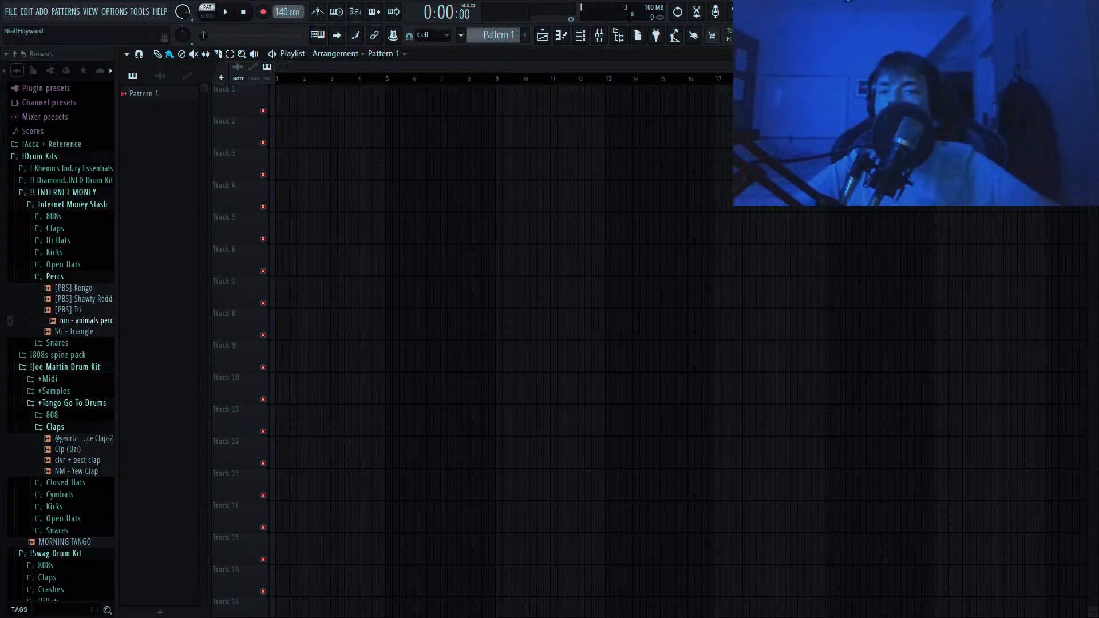
# Switch playback to song mode and listen to the Lil Baby audio clip on Track 1.
pyautogui.press('space')
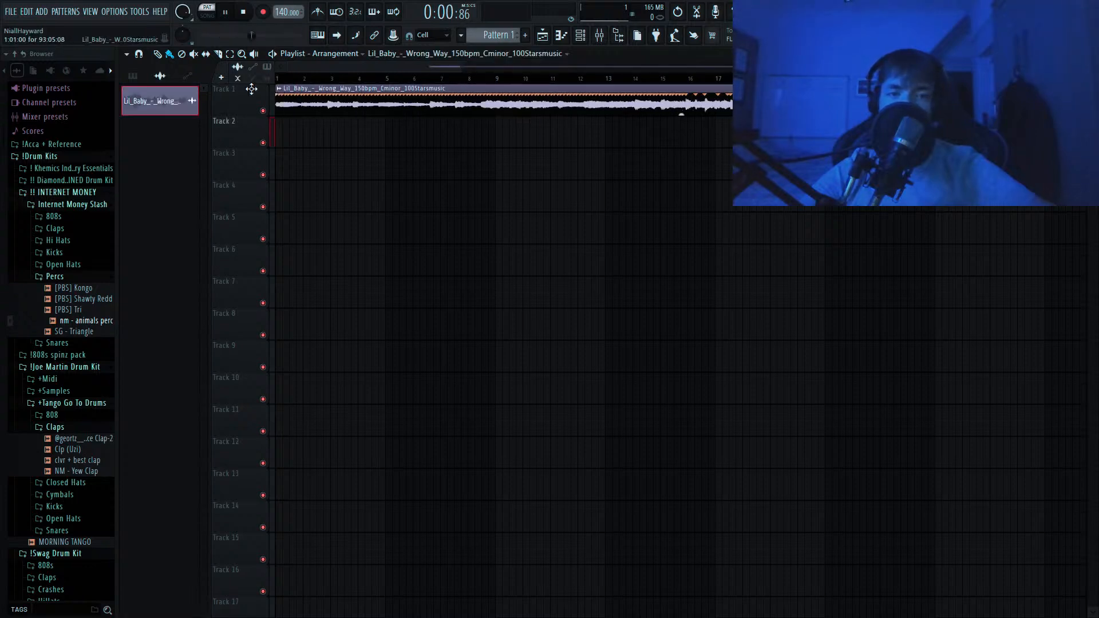
pyautogui.press('l')
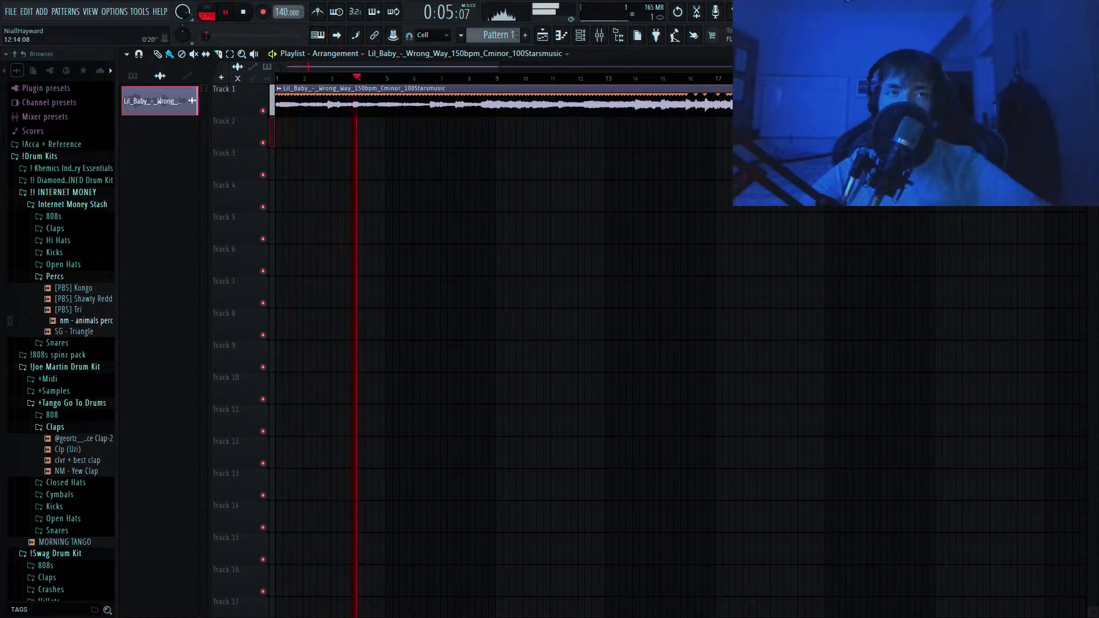
pyautogui.hscroll(1, 547, 89)
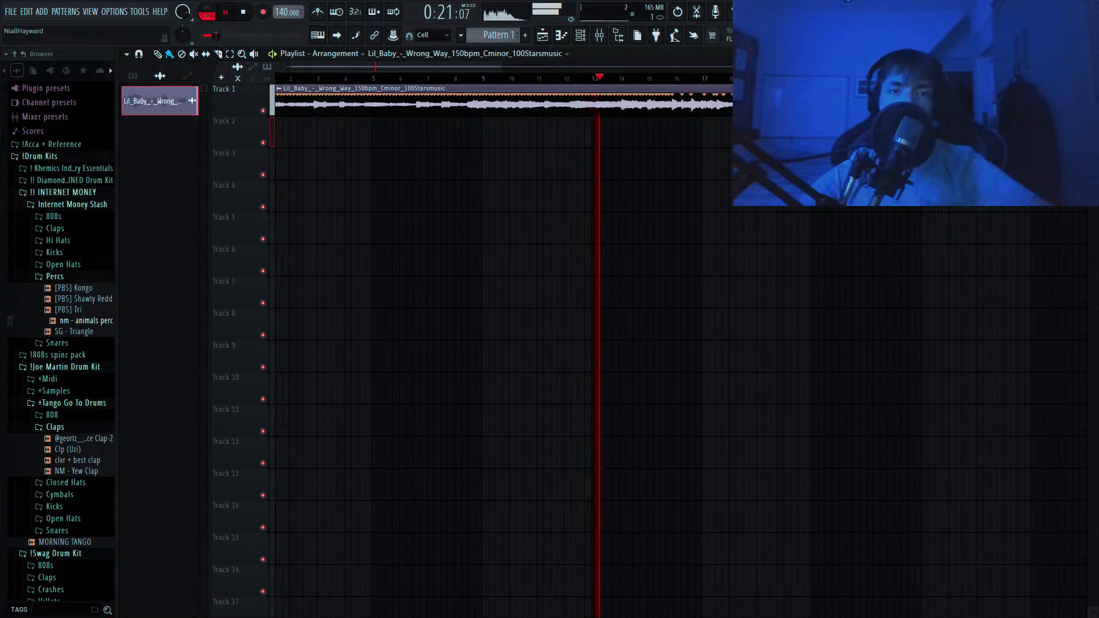
pyautogui.press('space')
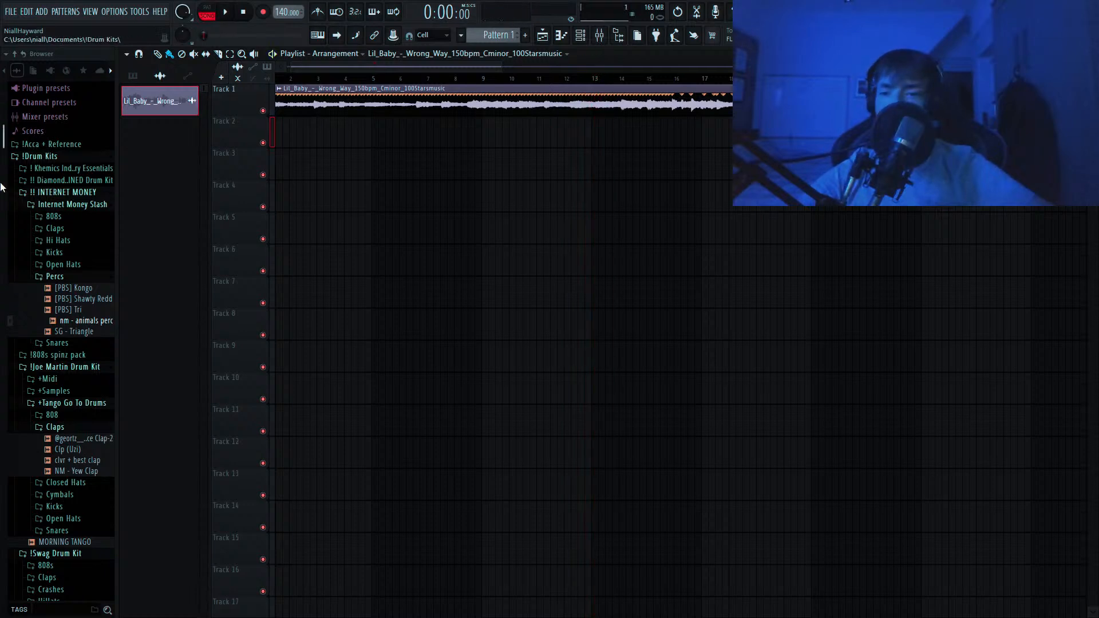
# Collapse the Internet Money Stash and +Tango Go To Drums sample folders.
pyautogui.click(49, 204)
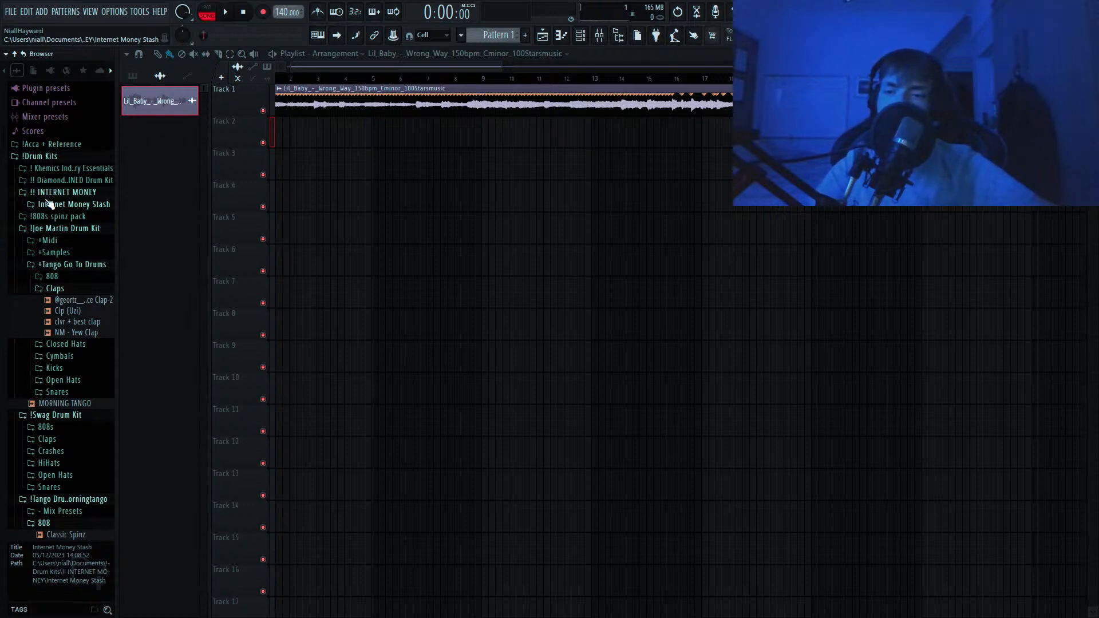
pyautogui.click(71, 265)
# Place Pattern 1 on Track 2 beneath the audio across bars 1 to 8, with the tempo set to 150 BPM.
pyautogui.click(133, 77)
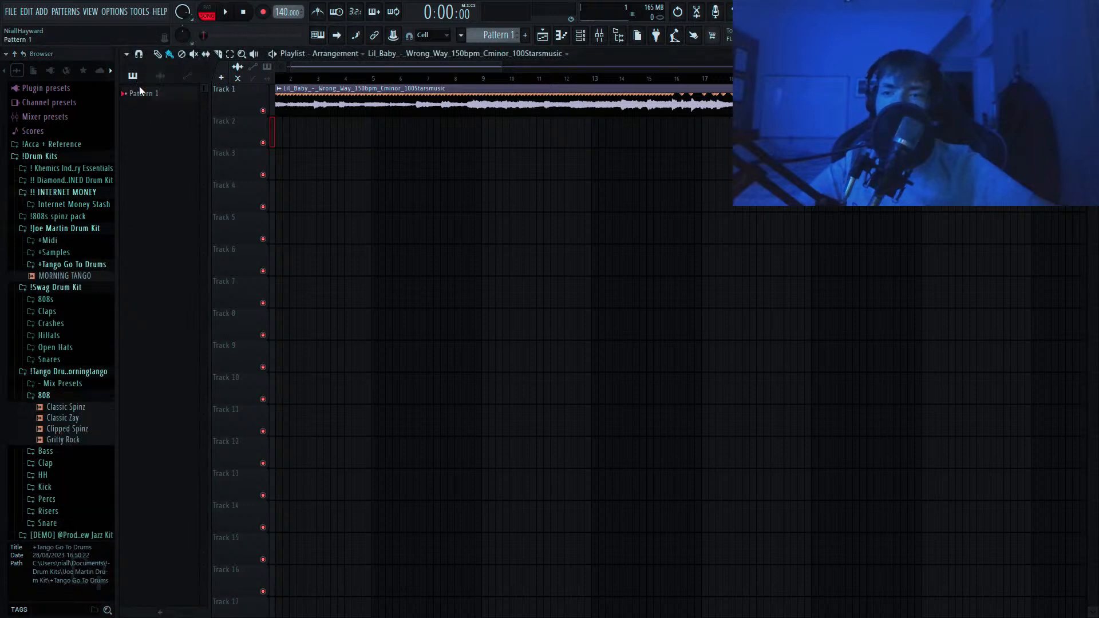
pyautogui.moveTo(139, 92); pyautogui.dragTo(456, 132)
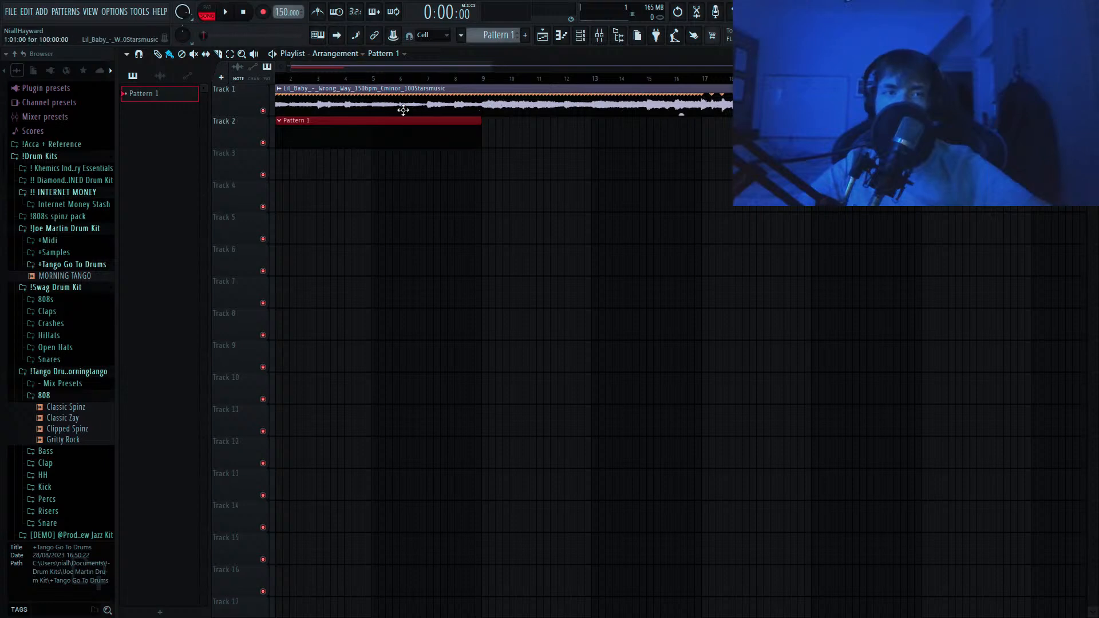
pyautogui.moveTo(487, 82); pyautogui.dragTo(266, 104)
pyautogui.moveTo(378, 131); pyautogui.dragTo(298, 121)
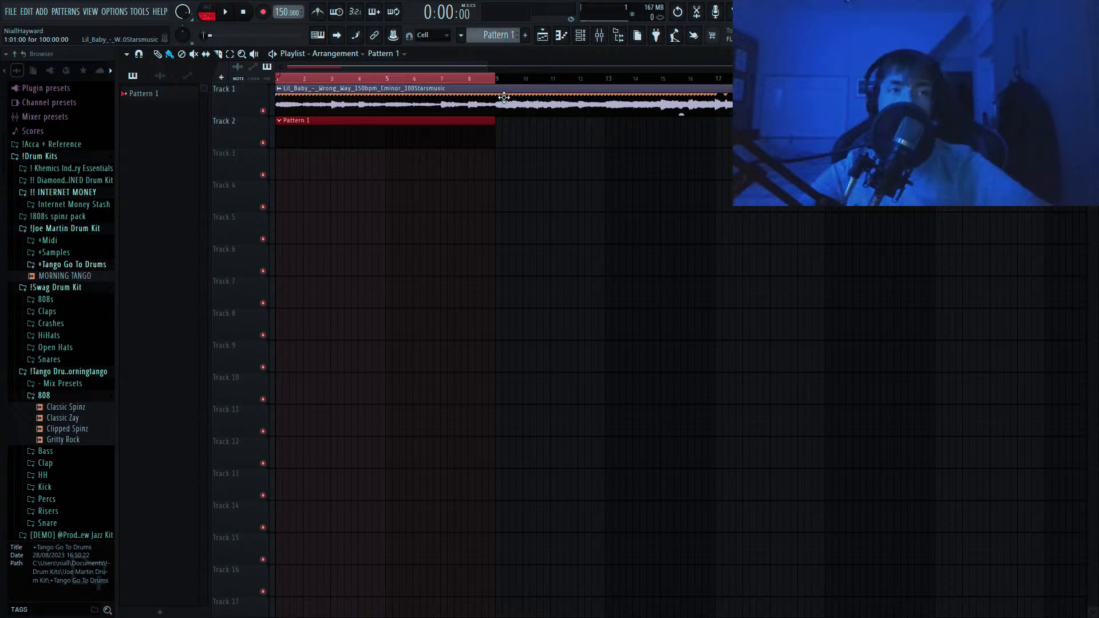
# Duplicate the Pattern 1 clip twice along Track 2 and loop playback from bar 17 to bar 25.
pyautogui.click(580, 37)
pyautogui.click(535, 65)
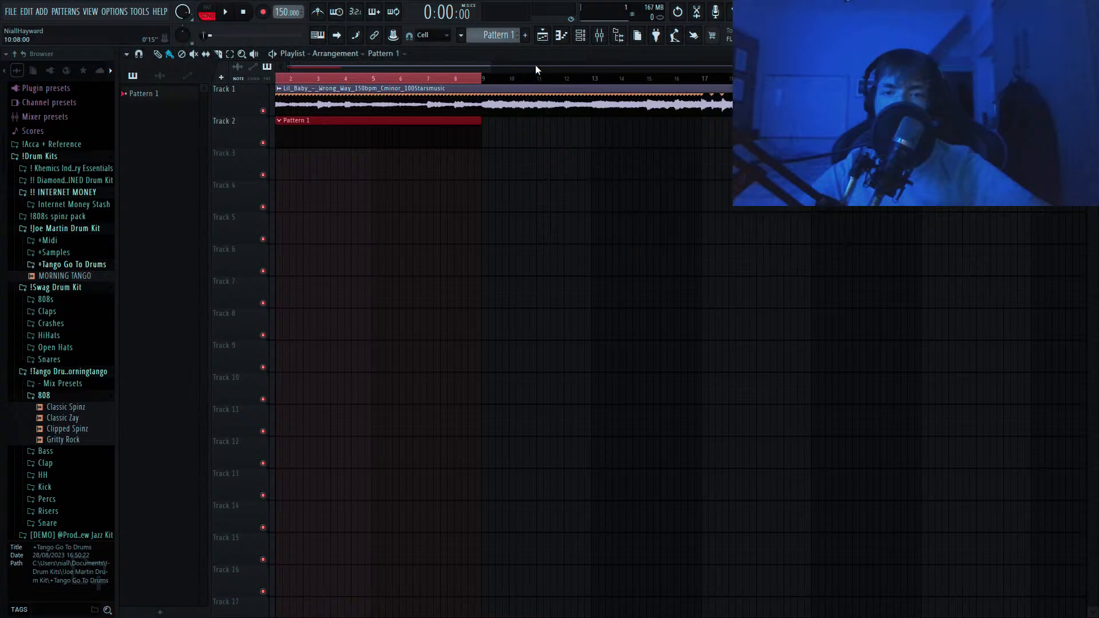
pyautogui.press('space')
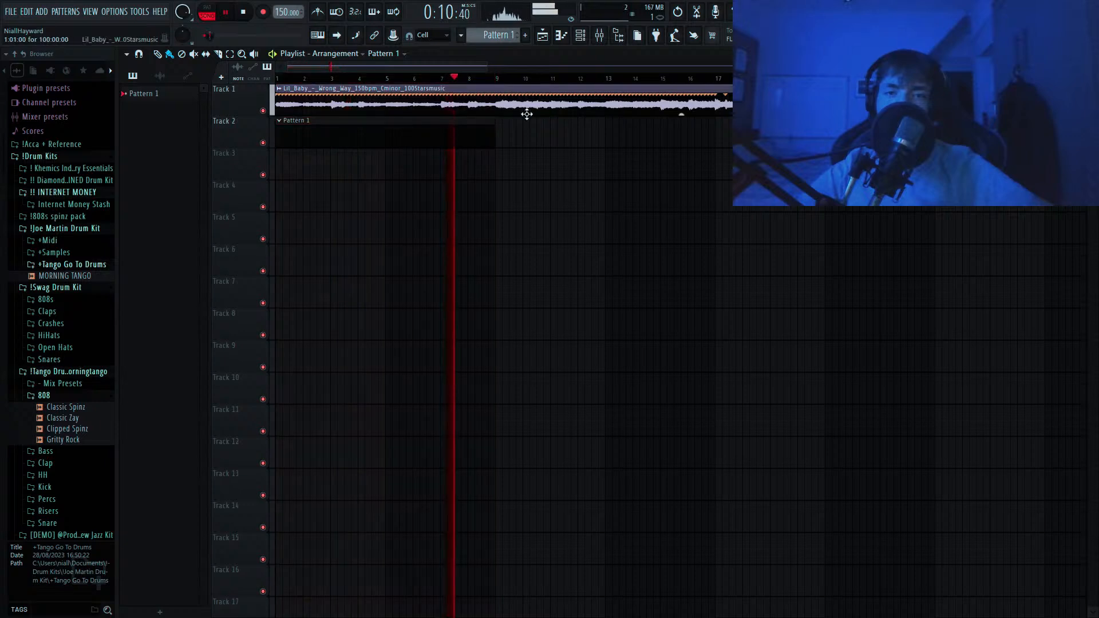
pyautogui.hotkey('ctrl', 'b')
pyautogui.hotkey('ctrl', 'b')
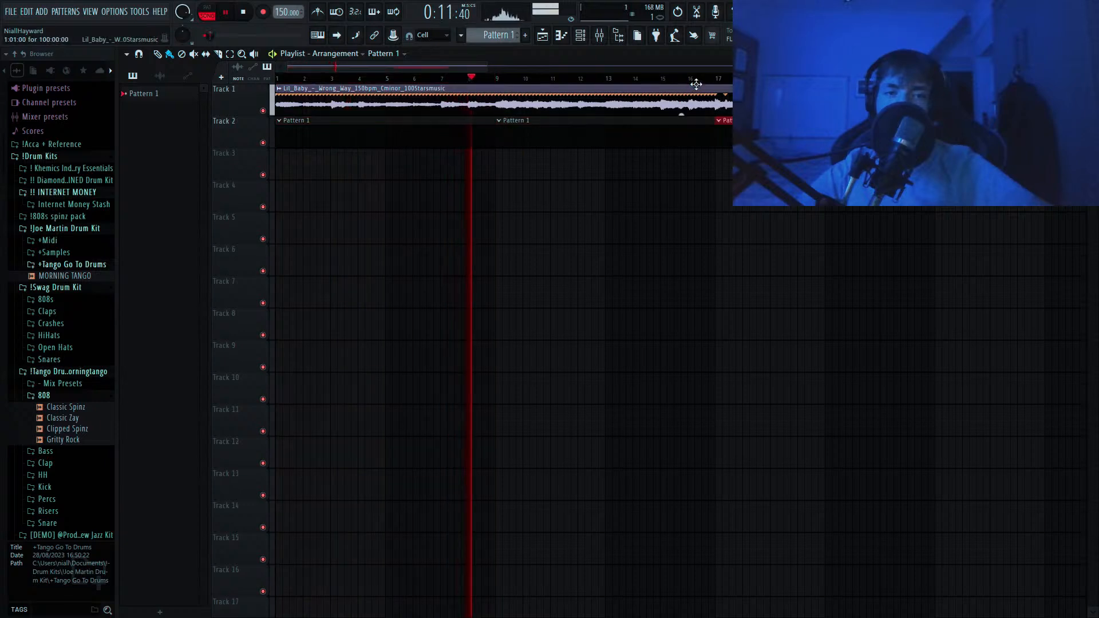
pyautogui.press('space')
pyautogui.moveTo(726, 79); pyautogui.dragTo(795, 79)
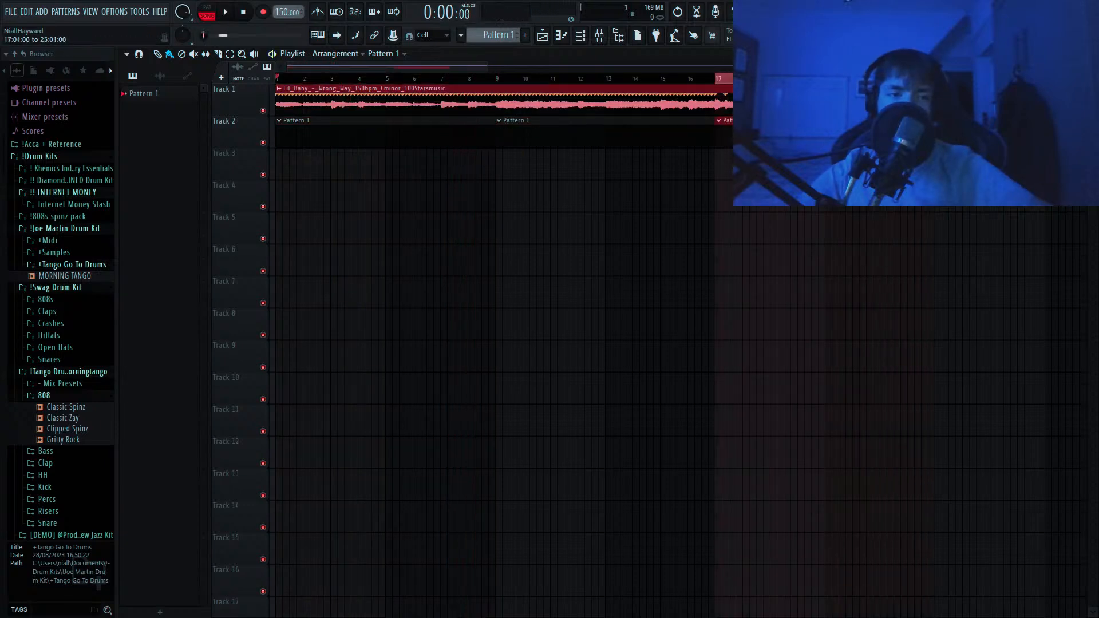
pyautogui.press('space')
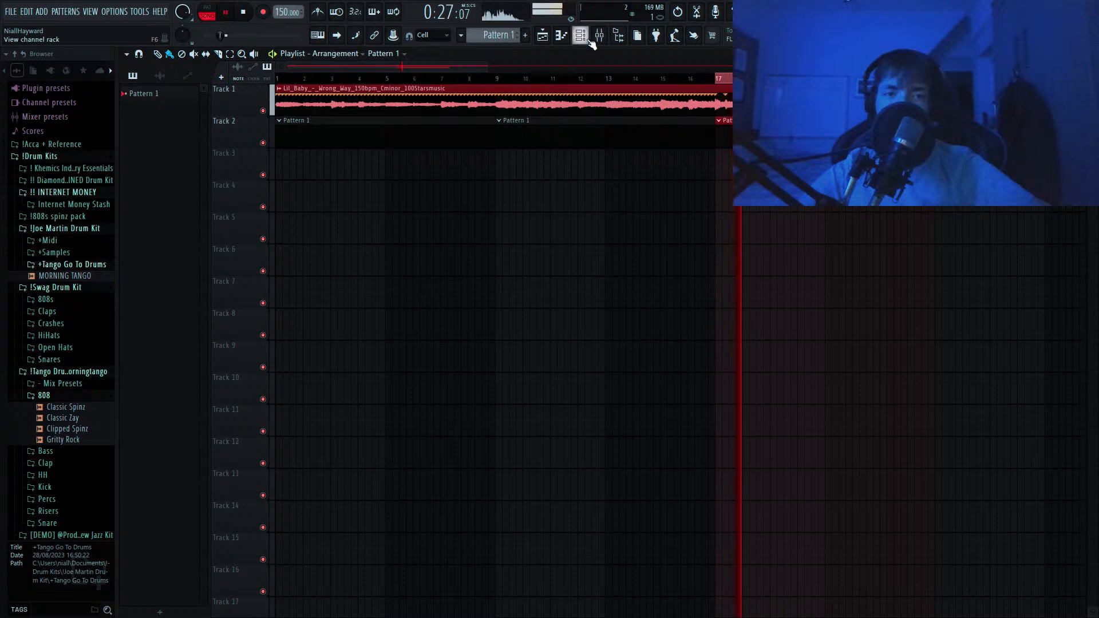
# Add the Luger Slap Clap sample from the !Swag Drum Kit to the channel rack, with a hit on step 9.
pyautogui.click(589, 39)
pyautogui.click(47, 312)
pyautogui.moveTo(63, 345); pyautogui.dragTo(625, 235)
pyautogui.click(64, 368)
pyautogui.click(66, 378)
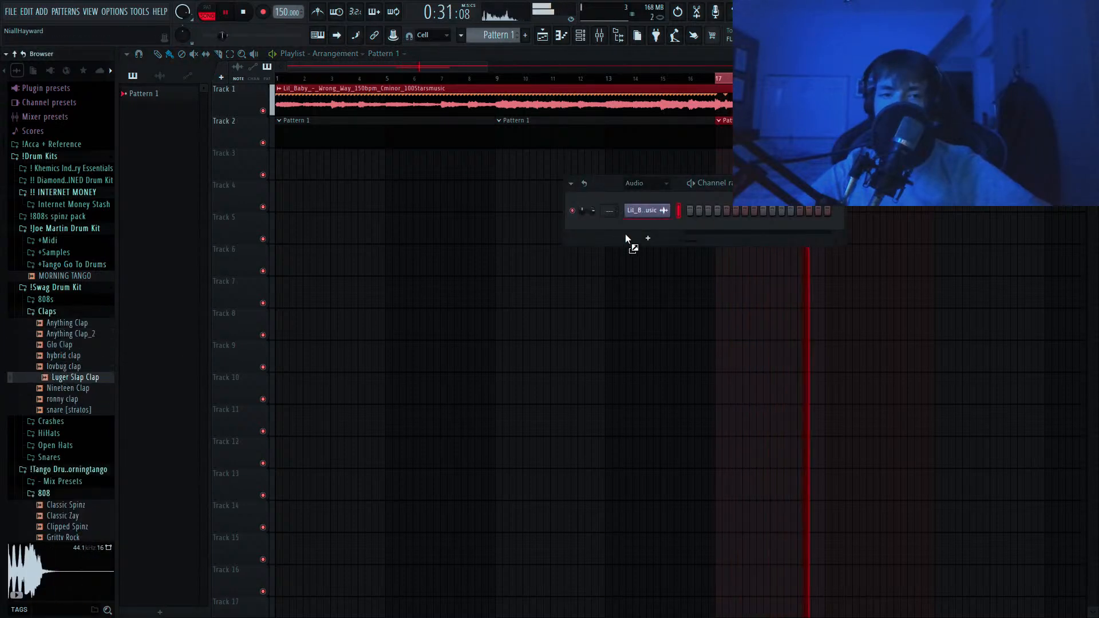
pyautogui.click(763, 227)
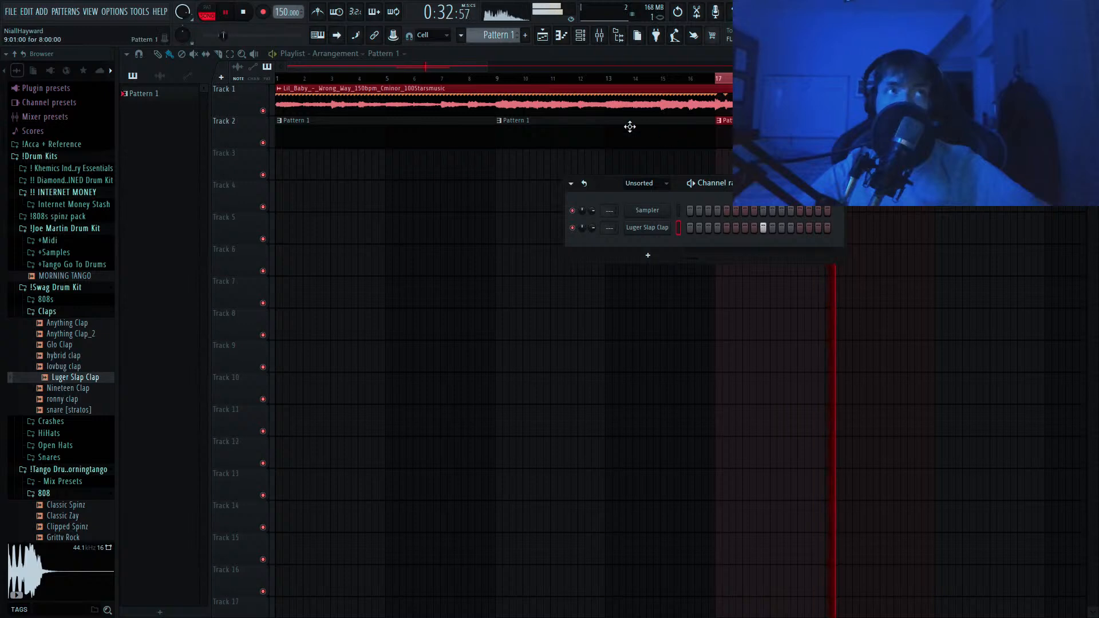
# Repeat the clap note once per bar across eight bars in the piano roll.
pyautogui.click(560, 36)
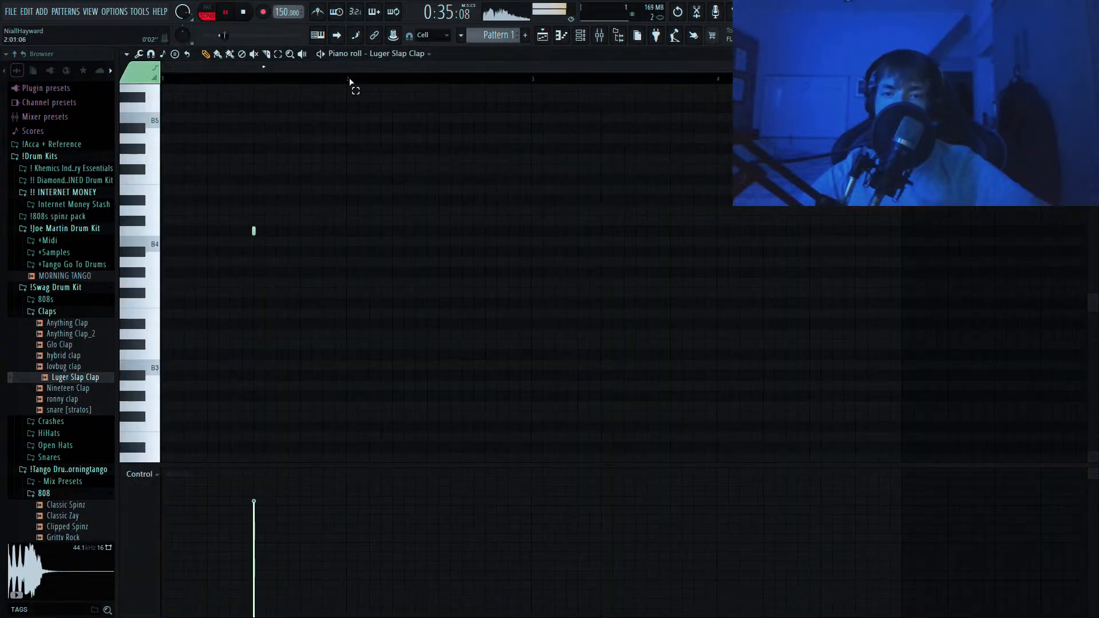
pyautogui.moveTo(349, 79); pyautogui.dragTo(166, 79)
pyautogui.hotkey('ctrl', 'b')
pyautogui.hotkey('ctrl', 'b')
pyautogui.hotkey('ctrl', 'b')
pyautogui.hotkey('ctrl', 'b')
pyautogui.hotkey('ctrl', 'b')
pyautogui.hotkey('ctrl', 'b')
pyautogui.hotkey('ctrl', 'b')
pyautogui.hotkey('ctrl', 'a')
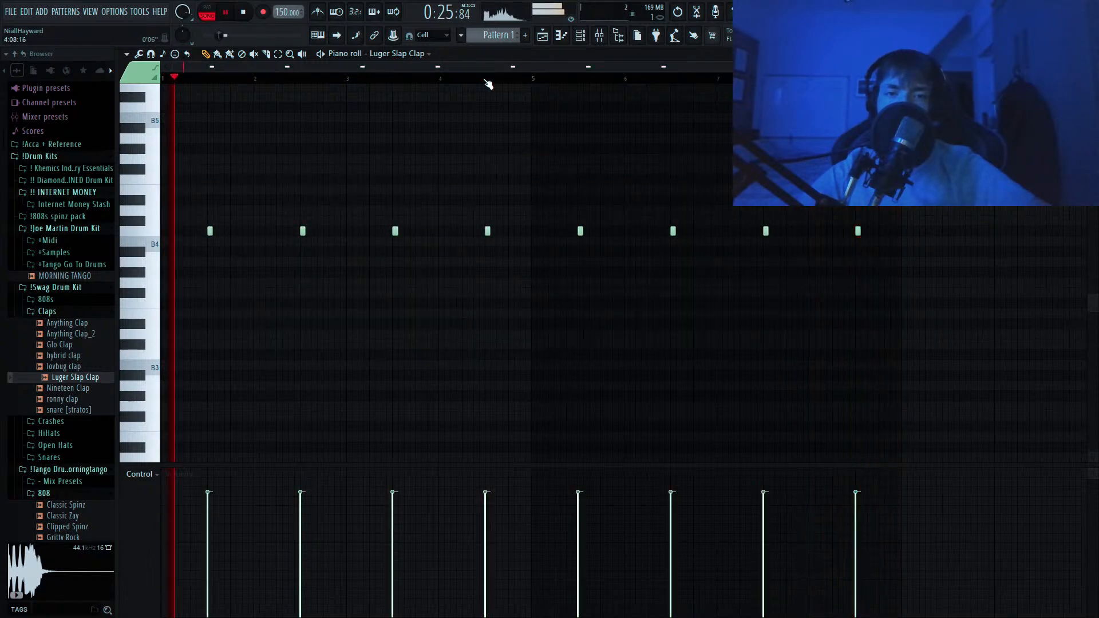
# Preview the !Swag Drum Kit's open hats and add Shuffler Open Hat 2_2 as a new channel.
pyautogui.click(581, 36)
pyautogui.press('space')
pyautogui.click(51, 313)
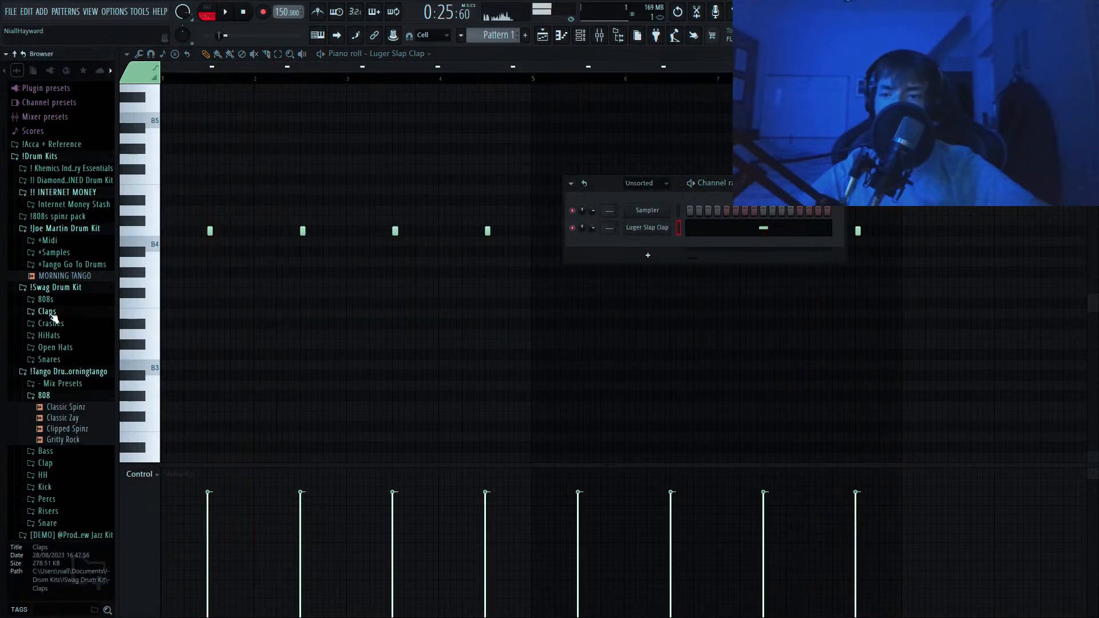
pyautogui.click(55, 348)
pyautogui.click(56, 359)
pyautogui.click(57, 370)
pyautogui.click(60, 382)
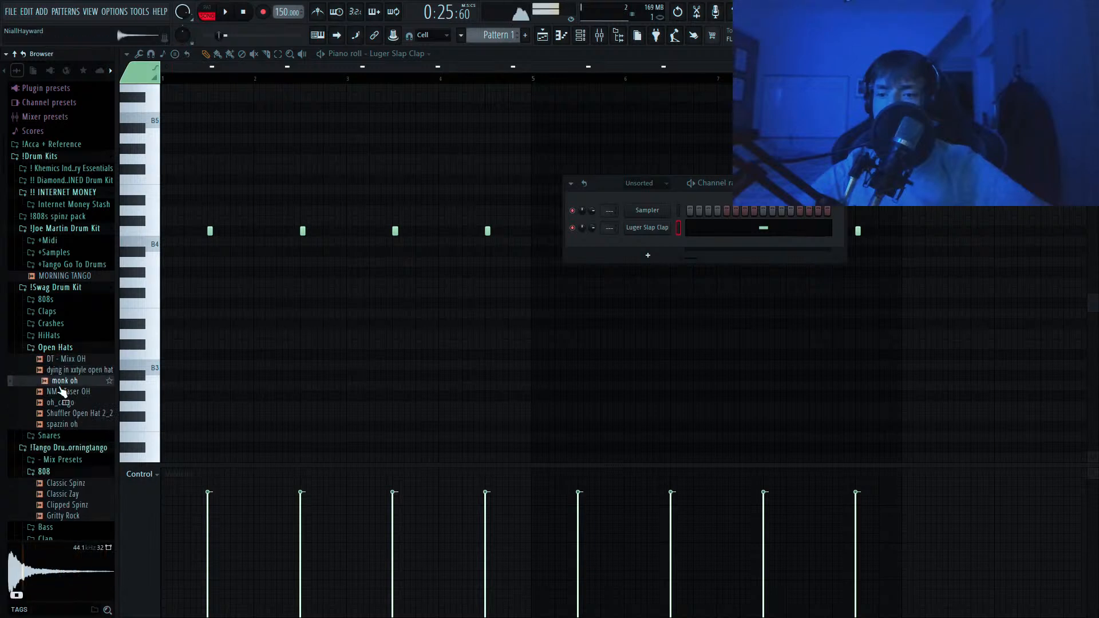
pyautogui.moveTo(63, 414); pyautogui.dragTo(619, 246)
# Copy the clap channel's notes onto the Shuffler Open Hat 2_2 channel and view them in the piano roll during playback.
pyautogui.press('Up')
pyautogui.hotkey('ctrl', 'c')
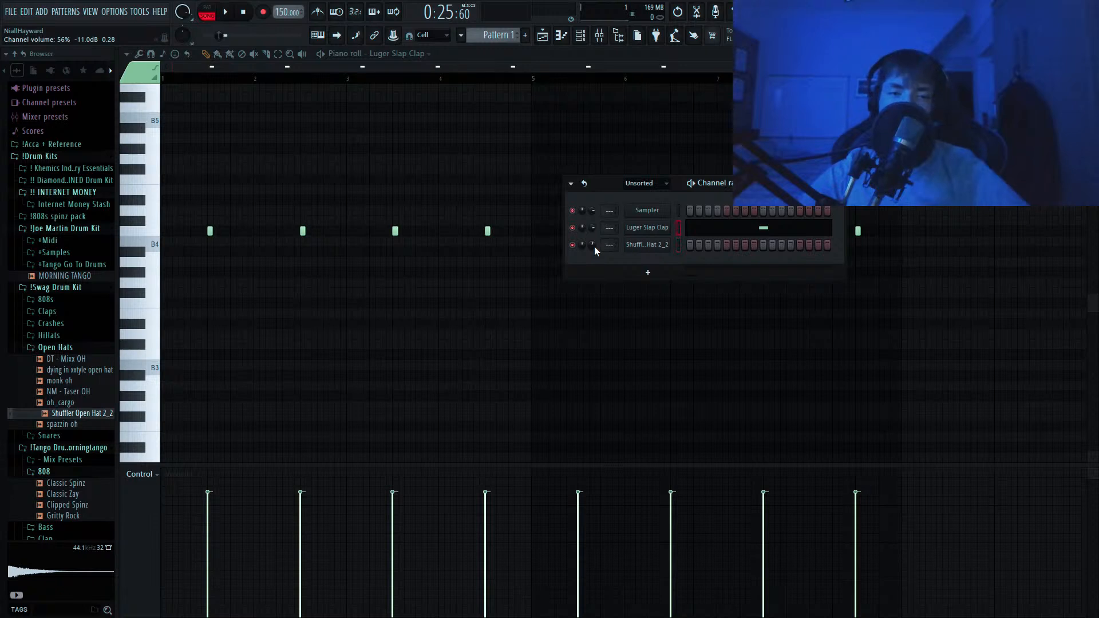
pyautogui.press('Down')
pyautogui.hotkey('ctrl', 'v')
pyautogui.press('space')
pyautogui.click(561, 35)
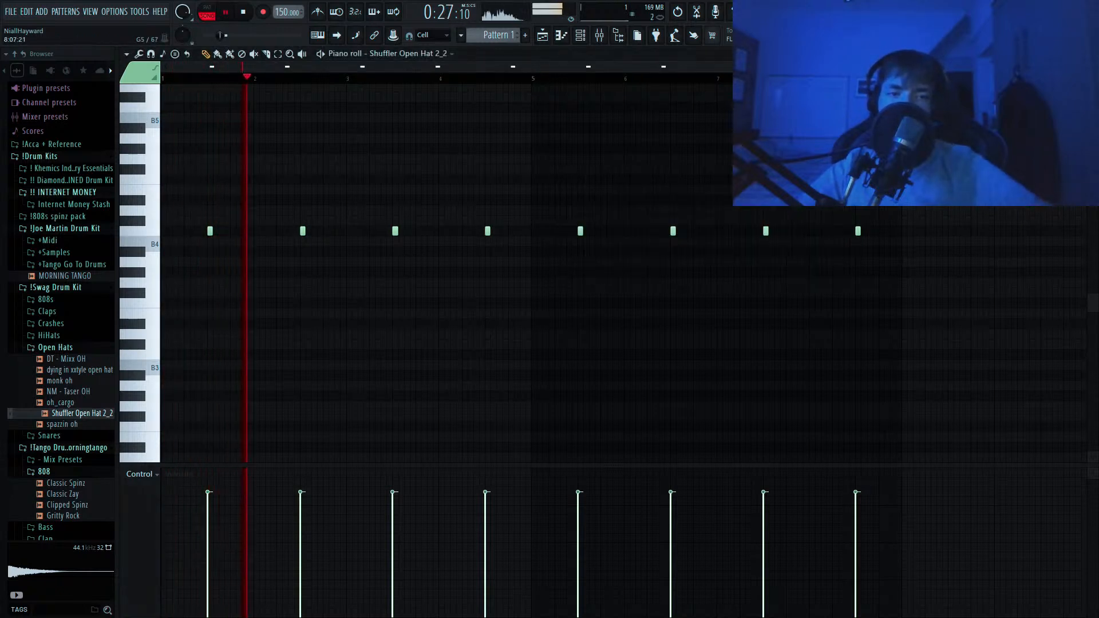
# Lower the velocity of all eight open hat notes while listening to the loop.
pyautogui.moveTo(941, 192); pyautogui.dragTo(211, 327)
pyautogui.scroll(-3, 373, 308)
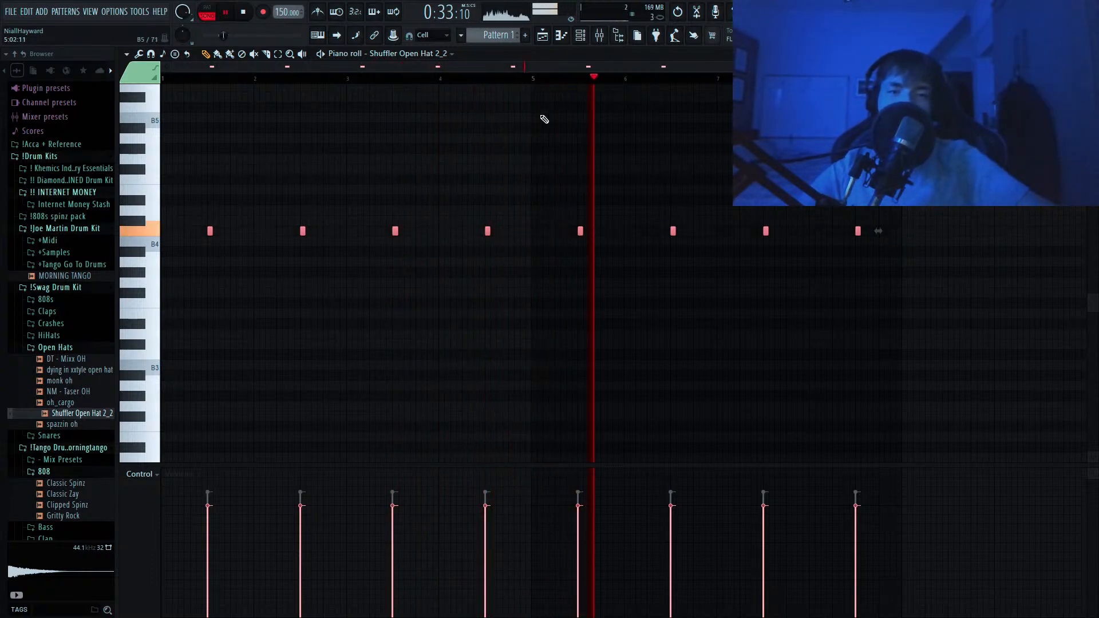
pyautogui.moveTo(939, 172); pyautogui.dragTo(183, 297)
pyautogui.scroll(-1, 470, 300)
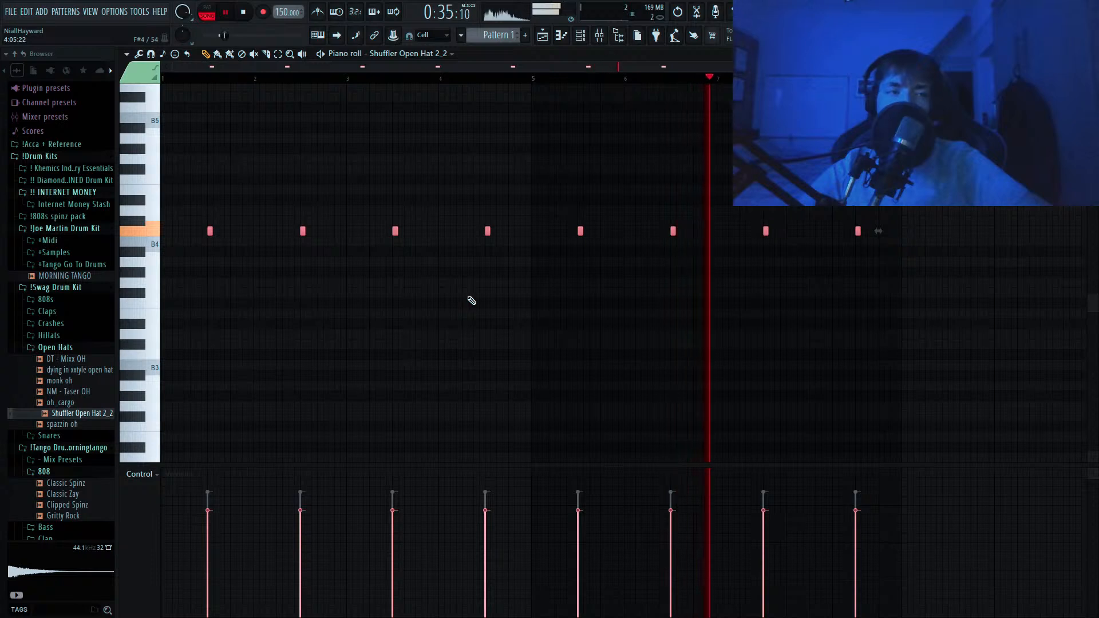
pyautogui.press('space')
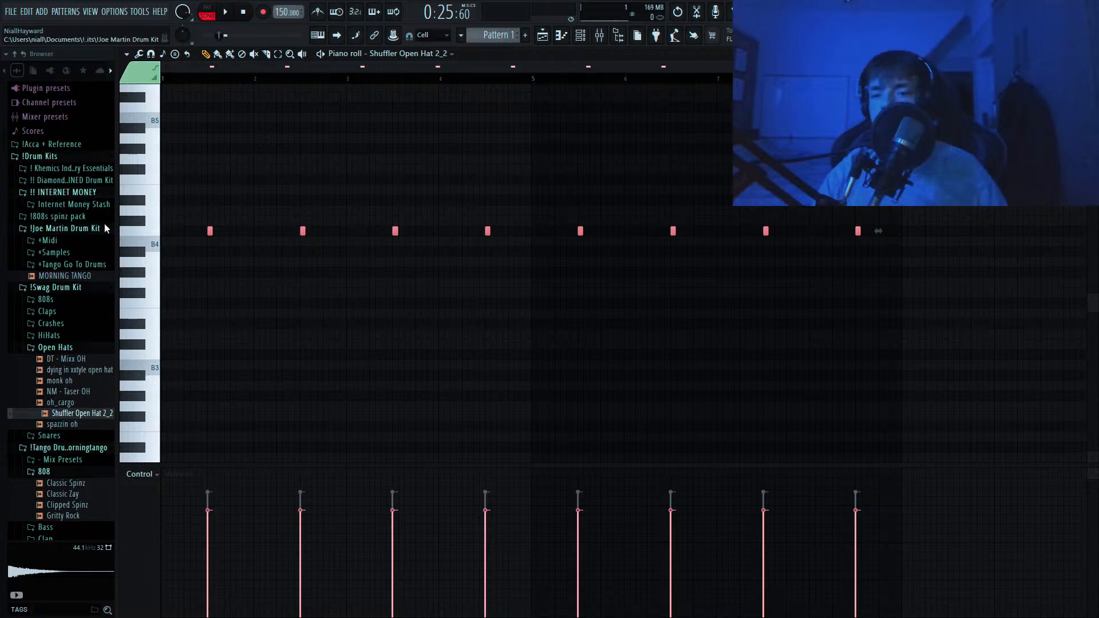
# Look through the Tango drum kit's mix presets and show the mixer together with the channel rack.
pyautogui.click(68, 287)
pyautogui.click(57, 311)
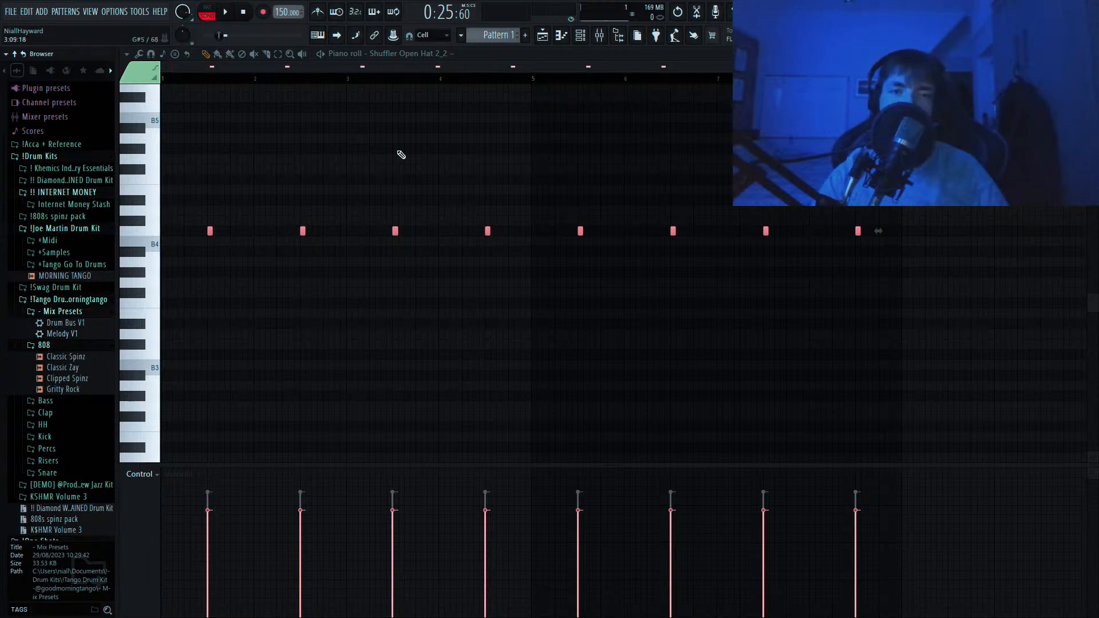
pyautogui.click(599, 35)
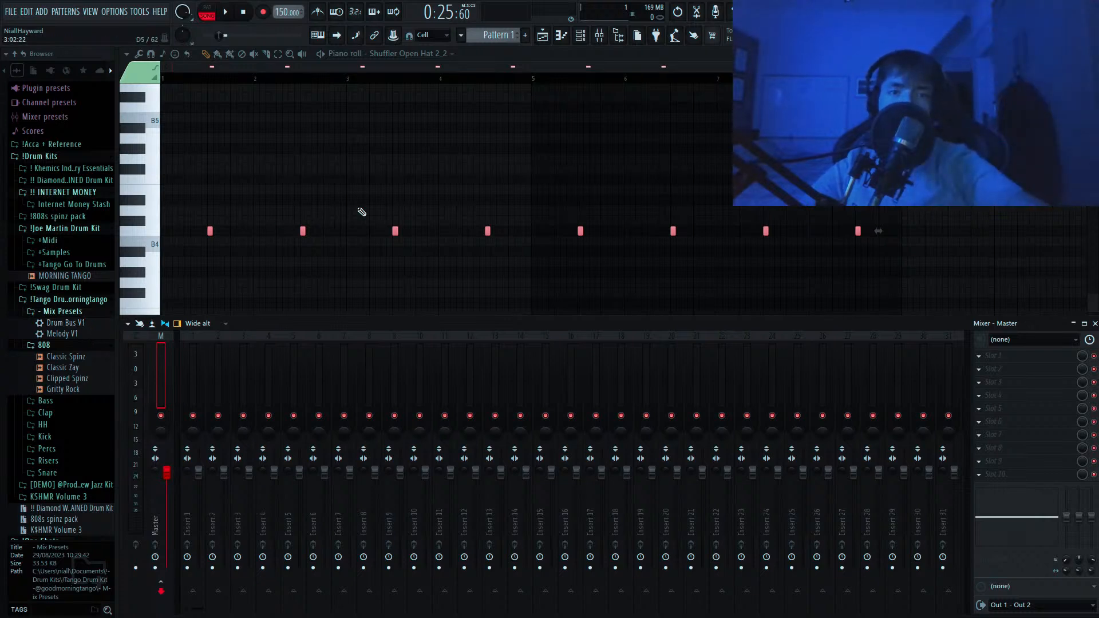
pyautogui.click(578, 35)
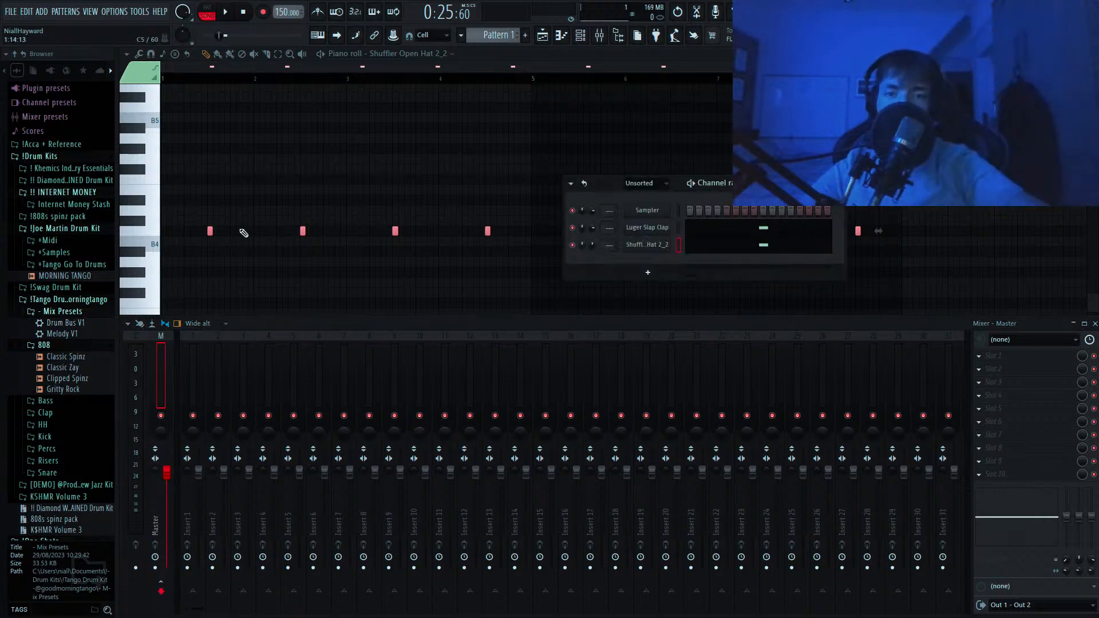
pyautogui.click(53, 312)
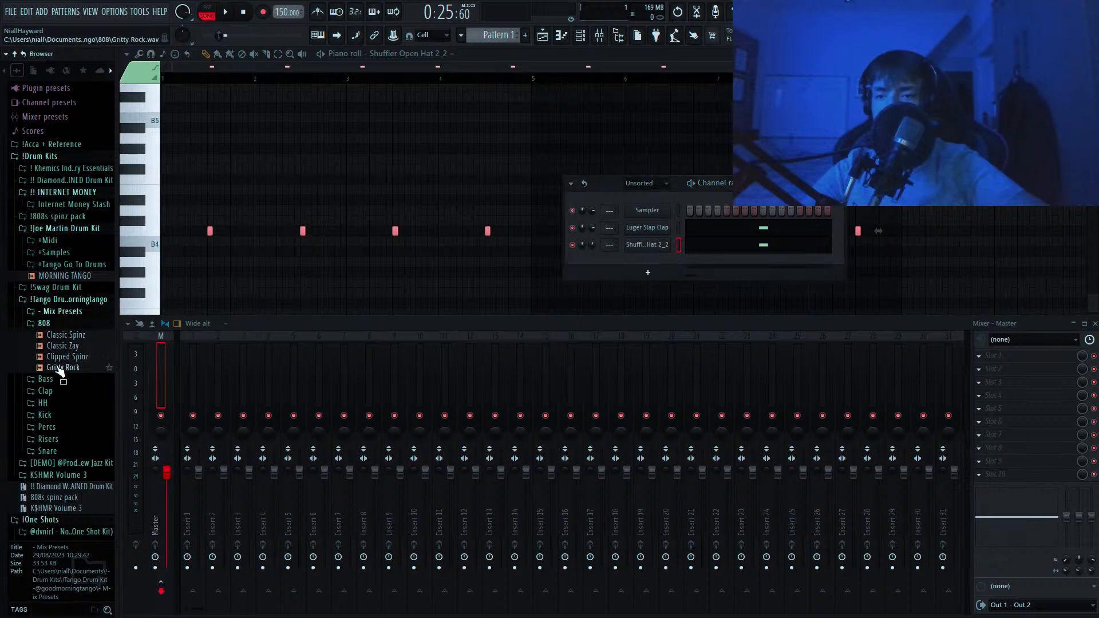
# Lower the Shuffler Open Hat 2_2 channel volume to 48% during playback.
pyautogui.press('space')
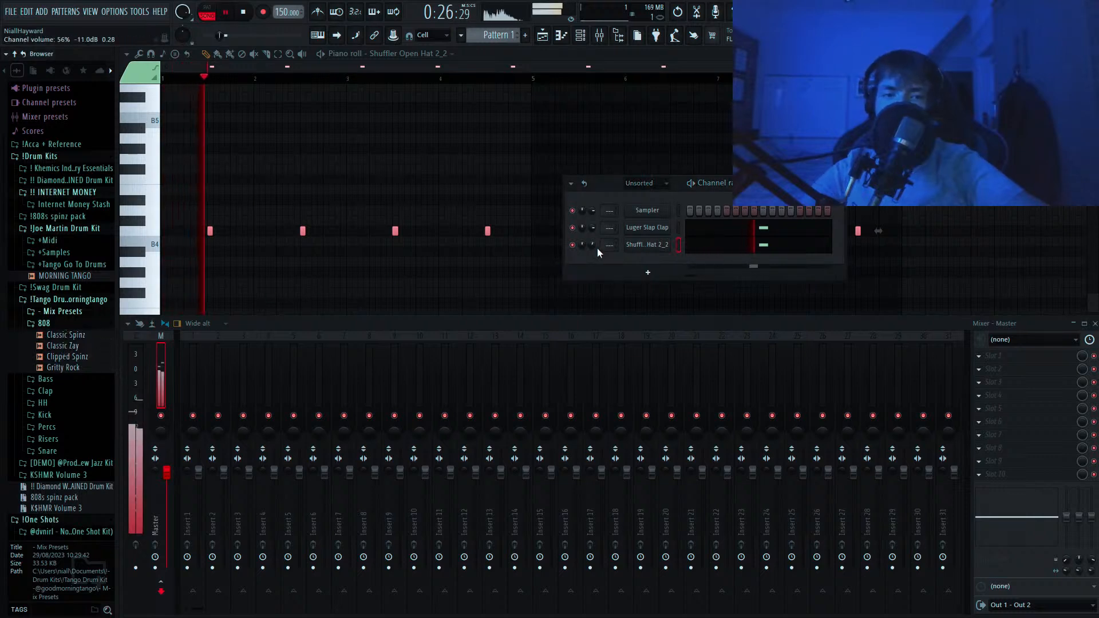
pyautogui.moveTo(595, 247); pyautogui.dragTo(595, 253)
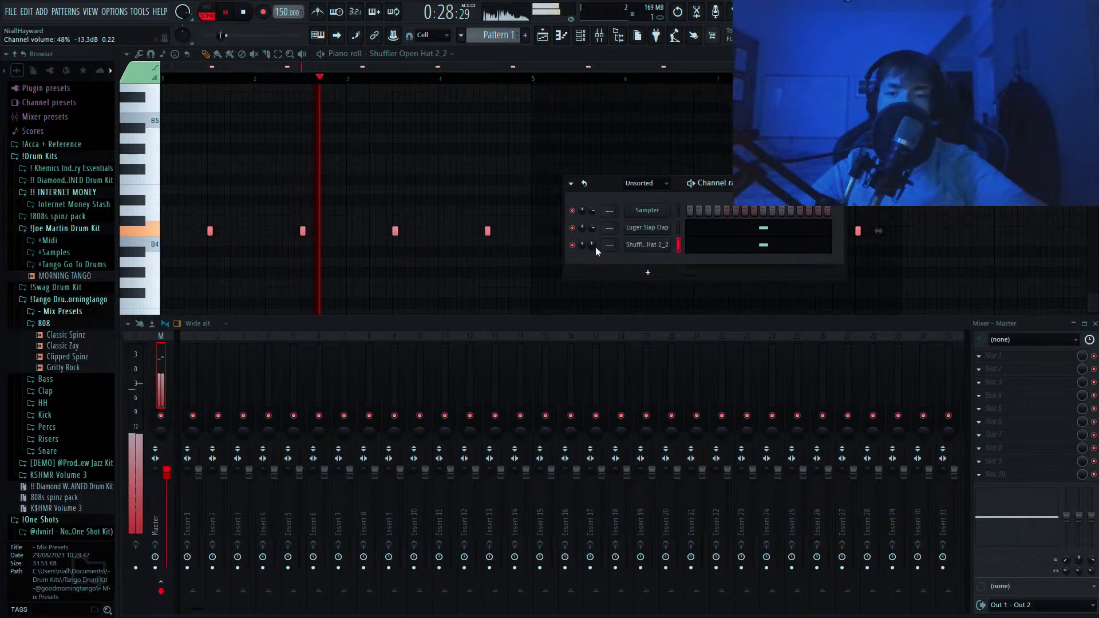
pyautogui.press('space')
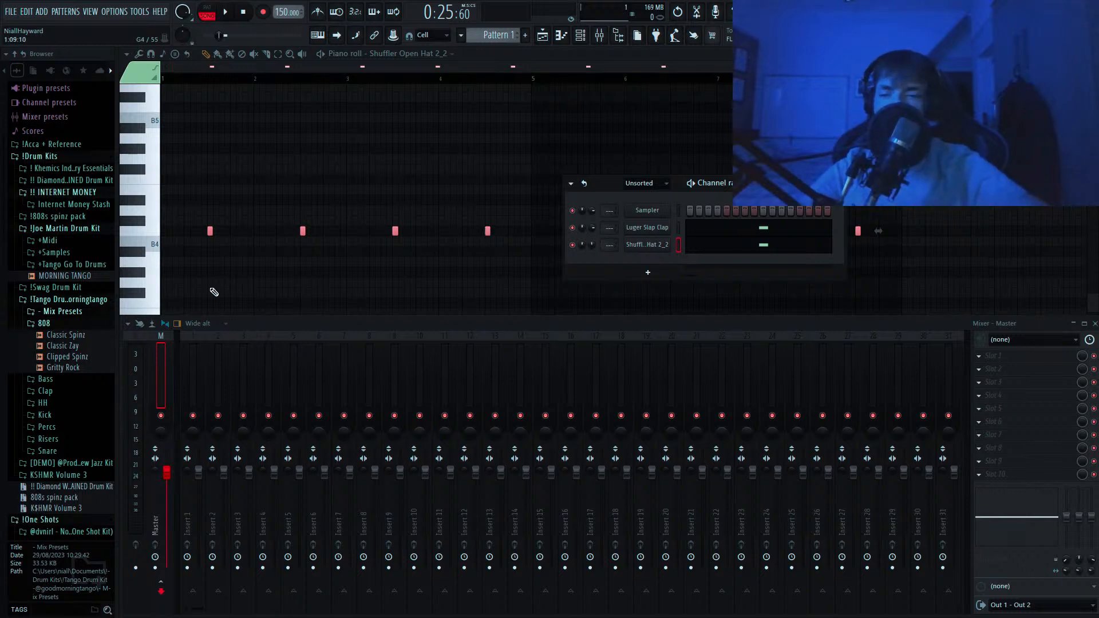
# Add the closed hi-hat sample Main from the Tango drum kit as a new channel, with hits on steps 1 and 3.
pyautogui.click(66, 324)
pyautogui.click(68, 359)
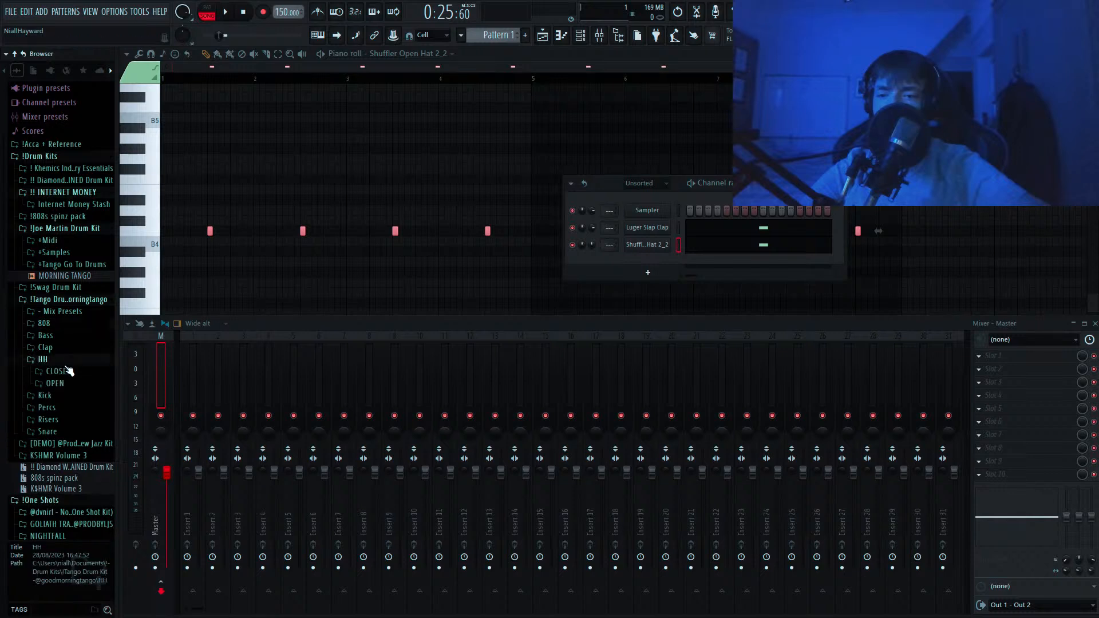
pyautogui.click(64, 371)
pyautogui.click(69, 383)
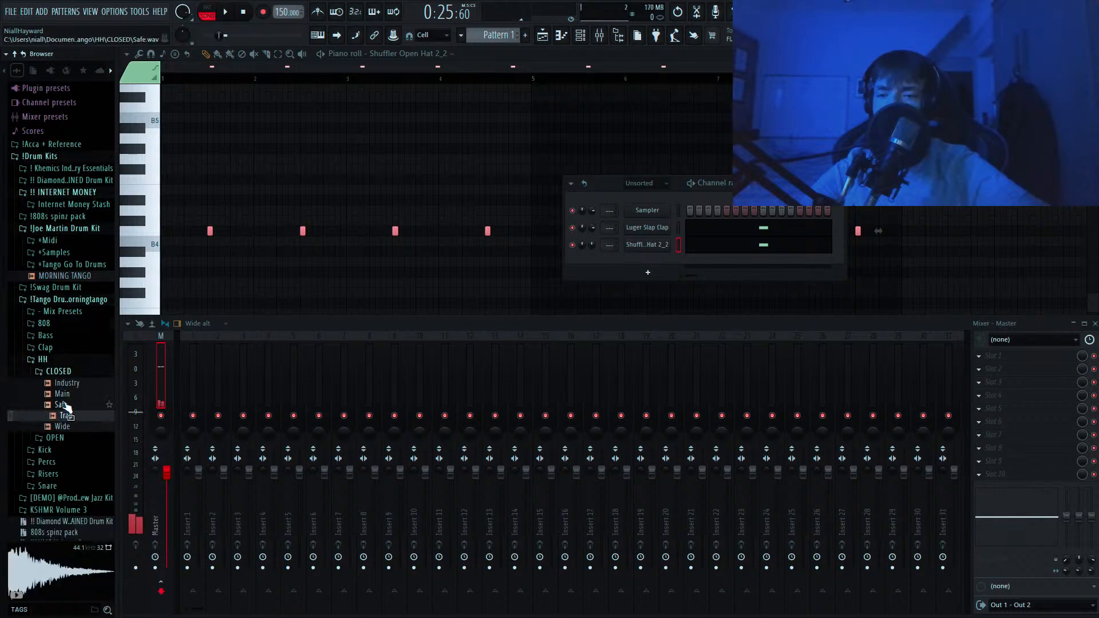
pyautogui.moveTo(63, 394); pyautogui.dragTo(653, 271)
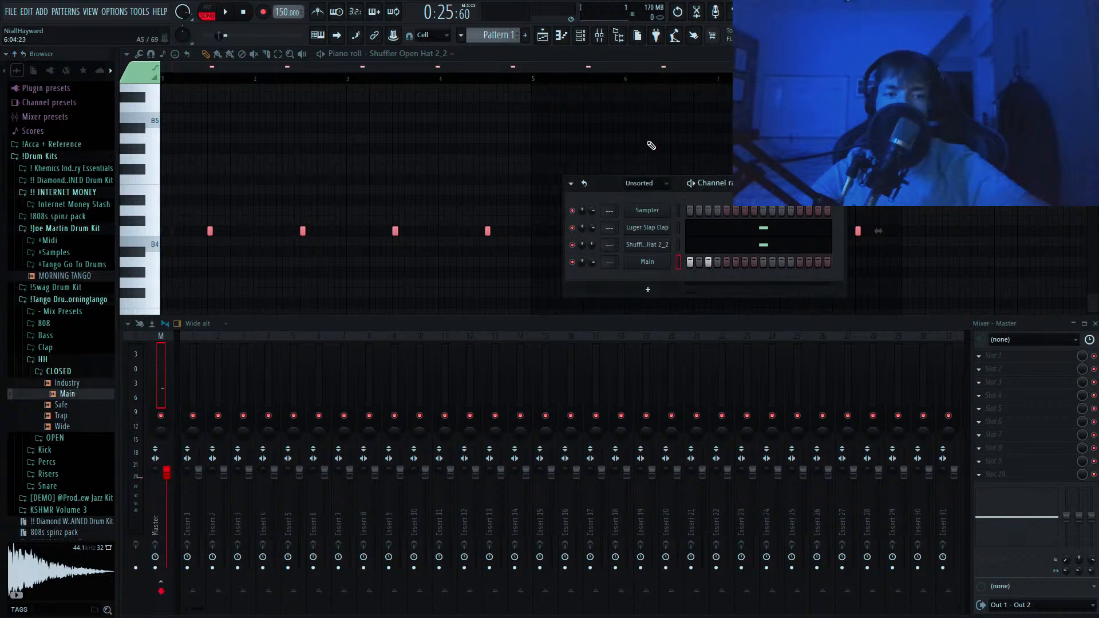
# In the Main hi-hat's piano roll, lengthen both hits and chop the one on step 3 into a four-note roll with descending velocities.
pyautogui.click(561, 36)
pyautogui.scroll(5, 133, 244)
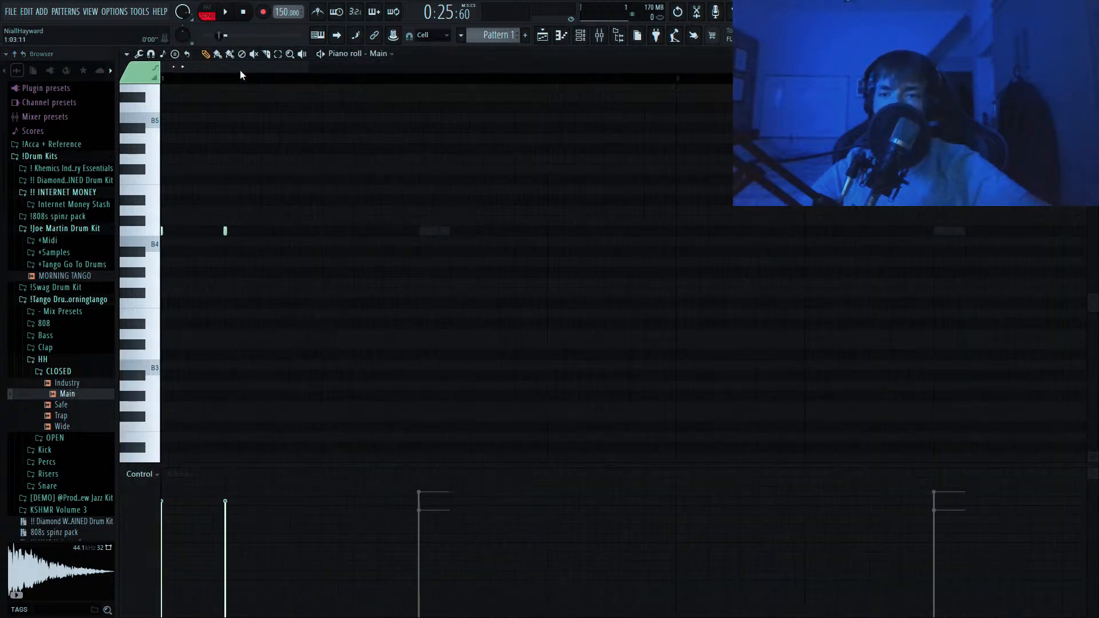
pyautogui.moveTo(311, 195); pyautogui.dragTo(161, 268)
pyautogui.moveTo(241, 230); pyautogui.dragTo(258, 231)
pyautogui.keyDown('ctrl'); pyautogui.click(240, 232); pyautogui.keyUp('ctrl')
pyautogui.hotkey('alt', 'u')
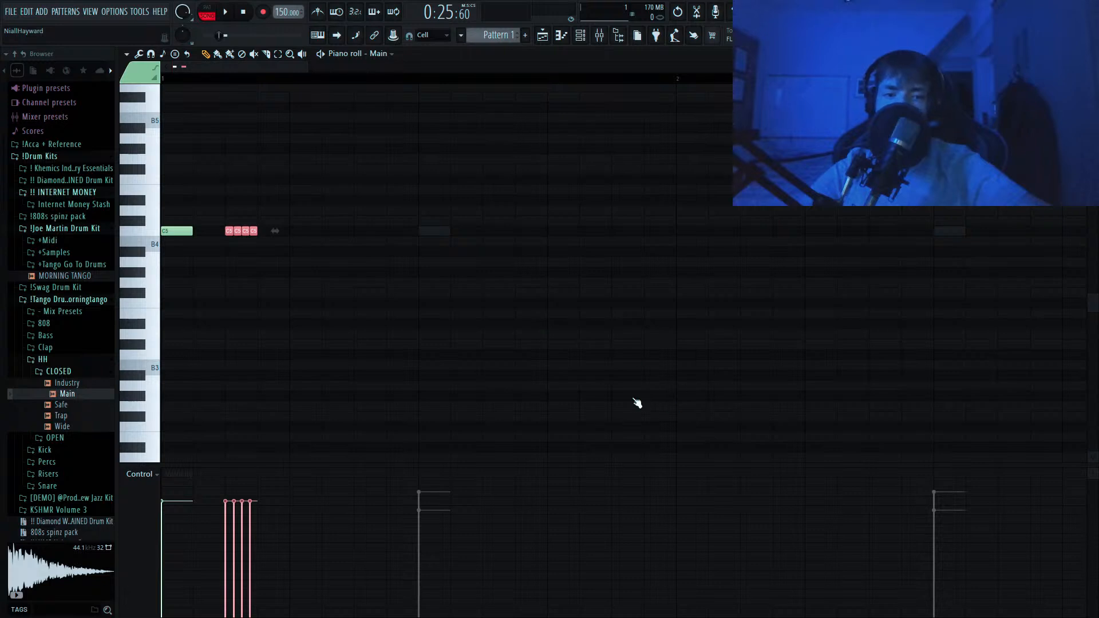
pyautogui.moveTo(229, 505); pyautogui.dragTo(255, 595)
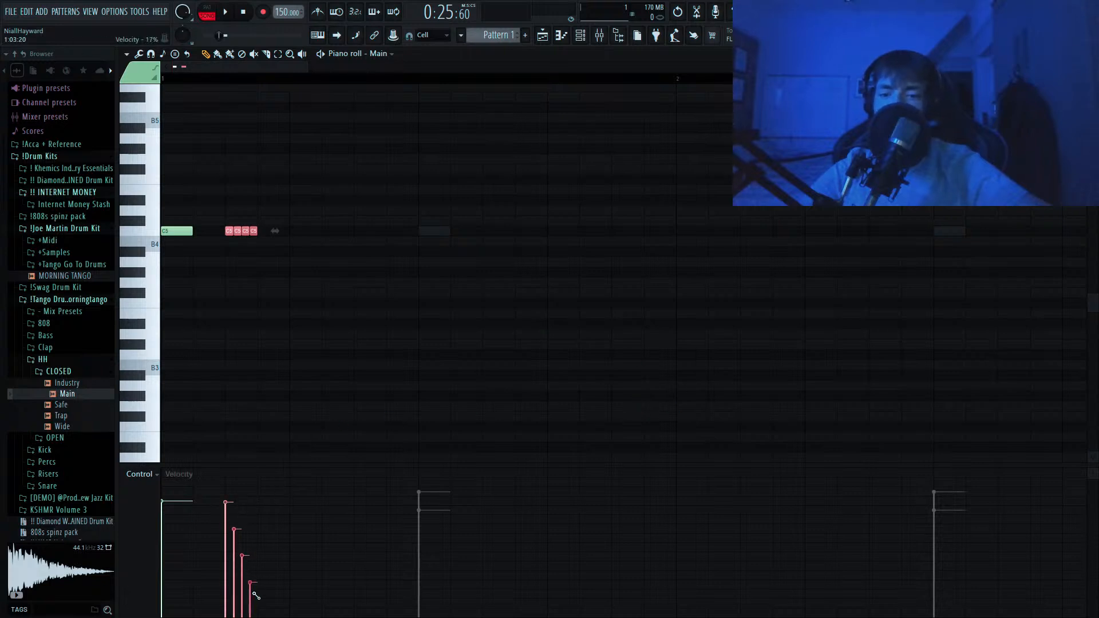
# Add hi-hat hits on steps 5 and 7 of bar 1, checking them during playback.
pyautogui.click(180, 234)
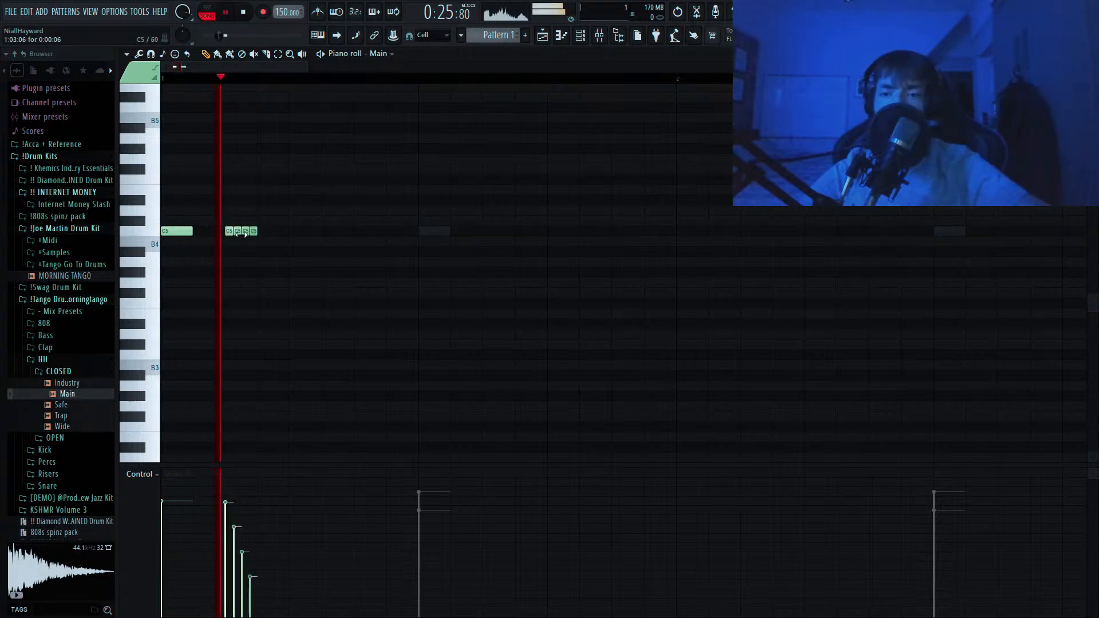
pyautogui.click(294, 231)
pyautogui.press('space')
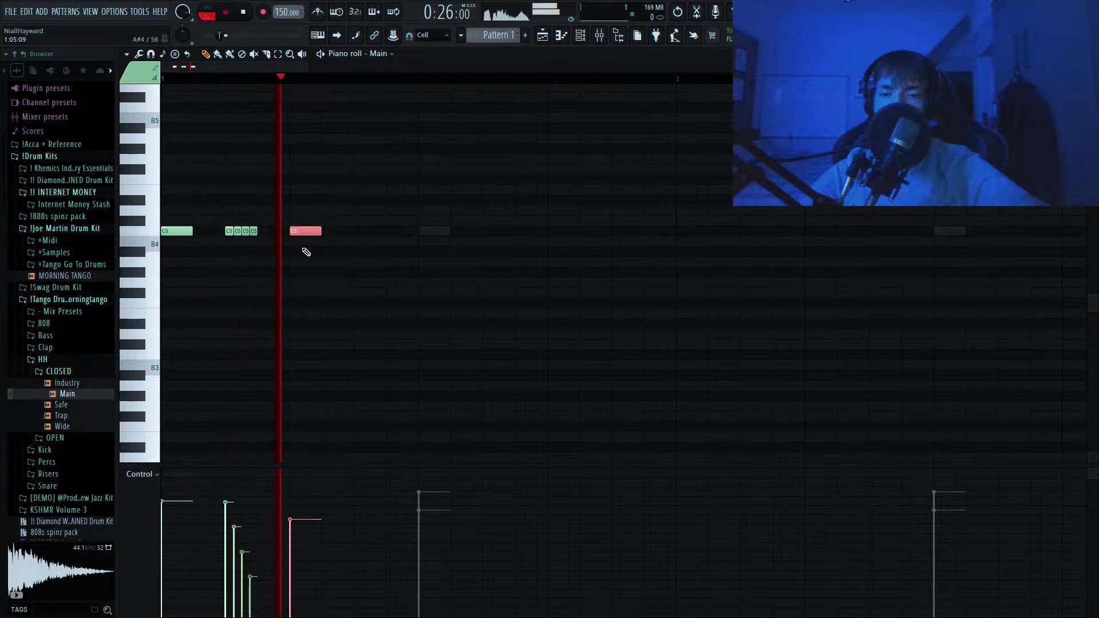
pyautogui.press('space')
pyautogui.click(369, 231)
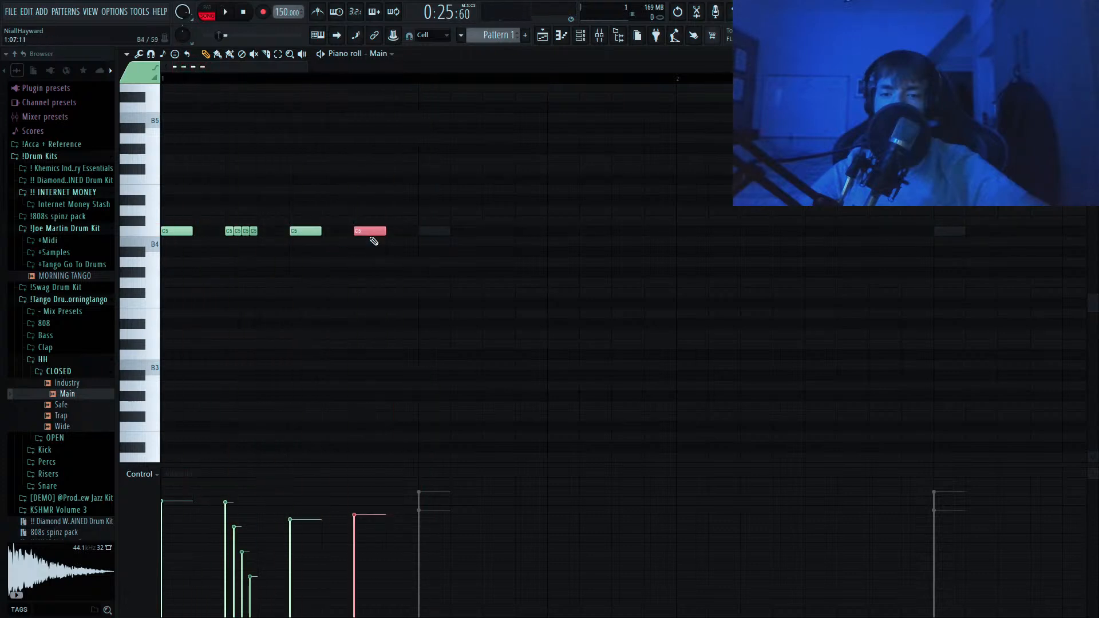
pyautogui.moveTo(369, 233)
pyautogui.mouseDown()
pyautogui.moveTo(370, 242)
pyautogui.moveTo(364, 231)
pyautogui.mouseUp()
# Listen to the hi-hat pattern and lower the velocity of the hit on step 7.
pyautogui.press('space')
pyautogui.press('space')
pyautogui.press('space')
pyautogui.press('space')
pyautogui.scroll(-2, 408, 229)
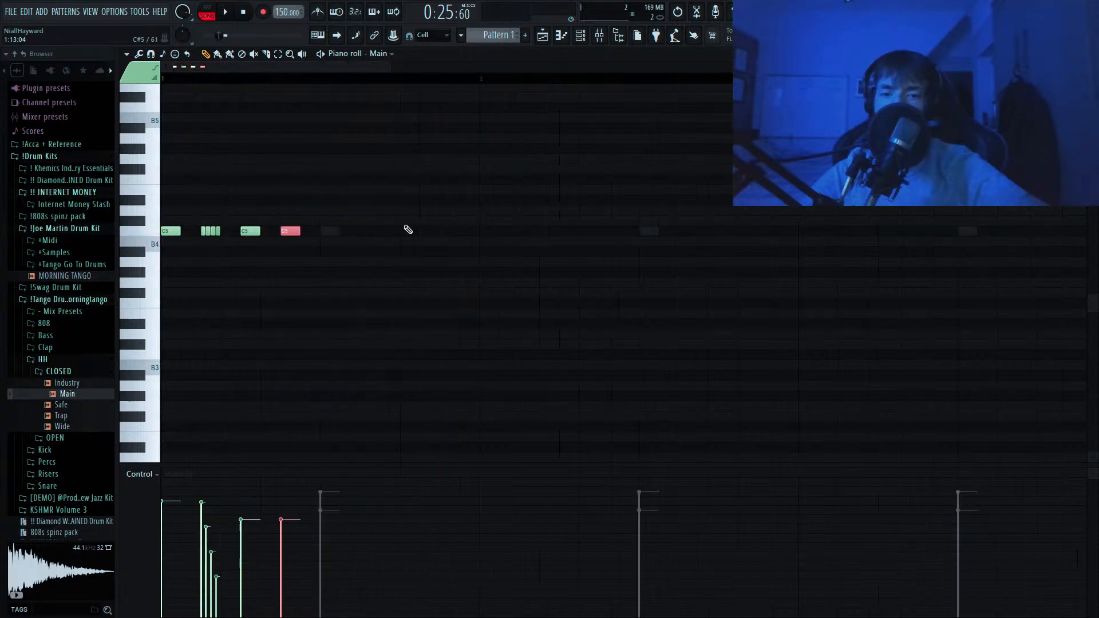
pyautogui.moveTo(319, 216); pyautogui.dragTo(285, 244)
pyautogui.scroll(-2, 326, 216)
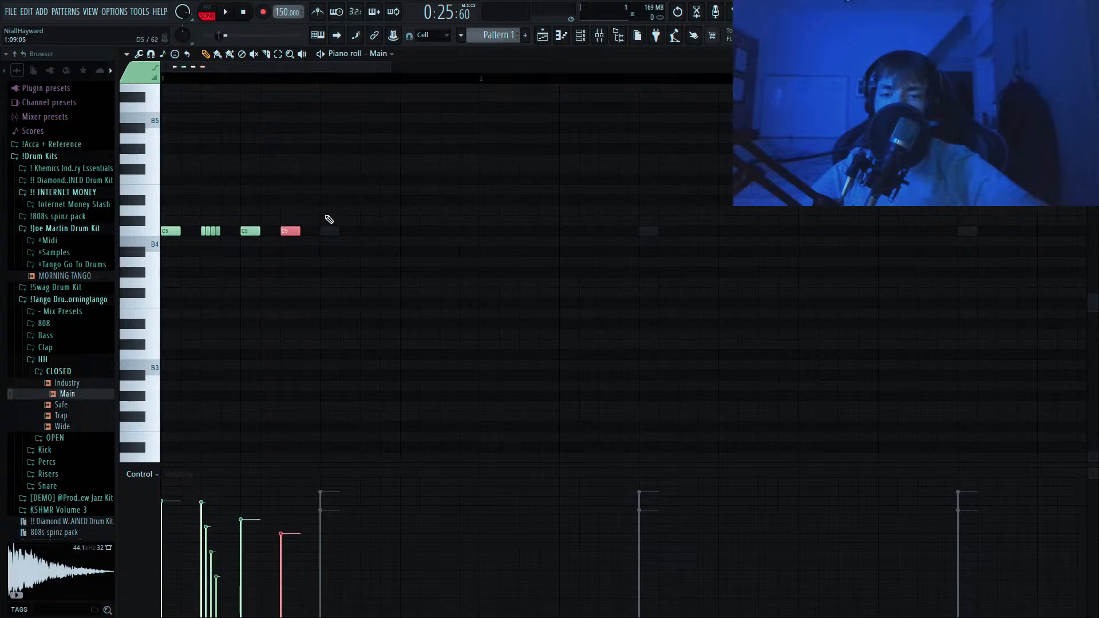
# Add the Bandit snare from the Tango drum kit as a new channel, with a hit on step 7.
pyautogui.click(580, 35)
pyautogui.press('space')
pyautogui.click(57, 360)
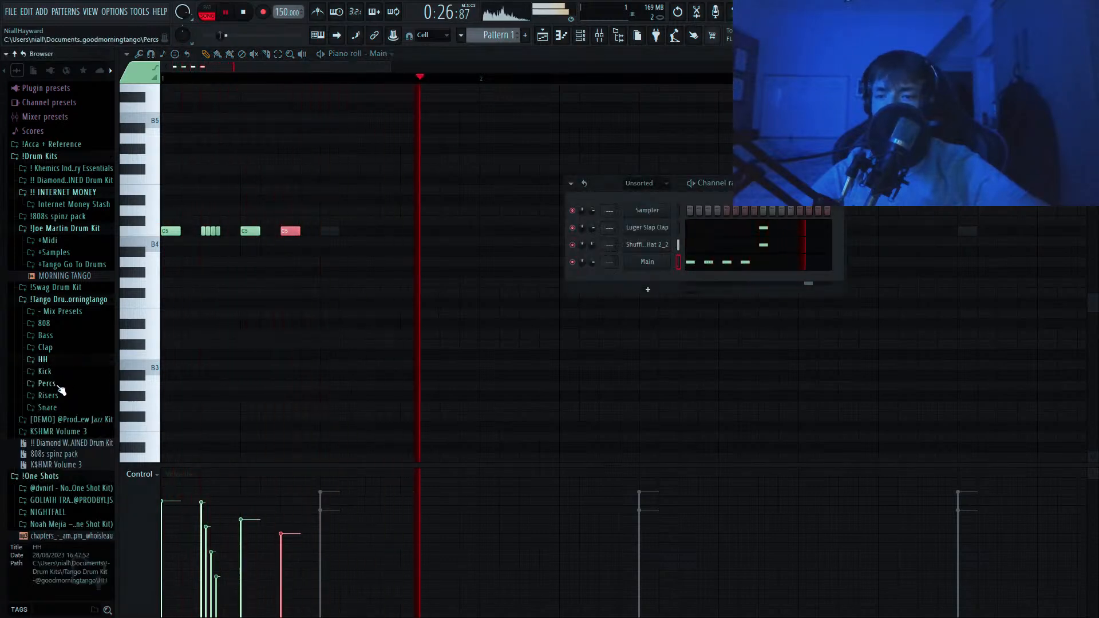
pyautogui.press('space')
pyautogui.click(47, 407)
pyautogui.moveTo(61, 418); pyautogui.dragTo(600, 292)
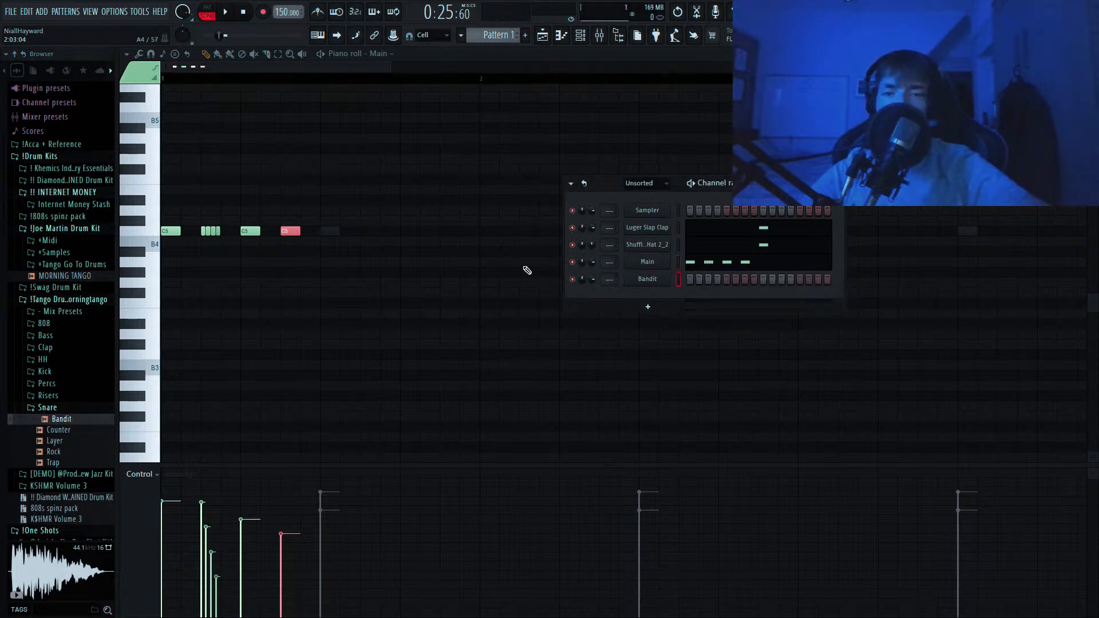
pyautogui.click(744, 278)
# Raise the Bandit snare hit by two semitones, extend it to two steps and play the pattern.
pyautogui.click(569, 39)
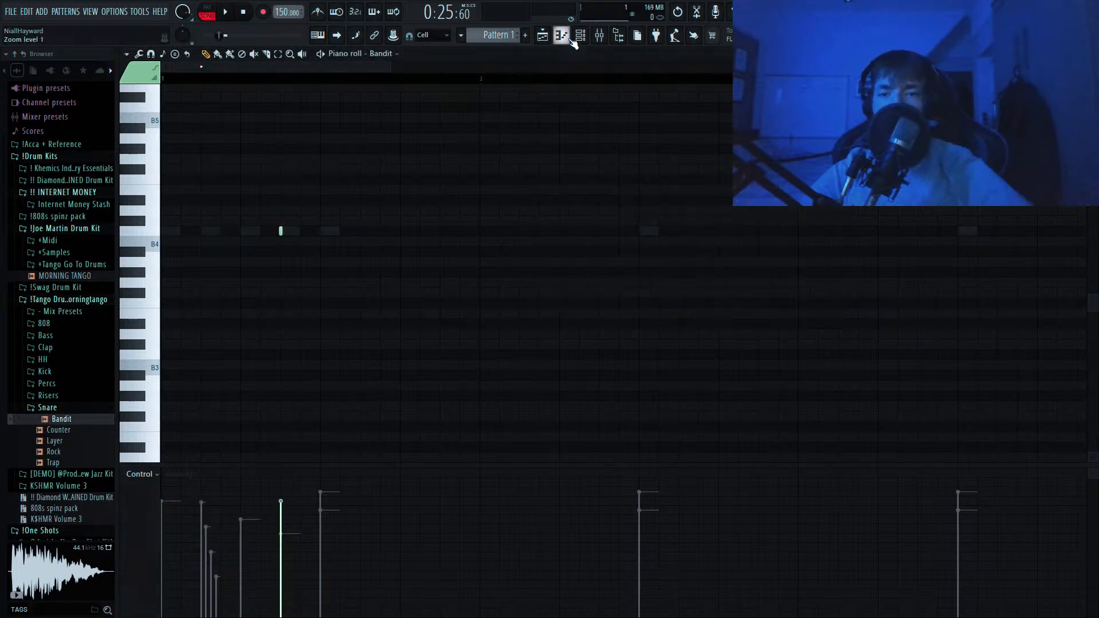
pyautogui.hotkey('shift', 'Up')
pyautogui.hotkey('shift', 'Up')
pyautogui.hotkey('ctrl', 'l')
pyautogui.hotkey('ctrl', 'a')
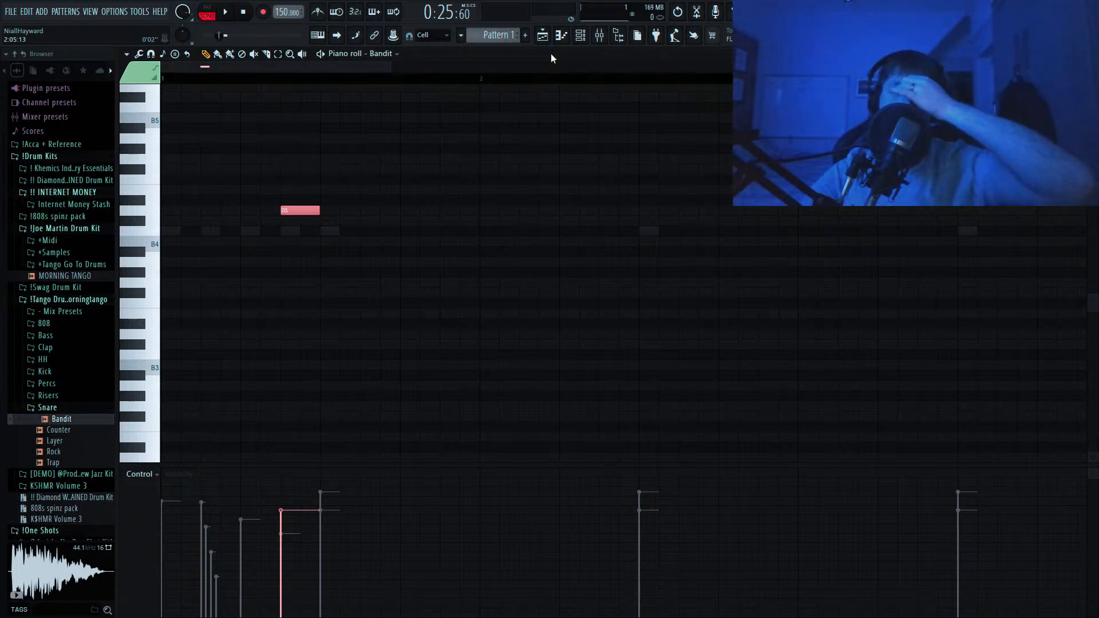
pyautogui.press('space')
pyautogui.press('space')
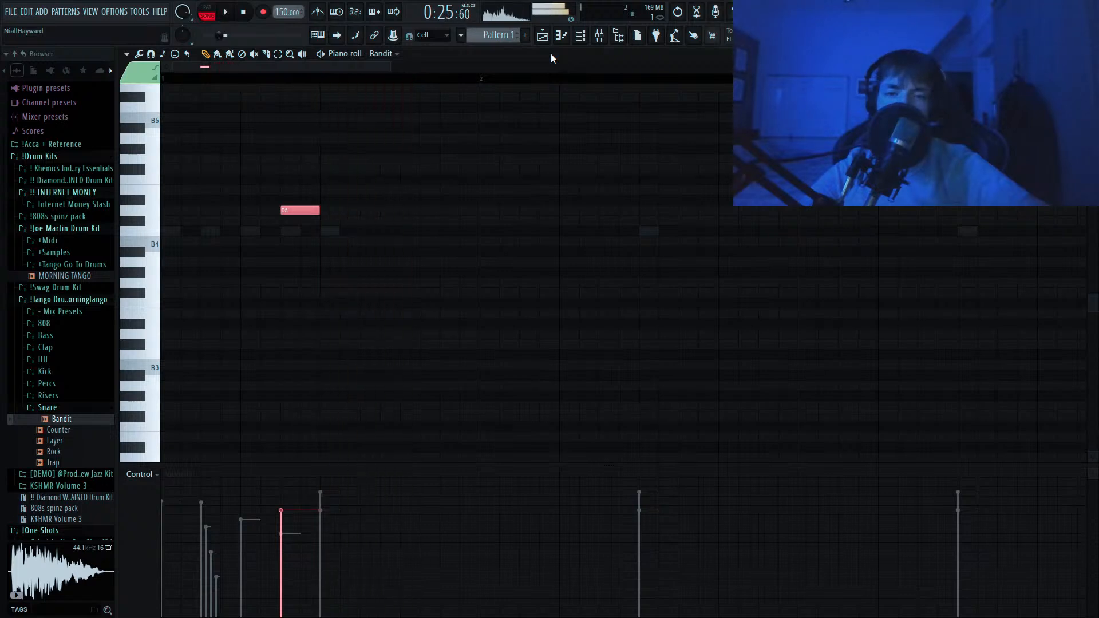
# Shorten the Bandit snare hit to one step and listen to the pattern.
pyautogui.moveTo(377, 186); pyautogui.dragTo(293, 266)
pyautogui.hotkey('ctrl', 'alt', 'z')
pyautogui.hotkey('ctrl', 'alt', 'z')
pyautogui.press('space')
# Copy the first hi-hat hit and roll to the end of bar 1, placing the roll first on step 13 with descending velocities.
pyautogui.click(580, 36)
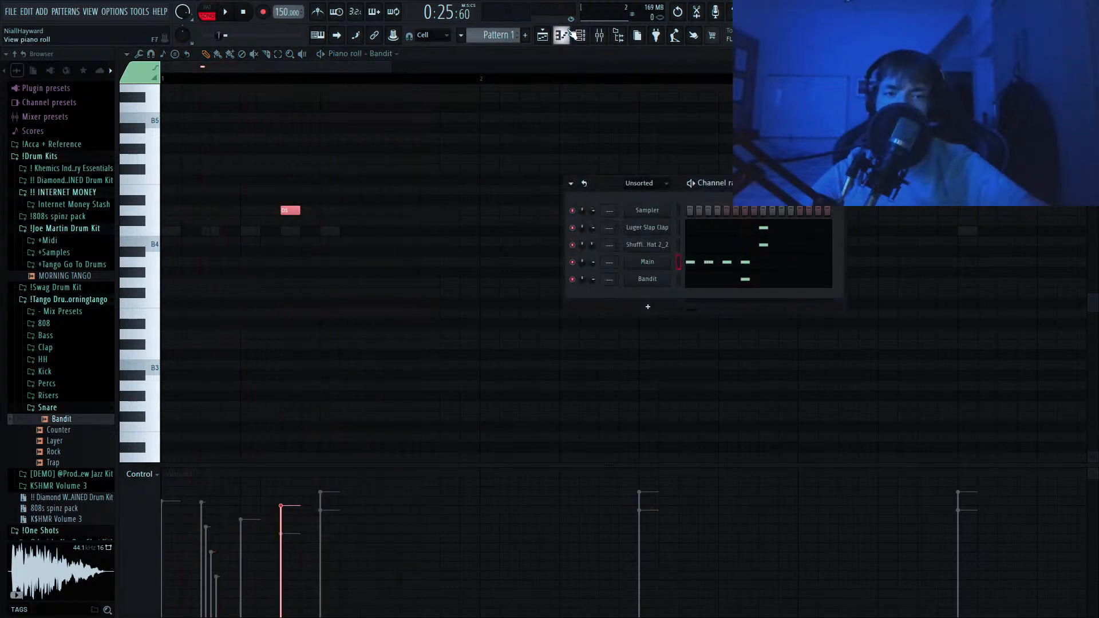
pyautogui.click(569, 32)
pyautogui.moveTo(232, 195); pyautogui.dragTo(402, 216)
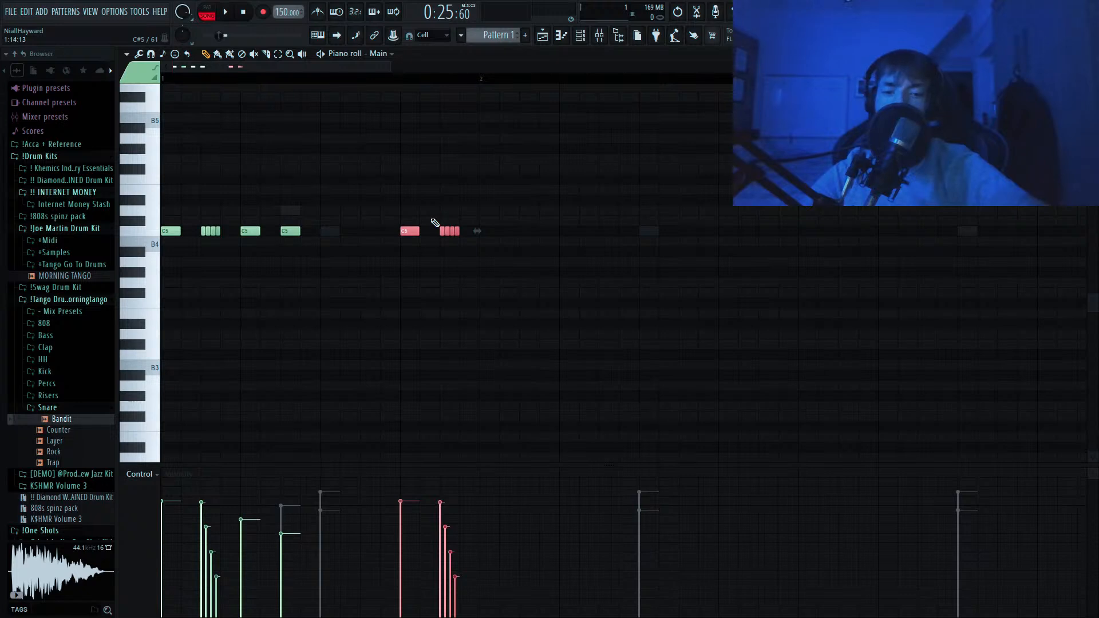
pyautogui.hotkey('alt', 'y')
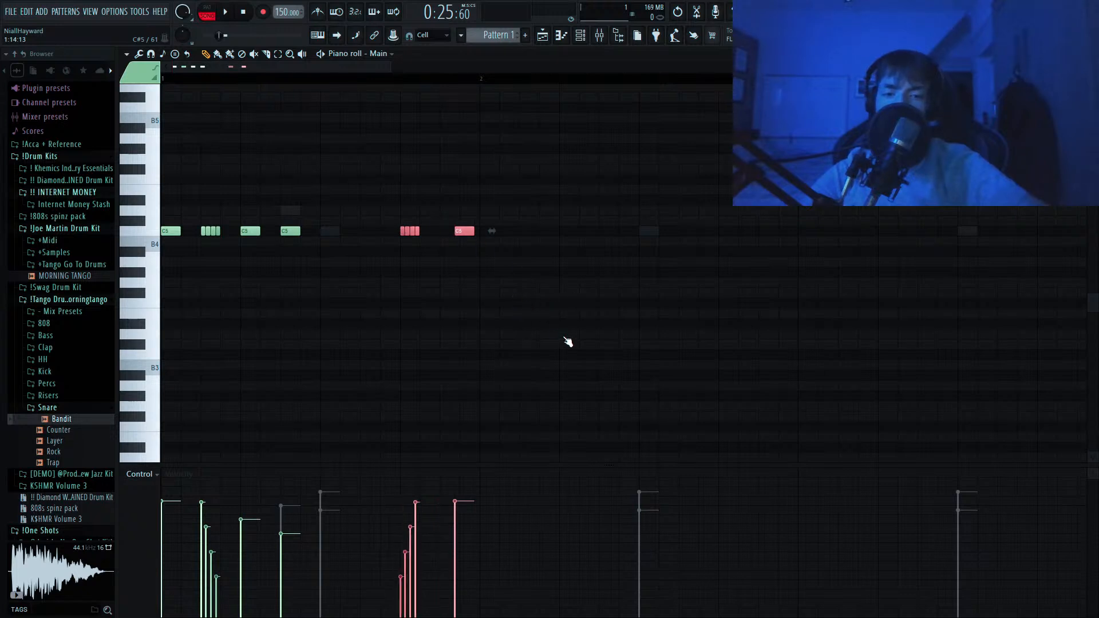
pyautogui.moveTo(440, 208); pyautogui.dragTo(390, 256)
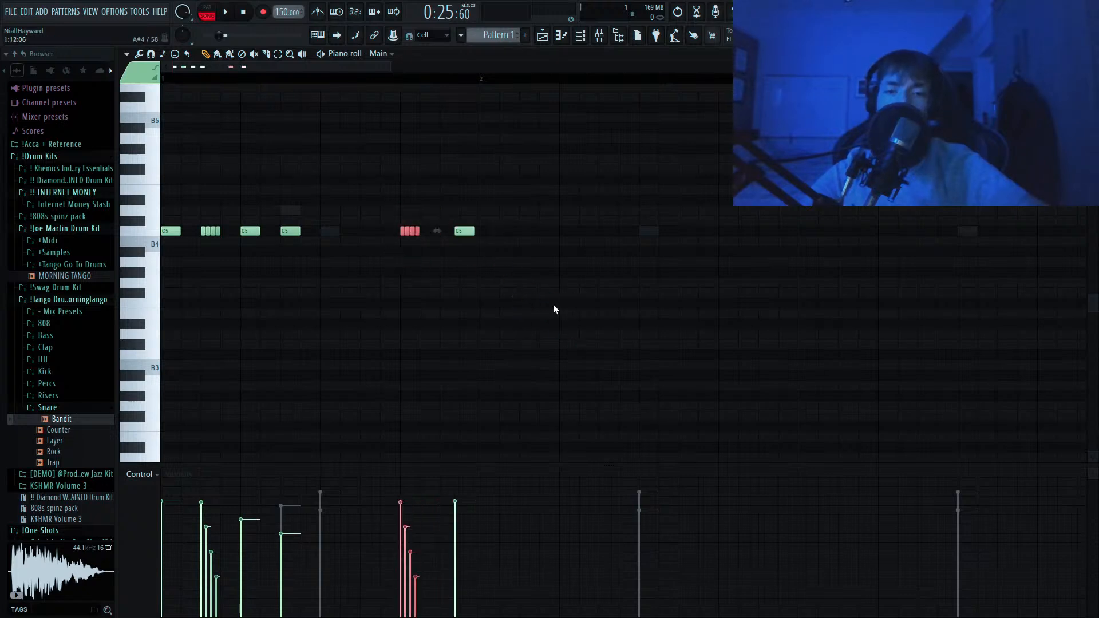
pyautogui.press('space')
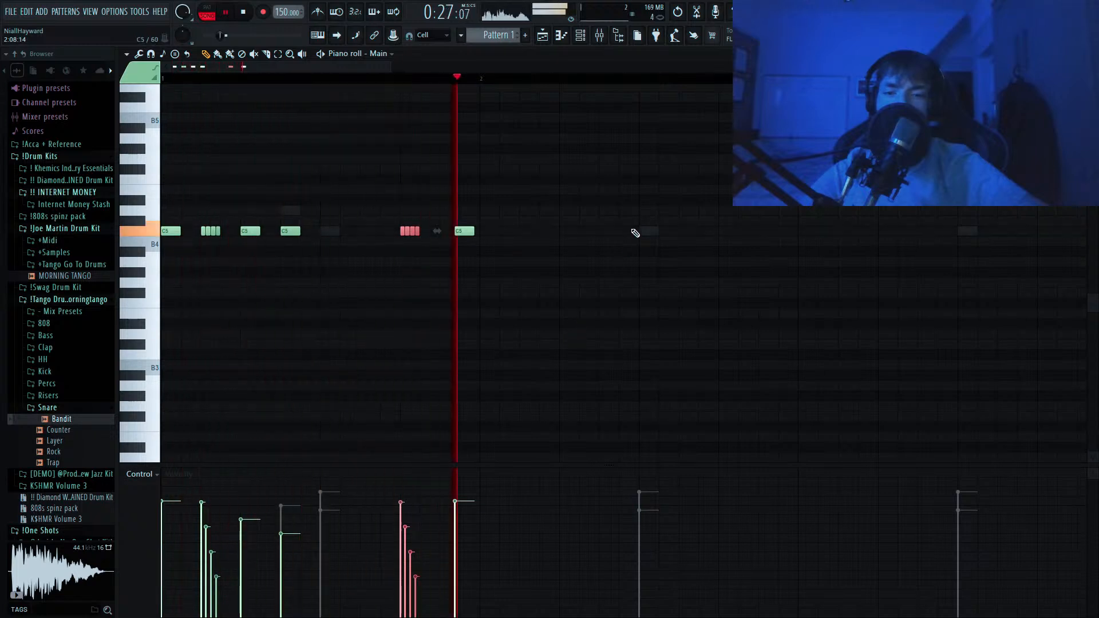
pyautogui.press('space')
# Replace the hi-hat hit following the step 13 roll with one placed on step 15.
pyautogui.moveTo(493, 206); pyautogui.dragTo(455, 246)
pyautogui.click(444, 231)
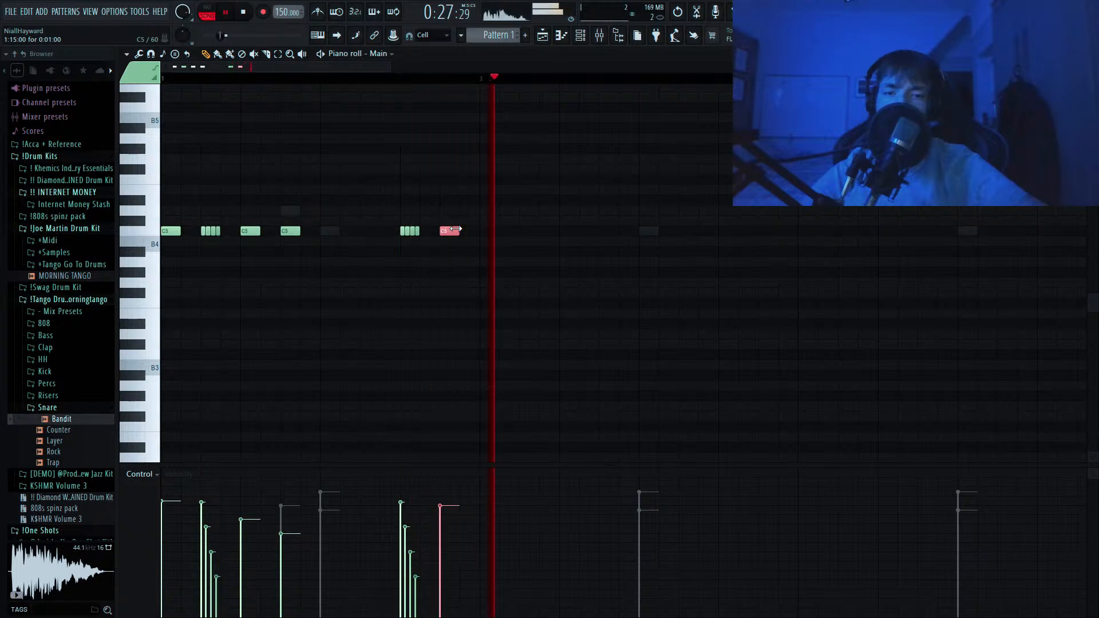
pyautogui.press('space')
# Lower the velocities of the hi-hat roll on step 13, listening with a trial hit at the start of bar 2.
pyautogui.moveTo(438, 225); pyautogui.dragTo(406, 244)
pyautogui.press('space')
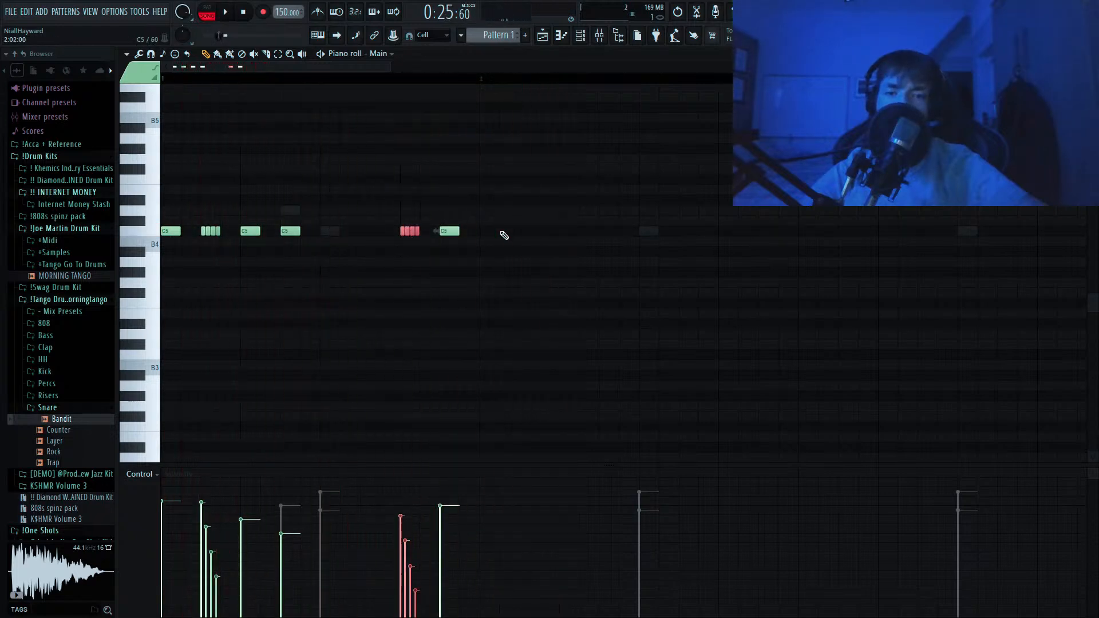
pyautogui.click(484, 232)
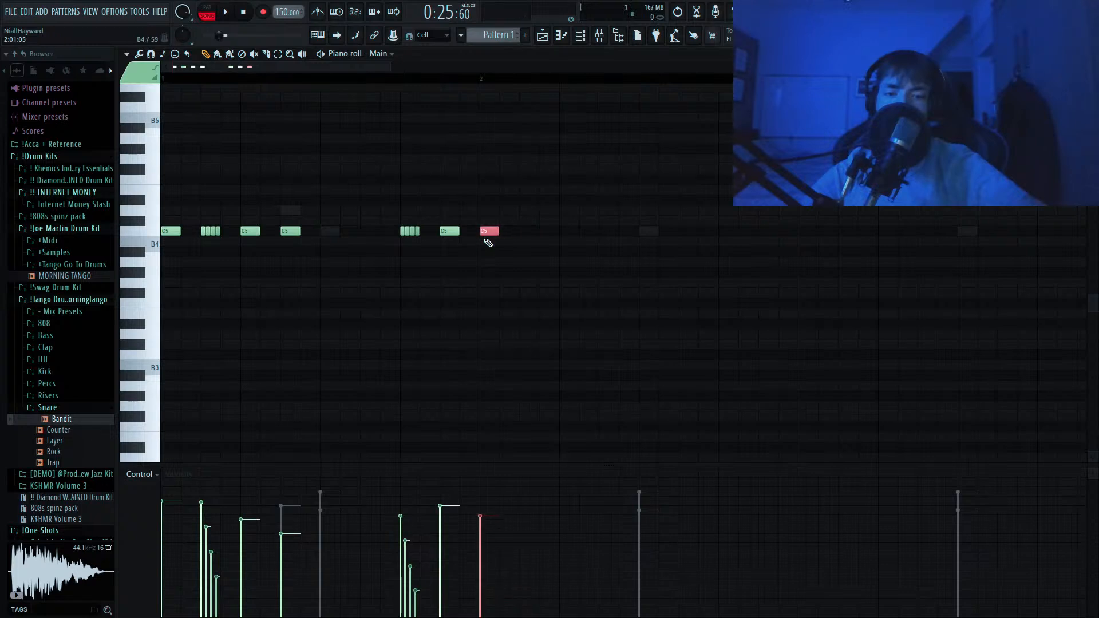
pyautogui.press('space')
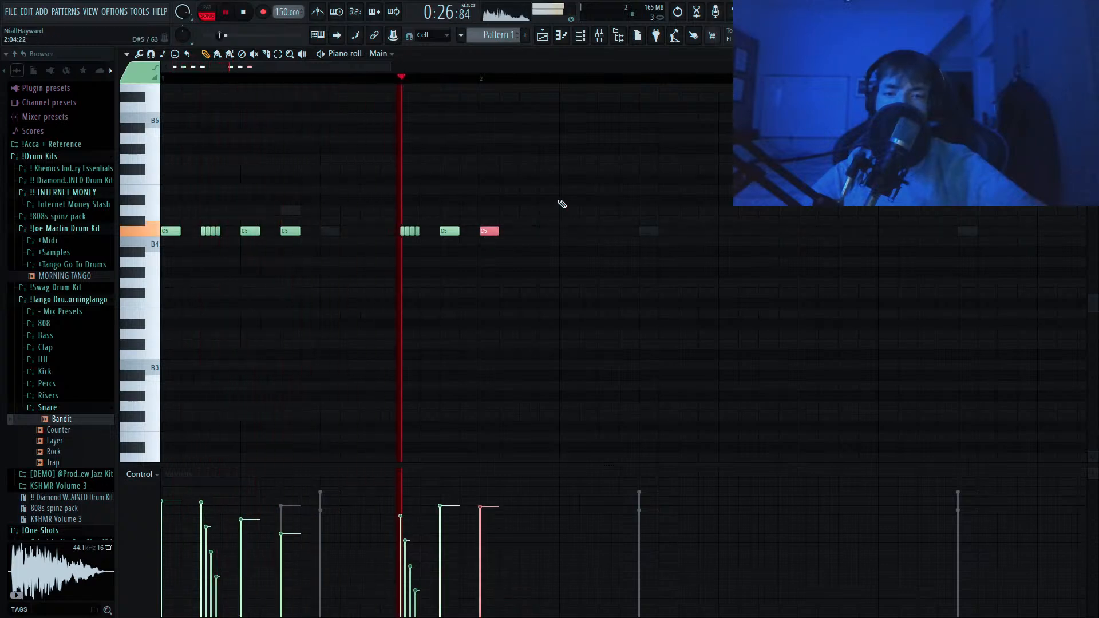
pyautogui.press('space')
pyautogui.moveTo(428, 217); pyautogui.dragTo(392, 247)
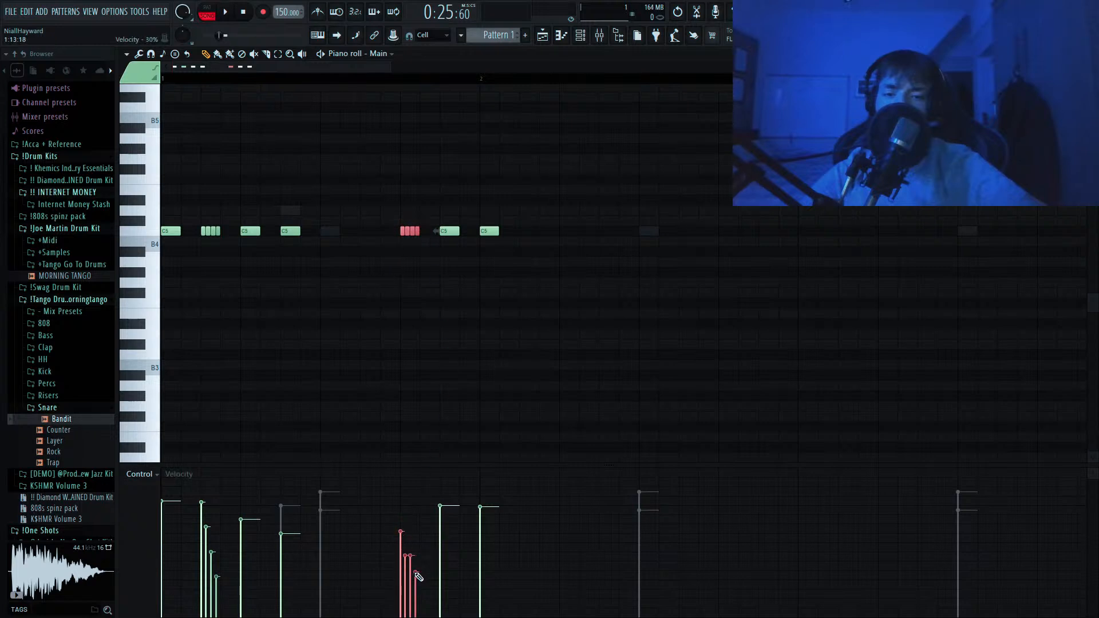
pyautogui.press('space')
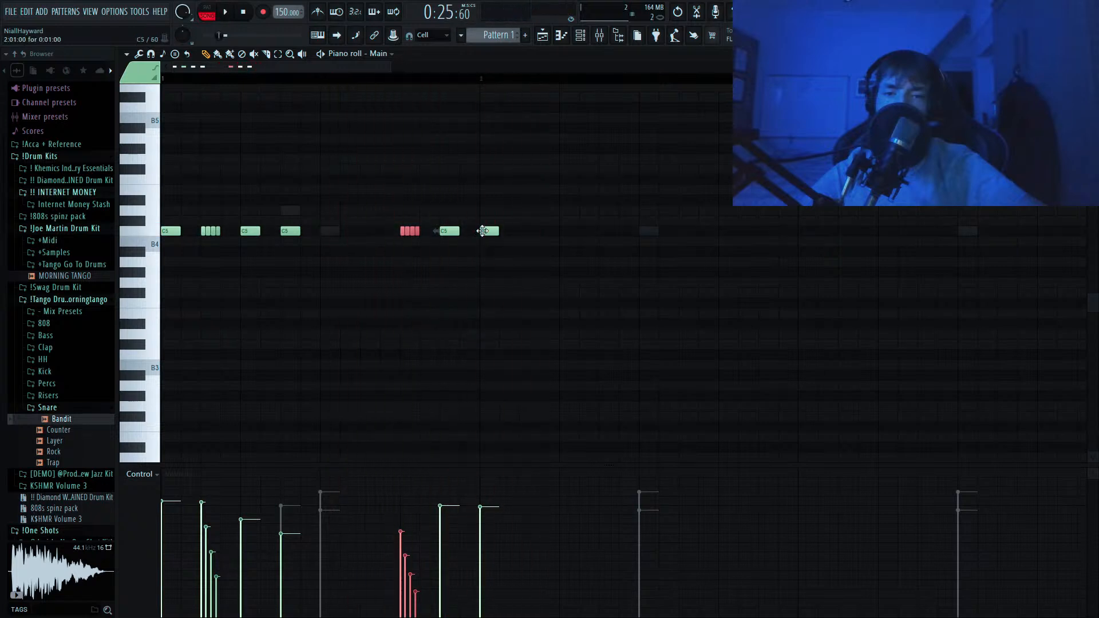
# Remove the hit at the start of bar 2, duplicate the bar 1 hi-hat pattern into bar 2 and play it.
pyautogui.moveTo(515, 208); pyautogui.dragTo(163, 315)
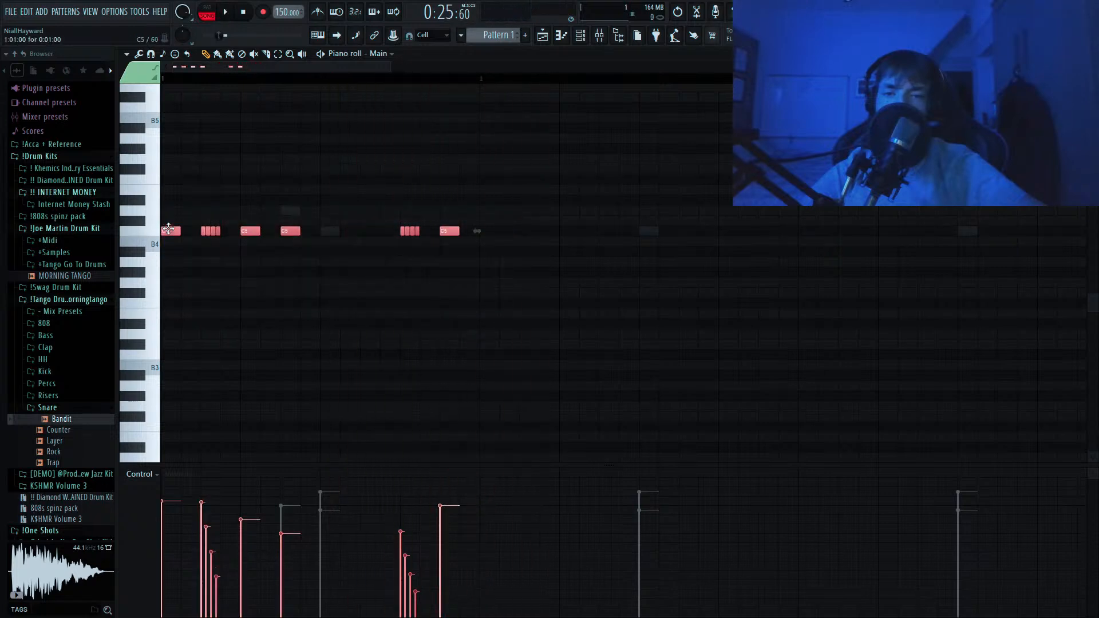
pyautogui.hotkey('ctrl', 'b')
pyautogui.moveTo(475, 227); pyautogui.dragTo(485, 227)
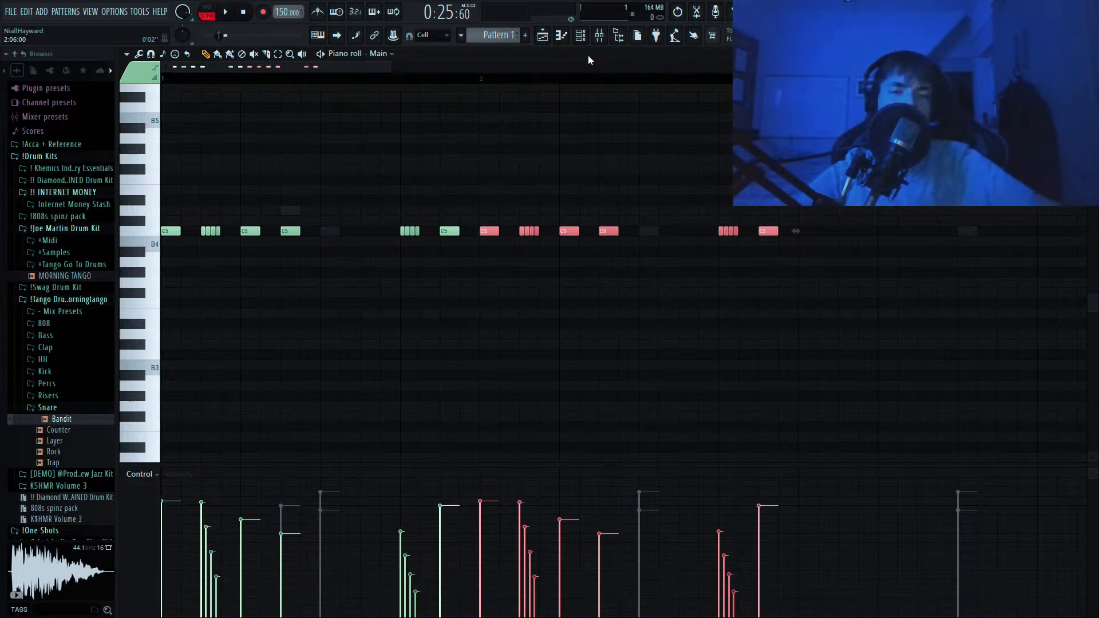
pyautogui.press('space')
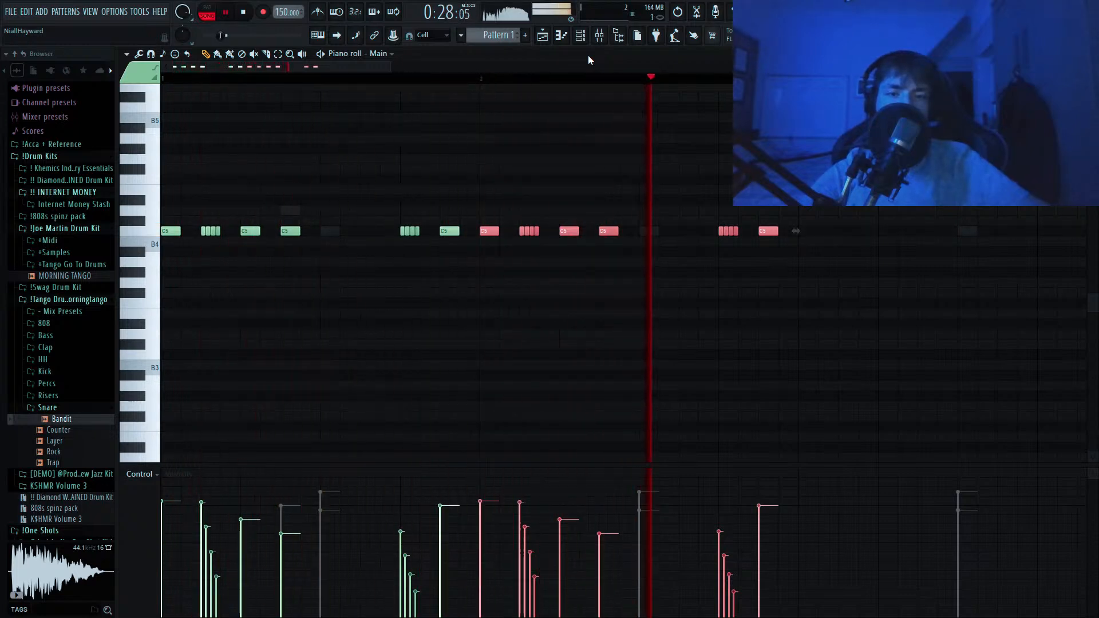
# Duplicate the two-bar hi-hat pattern into bars 3 and 4.
pyautogui.scroll(-1, 803, 212)
pyautogui.scroll(-1, 761, 185)
pyautogui.press('space')
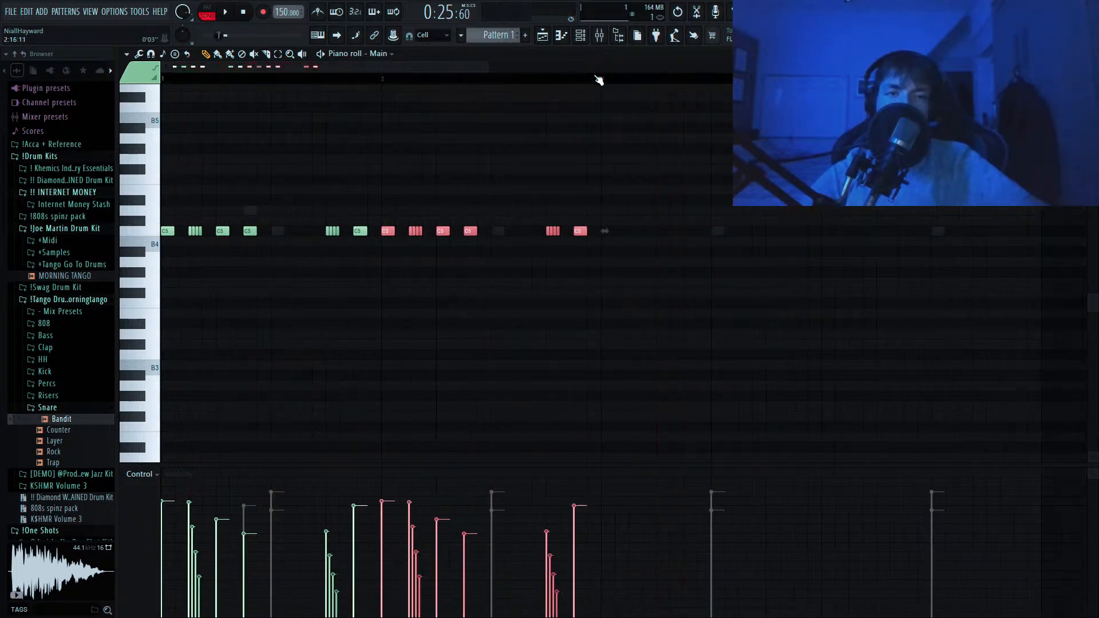
pyautogui.moveTo(607, 80); pyautogui.dragTo(351, 93)
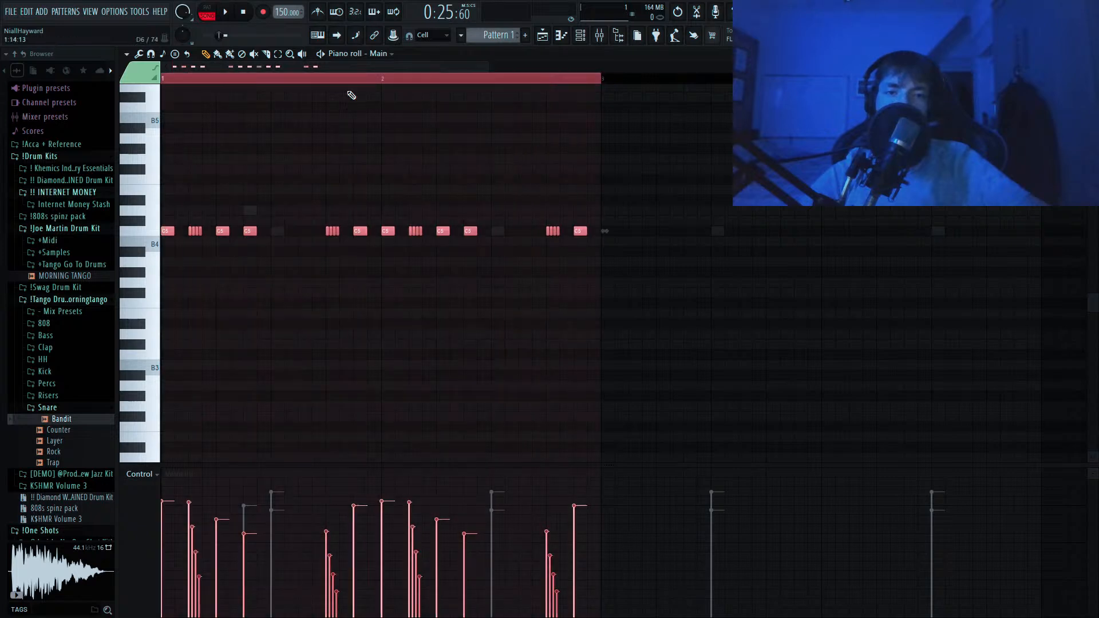
pyautogui.hotkey('ctrl', 'b')
# Add the open hat sample Style from the Tango drum kit as a new channel, with a hit on step 1.
pyautogui.click(579, 35)
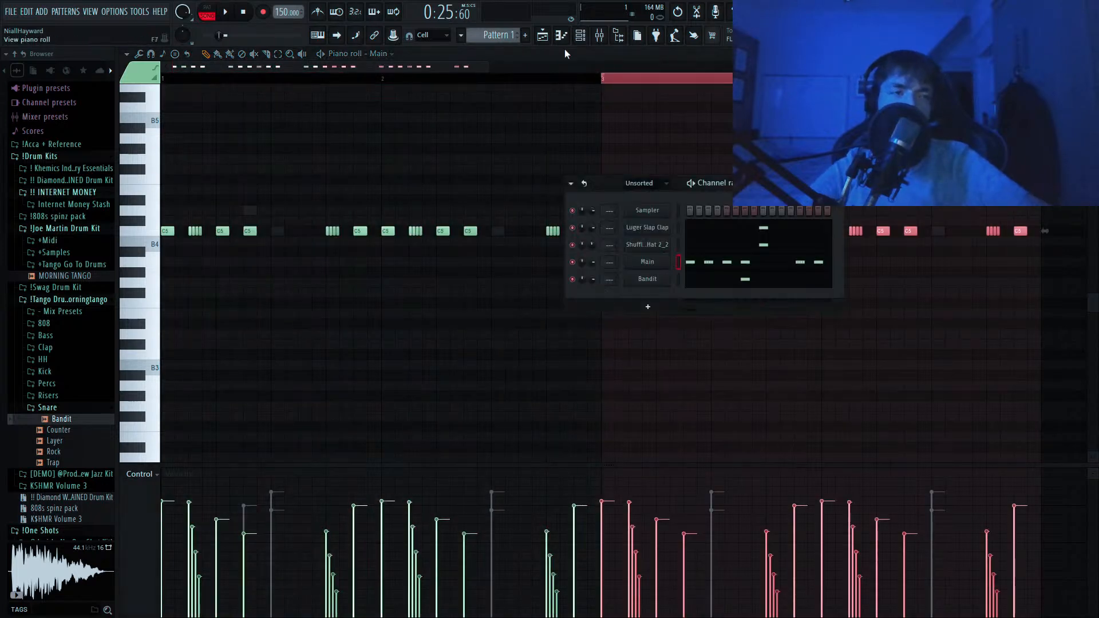
pyautogui.click(46, 360)
pyautogui.click(55, 383)
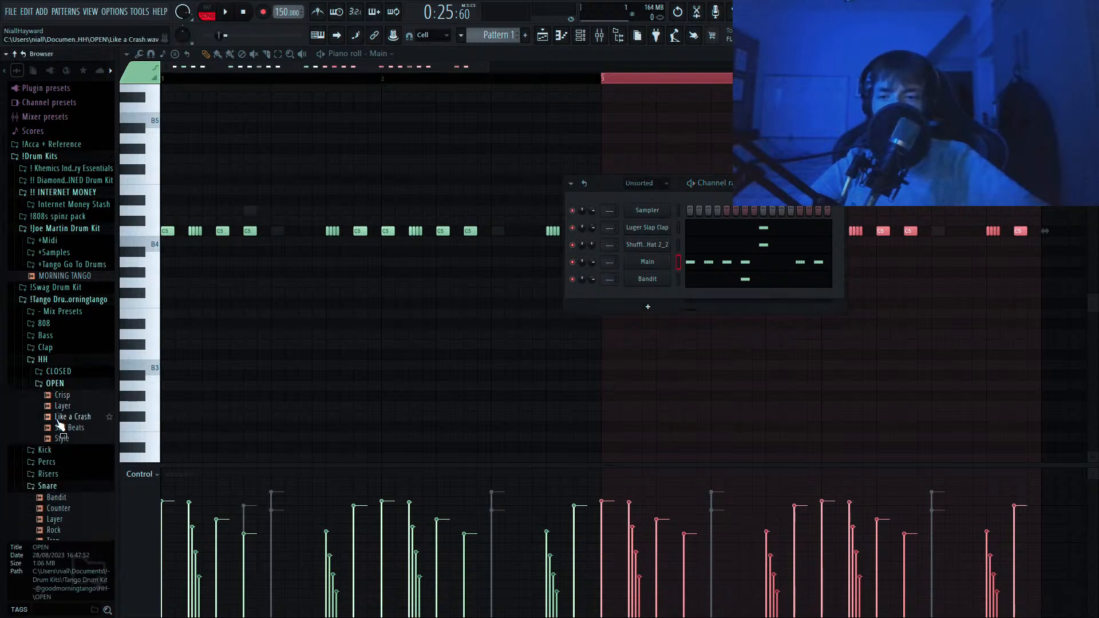
pyautogui.click(62, 439)
pyautogui.moveTo(673, 273); pyautogui.dragTo(684, 294)
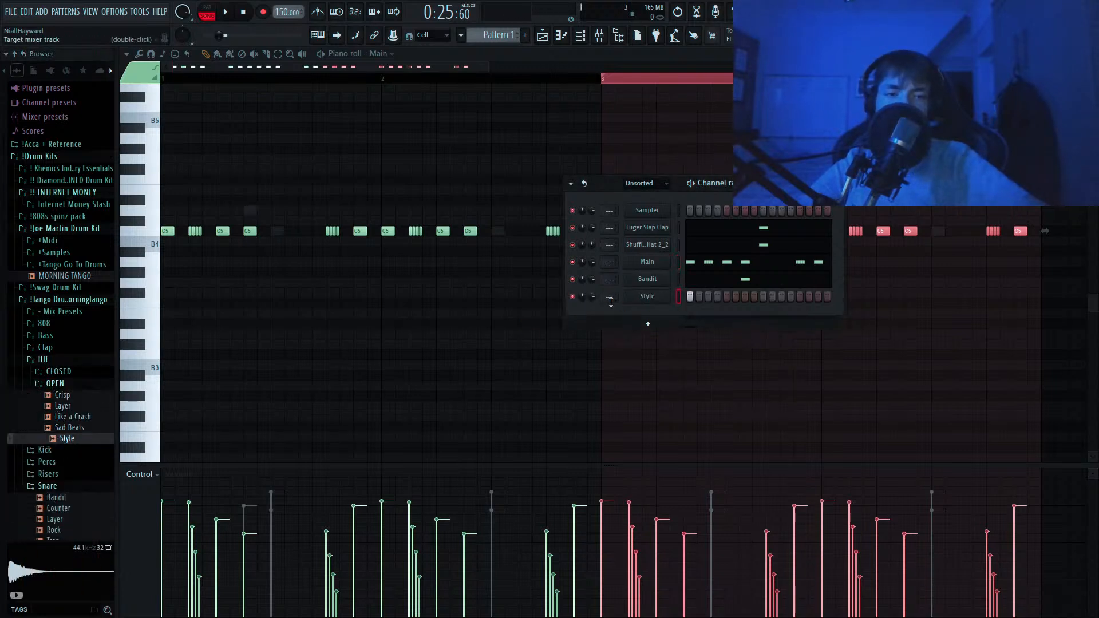
# Add a Style open hat hit on step 5 of bar 2 and duplicate both hits into bars 3 and 4.
pyautogui.click(570, 43)
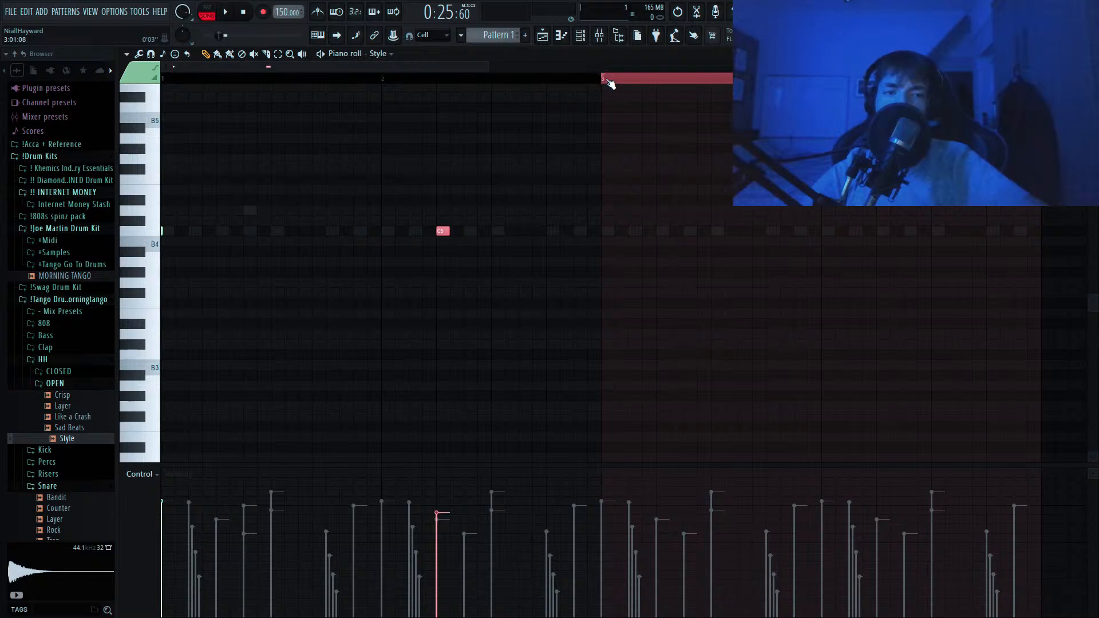
pyautogui.hotkey('ctrl', 'a')
pyautogui.hotkey('ctrl', 'b')
# Raise the velocity of all four Style open hat hits and listen to the pattern.
pyautogui.moveTo(936, 209); pyautogui.dragTo(160, 360)
pyautogui.scroll(1, 507, 299)
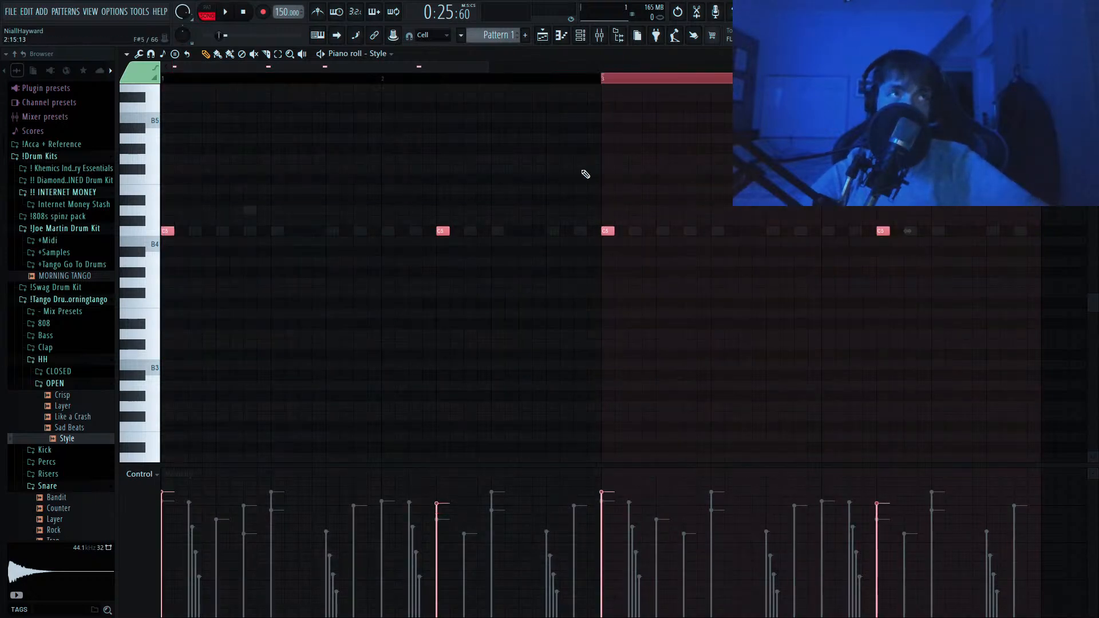
pyautogui.press('space')
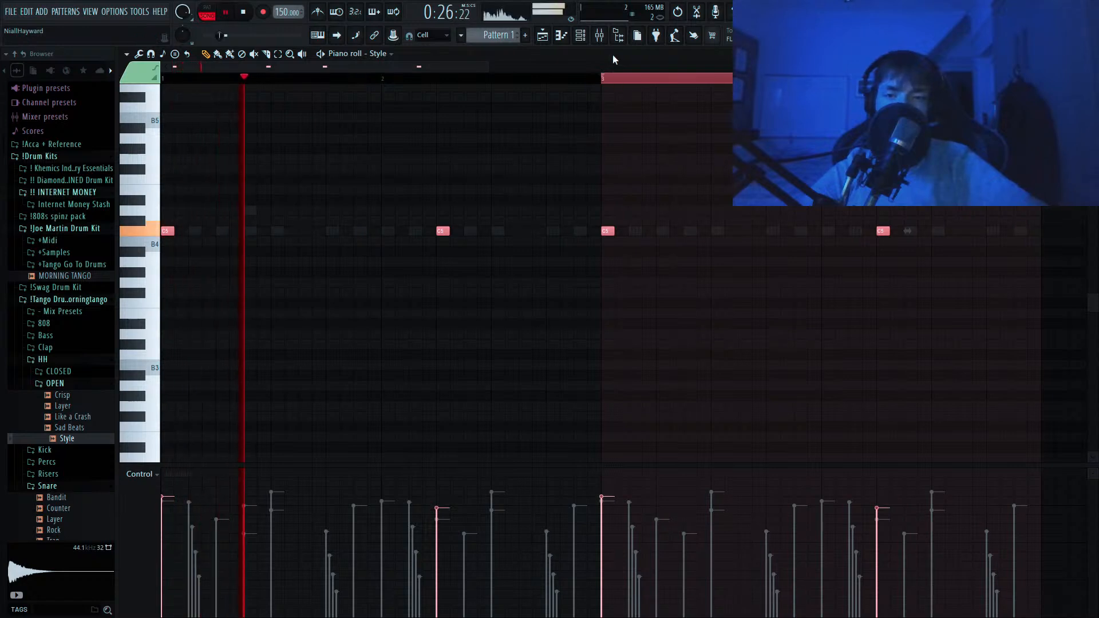
# Replace the Style open hat with TBP - Goto OH - Loop_2 from the Internet Money Stash open hats and play the pattern.
pyautogui.click(581, 36)
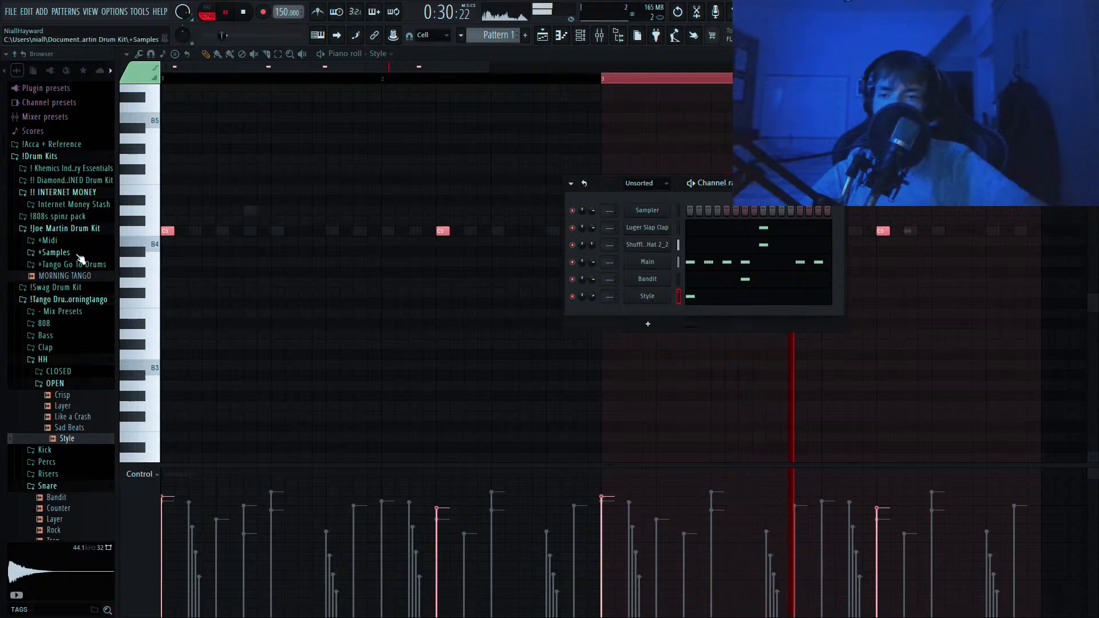
pyautogui.click(61, 204)
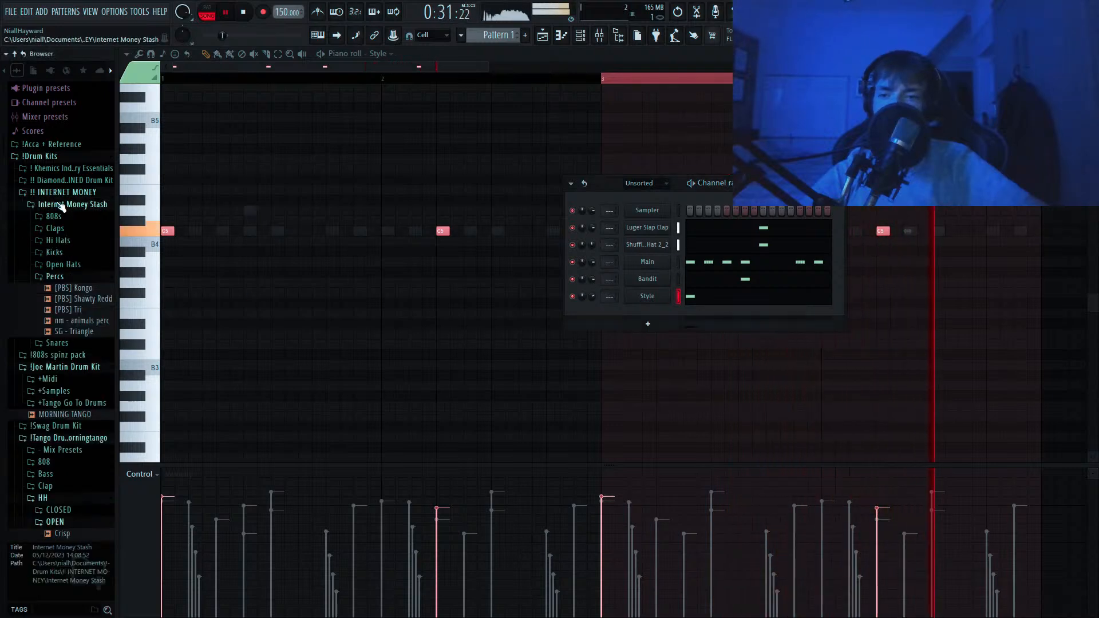
pyautogui.click(63, 265)
pyautogui.click(74, 287)
pyautogui.click(72, 319)
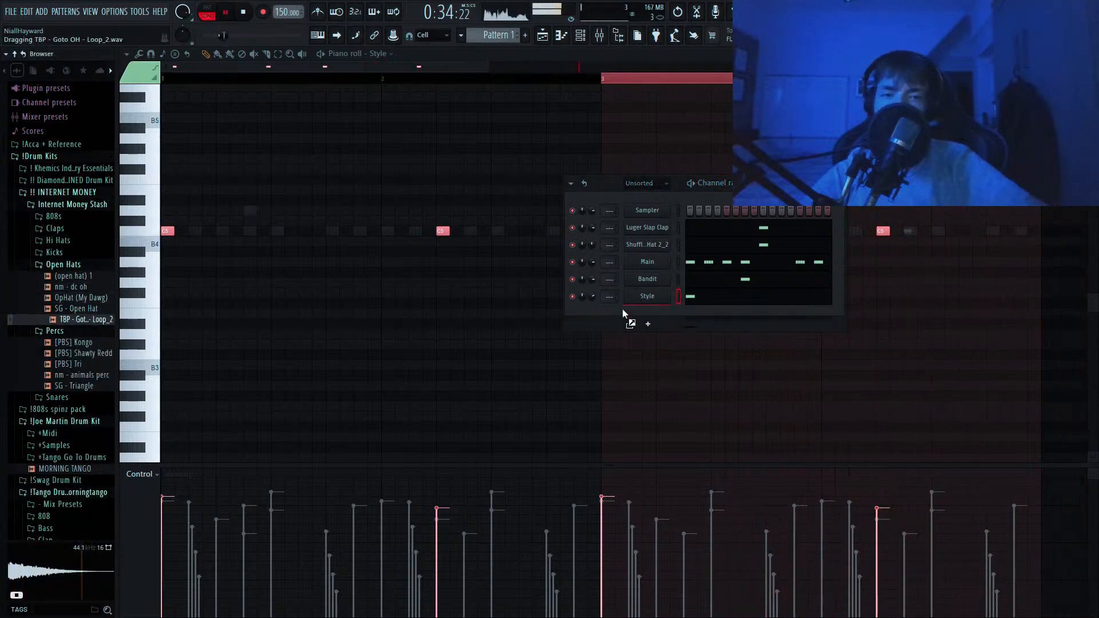
pyautogui.press('space')
pyautogui.click(561, 36)
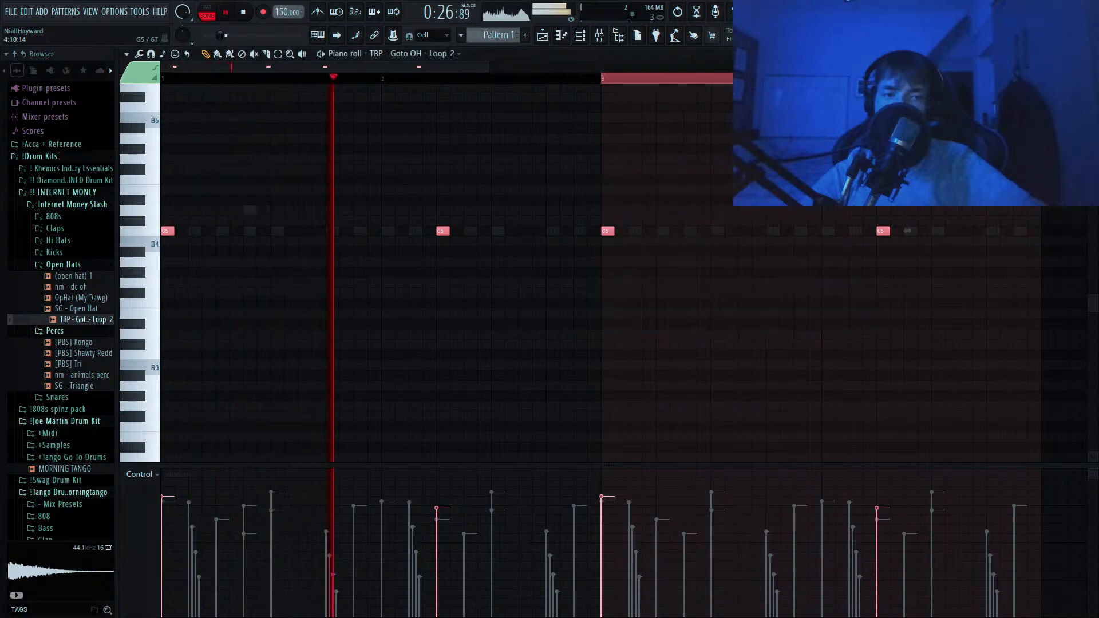
# Add the NM - Sanctuary 808 sample from the Joe Martin kit's +Tango Go To Drums 808 folder as a new channel.
pyautogui.click(580, 35)
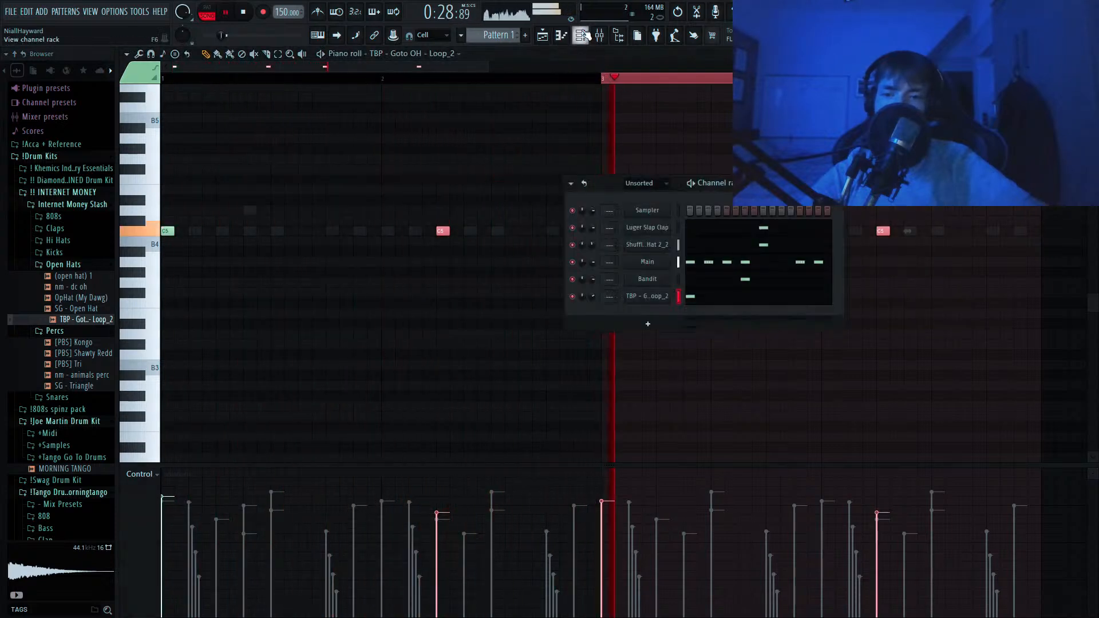
pyautogui.click(57, 217)
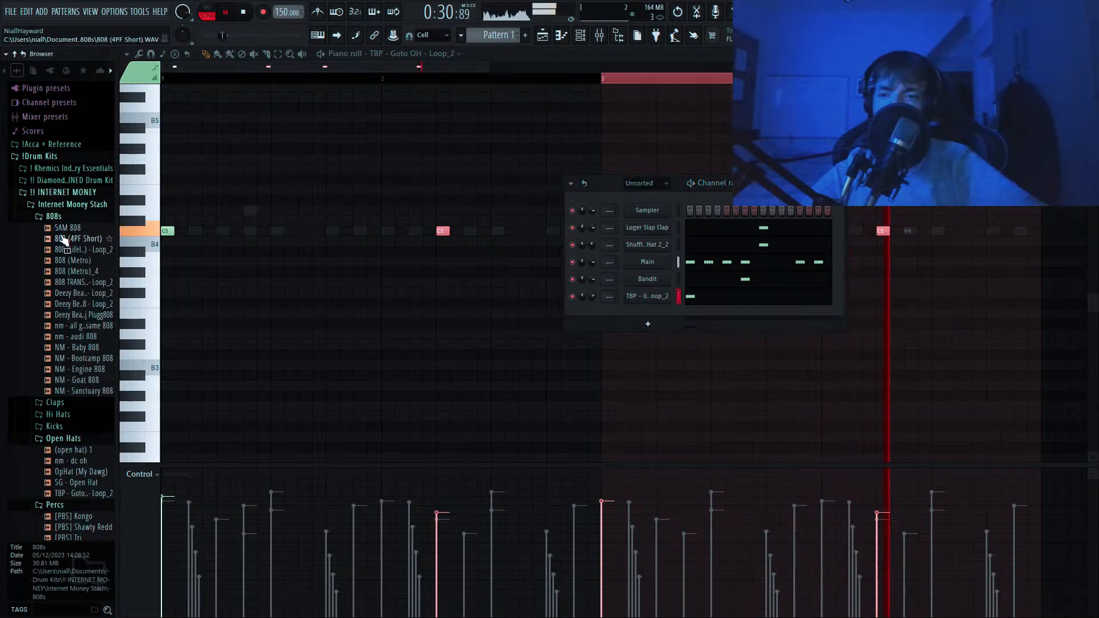
pyautogui.click(64, 193)
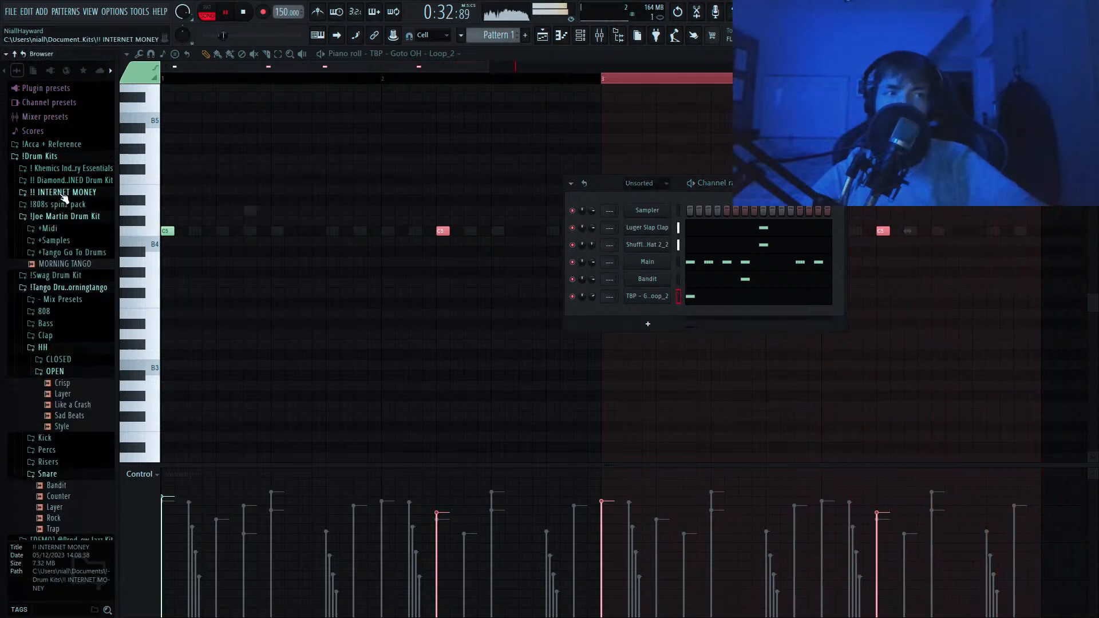
pyautogui.press('space')
pyautogui.click(63, 252)
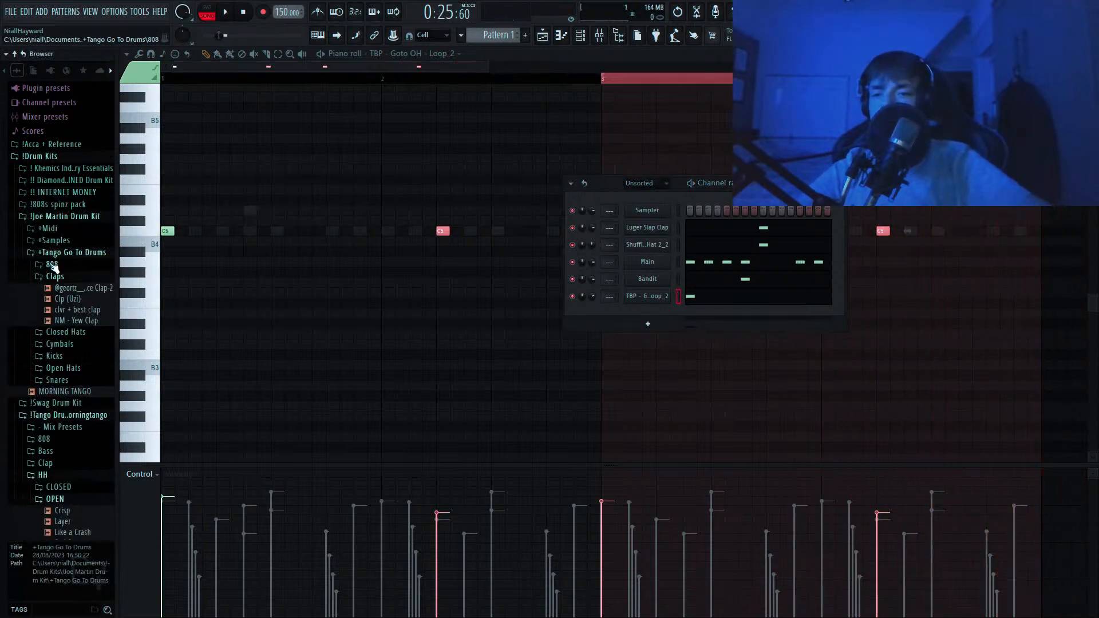
pyautogui.click(52, 265)
pyautogui.moveTo(66, 310); pyautogui.dragTo(596, 318)
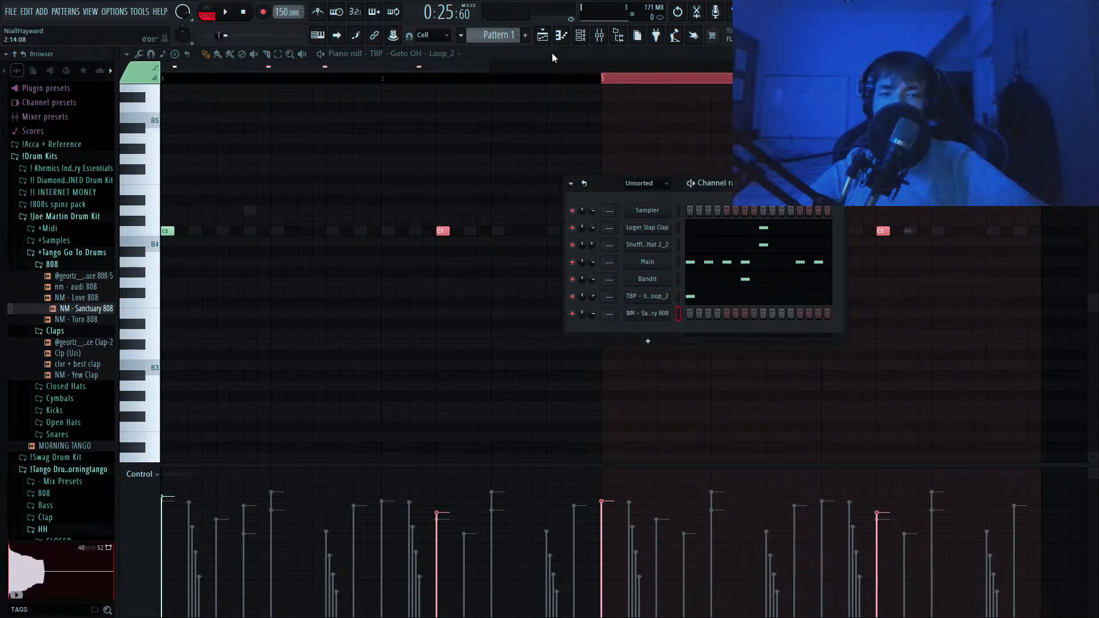
# Place a three-beat C5 note for the Sanctuary 808 at the start of bar 1 and listen to it with the loop.
pyautogui.click(543, 36)
pyautogui.click(560, 36)
pyautogui.click(172, 231)
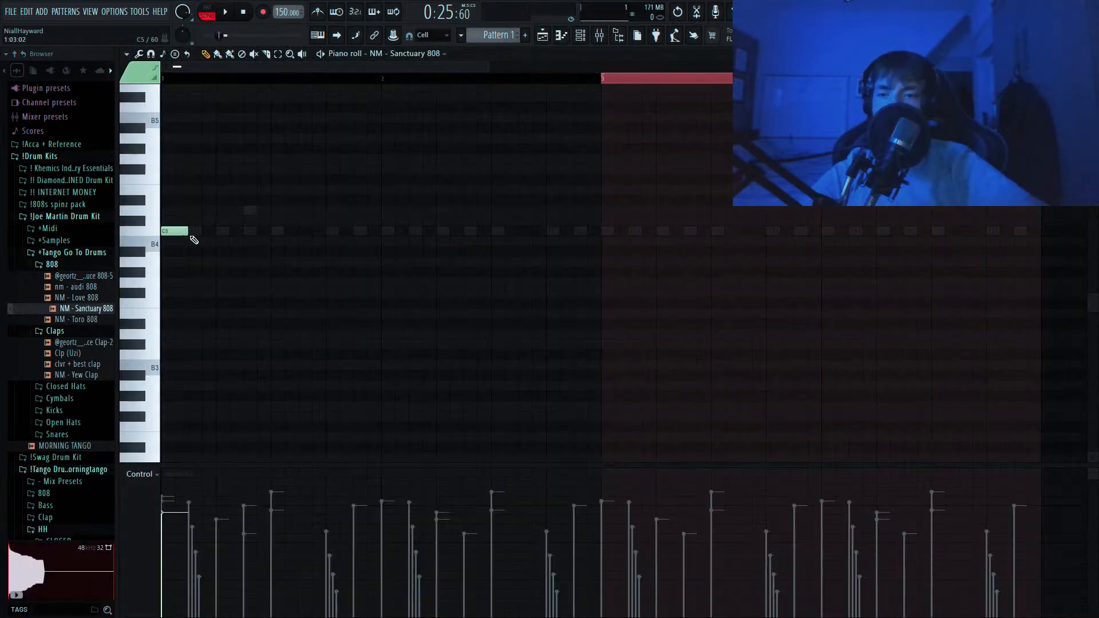
pyautogui.press('space')
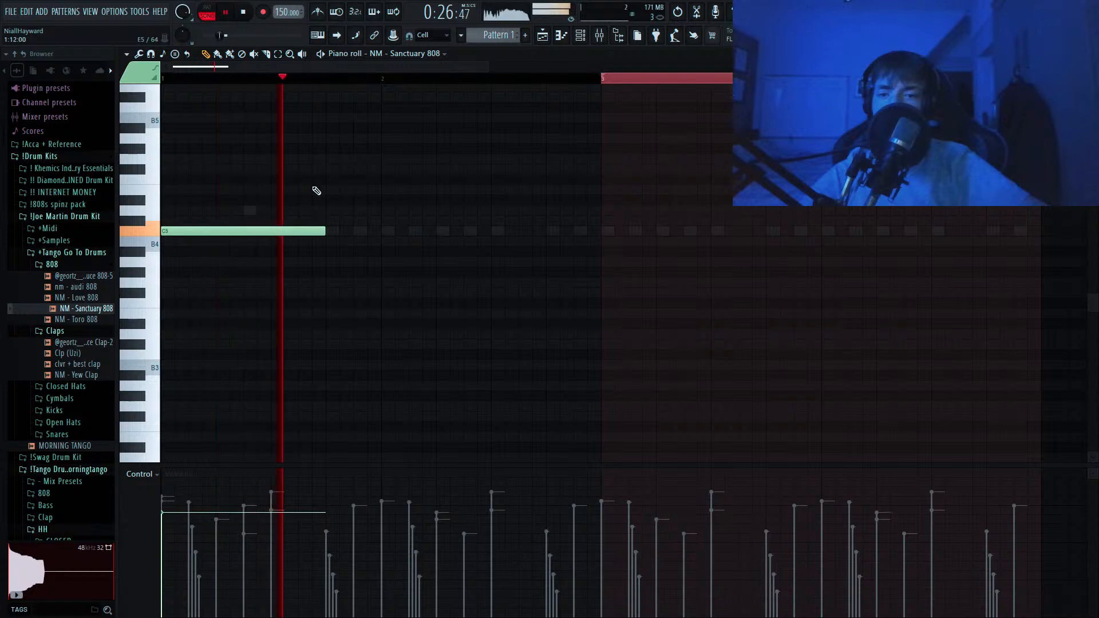
pyautogui.click(543, 36)
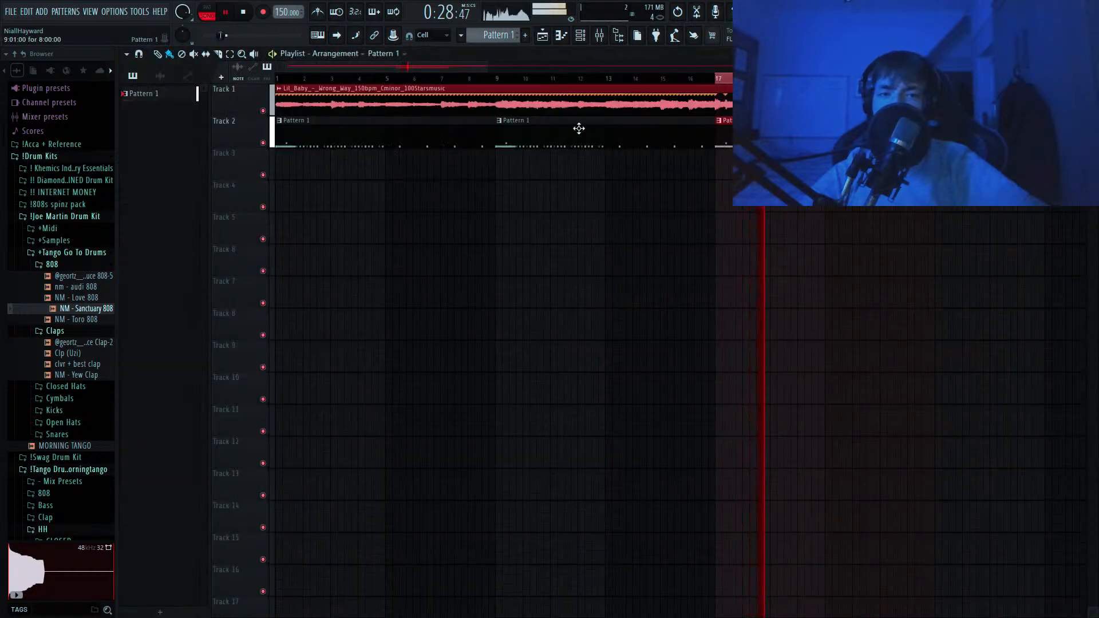
pyautogui.press('space')
pyautogui.press('space')
# Add a three-beat C5 808 note from beat 2 of bar 2 and duplicate both notes into bars 3 and 4.
pyautogui.click(561, 36)
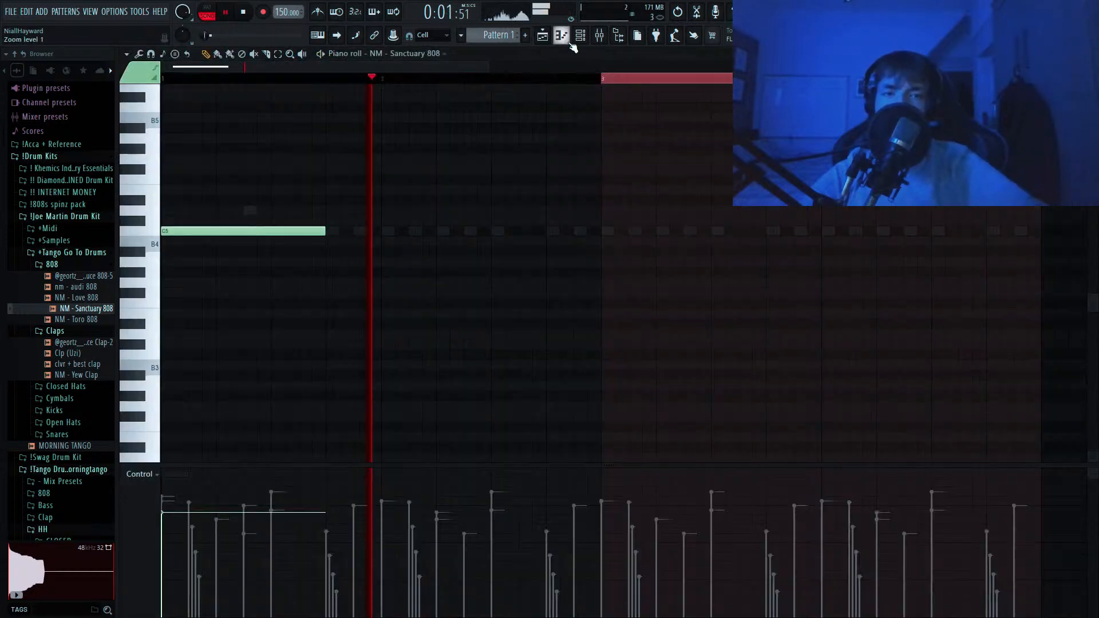
pyautogui.scroll(-2, 510, 167)
pyautogui.click(396, 230)
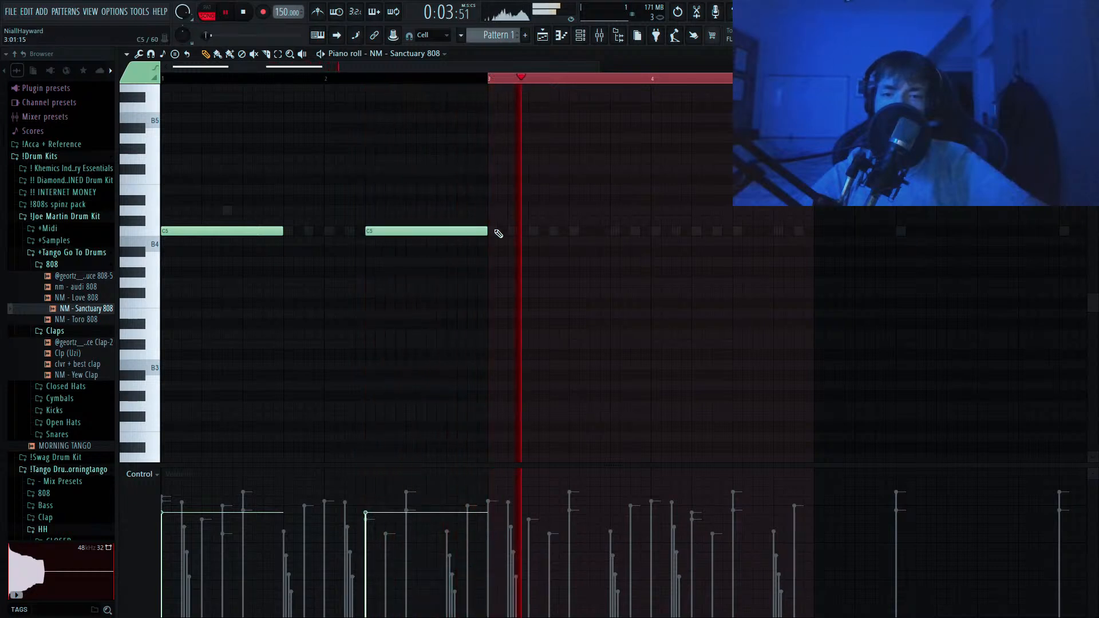
pyautogui.hotkey('ctrl', 'a')
pyautogui.hotkey('ctrl', 'b')
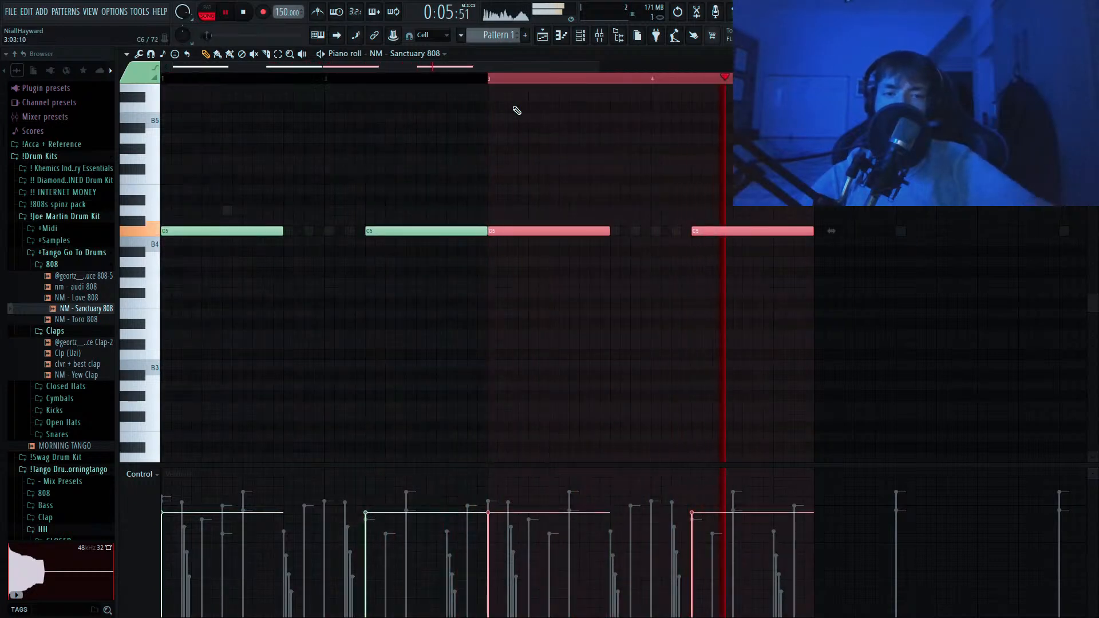
# Duplicate the selected 808 notes into bars 5 and 6, transpose the copies to G5, and repeat them in bars 7 and 8.
pyautogui.scroll(-2, 608, 206)
pyautogui.hotkey('ctrl', 'b')
pyautogui.hotkey('shift', 'Up')
pyautogui.hotkey('shift', 'Up')
pyautogui.hotkey('shift', 'Up')
pyautogui.hotkey('shift', 'Up')
pyautogui.hotkey('shift', 'Up')
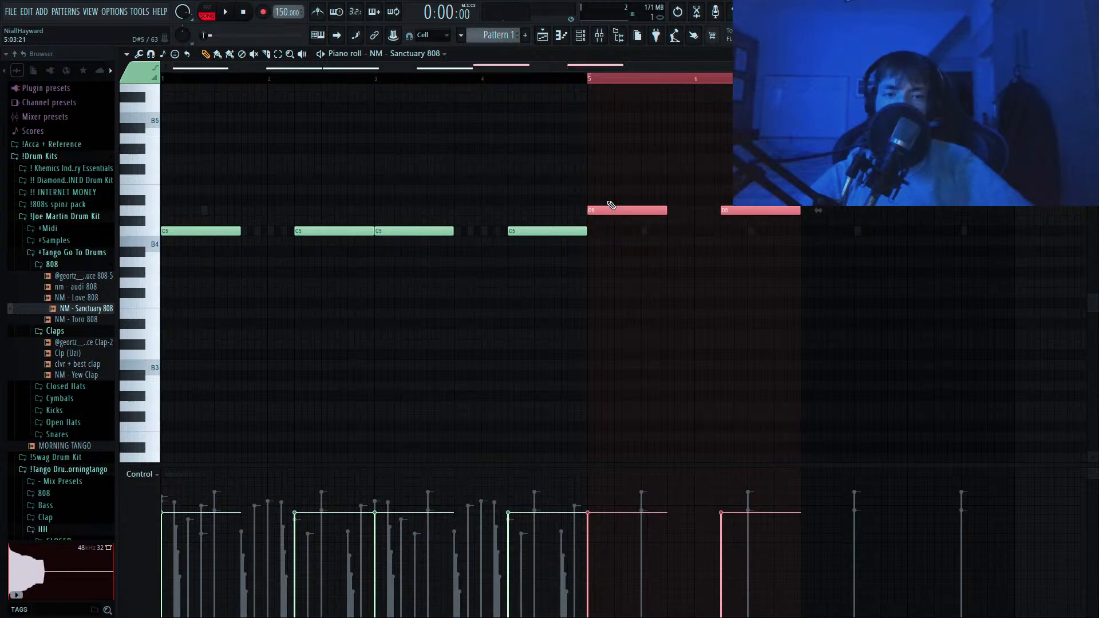
pyautogui.hotkey('shift', 'Up')
pyautogui.hotkey('shift', 'Up')
pyautogui.hotkey('ctrl', 'b')
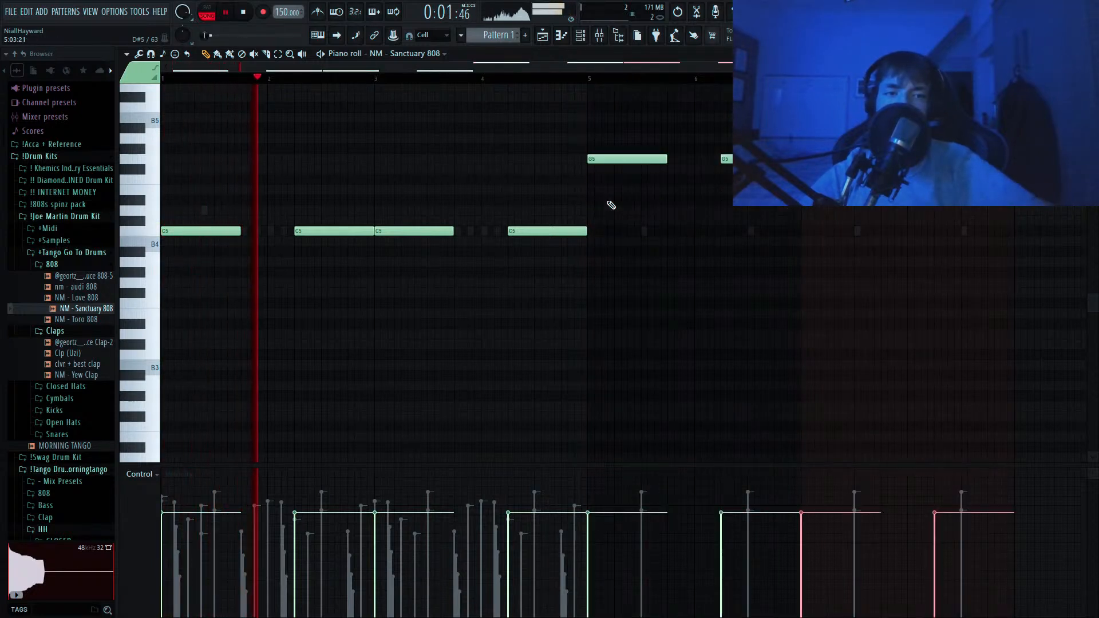
# Raise the velocity of all 808 notes and transpose the notes in bars 5 to 8 up to G#5.
pyautogui.scroll(-1, 608, 204)
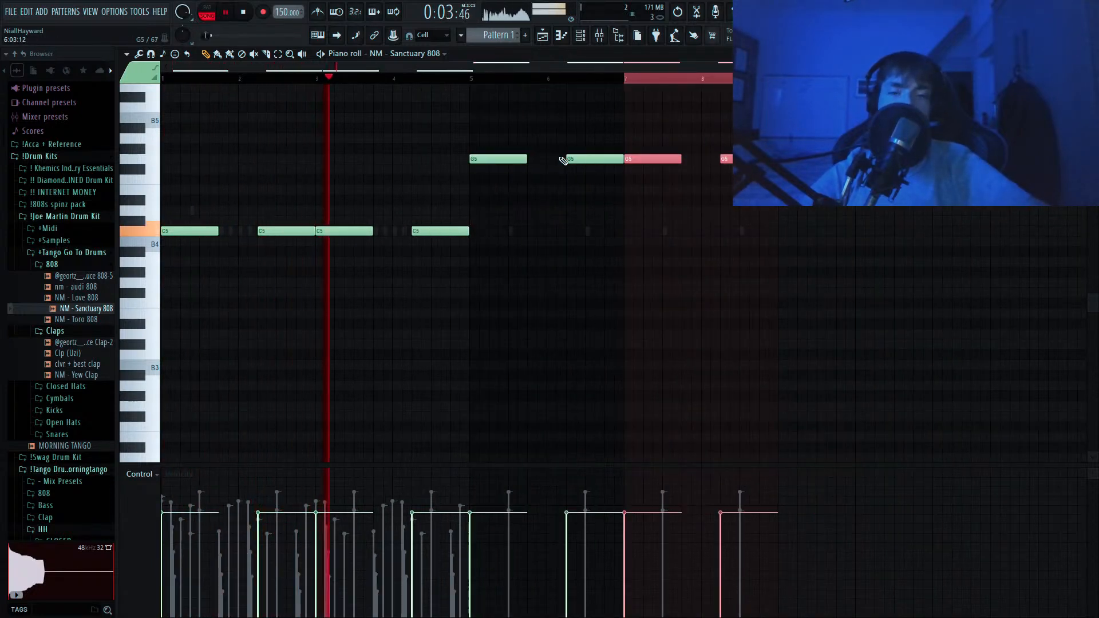
pyautogui.hotkey('ctrl', 'a')
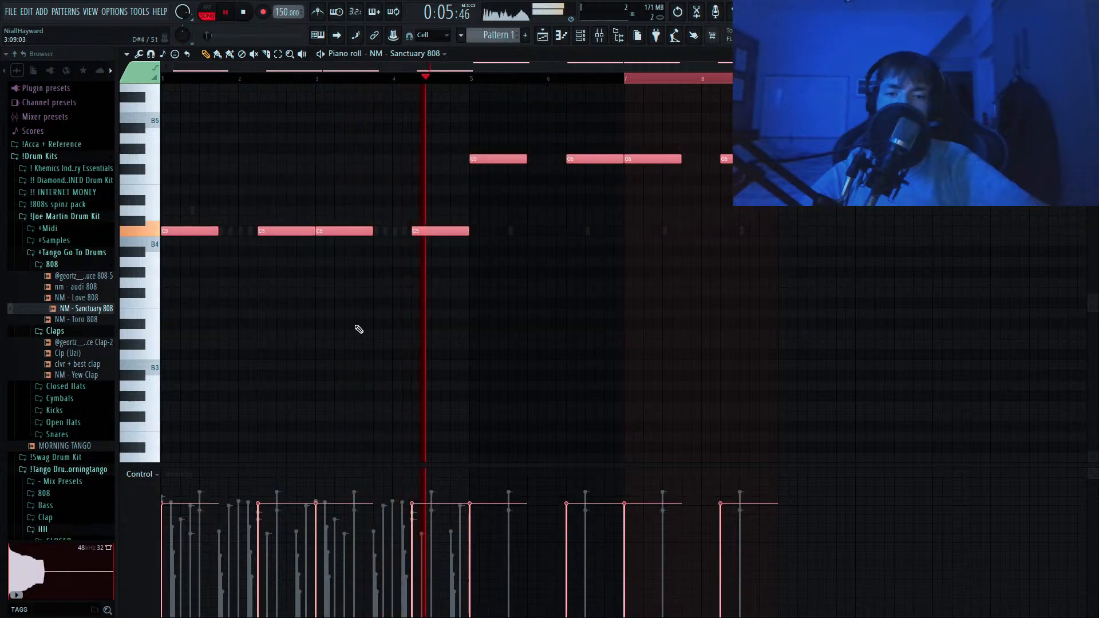
pyautogui.moveTo(417, 172); pyautogui.dragTo(711, 154)
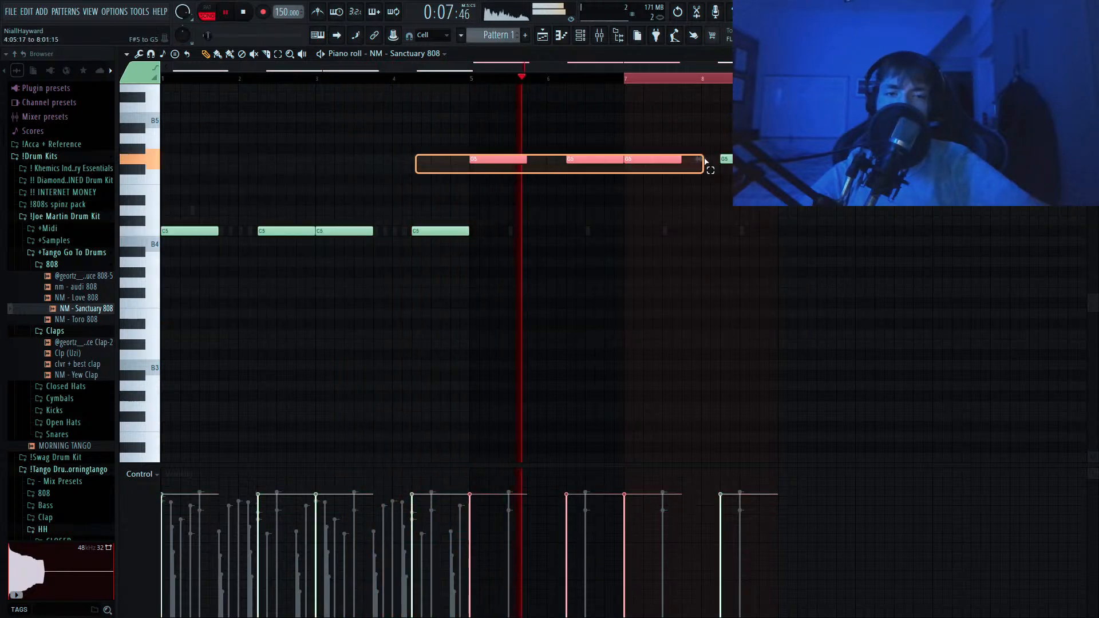
pyautogui.hotkey('shift', 'Up')
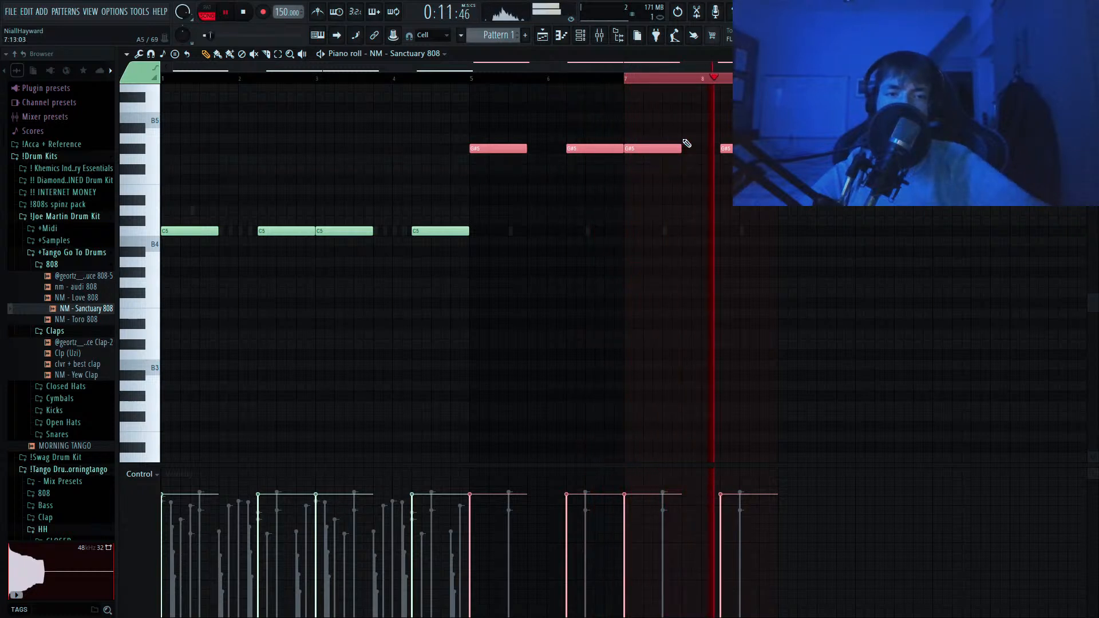
# Lower the last 808 note in bar 8 to G5 and replay the pattern from the start.
pyautogui.moveTo(739, 139); pyautogui.dragTo(754, 159)
pyautogui.press('space')
pyautogui.press('space')
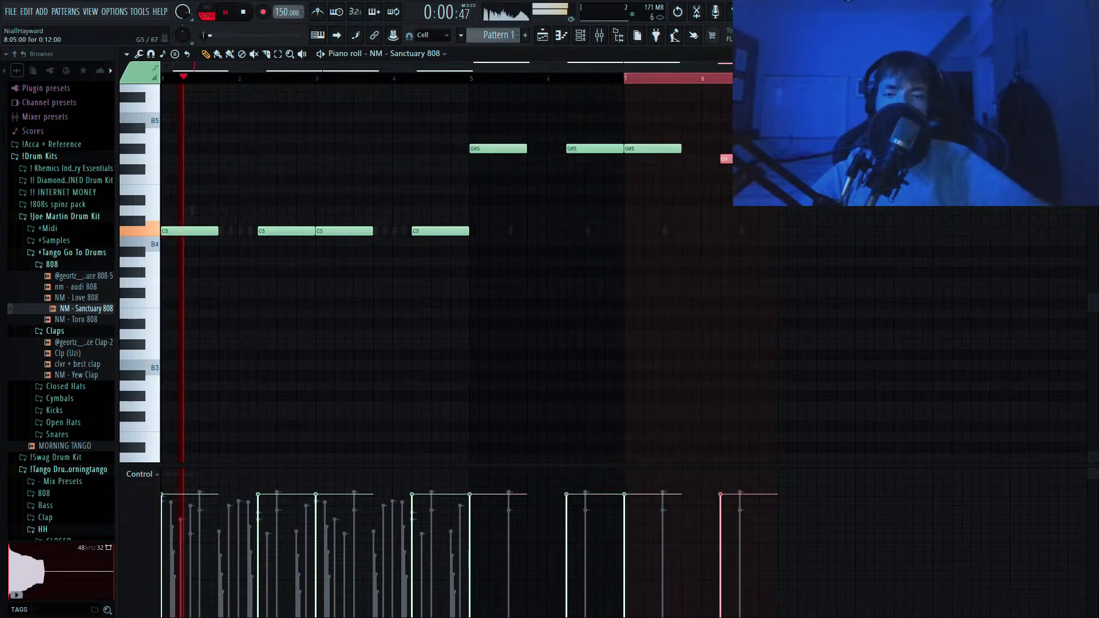
# Add the (kick) got em sample from the Internet Money Stash kicks as a new channel, with a hit on step 1.
pyautogui.click(580, 35)
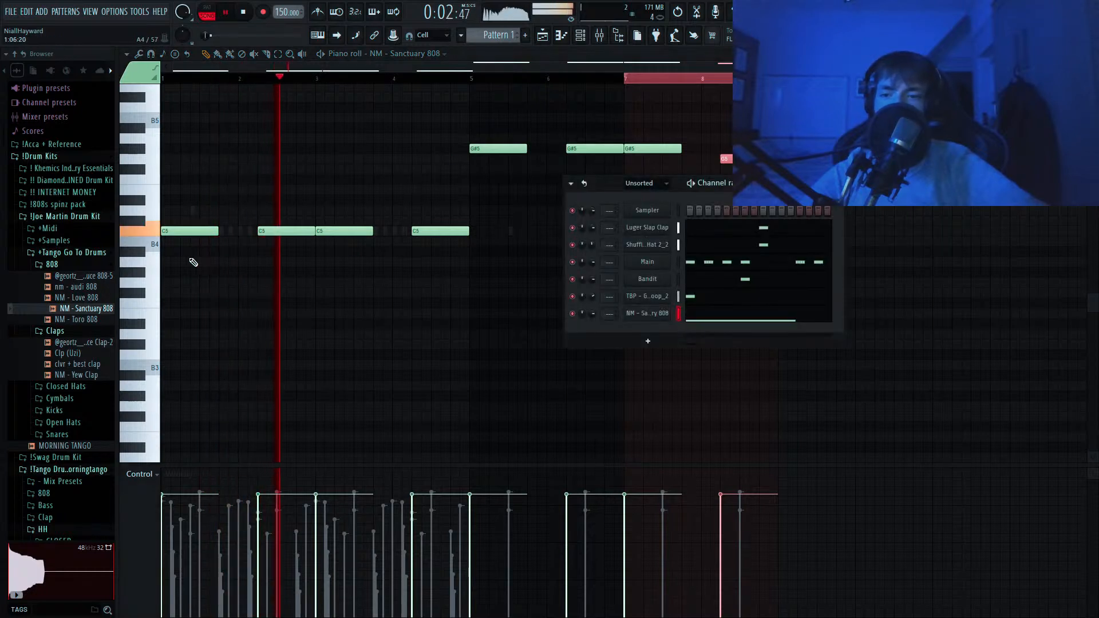
pyautogui.click(52, 264)
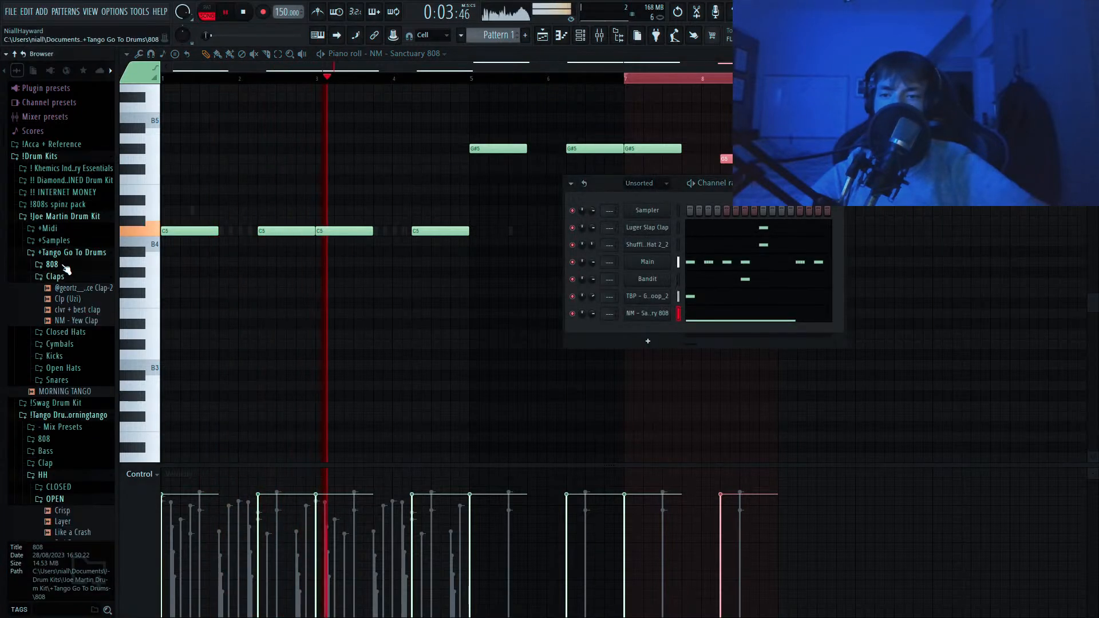
pyautogui.click(63, 193)
pyautogui.click(73, 205)
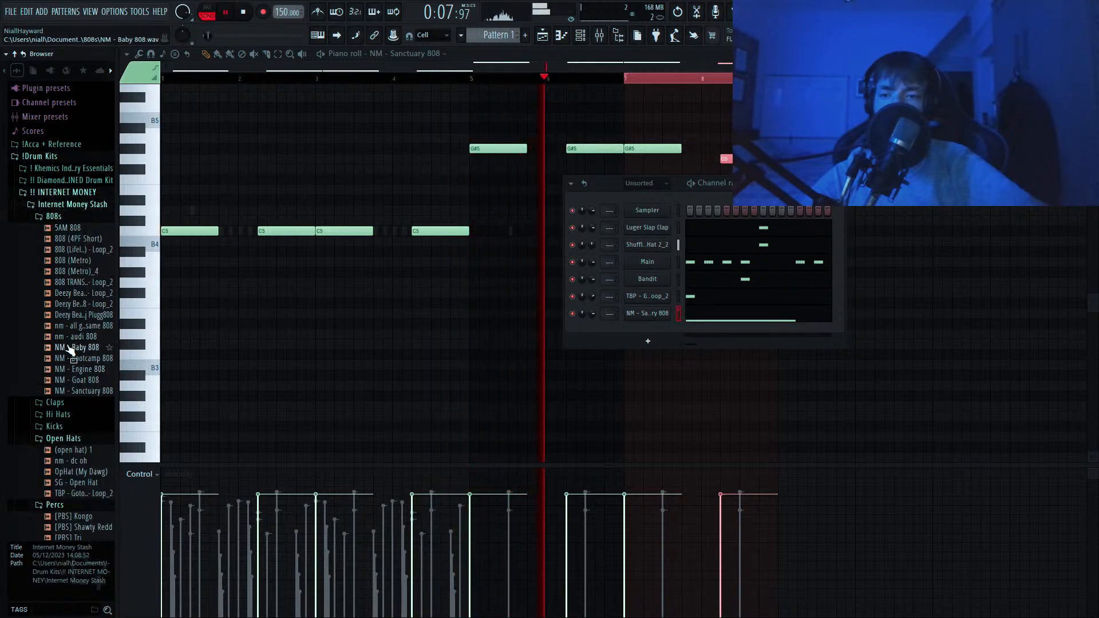
pyautogui.click(53, 216)
pyautogui.click(55, 252)
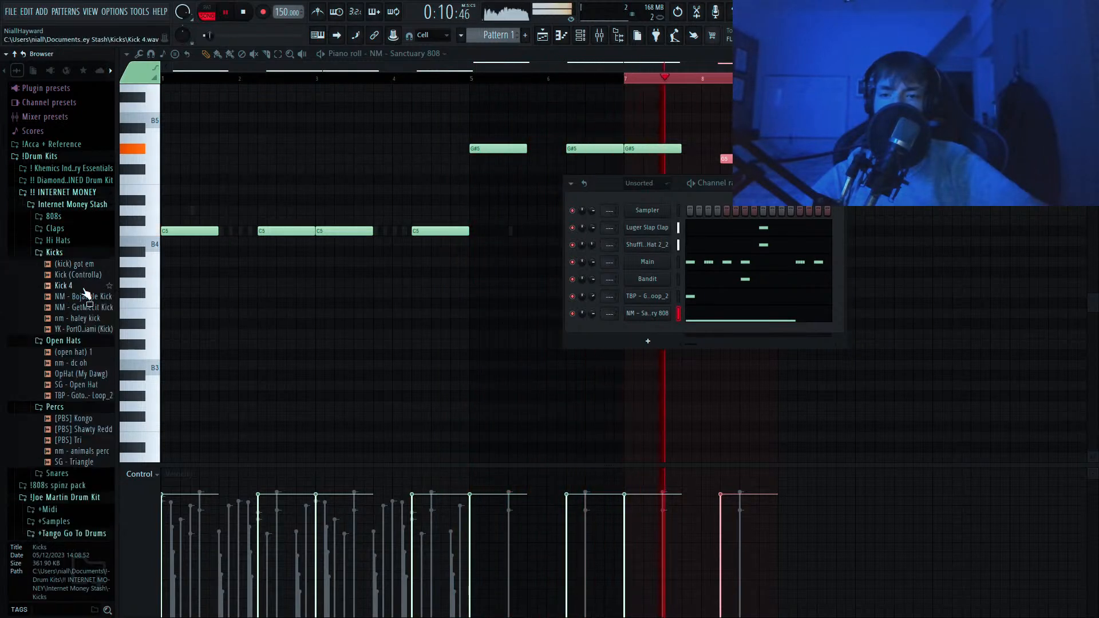
pyautogui.click(75, 296)
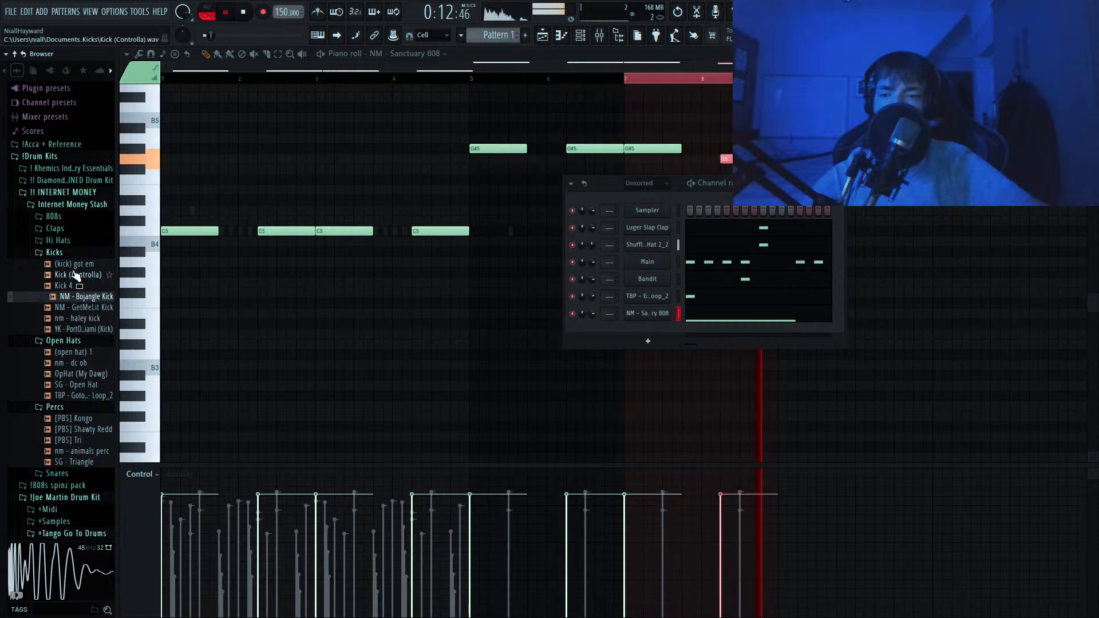
pyautogui.moveTo(74, 264); pyautogui.dragTo(658, 332)
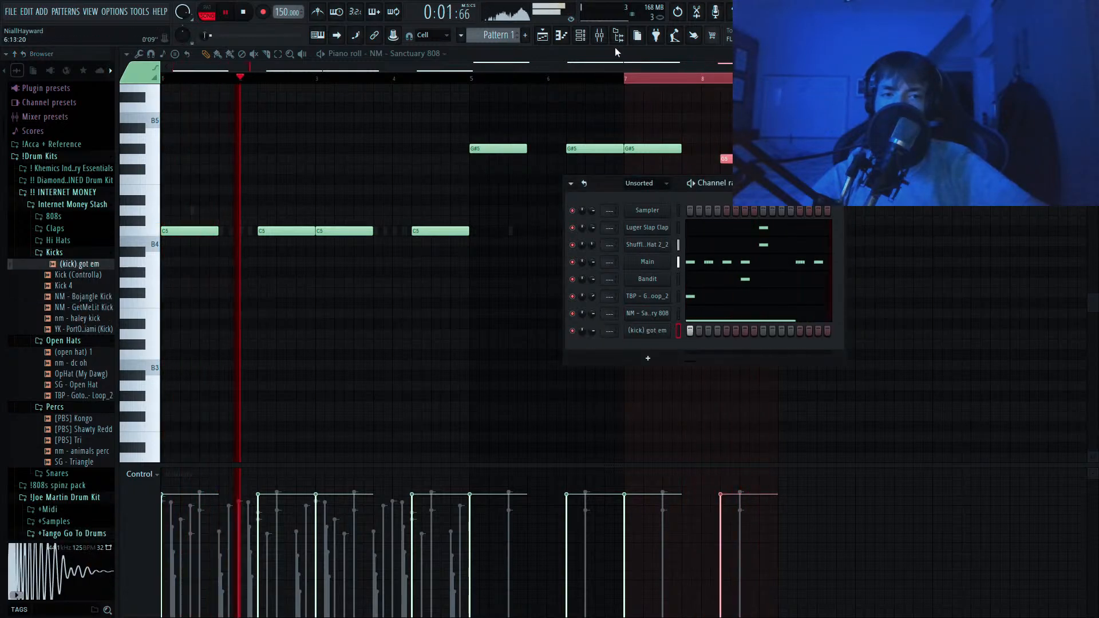
# Load Fruity Soft Clipper into the first effect slot of the Master mixer track.
pyautogui.click(599, 36)
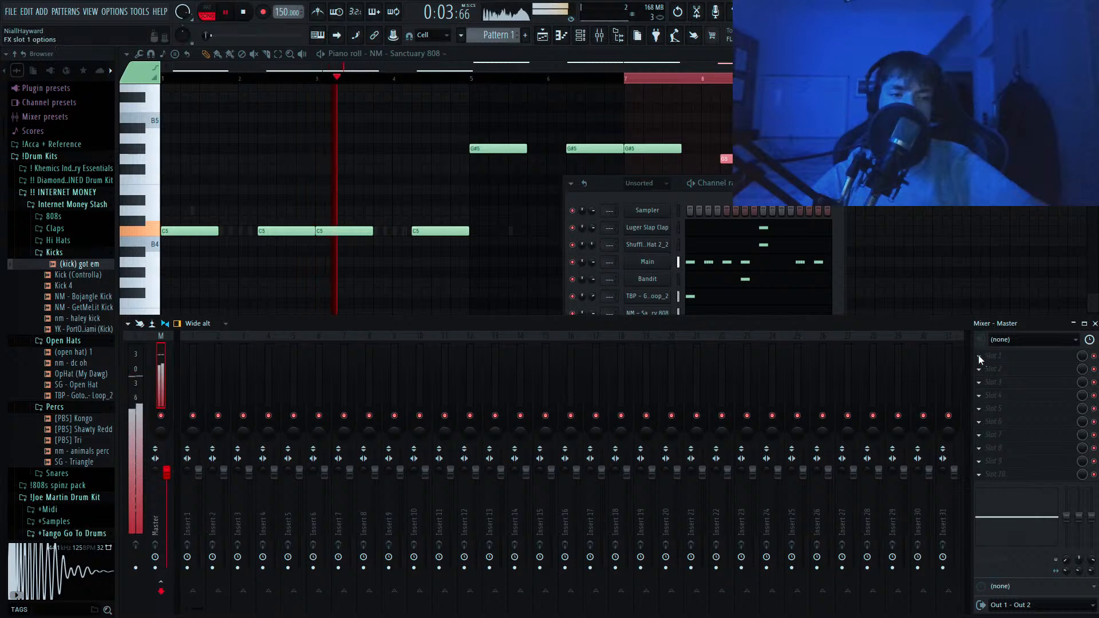
pyautogui.click(722, 235)
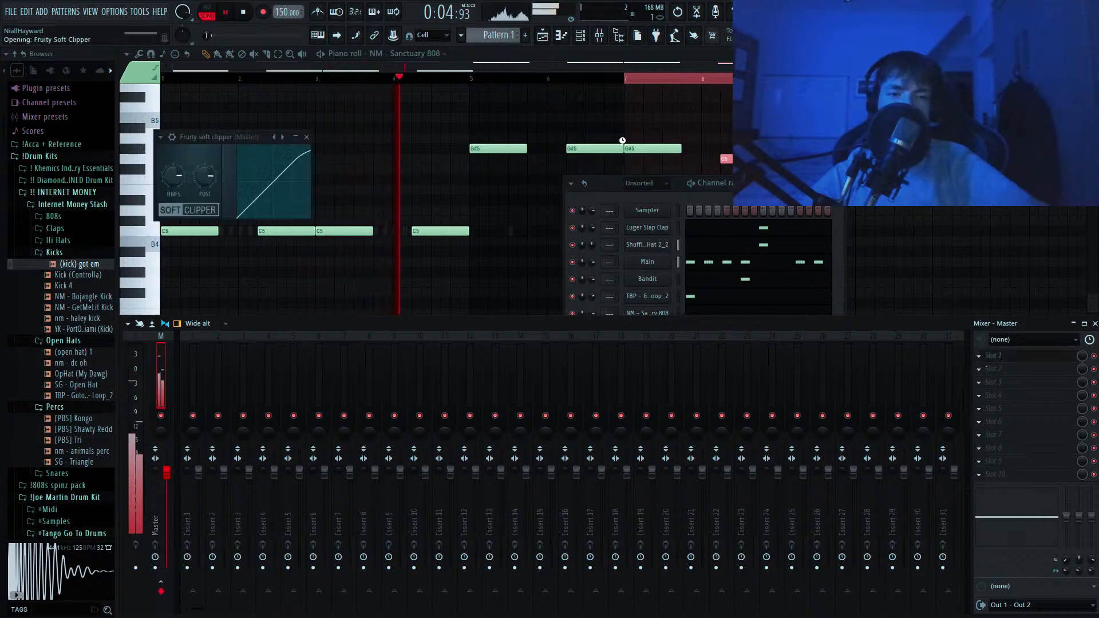
# Raise the velocity of the kick hit and replace the kick sample with NM - GetMeLit Kick, playing the result.
pyautogui.click(561, 36)
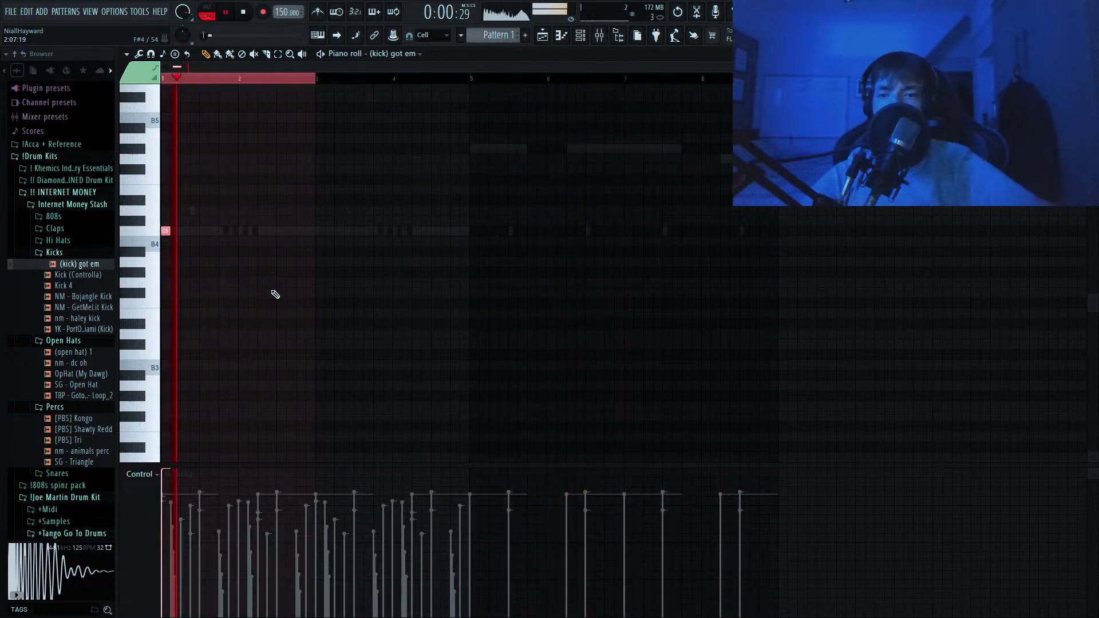
pyautogui.press('F6')
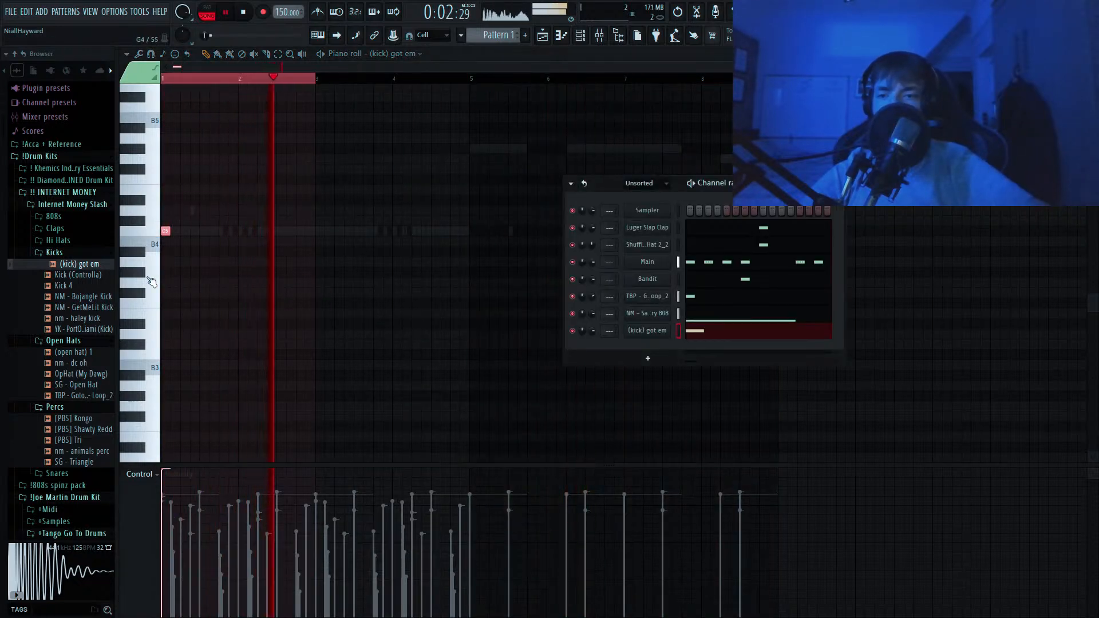
pyautogui.press('space')
pyautogui.click(89, 296)
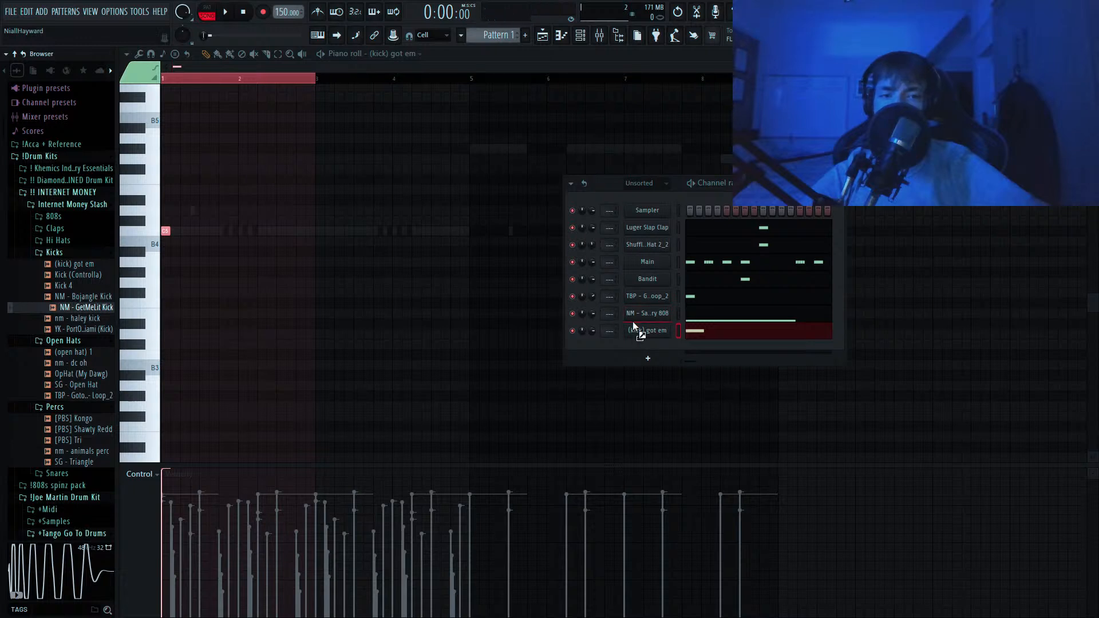
pyautogui.moveTo(653, 329); pyautogui.dragTo(652, 330)
pyautogui.press('space')
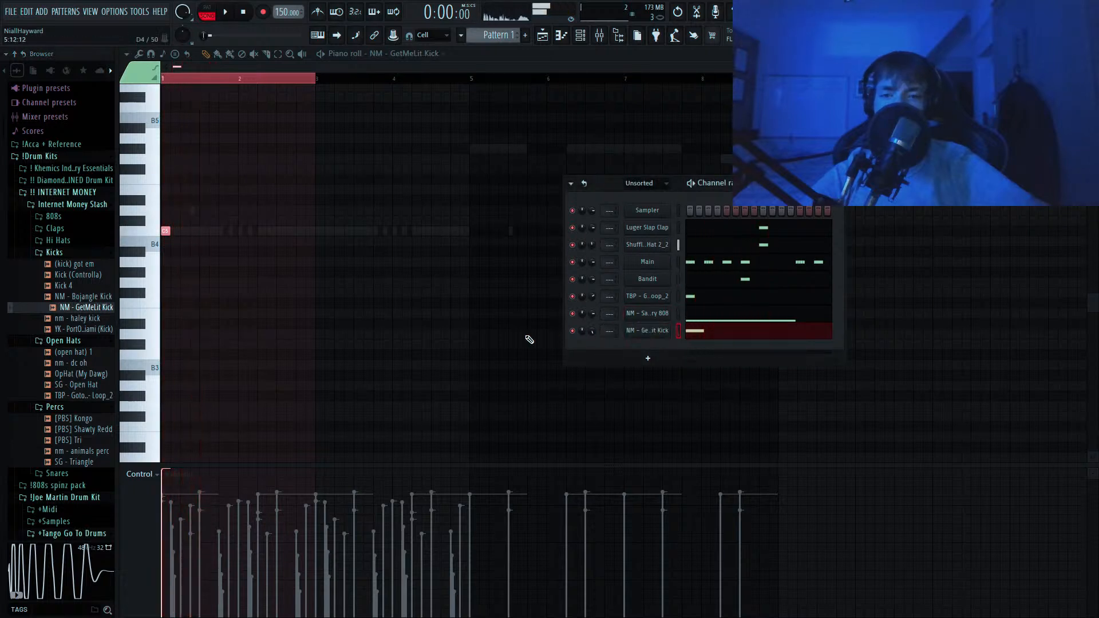
pyautogui.press('F6')
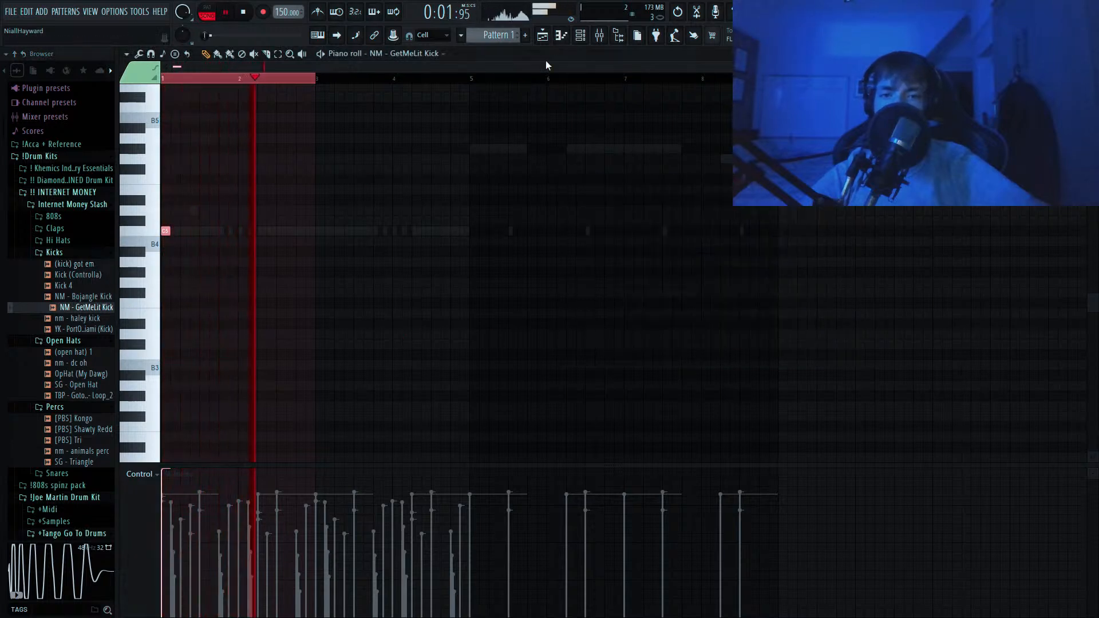
# Add a kick hit early in bar 2, repeat the kicks across bars 3 and 4, and add an extra hit in bar 4.
pyautogui.click(262, 231)
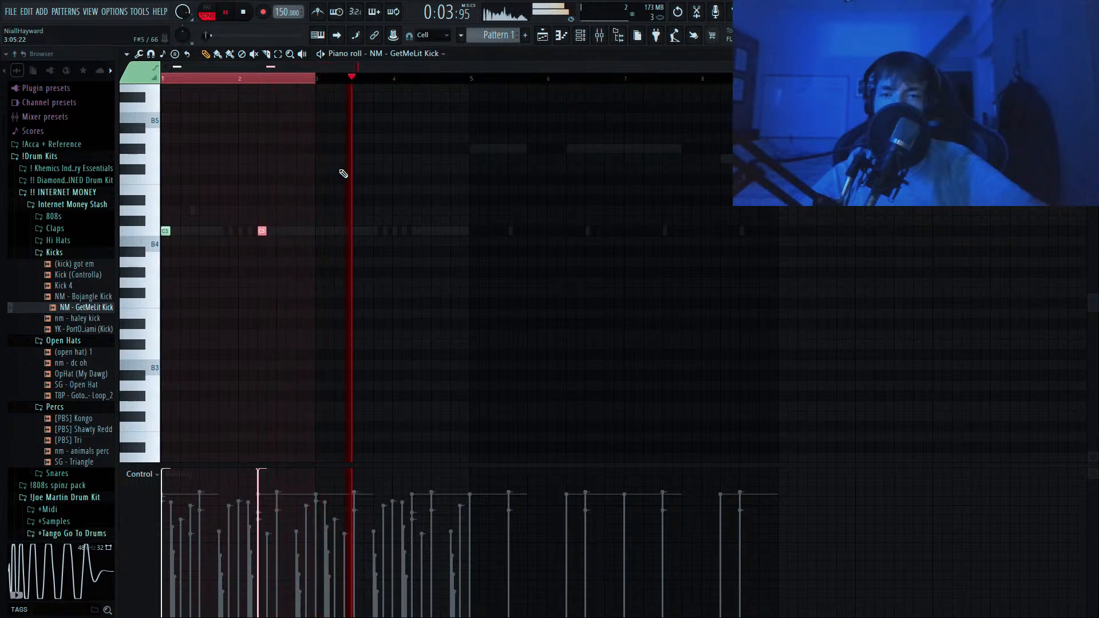
pyautogui.hotkey('ctrl', 'b')
pyautogui.moveTo(458, 230)
pyautogui.mouseDown()
pyautogui.moveTo(444, 232)
pyautogui.moveTo(456, 245)
pyautogui.mouseUp()
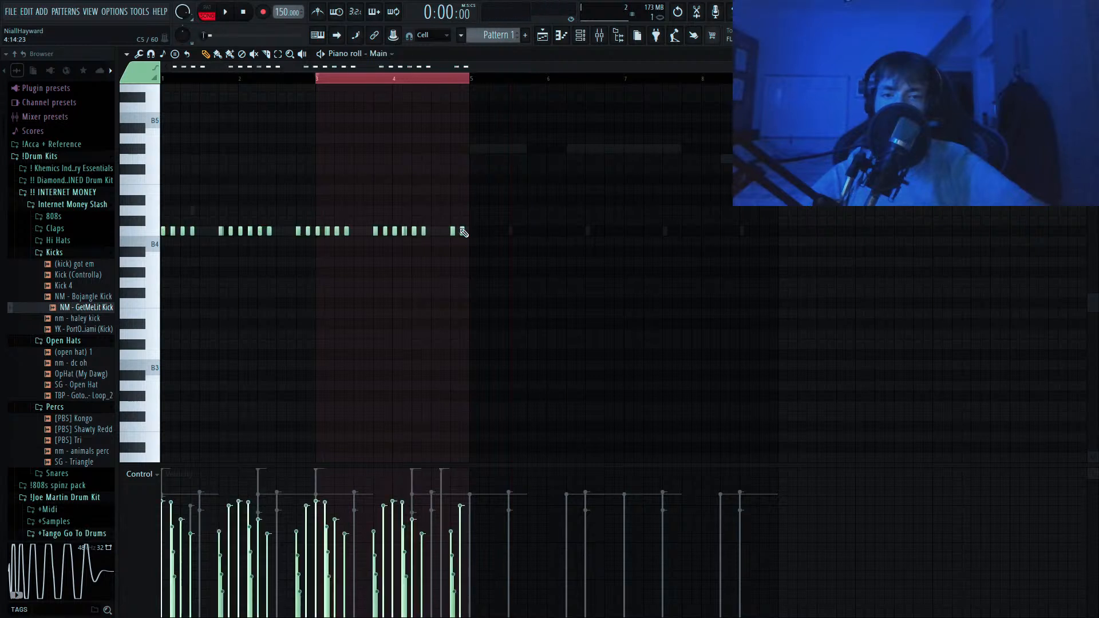
pyautogui.rightClick(446, 232)
pyautogui.rightClick(446, 231)
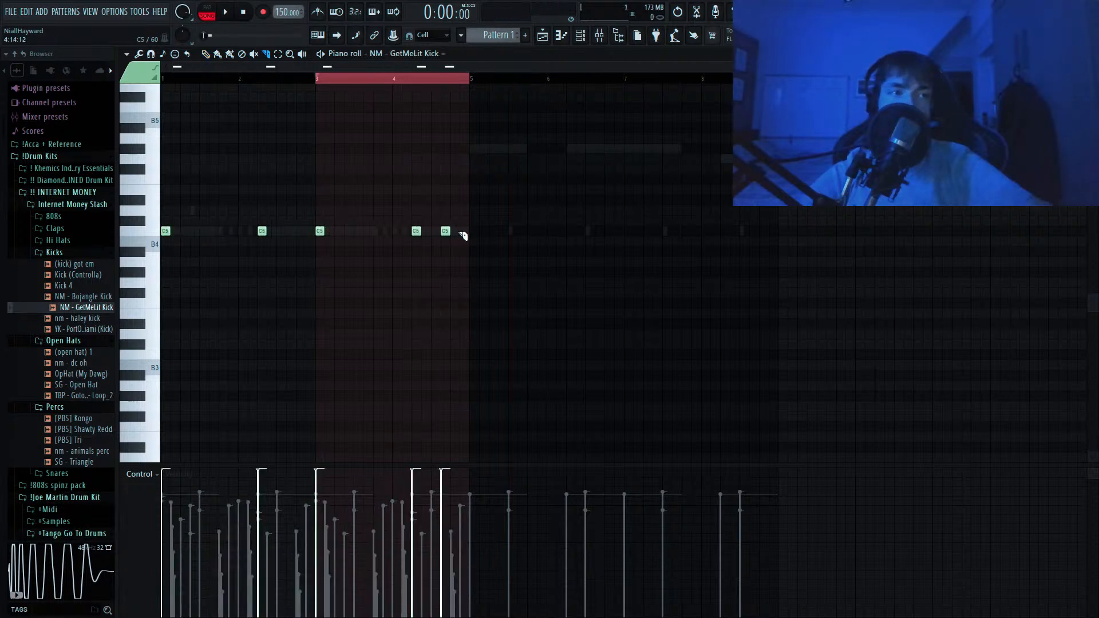
# Transpose the whole NM - Sanctuary 808 line up two semitones to start on D5, and play it.
pyautogui.rightClick(433, 232)
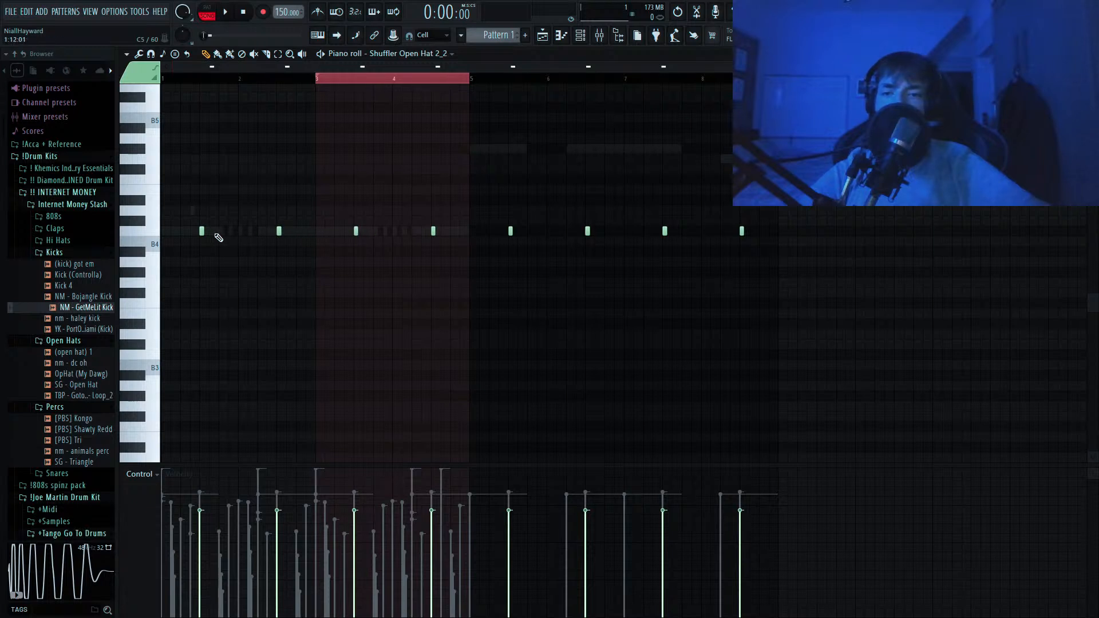
pyautogui.rightClick(284, 232)
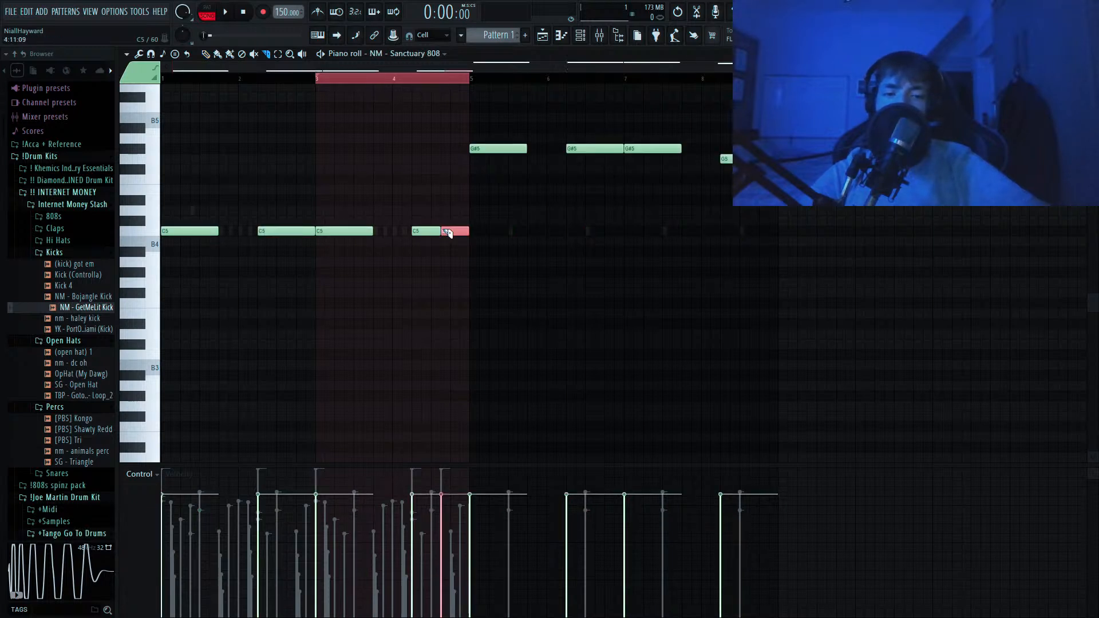
pyautogui.hotkey('ctrl', 'a')
pyautogui.hotkey('shift', 'Up')
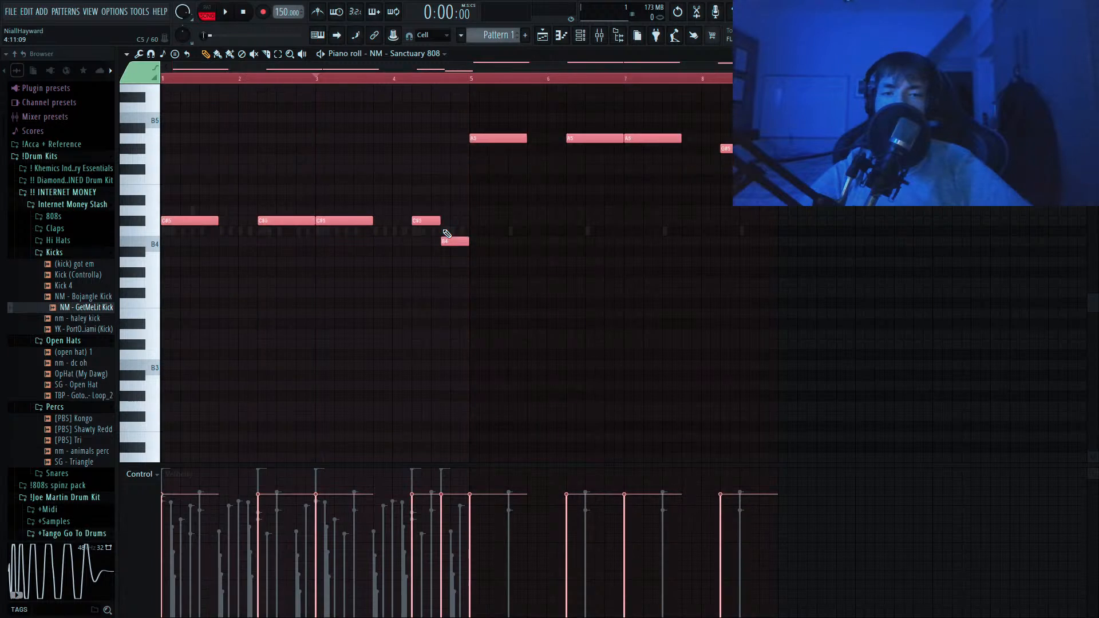
pyautogui.hotkey('shift', 'Up')
pyautogui.press('space')
# Lower the 808 notes in bars 5 to 8 by one octave with playback stopped.
pyautogui.moveTo(431, 158); pyautogui.dragTo(751, 128)
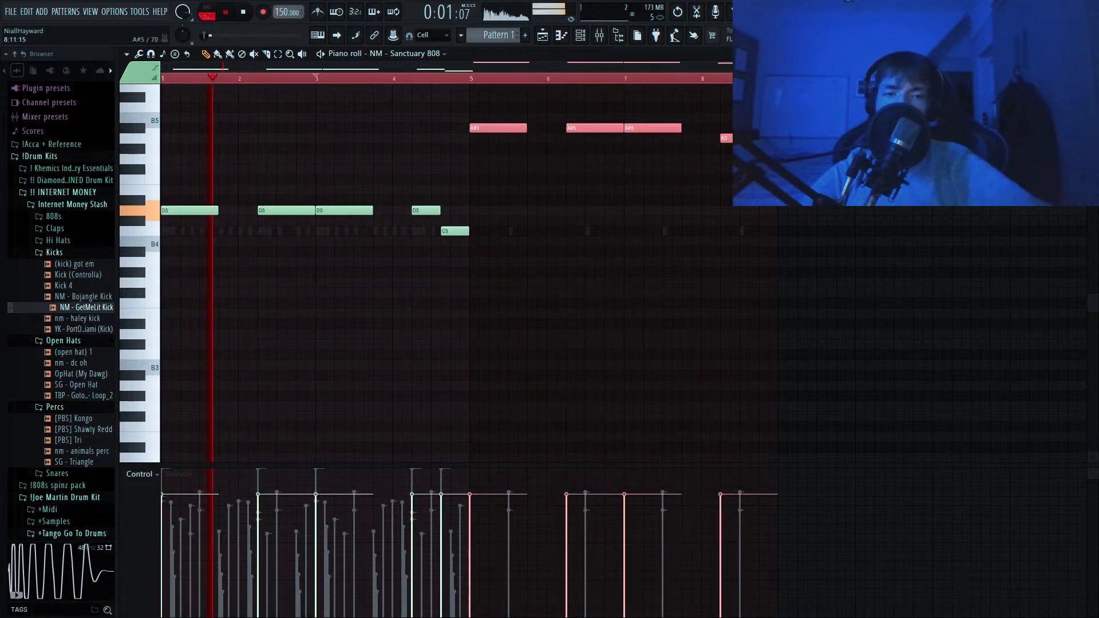
pyautogui.press('space')
pyautogui.hotkey('ctrl', 'Down')
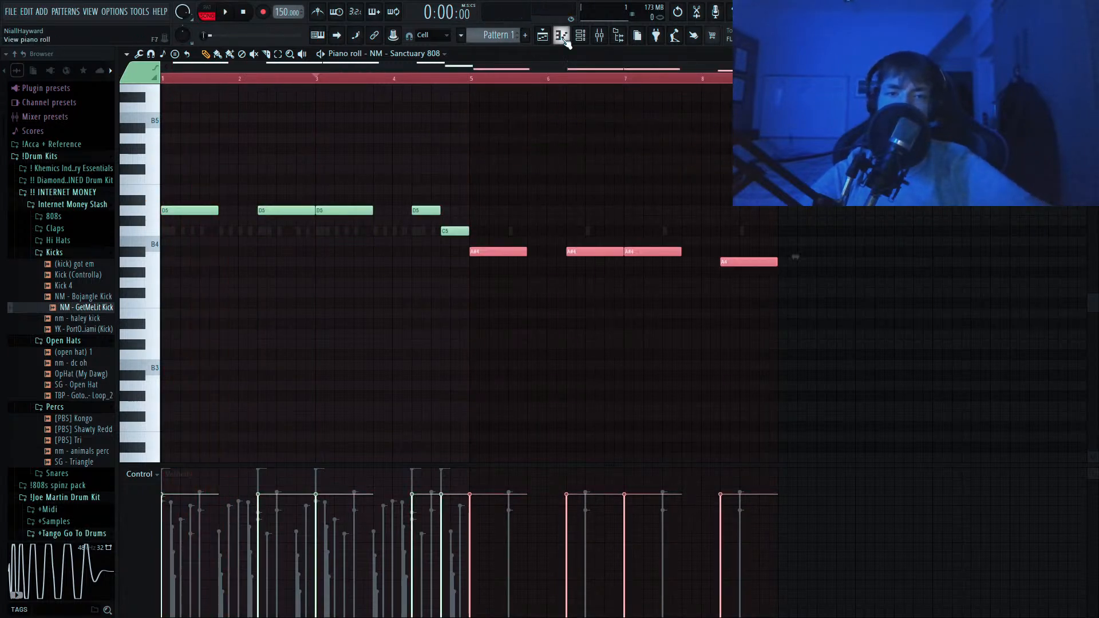
# Set the Lil Baby loop clip's pitch shift to +200 cents and play it against the 808 line.
pyautogui.click(548, 38)
pyautogui.doubleClick(459, 103)
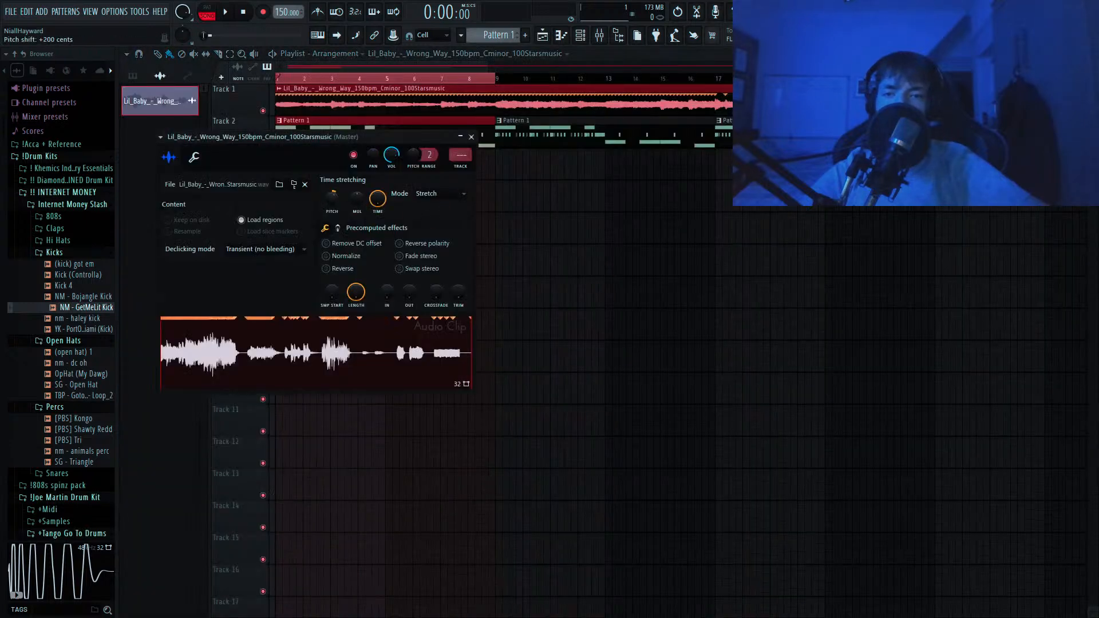
pyautogui.press('space')
pyautogui.press('Escape')
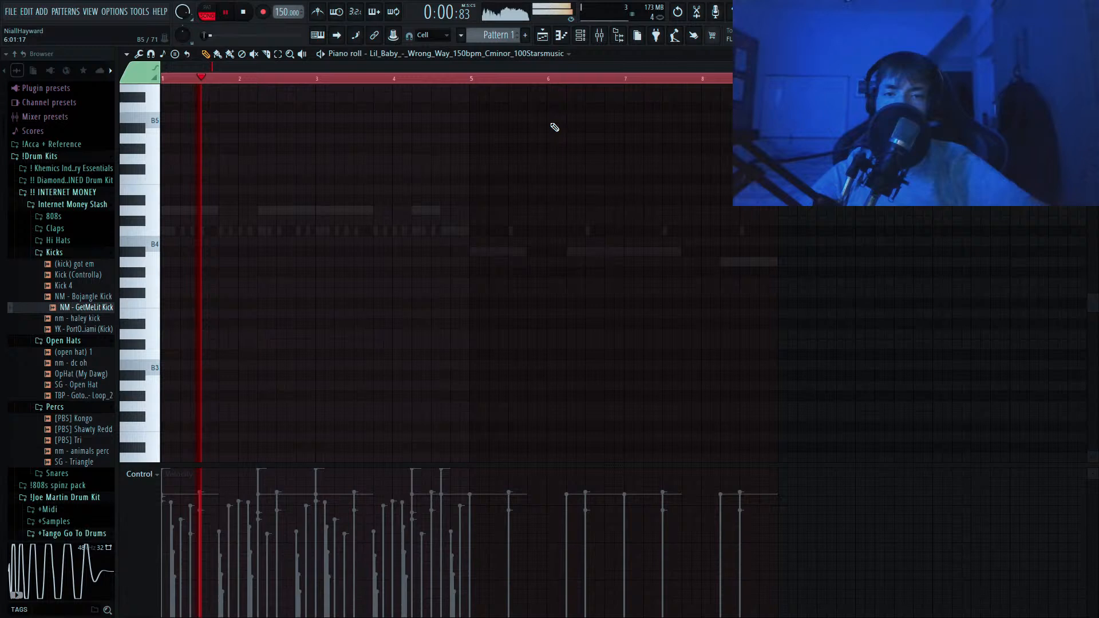
pyautogui.doubleClick(358, 212)
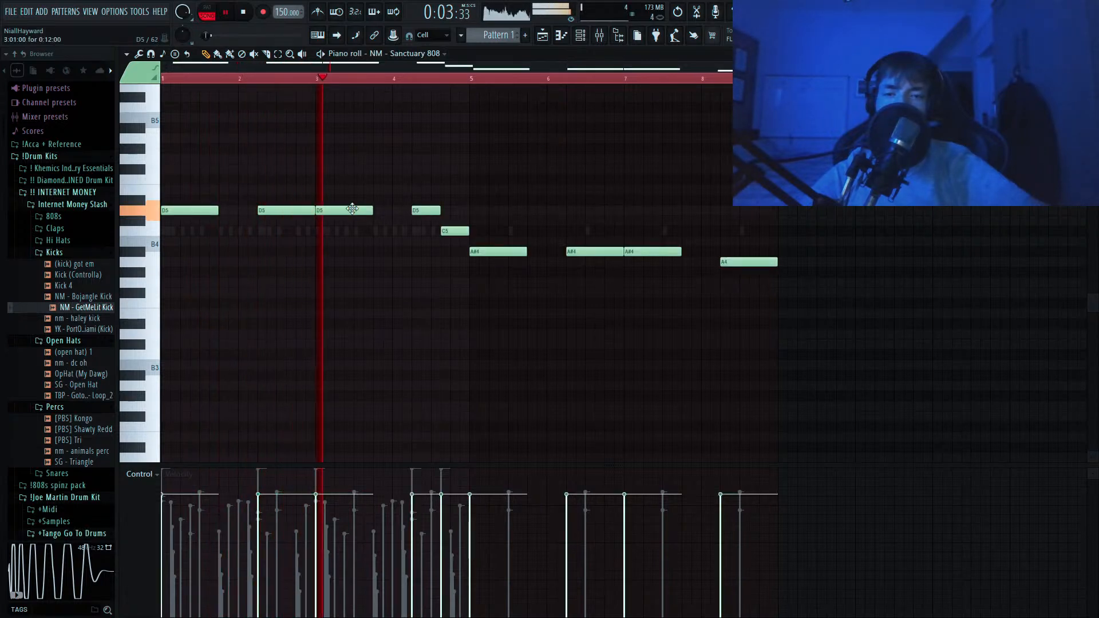
pyautogui.click(542, 36)
pyautogui.doubleClick(455, 110)
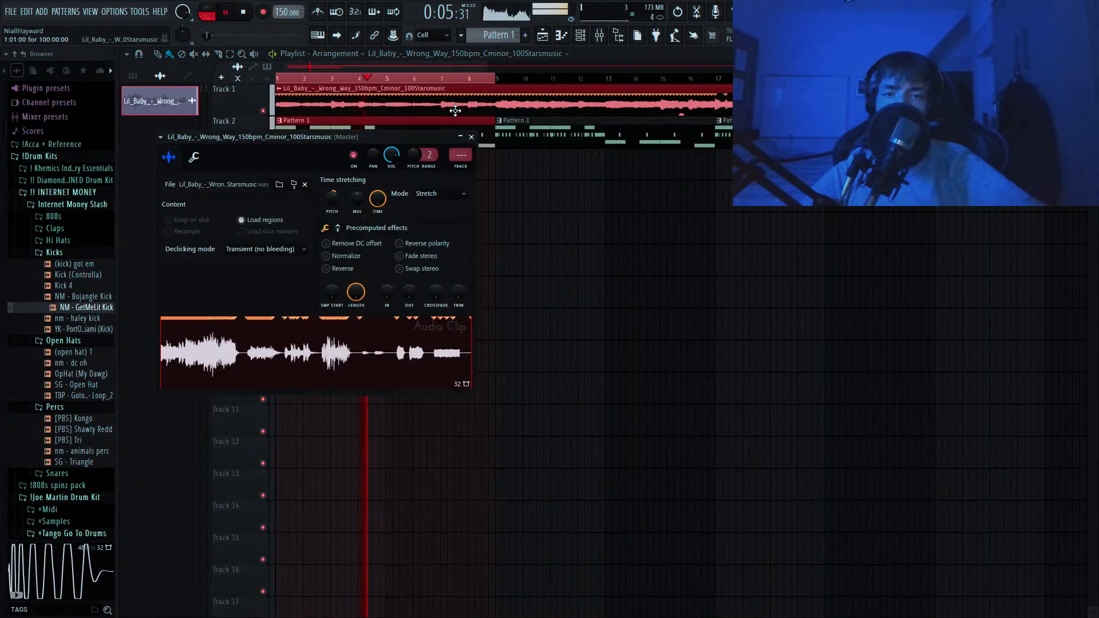
pyautogui.click(561, 35)
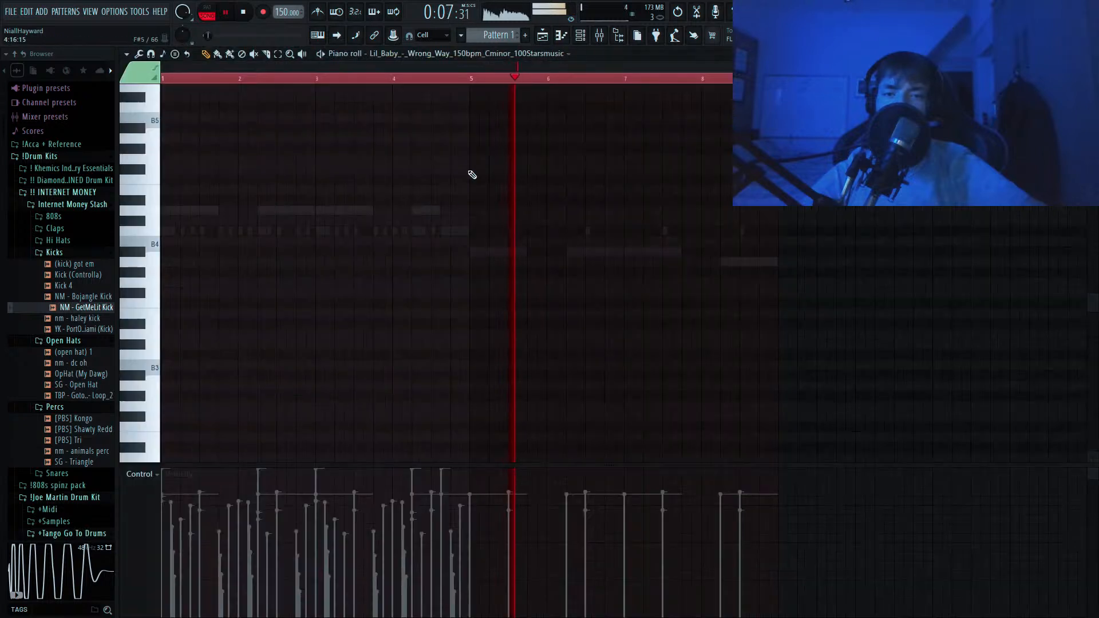
# Raise the 808 notes in bars 5 to 8 by an octave and transpose the whole 808 line down two semitones.
pyautogui.doubleClick(488, 250)
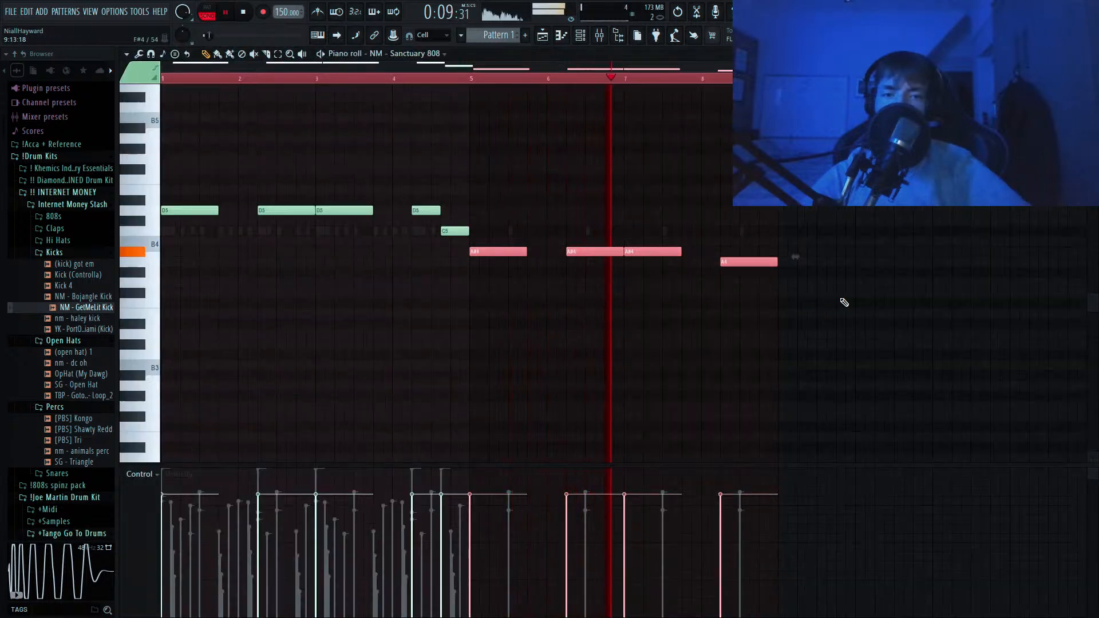
pyautogui.hotkey('ctrl', 'Up')
pyautogui.hotkey('ctrl', 'a')
pyautogui.hotkey('ctrl', 'Down')
pyautogui.hotkey('ctrl', 'Up')
pyautogui.hotkey('shift', 'Down')
pyautogui.hotkey('shift', 'Down')
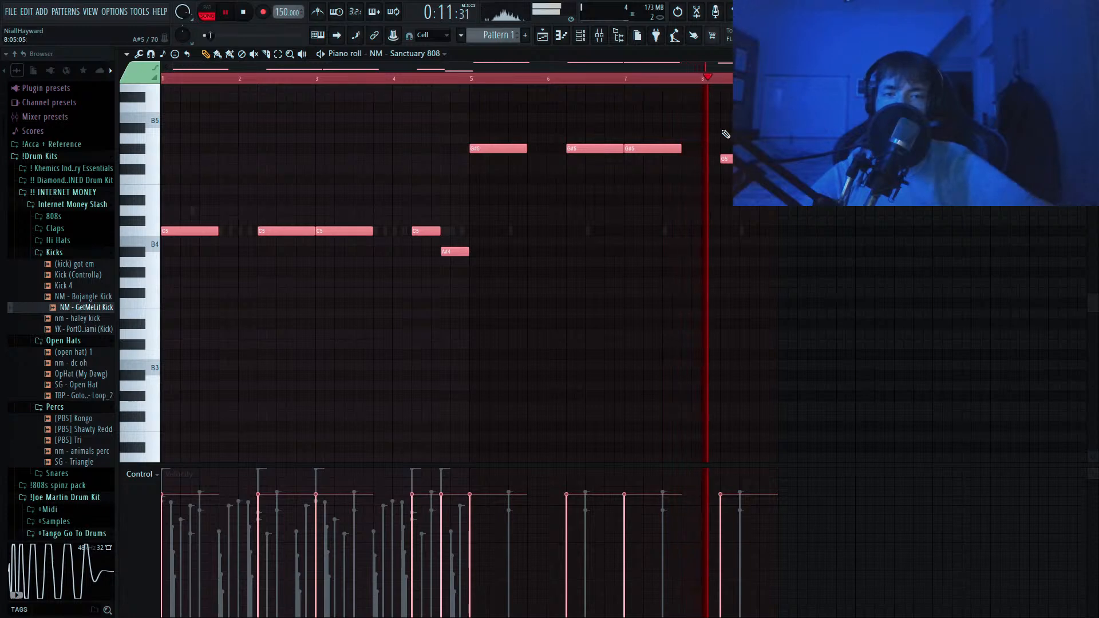
# Readjust the Lil Baby loop's pitch shift and try the 808 line a semitone lower before returning it to start on C5.
pyautogui.click(542, 36)
pyautogui.doubleClick(454, 112)
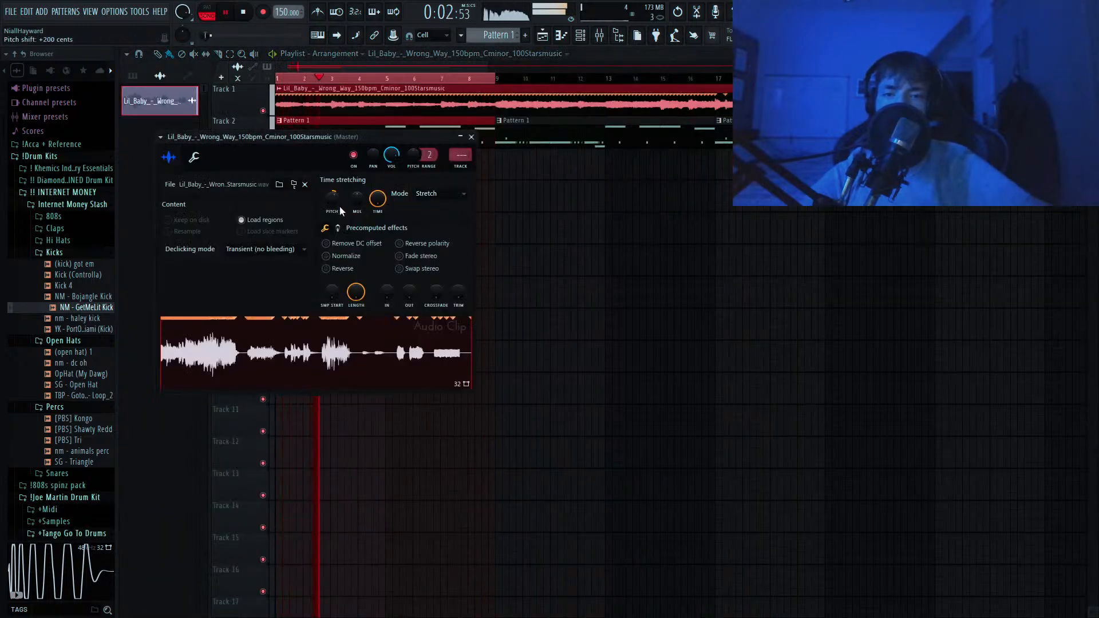
pyautogui.click(584, 45)
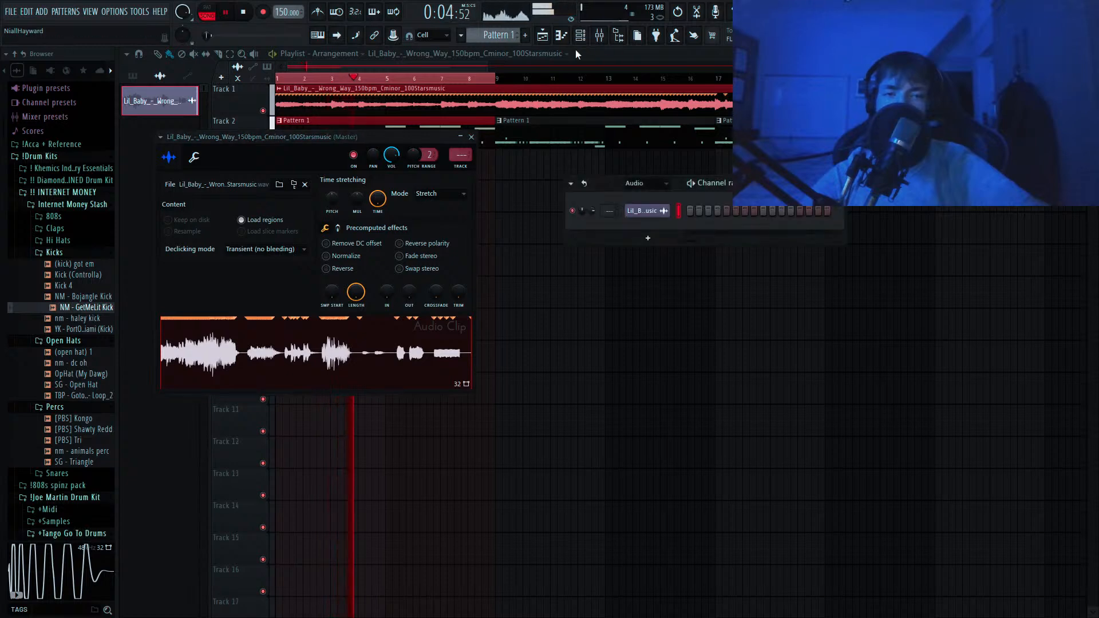
pyautogui.click(562, 37)
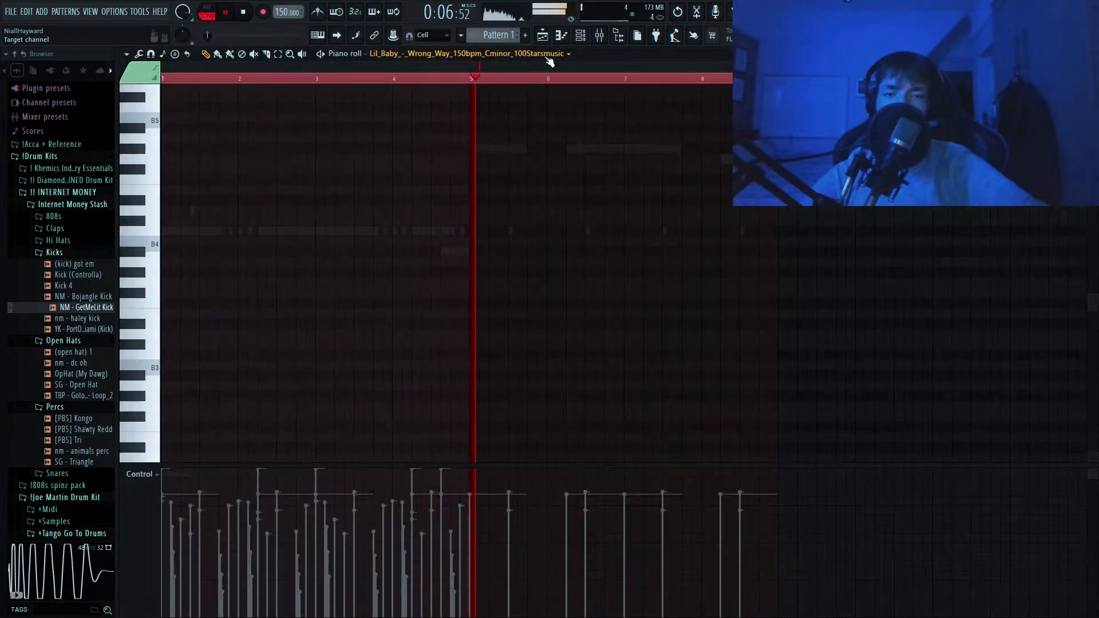
pyautogui.doubleClick(490, 150)
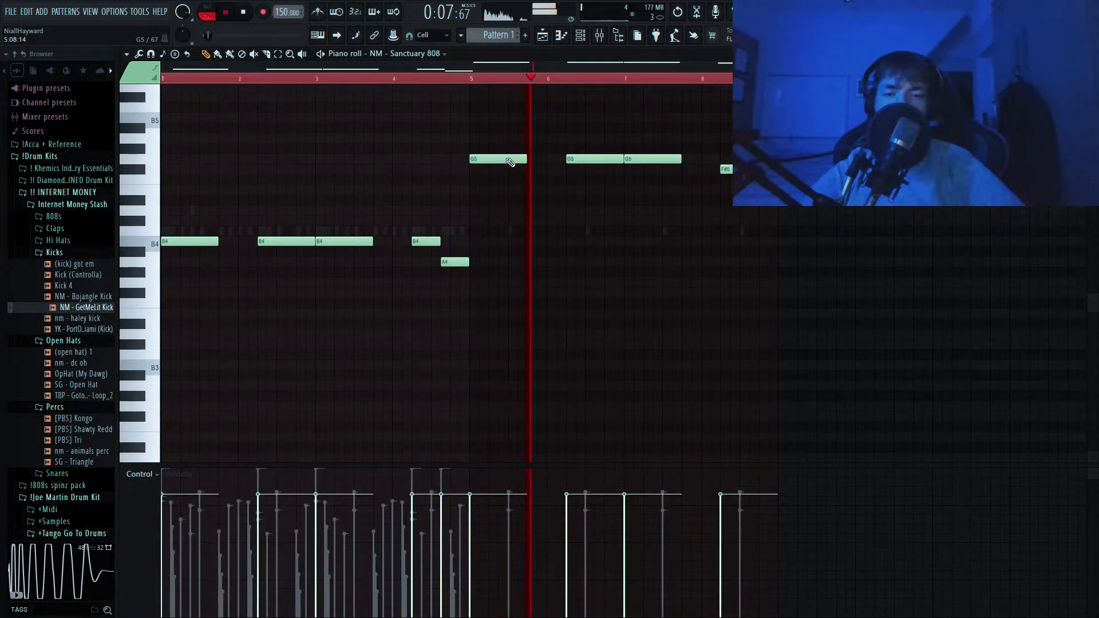
pyautogui.hotkey('shift', 'Up')
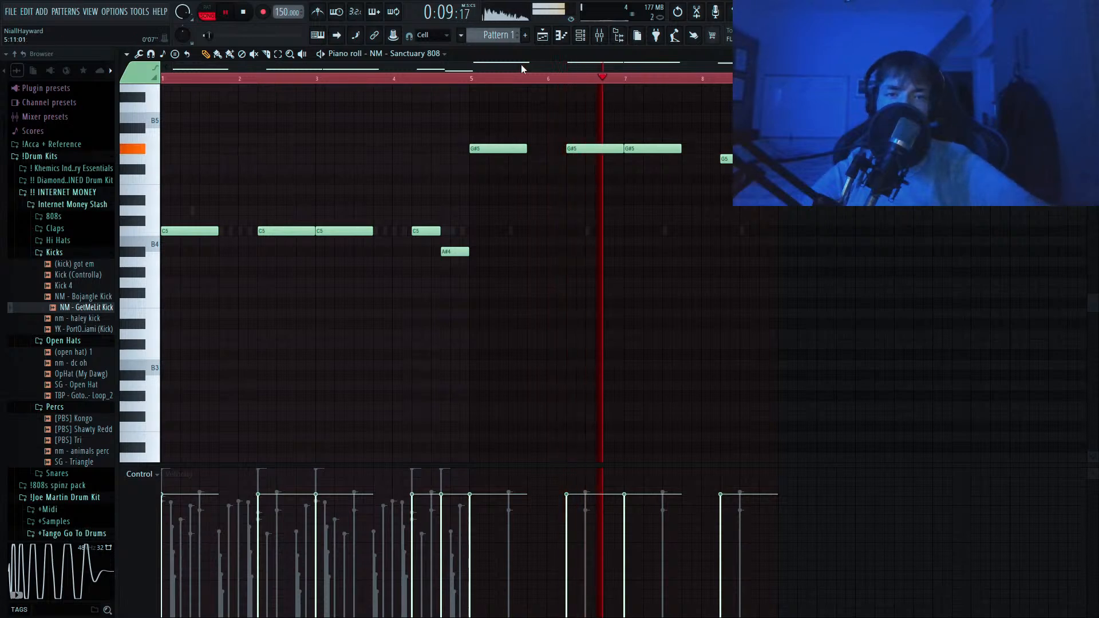
# Stop playback, move the playlist position to bar 17, and set the Lil Baby loop's pitch shift to -100 cents.
pyautogui.click(542, 35)
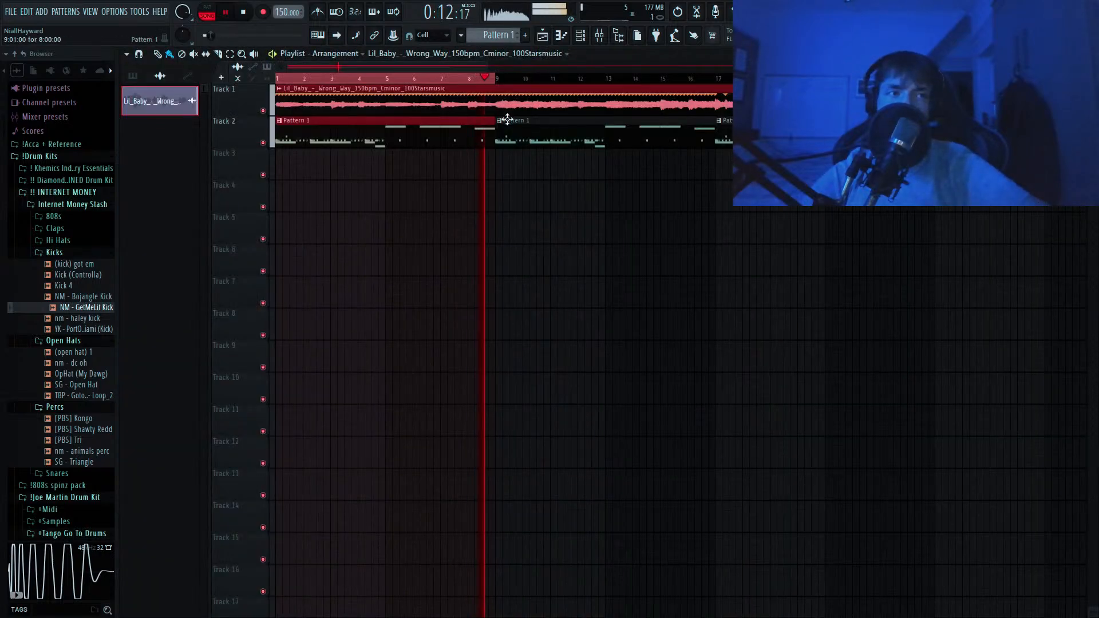
pyautogui.press('space')
pyautogui.click(363, 78)
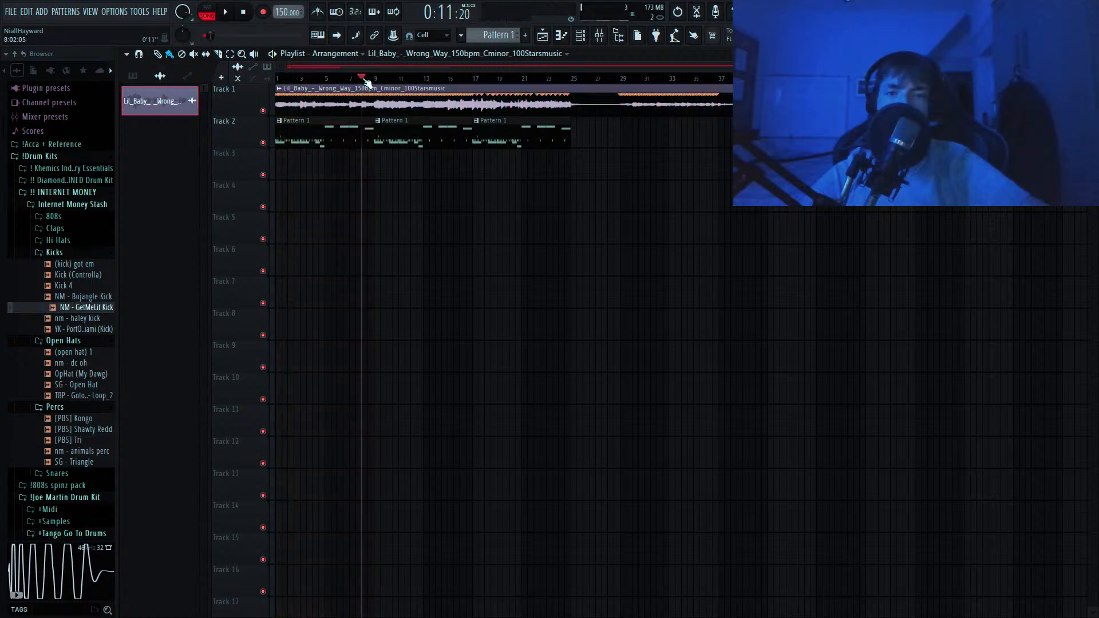
pyautogui.click(474, 78)
pyautogui.doubleClick(468, 99)
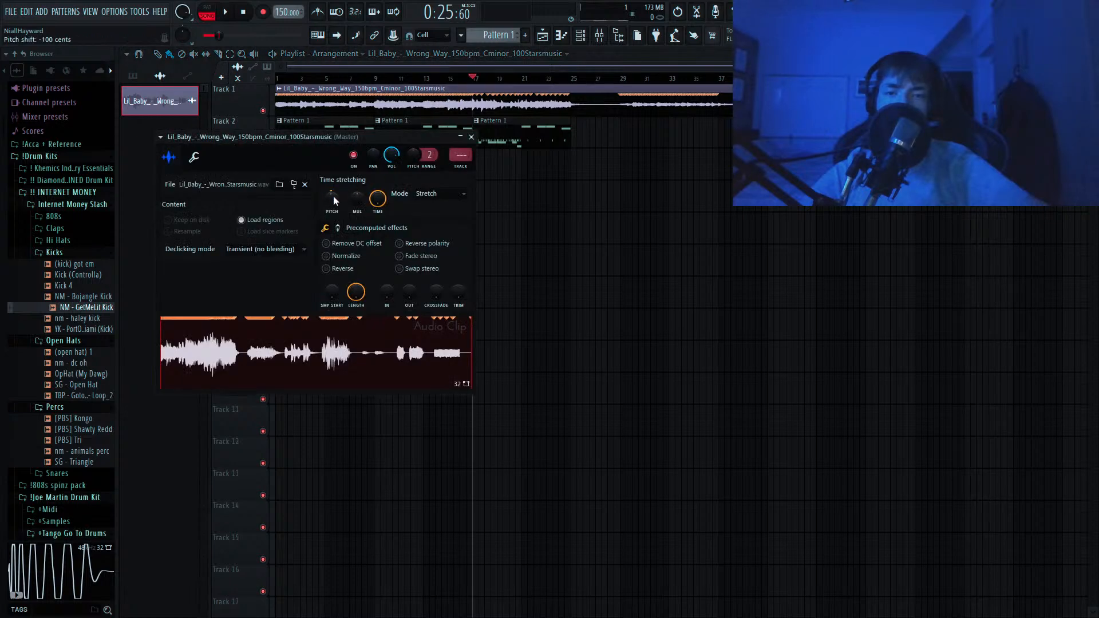
pyautogui.click(471, 137)
# Open Pattern 1's NM - Sanctuary 808 notes and transpose the line up one semitone to start on C5.
pyautogui.doubleClick(511, 117)
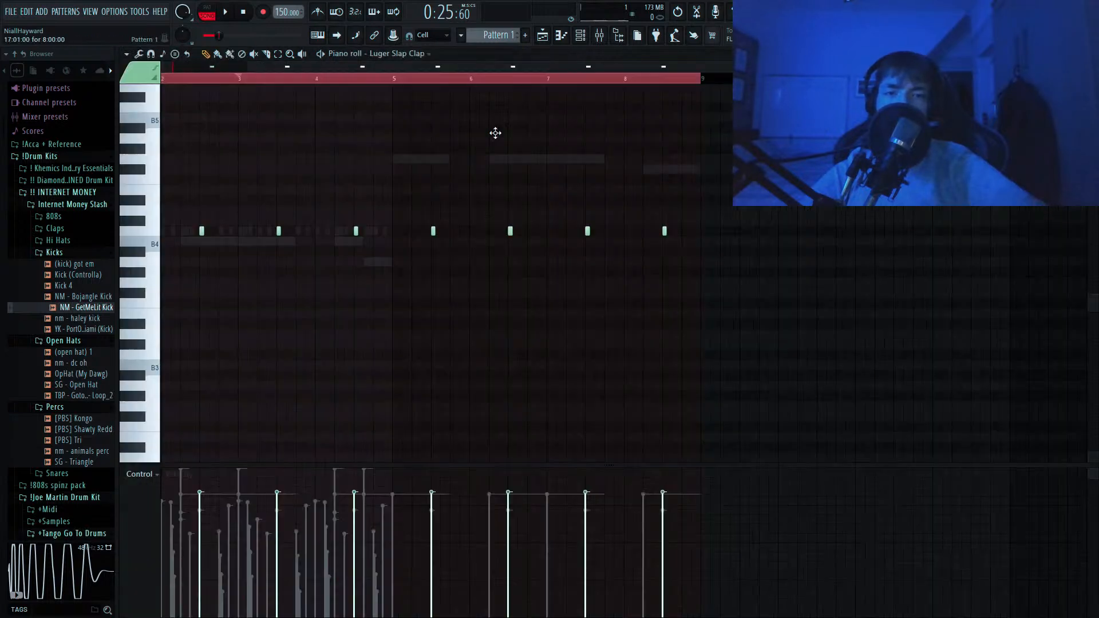
pyautogui.rightClick(344, 241)
pyautogui.rightClick(344, 240)
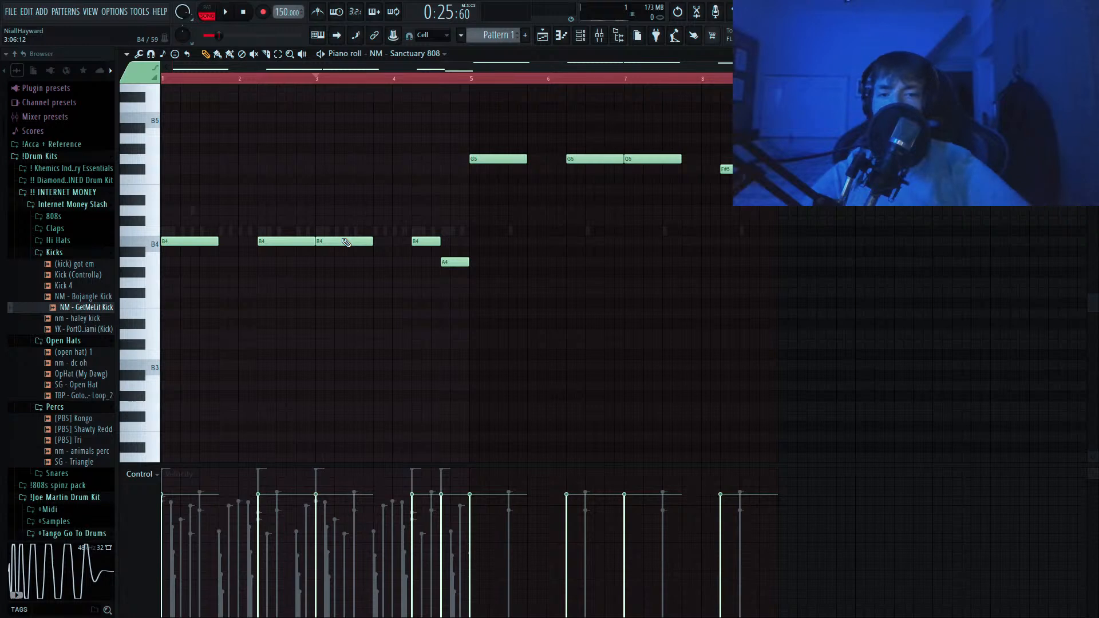
pyautogui.hotkey('shift', 'Up')
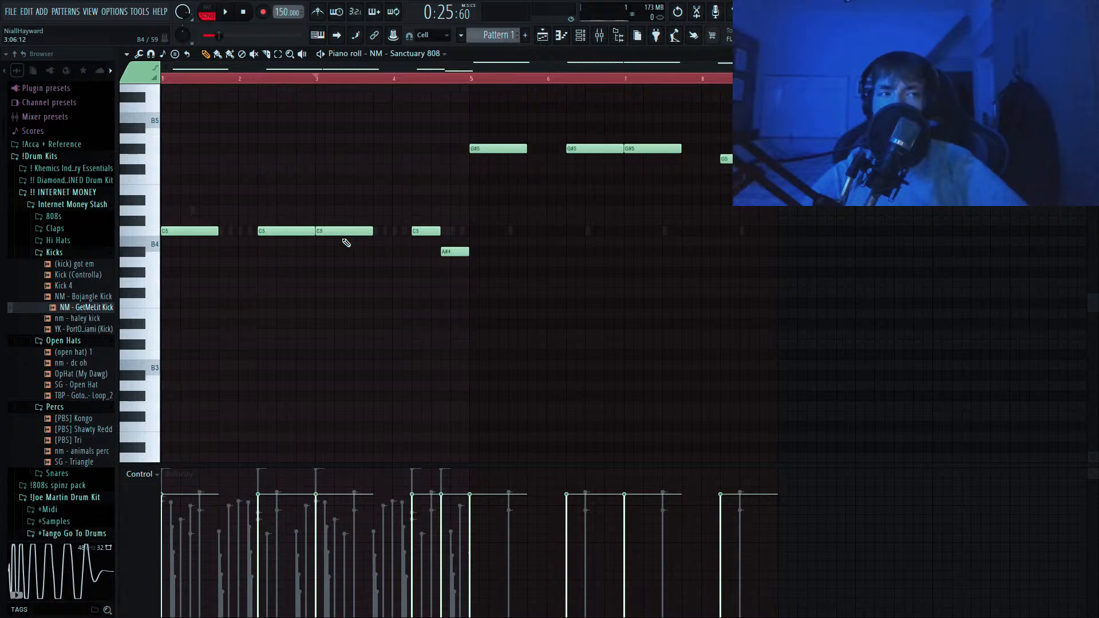
# Play the arrangement from bar 17 and slightly raise the velocity of all the 808 notes.
pyautogui.click(542, 36)
pyautogui.press('space')
pyautogui.click(561, 36)
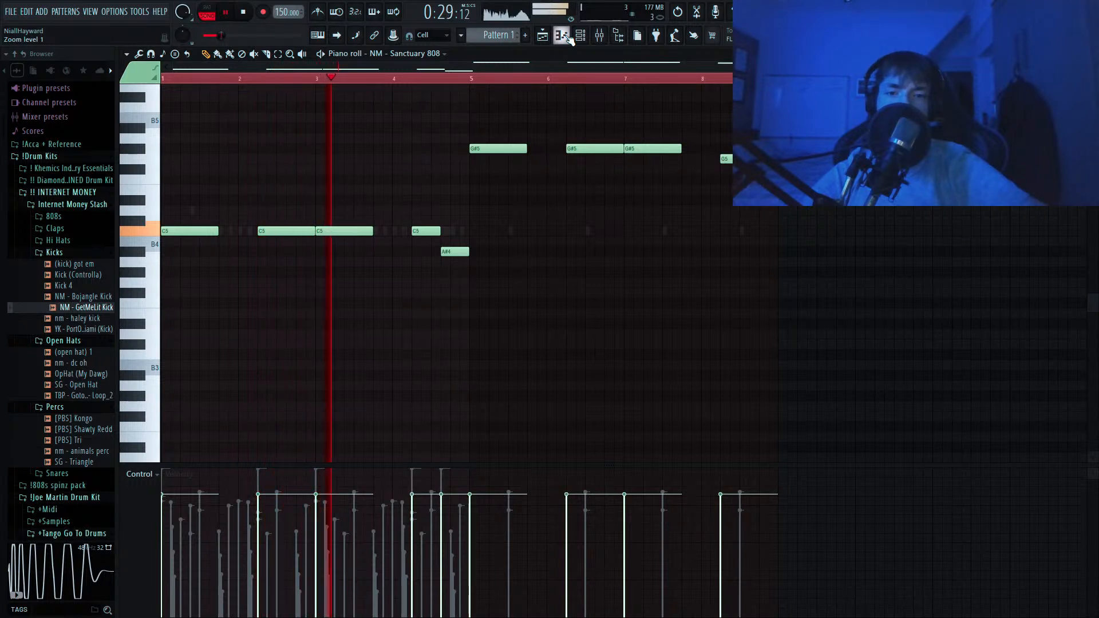
pyautogui.hotkey('ctrl', 'a')
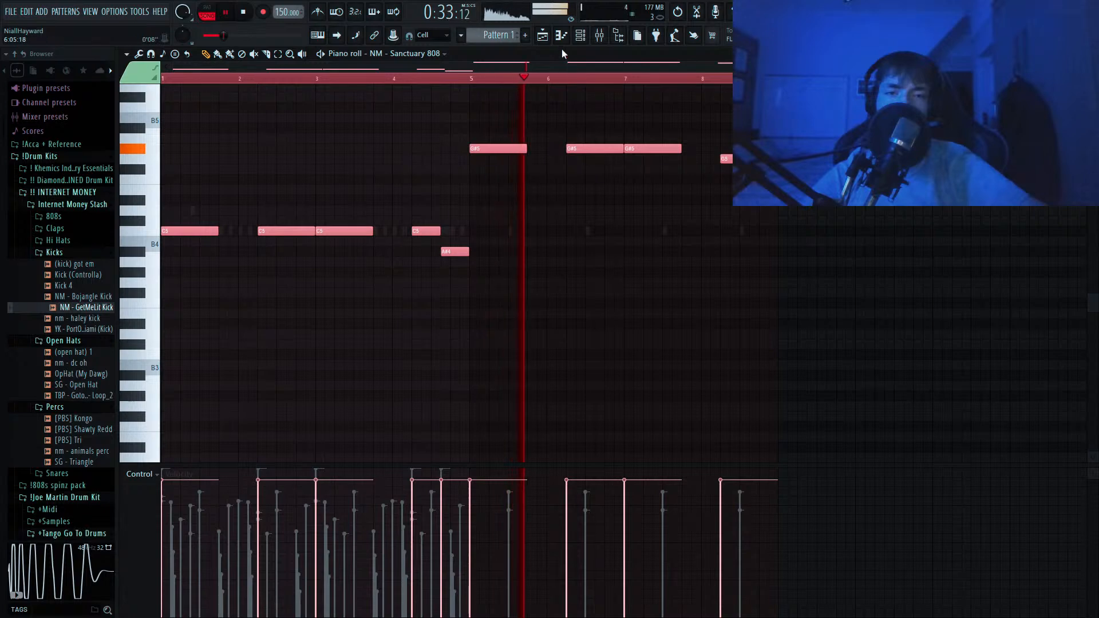
# Move the third Pattern 1 clip on Track 2 to bar 29 and select the time range over it for playback.
pyautogui.click(542, 35)
pyautogui.scroll(-2, 586, 115)
pyautogui.moveTo(513, 136)
pyautogui.mouseDown()
pyautogui.moveTo(425, 139)
pyautogui.moveTo(512, 139)
pyautogui.mouseUp()
pyautogui.moveTo(485, 79); pyautogui.dragTo(533, 86)
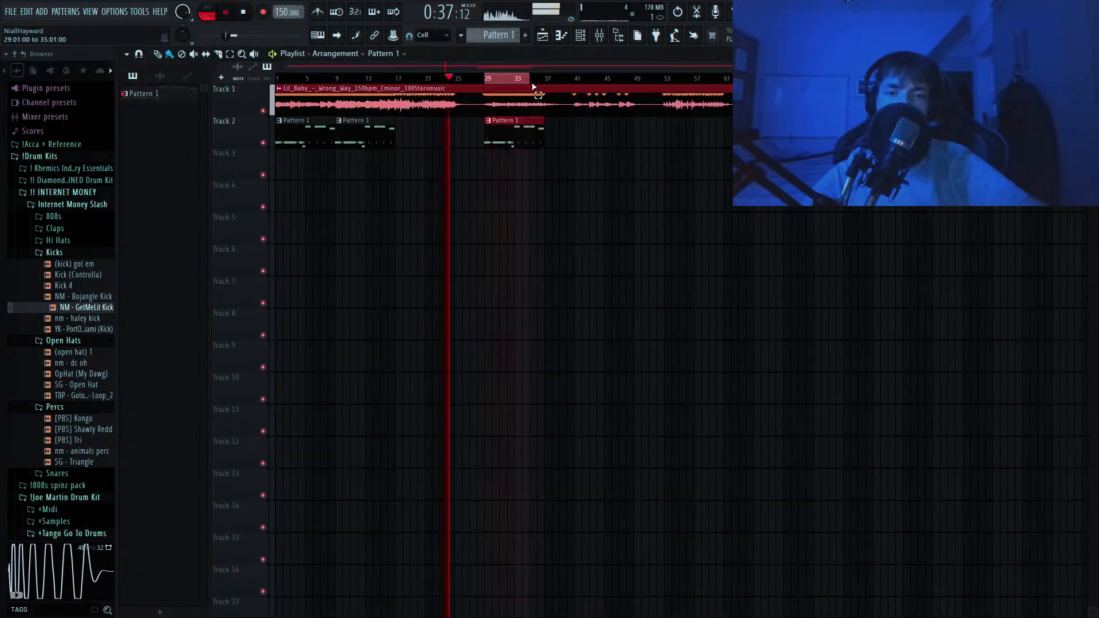
# Raise the last 808 note in bar 8 by three semitones to A#5.
pyautogui.doubleClick(527, 130)
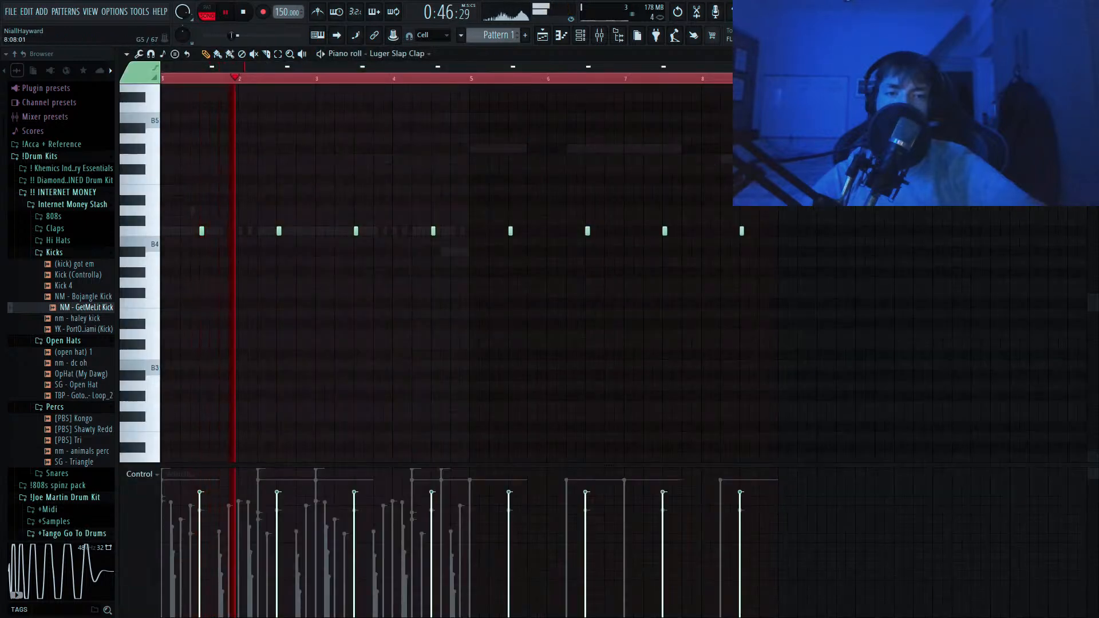
pyautogui.rightClick(736, 158)
pyautogui.rightClick(736, 158)
pyautogui.keyDown('ctrl'); pyautogui.click(736, 158); pyautogui.keyUp('ctrl')
pyautogui.hotkey('shift', 'Up')
pyautogui.hotkey('shift', 'Up')
pyautogui.hotkey('shift', 'Up')
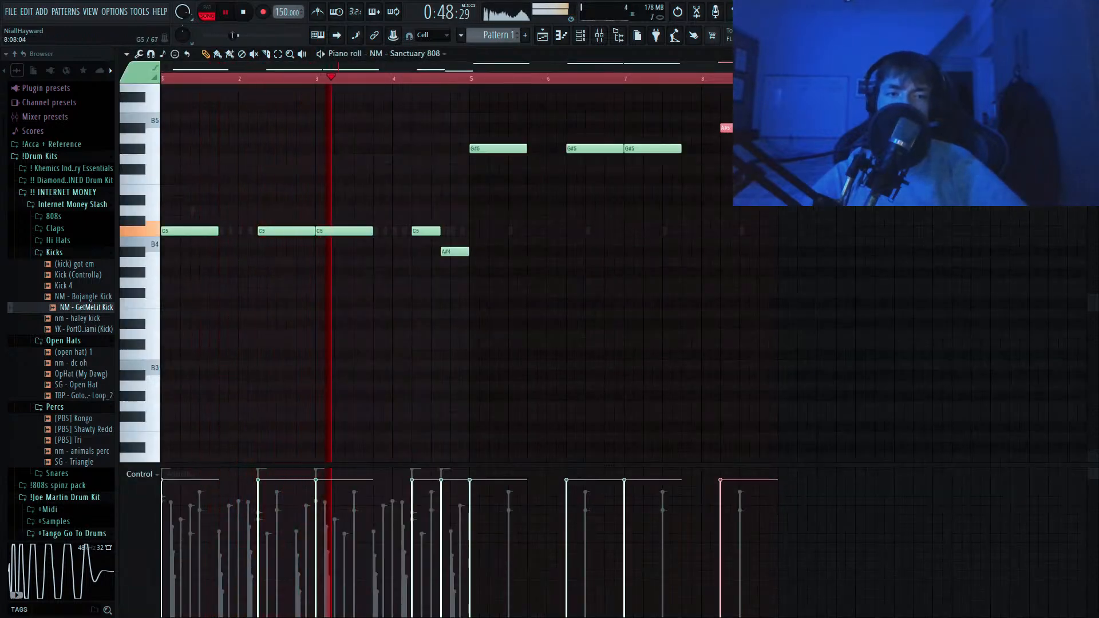
# Raise the 808 note in bar 7 by two semitones to A#5.
pyautogui.keyDown('ctrl'); pyautogui.click(675, 148); pyautogui.keyUp('ctrl')
pyautogui.hotkey('shift', 'Up')
pyautogui.hotkey('shift', 'Up')
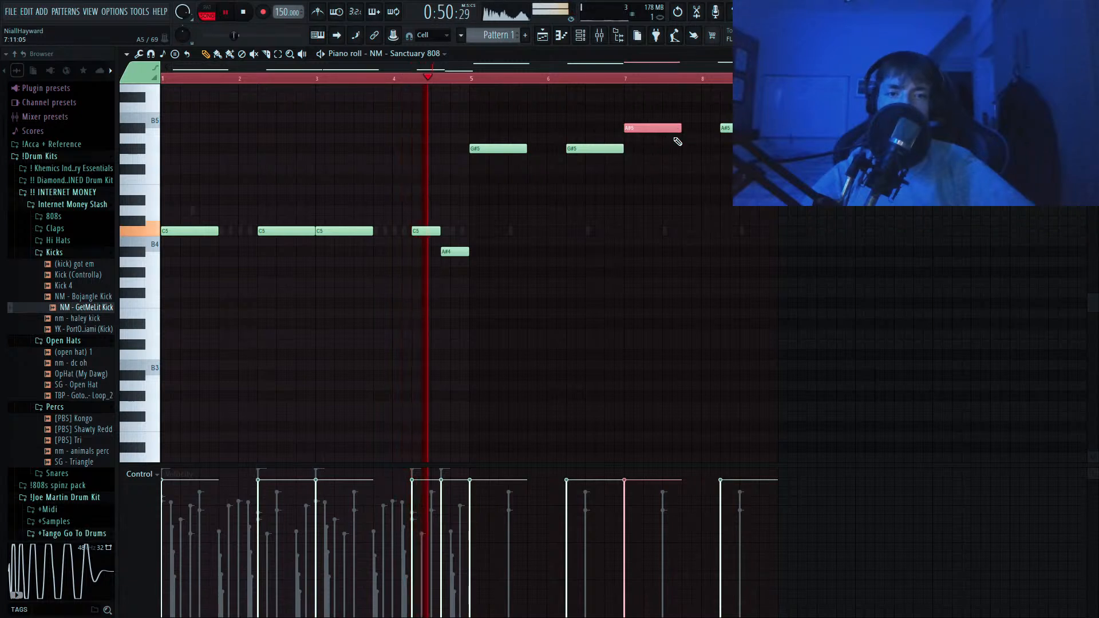
# Duplicate the Main channel's rolling hi-hat notes from bars 1 to 4 into bars 5 to 8.
pyautogui.doubleClick(464, 230)
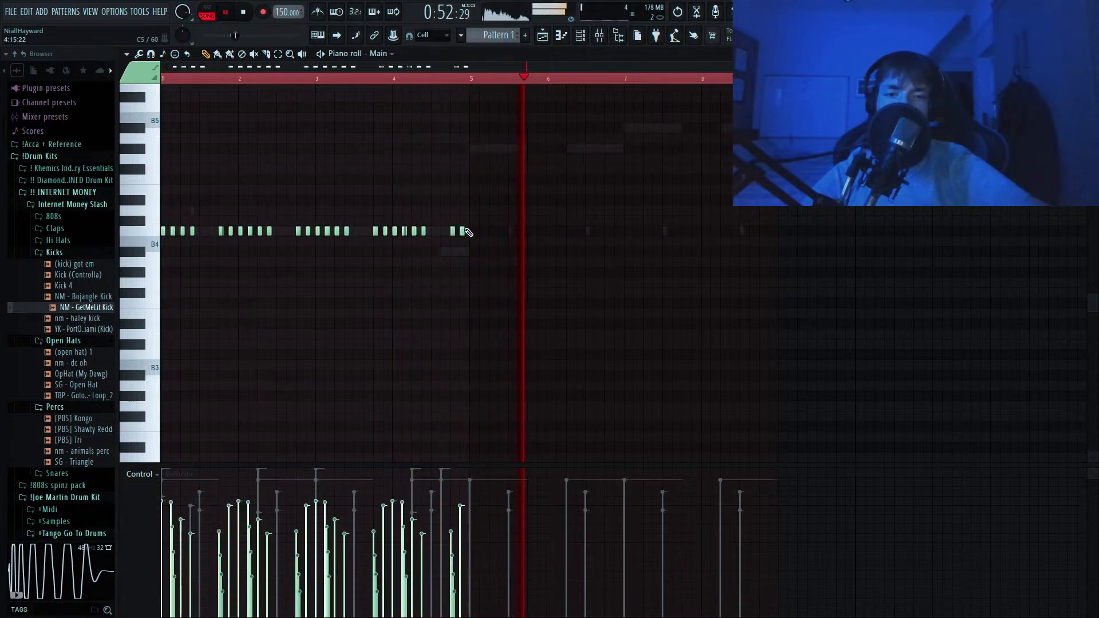
pyautogui.hotkey('ctrl', 'a')
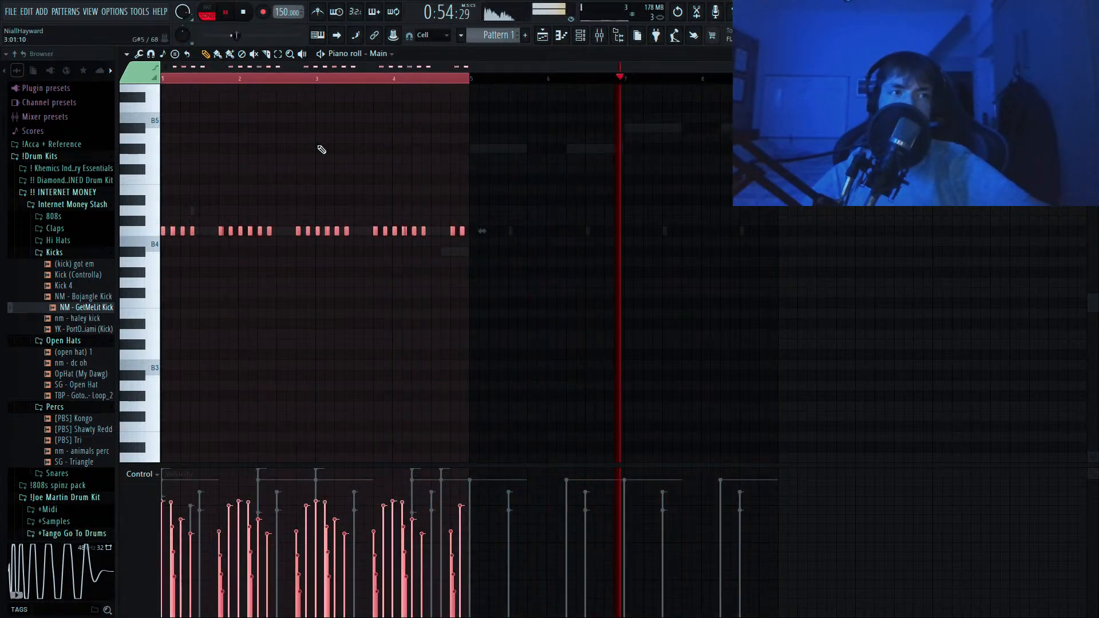
pyautogui.hotkey('ctrl', 'b')
pyautogui.hotkey('ctrl', 'd')
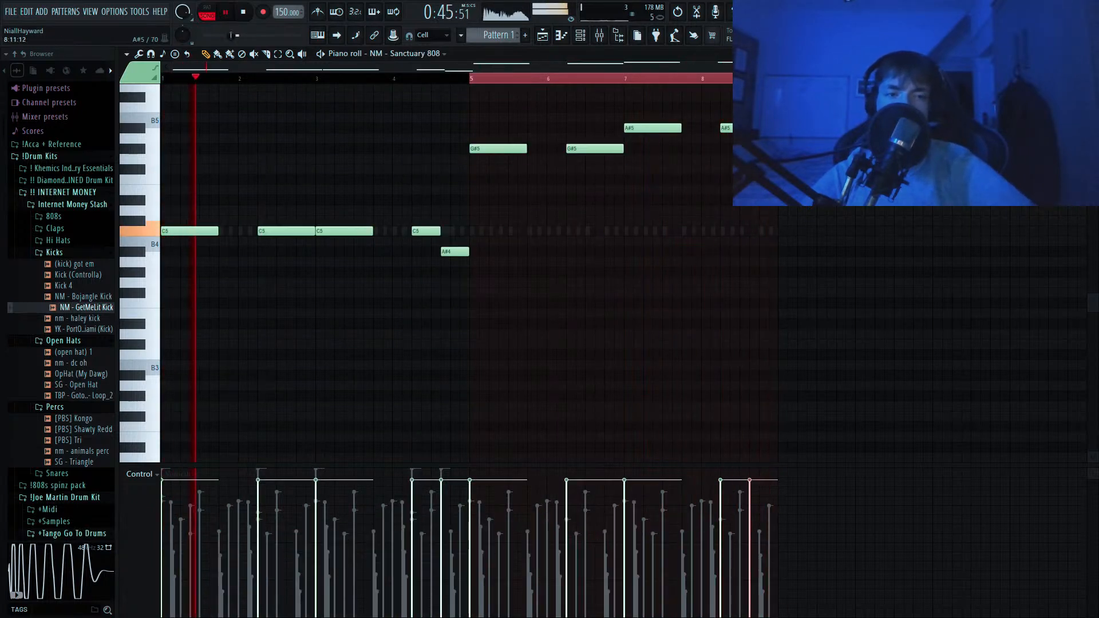
# Slice the Lil Baby loop on Track 1 and move two eight-bar sections to Tracks 3 and 4 at bar 29.
pyautogui.press('F6')
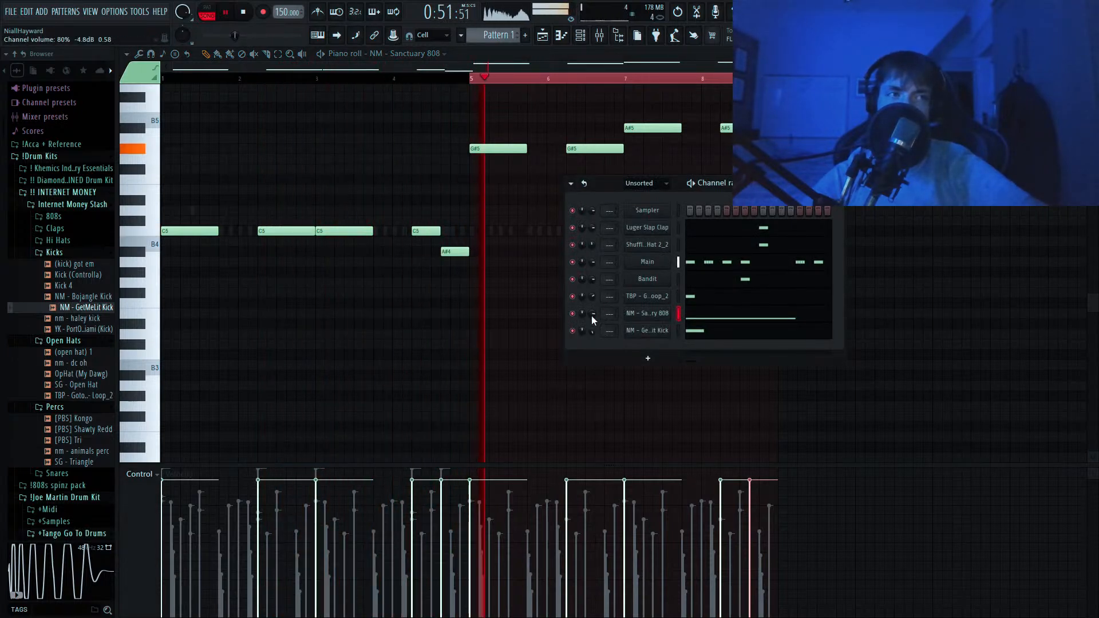
pyautogui.press('F5')
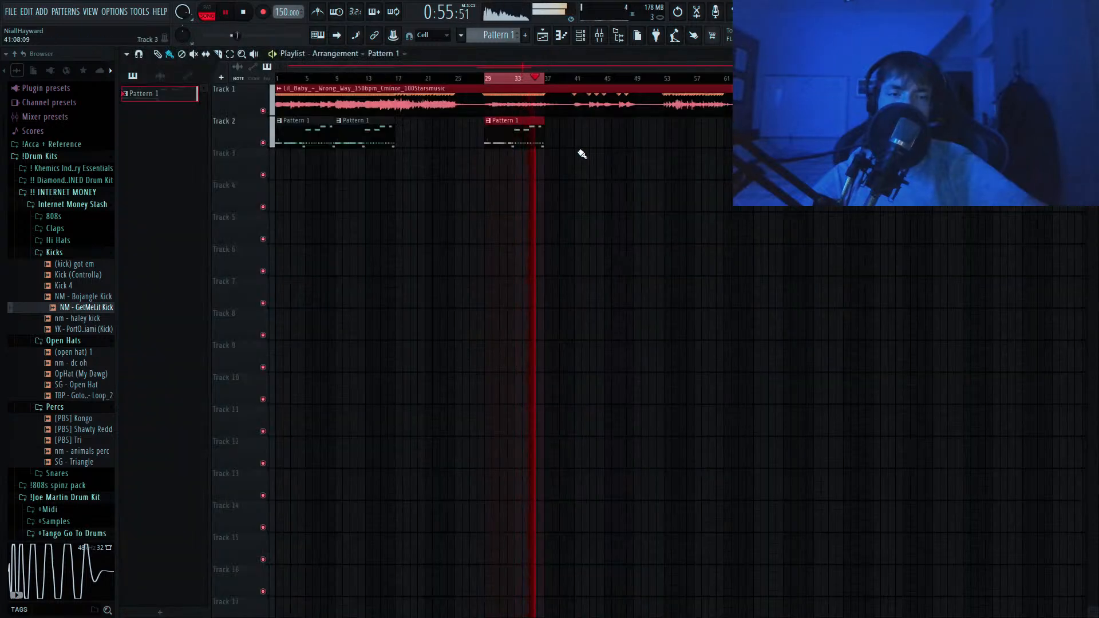
pyautogui.press('c')
pyautogui.moveTo(577, 91); pyautogui.dragTo(516, 167)
pyautogui.press('c')
pyautogui.moveTo(667, 106); pyautogui.dragTo(506, 200)
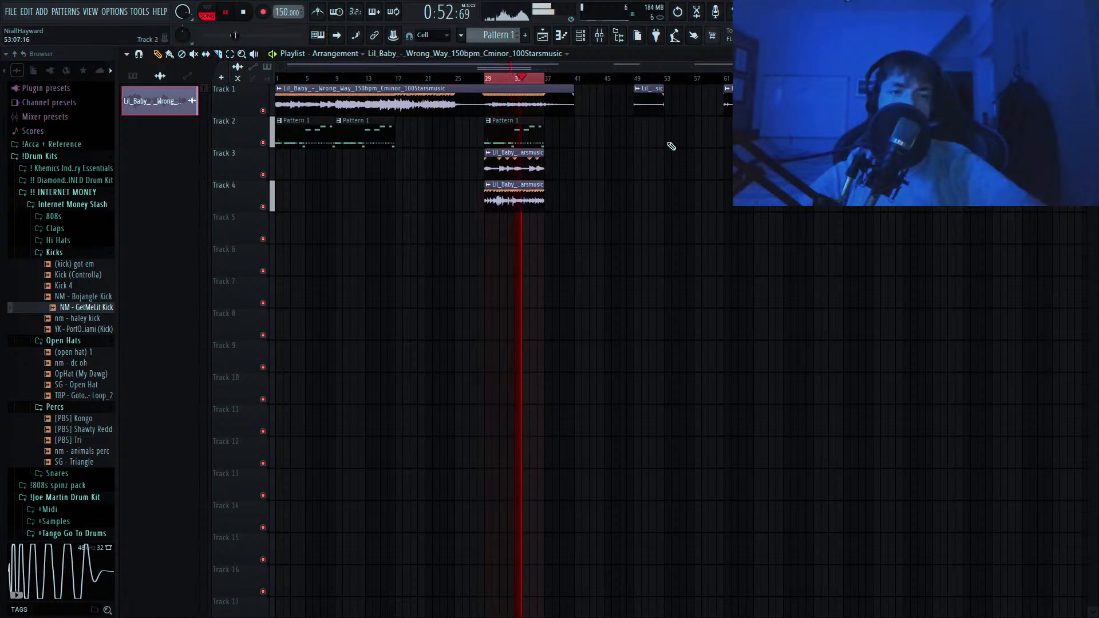
# Move three more eight-bar sections of the loop onto Tracks 5, 6 and 7, aligned at bar 29.
pyautogui.click(847, 78)
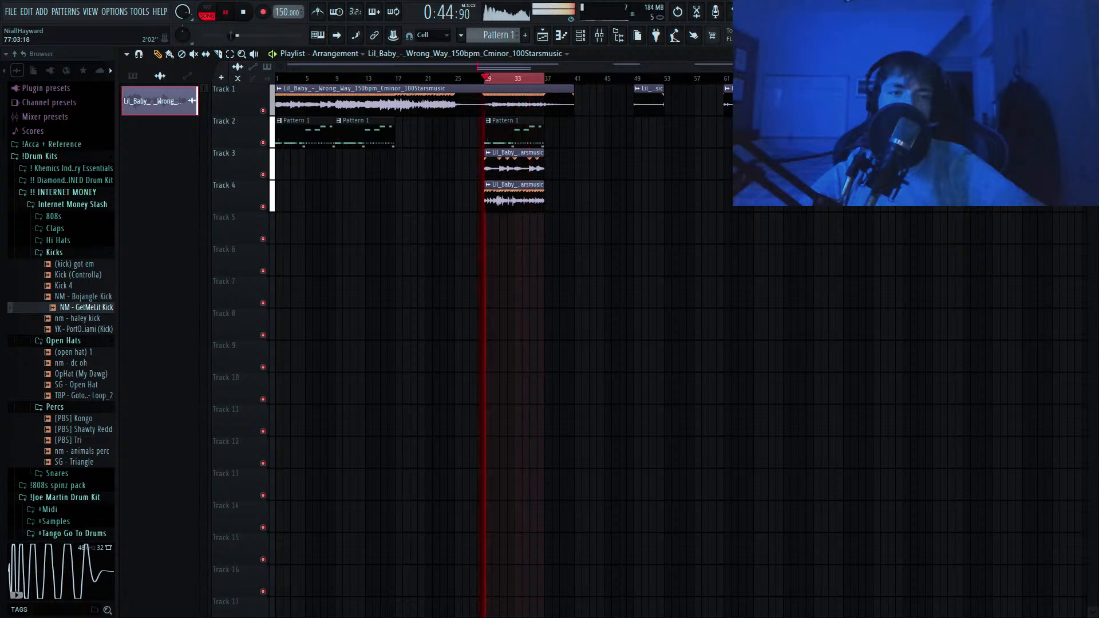
pyautogui.click(847, 79)
pyautogui.hotkey('ctrl', 'd')
pyautogui.click(846, 78)
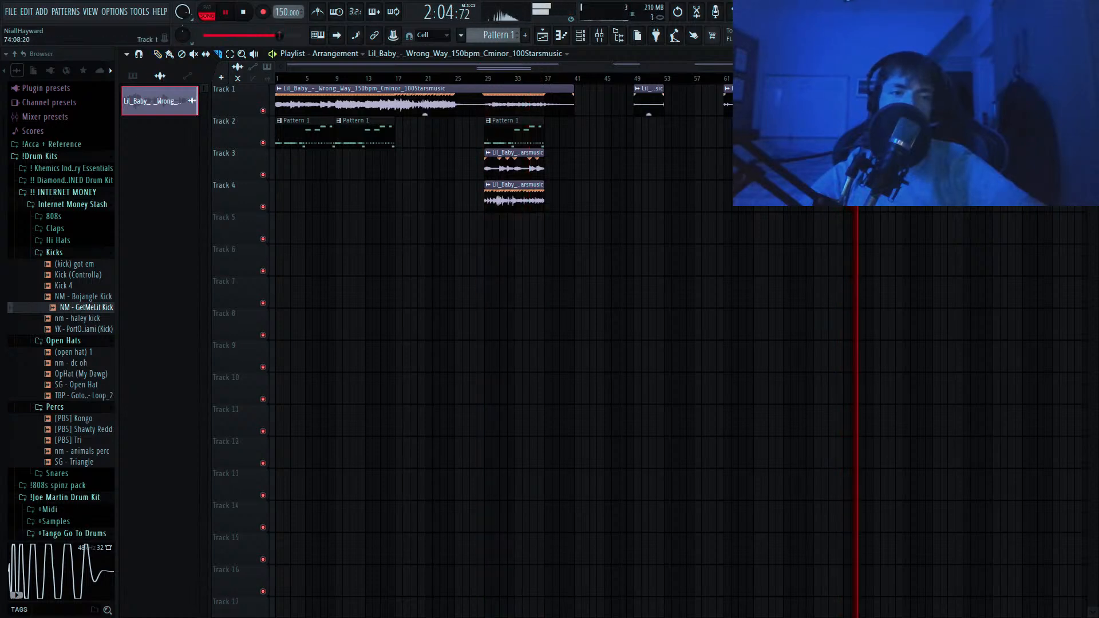
pyautogui.moveTo(596, 212); pyautogui.dragTo(506, 235)
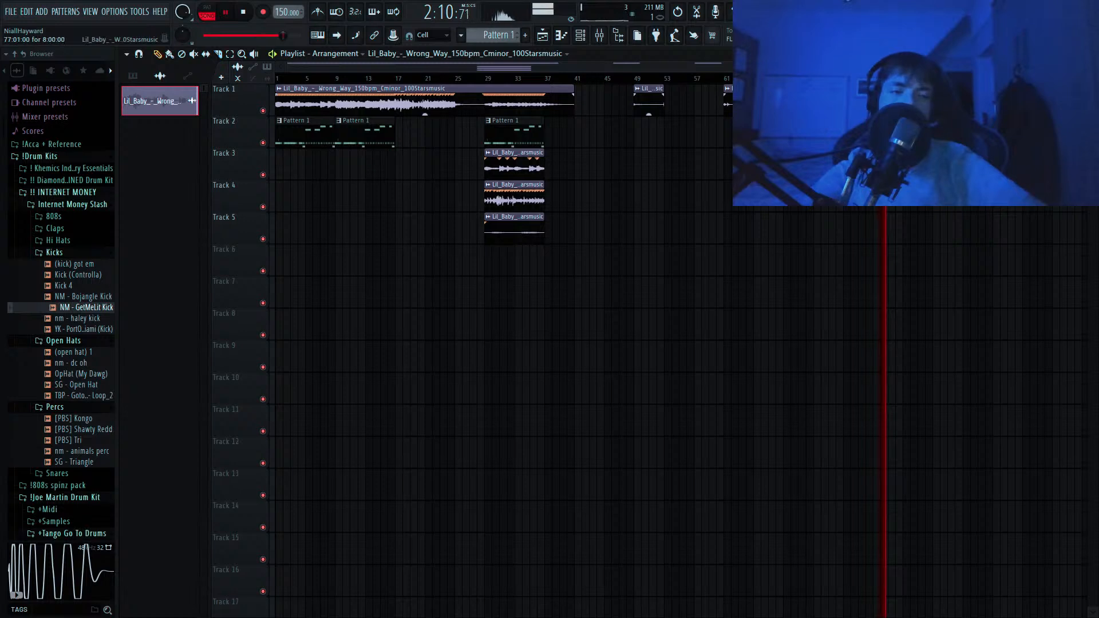
pyautogui.click(622, 245)
pyautogui.moveTo(623, 245); pyautogui.dragTo(513, 268)
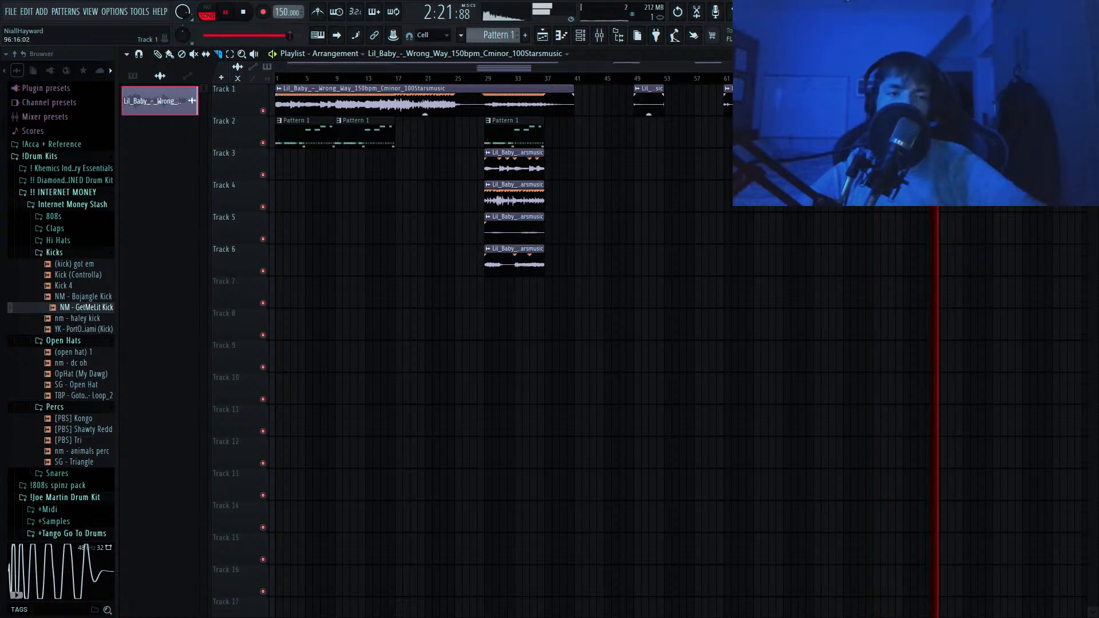
pyautogui.click(625, 261)
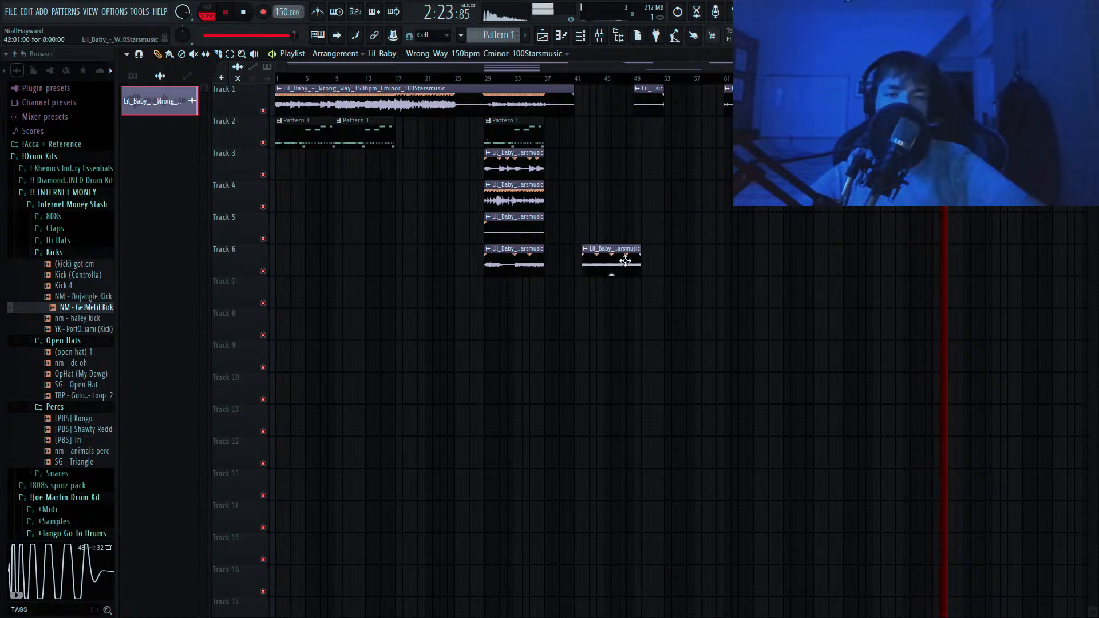
pyautogui.moveTo(626, 261); pyautogui.dragTo(528, 289)
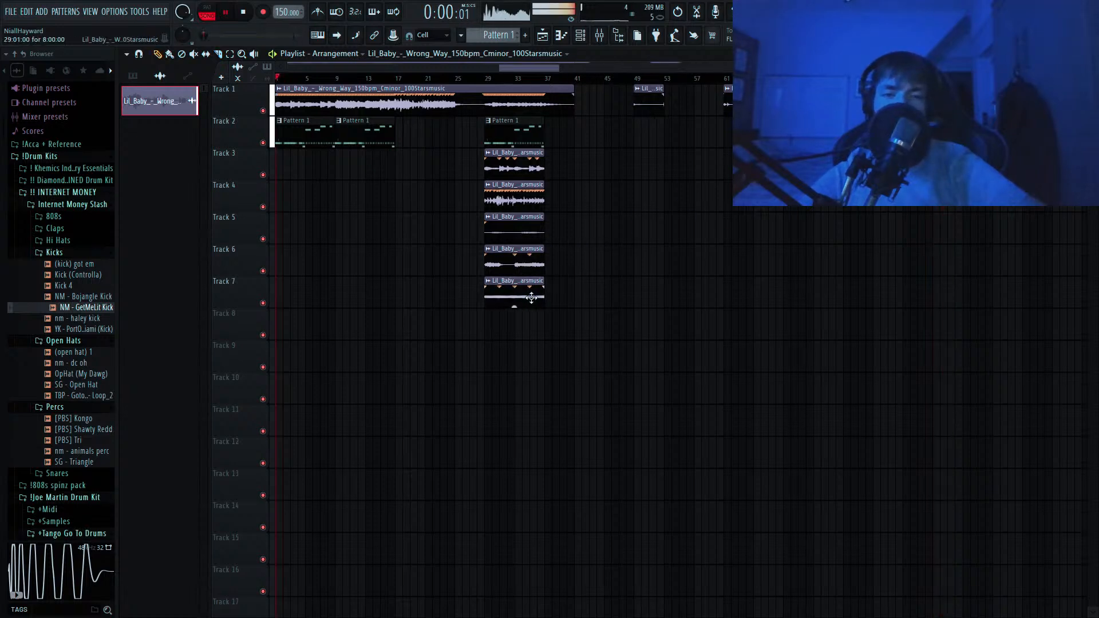
# Delete the leftover Track 1 loop audio outside bars 29 to 36 and the two earlier Pattern 1 clips on Track 2.
pyautogui.click(551, 109)
pyautogui.press('p')
pyautogui.rightClick(561, 110)
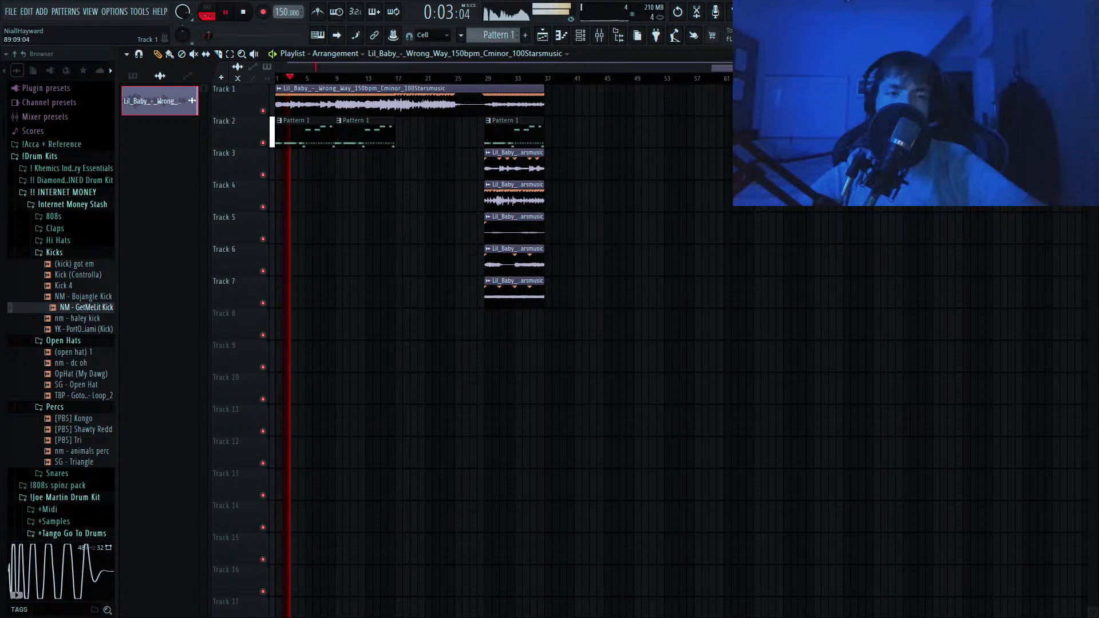
pyautogui.rightClick(466, 109)
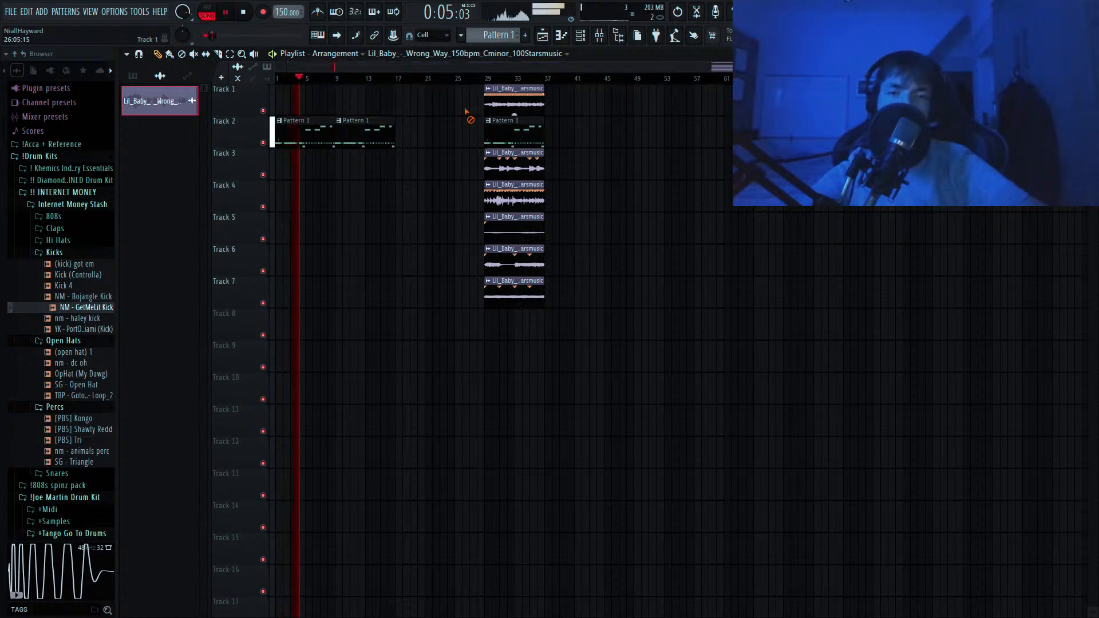
pyautogui.rightClick(332, 140)
# Stack the six loop clips on Tracks 1 to 6 with Pattern 1 on Track 7, all starting at bar 1.
pyautogui.moveTo(515, 128)
pyautogui.mouseDown()
pyautogui.moveTo(518, 342)
pyautogui.moveTo(507, 115)
pyautogui.moveTo(511, 143)
pyautogui.mouseUp()
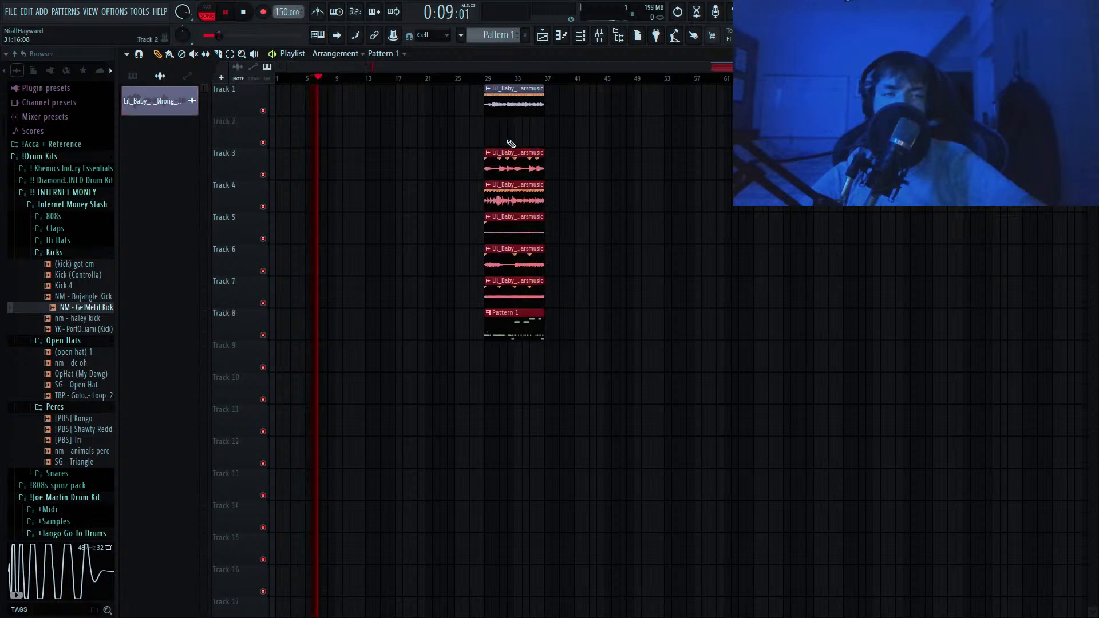
pyautogui.hotkey('shift', 'Up')
pyautogui.keyDown('ctrl'); pyautogui.click(563, 276); pyautogui.keyUp('ctrl')
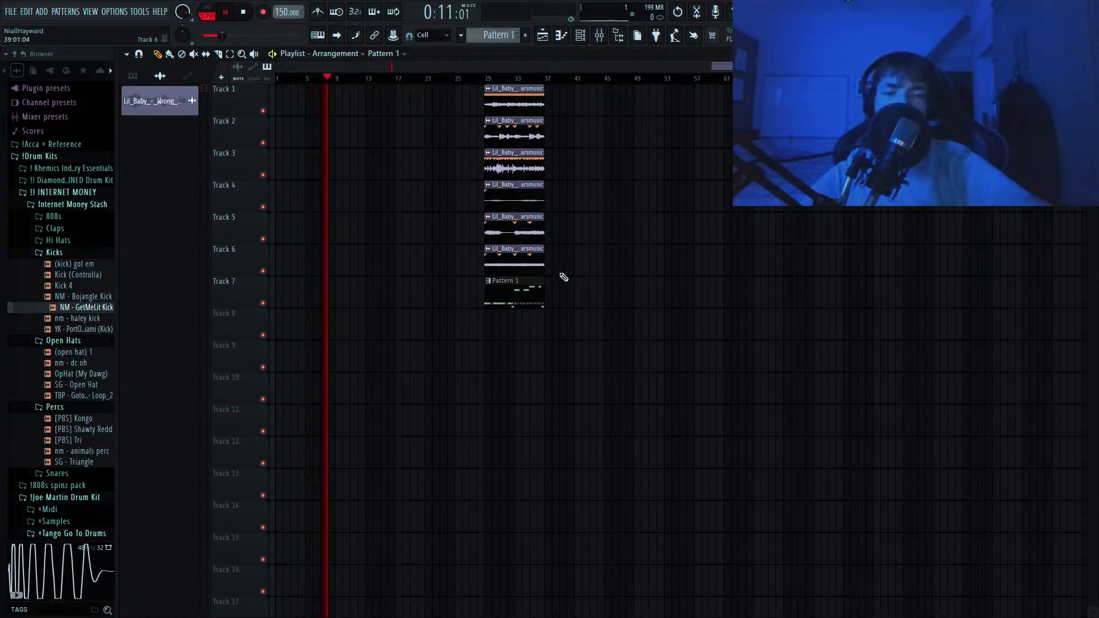
pyautogui.moveTo(563, 277); pyautogui.dragTo(303, 79)
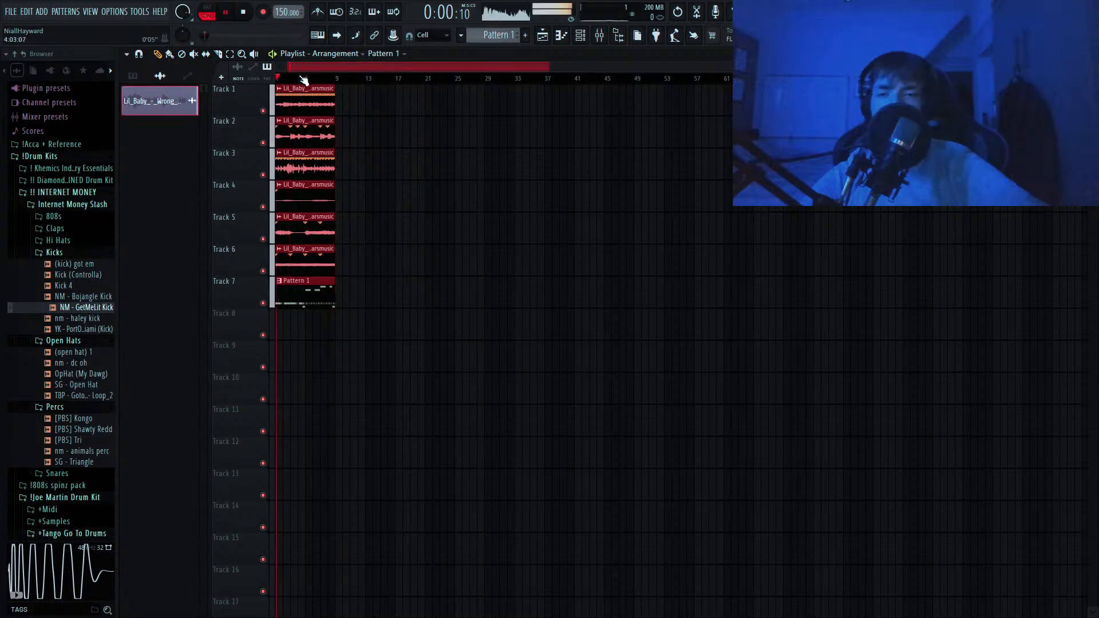
# Mute the loop layer on Track 6, listen to the layered beat and stop playback.
pyautogui.click(264, 272)
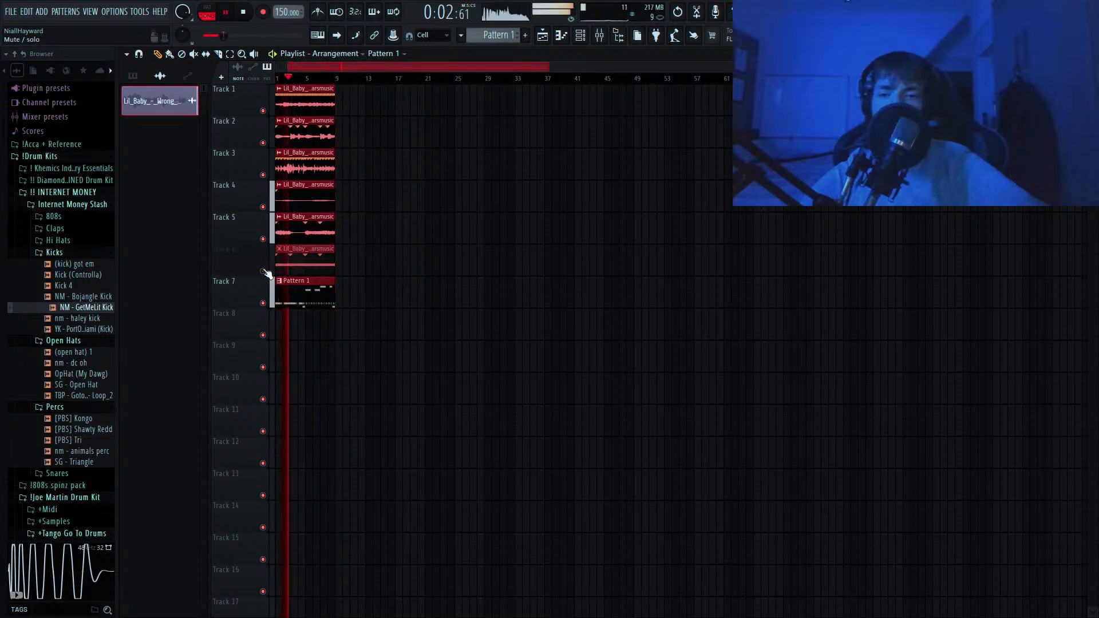
pyautogui.click(560, 39)
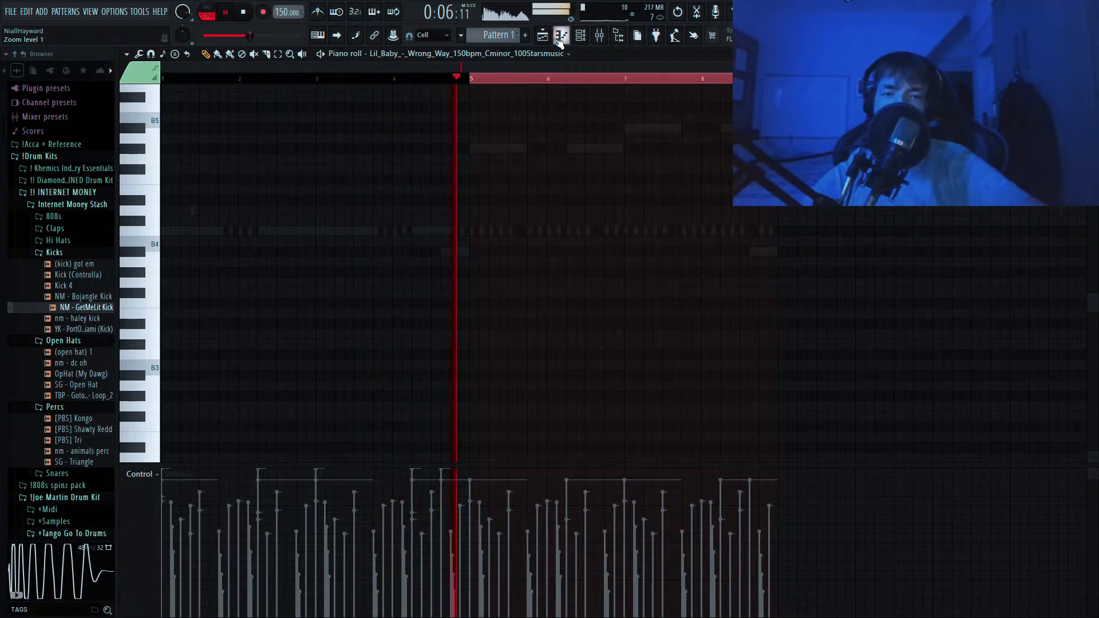
pyautogui.click(543, 37)
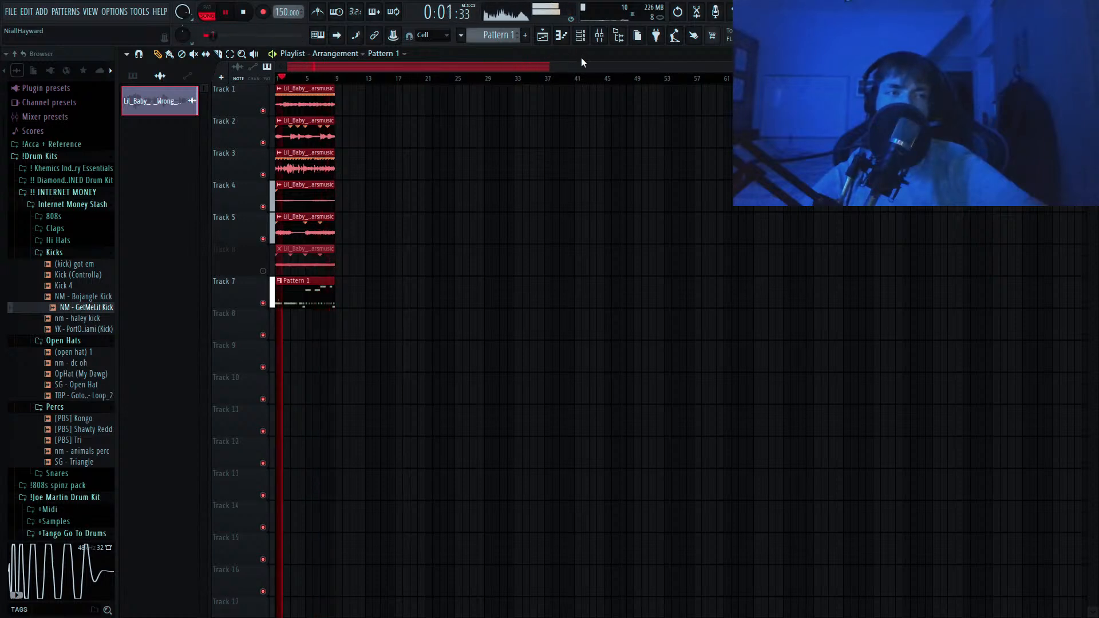
pyautogui.press('space')
pyautogui.click(580, 36)
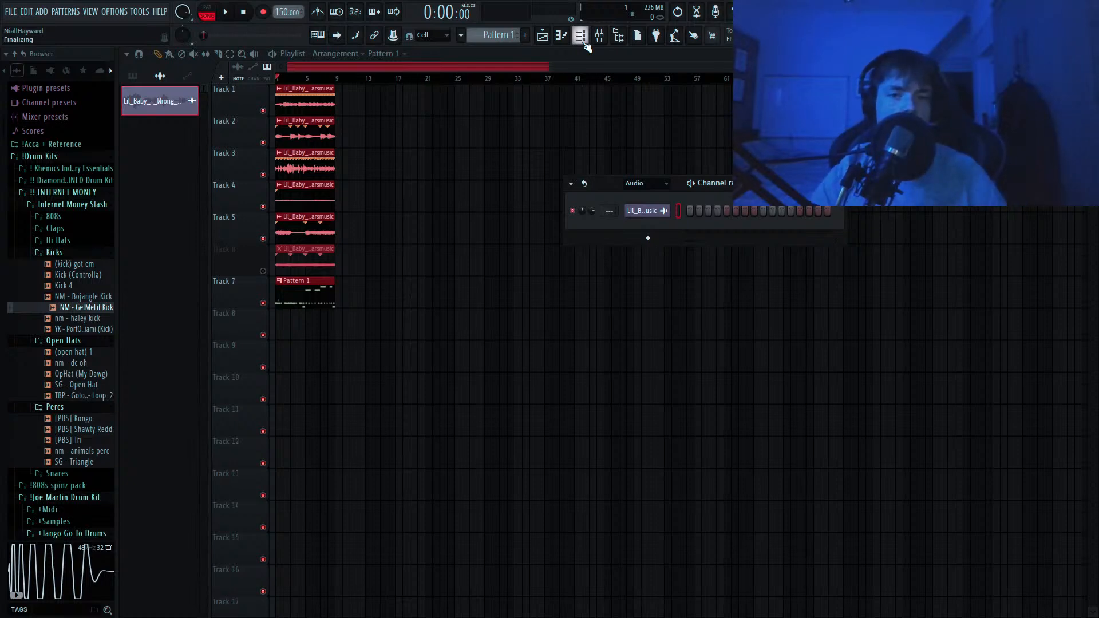
pyautogui.click(561, 54)
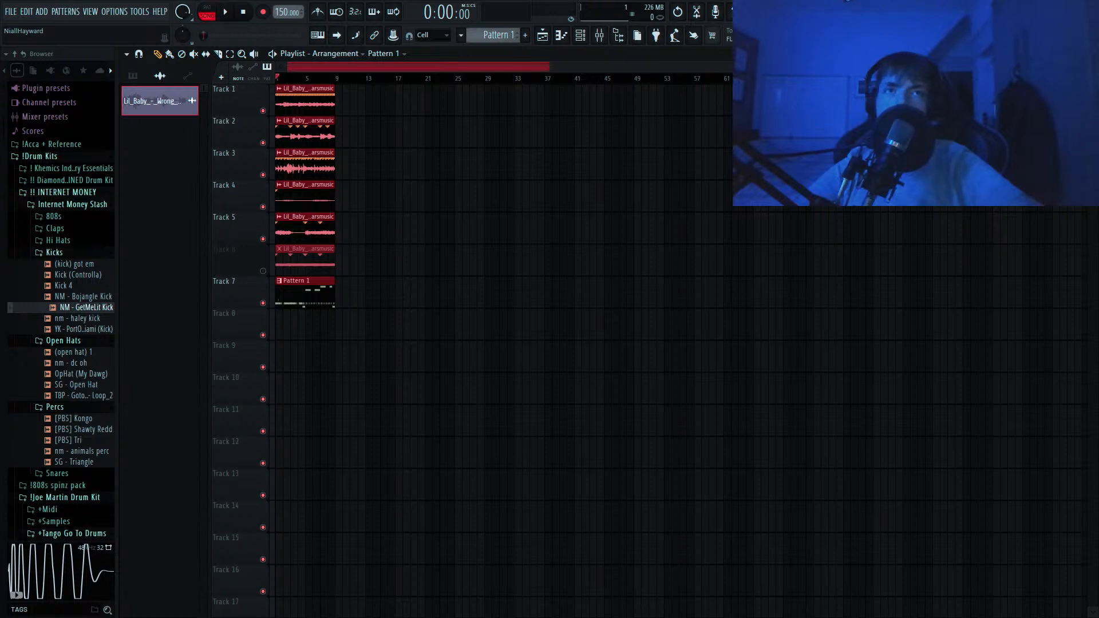
# Switch to the Opera browser and search for "google translate" in a new tab.
pyautogui.hotkey('alt', 'Tab')
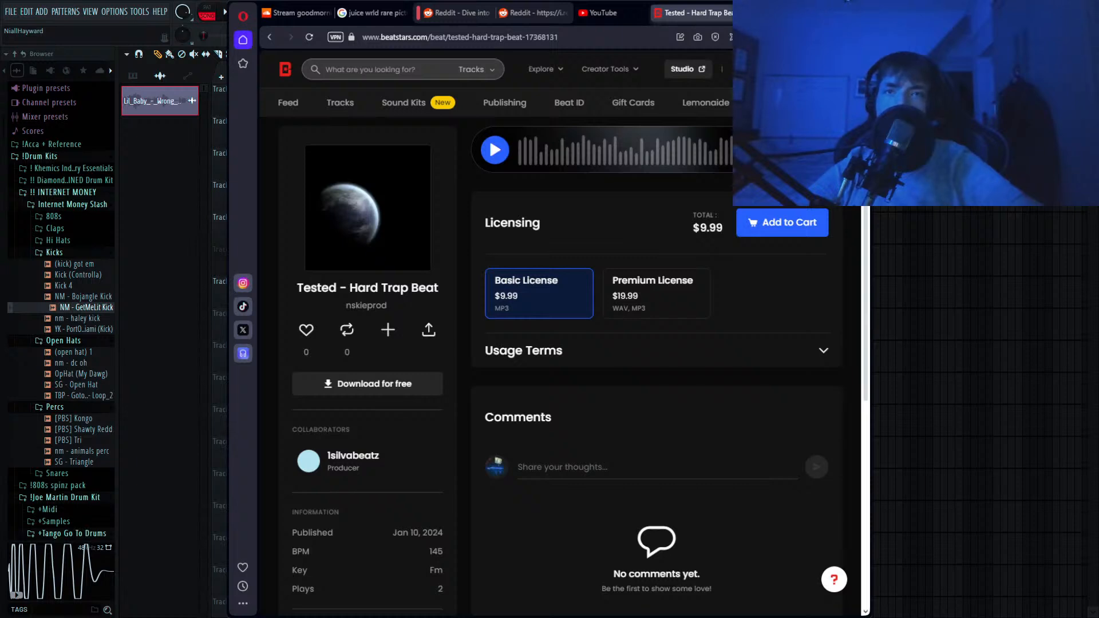
pyautogui.hotkey('alt', 'Tab')
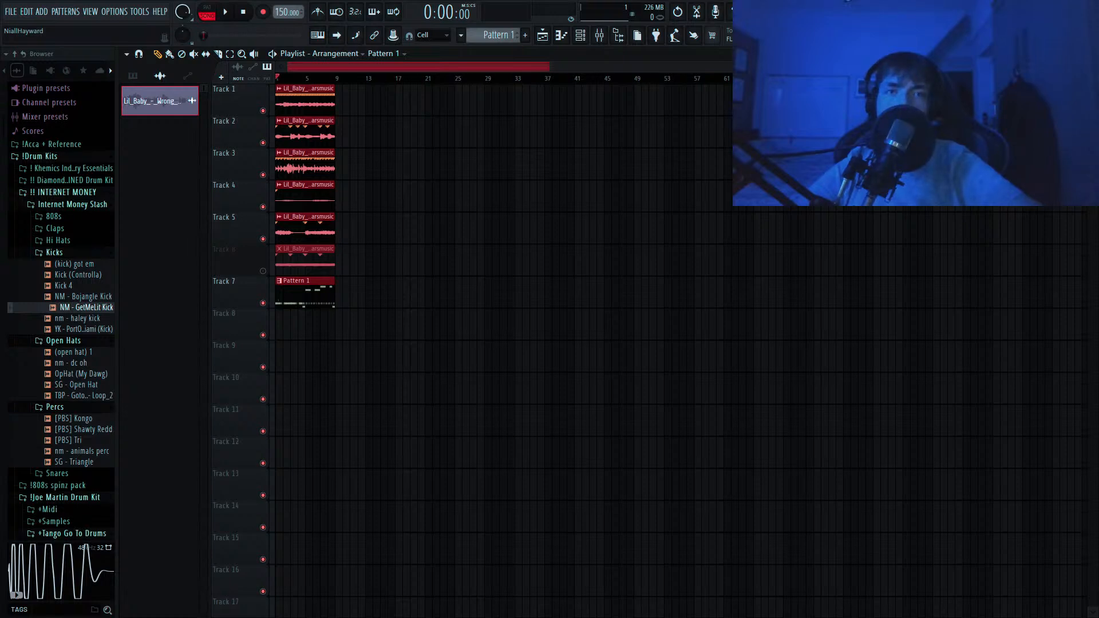
pyautogui.hotkey('alt', 'Tab')
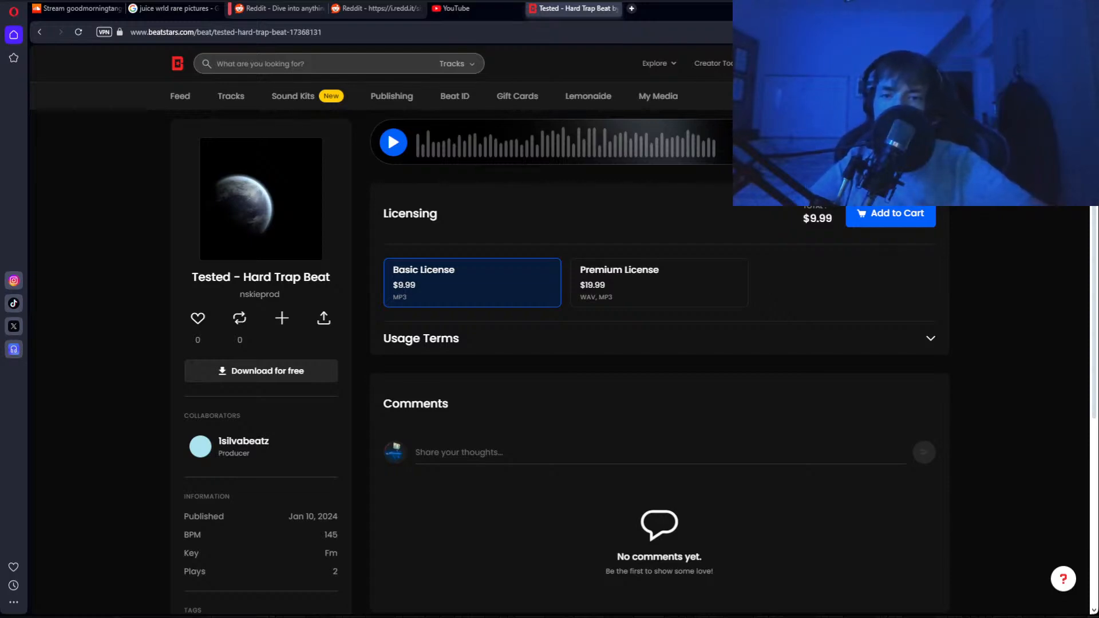
pyautogui.click(631, 10)
pyautogui.write('google')
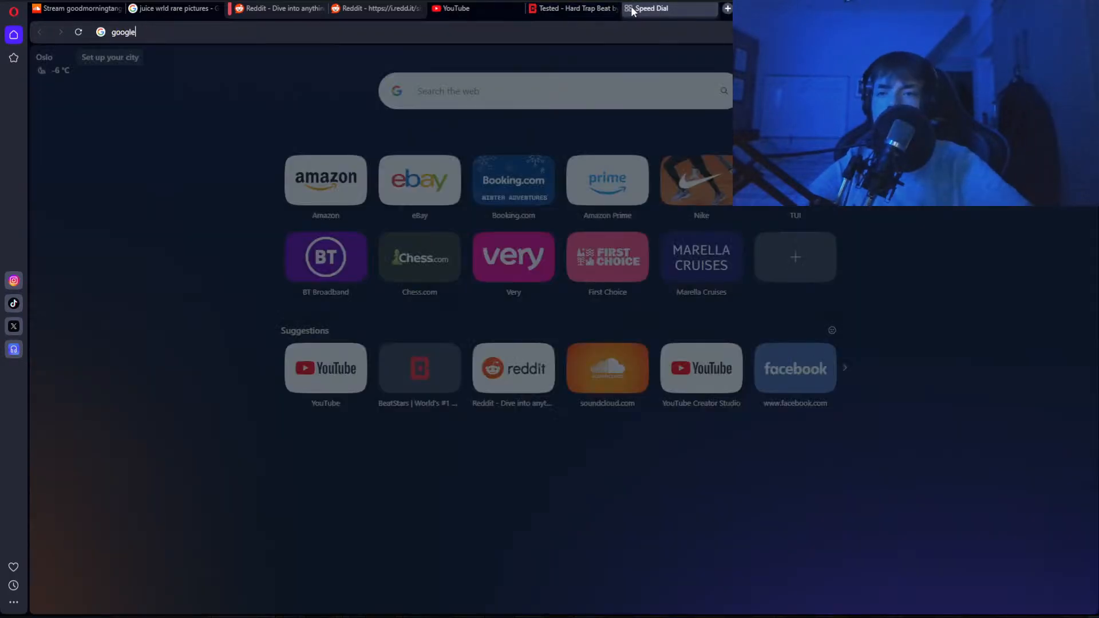
pyautogui.write(' trans')
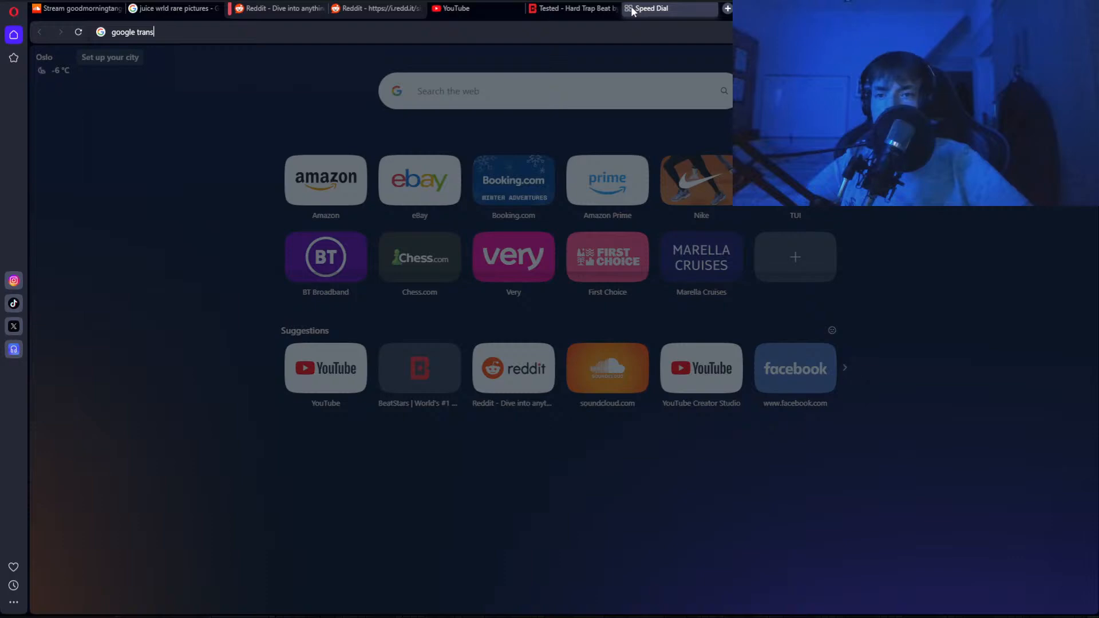
pyautogui.write('late')
pyautogui.press('Return')
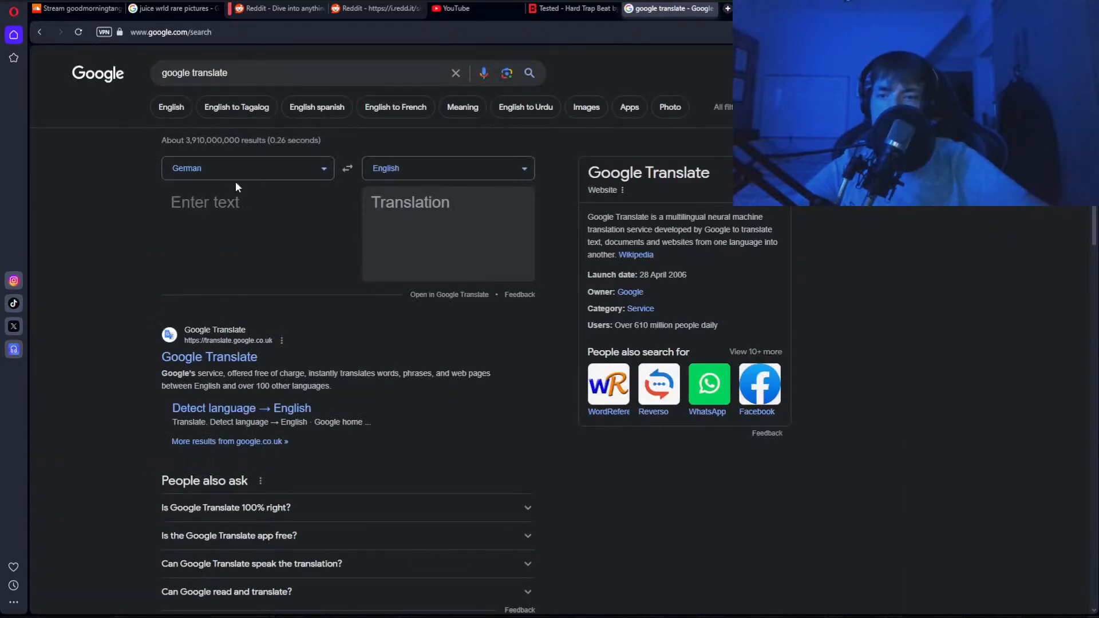
# Set the translator's source language to Polish and enter "pozdrowi" for translation into English.
pyautogui.click(236, 172)
pyautogui.write('pol')
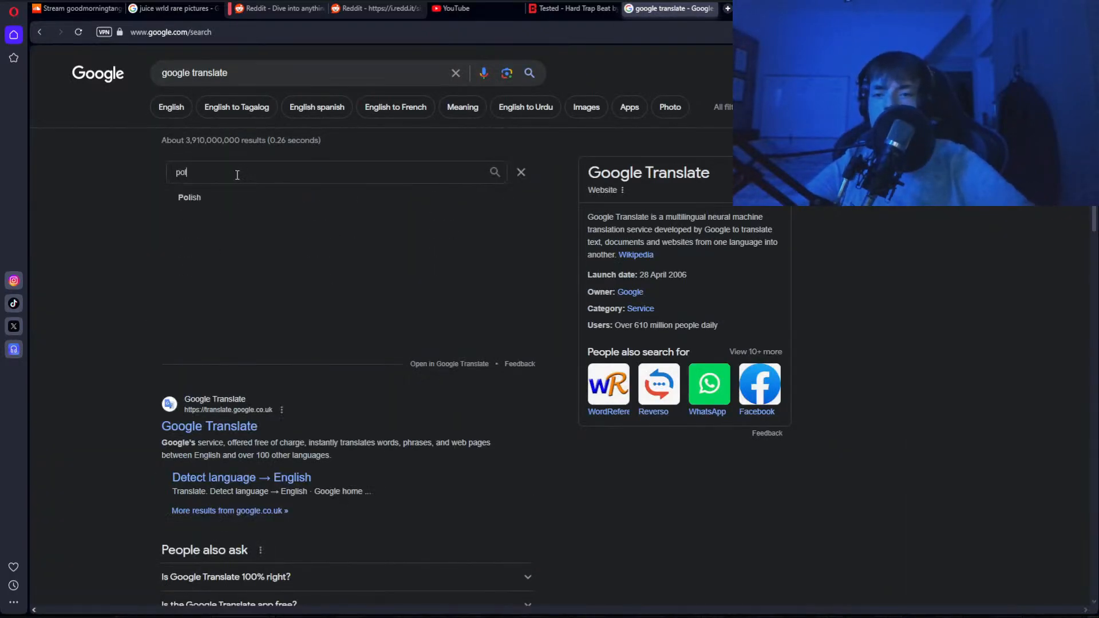
pyautogui.click(221, 204)
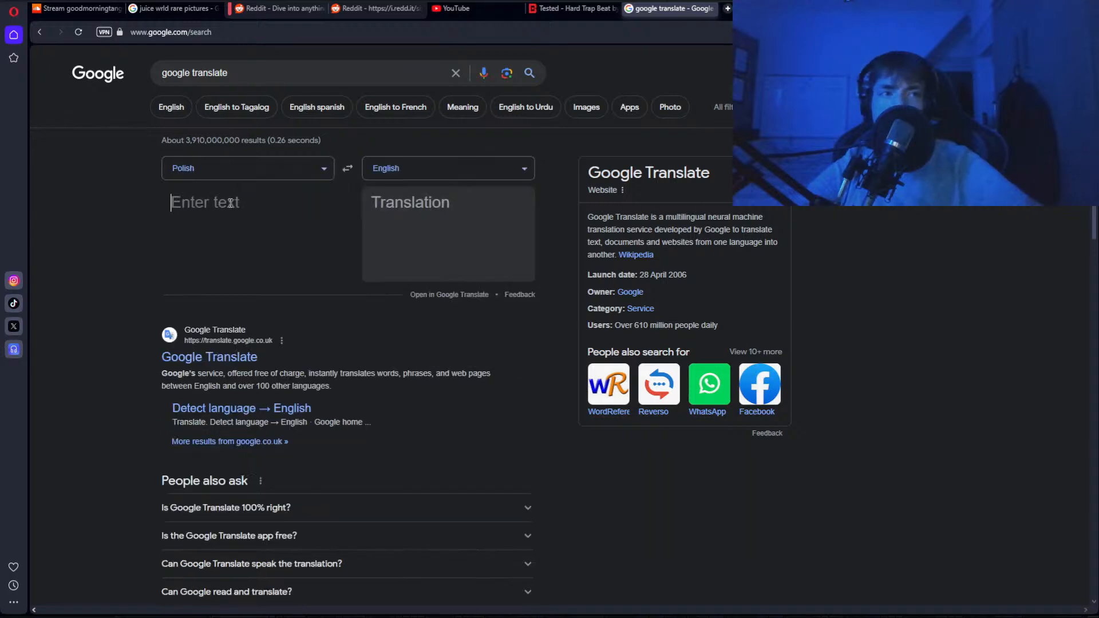
pyautogui.write('poz')
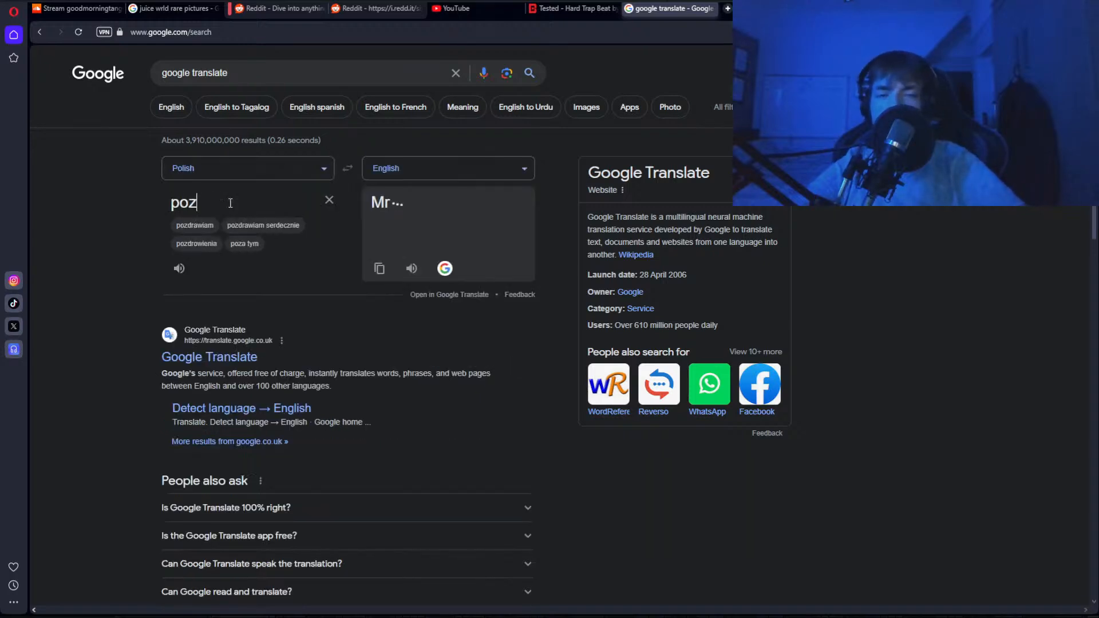
pyautogui.write('drowi')
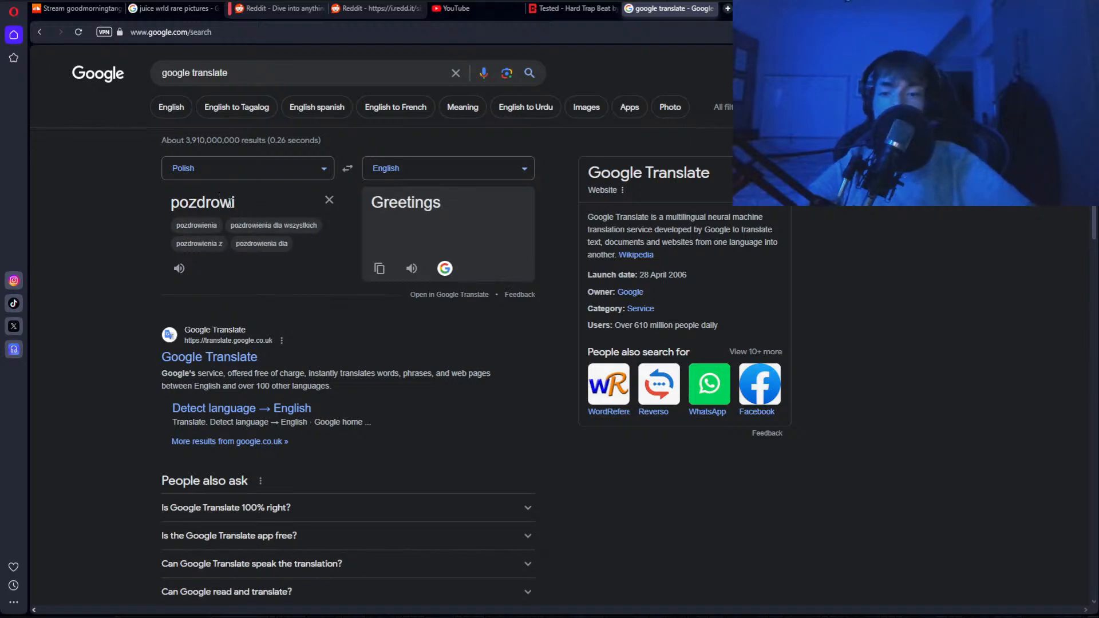
# Replace the Polish source text with "skurwielu" to translate it into English.
pyautogui.hotkey('ctrl', 'a')
pyautogui.press('BackSpace')
pyautogui.write('skur')
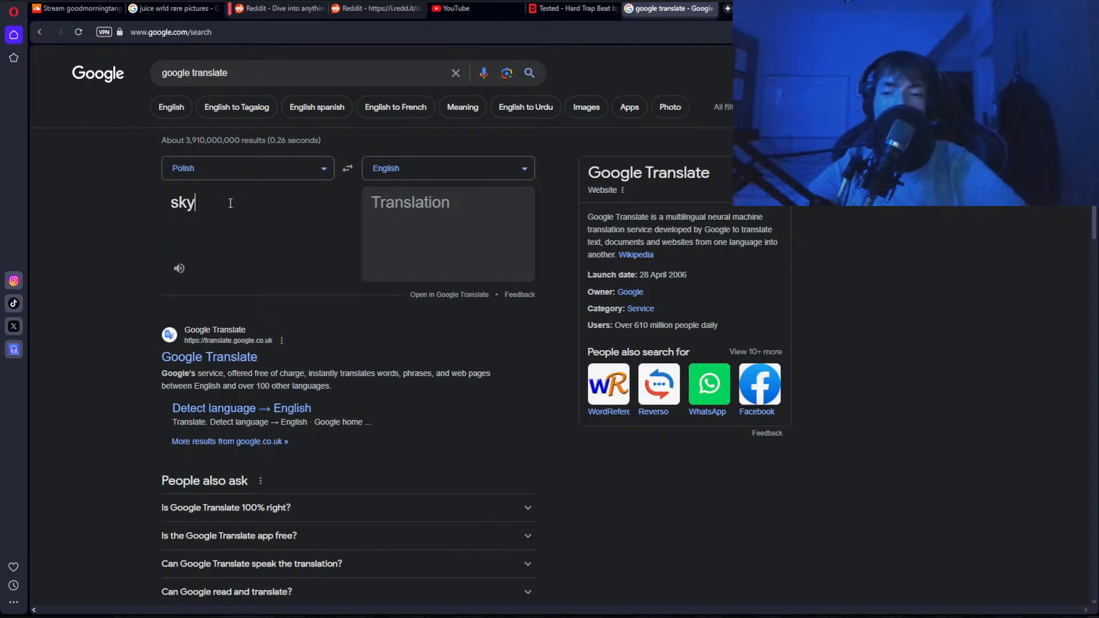
pyautogui.write('w')
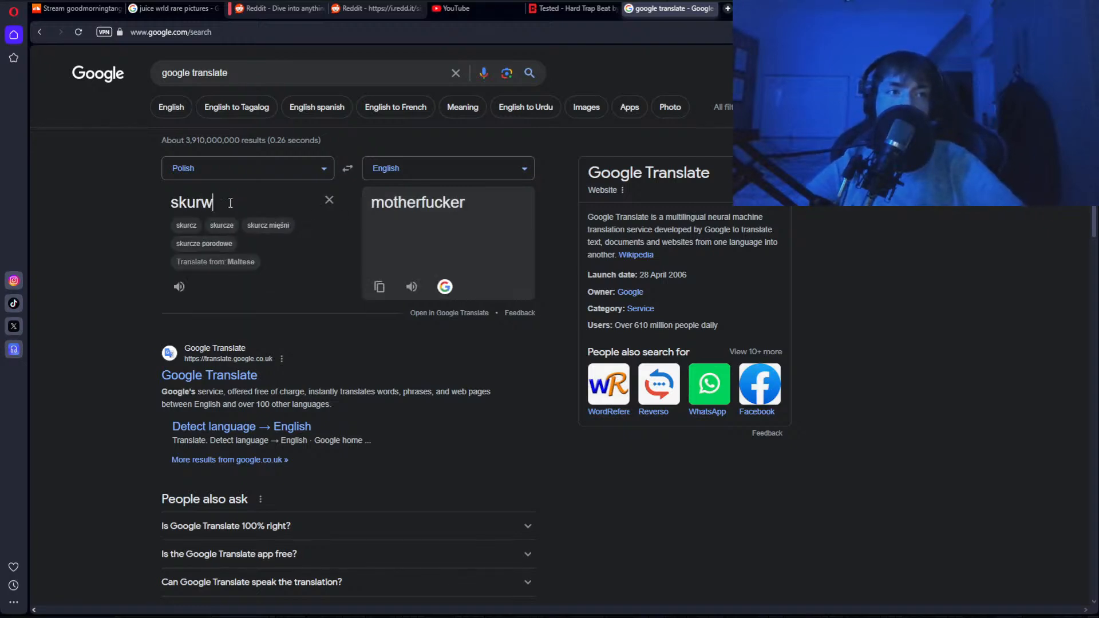
pyautogui.write('ielu')
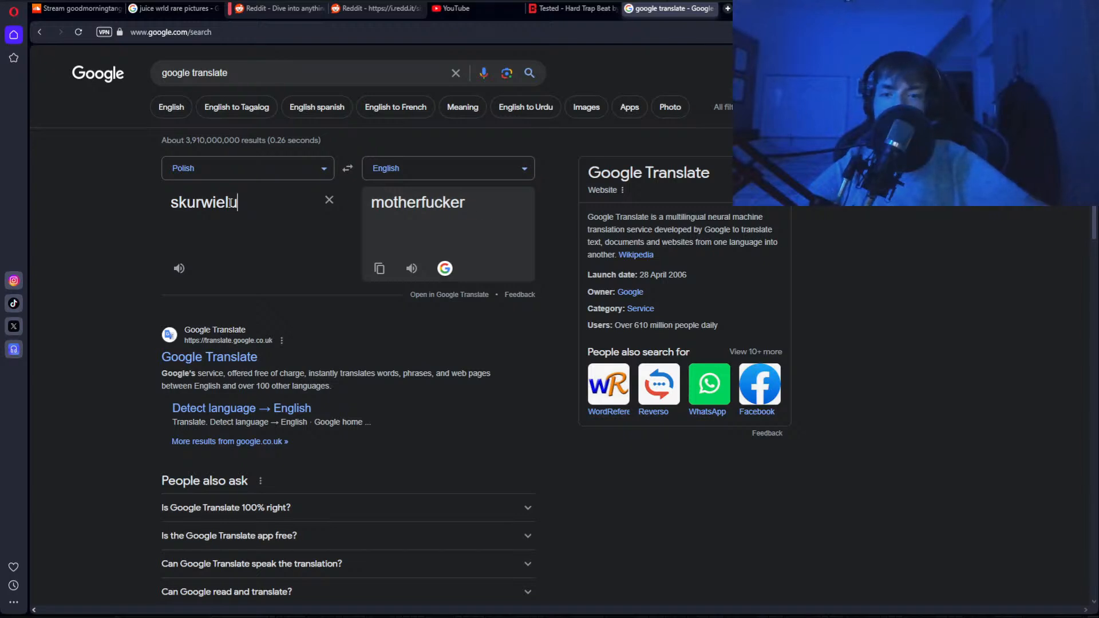
# Close the Google Translate tab and open the producer's track list from the "Tested - Hard Trap Beat" page.
pyautogui.hotkey('ctrl', 'a')
pyautogui.press('BackSpace')
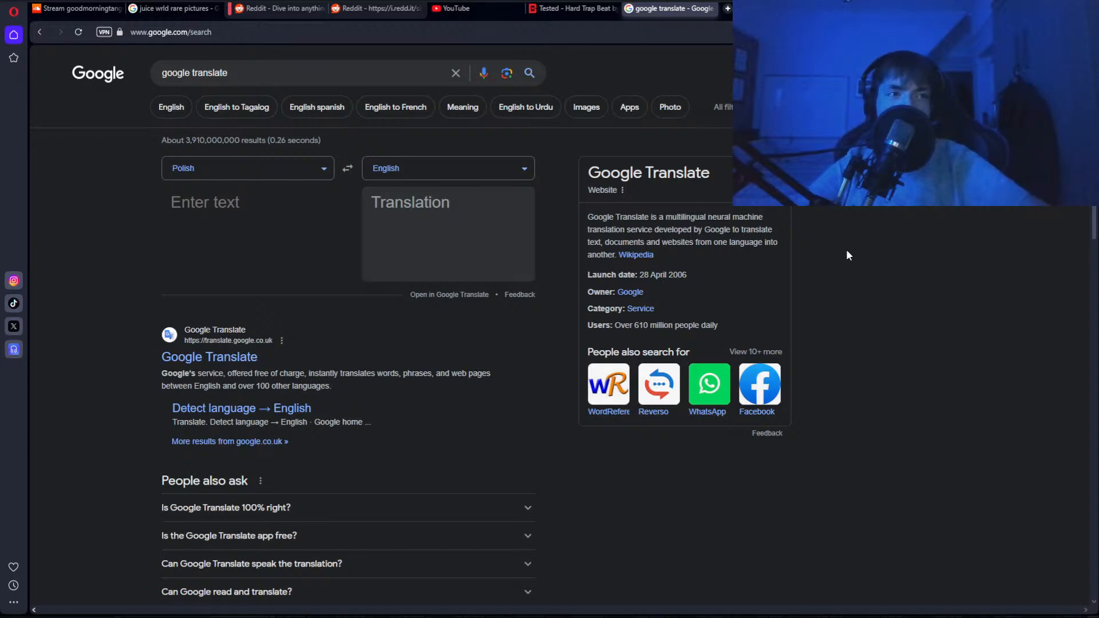
pyautogui.click(711, 8)
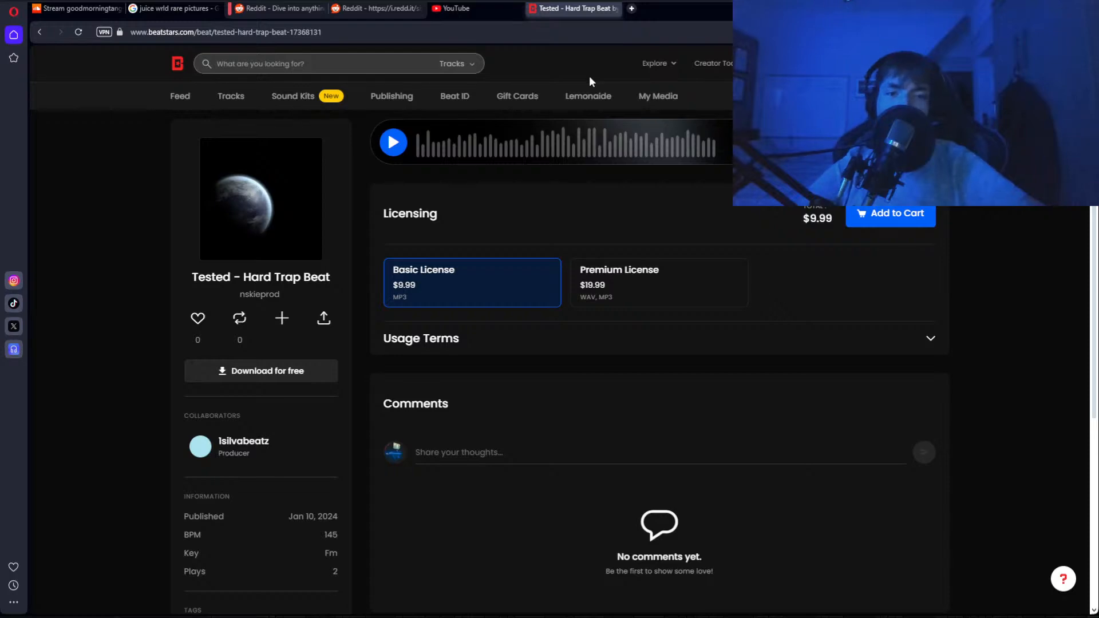
pyautogui.click(259, 294)
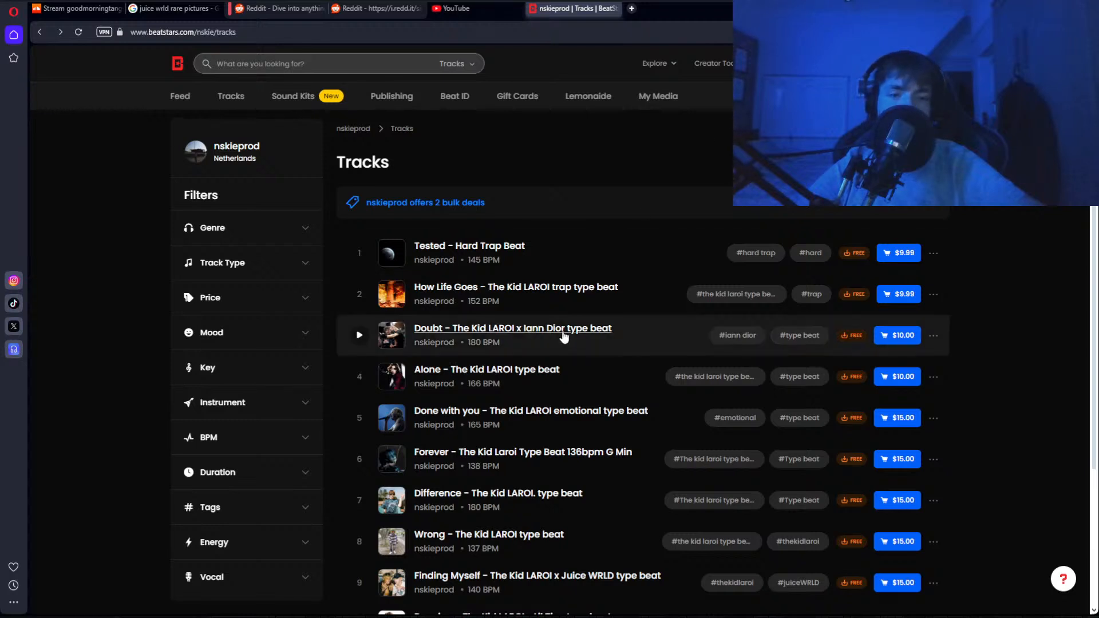
# Listen to "Wrong - The Kid LAROI type beat" from the track list, and pause it after reviewing.
pyautogui.scroll(-3, 566, 343)
pyautogui.click(360, 370)
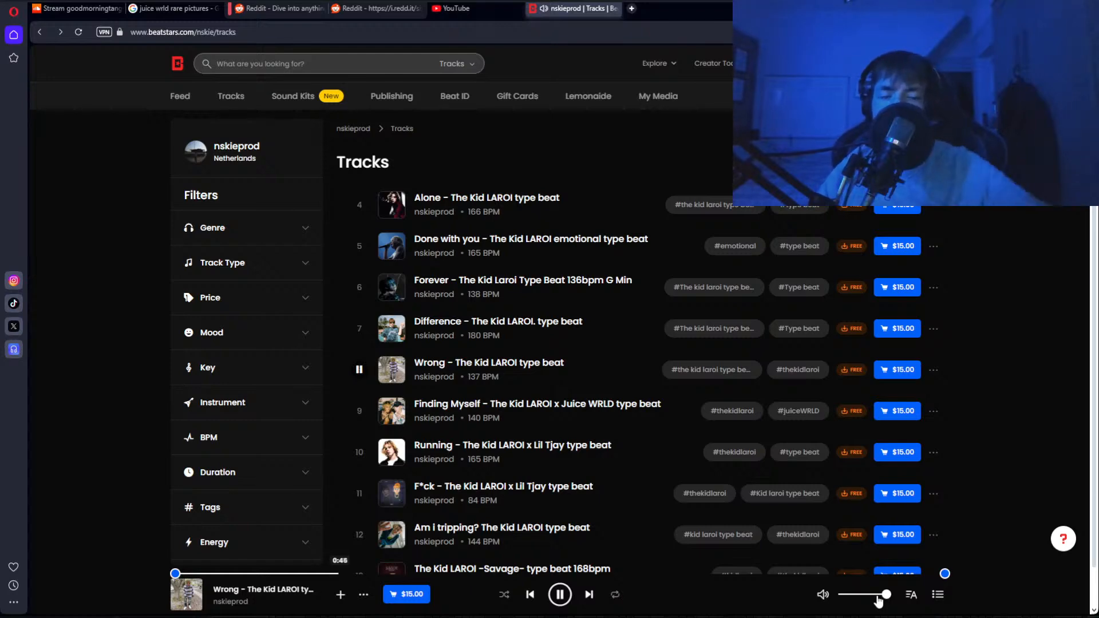
pyautogui.scroll(3, 634, 331)
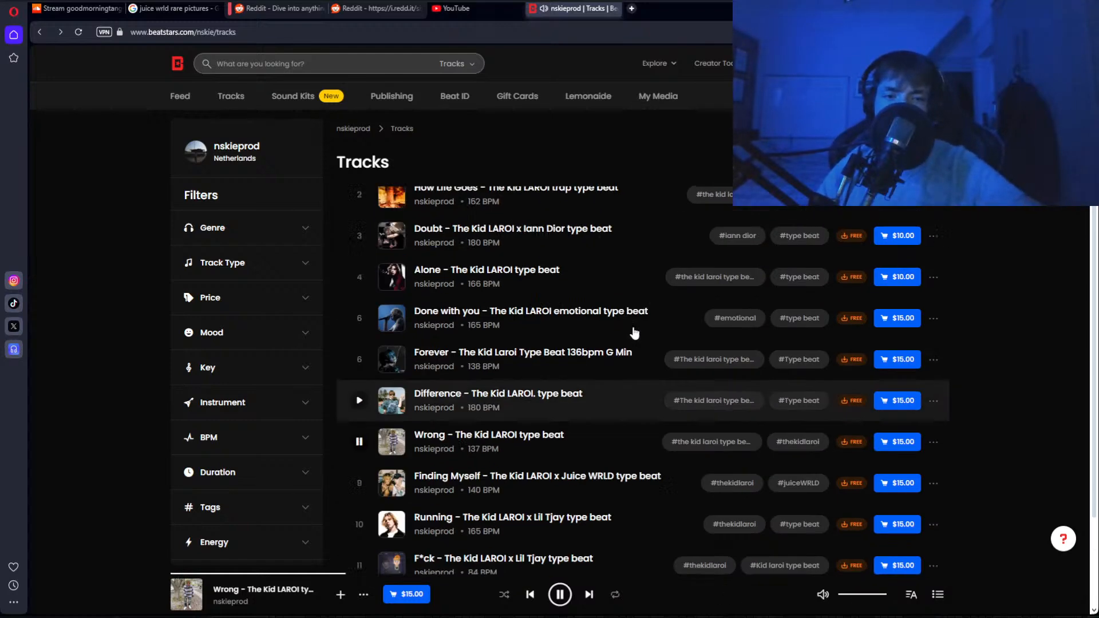
pyautogui.scroll(-4, 634, 333)
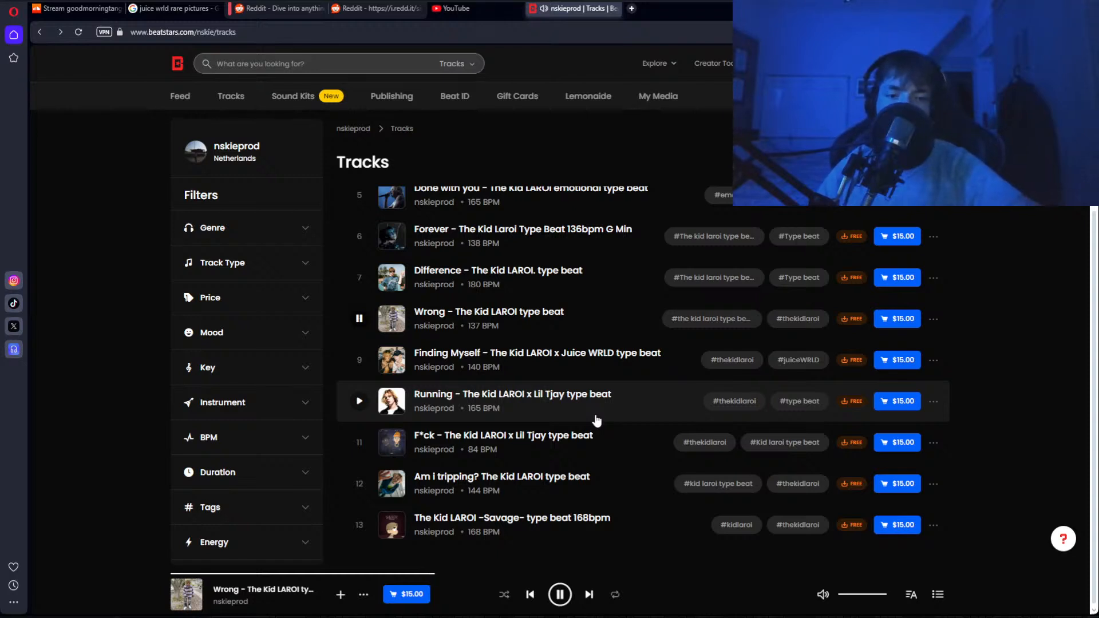
pyautogui.click(560, 595)
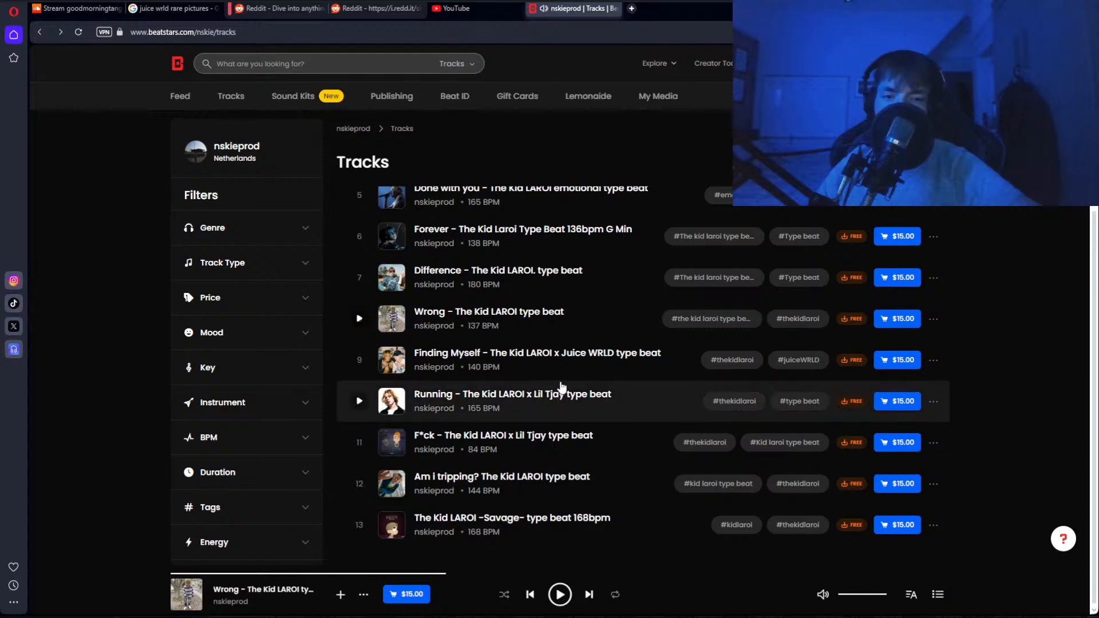
# Open the page of "Wrong - The Kid LAROI type beat", examine its details and return to the track list.
pyautogui.click(933, 319)
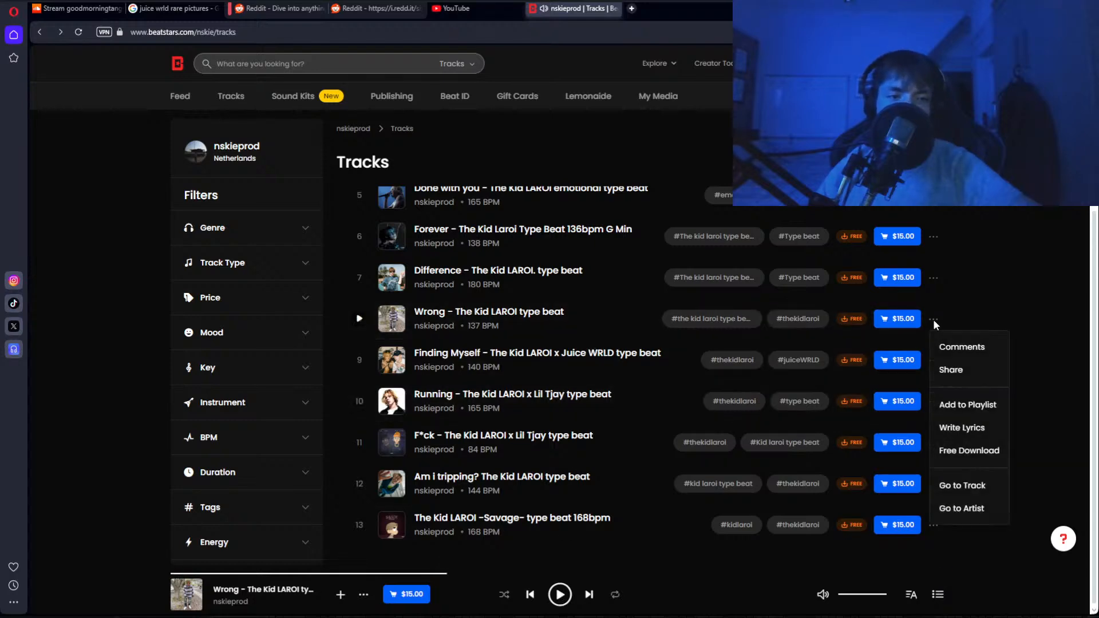
pyautogui.click(534, 315)
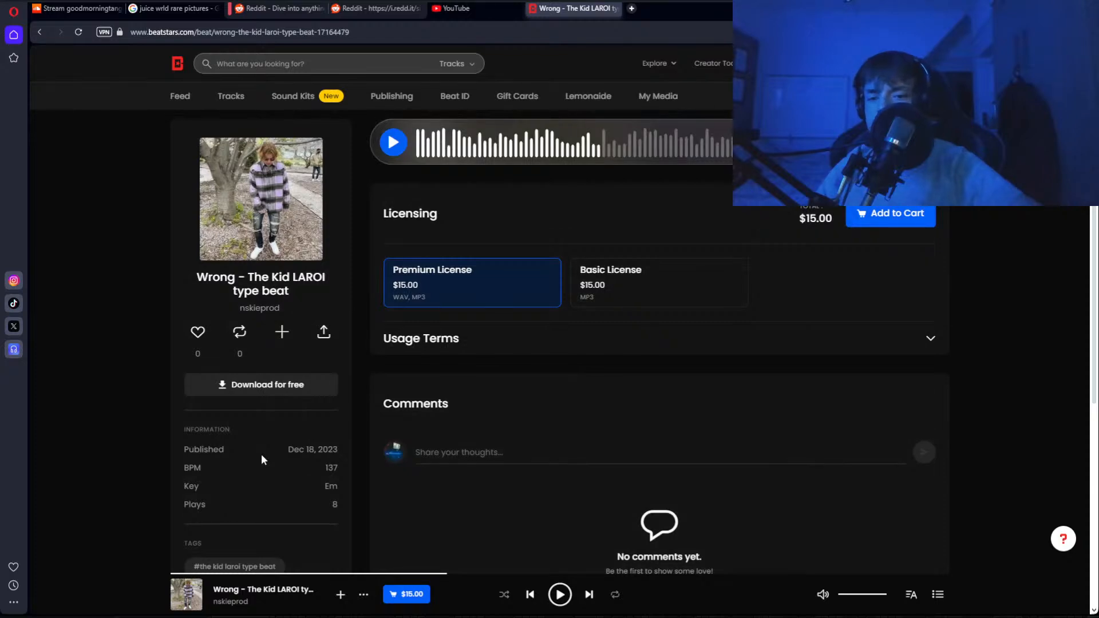
pyautogui.scroll(-3, 261, 454)
pyautogui.scroll(3, 261, 460)
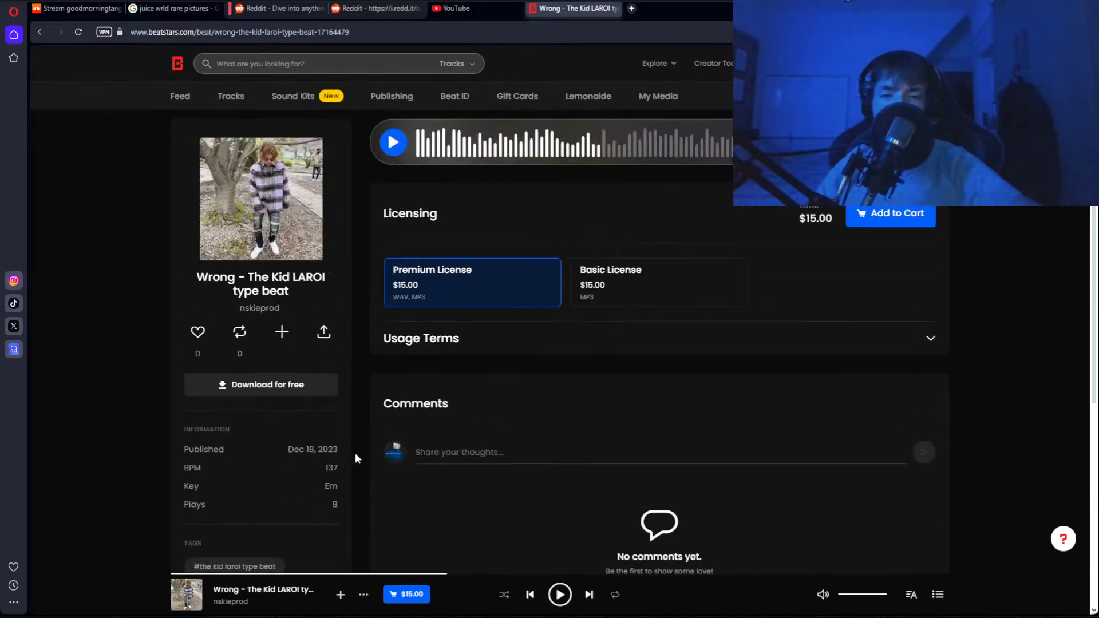
pyautogui.hotkey('alt', 'Left')
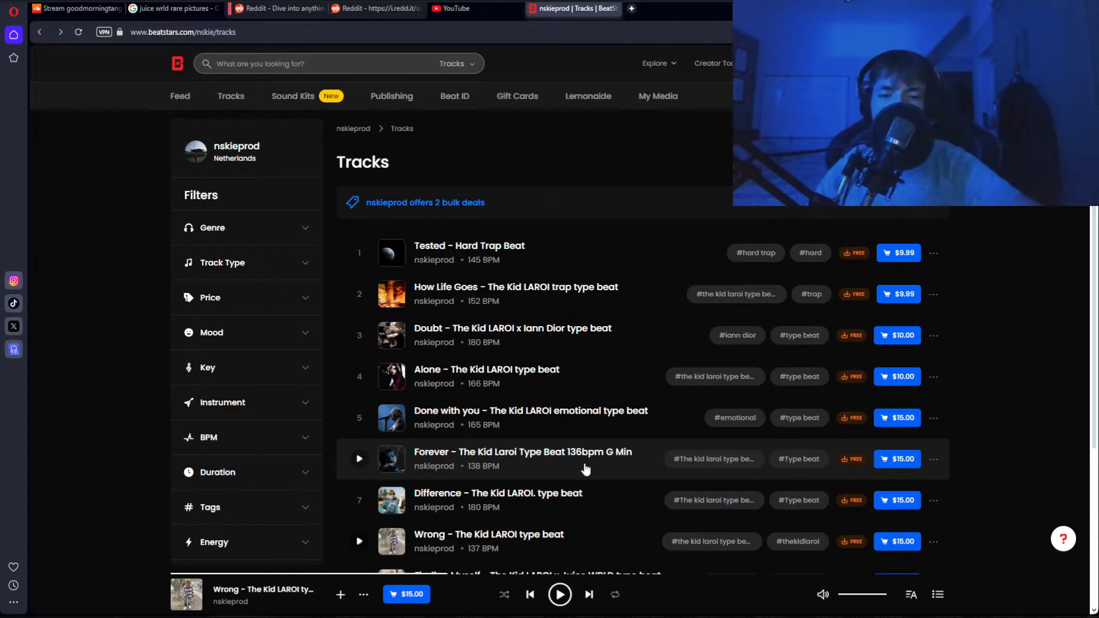
# Look through the producer's track list and play "Tested - Hard Trap Beat".
pyautogui.scroll(-4, 585, 469)
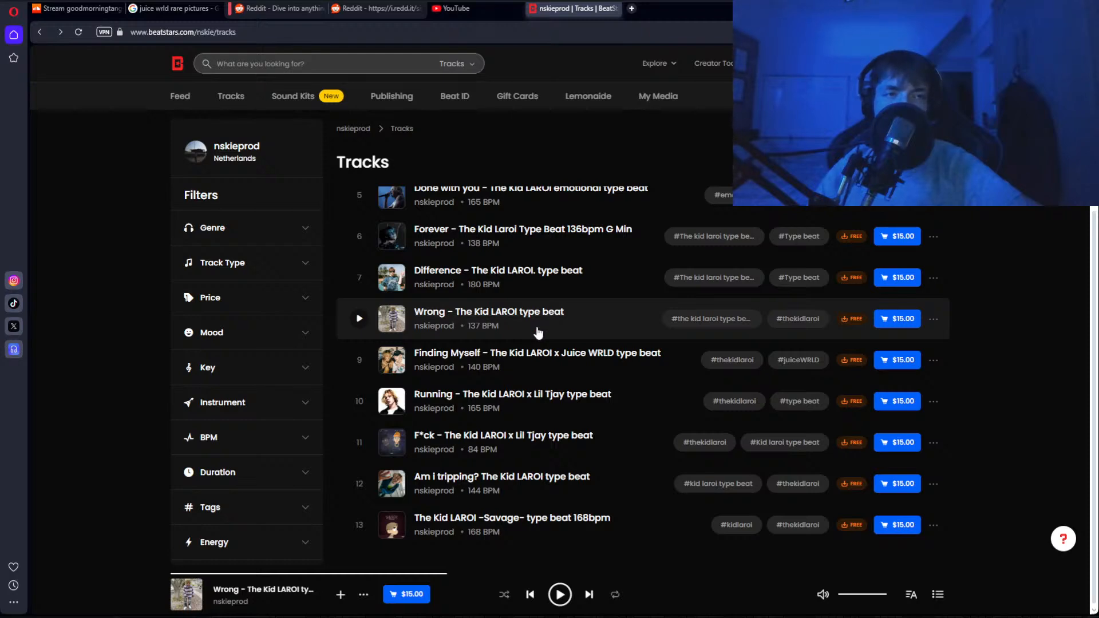
pyautogui.scroll(4, 541, 343)
pyautogui.scroll(-3, 567, 372)
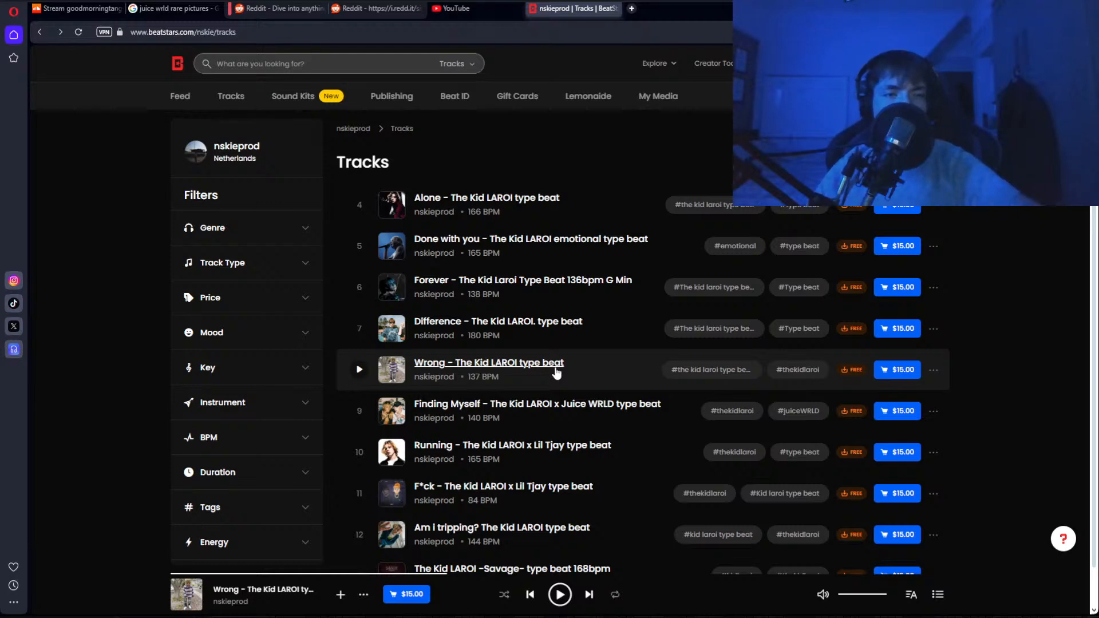
pyautogui.scroll(3, 556, 373)
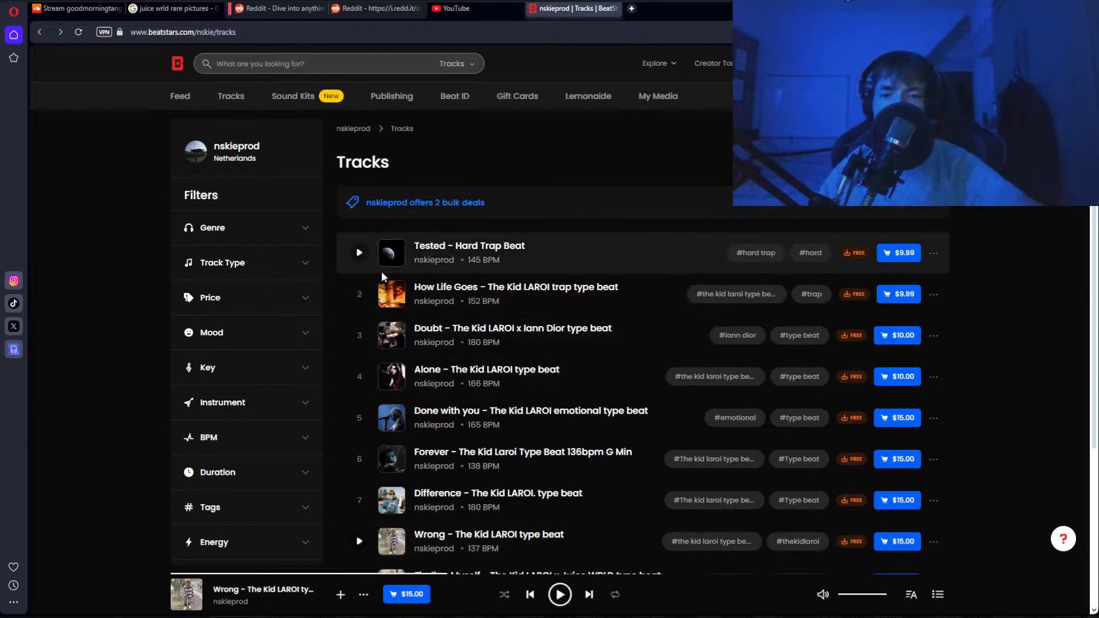
pyautogui.click(360, 256)
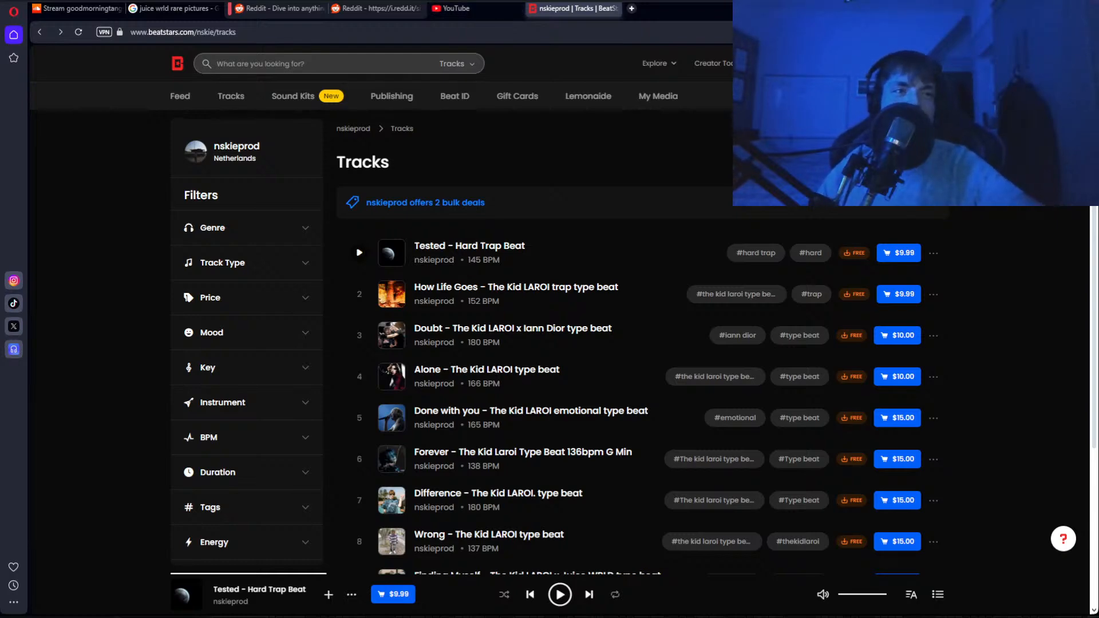
# Switch to the YouTube tab and search for "prod.majsterbyk".
pyautogui.hotkey('ctrl', 'shift', 'Tab')
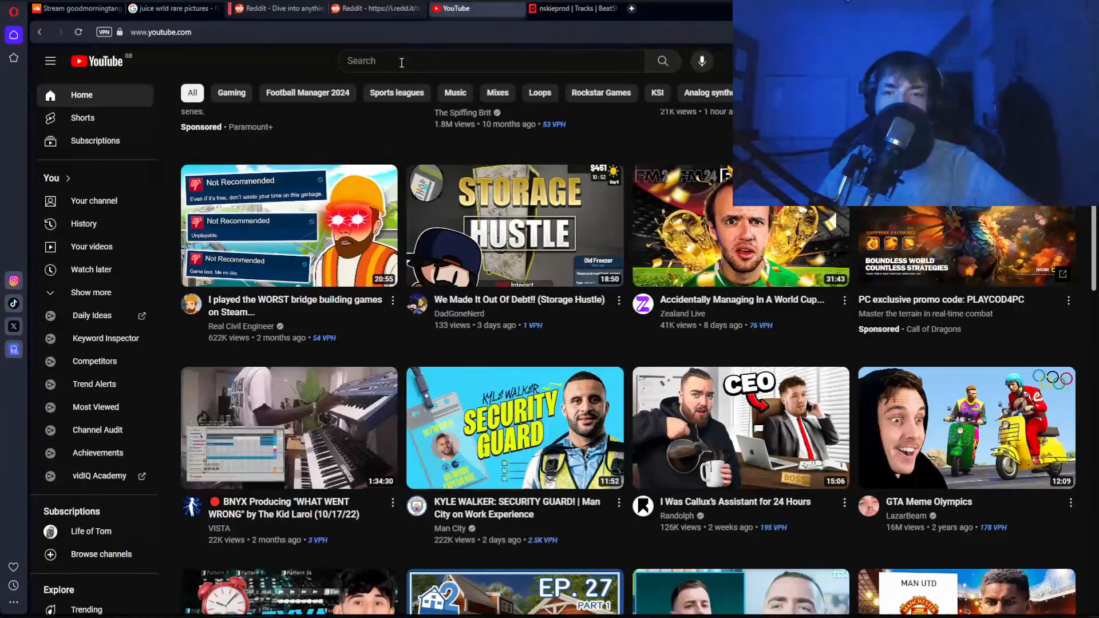
pyautogui.click(402, 62)
pyautogui.write('prodby')
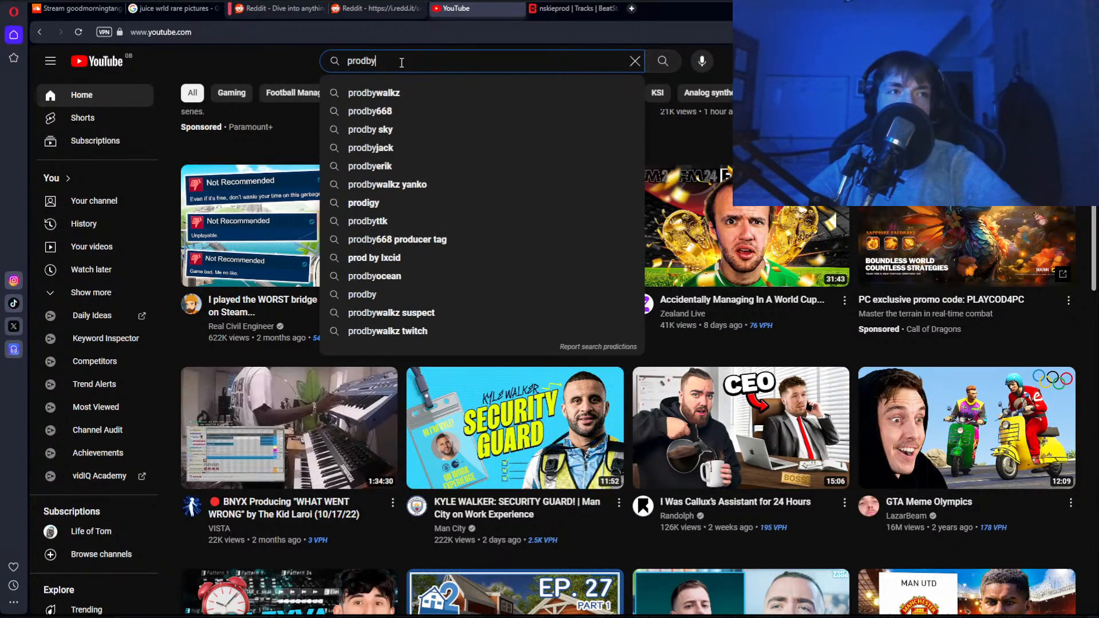
pyautogui.press('BackSpace')
pyautogui.press('BackSpace')
pyautogui.write('.mas')
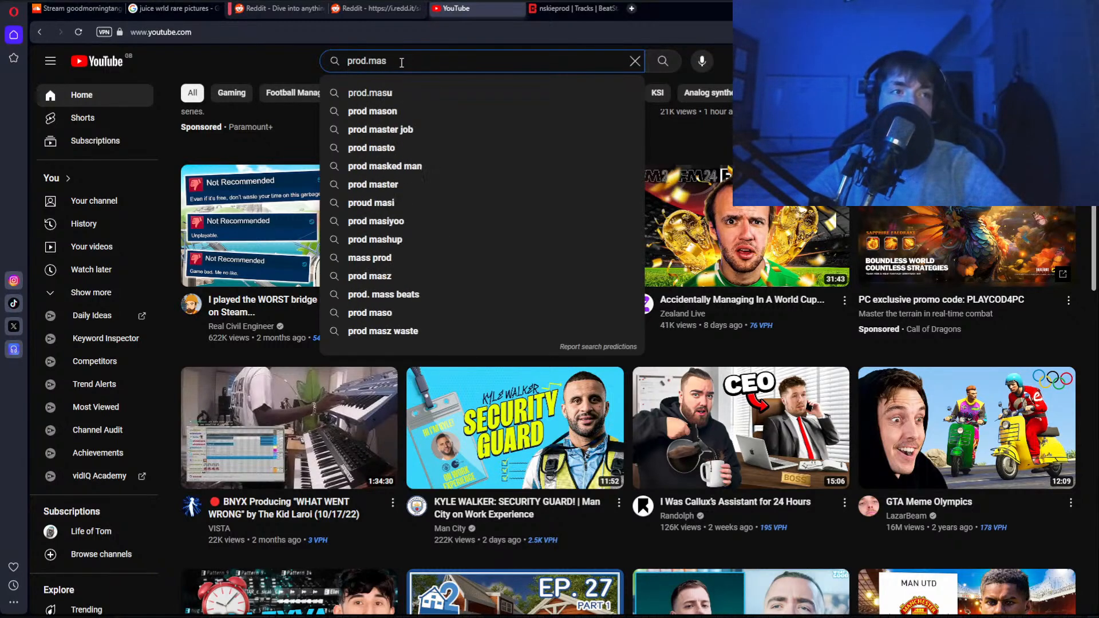
pyautogui.press('BackSpace')
pyautogui.press('BackSpace')
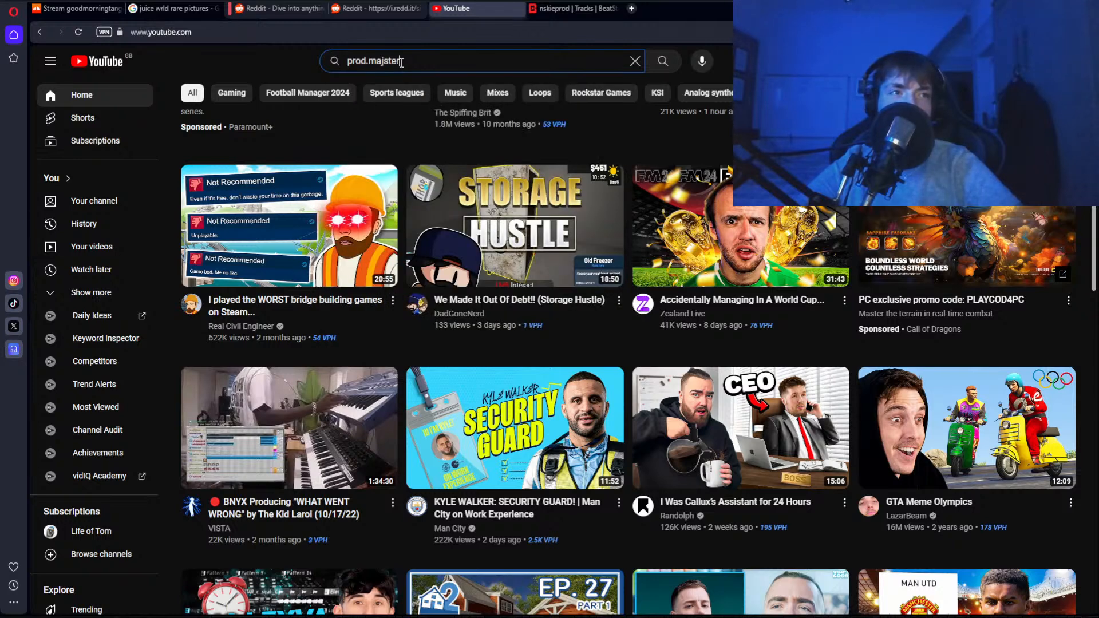
pyautogui.write('jsterbyk')
pyautogui.press('Return')
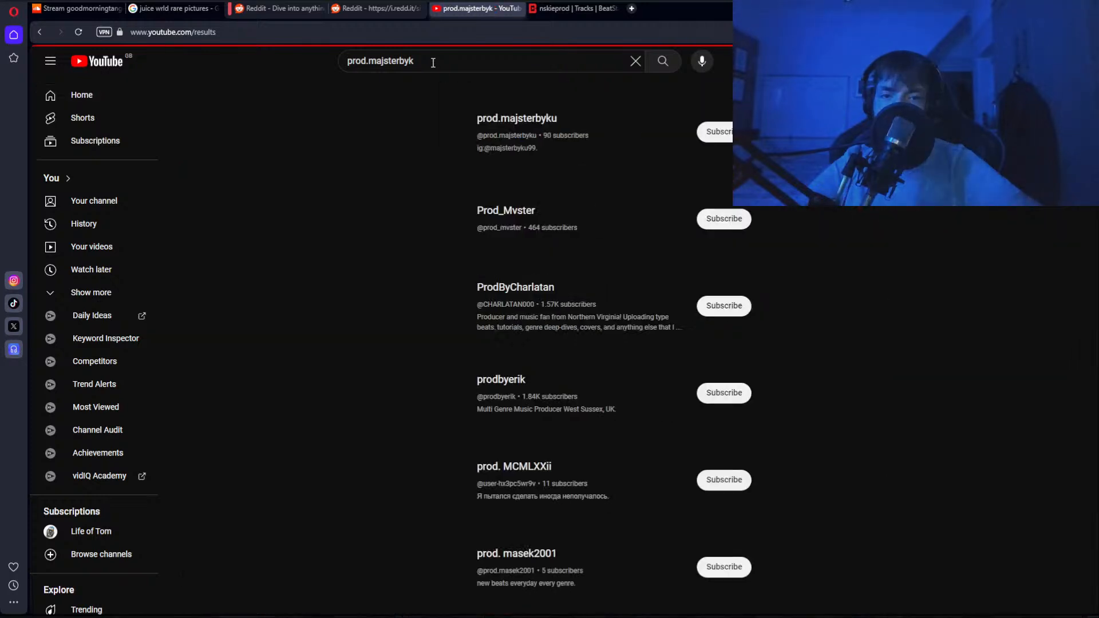
# Open the prod.majsterbyku channel, pause its featured video and look through the uploads.
pyautogui.click(497, 134)
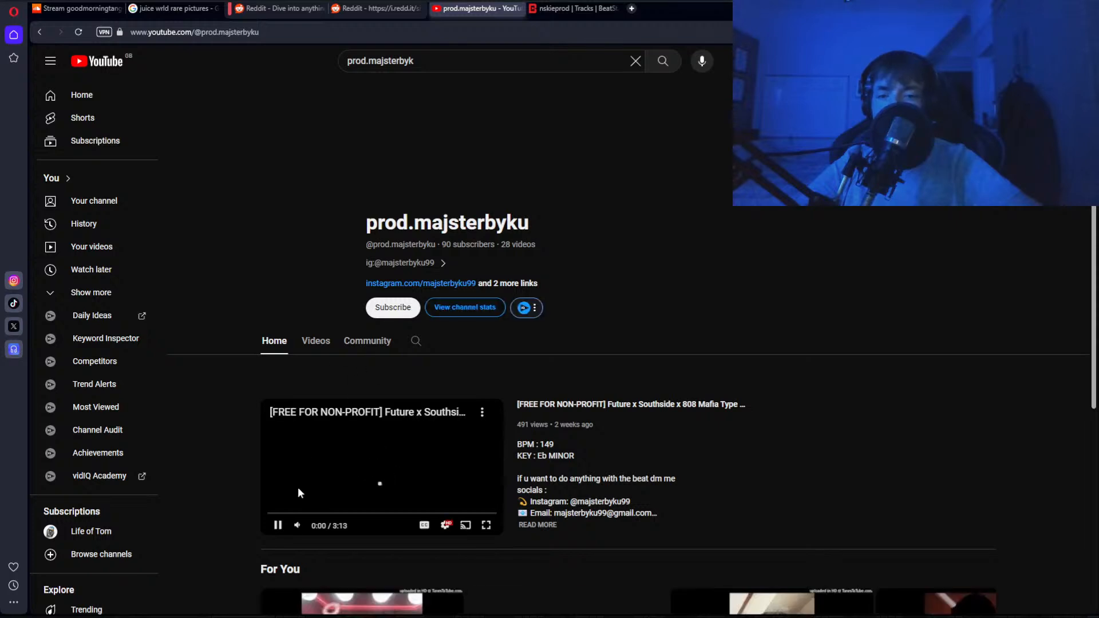
pyautogui.click(279, 526)
pyautogui.scroll(-5, 238, 430)
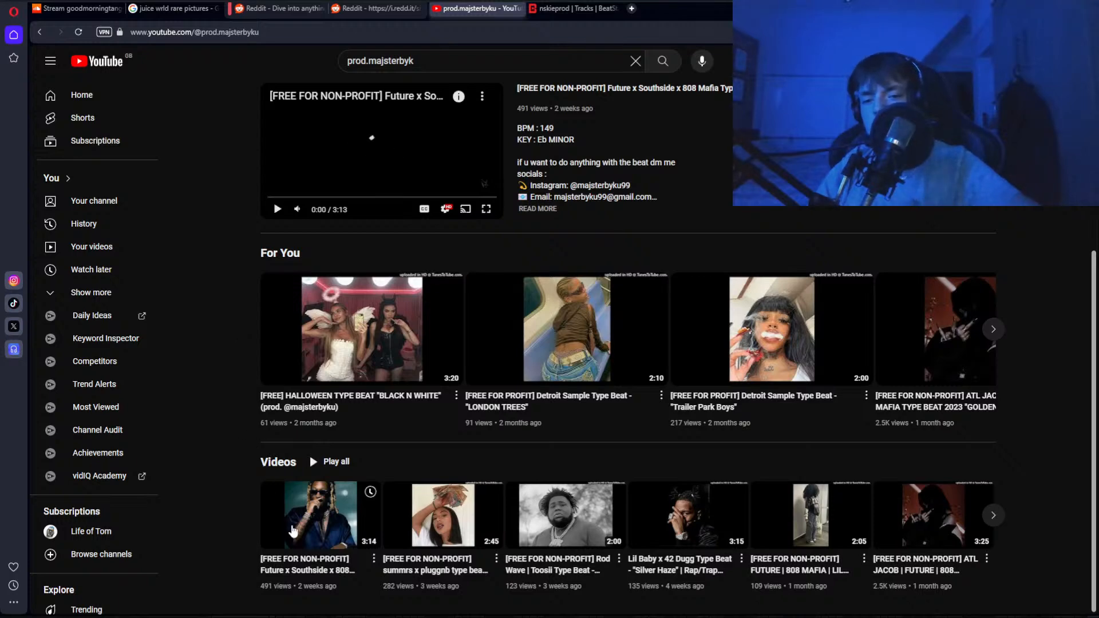
pyautogui.scroll(5, 260, 505)
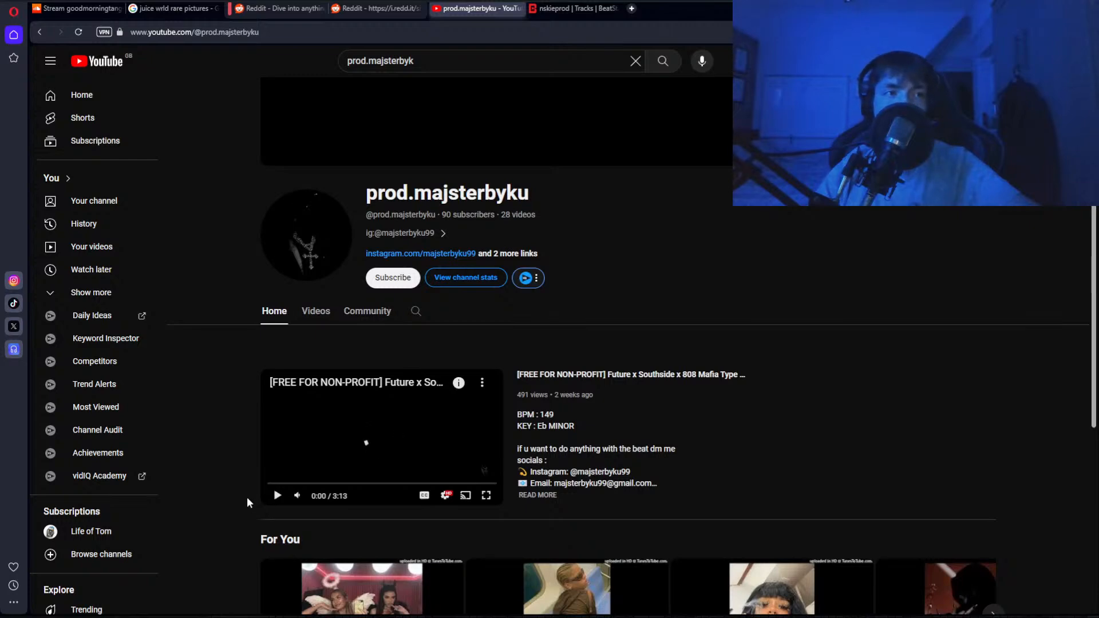
pyautogui.scroll(-1, 246, 496)
pyautogui.scroll(-3, 247, 498)
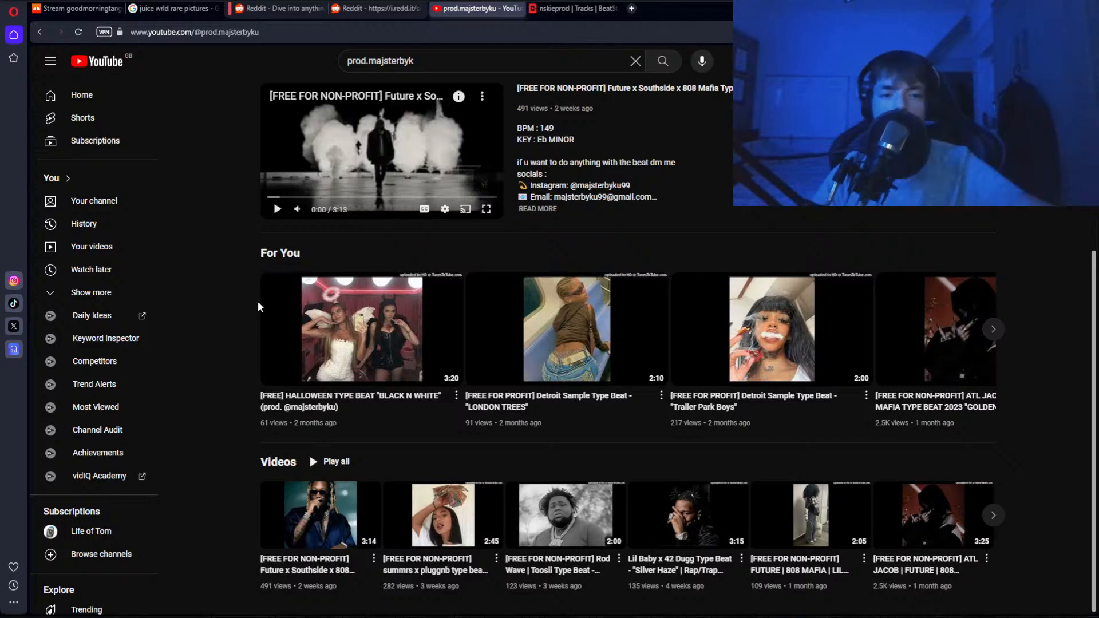
pyautogui.scroll(4, 257, 307)
pyautogui.scroll(2, 258, 306)
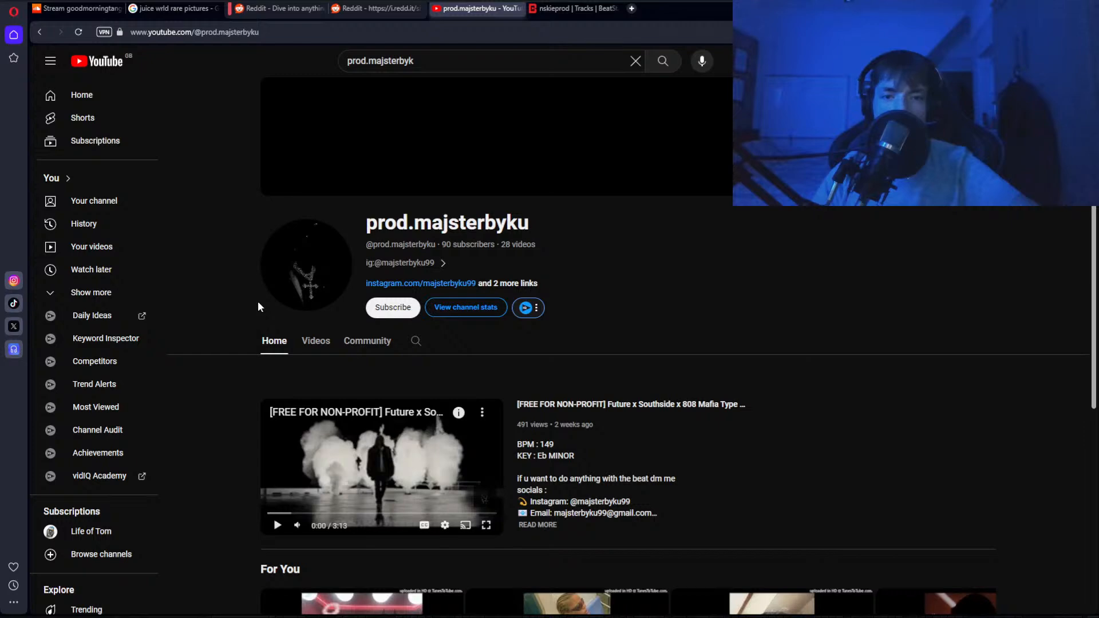
pyautogui.scroll(-5, 258, 302)
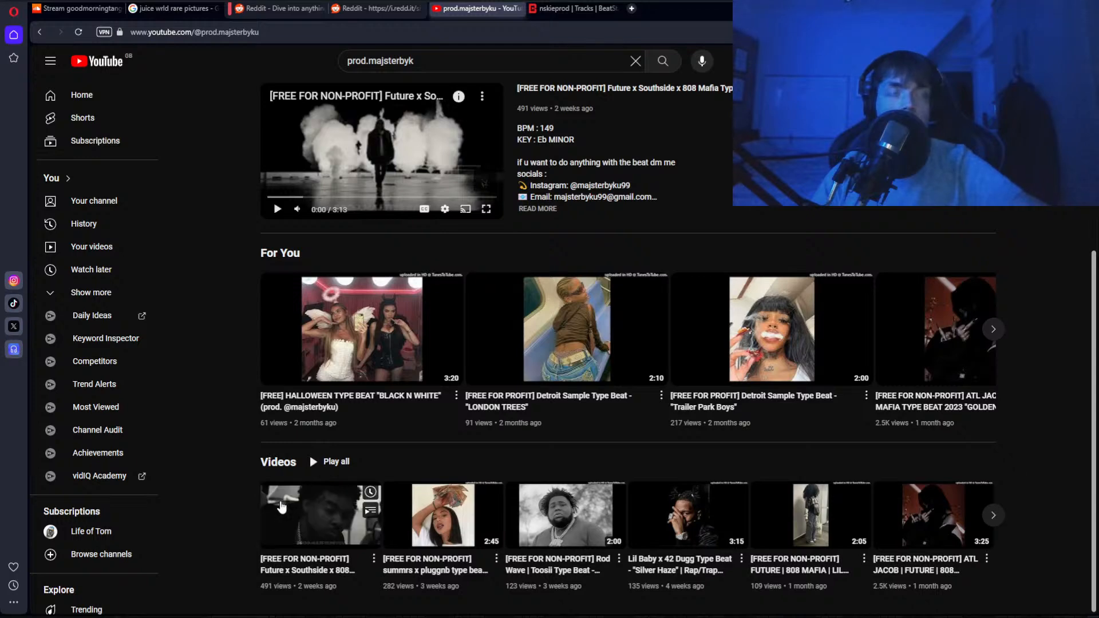
# Play the "Solid Steel" Future x Southside x 808 Mafia type beat and examine its description and comments.
pyautogui.click(281, 506)
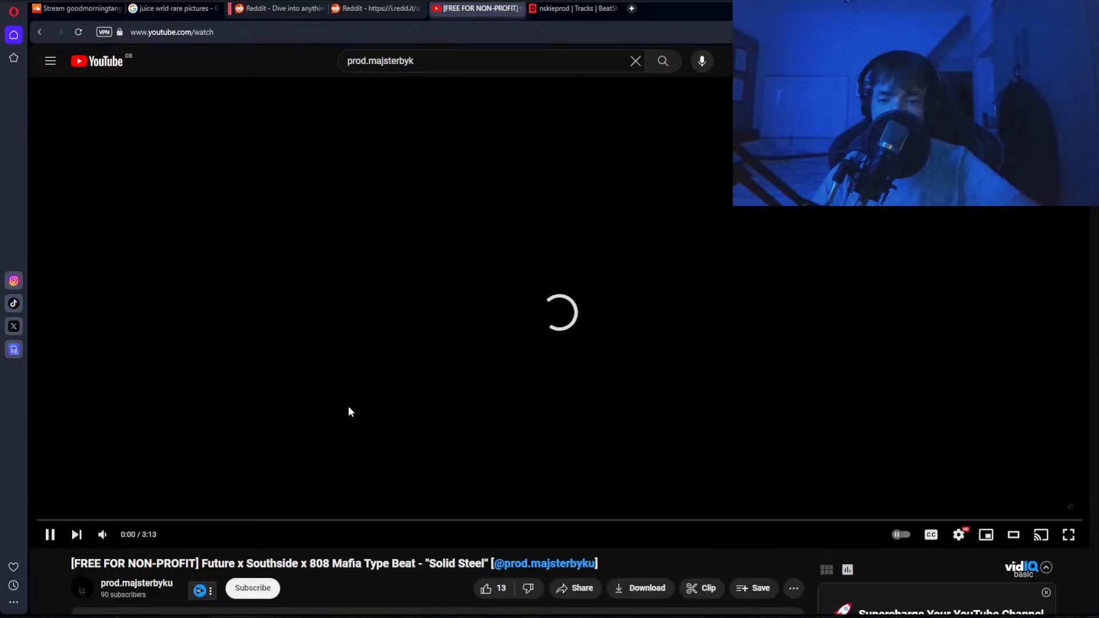
pyautogui.scroll(-4, 348, 406)
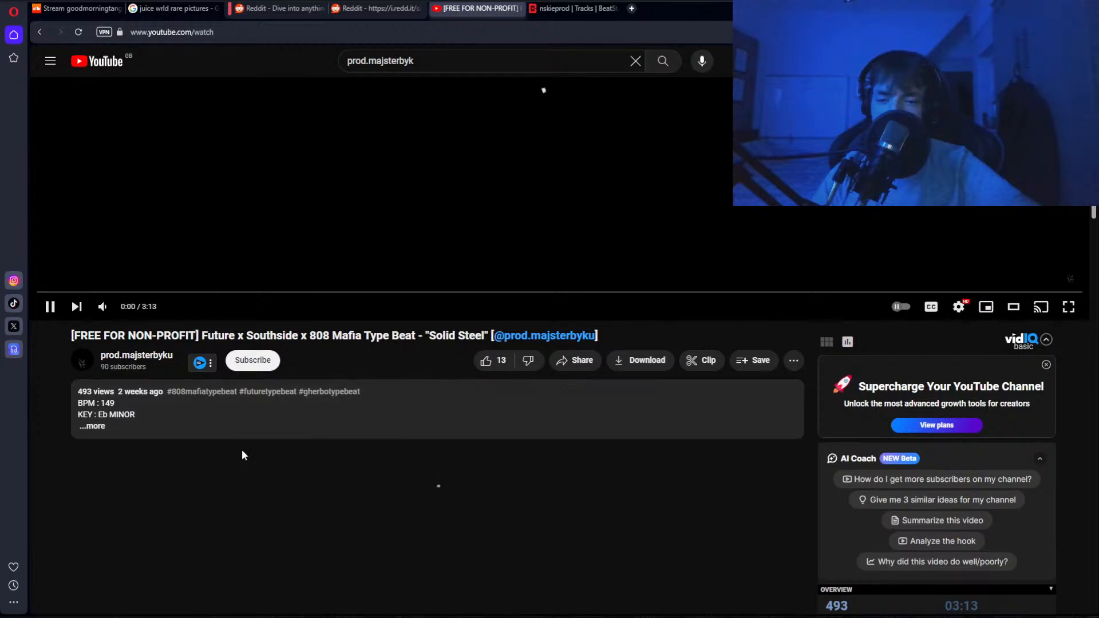
pyautogui.scroll(-3, 241, 450)
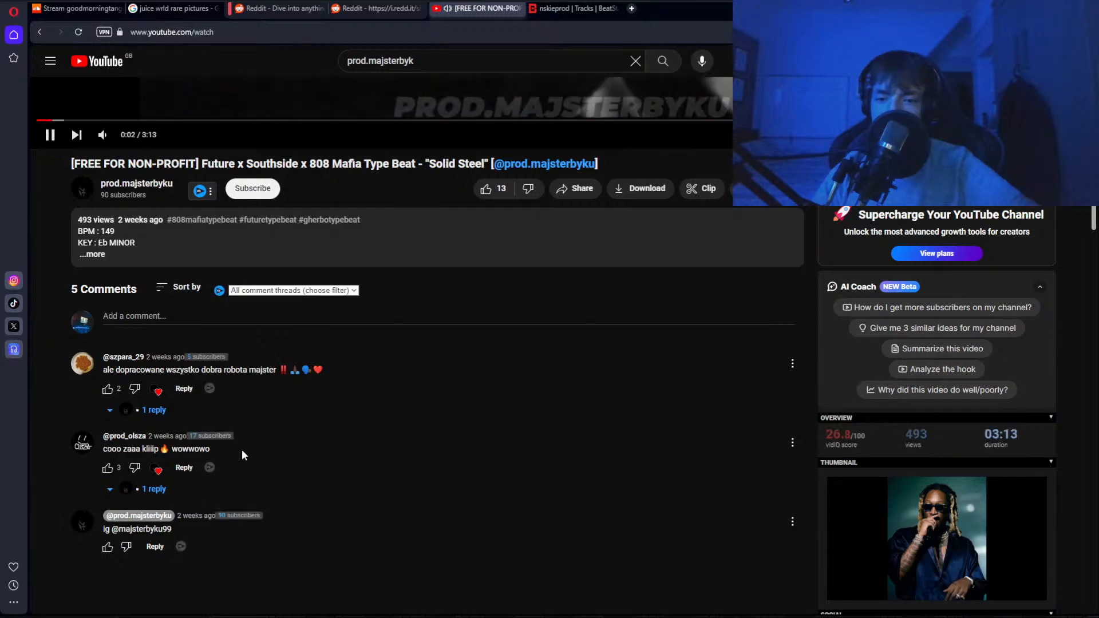
pyautogui.scroll(5, 242, 451)
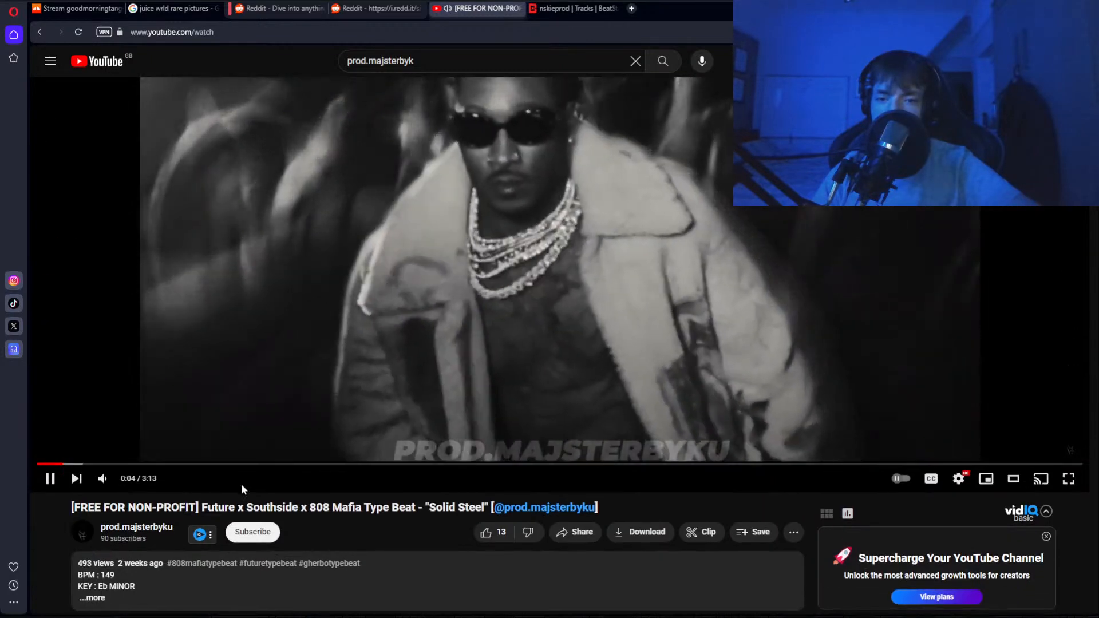
pyautogui.scroll(1, 314, 519)
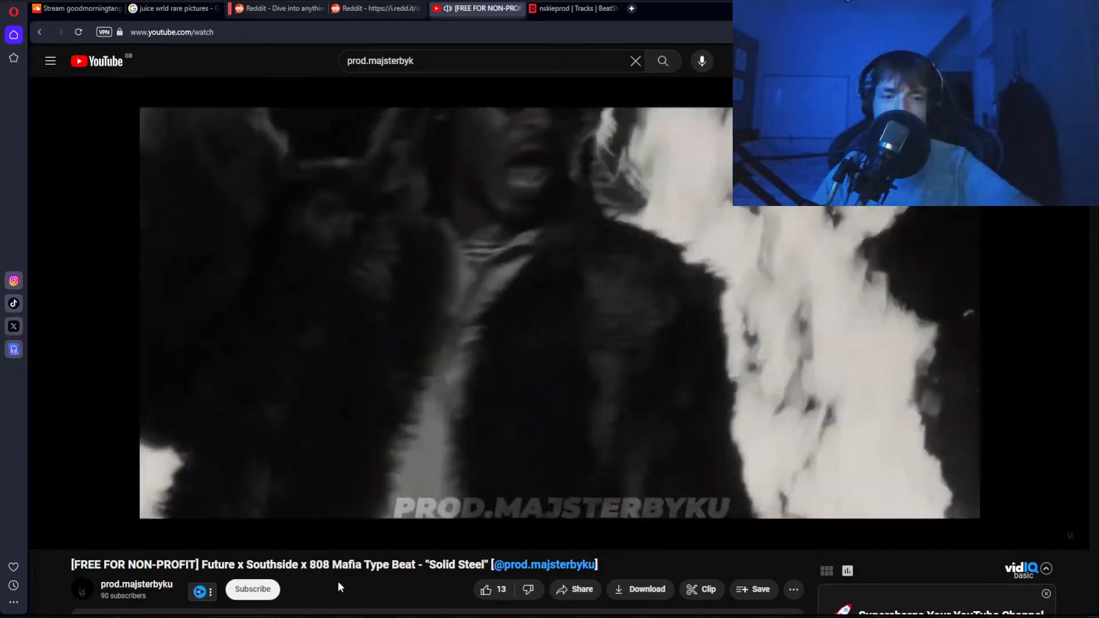
pyautogui.scroll(-2, 337, 582)
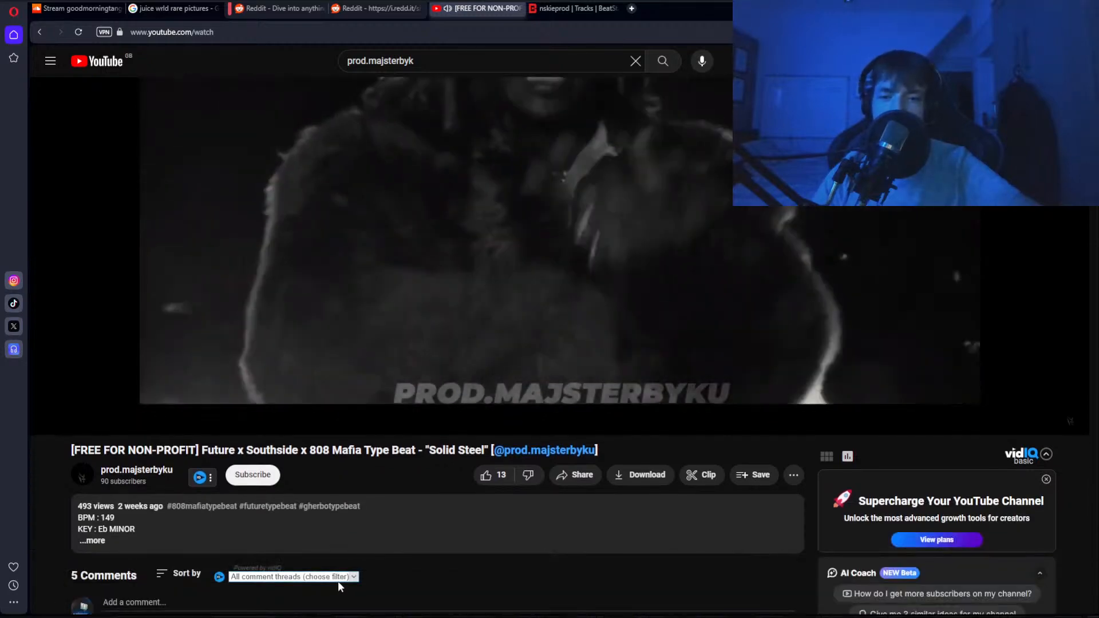
pyautogui.scroll(2, 337, 582)
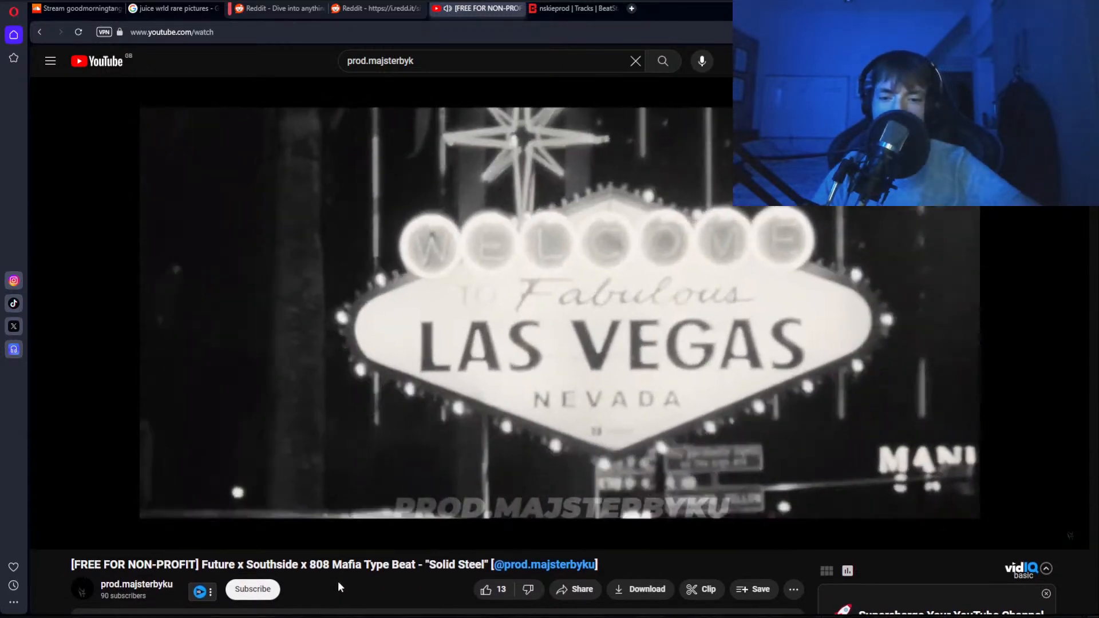
pyautogui.scroll(-3, 338, 581)
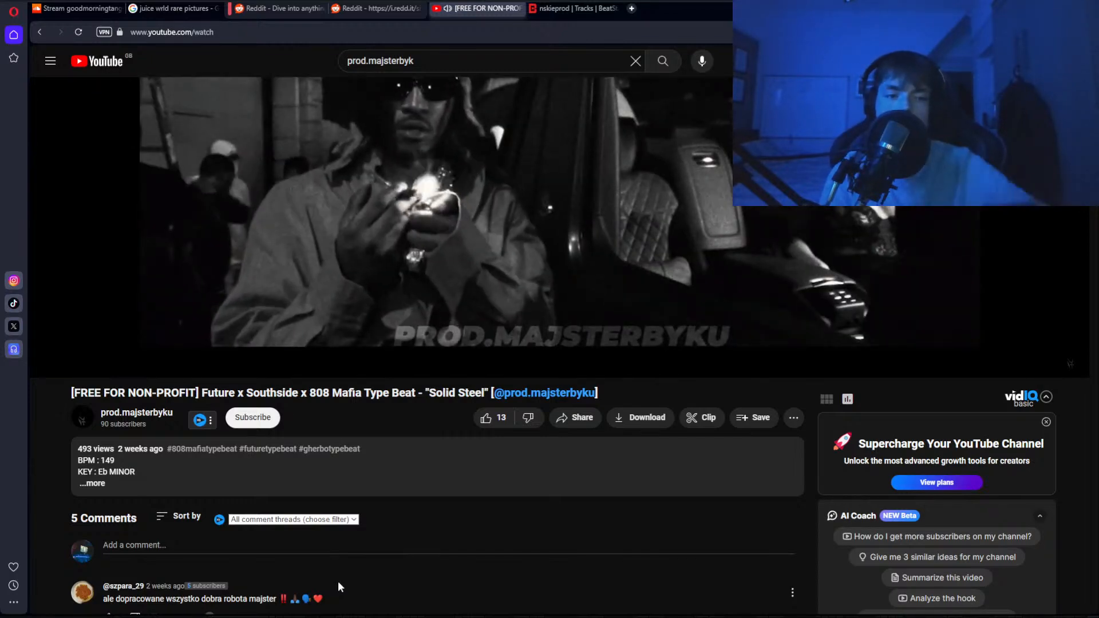
pyautogui.scroll(3, 488, 532)
# Raise the video player's volume and keep listening to "Solid Steel" while checking its comments.
pyautogui.moveTo(103, 537)
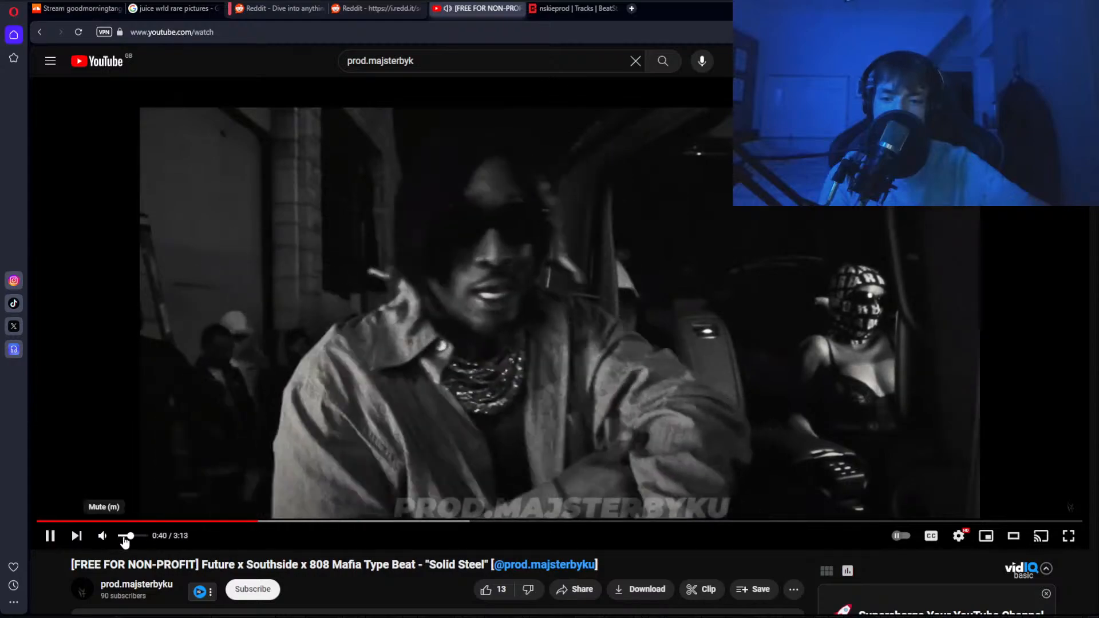
pyautogui.moveTo(125, 537); pyautogui.dragTo(137, 537)
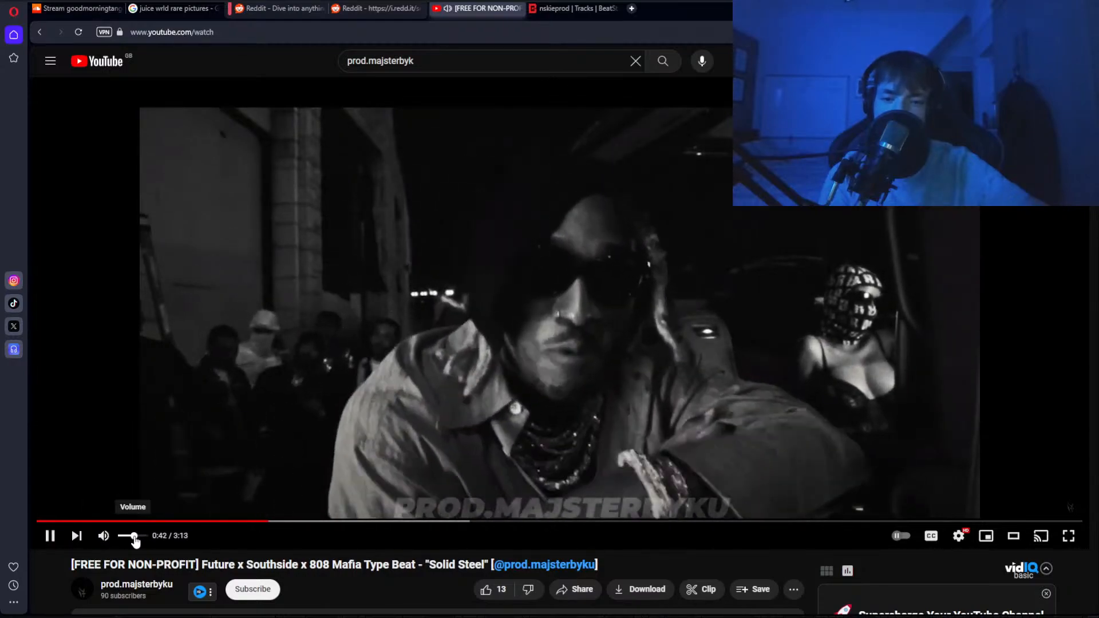
pyautogui.scroll(-6, 367, 429)
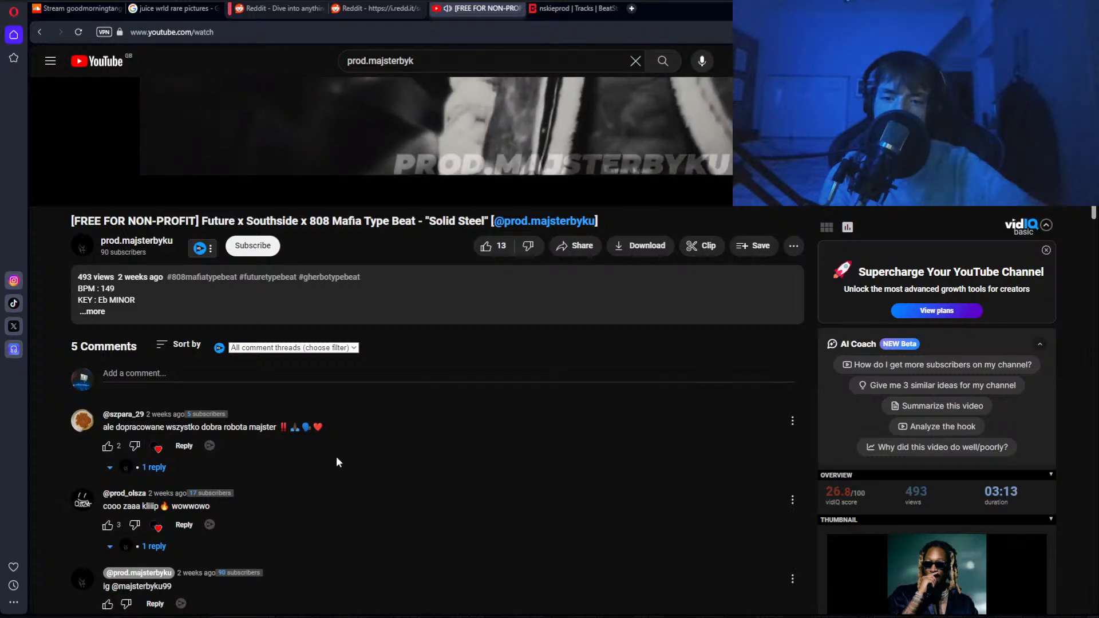
pyautogui.scroll(5, 336, 455)
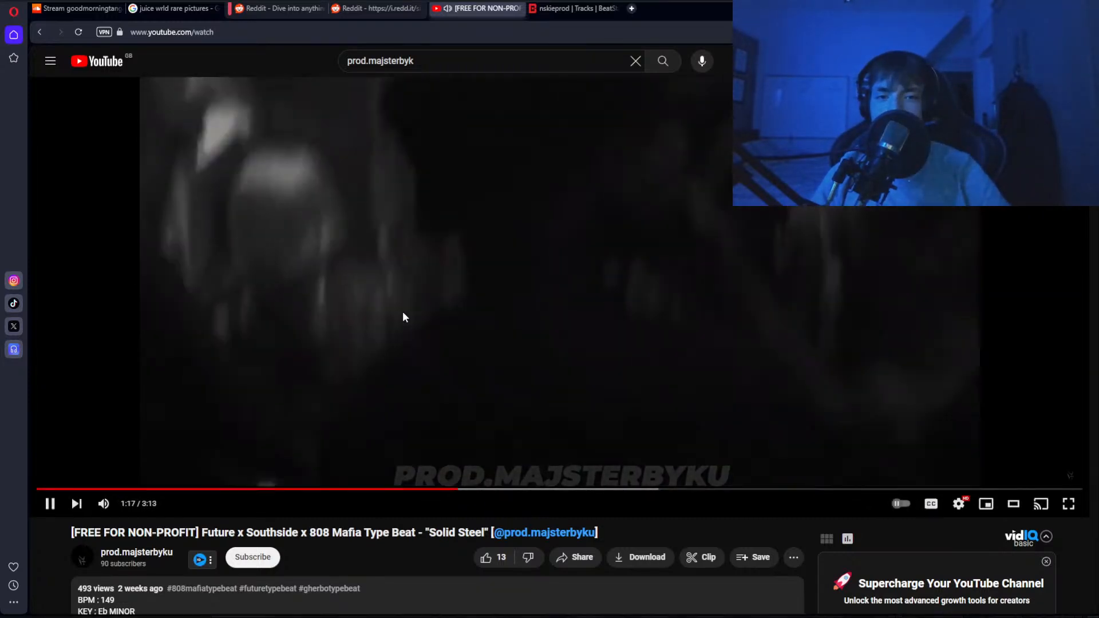
# Pause "Solid Steel", return to the prod.majsterbyku channel and look through its full list of uploaded videos.
pyautogui.click(403, 313)
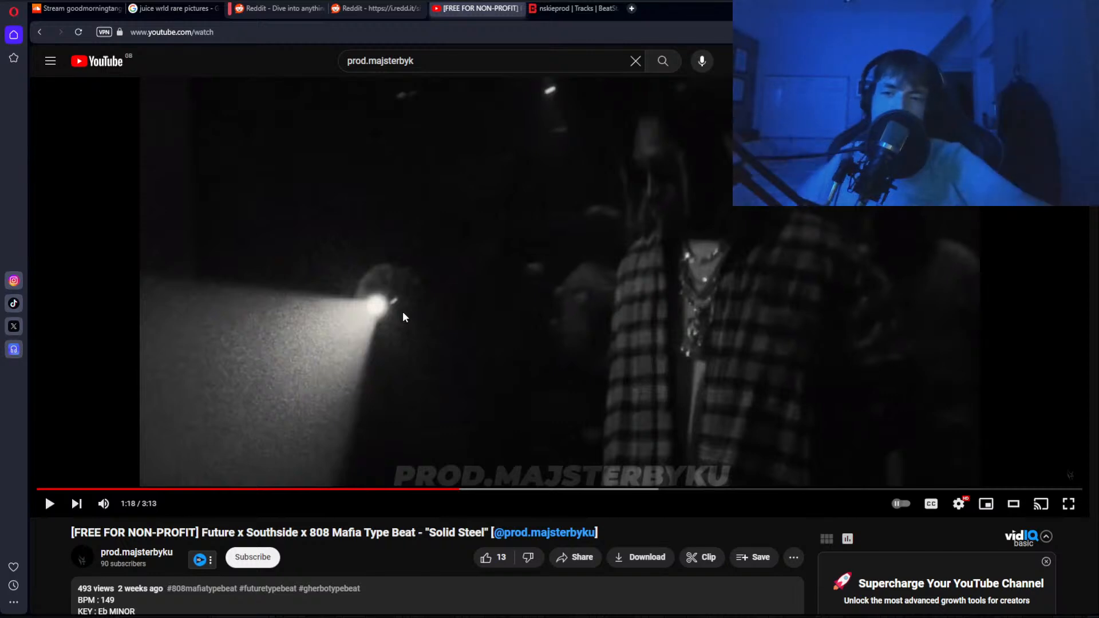
pyautogui.hotkey('alt', 'Left')
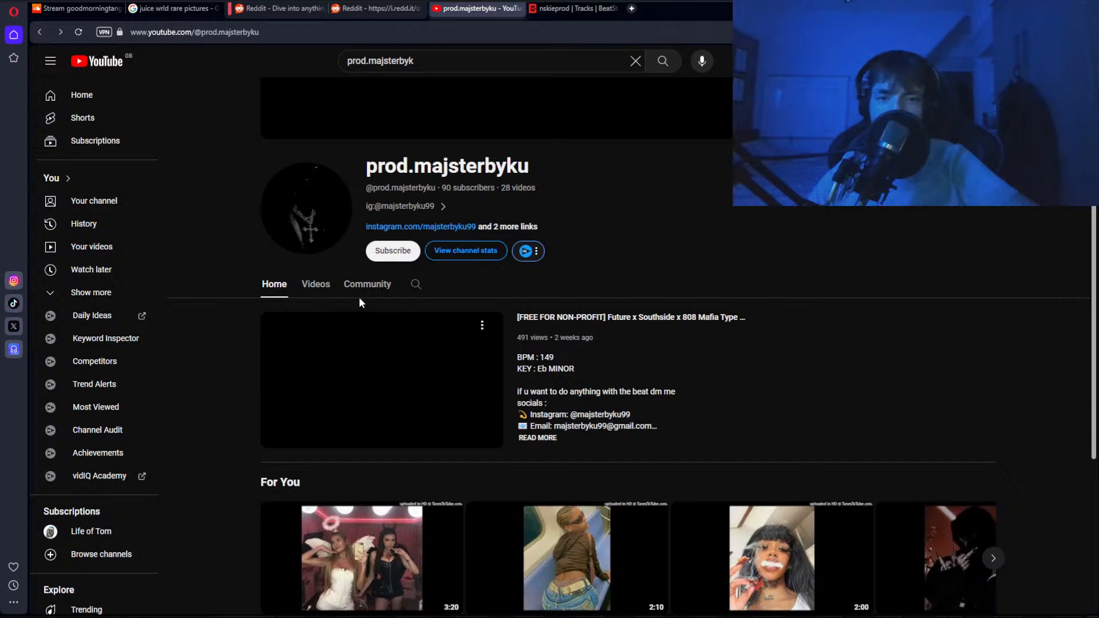
pyautogui.scroll(-3, 420, 319)
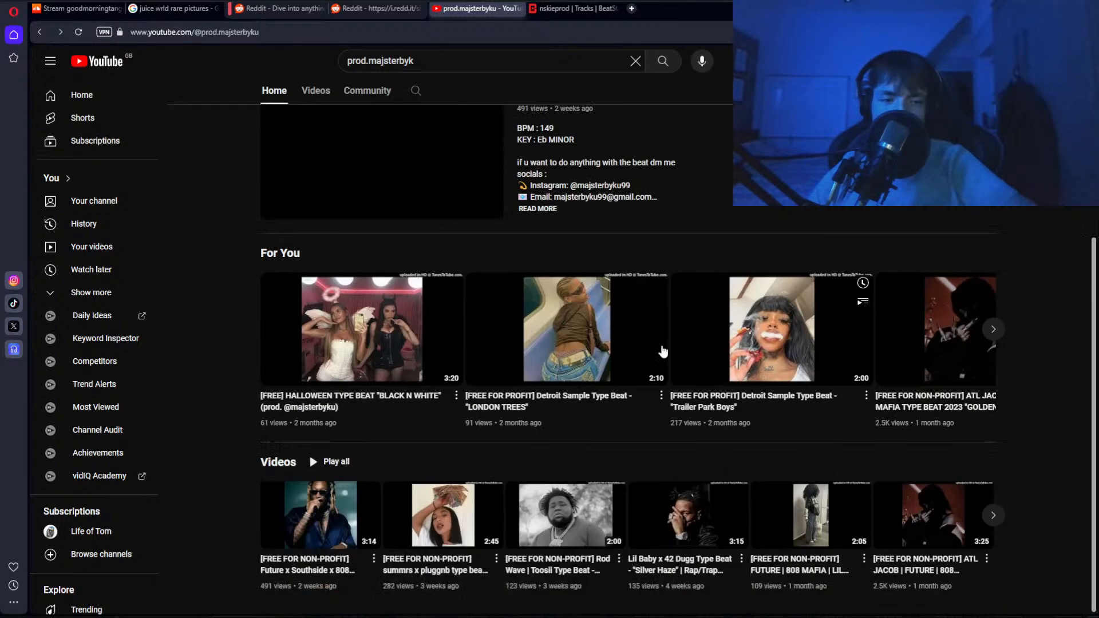
pyautogui.scroll(4, 377, 320)
pyautogui.click(316, 341)
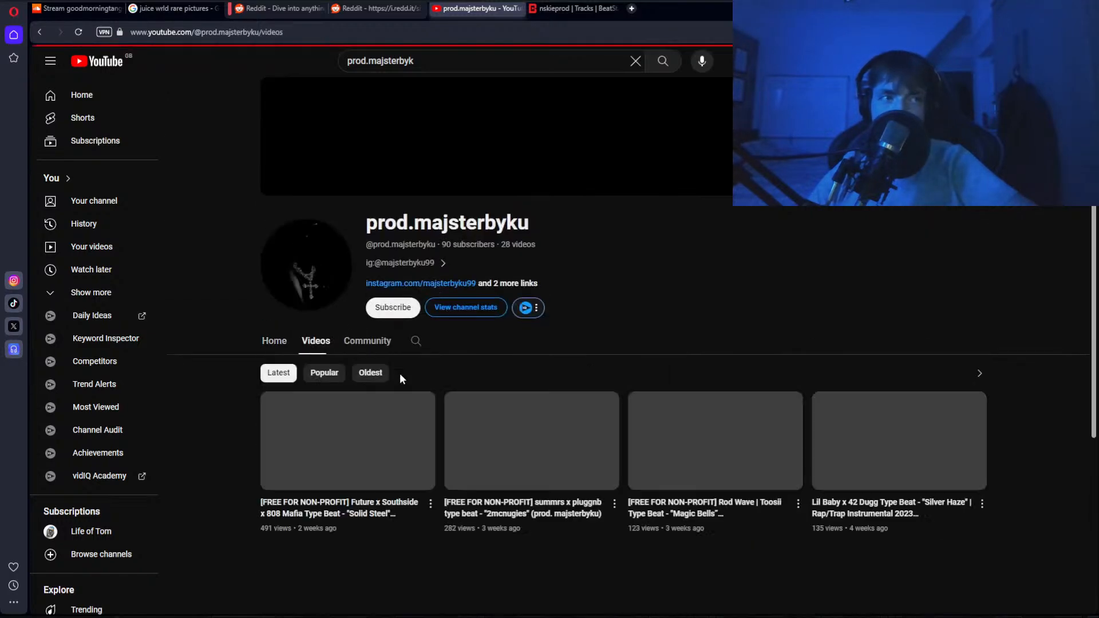
pyautogui.scroll(-10, 622, 369)
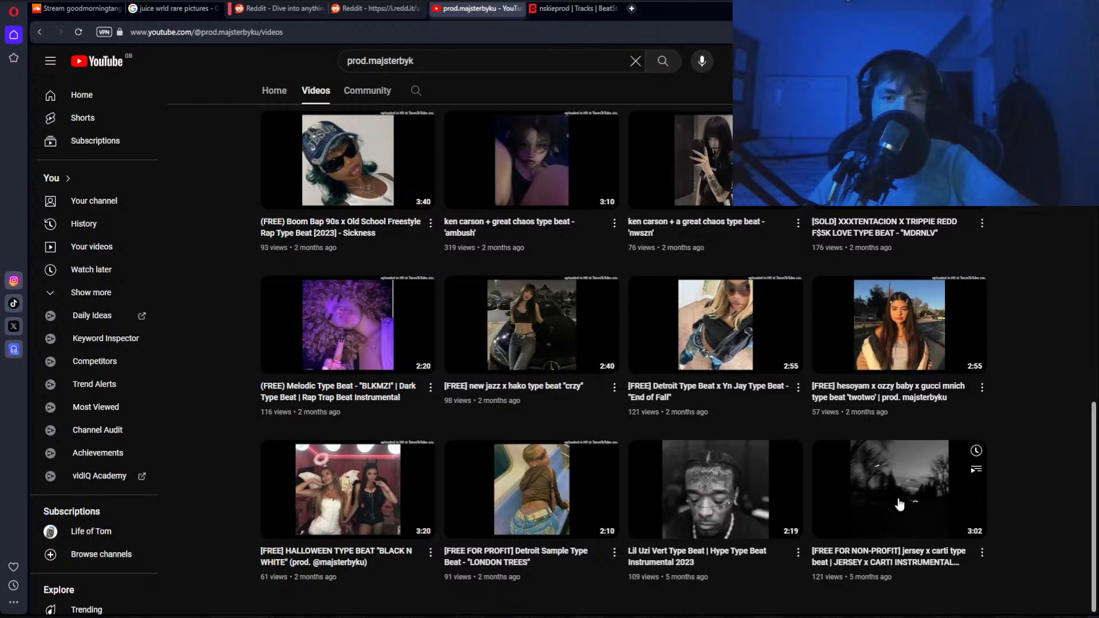
pyautogui.scroll(10, 899, 503)
pyautogui.scroll(5, 899, 503)
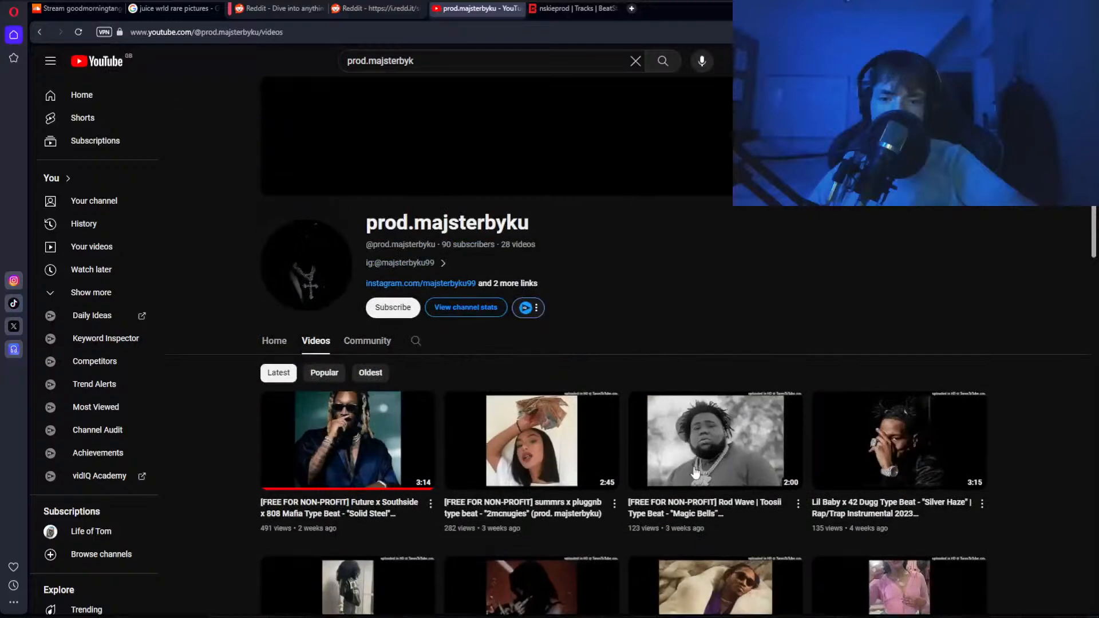
pyautogui.scroll(-4, 578, 423)
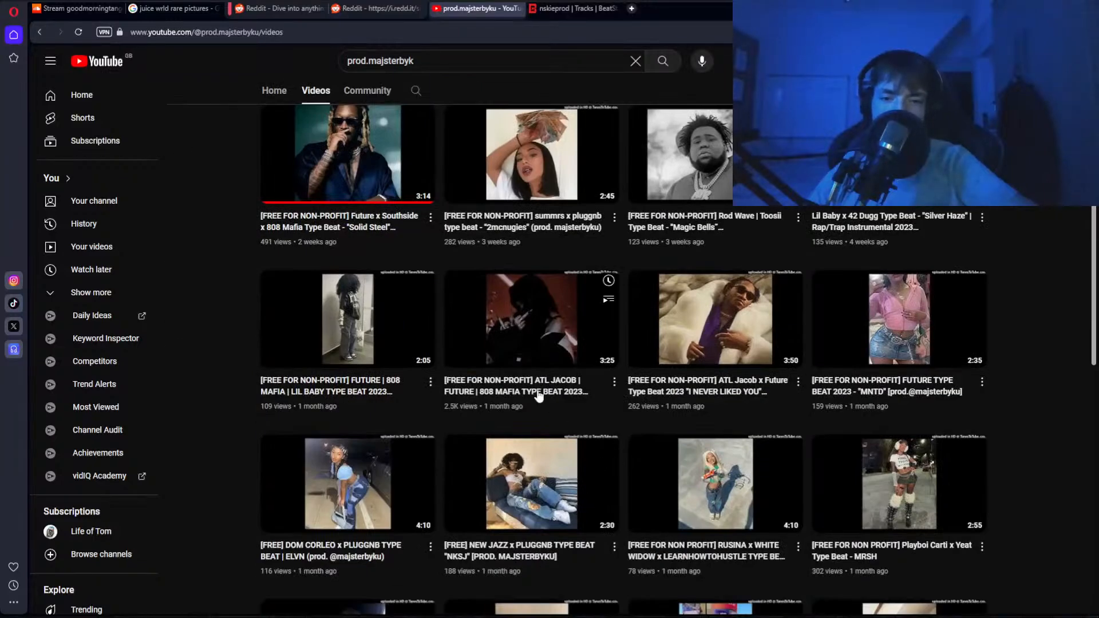
# Play the "GOLDEN AP" ATL Jacob x Future type beat, read its comments, and pause it after listening.
pyautogui.click(538, 394)
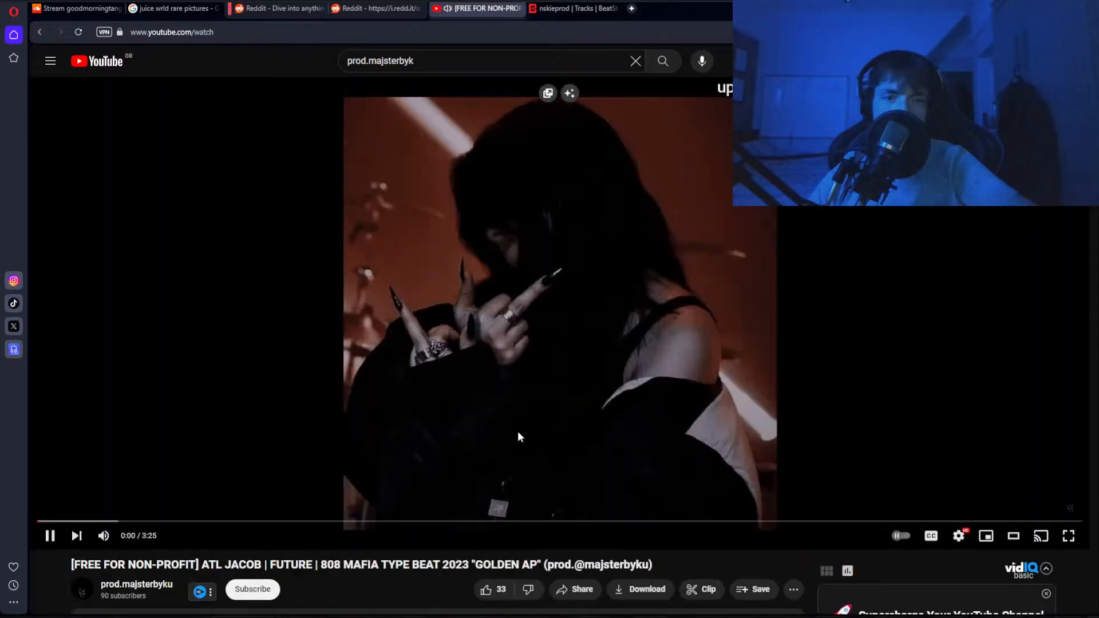
pyautogui.scroll(-5, 427, 420)
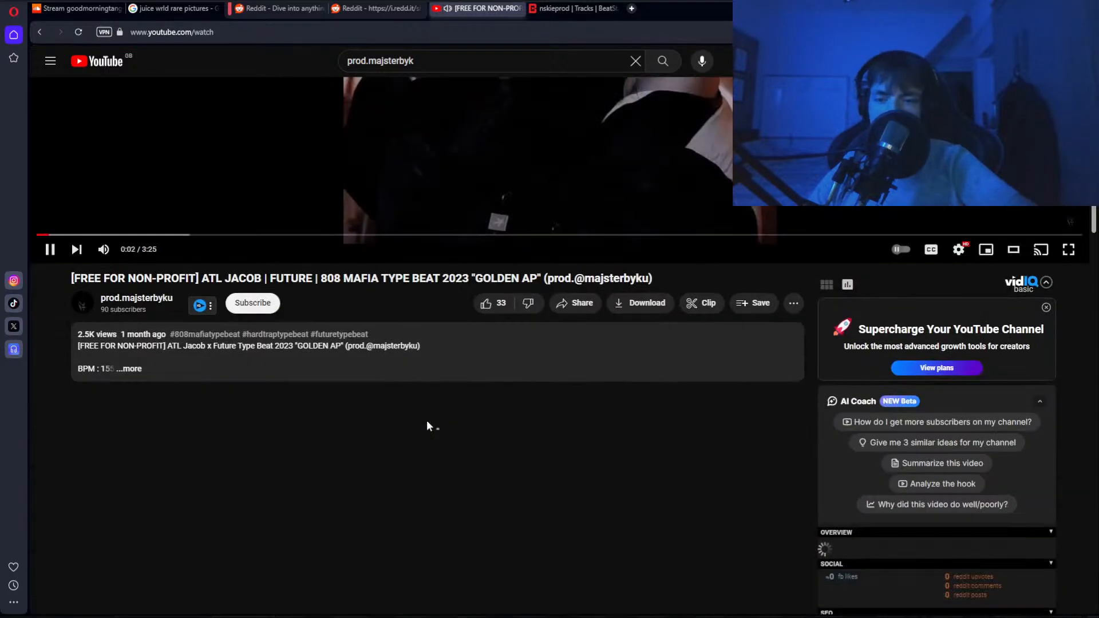
pyautogui.scroll(-3, 427, 420)
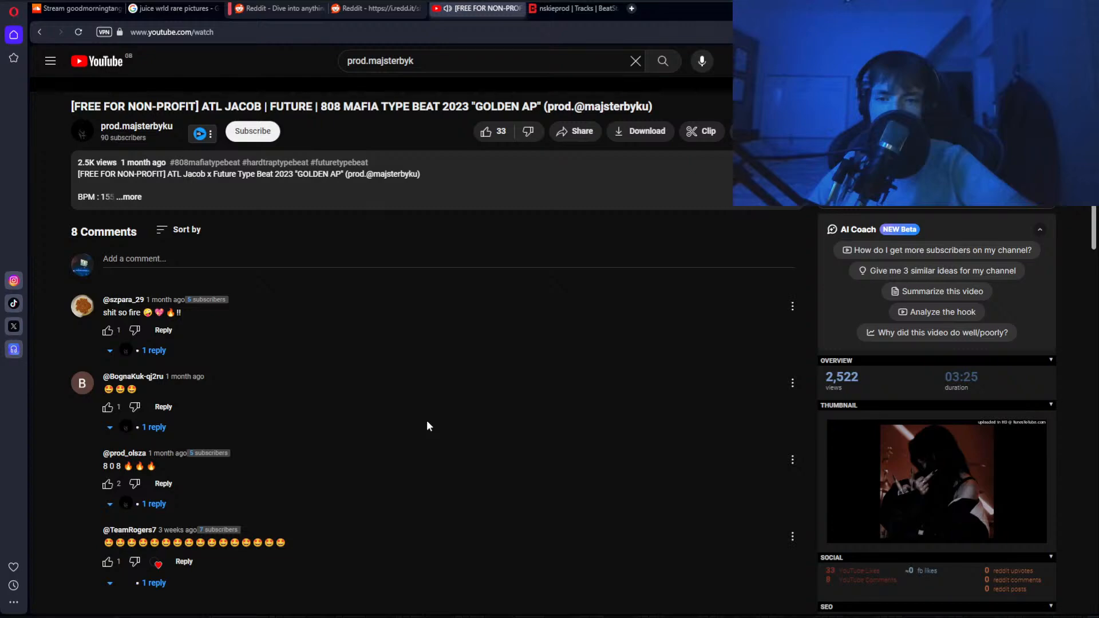
pyautogui.scroll(-3, 427, 421)
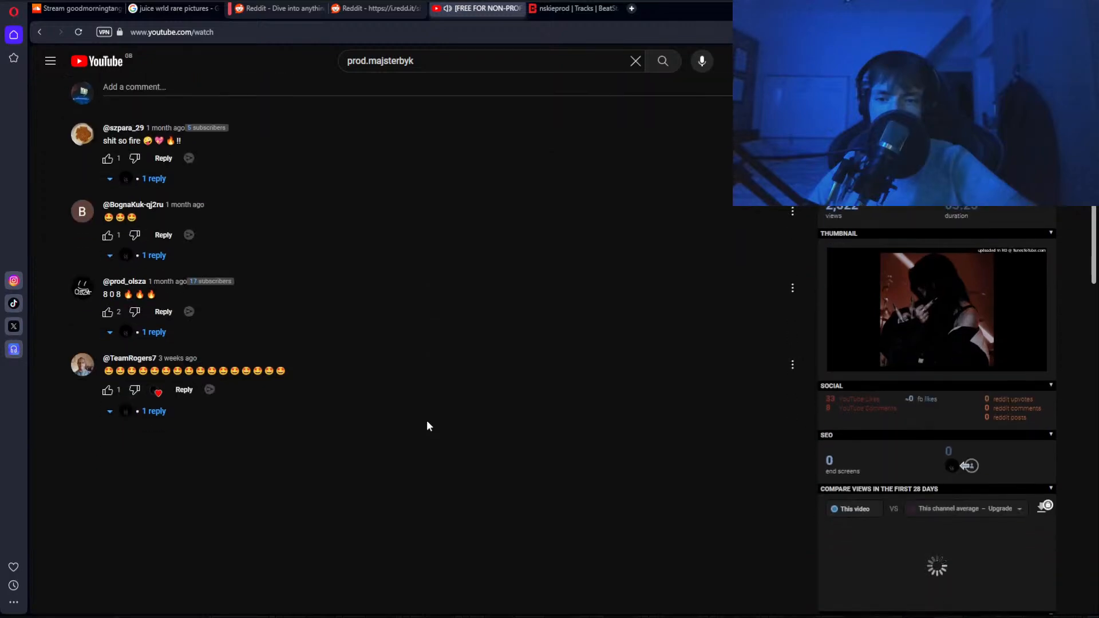
pyautogui.scroll(10, 427, 421)
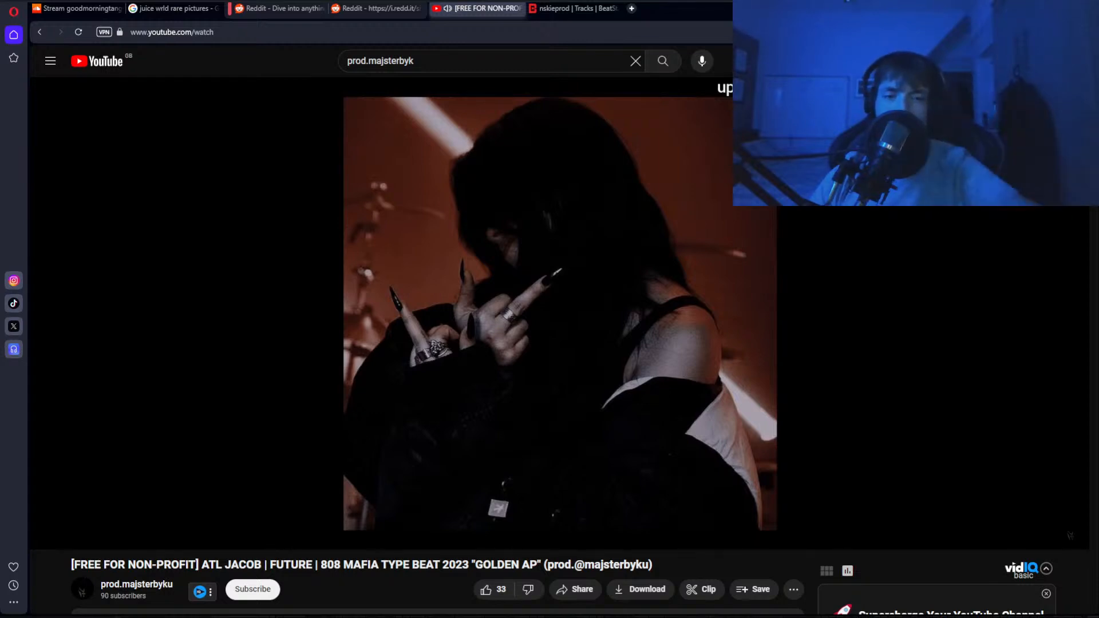
pyautogui.click(488, 352)
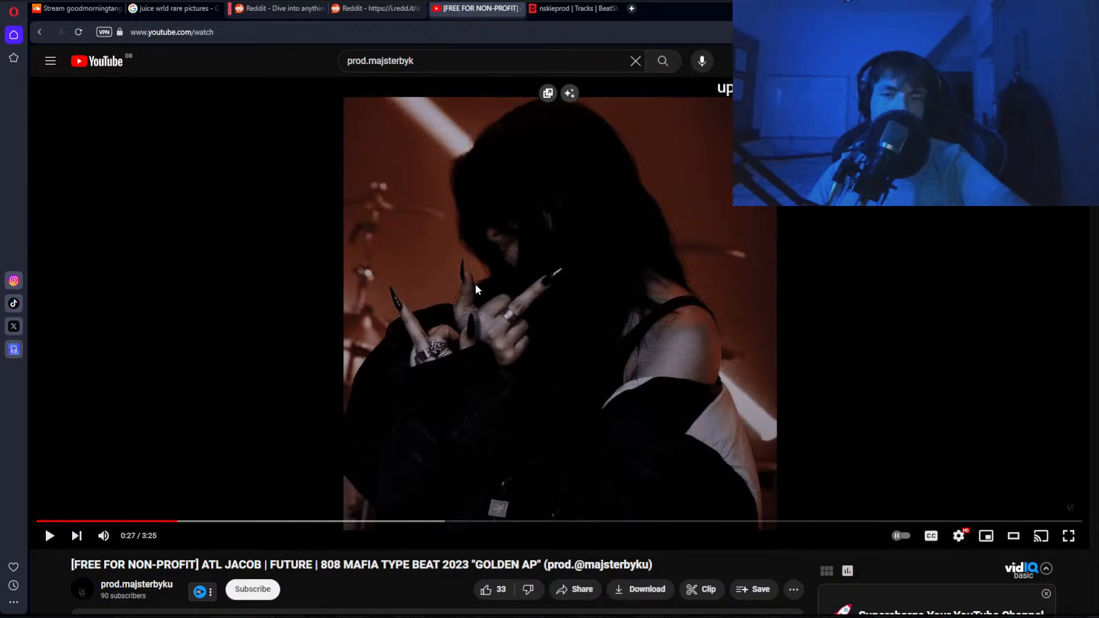
# Close the two Reddit tabs and review nskieprod's track list on BeatStars.
pyautogui.click(426, 8)
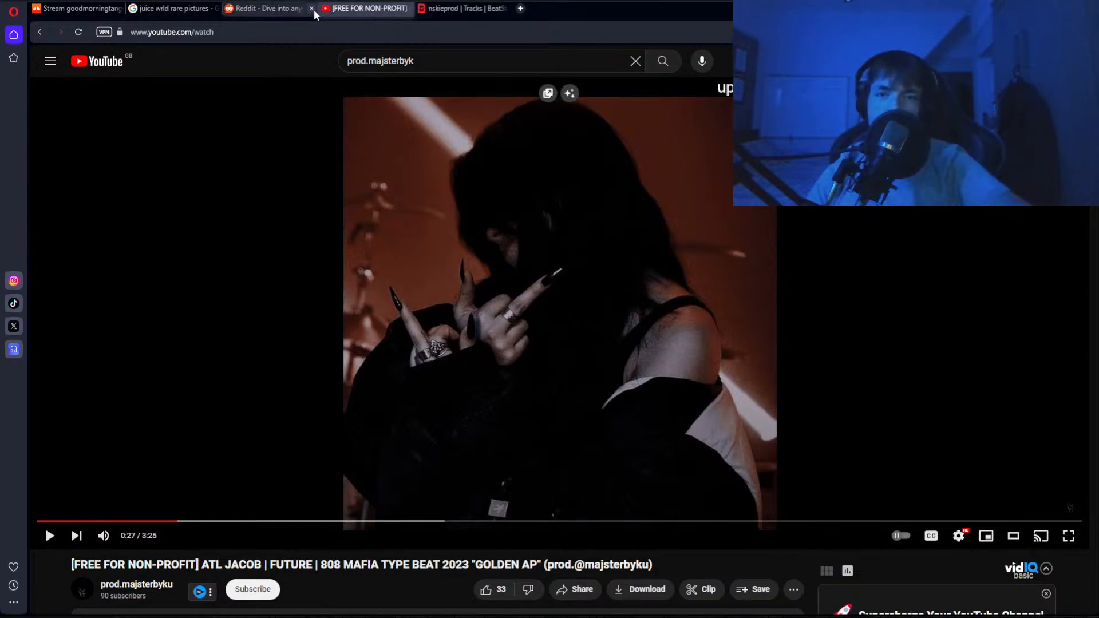
pyautogui.click(312, 9)
pyautogui.click(366, 8)
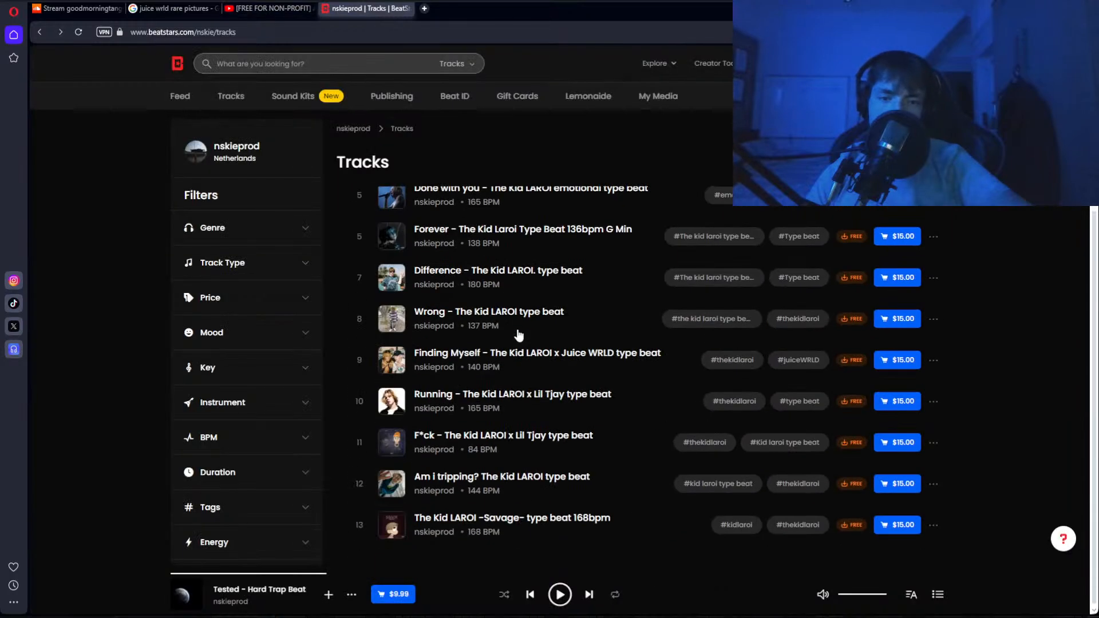
pyautogui.scroll(4, 519, 335)
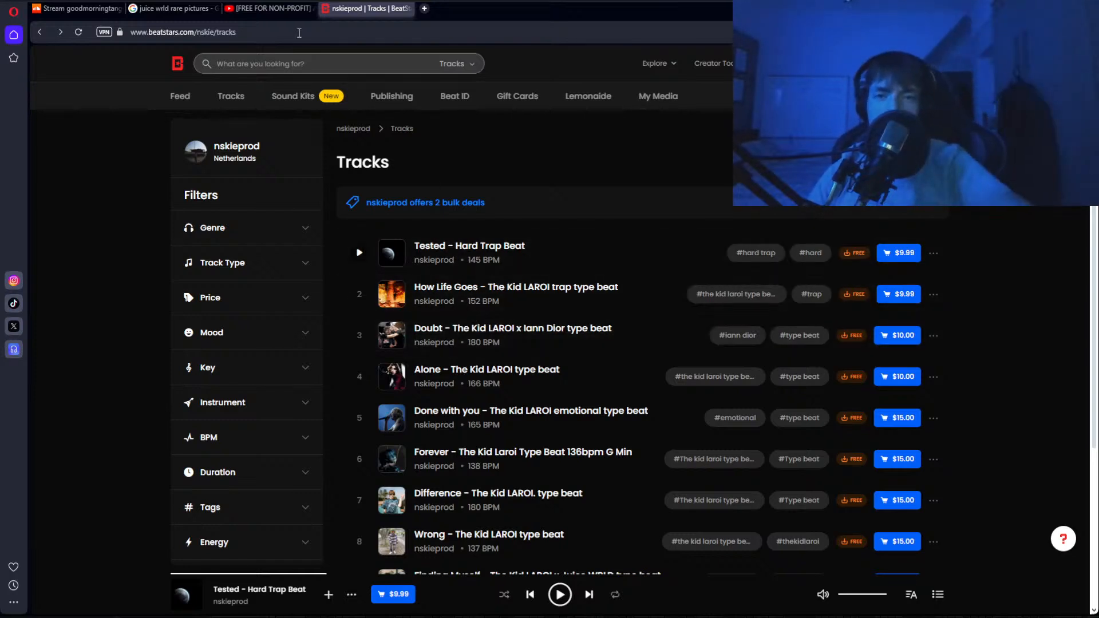
# Return to the "GOLDEN AP" video on YouTube and expand its description to check the beat's BPM and key.
pyautogui.click(274, 8)
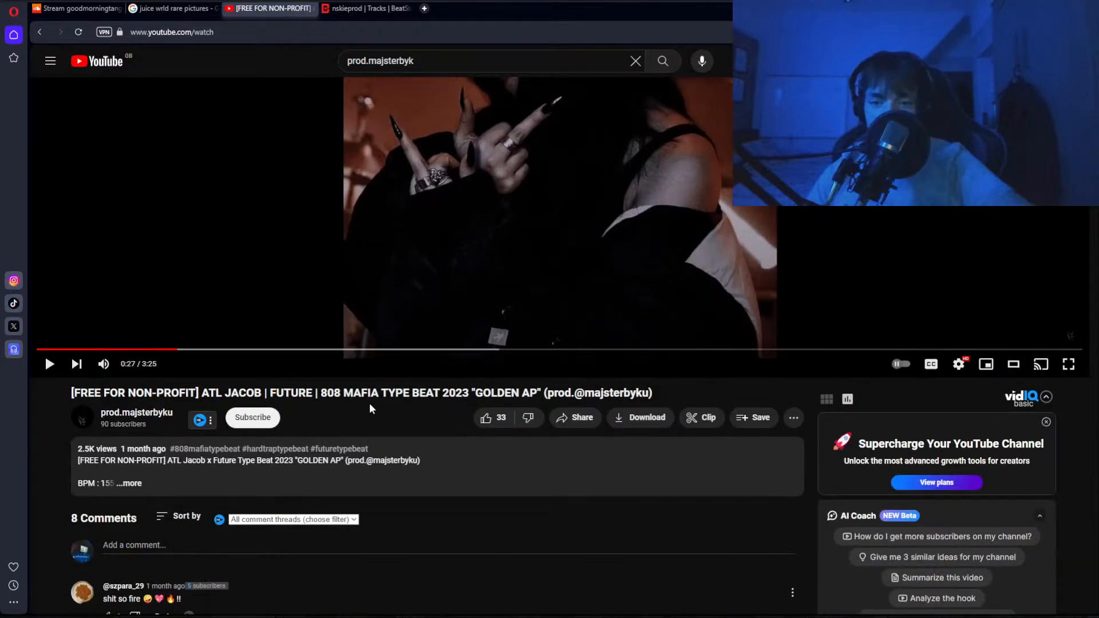
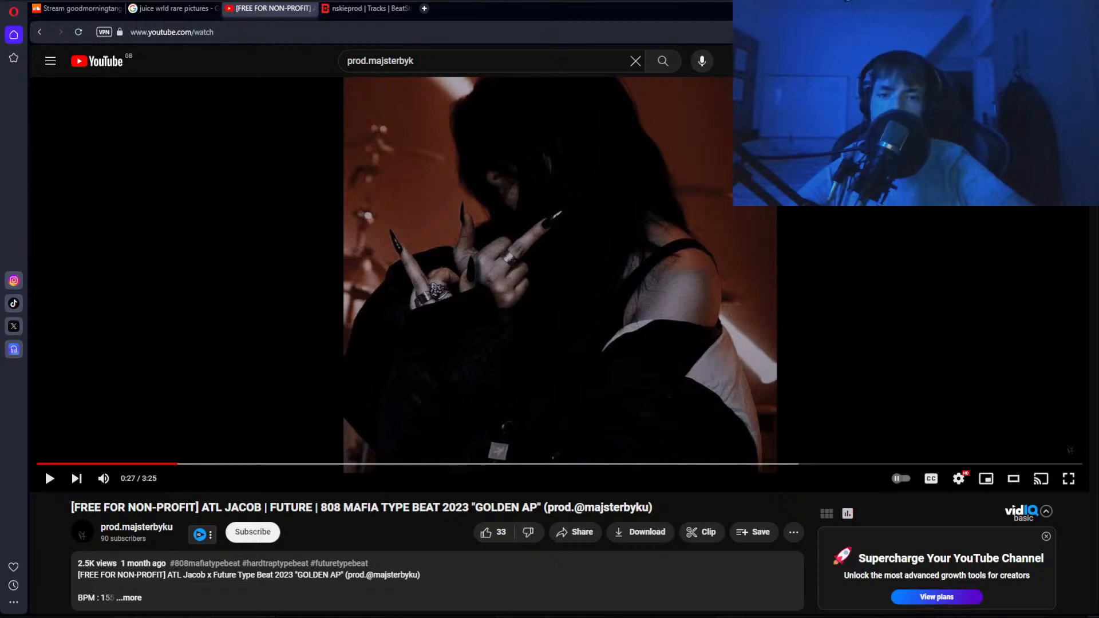
pyautogui.scroll(-5, 423, 257)
pyautogui.click(136, 254)
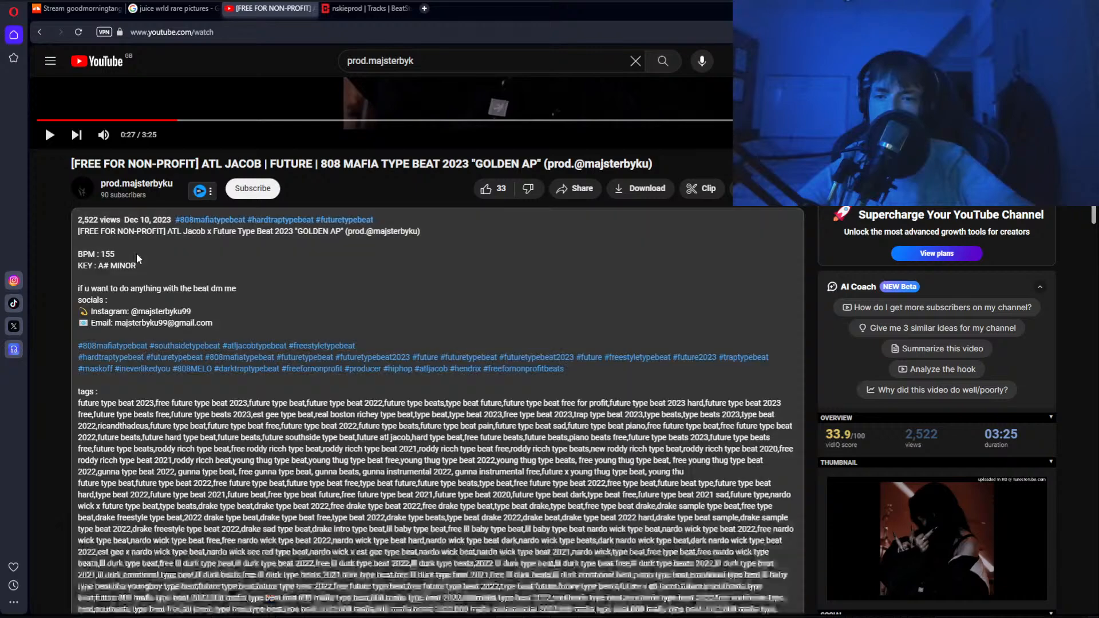
pyautogui.scroll(5, 200, 262)
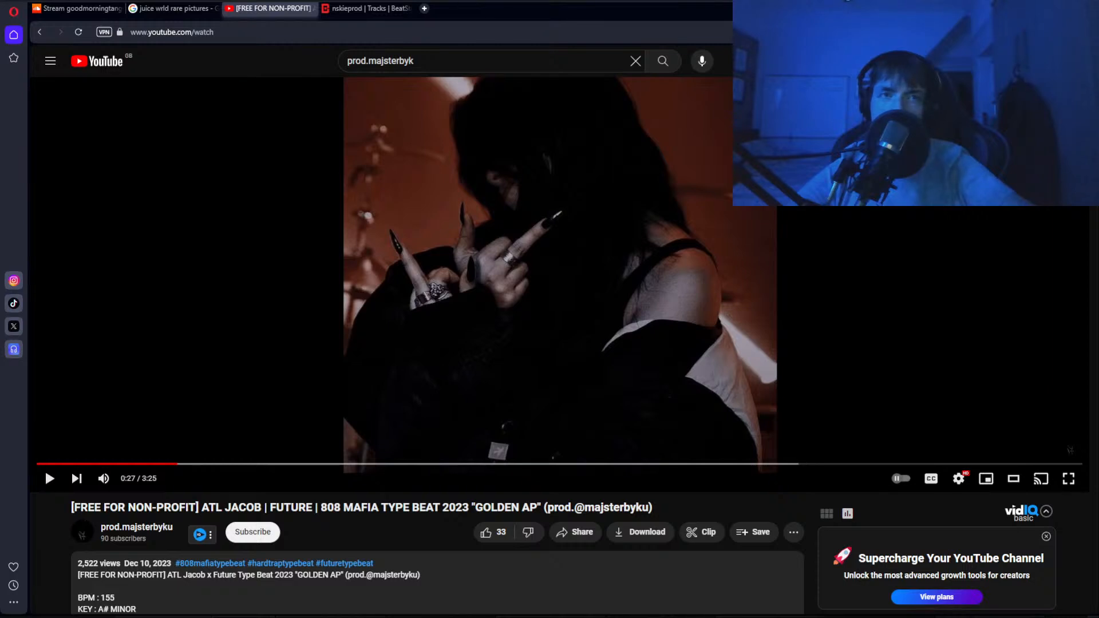
# Switch to FL Studio, set the project tempo to 155 BPM, and place Pattern 1 on Track 2 across eight bars.
pyautogui.hotkey('alt', 'Tab')
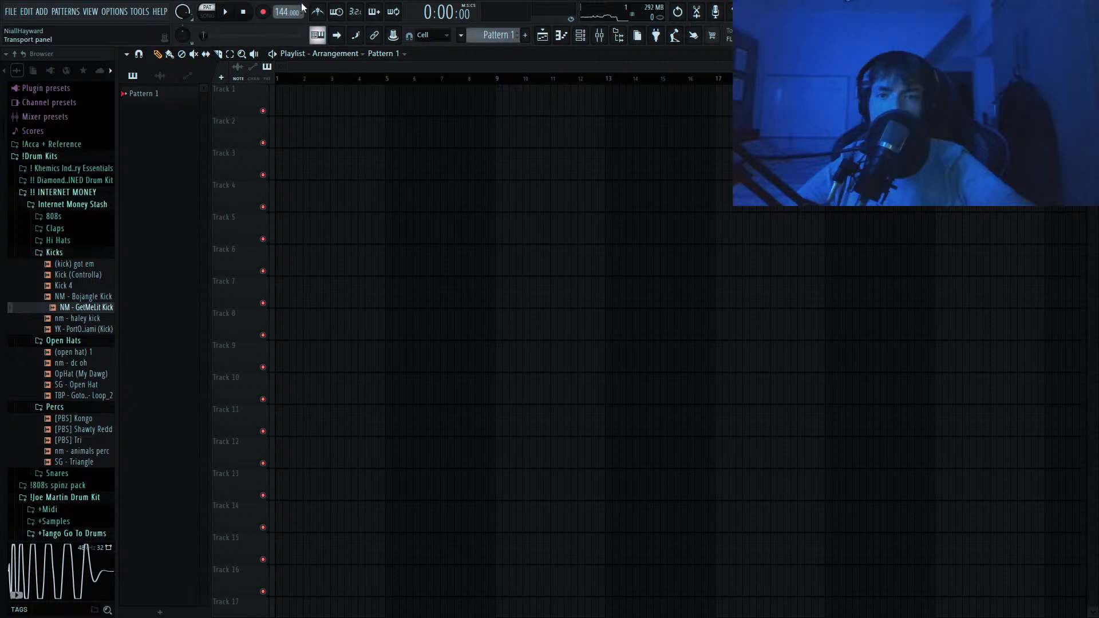
pyautogui.moveTo(281, 12); pyautogui.dragTo(281, 6)
pyautogui.click(146, 93)
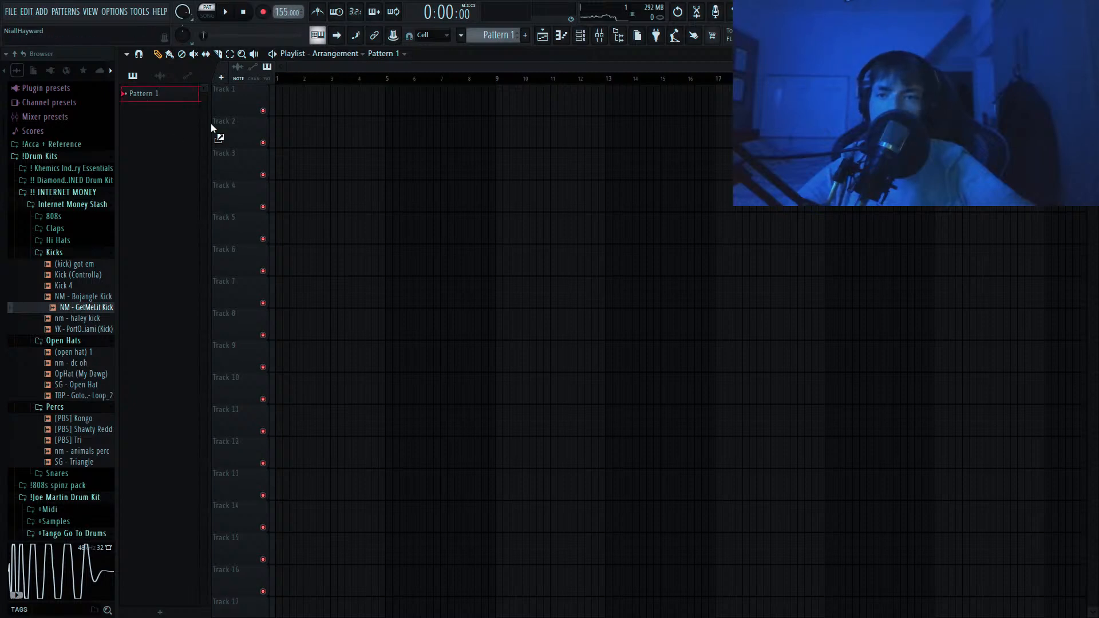
pyautogui.click(294, 133)
pyautogui.moveTo(296, 120); pyautogui.dragTo(488, 123)
# Open the FL Keys piano roll, draw a one-bar A#3 note at bar 1, and repeat it through bar 3.
pyautogui.press('F6')
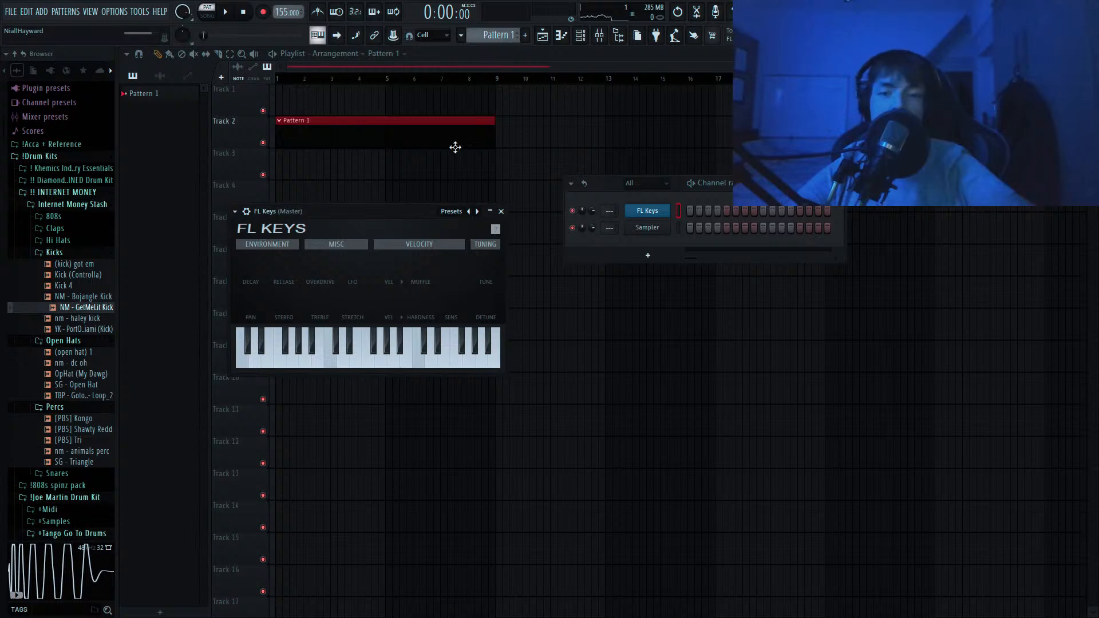
pyautogui.click(561, 35)
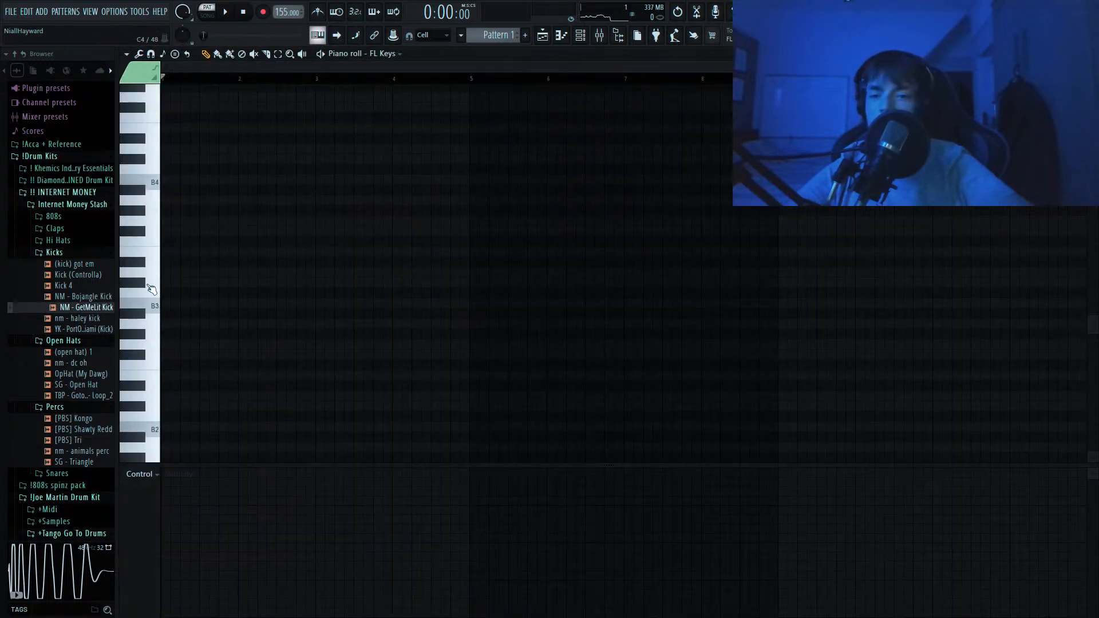
pyautogui.click(166, 221)
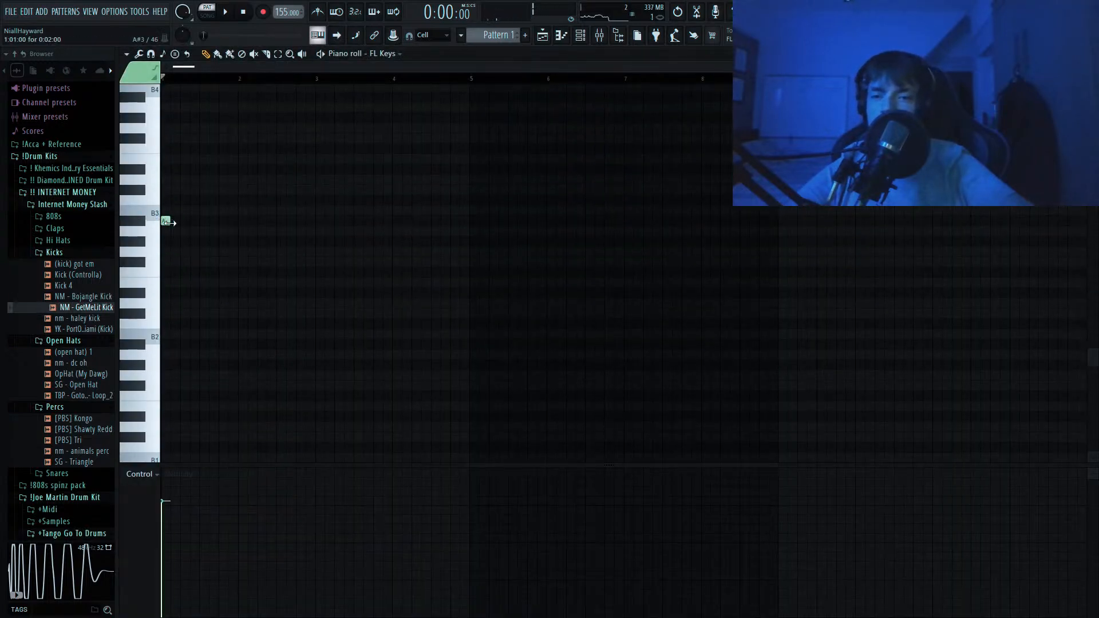
pyautogui.moveTo(172, 222); pyautogui.dragTo(246, 223)
pyautogui.hotkey('ctrl', 'a')
pyautogui.hotkey('ctrl', 'b')
pyautogui.hotkey('ctrl', 'b')
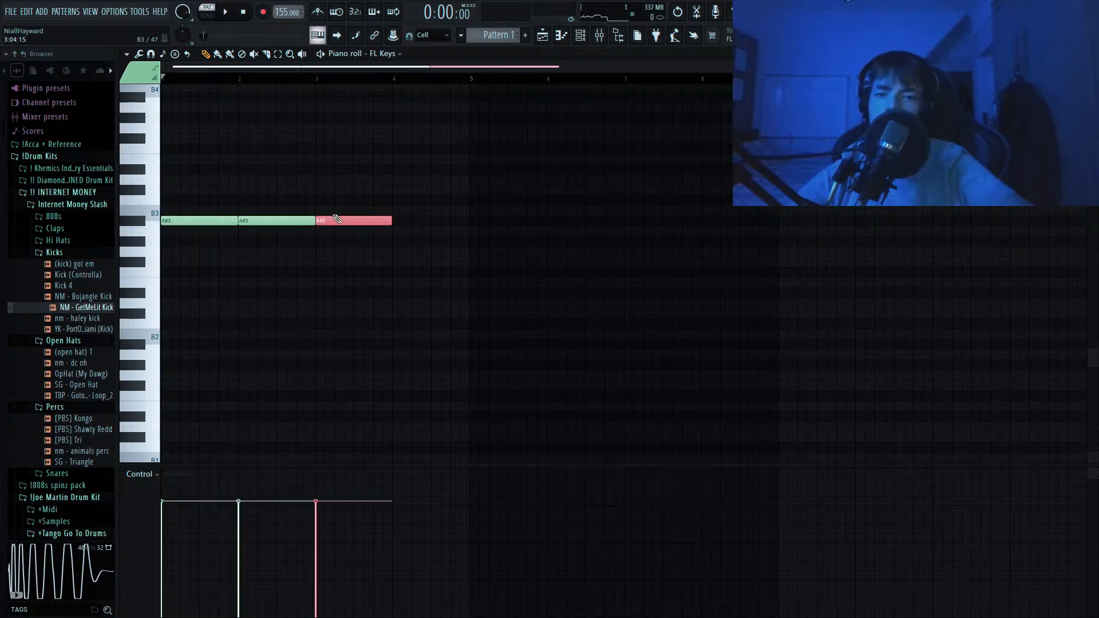
# Lower the third note to F#3, then duplicate it into bar 4 and lower the copy to F3.
pyautogui.hotkey('shift', 'Down')
pyautogui.hotkey('shift', 'Down')
pyautogui.hotkey('shift', 'Down')
pyautogui.hotkey('shift', 'Down')
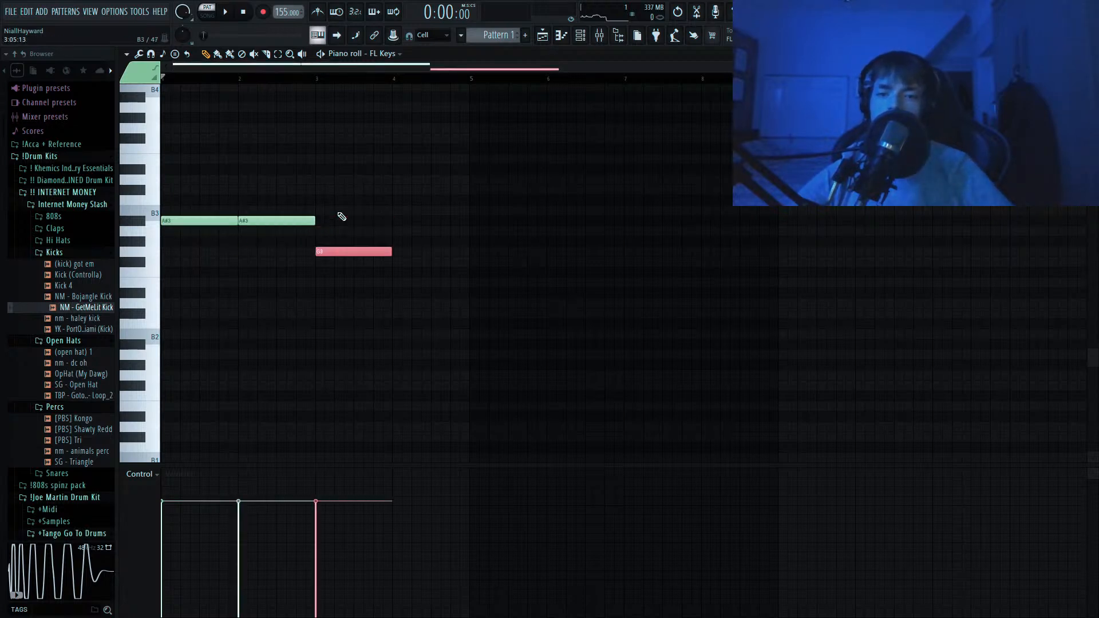
pyautogui.hotkey('ctrl', 'b')
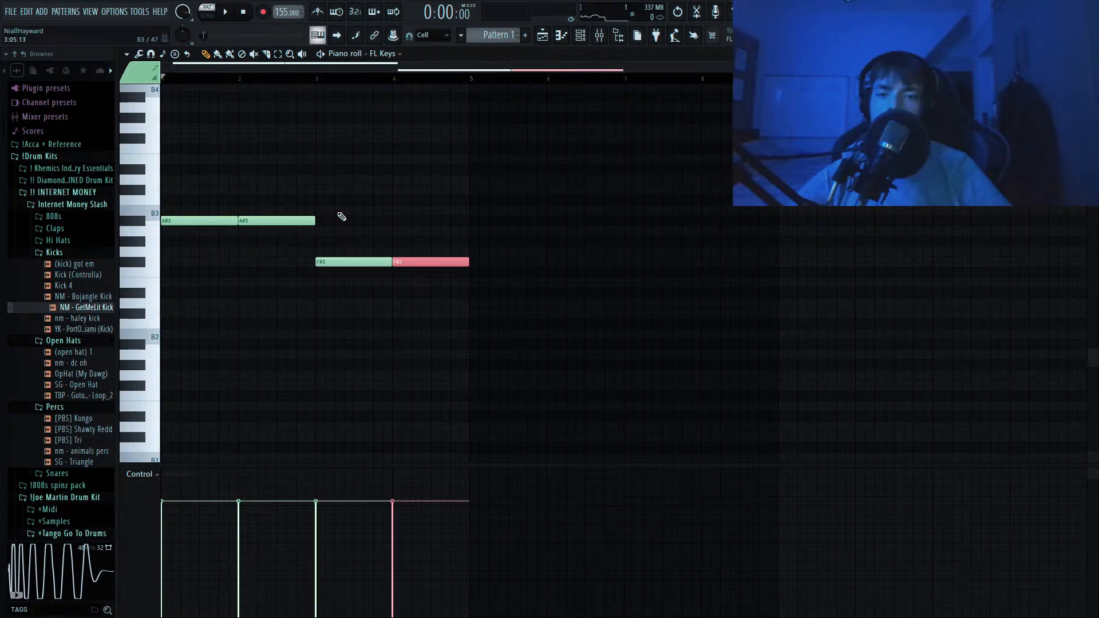
pyautogui.hotkey('shift', 'Down')
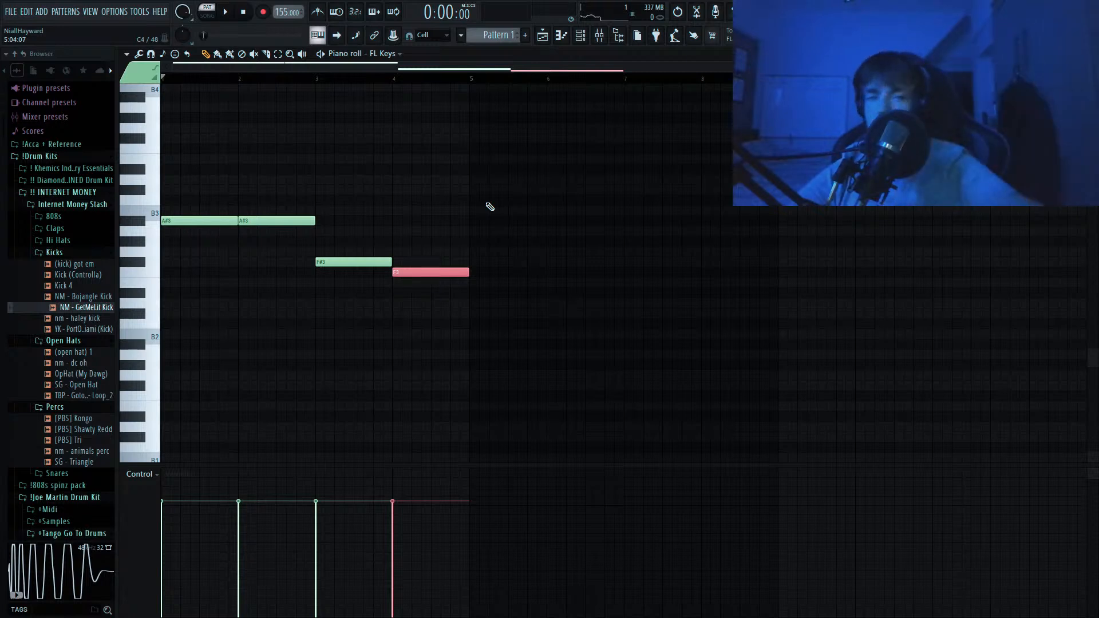
# Try all four notes in different octaves, settle them with the first note on A#2, and play them back.
pyautogui.hotkey('ctrl', 'a')
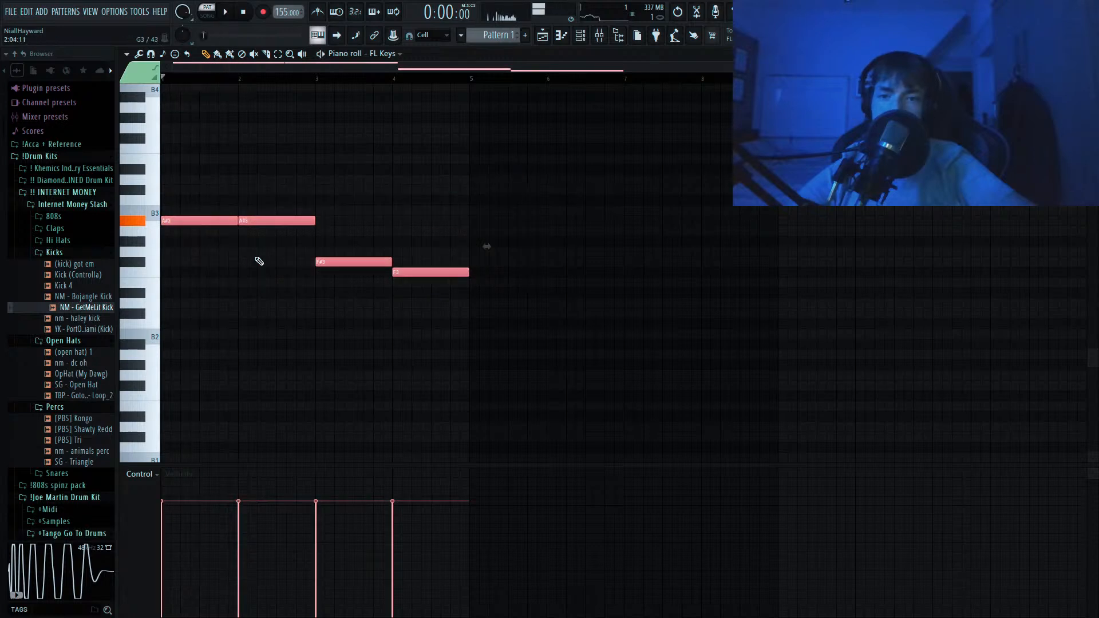
pyautogui.hotkey('ctrl', 'Up')
pyautogui.hotkey('ctrl', 'Up')
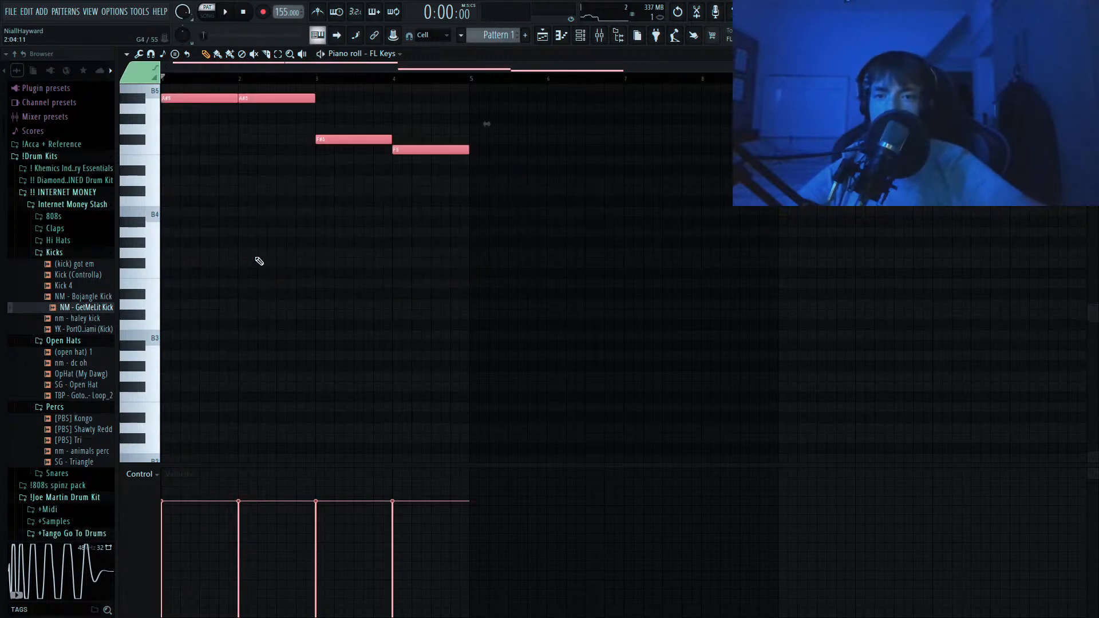
pyautogui.hotkey('shift', 'Down')
pyautogui.hotkey('shift', 'Up')
pyautogui.hotkey('ctrl', 'Down')
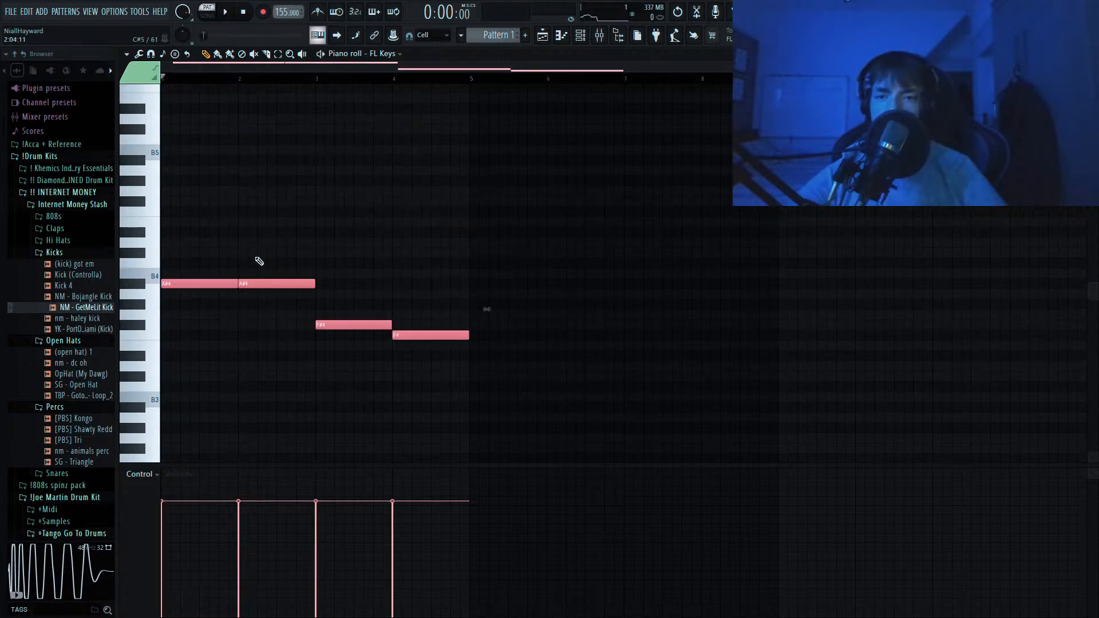
pyautogui.hotkey('ctrl', 'Down')
pyautogui.hotkey('ctrl', 'Down')
pyautogui.press('space')
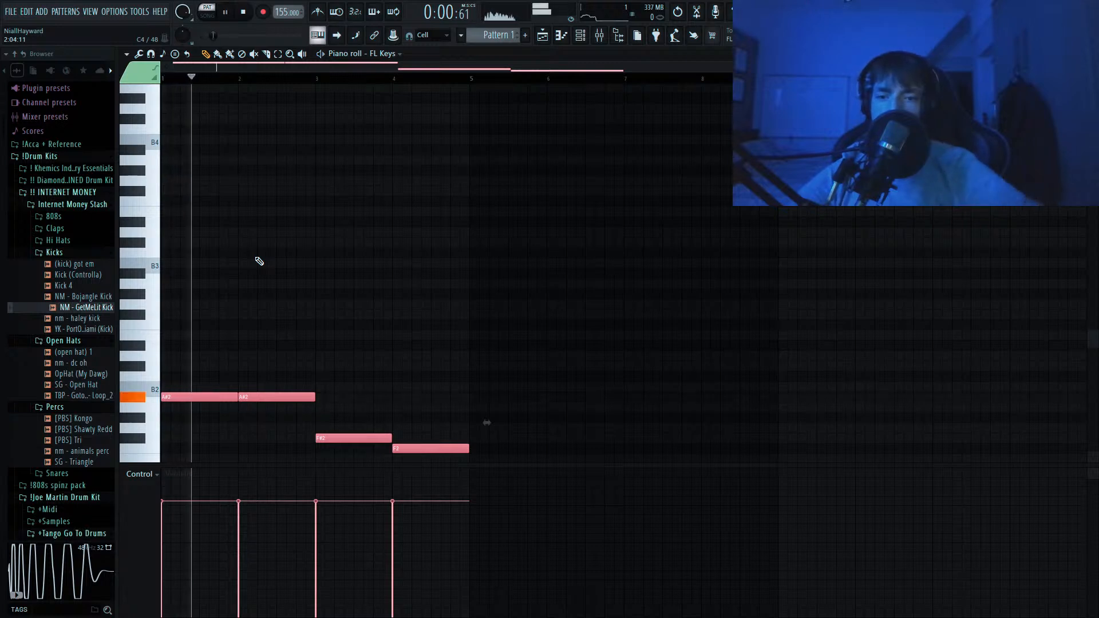
# Merge the two A#2 notes into a single two-bar note and stop playback.
pyautogui.scroll(-2, 259, 261)
pyautogui.moveTo(317, 266); pyautogui.dragTo(224, 280)
pyautogui.hotkey('ctrl', 'g')
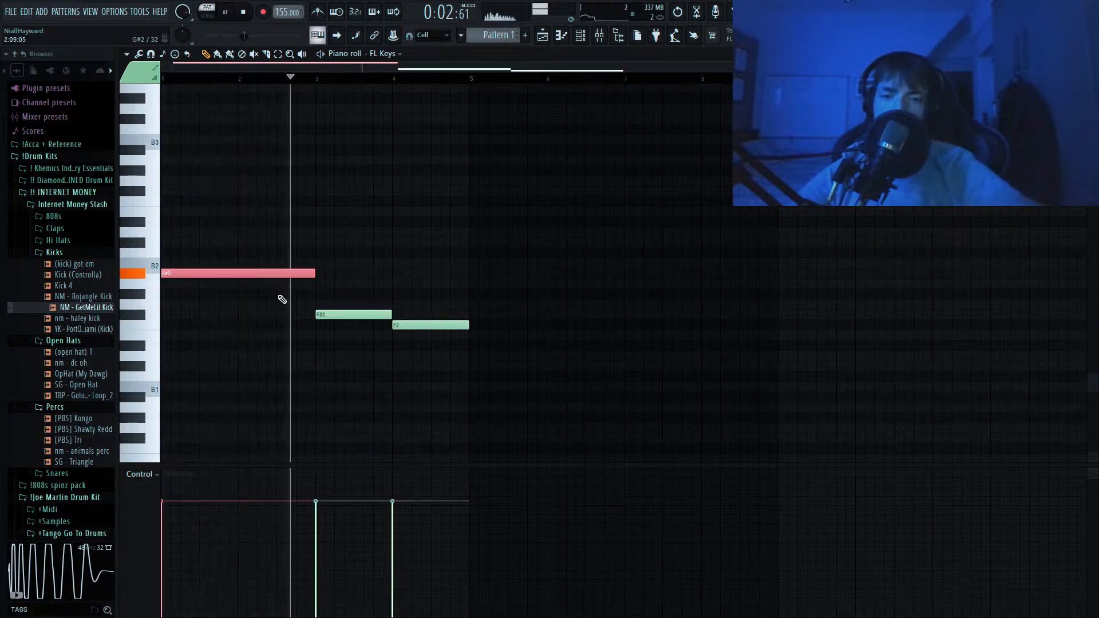
pyautogui.press('space')
# Delete the F#2 and F2 notes and duplicate the two-bar A#2 note into bars 3 and 4.
pyautogui.rightClick(339, 314)
pyautogui.hotkey('ctrl', 'b')
pyautogui.rightClick(401, 325)
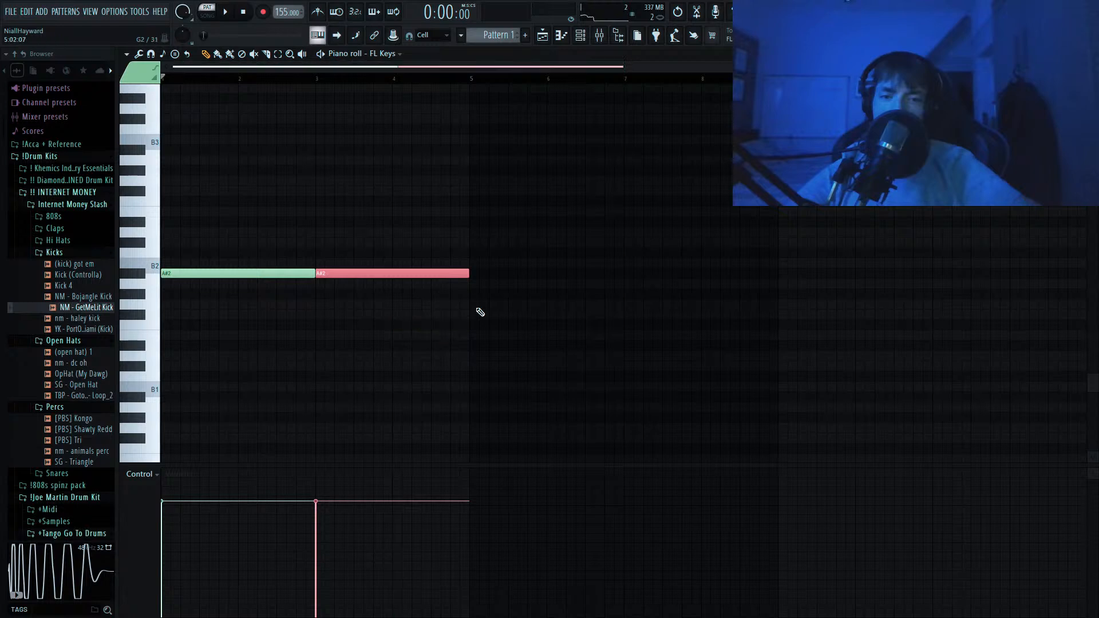
# Duplicate the two-bar A#2 note into bars 5 and 6, and add one-bar F#2 and F2 notes in bars 7 and 8.
pyautogui.hotkey('ctrl', 'b')
pyautogui.moveTo(615, 293); pyautogui.dragTo(630, 318)
pyautogui.press('space')
pyautogui.click(715, 323)
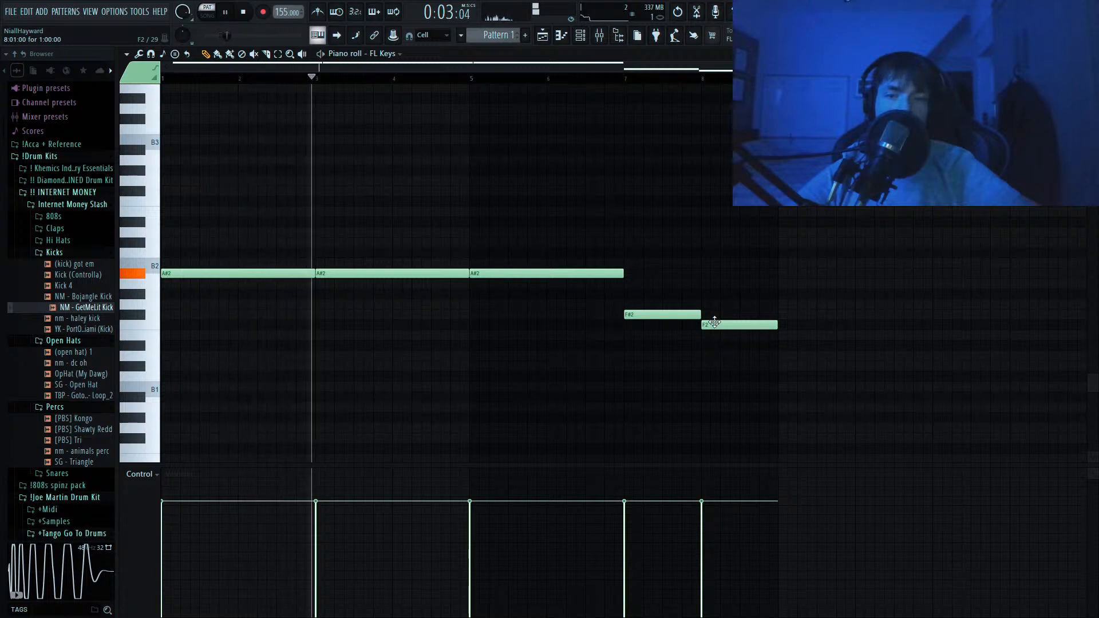
# Play back the eight-bar A#2, F#2 and F2 progression from the start.
pyautogui.scroll(3, 721, 222)
pyautogui.scroll(-2, 727, 223)
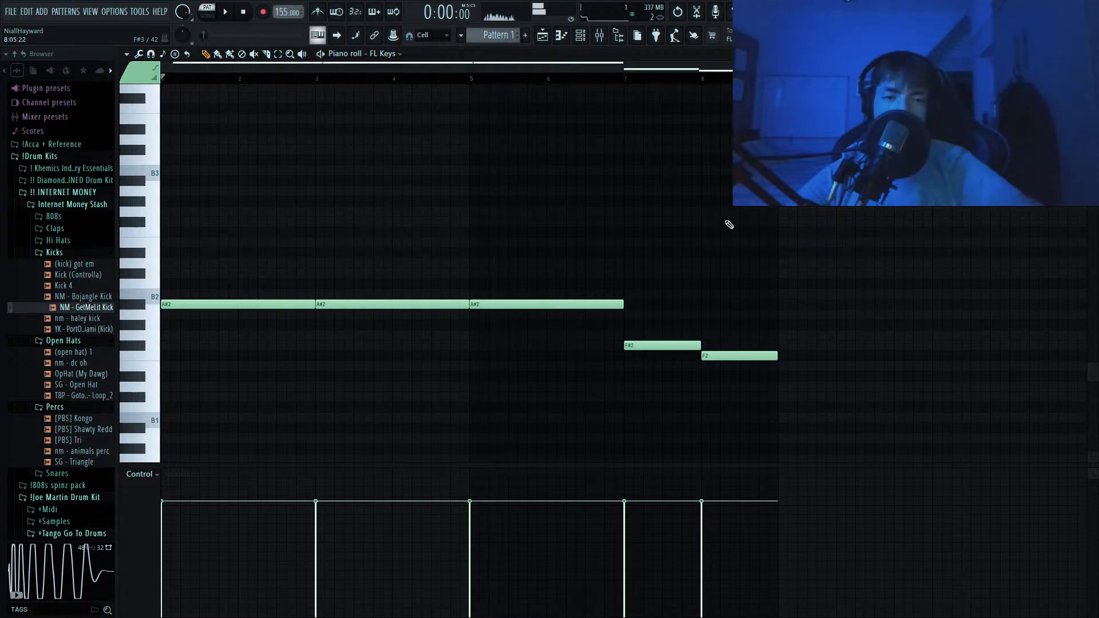
pyautogui.press('space')
pyautogui.rightClick(561, 305)
pyautogui.hotkey('ctrl', 'z')
pyautogui.press('space')
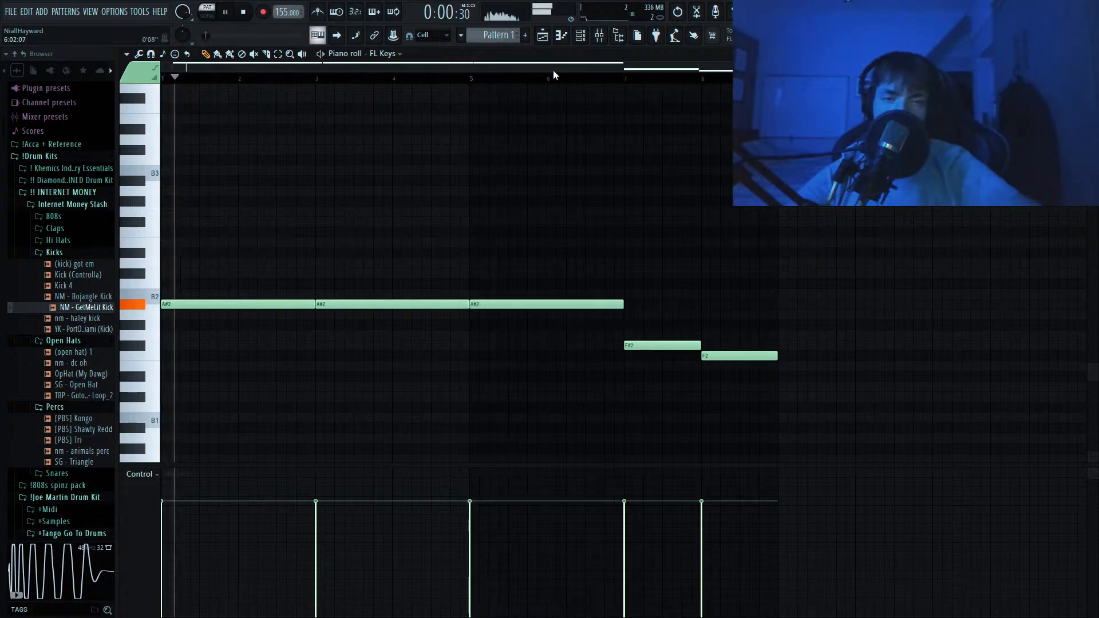
pyautogui.click(581, 36)
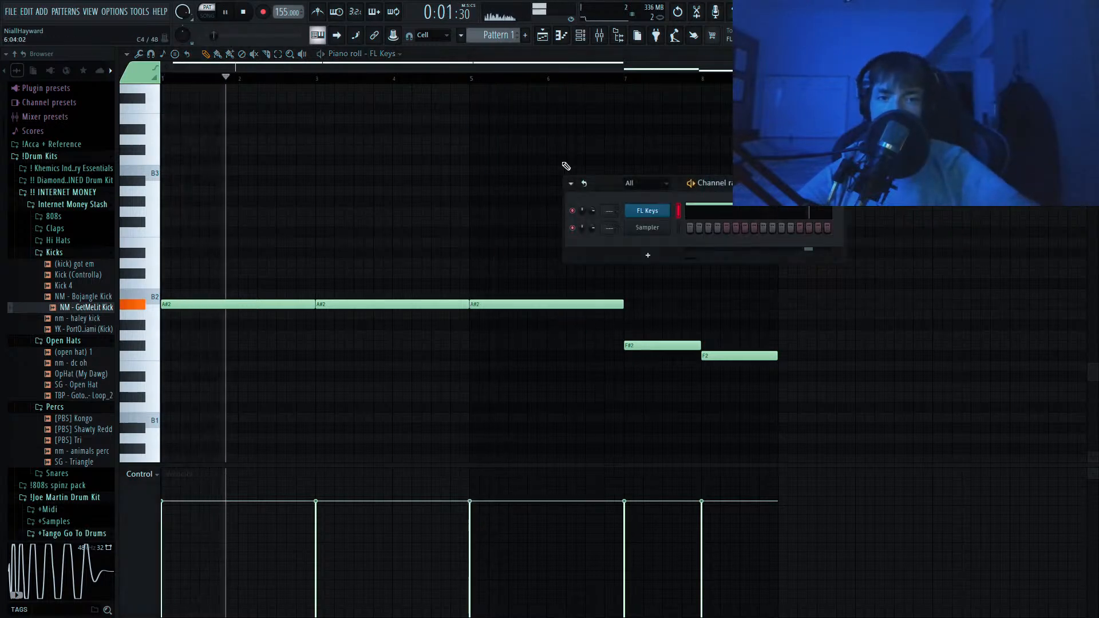
pyautogui.click(556, 49)
pyautogui.press('space')
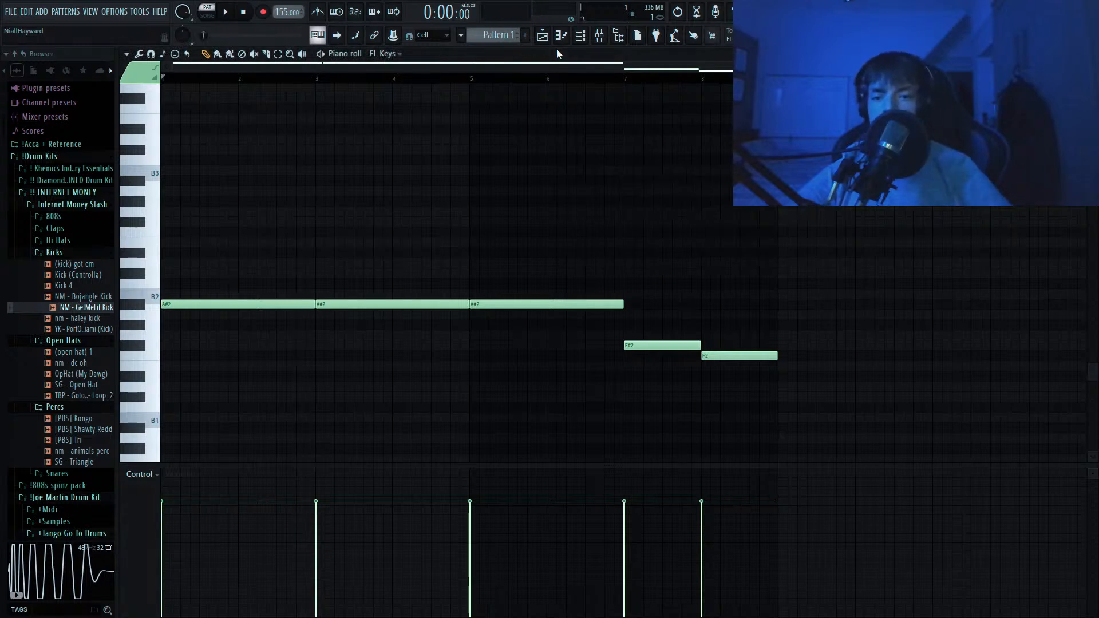
# Transpose all five notes up two semitones and down one octave so they start on C2, and play them back.
pyautogui.hotkey('shift', 'Up')
pyautogui.hotkey('shift', 'Up')
pyautogui.hotkey('ctrl', 'Down')
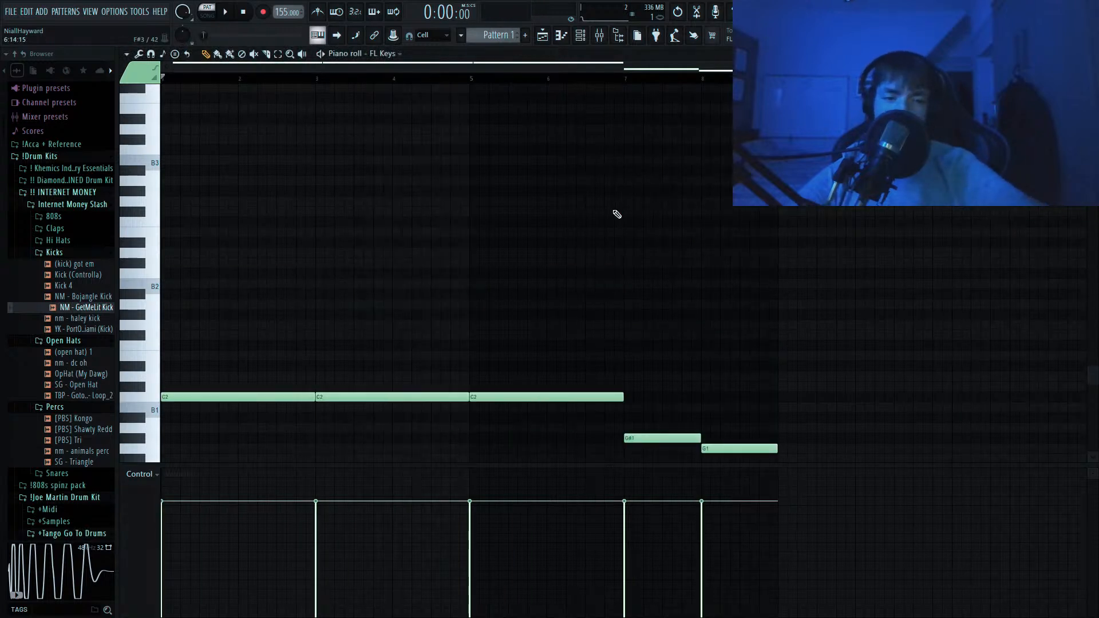
pyautogui.scroll(-4, 614, 220)
pyautogui.scroll(3, 615, 222)
pyautogui.press('space')
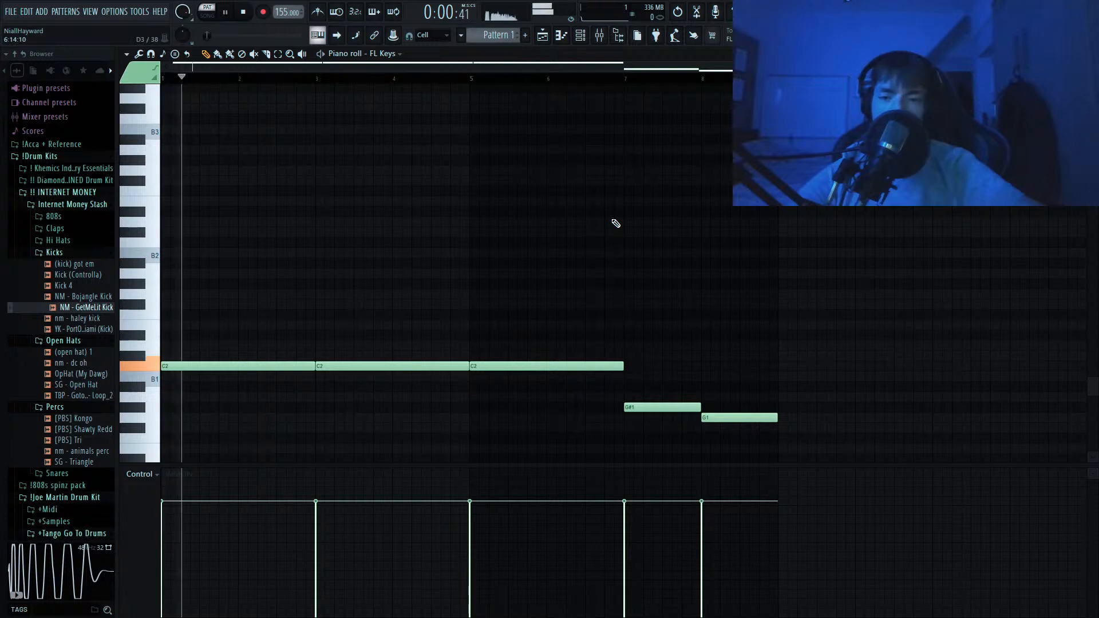
pyautogui.scroll(-2, 615, 223)
pyautogui.scroll(2, 615, 223)
pyautogui.press('space')
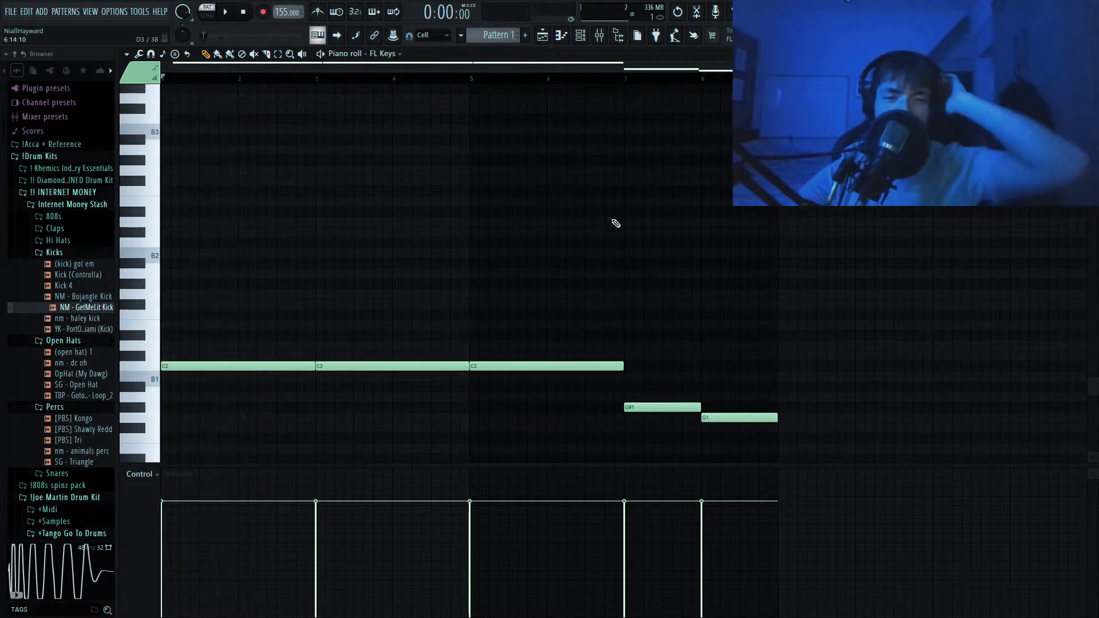
pyautogui.press('space')
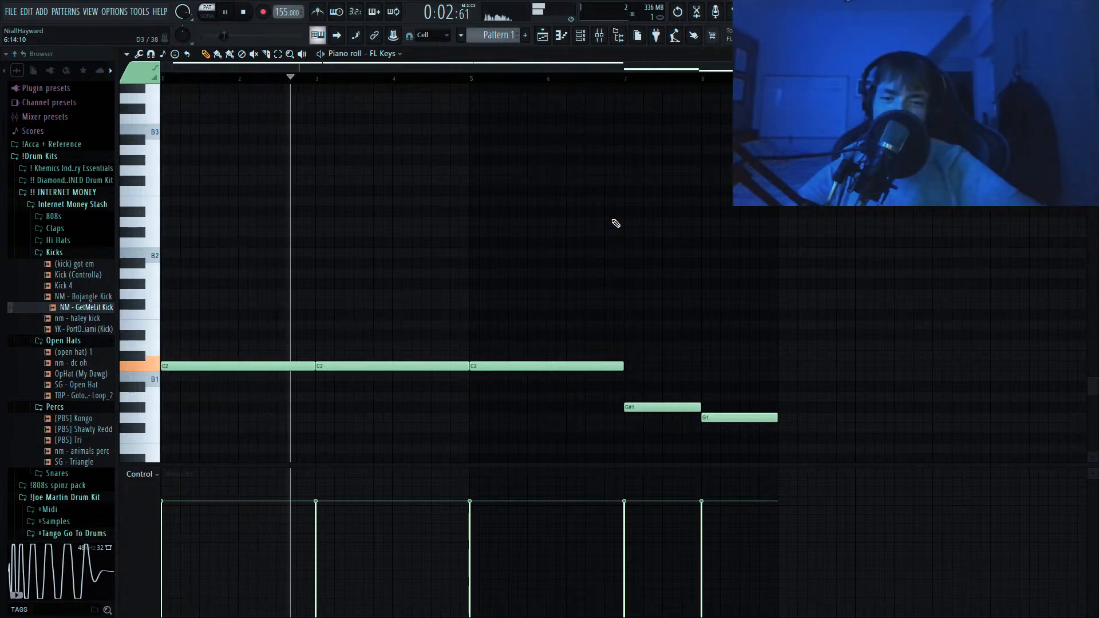
# Lower the velocity of all five notes slightly, then select the G#1 and G1 notes in bars 7 and 8.
pyautogui.moveTo(798, 258); pyautogui.dragTo(240, 449)
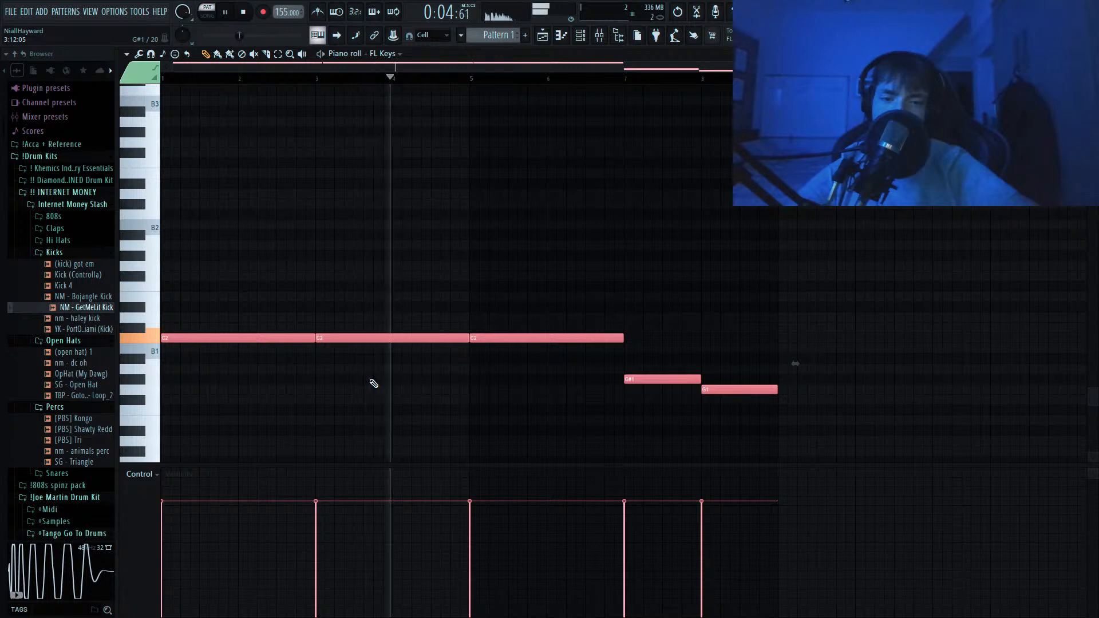
pyautogui.scroll(-2, 374, 383)
pyautogui.moveTo(628, 367); pyautogui.dragTo(725, 404)
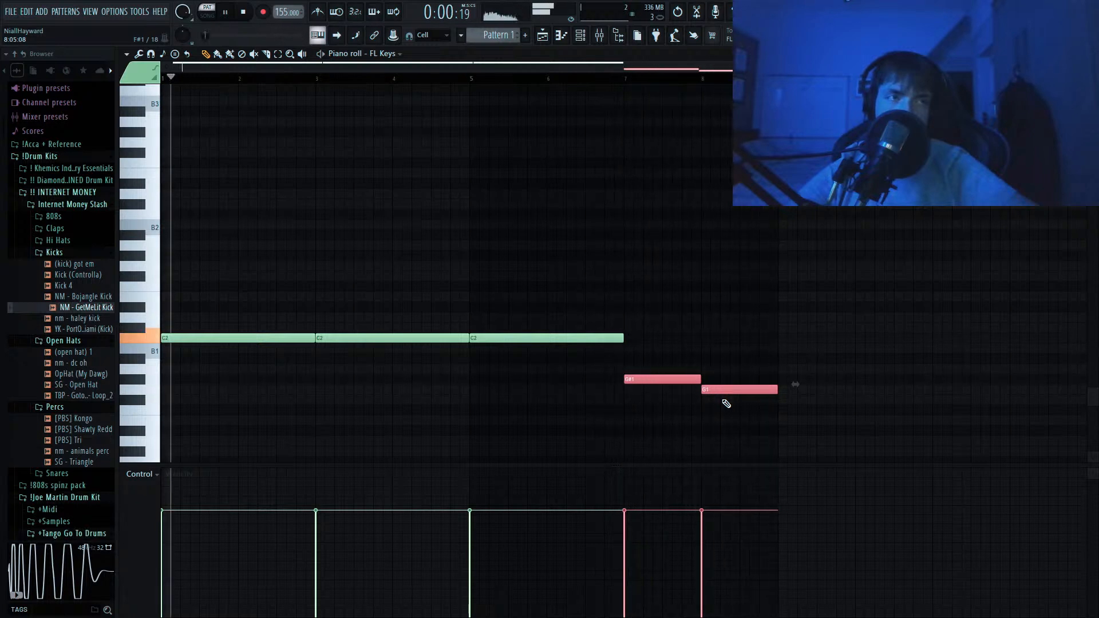
# Stop playback and collapse the !! INTERNET MONEY drum kit folder in the browser.
pyautogui.click(580, 36)
pyautogui.press('space')
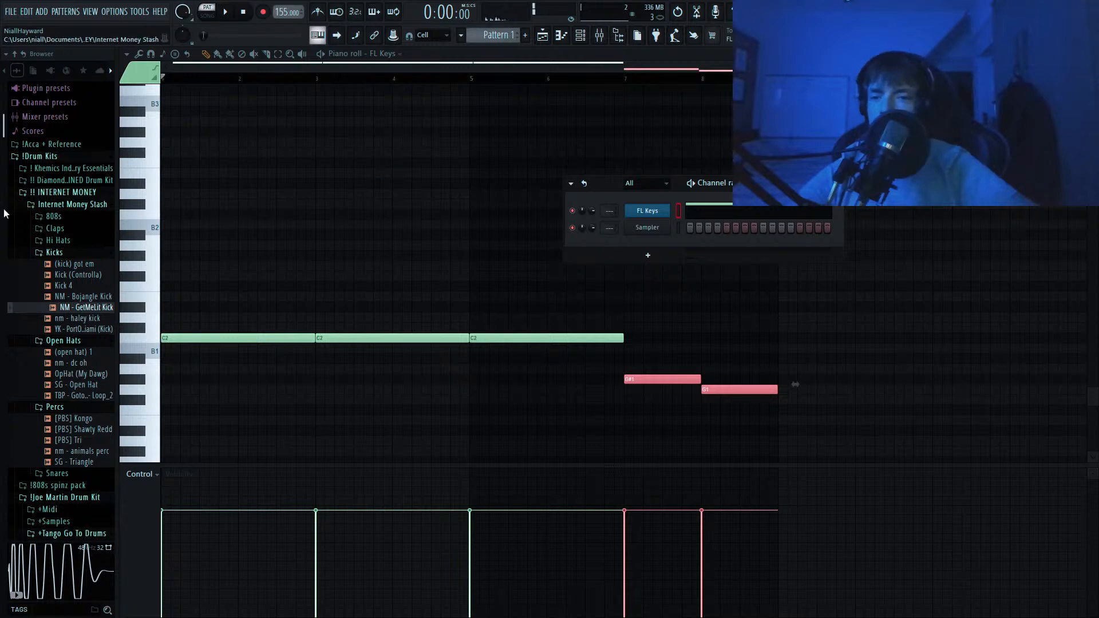
pyautogui.click(28, 193)
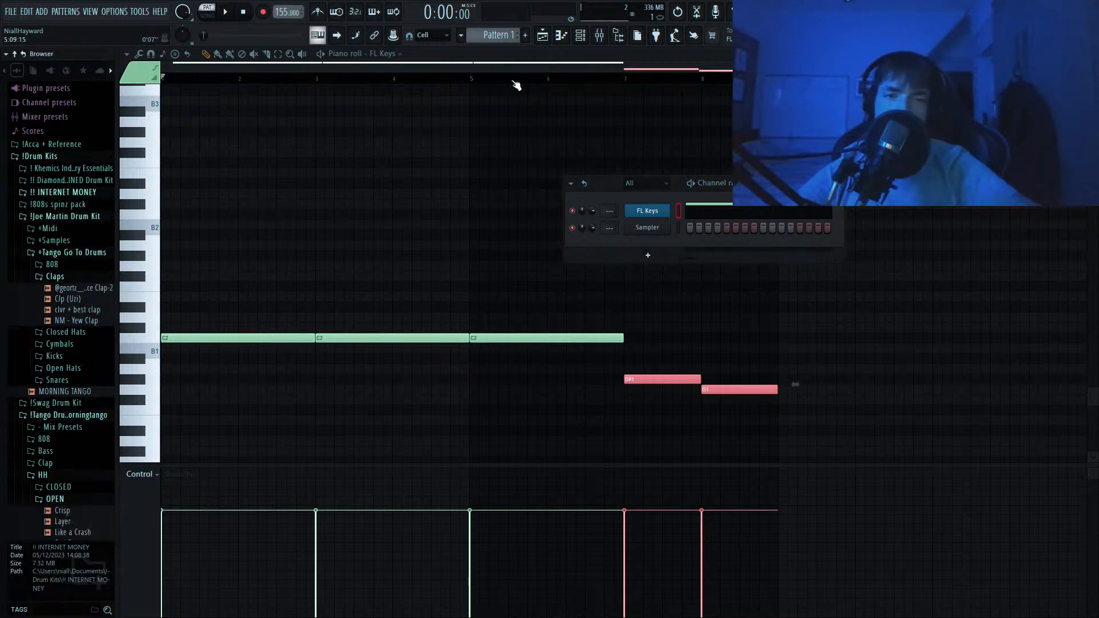
pyautogui.click(561, 36)
# Try a rising C4, D4, D#4 melody in bar 1 above the bass notes and play it.
pyautogui.scroll(6, 277, 216)
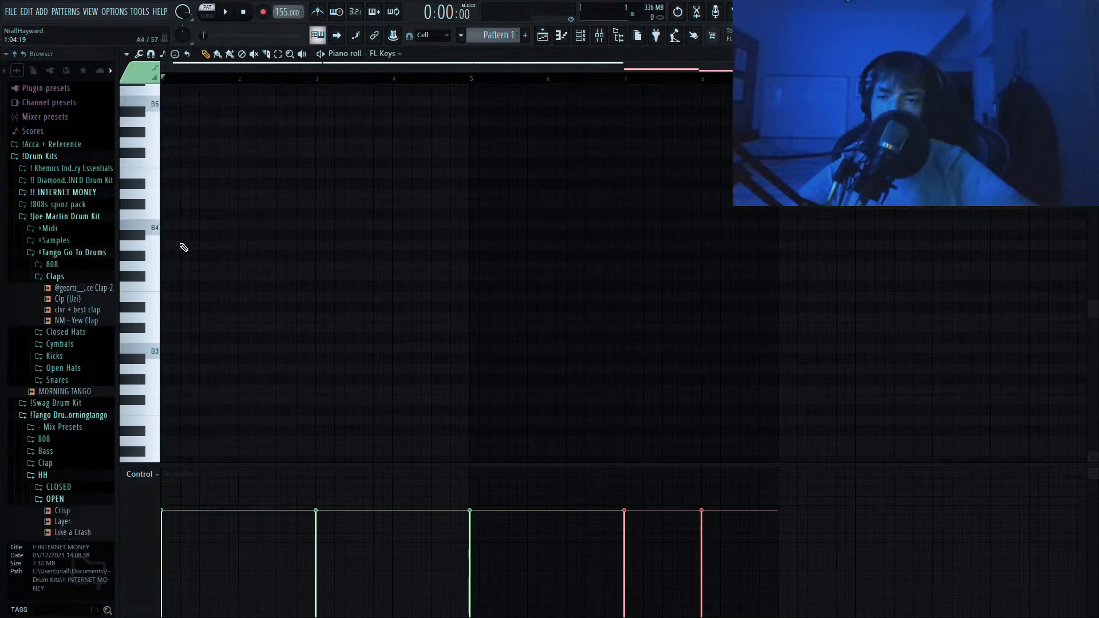
pyautogui.press('space')
pyautogui.press('space')
pyautogui.click(184, 339)
pyautogui.click(194, 318)
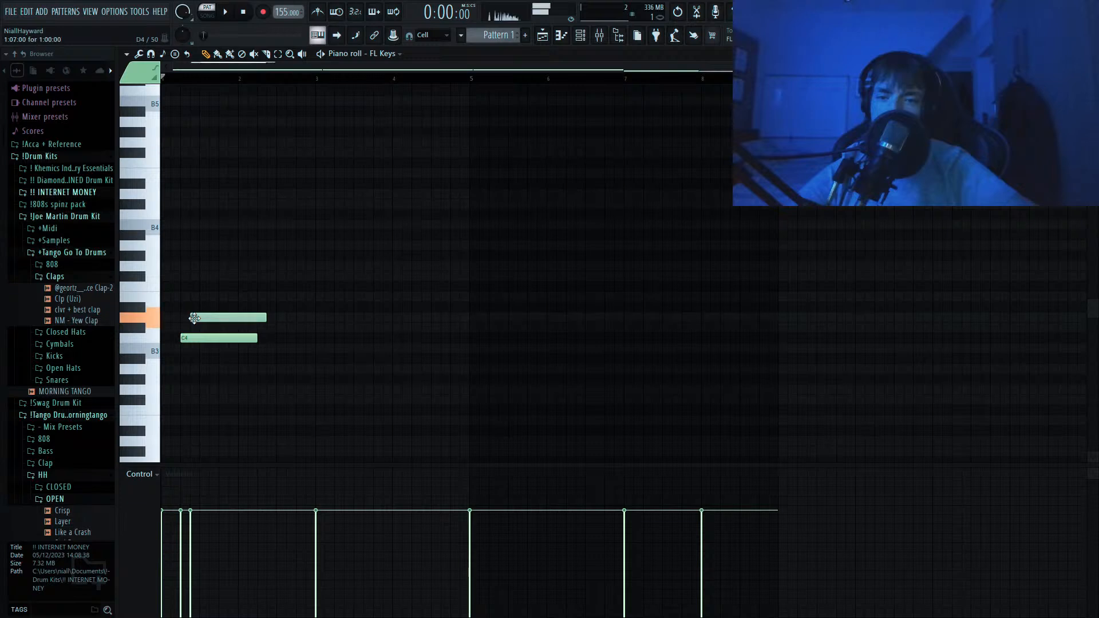
pyautogui.click(203, 308)
pyautogui.press('space')
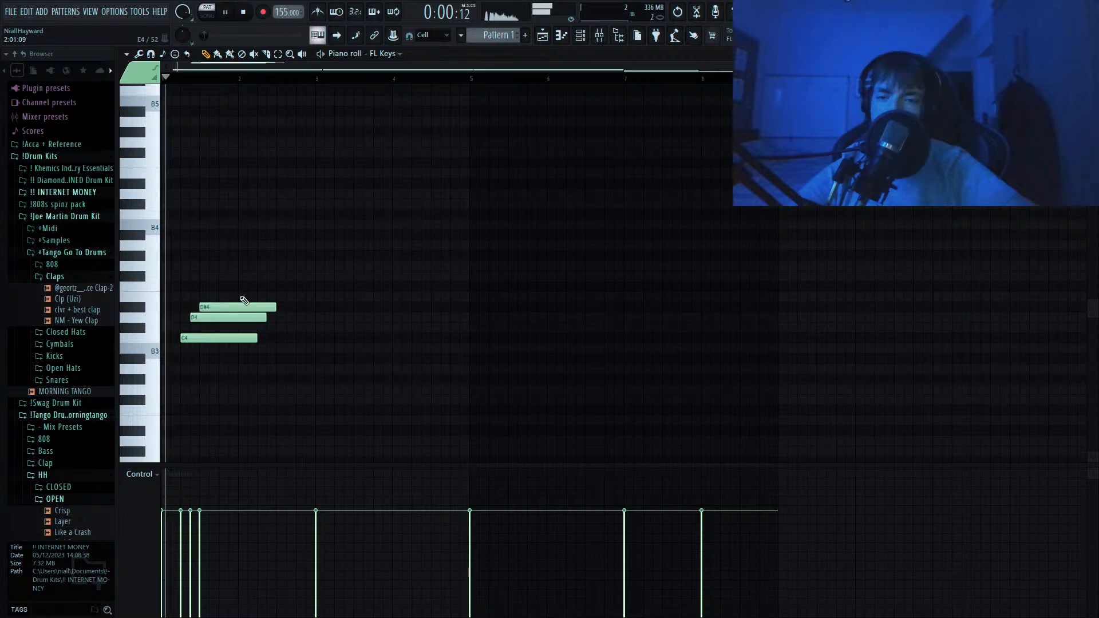
# Shorten the C4, D4 and D#4 melody notes to half a beat each and stop playback.
pyautogui.moveTo(267, 262); pyautogui.dragTo(199, 371)
pyautogui.hotkey('ctrl', 'l')
pyautogui.press('space')
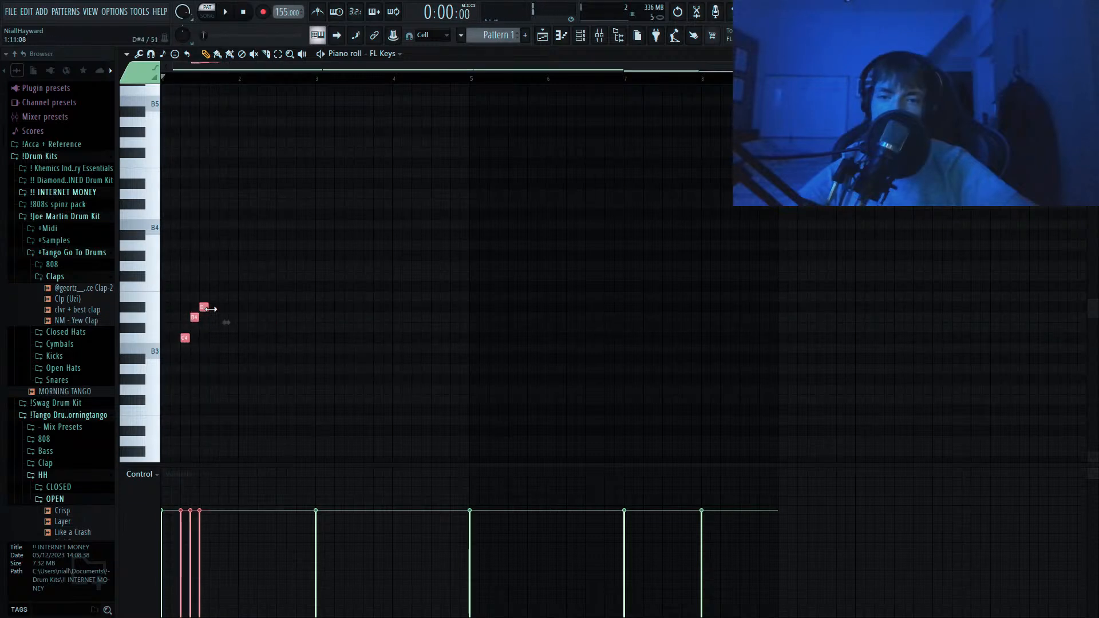
# Try the three melody notes an octave higher with playback, then delete them.
pyautogui.hotkey('ctrl', 'Up')
pyautogui.press('space')
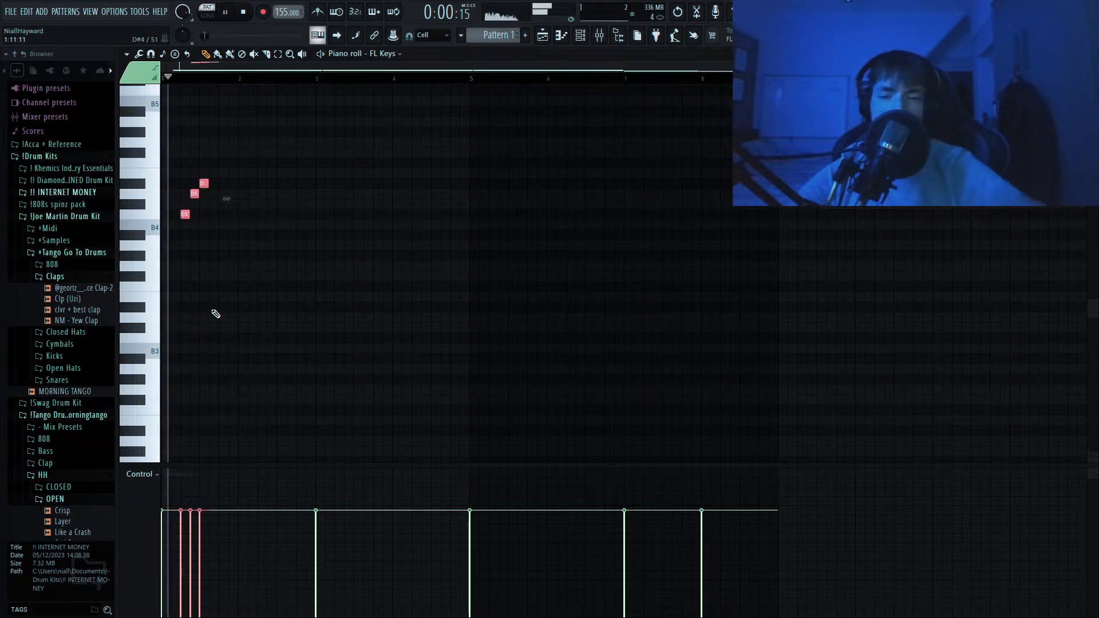
pyautogui.press('space')
pyautogui.press('Delete')
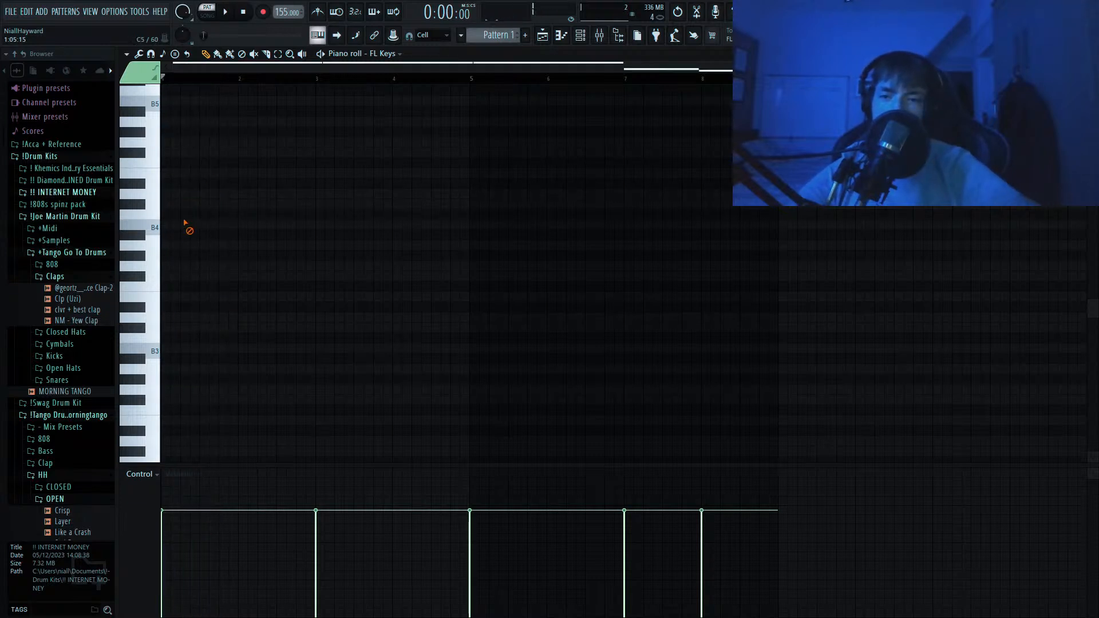
pyautogui.scroll(-5, 252, 230)
pyautogui.scroll(-3, 320, 228)
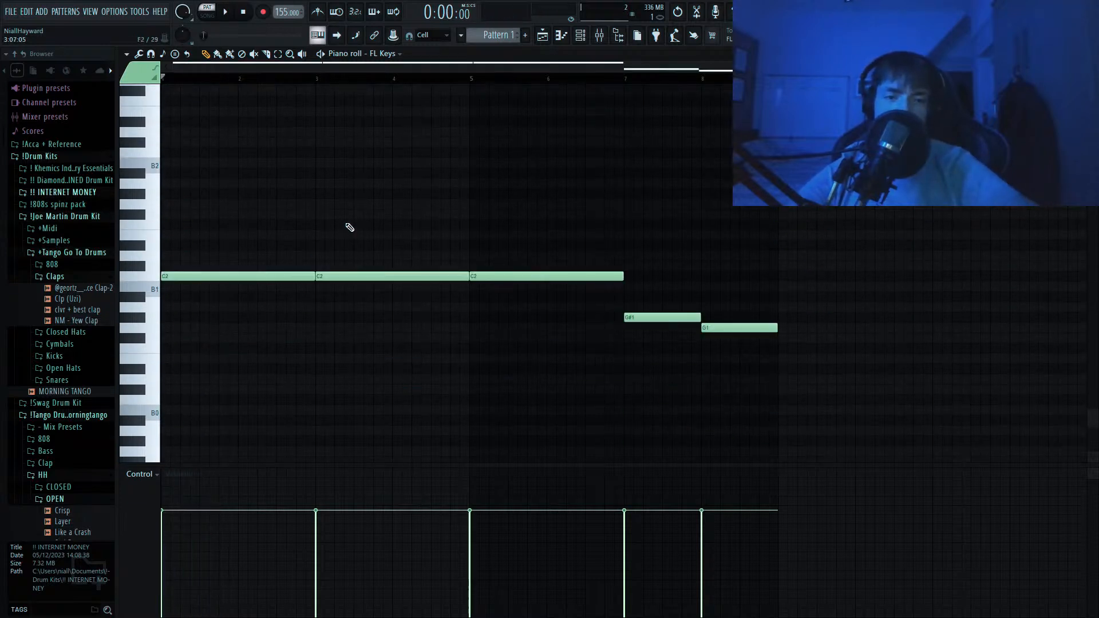
pyautogui.click(580, 36)
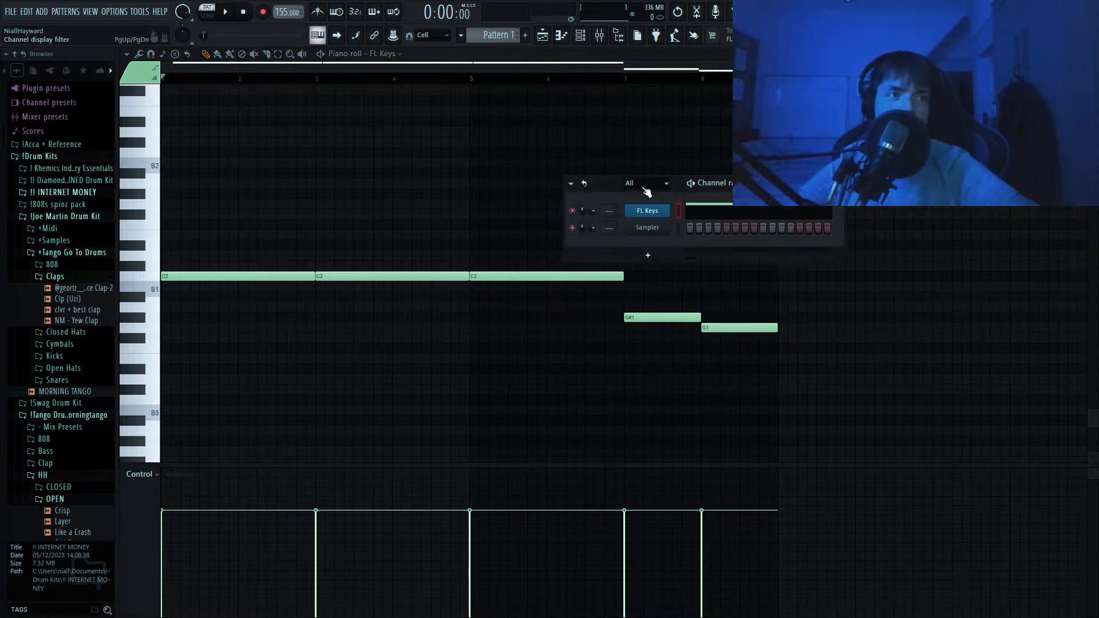
pyautogui.click(571, 56)
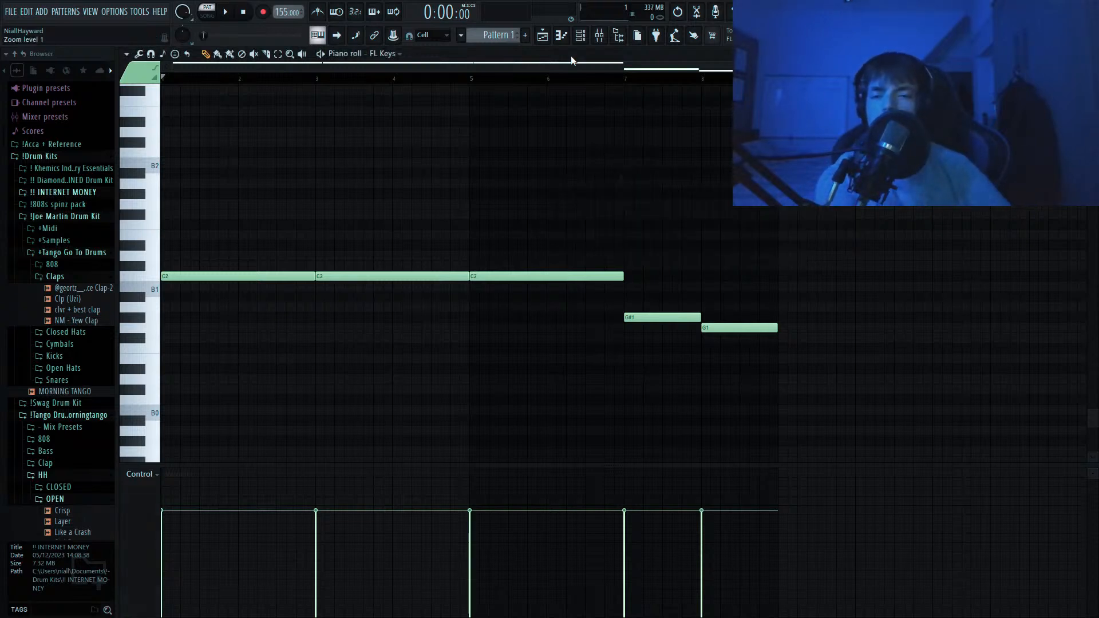
pyautogui.click(101, 72)
pyautogui.click(17, 72)
pyautogui.click(539, 54)
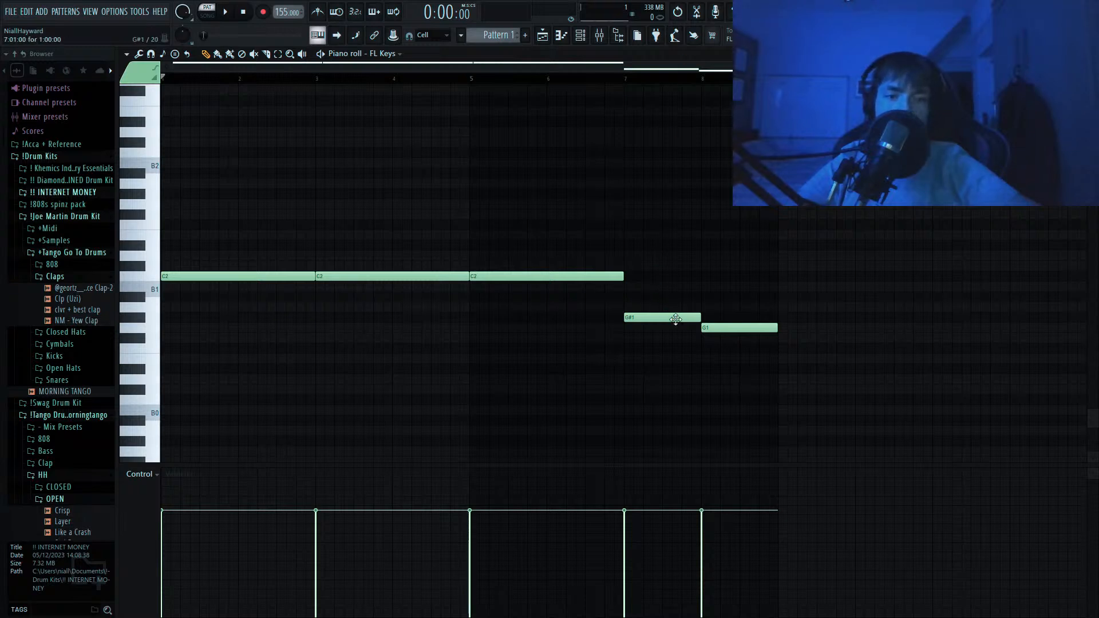
# Try the last note on C#2 with playback, then return it to G1.
pyautogui.click(716, 332)
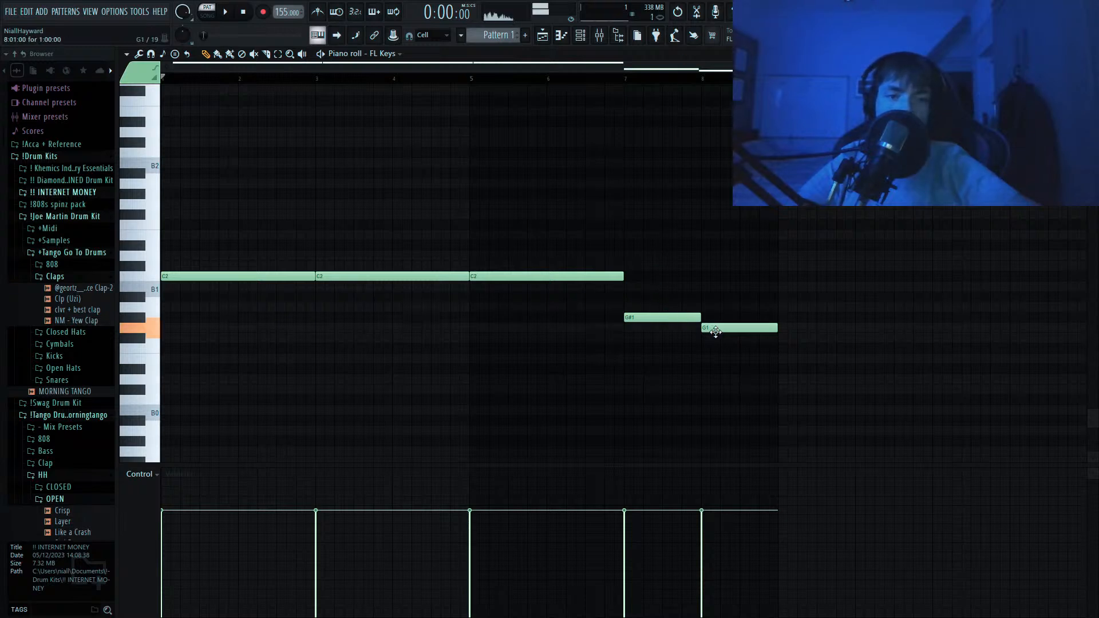
pyautogui.moveTo(715, 331); pyautogui.dragTo(714, 264)
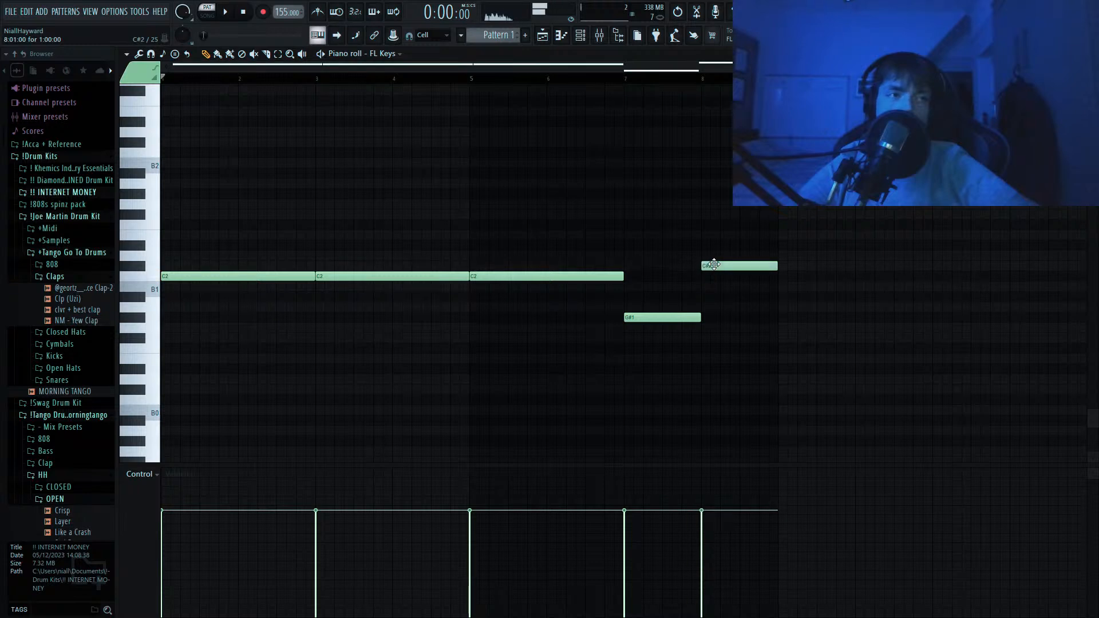
pyautogui.click(579, 76)
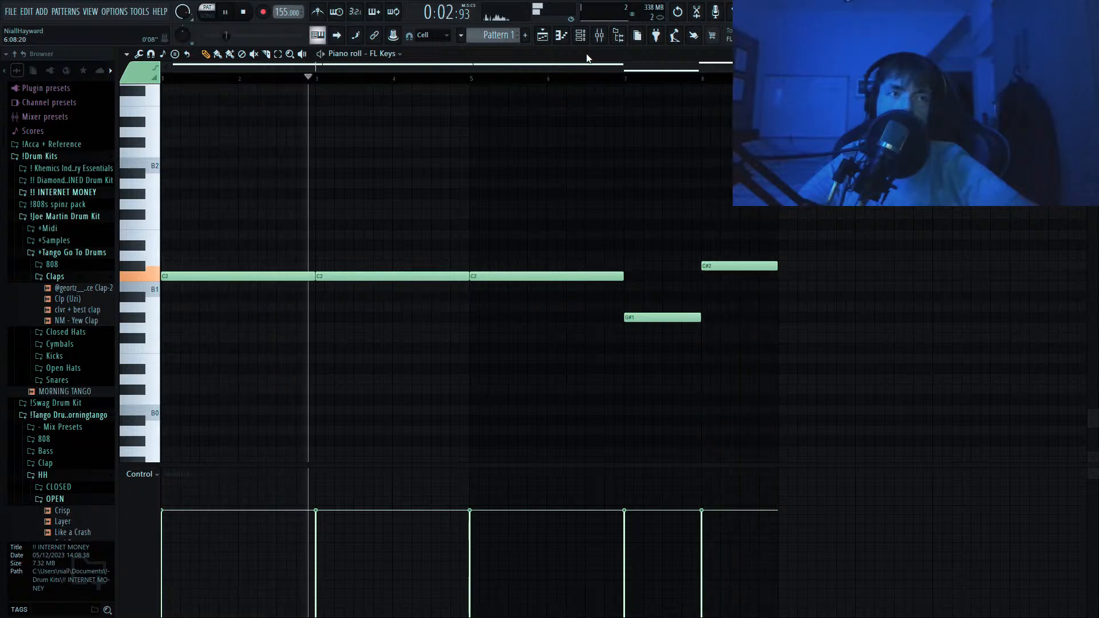
pyautogui.press('space')
pyautogui.moveTo(732, 263); pyautogui.dragTo(724, 322)
# Try a melody of C4, F#4 and C#4 notes spaced one beat apart from the start of bar 1.
pyautogui.scroll(4, 319, 208)
pyautogui.click(152, 258)
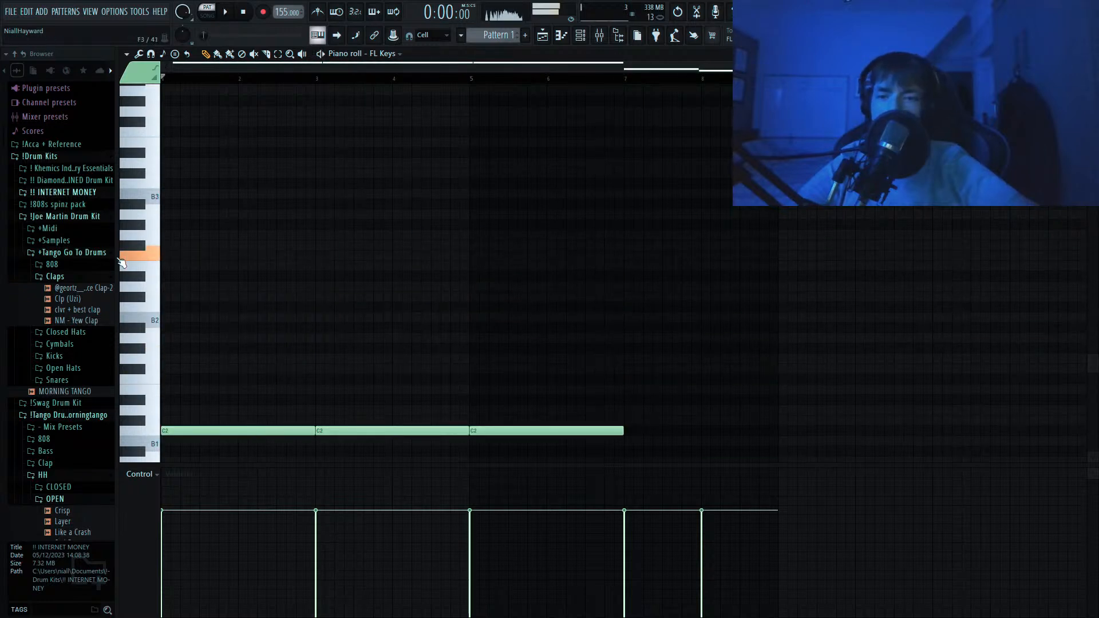
pyautogui.click(174, 186)
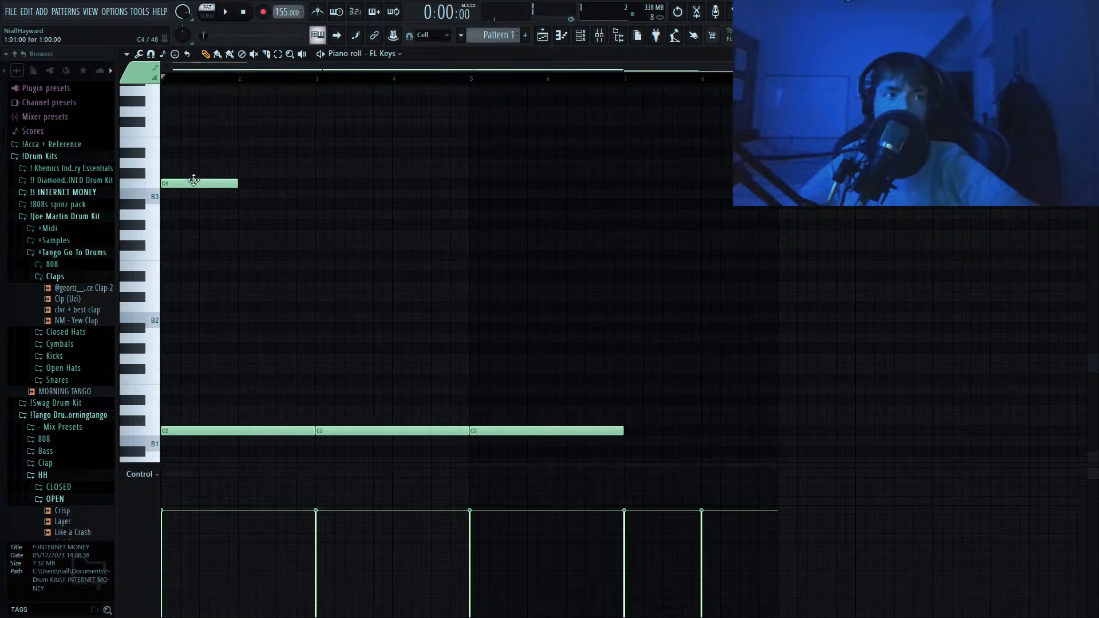
pyautogui.scroll(2, 192, 174)
pyautogui.click(189, 152)
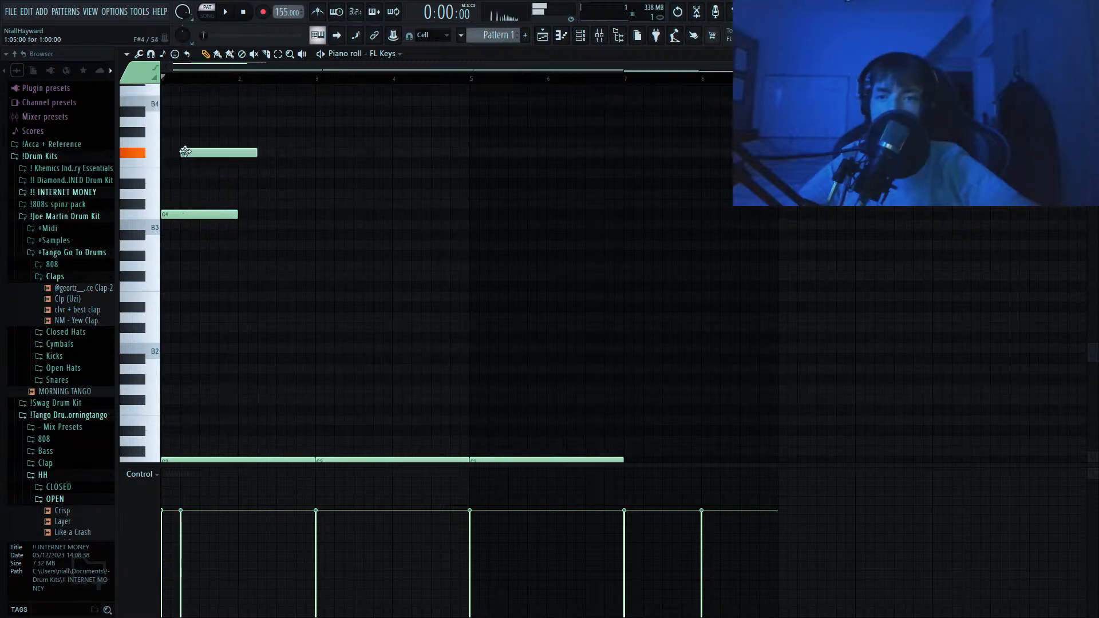
pyautogui.click(202, 202)
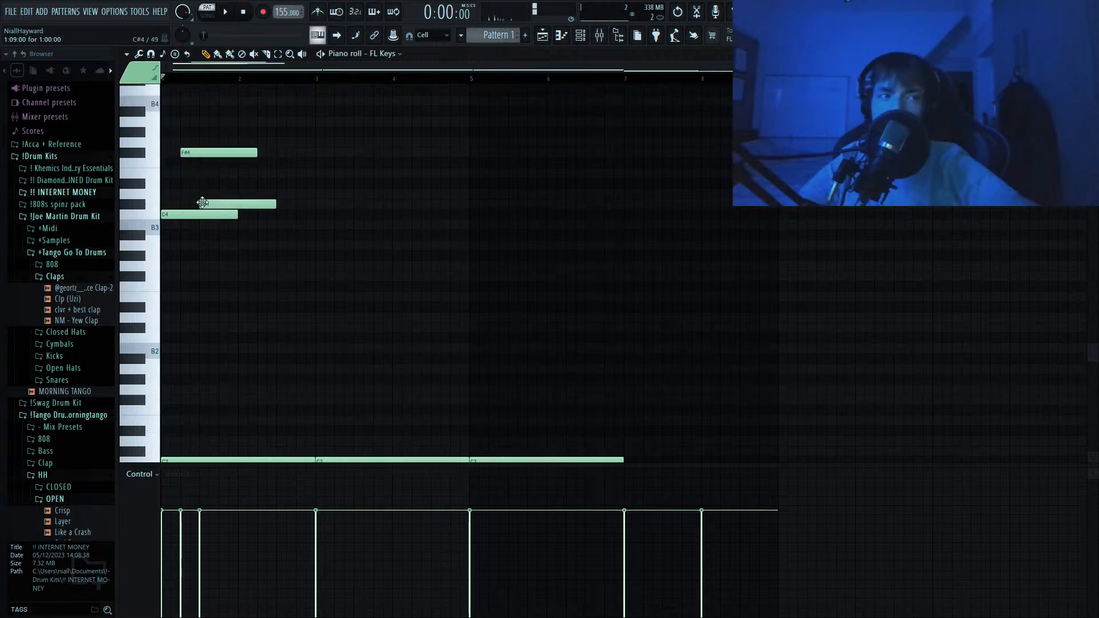
# Shorten the C4, F#4 and C#4 melody notes to half a beat each and play them back.
pyautogui.moveTo(254, 252); pyautogui.dragTo(170, 134)
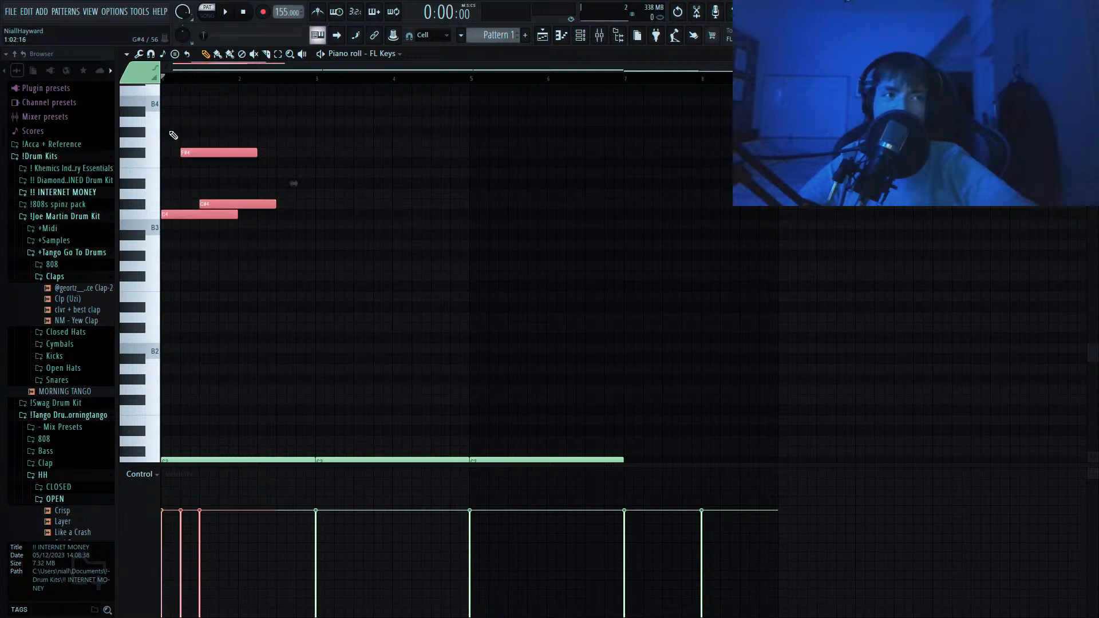
pyautogui.hotkey('shift', 'd')
pyautogui.press('space')
pyautogui.press('space')
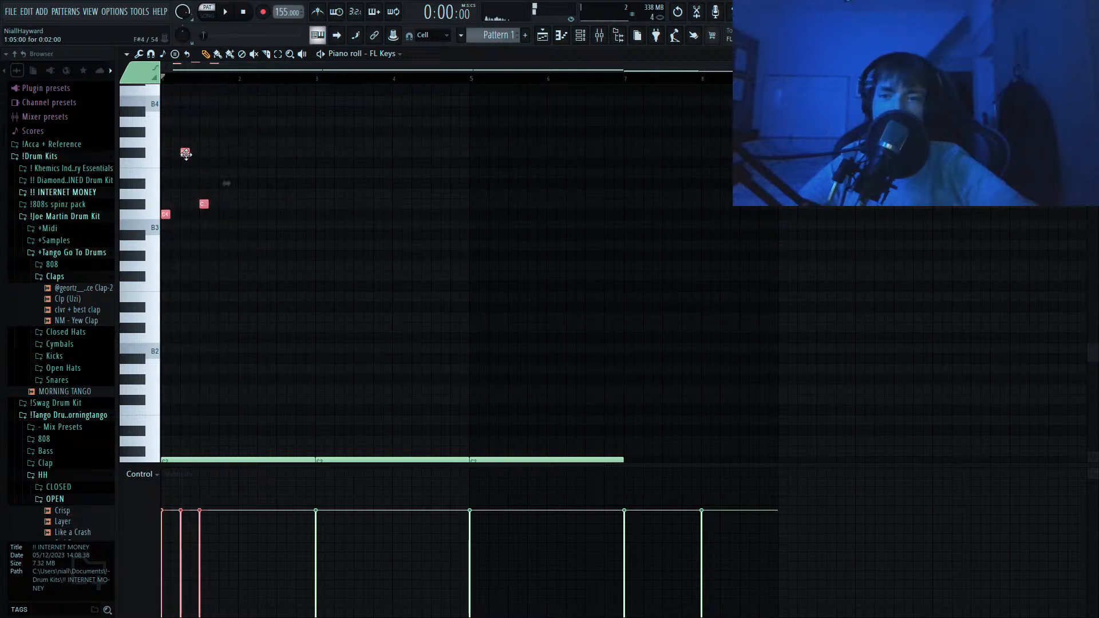
# Replace the F#4 melody note with G#4, shorten every note in the pattern to half a beat, and play it back.
pyautogui.rightClick(184, 151)
pyautogui.click(183, 134)
pyautogui.hotkey('shift', 'd')
pyautogui.press('space')
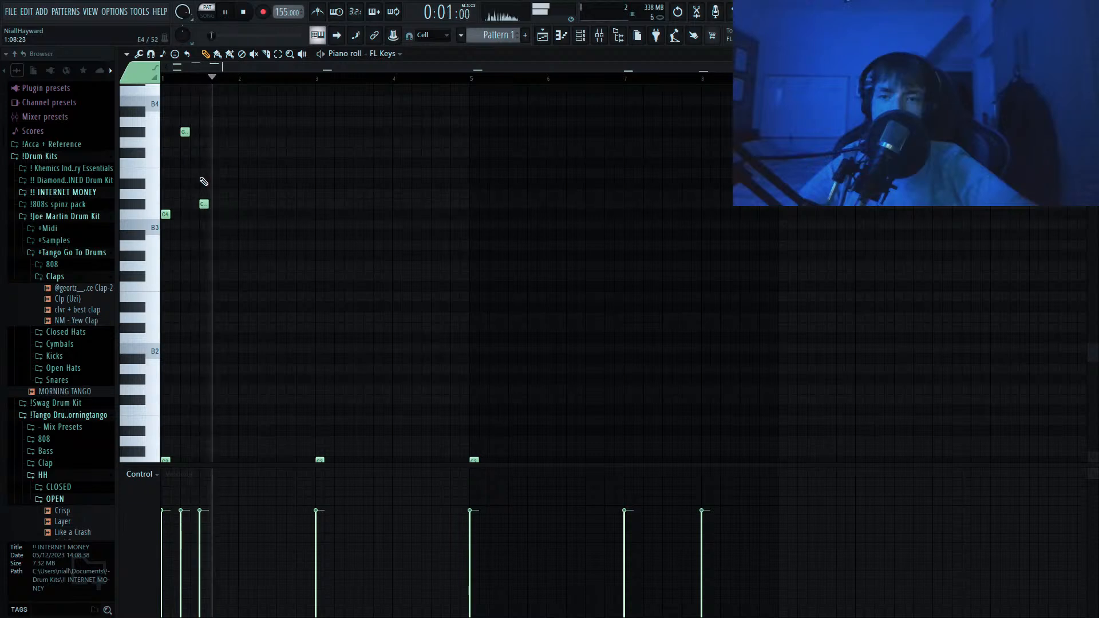
pyautogui.press('space')
# Delete the C4, G#4 and C#4 melody notes from bar 1.
pyautogui.rightClick(165, 214)
pyautogui.rightClick(203, 204)
pyautogui.rightClick(184, 132)
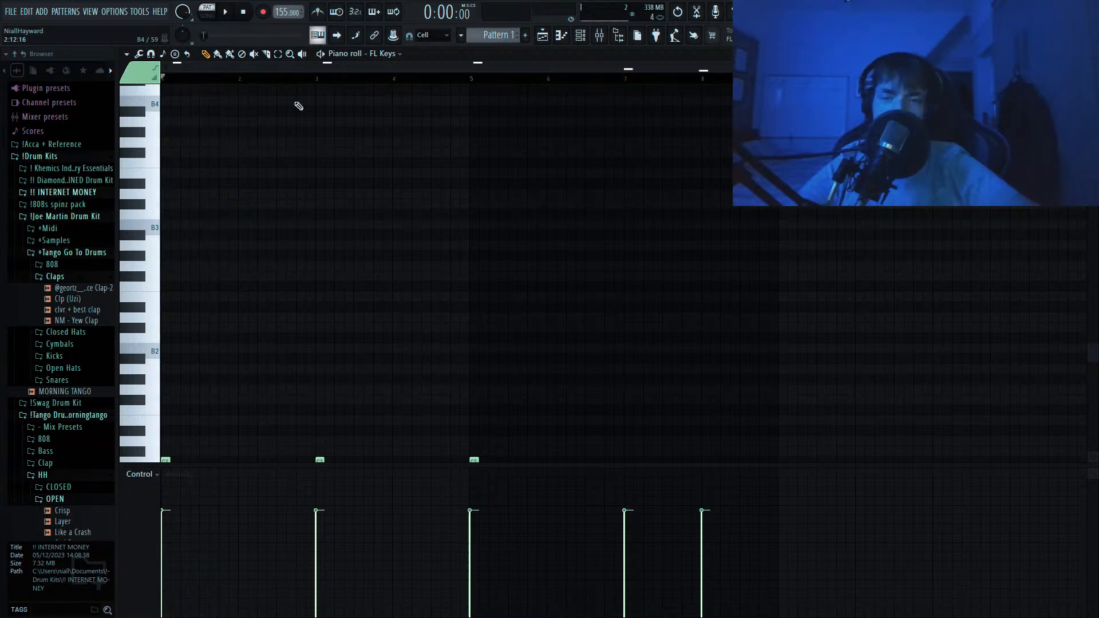
pyautogui.click(580, 35)
pyautogui.click(519, 103)
pyautogui.scroll(-7, 518, 105)
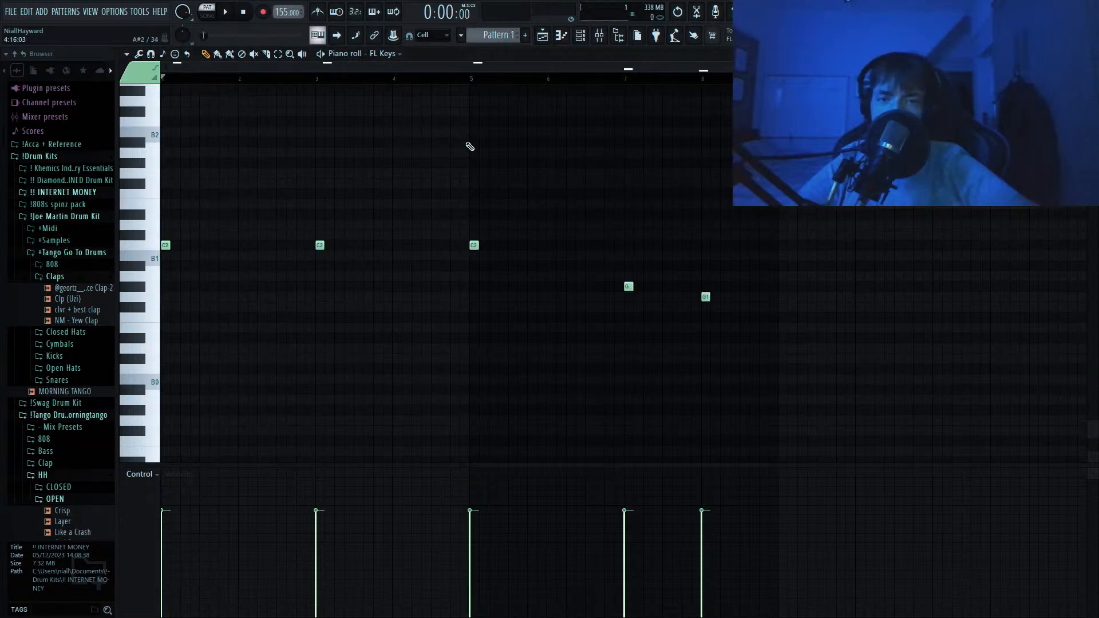
# Lengthen every FL Keys bass note until it meets the next one, and play the line back.
pyautogui.hotkey('ctrl', 'l')
pyautogui.press('space')
pyautogui.scroll(3, 613, 115)
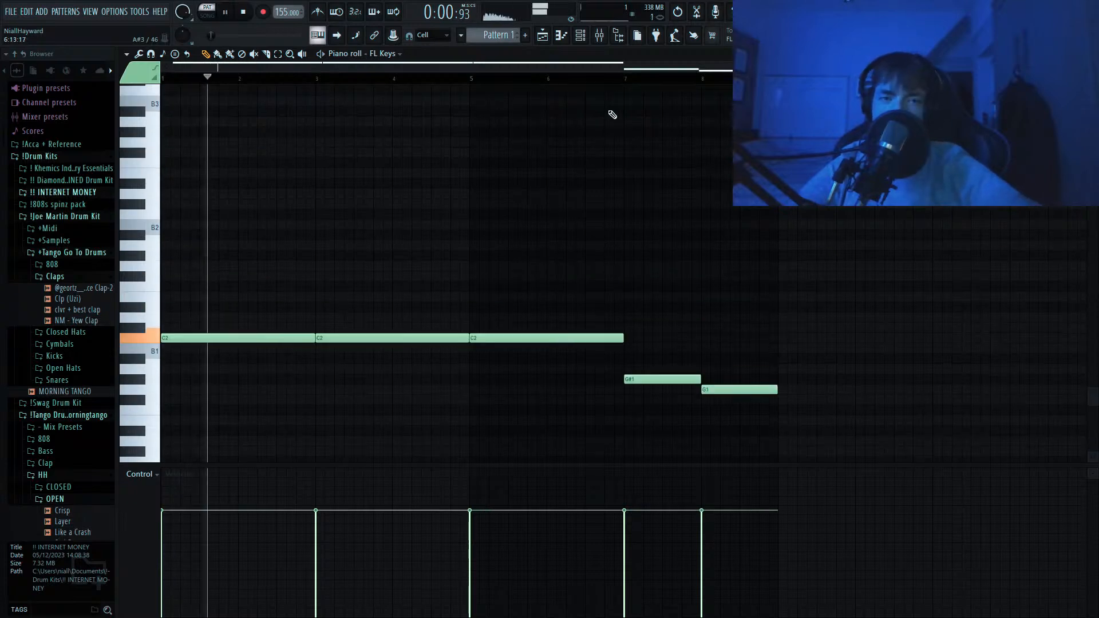
pyautogui.press('F6')
pyautogui.press('space')
# Close the older Kontakt window and load Hypha's A Winter's Tale preset in a Kontakt 7 channel.
pyautogui.click(50, 203)
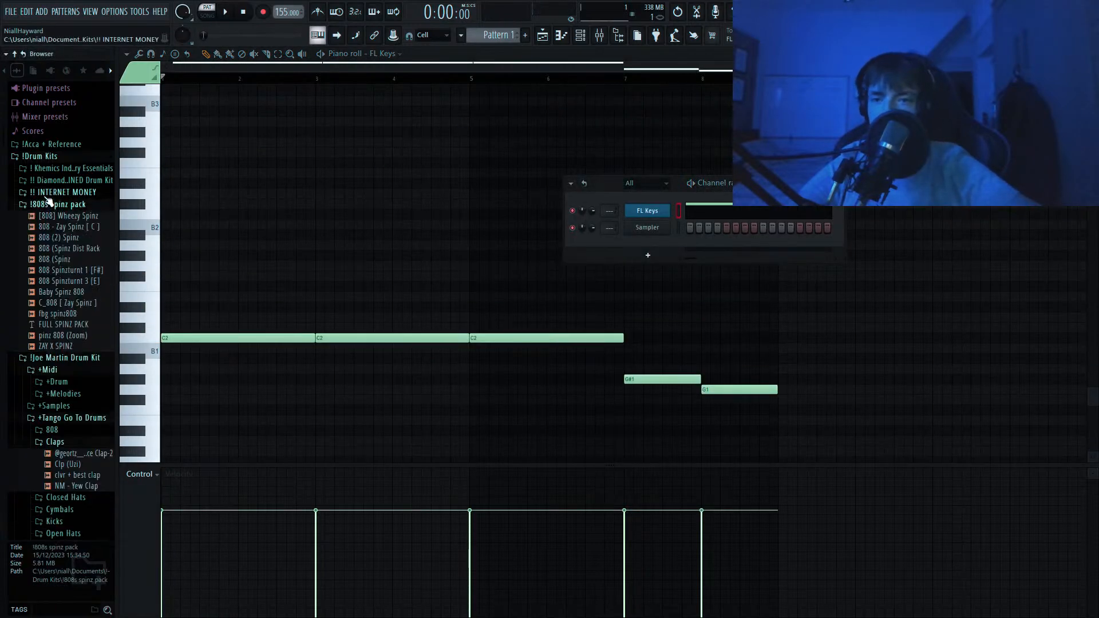
pyautogui.click(49, 204)
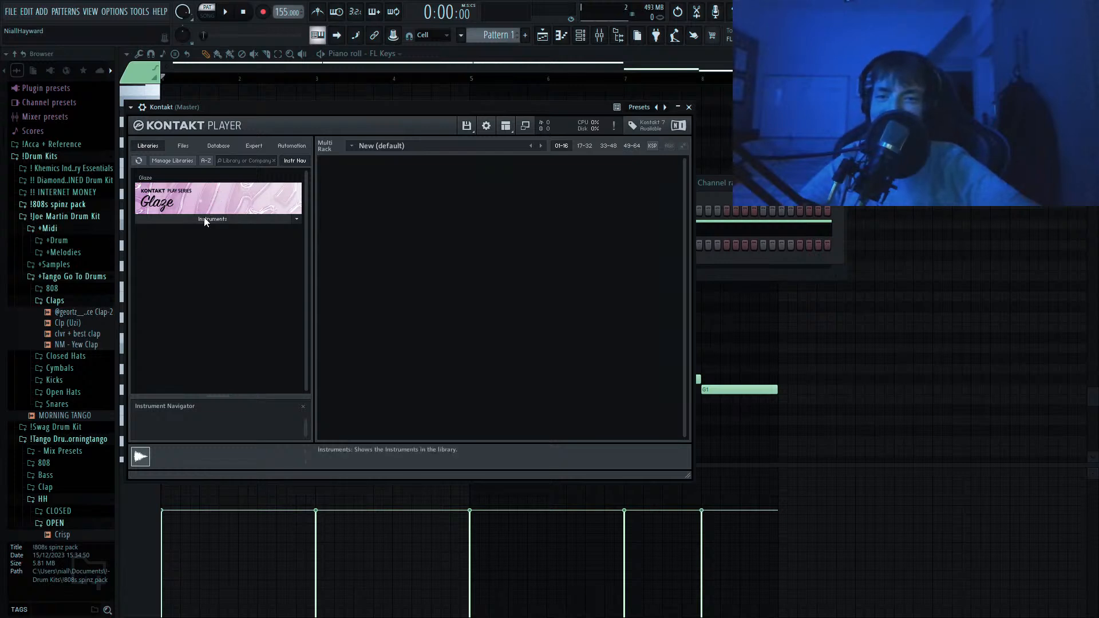
pyautogui.click(677, 108)
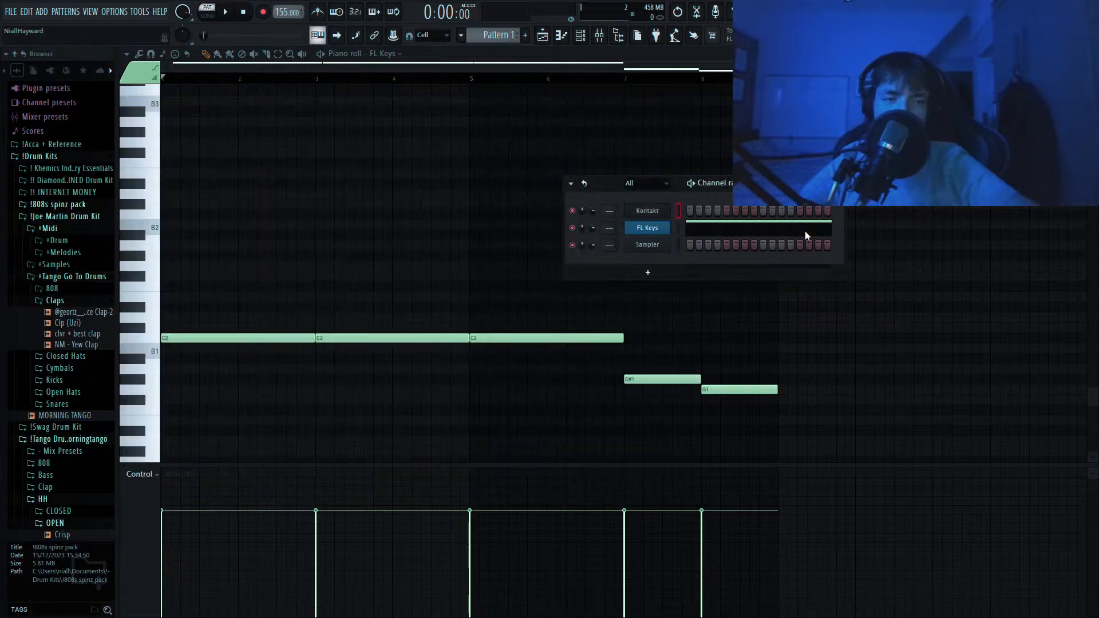
pyautogui.click(801, 215)
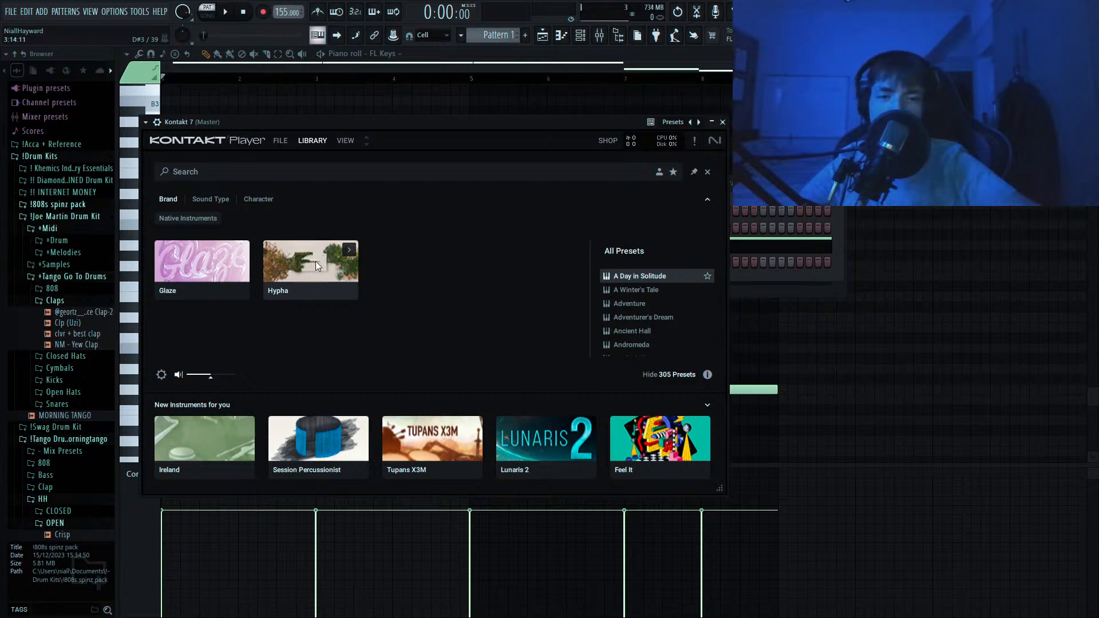
pyautogui.click(350, 253)
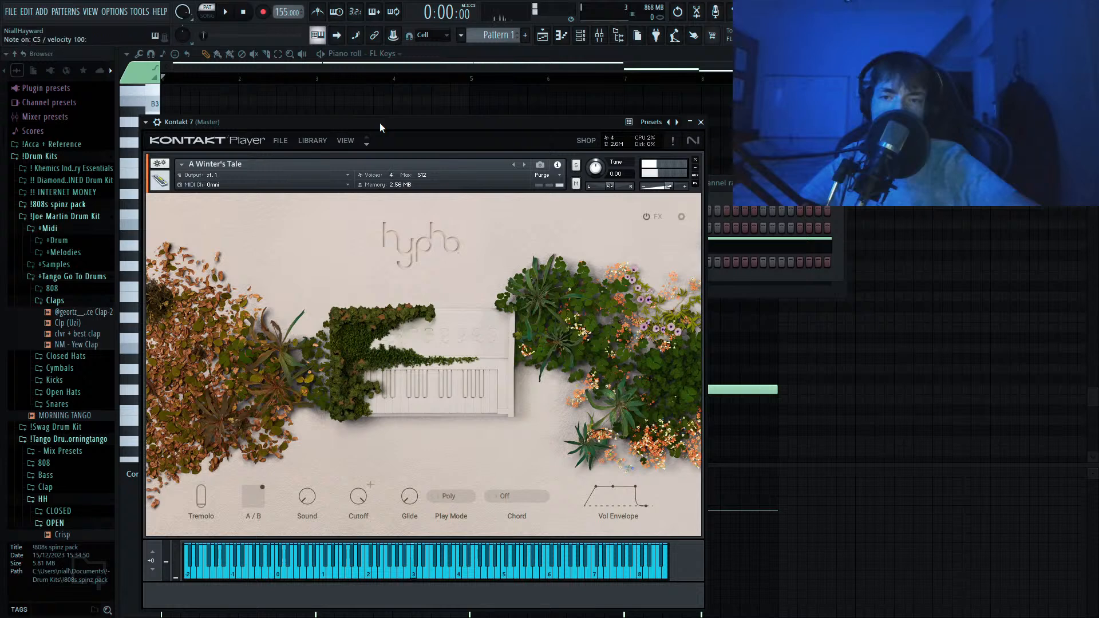
# Draw a two-bar C2 note at bar 1 on Kontakt 7 and duplicate it at bars 3 and 5.
pyautogui.click(561, 35)
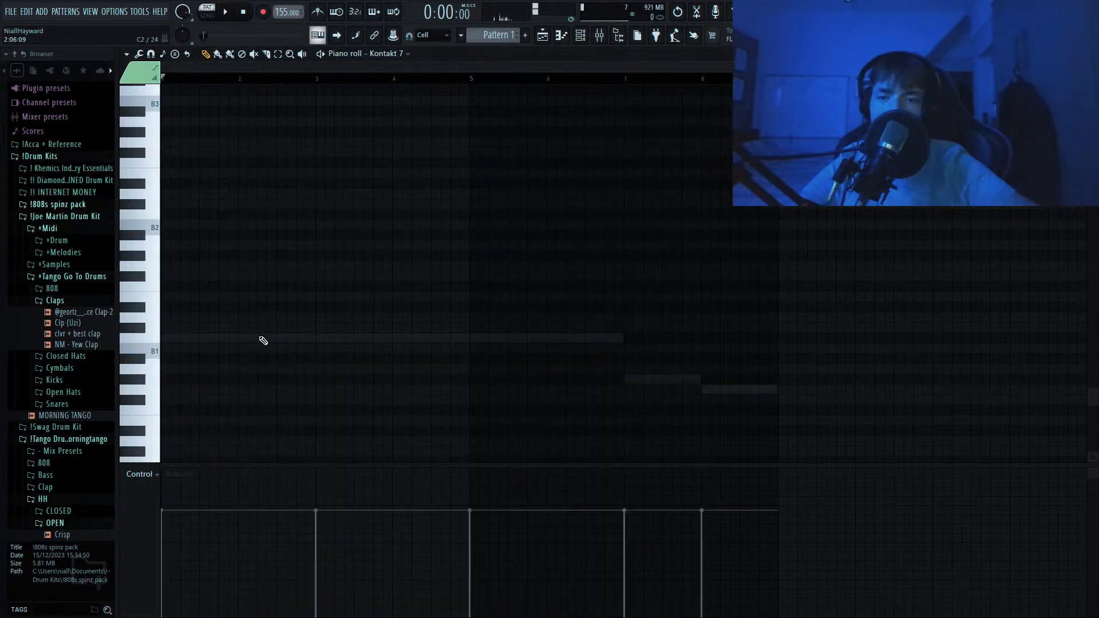
pyautogui.click(167, 338)
pyautogui.moveTo(236, 336); pyautogui.dragTo(315, 336)
pyautogui.hotkey('ctrl', 'a')
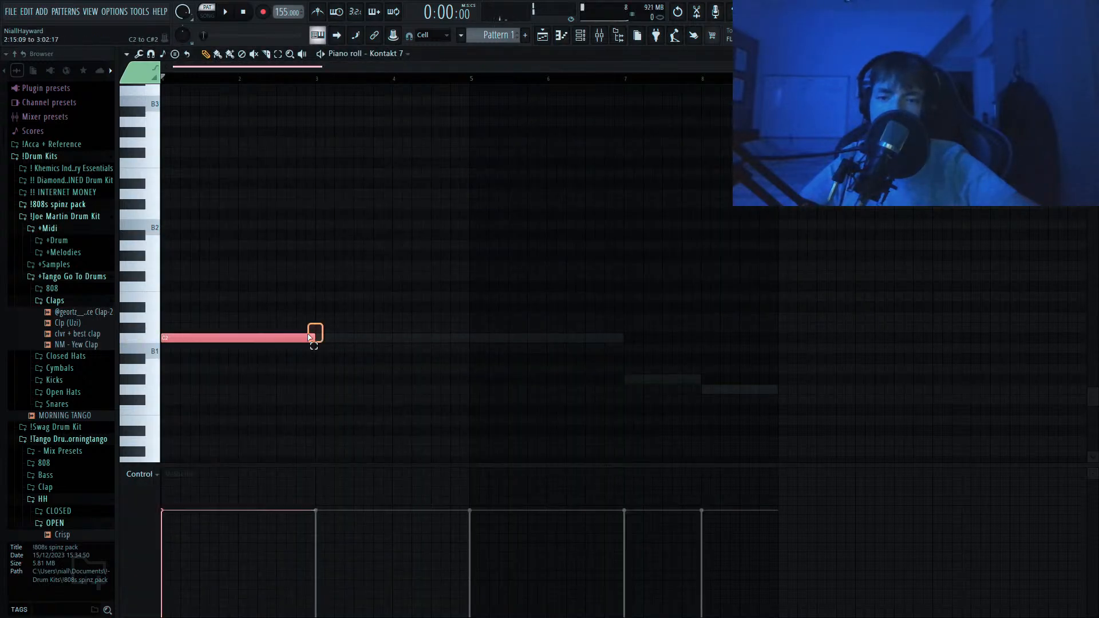
pyautogui.hotkey('ctrl', 'b')
pyautogui.hotkey('ctrl', 'b')
# Add G#1 at bar 7 and G1 at bar 8, and raise all Kontakt 7 notes by three octaves.
pyautogui.click(642, 379)
pyautogui.click(707, 389)
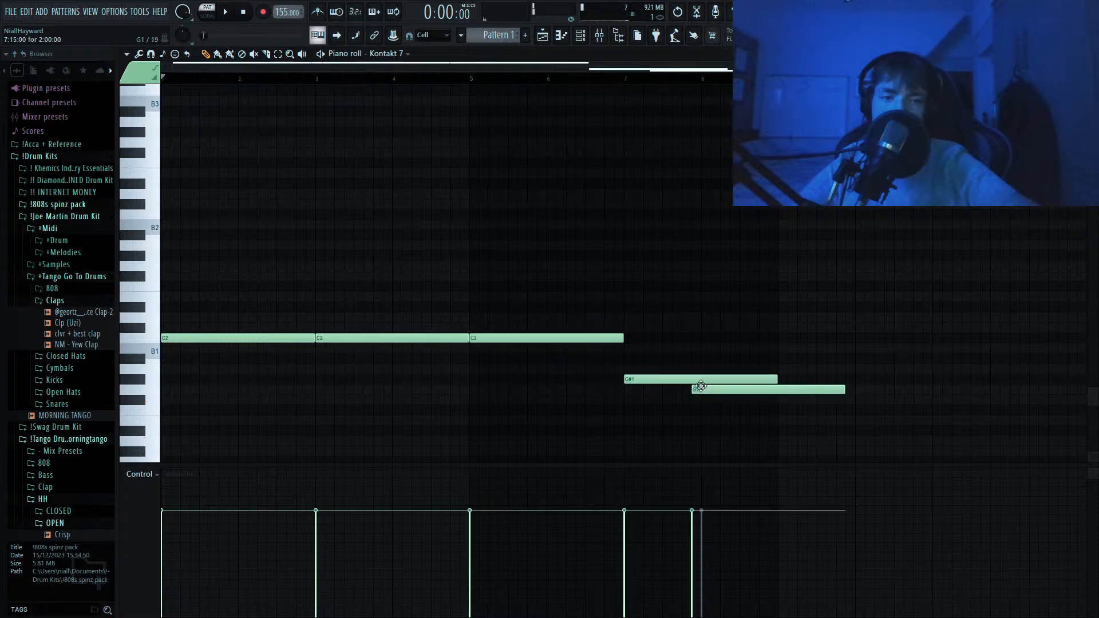
pyautogui.hotkey('ctrl', 'Up')
pyautogui.hotkey('ctrl', 'Up')
pyautogui.hotkey('ctrl', 'Up')
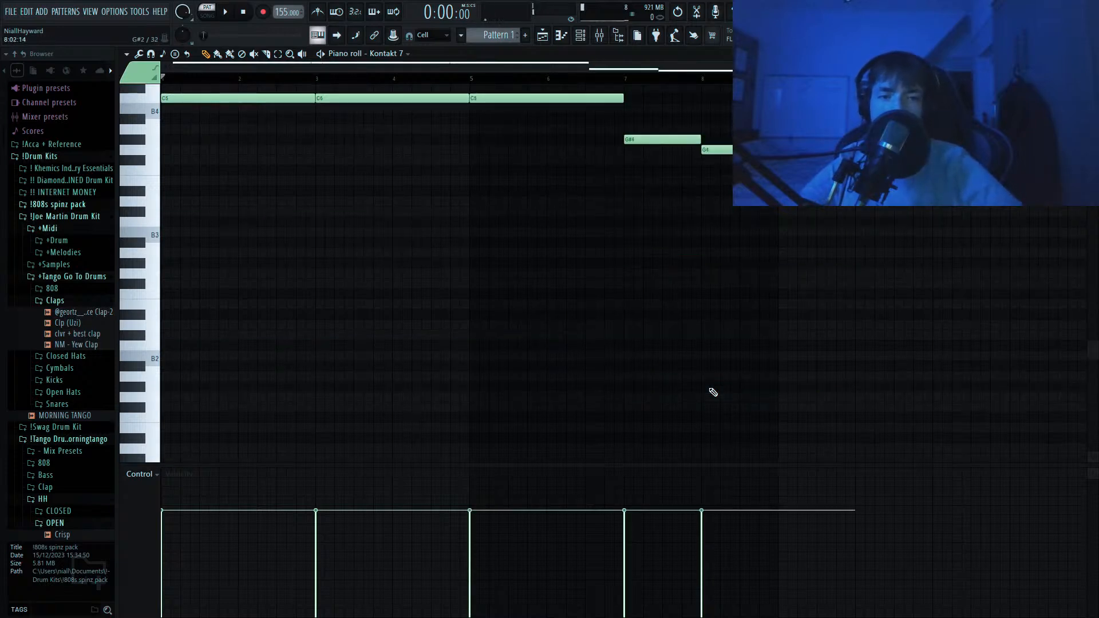
# Slice the G4 note at the start of bar 9 and delete the excess, leaving it one bar long.
pyautogui.scroll(2, 742, 344)
pyautogui.click(796, 280)
pyautogui.moveTo(796, 279); pyautogui.dragTo(782, 280)
pyautogui.rightClick(783, 280)
pyautogui.press('c')
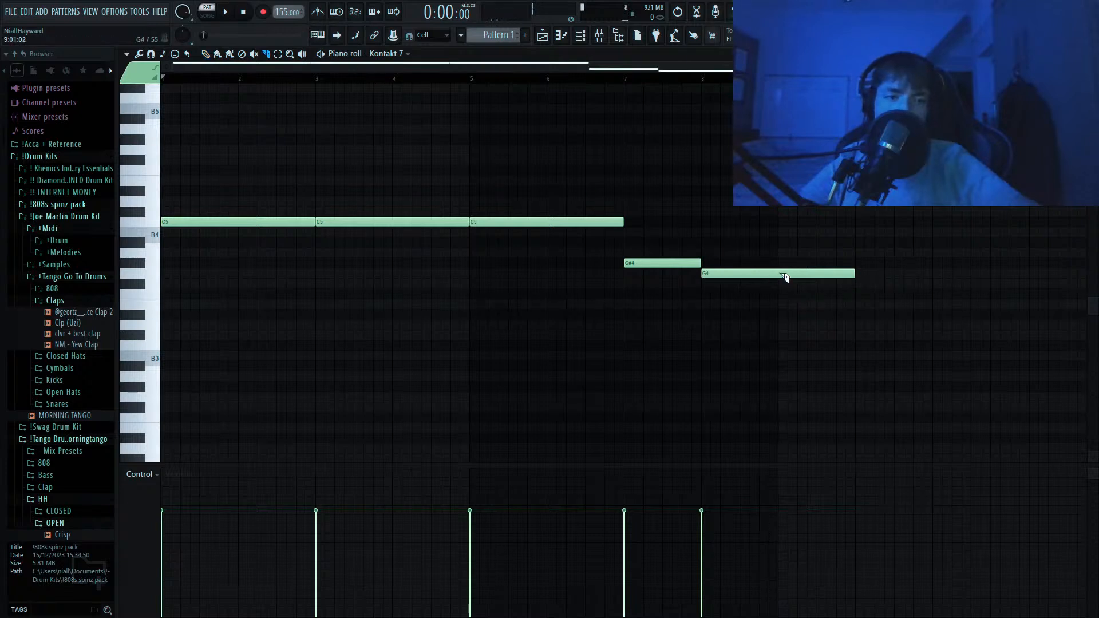
pyautogui.click(784, 277)
pyautogui.press('Delete')
pyautogui.press('p')
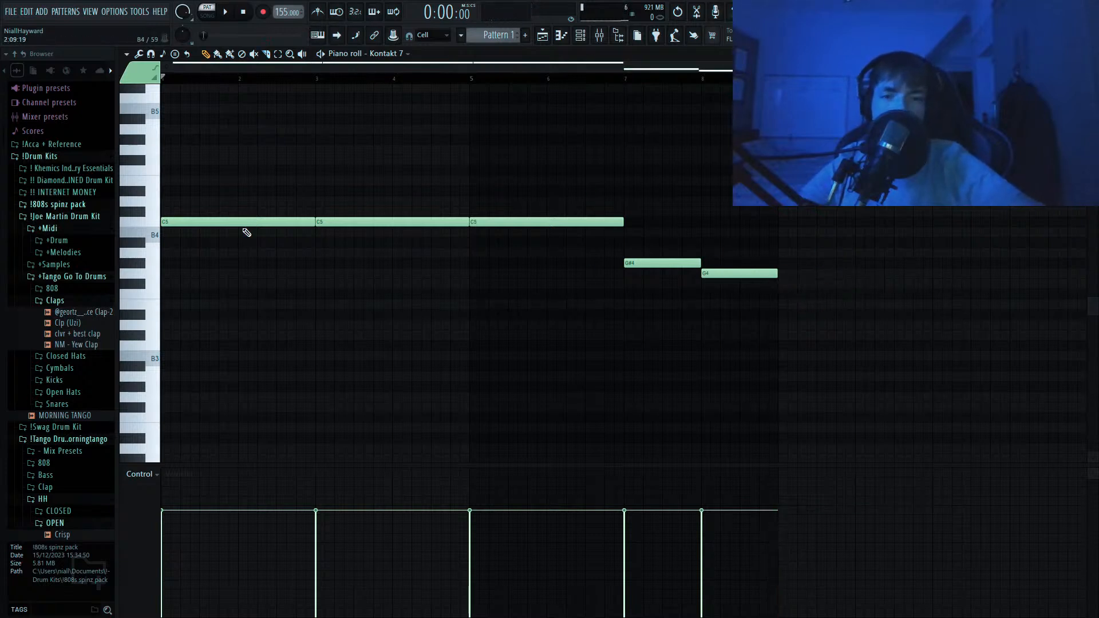
# Add a two-bar D#5 note above the first C5 and duplicate it at bars 3 and 5.
pyautogui.click(204, 194)
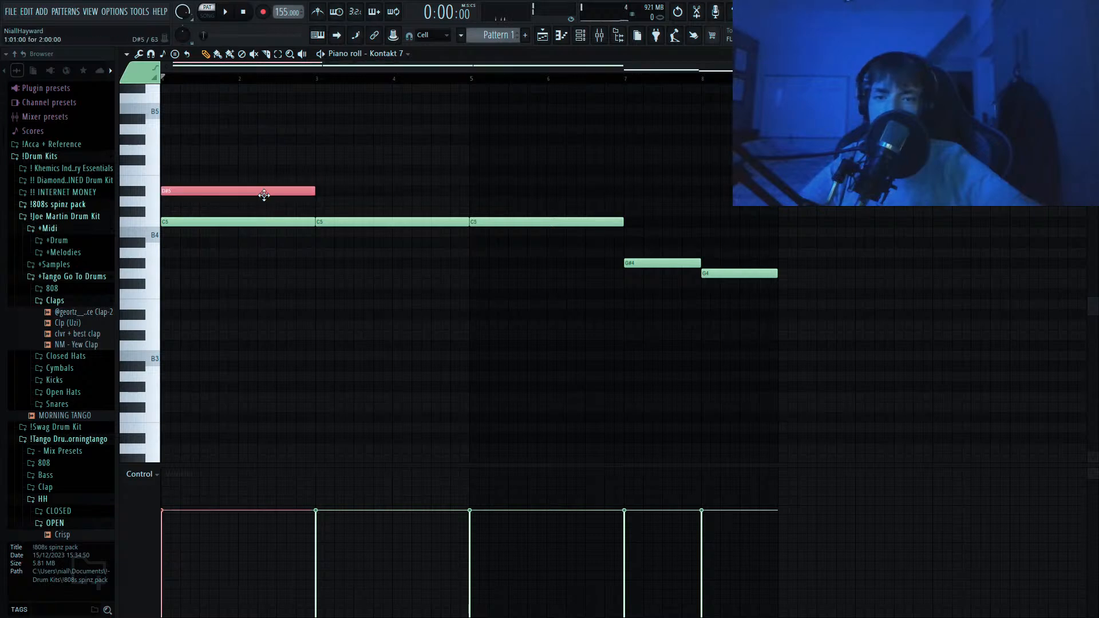
pyautogui.hotkey('ctrl', 'b')
pyautogui.hotkey('ctrl', 'b')
# Add a one-bar C5 note at bar 7 and a one-bar A#4 note at bar 8.
pyautogui.click(628, 224)
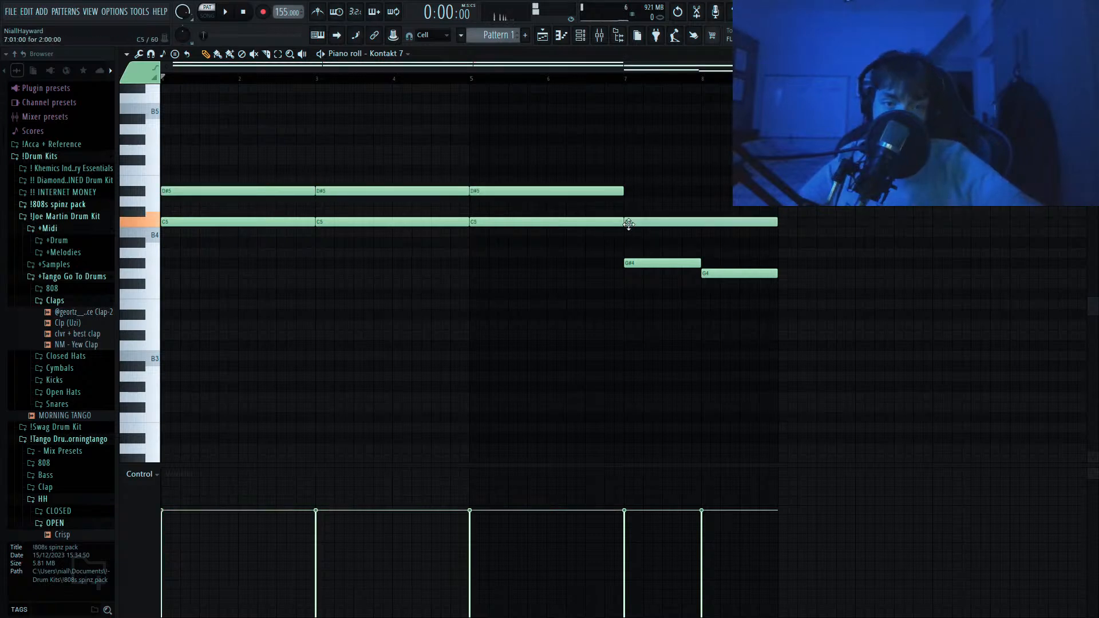
pyautogui.click(707, 245)
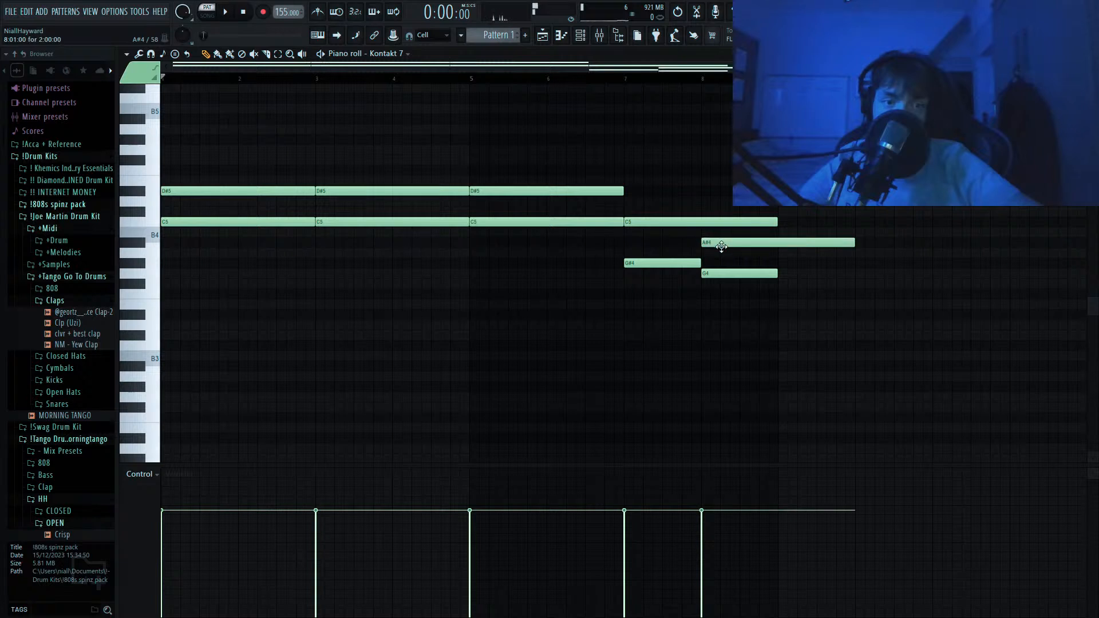
pyautogui.moveTo(771, 220); pyautogui.dragTo(699, 225)
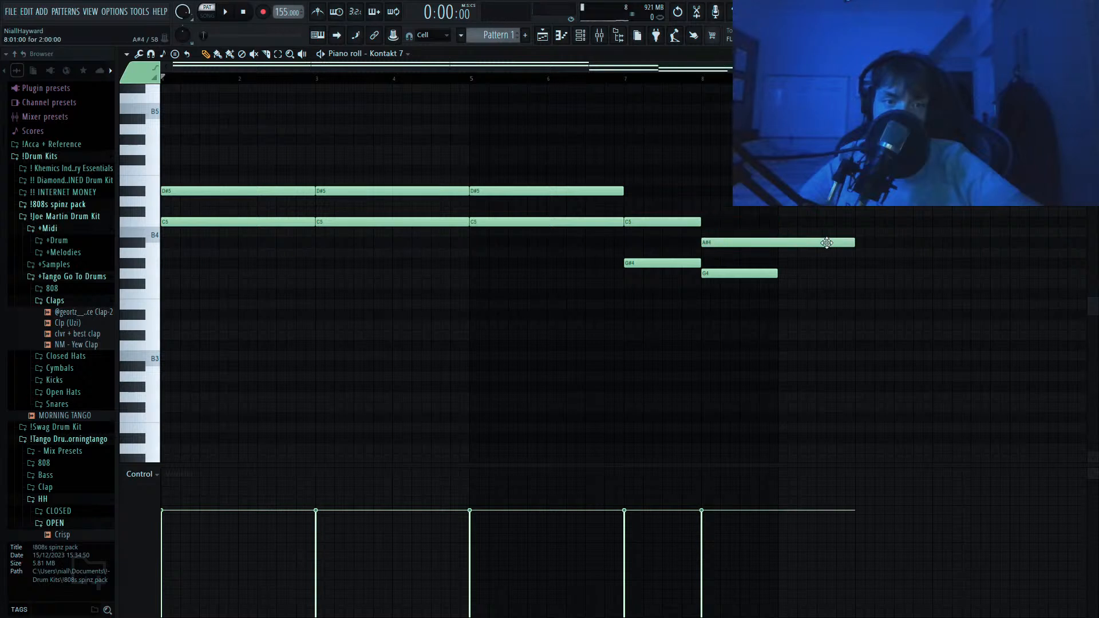
pyautogui.moveTo(853, 243); pyautogui.dragTo(778, 244)
# Add two-bar G5 notes at bars 1, 3 and 5 to complete the first three chords.
pyautogui.scroll(4, 400, 218)
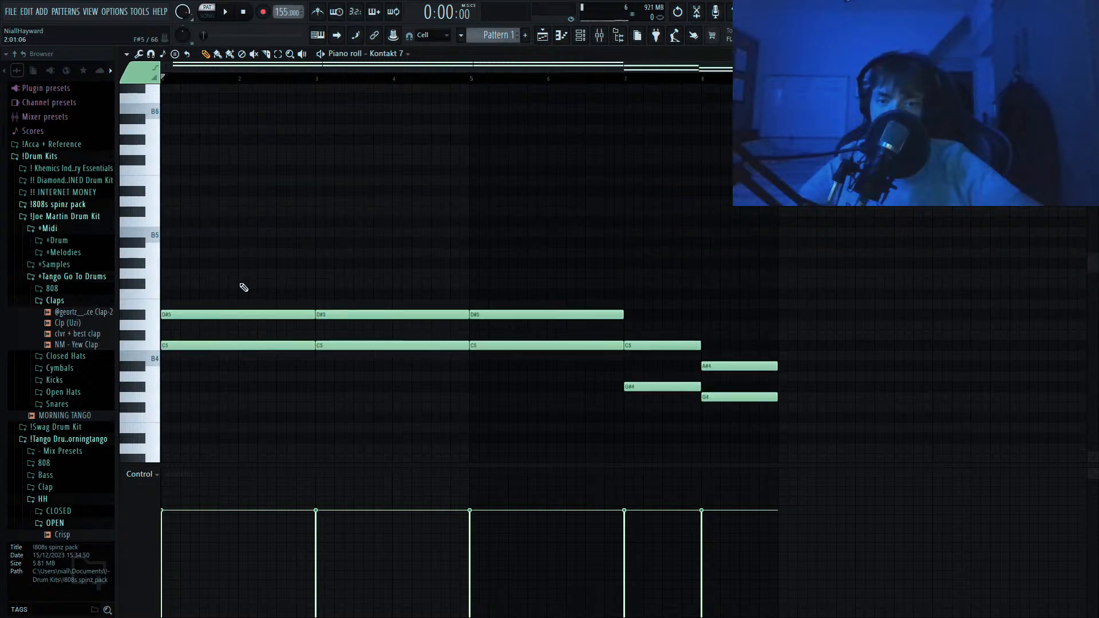
pyautogui.click(182, 273)
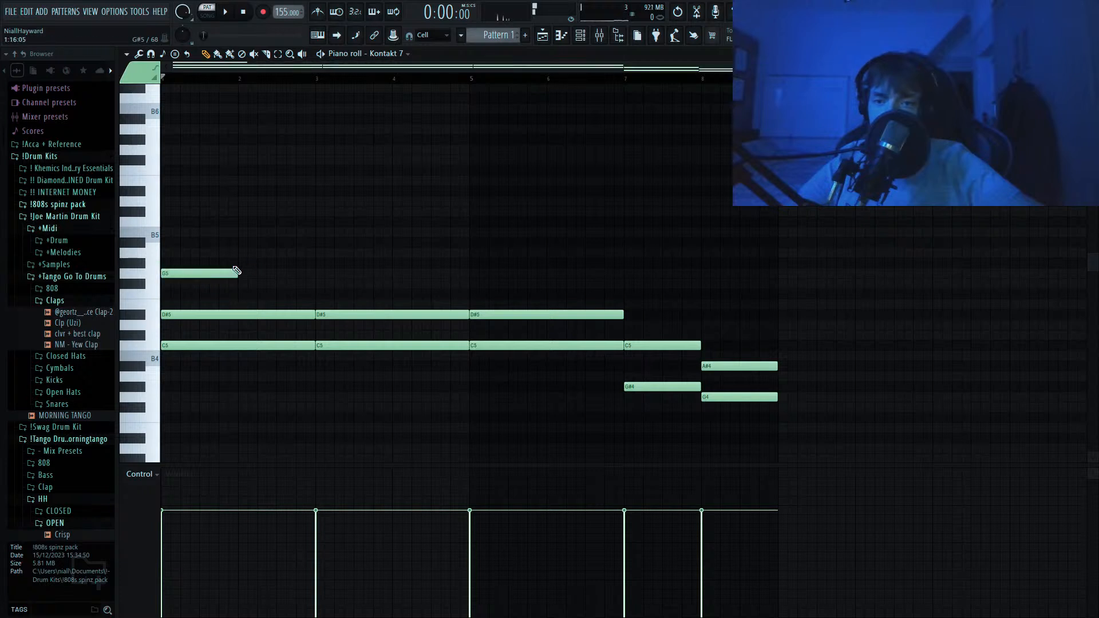
pyautogui.moveTo(238, 273); pyautogui.dragTo(312, 270)
pyautogui.click(331, 270)
pyautogui.click(481, 270)
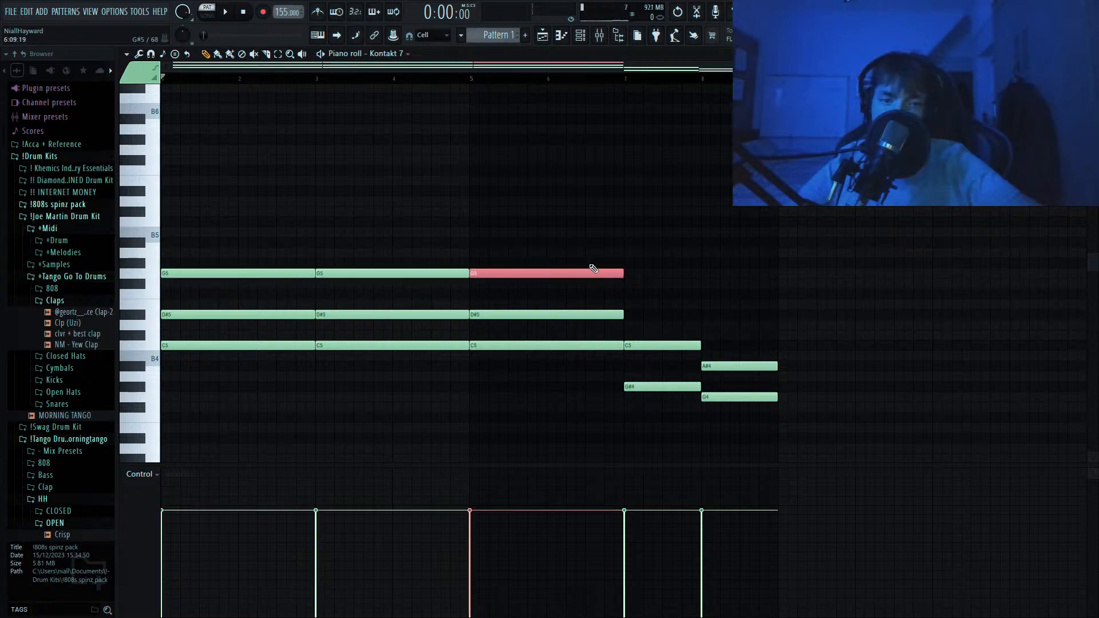
# Add a two-bar D#5 note at bar 7, slice it at bar 8, and lower the second half to D5.
pyautogui.click(633, 316)
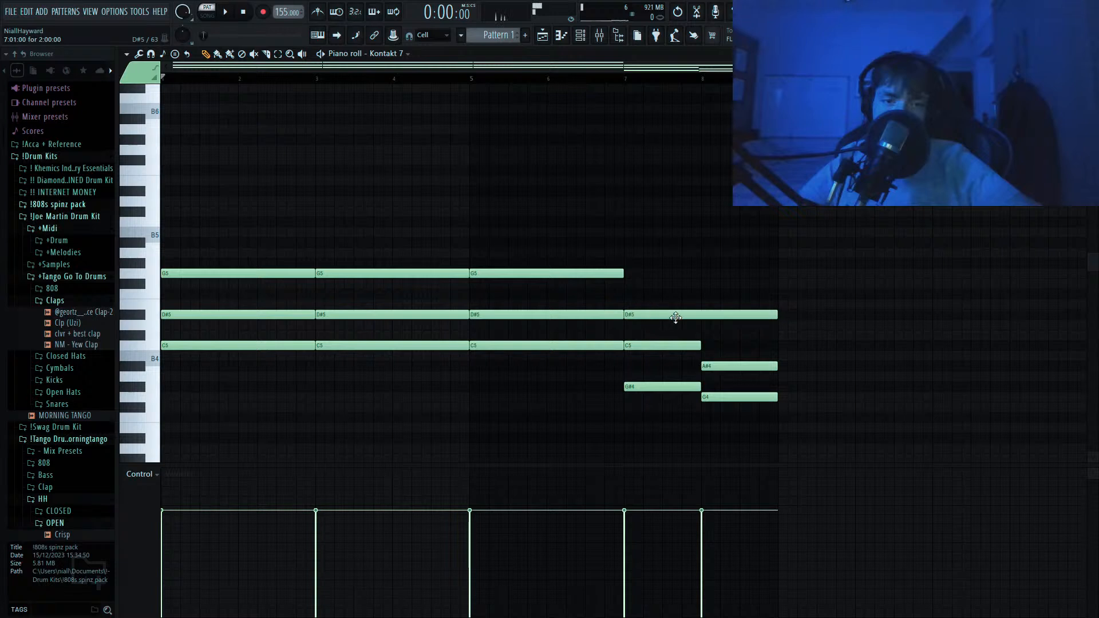
pyautogui.press('c')
pyautogui.click(708, 317)
pyautogui.press('p')
pyautogui.hotkey('shift', 'Down')
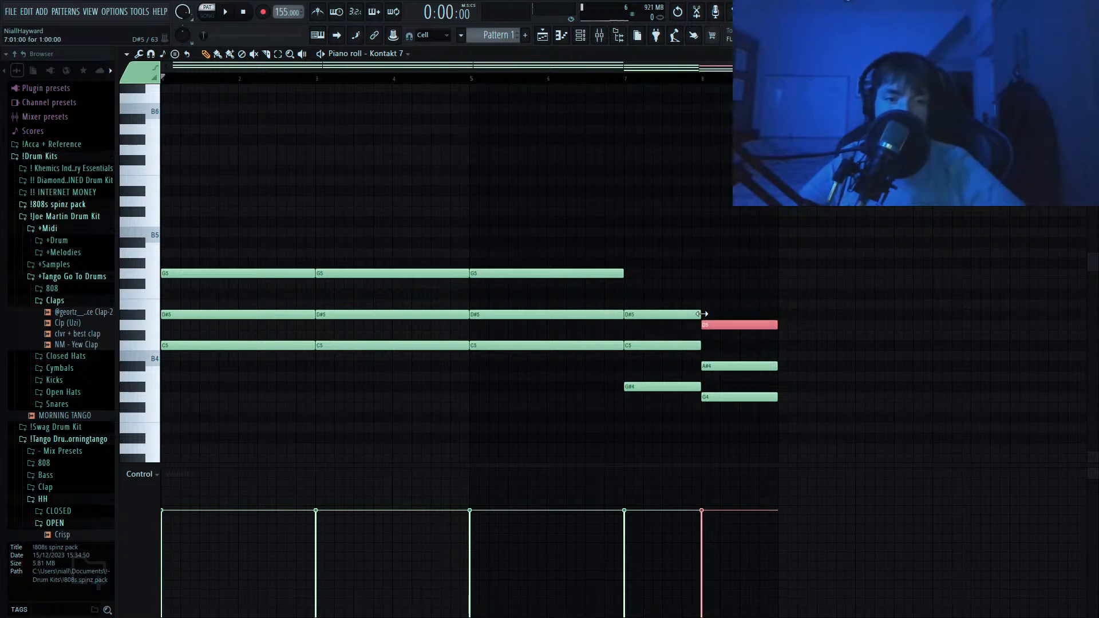
# Play the chords with FL Keys muted, and raise the middle note of every chord by one octave.
pyautogui.press('space')
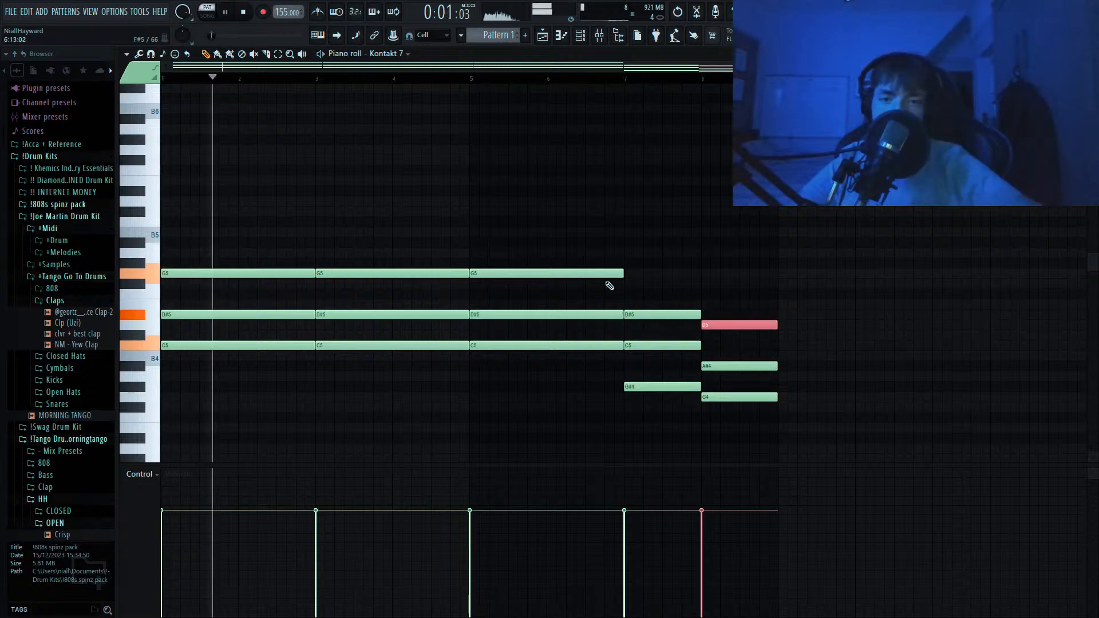
pyautogui.press('F6')
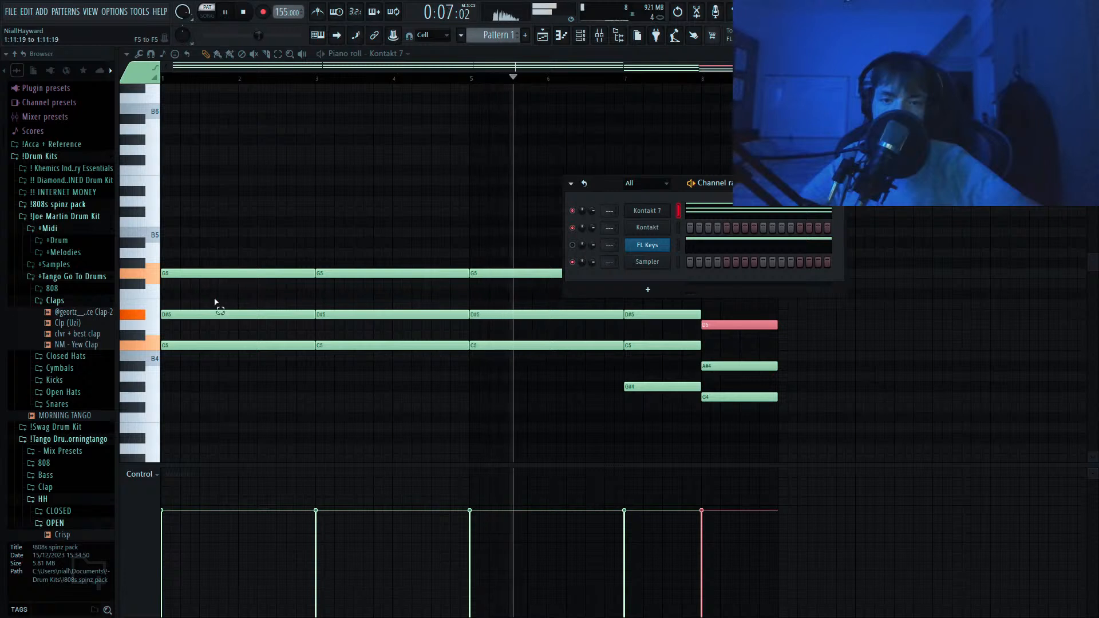
pyautogui.moveTo(213, 292); pyautogui.dragTo(717, 371)
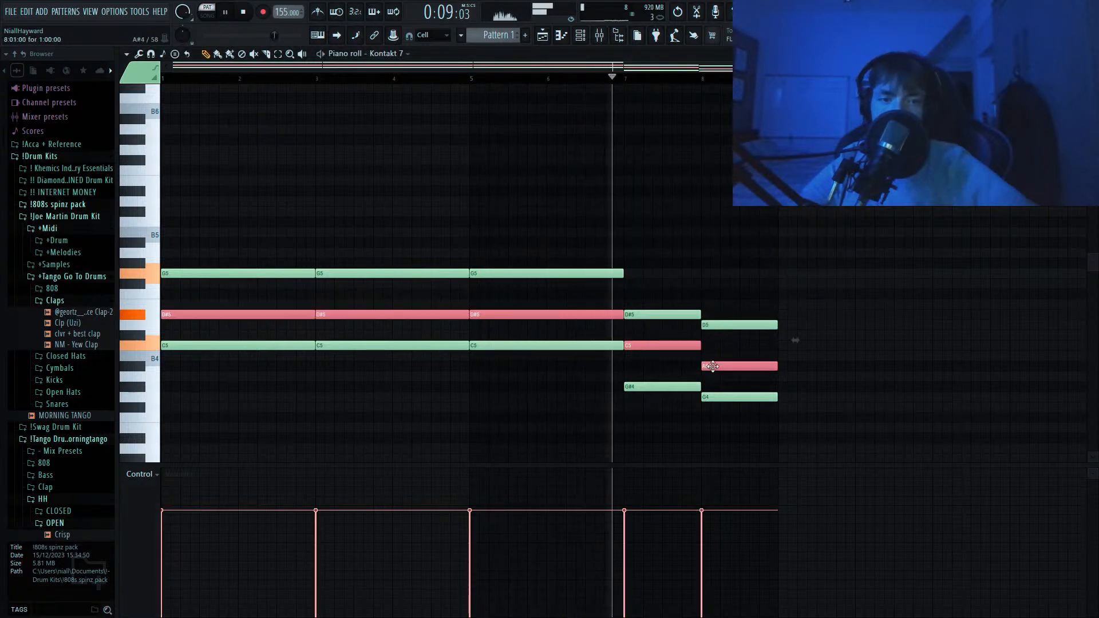
pyautogui.hotkey('ctrl', 'Up')
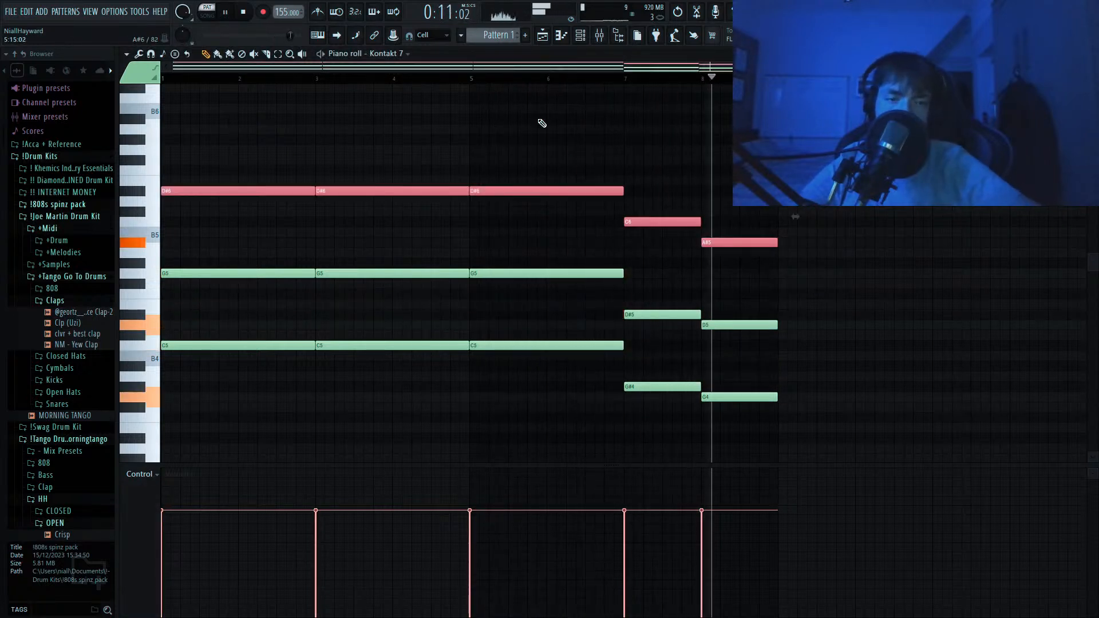
# Stop playback, link the Kontakt 7 channel to the mixer's Master track, and adjust its channel volume.
pyautogui.click(580, 35)
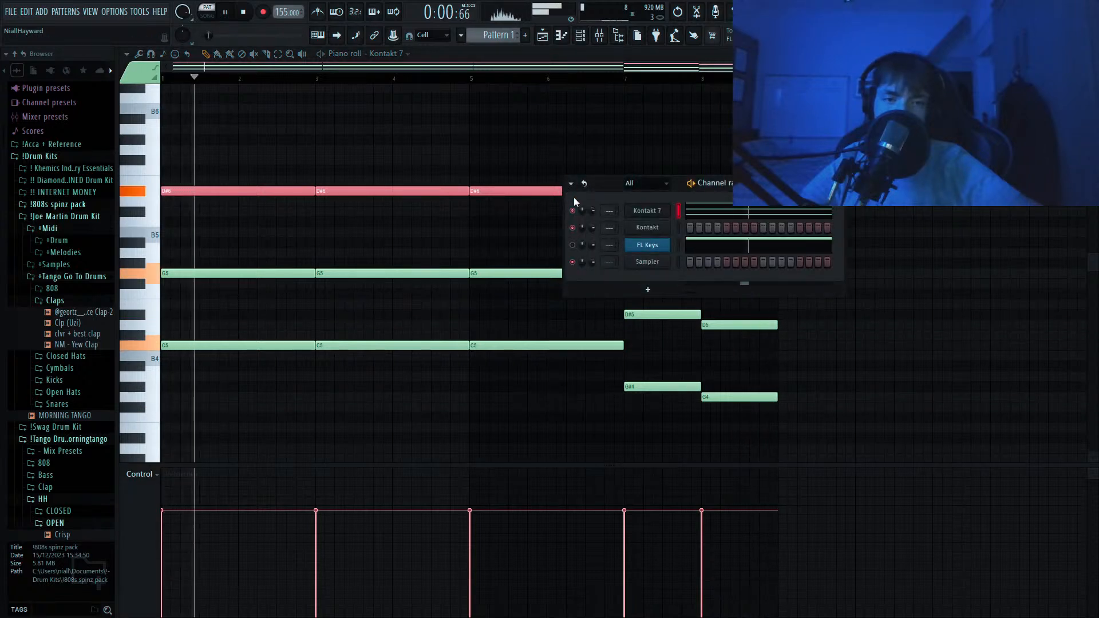
pyautogui.press('space')
pyautogui.press('F9')
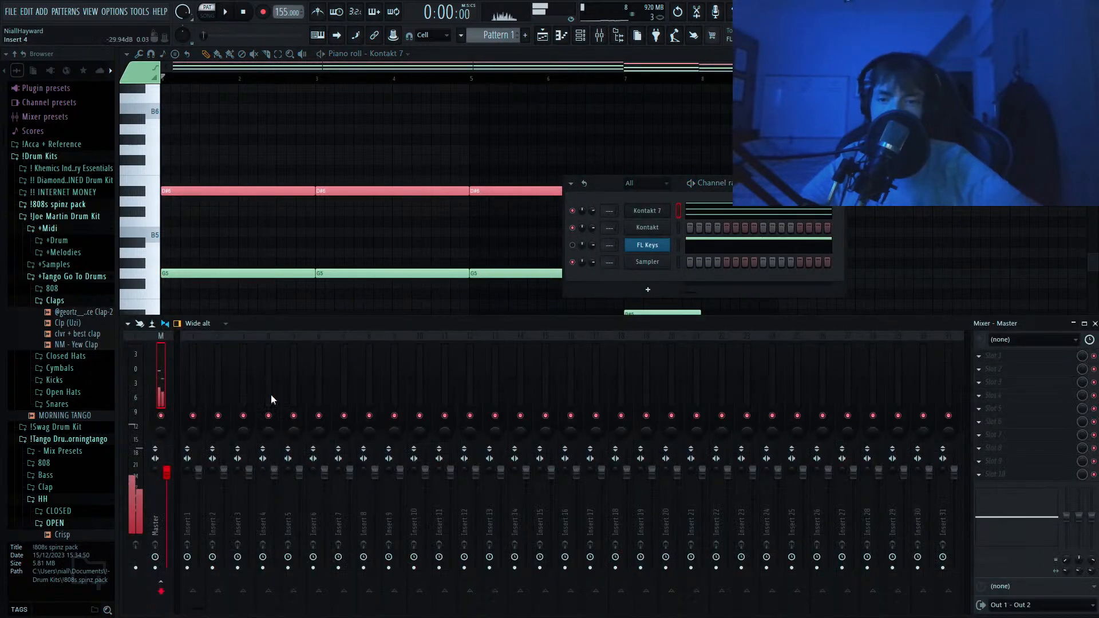
pyautogui.hotkey('ctrl', 'l')
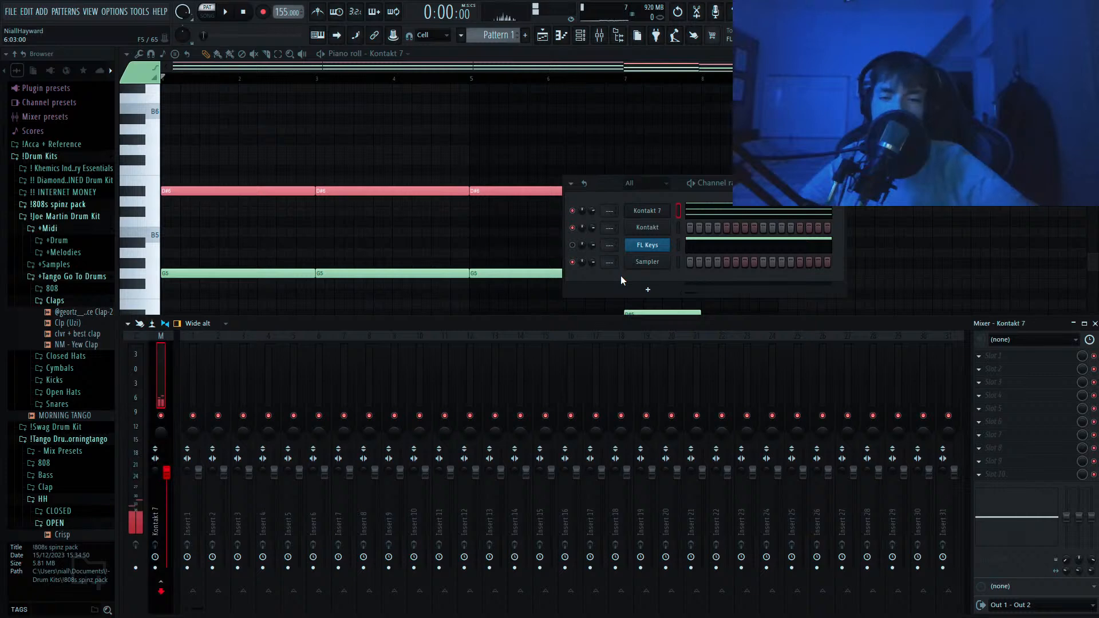
pyautogui.moveTo(594, 212); pyautogui.dragTo(596, 215)
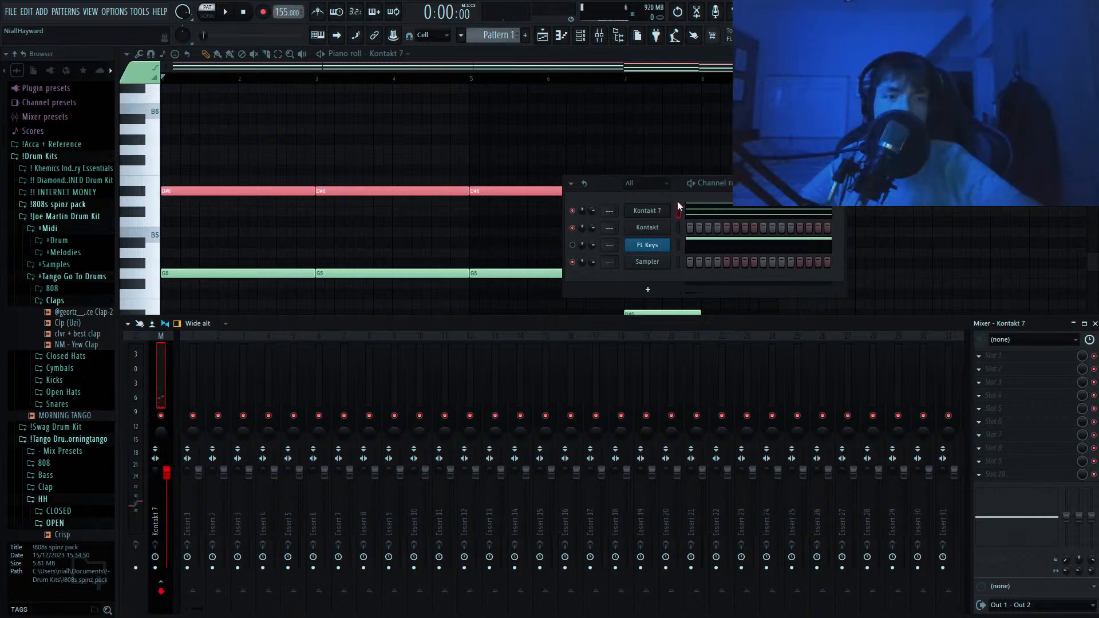
pyautogui.click(612, 58)
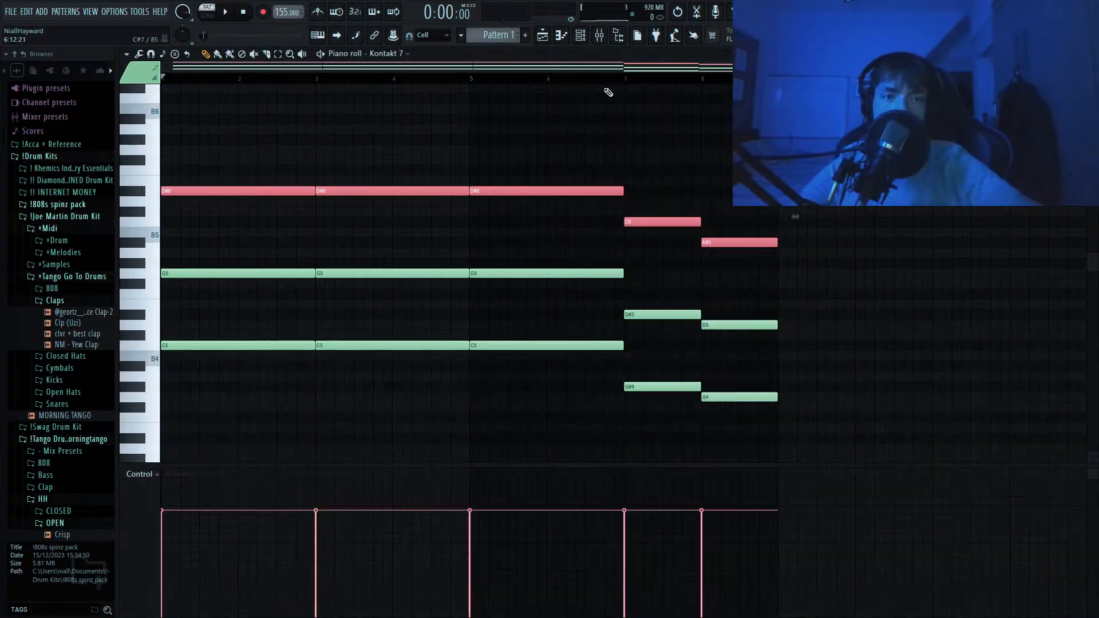
# Try lowering the bar 7 chord by two semitones.
pyautogui.scroll(-2, 605, 121)
pyautogui.scroll(3, 604, 125)
pyautogui.scroll(-3, 606, 132)
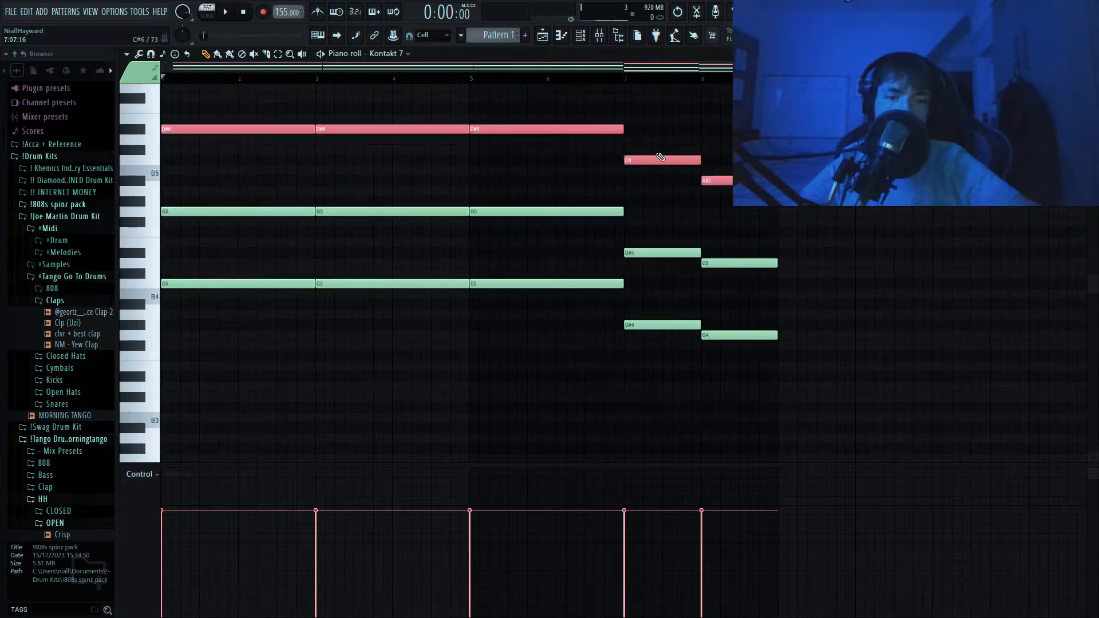
pyautogui.scroll(2, 657, 153)
pyautogui.moveTo(656, 148); pyautogui.dragTo(674, 458)
pyautogui.hotkey('shift', 'Down')
pyautogui.hotkey('shift', 'Down')
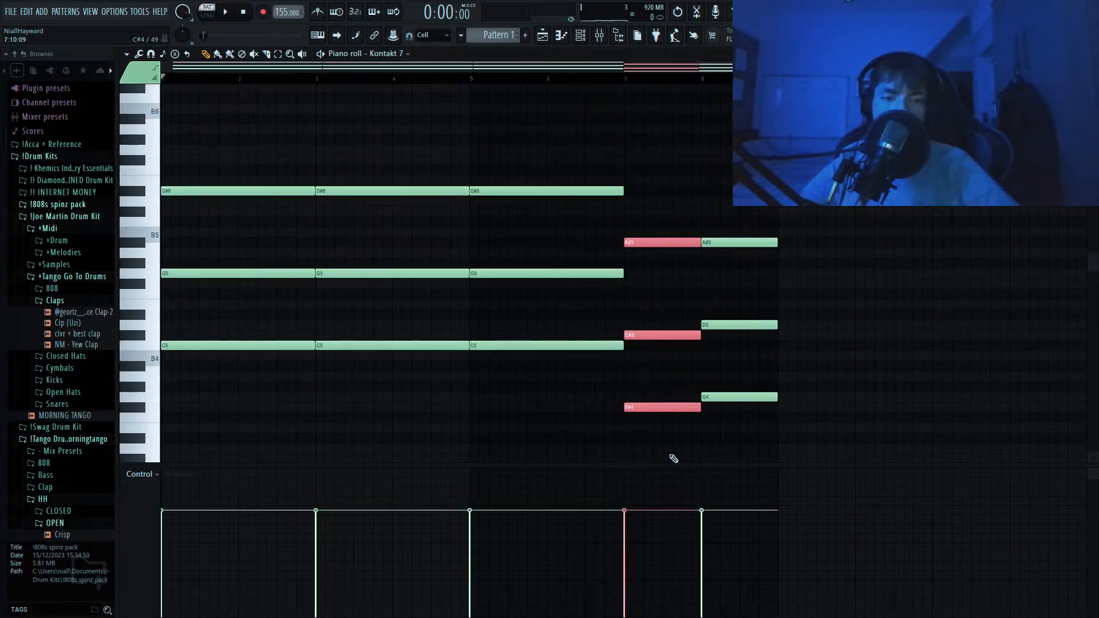
pyautogui.hotkey('shift', 'Up')
pyautogui.hotkey('shift', 'Up')
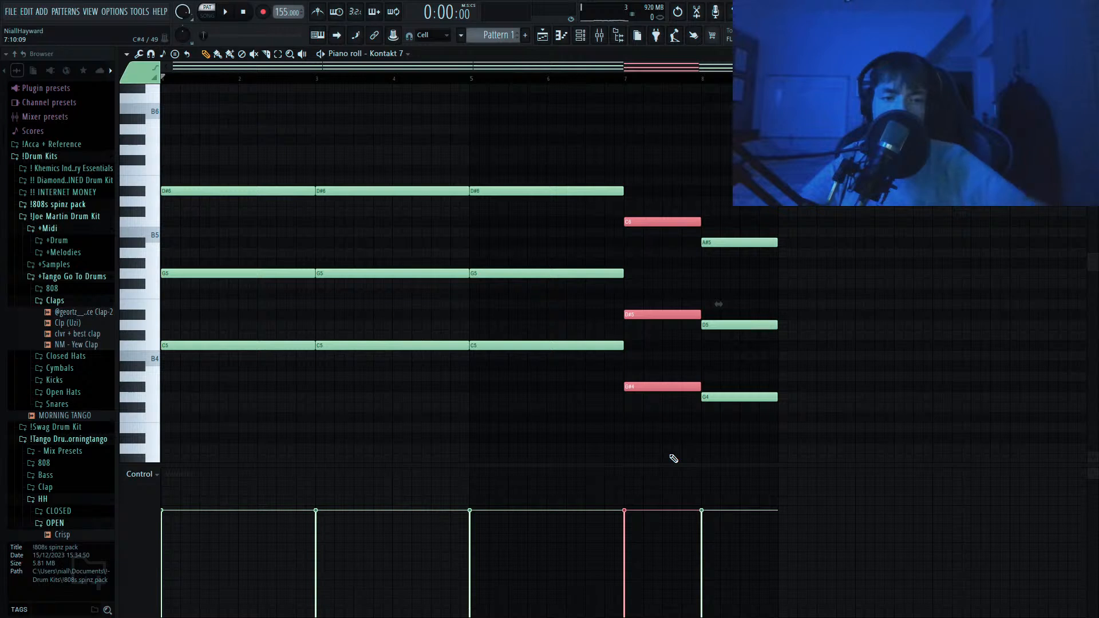
# Switch to the FL Keys notes and lower the bass note at bar 8 to F#1.
pyautogui.scroll(-11, 674, 458)
pyautogui.rightClick(667, 422)
pyautogui.rightClick(668, 423)
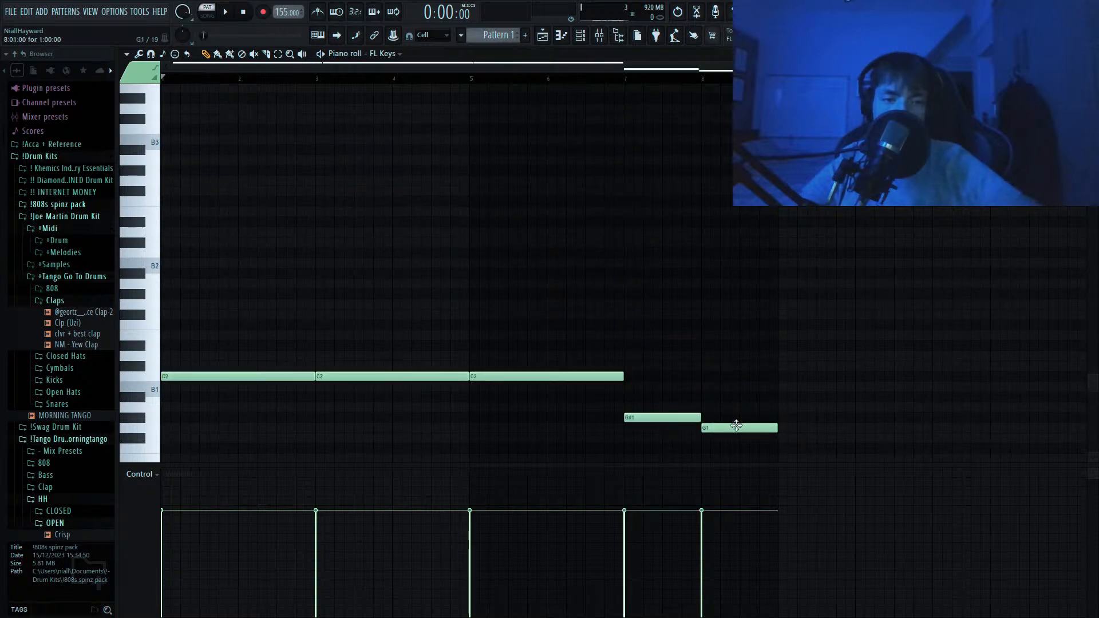
pyautogui.moveTo(736, 425); pyautogui.dragTo(736, 436)
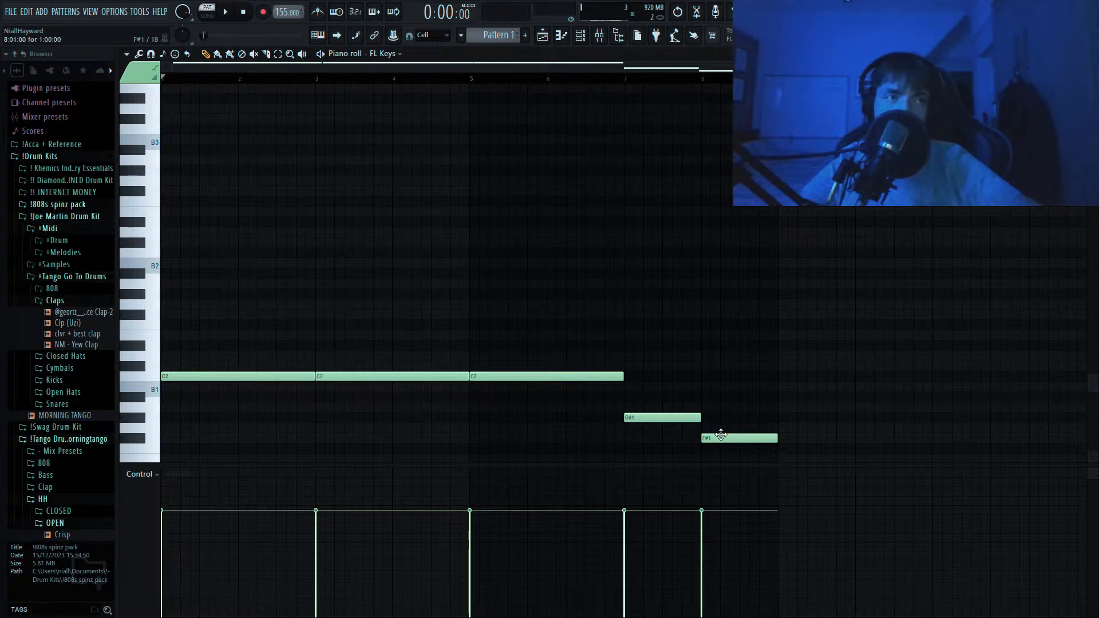
# Lower the FL Keys bass note at bar 7 to F#1 and the one at bar 8 to D1.
pyautogui.moveTo(664, 419); pyautogui.dragTo(664, 438)
pyautogui.scroll(-3, 664, 438)
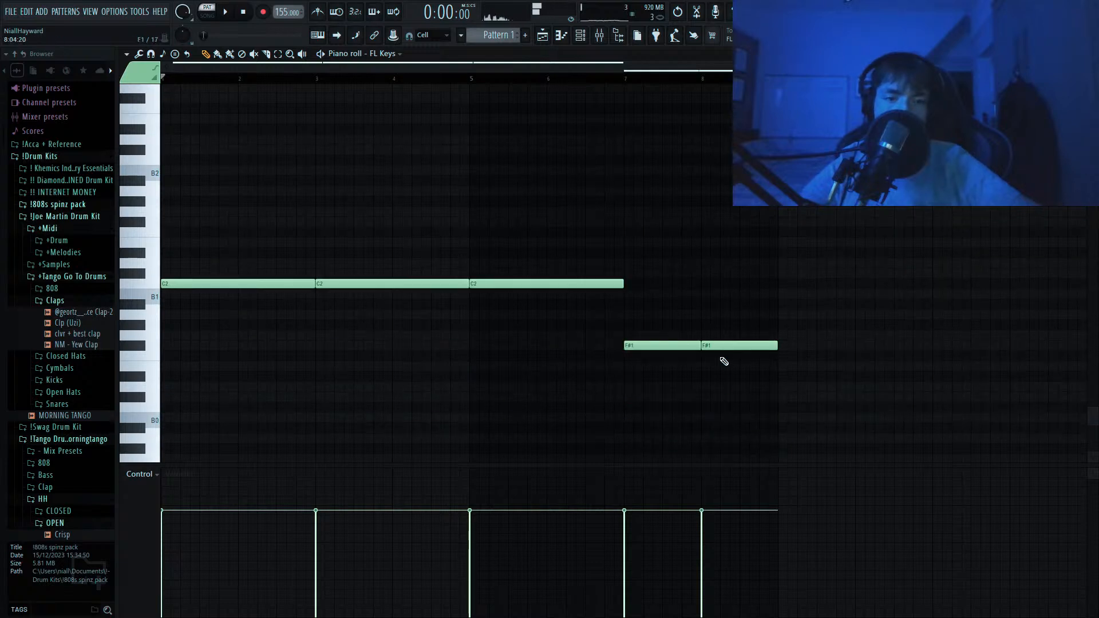
pyautogui.moveTo(719, 346); pyautogui.dragTo(718, 390)
# Raise the three long C2 bass notes in bars 1–6 to F#2.
pyautogui.moveTo(637, 238); pyautogui.dragTo(167, 297)
pyautogui.press('Up')
pyautogui.press('Up')
pyautogui.press('Up')
pyautogui.press('Up')
pyautogui.press('Up')
pyautogui.press('Up')
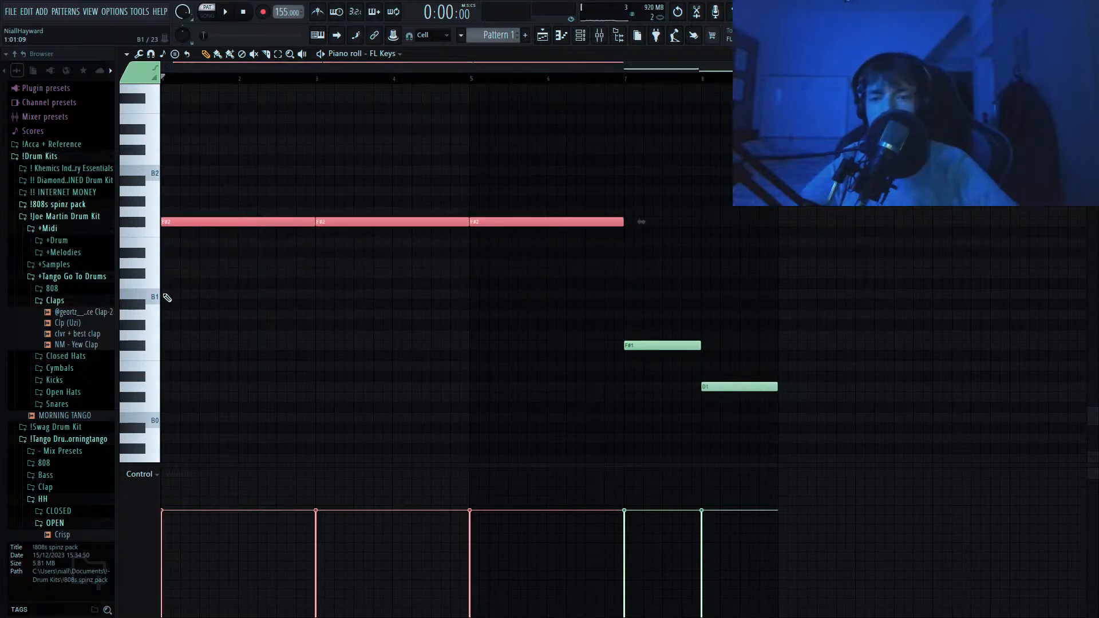
# Raise the bass note at bar 7 to D2.
pyautogui.moveTo(598, 324); pyautogui.dragTo(698, 392)
pyautogui.hotkey('shift', 'Up')
pyautogui.hotkey('shift', 'Up')
pyautogui.hotkey('shift', 'Up')
pyautogui.hotkey('shift', 'Up')
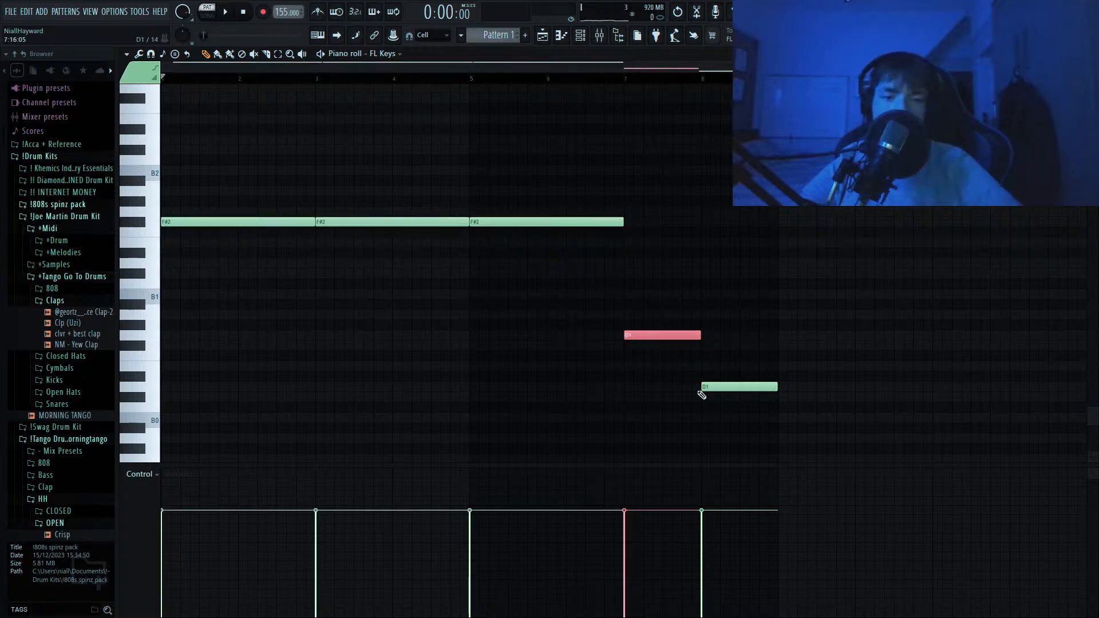
pyautogui.hotkey('shift', 'Up')
pyautogui.hotkey('shift', 'Up')
pyautogui.hotkey('shift', 'Up')
pyautogui.hotkey('shift', 'Up')
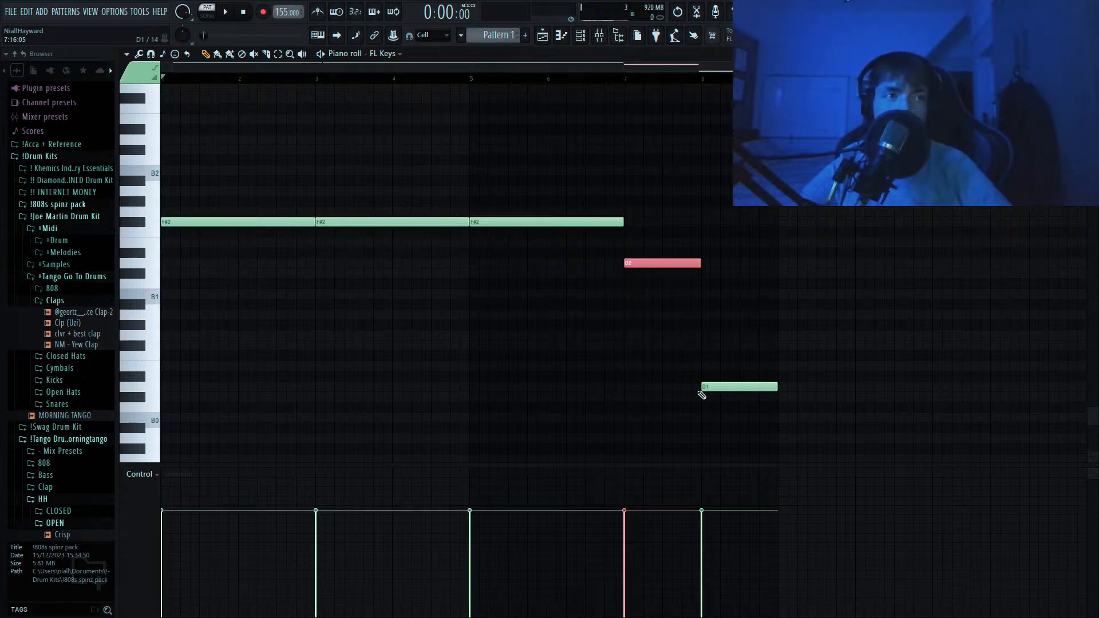
# Raise the bass note at bar 8 to C#2.
pyautogui.moveTo(703, 388); pyautogui.dragTo(734, 376)
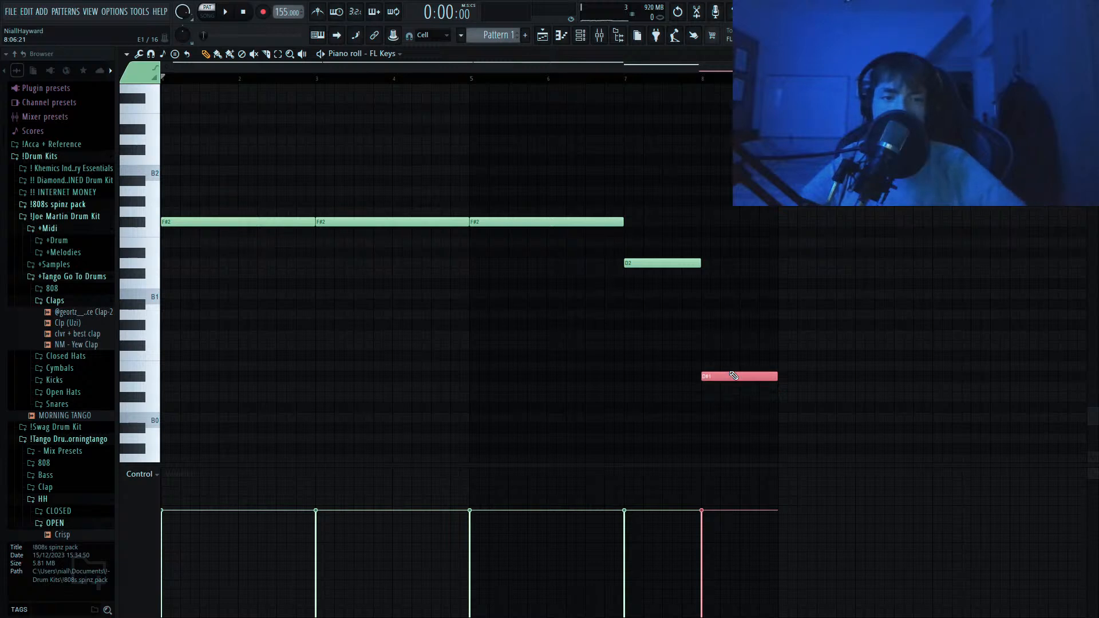
pyautogui.hotkey('shift', 'Up')
pyautogui.hotkey('shift', 'Up')
pyautogui.hotkey('shift', 'Up')
pyautogui.hotkey('shift', 'Up')
pyautogui.hotkey('shift', 'Up')
pyautogui.hotkey('shift', 'Up')
pyautogui.hotkey('shift', 'Up')
pyautogui.hotkey('shift', 'Up')
pyautogui.hotkey('shift', 'Up')
pyautogui.hotkey('shift', 'Up')
pyautogui.scroll(4, 731, 373)
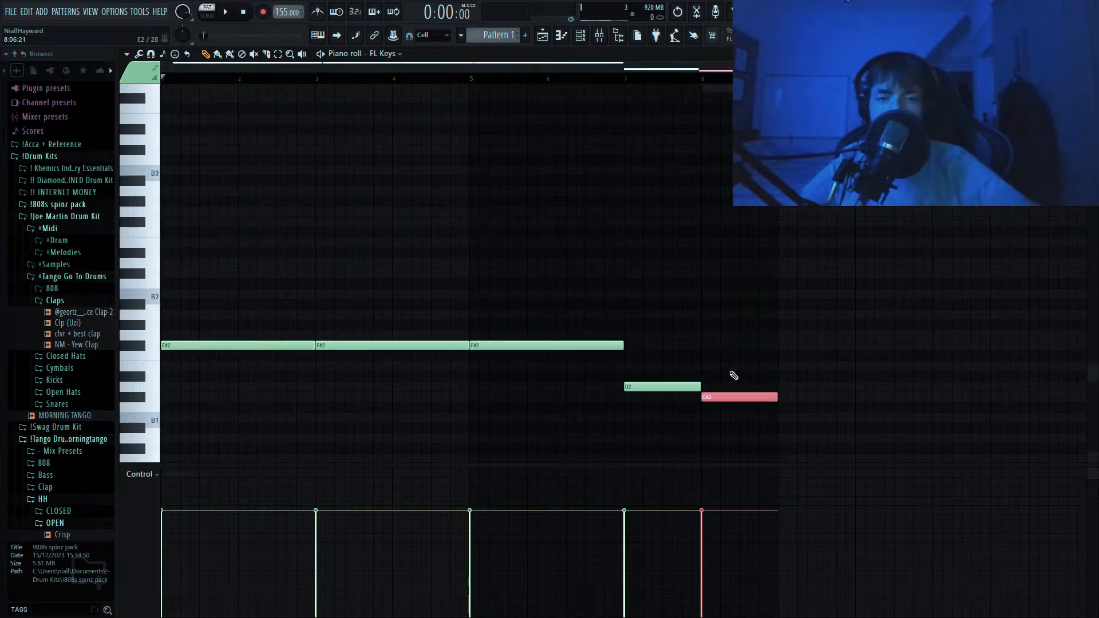
# Switch to the Kontakt 7 notes and transpose all the chords down six semitones, so the first chord's lowest note is F#4.
pyautogui.rightClick(636, 140)
pyautogui.rightClick(637, 140)
pyautogui.scroll(-5, 635, 168)
pyautogui.hotkey('ctrl', 'Down')
pyautogui.hotkey('ctrl', 'Down')
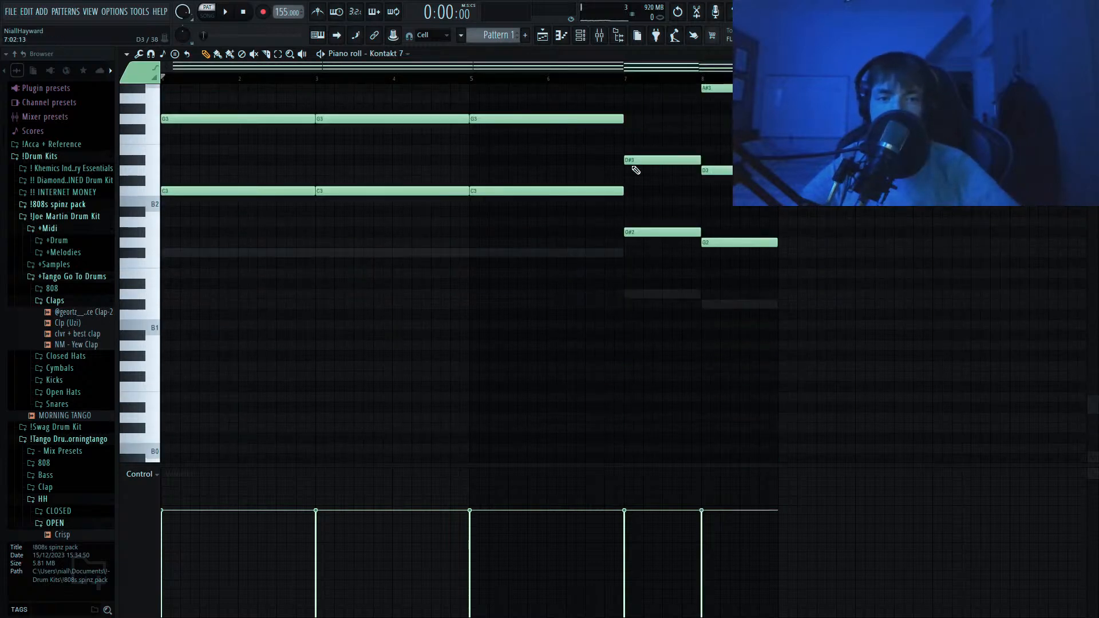
pyautogui.hotkey('shift', 'Down')
pyautogui.hotkey('shift', 'Down')
pyautogui.scroll(-3, 635, 170)
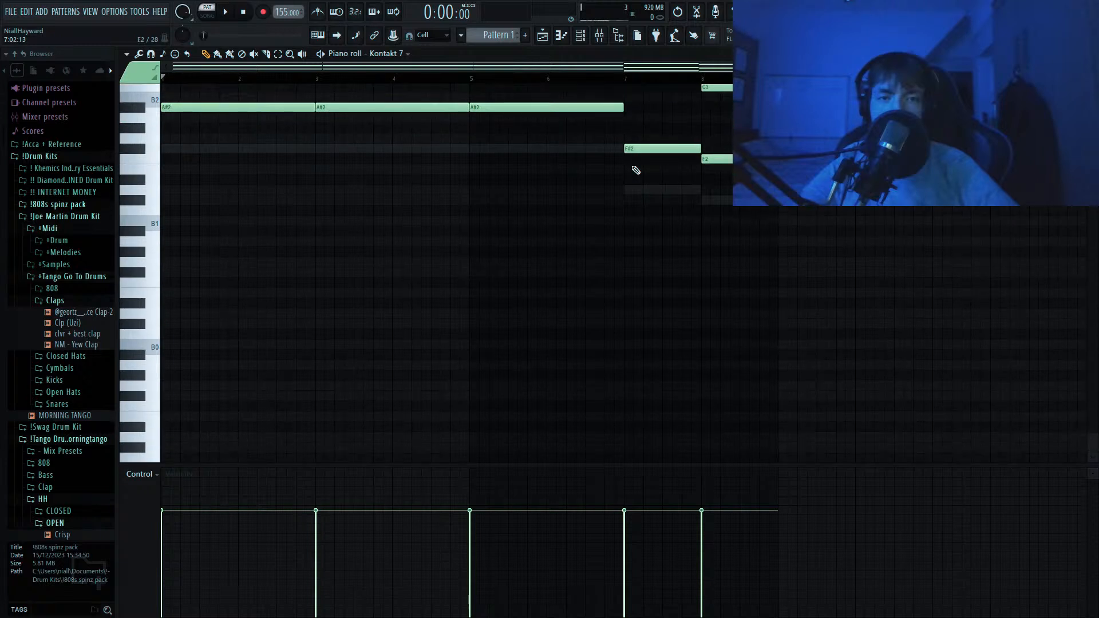
pyautogui.hotkey('shift', 'Down')
pyautogui.hotkey('shift', 'Down')
pyautogui.hotkey('shift', 'Down')
pyautogui.hotkey('shift', 'Down')
pyautogui.scroll(3, 636, 169)
pyautogui.hotkey('ctrl', 'Up')
pyautogui.hotkey('ctrl', 'Up')
# Mute Kontakt 7, unmute FL Keys, and play the bass line with the FL Keys notes open for editing.
pyautogui.press('space')
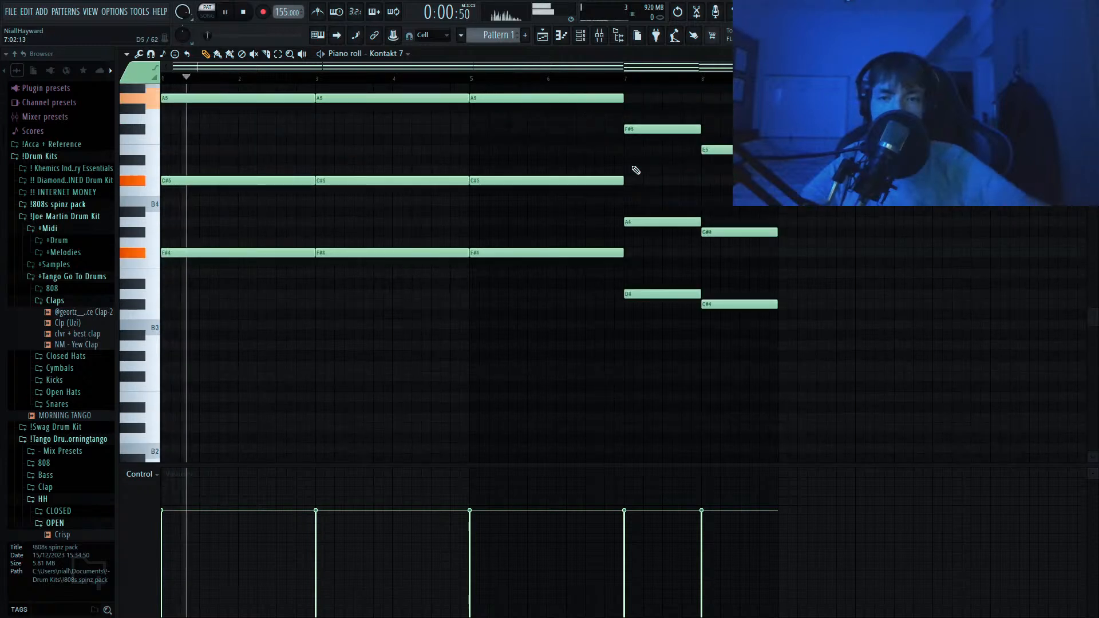
pyautogui.scroll(3, 636, 170)
pyautogui.click(580, 36)
pyautogui.press('space')
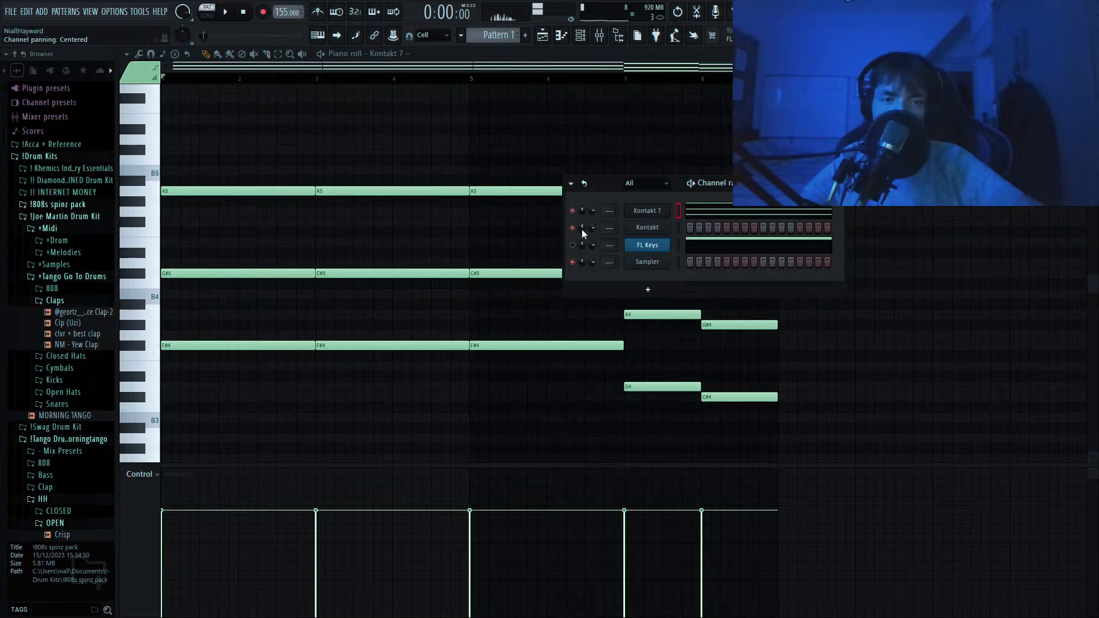
pyautogui.press('space')
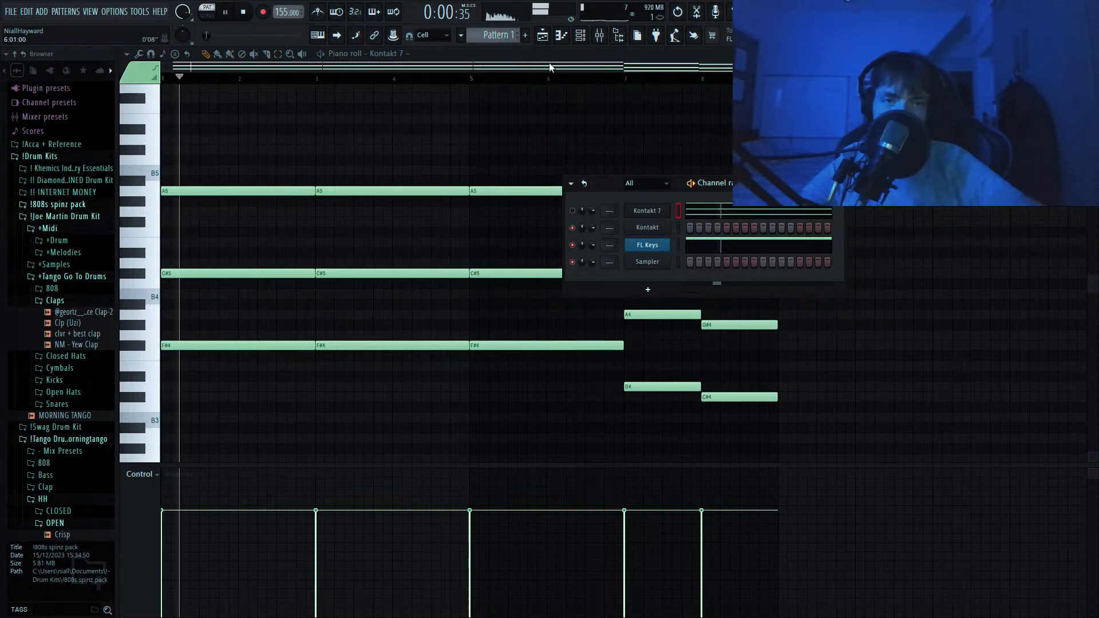
pyautogui.click(579, 36)
pyautogui.scroll(-7, 574, 114)
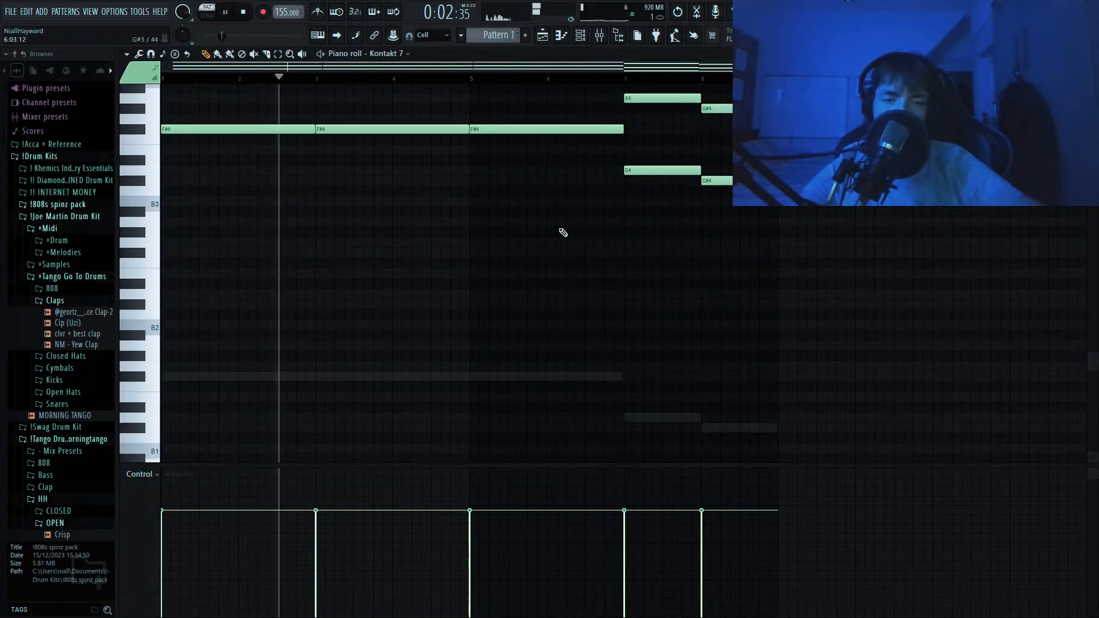
pyautogui.rightClick(503, 376)
pyautogui.rightClick(503, 375)
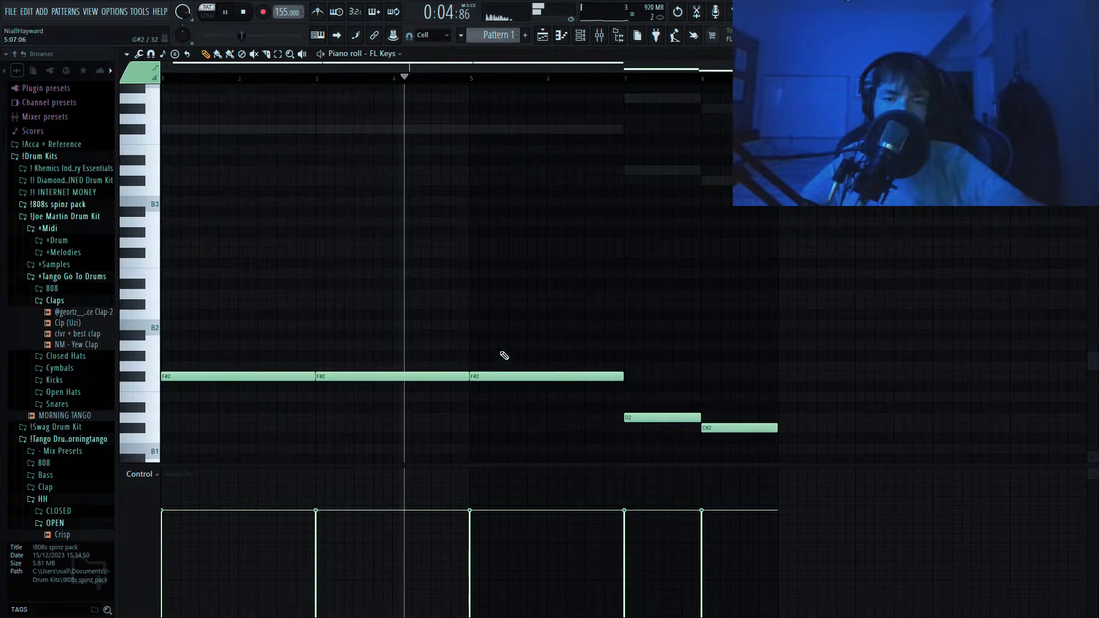
pyautogui.press('space')
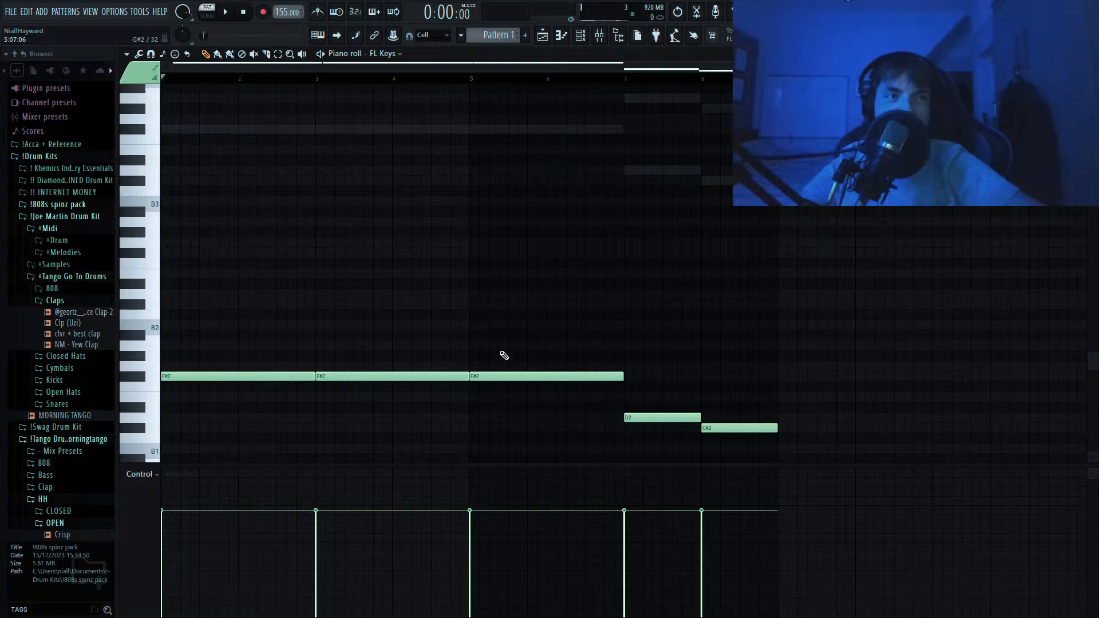
# Open the bells folder of the first kit in !One Shots and preview the noah - binder bell sample.
pyautogui.scroll(-4, 573, 215)
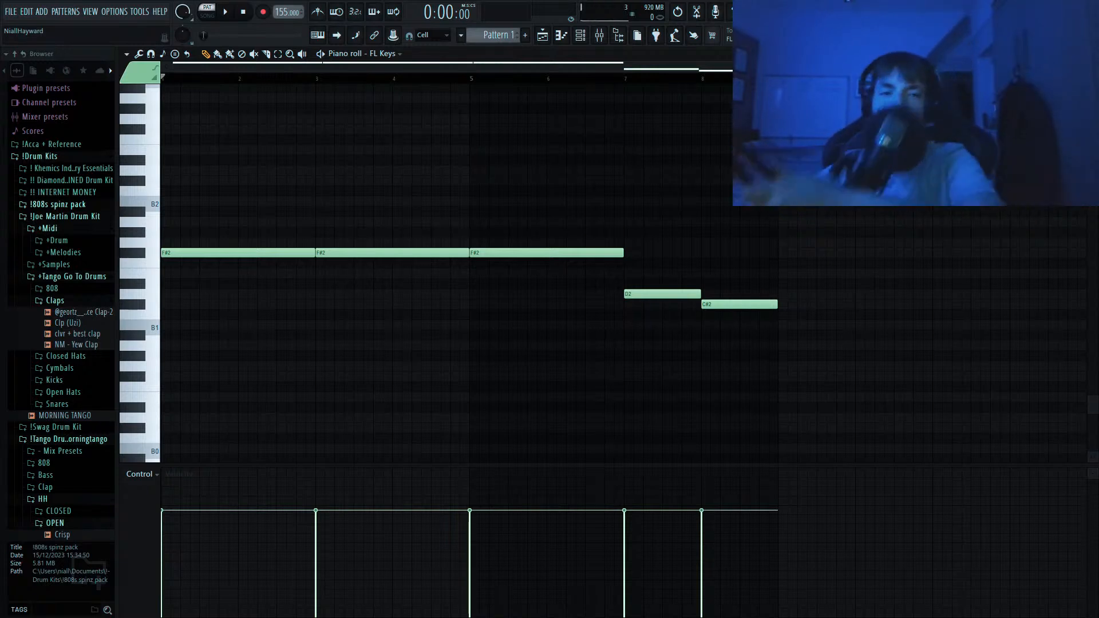
pyautogui.click(41, 156)
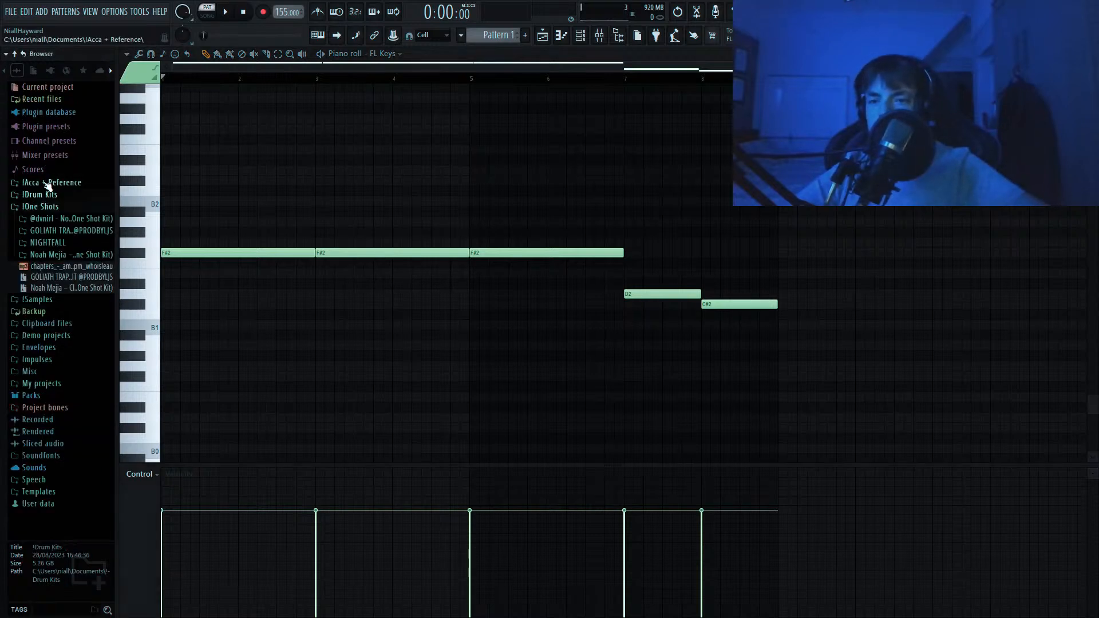
pyautogui.click(48, 219)
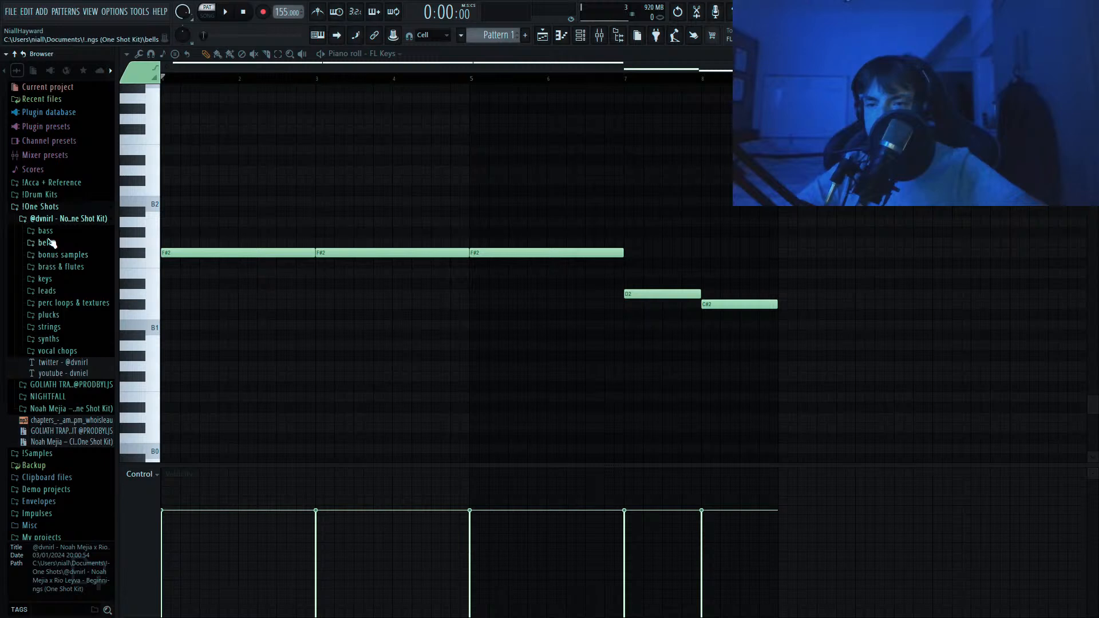
pyautogui.click(47, 242)
pyautogui.click(57, 265)
pyautogui.click(65, 254)
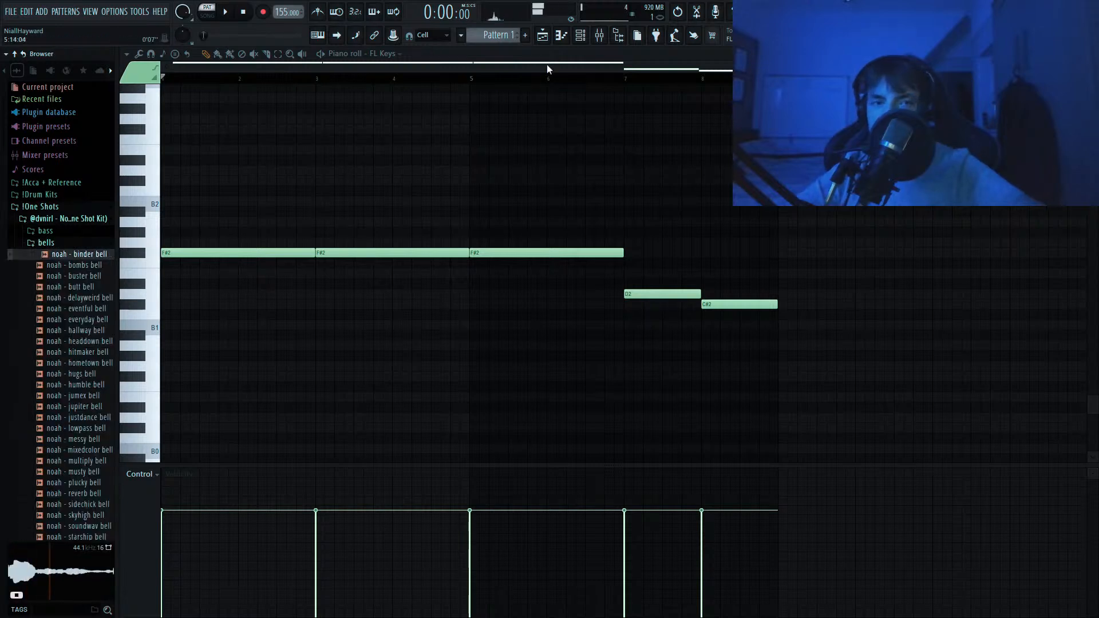
# Add noah - binder bell as a new channel and open its empty piano roll, auditioning F#2.
pyautogui.click(580, 35)
pyautogui.moveTo(81, 254); pyautogui.dragTo(656, 277)
pyautogui.click(560, 36)
pyautogui.click(129, 252)
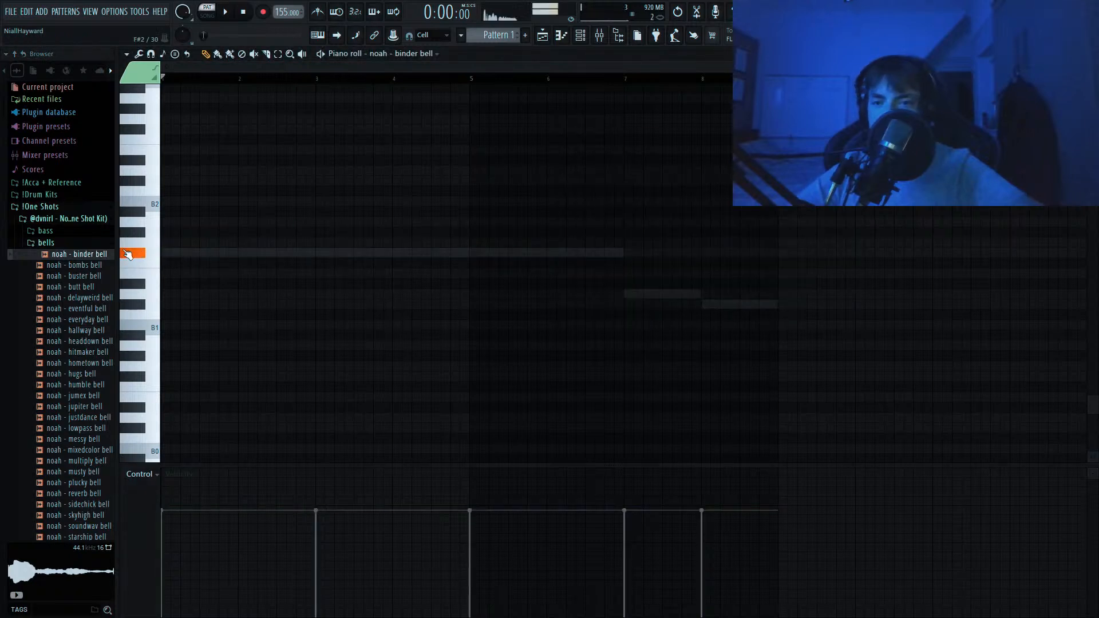
# Draw a bell note at the start of bar 1, raise it to F#4, and shorten it to two steps.
pyautogui.moveTo(167, 245)
pyautogui.mouseDown()
pyautogui.moveTo(155, 244)
pyautogui.moveTo(176, 252)
pyautogui.mouseUp()
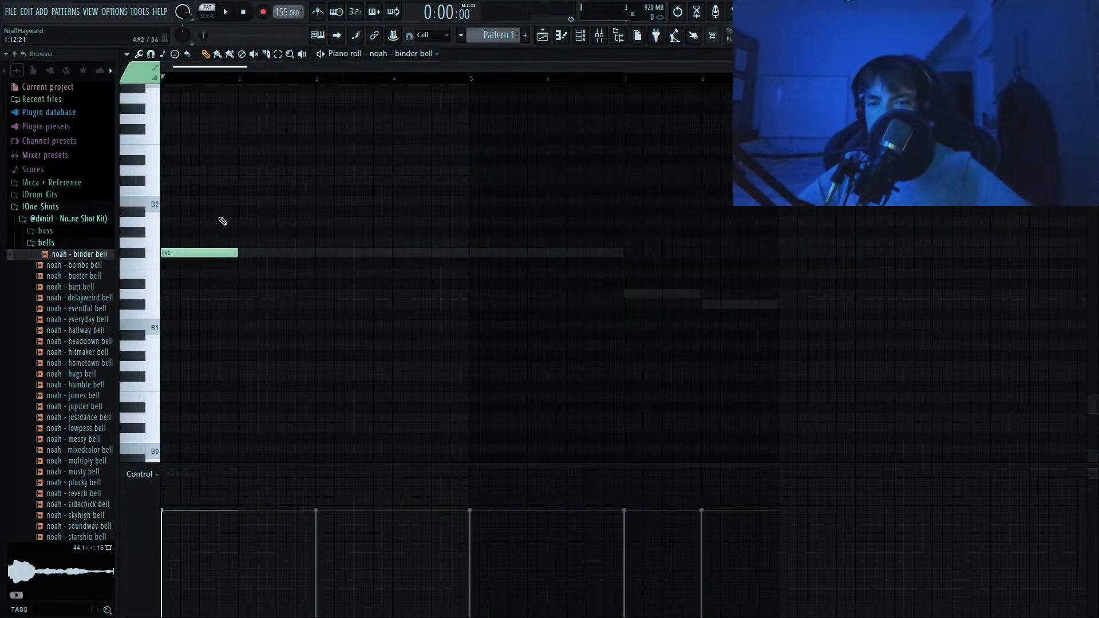
pyautogui.hotkey('ctrl', 'Up')
pyautogui.hotkey('ctrl', 'Up')
pyautogui.scroll(3, 223, 220)
pyautogui.hotkey('shift', 'd')
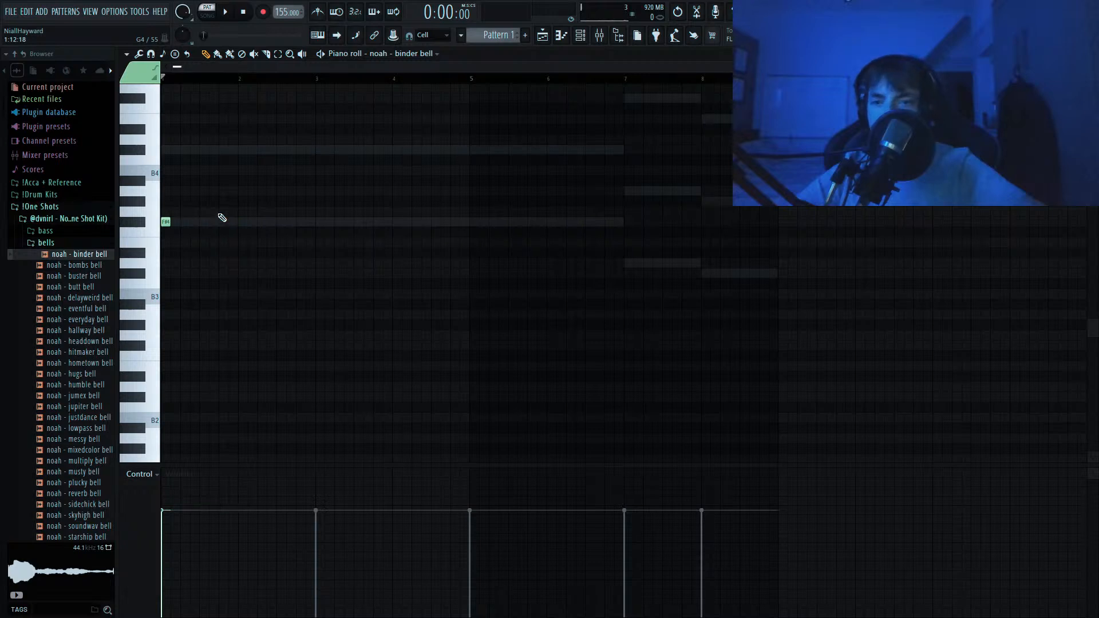
# Add C#5 and A5 bell notes above the F#4 at the start of bar 1, each two steps long.
pyautogui.click(176, 149)
pyautogui.hotkey('shift', 'd')
pyautogui.scroll(2, 204, 149)
pyautogui.click(185, 130)
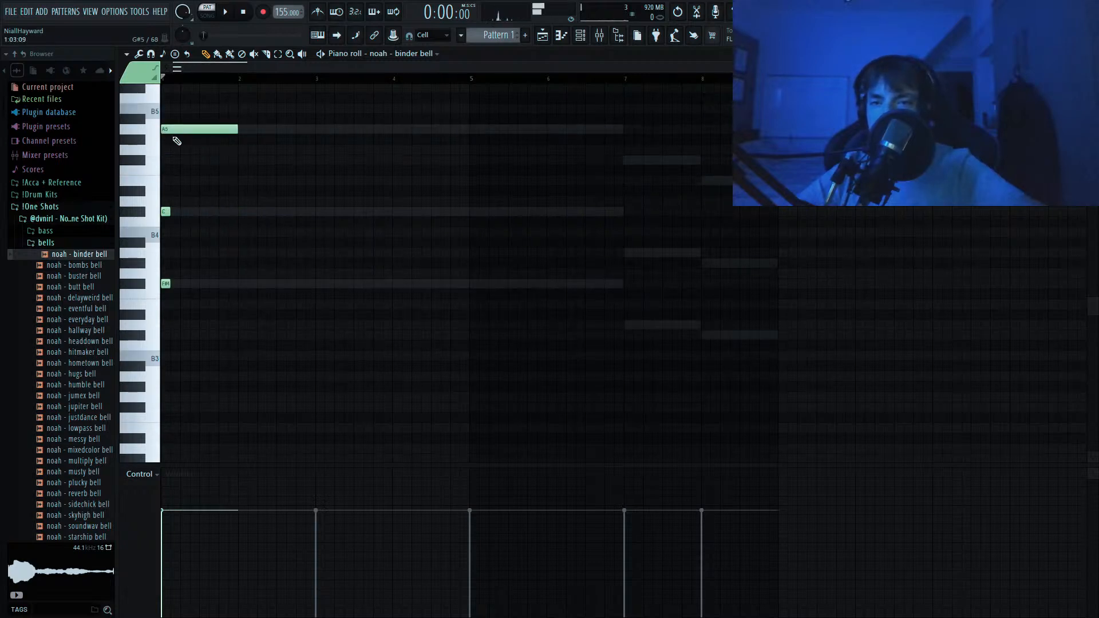
pyautogui.hotkey('shift', 'd')
# Stagger the C#5 and A5 notes after the F#4, add a G#5 after them, and play the bell phrase.
pyautogui.moveTo(166, 208); pyautogui.dragTo(171, 211)
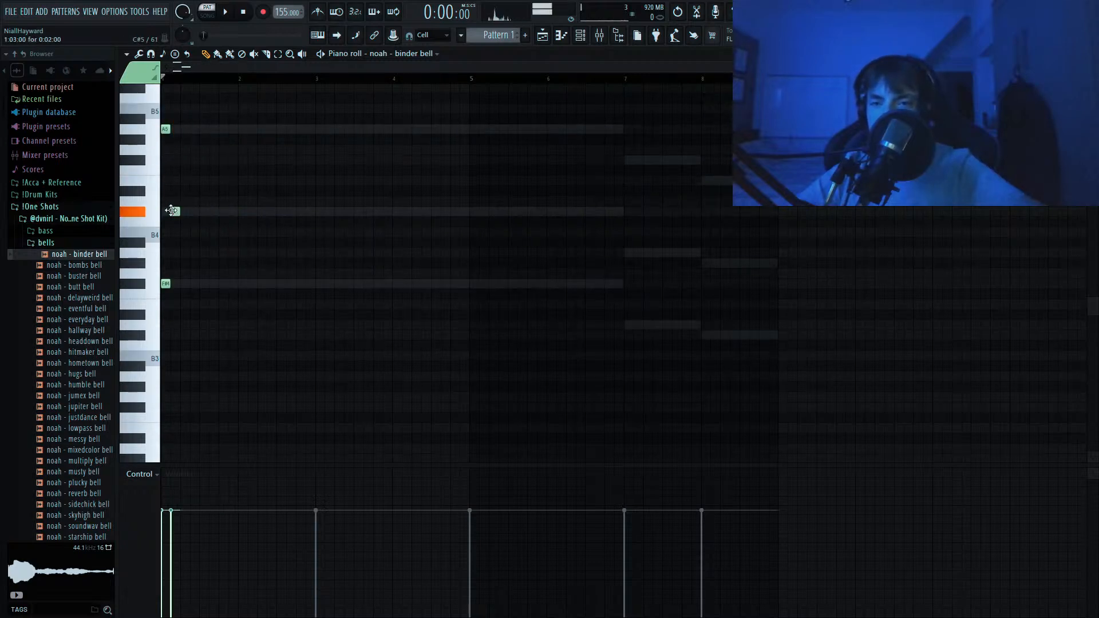
pyautogui.moveTo(164, 132); pyautogui.dragTo(194, 139)
pyautogui.click(194, 149)
pyautogui.press('space')
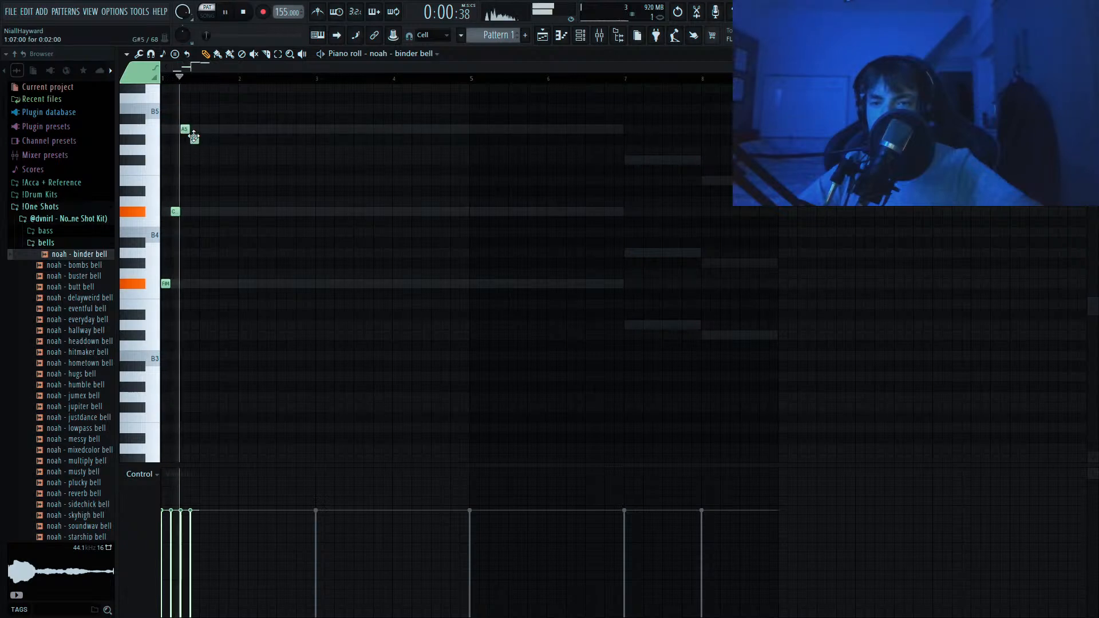
pyautogui.press('space')
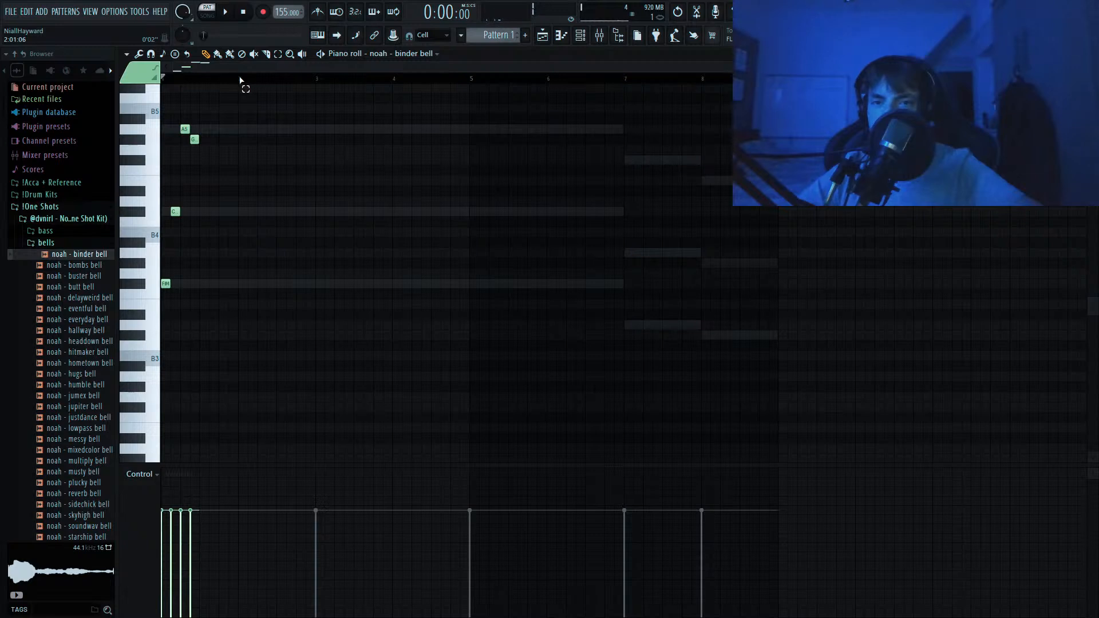
# Repeat the four-note bell phrase in every bar through bar 8 and play the result.
pyautogui.hotkey('ctrl', 'b')
pyautogui.hotkey('ctrl', 'b')
pyautogui.hotkey('ctrl', 'b')
pyautogui.hotkey('ctrl', 'b')
pyautogui.hotkey('ctrl', 'b')
pyautogui.hotkey('ctrl', 'b')
pyautogui.hotkey('ctrl', 'b')
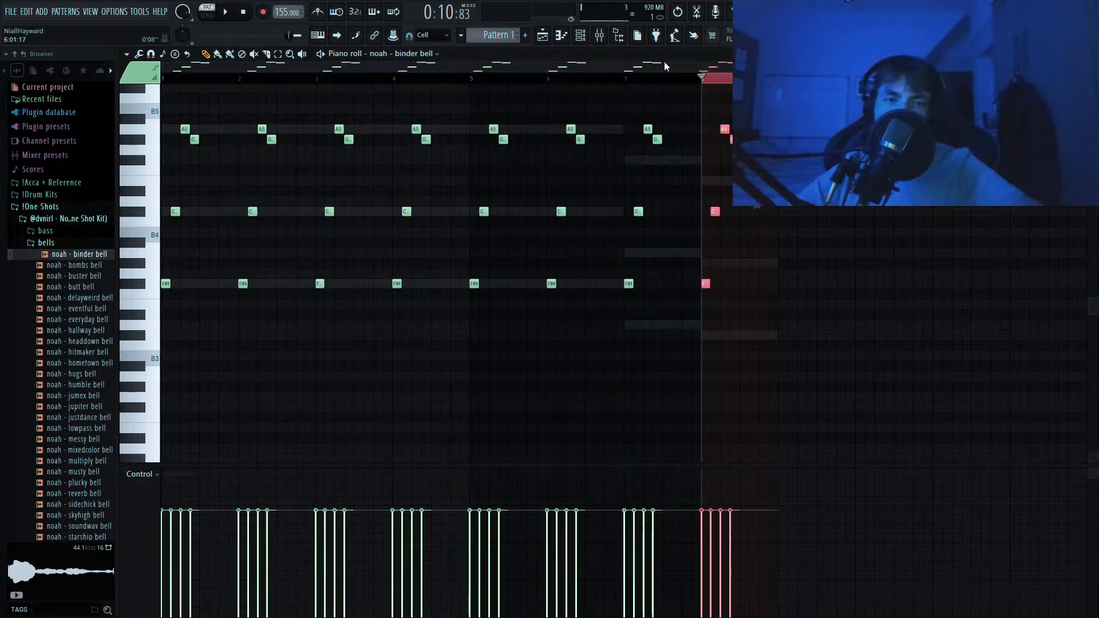
pyautogui.hotkey('ctrl', 'd')
pyautogui.press('space')
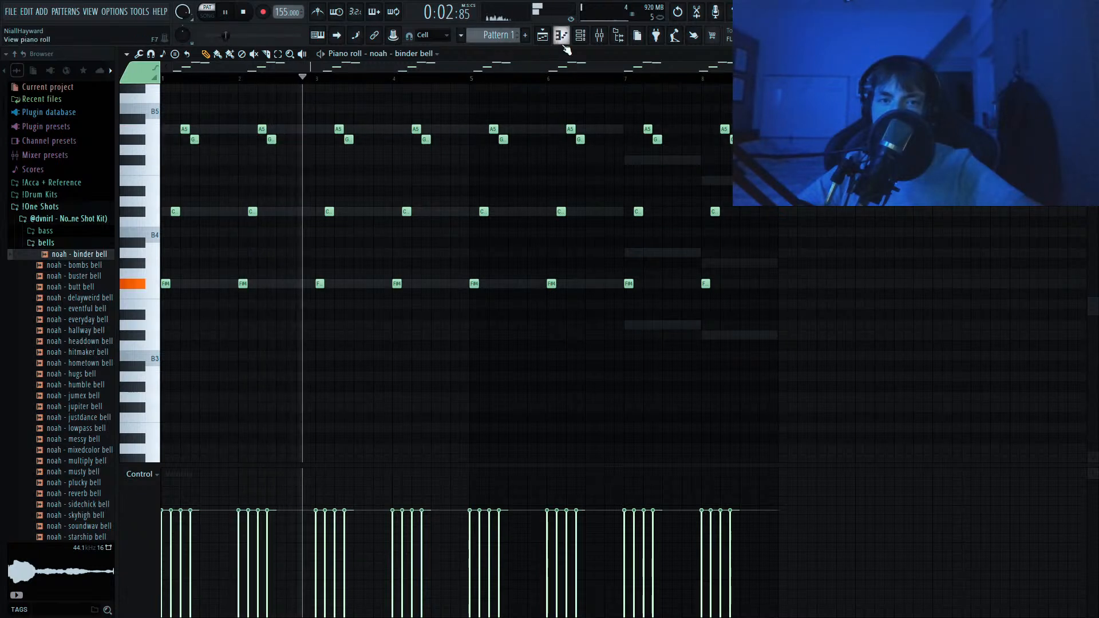
pyautogui.scroll(2, 606, 146)
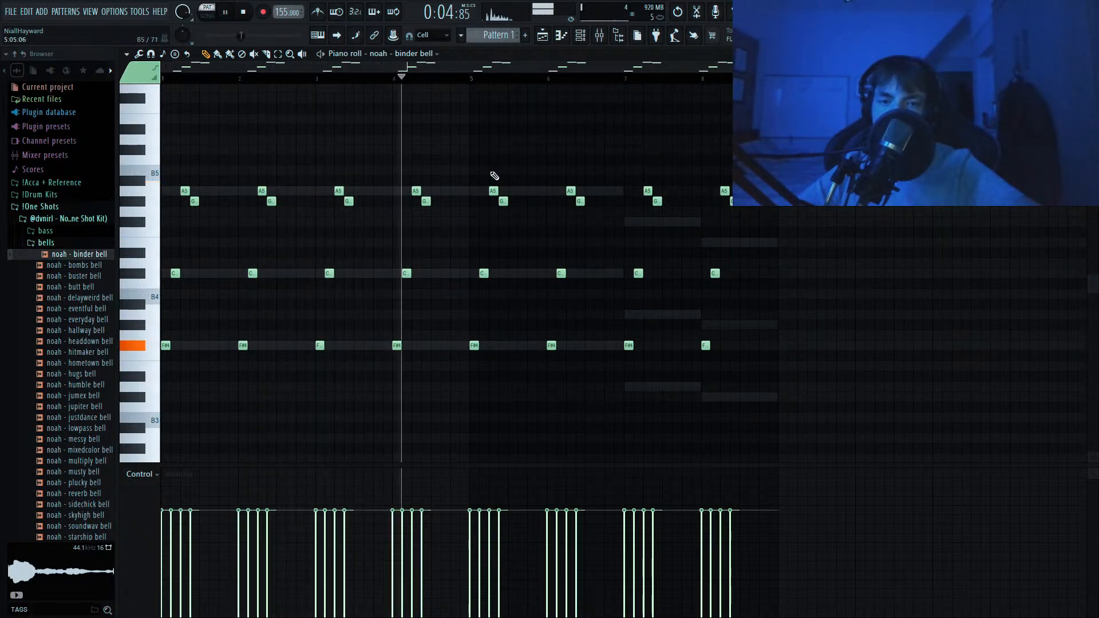
pyautogui.press('space')
# Add a rising run of B5, C#6, D6 and E6 at the end of bar 4 and play it.
pyautogui.click(436, 169)
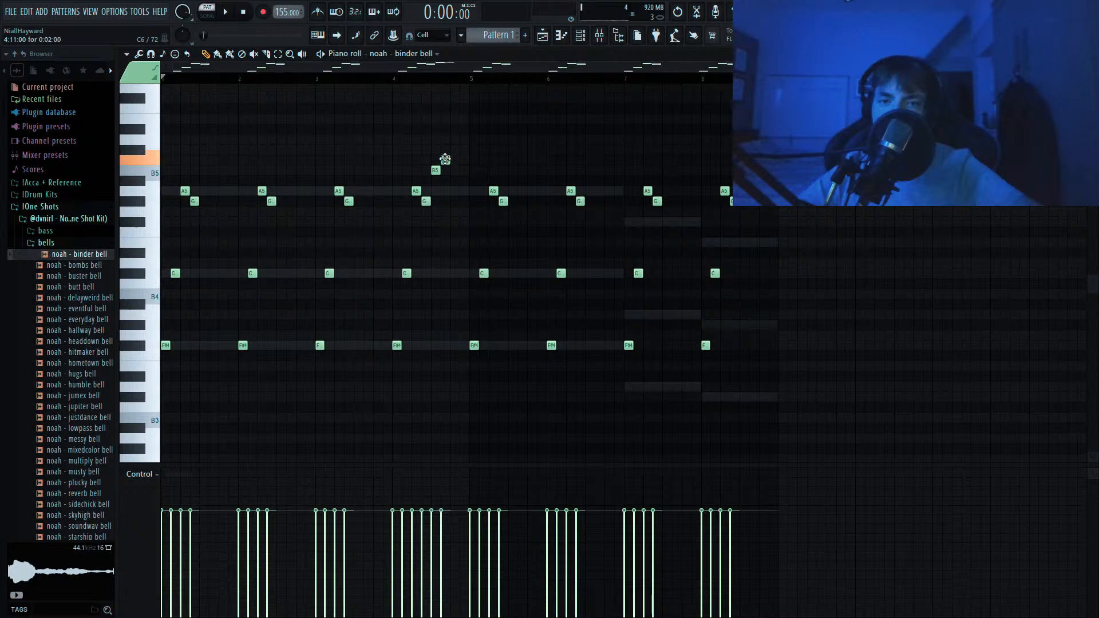
pyautogui.click(452, 139)
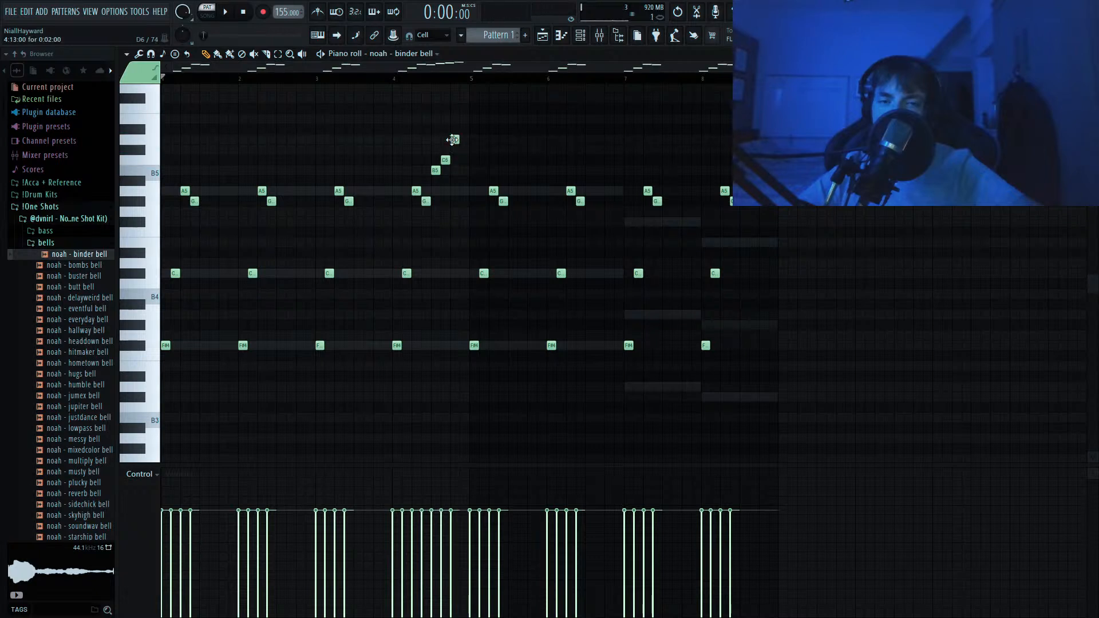
pyautogui.click(463, 119)
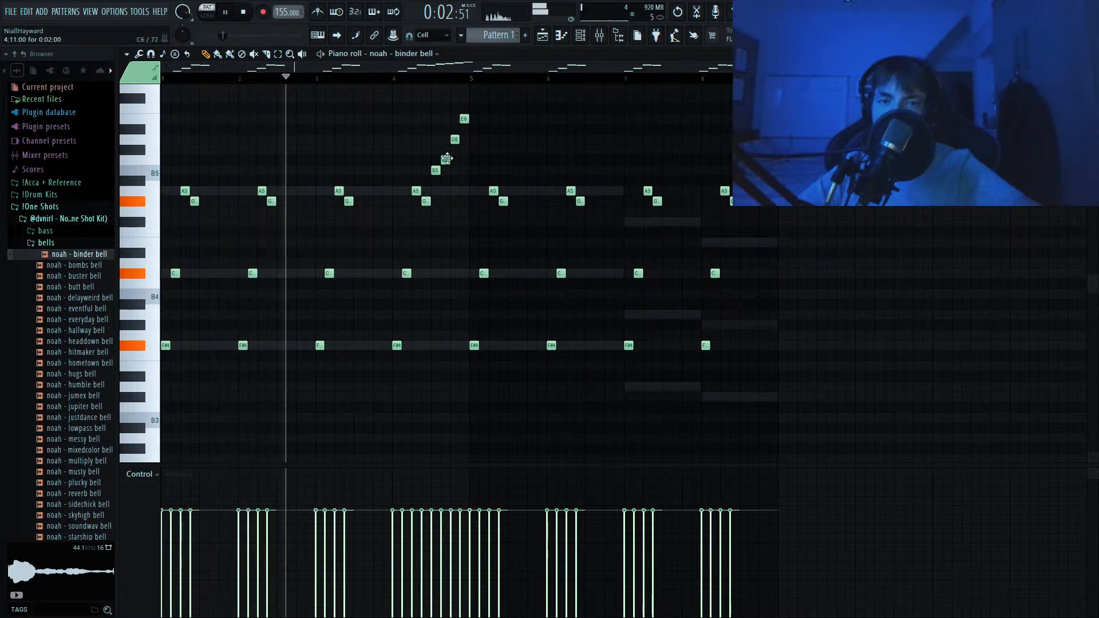
pyautogui.moveTo(445, 160); pyautogui.dragTo(445, 151)
pyautogui.click(455, 139)
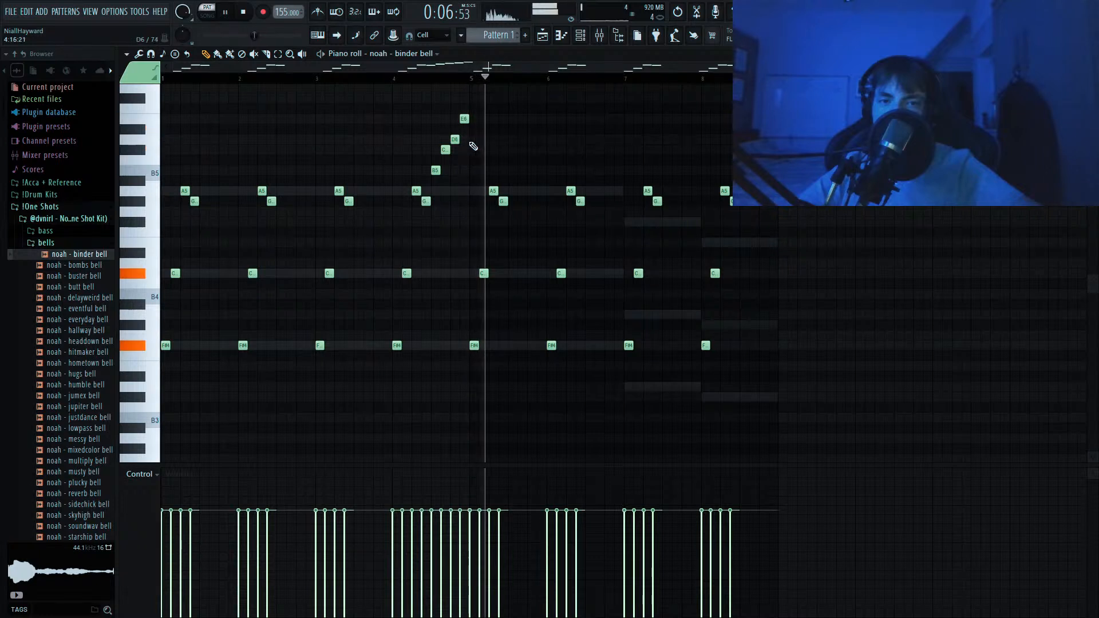
# Replace the bell notes in bars 5–8 with a copy of bars 1–4, including the rising run.
pyautogui.moveTo(762, 156); pyautogui.dragTo(478, 374)
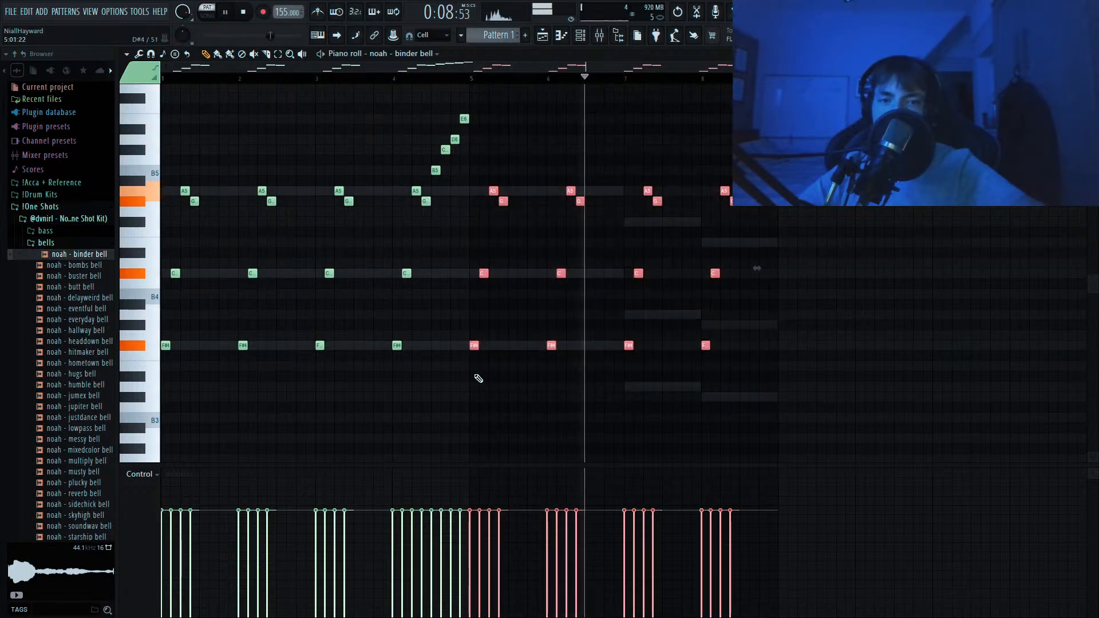
pyautogui.scroll(-3, 563, 324)
pyautogui.scroll(4, 562, 323)
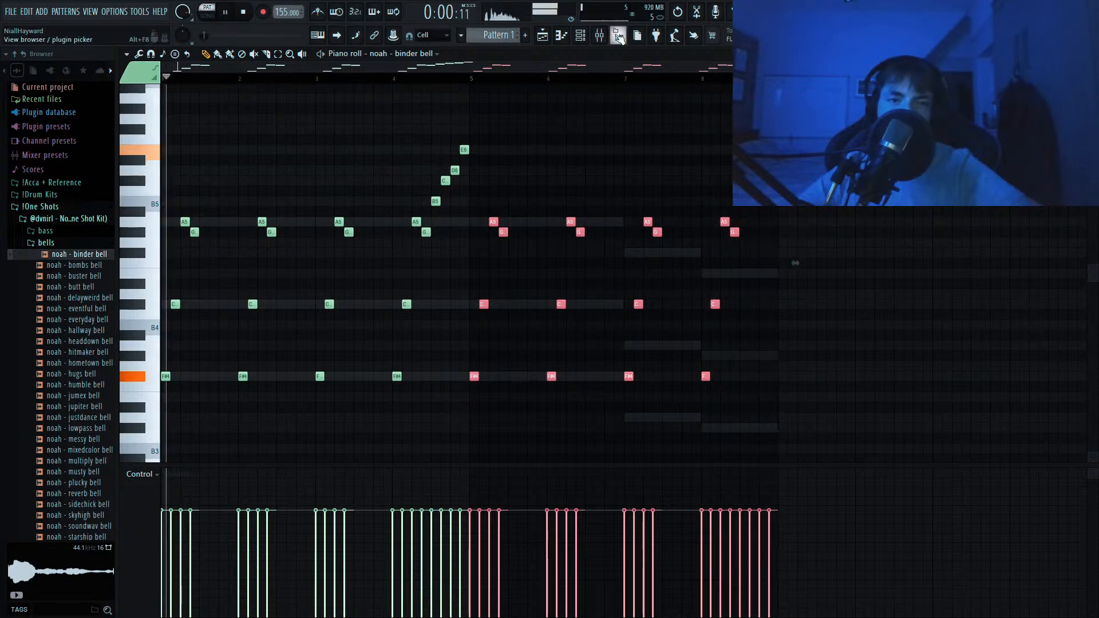
# Stop playback, preview the bombs, buster and butt bell one-shots, and collapse the bells folder.
pyautogui.press('F6')
pyautogui.press('space')
pyautogui.click(65, 266)
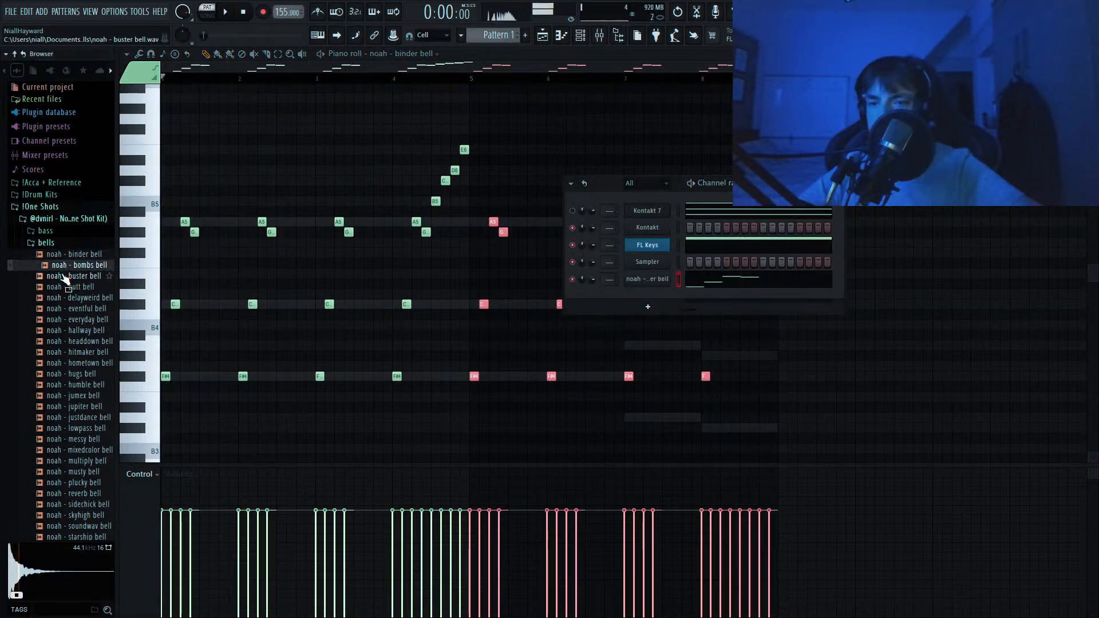
pyautogui.click(67, 277)
pyautogui.click(66, 288)
pyautogui.click(56, 244)
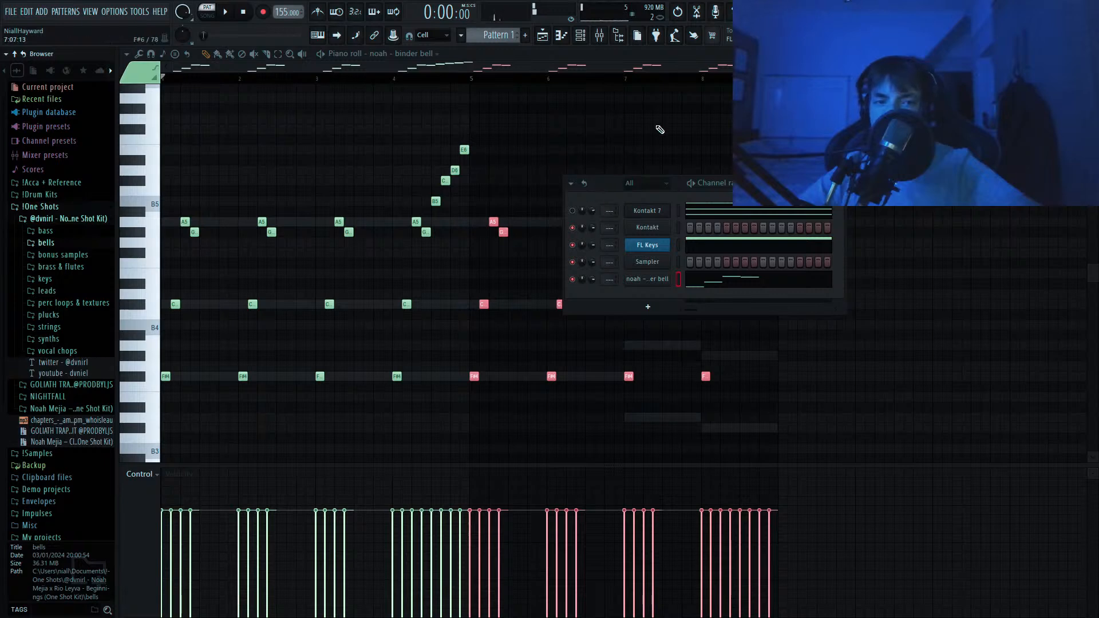
# Transpose all the binder bell notes up one octave and play the result.
pyautogui.click(665, 62)
pyautogui.hotkey('ctrl', 'a')
pyautogui.hotkey('ctrl', 'Up')
pyautogui.press('space')
pyautogui.scroll(-3, 557, 170)
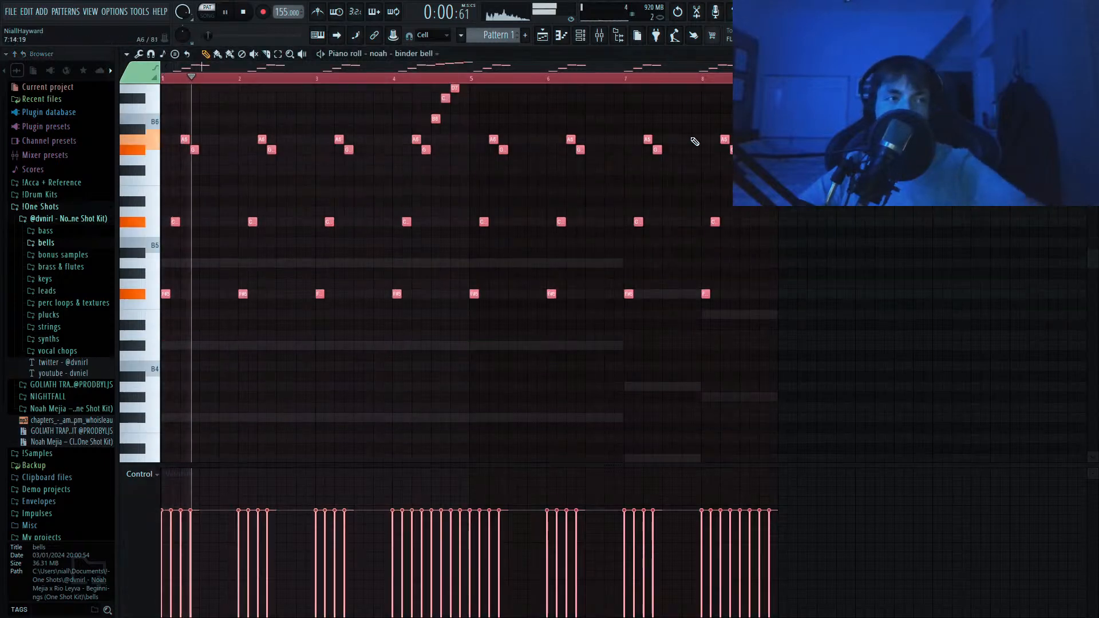
pyautogui.scroll(1, 558, 170)
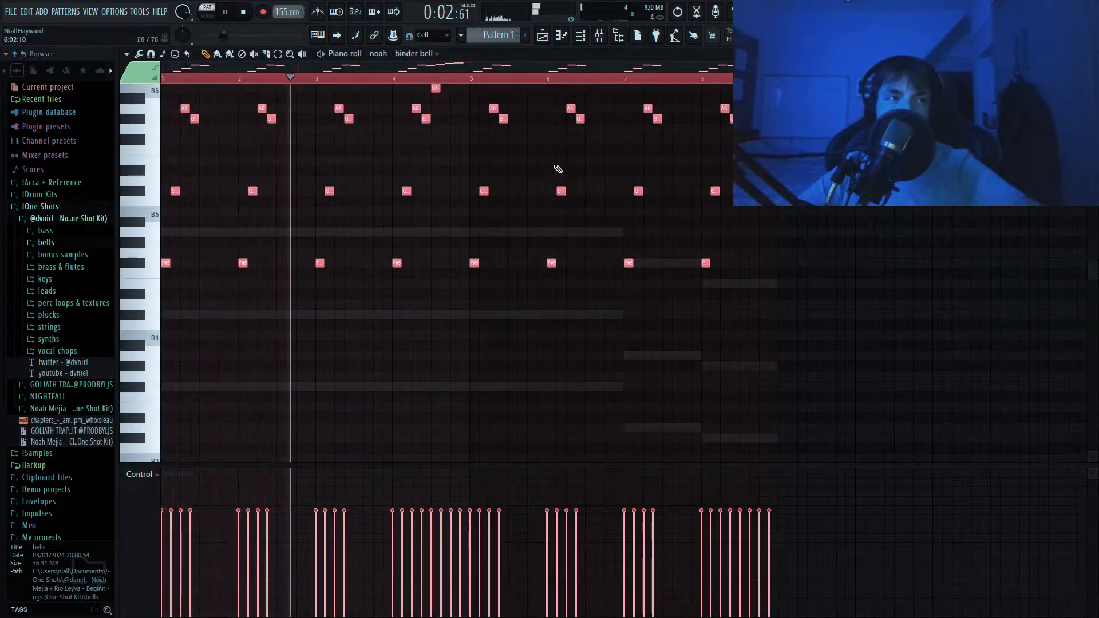
pyautogui.press('space')
# Lower the FL Keys bass note starting at bar 5 to D2 and play the pattern.
pyautogui.rightClick(503, 387)
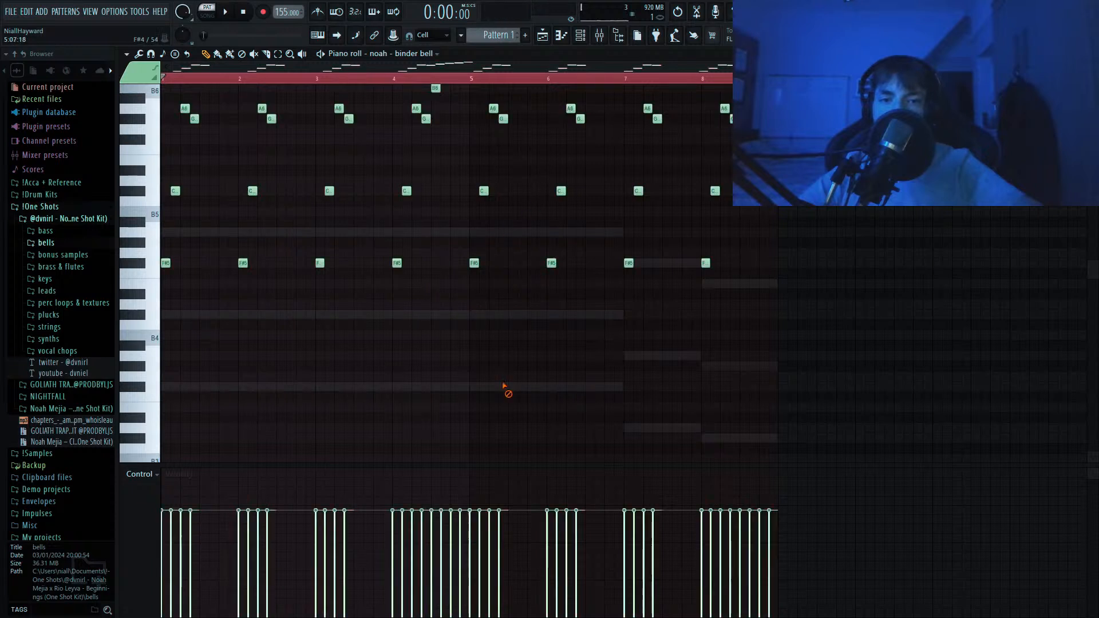
pyautogui.rightClick(502, 386)
pyautogui.scroll(-4, 514, 371)
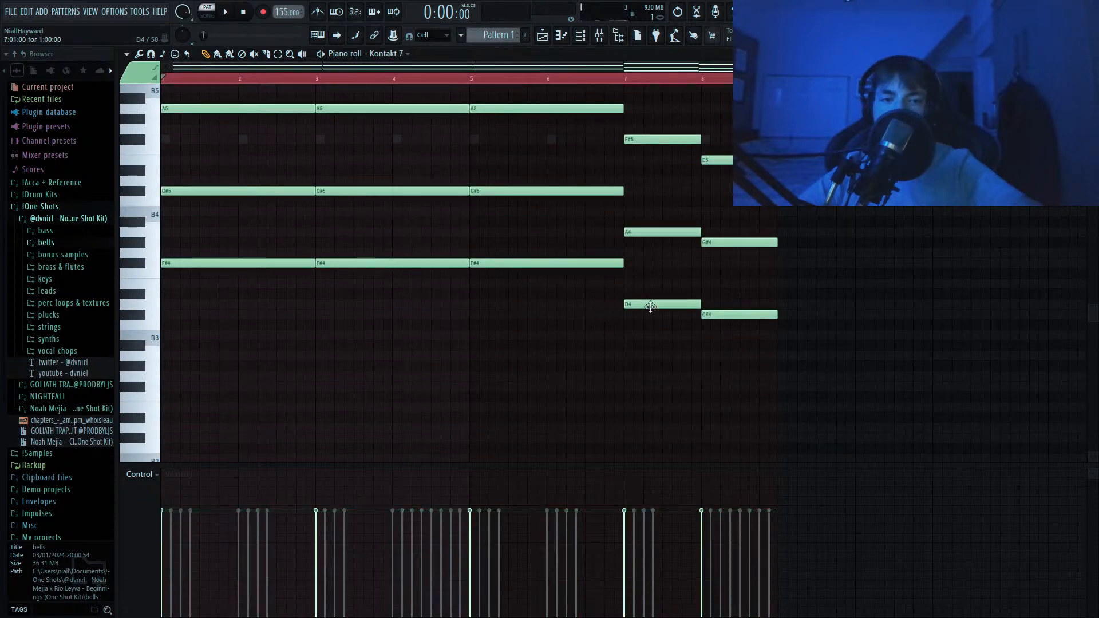
pyautogui.scroll(-8, 564, 303)
pyautogui.rightClick(543, 265)
pyautogui.rightClick(543, 265)
pyautogui.moveTo(527, 265); pyautogui.dragTo(527, 305)
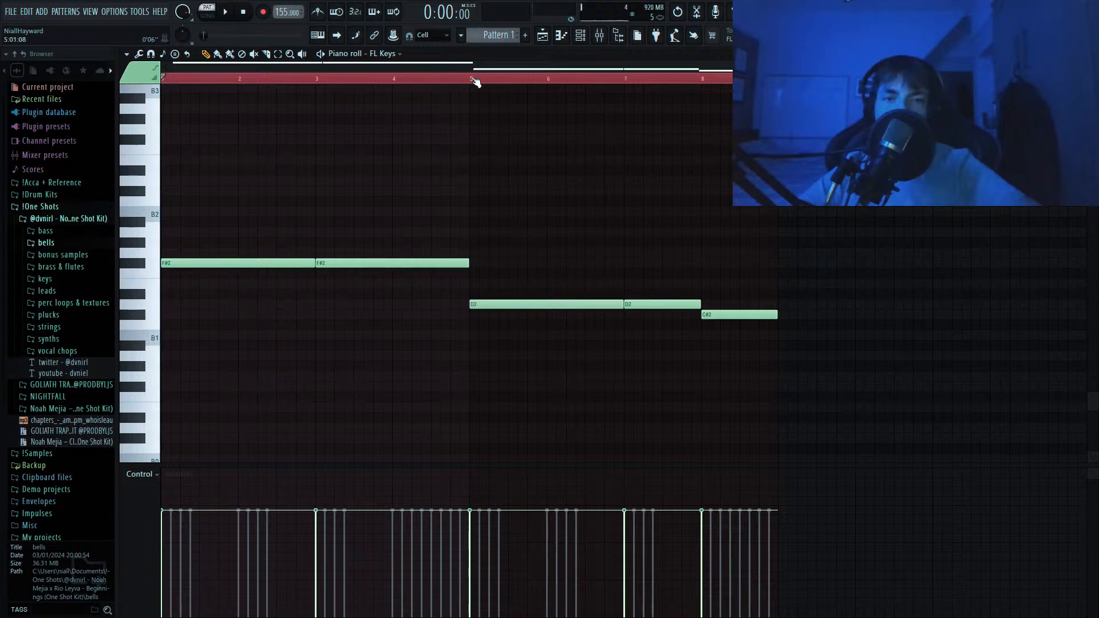
pyautogui.press('space')
pyautogui.scroll(5, 437, 116)
pyautogui.scroll(9, 437, 117)
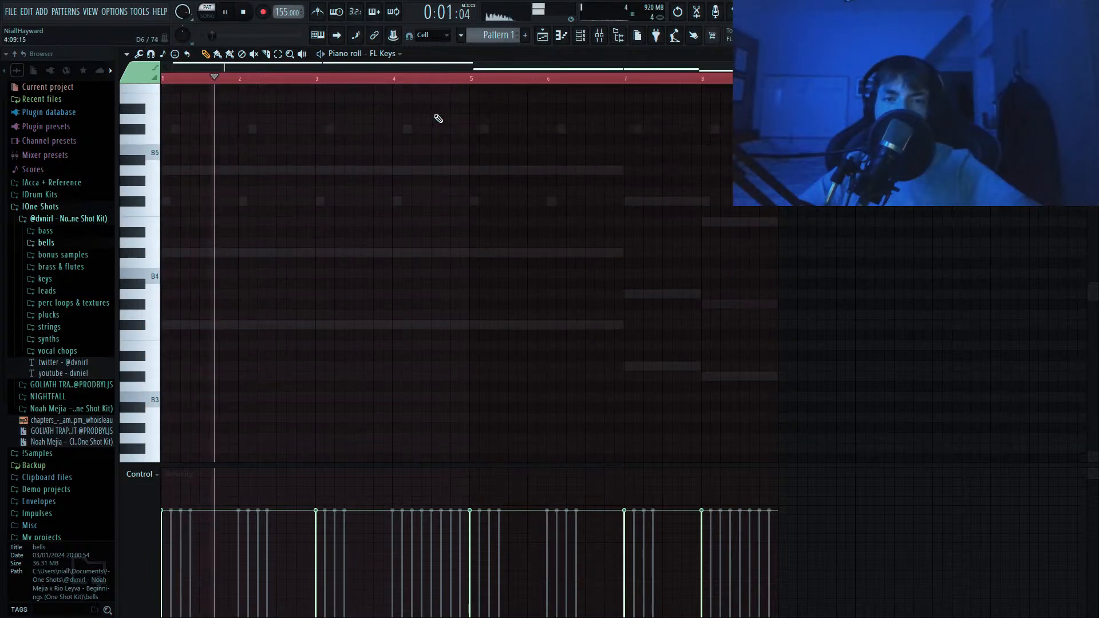
# Select the binder bell channel in the channel rack and route it to mixer track 1.
pyautogui.click(580, 35)
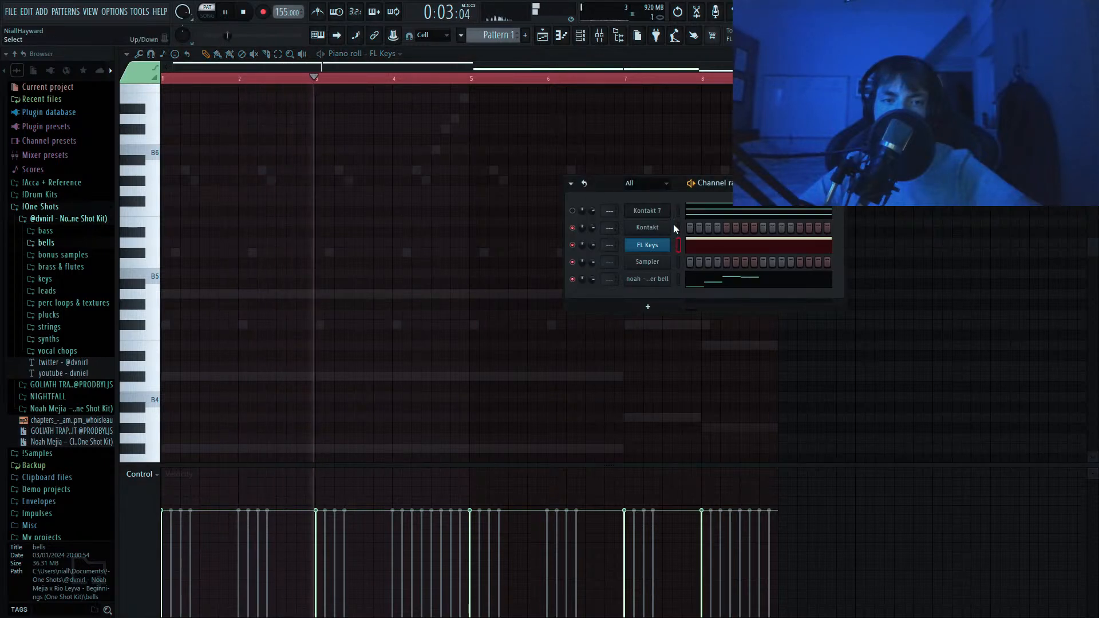
pyautogui.click(679, 280)
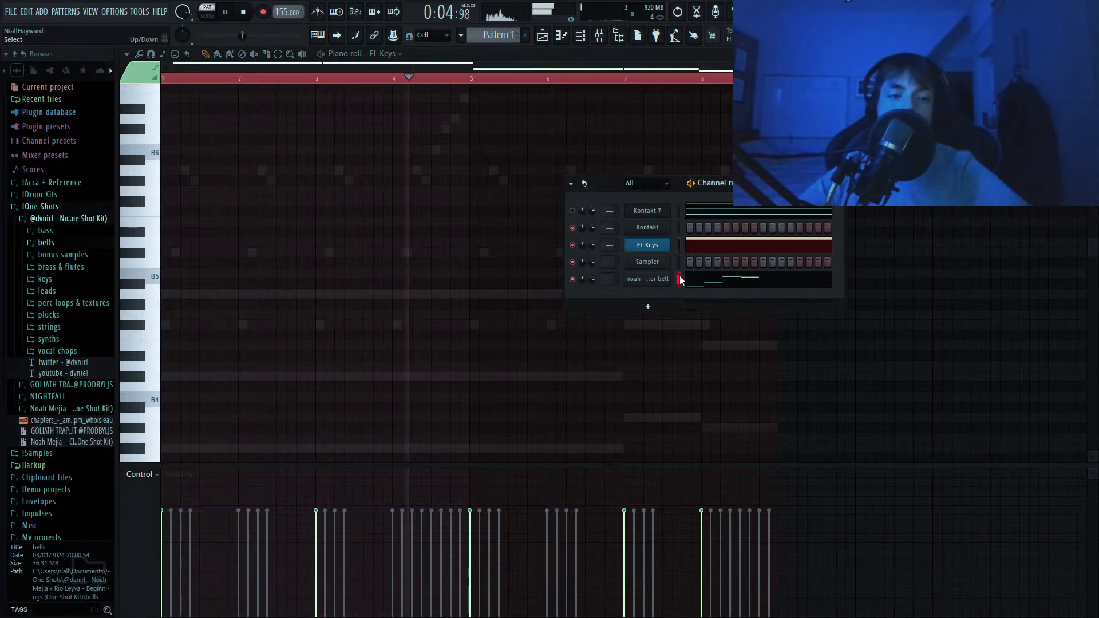
pyautogui.hotkey('ctrl', 'l')
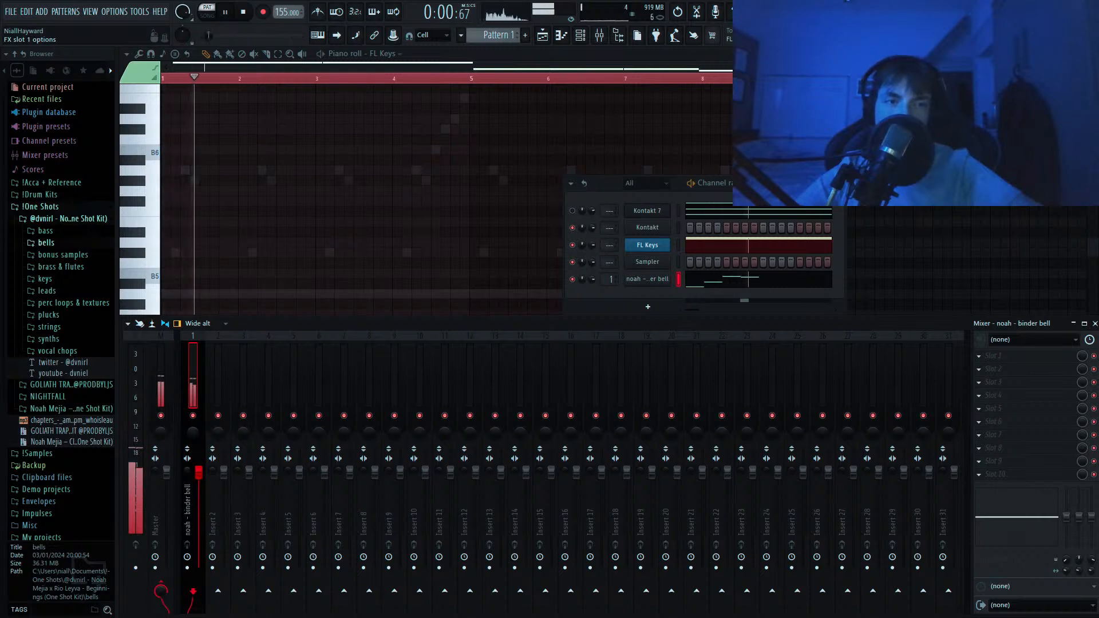
# Load ValhallaVintageVerb in the first effect slot of the binder bell mixer track and set its decay to 1.85 s.
pyautogui.click(451, 198)
pyautogui.press('space')
pyautogui.moveTo(368, 231); pyautogui.dragTo(368, 258)
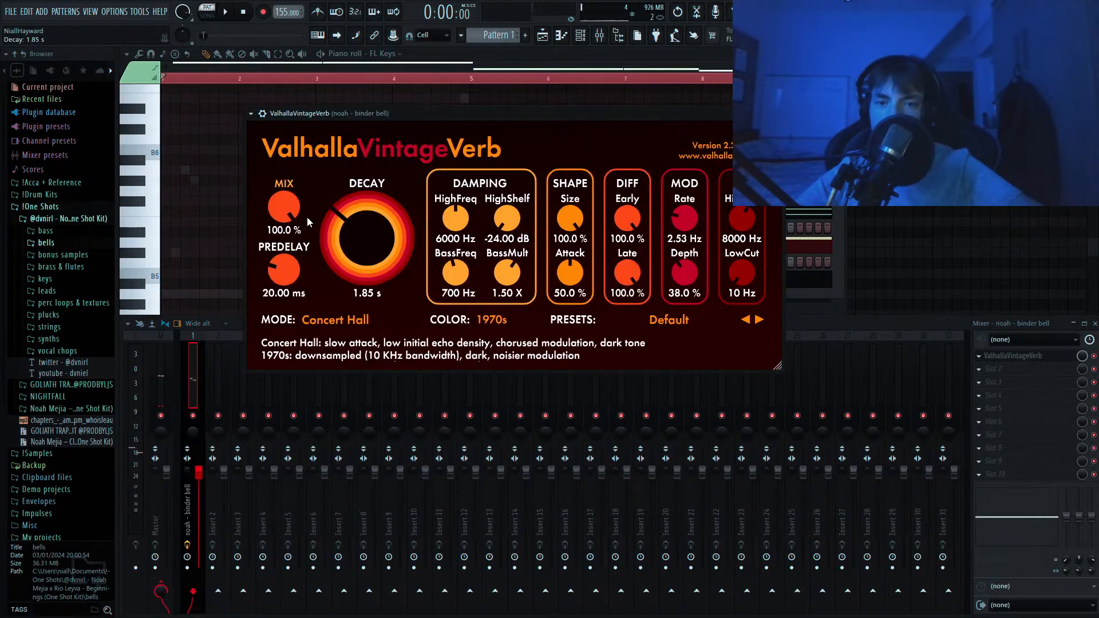
# Lower the reverb mix on the binder bell to 83.2% and play back the pattern.
pyautogui.moveTo(284, 209); pyautogui.dragTo(290, 236)
pyautogui.press('space')
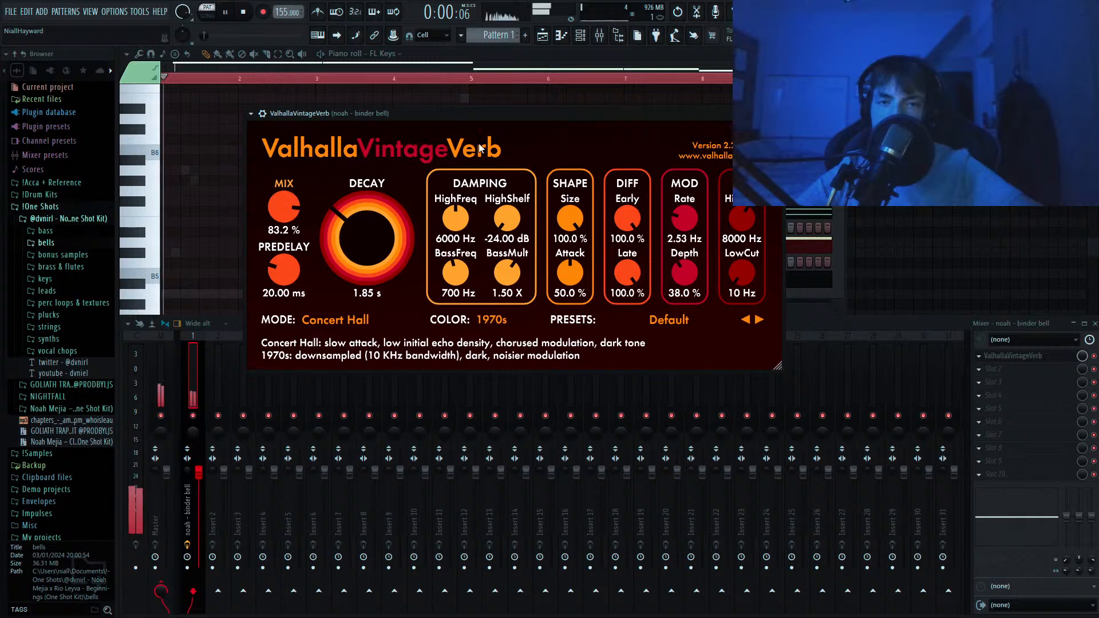
pyautogui.click(582, 37)
pyautogui.click(599, 37)
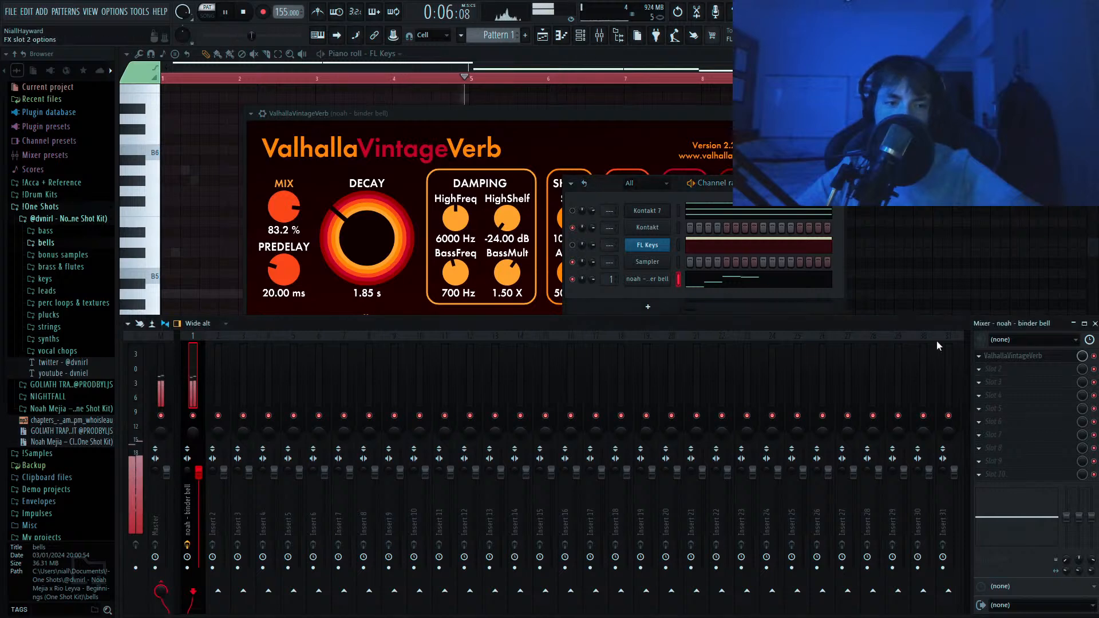
pyautogui.click(527, 61)
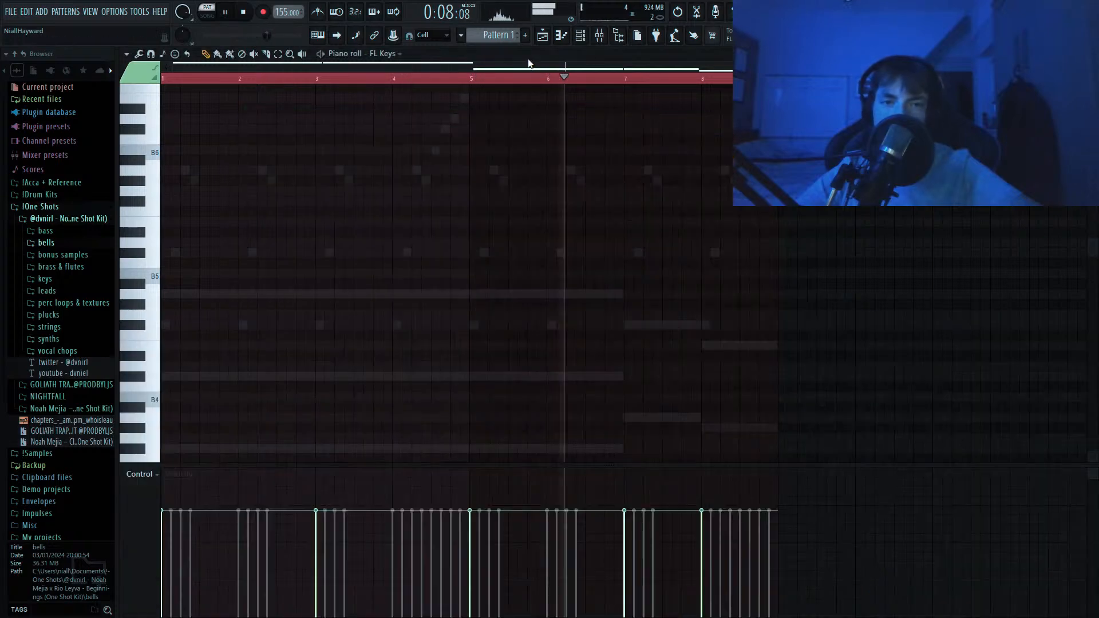
# Lower the final note of the bell melody's ascending runs to the pitch of the run's second note.
pyautogui.press('space')
pyautogui.rightClick(464, 99)
pyautogui.moveTo(449, 98); pyautogui.dragTo(924, 99)
pyautogui.hotkey('shift', 'Down')
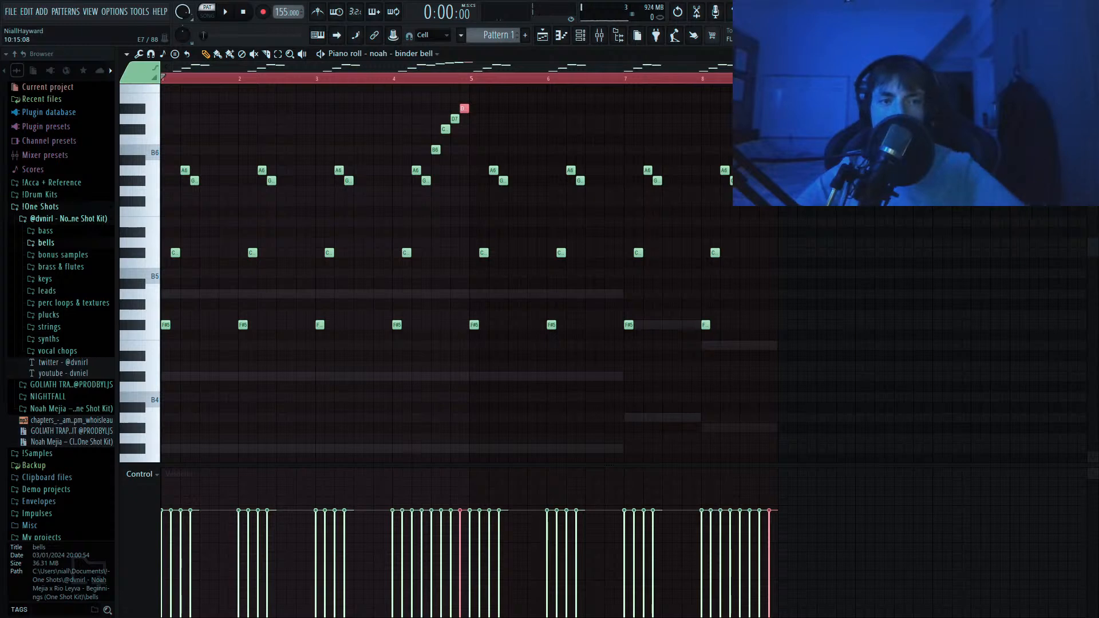
pyautogui.press('space')
# Add Fruity Delay 3 with the Ping pong model and Spread Light with a width of 135 to the binder bell's mixer track.
pyautogui.press('F9')
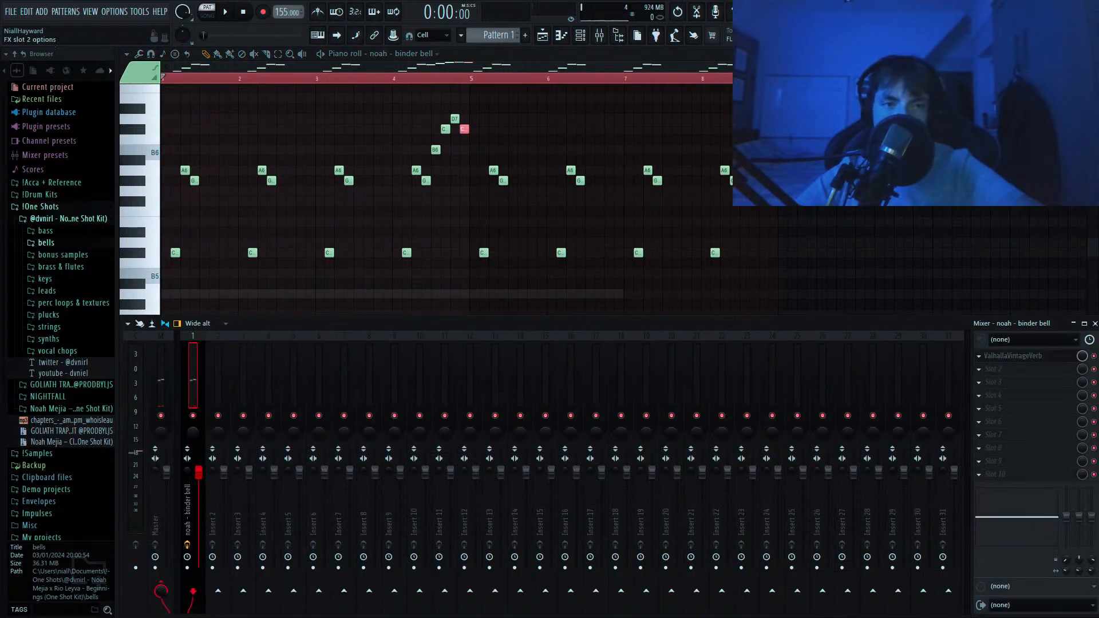
pyautogui.click(411, 201)
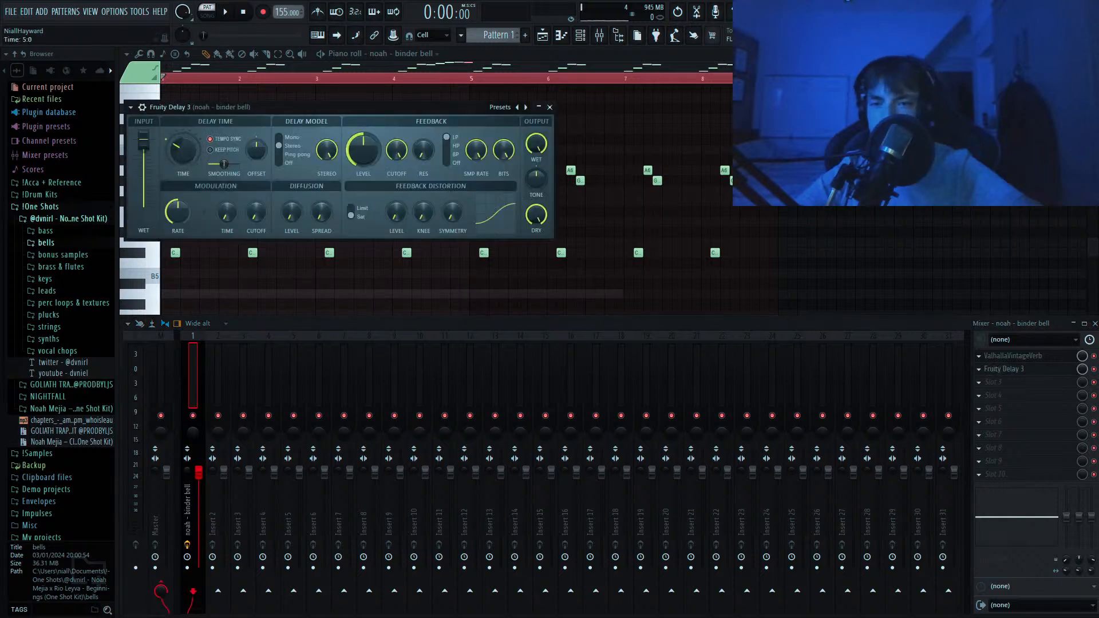
pyautogui.press('space')
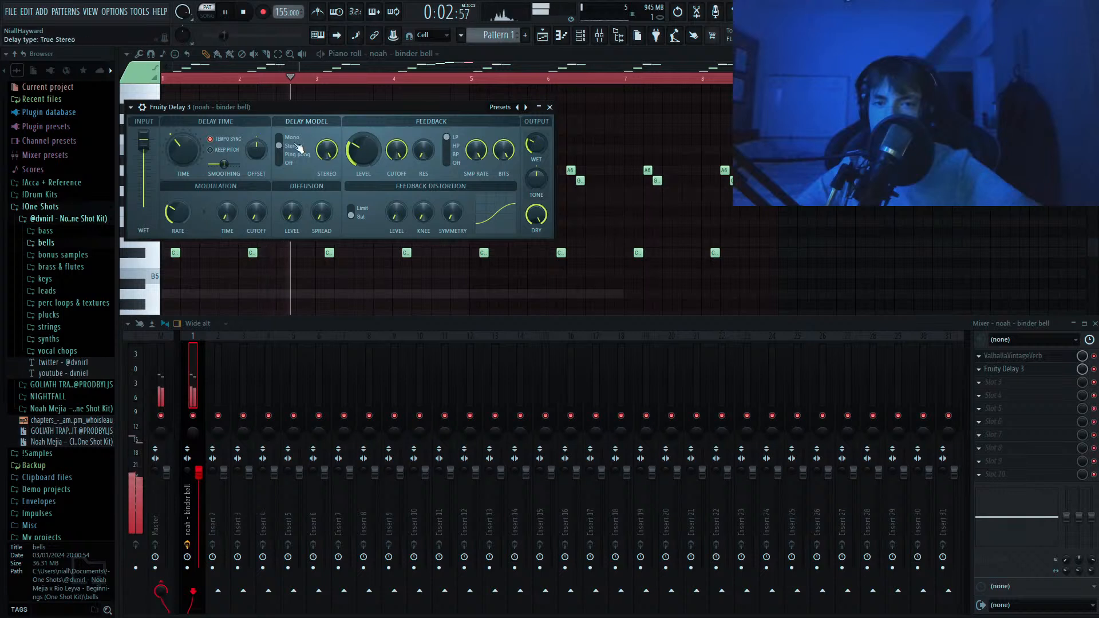
pyautogui.click(289, 154)
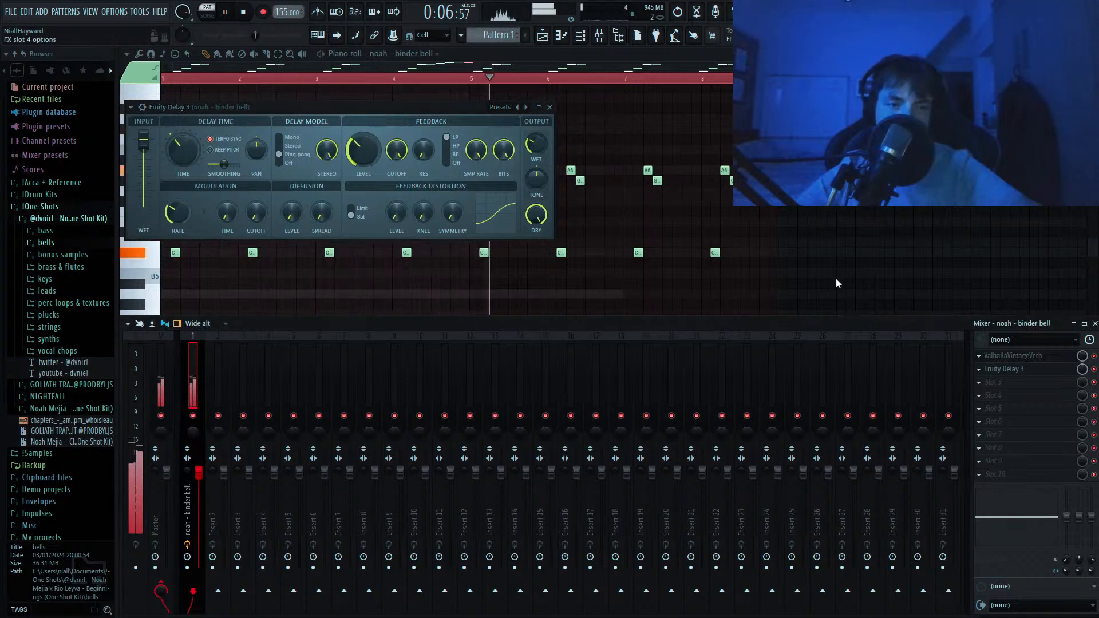
pyautogui.click(828, 344)
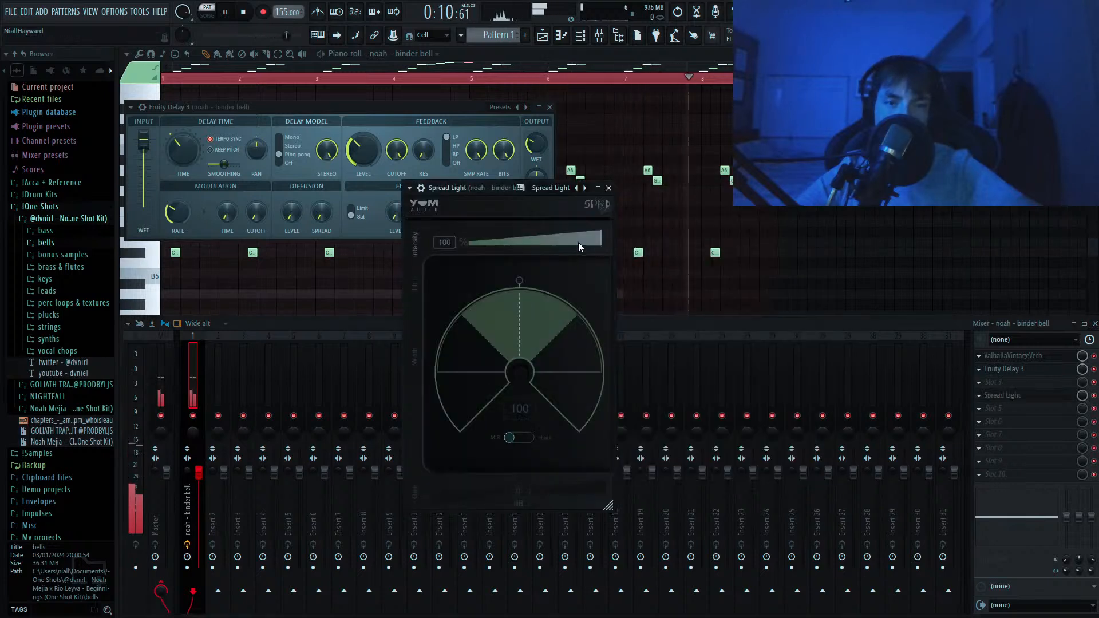
pyautogui.moveTo(558, 317); pyautogui.dragTo(552, 281)
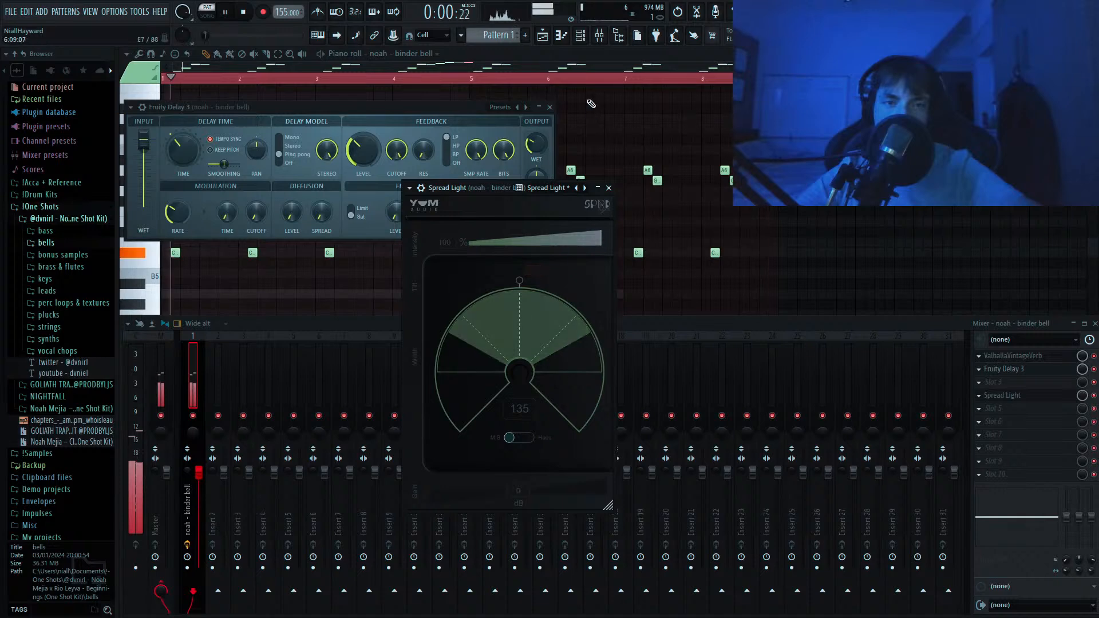
# Unmute the FL Keys channel and play the pattern with the bell and keys together.
pyautogui.click(581, 35)
pyautogui.press('space')
pyautogui.press('space')
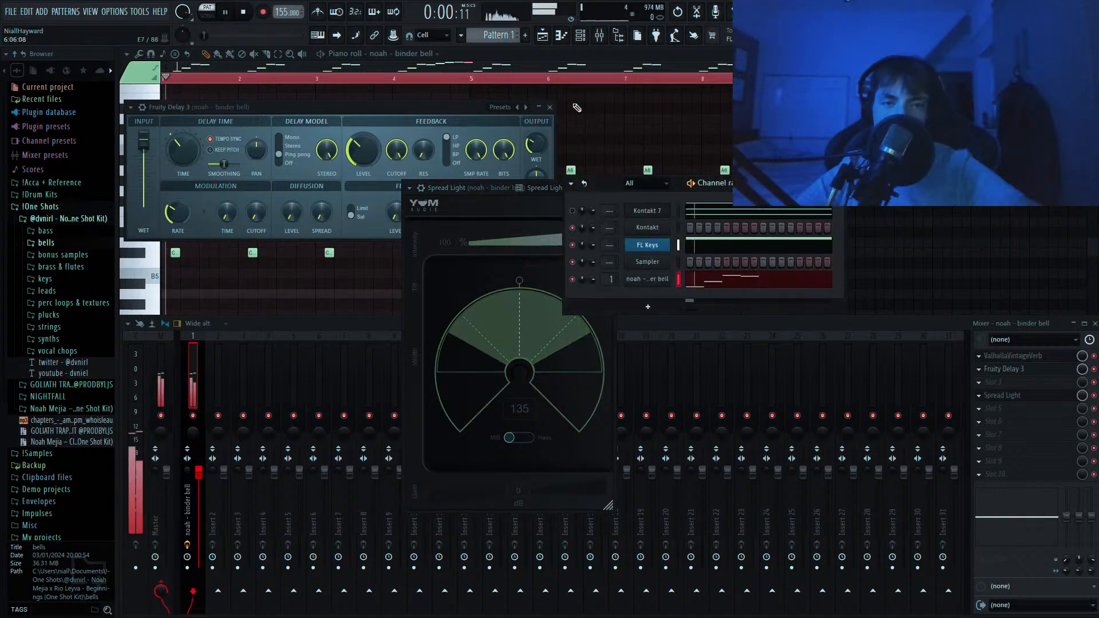
pyautogui.click(571, 57)
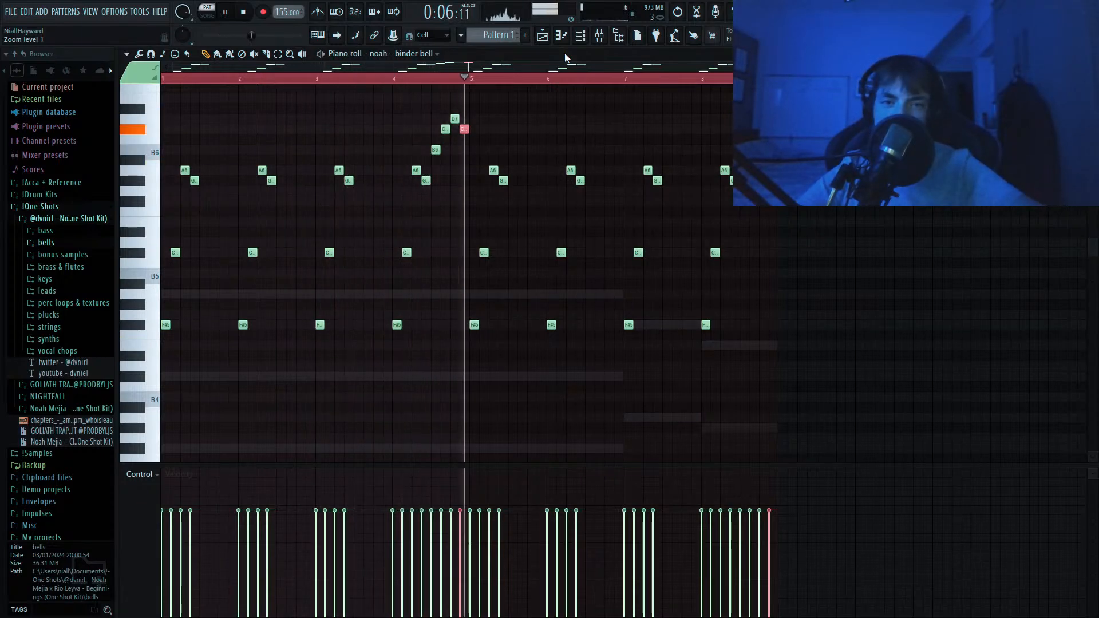
# Lower the volume fader of the binder bell's mixer track.
pyautogui.click(600, 37)
pyautogui.press('space')
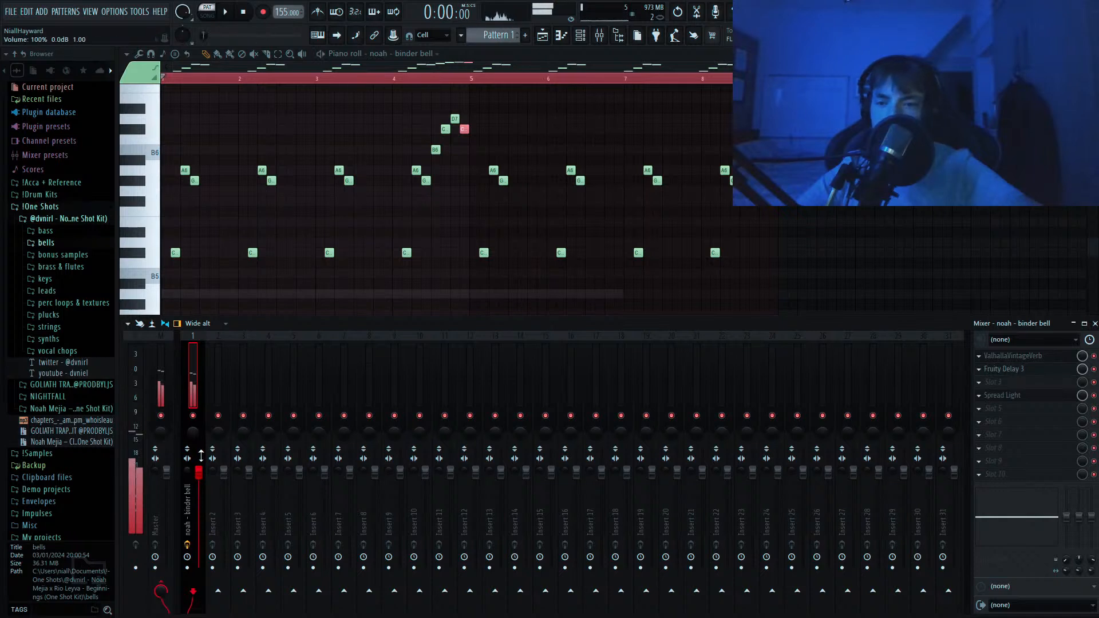
pyautogui.press('F6')
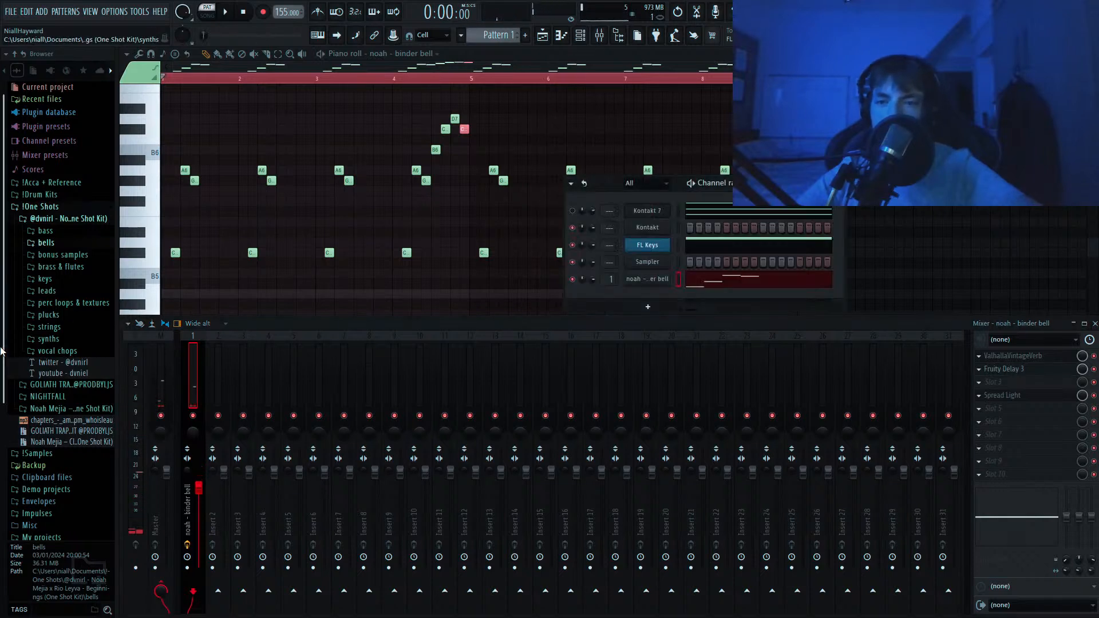
# Audition samples from the one-shot kit's strings folder and load rio - band string as a new channel.
pyautogui.click(49, 329)
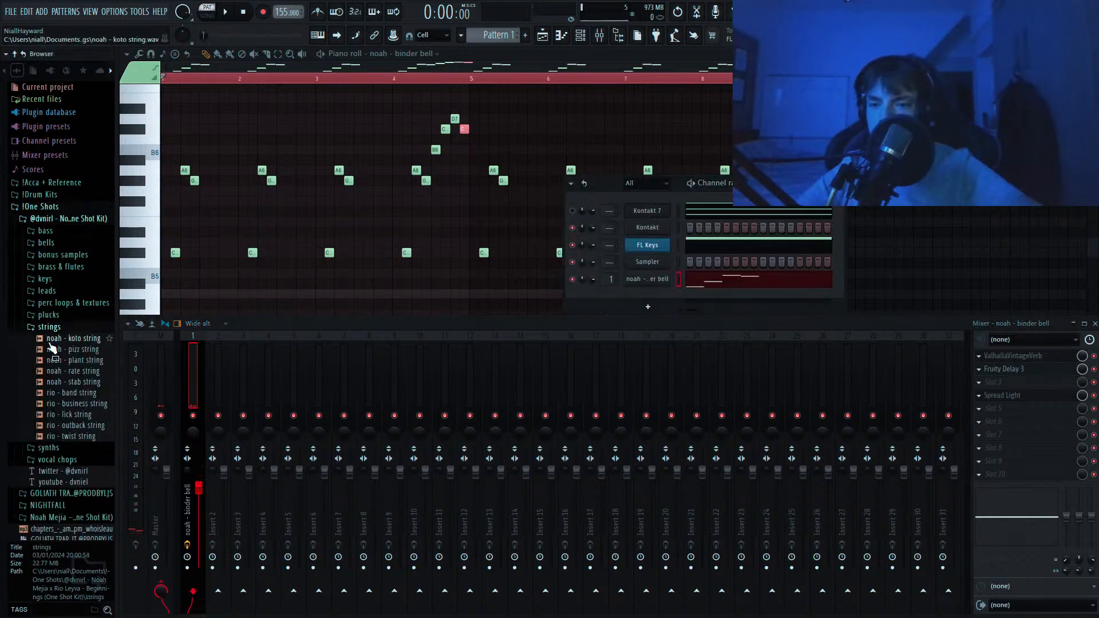
pyautogui.click(56, 372)
pyautogui.click(57, 361)
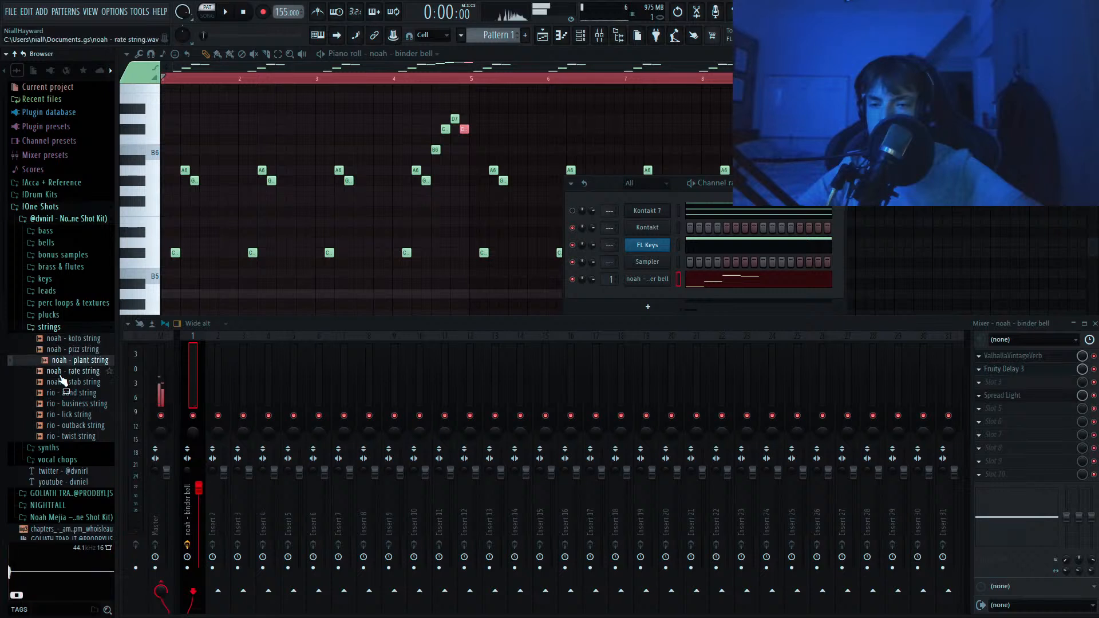
pyautogui.click(62, 382)
pyautogui.click(67, 393)
pyautogui.click(70, 404)
pyautogui.click(69, 395)
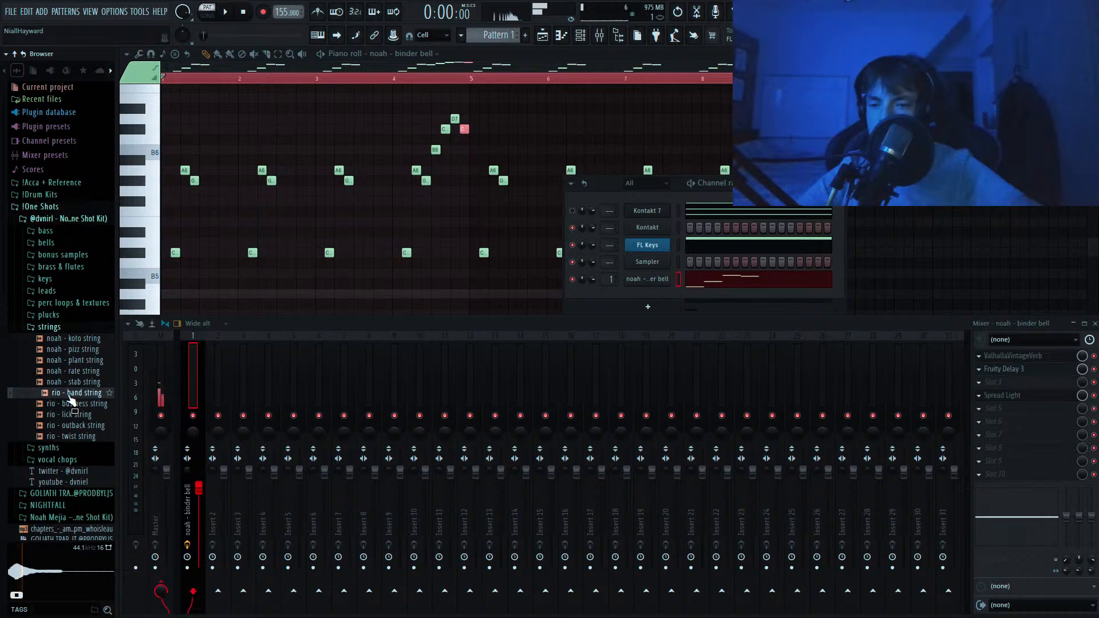
pyautogui.moveTo(71, 401); pyautogui.dragTo(636, 250)
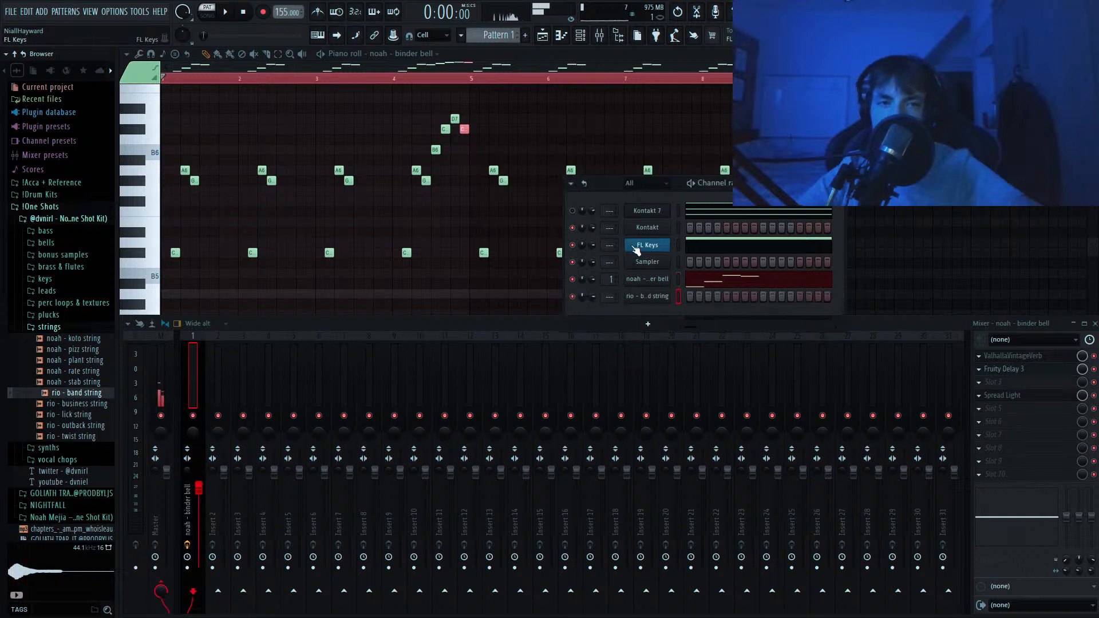
# Draw a two-bar F#5 note at the start of the rio - band string piano roll.
pyautogui.click(562, 34)
pyautogui.moveTo(199, 323); pyautogui.dragTo(135, 196)
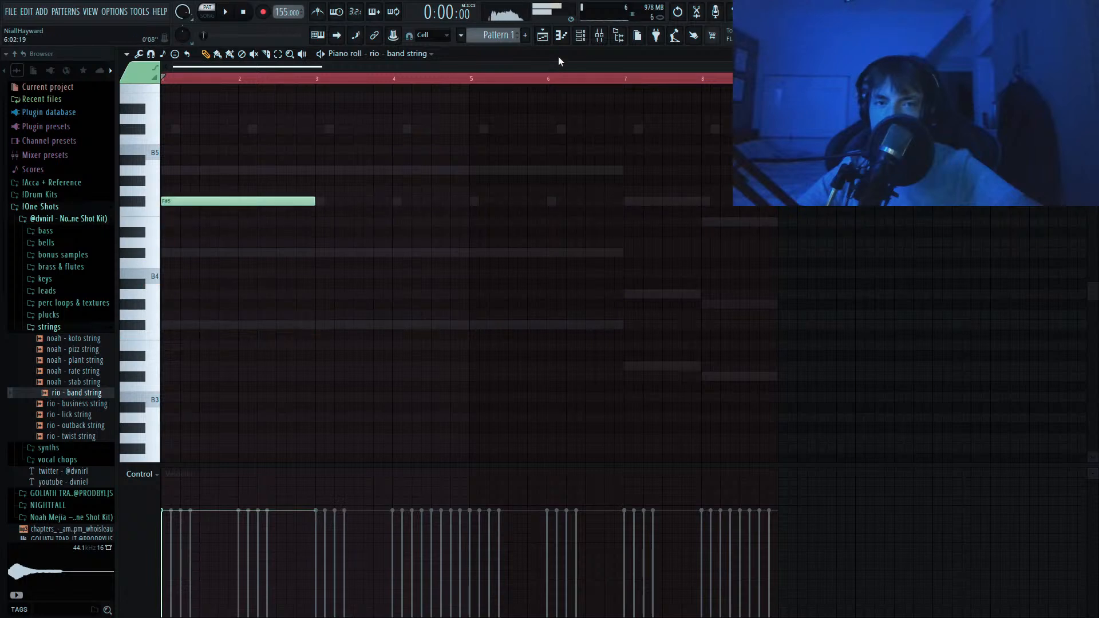
# Enable and adjust the volume envelope in the rio - band string channel settings.
pyautogui.click(579, 35)
pyautogui.click(632, 296)
pyautogui.click(235, 173)
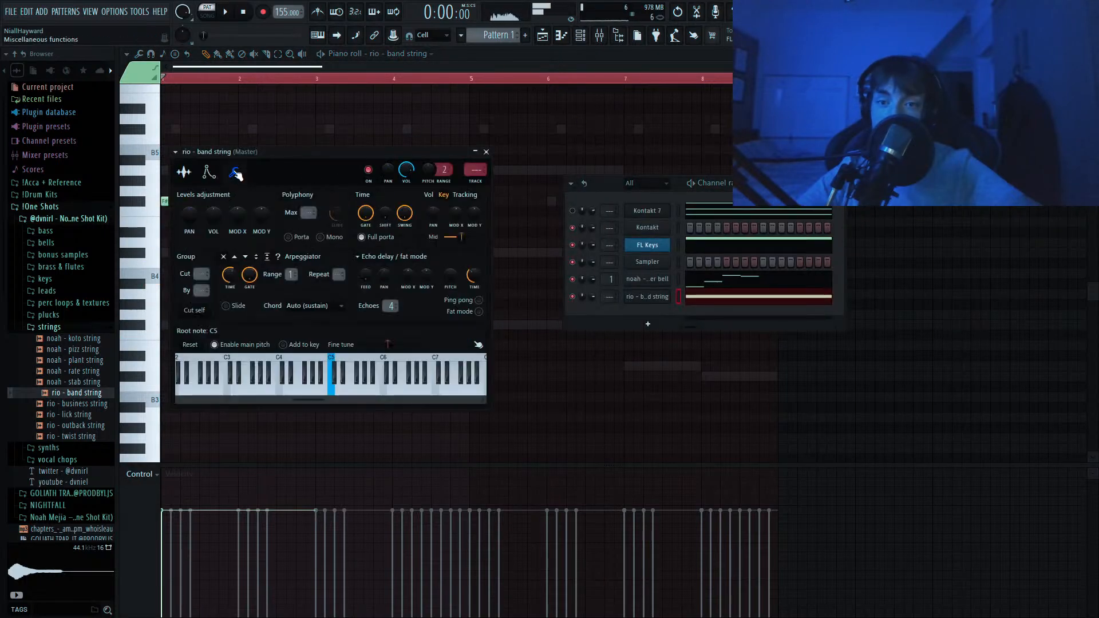
pyautogui.click(210, 172)
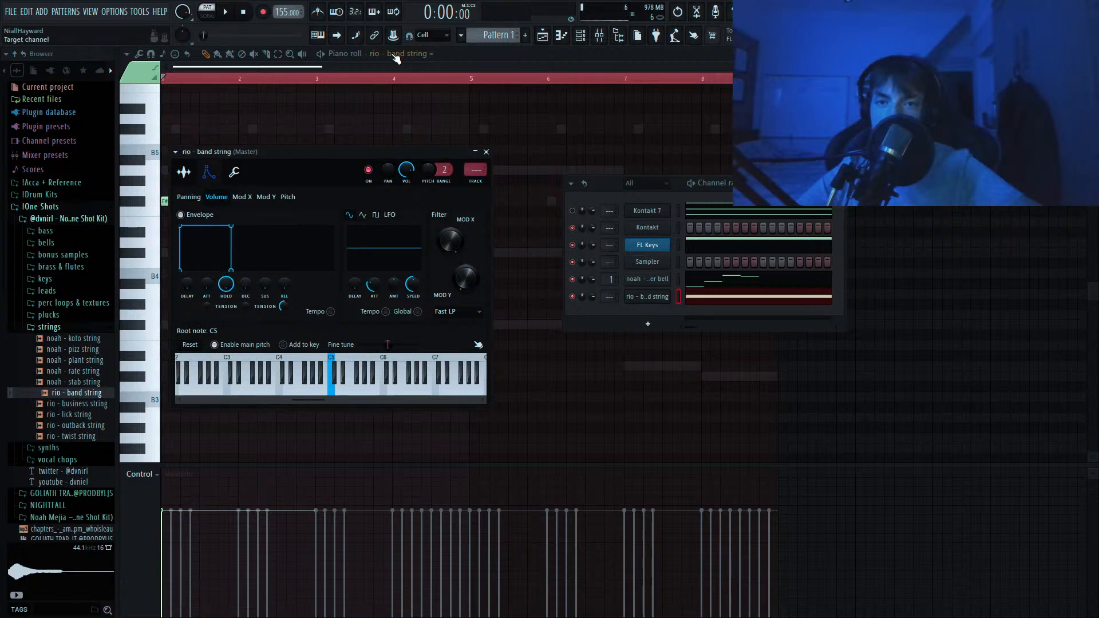
pyautogui.click(463, 59)
# Duplicate the string note three times to fill eight bars and lower all four notes an octave to F#4.
pyautogui.press('space')
pyautogui.moveTo(365, 166); pyautogui.dragTo(285, 248)
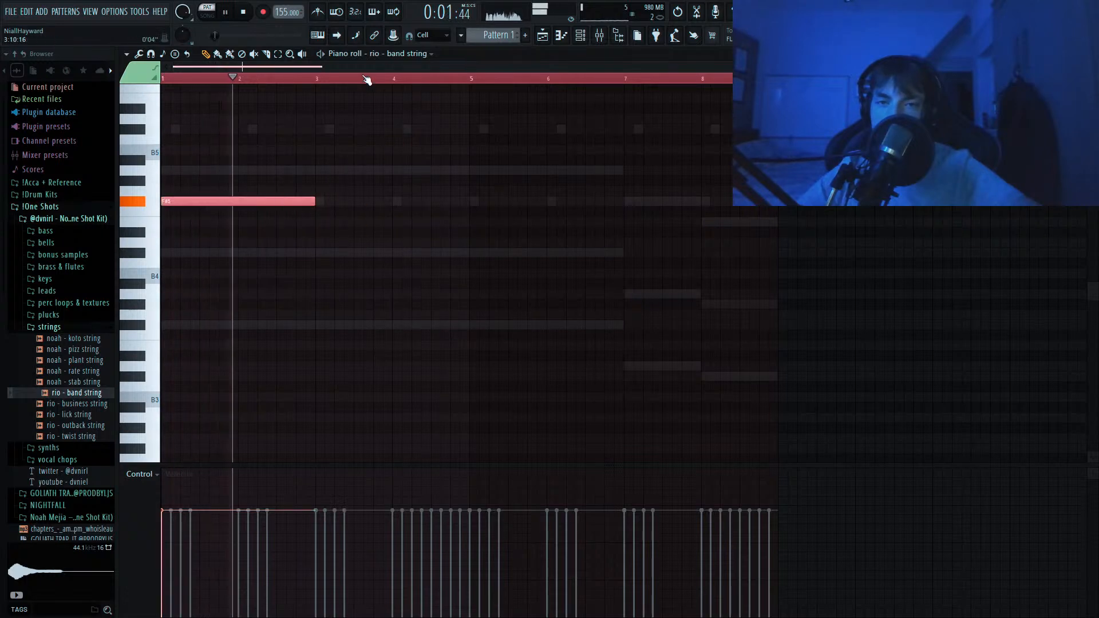
pyautogui.hotkey('ctrl', 'b')
pyautogui.hotkey('ctrl', 'b')
pyautogui.hotkey('ctrl', 'b')
pyautogui.moveTo(743, 177); pyautogui.dragTo(179, 276)
pyautogui.hotkey('ctrl', 'Down')
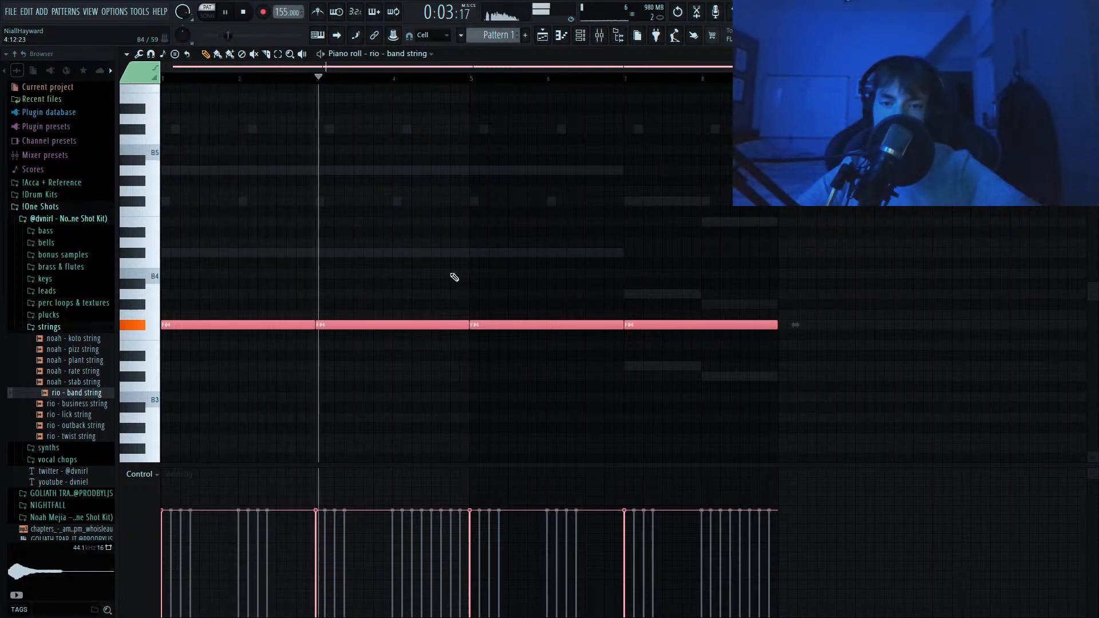
# Try a higher velocity on the four F#4 string notes while the pattern plays.
pyautogui.moveTo(735, 279); pyautogui.dragTo(167, 369)
pyautogui.scroll(3, 392, 346)
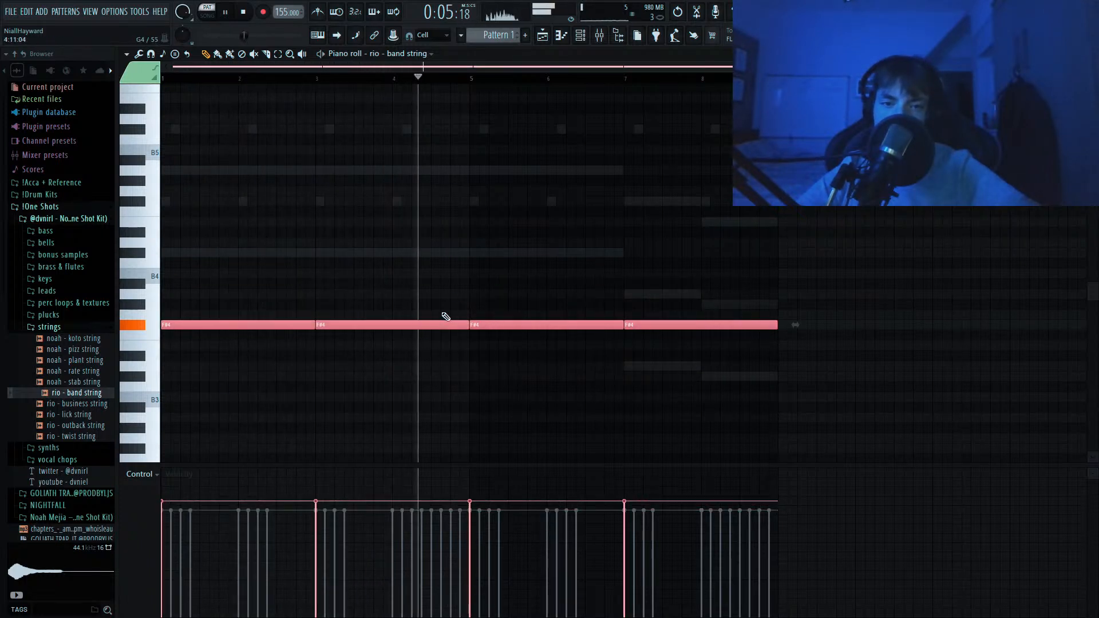
pyautogui.click(580, 35)
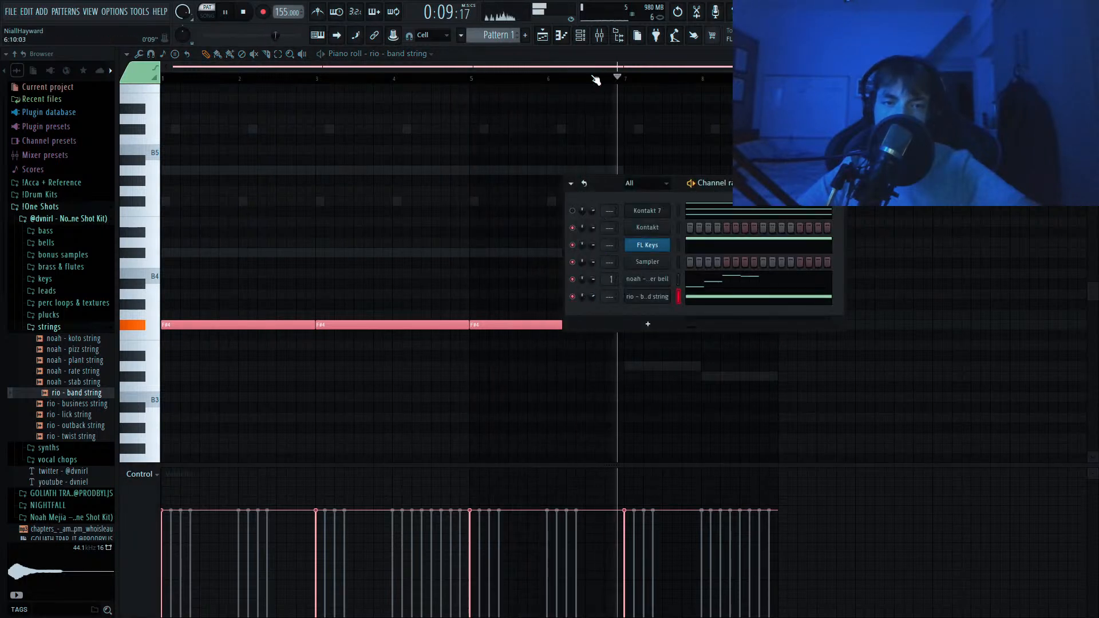
pyautogui.click(599, 35)
pyautogui.click(610, 55)
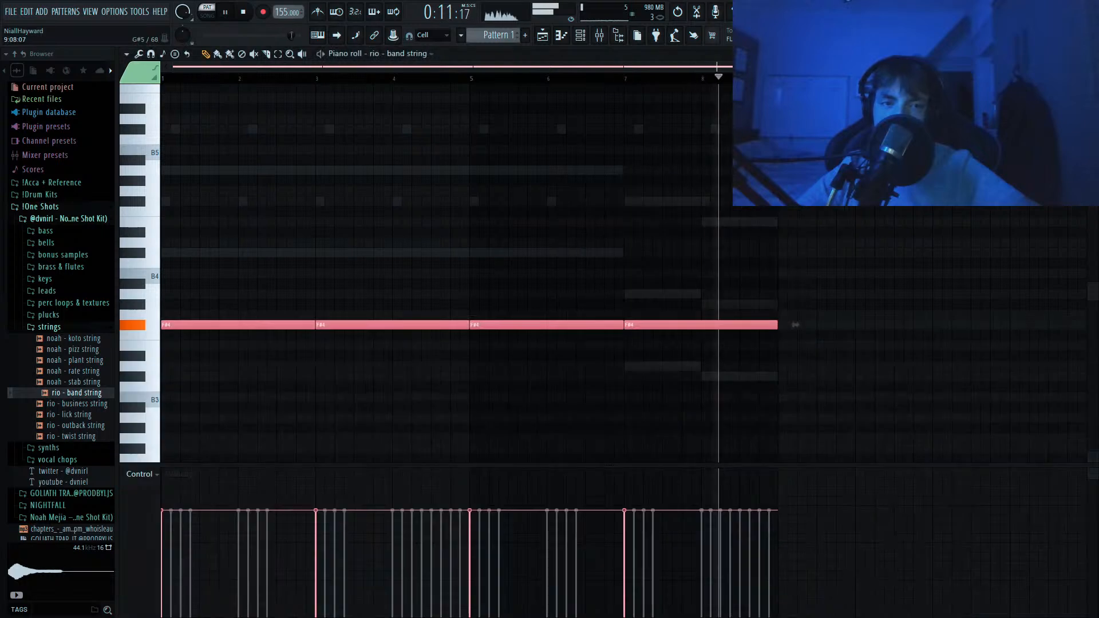
# Copy the four F#4 string notes up an octave to F#5 and reduce the velocity of the copies.
pyautogui.press('space')
pyautogui.moveTo(227, 324); pyautogui.dragTo(215, 196)
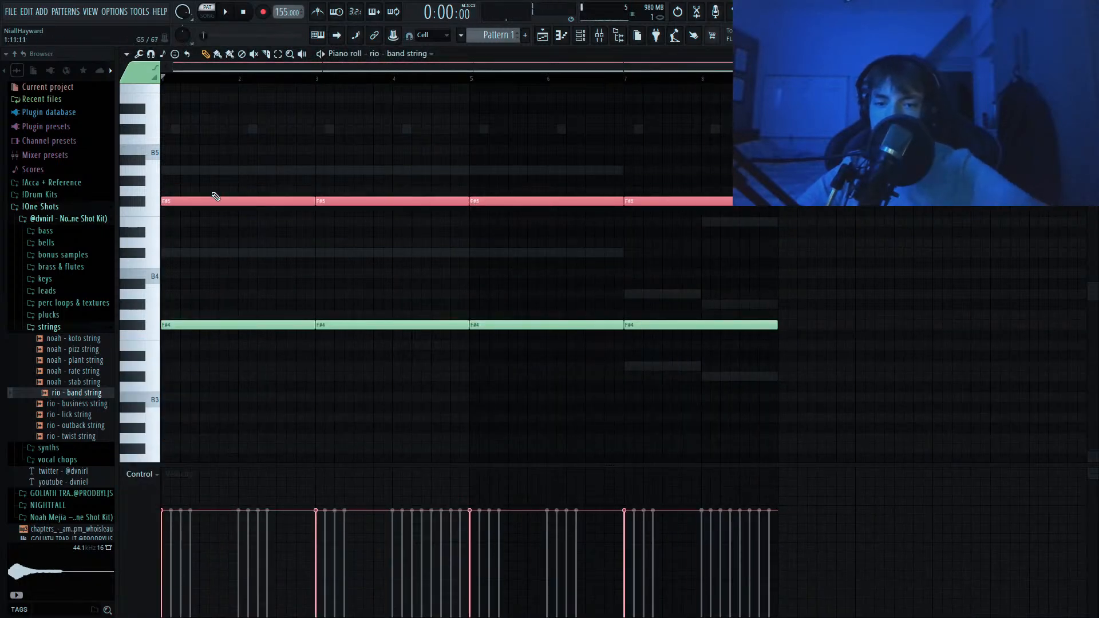
pyautogui.click(580, 35)
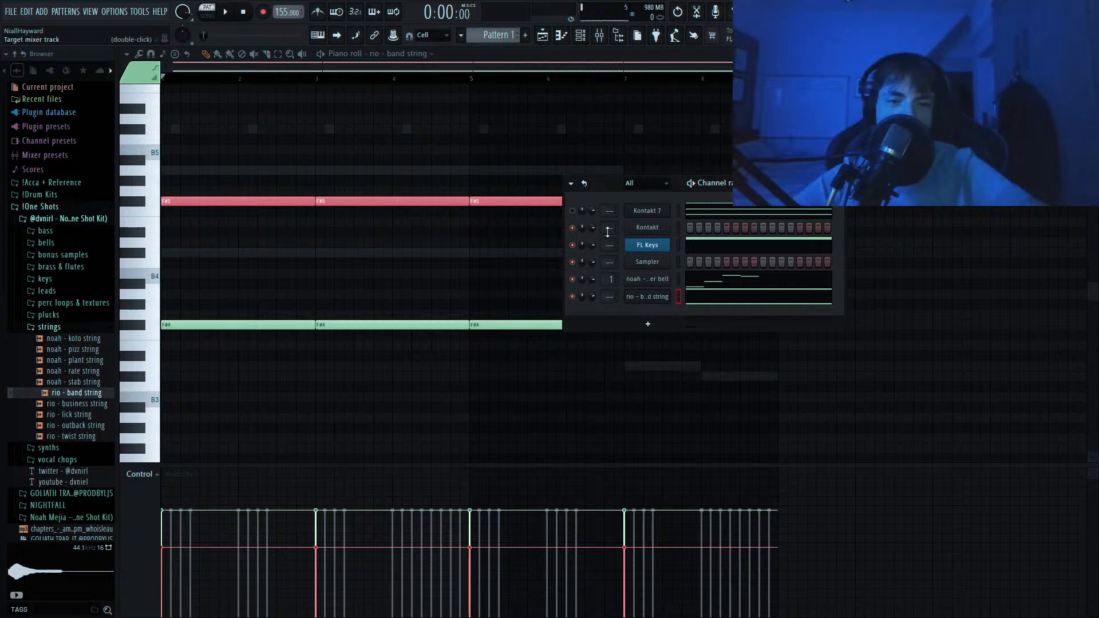
pyautogui.click(538, 54)
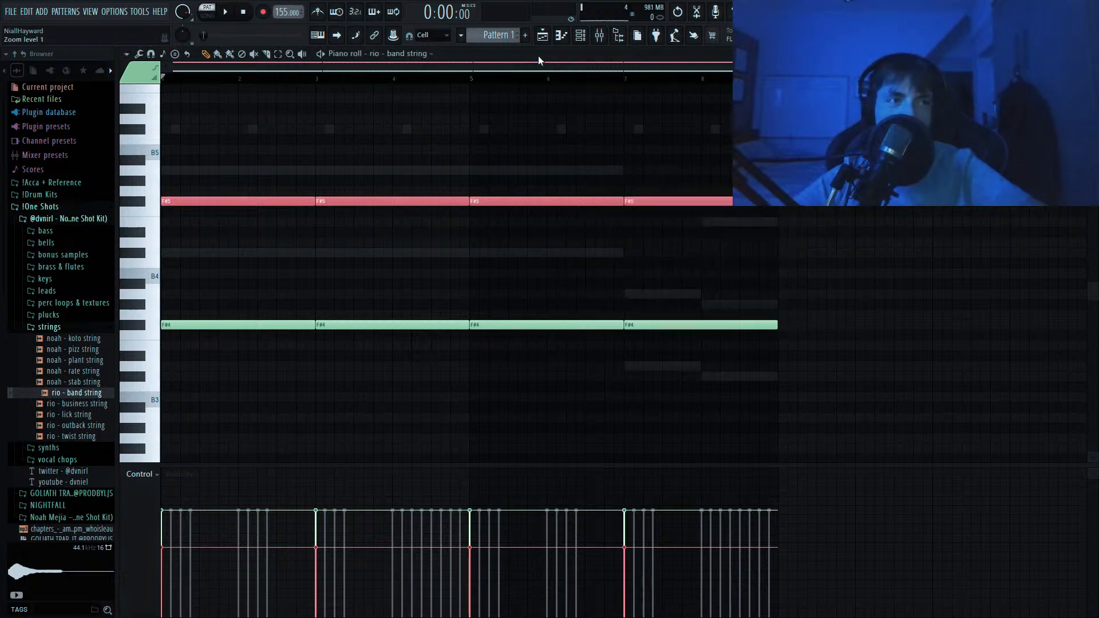
pyautogui.press('space')
pyautogui.scroll(-2, 332, 241)
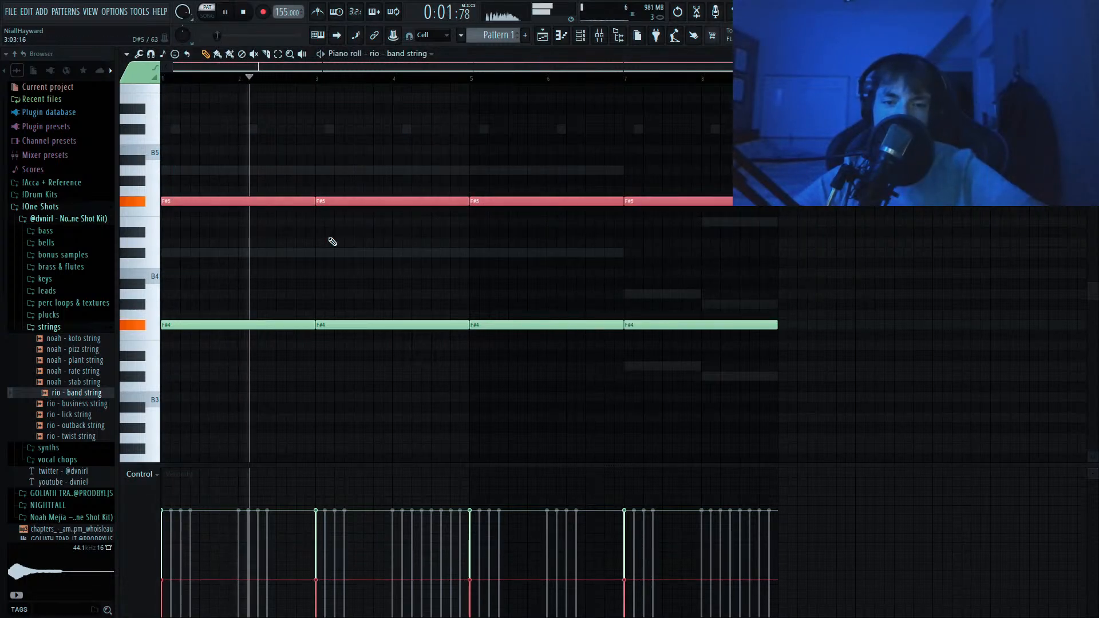
# Audition the key one-shots in the keys folder, stopping the pattern playback and closing the strings folder first.
pyautogui.click(579, 35)
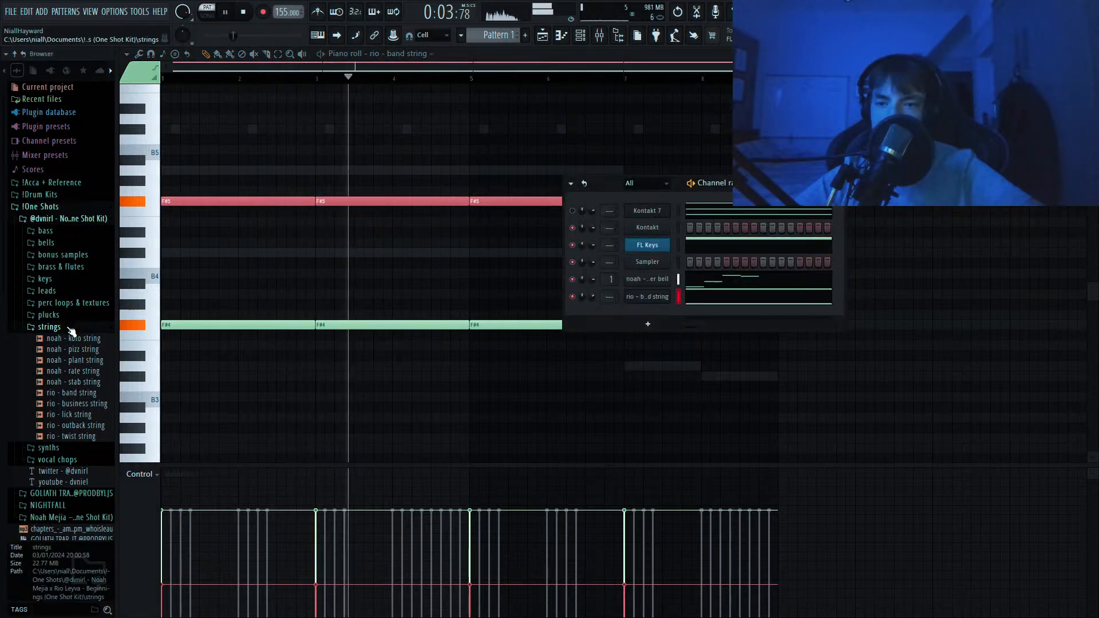
pyautogui.click(57, 326)
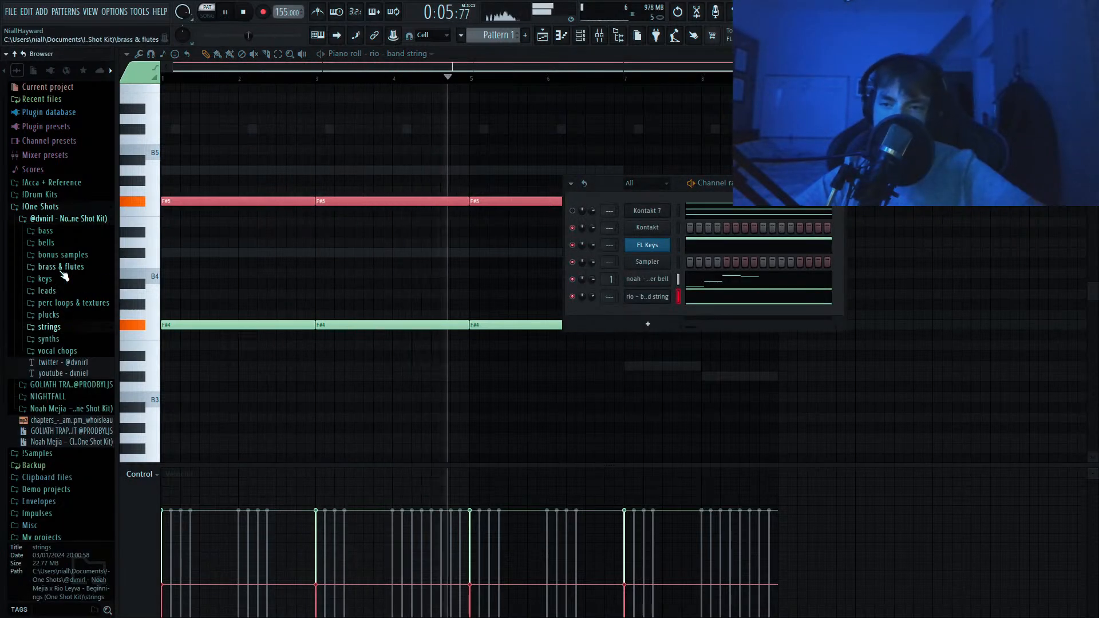
pyautogui.press('space')
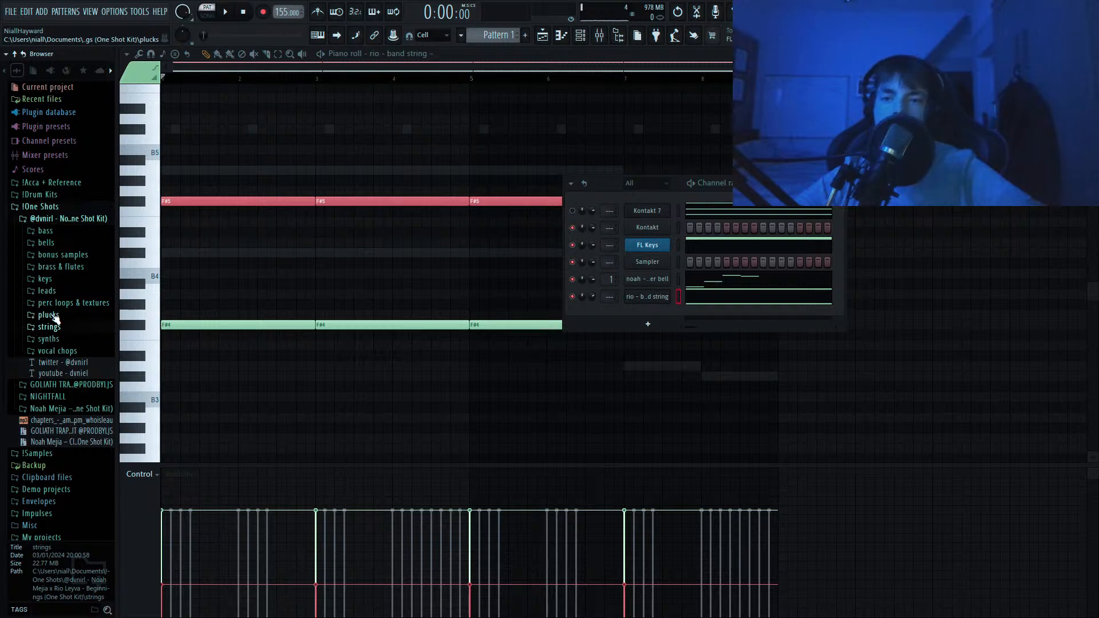
pyautogui.click(51, 281)
pyautogui.click(52, 302)
pyautogui.click(51, 313)
pyautogui.click(54, 323)
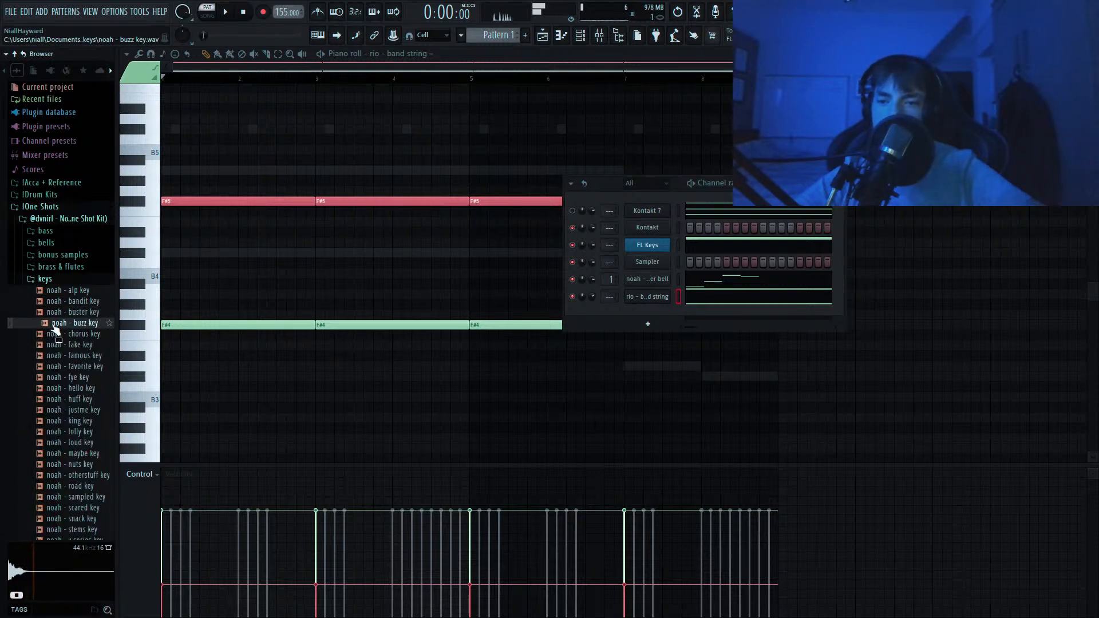
pyautogui.click(55, 335)
pyautogui.click(57, 345)
pyautogui.click(60, 356)
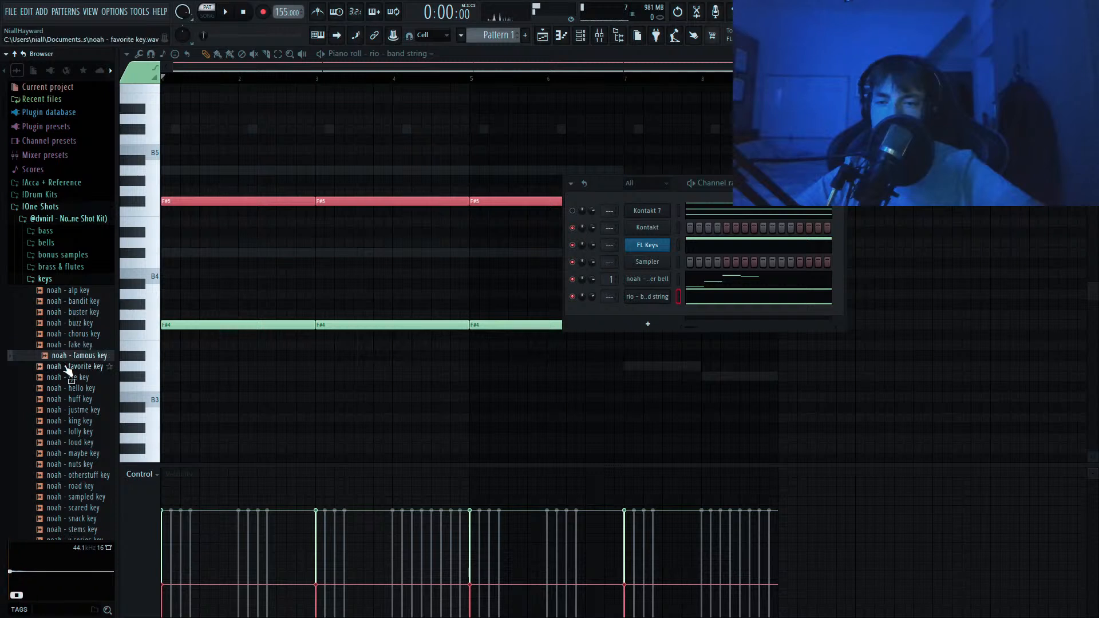
pyautogui.click(65, 367)
pyautogui.click(70, 377)
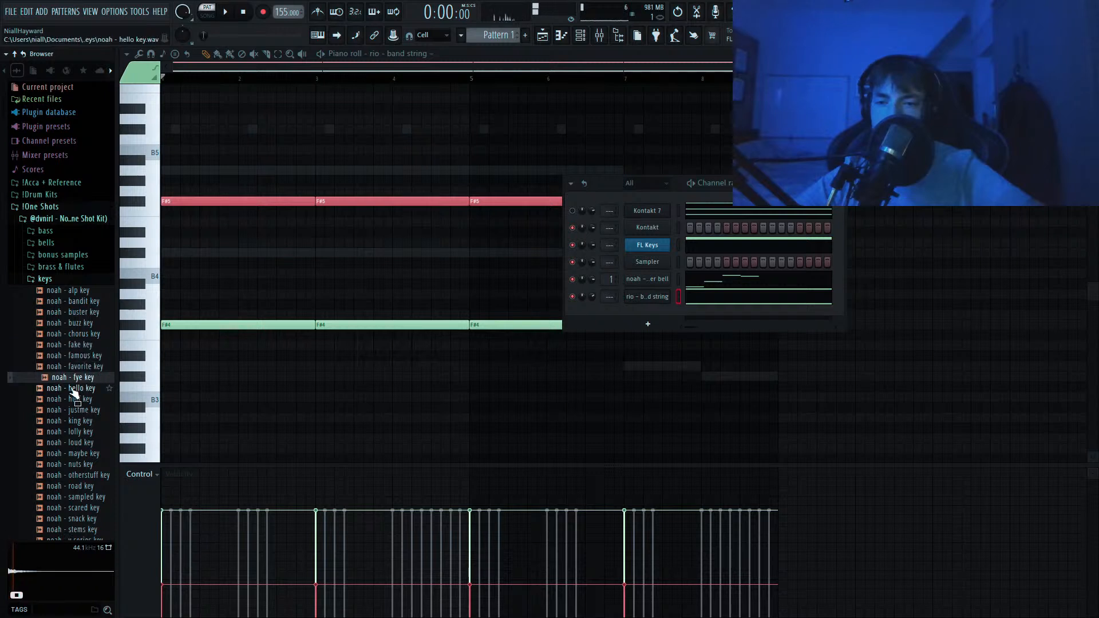
pyautogui.click(74, 389)
pyautogui.click(74, 399)
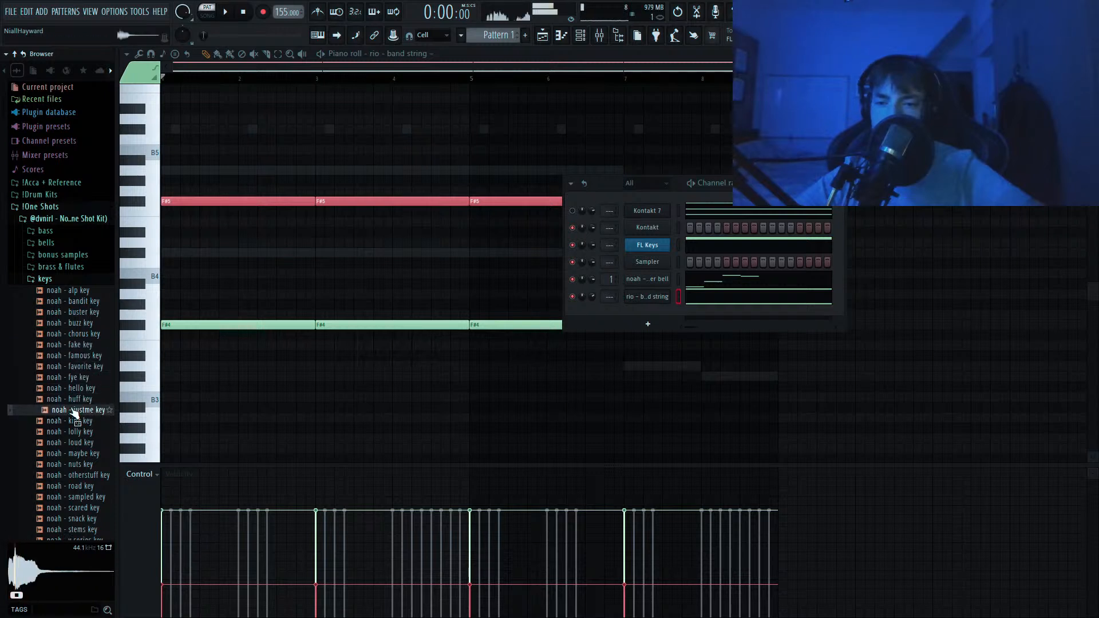
# Add noah - huff key as a channel directly below Kontakt 7, play the pattern and open the new channel's piano roll.
pyautogui.moveTo(75, 399); pyautogui.dragTo(653, 296)
pyautogui.moveTo(649, 236); pyautogui.dragTo(649, 219)
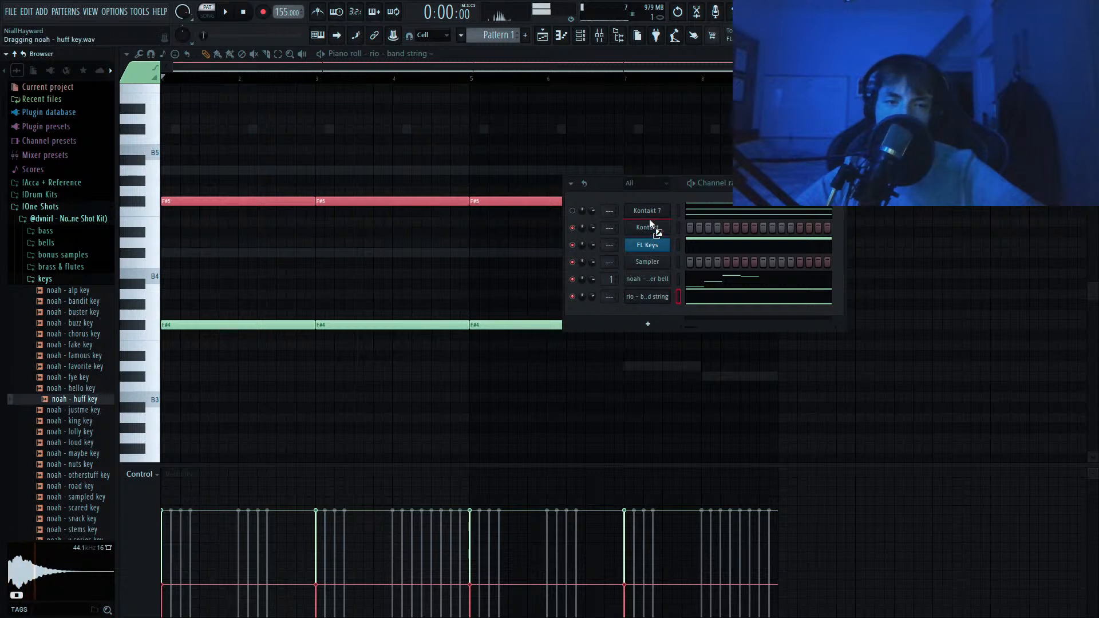
pyautogui.press('space')
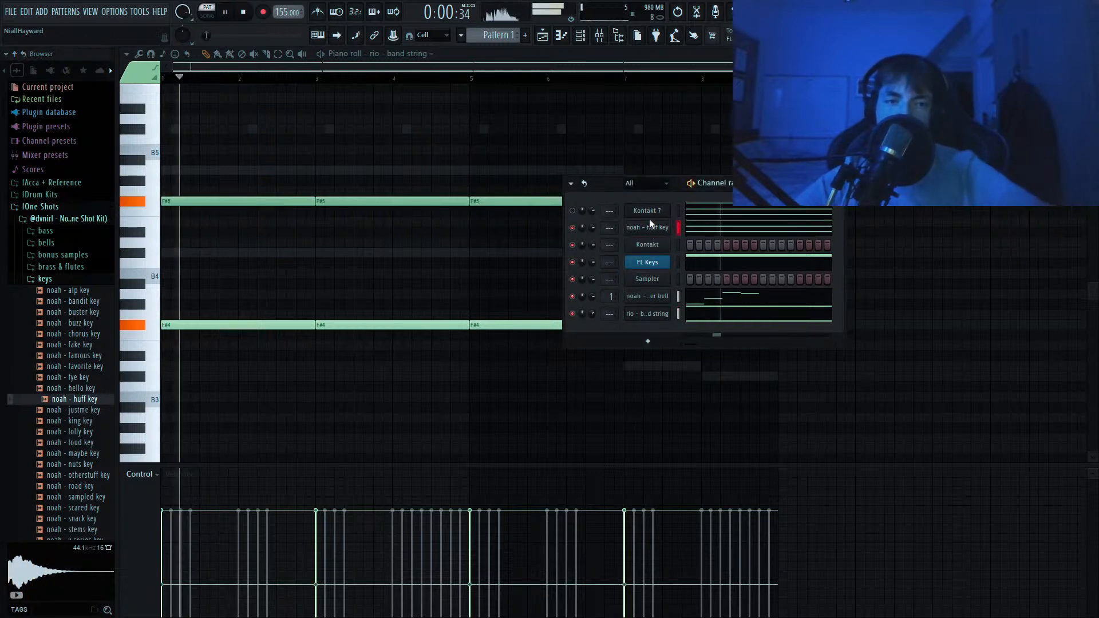
pyautogui.click(564, 36)
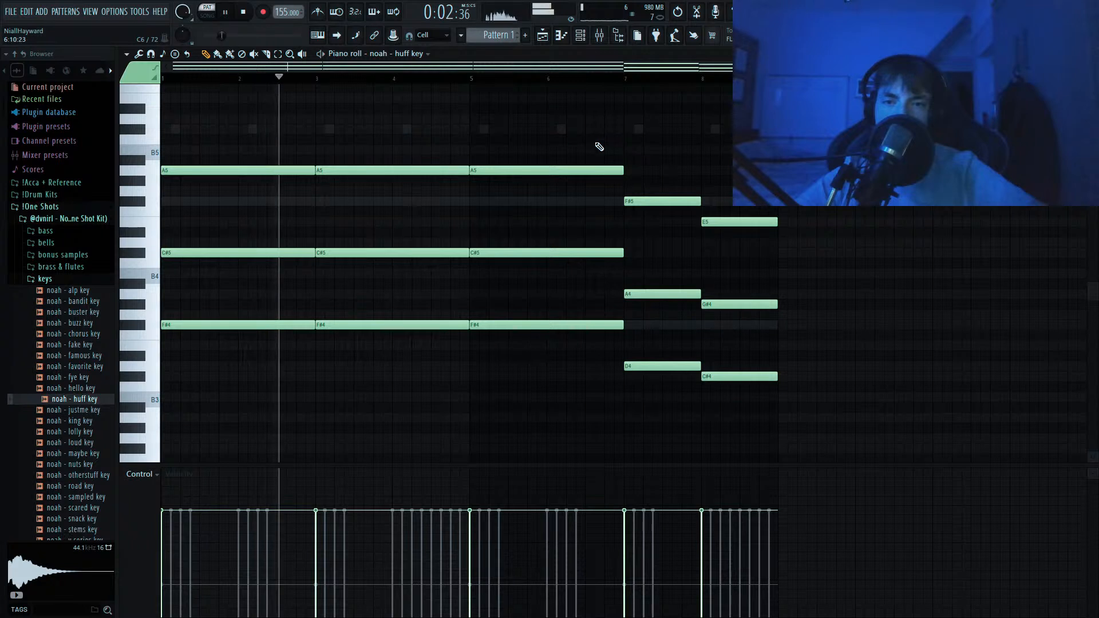
# Lower the huff key chords two octaves and replace the bar 5 chord with the D2, A2, F#3 chord stretched over two bars.
pyautogui.press('space')
pyautogui.scroll(1, 596, 150)
pyautogui.scroll(-9, 250, 176)
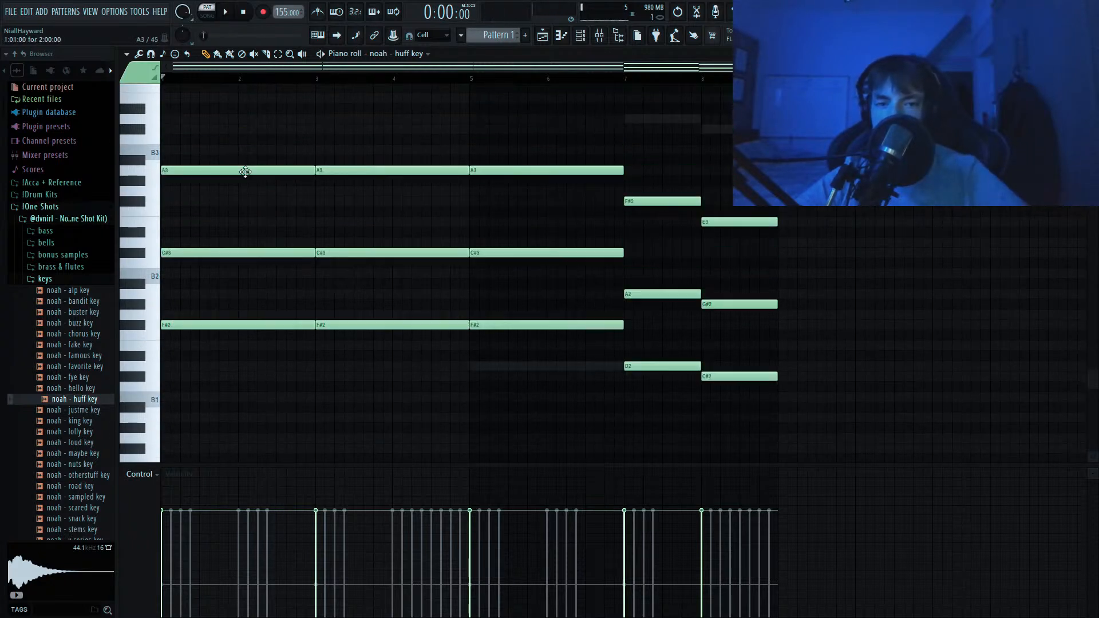
pyautogui.rightClick(516, 171)
pyautogui.moveTo(636, 435); pyautogui.dragTo(614, 201)
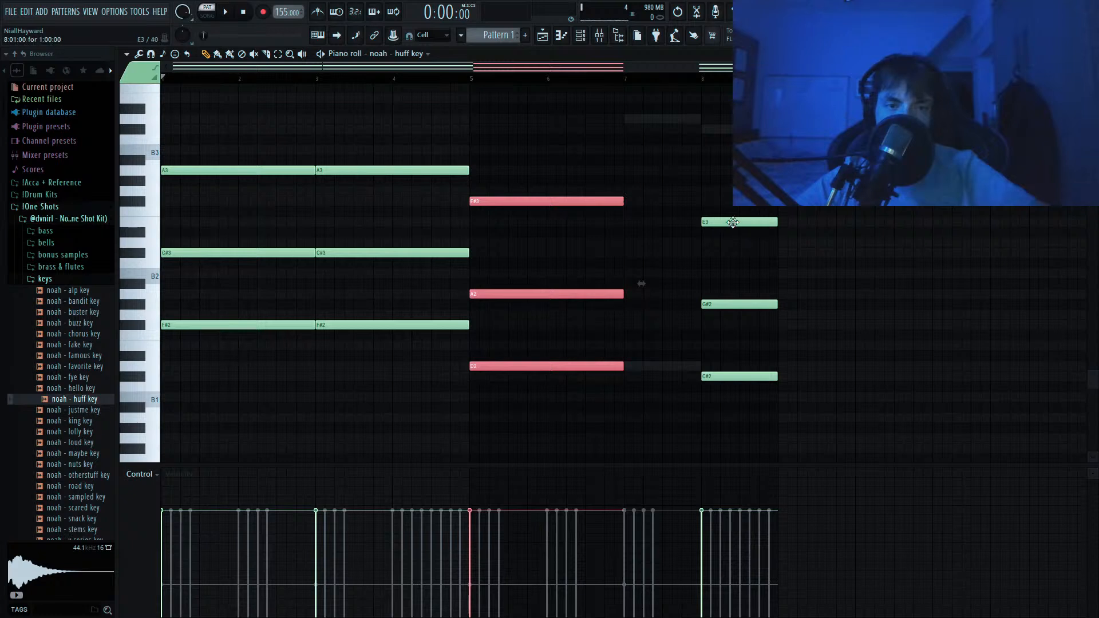
# Move the last huff key chord (C#2, G#2, E3) to bar 7 and stretch it to two bars.
pyautogui.click(735, 223)
pyautogui.moveTo(747, 198); pyautogui.dragTo(726, 436)
pyautogui.moveTo(721, 376)
pyautogui.mouseDown()
pyautogui.moveTo(651, 376)
pyautogui.moveTo(741, 376)
pyautogui.mouseUp()
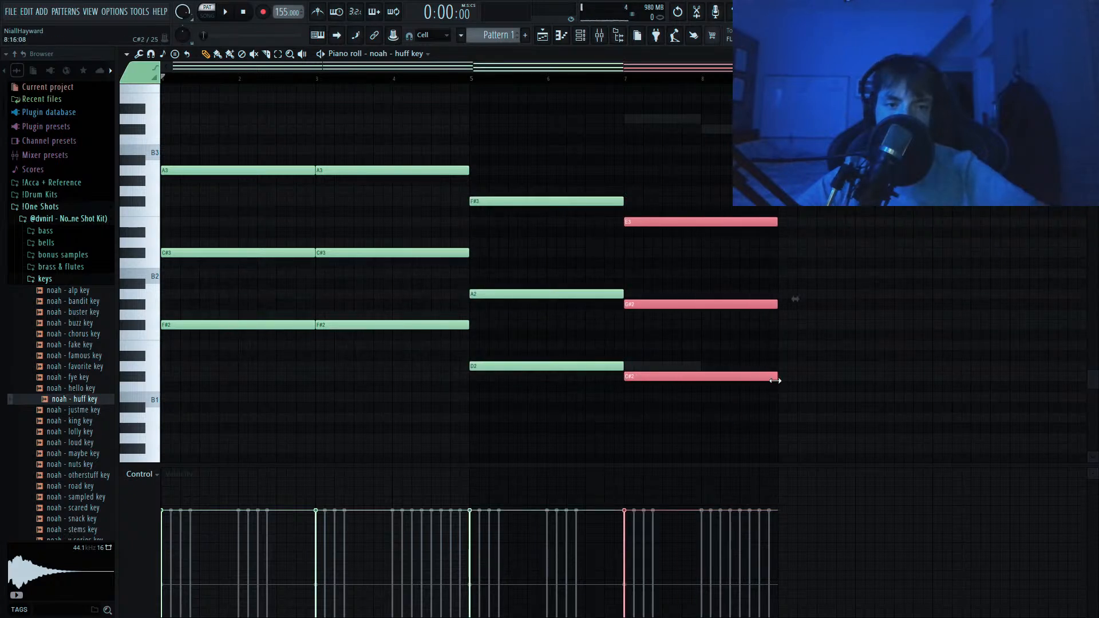
# In the FL Keys part, start the last C#2 note at bar 7 and extend it to two bars, then return to huff key.
pyautogui.rightClick(678, 369)
pyautogui.rightClick(678, 369)
pyautogui.rightClick(680, 364)
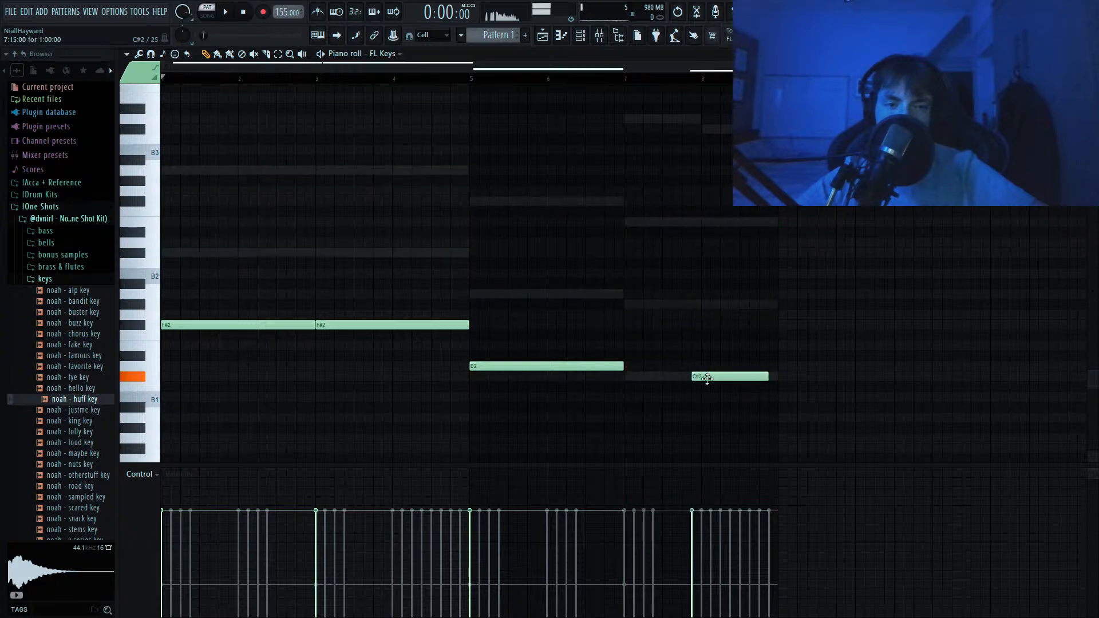
pyautogui.moveTo(705, 376); pyautogui.dragTo(629, 376)
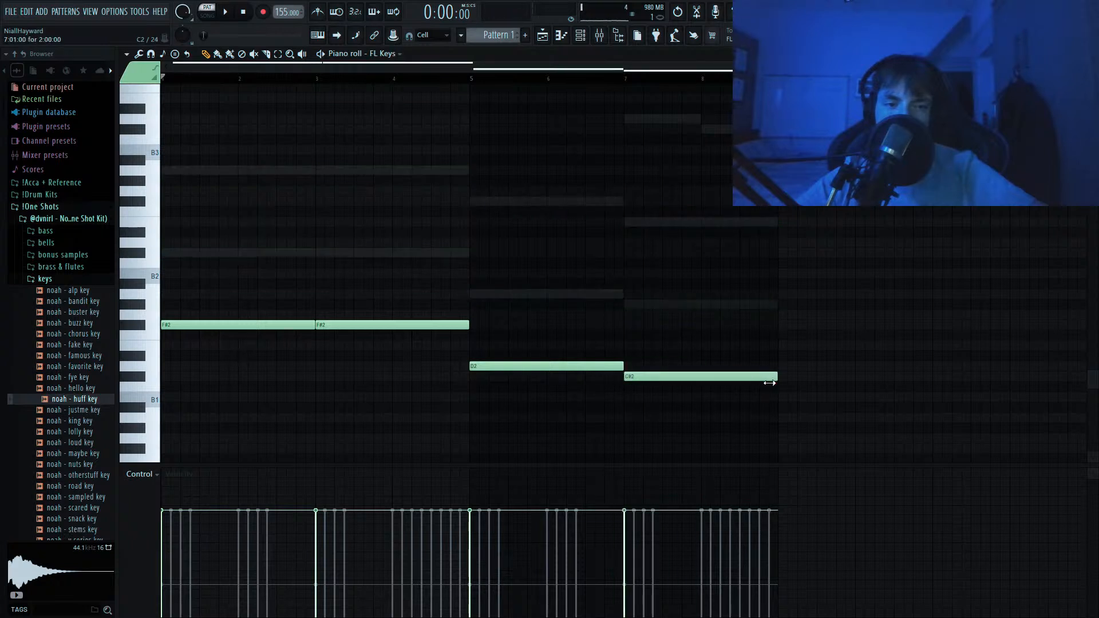
pyautogui.doubleClick(719, 305)
# Raise all the huff key notes two octaves and slice the first chord one beat in.
pyautogui.scroll(3, 719, 307)
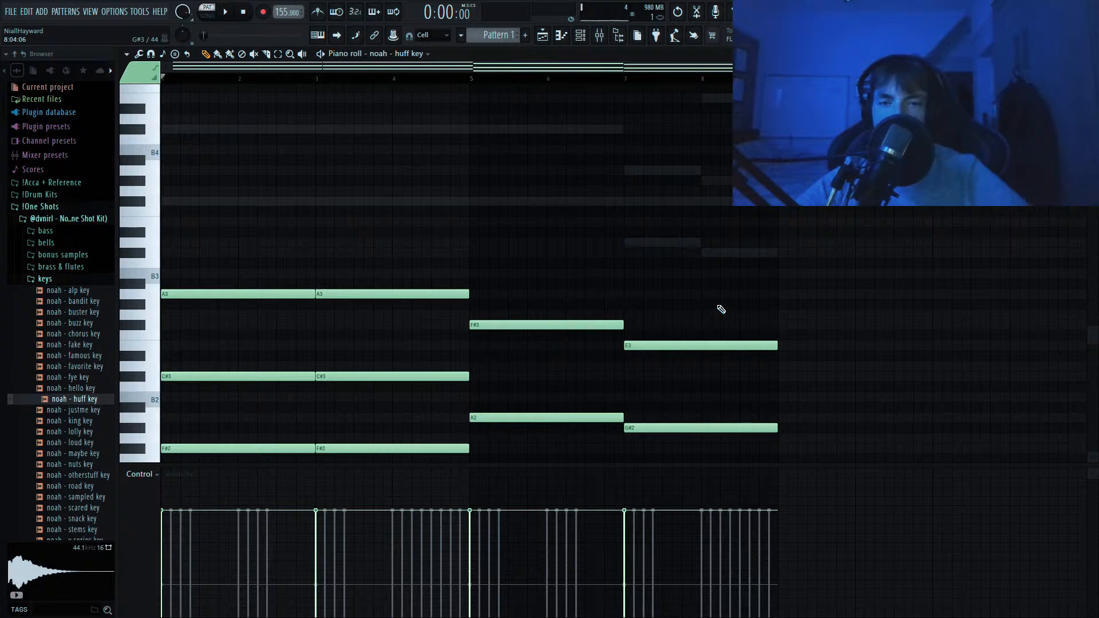
pyautogui.scroll(-5, 717, 305)
pyautogui.scroll(5, 432, 355)
pyautogui.press('c')
pyautogui.moveTo(199, 192); pyautogui.dragTo(186, 438)
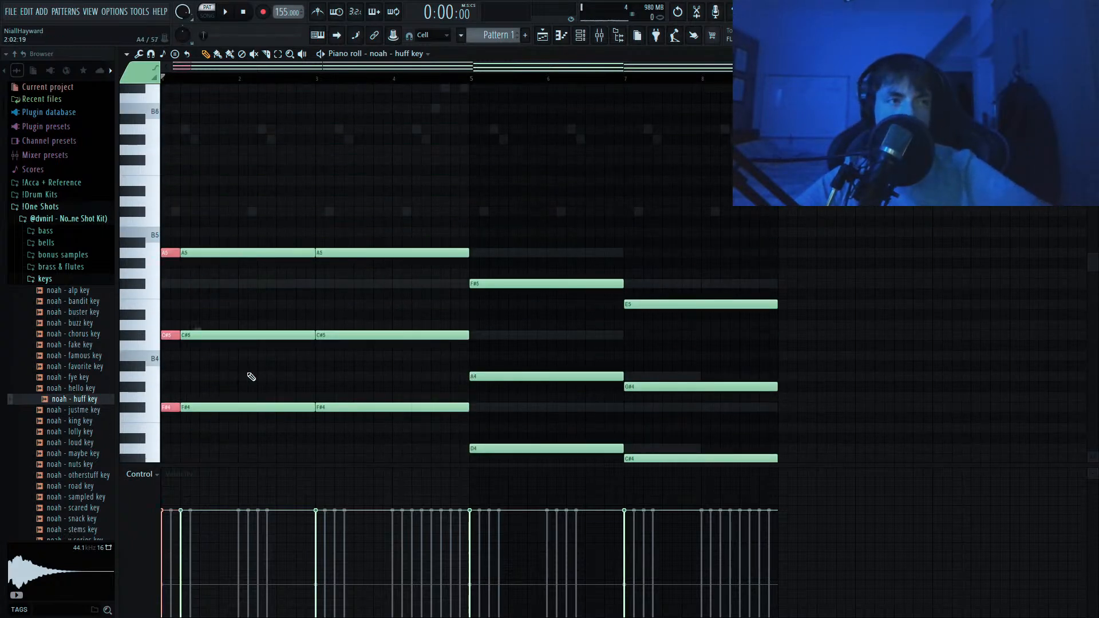
# Slice the first chord again at the end of beat two and set the top notes to A5 and G#5.
pyautogui.press('p')
pyautogui.moveTo(180, 276)
pyautogui.mouseDown()
pyautogui.moveTo(159, 244)
pyautogui.moveTo(191, 262)
pyautogui.mouseUp()
pyautogui.press('c')
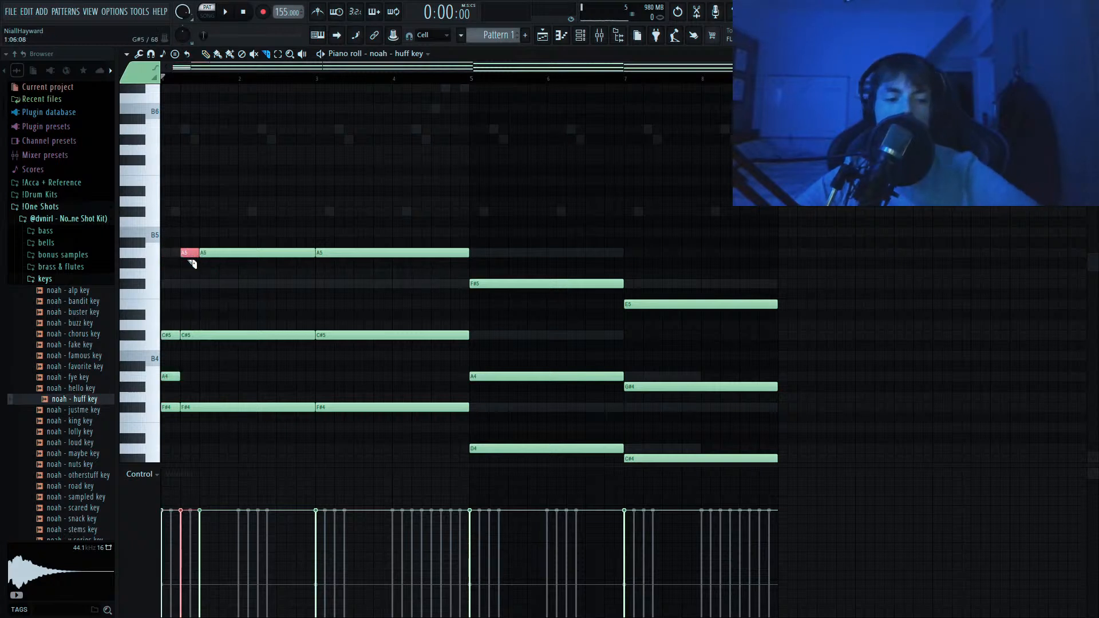
pyautogui.press('p')
pyautogui.click(172, 376)
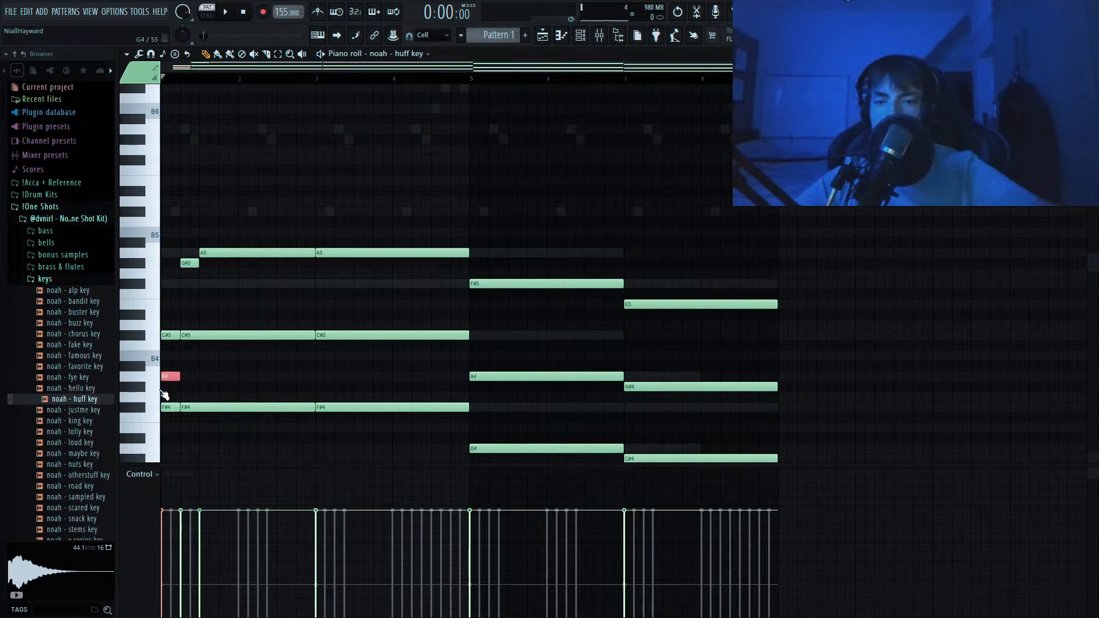
pyautogui.press('c')
pyautogui.moveTo(200, 314); pyautogui.dragTo(202, 435)
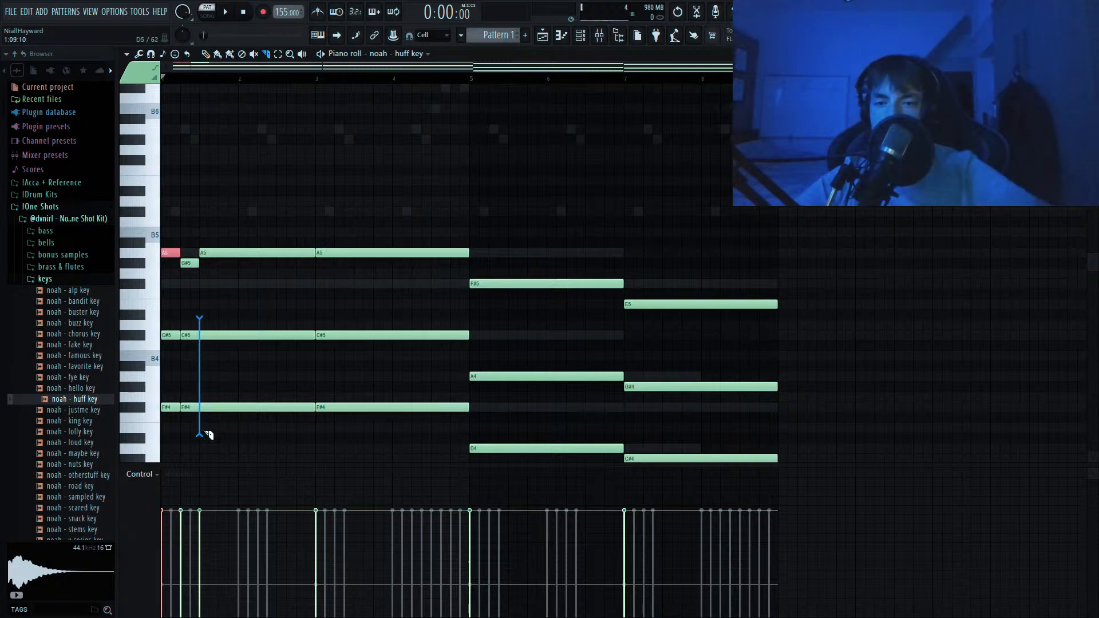
pyautogui.press('p')
# Delete the remaining long chord notes before bar 5 and duplicate the two one-beat chords seven times to fill bars 1 to 4.
pyautogui.moveTo(282, 461); pyautogui.dragTo(231, 351)
pyautogui.press('Delete')
pyautogui.scroll(-1, 233, 422)
pyautogui.hotkey('ctrl', 'b')
pyautogui.hotkey('ctrl', 'b')
pyautogui.hotkey('ctrl', 'b')
pyautogui.hotkey('ctrl', 'b')
pyautogui.hotkey('ctrl', 'b')
pyautogui.hotkey('ctrl', 'b')
pyautogui.hotkey('ctrl', 'b')
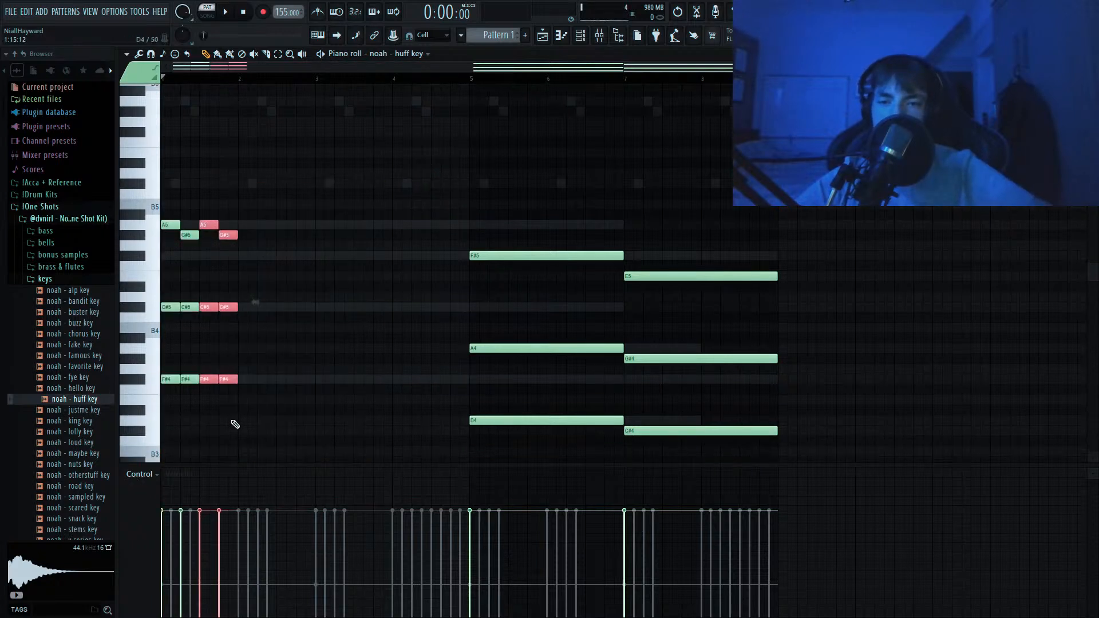
# Raise all the huff key notes one octave and reduce their velocity while the pattern plays.
pyautogui.press('space')
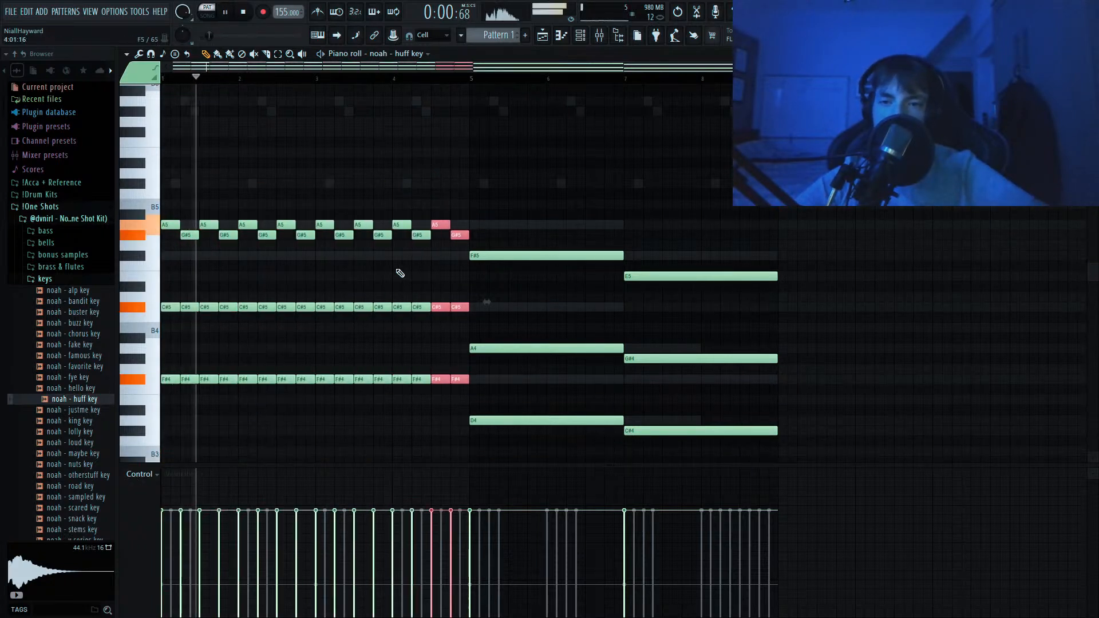
pyautogui.hotkey('ctrl', 'a')
pyautogui.hotkey('ctrl', 'Up')
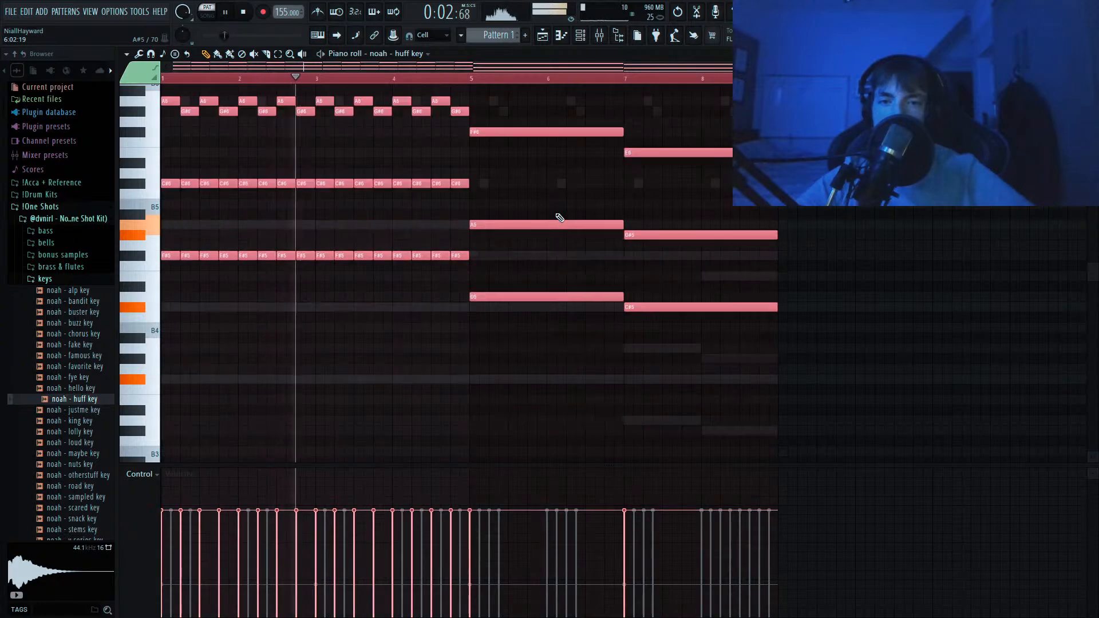
pyautogui.scroll(3, 527, 244)
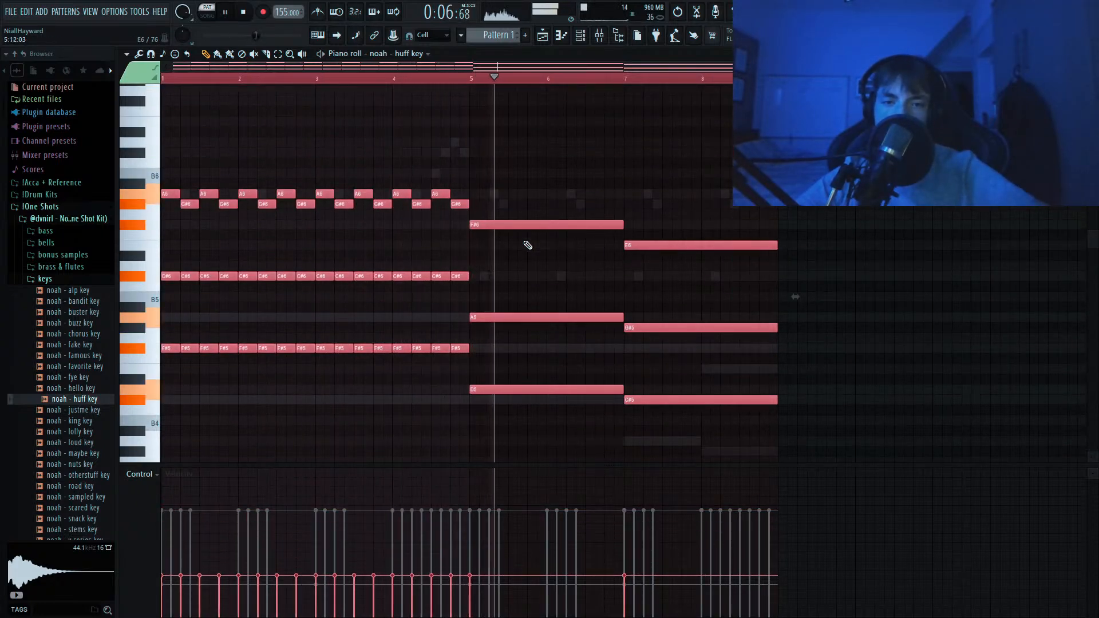
pyautogui.press('space')
# Lower the F#6 note at bar 5 an octave to F#5 and slice two one-beat notes off its start.
pyautogui.click(531, 224)
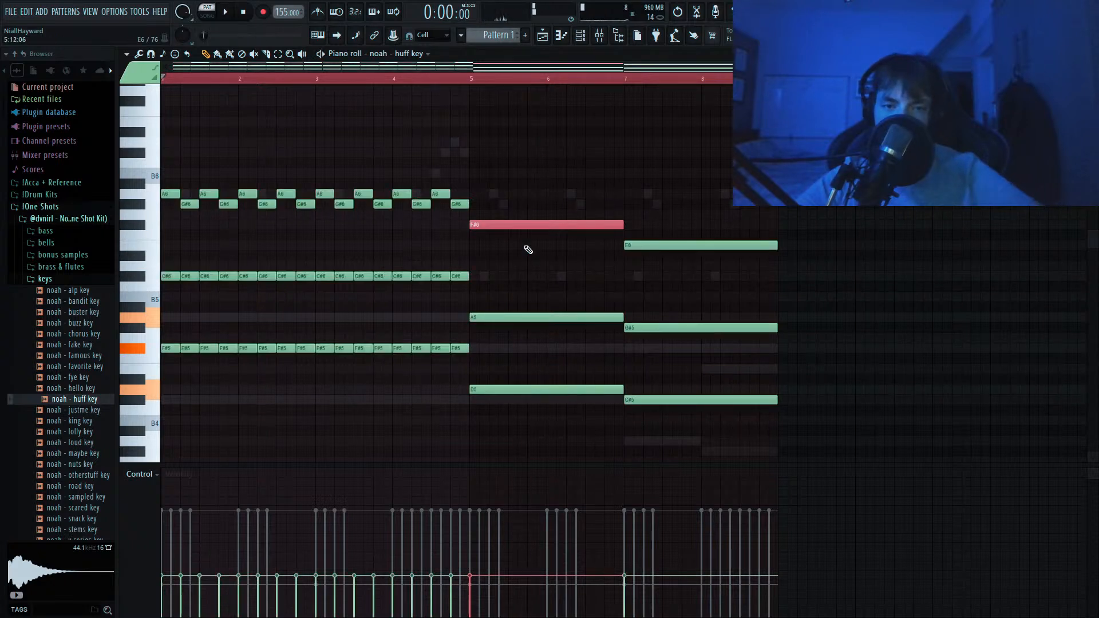
pyautogui.hotkey('ctrl', 'Down')
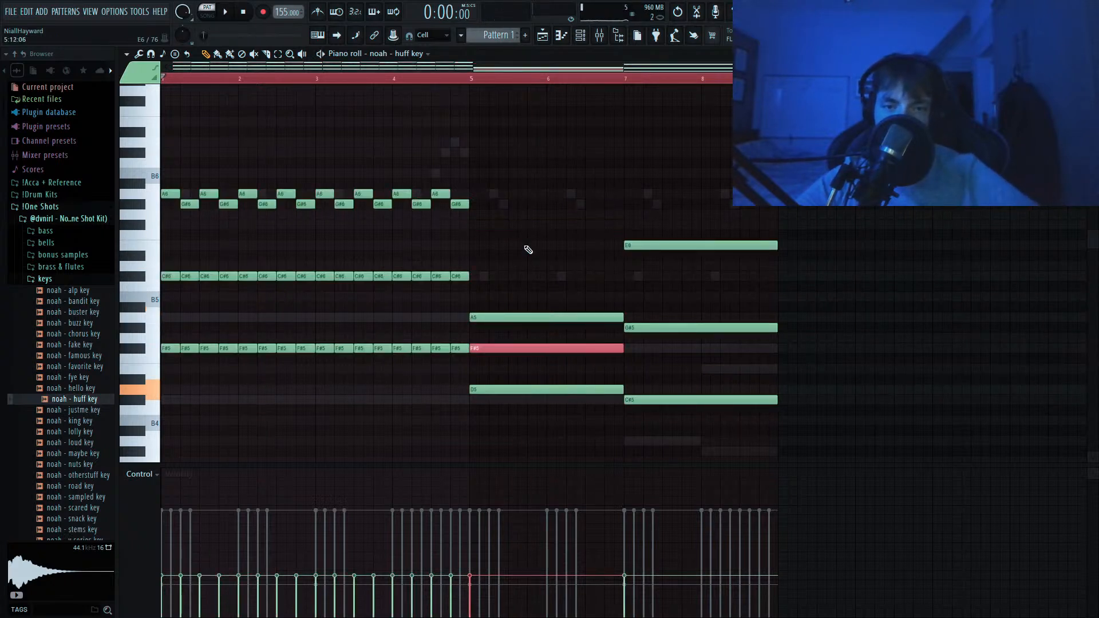
pyautogui.click(492, 348)
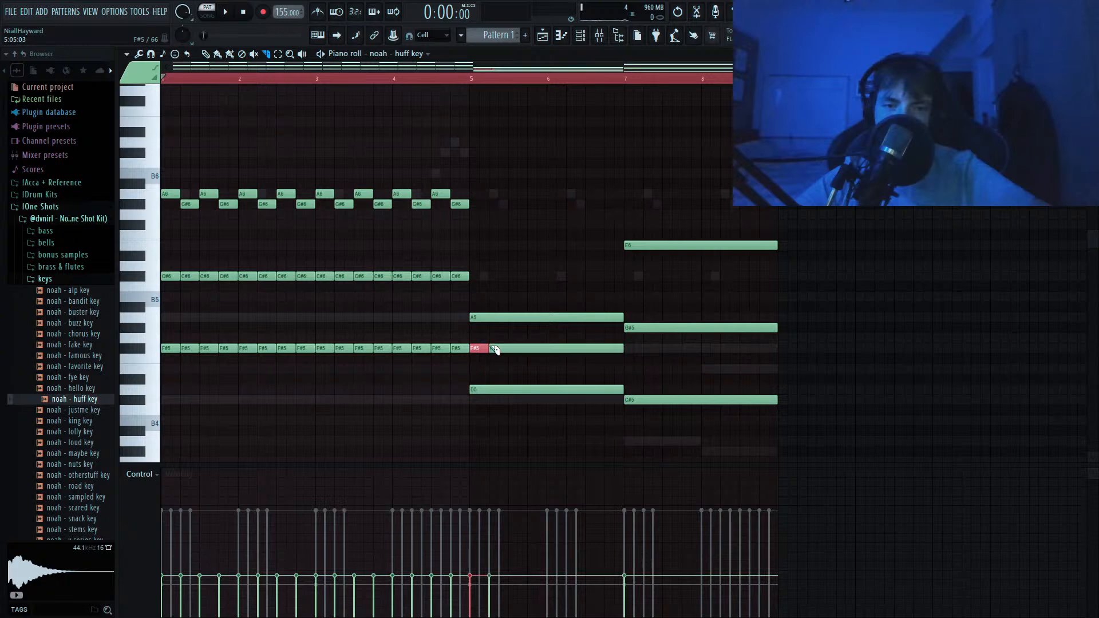
pyautogui.click(508, 349)
# Lower the second one-beat slice in bar 5 to E5 and play the pattern.
pyautogui.hotkey('ctrl', 'Down')
pyautogui.hotkey('ctrl', 'Down')
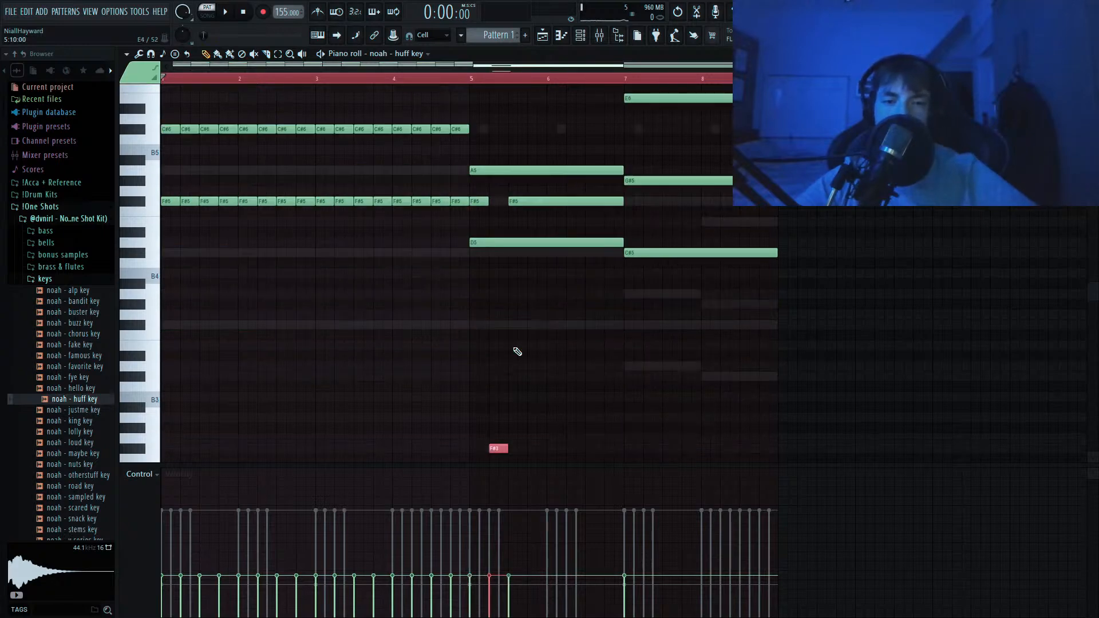
pyautogui.press('p')
pyautogui.hotkey('ctrl', 'Up')
pyautogui.hotkey('ctrl', 'Up')
pyautogui.press('Down')
pyautogui.press('Down')
pyautogui.press('space')
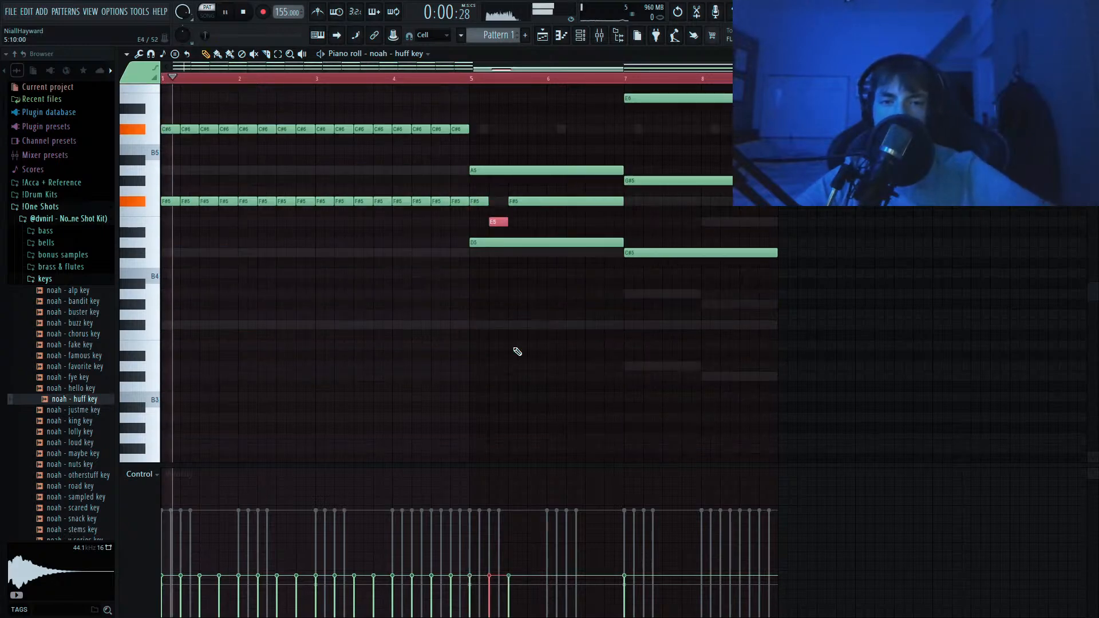
# Delete the rest of the long F#5 note and raise the two one-beat slices an octave to F#6 and E6.
pyautogui.scroll(3, 517, 351)
pyautogui.rightClick(526, 294)
pyautogui.moveTo(511, 288); pyautogui.dragTo(486, 321)
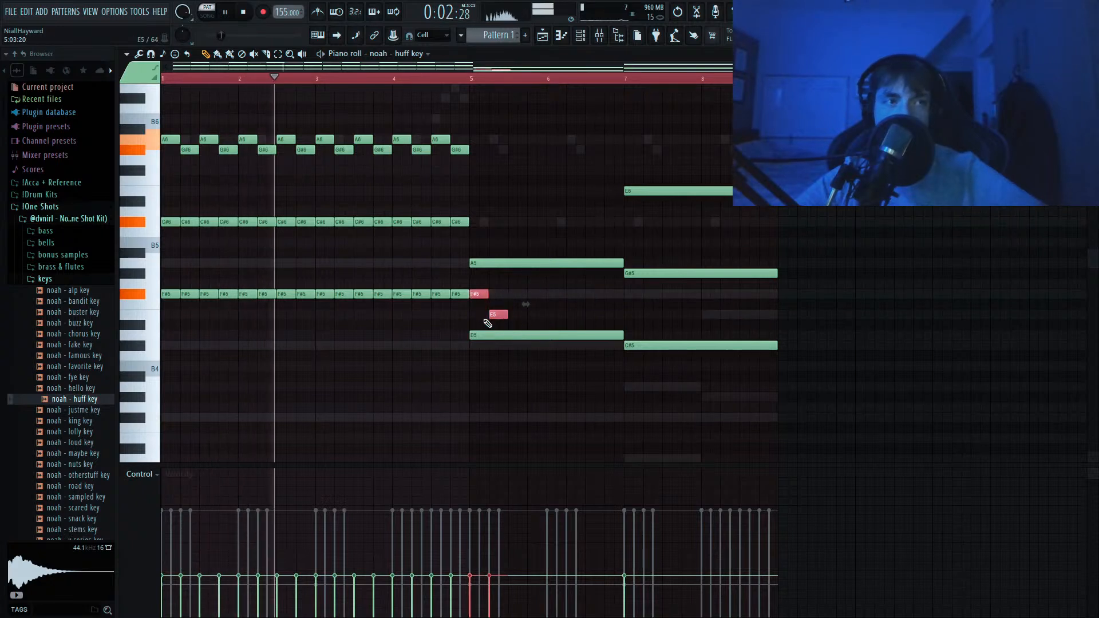
pyautogui.hotkey('ctrl', 'Up')
pyautogui.press('space')
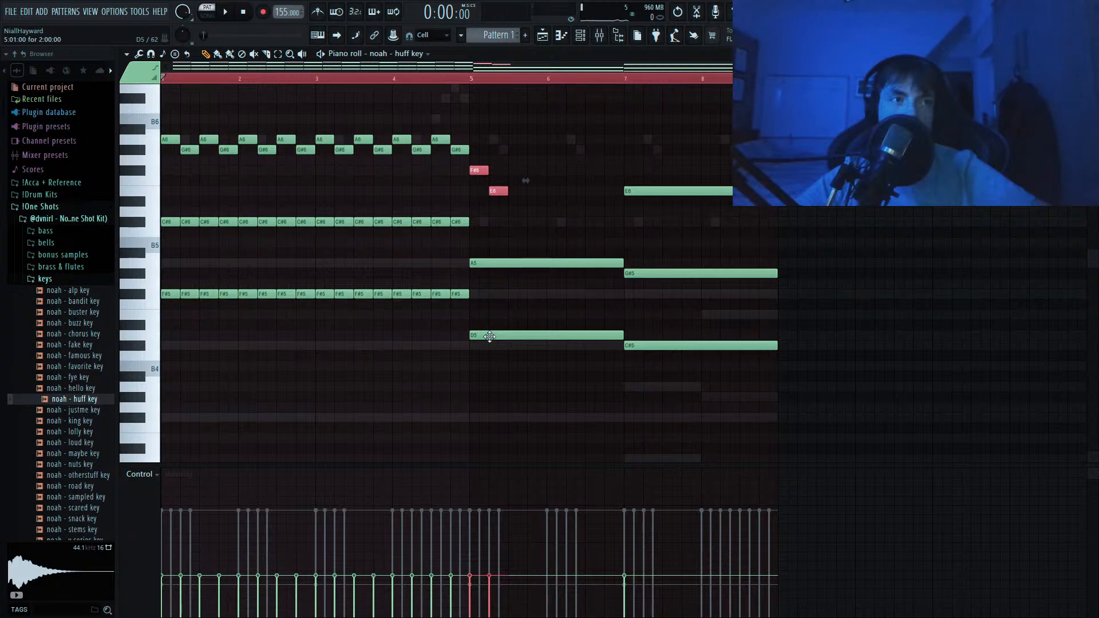
# Slice the A5 and D5 notes at bar 5 into two one-beat notes each and delete their long remainders.
pyautogui.scroll(4, 506, 367)
pyautogui.scroll(-2, 505, 367)
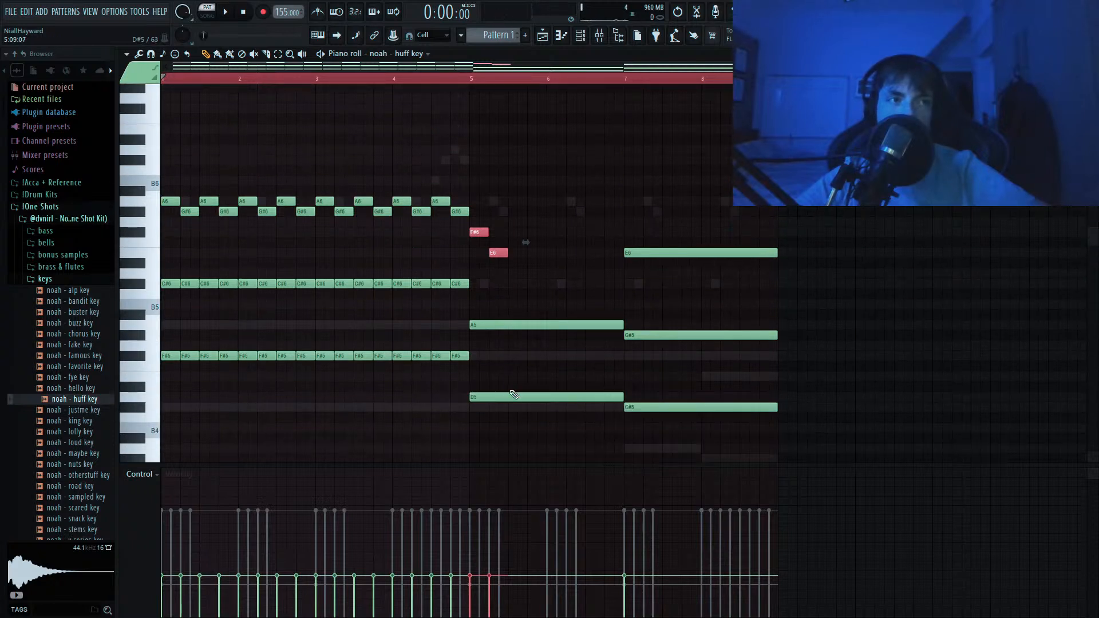
pyautogui.moveTo(515, 321); pyautogui.dragTo(515, 320)
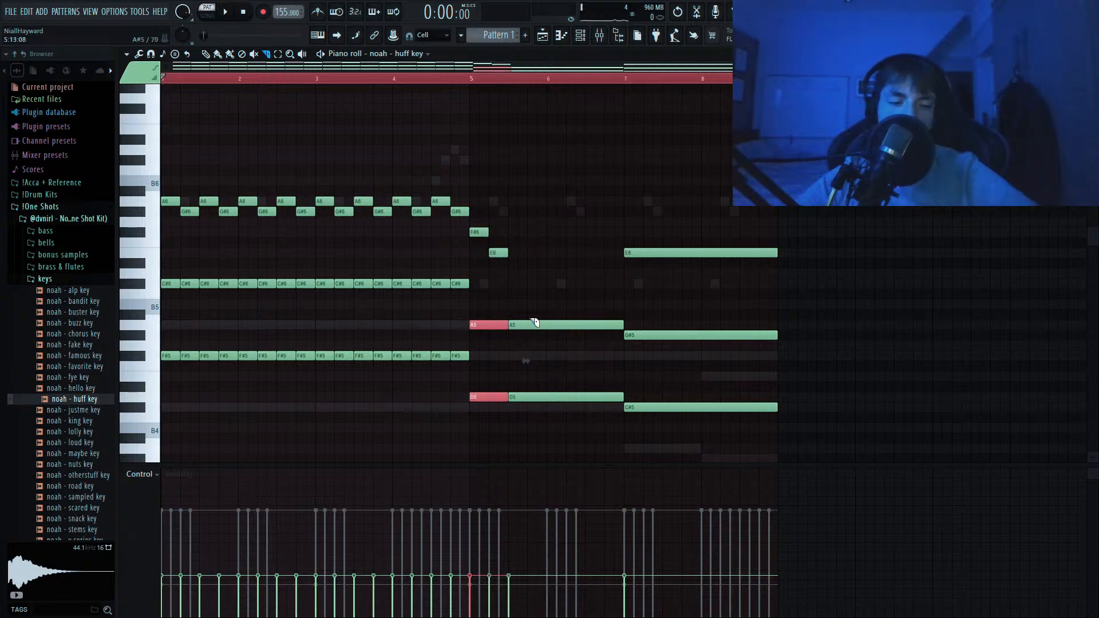
pyautogui.press('p')
pyautogui.rightClick(532, 324)
pyautogui.rightClick(541, 398)
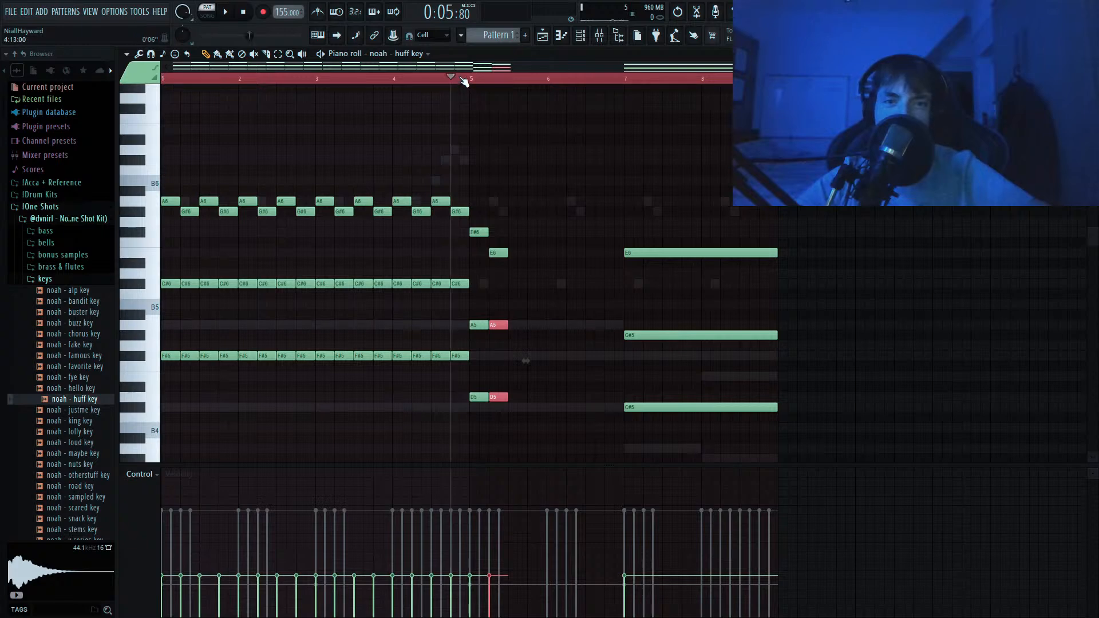
# Select the two one-beat chords at bar 5 and duplicate them three times to fill bars 5 and 6.
pyautogui.moveTo(522, 208); pyautogui.dragTo(473, 404)
pyautogui.hotkey('ctrl', 'b')
pyautogui.hotkey('ctrl', 'b')
pyautogui.hotkey('ctrl', 'b')
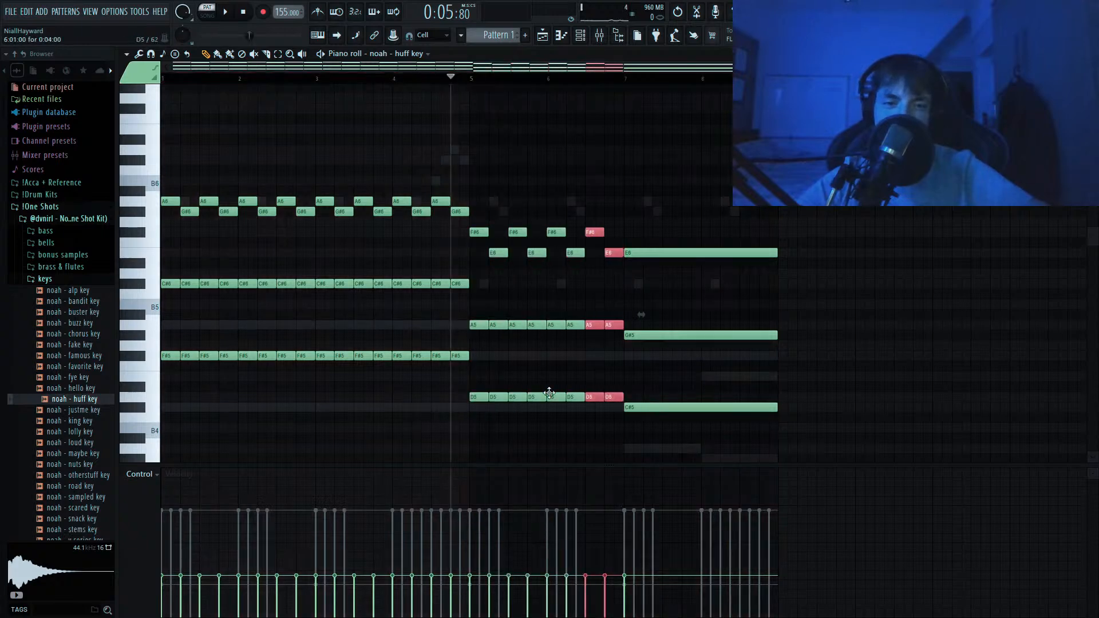
# Play the pattern, then preview other one-shots from the keys folder, including the justme, king, lolly and alp keys.
pyautogui.press('space')
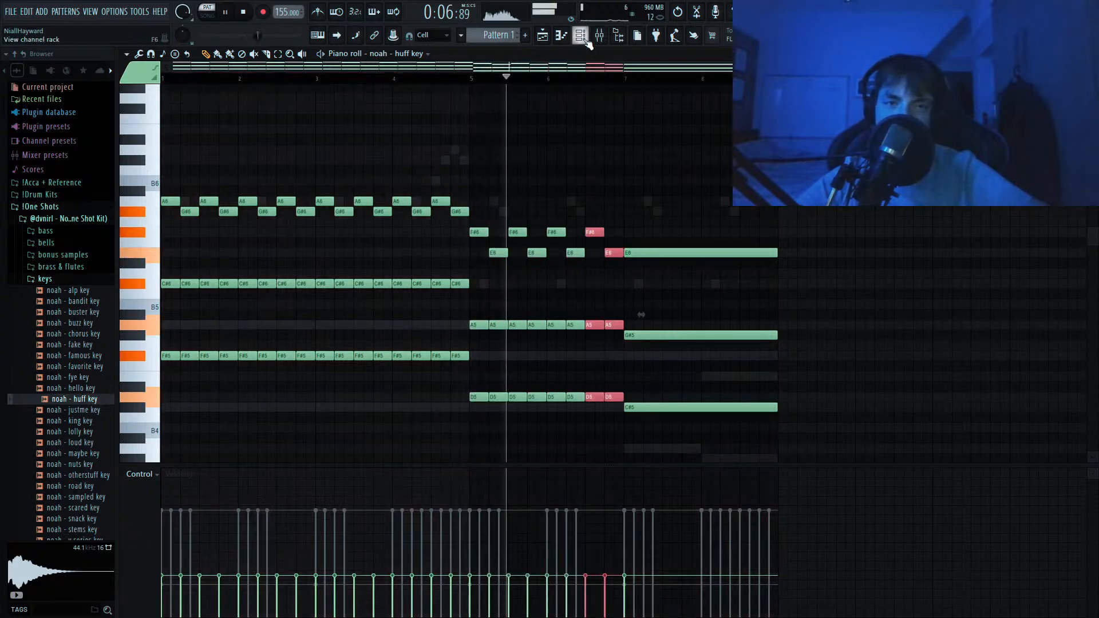
pyautogui.press('F6')
pyautogui.press('space')
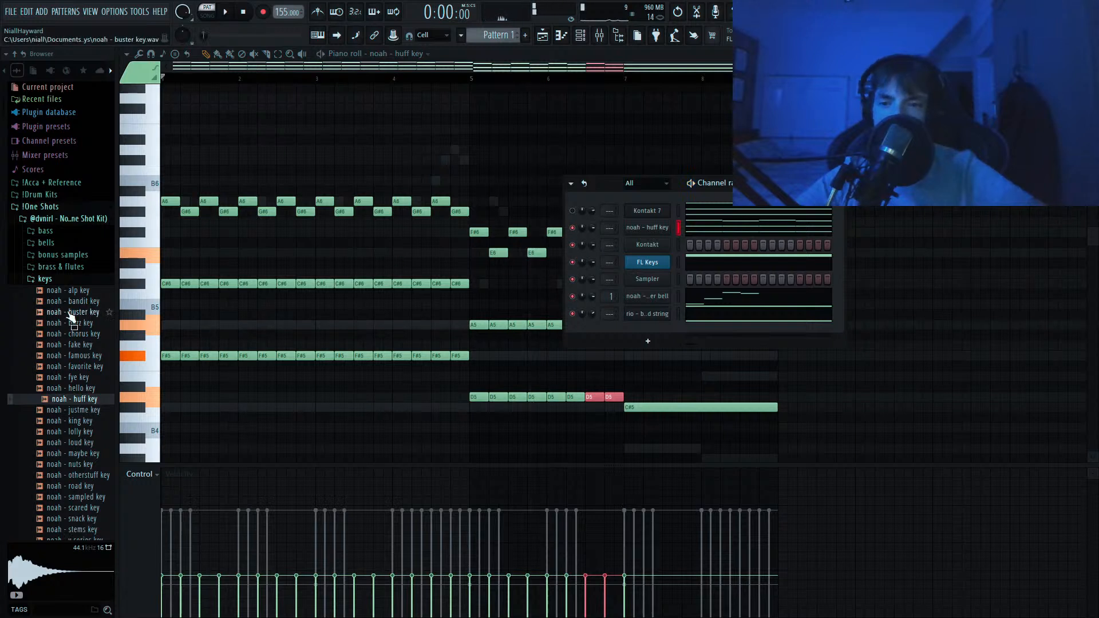
pyautogui.click(55, 410)
pyautogui.click(57, 422)
pyautogui.click(55, 432)
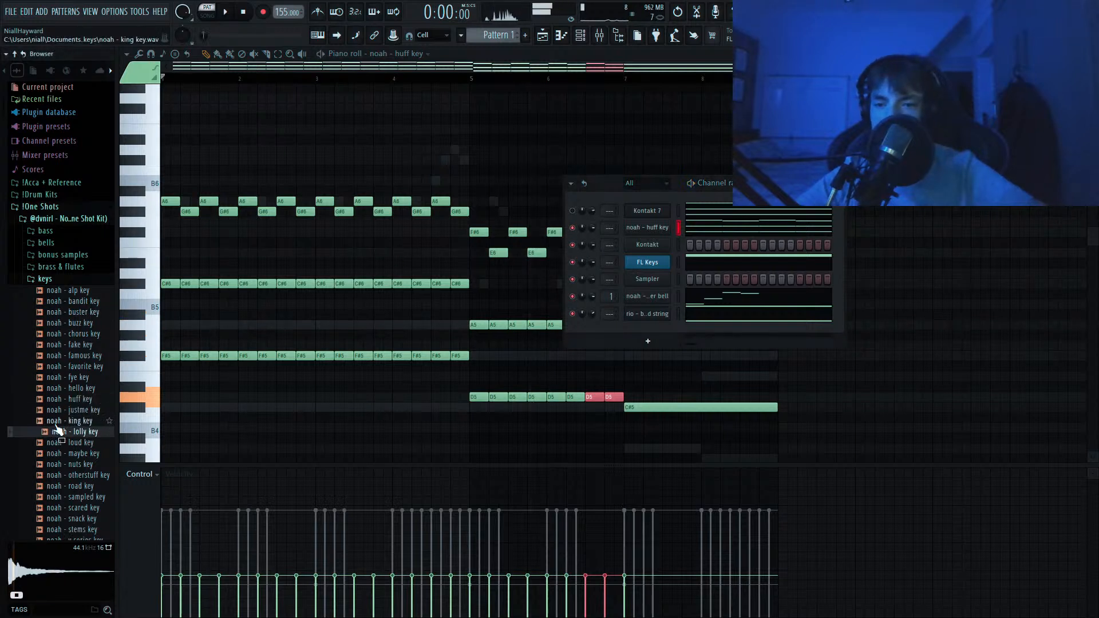
pyautogui.click(60, 291)
# Preview the pluck one-shots, replace the huff key channel's sample with noah - bed pluck, and play the pattern.
pyautogui.click(57, 278)
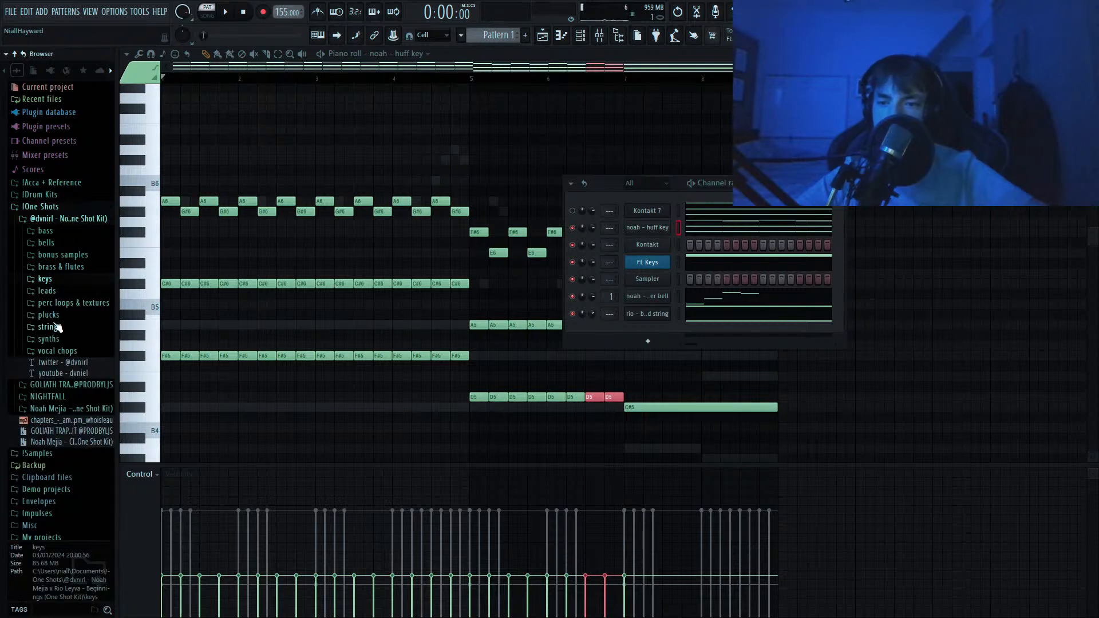
pyautogui.click(56, 326)
pyautogui.click(55, 316)
pyautogui.click(56, 338)
pyautogui.click(56, 349)
pyautogui.click(58, 360)
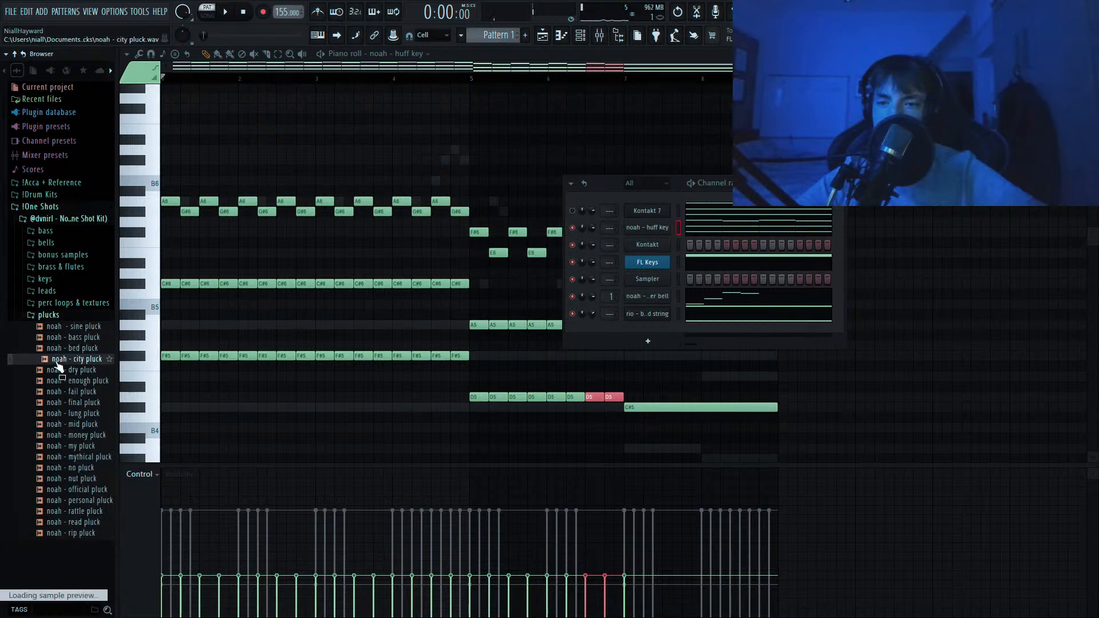
pyautogui.moveTo(57, 348); pyautogui.dragTo(549, 285)
pyautogui.moveTo(626, 232); pyautogui.dragTo(626, 229)
pyautogui.press('space')
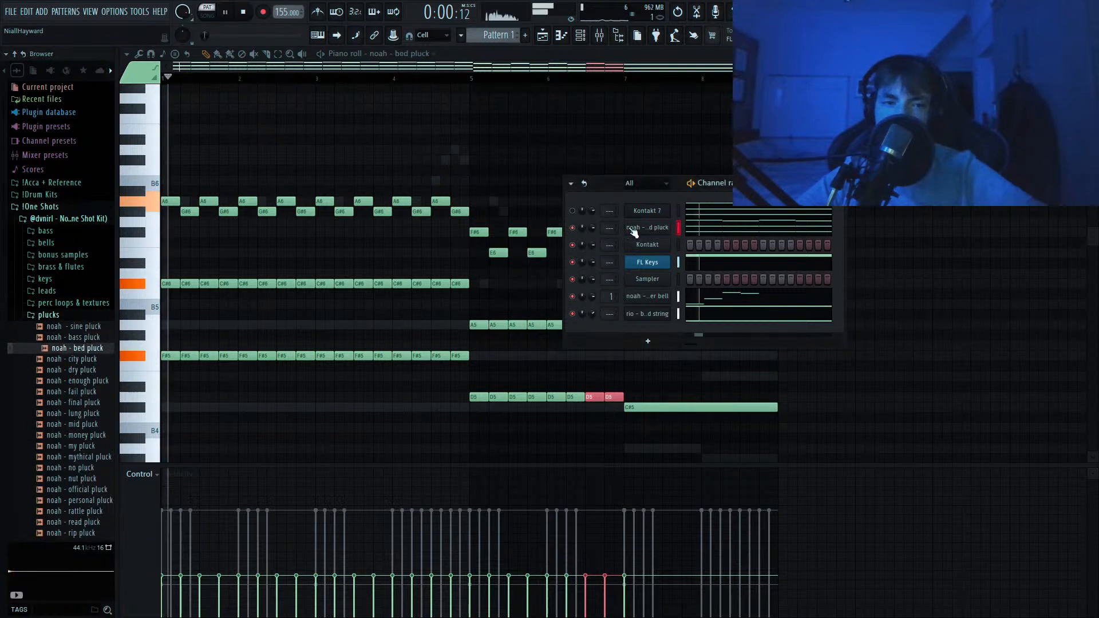
# Select all the bed pluck notes and raise their velocity together.
pyautogui.moveTo(823, 146); pyautogui.dragTo(167, 455)
pyautogui.scroll(3, 252, 461)
pyautogui.scroll(3, 334, 433)
pyautogui.scroll(2, 334, 433)
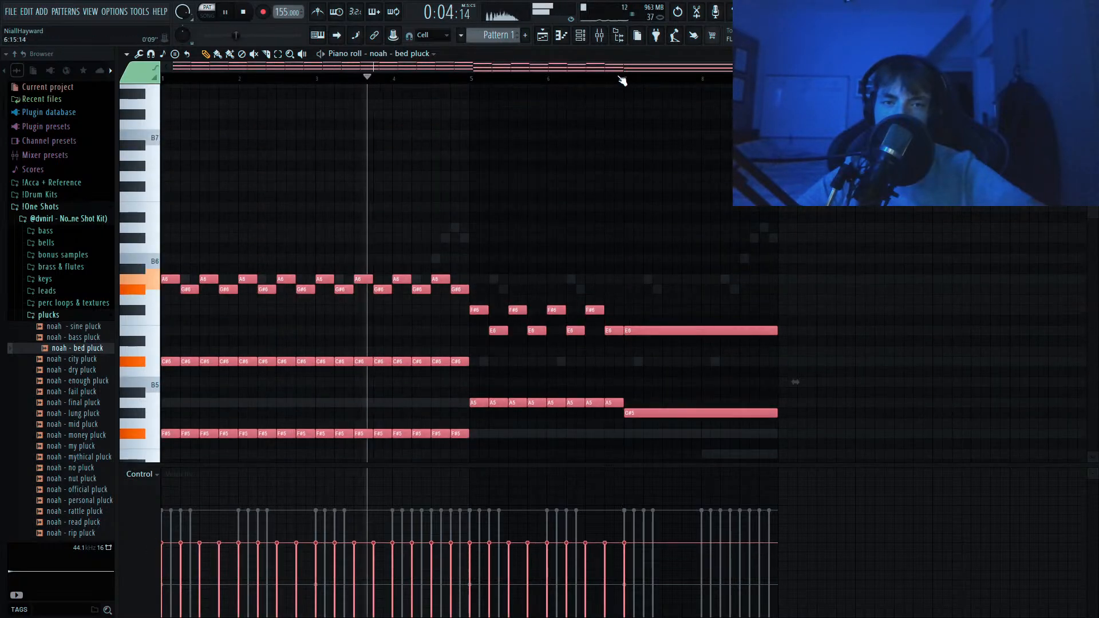
# Mute the binder bell and band string channels and replay the pattern to hear the pluck without them.
pyautogui.press('F6')
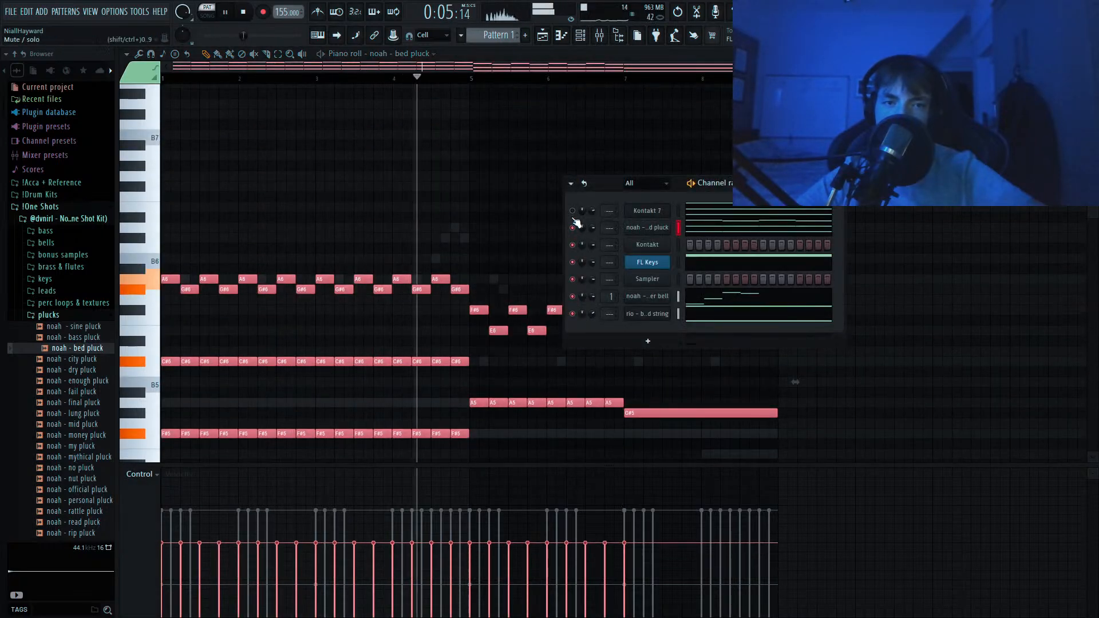
pyautogui.click(572, 296)
pyautogui.click(572, 314)
pyautogui.press('space')
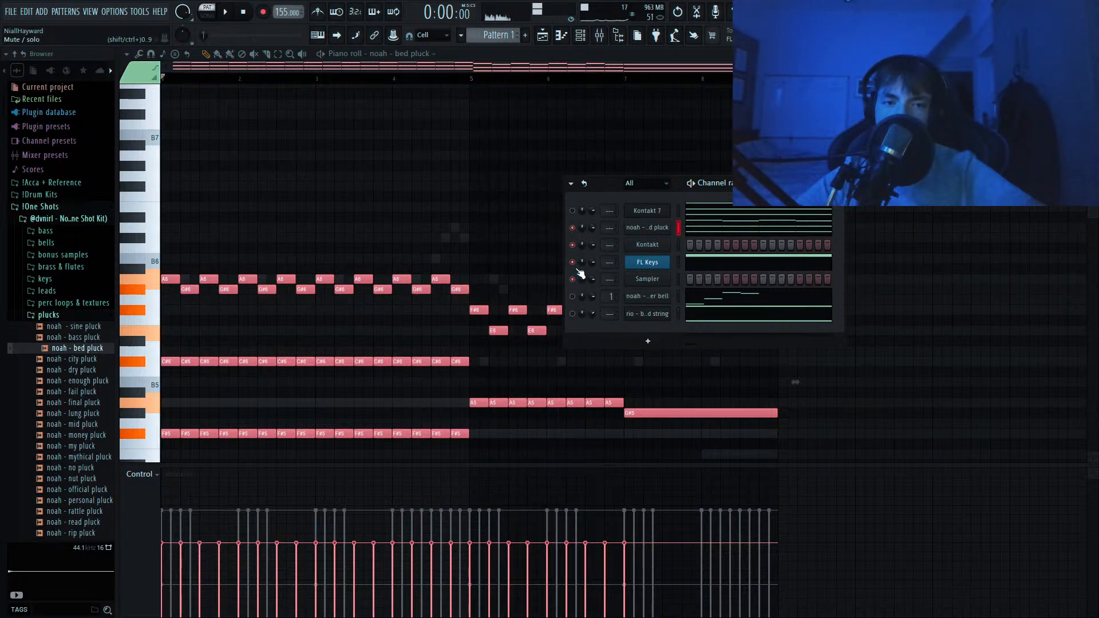
pyautogui.press('space')
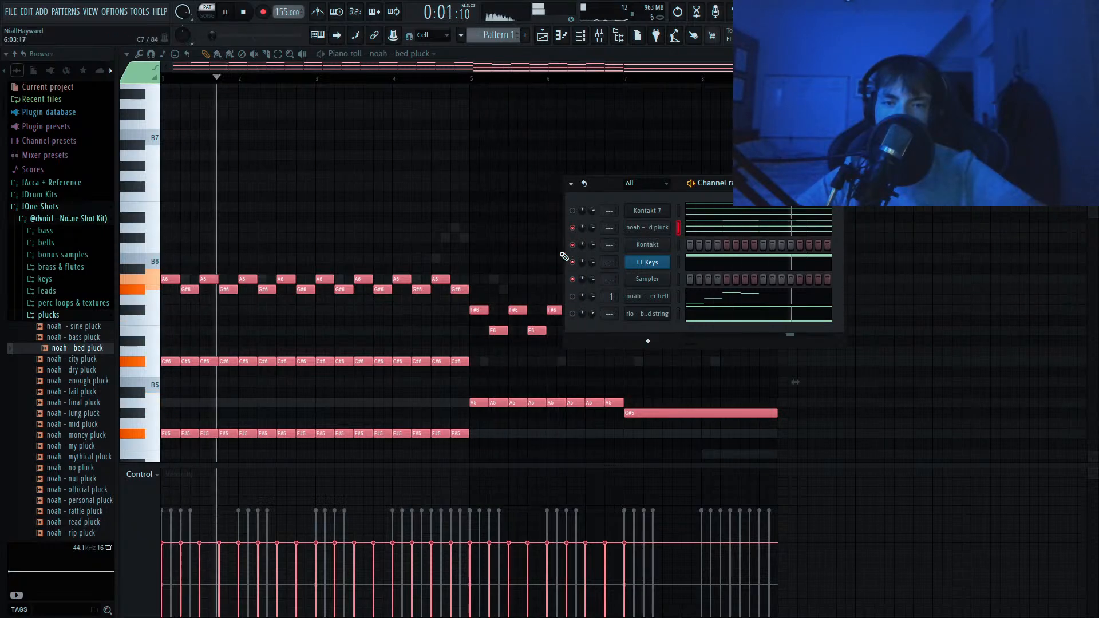
# Select the whole pluck part again and increase its velocity further while the pattern plays.
pyautogui.click(528, 56)
pyautogui.hotkey('ctrl', 'a')
pyautogui.scroll(3, 559, 129)
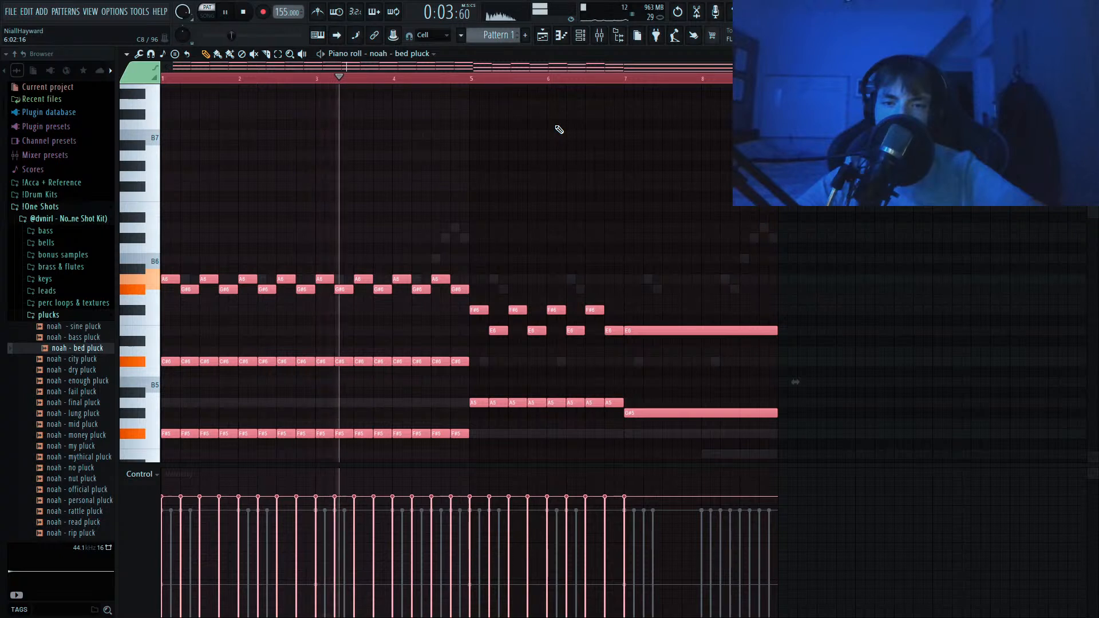
pyautogui.scroll(1, 560, 129)
pyautogui.scroll(-3, 526, 147)
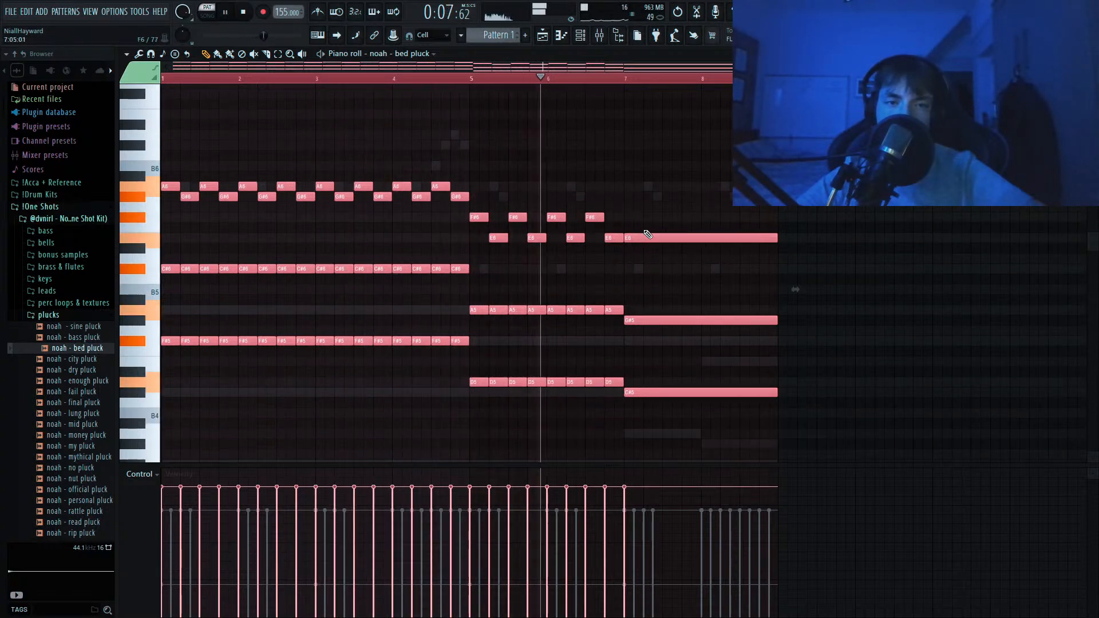
# Slice the long E6 note at bar 7 into two one-beat notes, raise the second to F#6, and play the pattern.
pyautogui.press('c')
pyautogui.moveTo(646, 233); pyautogui.dragTo(669, 243)
pyautogui.press('space')
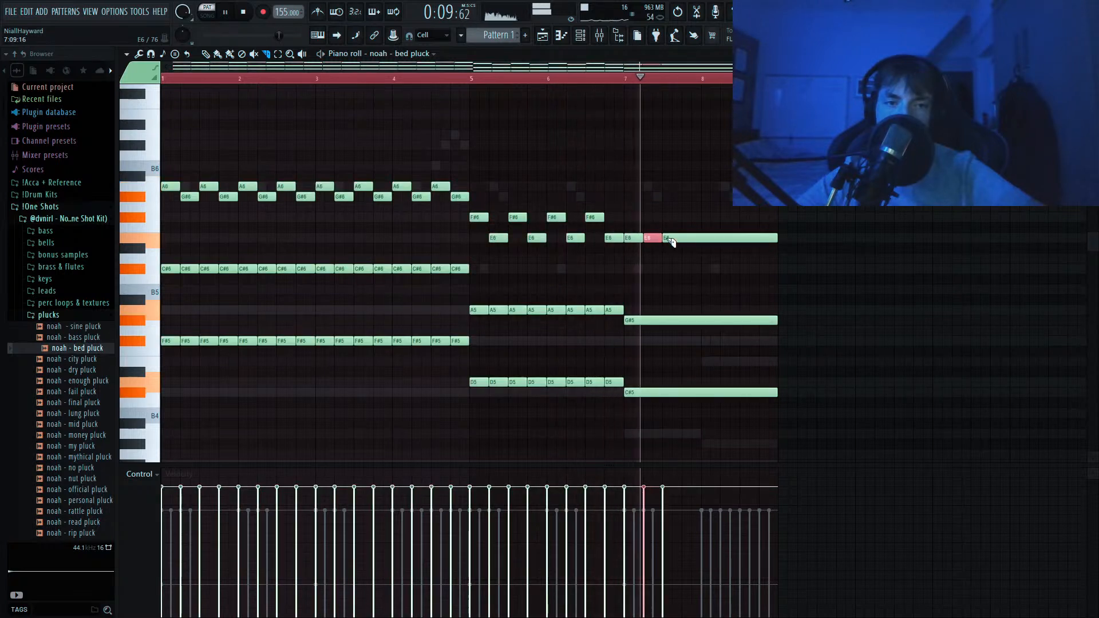
pyautogui.hotkey('shift', 'Up')
pyautogui.press('space')
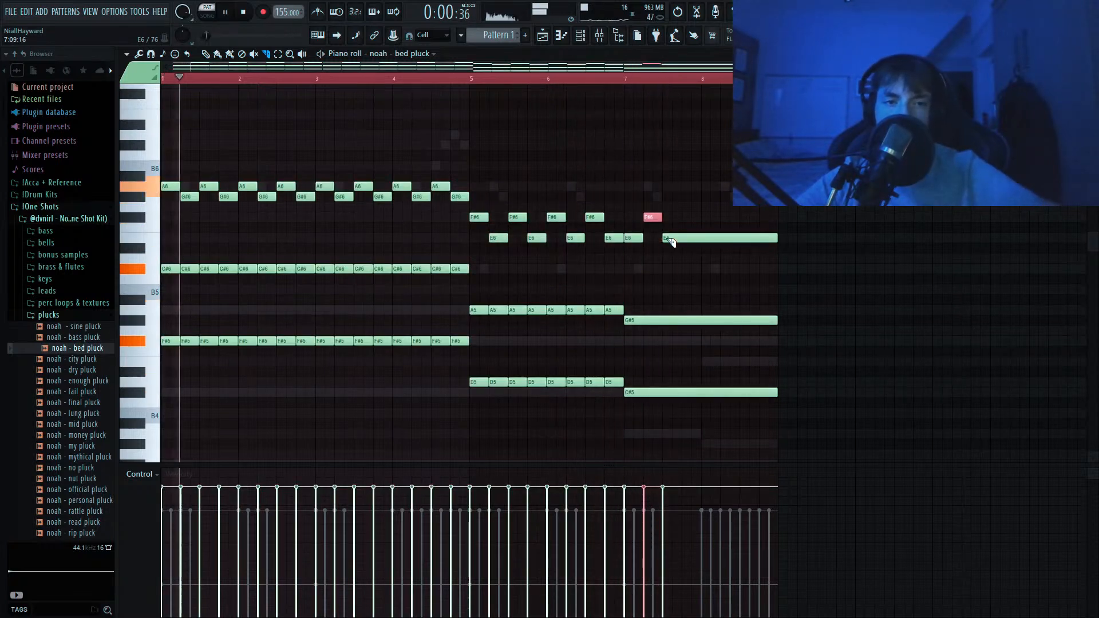
# Slice the G#5 and C#5 notes at bar 7 into one-beat notes and delete the long remainders of all three notes.
pyautogui.moveTo(648, 313)
pyautogui.mouseDown()
pyautogui.moveTo(648, 404)
pyautogui.moveTo(678, 322)
pyautogui.moveTo(664, 321)
pyautogui.mouseUp()
pyautogui.press('space')
pyautogui.rightClick(716, 238)
pyautogui.rightClick(710, 320)
pyautogui.rightClick(704, 392)
# Select the two one-beat chords at bar 7 and duplicate them three times to fill bars 7 and 8.
pyautogui.moveTo(701, 418); pyautogui.dragTo(633, 405)
pyautogui.click(595, 80)
pyautogui.hotkey('ctrl', 'b')
pyautogui.hotkey('ctrl', 'b')
pyautogui.hotkey('ctrl', 'b')
# Raise all the bed pluck notes an octave, and do the same for the binder bell notes.
pyautogui.hotkey('ctrl', 'a')
pyautogui.hotkey('ctrl', 'Up')
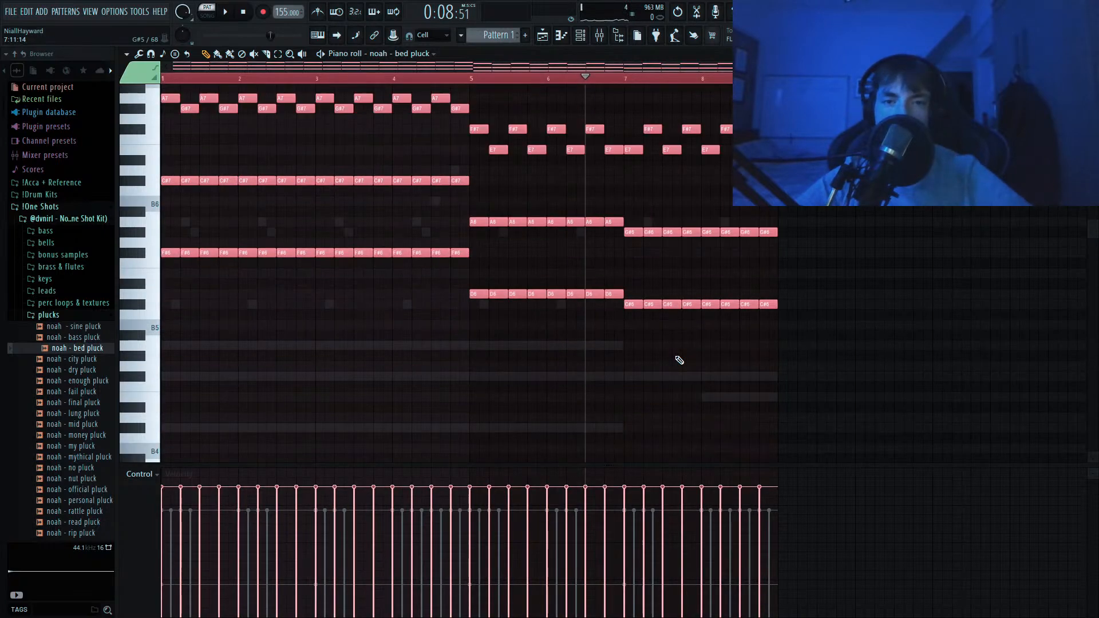
pyautogui.rightClick(581, 234)
pyautogui.rightClick(580, 235)
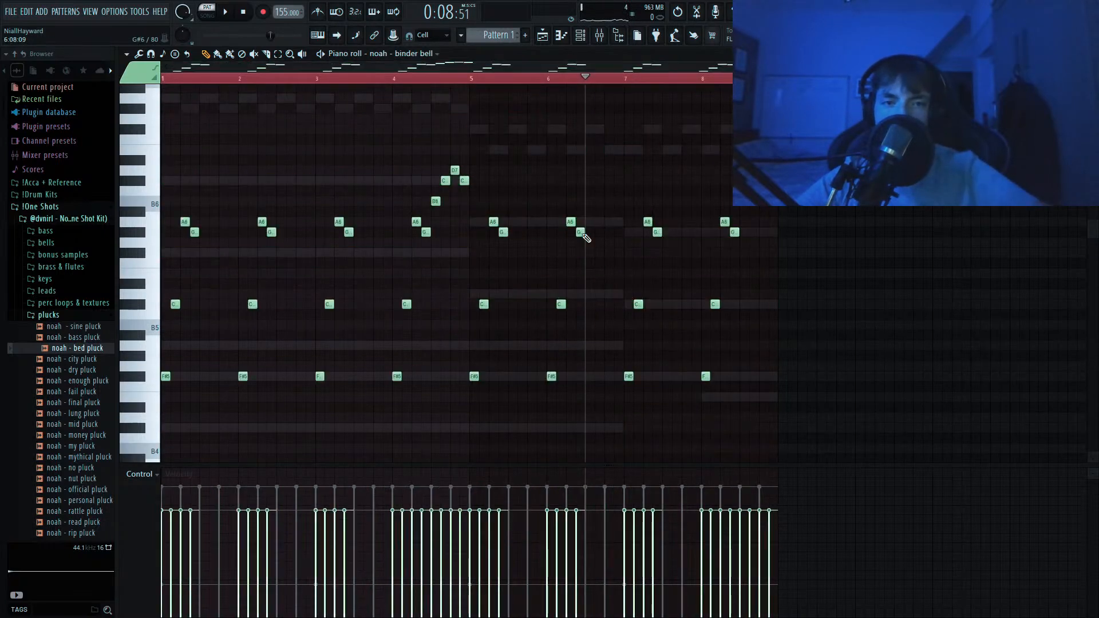
pyautogui.hotkey('ctrl', 'Up')
# Raise the band string notes an octave to F#5 and F#6 and play the pattern.
pyautogui.scroll(-3, 586, 238)
pyautogui.scroll(-5, 587, 238)
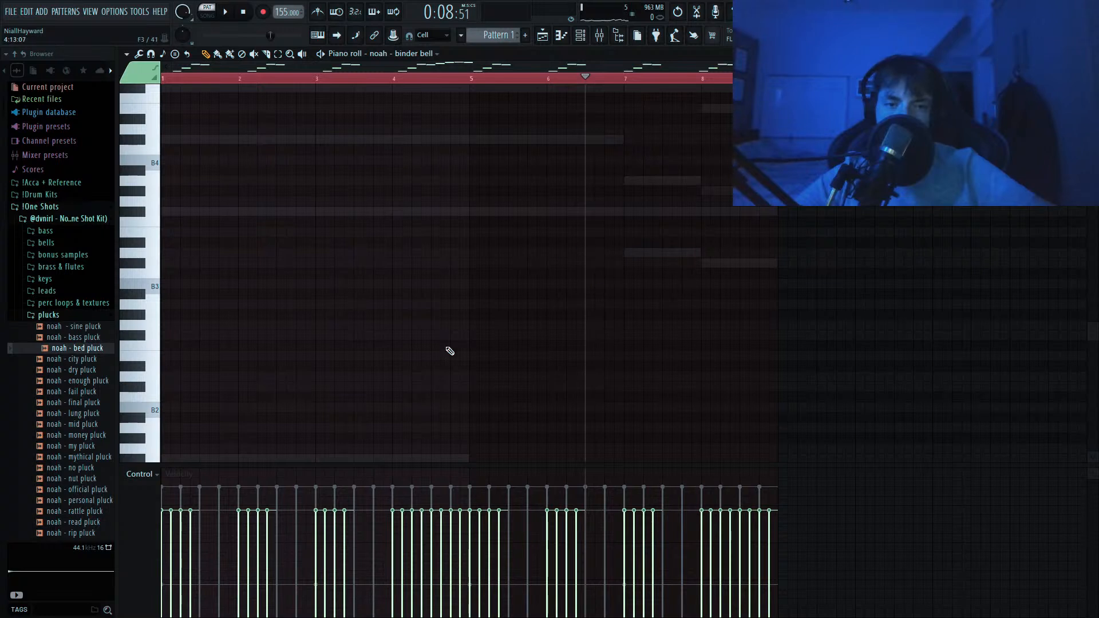
pyautogui.doubleClick(426, 367)
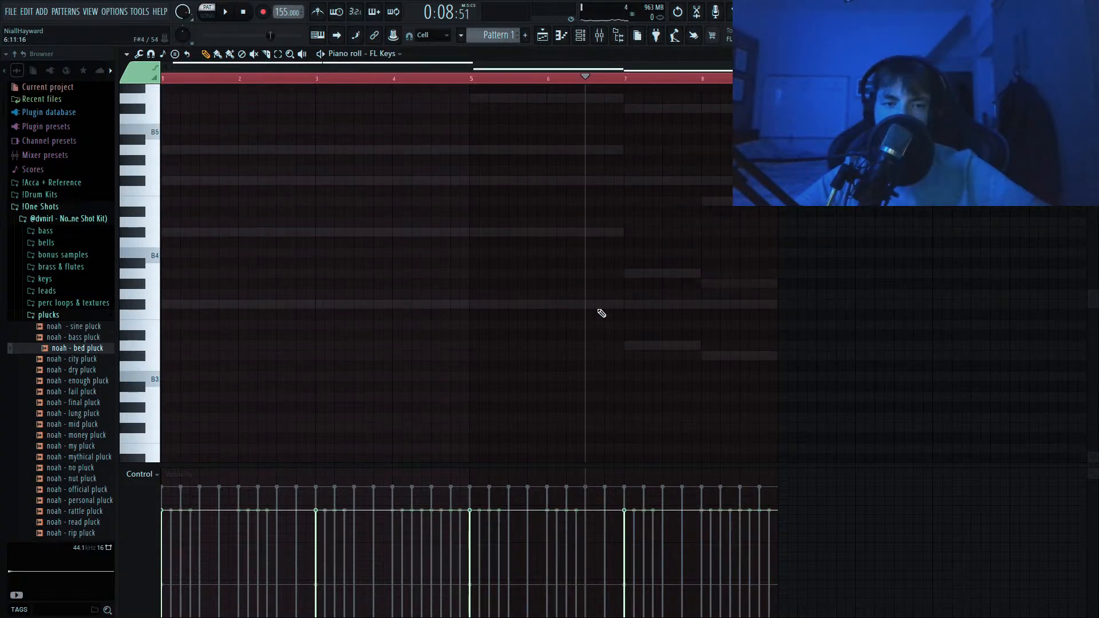
pyautogui.doubleClick(598, 305)
pyautogui.hotkey('ctrl', 'Up')
pyautogui.press('space')
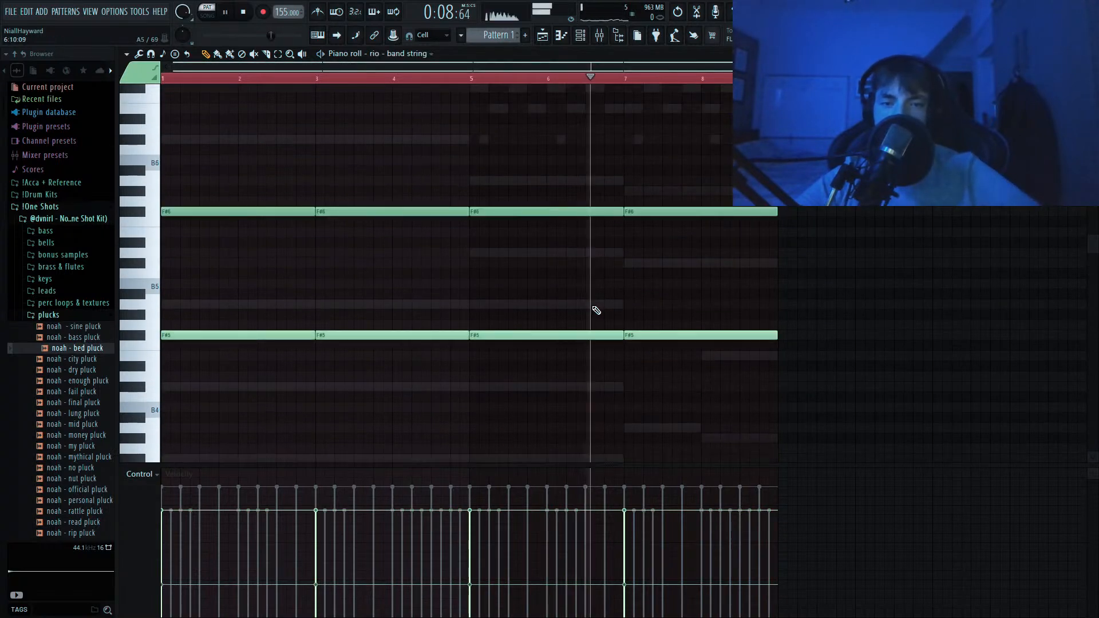
# Unmute the binder bell and band string channels and play the full pattern from the start.
pyautogui.click(580, 35)
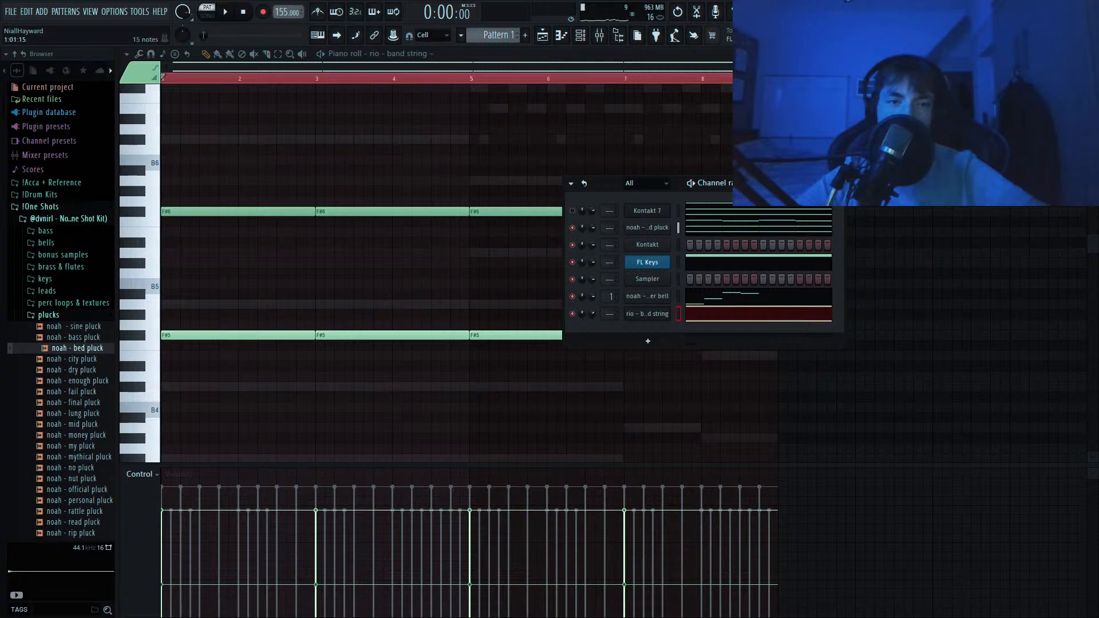
pyautogui.press('F6')
pyautogui.press('space')
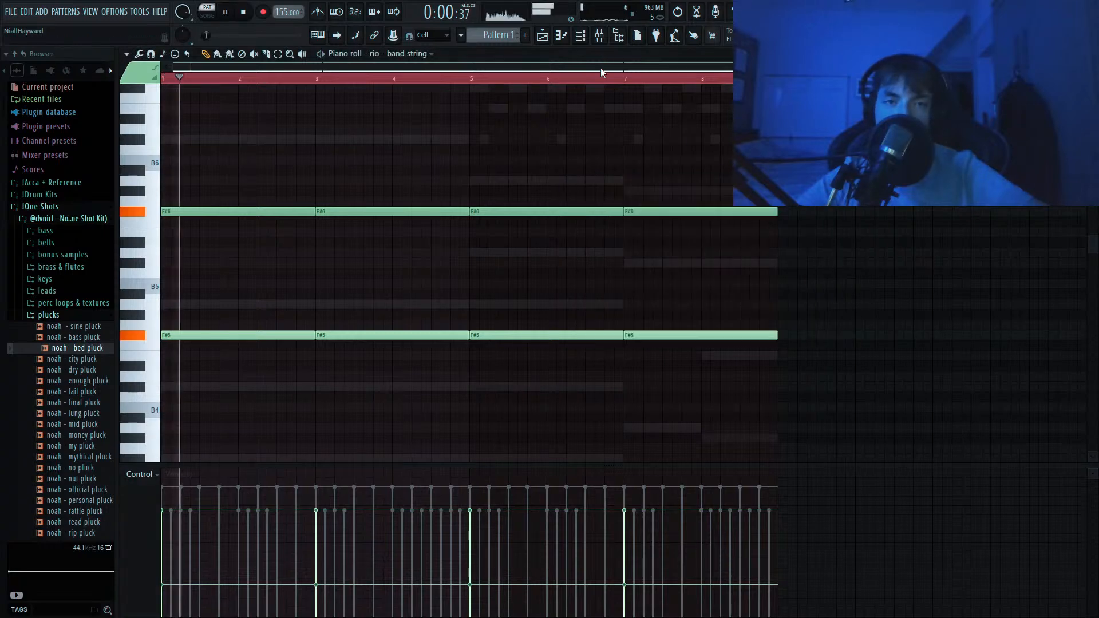
# Load HalfTime on the Master track, set its loop length to 1/2, and listen to the pattern.
pyautogui.press('F9')
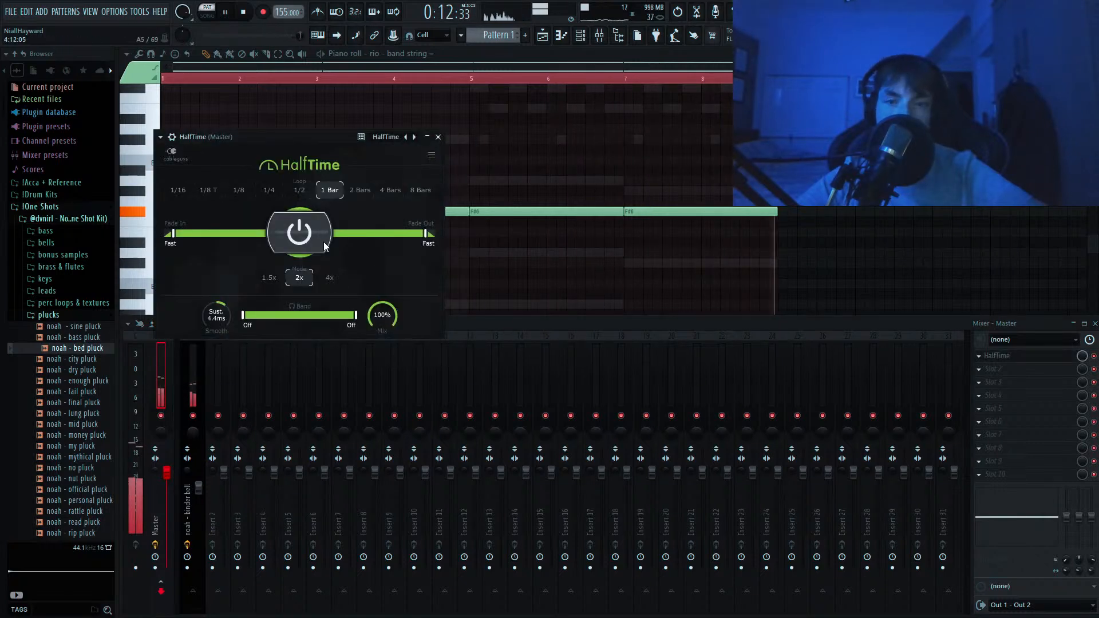
pyautogui.click(307, 193)
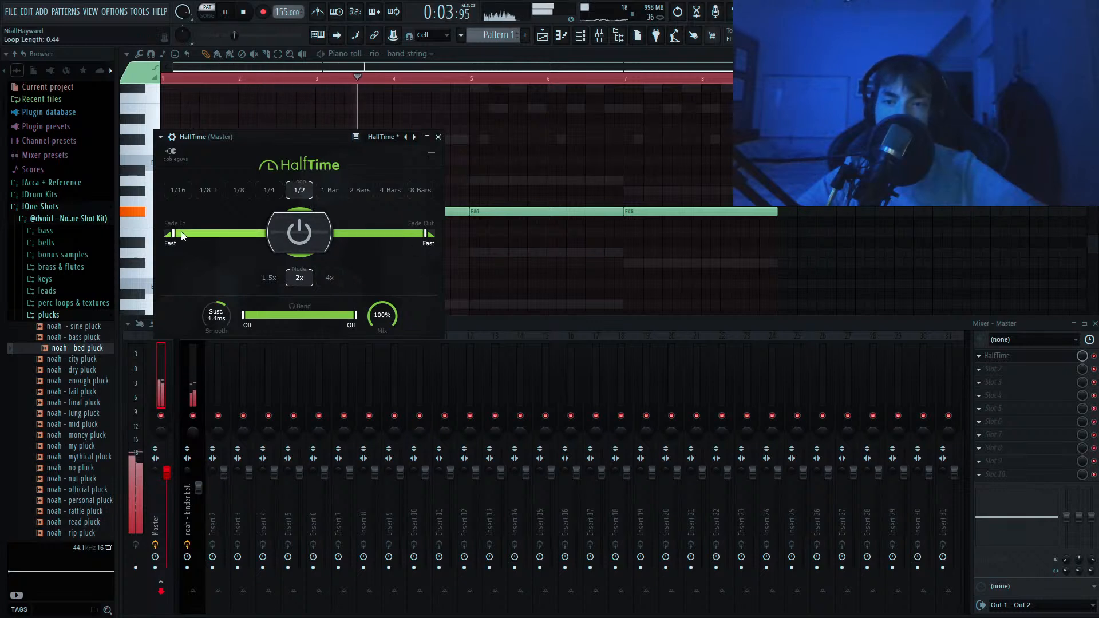
pyautogui.click(580, 35)
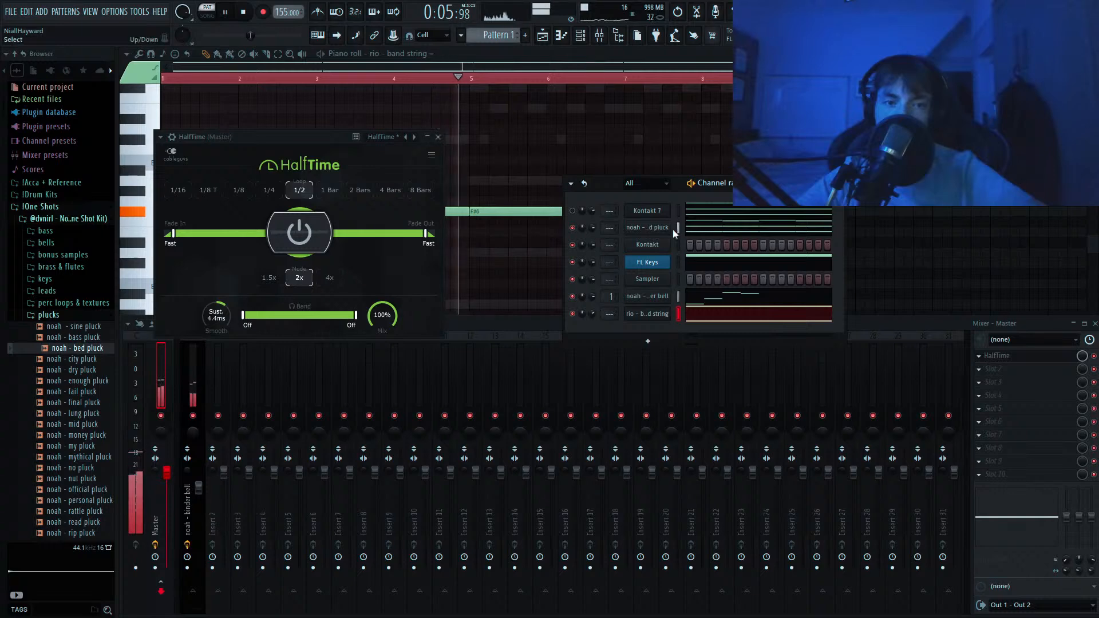
pyautogui.press('space')
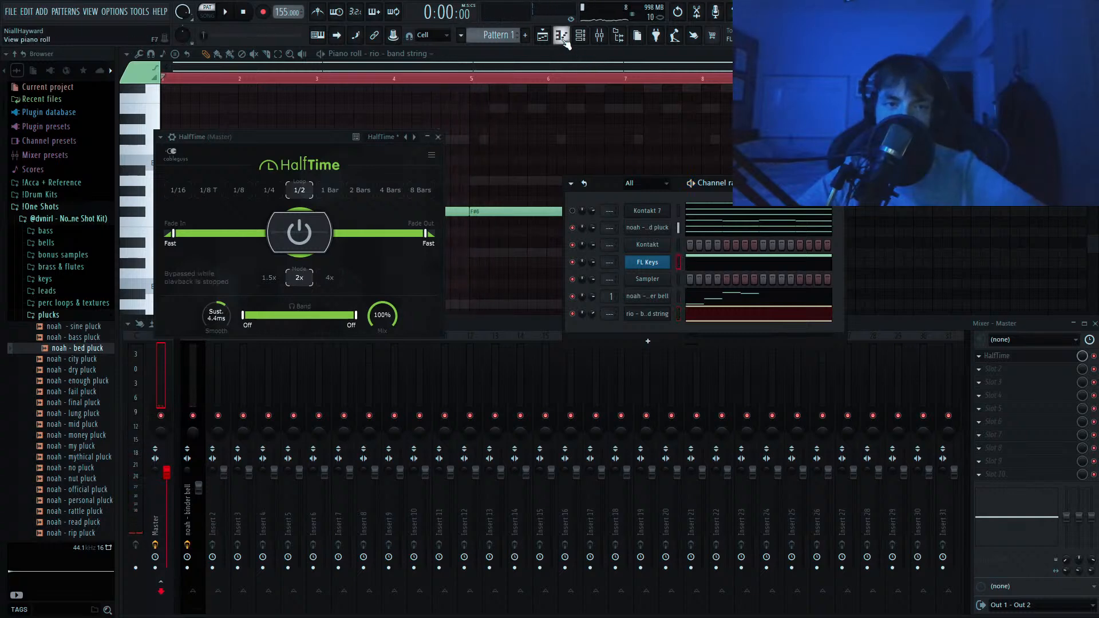
# Open the FL Keys notes in the piano roll and play the pattern to check that layer.
pyautogui.click(561, 36)
pyautogui.press('space')
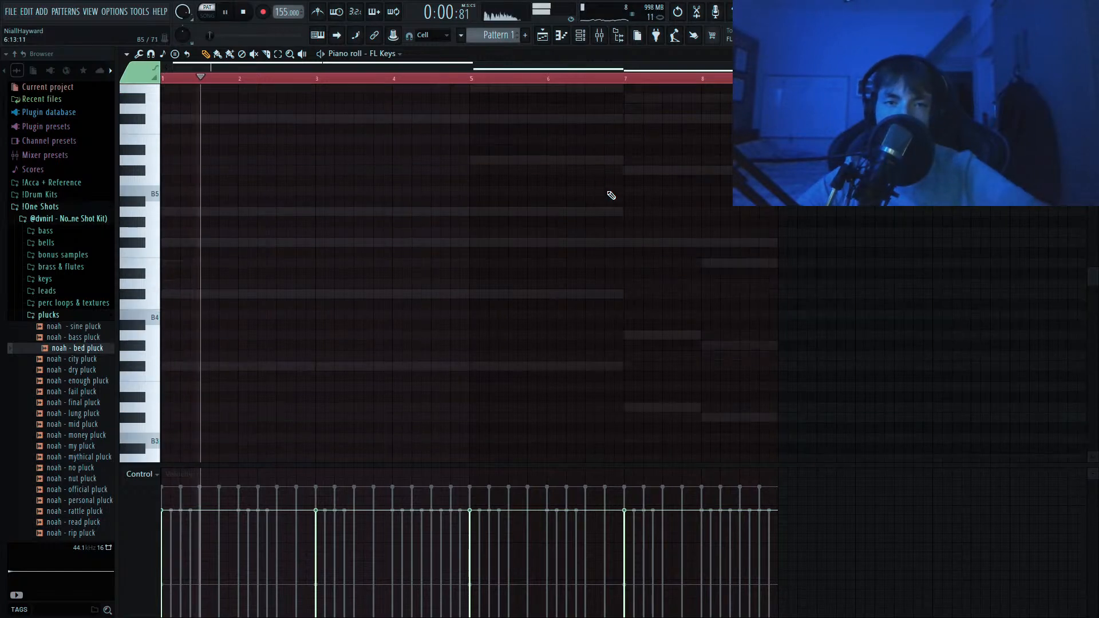
pyautogui.scroll(2, 611, 195)
pyautogui.click(579, 35)
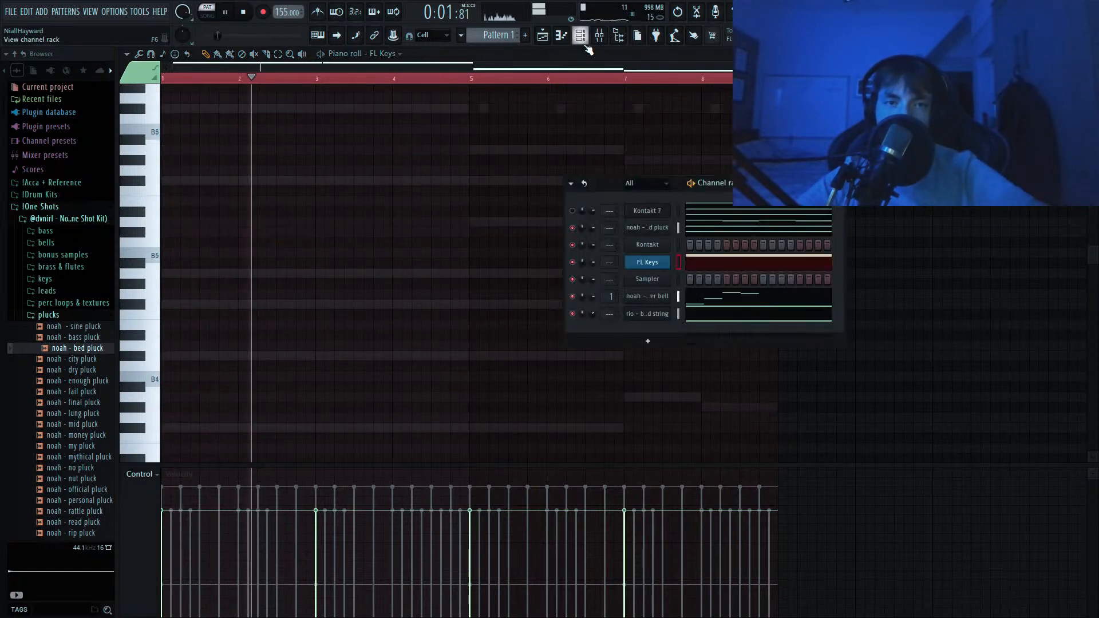
# Arm the Master track and record the pattern's audio into the playlist in song mode.
pyautogui.click(549, 35)
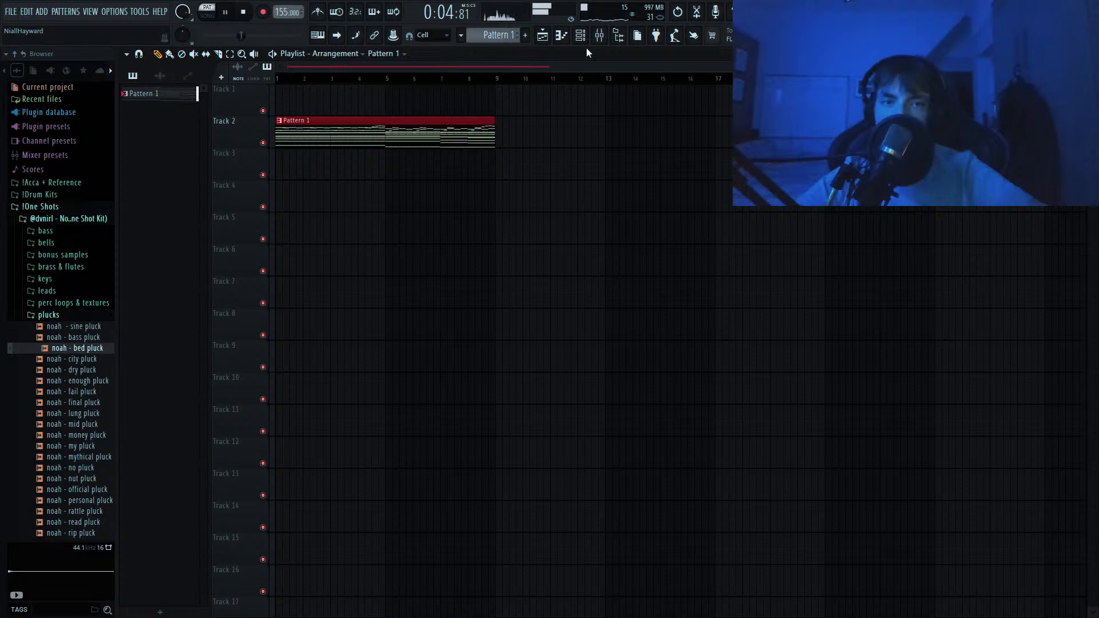
pyautogui.click(599, 35)
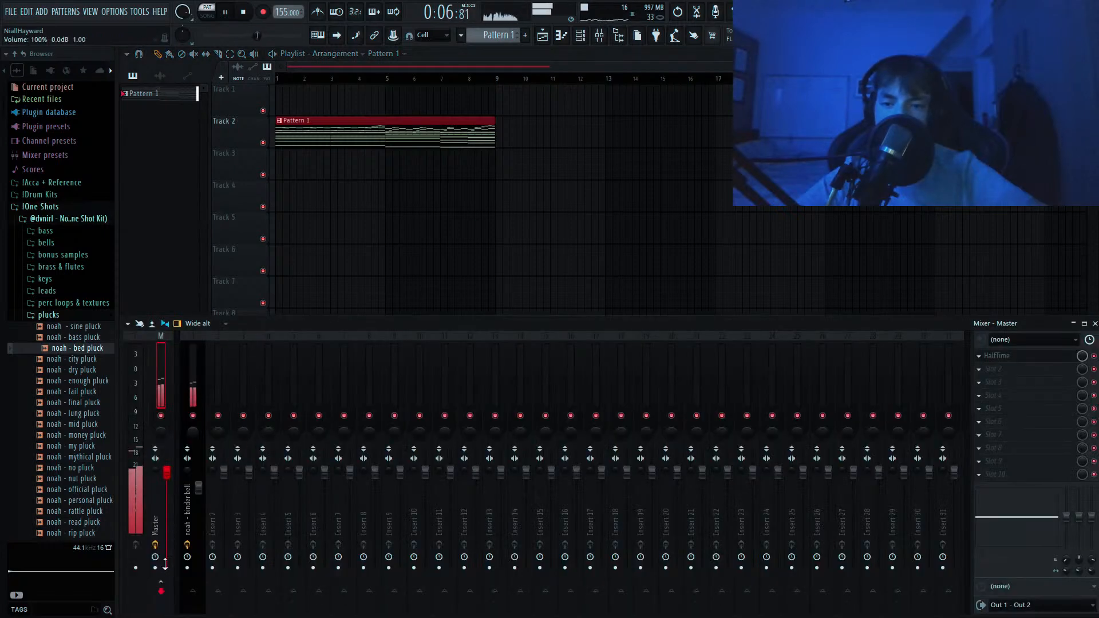
pyautogui.press('space')
pyautogui.click(410, 69)
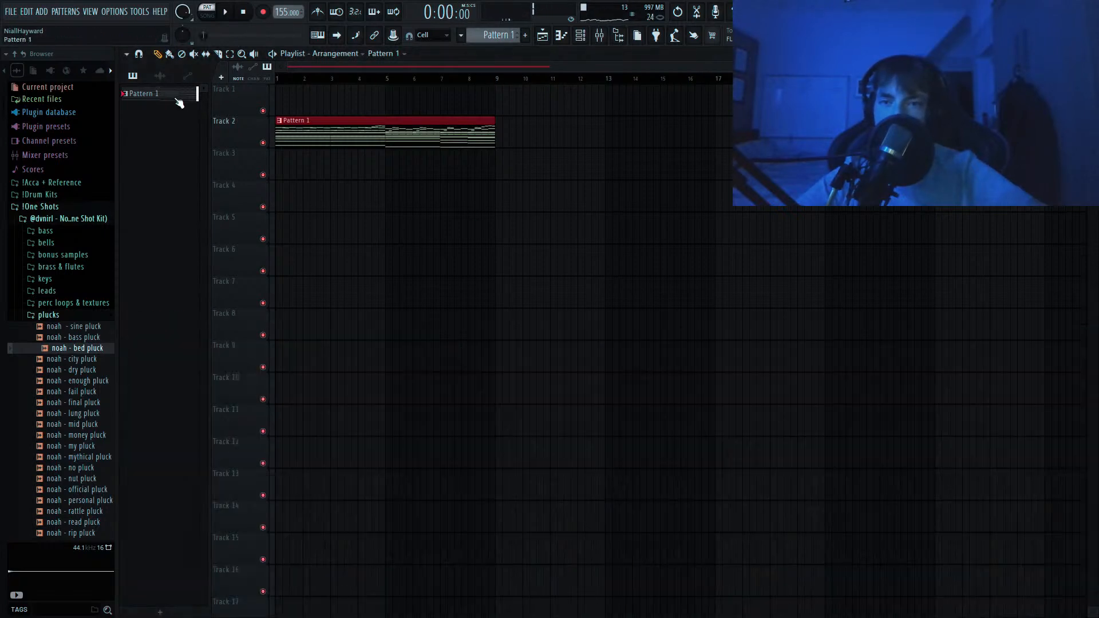
pyautogui.press('space')
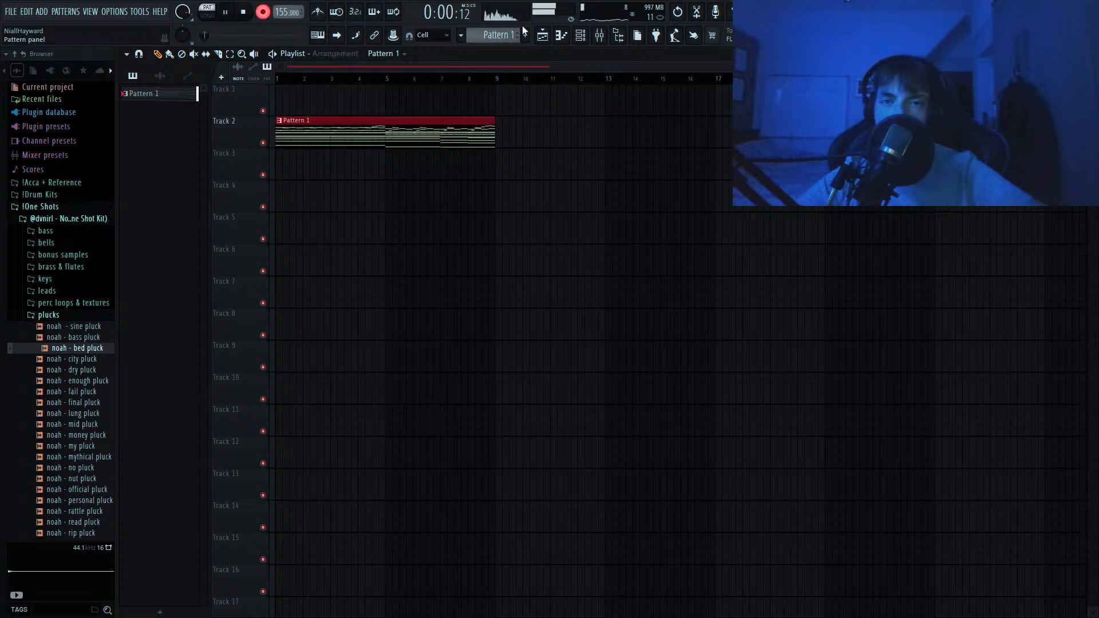
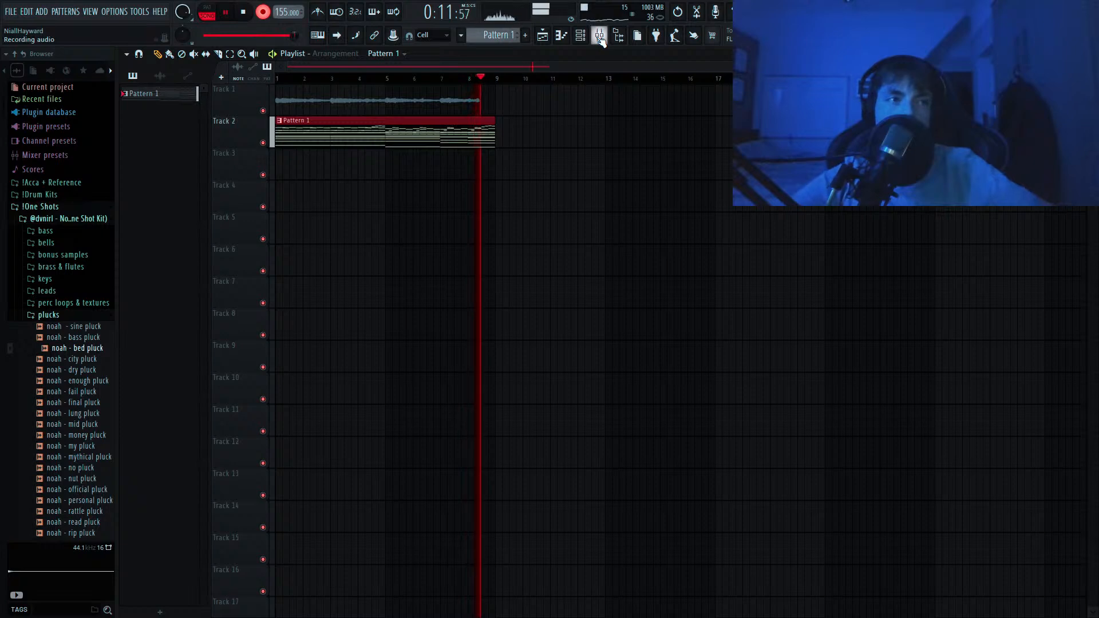
pyautogui.press('space')
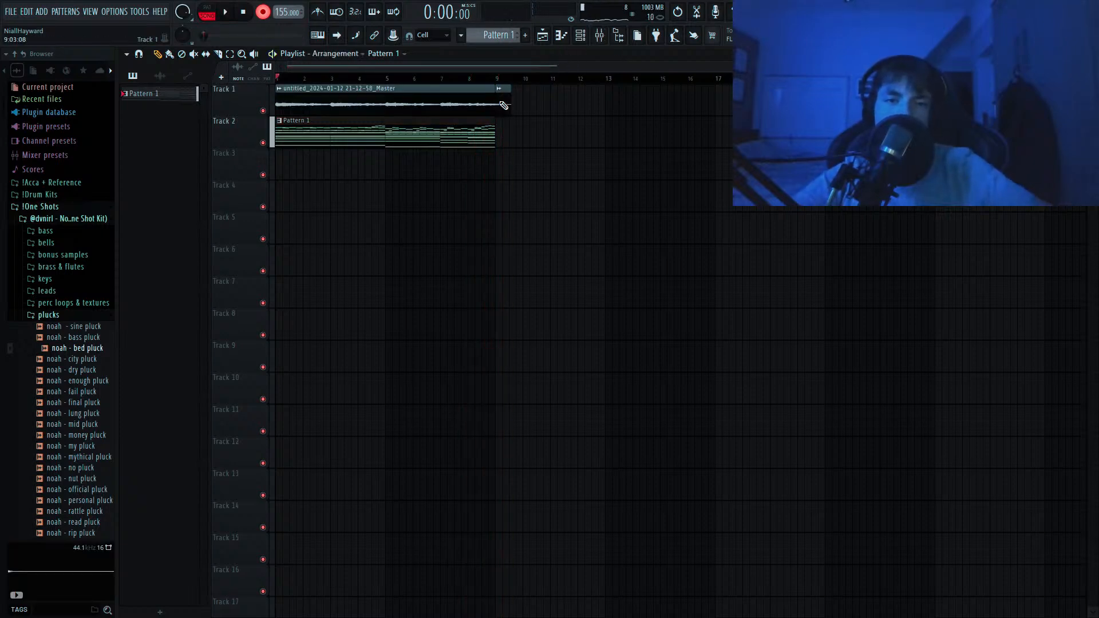
# Trim the recorded Master clip to eight bars, set its time stretching mode to Stretch, and raise its pitch.
pyautogui.doubleClick(457, 92)
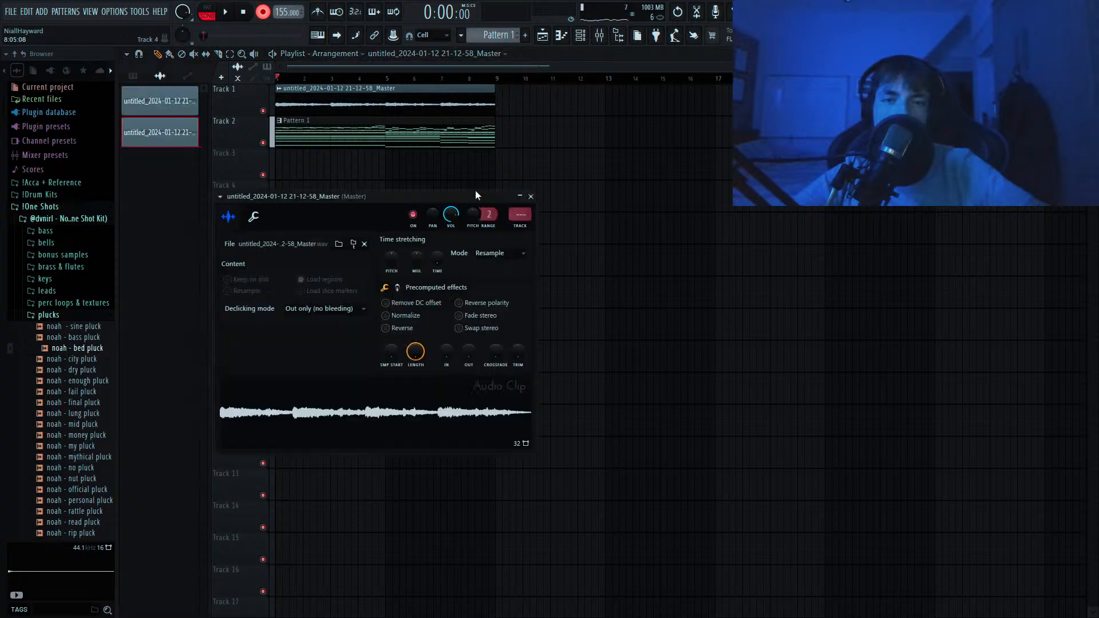
pyautogui.click(497, 283)
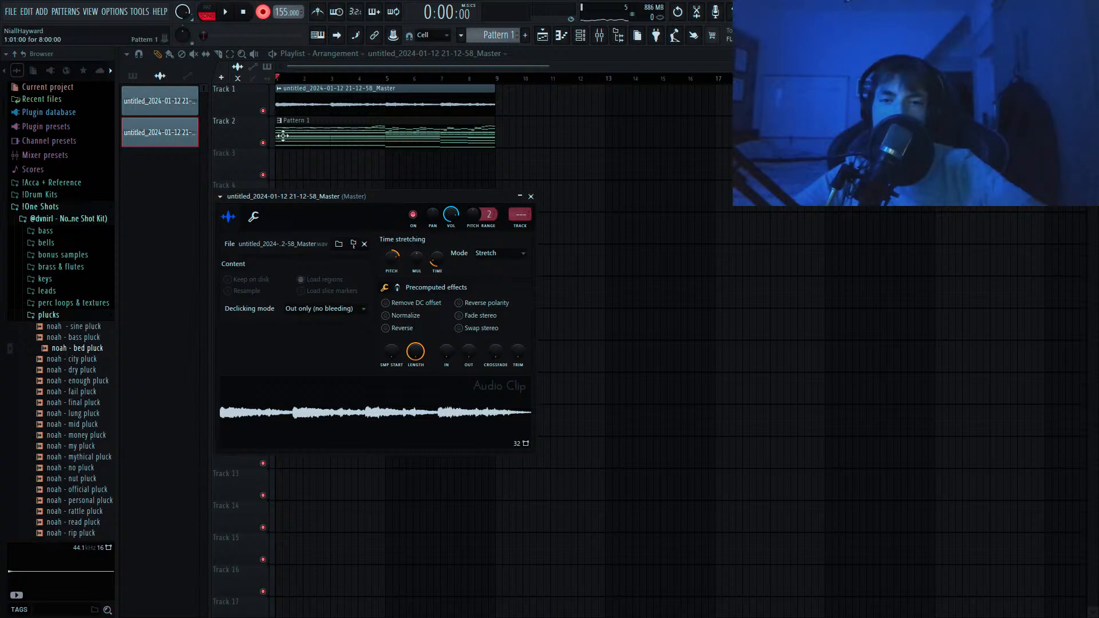
# Mute the pattern on Track 2 and play the pitched Master clip on its own.
pyautogui.click(263, 142)
pyautogui.press('space')
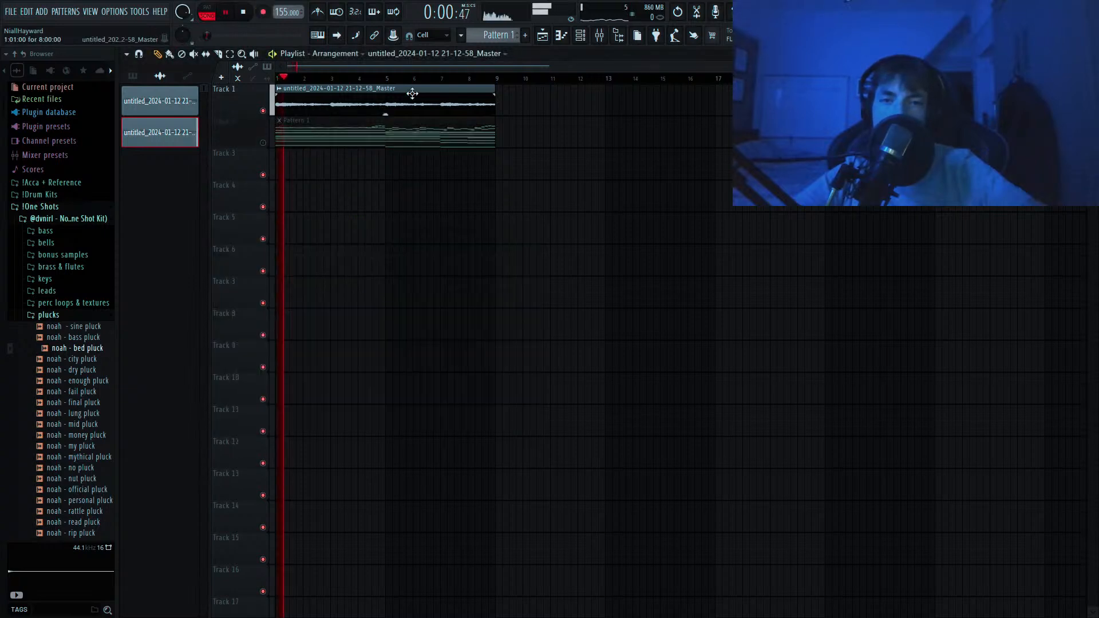
pyautogui.doubleClick(458, 91)
pyautogui.click(599, 35)
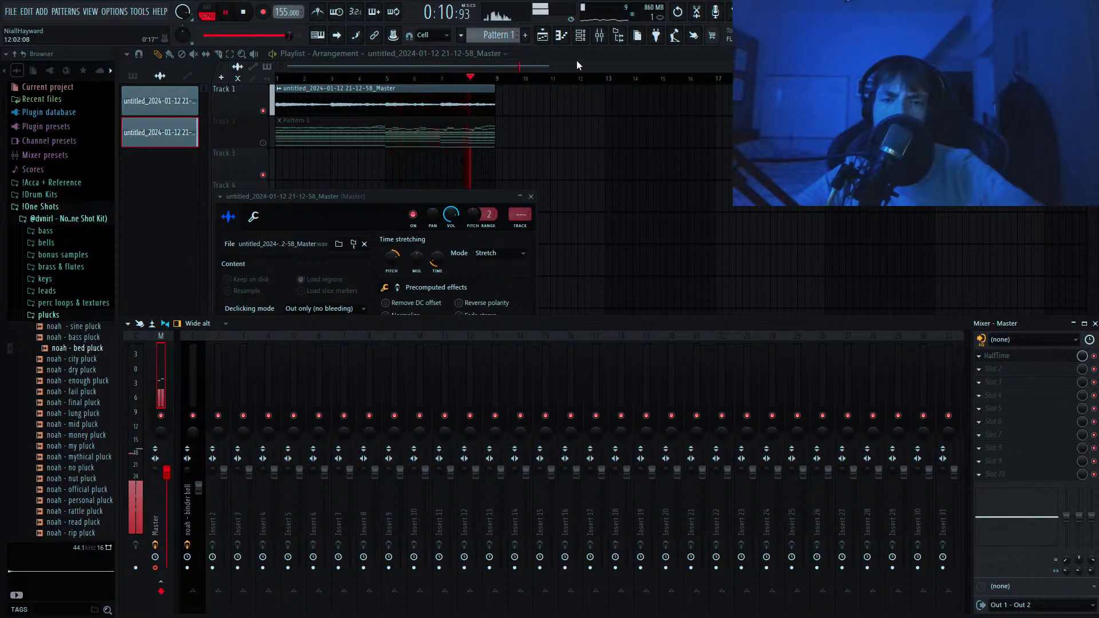
pyautogui.press('space')
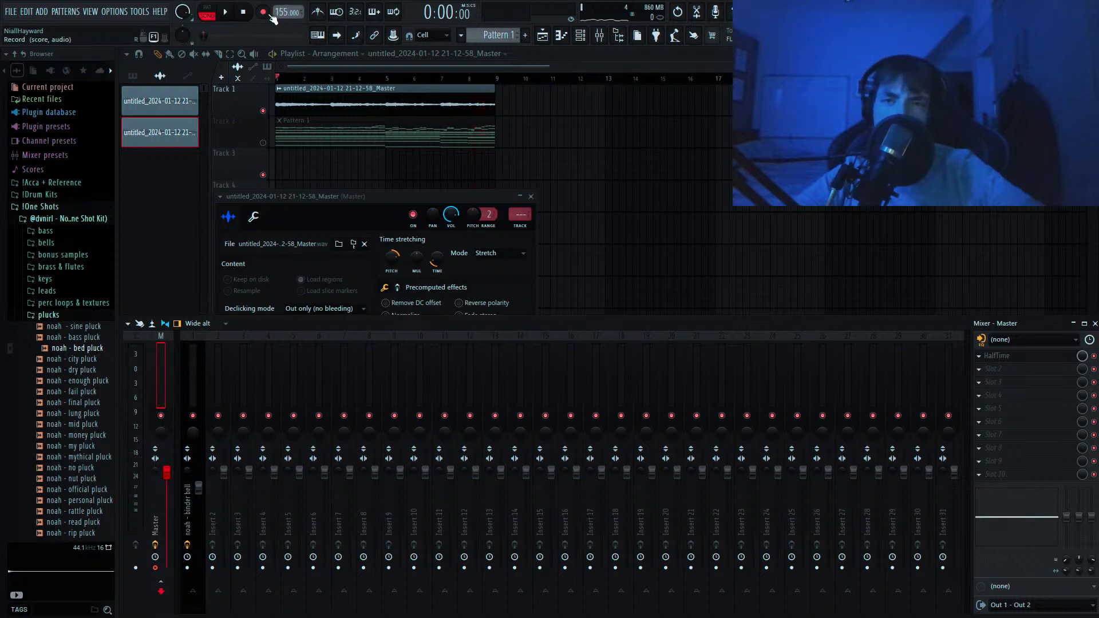
# Arm recording and capture the pitched clip's playback as a new audio clip on Track 3.
pyautogui.press('F12')
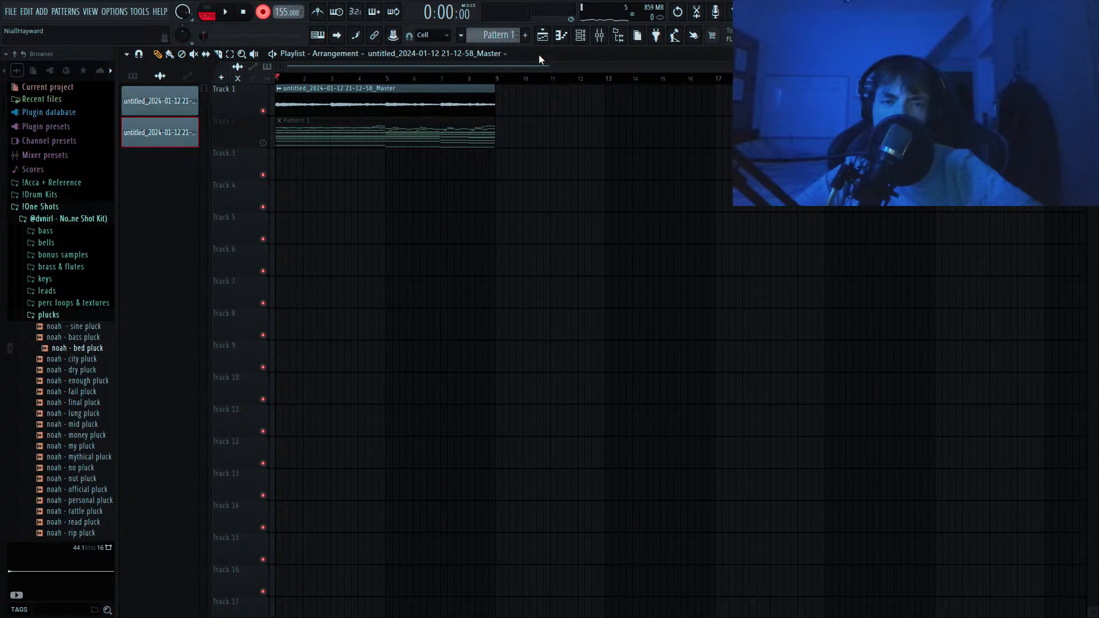
pyautogui.press('space')
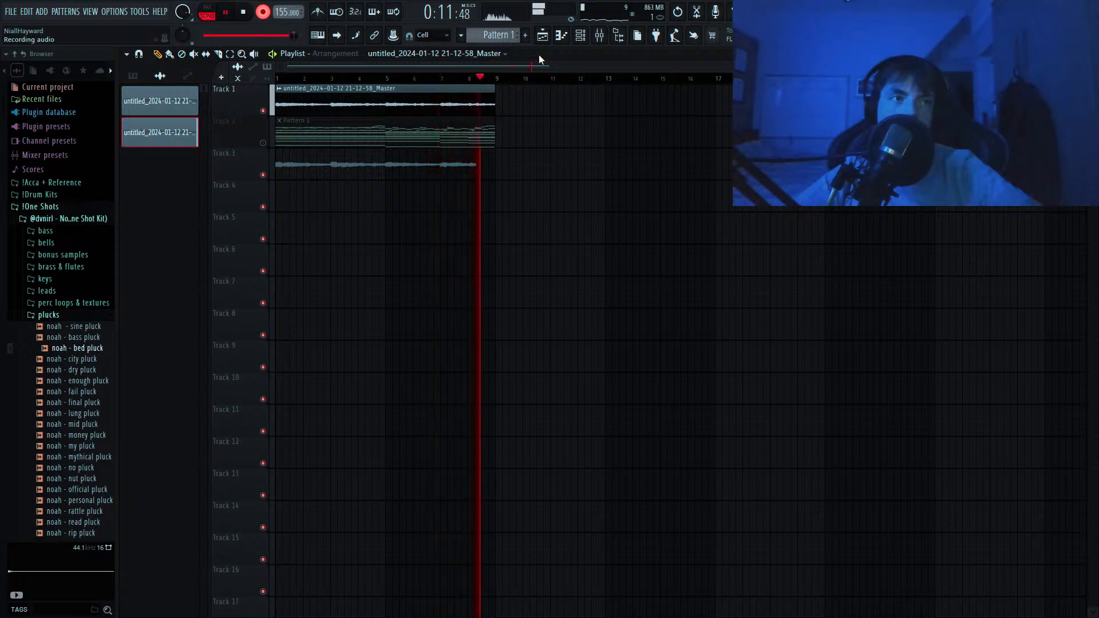
pyautogui.press('space')
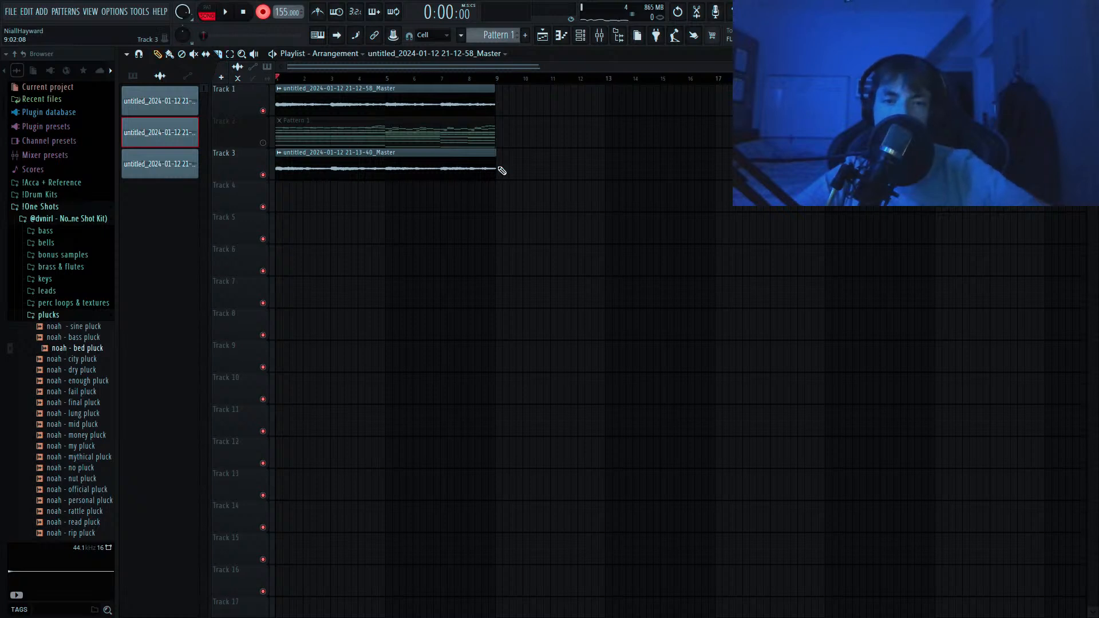
# Raise the Track 3 clip's pitch in Stretch mode, then record both audio layers together onto Track 4.
pyautogui.doubleClick(465, 165)
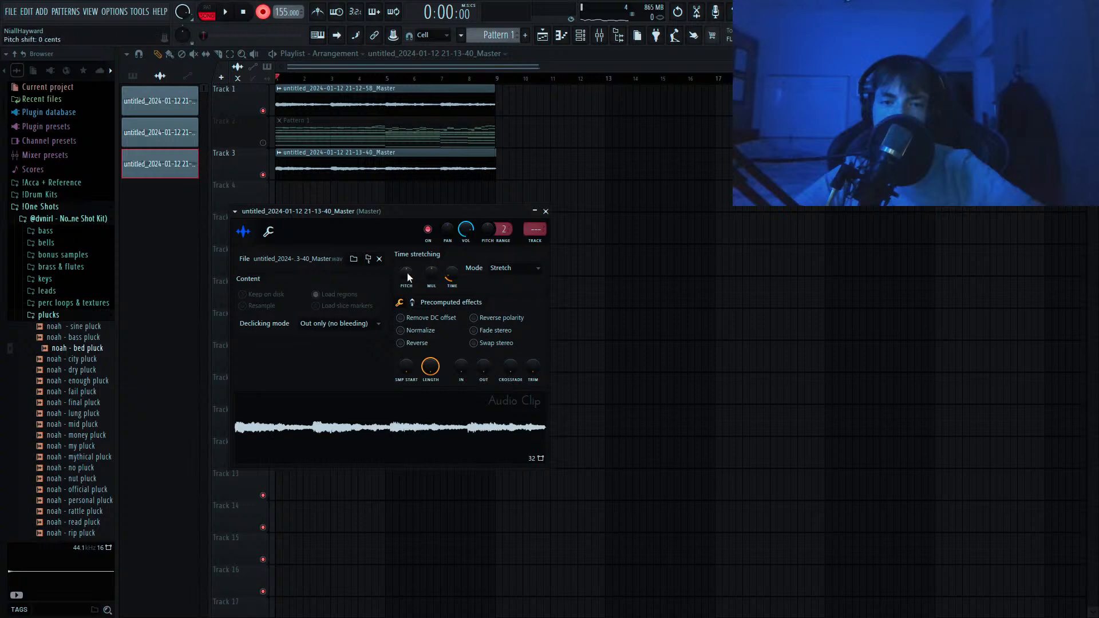
pyautogui.click(581, 37)
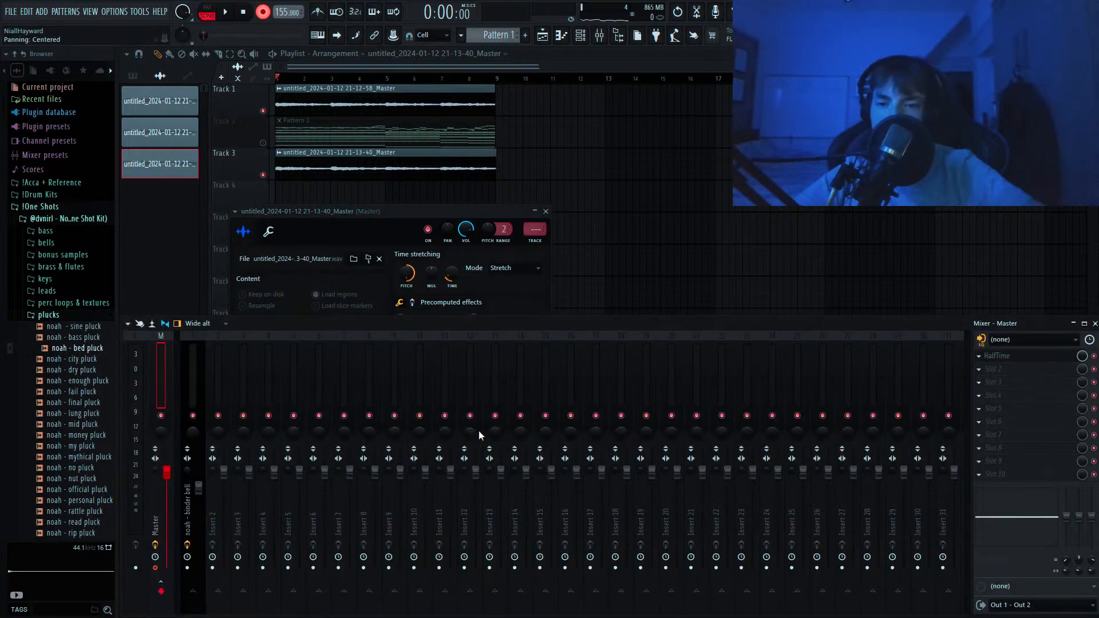
pyautogui.press('space')
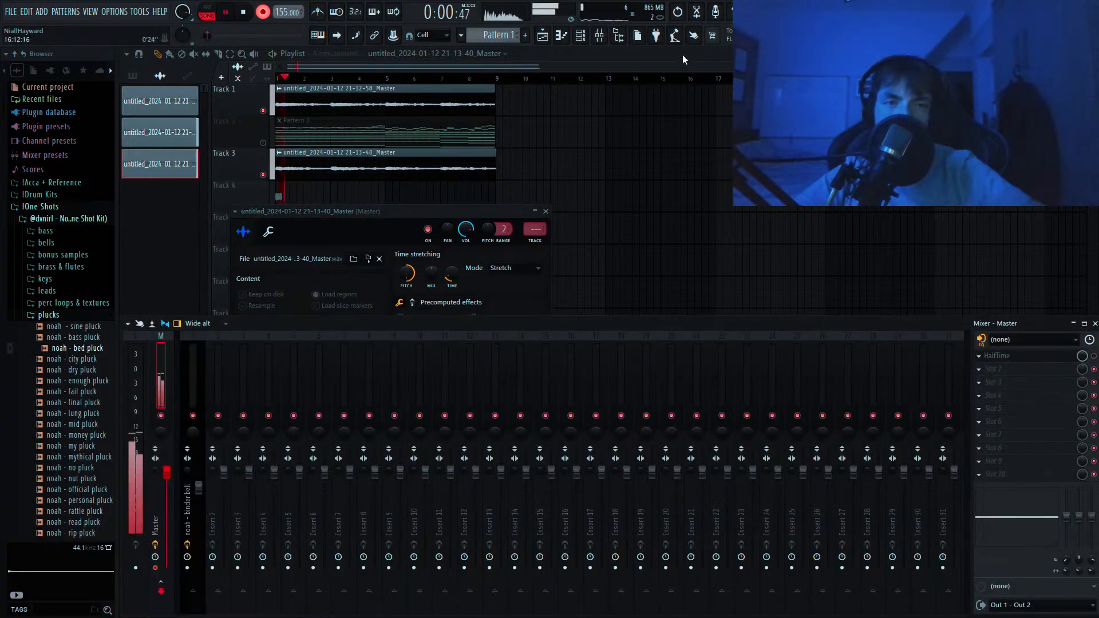
pyautogui.click(682, 54)
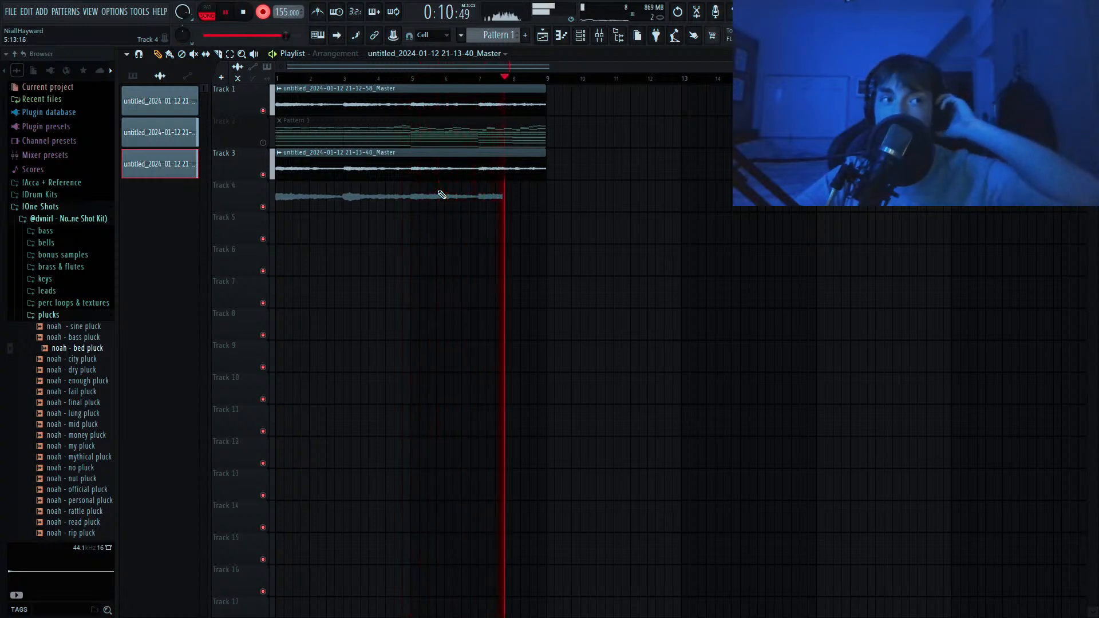
pyautogui.press('space')
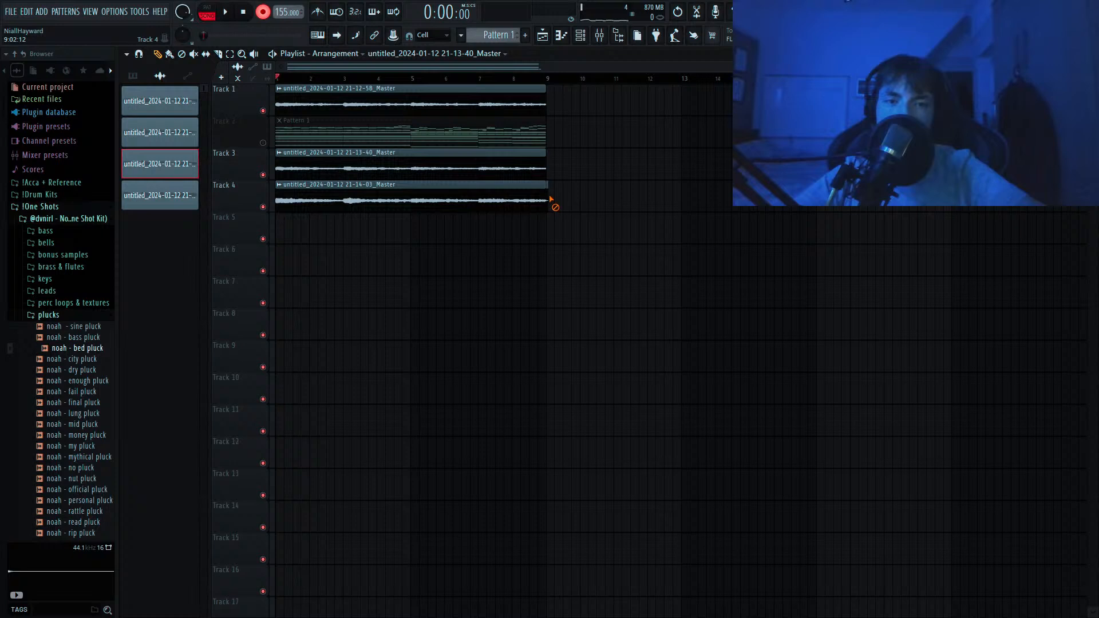
# Trim the Track 4 recording to eight bars and route it to mixer track 2.
pyautogui.doubleClick(515, 186)
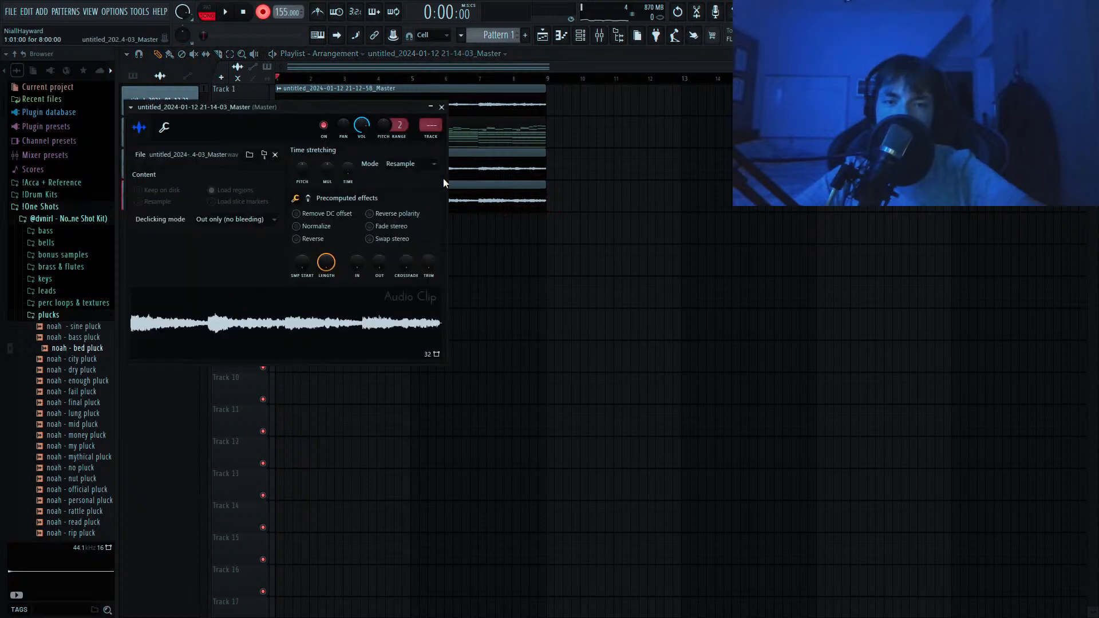
pyautogui.click(430, 137)
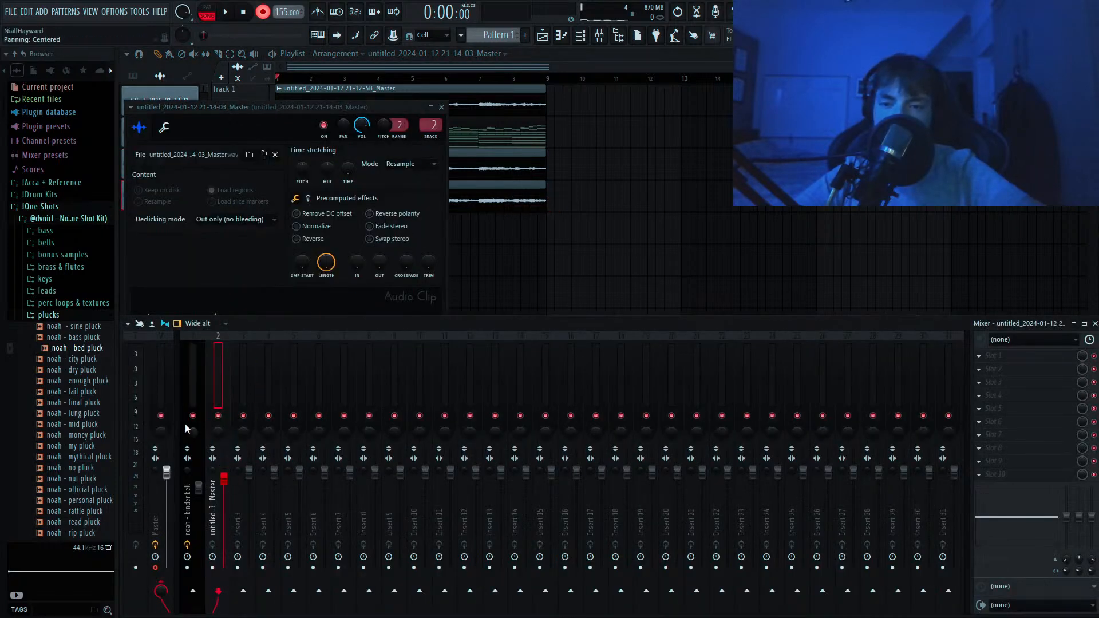
pyautogui.click(667, 60)
# Delete the stray short recording from Track 5 and mute Tracks 3 and 1.
pyautogui.press('space')
pyautogui.press('space')
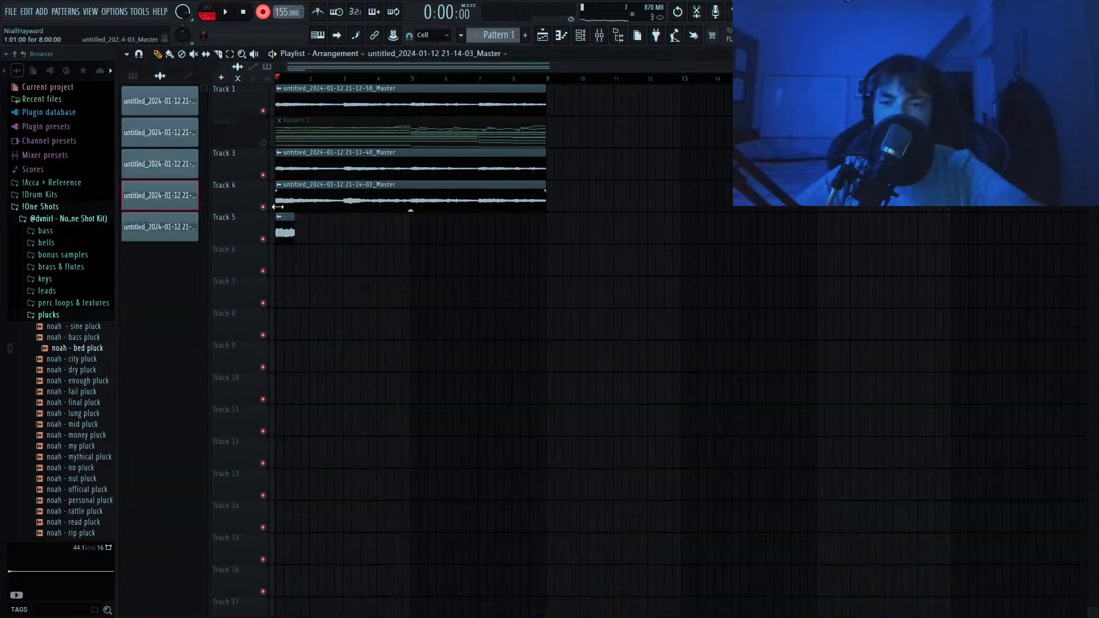
pyautogui.rightClick(284, 223)
pyautogui.click(263, 175)
pyautogui.click(263, 111)
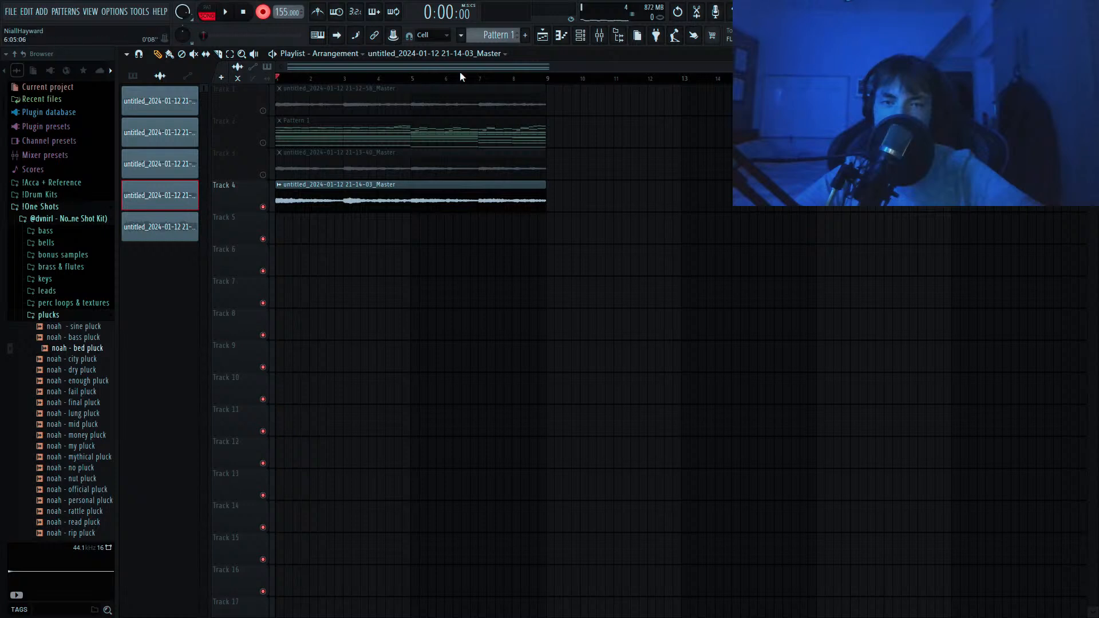
# Switch recording off and play the Track 4 clip on its own.
pyautogui.press('space')
pyautogui.press('space')
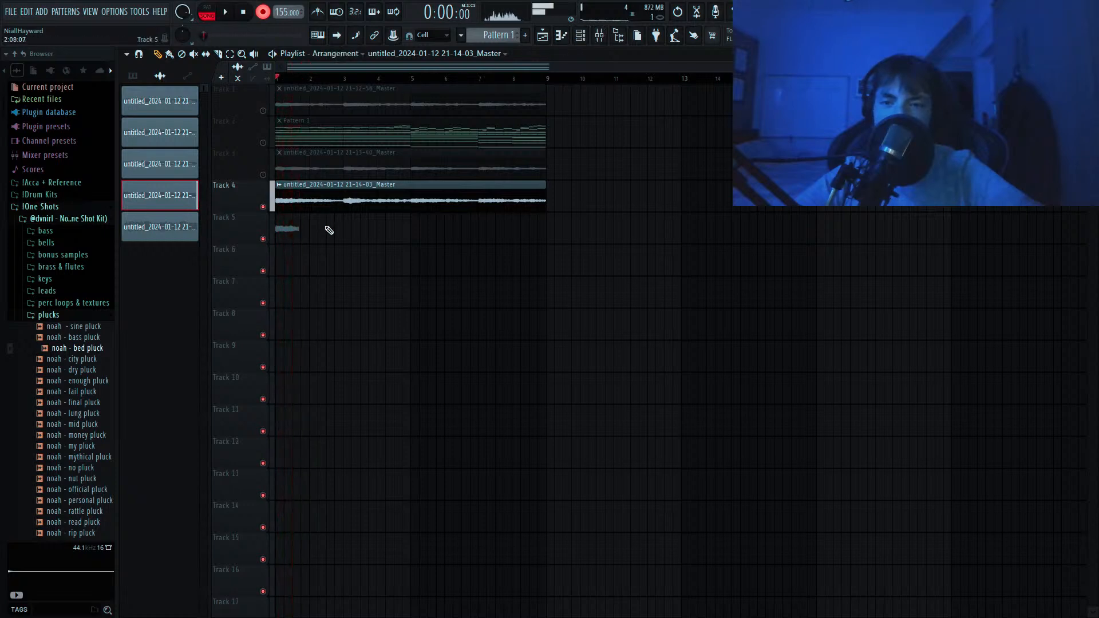
pyautogui.press('space')
# Load Fresh Air on mixer track 2 and set Mid Air to 10 and High Air to 19.
pyautogui.press('F9')
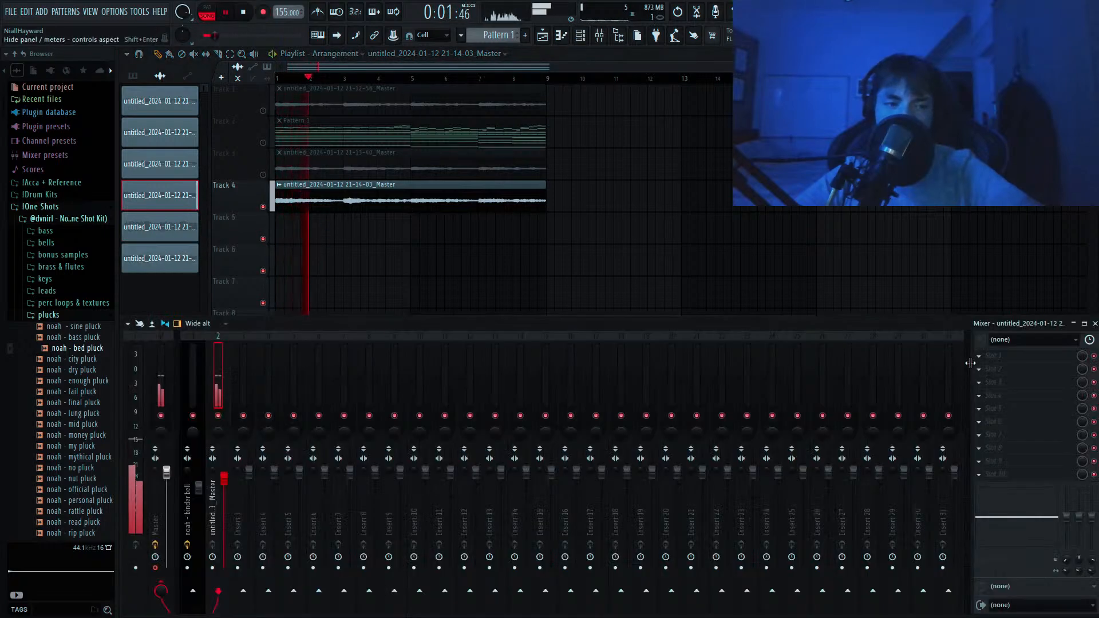
pyautogui.click(979, 359)
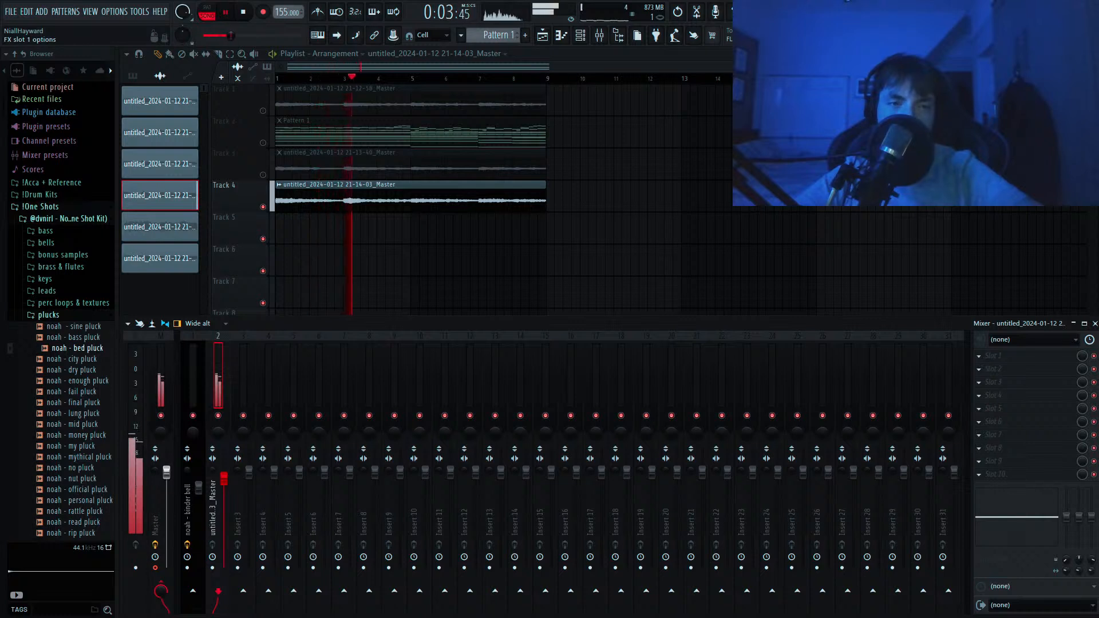
pyautogui.click(443, 341)
pyautogui.moveTo(237, 308); pyautogui.dragTo(237, 286)
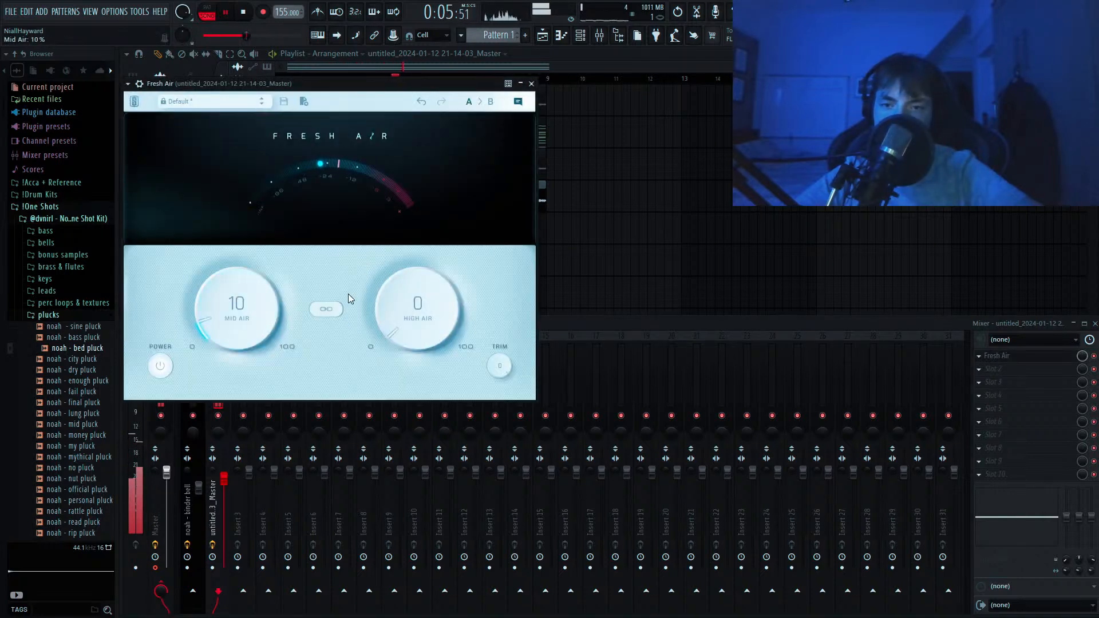
pyautogui.moveTo(408, 303); pyautogui.dragTo(408, 262)
# Move Fresh Air to the second effect slot, load Portal ahead of it and open Portal's preset browser.
pyautogui.scroll(-1, 980, 358)
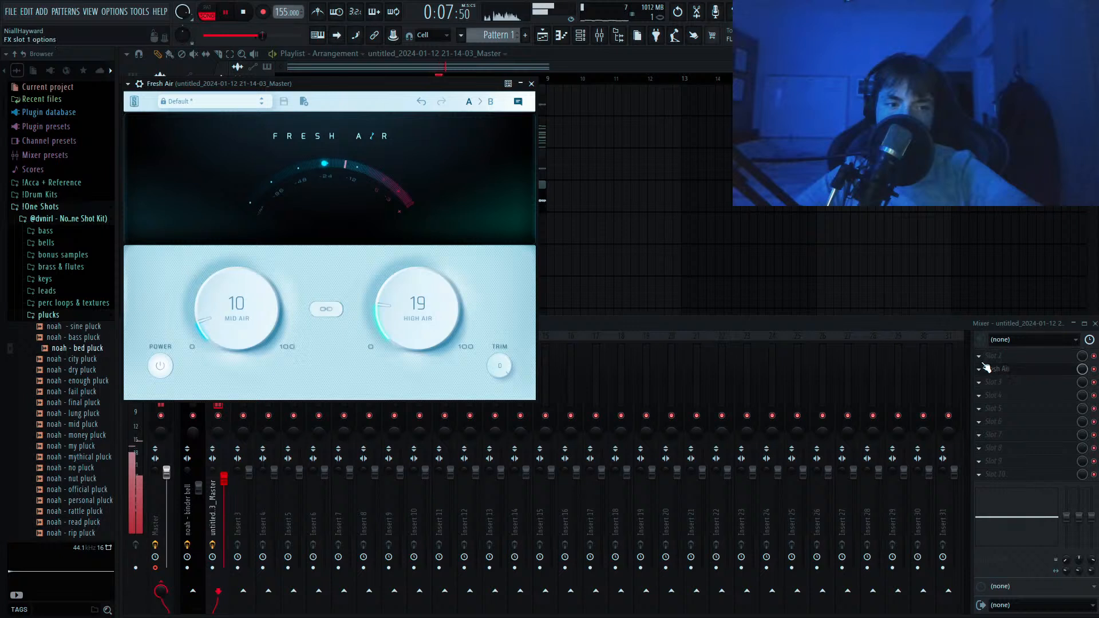
pyautogui.click(979, 358)
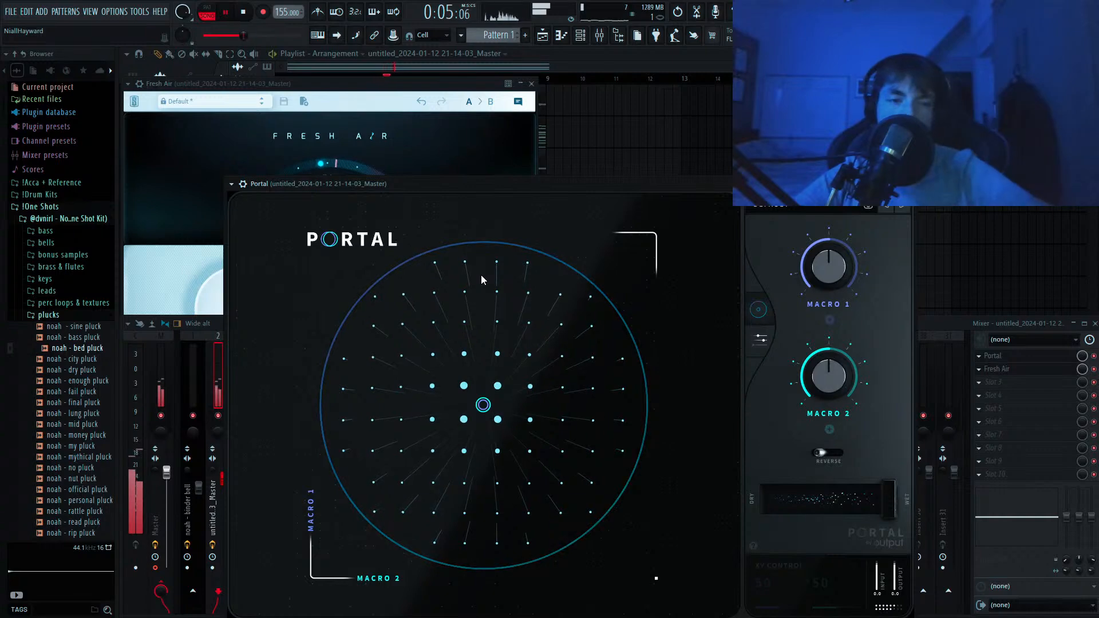
pyautogui.moveTo(620, 184); pyautogui.dragTo(639, 70)
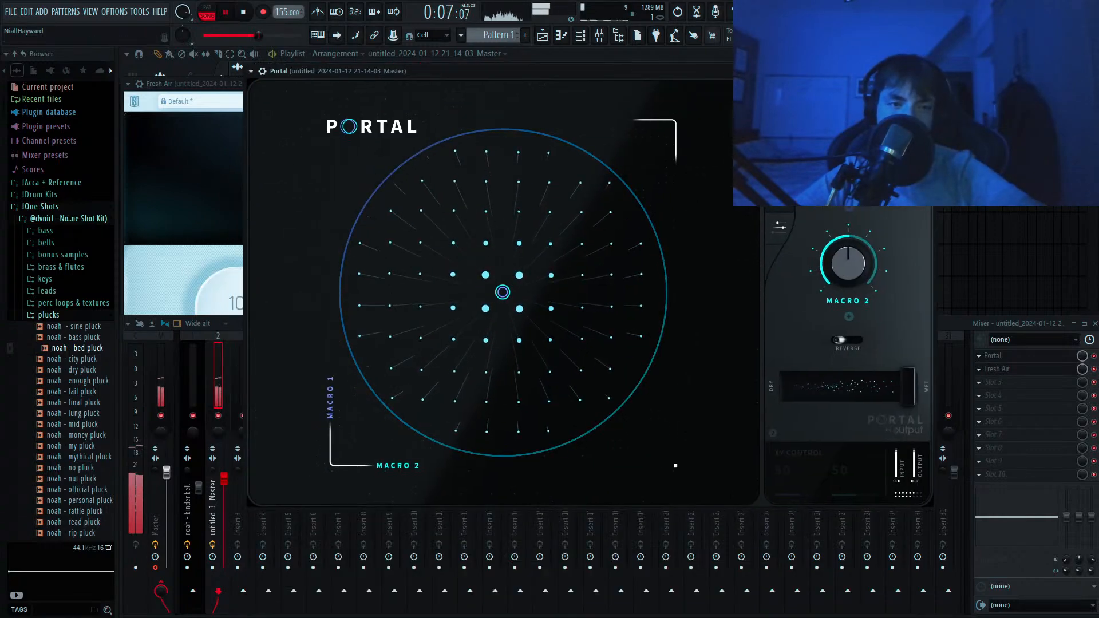
pyautogui.click(847, 102)
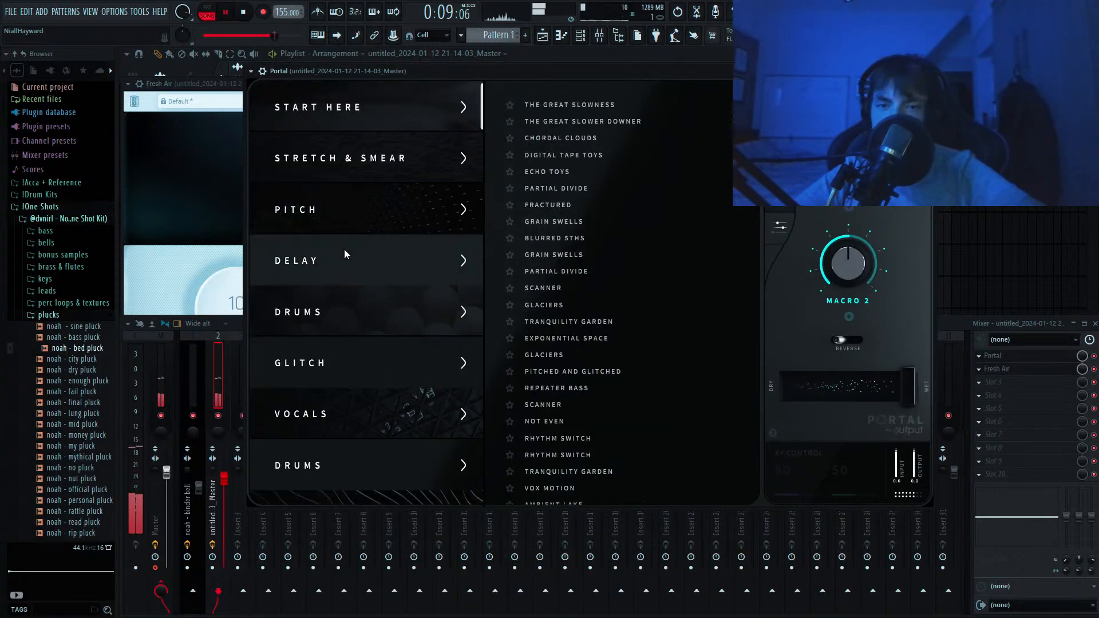
# Audition Portal's Delay presets Alarming Delay, Forever Delay, Shuffla and Crystaline Ascent on the loop.
pyautogui.click(345, 255)
pyautogui.click(541, 272)
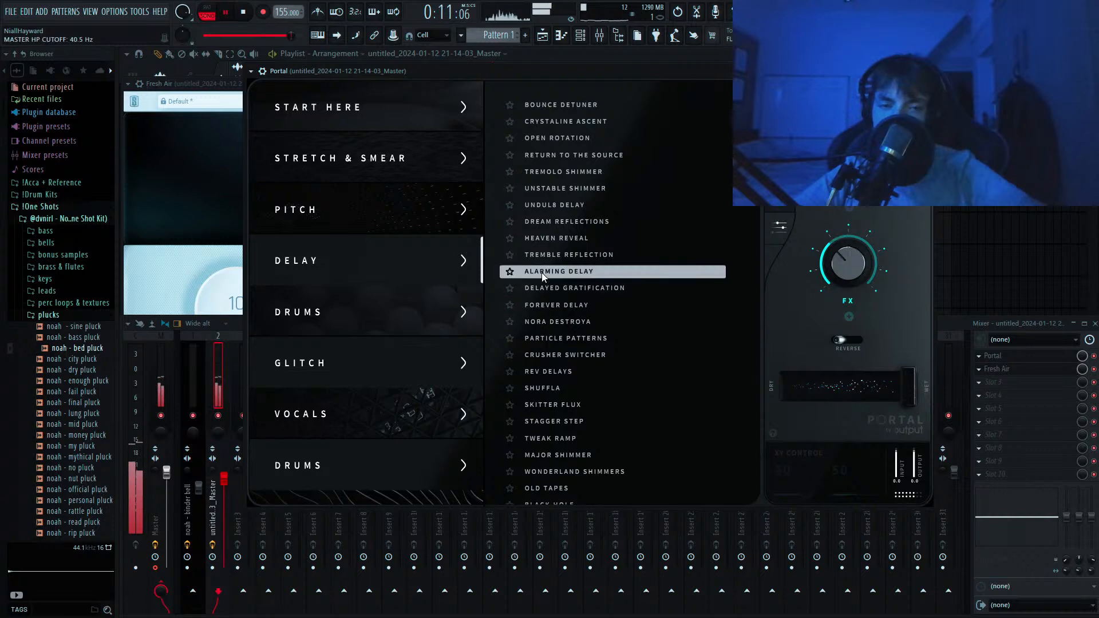
pyautogui.click(546, 305)
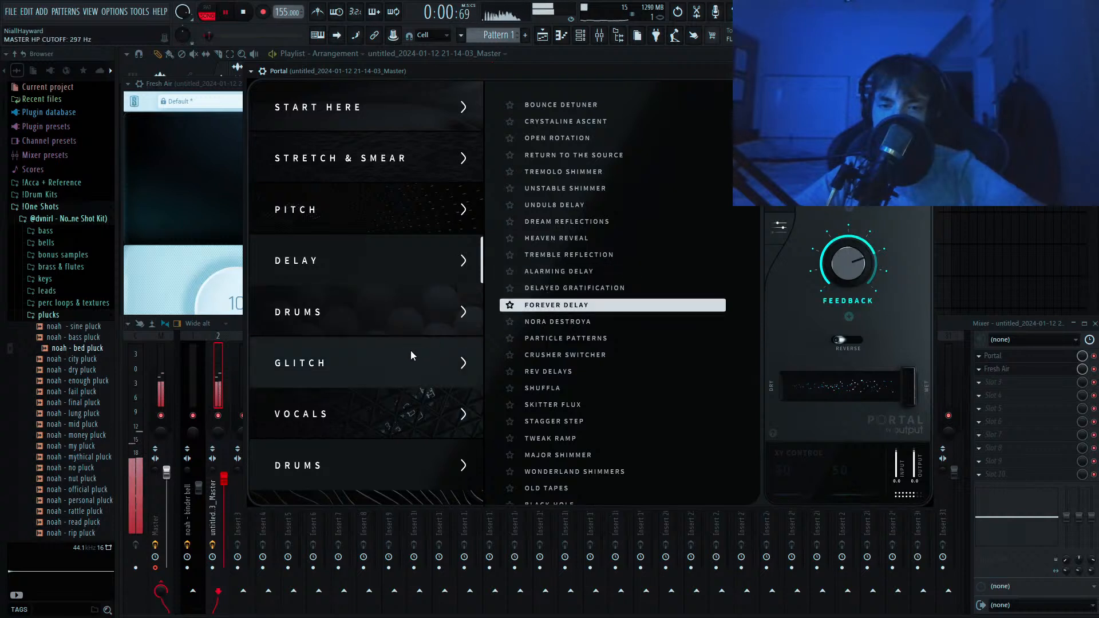
pyautogui.click(557, 387)
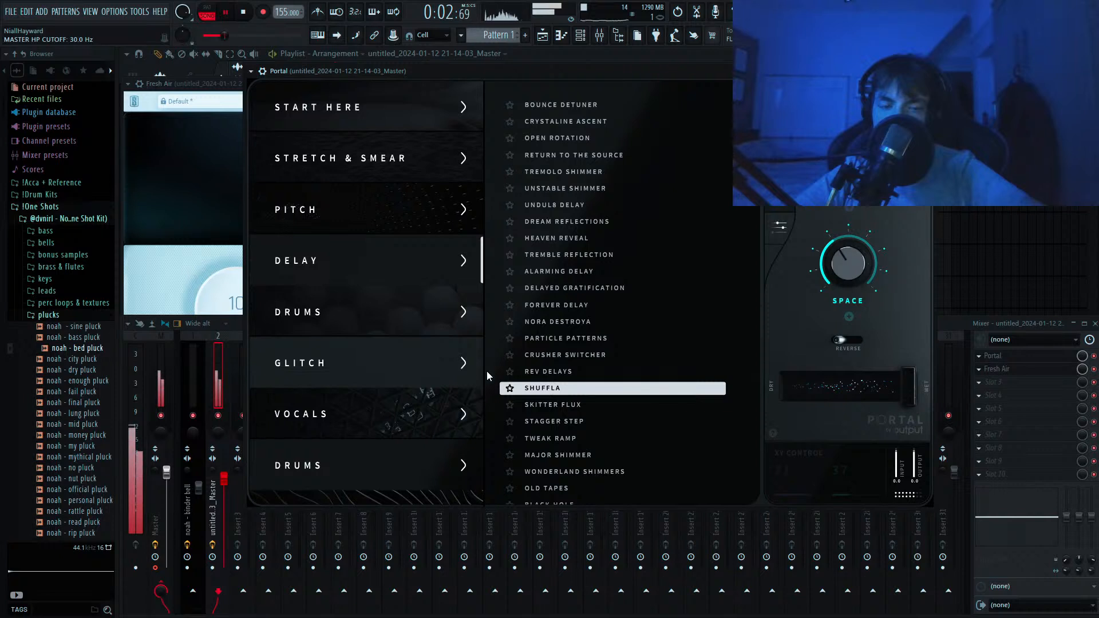
pyautogui.click(561, 121)
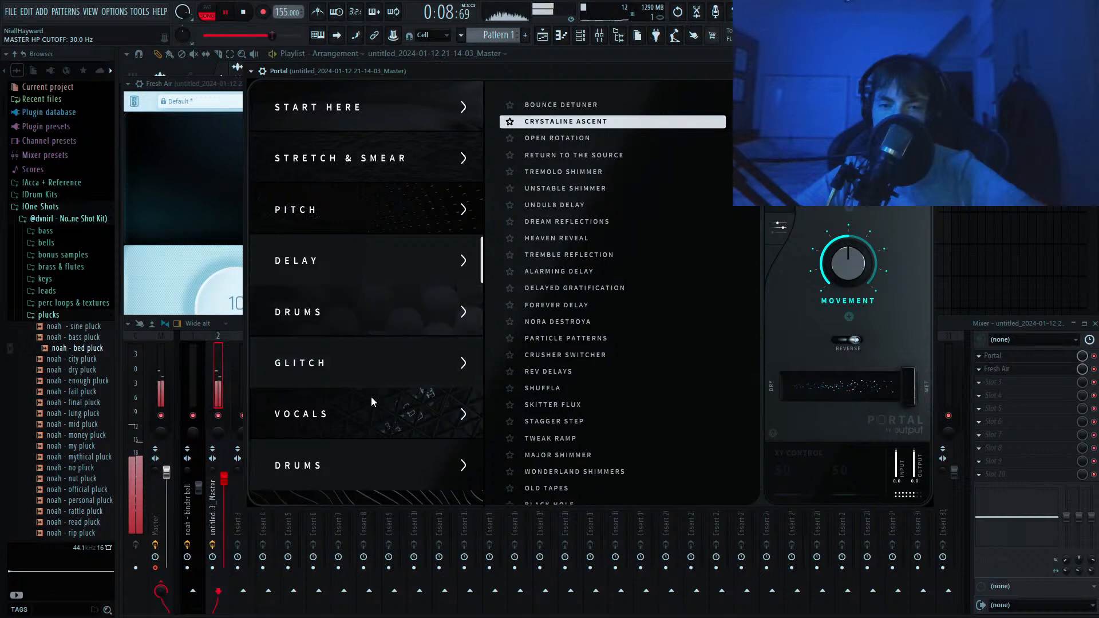
# Audition Portal's Glitch presets Glass Glitch and Runner on the loop.
pyautogui.click(365, 362)
pyautogui.click(562, 239)
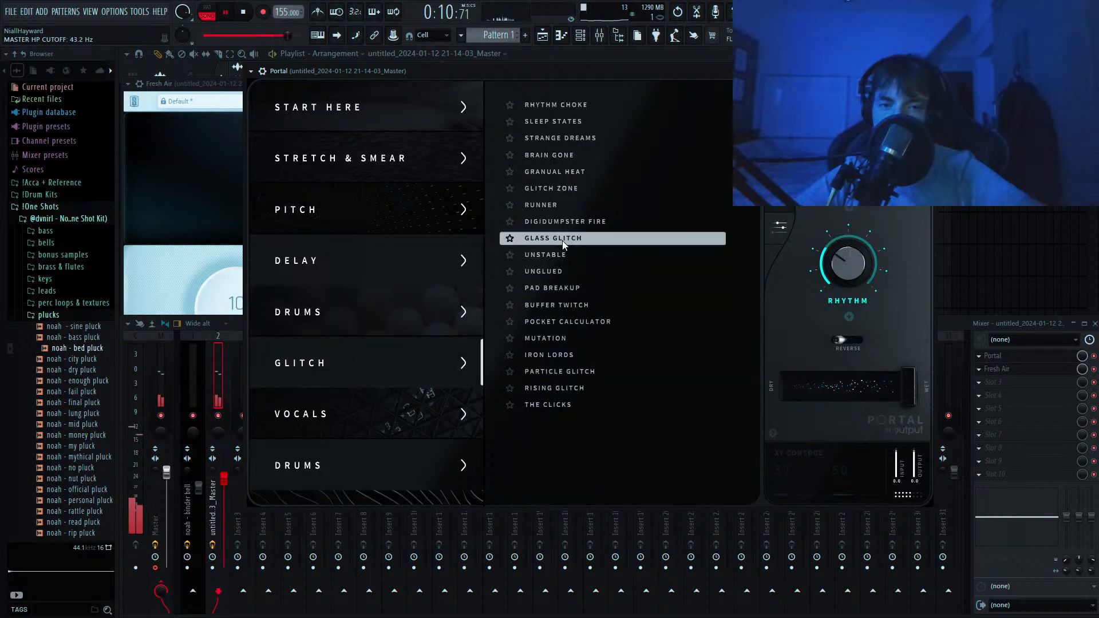
pyautogui.click(541, 206)
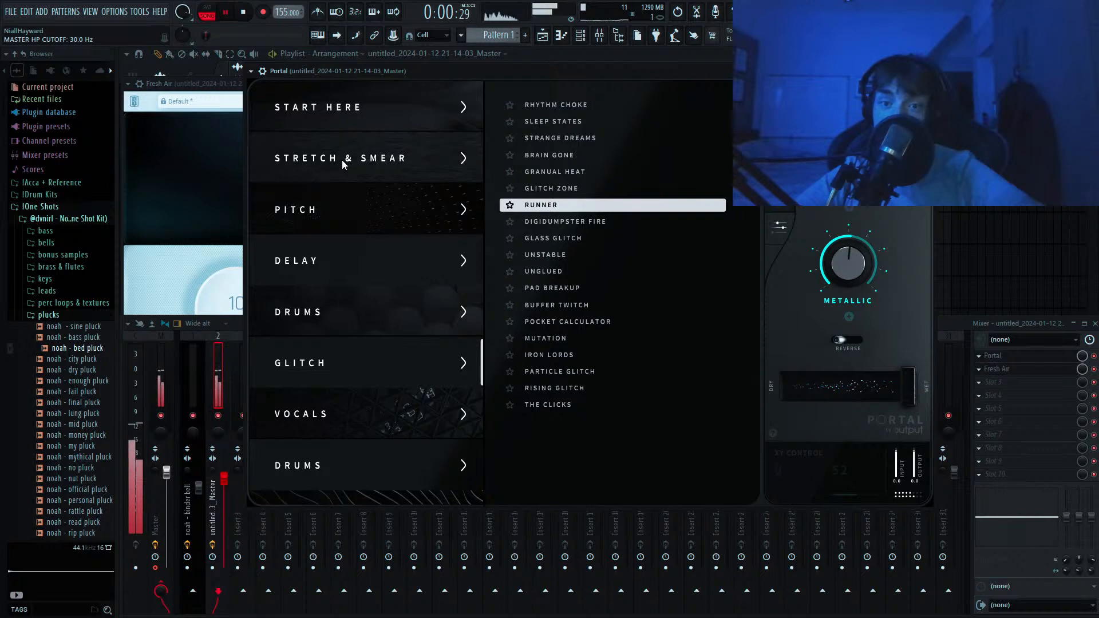
# Audition Portal's Start Here presets Chordal Clouds, Echo Toys, Partial Divide, Grain Swells and Scanner on the loop.
pyautogui.click(346, 139)
pyautogui.click(602, 139)
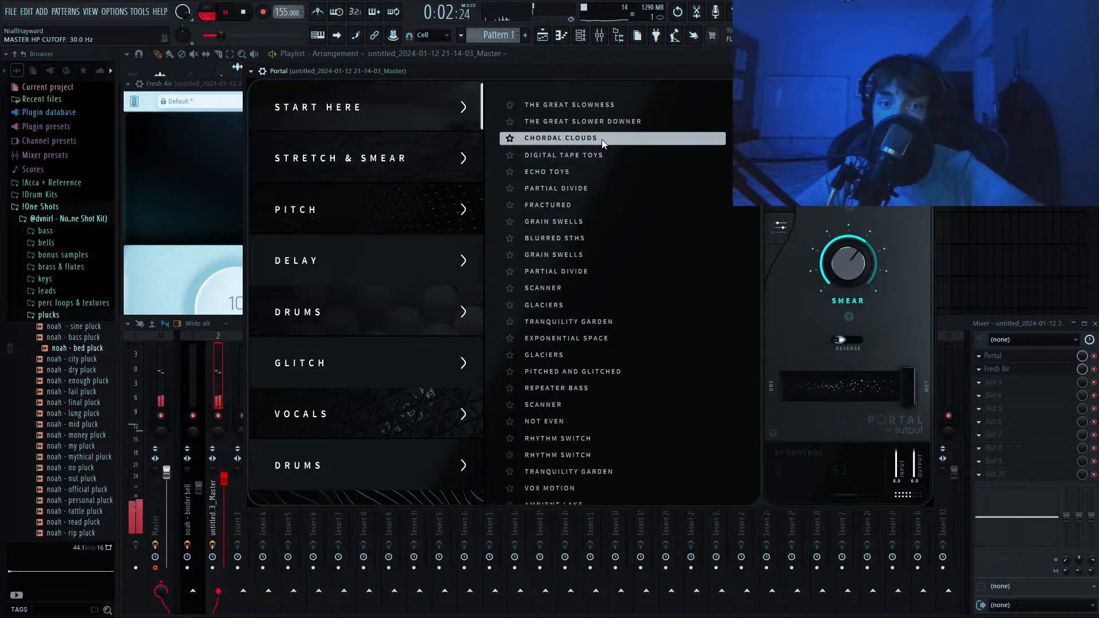
pyautogui.click(594, 171)
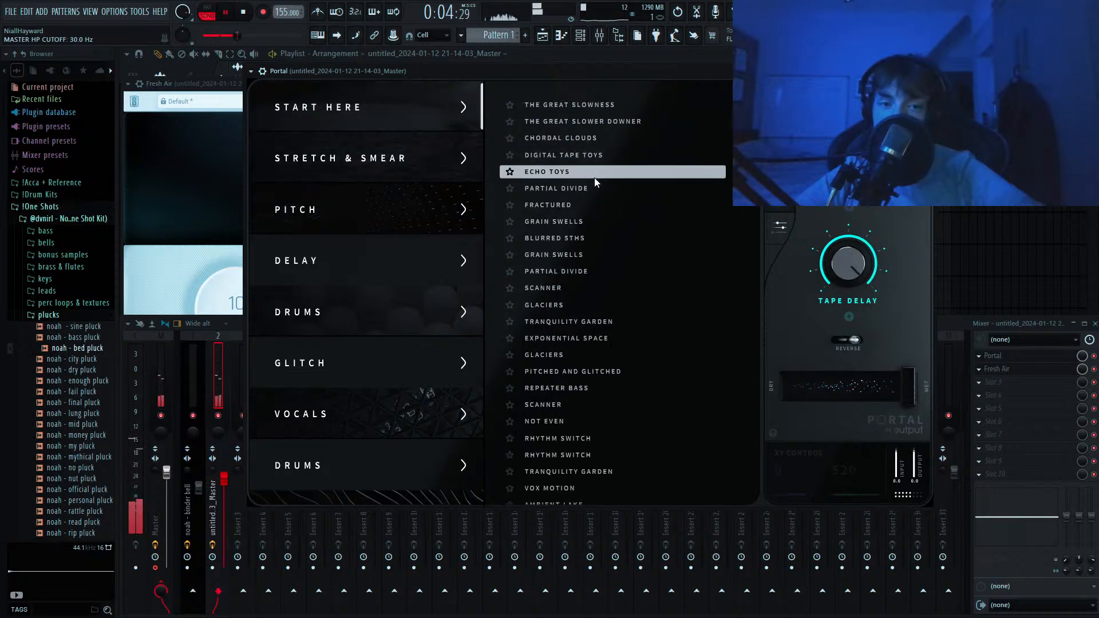
pyautogui.click(593, 188)
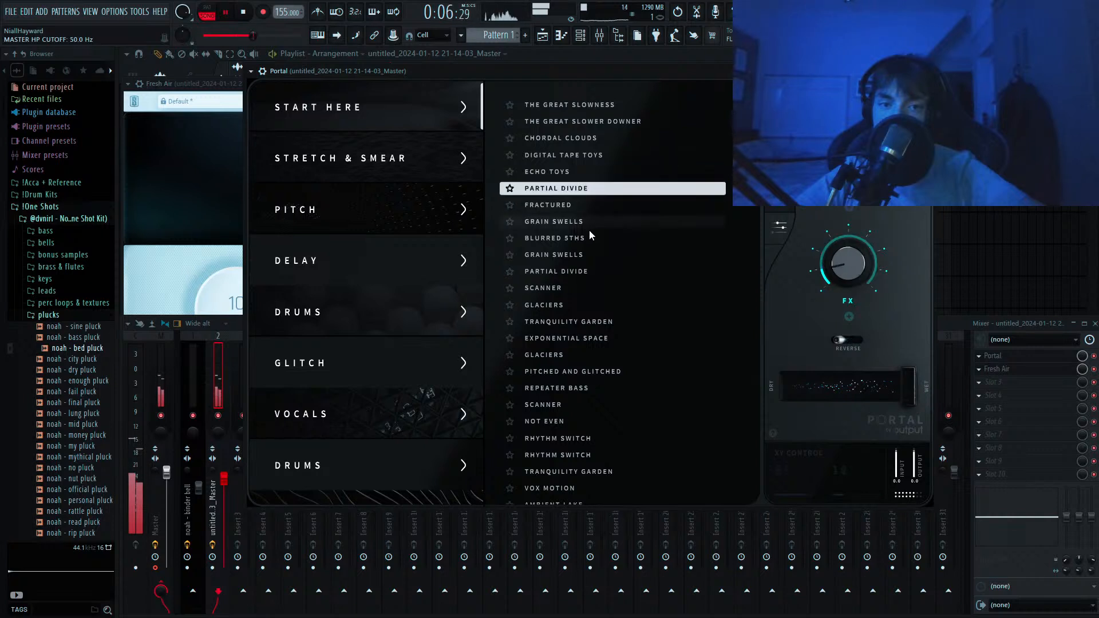
pyautogui.click(593, 255)
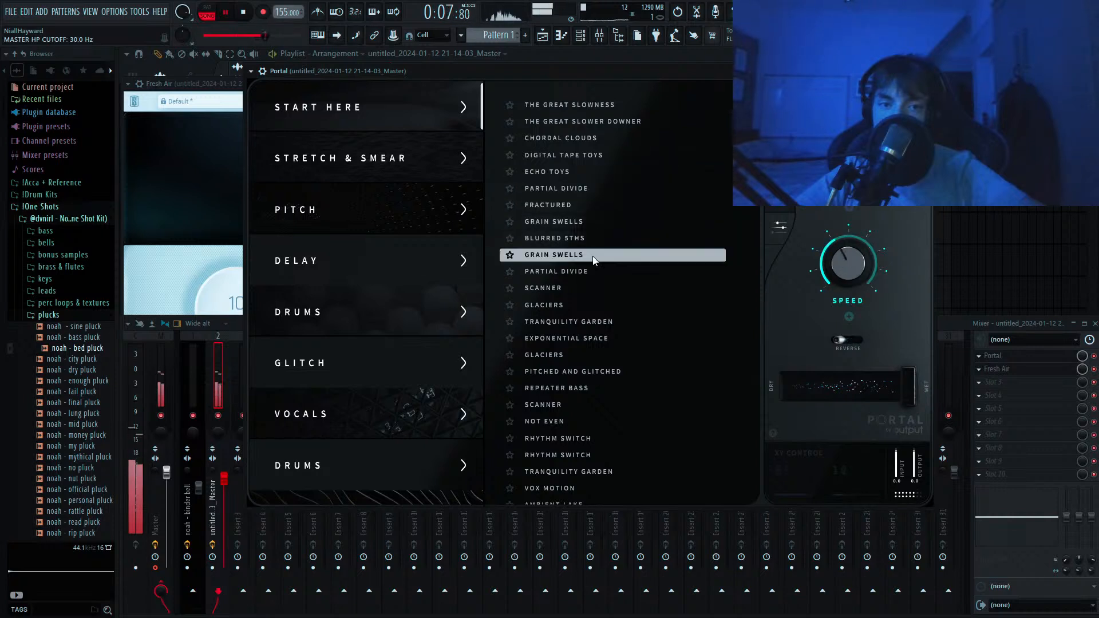
pyautogui.click(598, 288)
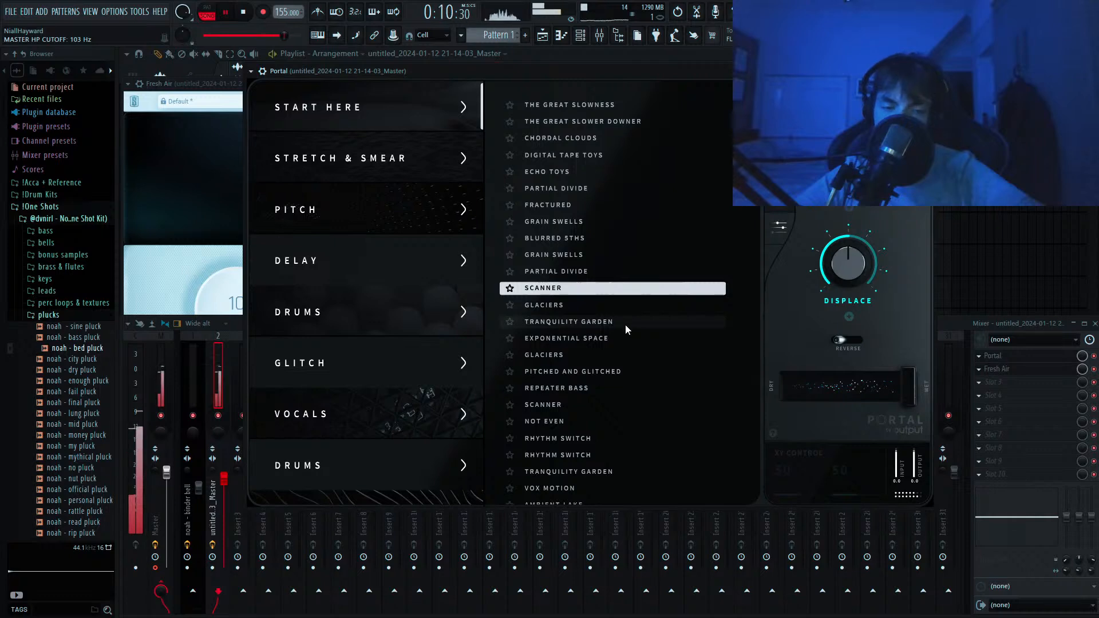
# Audition Portal's Start Here presets Such a Drag, Ambient Lake, Go Get Em Drums, Filth Divide, Voxdrag, Drip On By and Rytm Crickets on the loop.
pyautogui.scroll(-4, 625, 325)
pyautogui.click(617, 340)
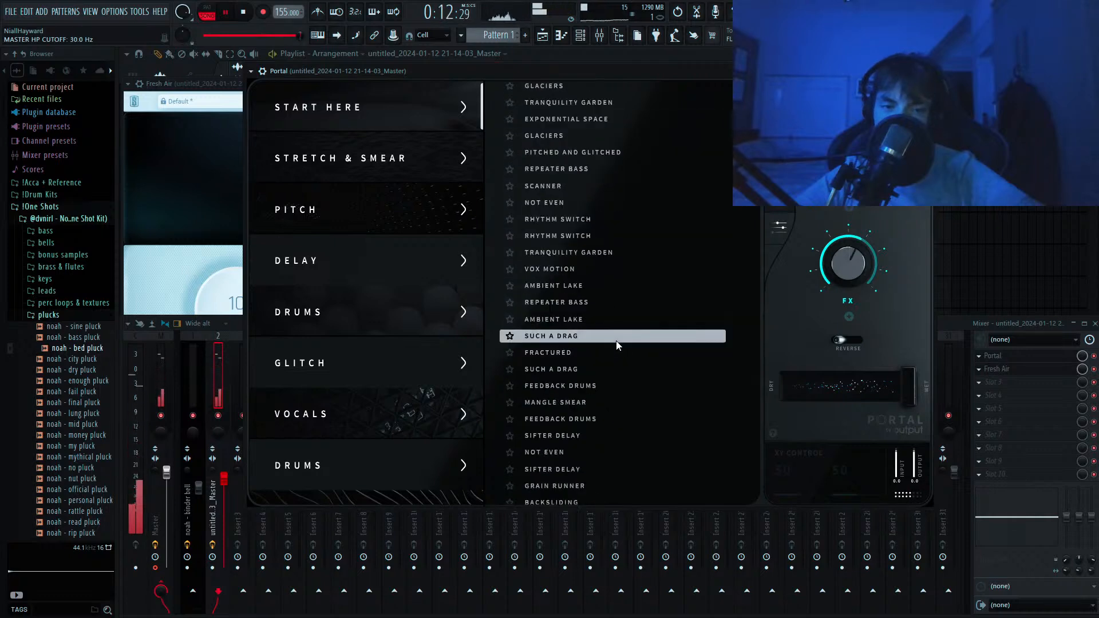
pyautogui.click(615, 319)
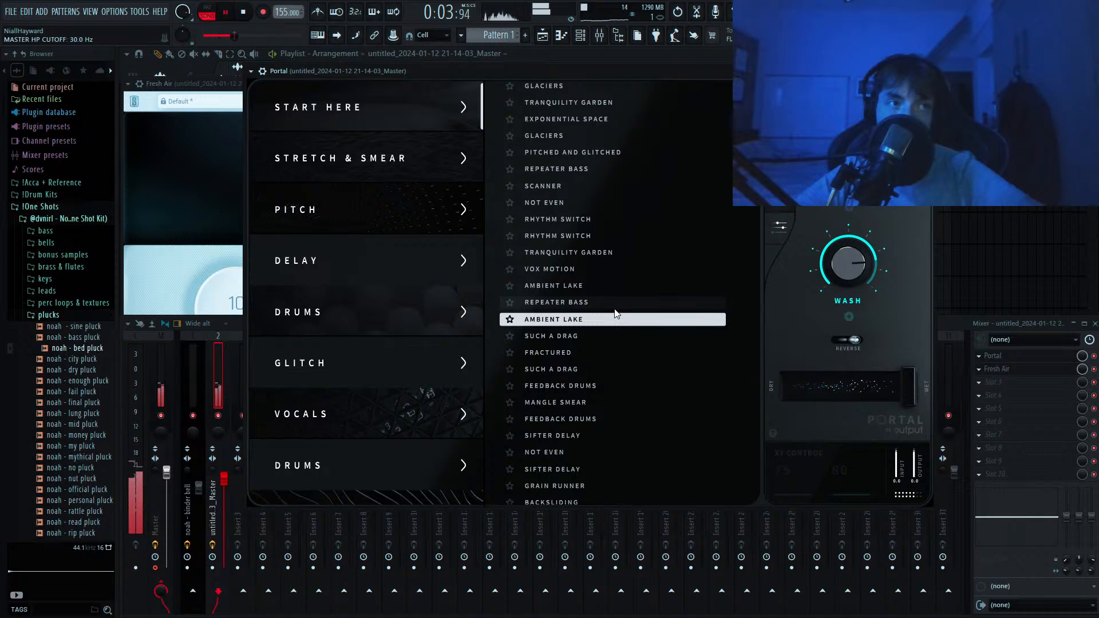
pyautogui.scroll(-3, 615, 314)
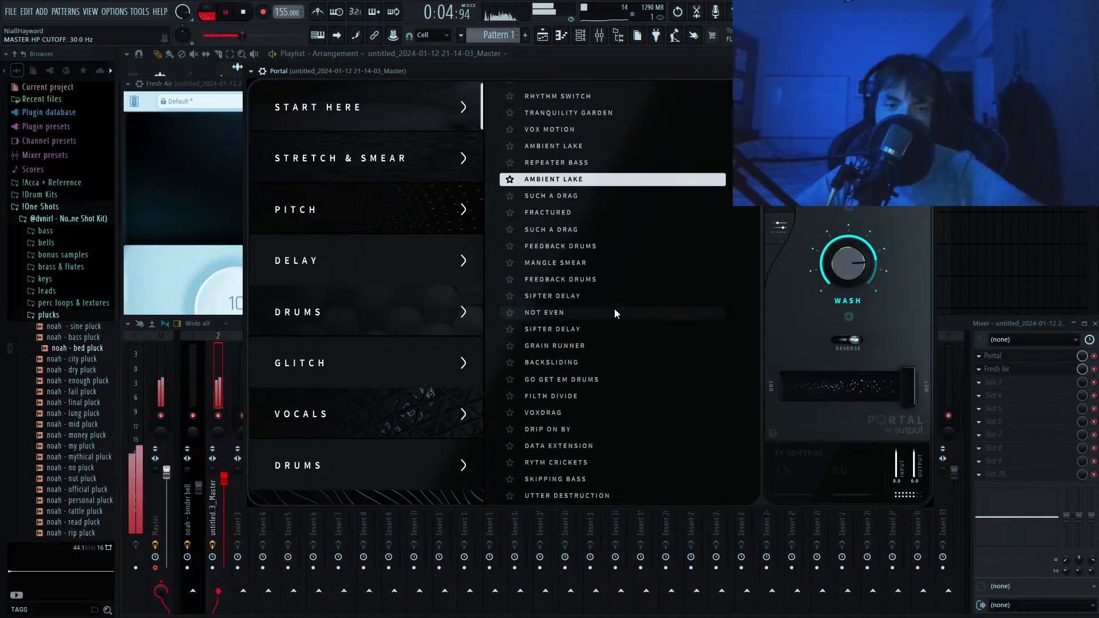
pyautogui.click(613, 383)
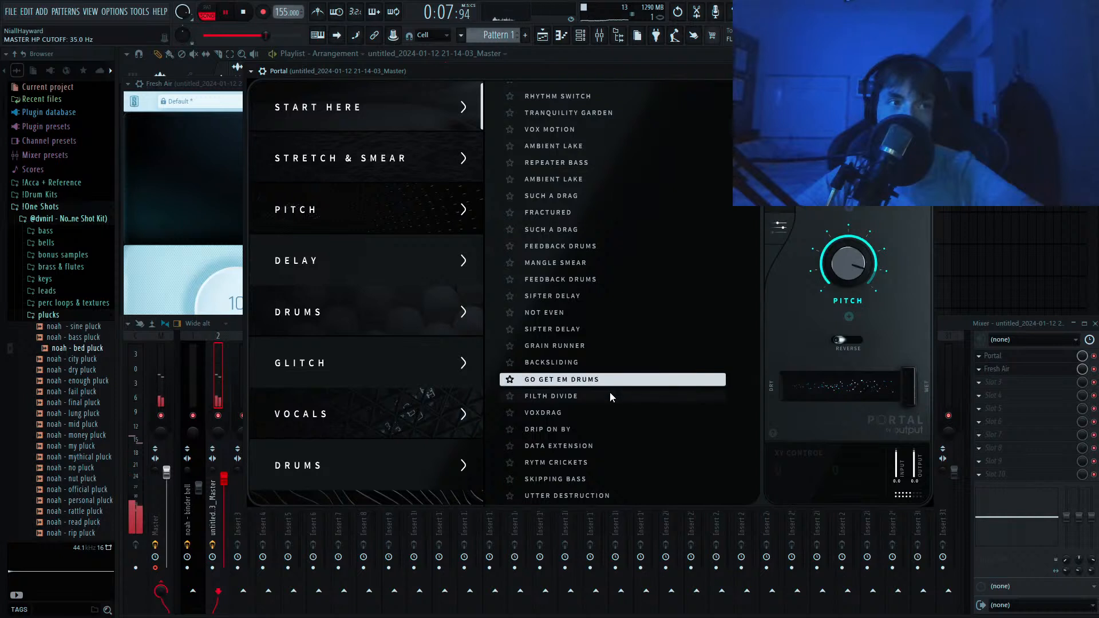
pyautogui.click(610, 392)
pyautogui.click(596, 418)
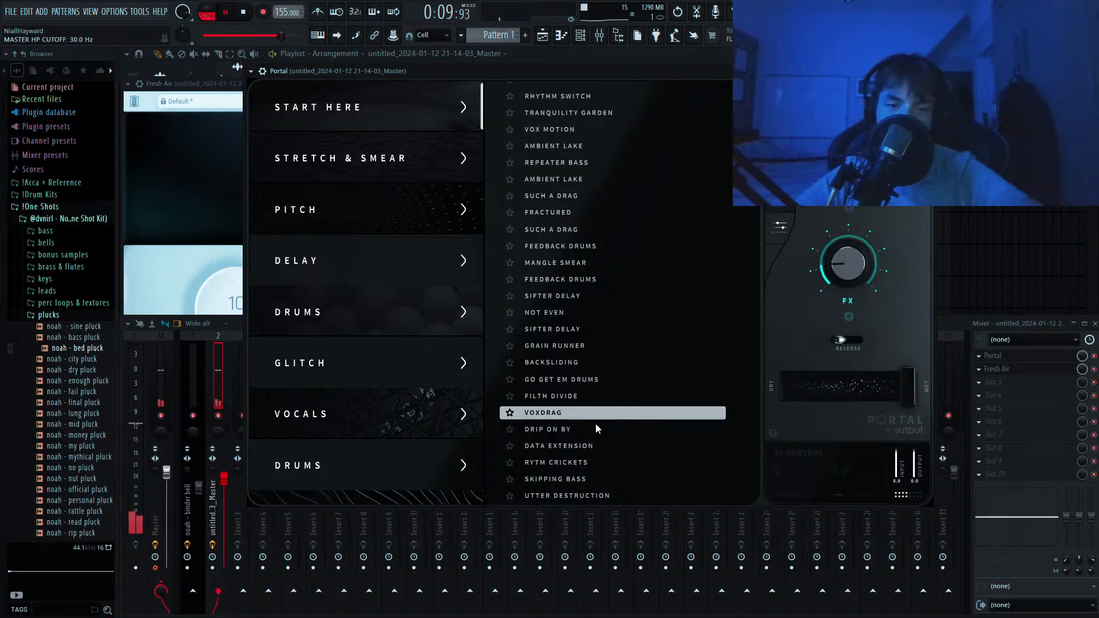
pyautogui.click(595, 427)
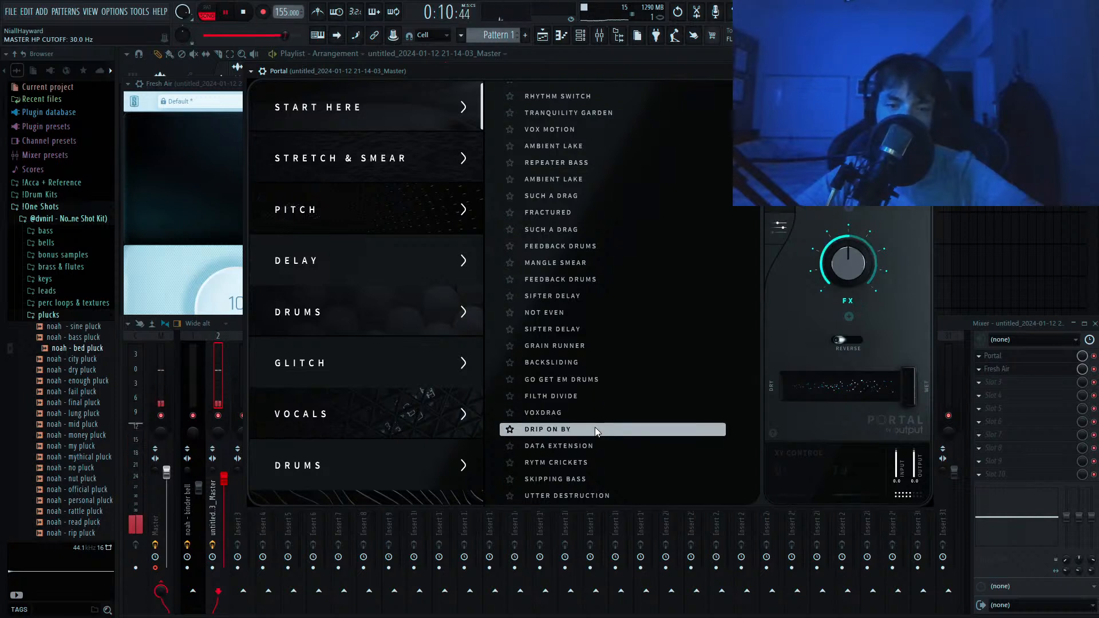
pyautogui.click(593, 461)
# Remove Portal from the first effect slot of mixer track 2 and return to the playlist.
pyautogui.click(980, 359)
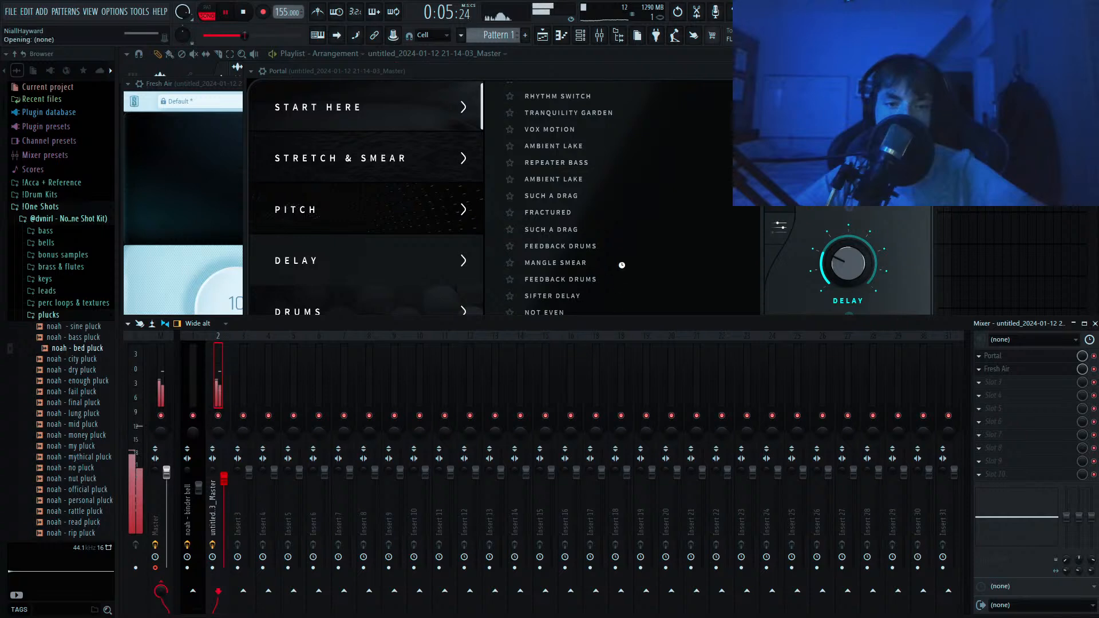
pyautogui.click(559, 62)
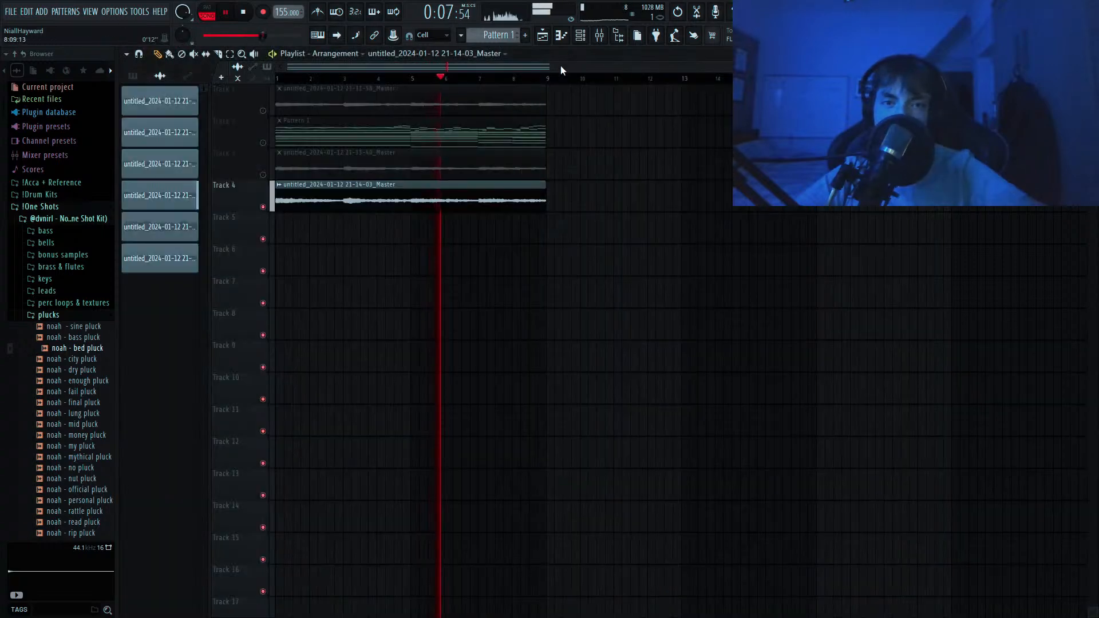
# Set the Track 4 audio clip's time stretching mode to Stretch and its channel pitch to -100 cents with a range of 1.
pyautogui.doubleClick(510, 187)
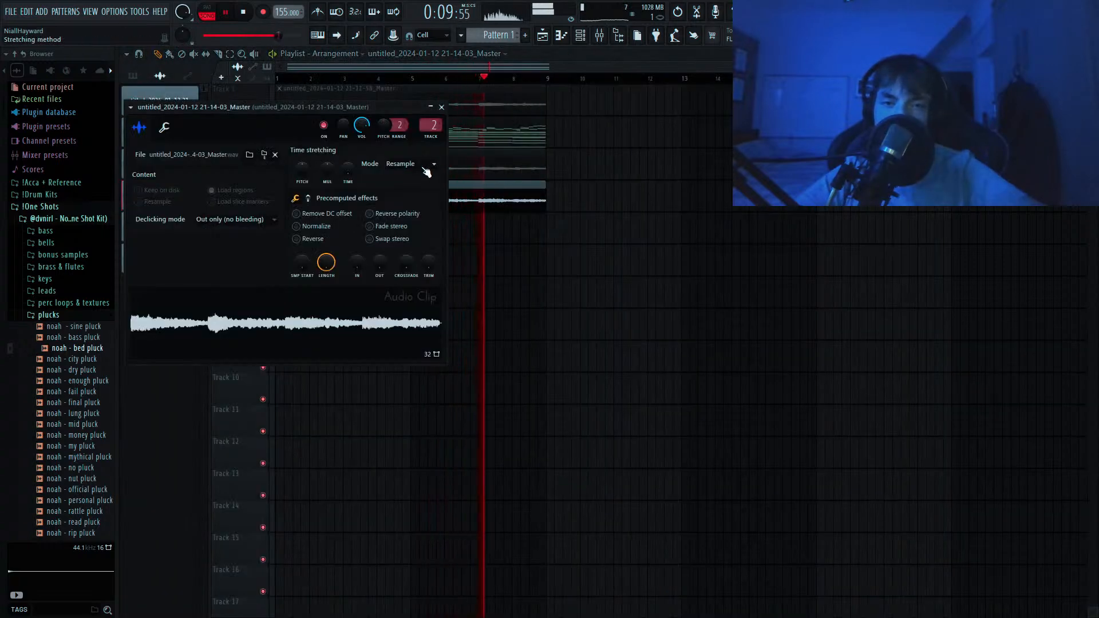
pyautogui.press('space')
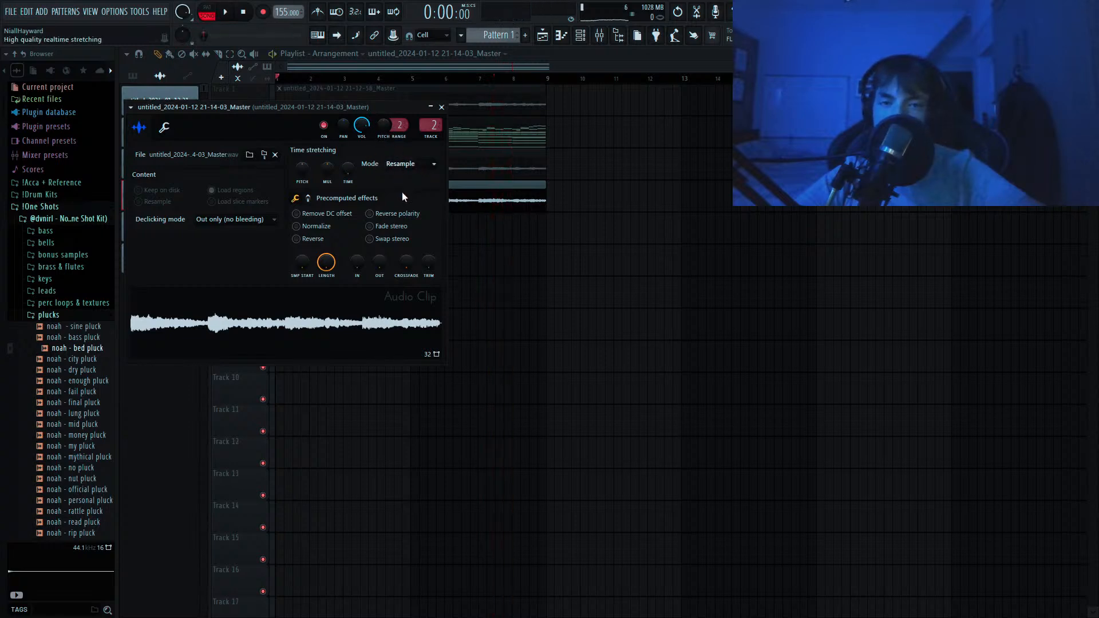
pyautogui.moveTo(382, 108); pyautogui.dragTo(856, 222)
pyautogui.press('space')
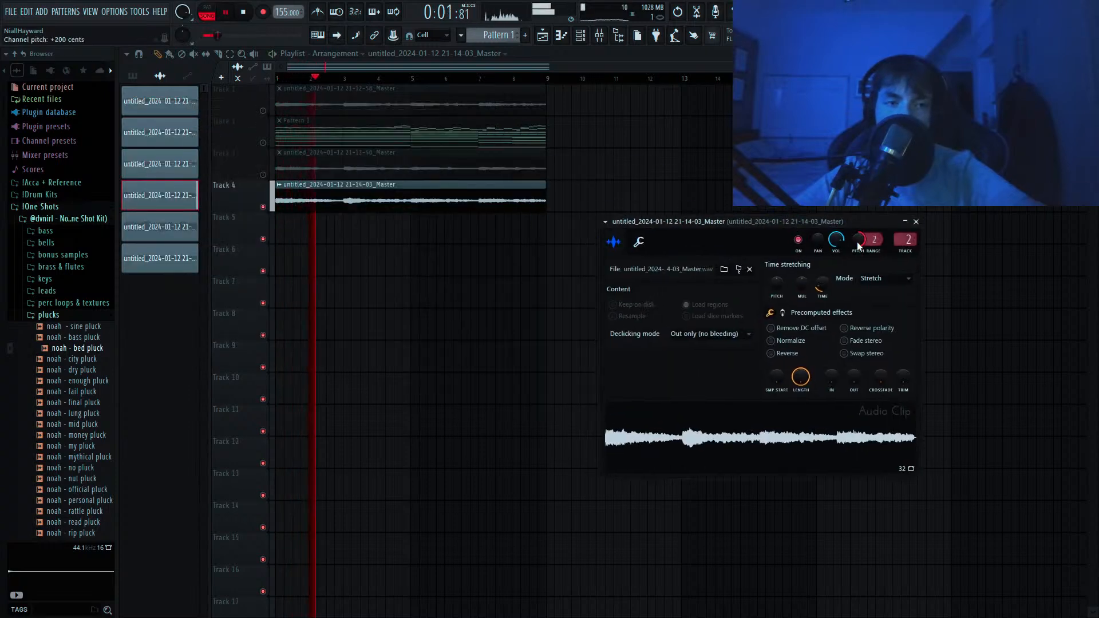
pyautogui.scroll(1, 860, 245)
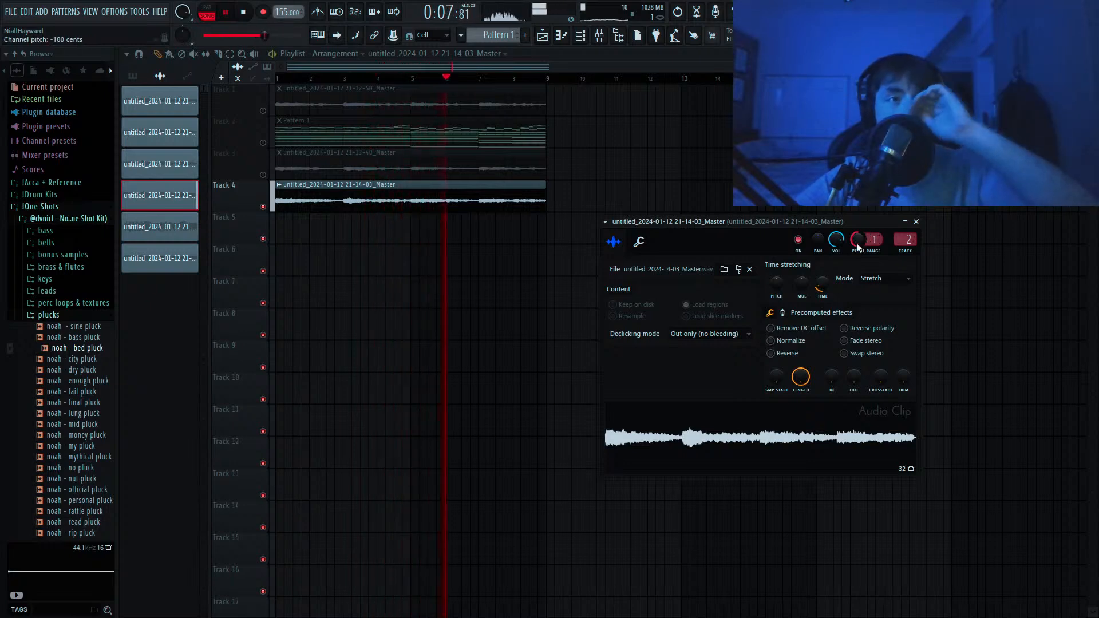
pyautogui.click(556, 60)
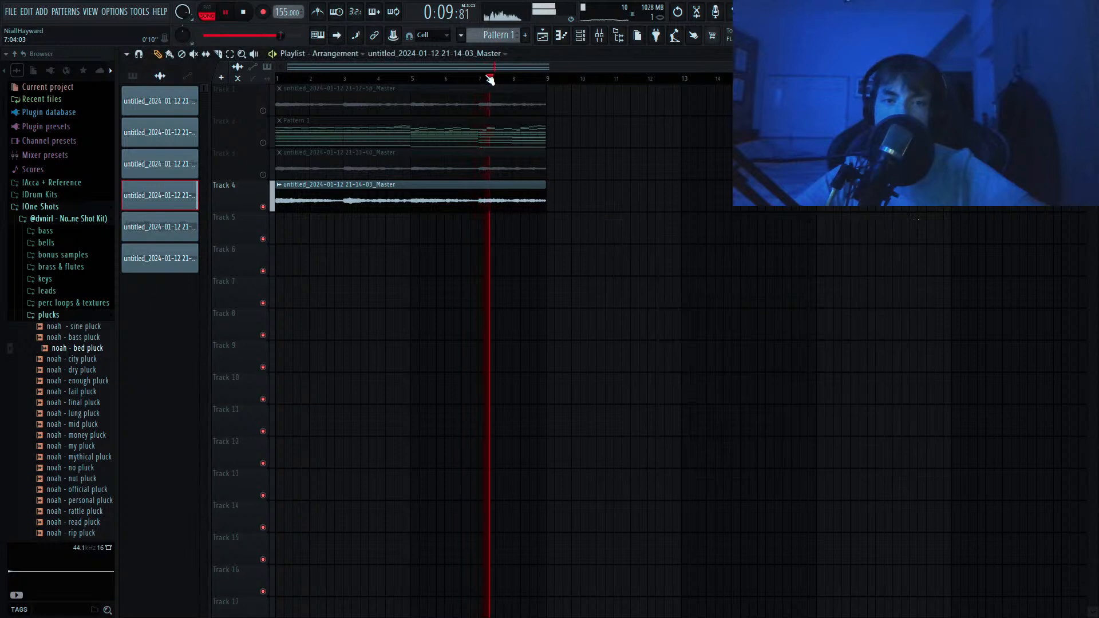
# Reverse the Track 4 audio clip and play it back from the start.
pyautogui.click(135, 77)
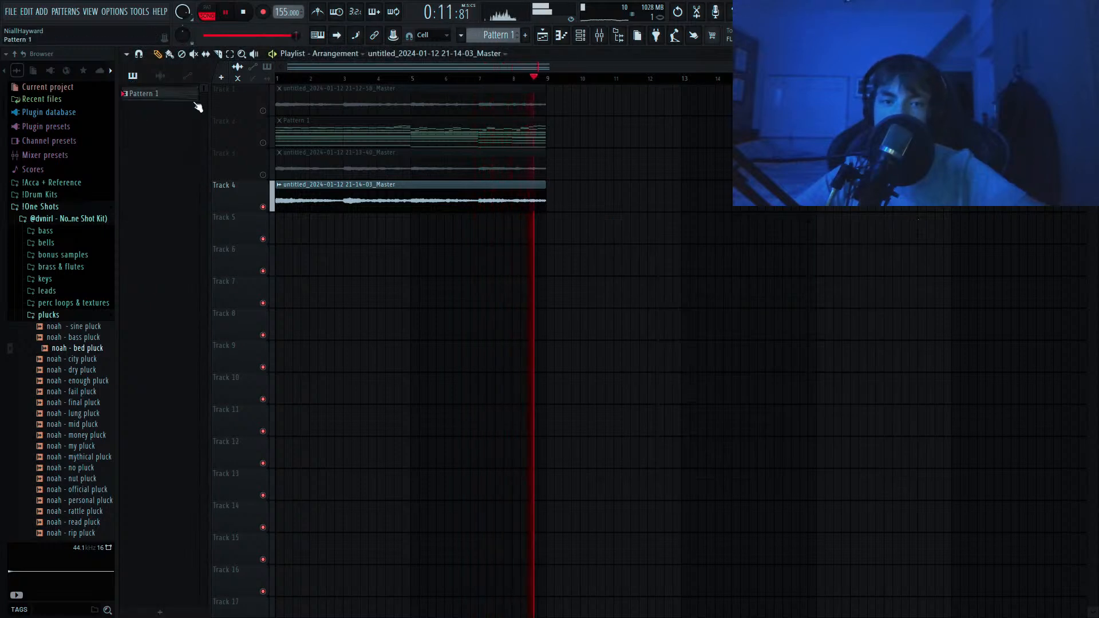
pyautogui.press('space')
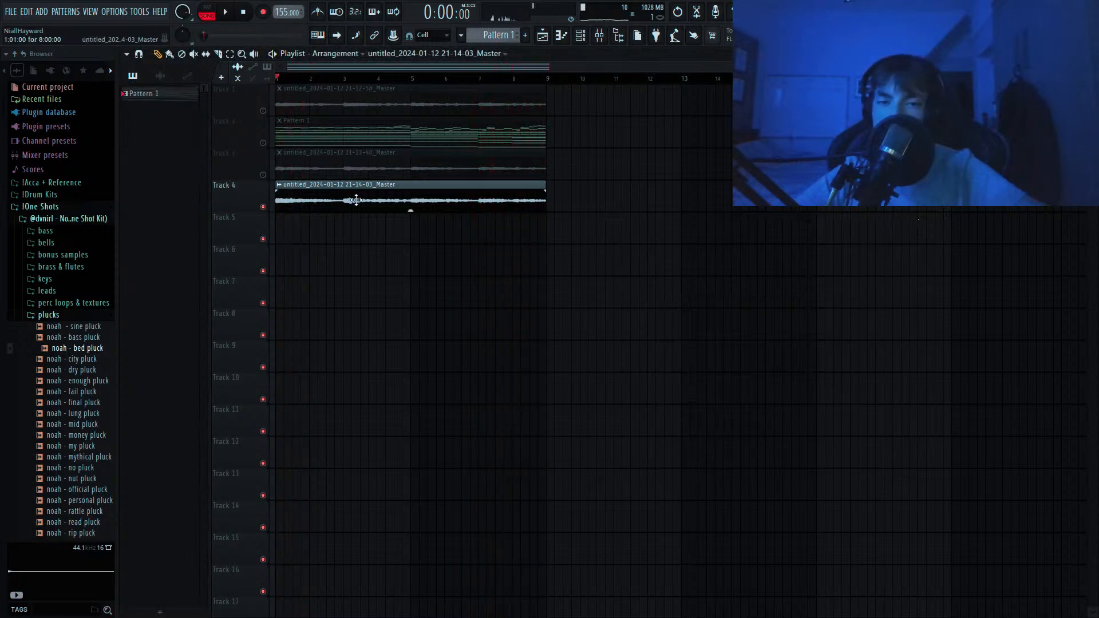
pyautogui.doubleClick(356, 200)
pyautogui.click(771, 353)
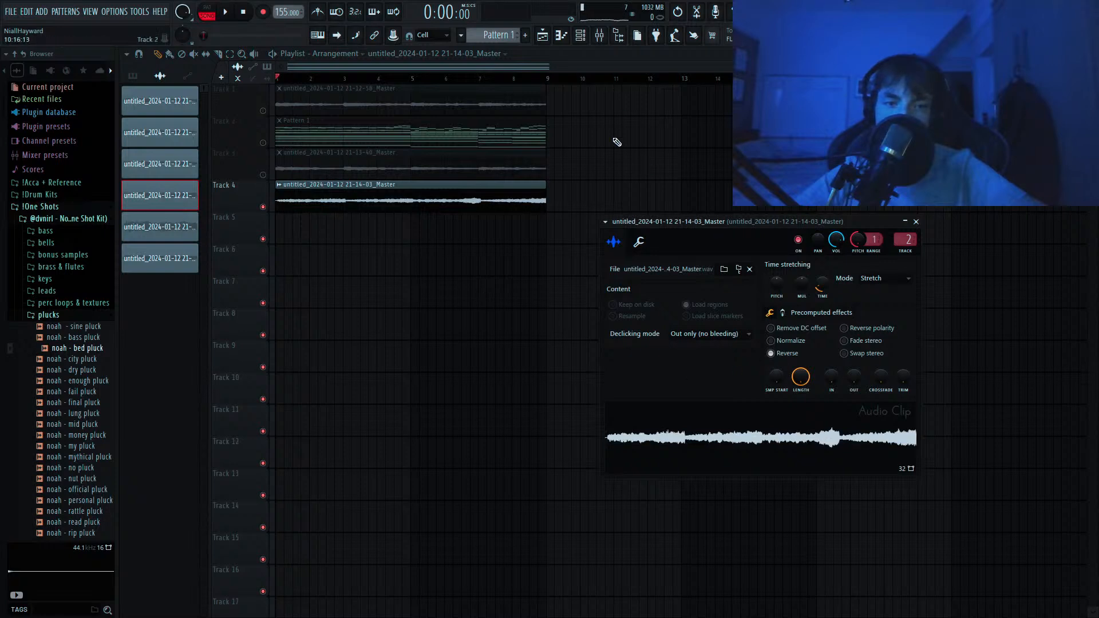
pyautogui.press('Escape')
pyautogui.press('space')
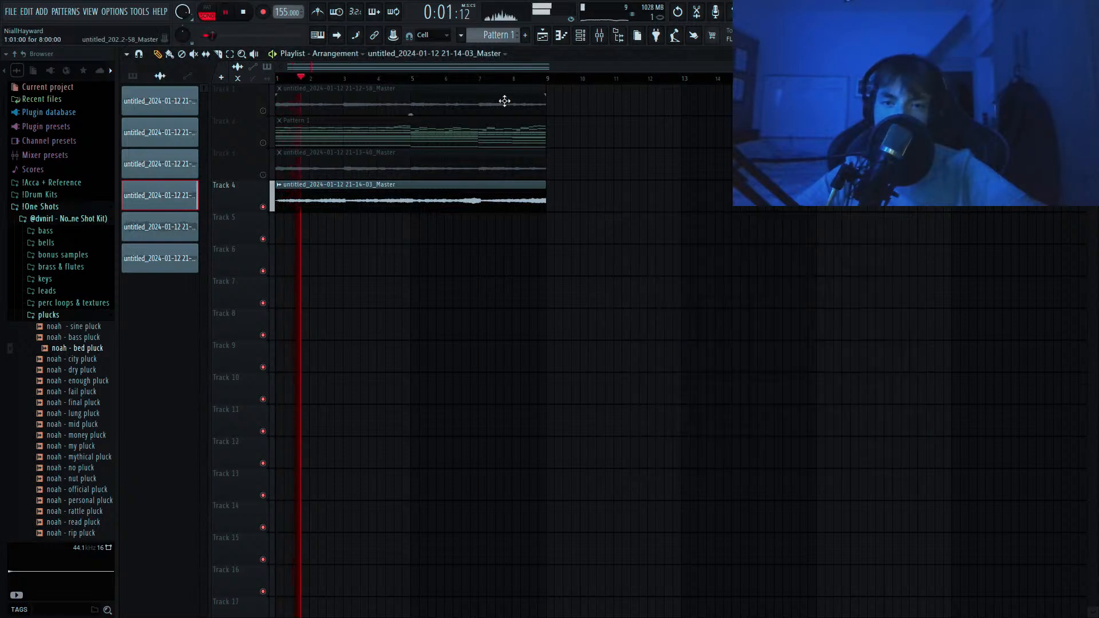
# Duplicate the reversed Track 4 clip onto Track 5 as a unique clip and turn off the copy's Reverse option.
pyautogui.doubleClick(442, 195)
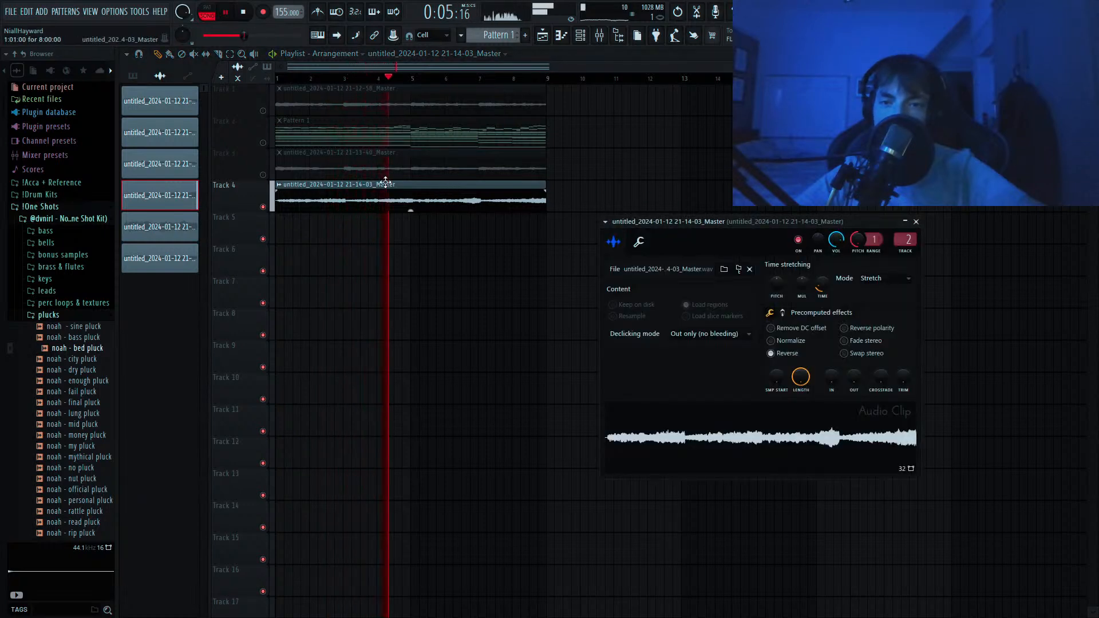
pyautogui.press('space')
pyautogui.moveTo(377, 196); pyautogui.dragTo(281, 223)
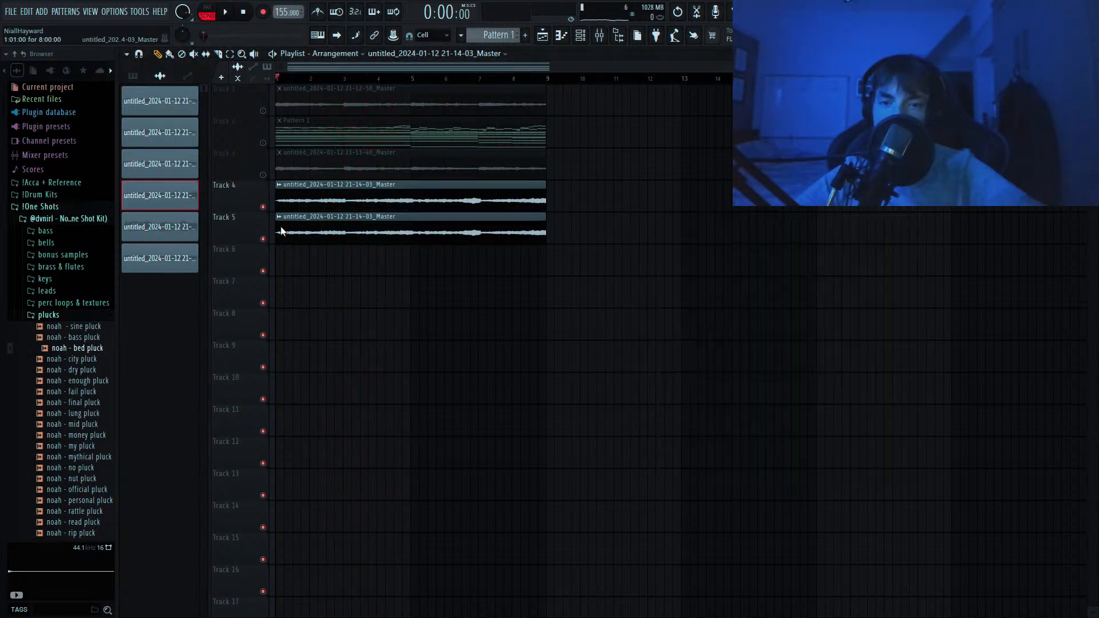
pyautogui.doubleClick(314, 226)
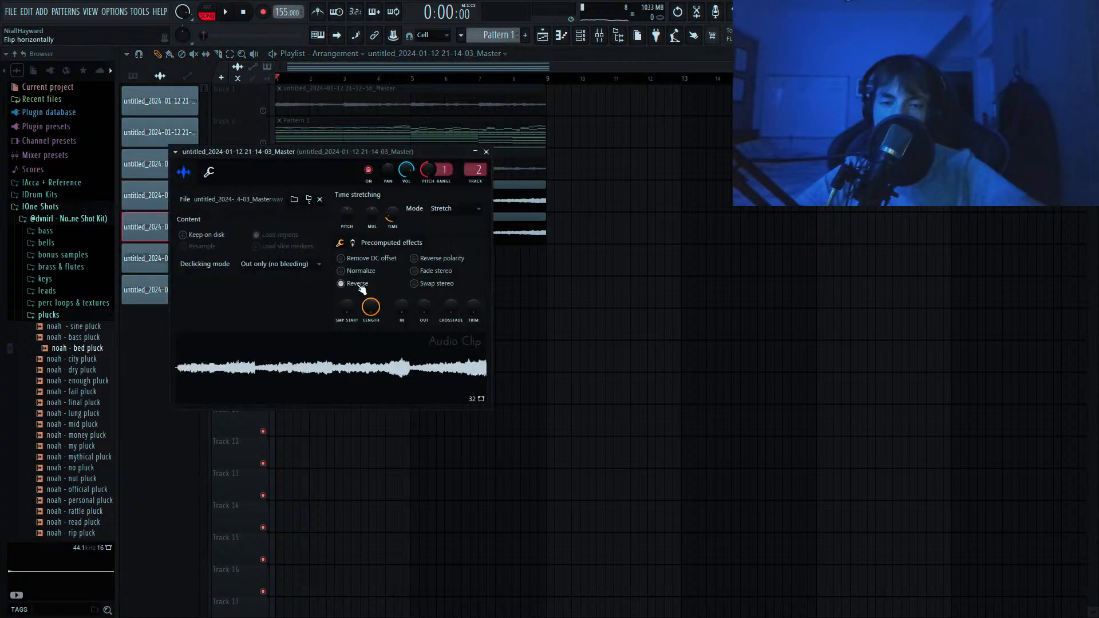
pyautogui.press('space')
pyautogui.click(564, 68)
# Lower the reversed Track 4 clip's volume and try routing it to the Master and the Track 5 clip to mixer track 1.
pyautogui.doubleClick(432, 194)
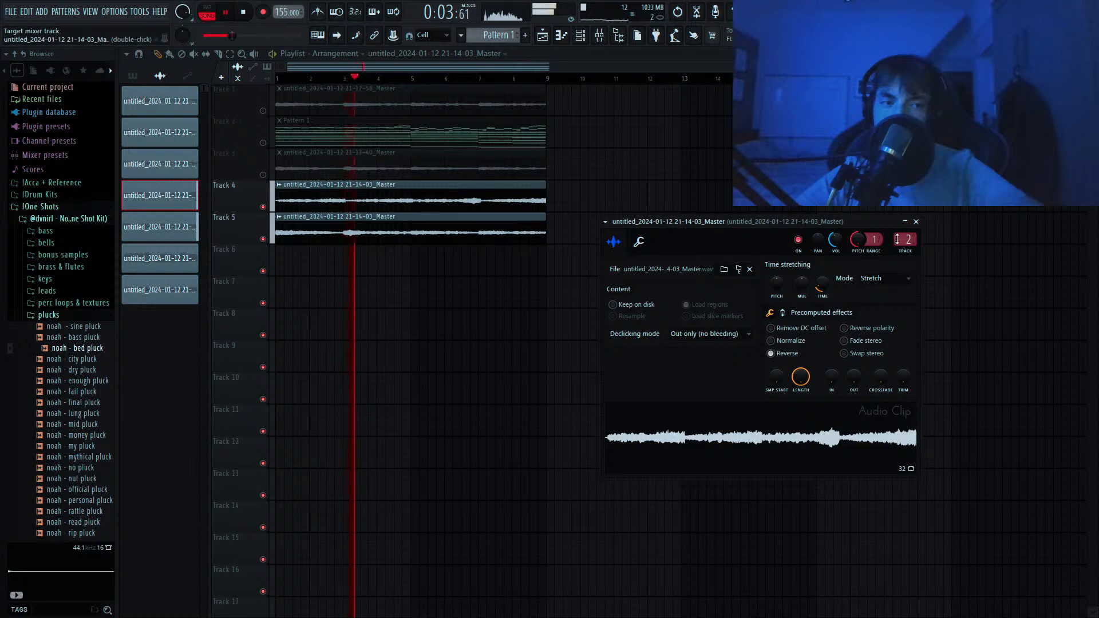
pyautogui.moveTo(904, 235); pyautogui.dragTo(896, 240)
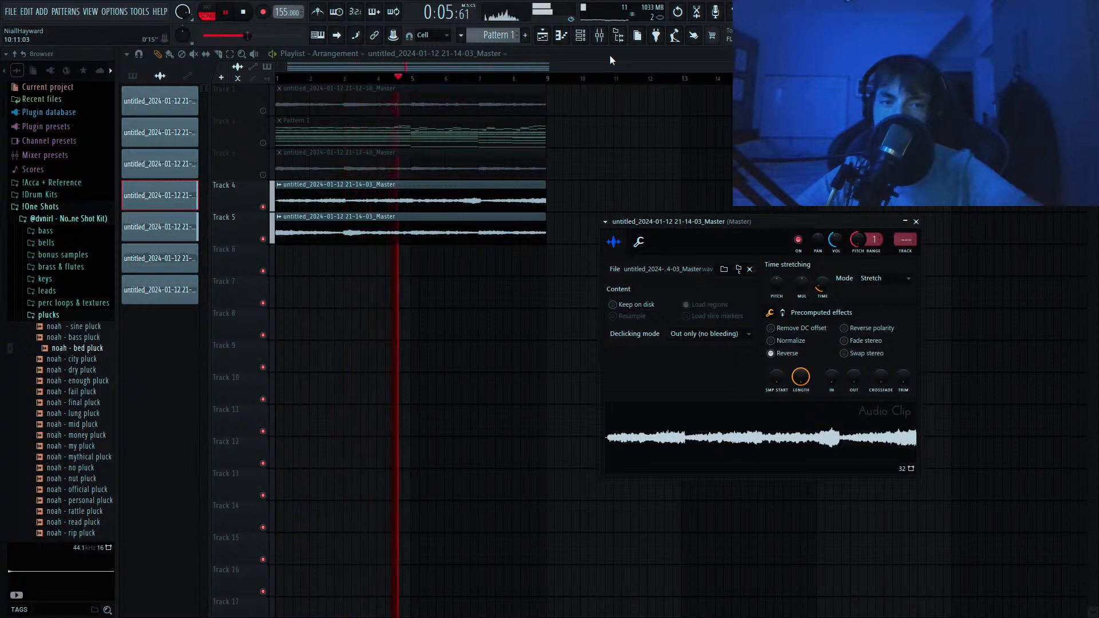
pyautogui.doubleClick(470, 219)
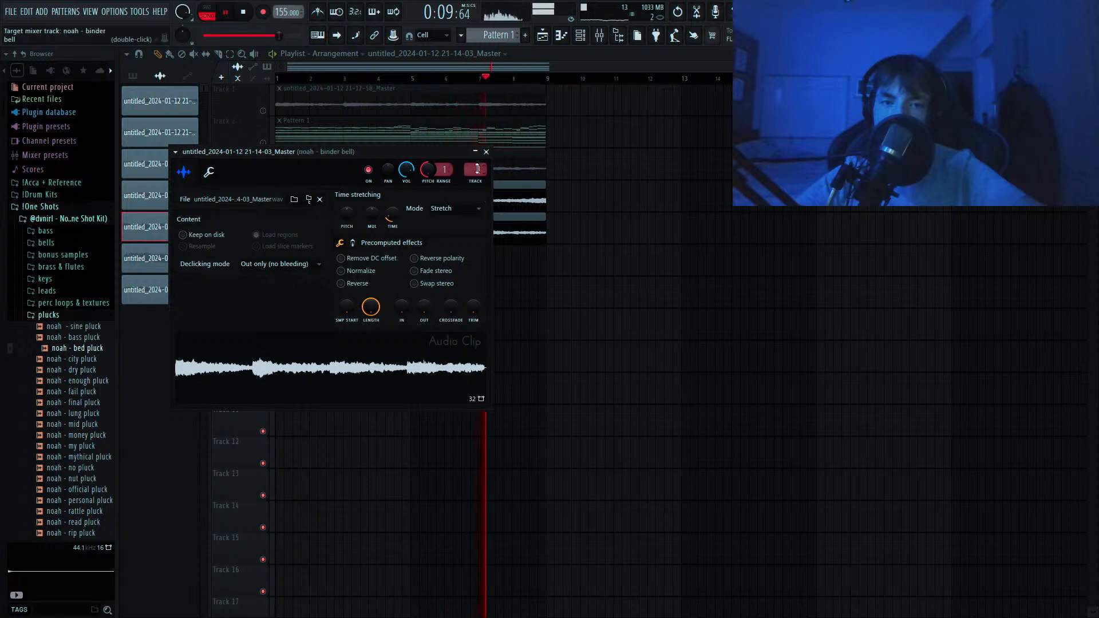
pyautogui.click(486, 152)
# Route the reversed Track 4 clip to mixer track 2 and play both layers with the mixer open.
pyautogui.doubleClick(521, 199)
pyautogui.press('space')
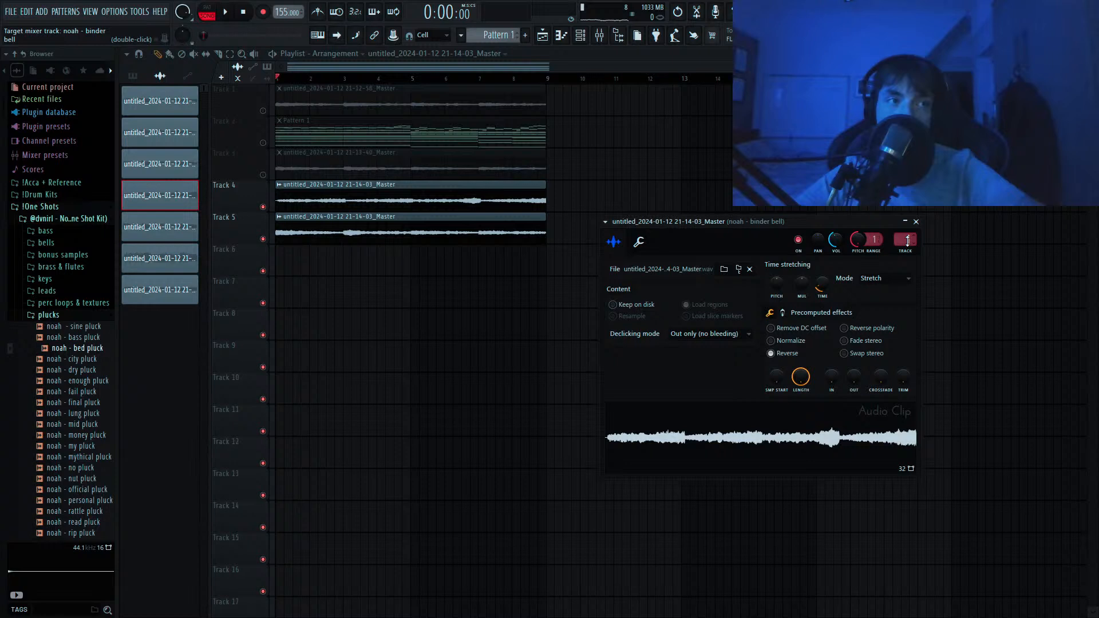
pyautogui.press('F9')
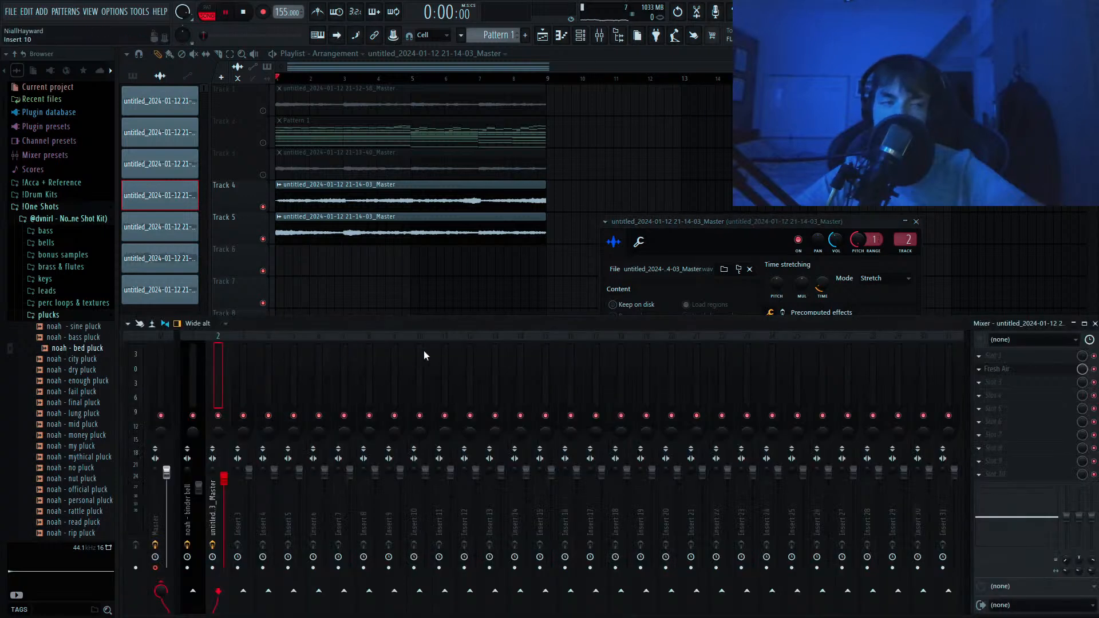
pyautogui.press('space')
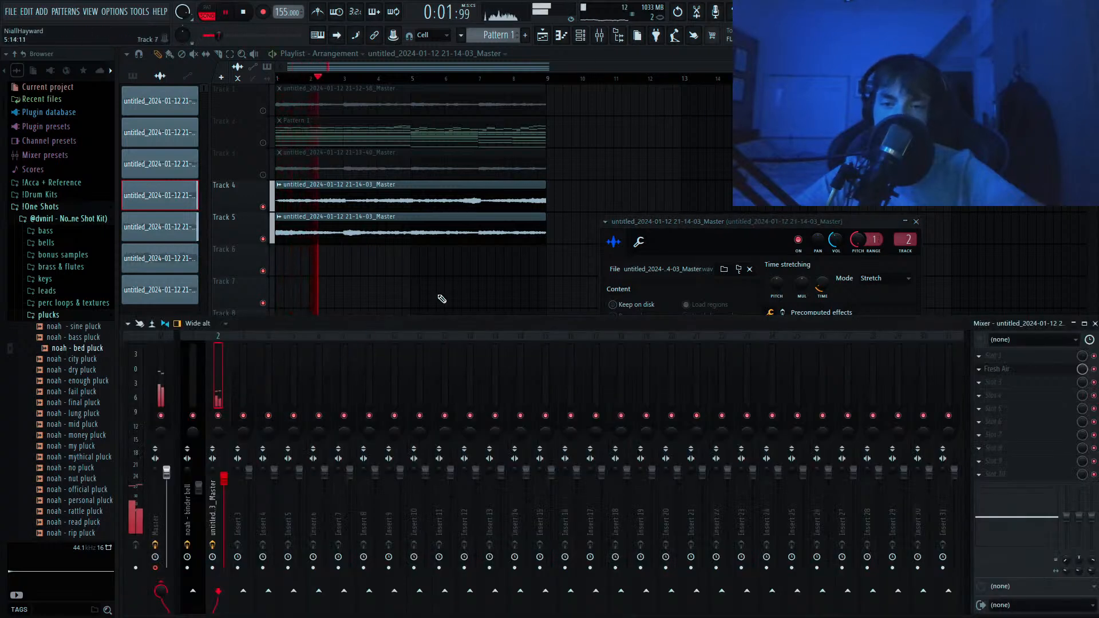
pyautogui.press('space')
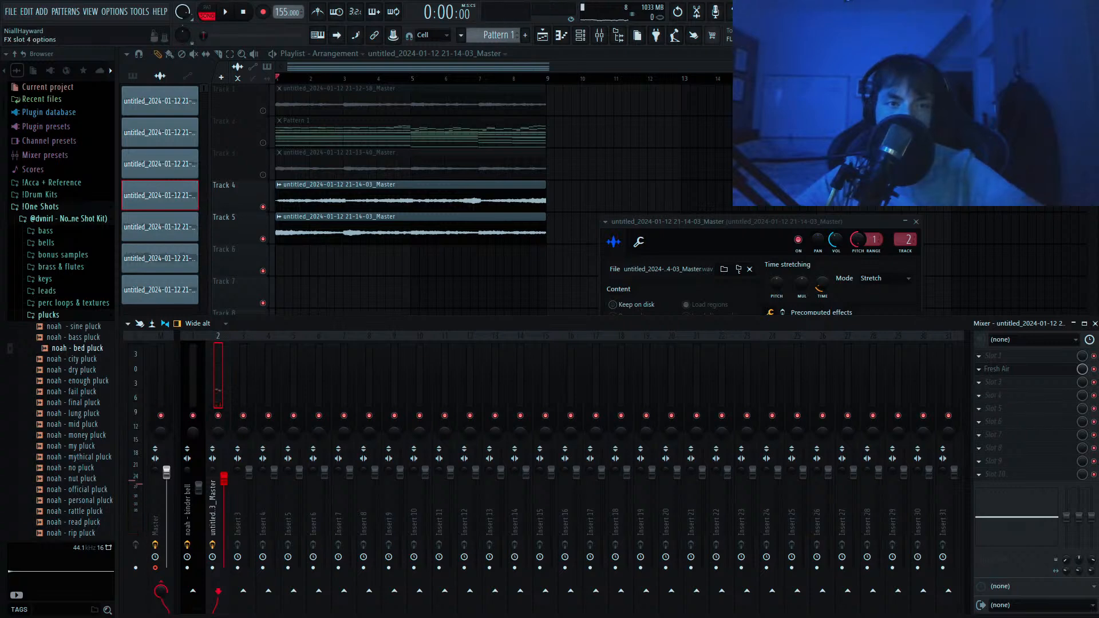
# Load ValhallaVintageVerb in slot 4 of mixer track 2 with Mix 53.2%, PreDelay 18.55 ms and Decay 1.42 s, and raise its LowCut.
pyautogui.click(591, 196)
pyautogui.moveTo(267, 305); pyautogui.dragTo(267, 372)
pyautogui.moveTo(350, 355); pyautogui.dragTo(267, 372)
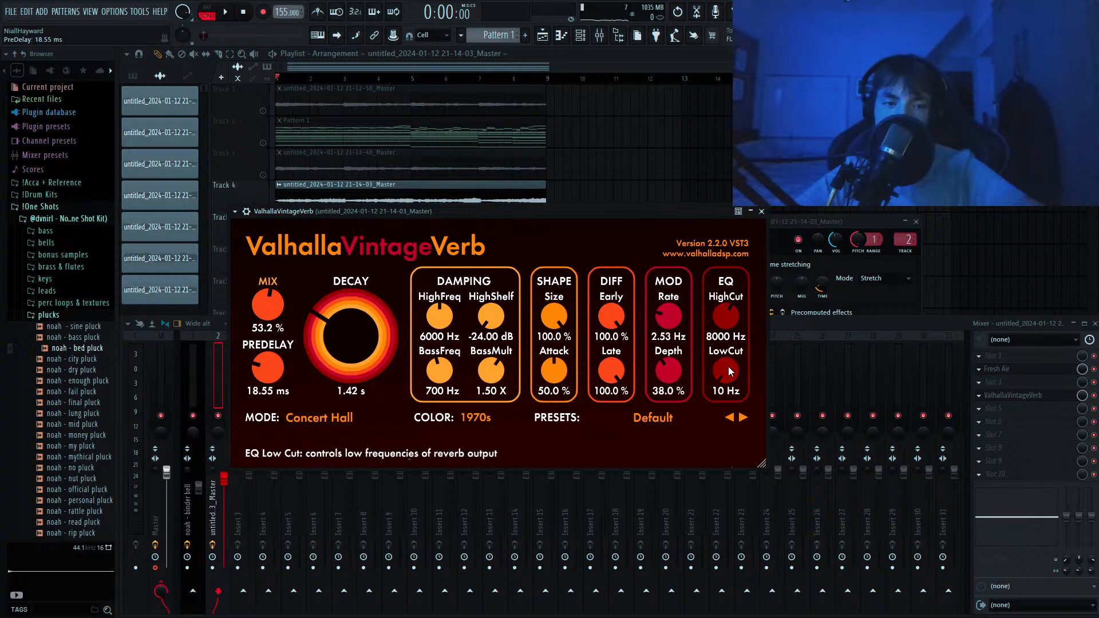
pyautogui.moveTo(725, 369); pyautogui.dragTo(730, 328)
pyautogui.click(632, 68)
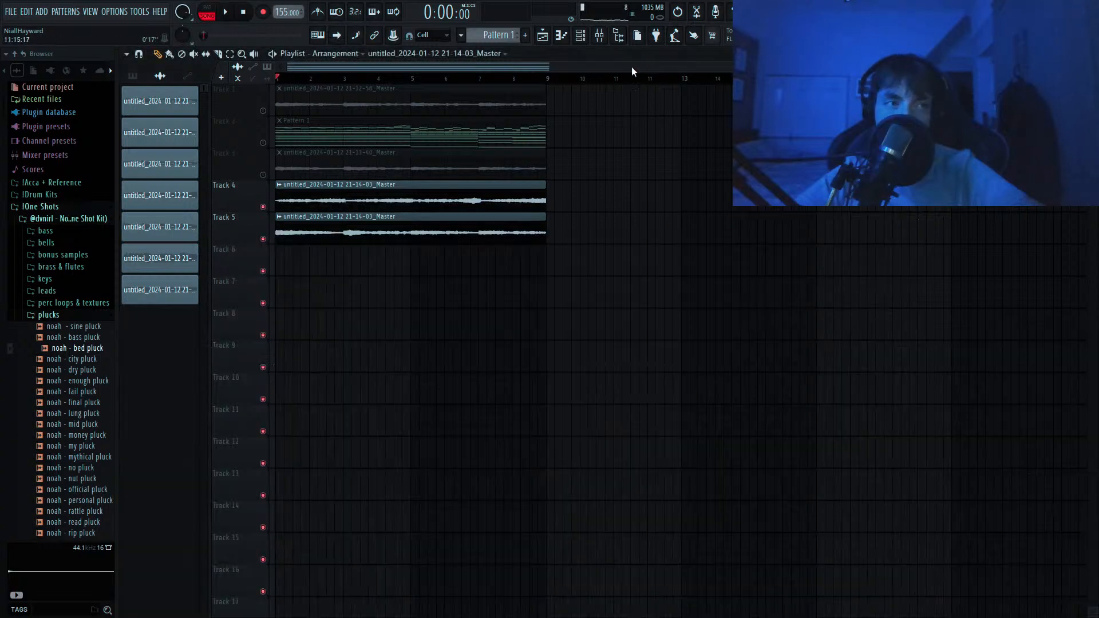
# Solo playlist Track 4 and play the reversed clip with its effects.
pyautogui.rightClick(263, 207)
pyautogui.press('space')
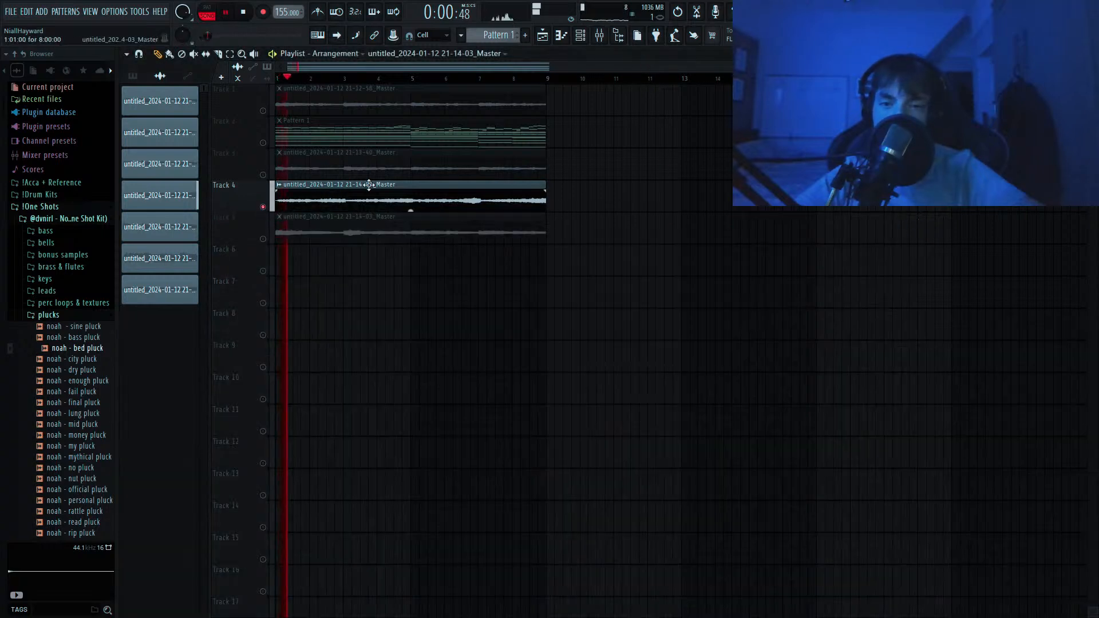
# Load Fruity parametric EQ 2 in slot 6 of mixer track 2 and high-pass band 1 at 131 Hz.
pyautogui.doubleClick(397, 193)
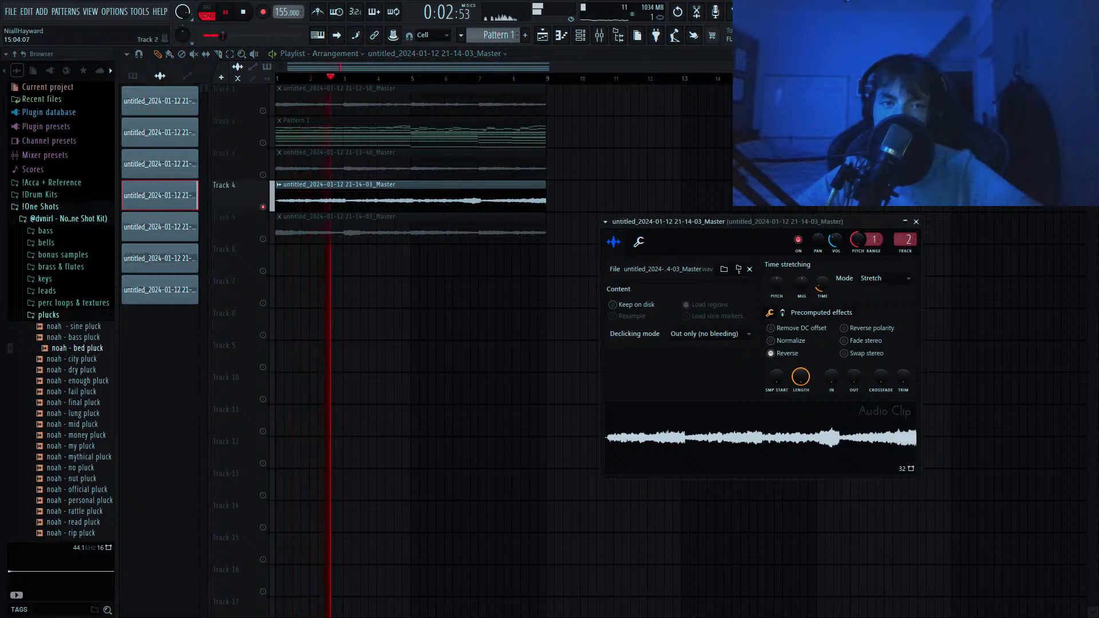
pyautogui.press('F9')
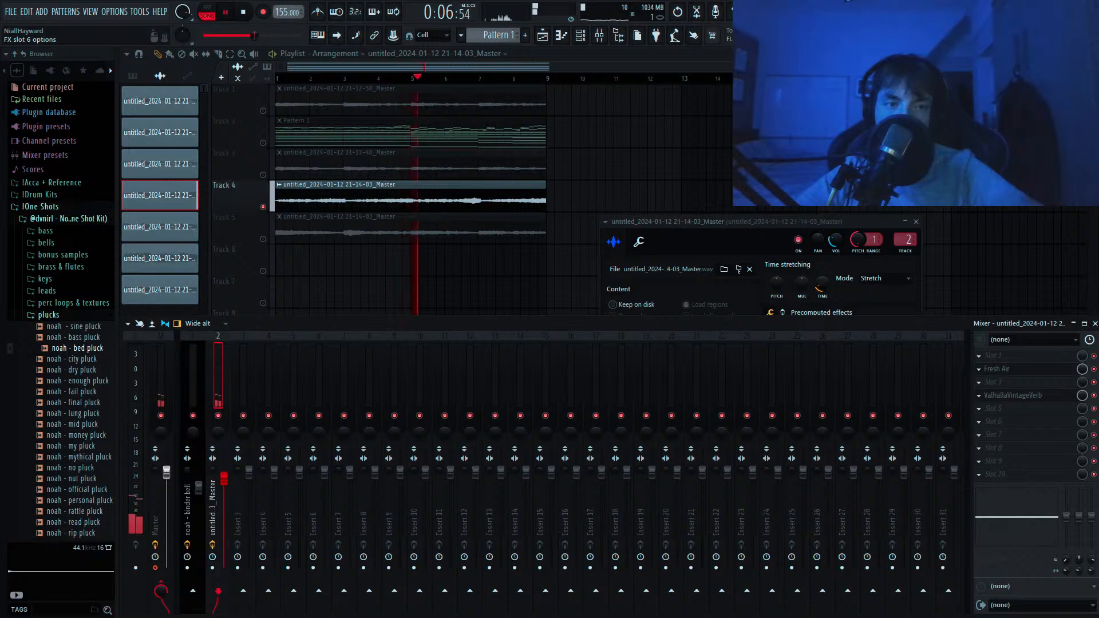
pyautogui.click(748, 521)
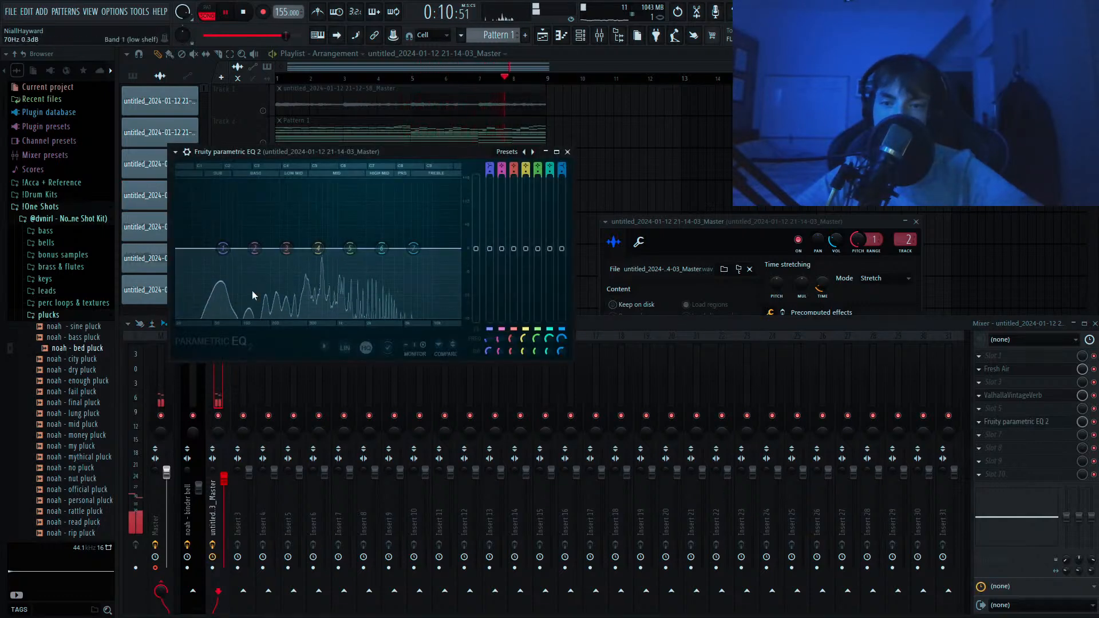
pyautogui.click(280, 312)
pyautogui.moveTo(223, 248); pyautogui.dragTo(254, 249)
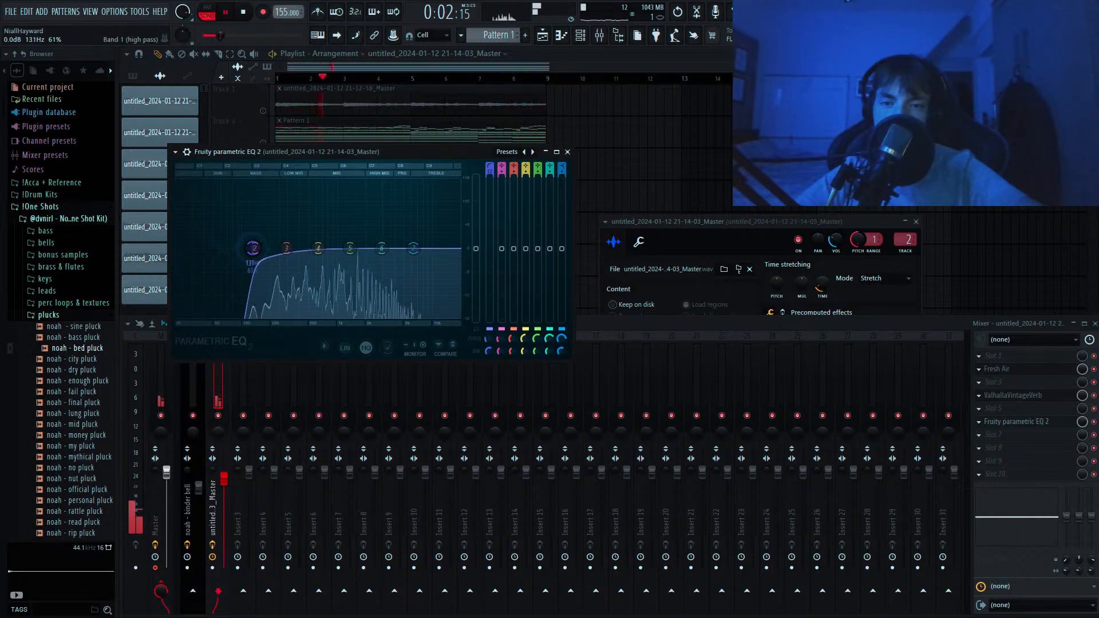
# Load Spread Light in slot 7 of mixer track 2 with Intensity at 100%.
pyautogui.click(980, 440)
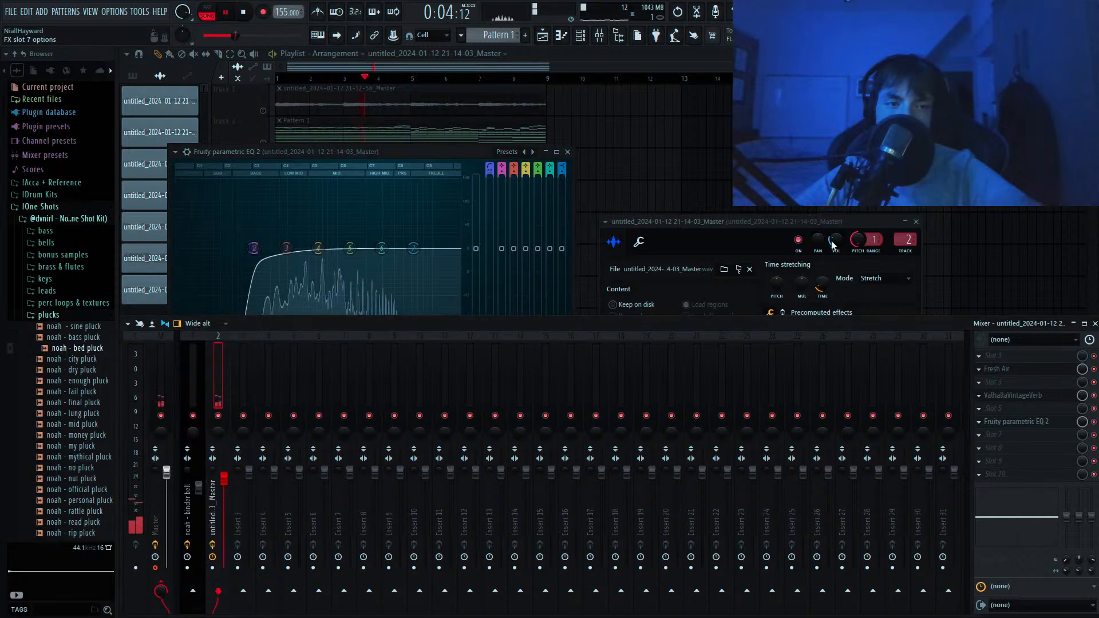
pyautogui.click(817, 346)
pyautogui.moveTo(340, 282); pyautogui.dragTo(341, 253)
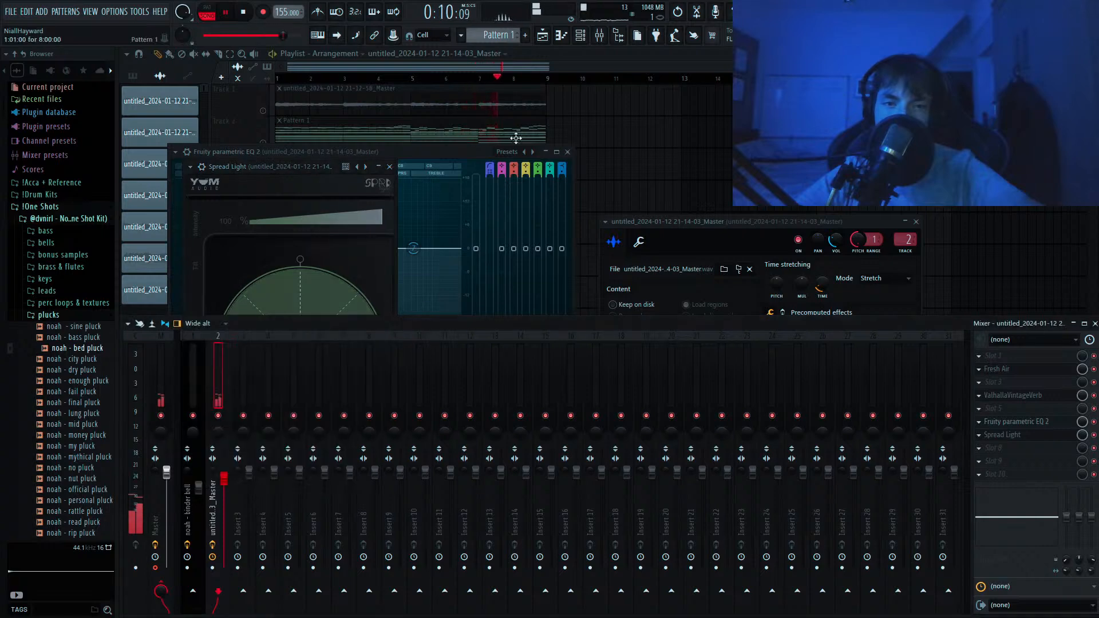
# Unmute playlist Track 5 to hear it with Track 4 and check both audio clips' settings.
pyautogui.click(554, 64)
pyautogui.click(263, 240)
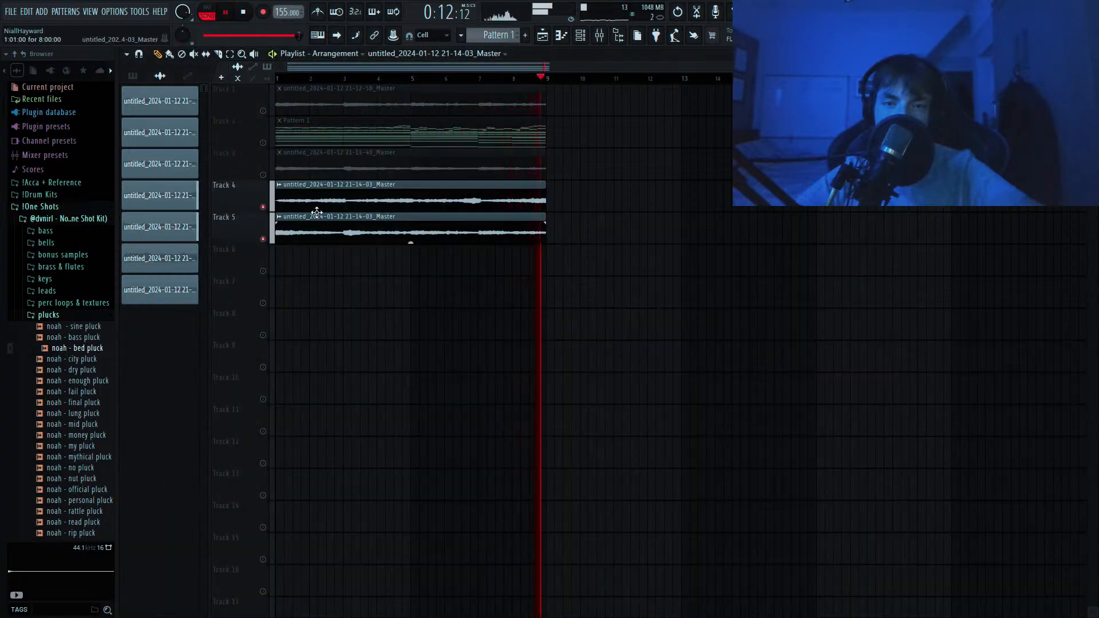
pyautogui.doubleClick(438, 197)
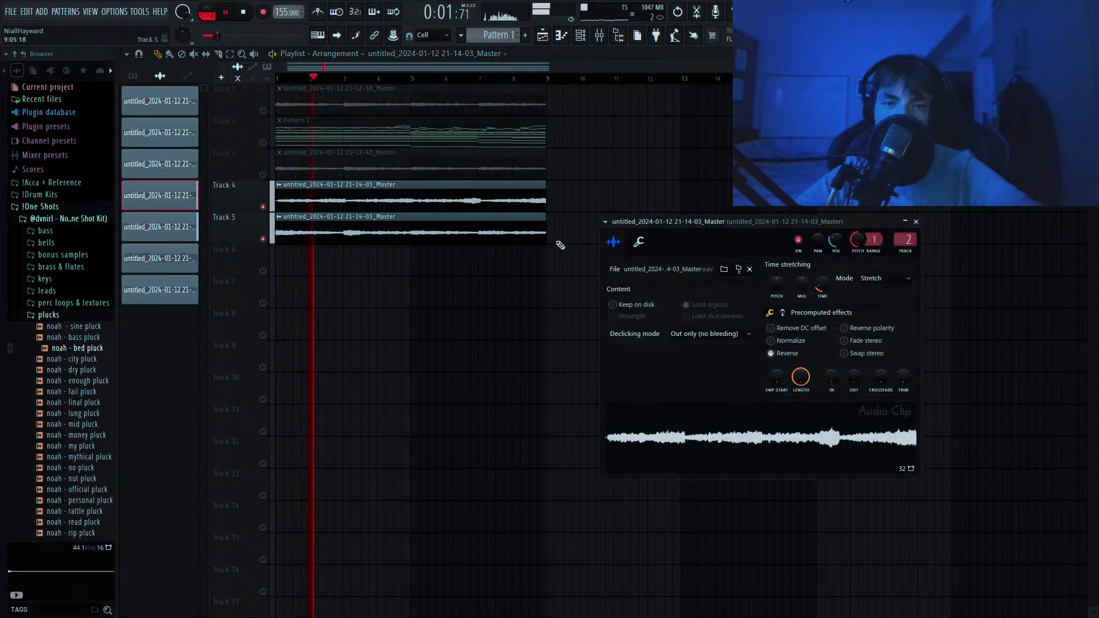
pyautogui.doubleClick(453, 226)
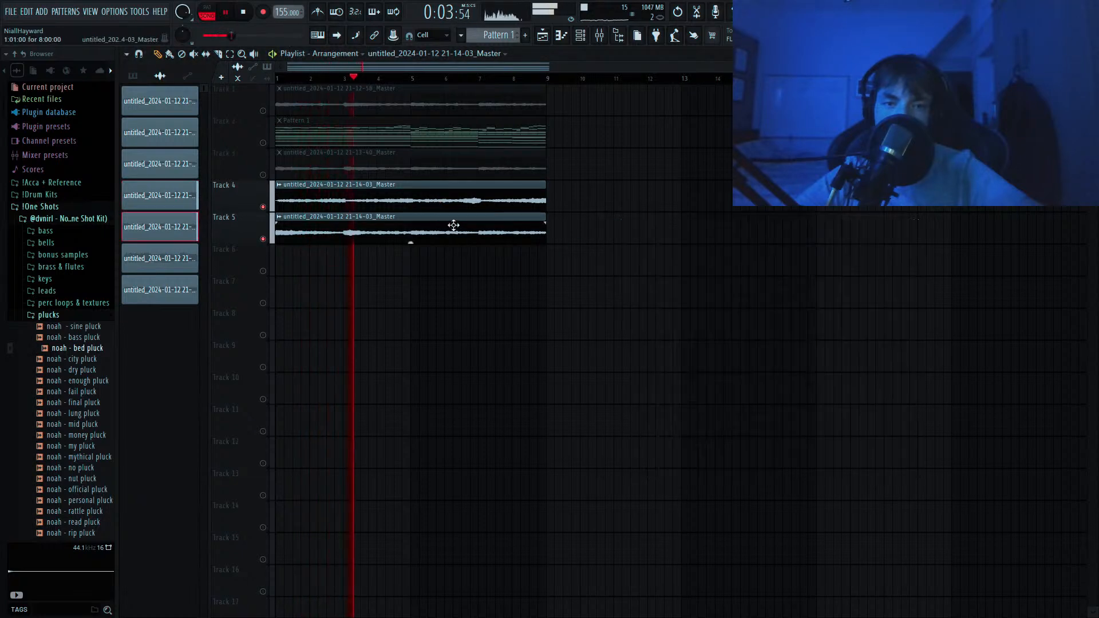
pyautogui.click(486, 152)
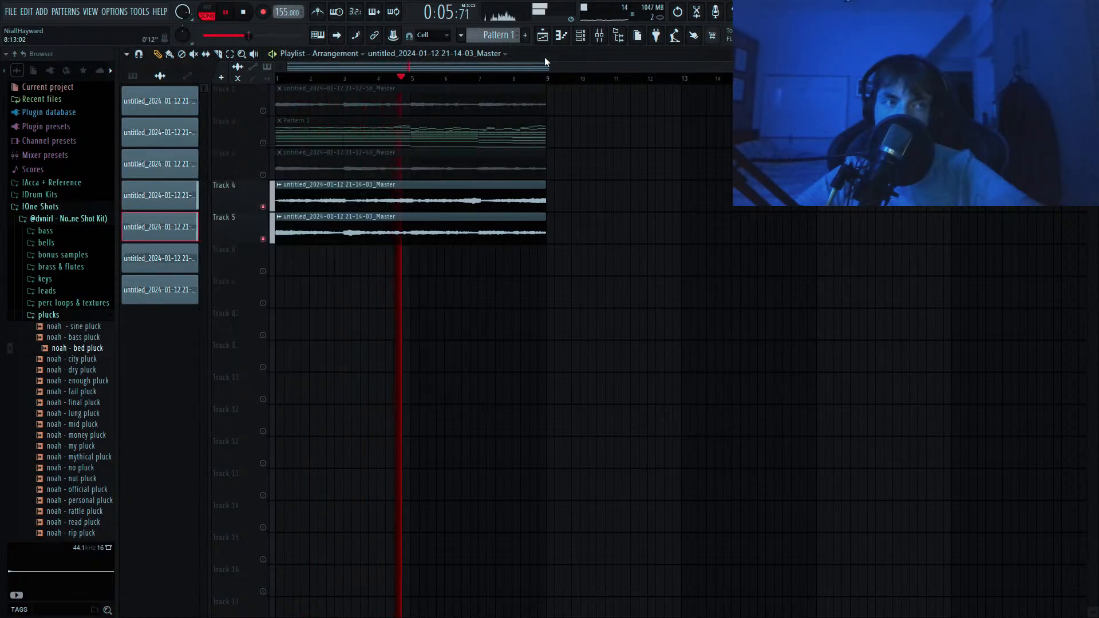
# Show the patterns in the playlist picker, create a new Pattern 2 and stop playback.
pyautogui.click(133, 77)
pyautogui.moveTo(152, 95); pyautogui.dragTo(286, 259)
pyautogui.rightClick(325, 259)
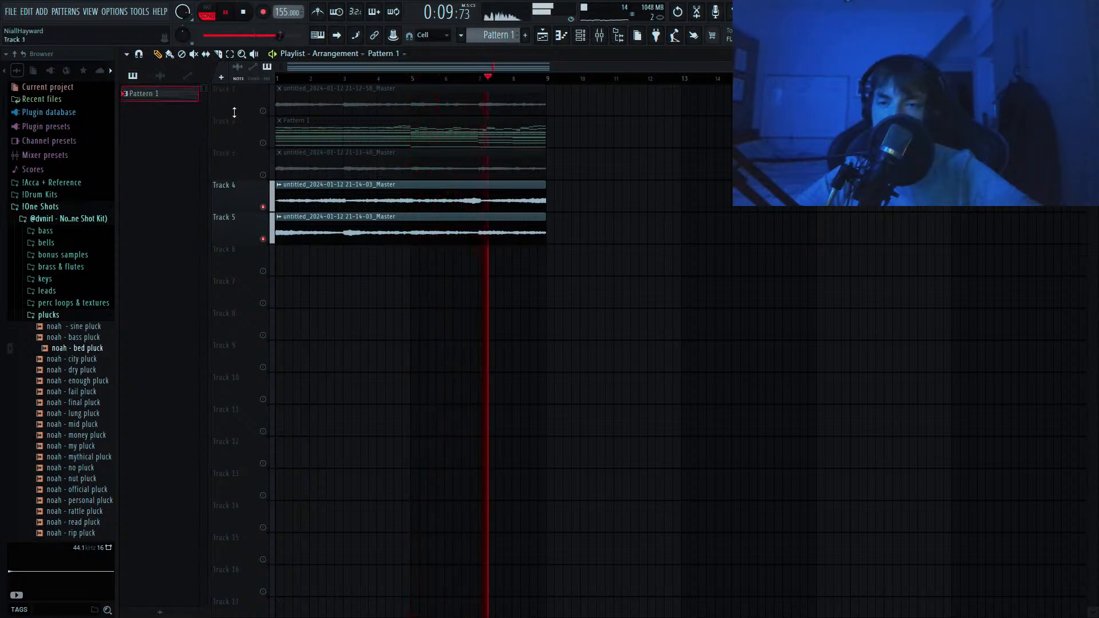
pyautogui.click(525, 36)
pyautogui.click(546, 57)
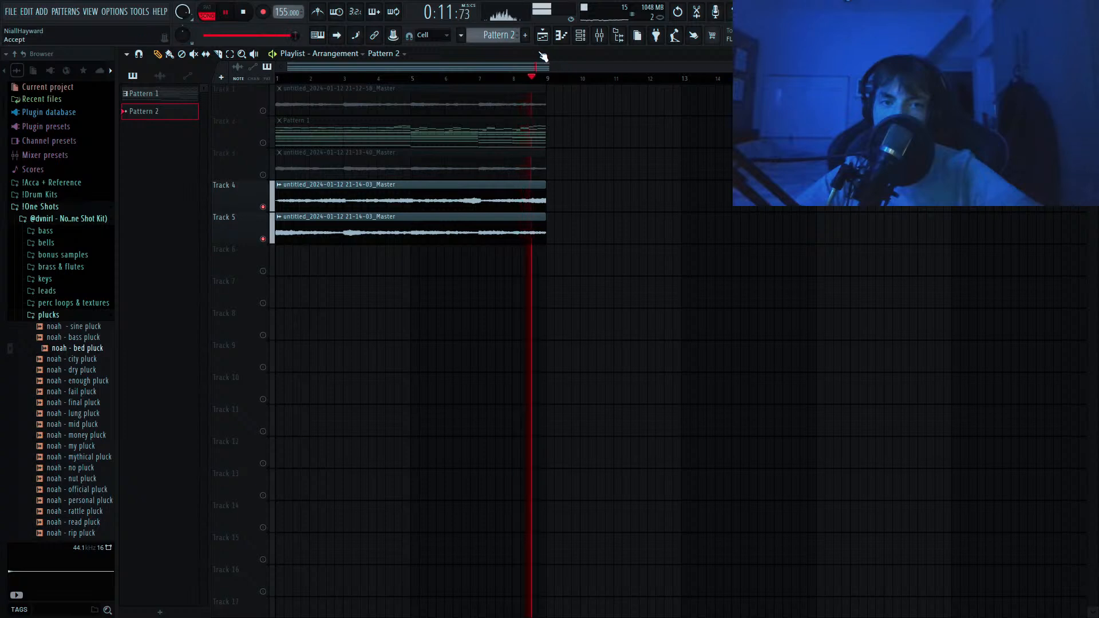
pyautogui.press('space')
# Place Pattern 2 on playlist Track 6, extend it to eight bars and unmute the track.
pyautogui.click(279, 259)
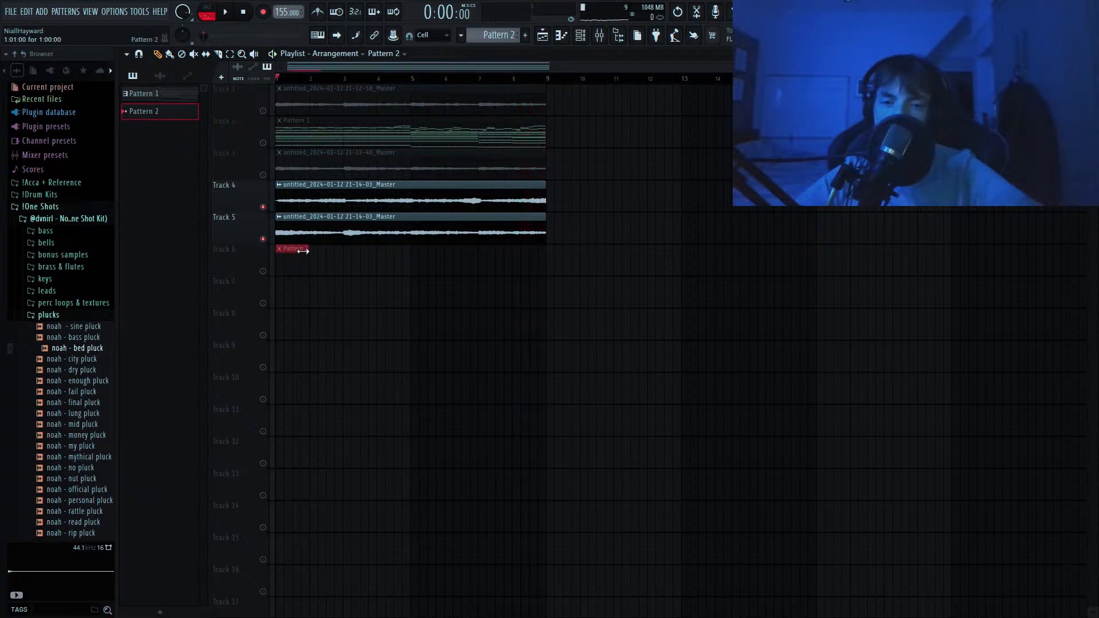
pyautogui.moveTo(308, 252); pyautogui.dragTo(531, 263)
pyautogui.click(263, 271)
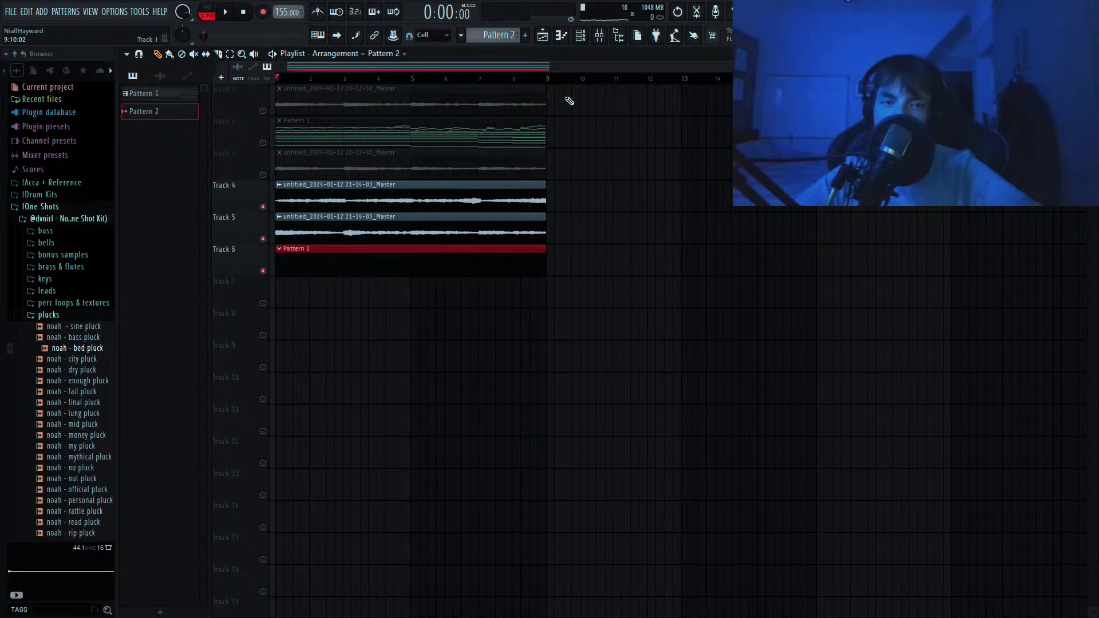
# Add the Clipped Spinz 808 from the Tango Drum Kit as a new channel in the channel rack.
pyautogui.click(580, 35)
pyautogui.click(41, 207)
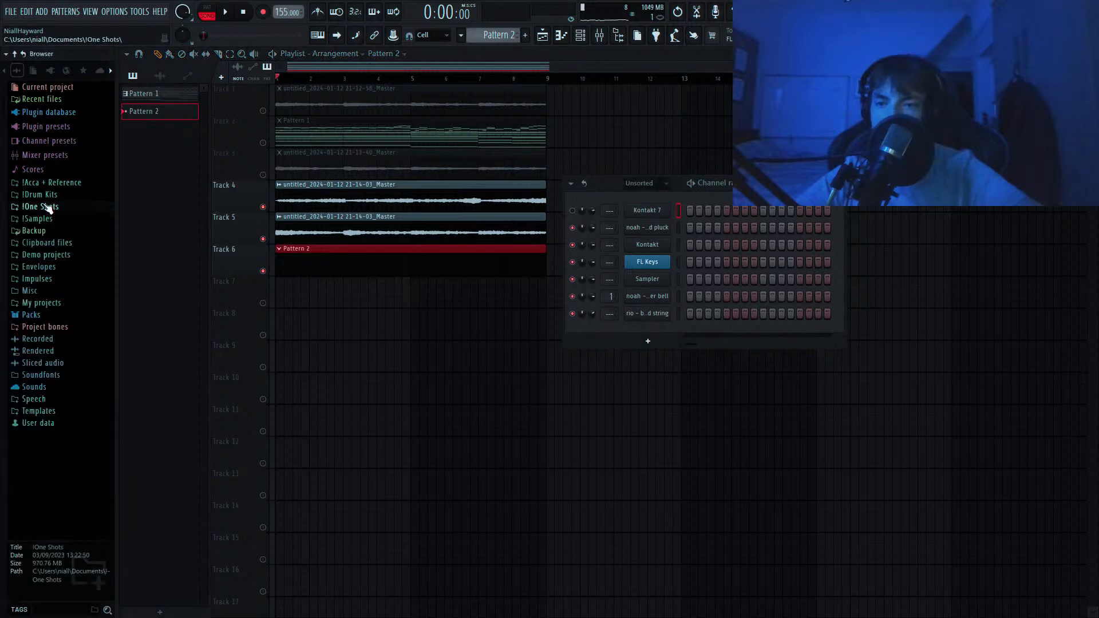
pyautogui.click(45, 195)
pyautogui.click(60, 279)
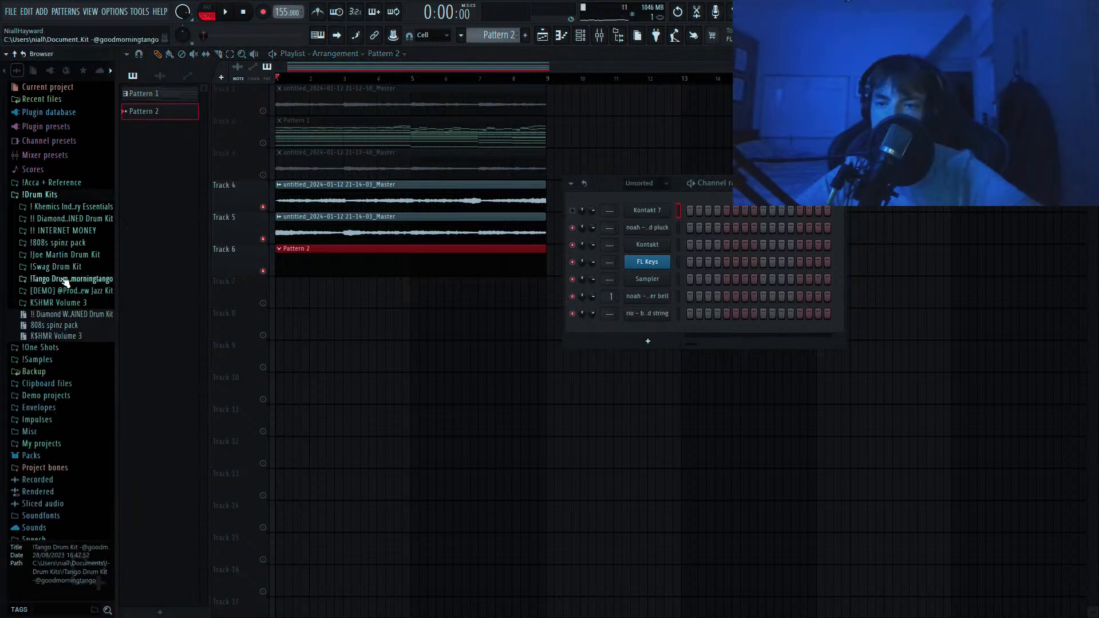
pyautogui.click(63, 303)
pyautogui.moveTo(67, 337); pyautogui.dragTo(611, 341)
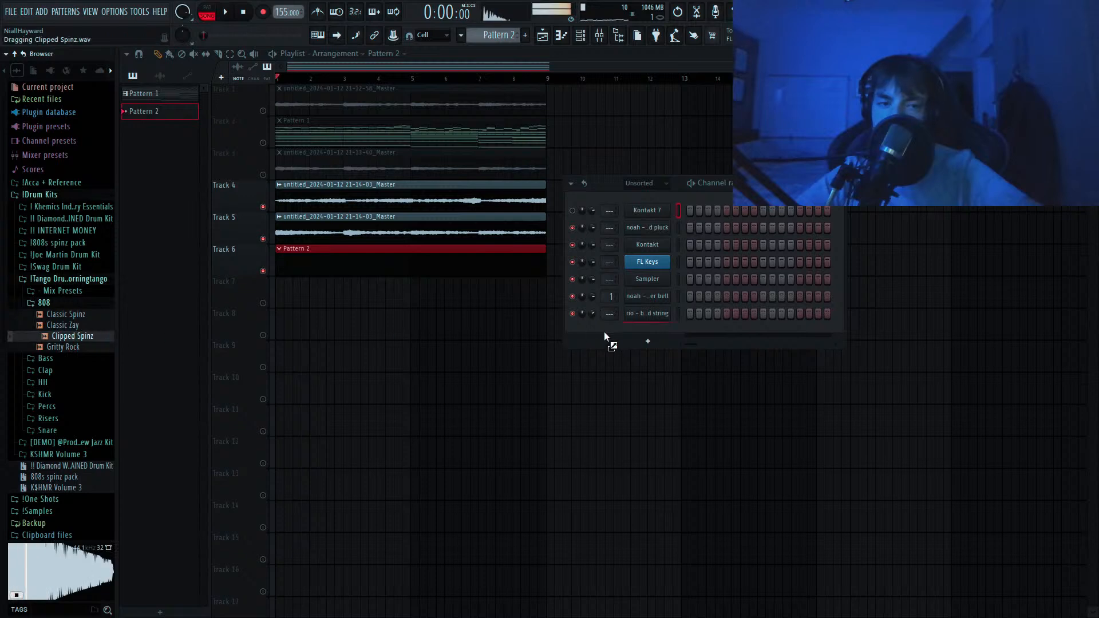
# Draw a two-bar F#5 note for Clipped Spinz from bar 1 and return to the playlist.
pyautogui.click(561, 39)
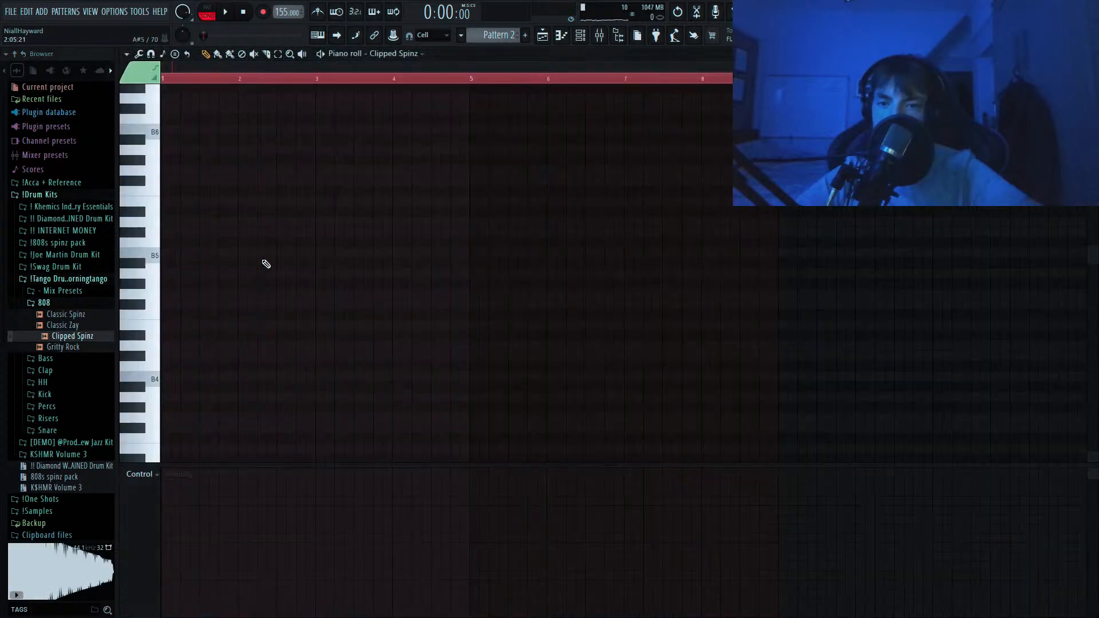
pyautogui.moveTo(191, 306)
pyautogui.mouseDown()
pyautogui.moveTo(135, 304)
pyautogui.moveTo(135, 357)
pyautogui.moveTo(143, 299)
pyautogui.mouseUp()
pyautogui.click(590, 39)
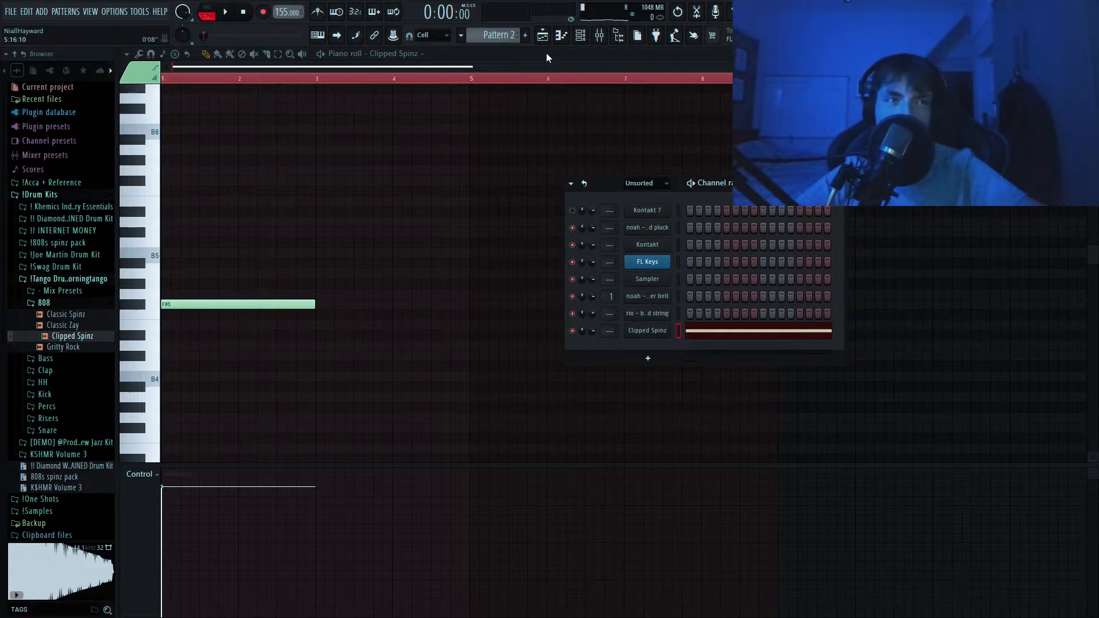
pyautogui.press('F6')
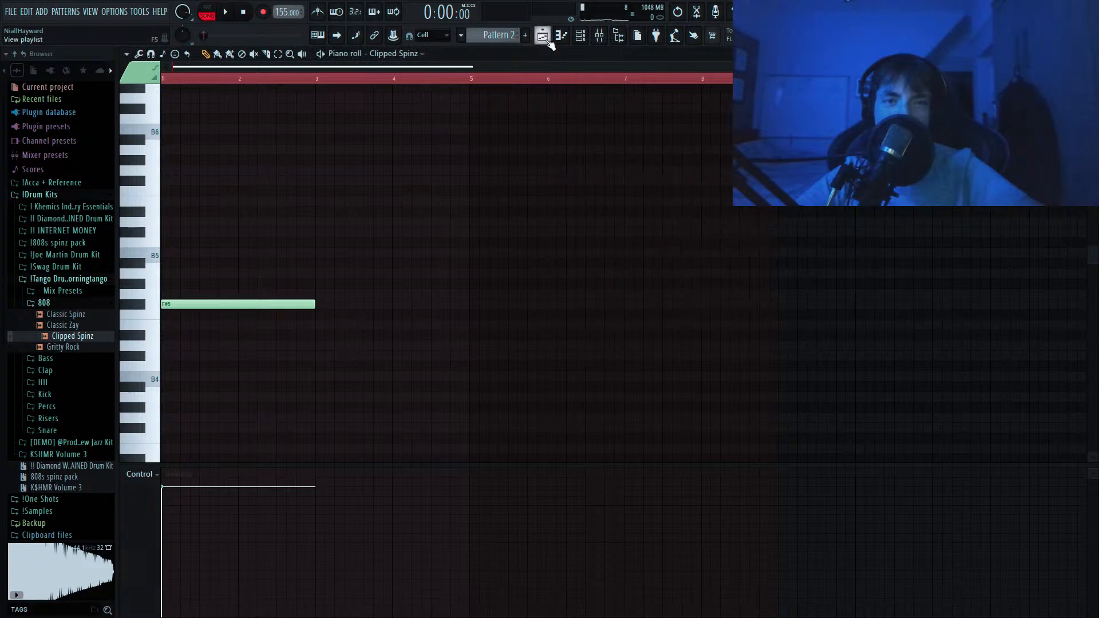
pyautogui.click(543, 36)
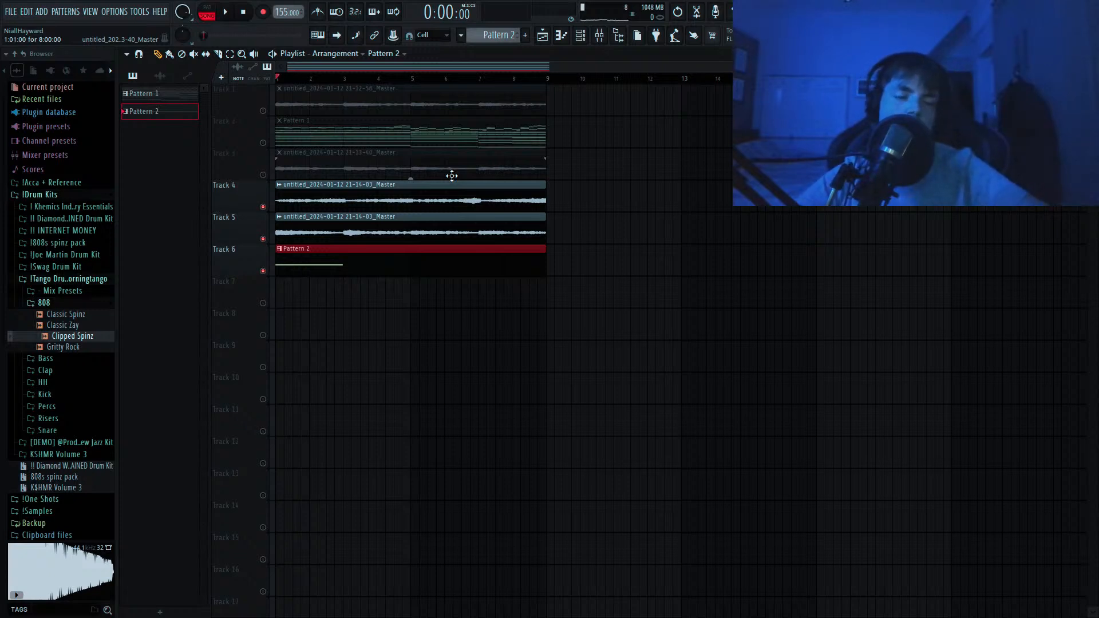
# Reopen the 808 notes of Pattern 2 and raise the two-bar note to A5 during playback.
pyautogui.doubleClick(397, 260)
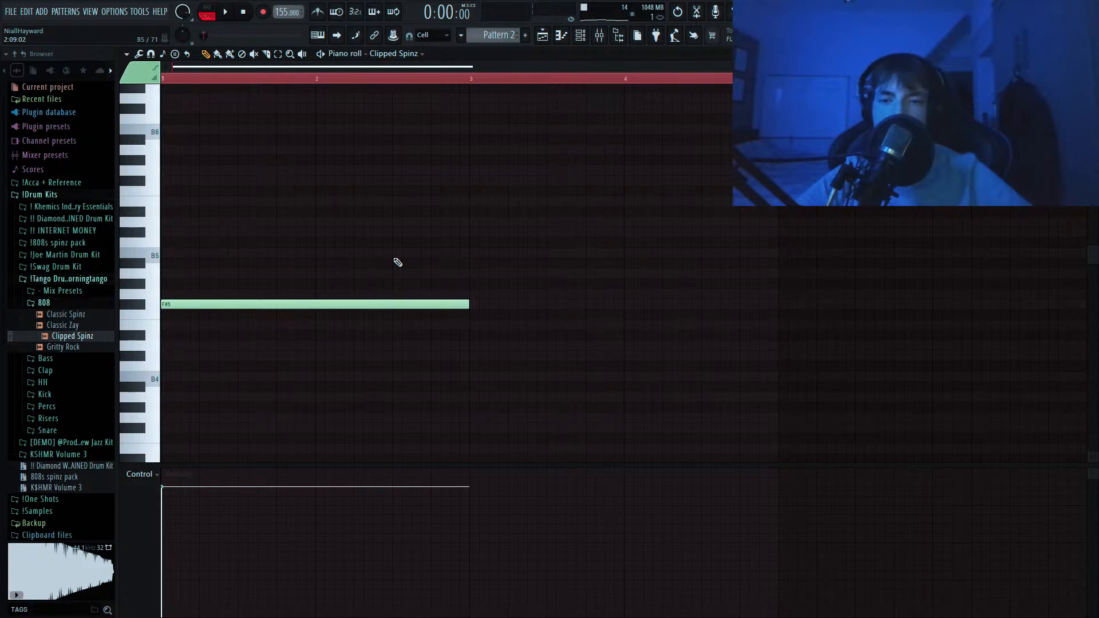
pyautogui.hotkey('shift', 'Up')
pyautogui.press('space')
pyautogui.hotkey('shift', 'Up')
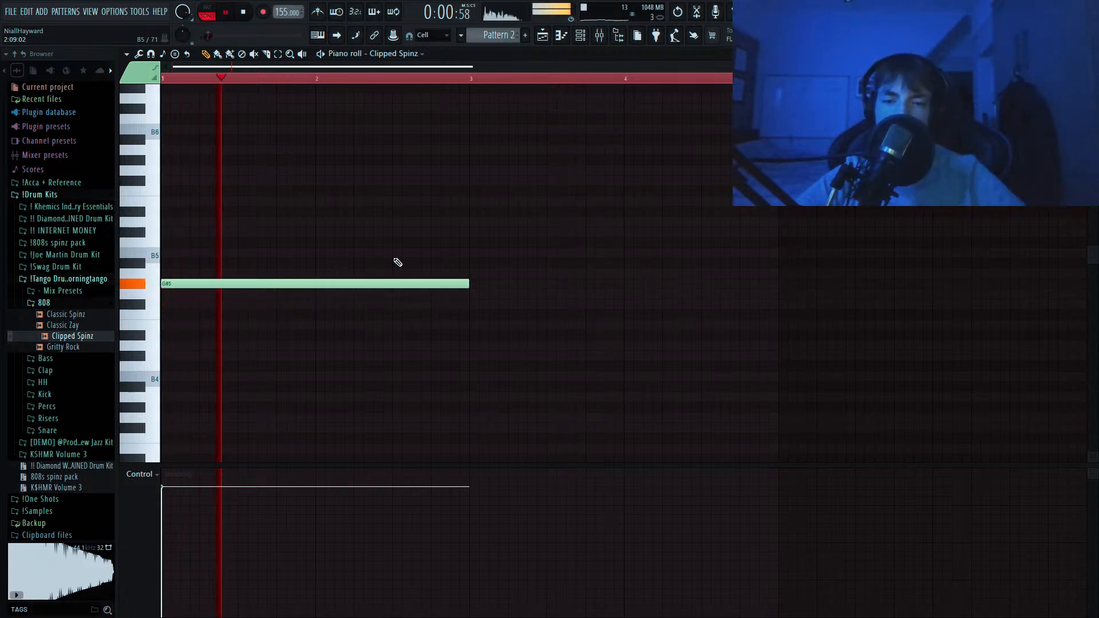
pyautogui.hotkey('shift', 'Up')
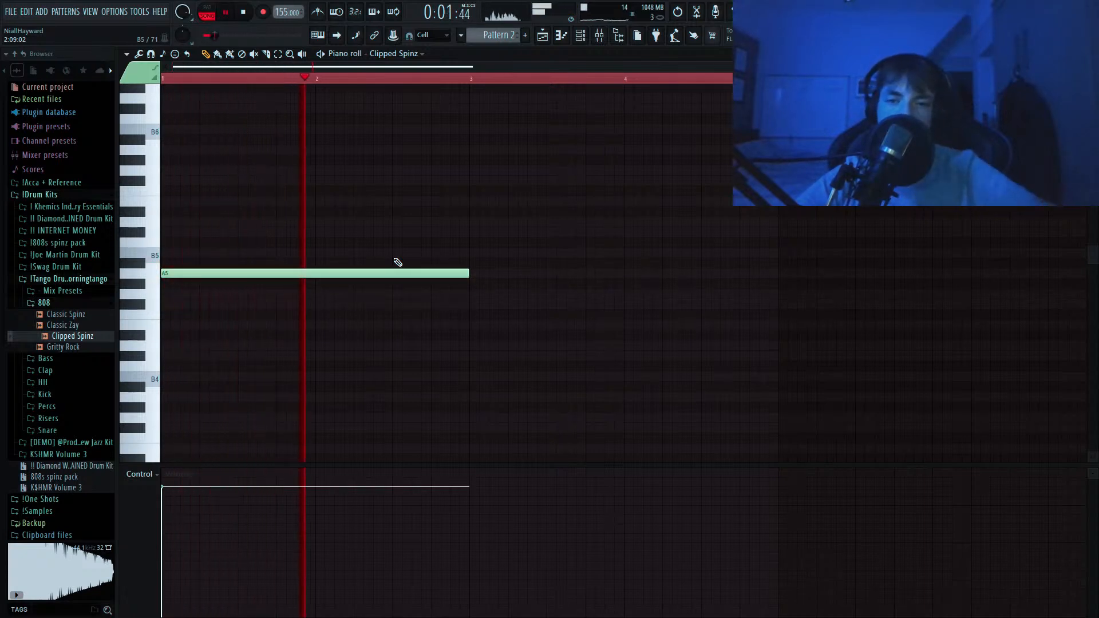
# Slice the A5 note into three hits, cutting near the end of bar 1 and early in bar 2.
pyautogui.click(304, 277)
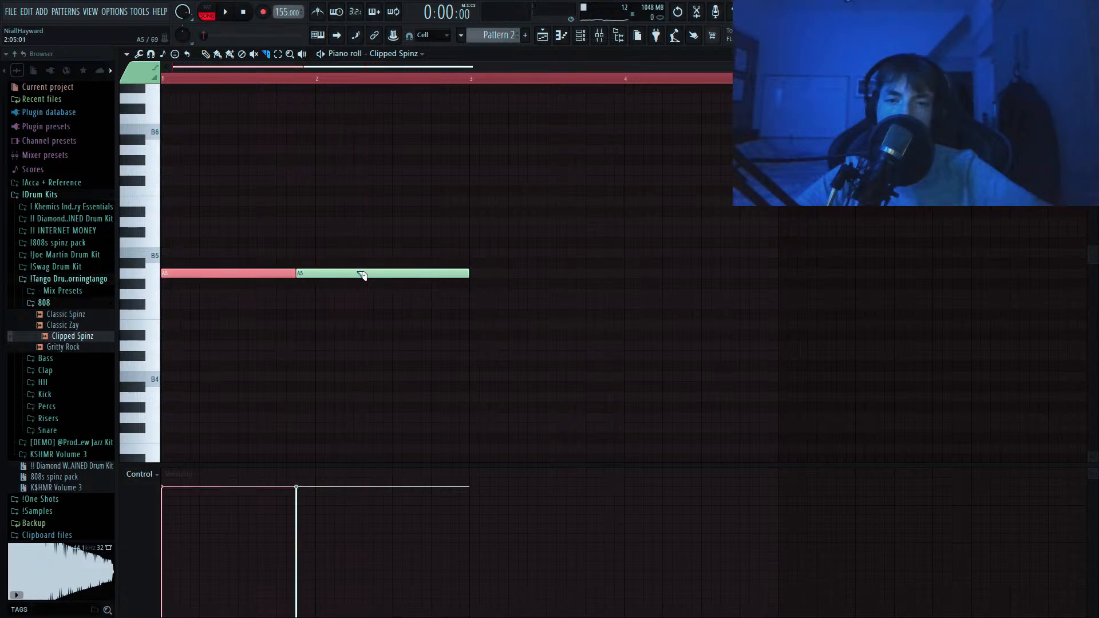
pyautogui.click(363, 274)
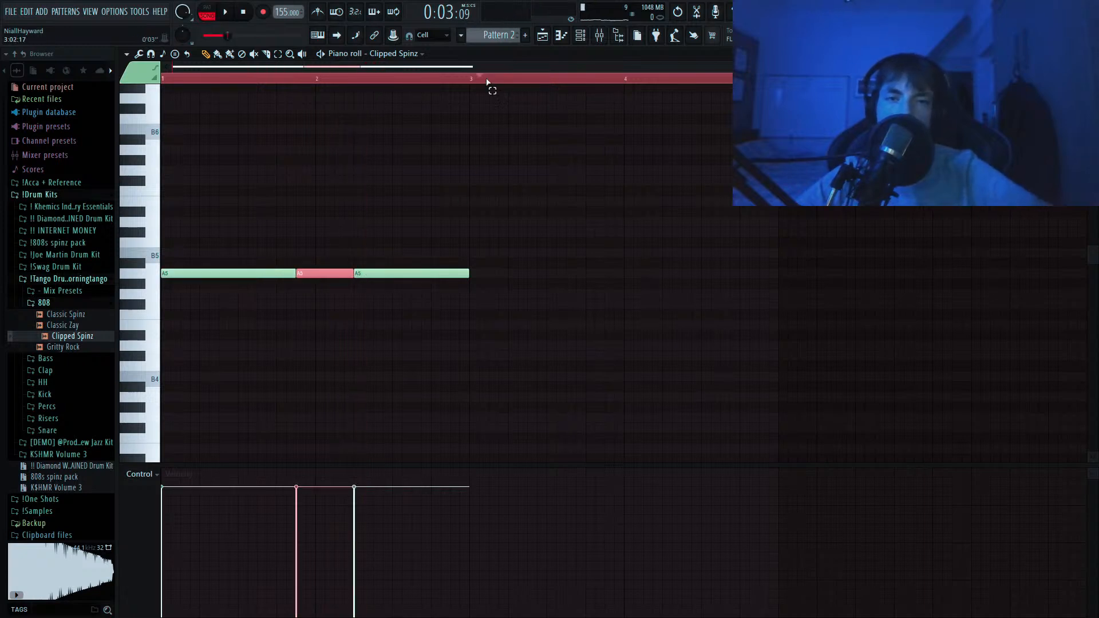
pyautogui.press('space')
# Duplicate the three-hit 808 phrase into bars 3–4 and bars 5–6, lowering the bars 5–6 copy to F5.
pyautogui.hotkey('ctrl', 'a')
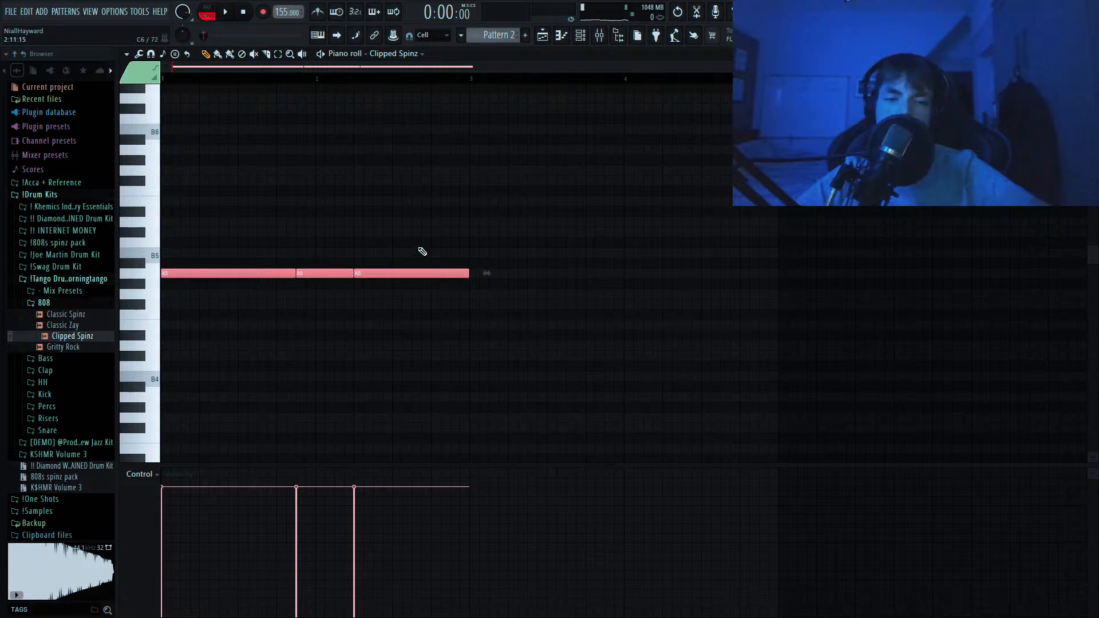
pyautogui.hotkey('ctrl', 'b')
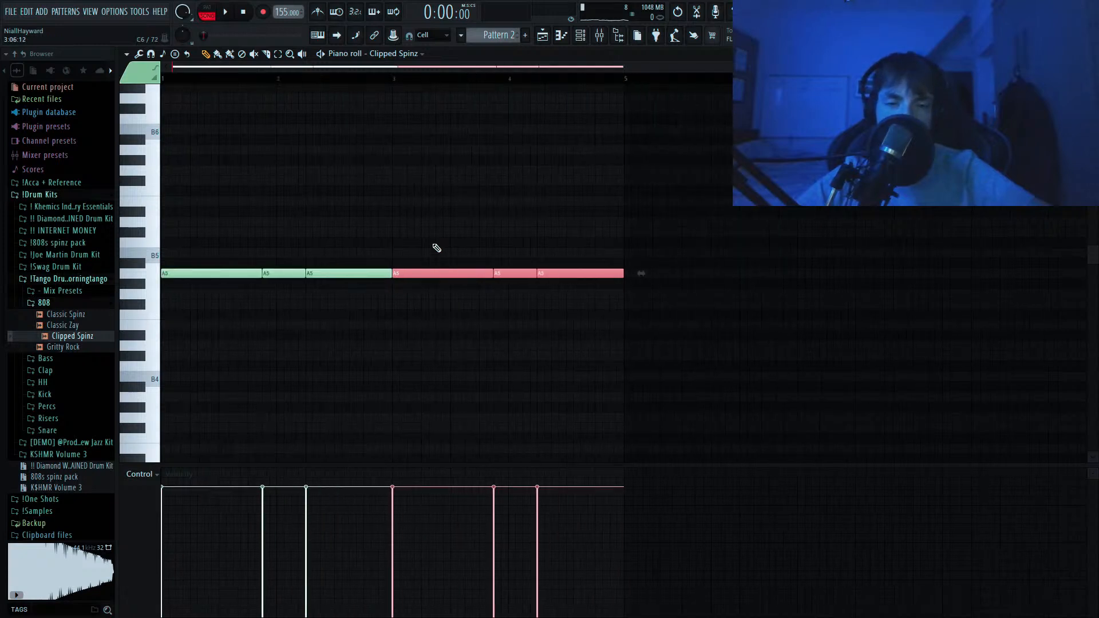
pyautogui.hotkey('ctrl', 'b')
pyautogui.press('Down')
pyautogui.press('Down')
pyautogui.press('Down')
pyautogui.press('Down')
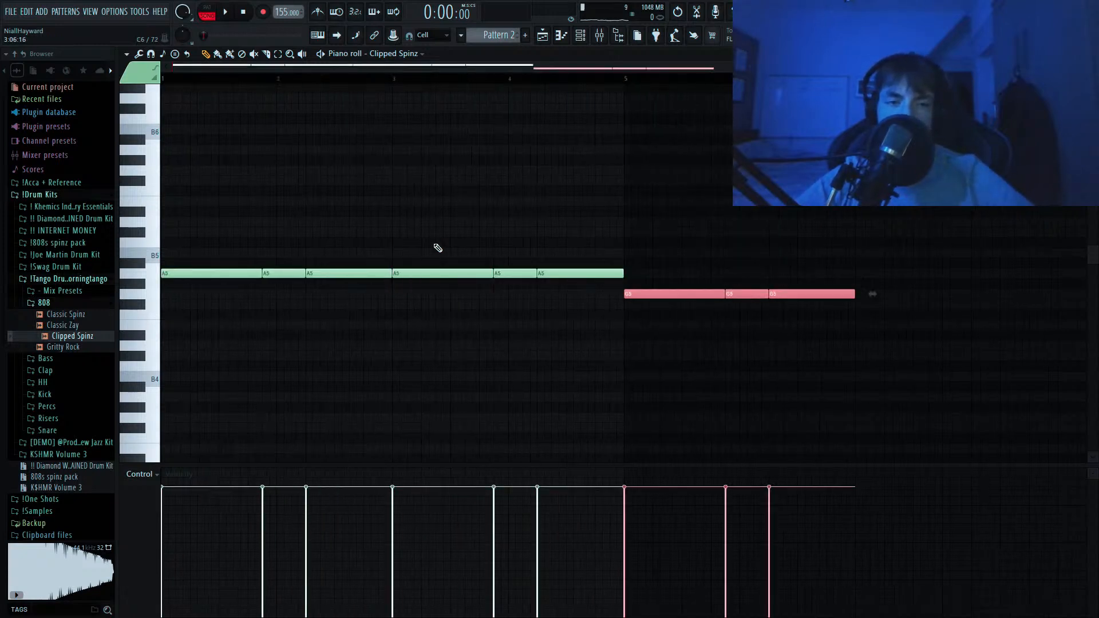
# Duplicate the F5 phrase into bars 7–8, lower the copy to E5 and play the 808 line.
pyautogui.hotkey('ctrl', 'b')
pyautogui.press('Down')
pyautogui.press('space')
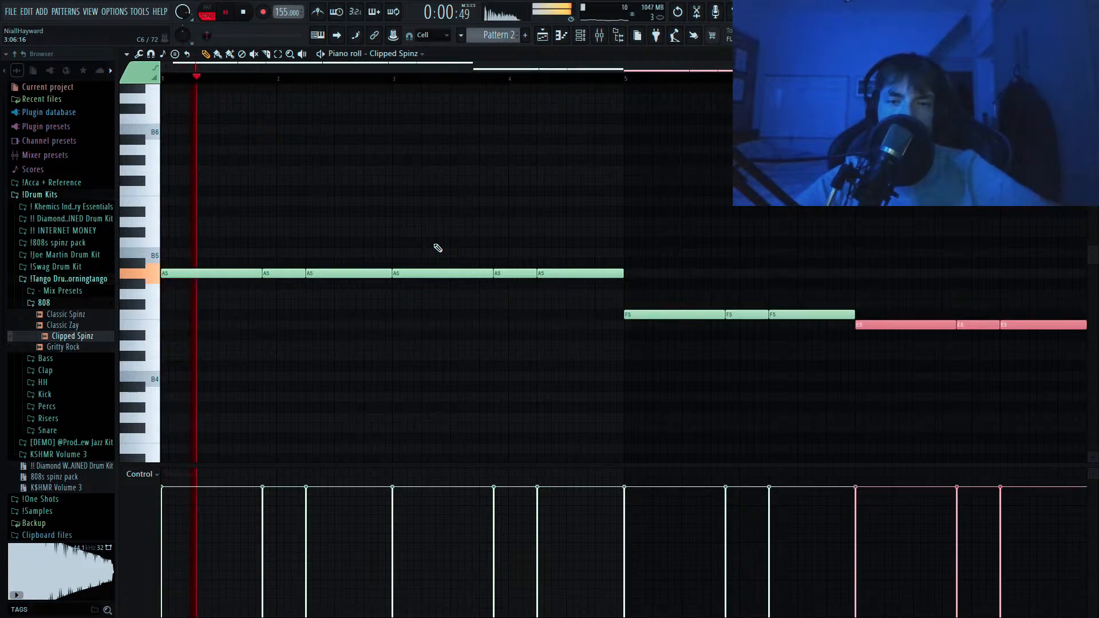
# Transpose all the 808 notes up one semitone and play them from the start.
pyautogui.scroll(-2, 554, 128)
pyautogui.hotkey('ctrl', 'a')
pyautogui.press('Up')
pyautogui.press('space')
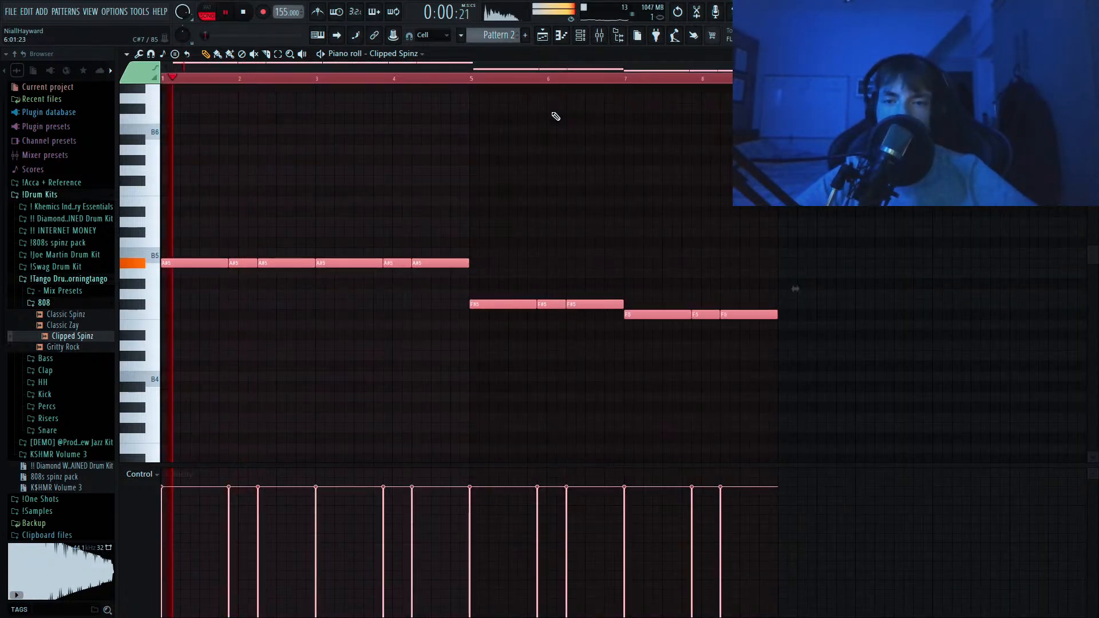
# Add the Main Clap sample from the Tango Drum Kit to the channel rack and place a hit on step 9.
pyautogui.press('F6')
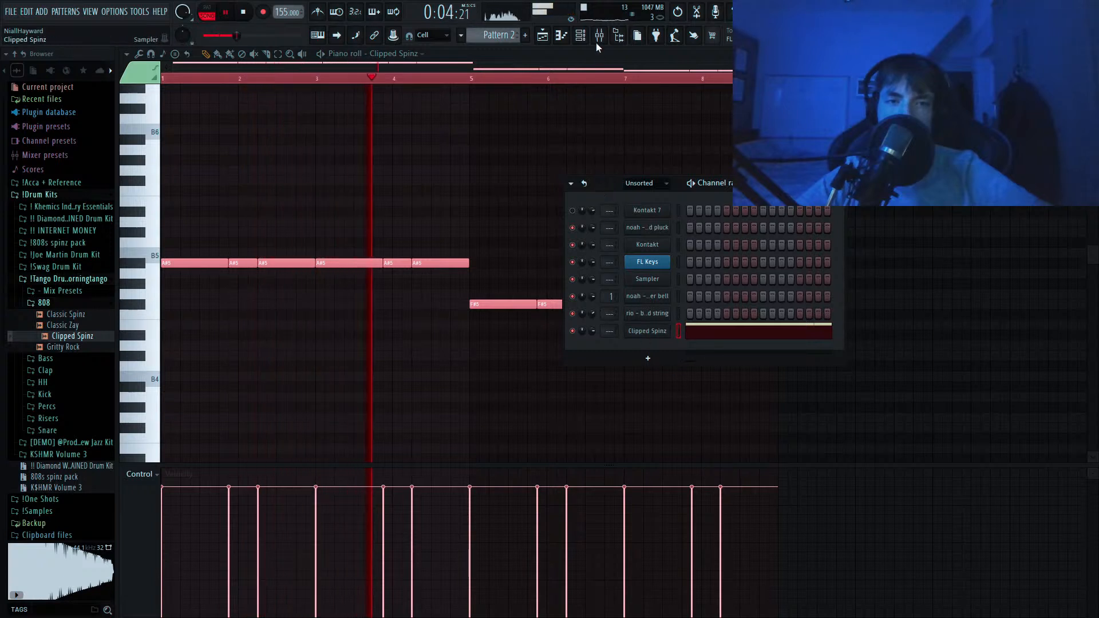
pyautogui.press('F6')
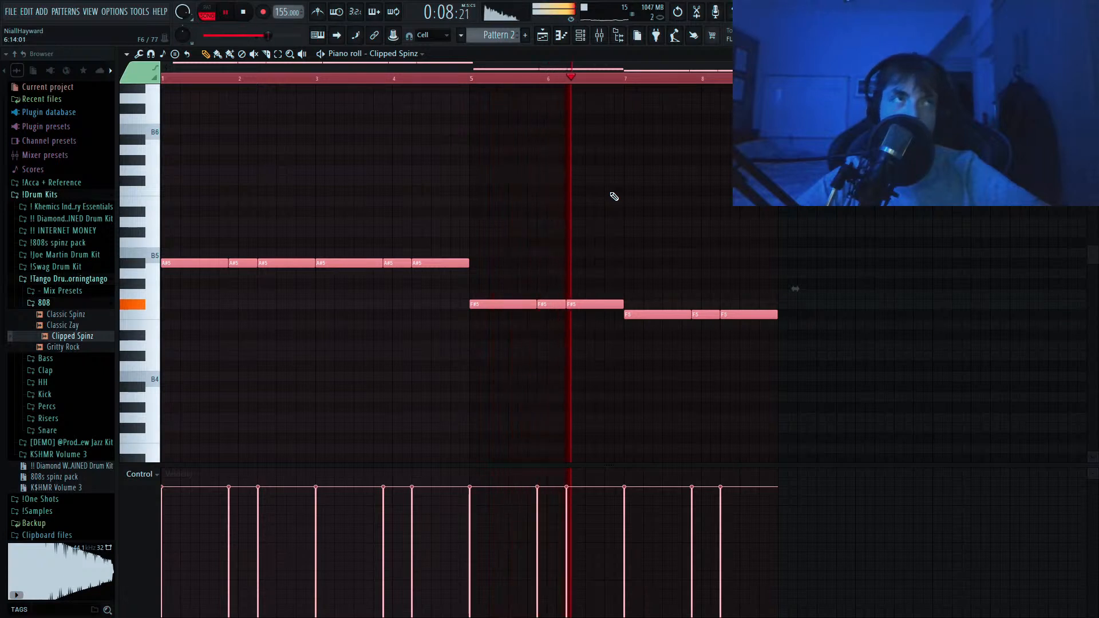
pyautogui.press('F6')
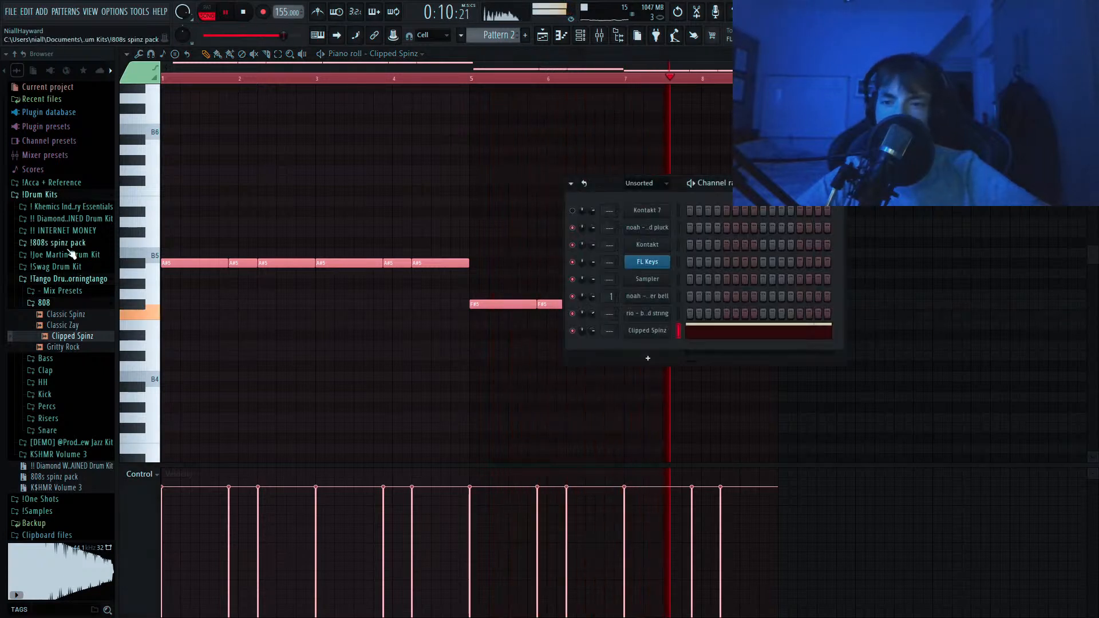
pyautogui.click(45, 370)
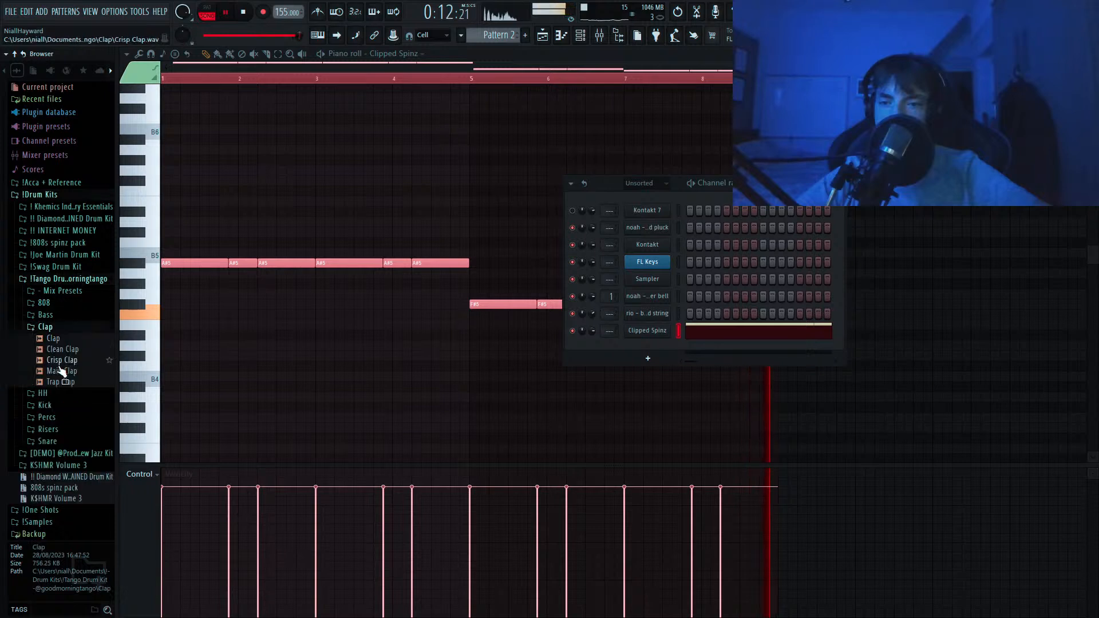
pyautogui.moveTo(62, 371); pyautogui.dragTo(658, 351)
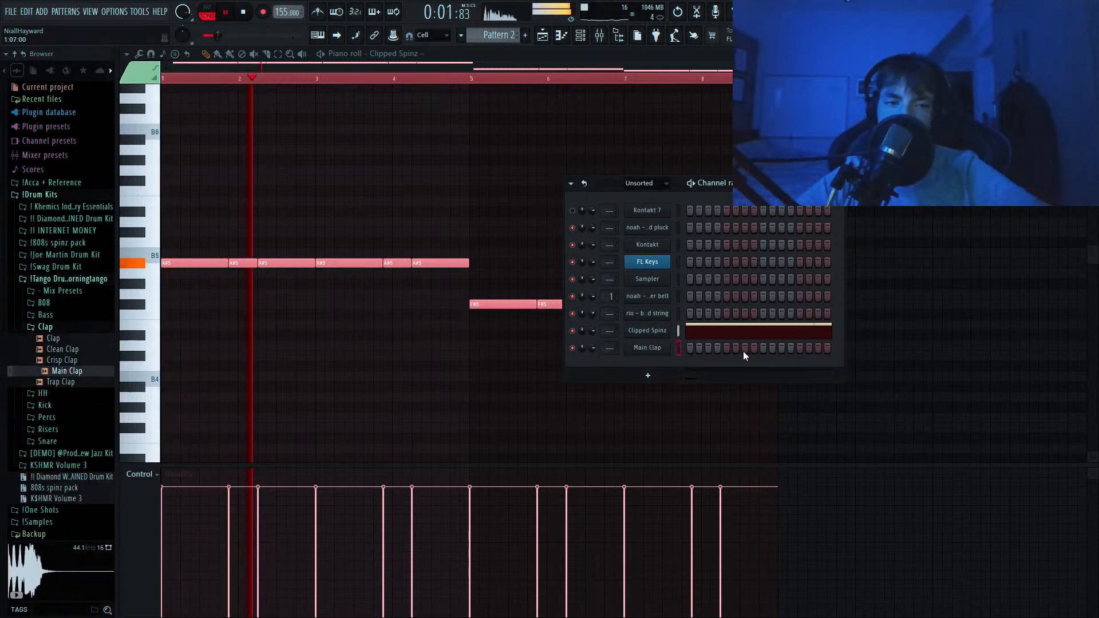
pyautogui.click(762, 348)
pyautogui.press('space')
# Duplicate the clap hit in bar 1 into every following bar through bar 8.
pyautogui.click(560, 37)
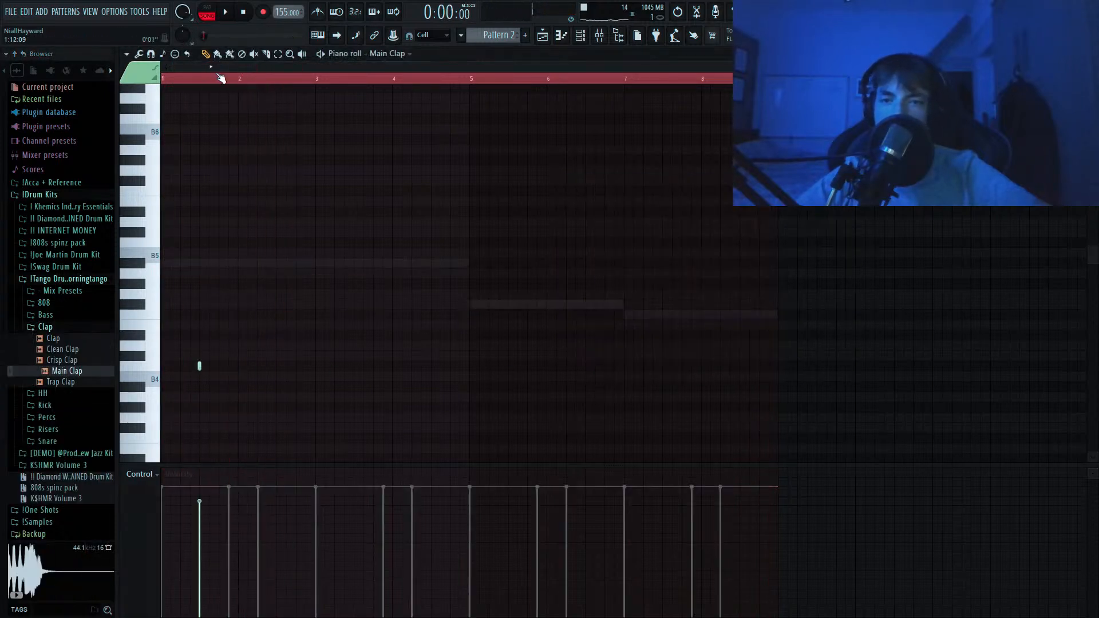
pyautogui.moveTo(243, 82); pyautogui.dragTo(166, 97)
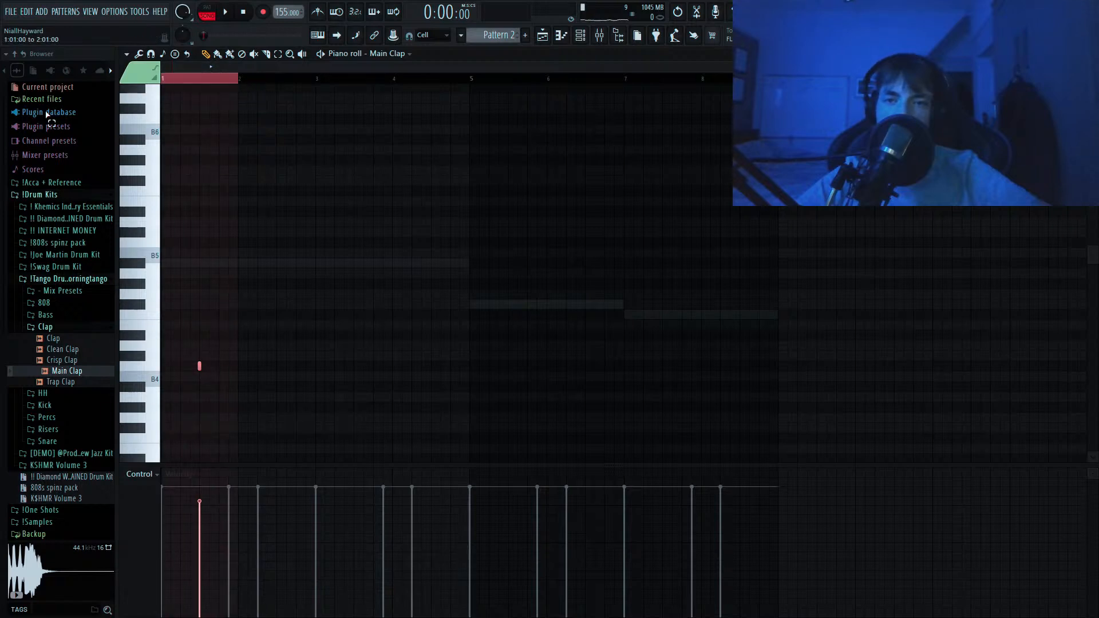
pyautogui.hotkey('ctrl', 'b')
pyautogui.hotkey('ctrl', 'b')
pyautogui.hotkey('ctrl', 'b')
pyautogui.hotkey('ctrl', 'b')
pyautogui.hotkey('ctrl', 'b')
pyautogui.hotkey('ctrl', 'b')
pyautogui.hotkey('ctrl', 'b')
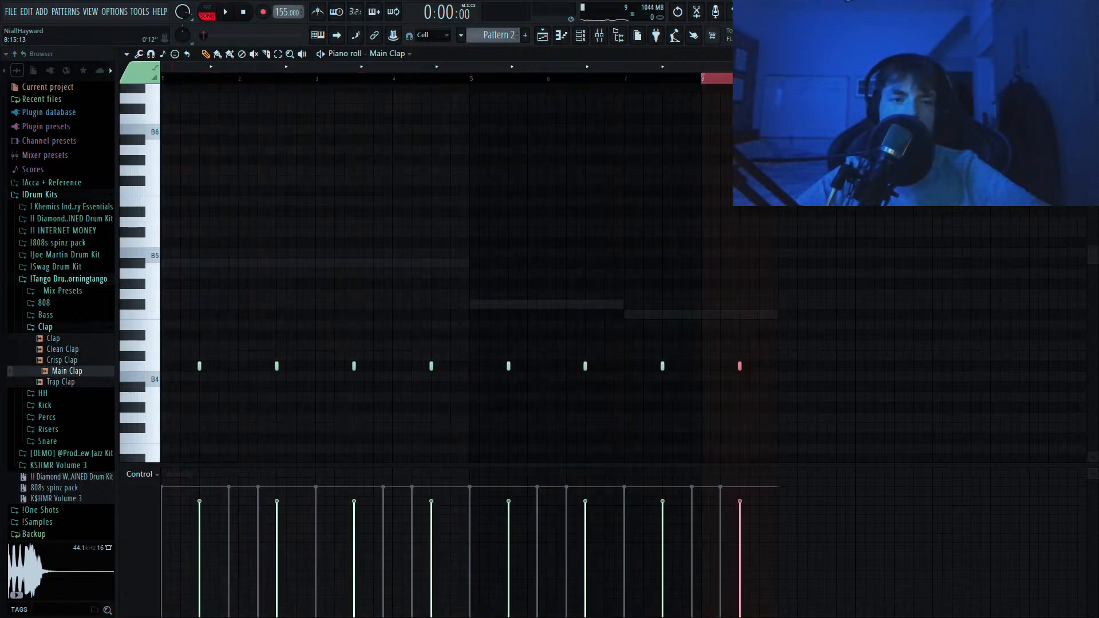
# Raise the velocity of all eight clap notes to match the 808 notes and lengthen them.
pyautogui.moveTo(758, 283); pyautogui.dragTo(182, 423)
pyautogui.scroll(2, 603, 378)
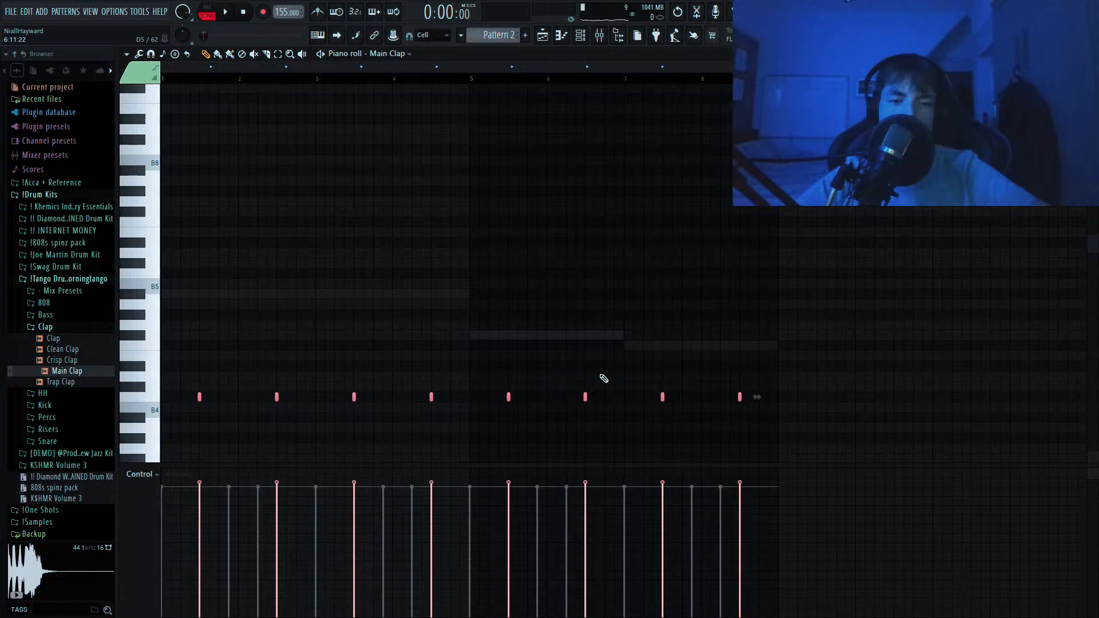
pyautogui.scroll(-2, 558, 304)
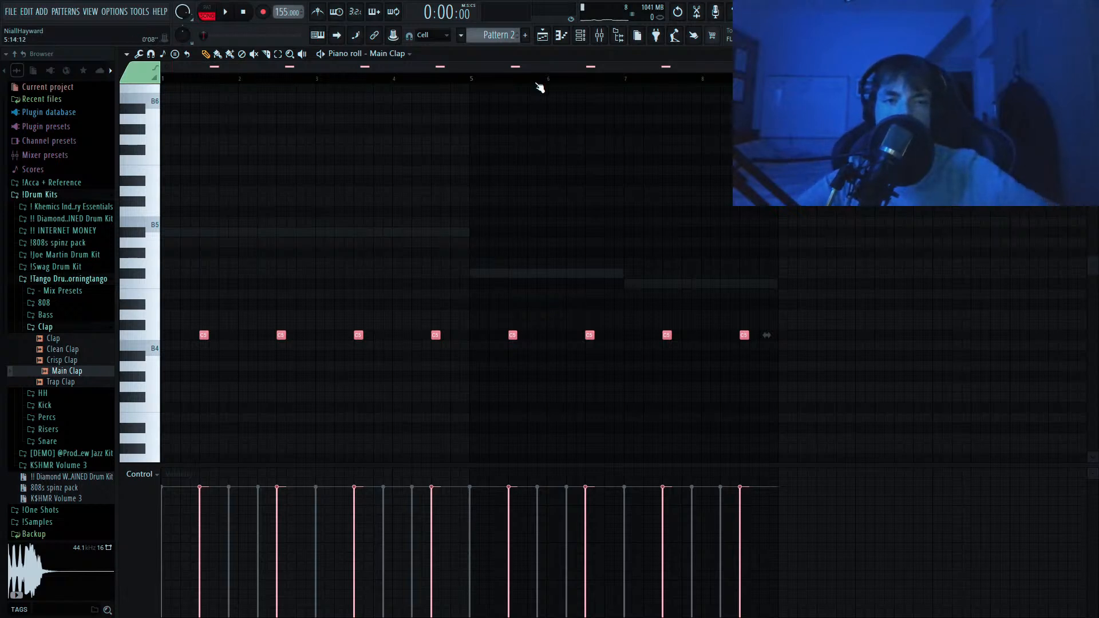
# Transpose all the Clipped Spinz 808 notes up two semitones.
pyautogui.doubleClick(455, 232)
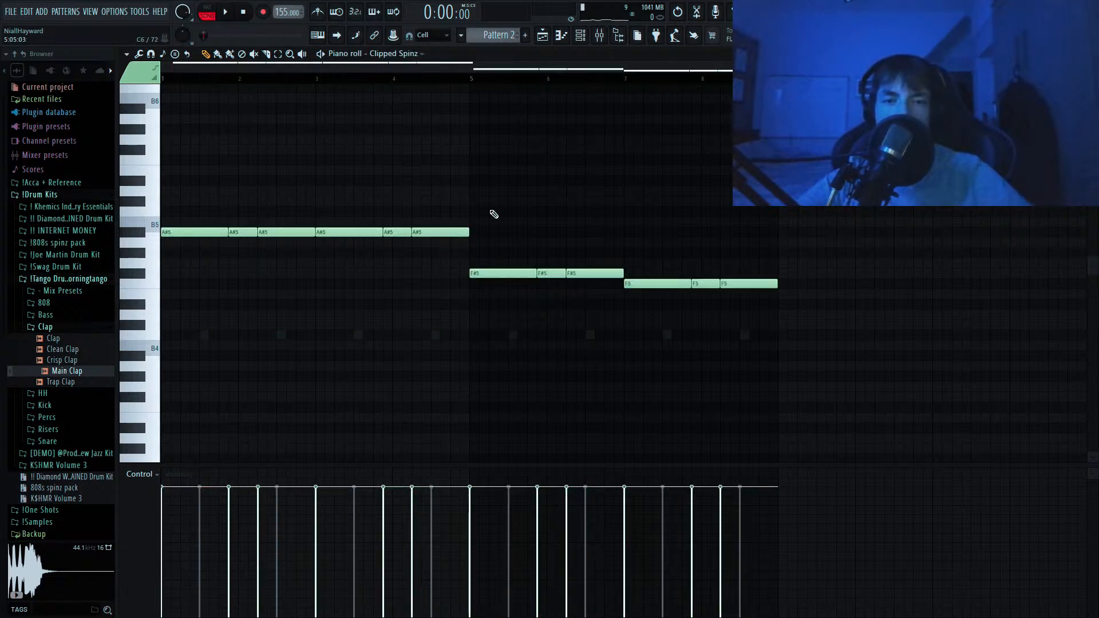
pyautogui.hotkey('shift', 'Up')
pyautogui.hotkey('shift', 'Up')
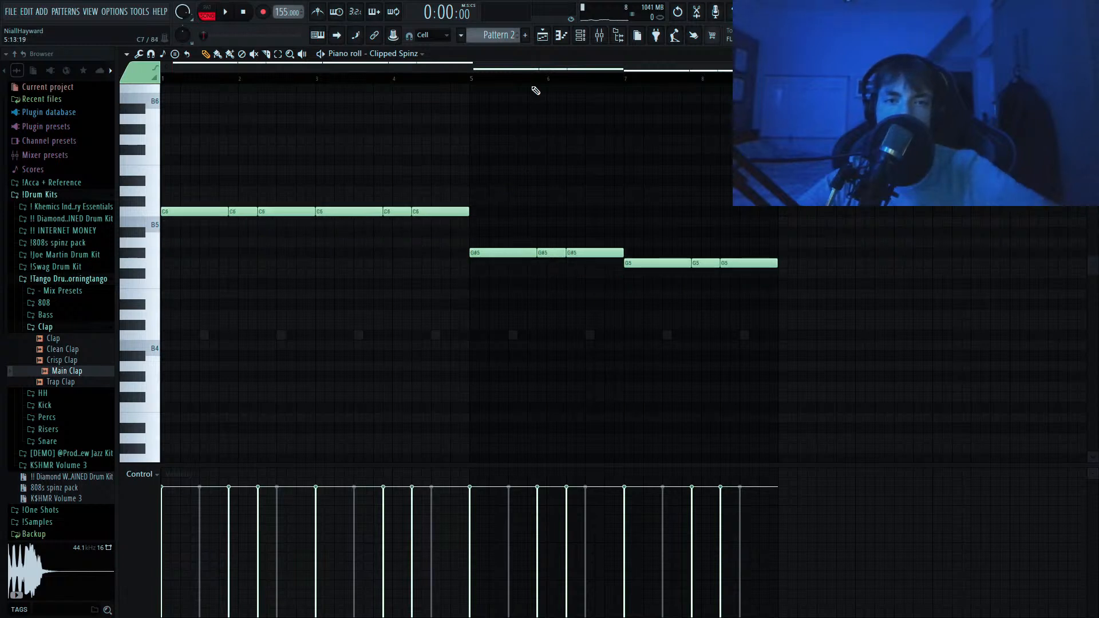
# Set the channel pitch of the two active resampled melody clips to +100 cents with a range of 1 semitone.
pyautogui.click(541, 40)
pyautogui.doubleClick(458, 182)
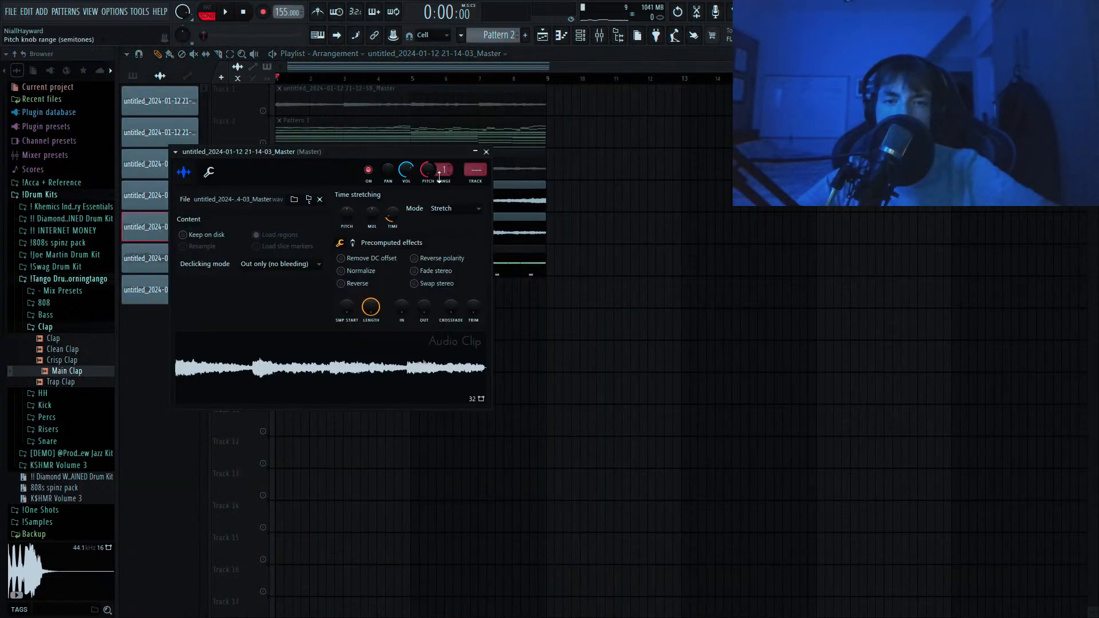
pyautogui.doubleClick(471, 192)
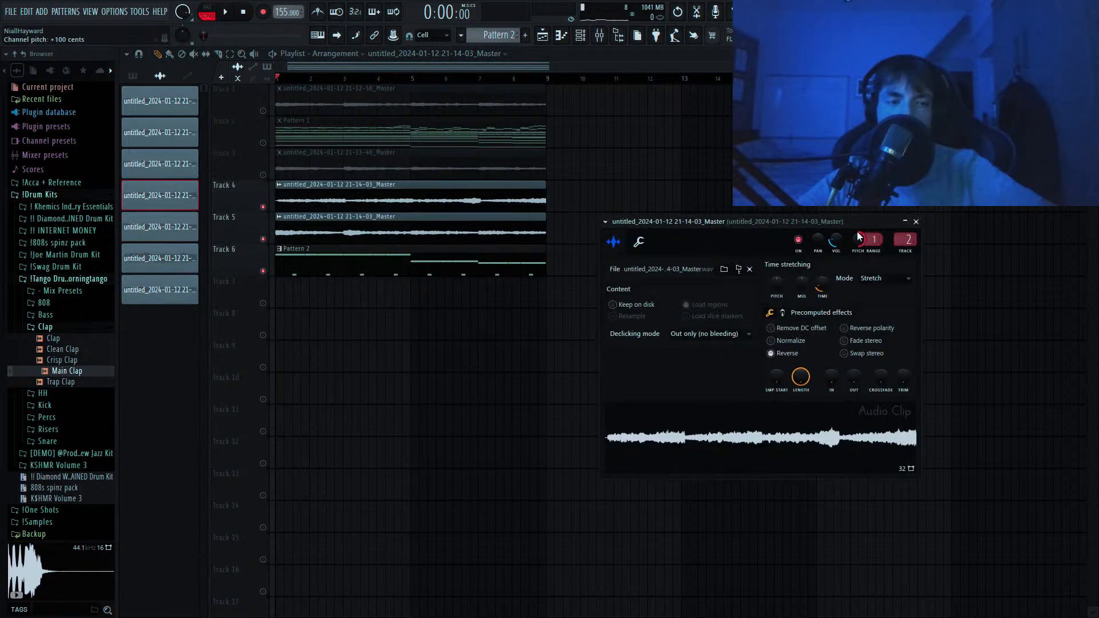
pyautogui.press('Escape')
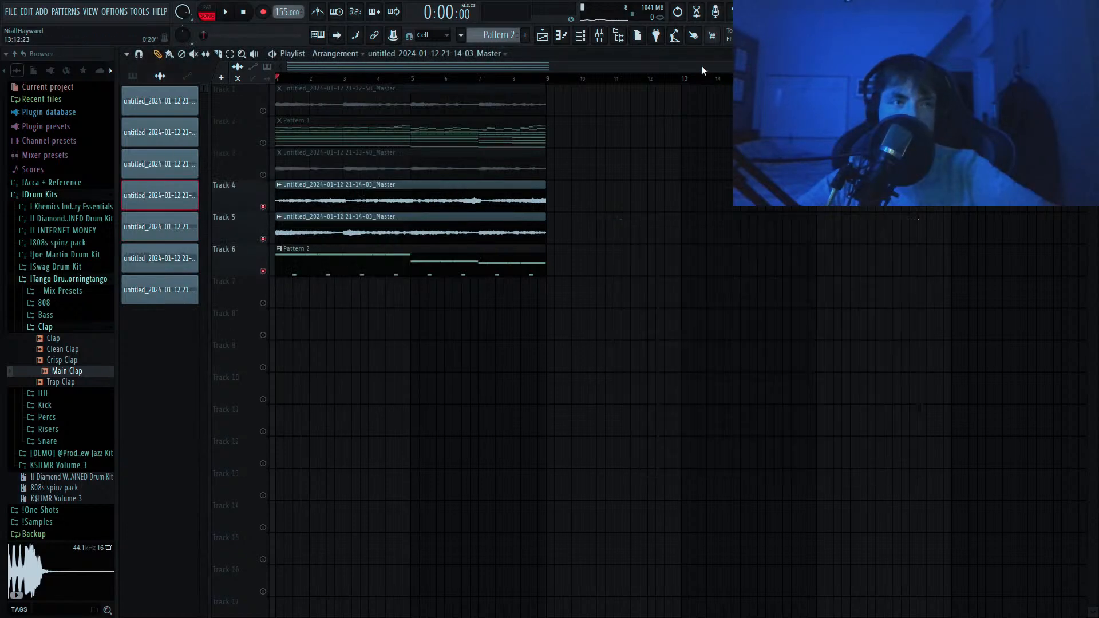
# Lower the 808 notes in bars 1–4 by one octave to C5 and play the pattern.
pyautogui.doubleClick(444, 257)
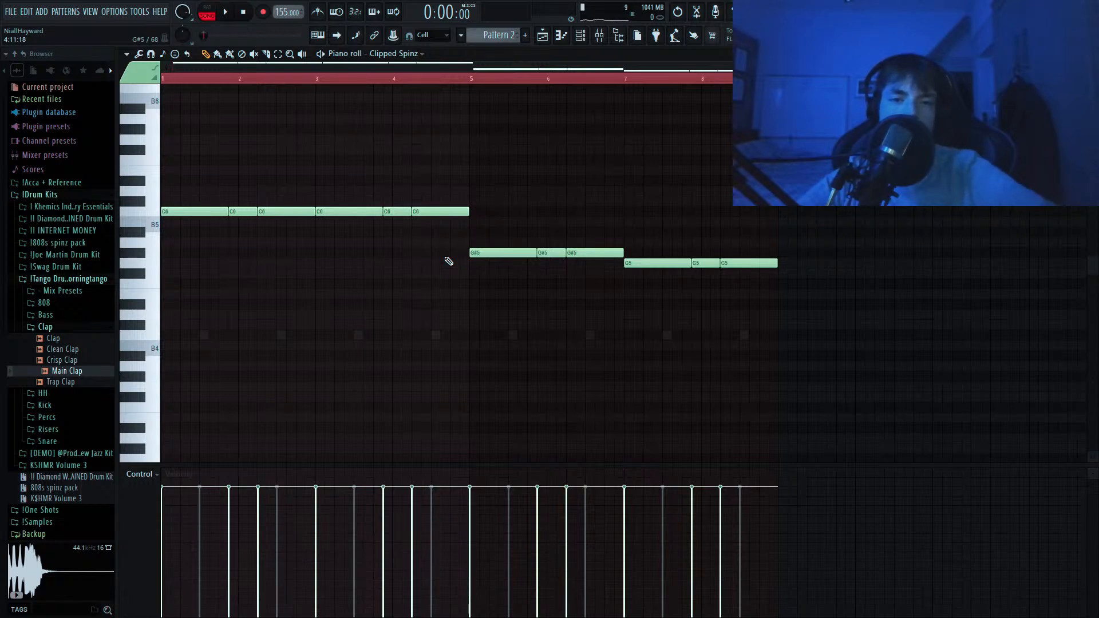
pyautogui.moveTo(498, 238); pyautogui.dragTo(162, 207)
pyautogui.hotkey('ctrl', 'Down')
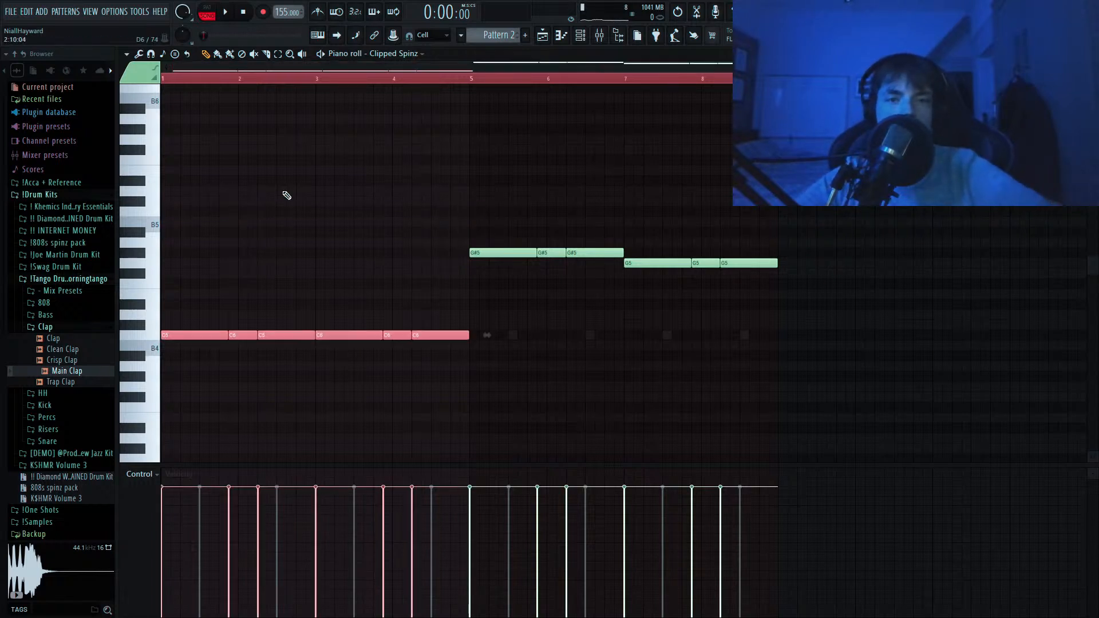
pyautogui.press('space')
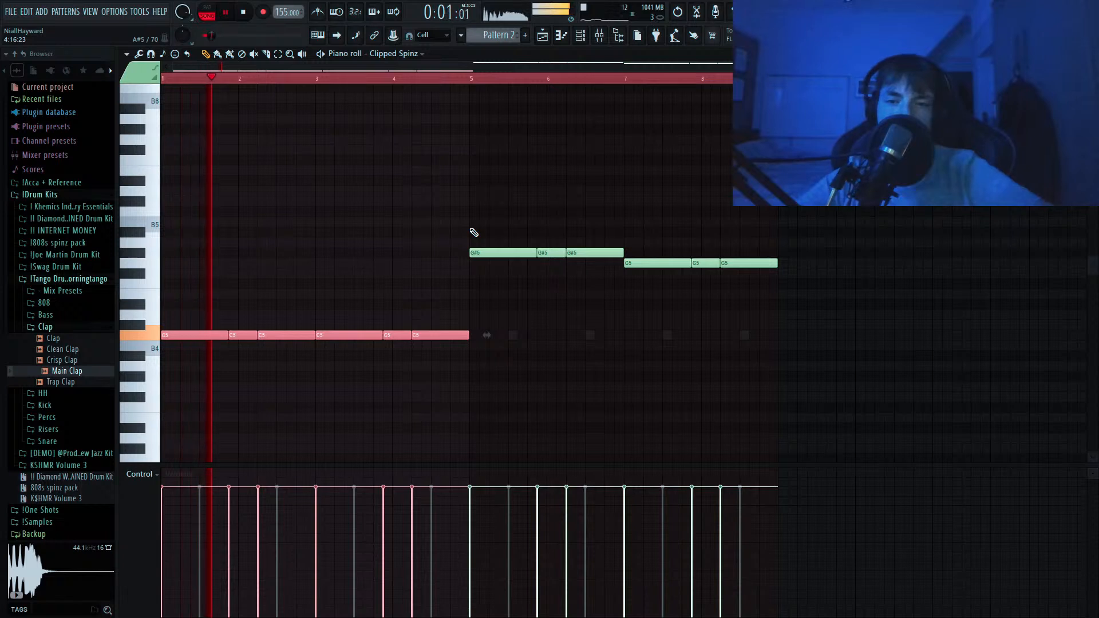
pyautogui.click(579, 35)
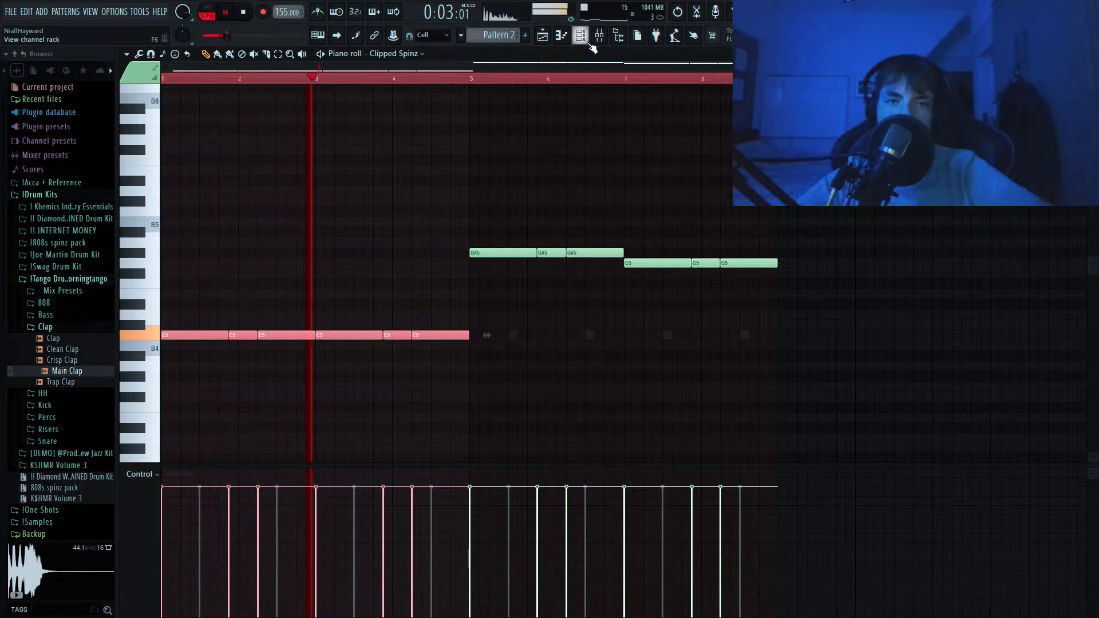
pyautogui.click(32, 326)
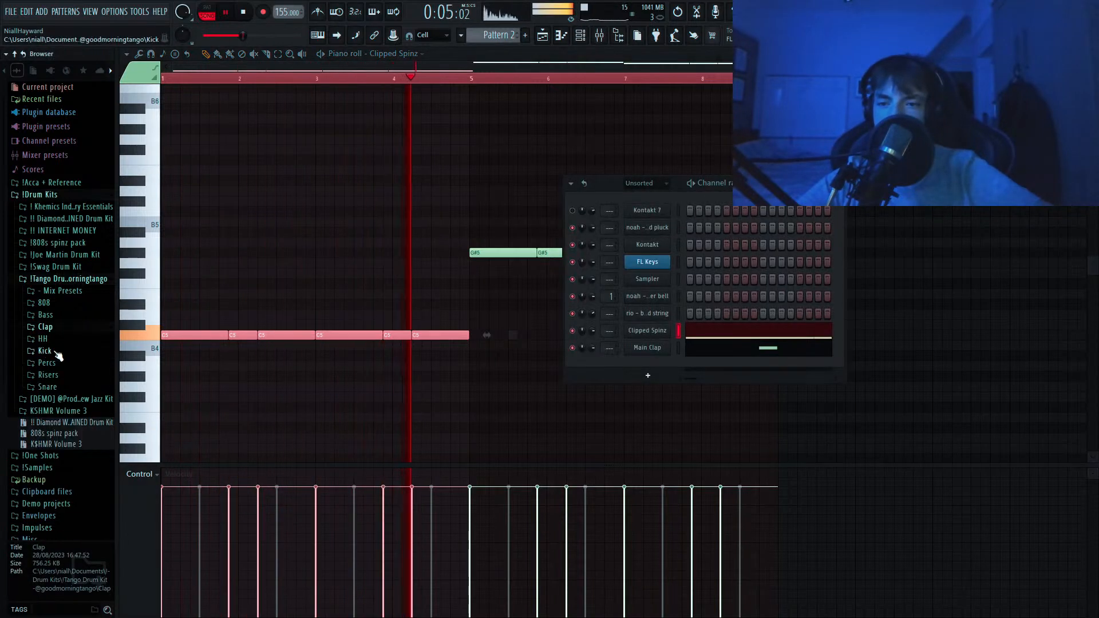
# Slice the last C5 note of the 808 line near the end of bar 4 and lower the cut piece to A#4.
pyautogui.click(444, 324)
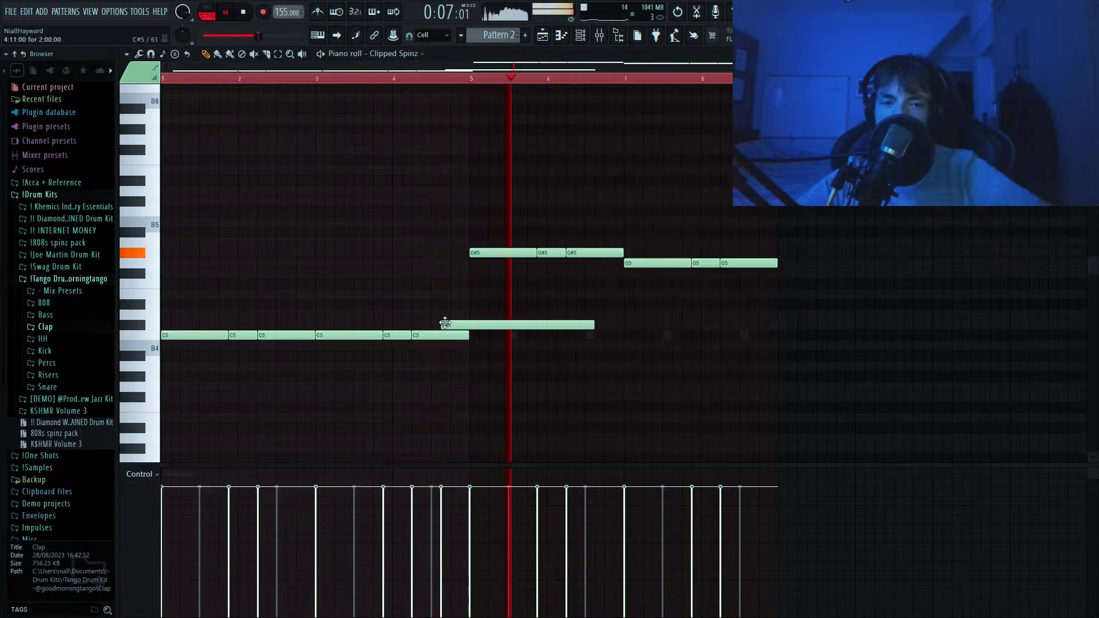
pyautogui.rightClick(445, 325)
pyautogui.press('c')
pyautogui.moveTo(433, 329); pyautogui.dragTo(442, 342)
pyautogui.hotkey('ctrl', 'z')
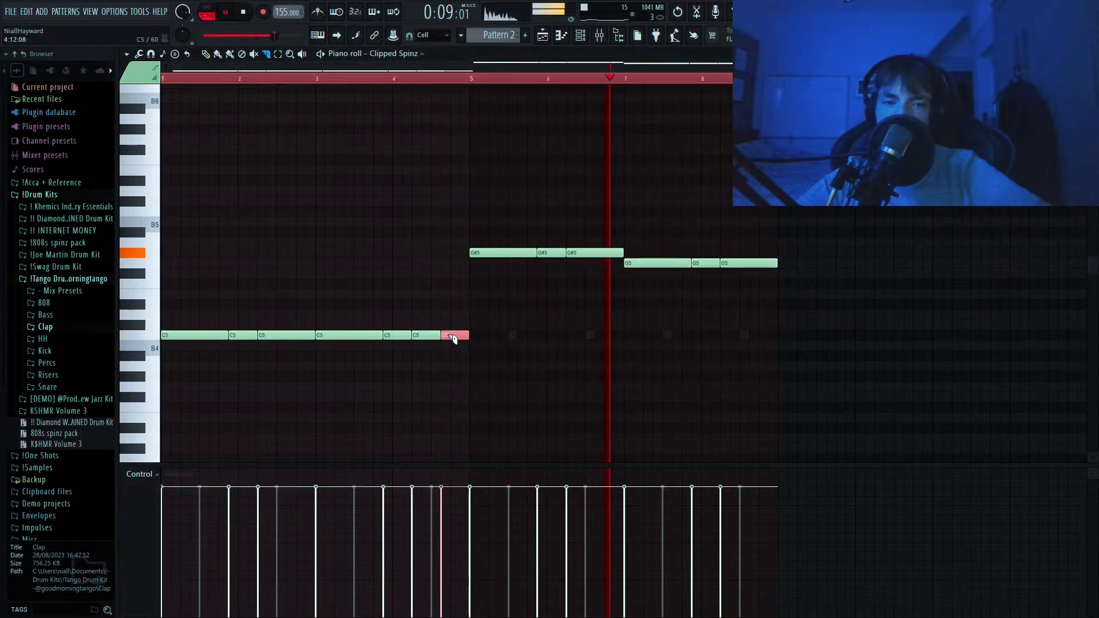
pyautogui.press('p')
pyautogui.hotkey('shift', 'Down')
pyautogui.hotkey('shift', 'Down')
pyautogui.hotkey('ctrl', 'Up')
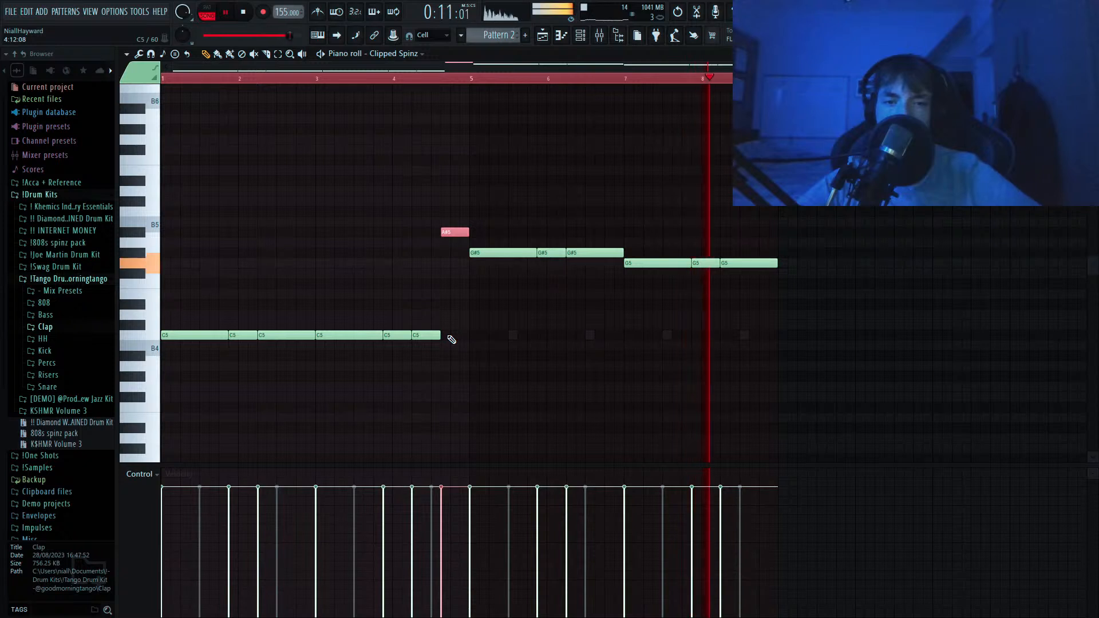
pyautogui.hotkey('ctrl', 'Down')
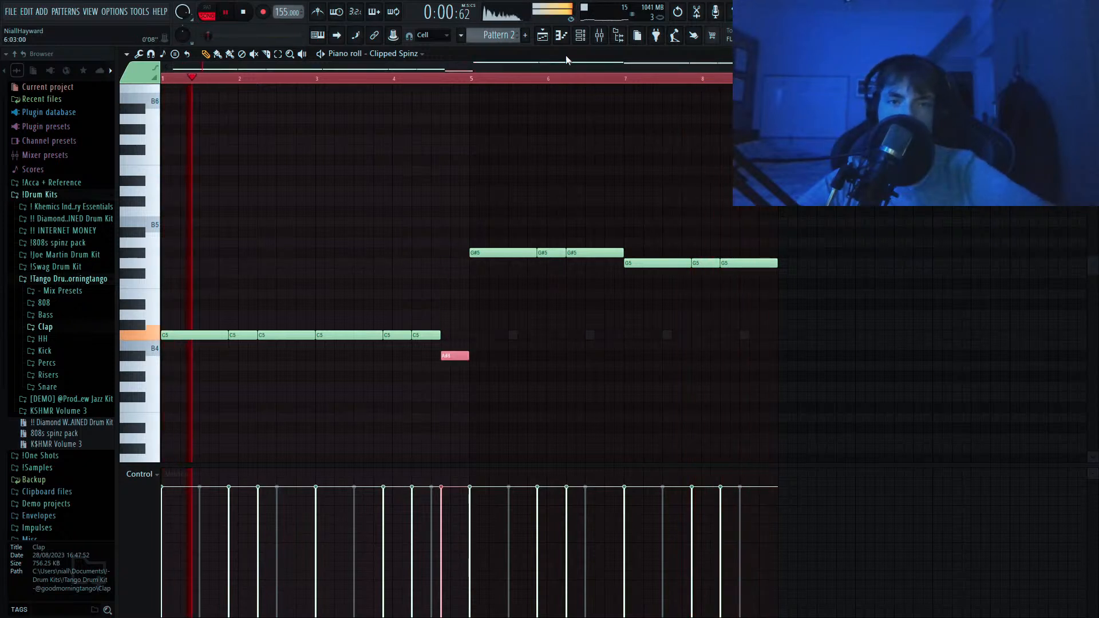
# Stop playback and audition the Sad Beats and Like a Crash open hats in the Tango Drum Kit.
pyautogui.press('space')
pyautogui.click(43, 338)
pyautogui.click(55, 364)
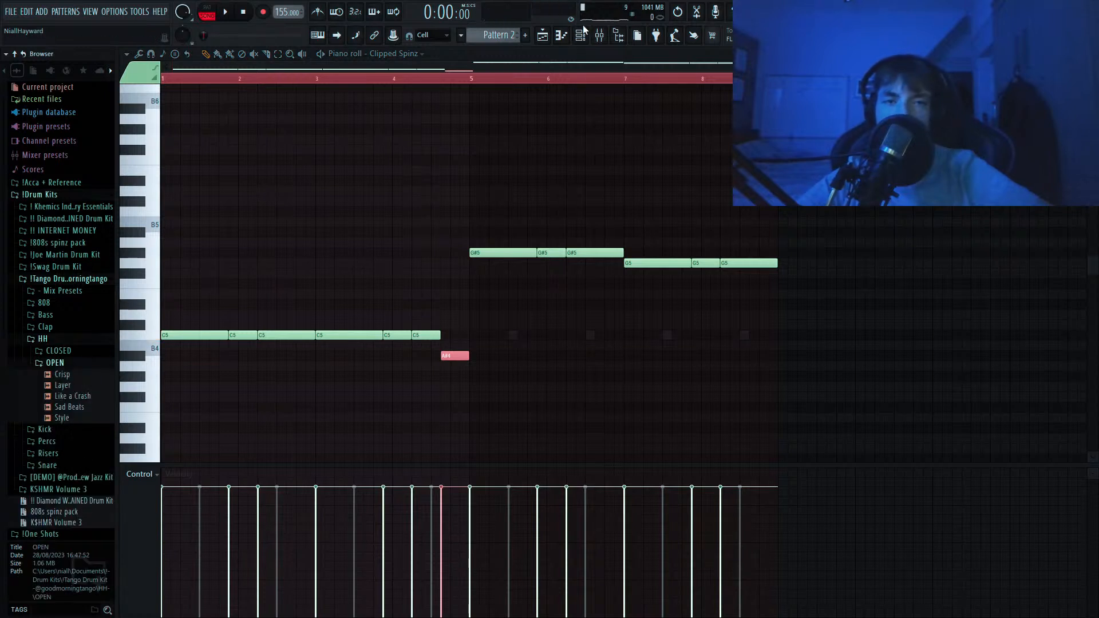
pyautogui.click(581, 35)
pyautogui.click(57, 406)
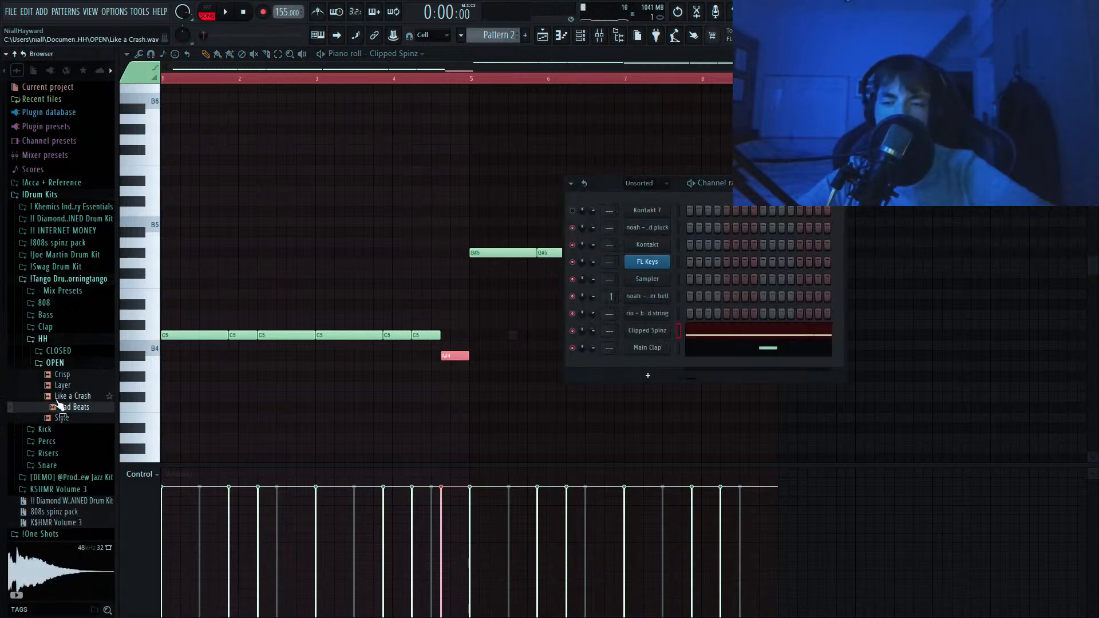
pyautogui.click(69, 395)
# Add OpHat (My Dawg) from the Internet Money Stash open hats as a new channel with a single hit on step 1.
pyautogui.click(55, 243)
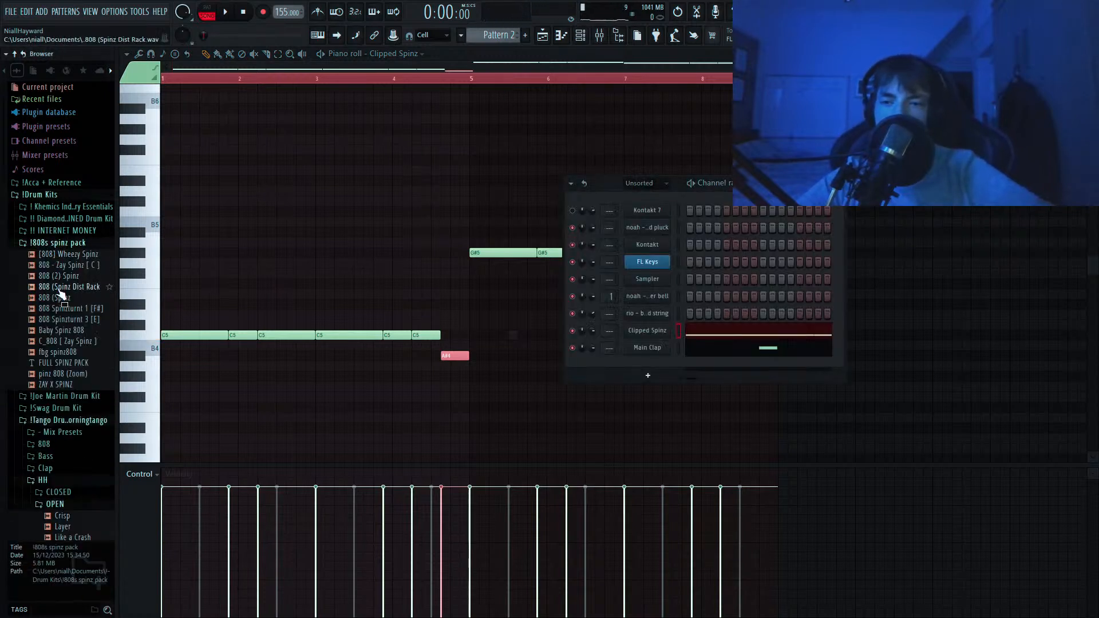
pyautogui.click(57, 231)
pyautogui.click(56, 244)
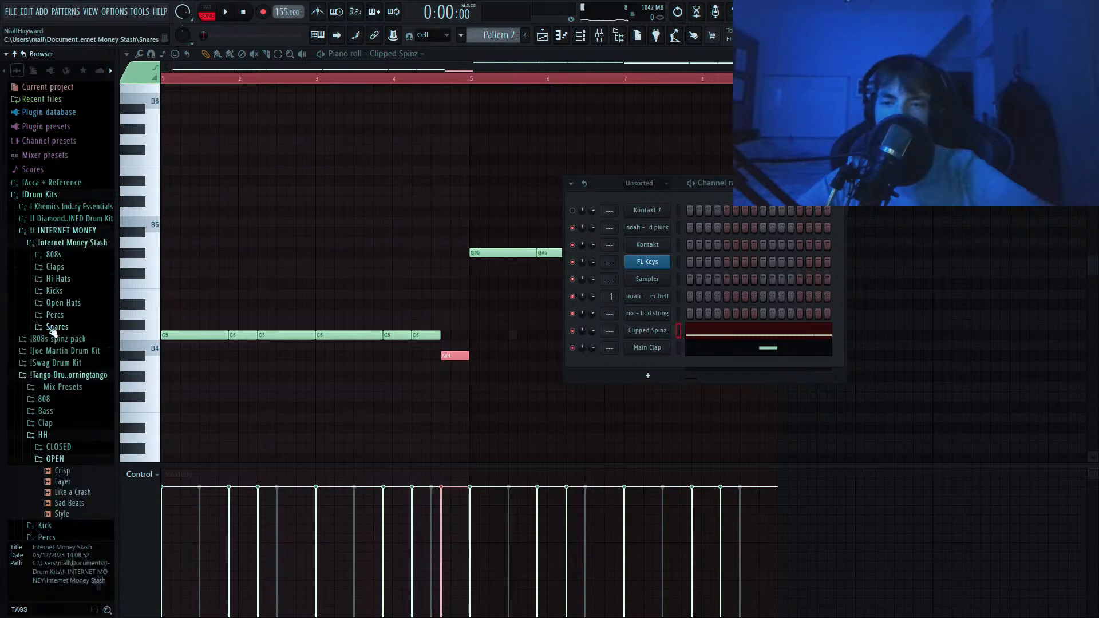
pyautogui.click(57, 303)
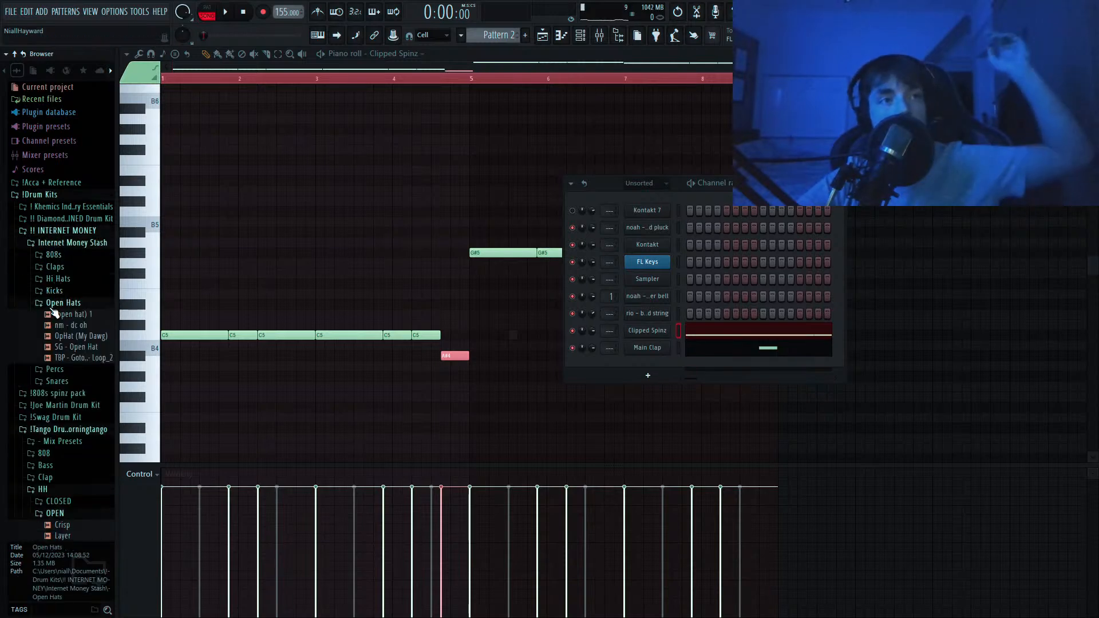
pyautogui.moveTo(63, 357); pyautogui.dragTo(296, 369)
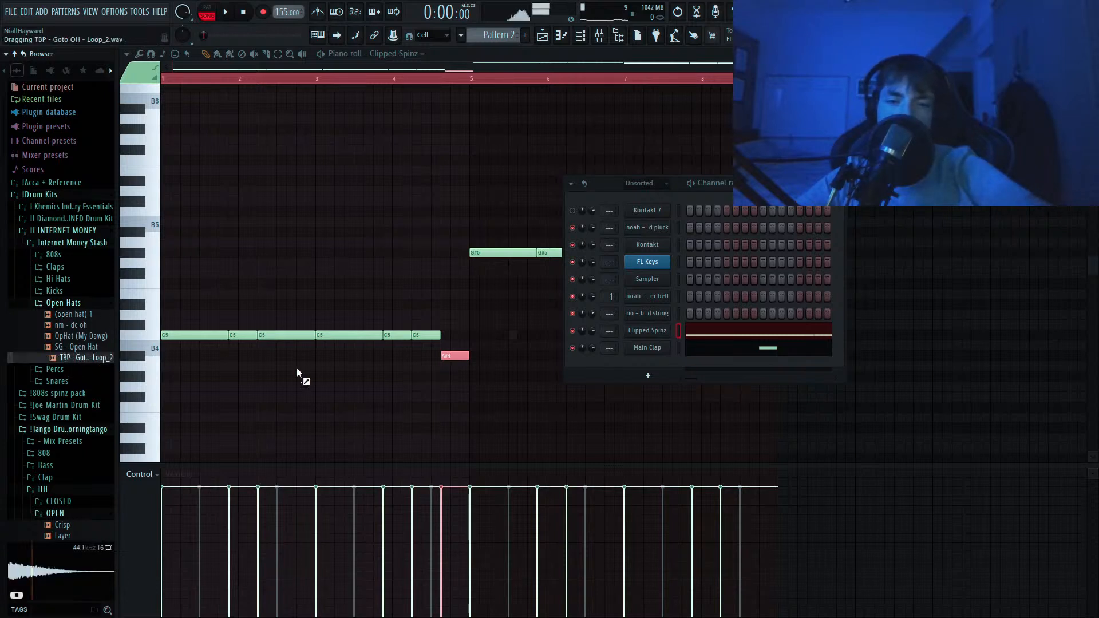
pyautogui.moveTo(81, 336); pyautogui.dragTo(198, 340)
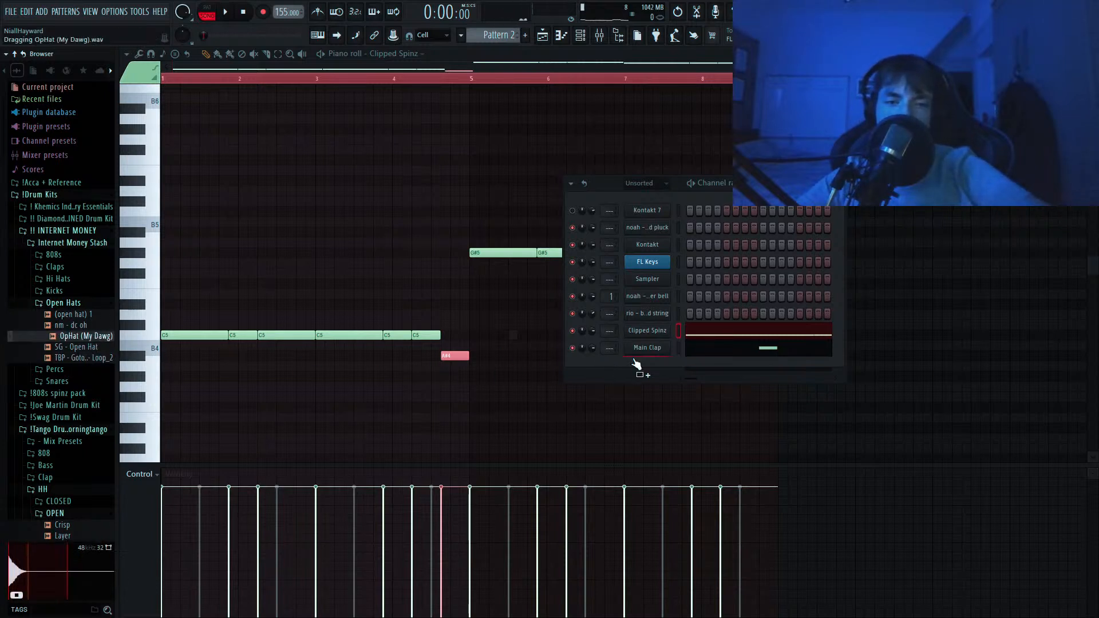
pyautogui.moveTo(634, 361); pyautogui.dragTo(699, 366)
pyautogui.press('space')
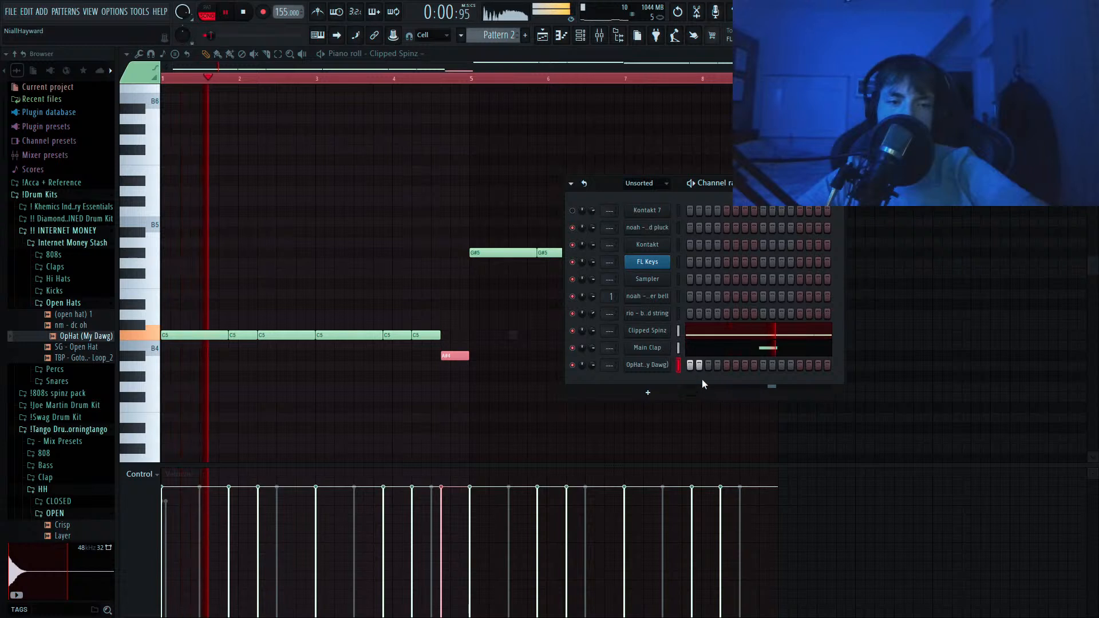
pyautogui.rightClick(699, 365)
pyautogui.press('space')
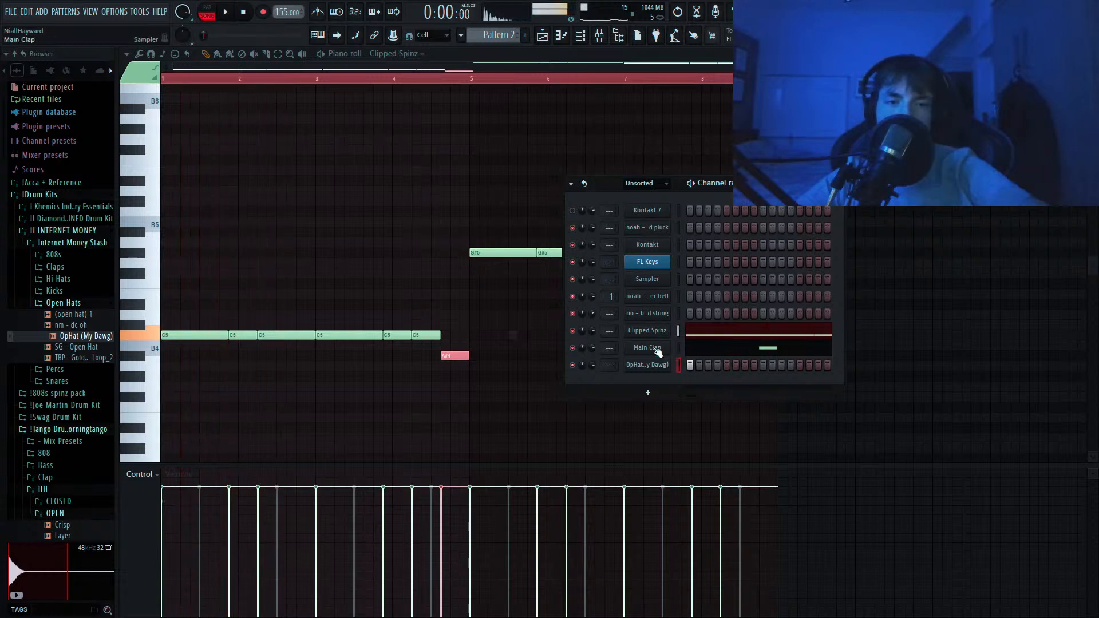
# Add two C5 open hat hits matching the 808 rhythm, at bar 1 step 15 and bar 2 step 5, and play the pattern.
pyautogui.click(638, 365)
pyautogui.press('space')
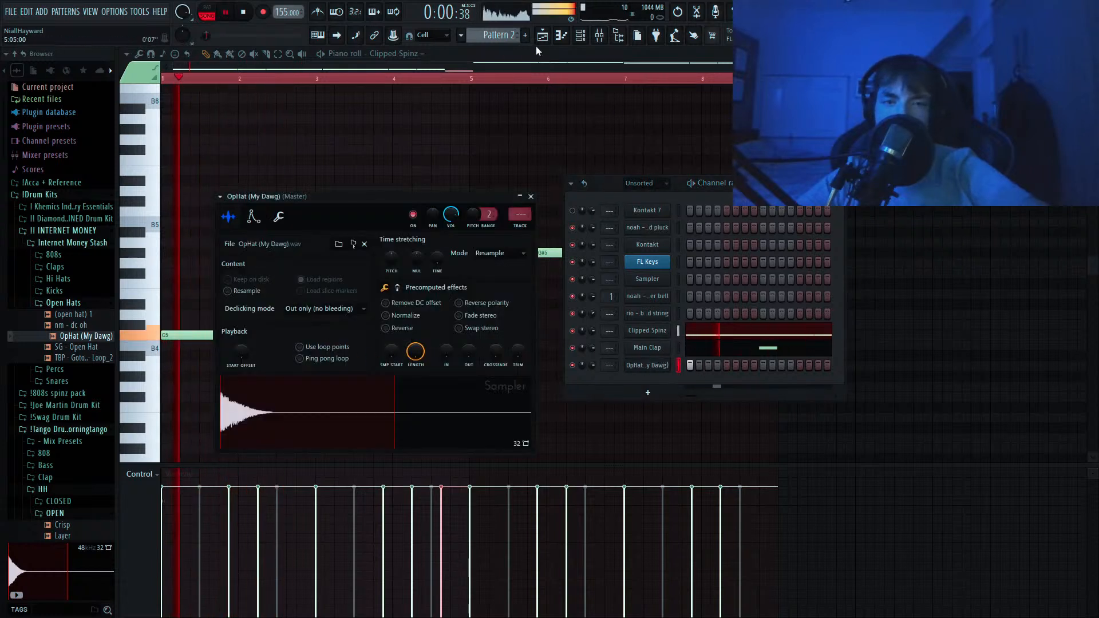
pyautogui.click(560, 35)
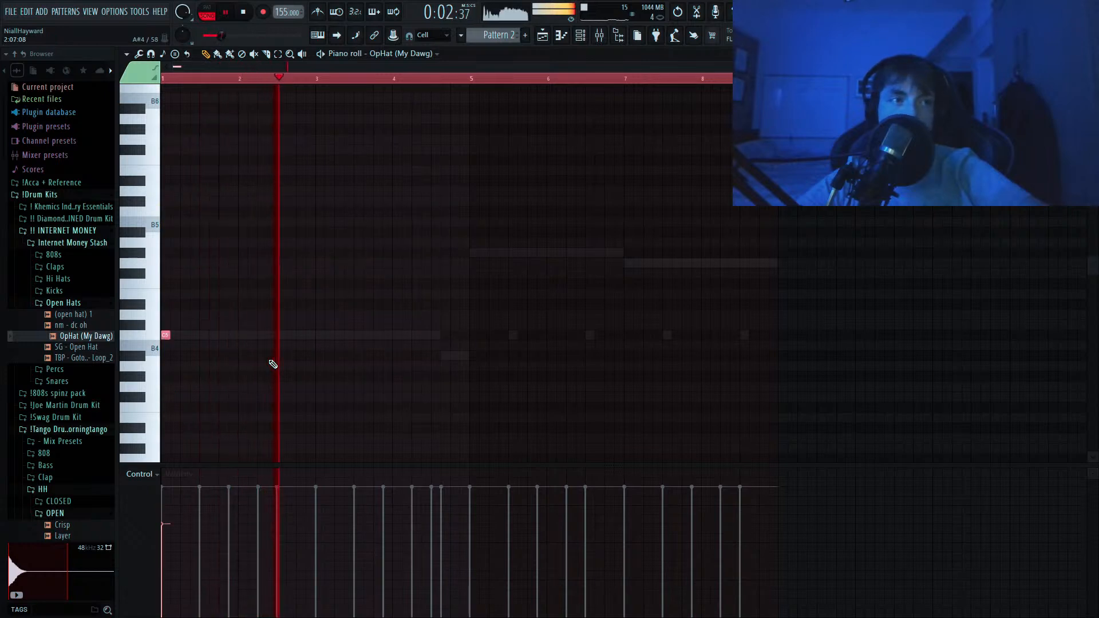
pyautogui.press('space')
pyautogui.click(233, 334)
pyautogui.moveTo(381, 335); pyautogui.dragTo(271, 345)
pyautogui.click(262, 337)
pyautogui.scroll(-5, 231, 344)
pyautogui.press('space')
pyautogui.scroll(-2, 272, 344)
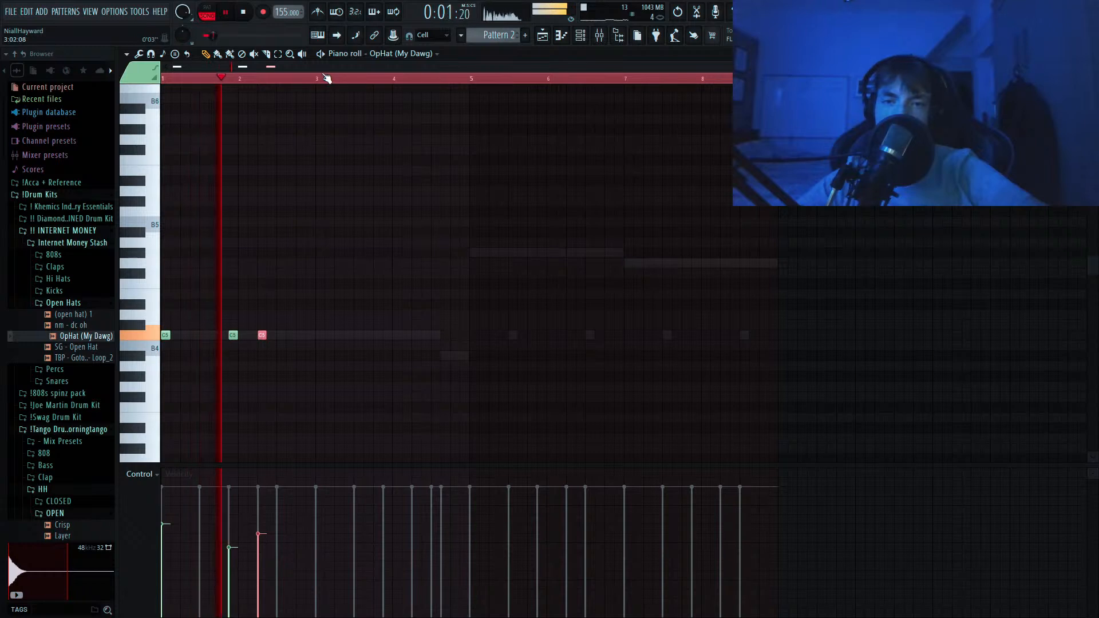
# Duplicate the two-bar open hat pattern through bar 8 and slightly lower the velocity of all hits.
pyautogui.hotkey('ctrl', 'a')
pyautogui.hotkey('ctrl', 'b')
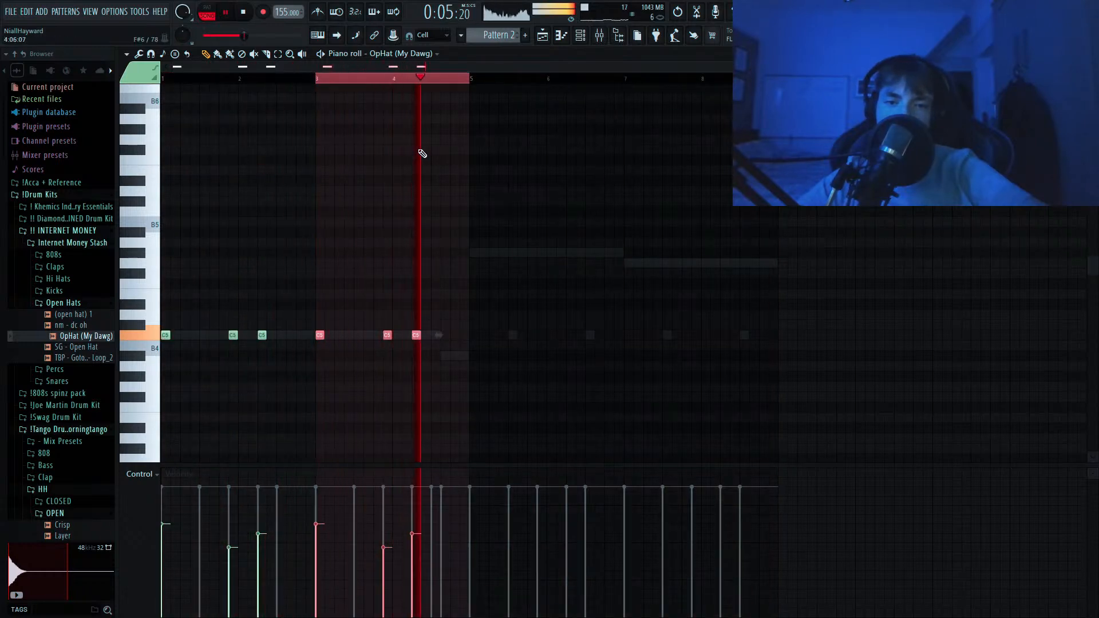
pyautogui.hotkey('ctrl', 'b')
pyautogui.hotkey('ctrl', 'b')
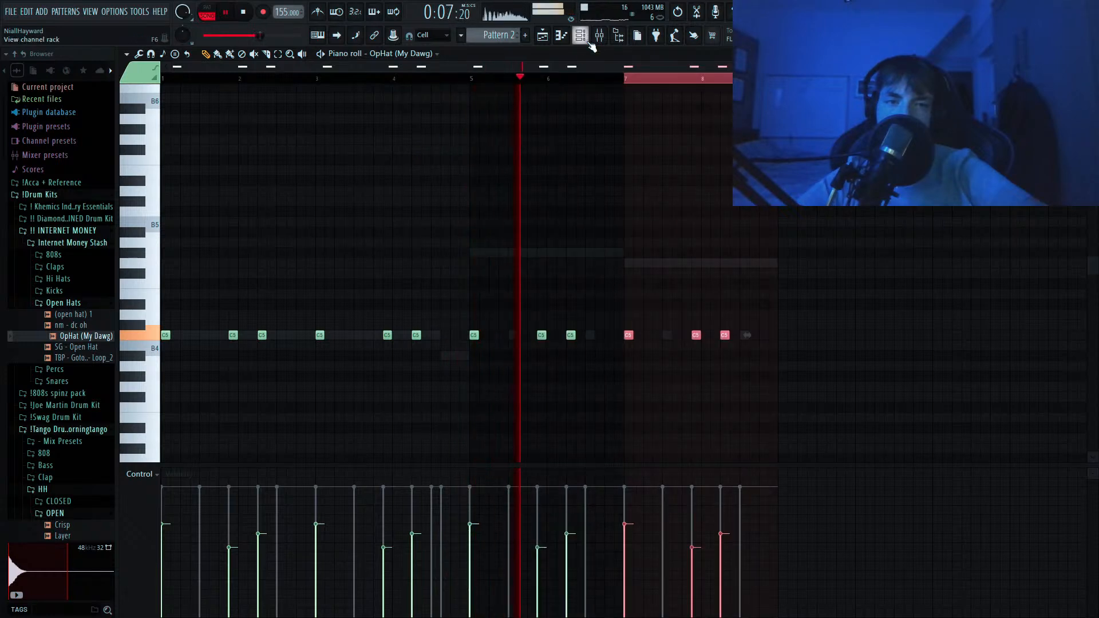
pyautogui.hotkey('ctrl', 'a')
pyautogui.click(580, 35)
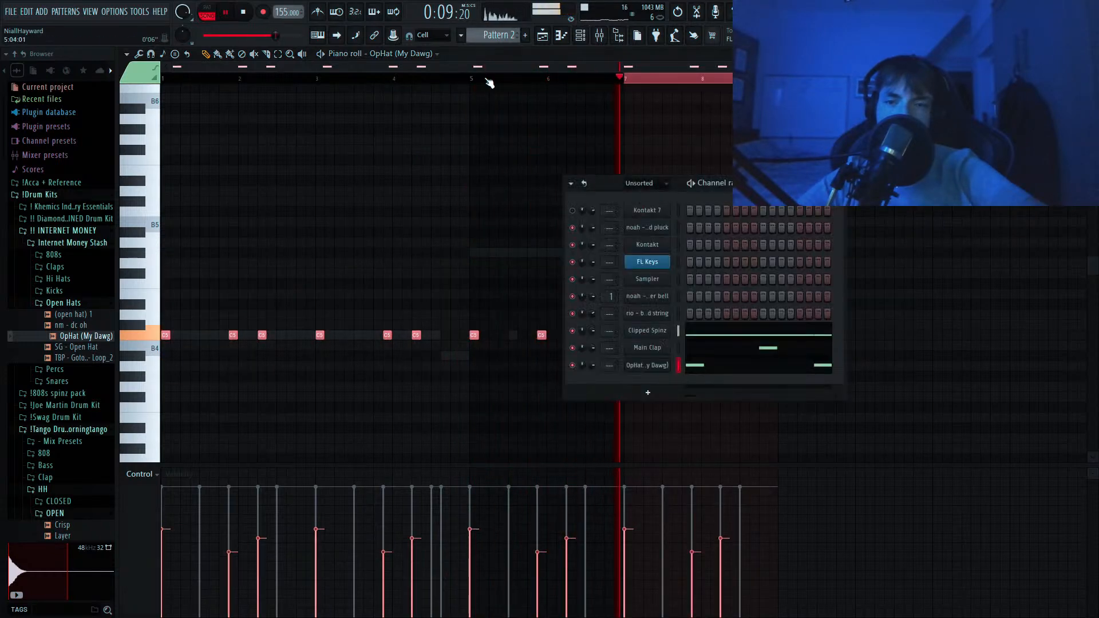
# Replace the Clipped Spinz sample with 808 (2) Spinz from the !808s spinz pack and raise all its notes to full velocity.
pyautogui.click(49, 231)
pyautogui.click(57, 243)
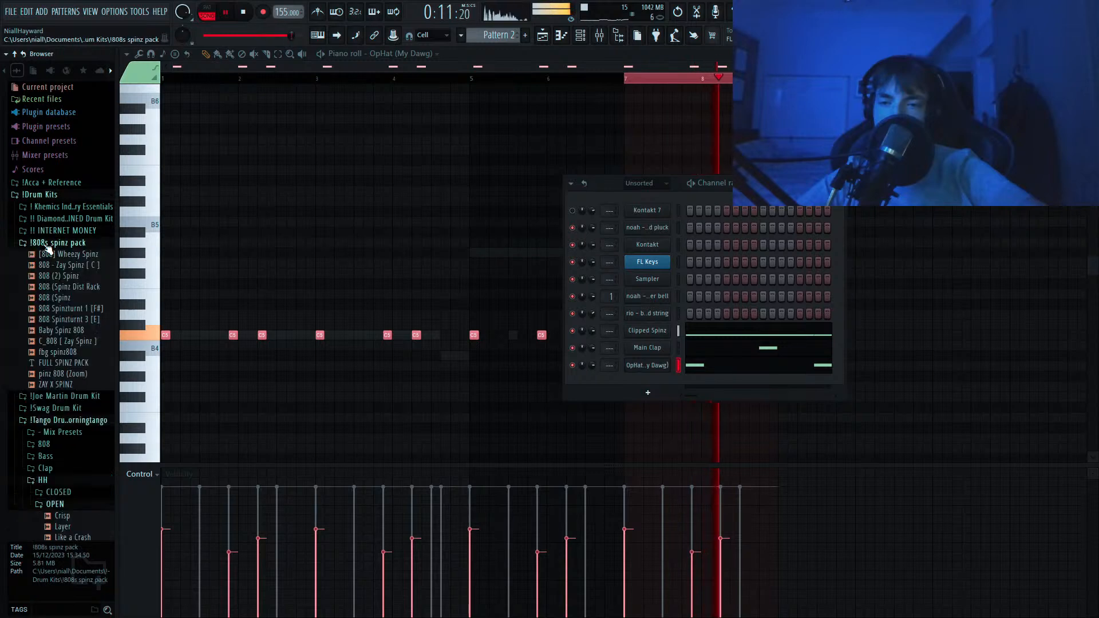
pyautogui.moveTo(63, 275); pyautogui.dragTo(648, 333)
pyautogui.click(561, 35)
pyautogui.moveTo(919, 202); pyautogui.dragTo(753, 269)
pyautogui.hotkey('ctrl', 'a')
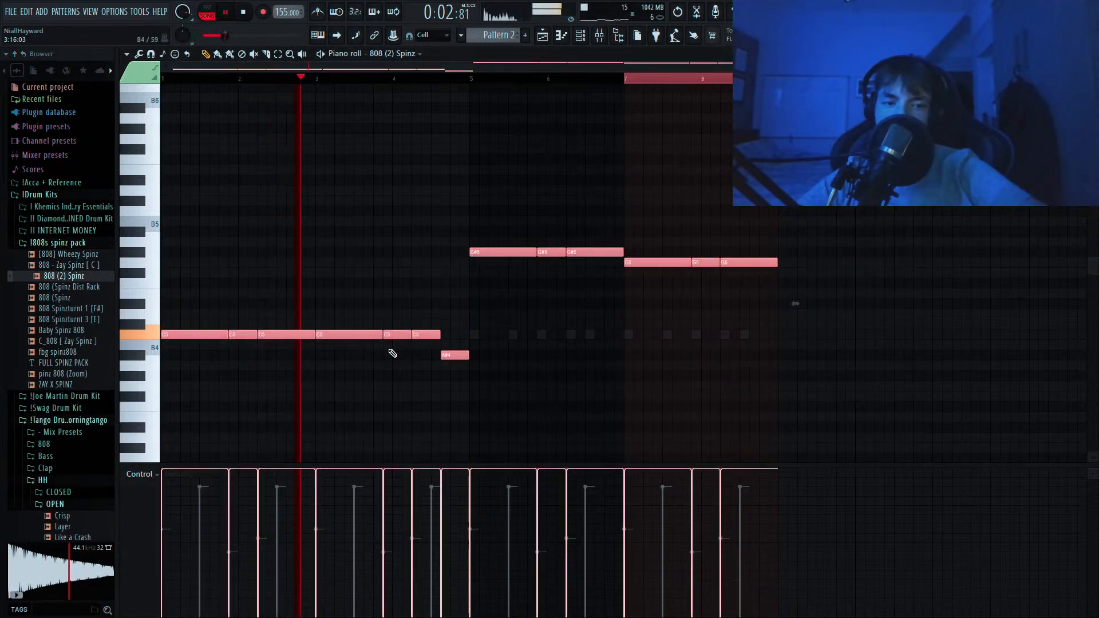
# Listen to the pattern with the new 808 while checking the mixer and playlist, and stop playback.
pyautogui.click(590, 36)
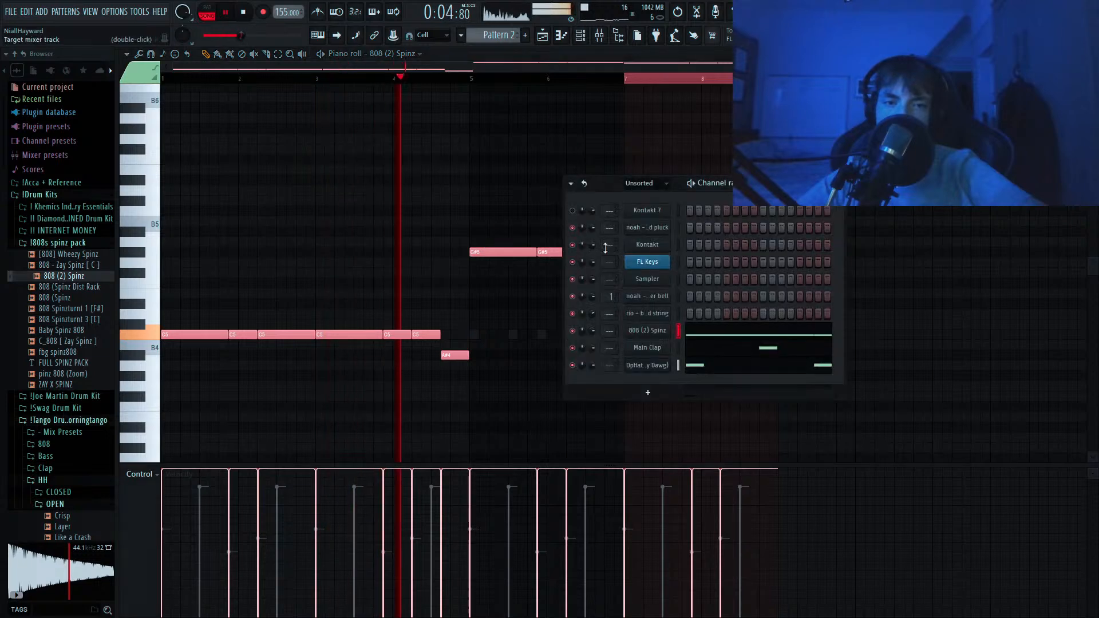
pyautogui.click(600, 36)
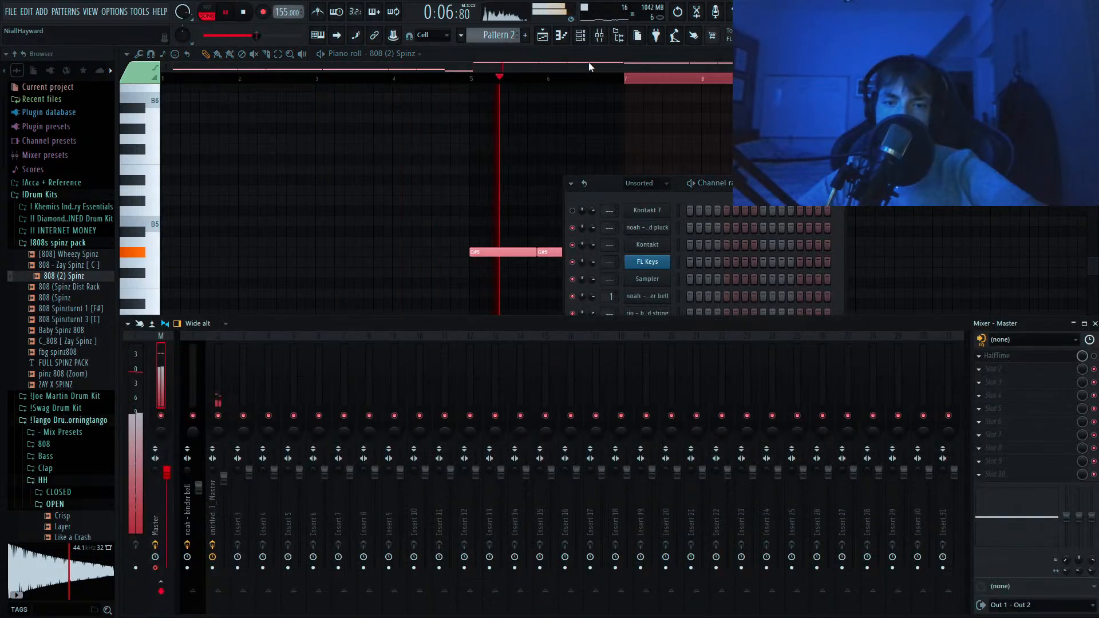
pyautogui.click(543, 39)
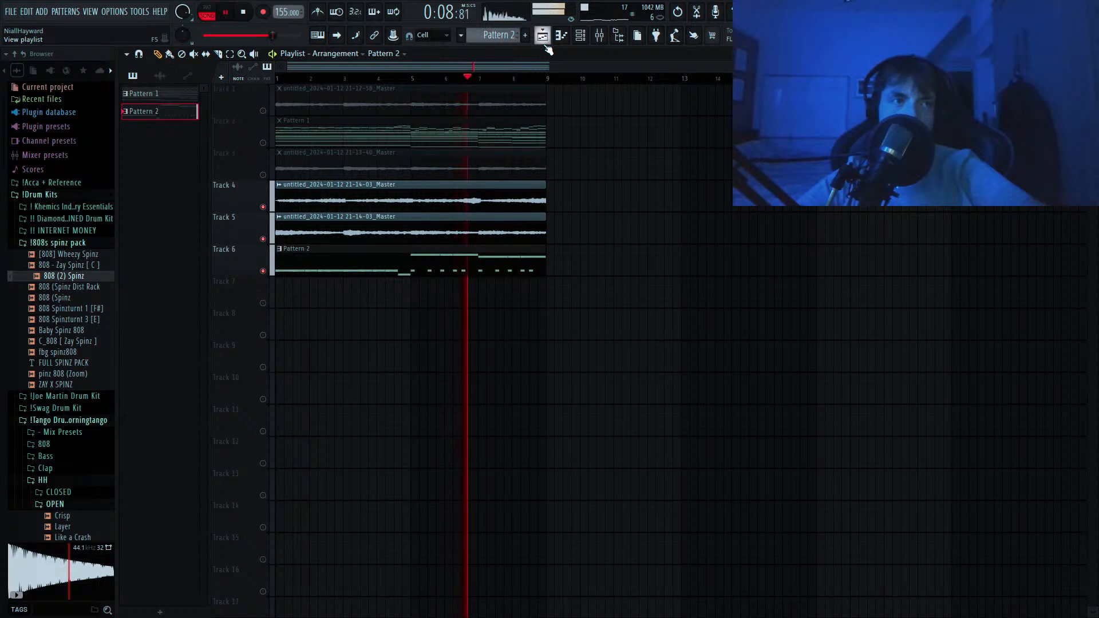
pyautogui.click(581, 36)
pyautogui.press('space')
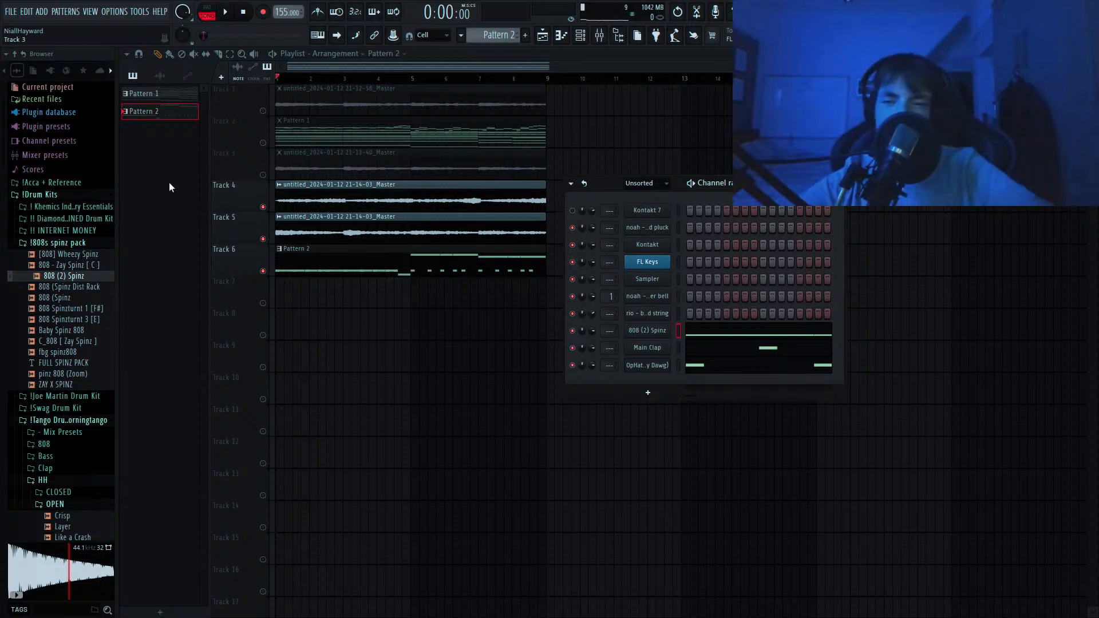
# Add the Main kick from the Tango Drum Kit as a new channel.
pyautogui.click(49, 242)
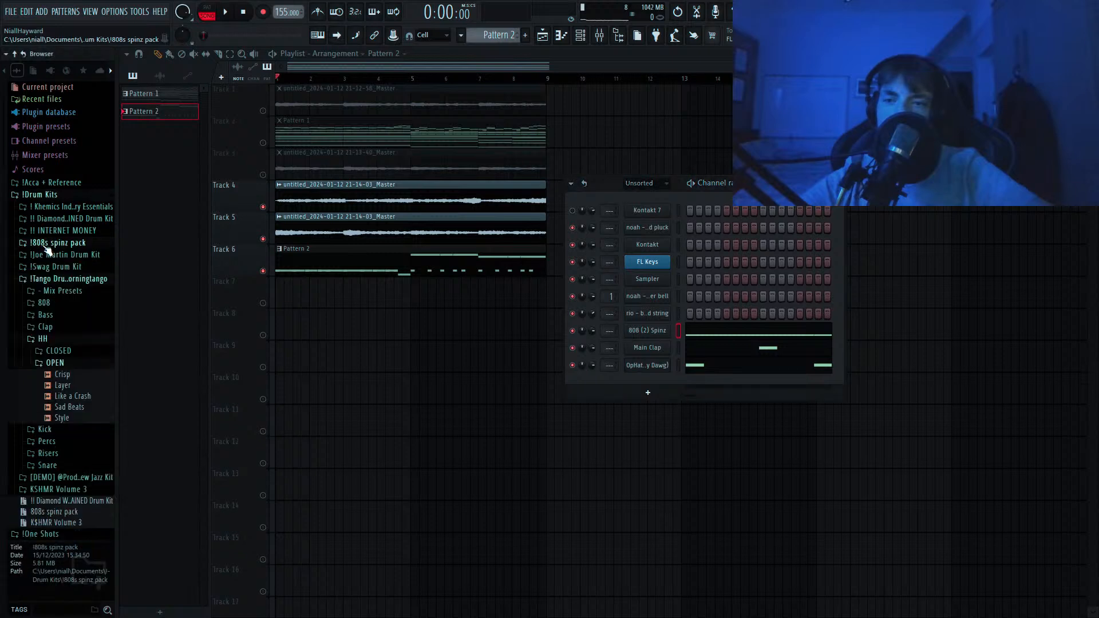
pyautogui.click(58, 338)
pyautogui.click(55, 351)
pyautogui.click(56, 384)
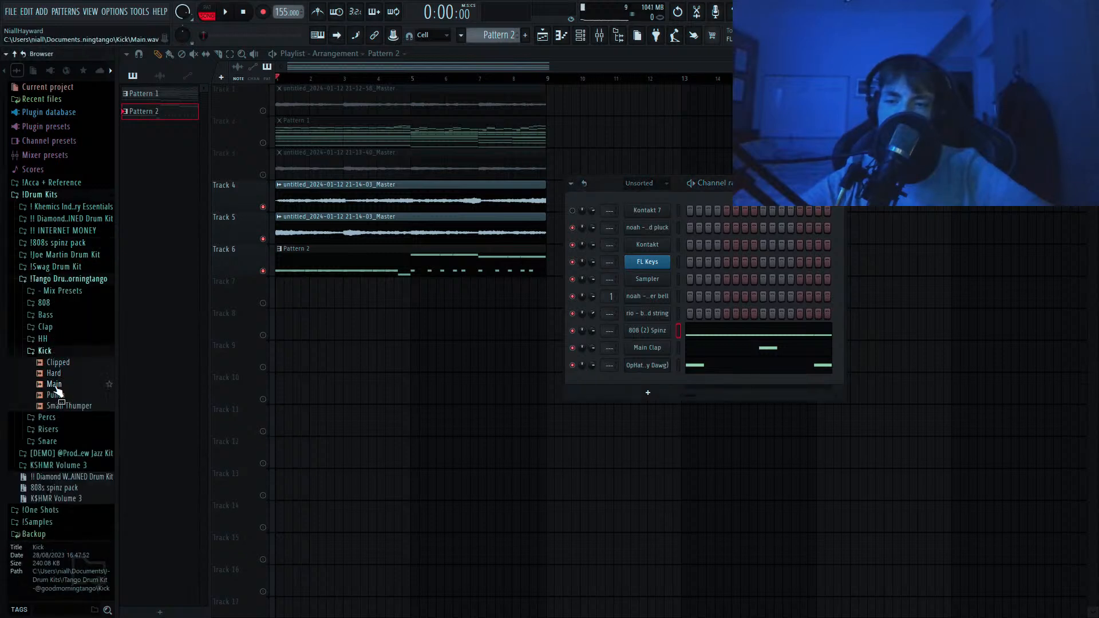
pyautogui.moveTo(57, 391); pyautogui.dragTo(603, 377)
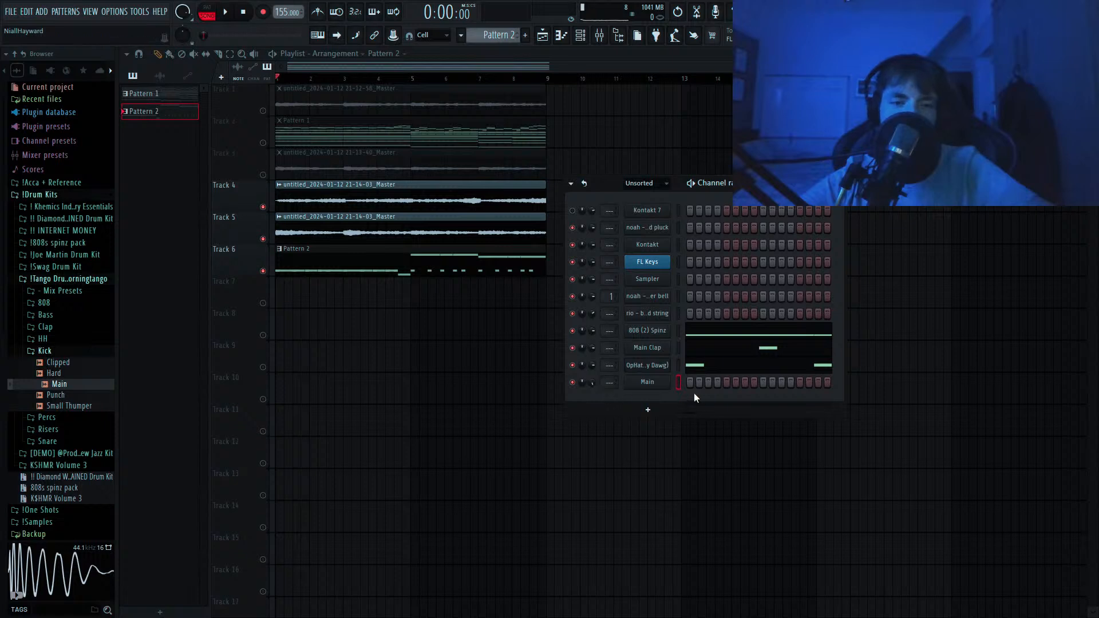
# Load Fruity Soft Clipper into slot 2 of the Master mixer track.
pyautogui.click(601, 44)
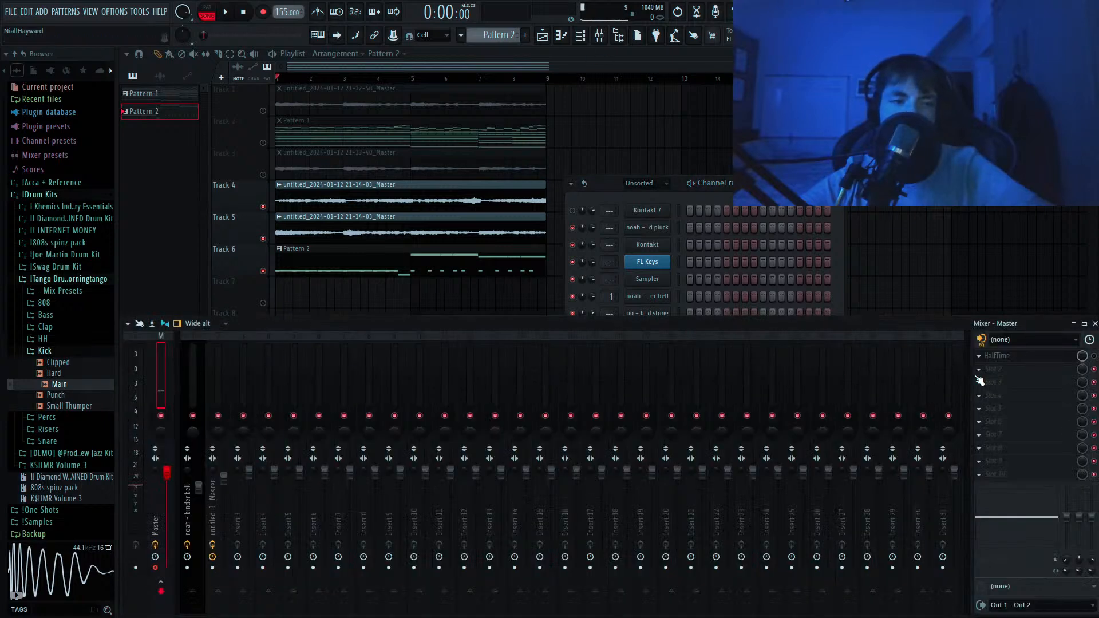
pyautogui.click(729, 306)
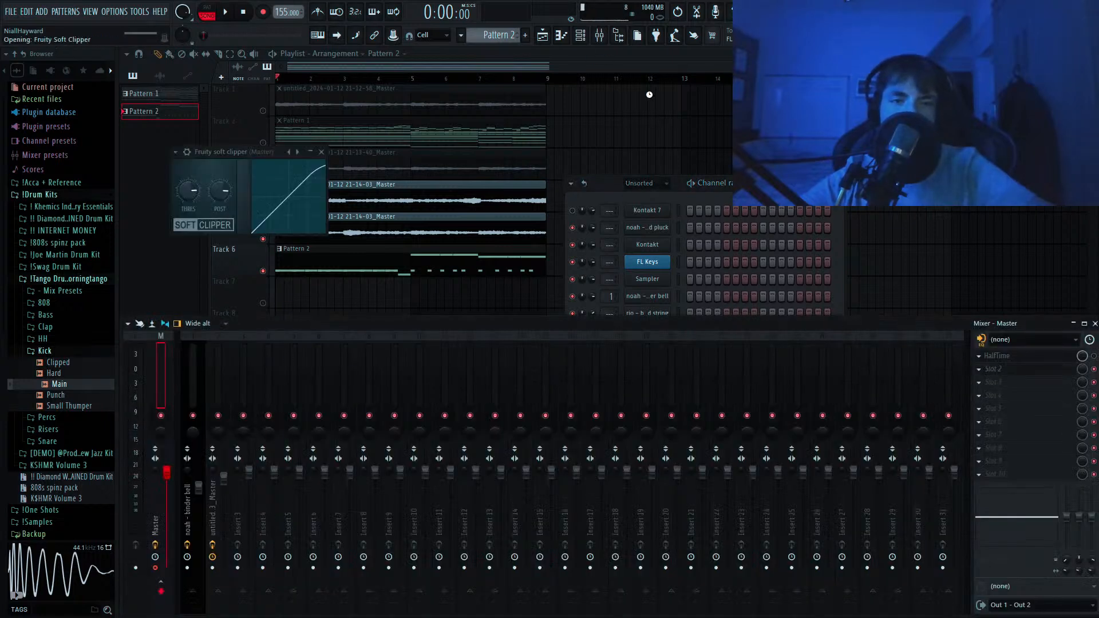
pyautogui.click(575, 51)
# Lower the first kick note to A#4 at full velocity and place a second kick hit on step 15 of bar 1.
pyautogui.click(564, 42)
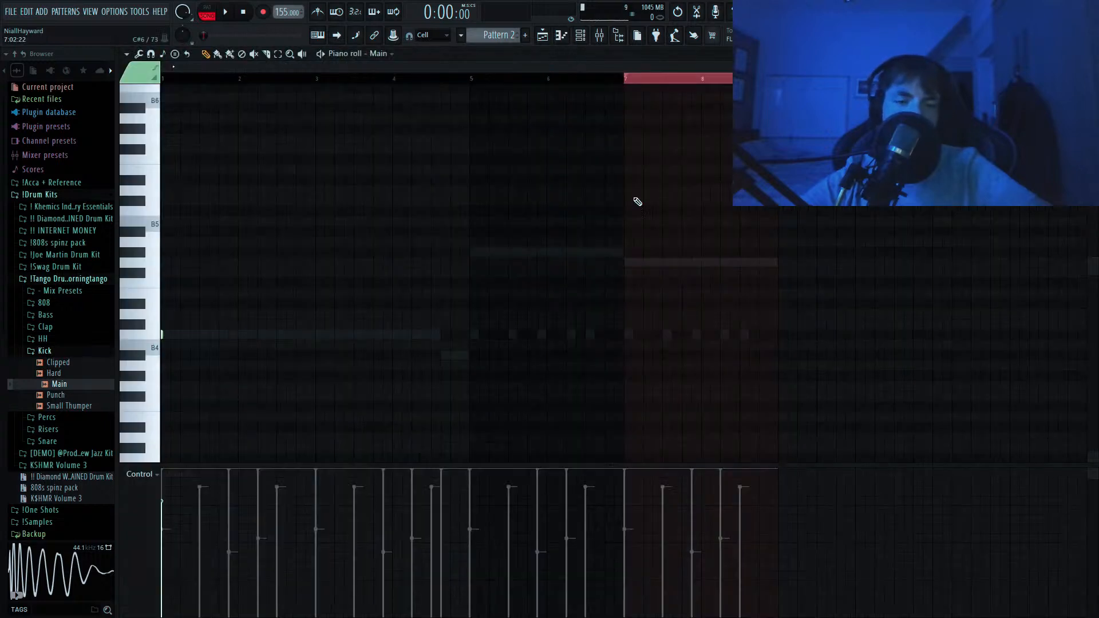
pyautogui.moveTo(203, 312); pyautogui.dragTo(77, 378)
pyautogui.hotkey('shift', 'Down')
pyautogui.hotkey('shift', 'Down')
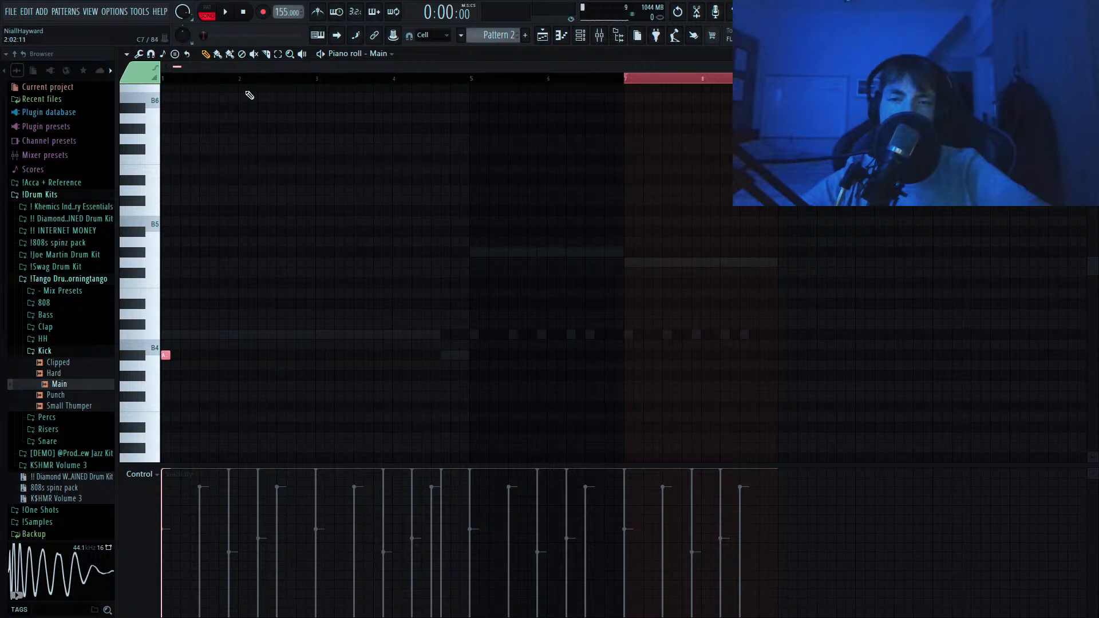
pyautogui.hotkey('ctrl', 'b')
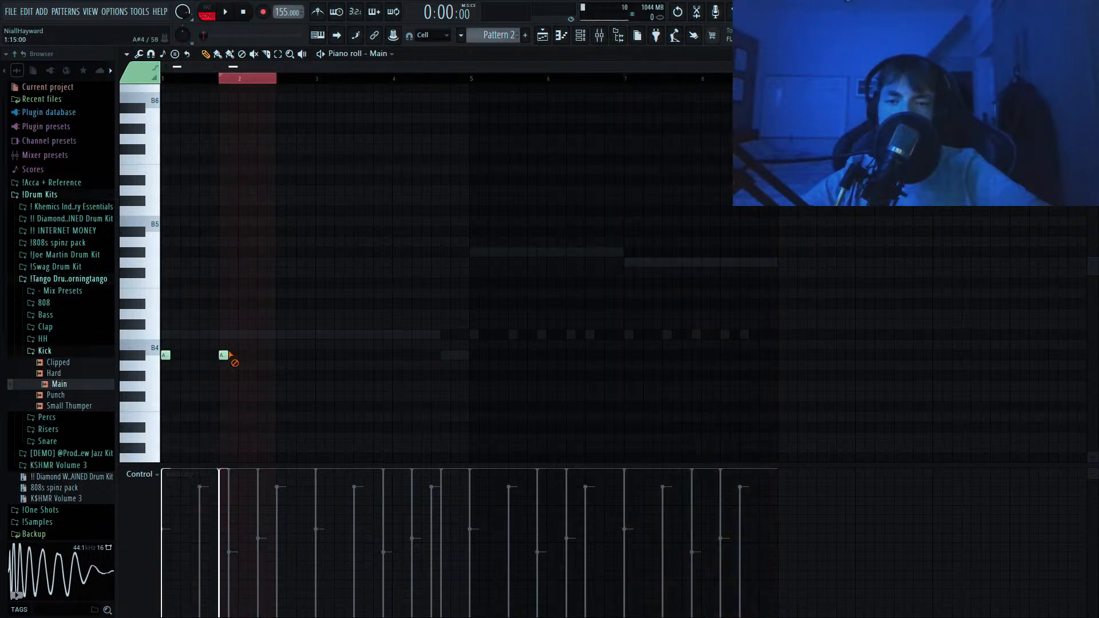
pyautogui.click(232, 357)
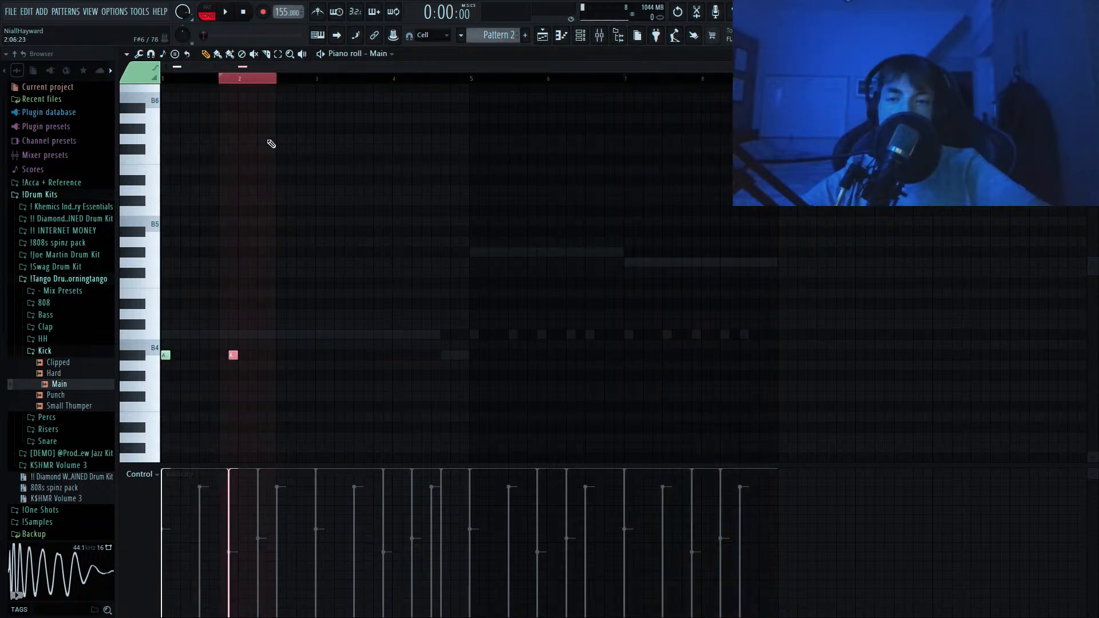
# Duplicate the bar 1 kicks into bar 2, shift the copy to step 5 and delete its extra hit.
pyautogui.moveTo(243, 80); pyautogui.dragTo(163, 80)
pyautogui.hotkey('ctrl', 'b')
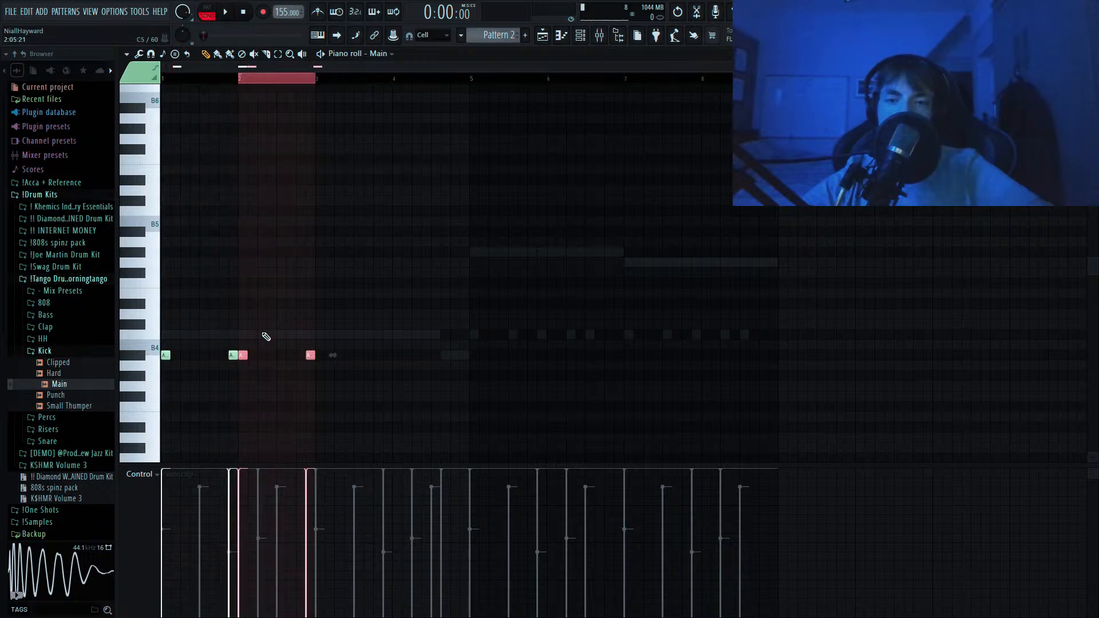
pyautogui.hotkey('shift', 'Right')
pyautogui.hotkey('shift', 'Right')
pyautogui.rightClick(365, 336)
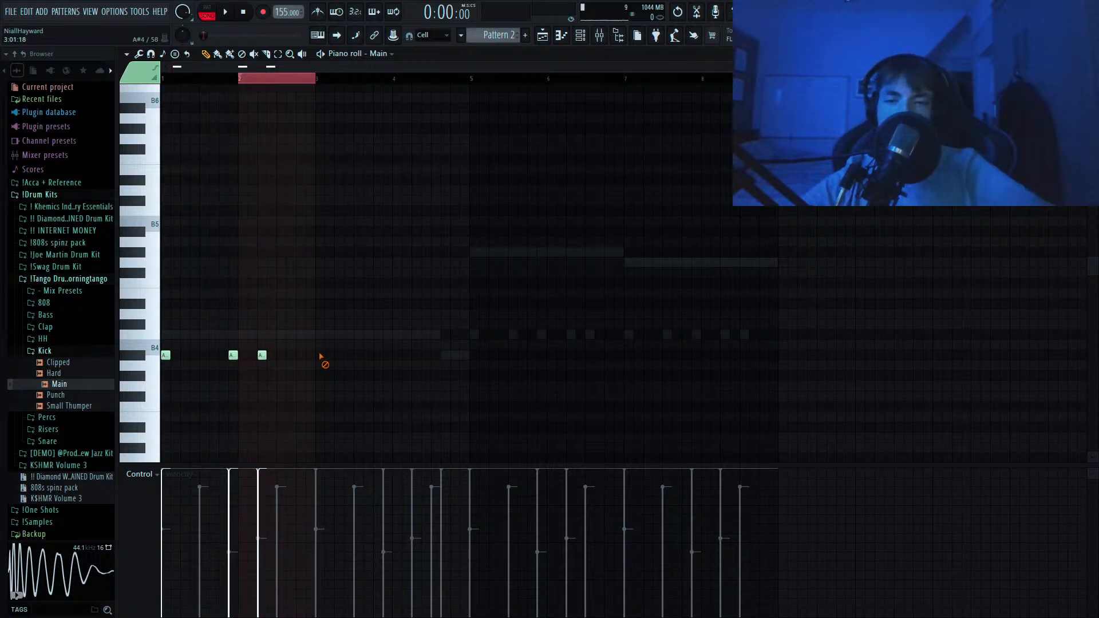
# Duplicate the two-bar kick pattern through bar 8.
pyautogui.moveTo(319, 80); pyautogui.dragTo(163, 80)
pyautogui.hotkey('ctrl', 'b')
pyautogui.hotkey('ctrl', 'b')
pyautogui.hotkey('ctrl', 'b')
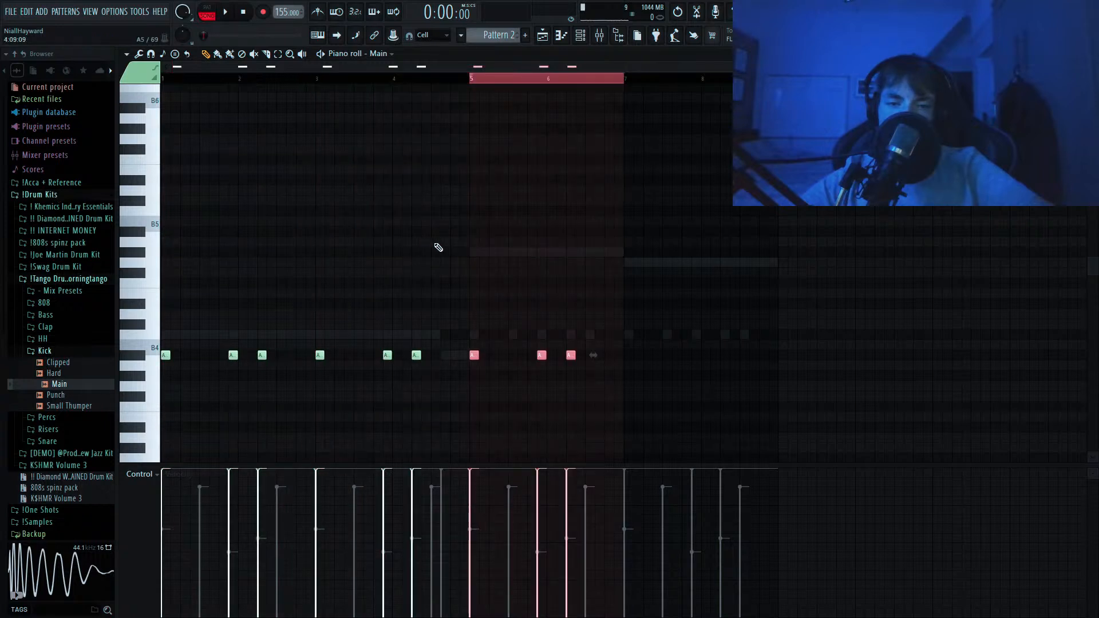
# Lower all kick notes by two semitones to G#4 and play the pattern.
pyautogui.press('Down')
pyautogui.press('Down')
pyautogui.press('space')
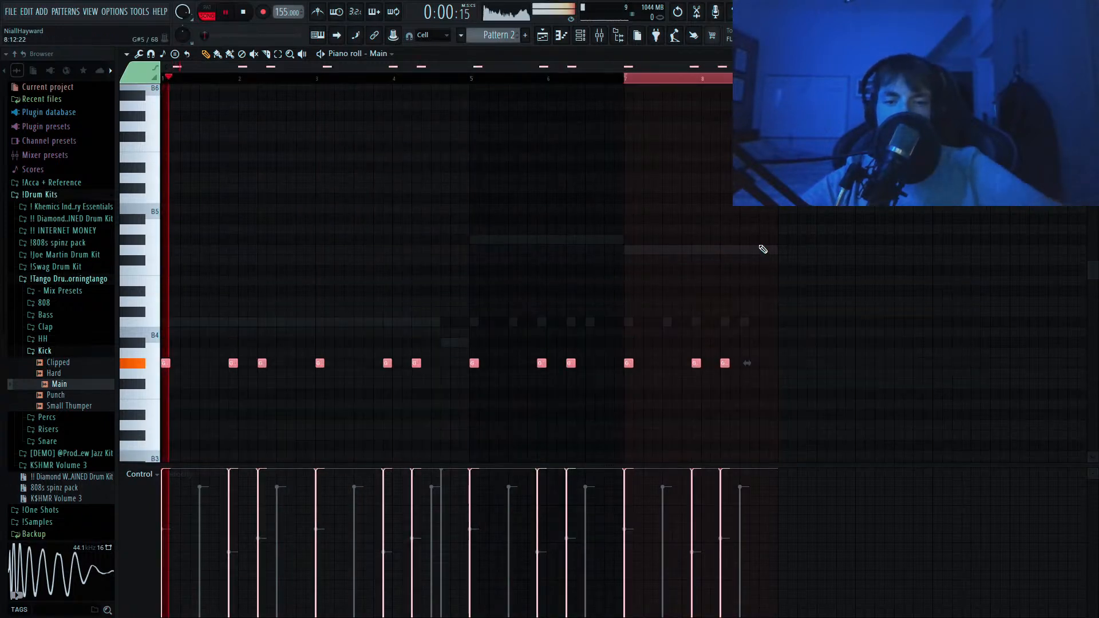
# Add the Main closed hat from the Tango Drum Kit as a new channel, with a hit on every second step across eight bars.
pyautogui.press('F6')
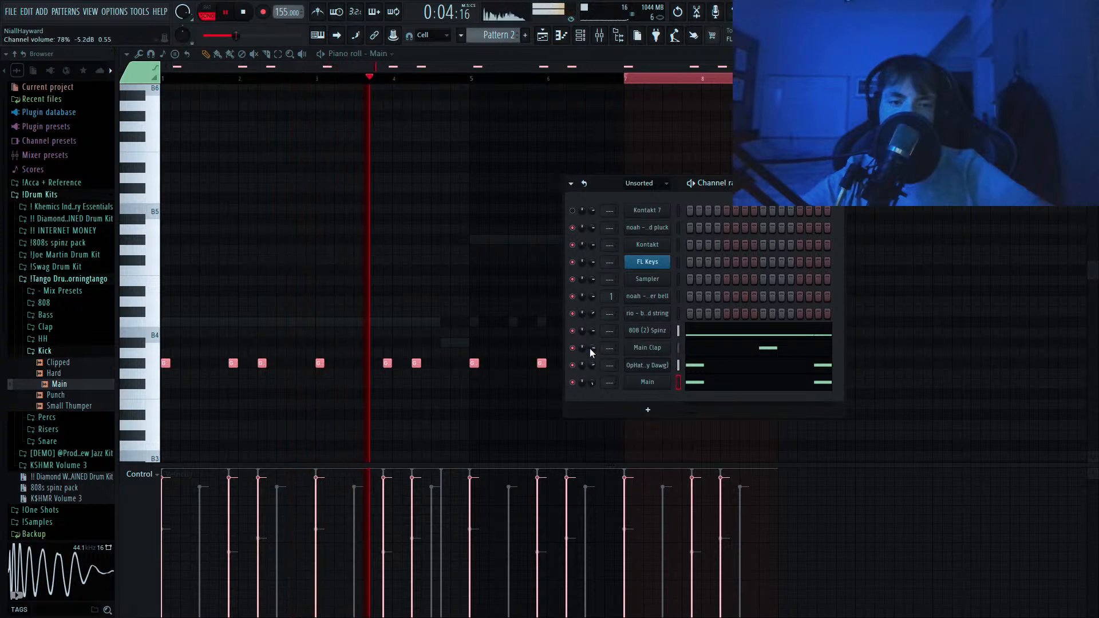
pyautogui.click(57, 330)
pyautogui.click(58, 331)
pyautogui.click(57, 338)
pyautogui.click(64, 362)
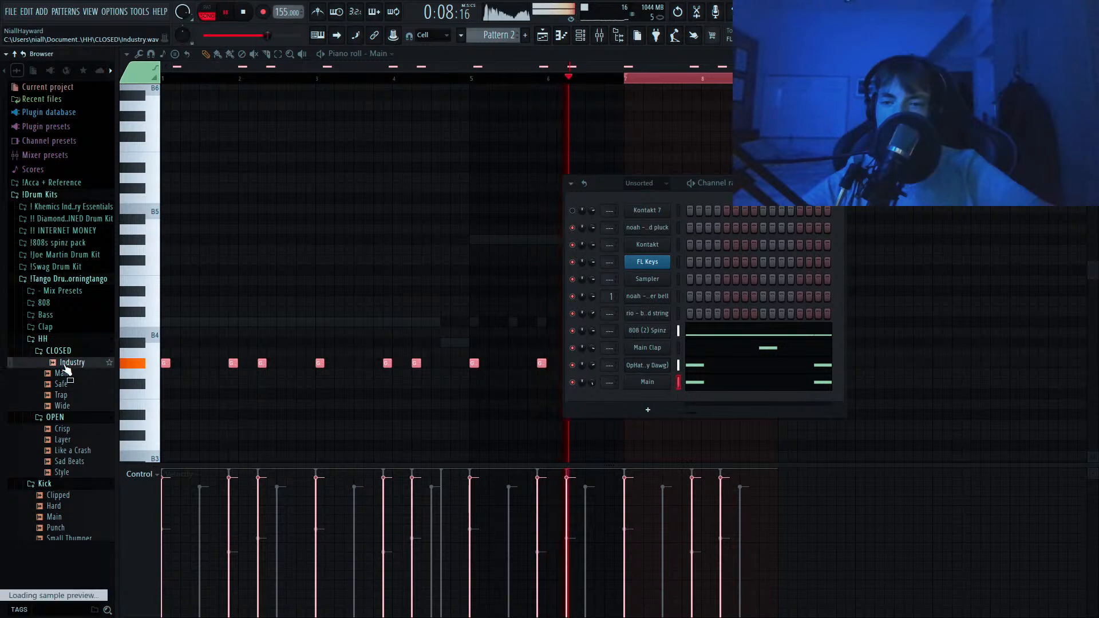
pyautogui.click(65, 373)
pyautogui.moveTo(65, 380); pyautogui.dragTo(644, 402)
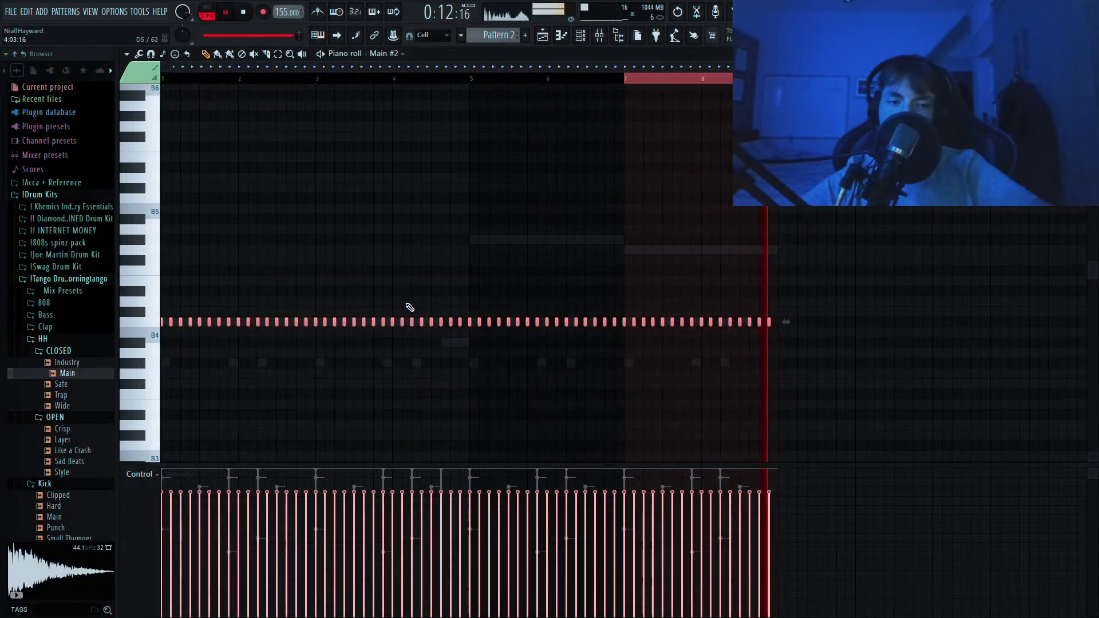
# Apply legato to the closed hat notes, listen to the pattern from the playlist and stop playback.
pyautogui.hotkey('ctrl', 'l')
pyautogui.scroll(3, 393, 75)
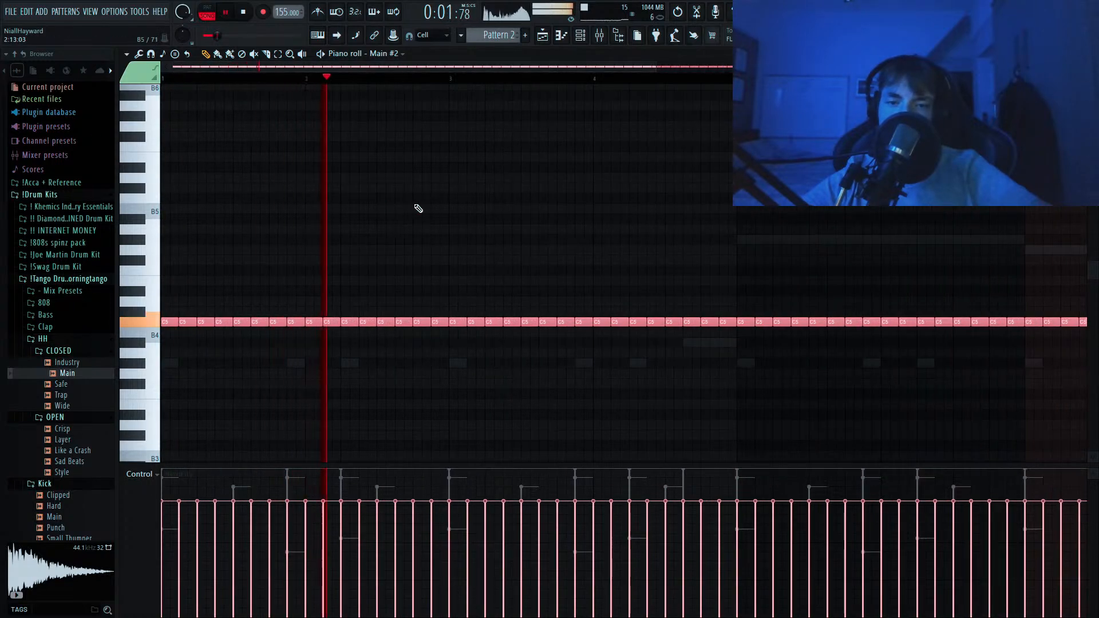
pyautogui.click(542, 35)
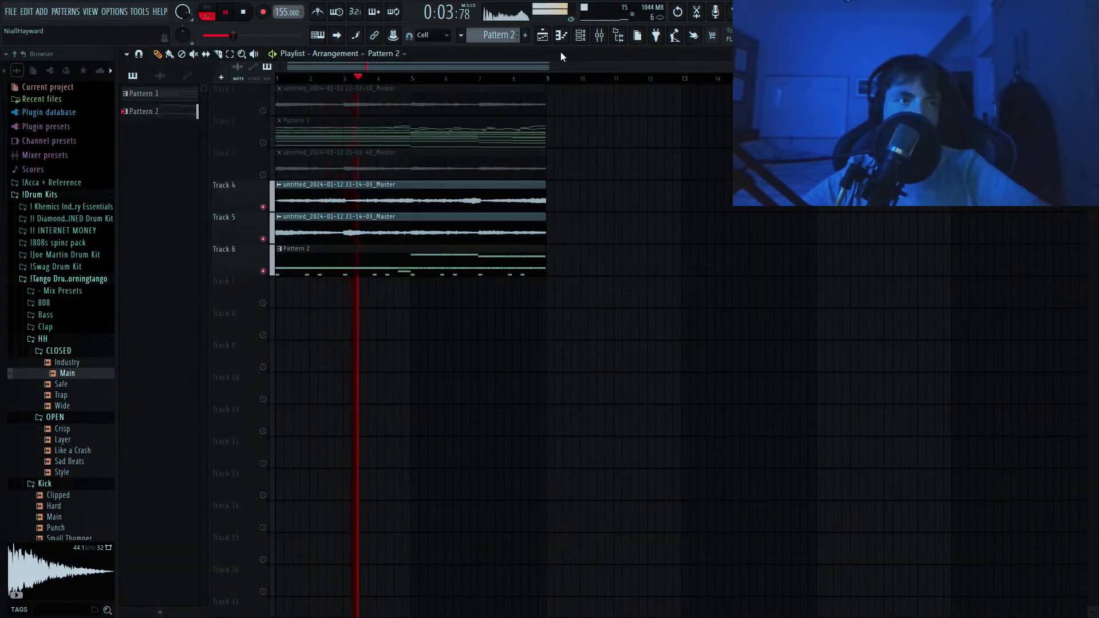
pyautogui.press('space')
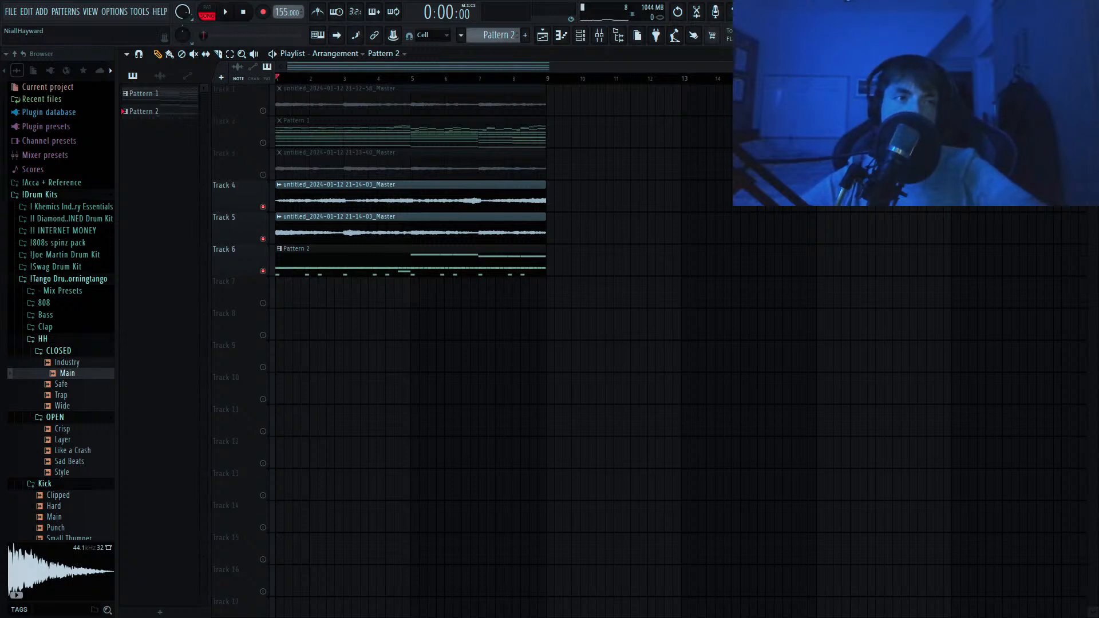
pyautogui.click(599, 35)
pyautogui.click(234, 364)
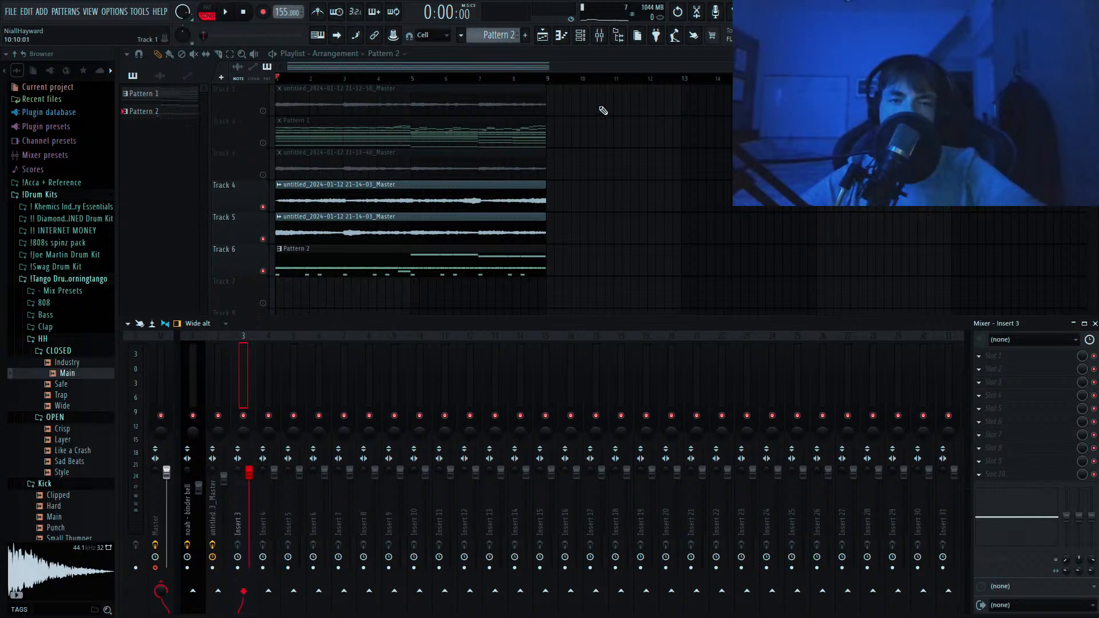
pyautogui.press('F9')
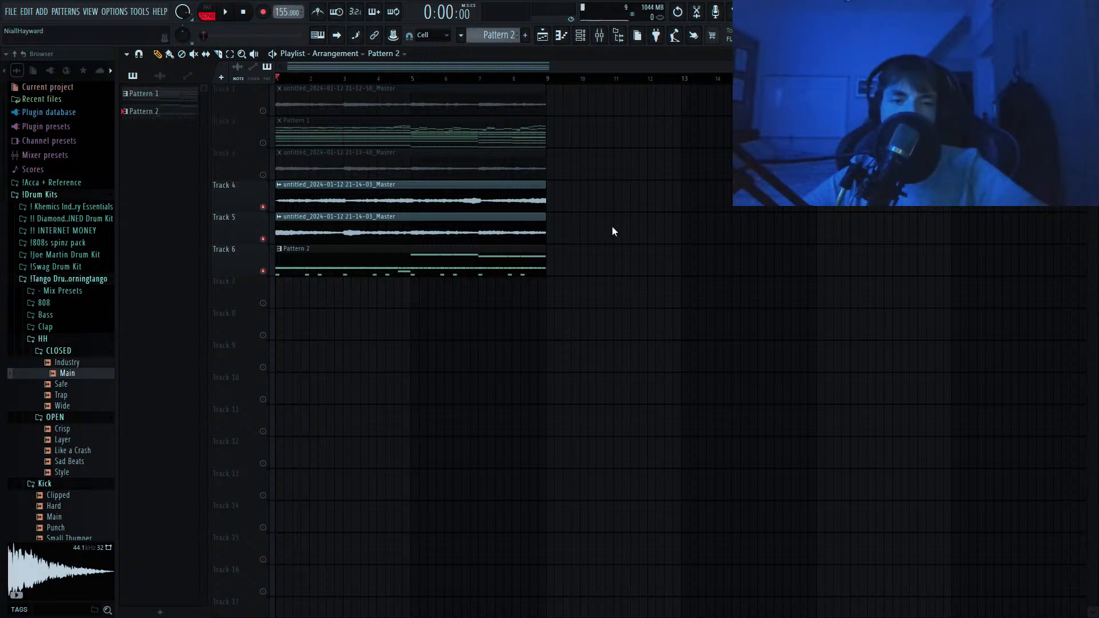
pyautogui.click(672, 392)
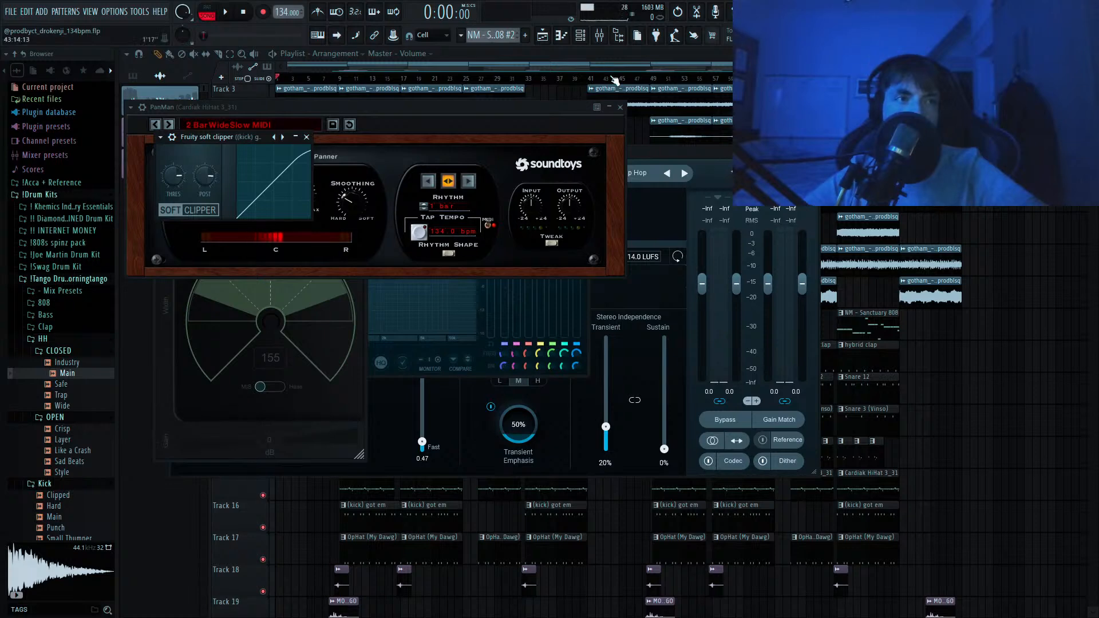
pyautogui.press('F12')
pyautogui.scroll(2, 629, 115)
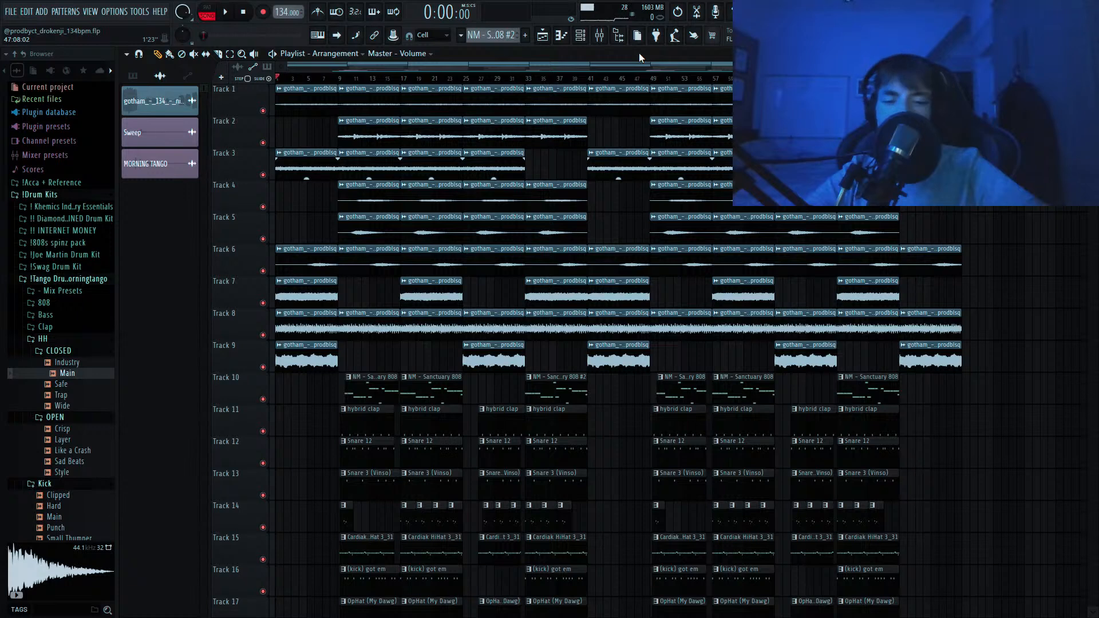
# Play the project and examine the master's Ozone 10 Maximizer and Vintage Comp settings and the Drum Bus effect chain, then stop playback.
pyautogui.press('space')
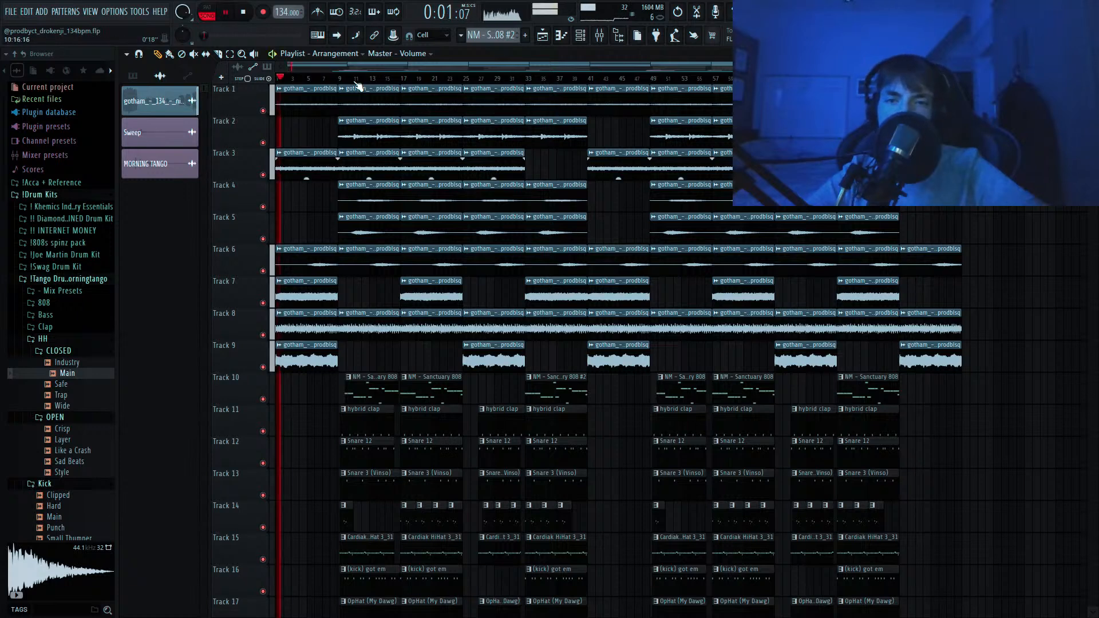
pyautogui.click(599, 35)
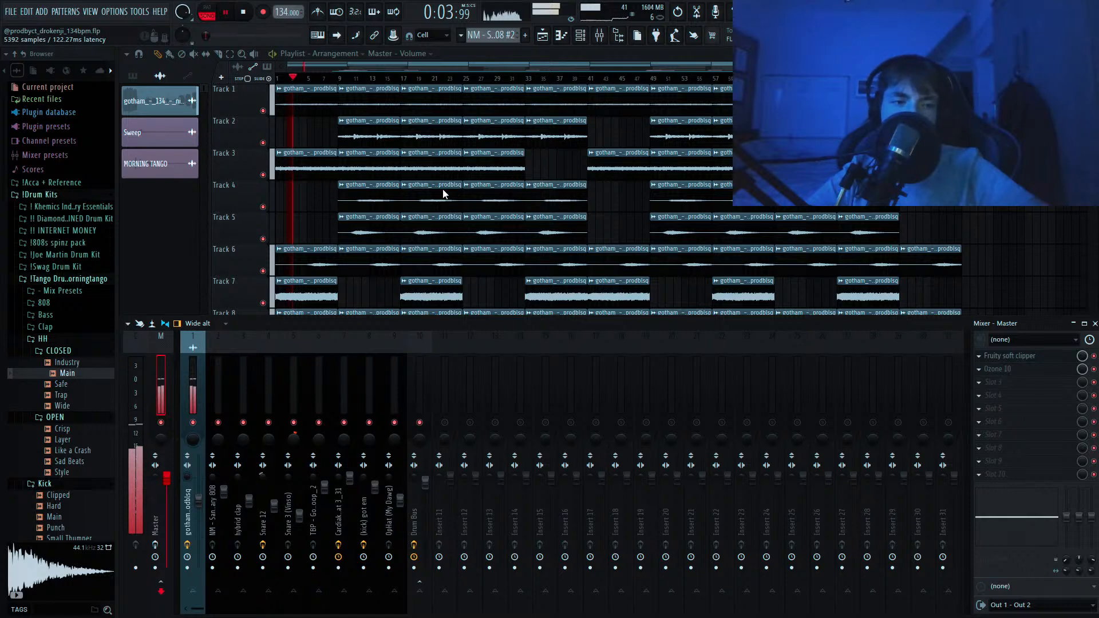
pyautogui.moveTo(414, 153); pyautogui.dragTo(450, 116)
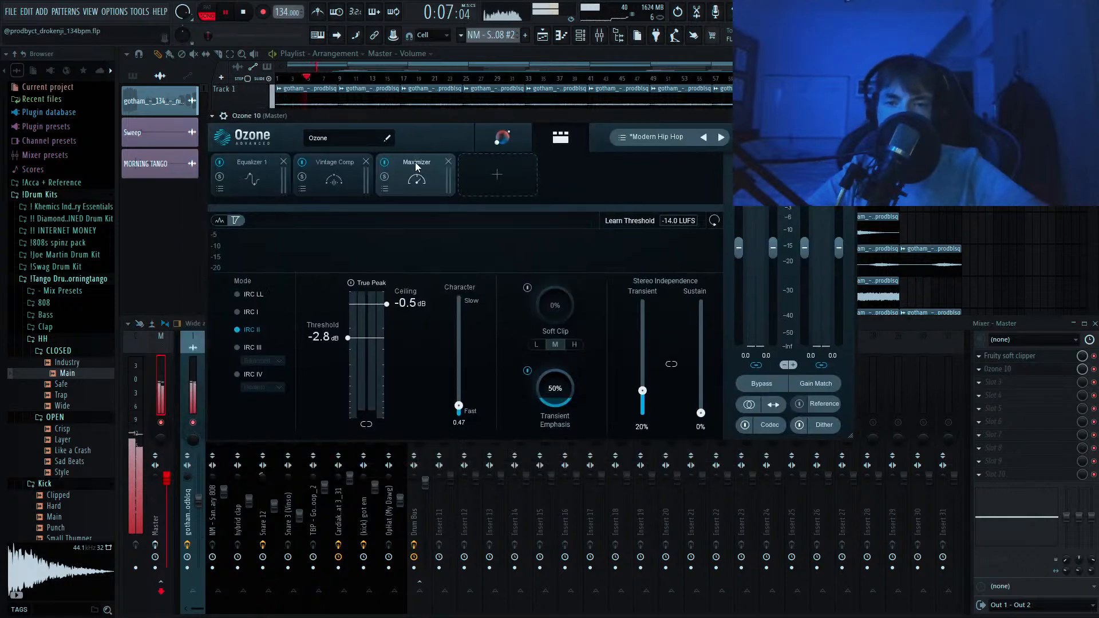
pyautogui.click(343, 178)
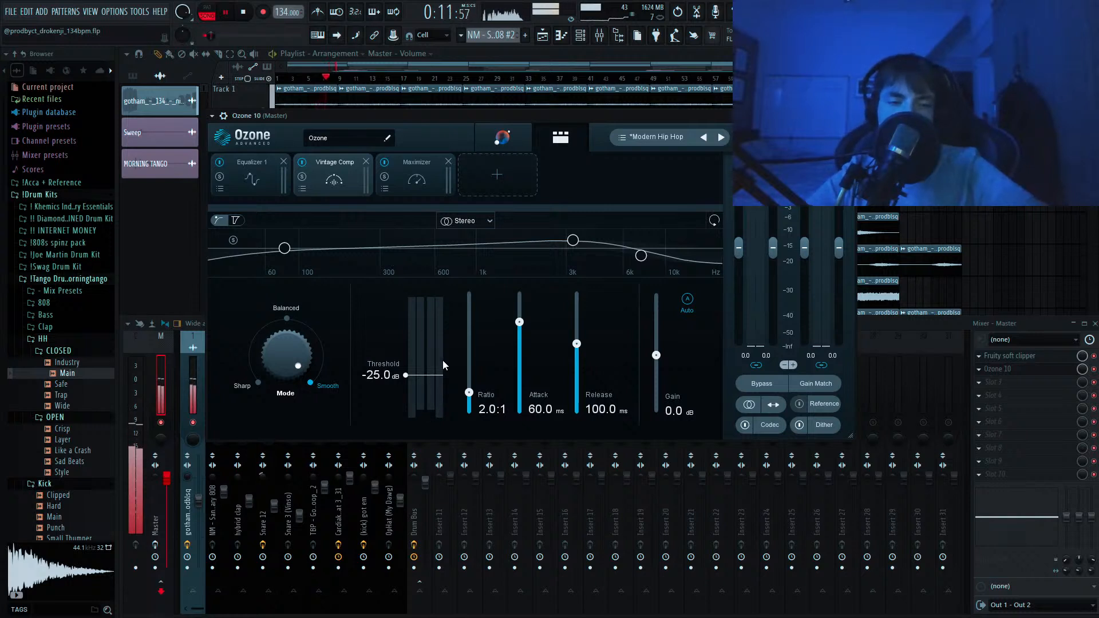
pyautogui.moveTo(439, 117); pyautogui.dragTo(475, 135)
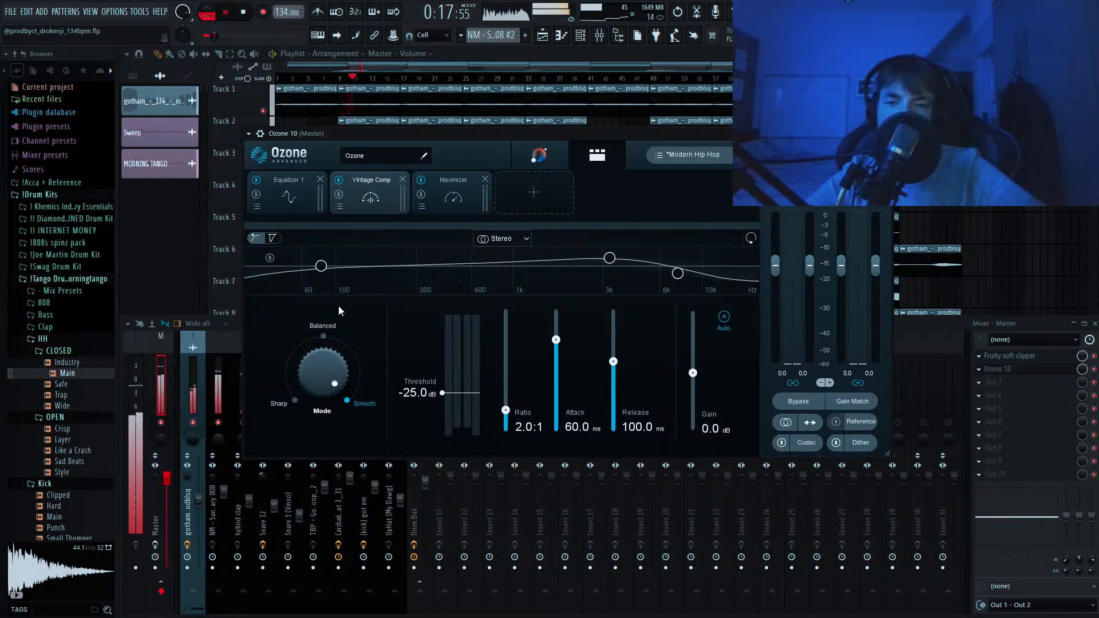
pyautogui.click(236, 321)
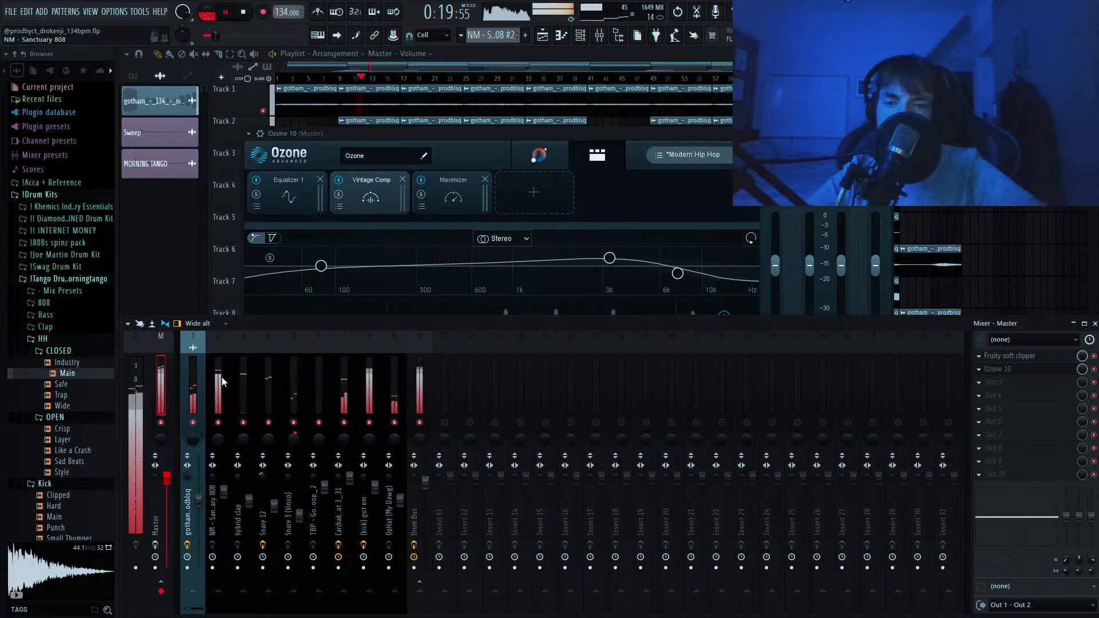
pyautogui.click(431, 377)
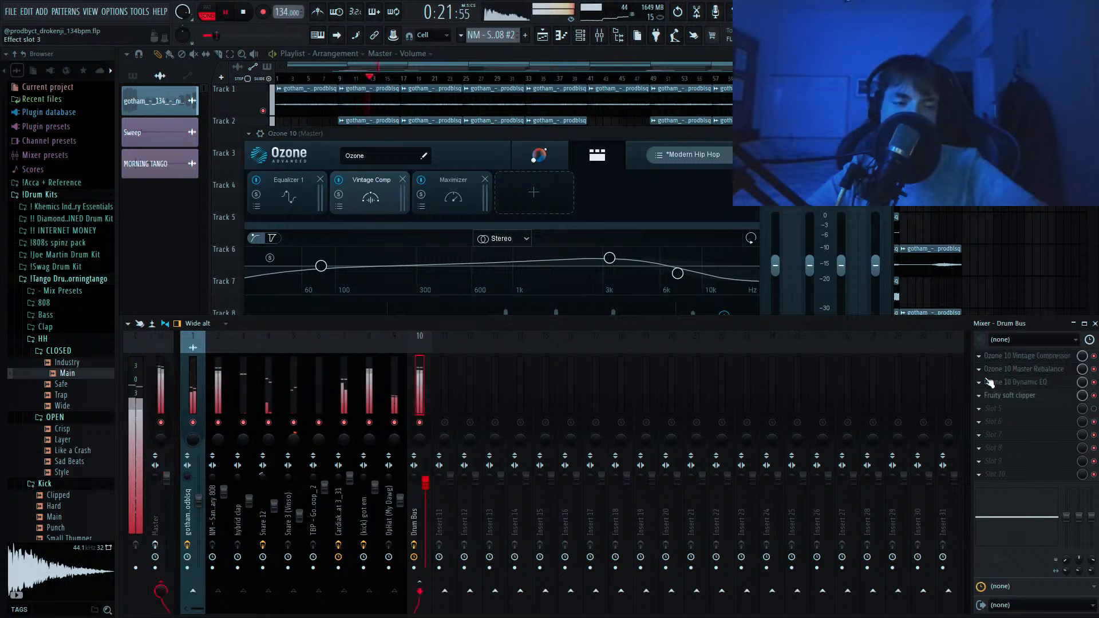
pyautogui.press('space')
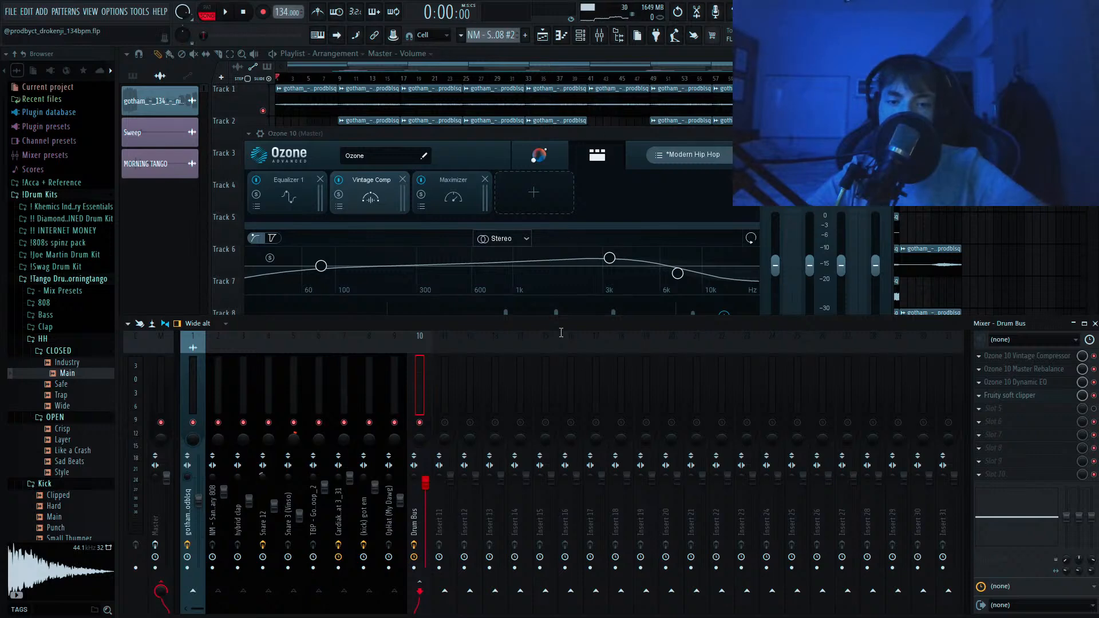
# Return to the playlist, look over its tracks and listen to the finished arrangement from the start.
pyautogui.click(550, 54)
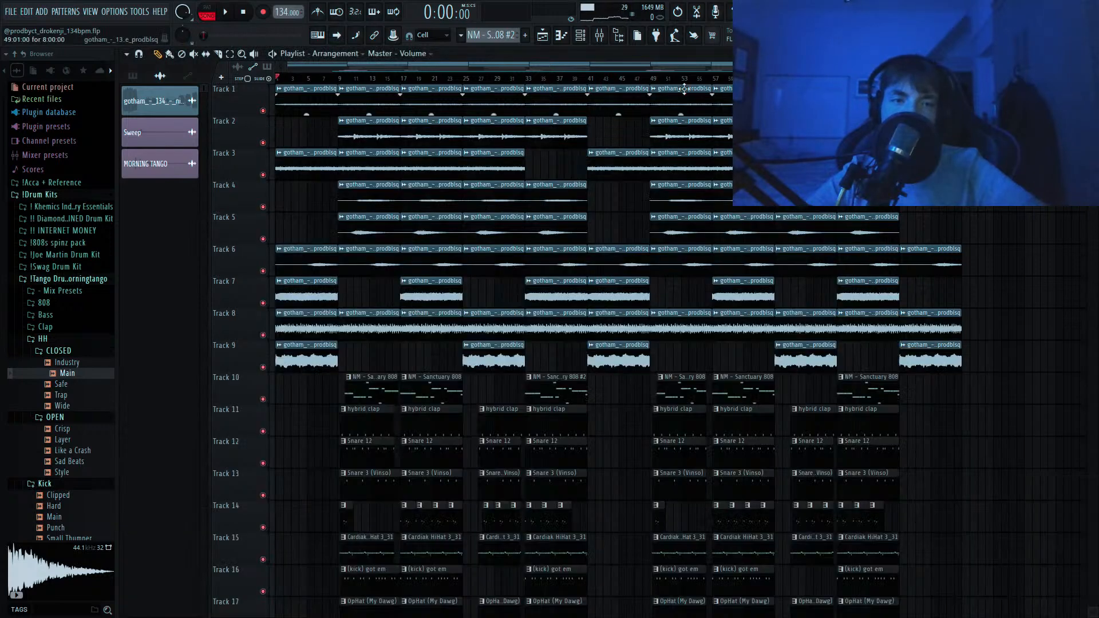
pyautogui.scroll(-5, 548, 124)
pyautogui.scroll(5, 548, 124)
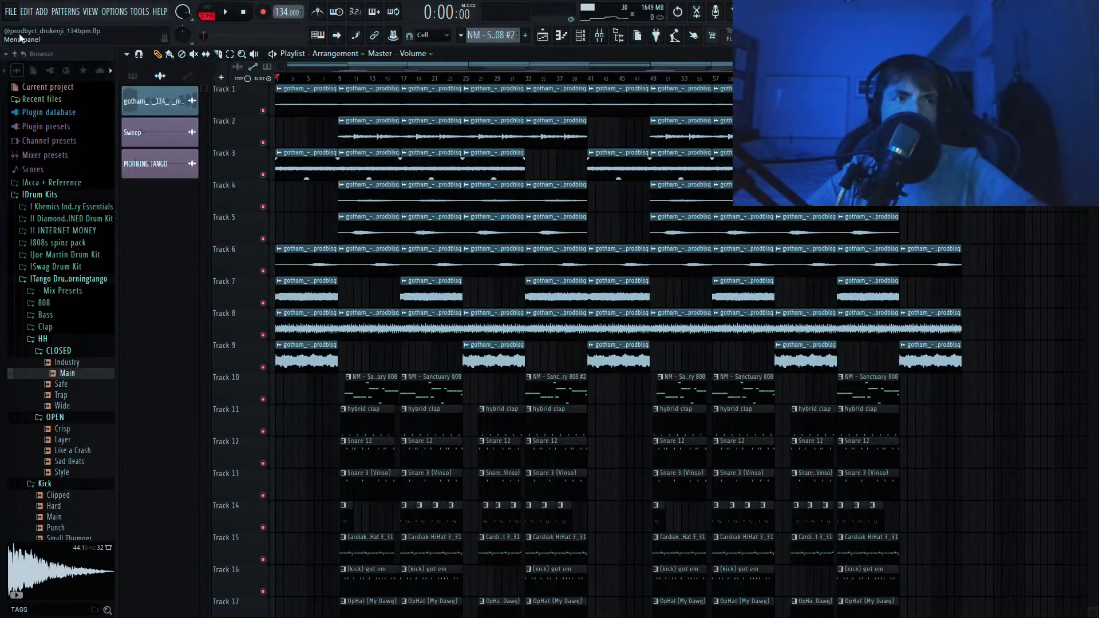
pyautogui.press('space')
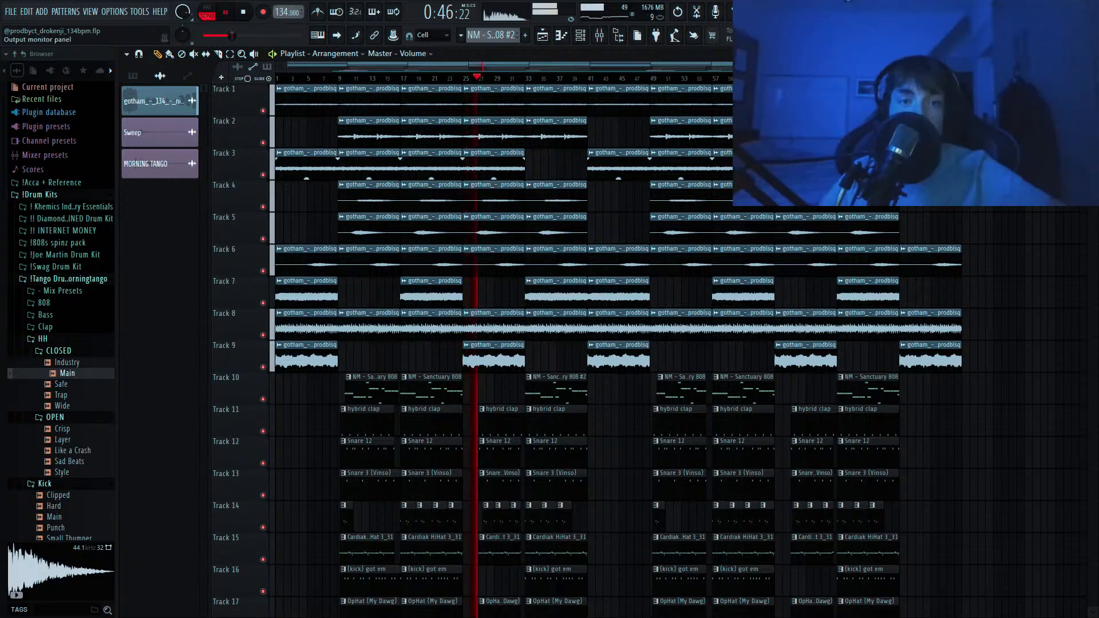
pyautogui.press('space')
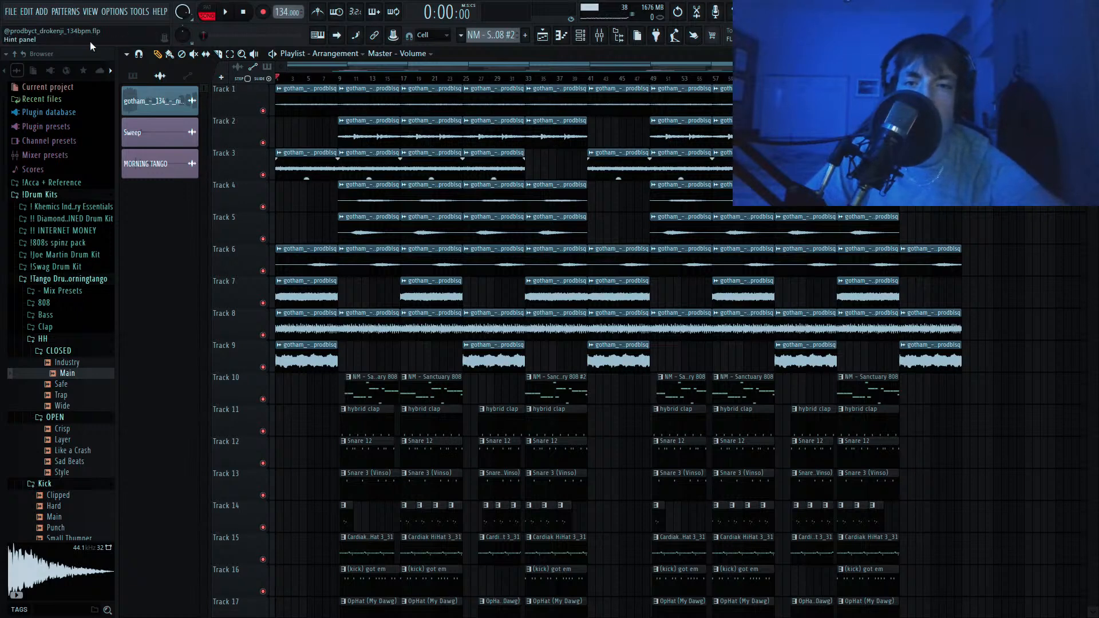
# In a new empty project, place the Whispers_of_Heartache guitar loop at the start of Track 1 and set the tempo to 147 BPM.
pyautogui.click(207, 103)
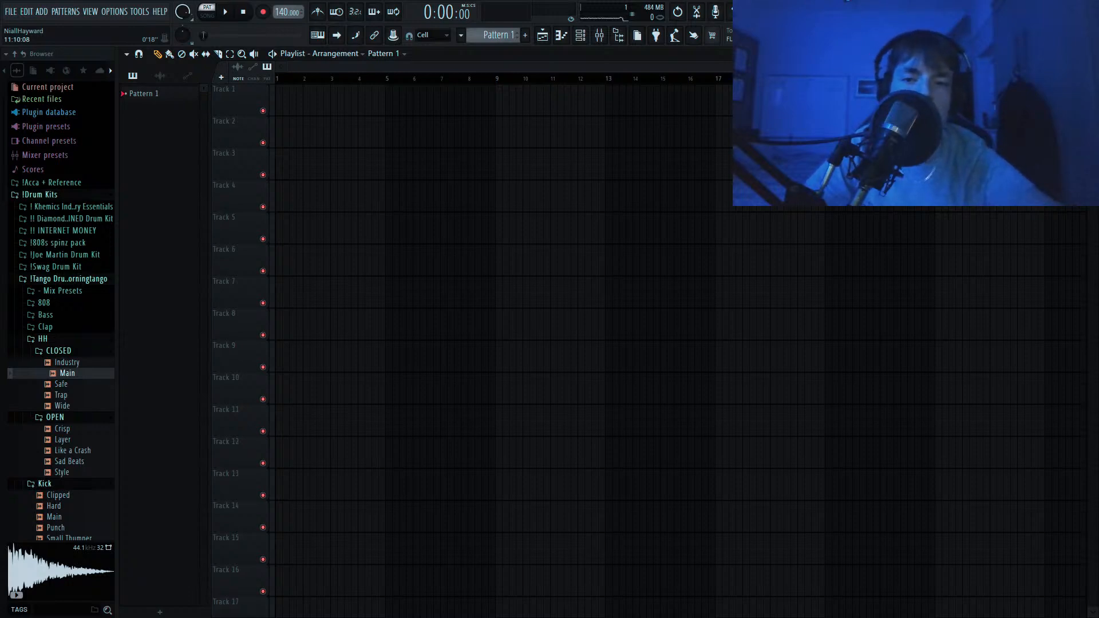
pyautogui.moveTo(859, 131); pyautogui.dragTo(312, 91)
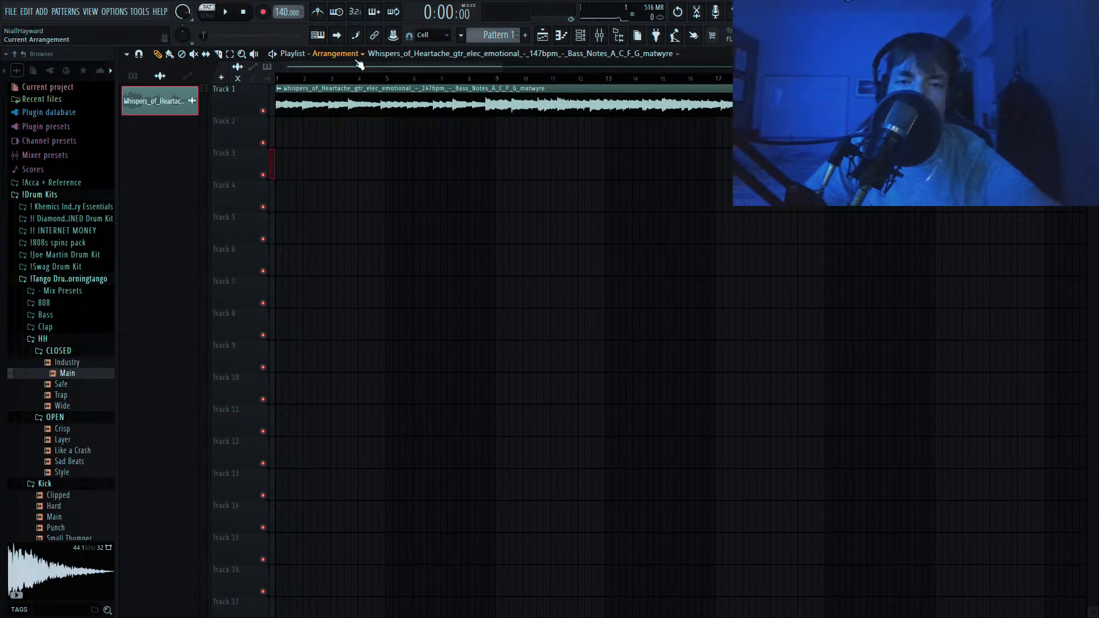
pyautogui.scroll(7, 280, 16)
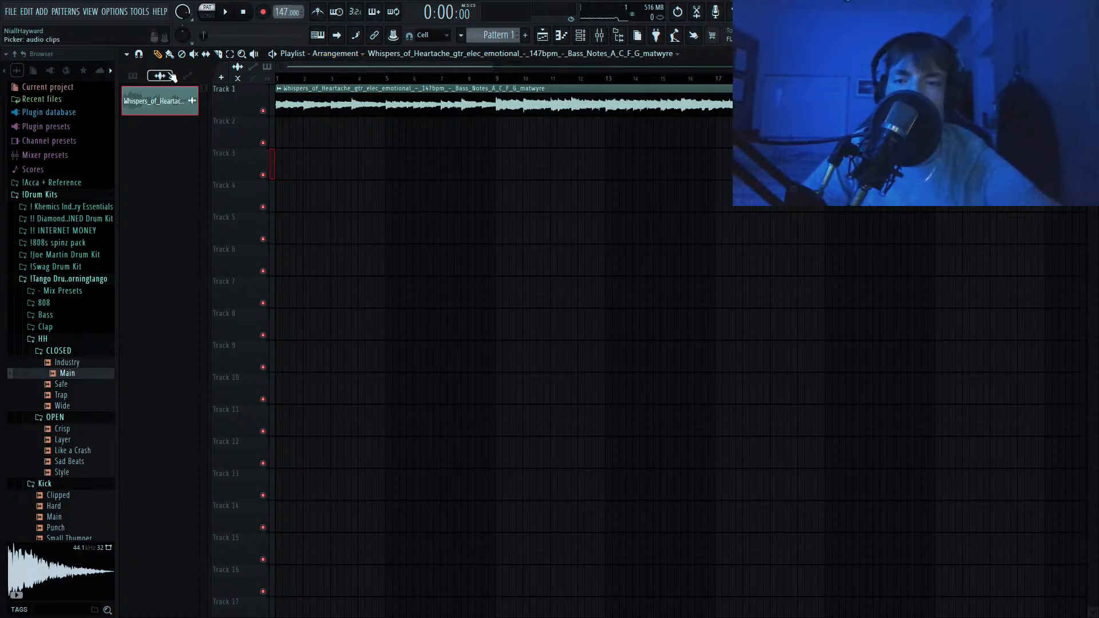
# Place a Pattern 1 clip across the first eight bars of Track 2 and add Fruity soft clipper to the master track.
pyautogui.click(132, 75)
pyautogui.moveTo(281, 134); pyautogui.dragTo(494, 135)
pyautogui.click(598, 35)
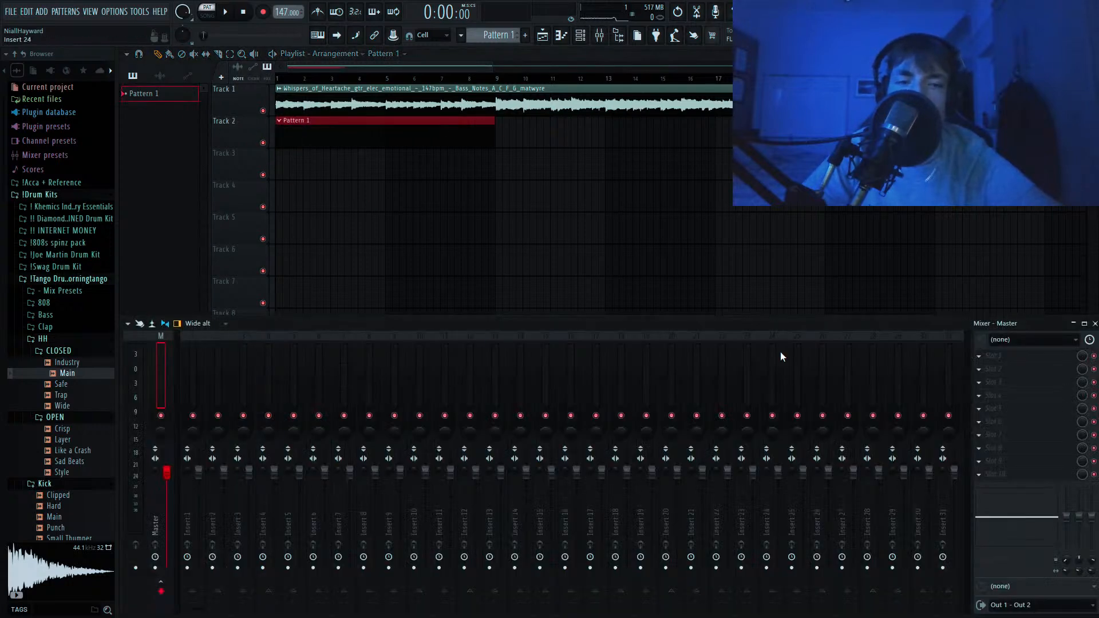
pyautogui.click(976, 353)
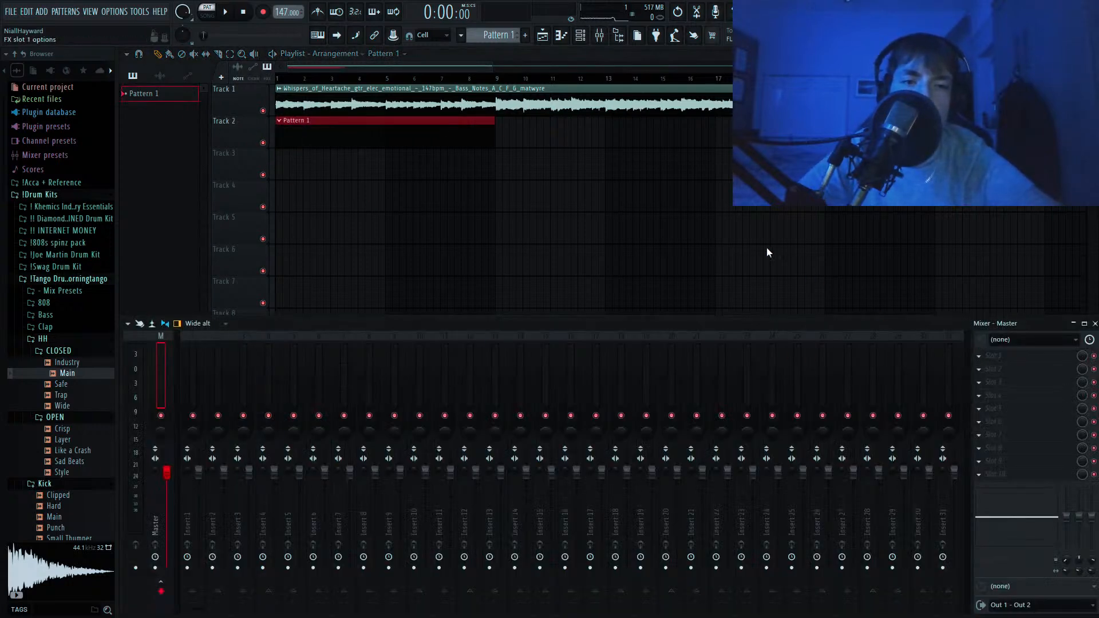
pyautogui.click(736, 225)
# Add NM - Sanctuary 808 from the Internet Money Stash 808s folder as a new channel.
pyautogui.click(581, 36)
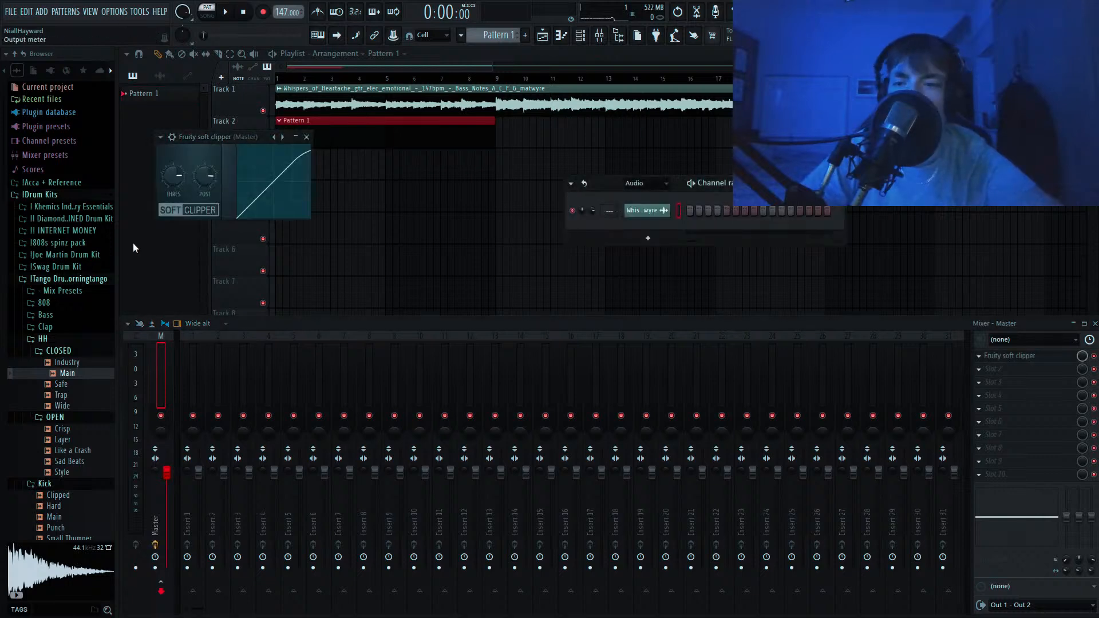
pyautogui.click(61, 230)
pyautogui.click(71, 243)
pyautogui.click(54, 255)
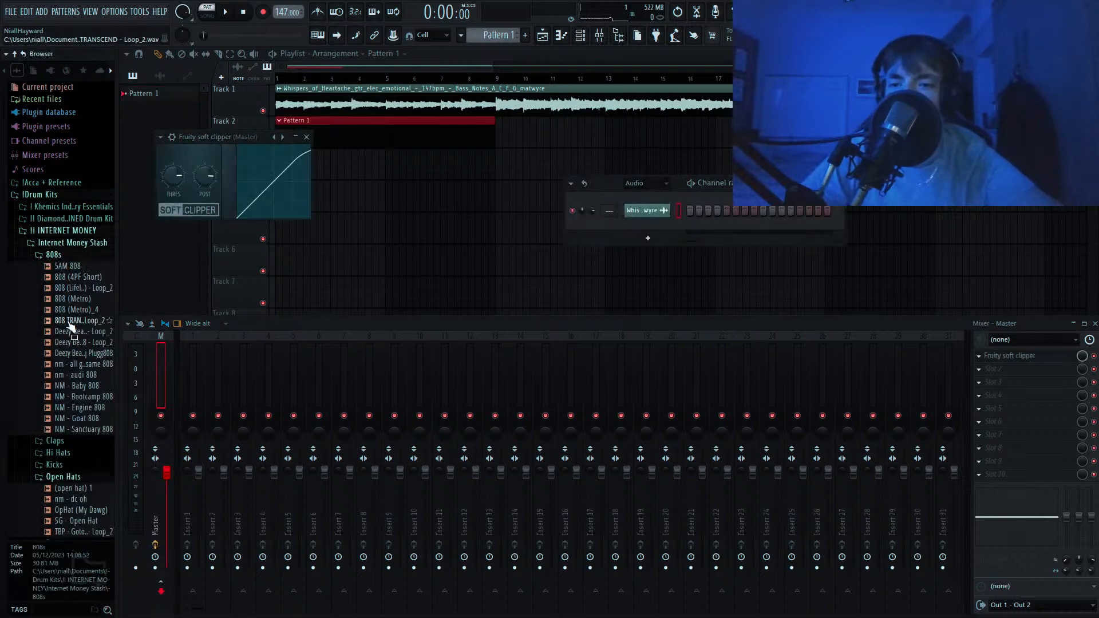
pyautogui.moveTo(83, 429); pyautogui.dragTo(610, 230)
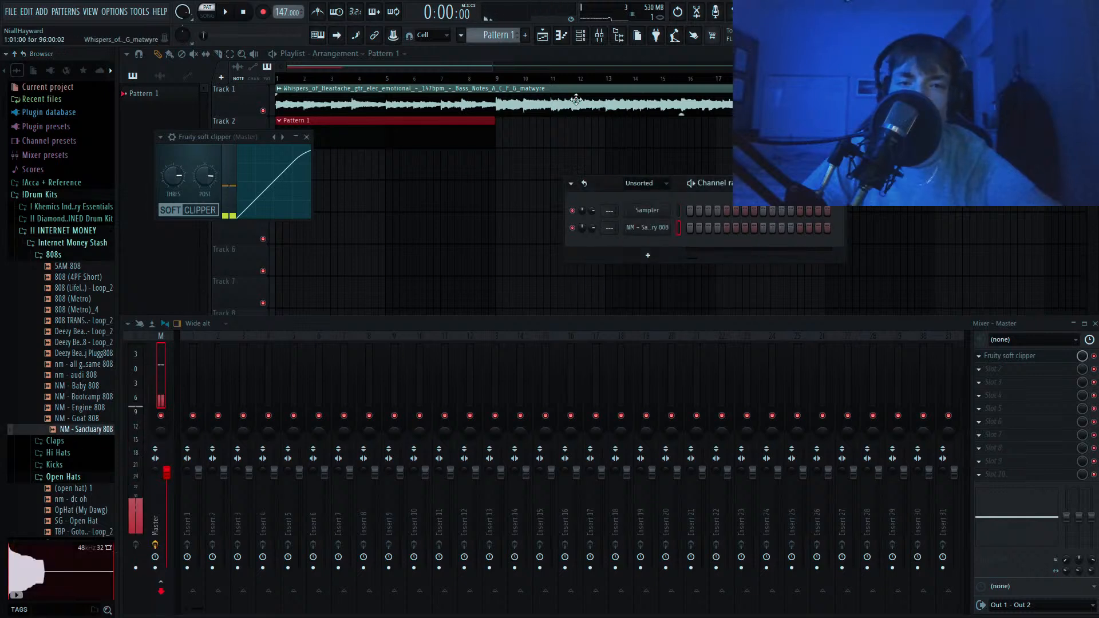
# Draw a one-bar A5 note at the start of the Sanctuary 808 piano roll and play it with the melody in song mode.
pyautogui.click(559, 41)
pyautogui.click(172, 229)
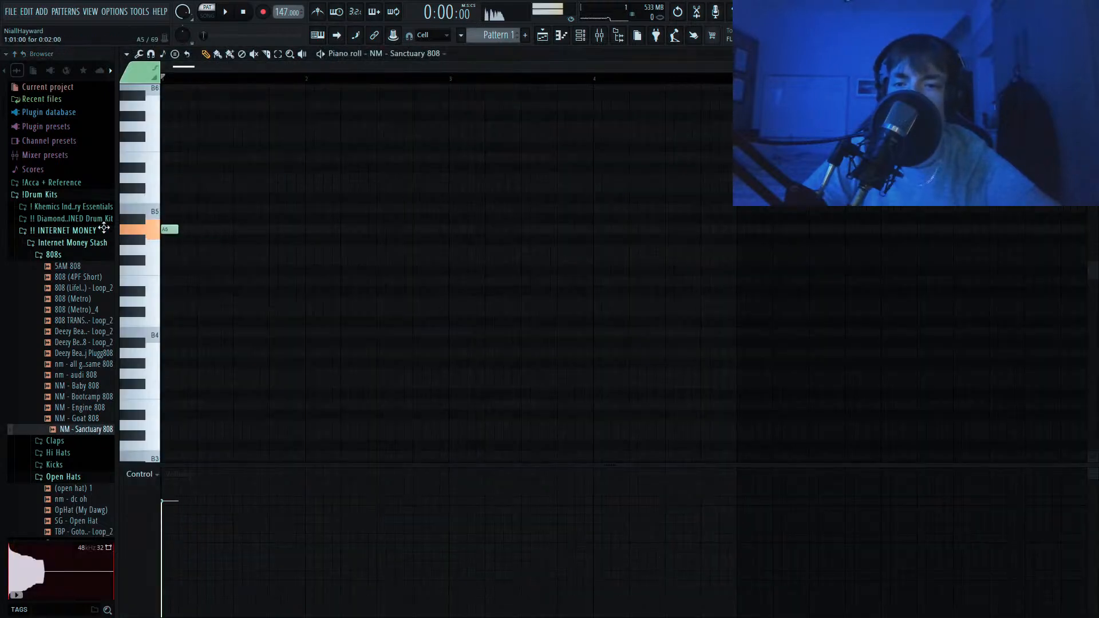
pyautogui.moveTo(183, 229); pyautogui.dragTo(300, 229)
pyautogui.press('space')
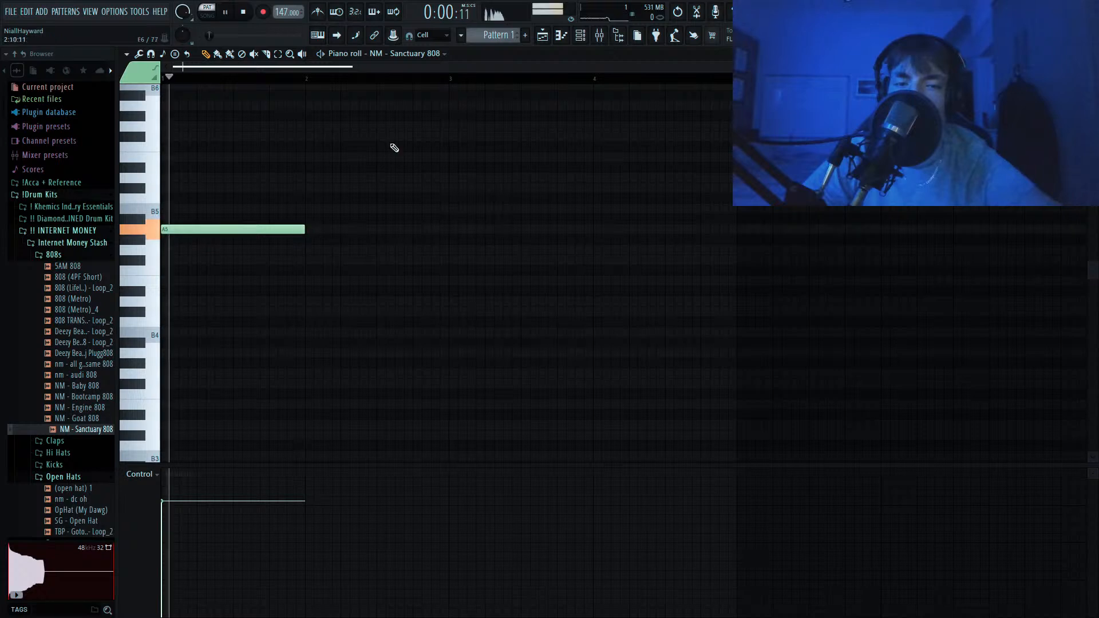
pyautogui.click(541, 36)
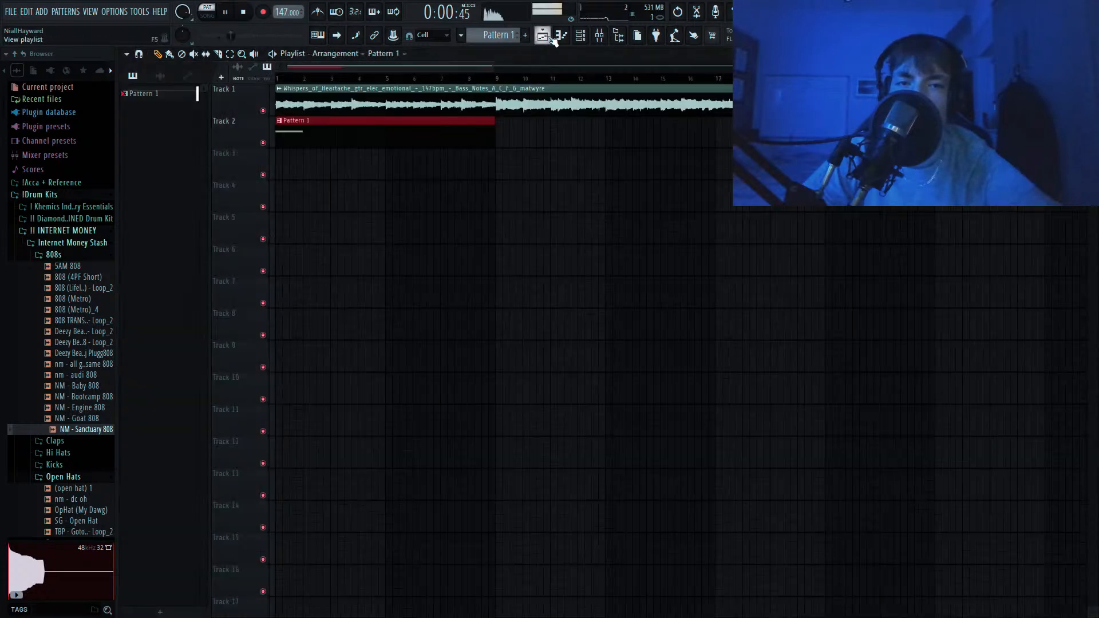
pyautogui.press('space')
pyautogui.press('space')
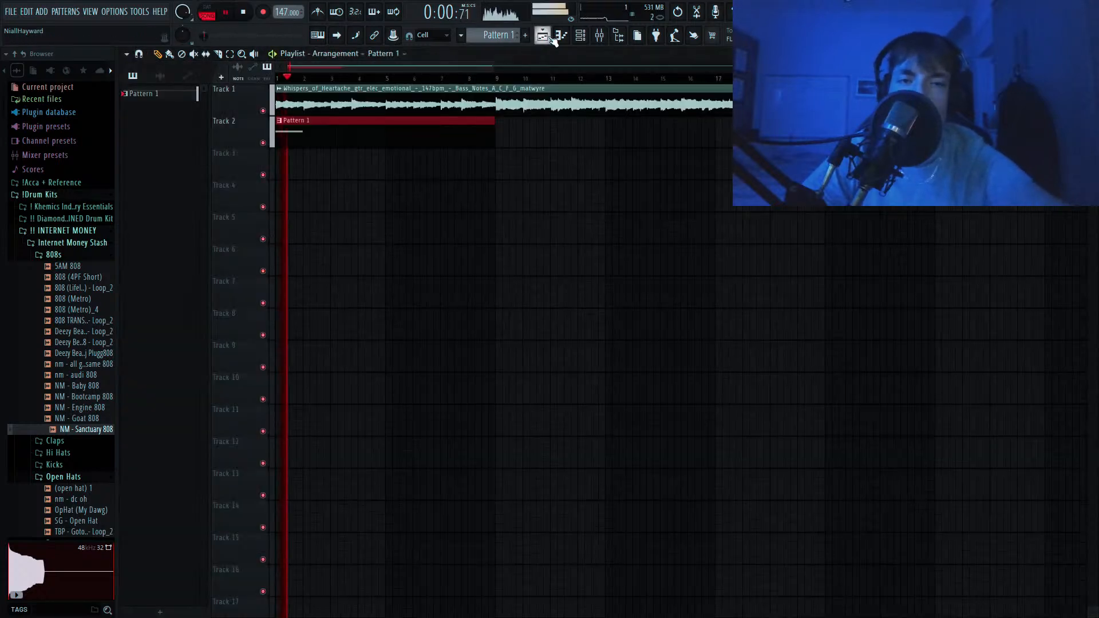
# Add a one-bar C5 note at bar 3 of the 808 pattern and play it with the melody.
pyautogui.click(561, 36)
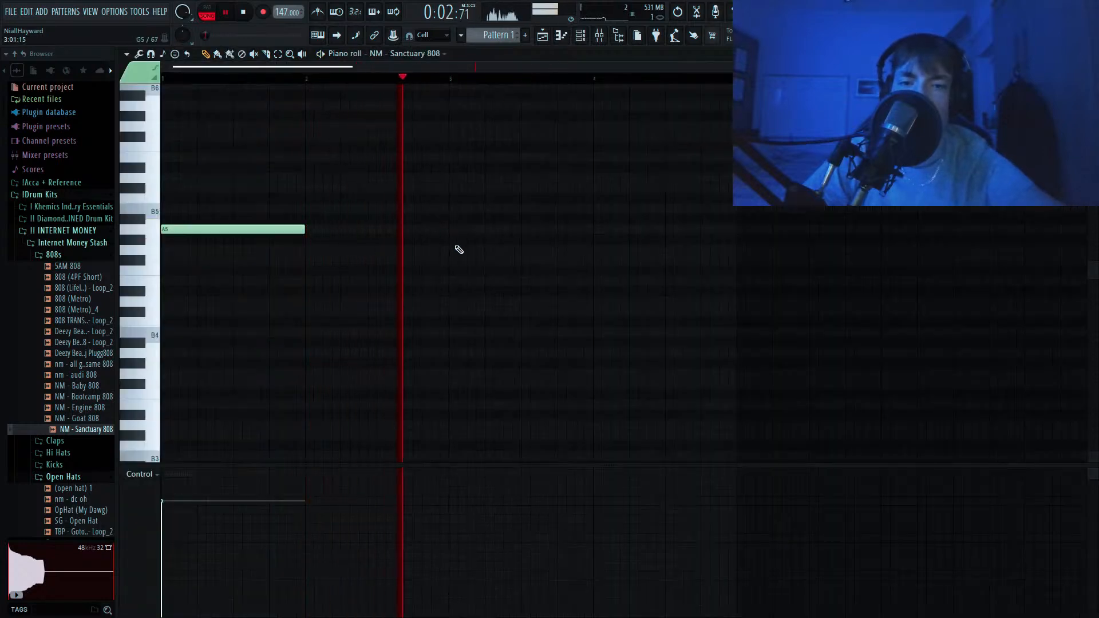
pyautogui.press('space')
pyautogui.moveTo(455, 199); pyautogui.dragTo(454, 188)
pyautogui.keyDown('ctrl'); pyautogui.click(457, 188); pyautogui.keyUp('ctrl')
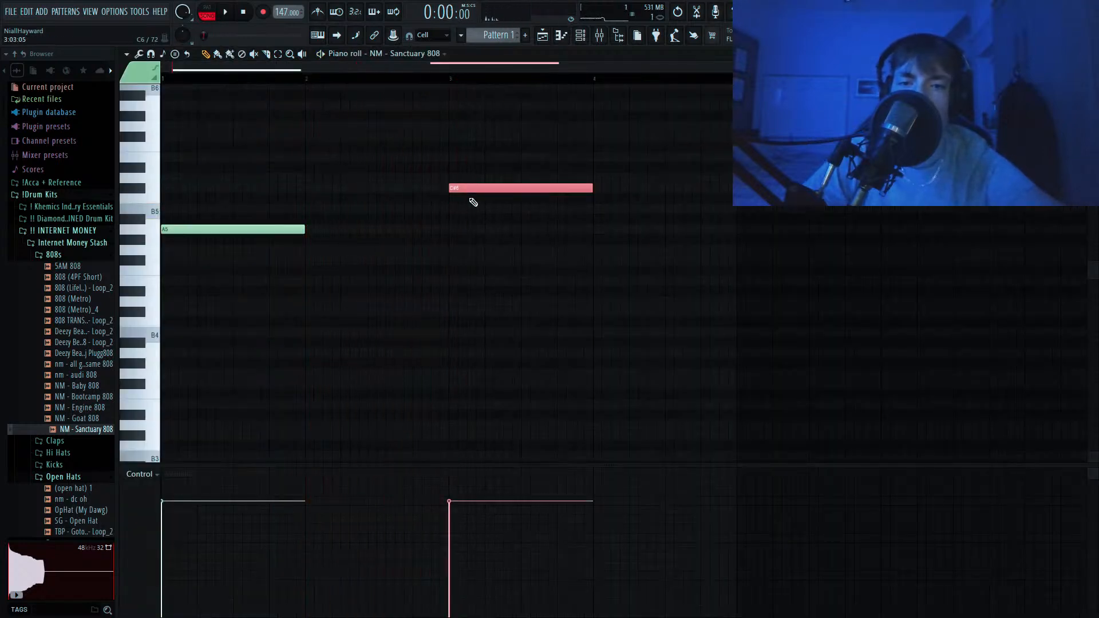
pyautogui.hotkey('shift', 'Down')
pyautogui.hotkey('ctrl', 'Down')
pyautogui.press('space')
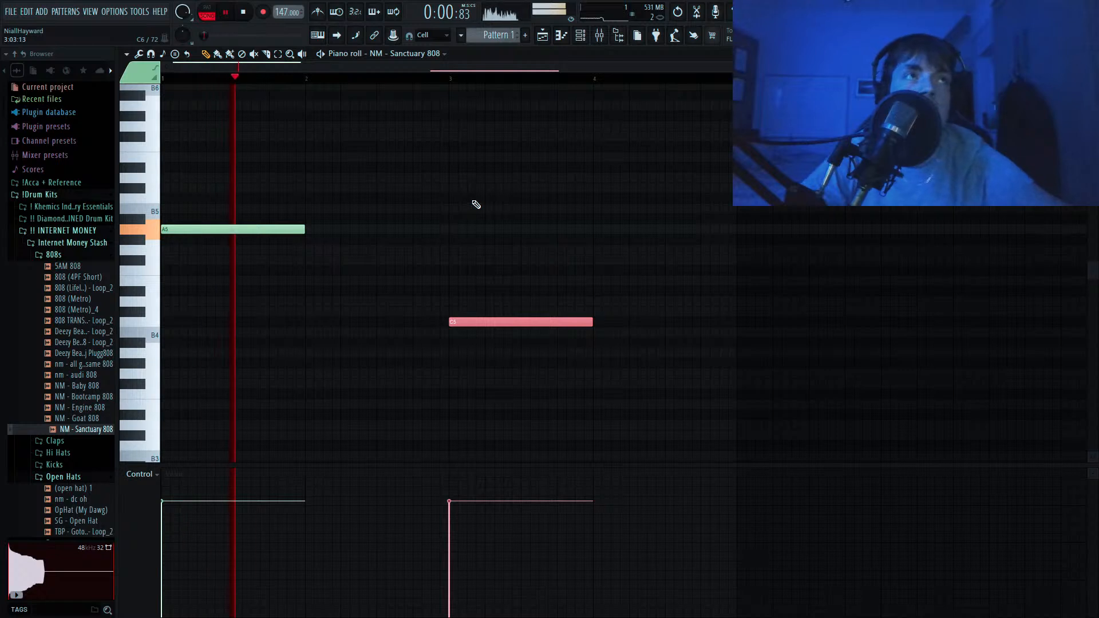
# Add one-bar 808 notes on F5 at bar 5 and G5 at bar 7 during playback, then stop.
pyautogui.click(539, 41)
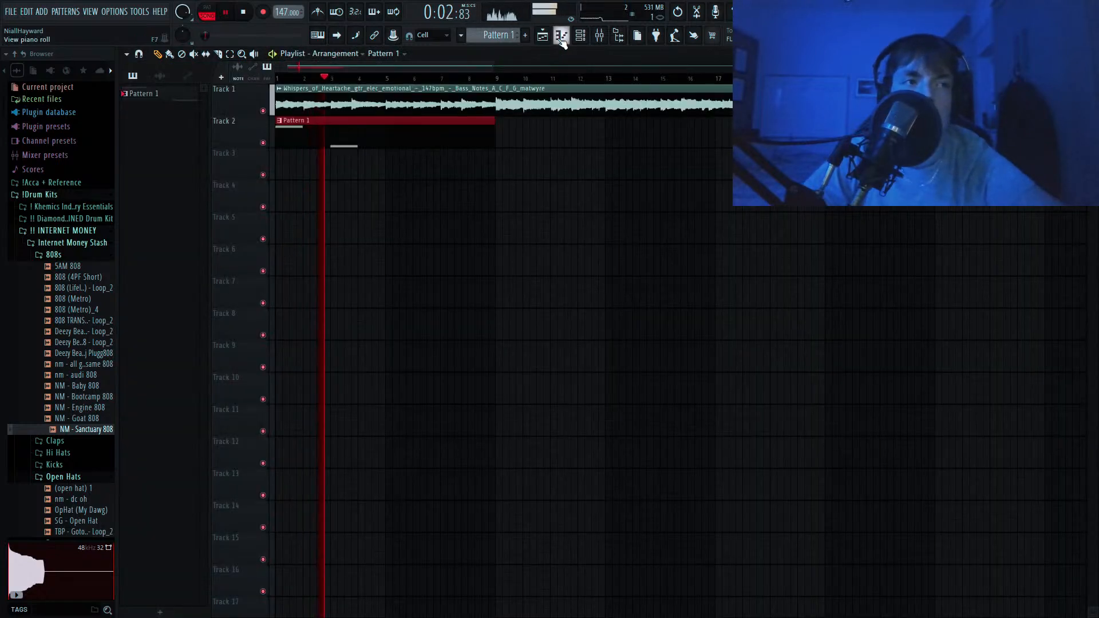
pyautogui.click(561, 38)
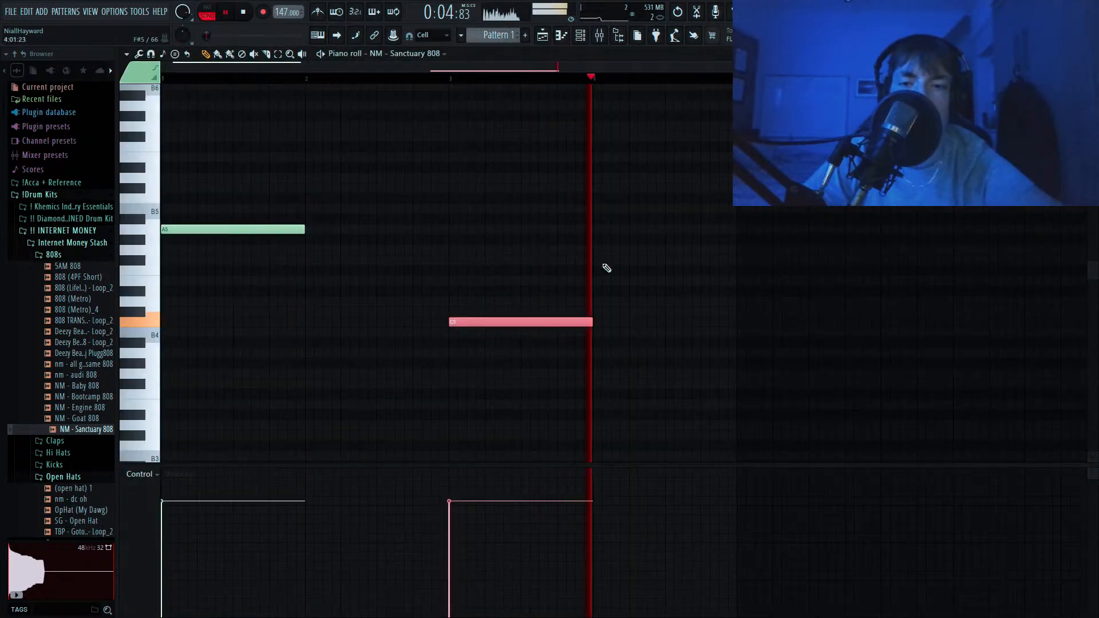
pyautogui.click(748, 287)
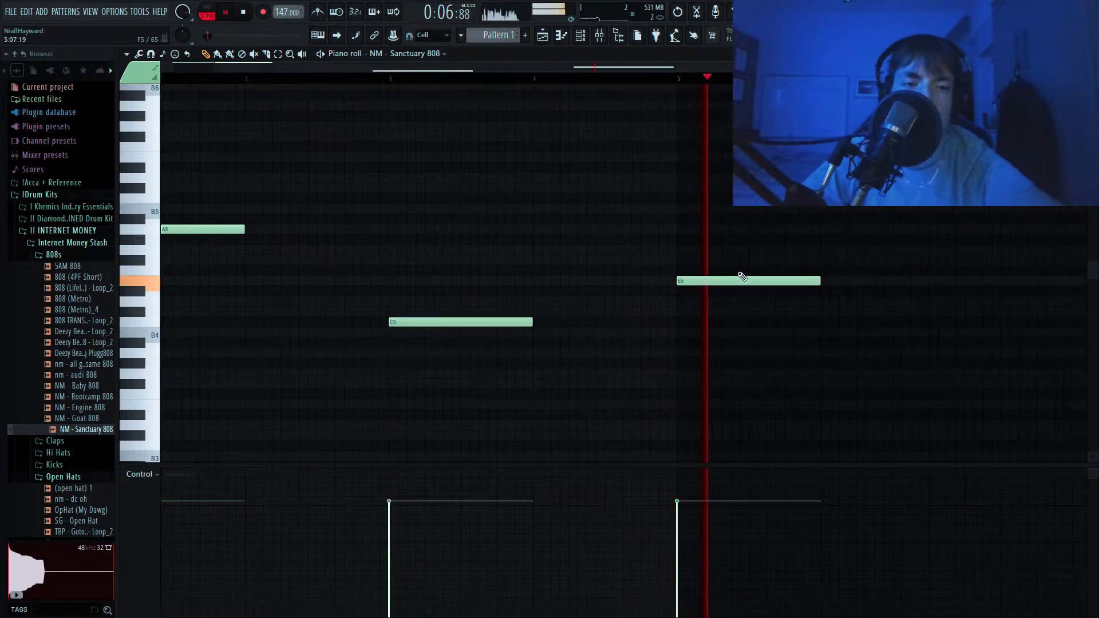
pyautogui.click(862, 250)
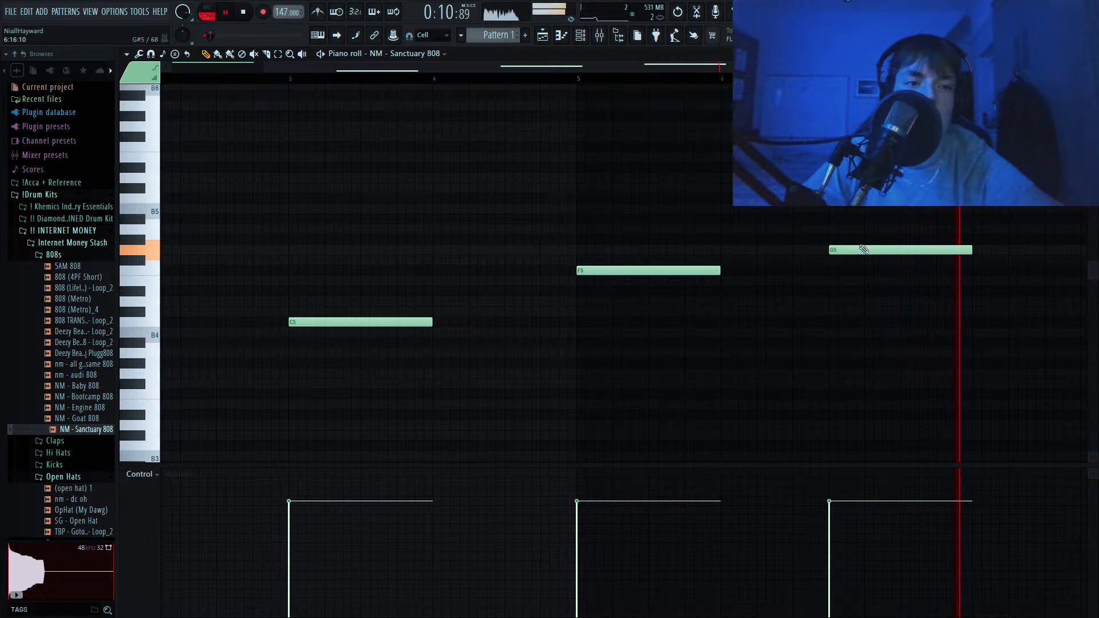
pyautogui.scroll(-3, 852, 249)
pyautogui.moveTo(805, 222); pyautogui.dragTo(829, 221)
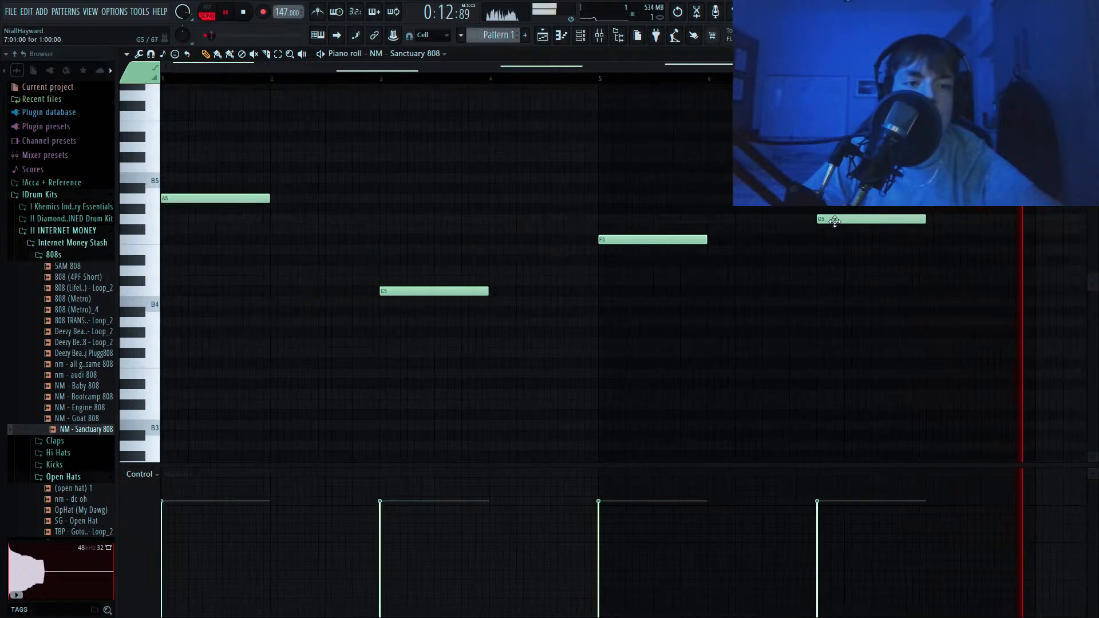
pyautogui.press('space')
# Raise the velocity of all four 808 notes and reopen the Pattern 1 clip from the playlist in the piano roll.
pyautogui.scroll(-2, 575, 203)
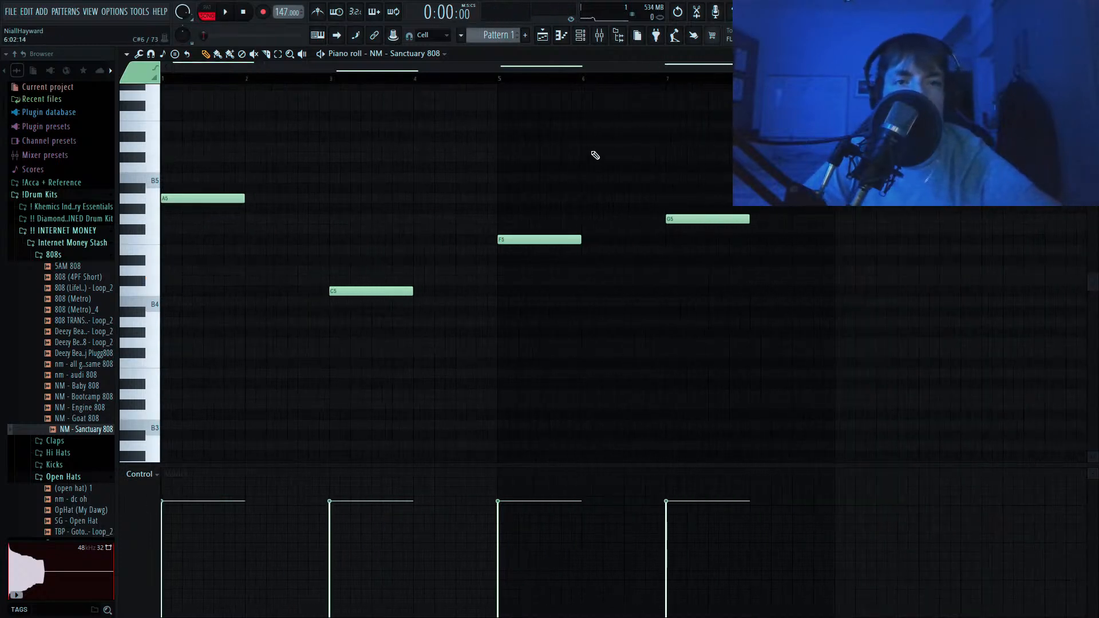
pyautogui.hotkey('ctrl', 'a')
pyautogui.scroll(3, 372, 292)
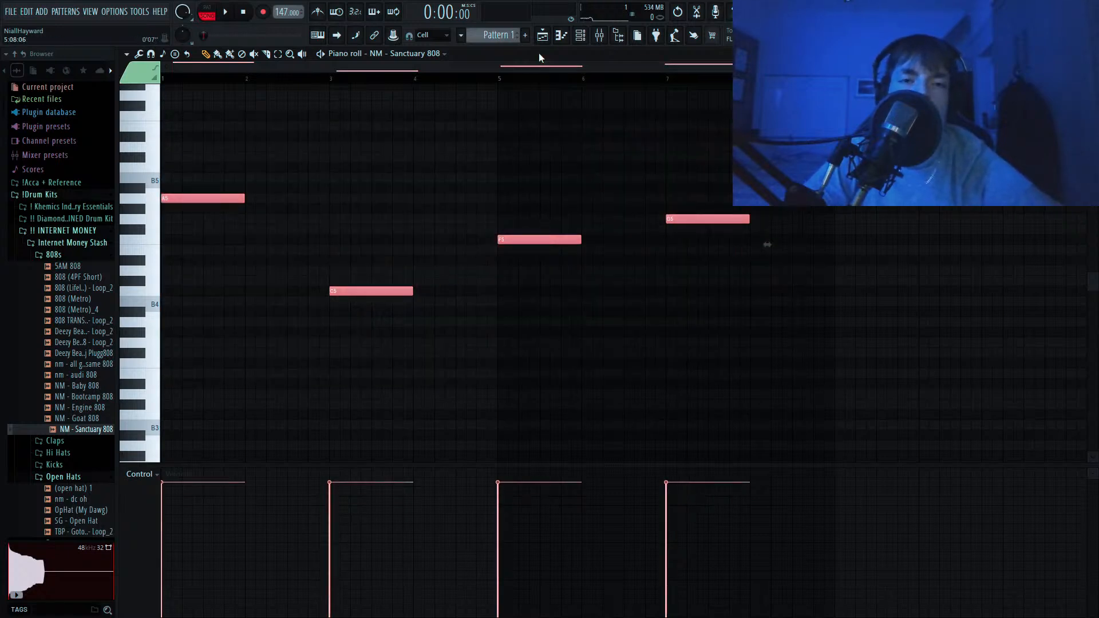
pyautogui.press('F5')
pyautogui.doubleClick(352, 122)
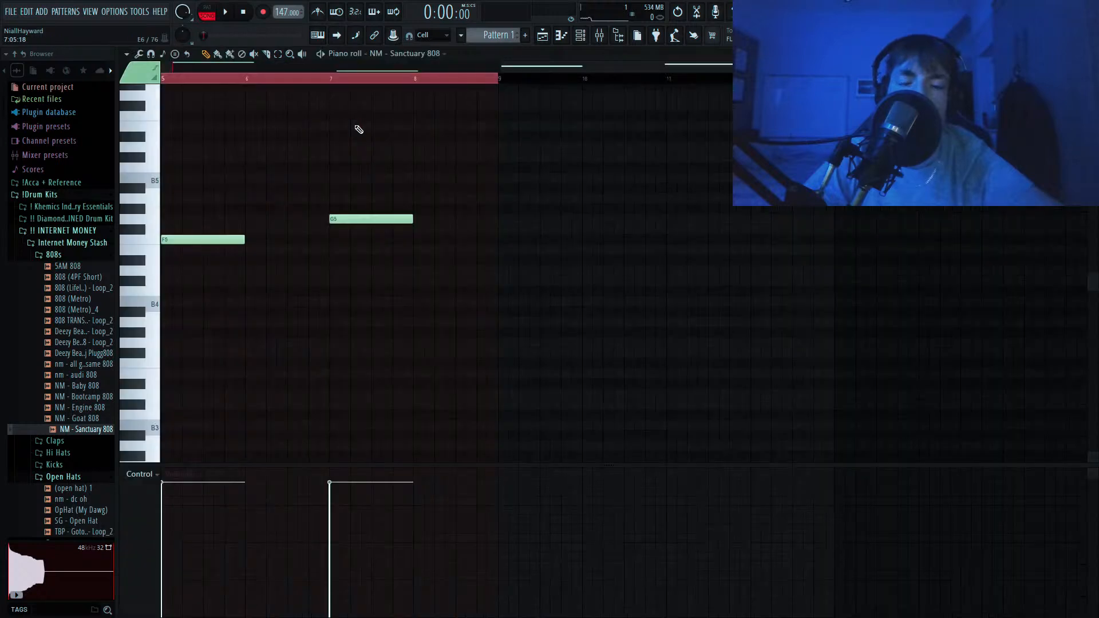
# Extend the 808 notes to fill two bars each and slice each one at beat 2 of its second bar.
pyautogui.hotkey('ctrl', 'l')
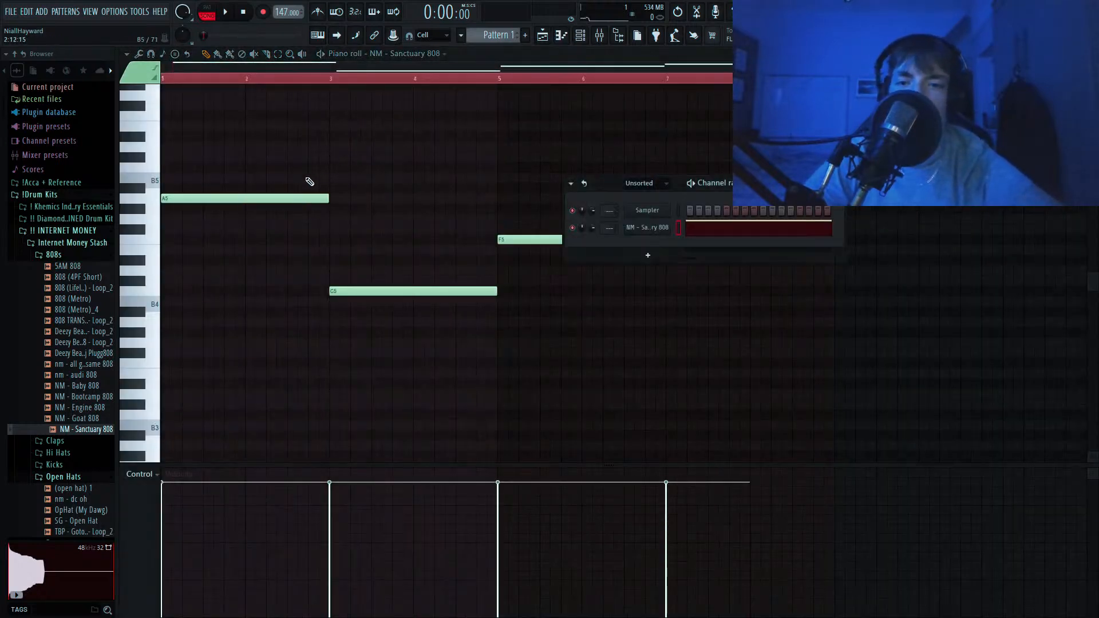
pyautogui.click(322, 137)
pyautogui.rightClick(322, 139)
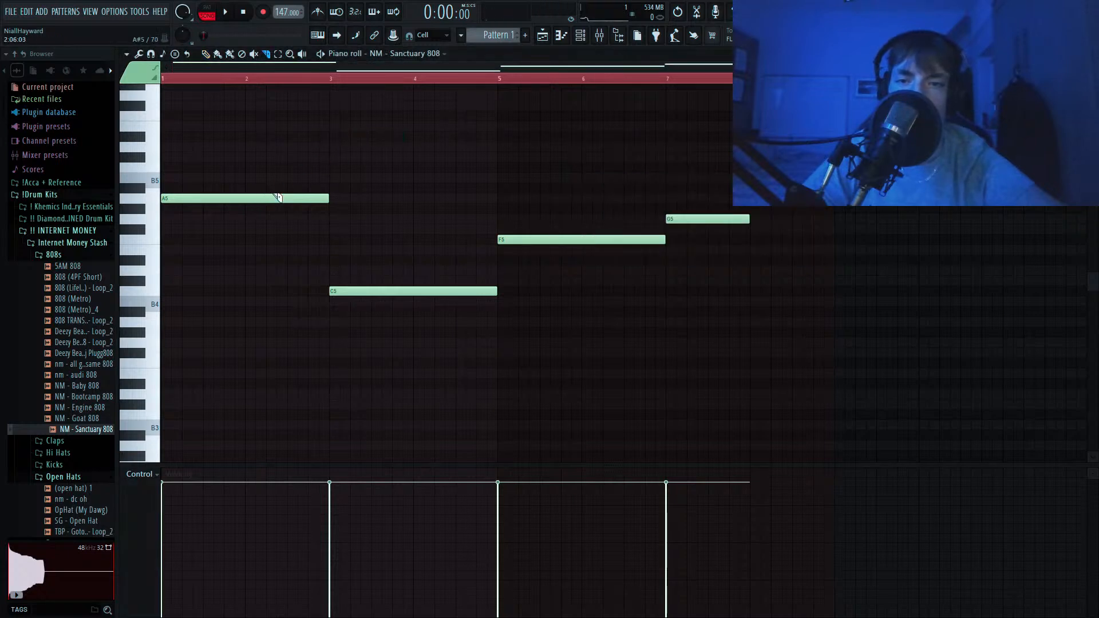
pyautogui.click(439, 293)
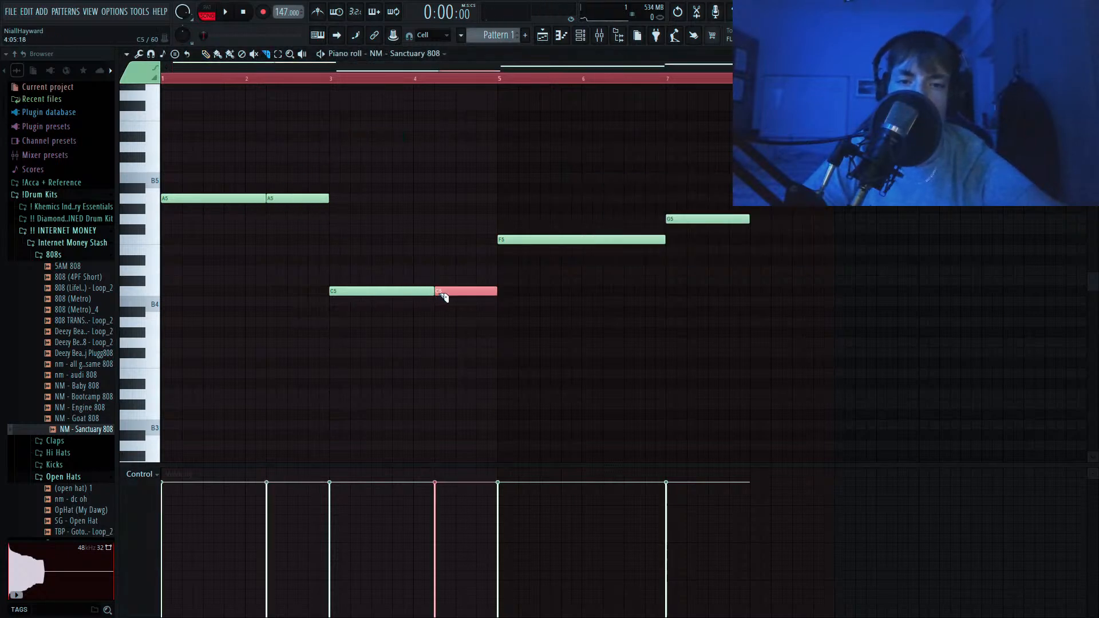
pyautogui.click(606, 240)
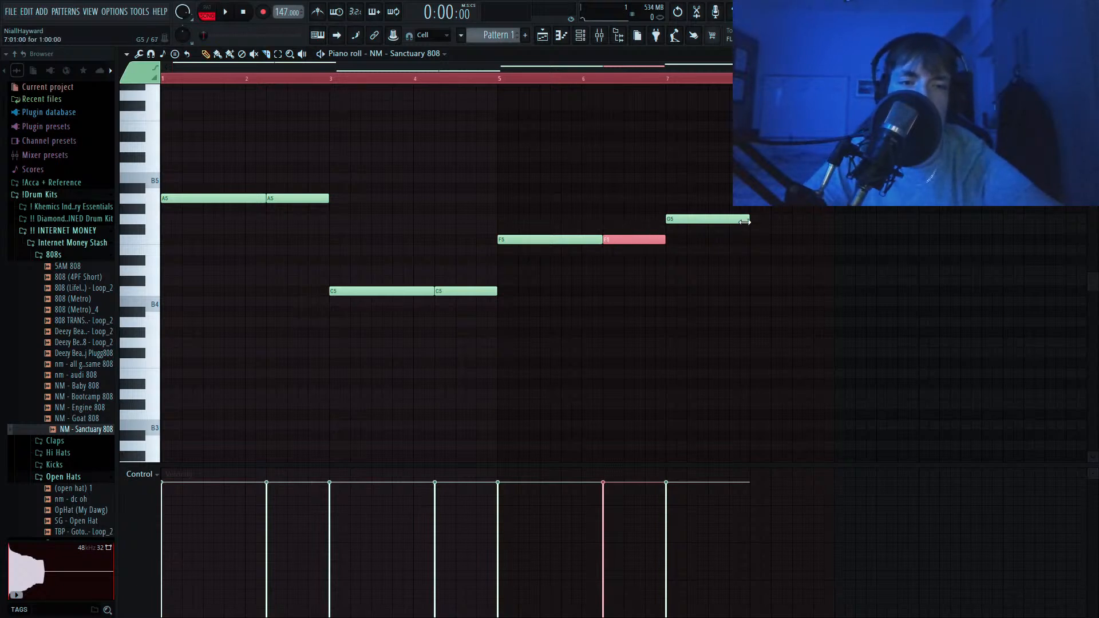
pyautogui.click(782, 222)
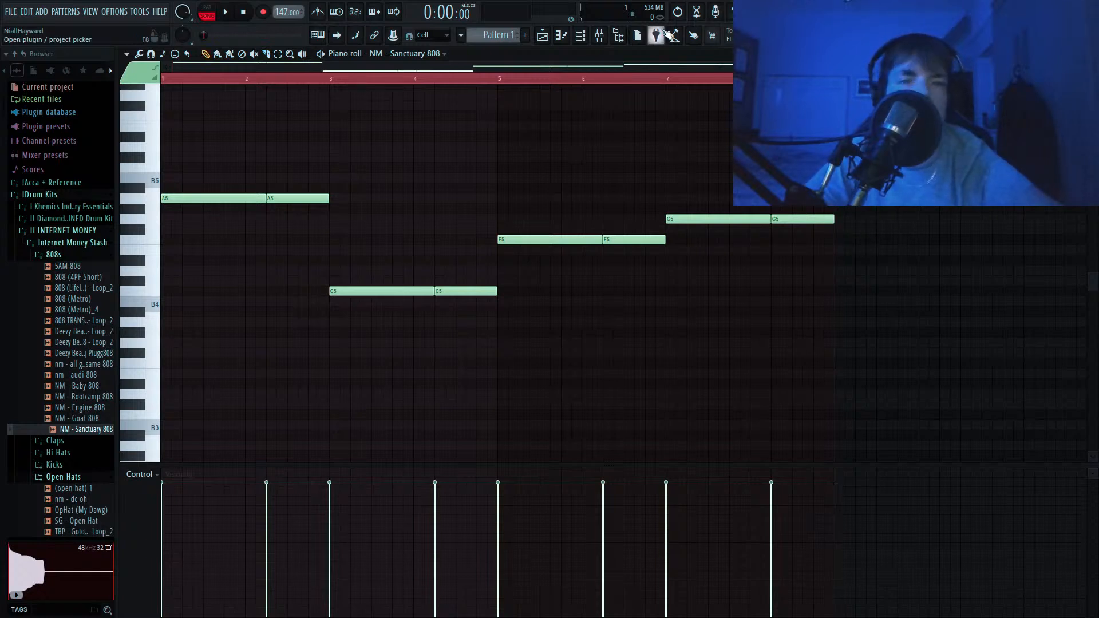
# Add the "(kick) got em" sample from the Internet Money Stash kicks as a new channel.
pyautogui.click(593, 35)
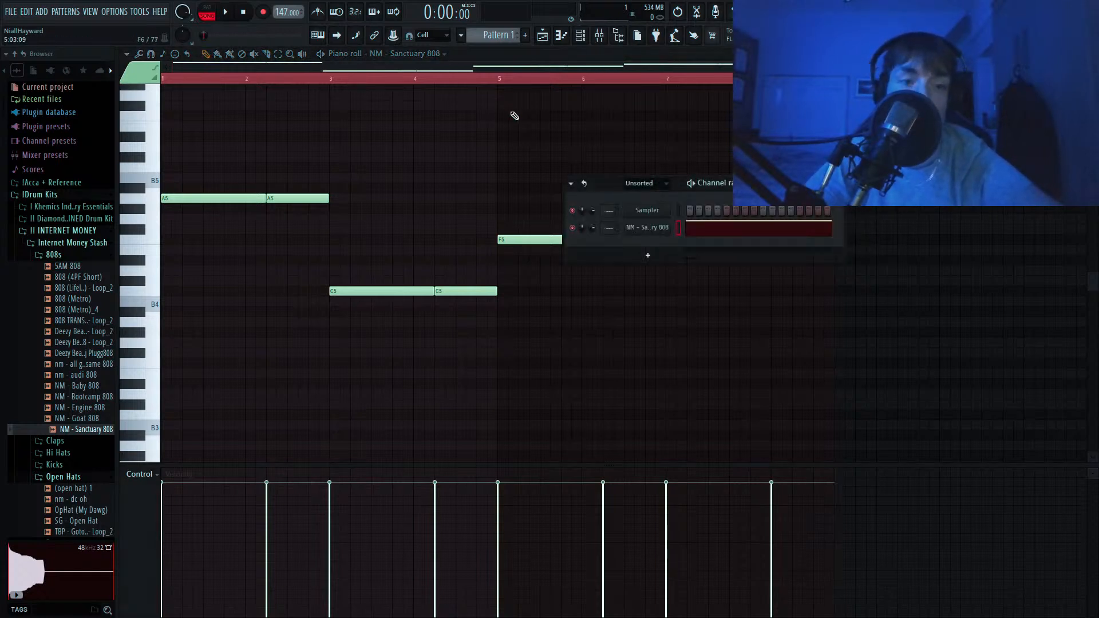
pyautogui.click(66, 256)
pyautogui.click(54, 290)
pyautogui.click(79, 302)
pyautogui.moveTo(79, 302); pyautogui.dragTo(94, 309)
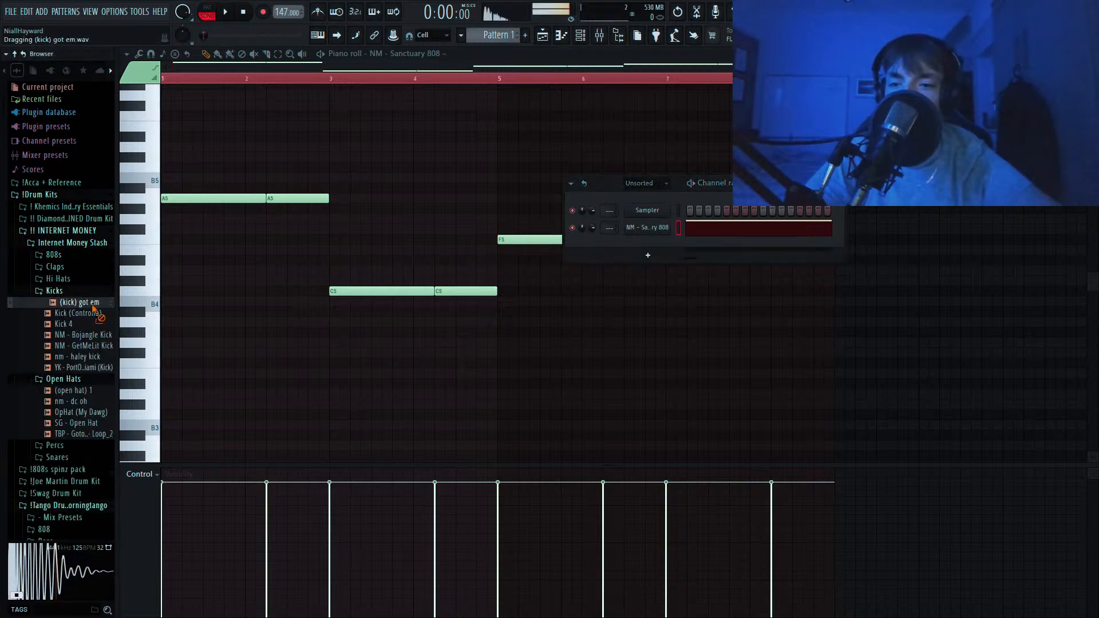
pyautogui.moveTo(625, 251); pyautogui.dragTo(624, 252)
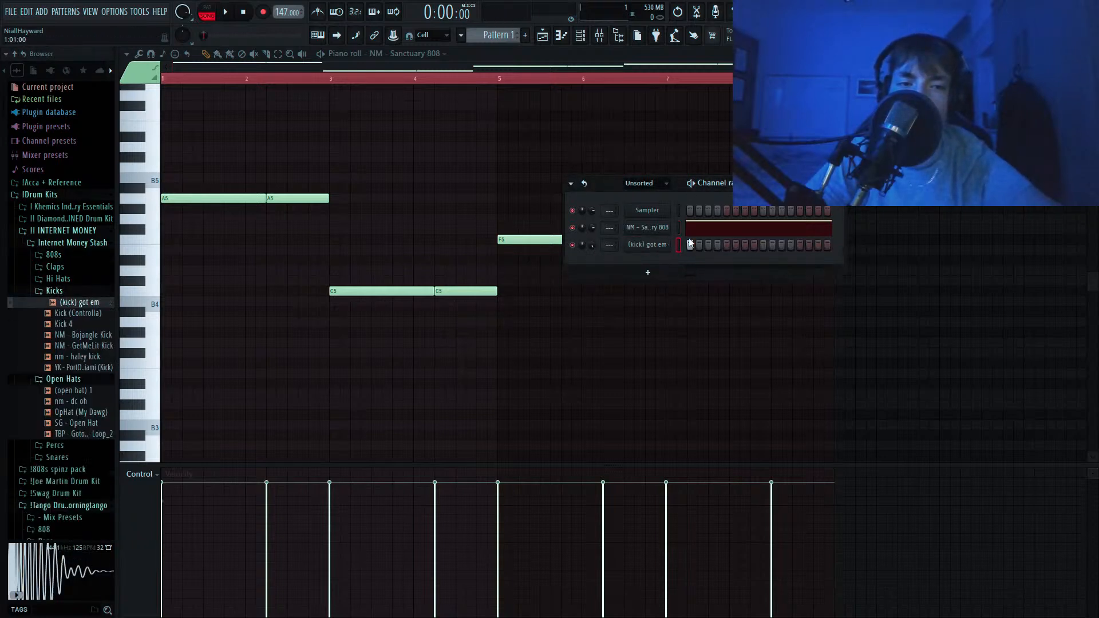
# During playback, place kick notes on A#4 at bars 1, 3, 5 and 7, plus beat 2 of bars 2, 4 and 8.
pyautogui.press('space')
pyautogui.click(560, 38)
pyautogui.moveTo(489, 173); pyautogui.dragTo(77, 398)
pyautogui.rightClick(384, 349)
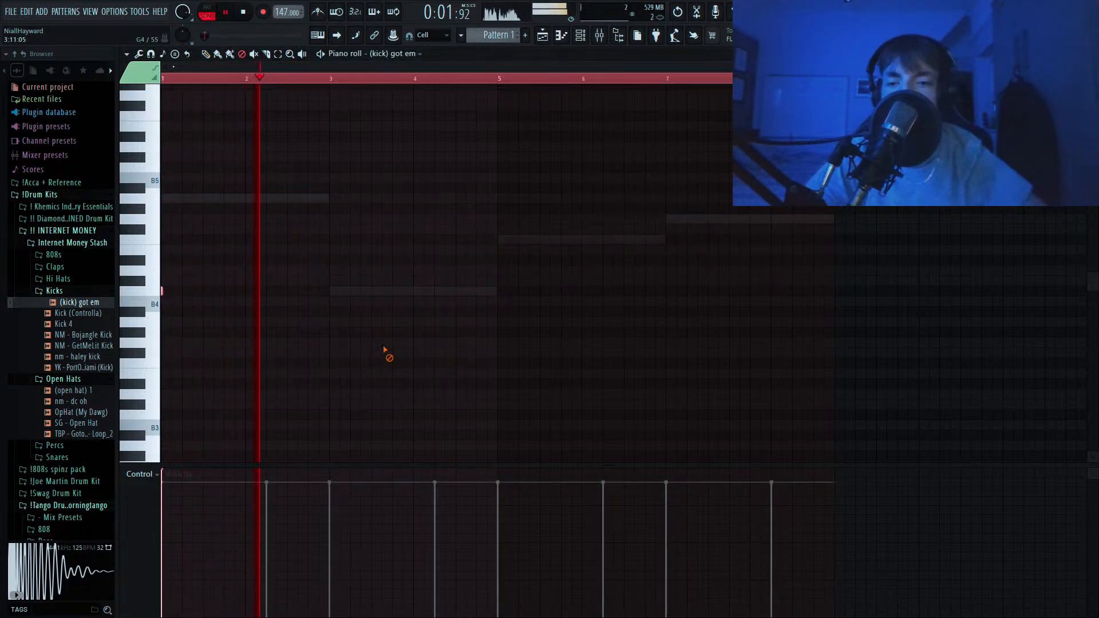
pyautogui.press('p')
pyautogui.click(335, 311)
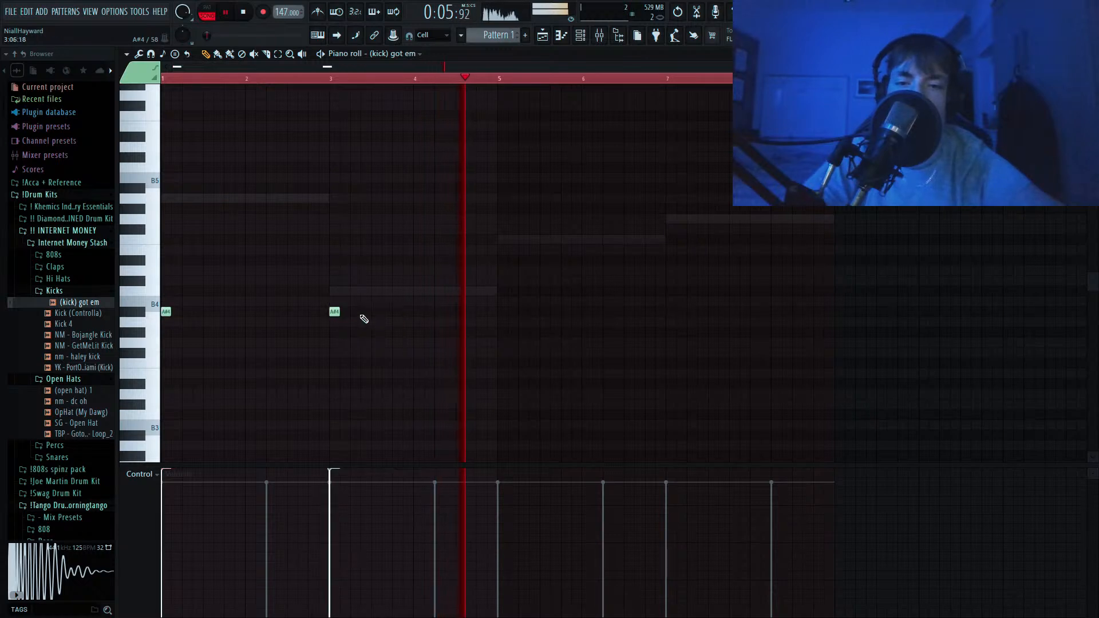
pyautogui.click(439, 312)
pyautogui.click(505, 312)
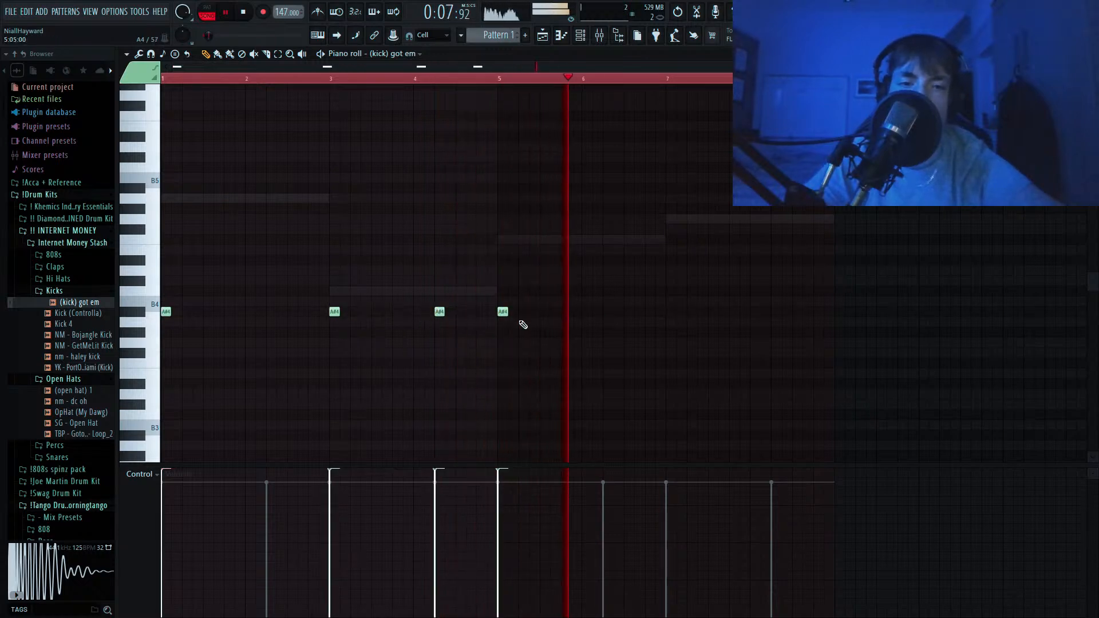
pyautogui.click(672, 313)
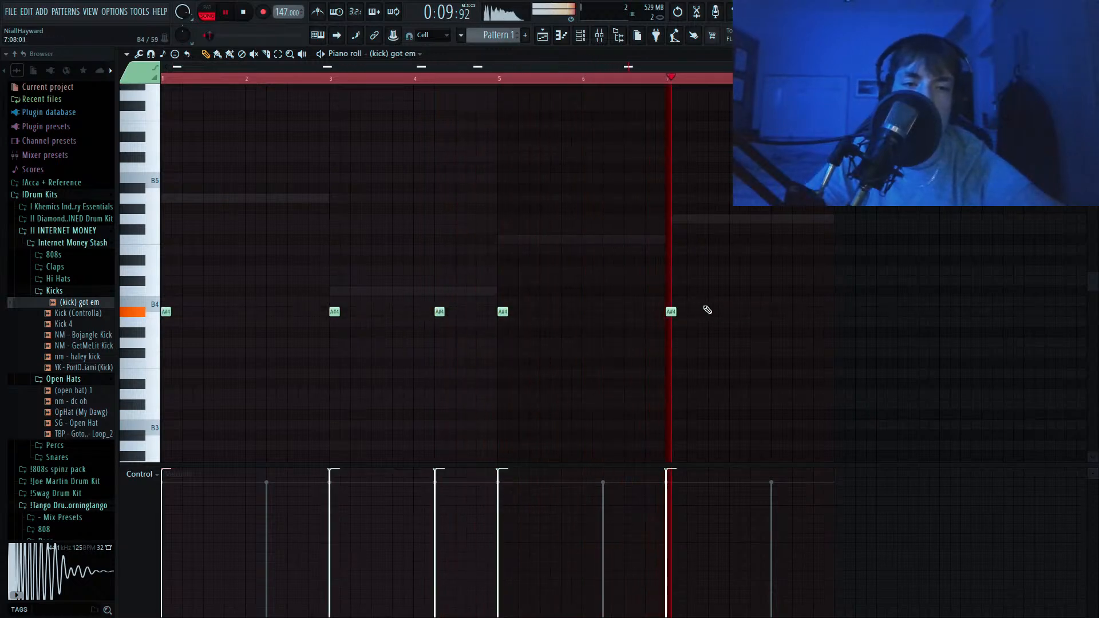
pyautogui.click(773, 312)
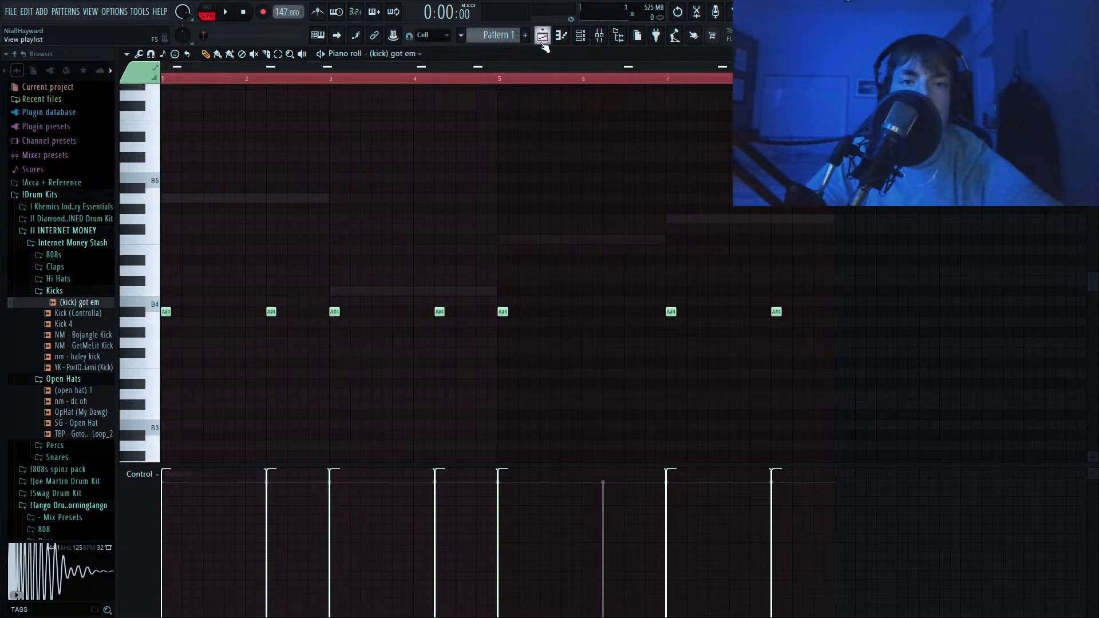
# Add short A#4 kicks at beat 2 of bar 6 and at step 11 of bars 4 and 8.
pyautogui.moveTo(608, 314); pyautogui.dragTo(728, 309)
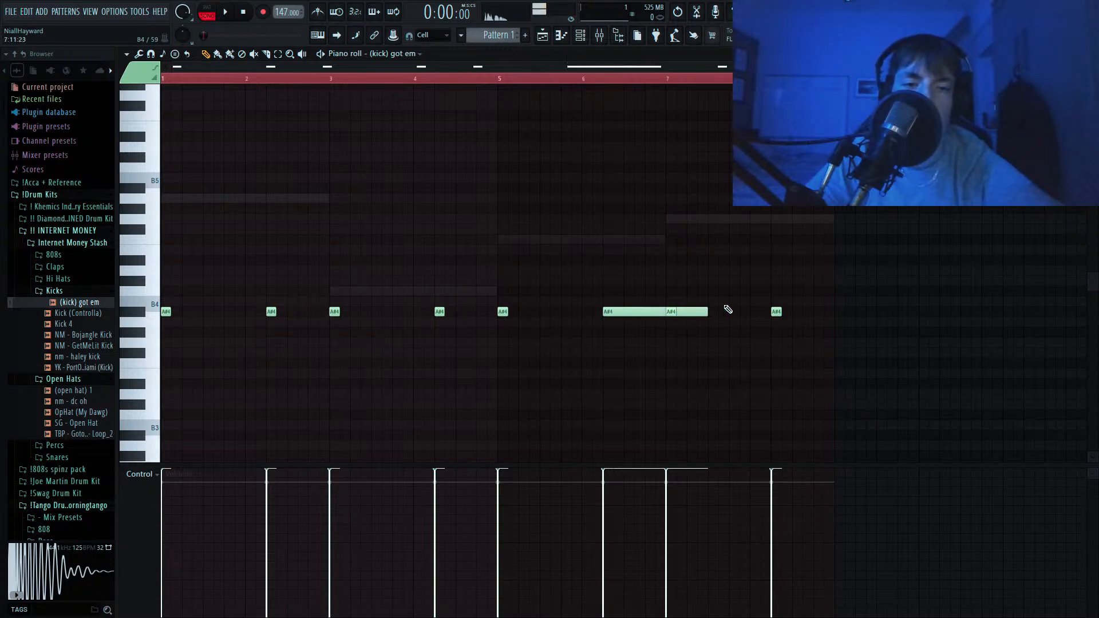
pyautogui.click(470, 312)
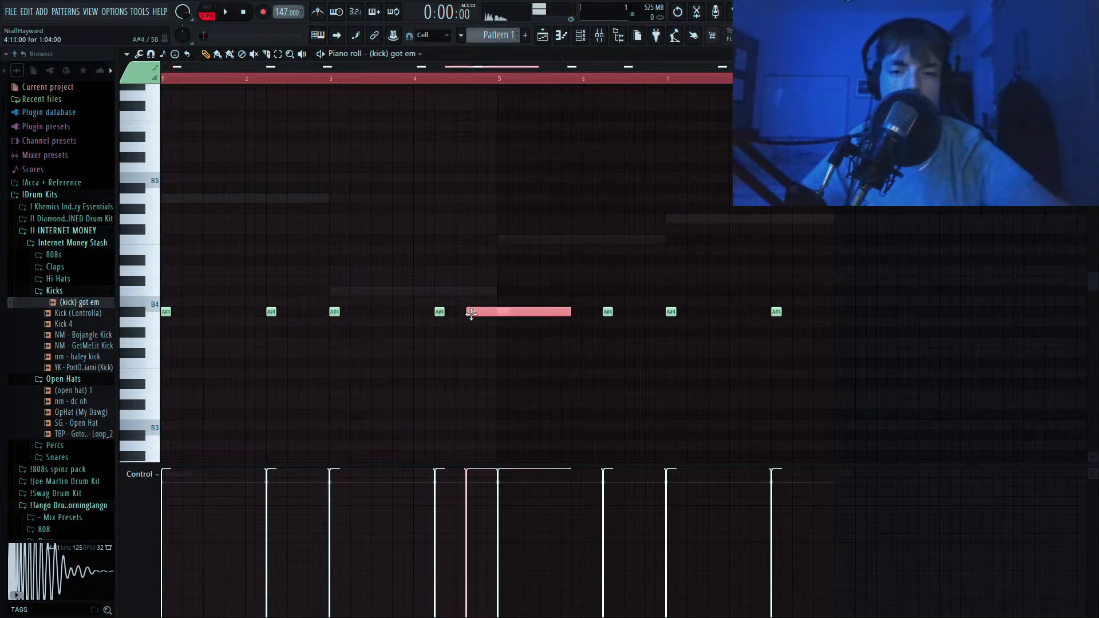
pyautogui.click(804, 312)
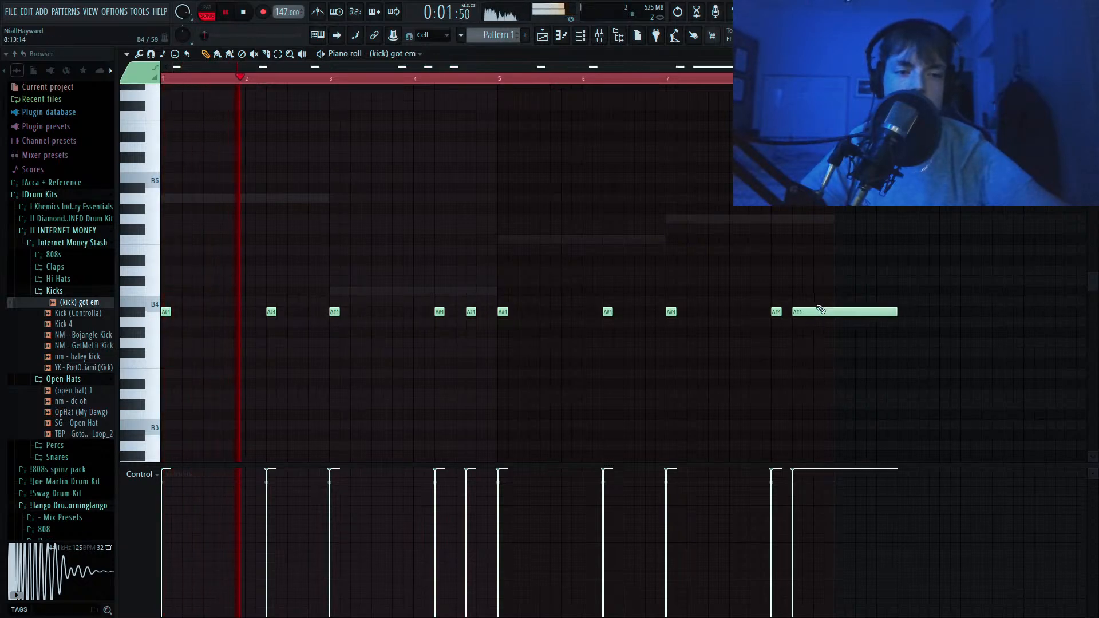
pyautogui.rightClick(804, 312)
pyautogui.click(807, 313)
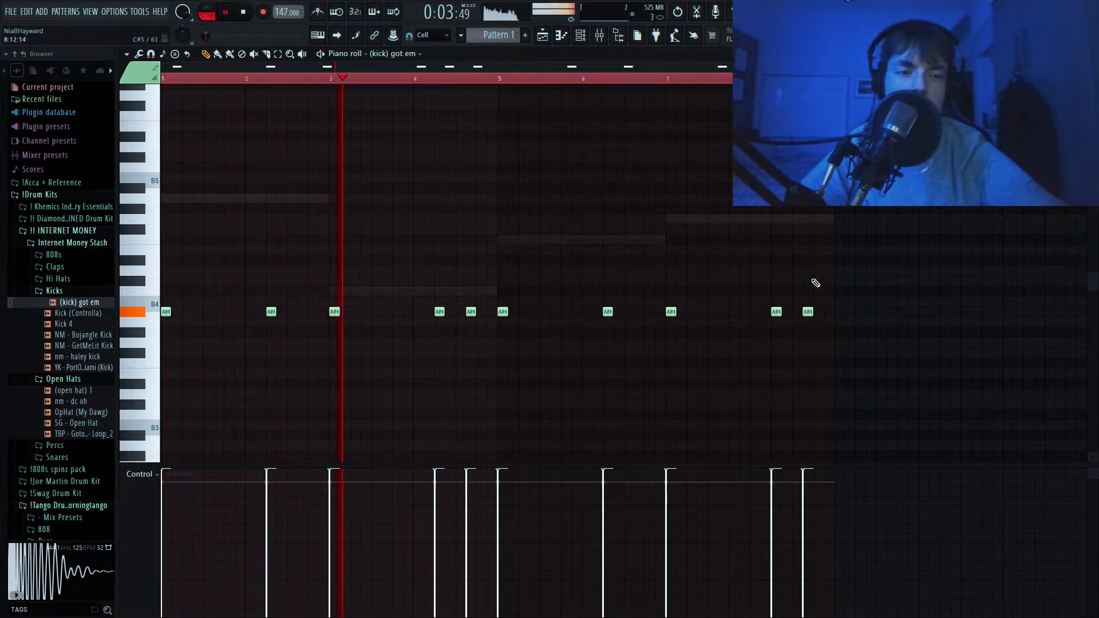
# Slice the final 808 G5 note at step 11 of bar 8, and transpose all 808 notes down two semitones.
pyautogui.doubleClick(808, 220)
pyautogui.click(812, 220)
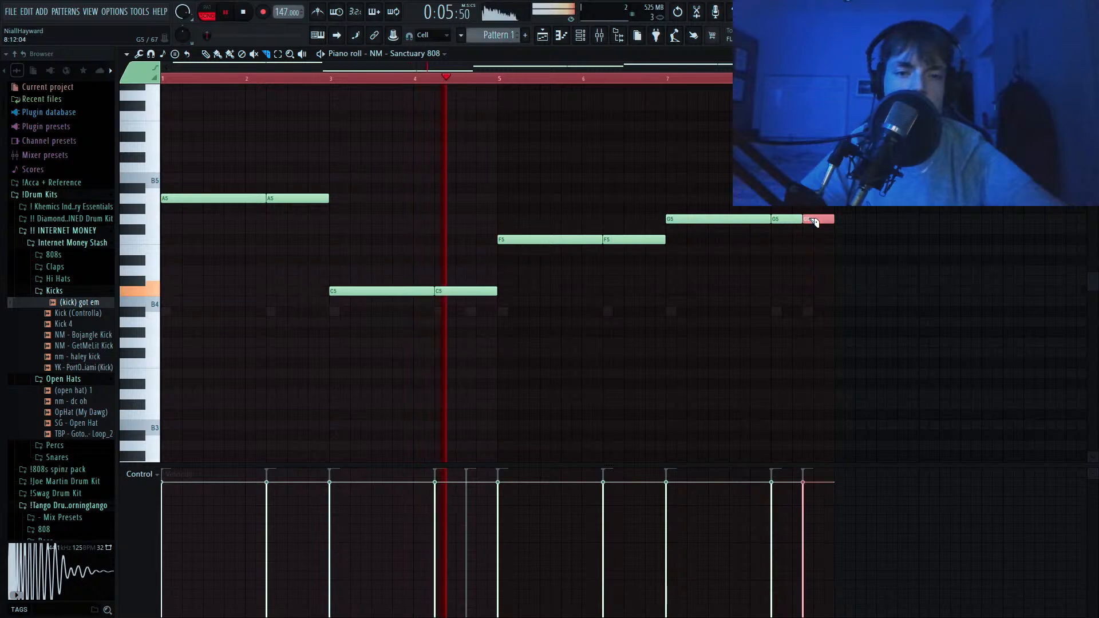
pyautogui.hotkey('ctrl', 'a')
pyautogui.press('space')
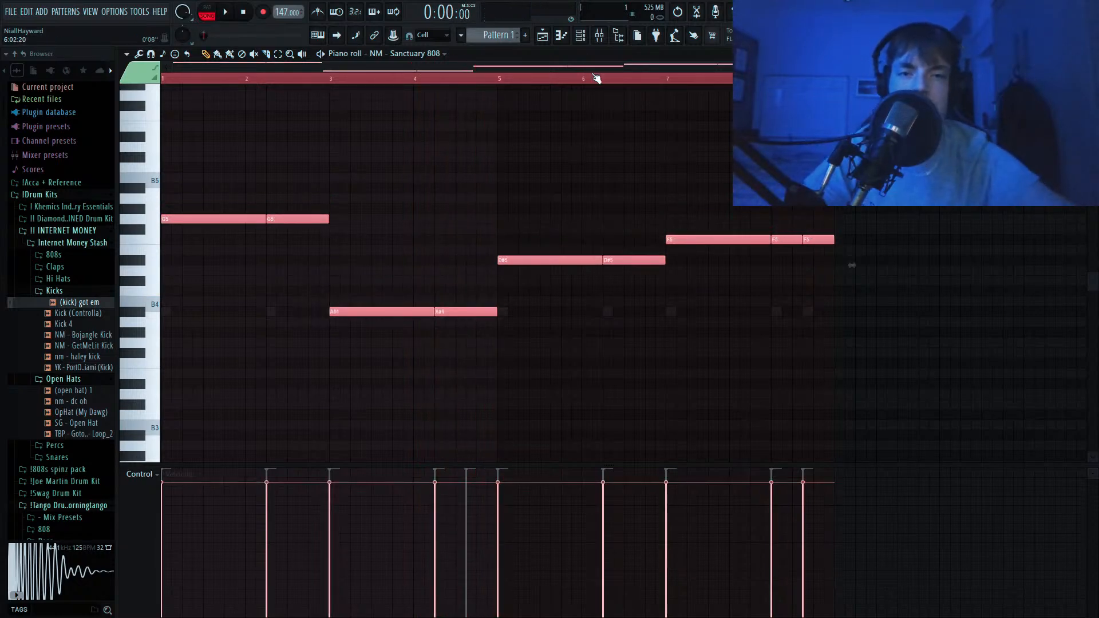
# Set the guitar loop's time-stretching mode to Stretch, lower its pitch, and play it with all channels shown in the rack.
pyautogui.click(544, 36)
pyautogui.doubleClick(433, 96)
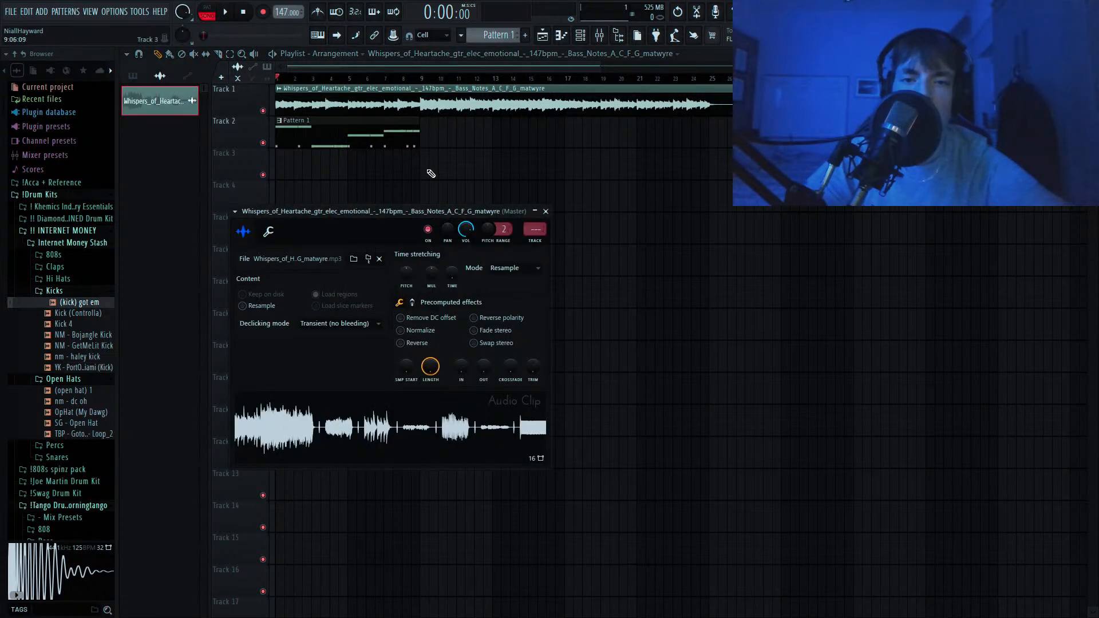
pyautogui.click(514, 301)
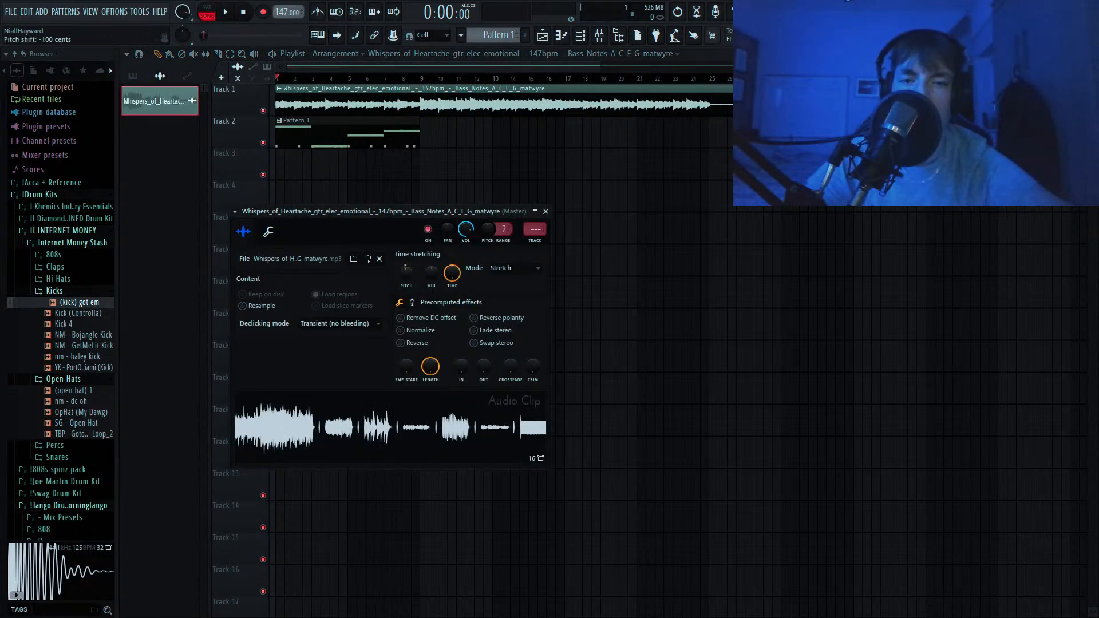
pyautogui.click(583, 35)
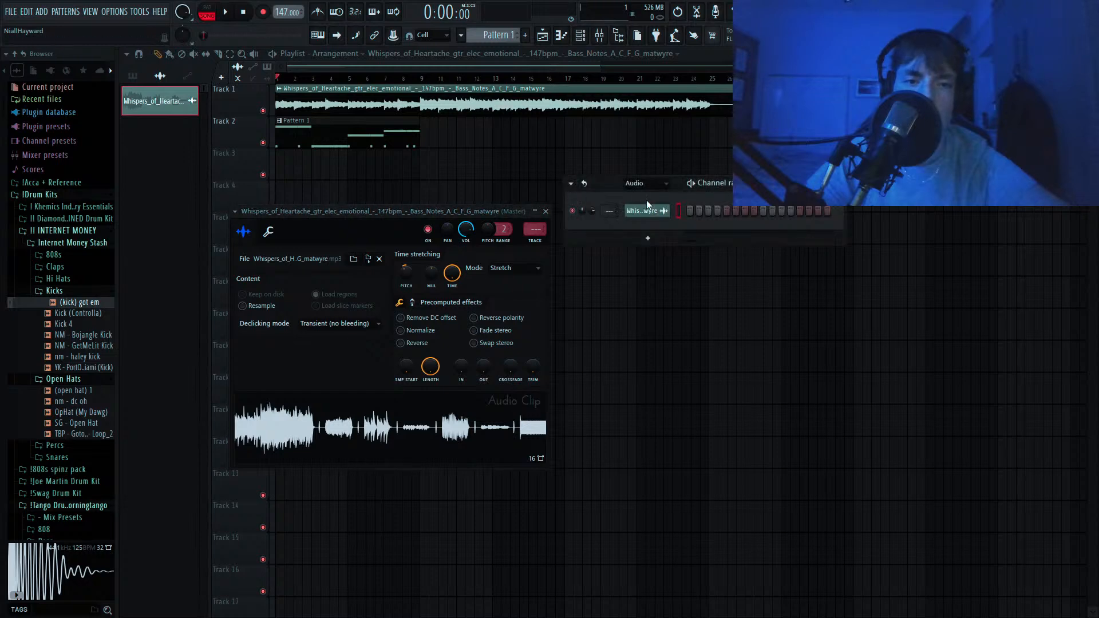
pyautogui.click(632, 195)
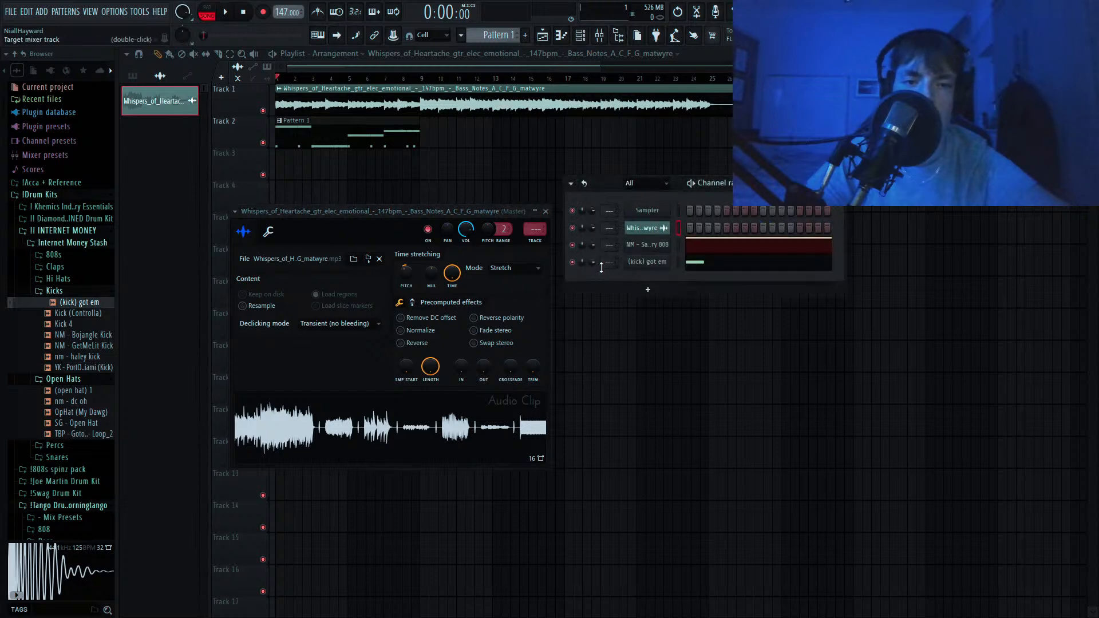
pyautogui.press('space')
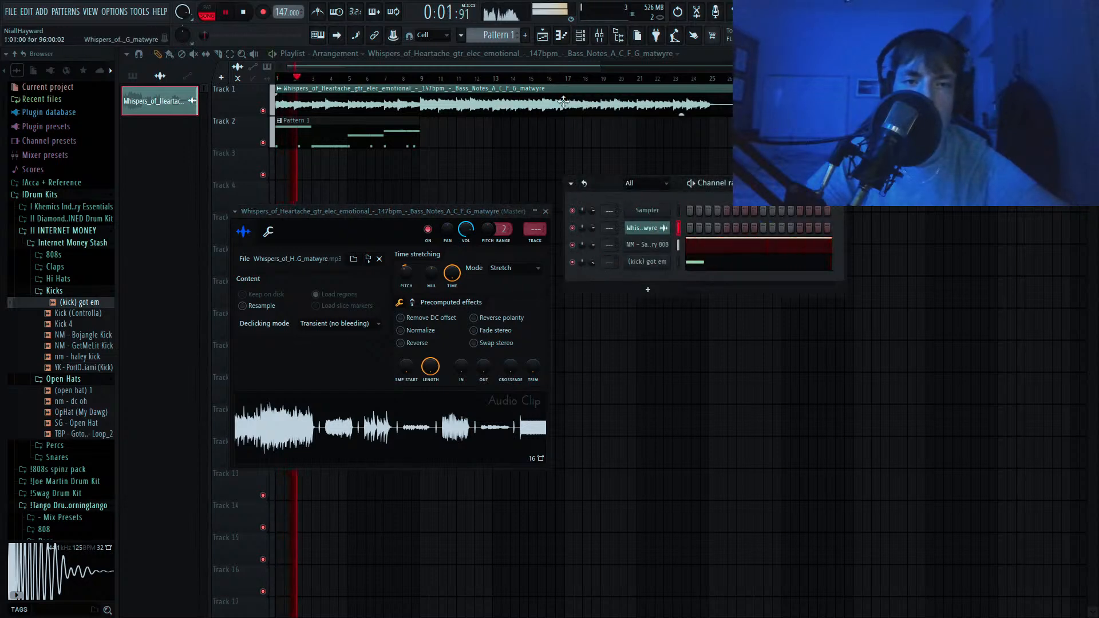
# Add the TBP Goto OH Loop_2 open hat as a channel and paste the kick rhythm into it on C5.
pyautogui.click(571, 43)
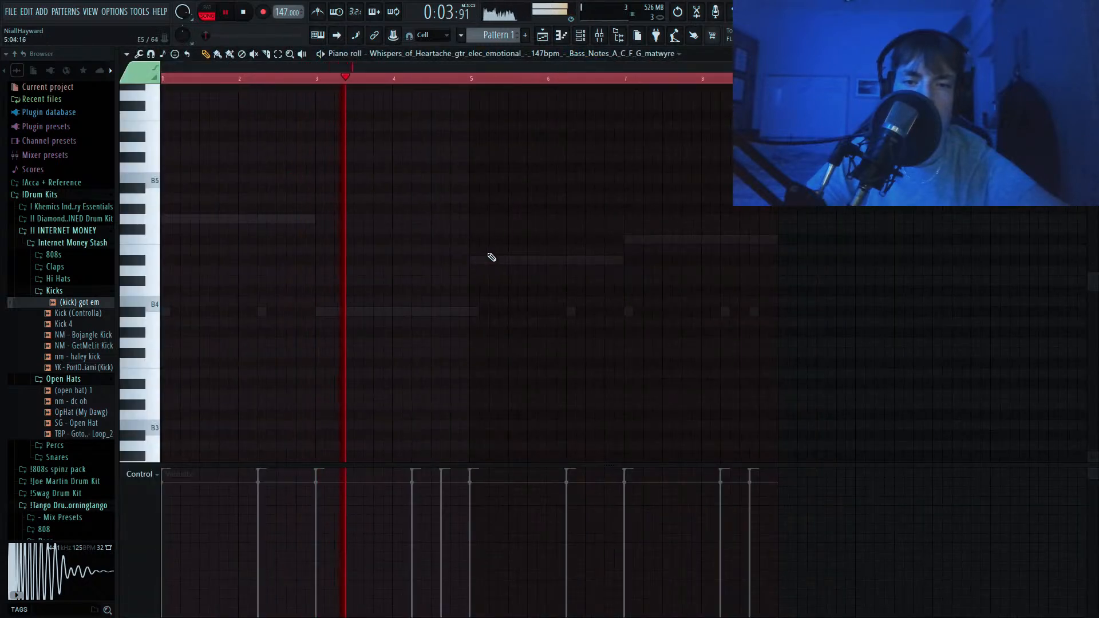
pyautogui.click(580, 35)
pyautogui.click(54, 290)
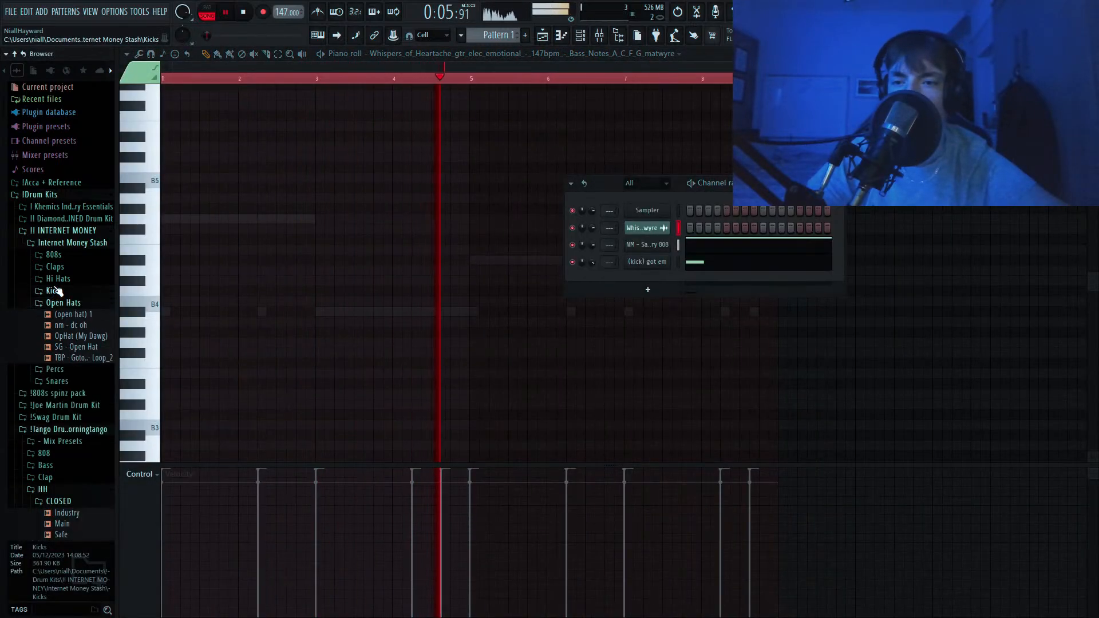
pyautogui.moveTo(68, 358); pyautogui.dragTo(657, 286)
pyautogui.hotkey('ctrl', 'v')
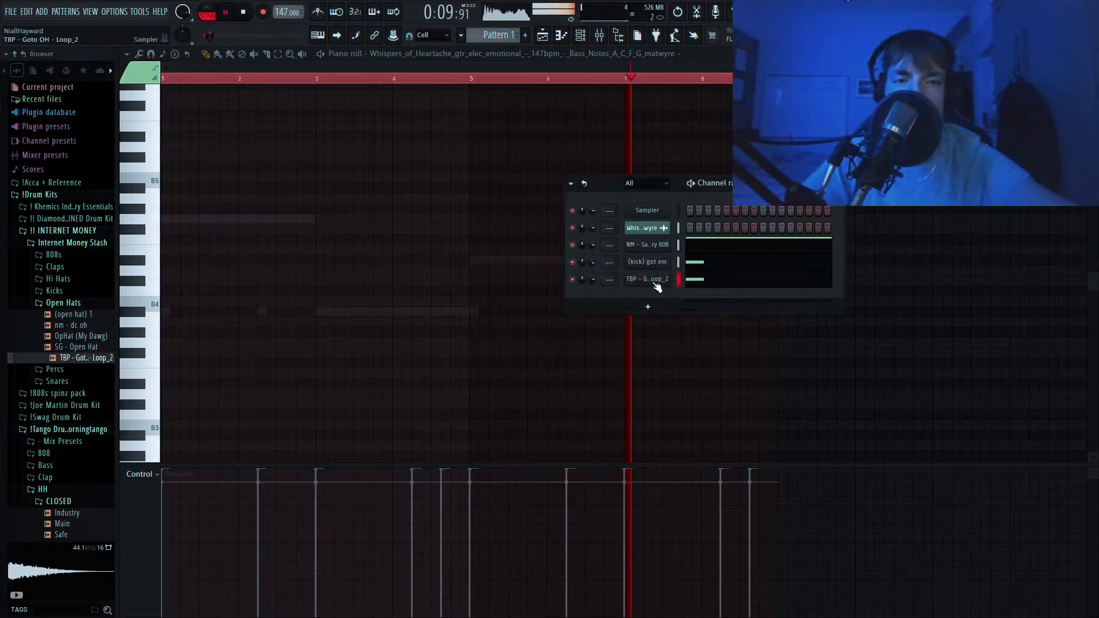
pyautogui.click(562, 36)
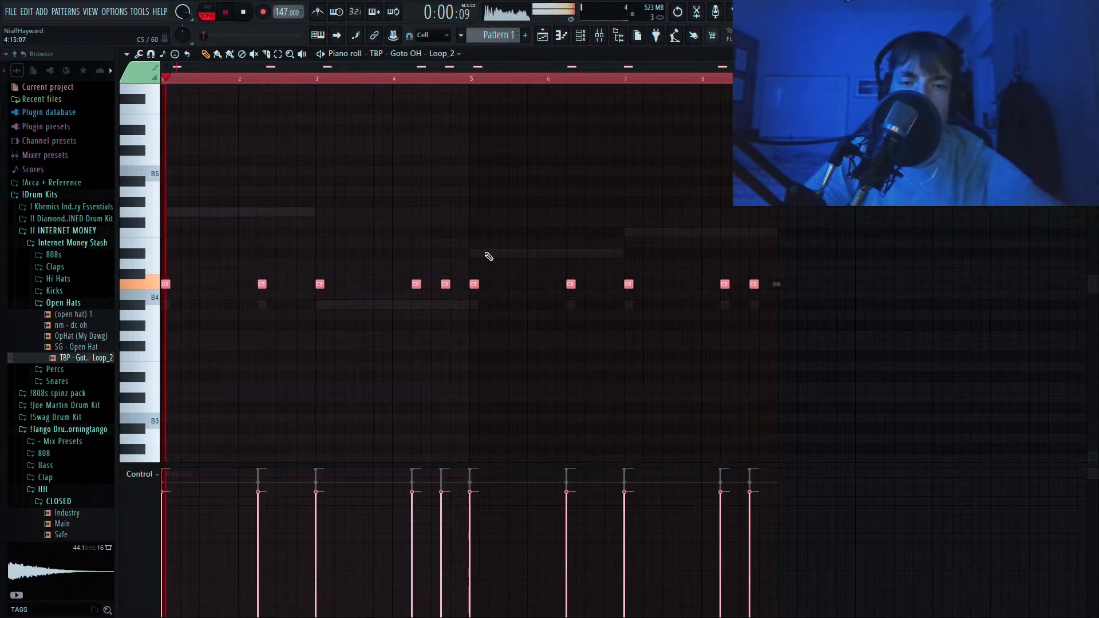
# Set the playlist to loop bars 1 to 8 and replace the open hat sample with OpHat (My Dawg).
pyautogui.click(543, 36)
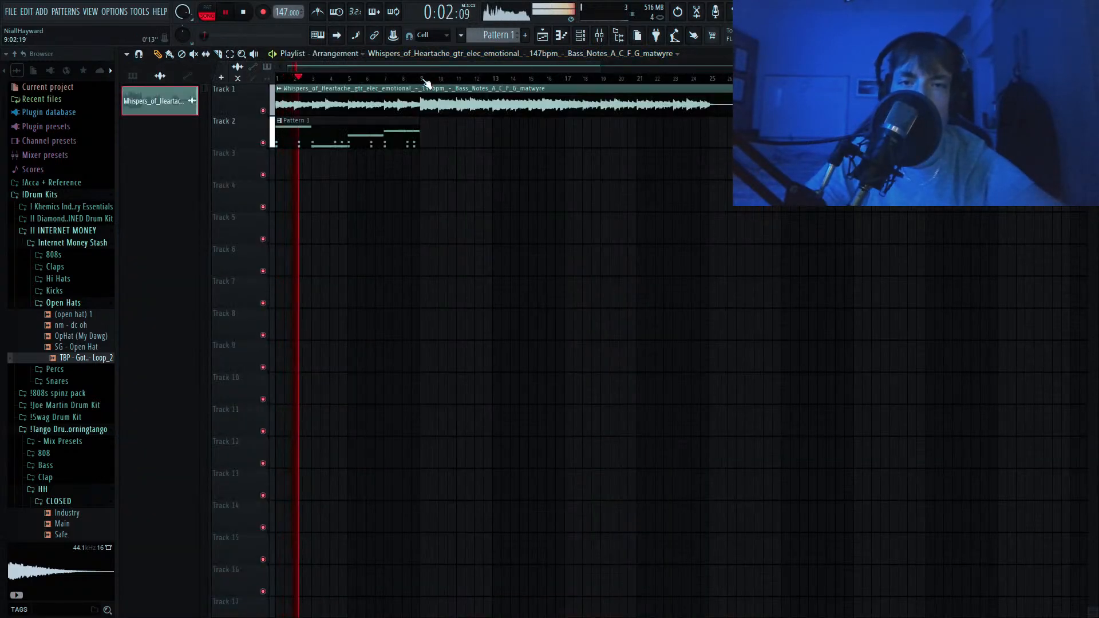
pyautogui.moveTo(420, 79); pyautogui.dragTo(277, 79)
pyautogui.click(581, 36)
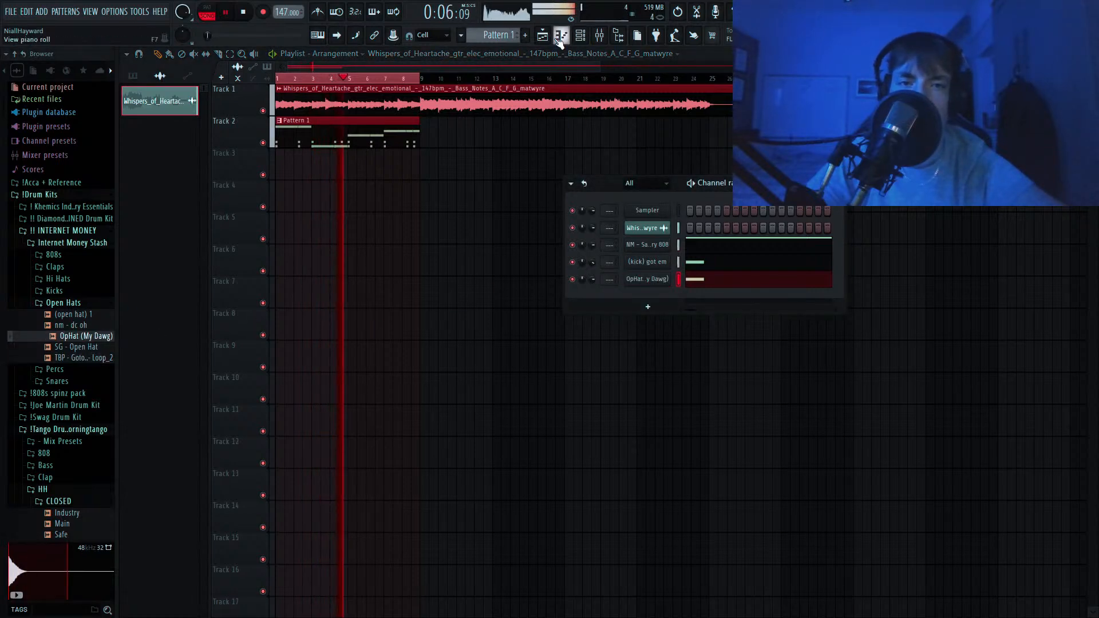
# Extend each open hat note to meet the following one and lower the velocity of all open hat notes.
pyautogui.press('F7')
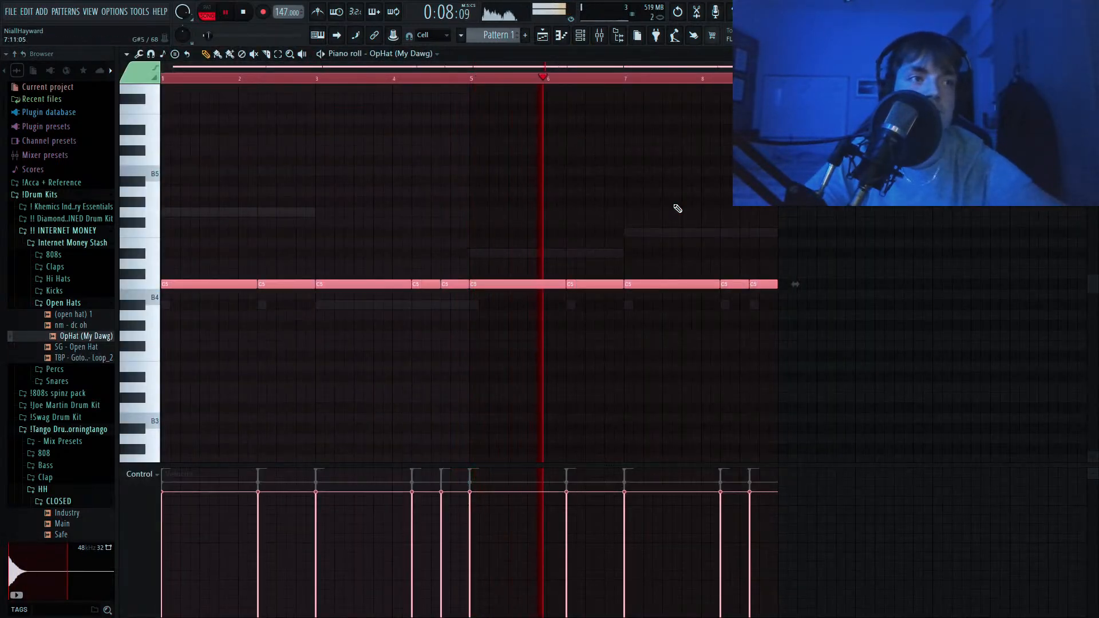
pyautogui.moveTo(828, 259); pyautogui.dragTo(229, 349)
pyautogui.scroll(-3, 424, 303)
# Turn off Use loop points in the OpHat (My Dawg) sampler settings and hide the channel rack.
pyautogui.press('F6')
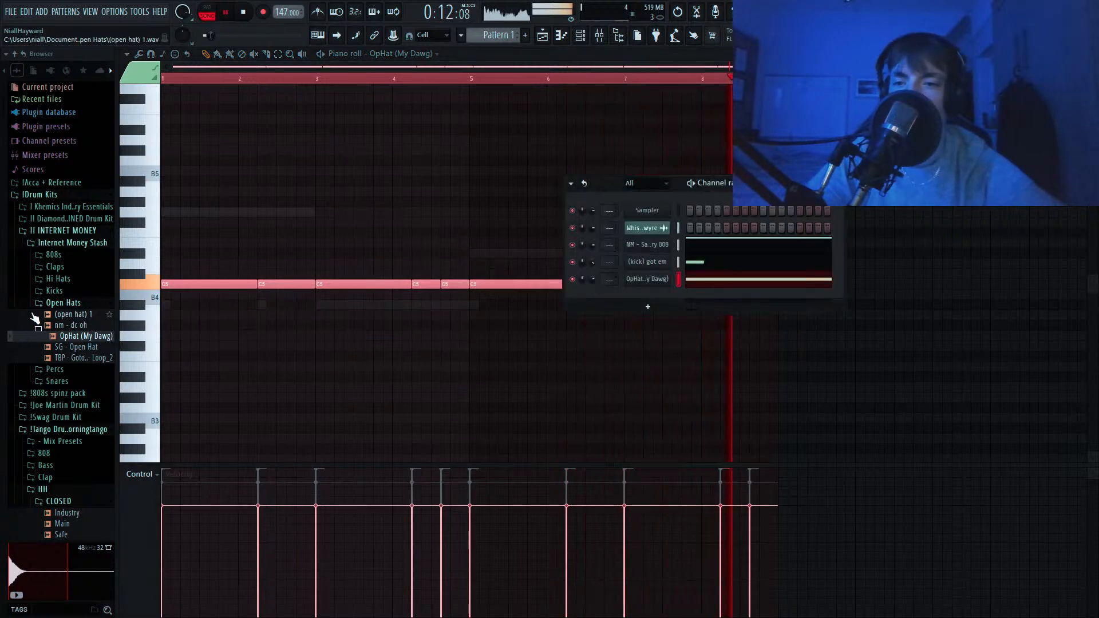
pyautogui.click(637, 280)
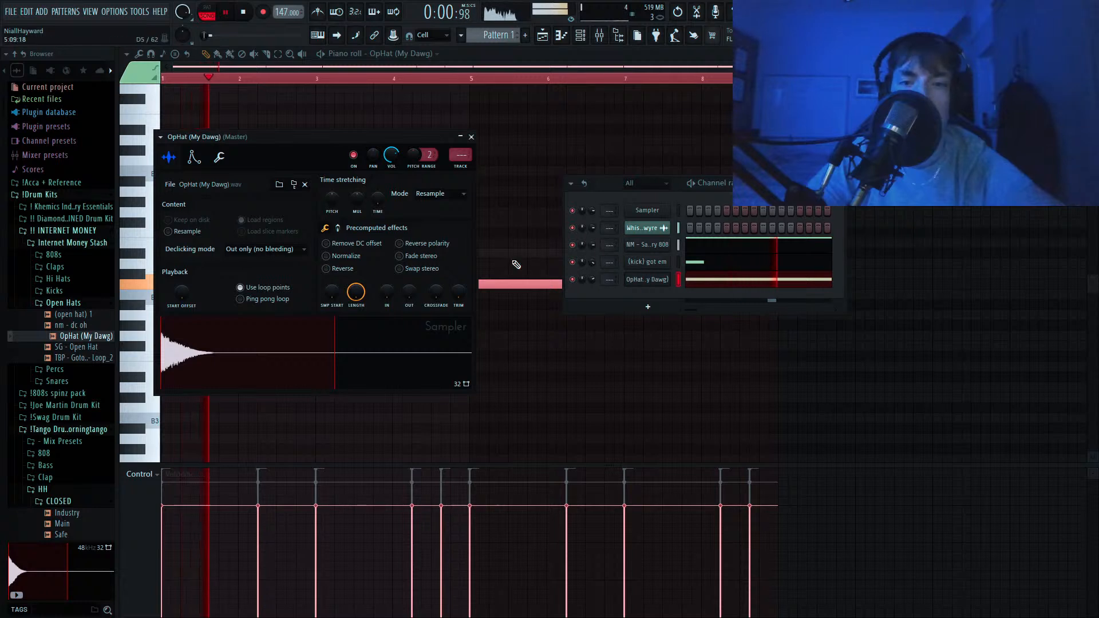
pyautogui.click(272, 287)
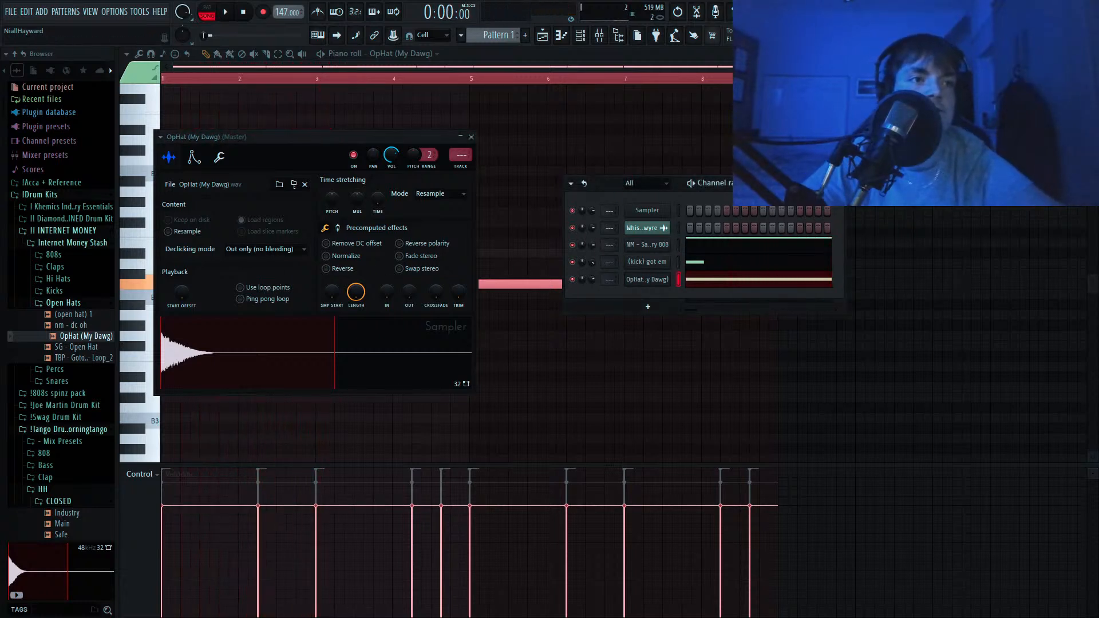
pyautogui.press('F6')
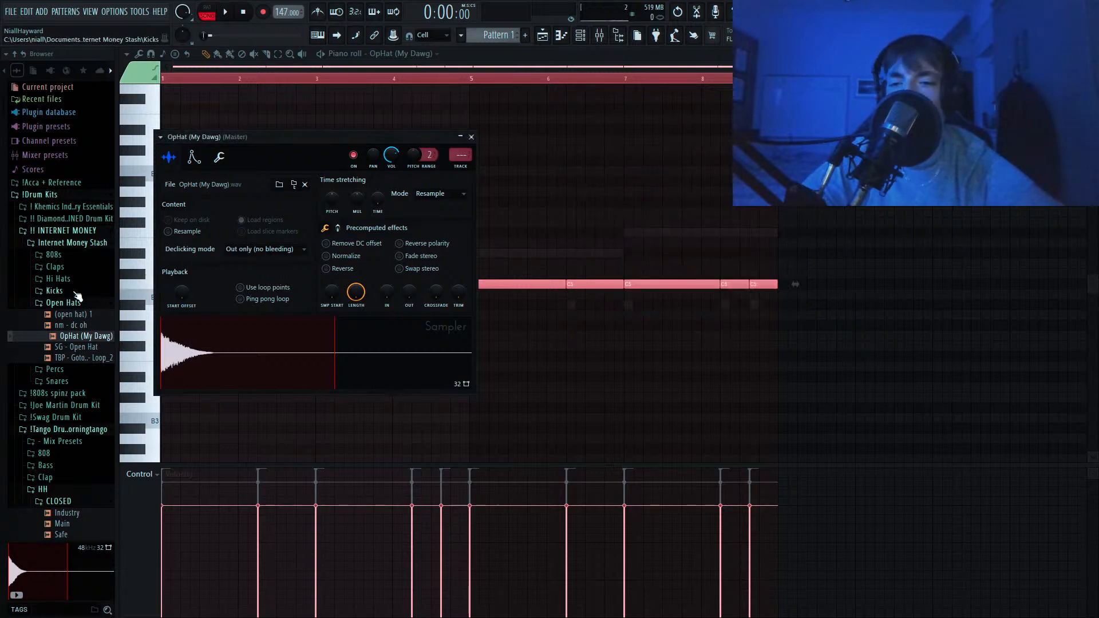
# Audition the samples in the Internet Money Stash Claps folder and add BWB WAV R US CLAP (7)_2 as a new channel.
pyautogui.click(52, 305)
pyautogui.click(56, 316)
pyautogui.click(56, 317)
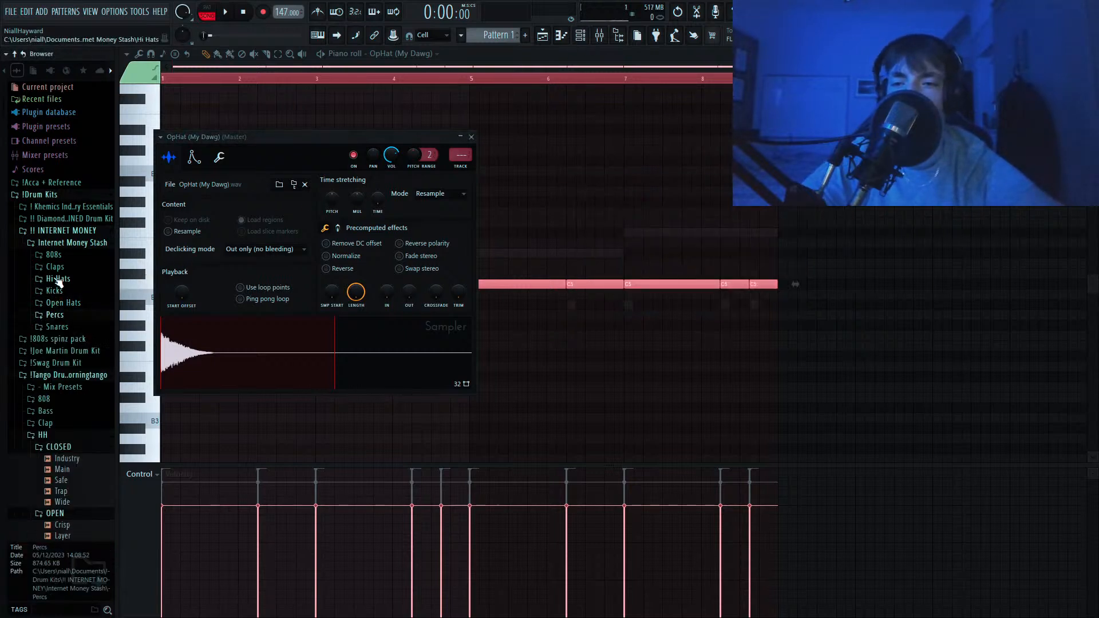
pyautogui.click(55, 267)
pyautogui.click(62, 290)
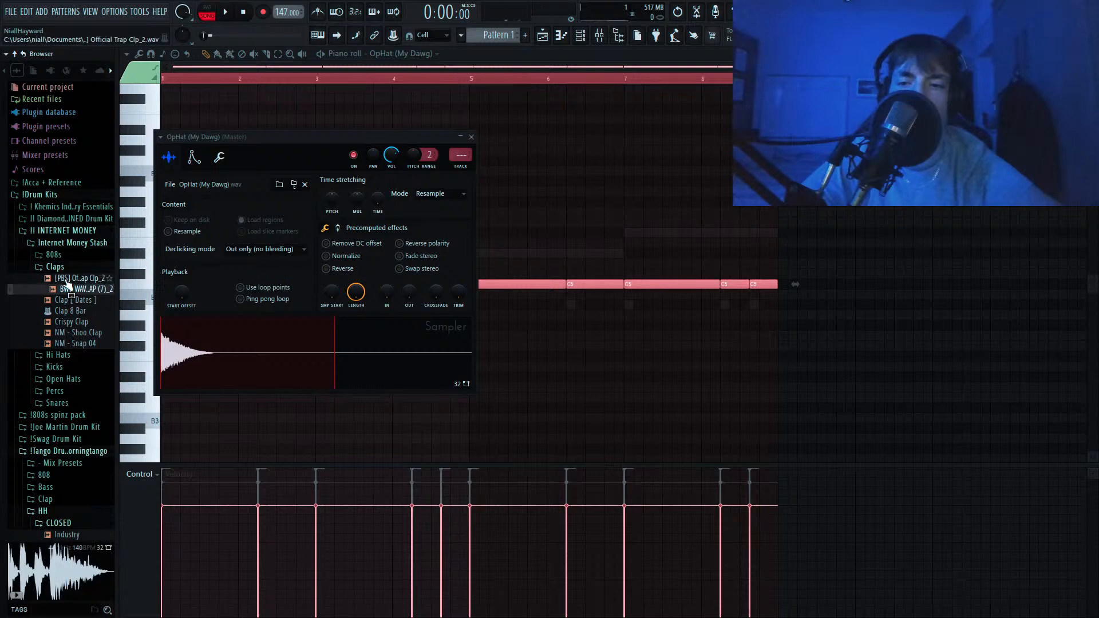
pyautogui.click(66, 279)
pyautogui.click(67, 300)
pyautogui.click(70, 278)
pyautogui.click(74, 291)
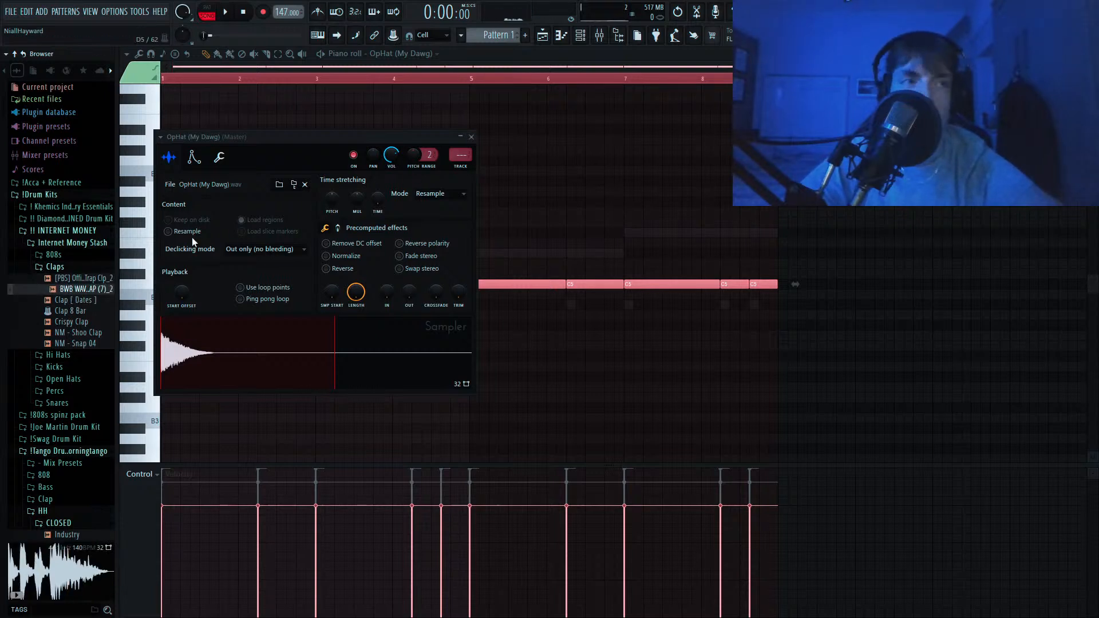
pyautogui.press('F6')
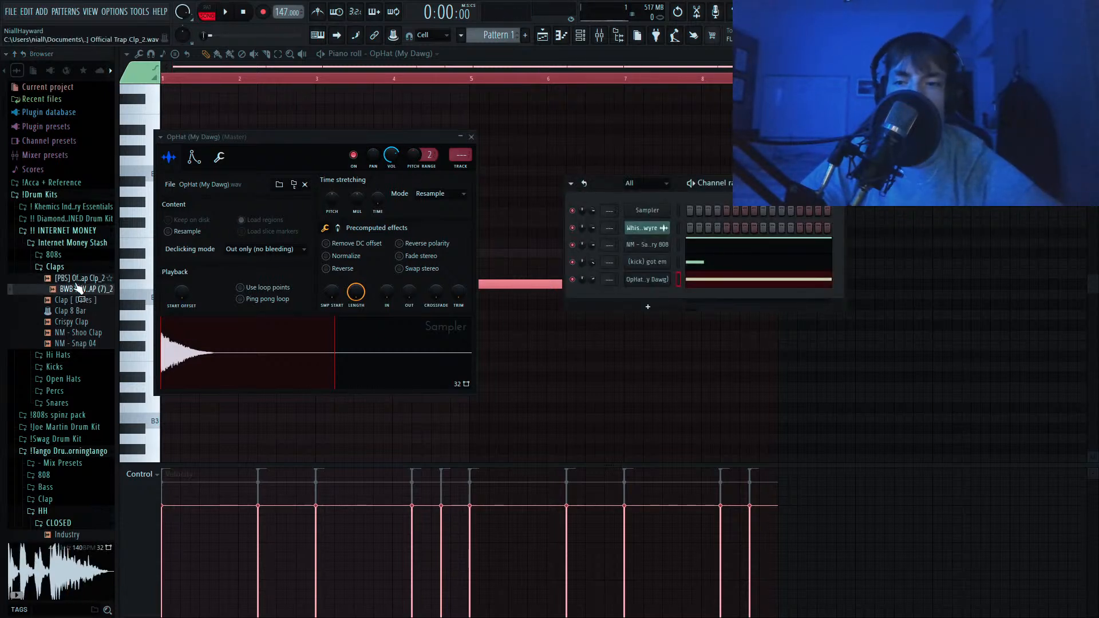
pyautogui.moveTo(79, 288); pyautogui.dragTo(116, 298)
pyautogui.moveTo(626, 300); pyautogui.dragTo(627, 303)
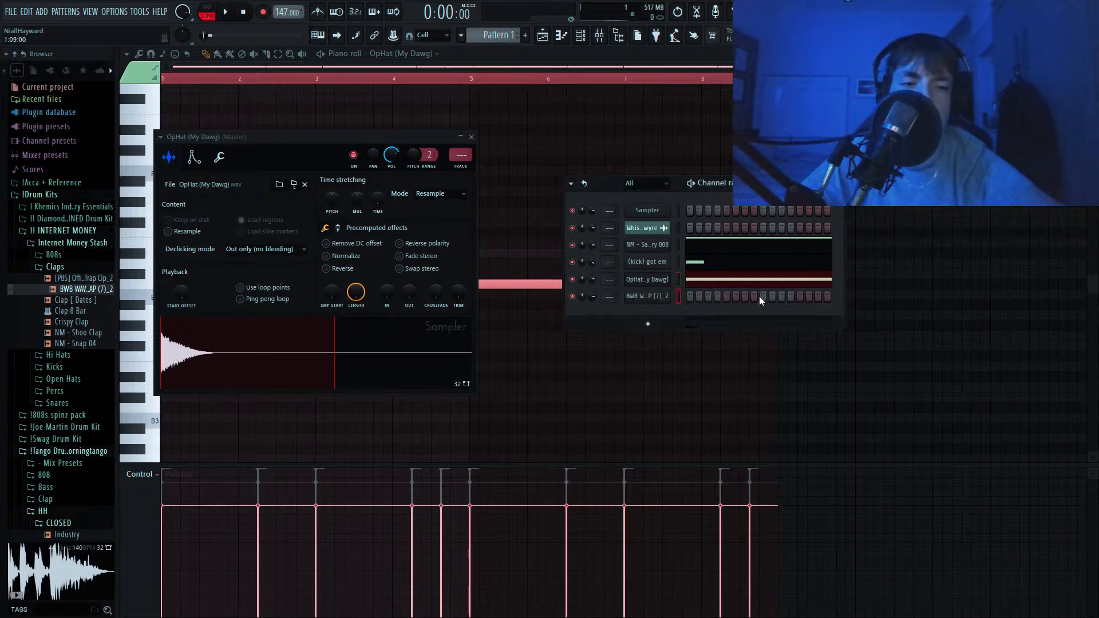
# Place a C5 clap on the third beat of bar 1 and duplicate that bar through bar 8.
pyautogui.click(561, 40)
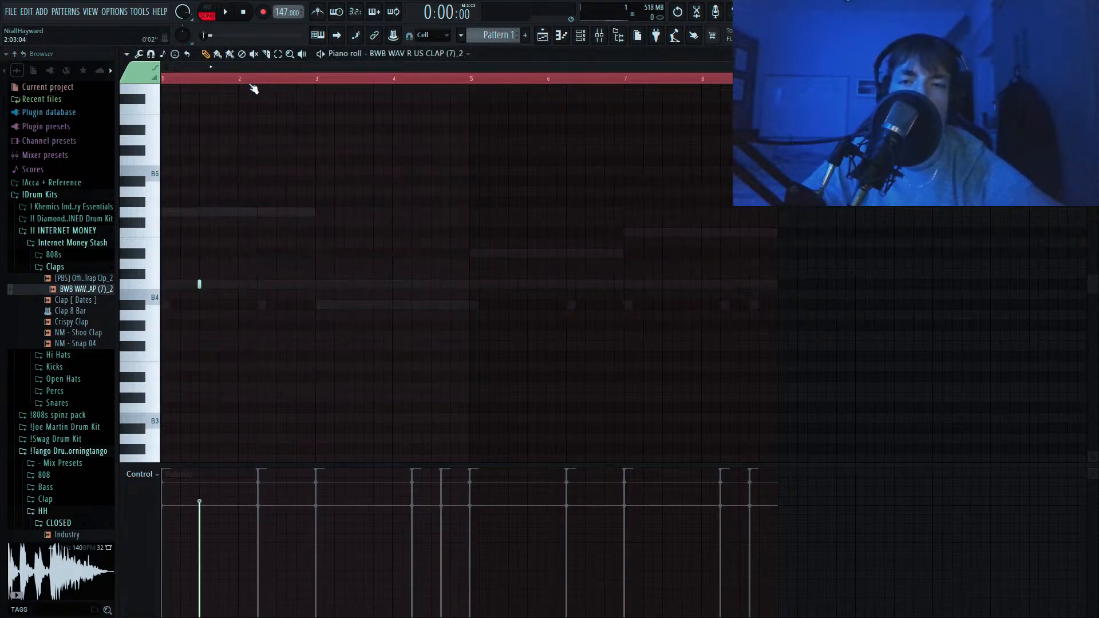
pyautogui.moveTo(246, 81); pyautogui.dragTo(178, 83)
pyautogui.hotkey('ctrl', 'b')
pyautogui.hotkey('ctrl', 'b')
pyautogui.hotkey('ctrl', 'b')
pyautogui.hotkey('ctrl', 'b')
pyautogui.hotkey('ctrl', 'b')
pyautogui.hotkey('ctrl', 'b')
pyautogui.hotkey('ctrl', 'b')
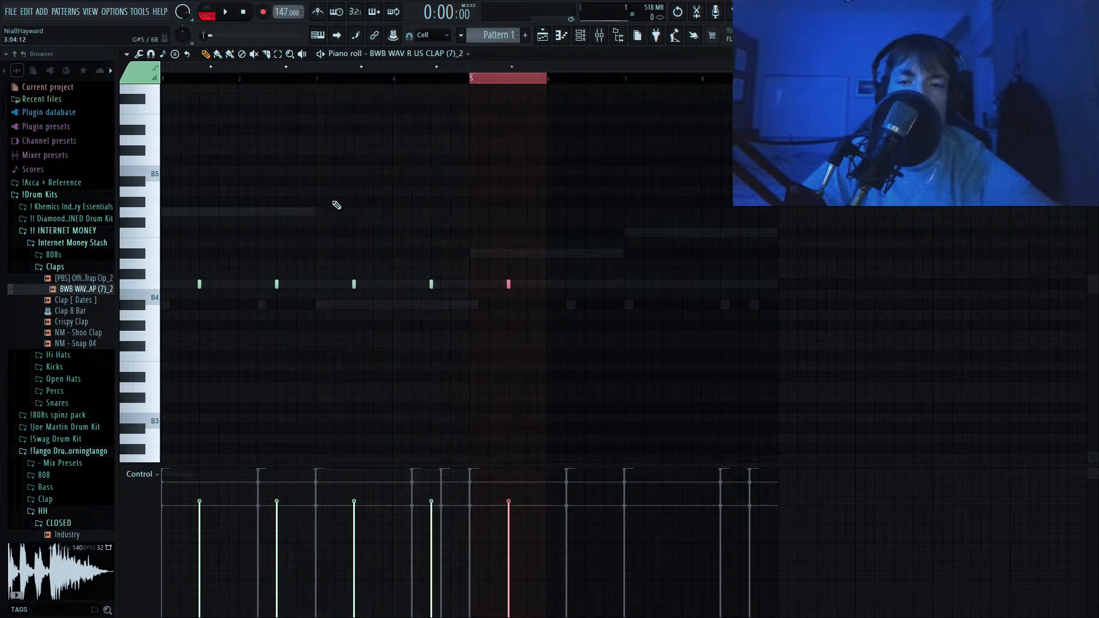
# Lengthen all the clap notes, clear the time selection and raise the velocity of every clap to the maximum.
pyautogui.hotkey('ctrl', 'a')
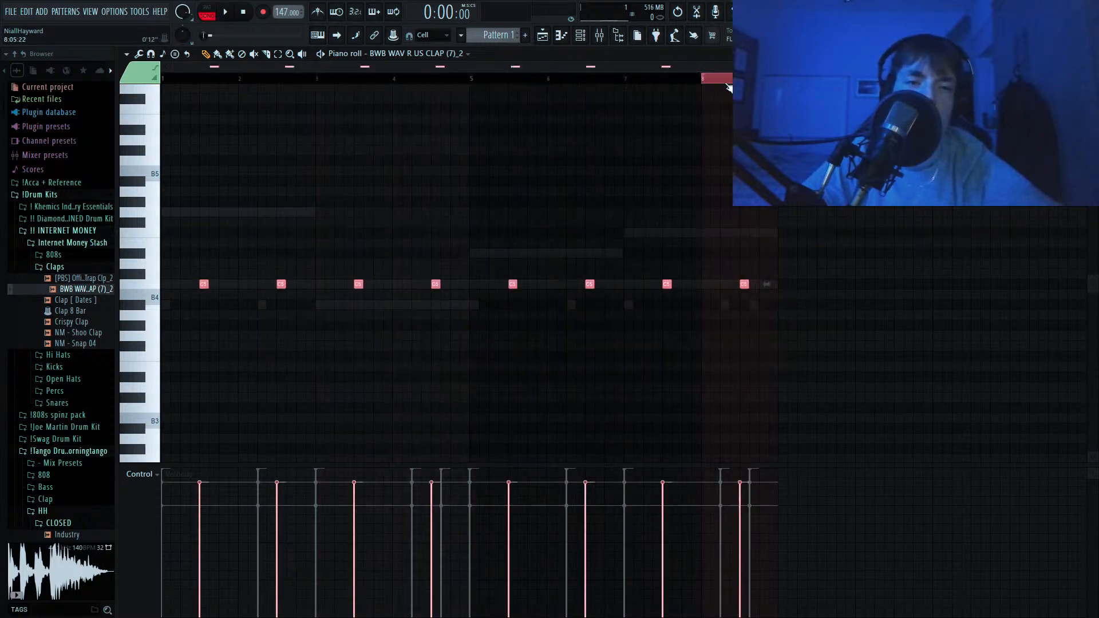
pyautogui.click(726, 82)
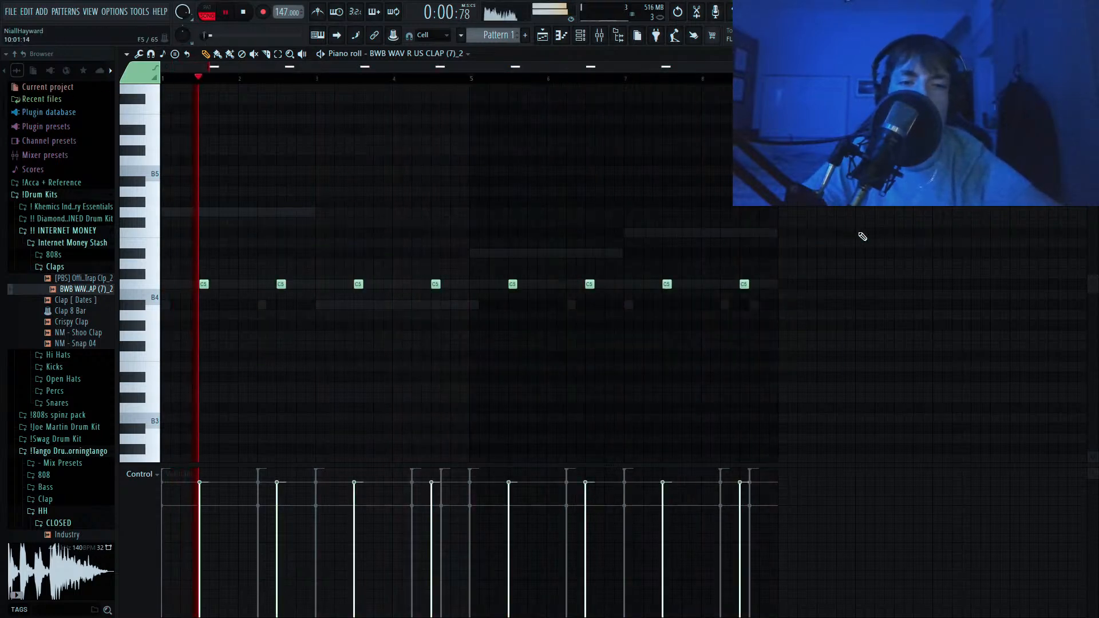
pyautogui.hotkey('ctrl', 'a')
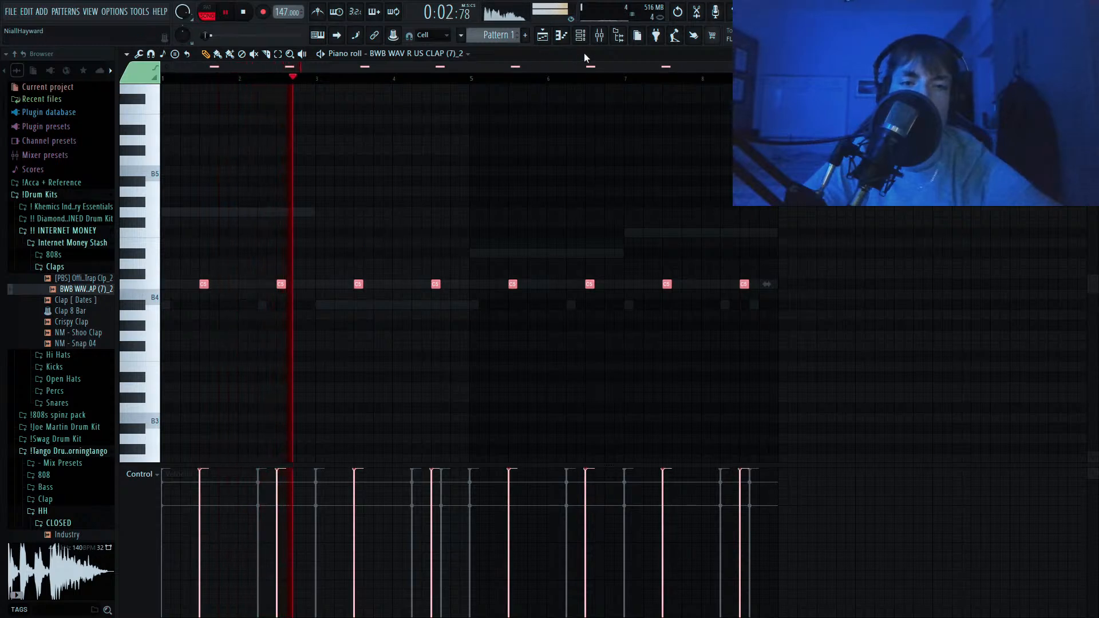
# Add extra Sanctuary 808 hits on G5 late in bar 2 and F5 in bar 7, with matching kicks.
pyautogui.doubleClick(291, 212)
pyautogui.keyDown('shift'); pyautogui.rightClick(291, 212); pyautogui.keyUp('shift')
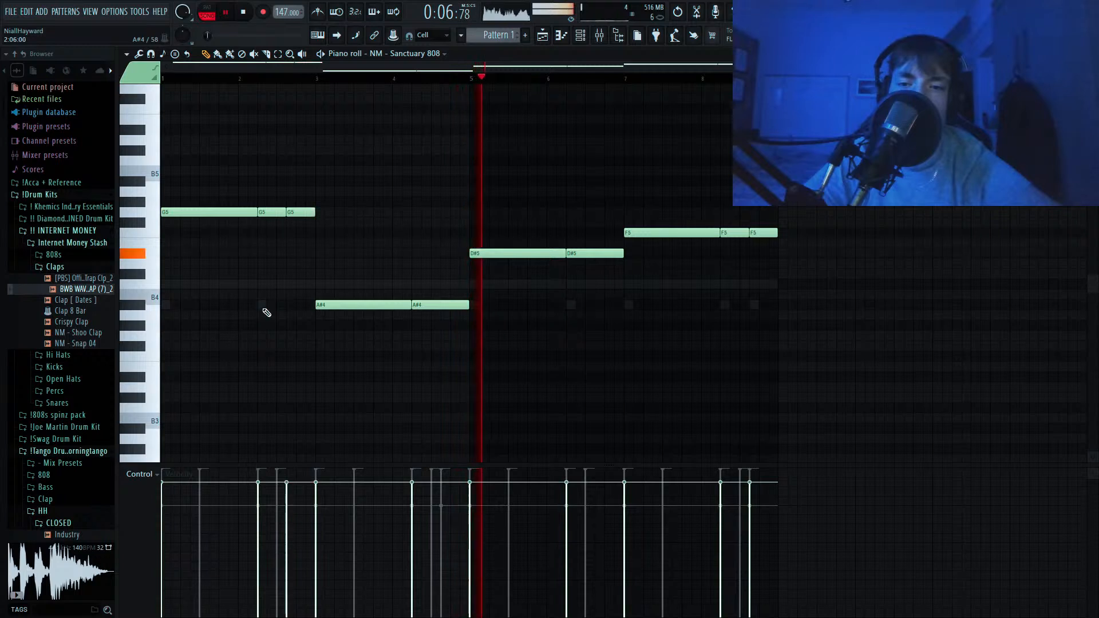
pyautogui.doubleClick(290, 305)
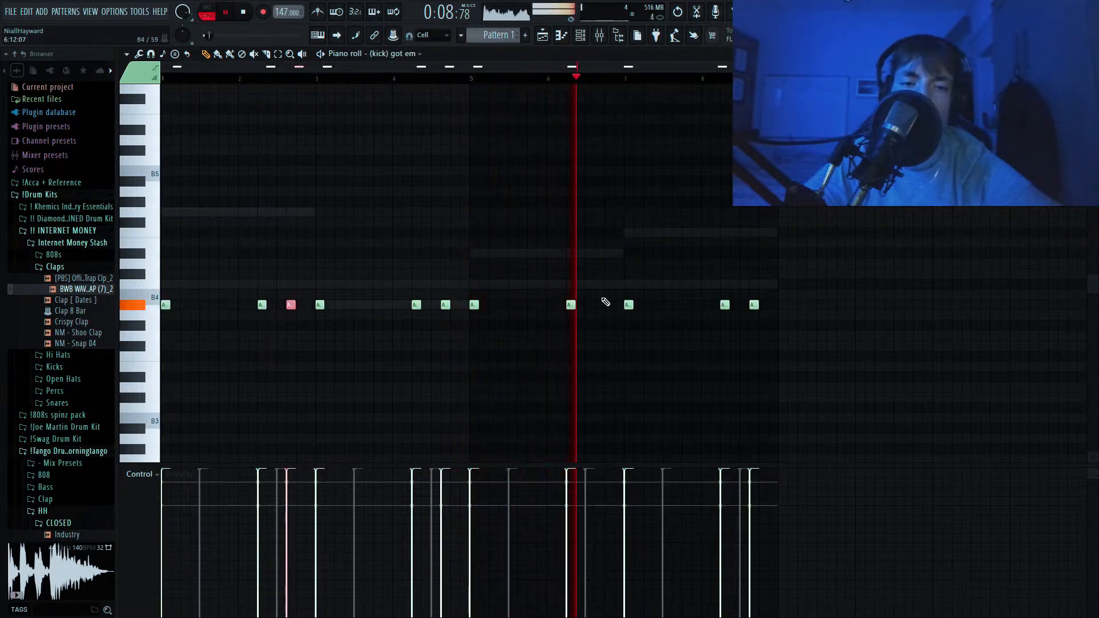
pyautogui.click(657, 304)
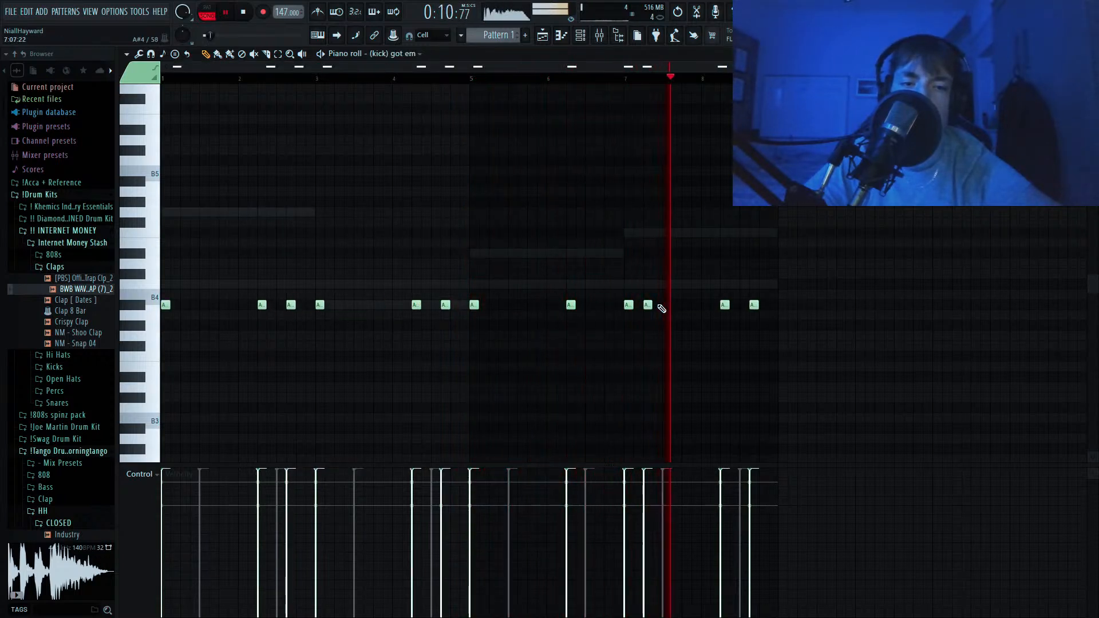
pyautogui.doubleClick(658, 233)
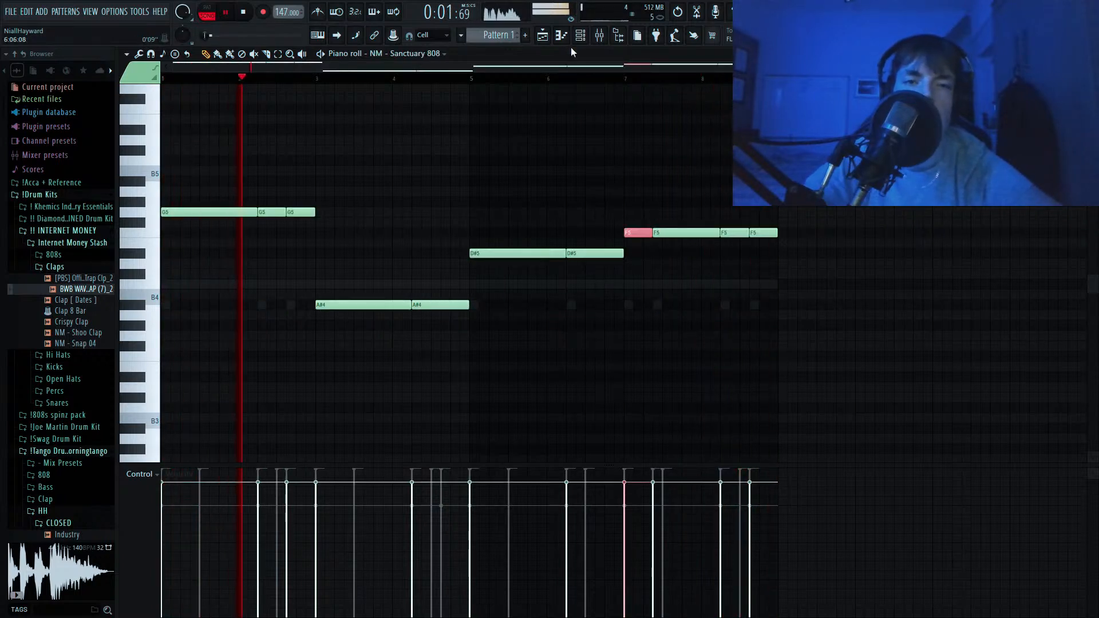
# Add Cardiak HiHat 3_31 from the Hi Hats folder as a channel and fill every second step.
pyautogui.click(579, 35)
pyautogui.press('space')
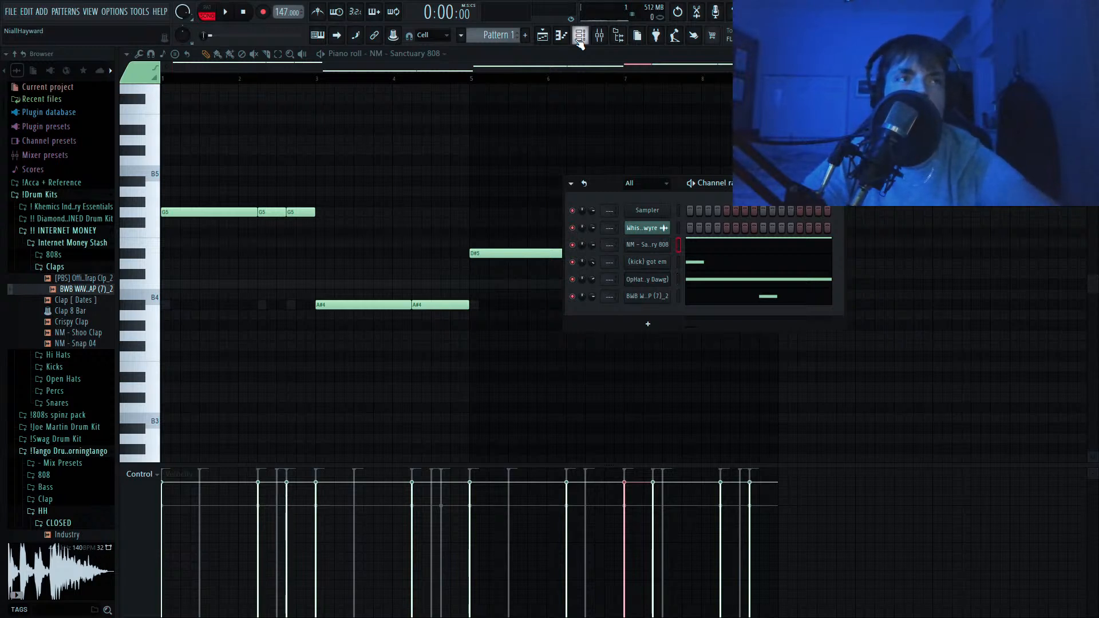
pyautogui.click(51, 268)
pyautogui.click(50, 279)
pyautogui.click(51, 312)
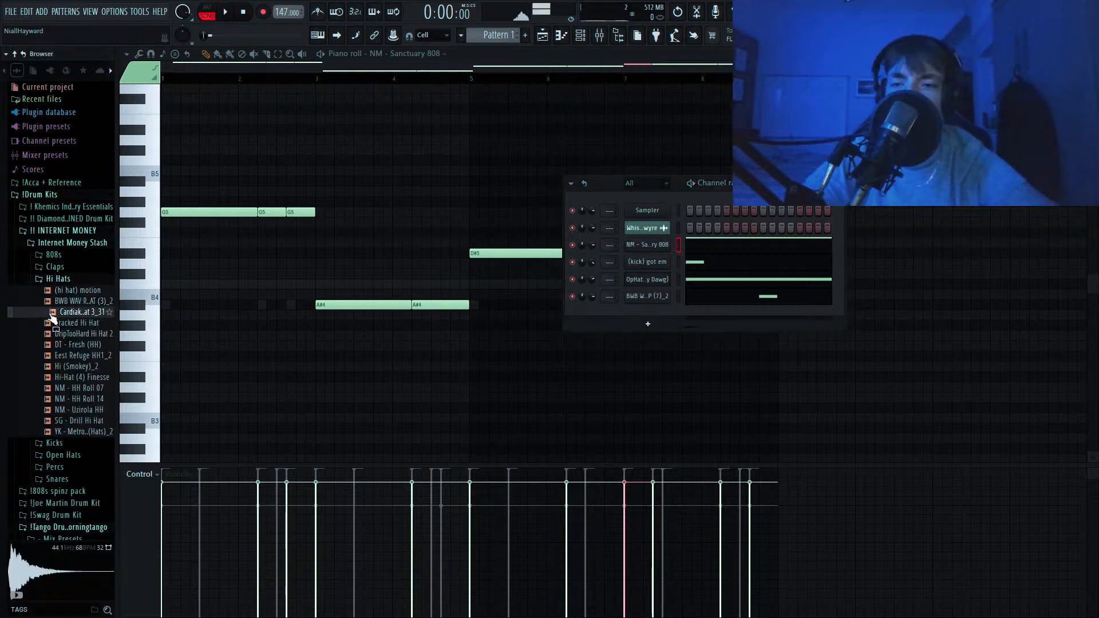
pyautogui.moveTo(647, 322); pyautogui.dragTo(648, 321)
pyautogui.rightClick(649, 316)
pyautogui.press('2')
pyautogui.press('space')
pyautogui.click(560, 36)
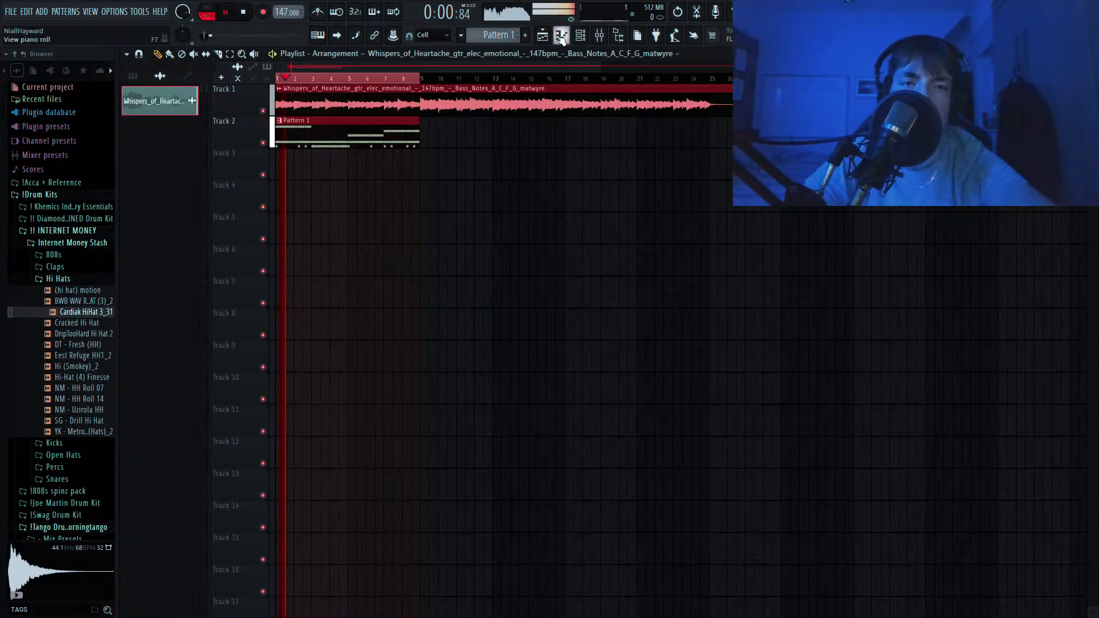
pyautogui.click(560, 36)
pyautogui.moveTo(853, 211); pyautogui.dragTo(162, 309)
pyautogui.press('space')
# Slip the guitar loop's audio earlier inside its Track 1 clip so the sound starts exactly at bar 1.
pyautogui.click(542, 36)
pyautogui.scroll(6, 201, 133)
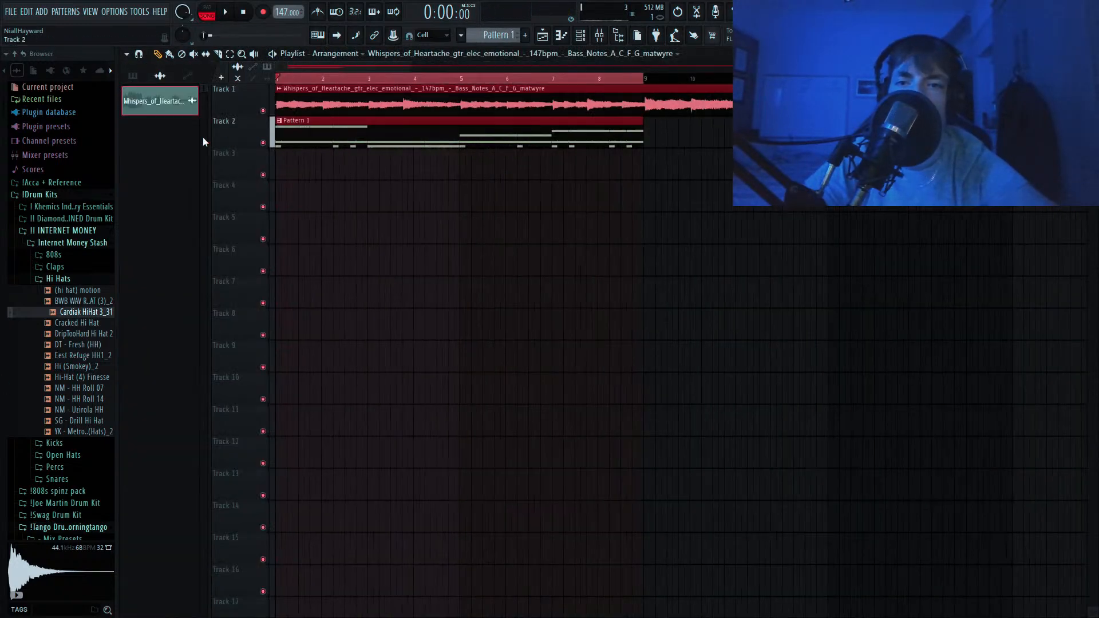
pyautogui.scroll(4, 195, 130)
pyautogui.press('s')
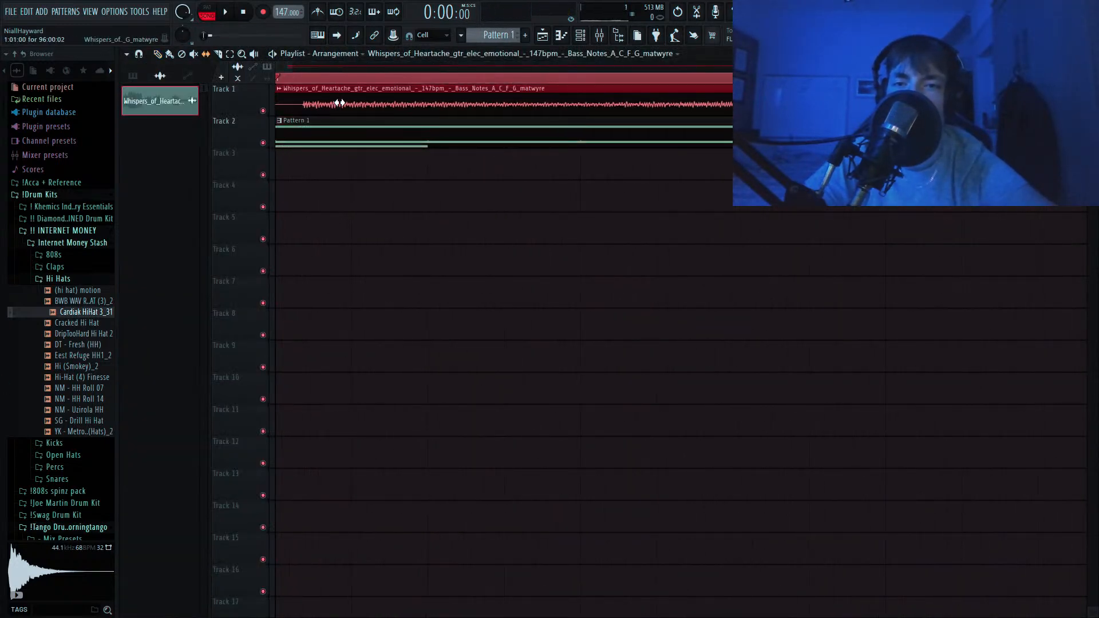
pyautogui.press('space')
pyautogui.scroll(-4, 392, 120)
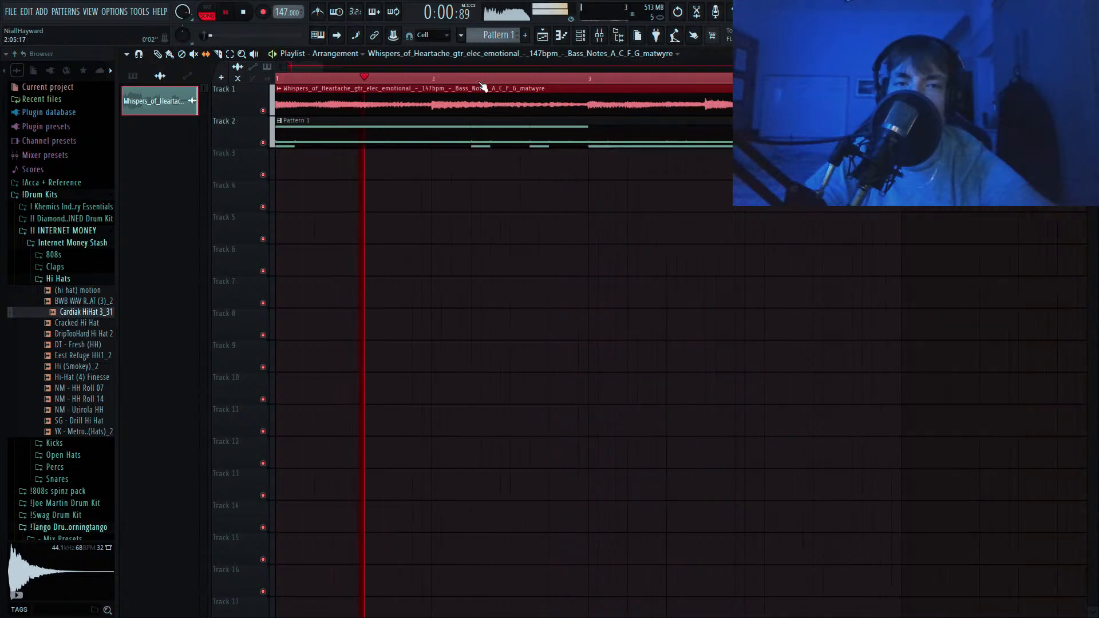
# Select all Cardiak HiHat 3_31 notes and extend each one to meet the following note.
pyautogui.click(580, 37)
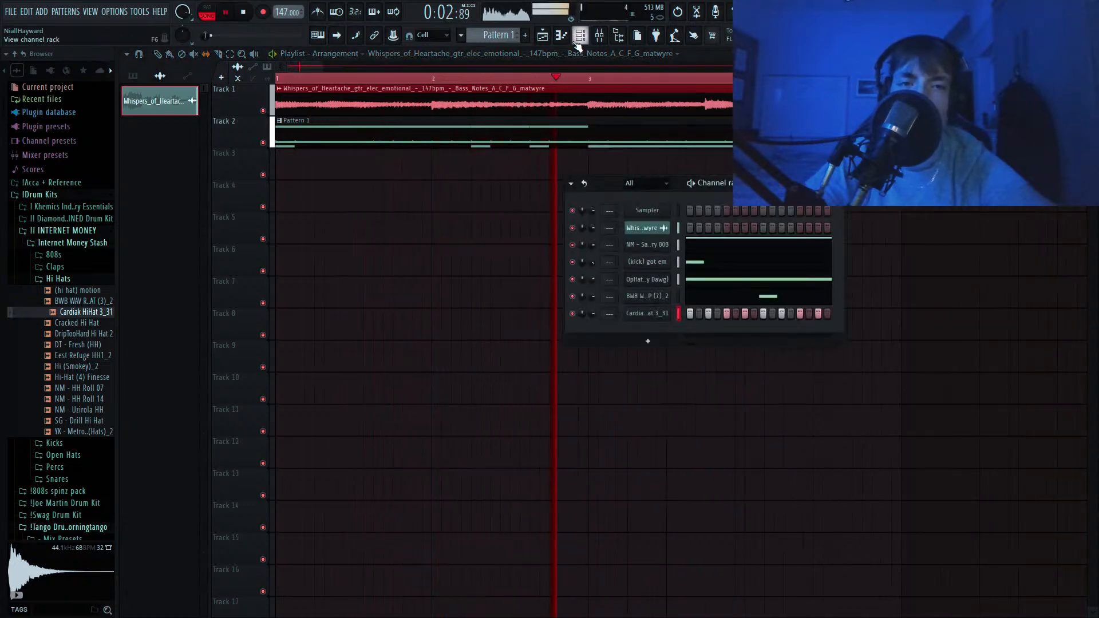
pyautogui.click(561, 35)
pyautogui.moveTo(838, 212); pyautogui.dragTo(163, 394)
pyautogui.hotkey('ctrl', 'l')
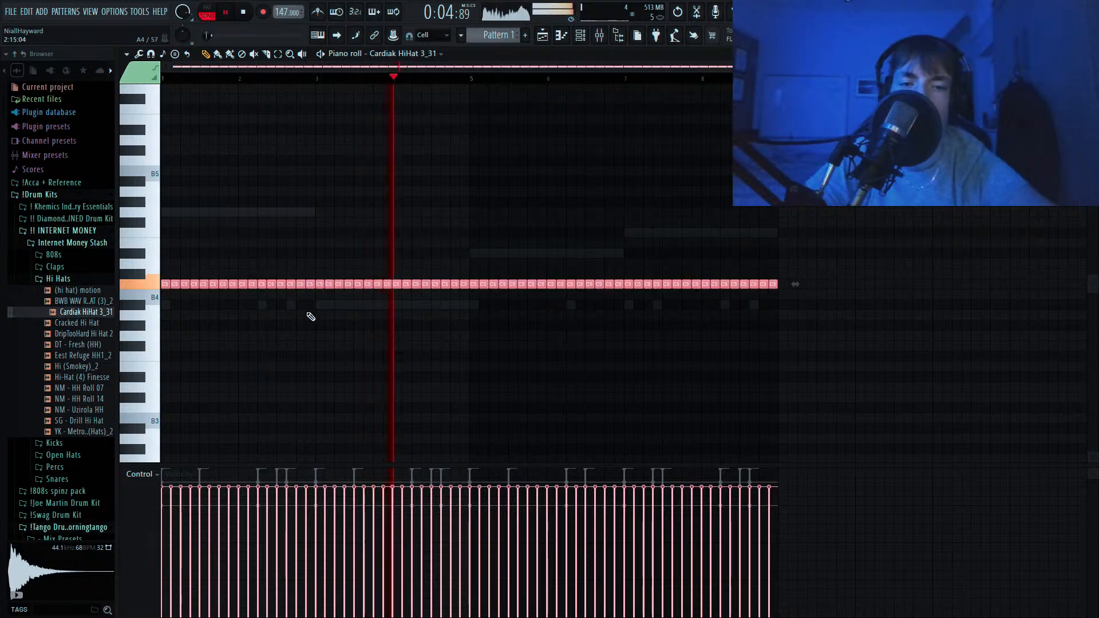
# Chop the third hi-hat note of bar 1 into a roll of three equal notes and play it back.
pyautogui.scroll(3, 337, 268)
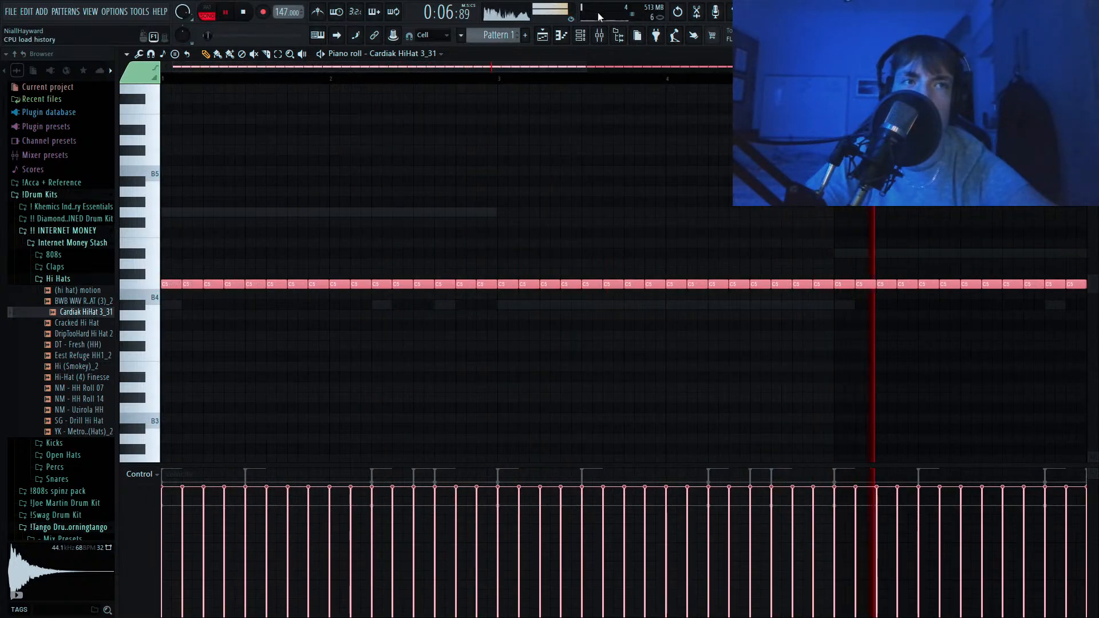
pyautogui.press('space')
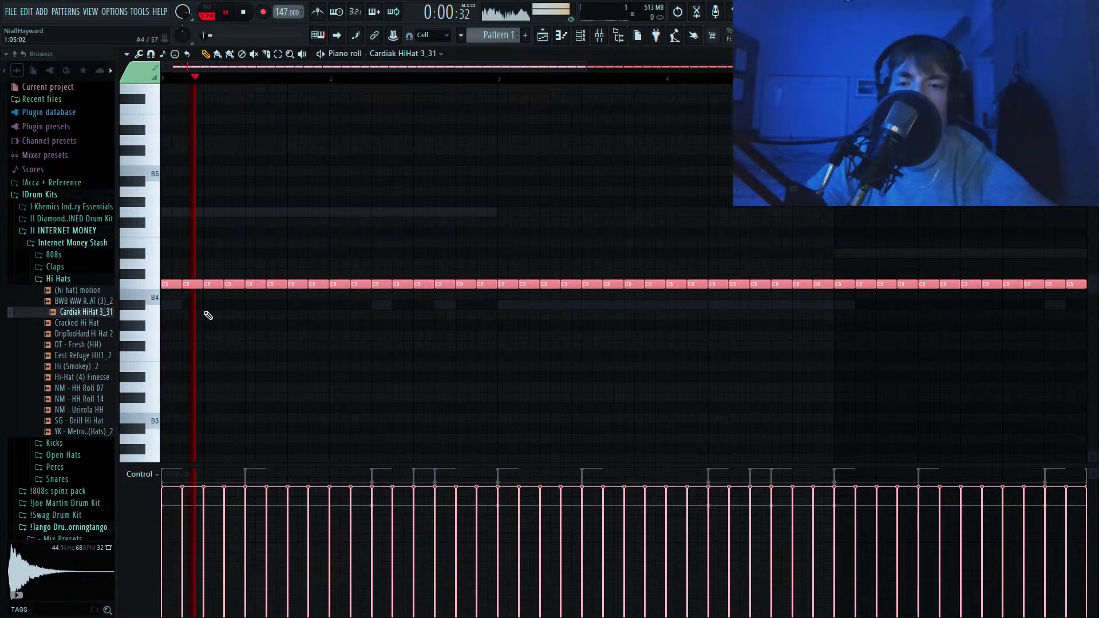
pyautogui.scroll(2, 295, 86)
pyautogui.click(289, 284)
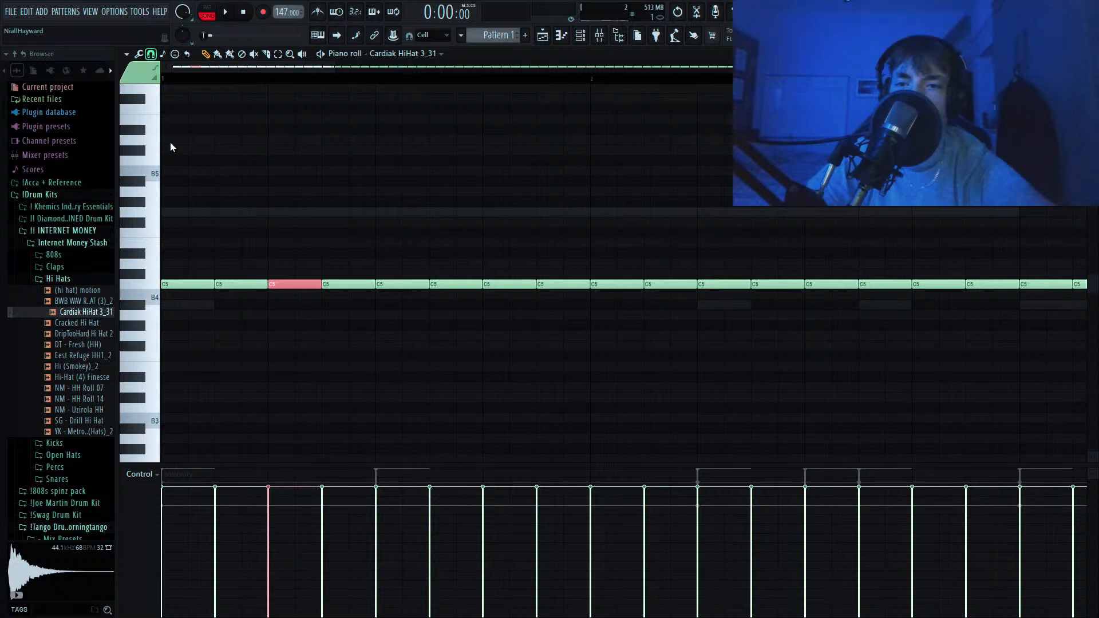
pyautogui.click(306, 285)
pyautogui.press('space')
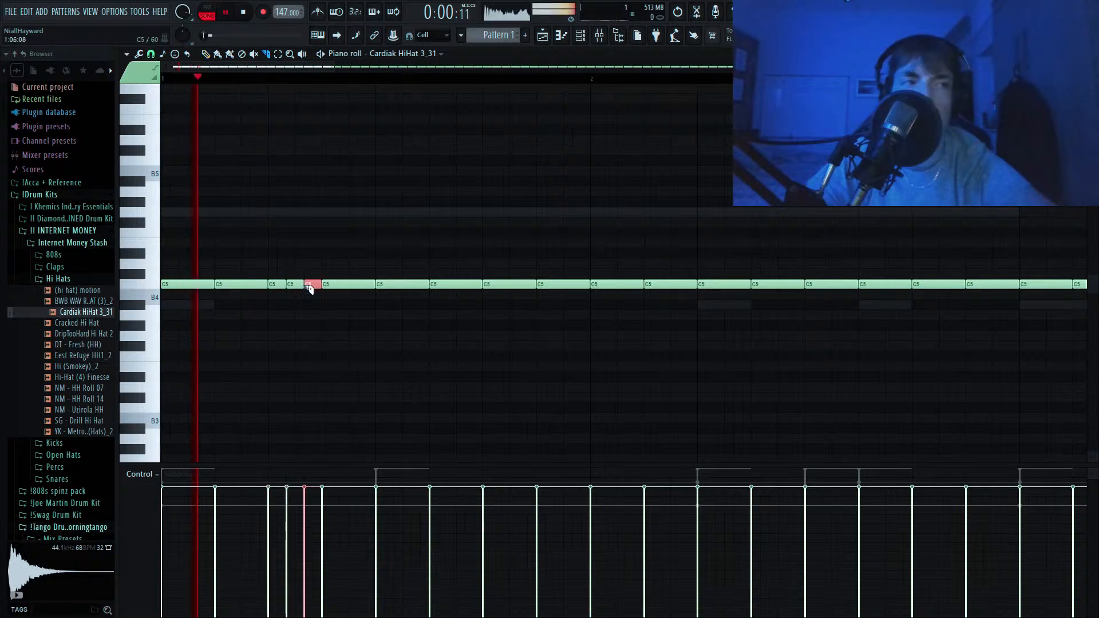
pyautogui.press('space')
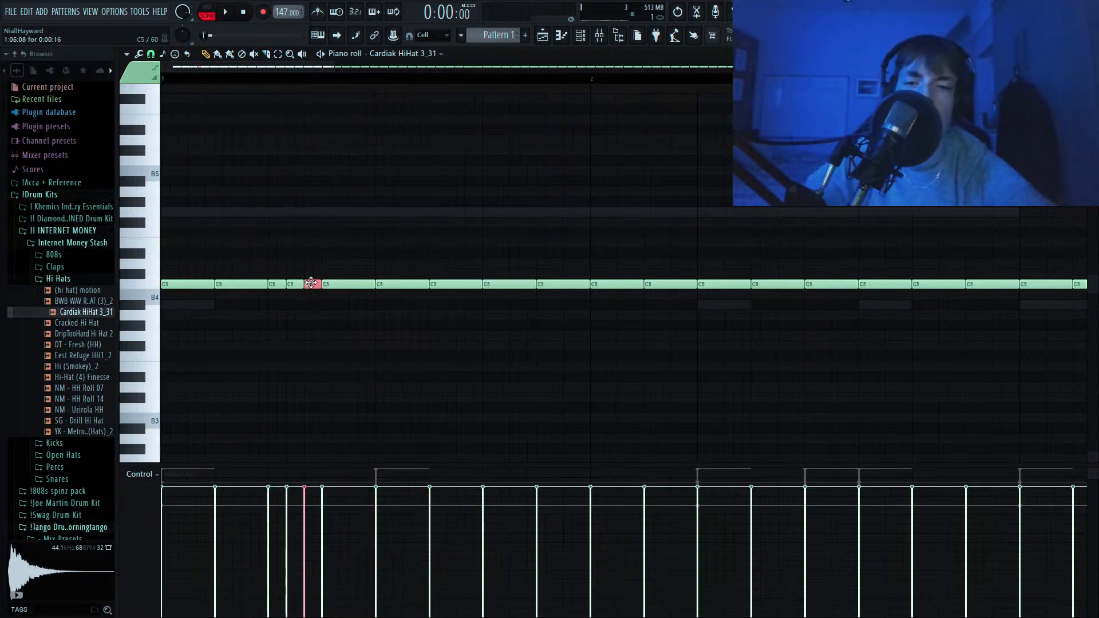
# Lower the velocity of the three hi-hat roll notes in bar 1 and play the pattern.
pyautogui.keyDown('ctrl'); pyautogui.moveTo(311, 282); pyautogui.dragTo(272, 289); pyautogui.keyUp('ctrl')
pyautogui.scroll(-3, 274, 285)
pyautogui.press('space')
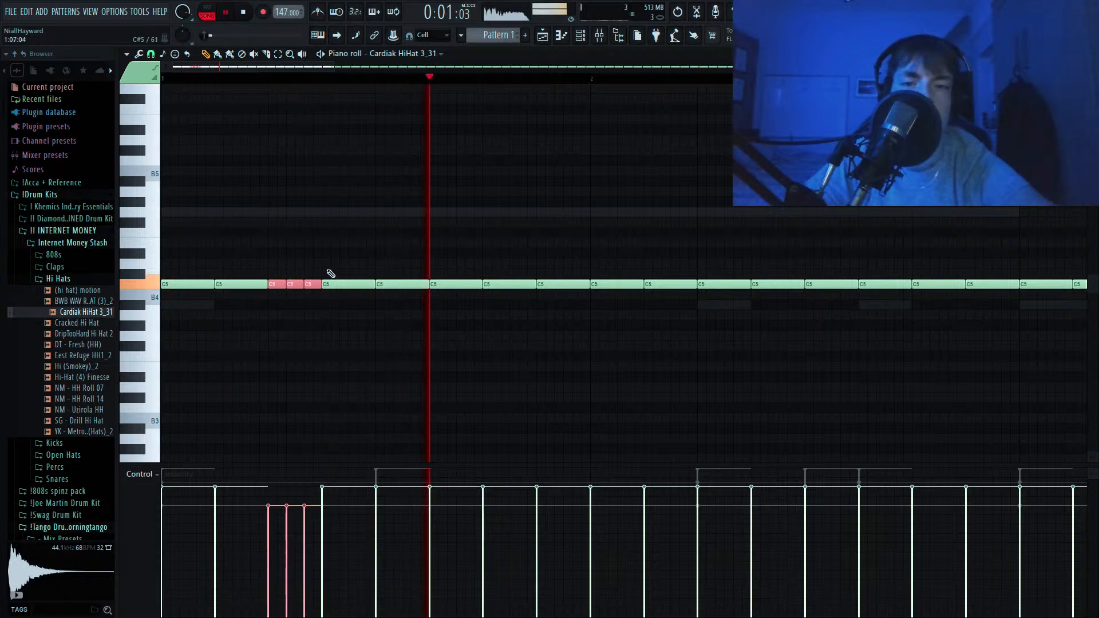
# Move the sixth C5 hi-hat note of bar 1 up to C#5 and chop it into three short notes.
pyautogui.click(460, 284)
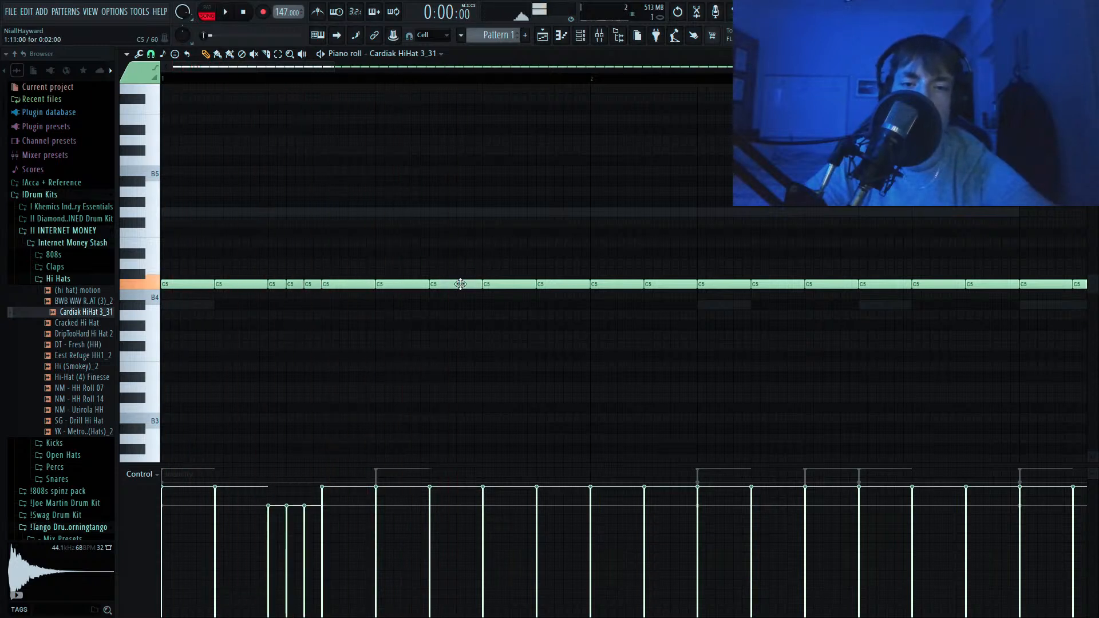
pyautogui.moveTo(461, 284); pyautogui.dragTo(460, 273)
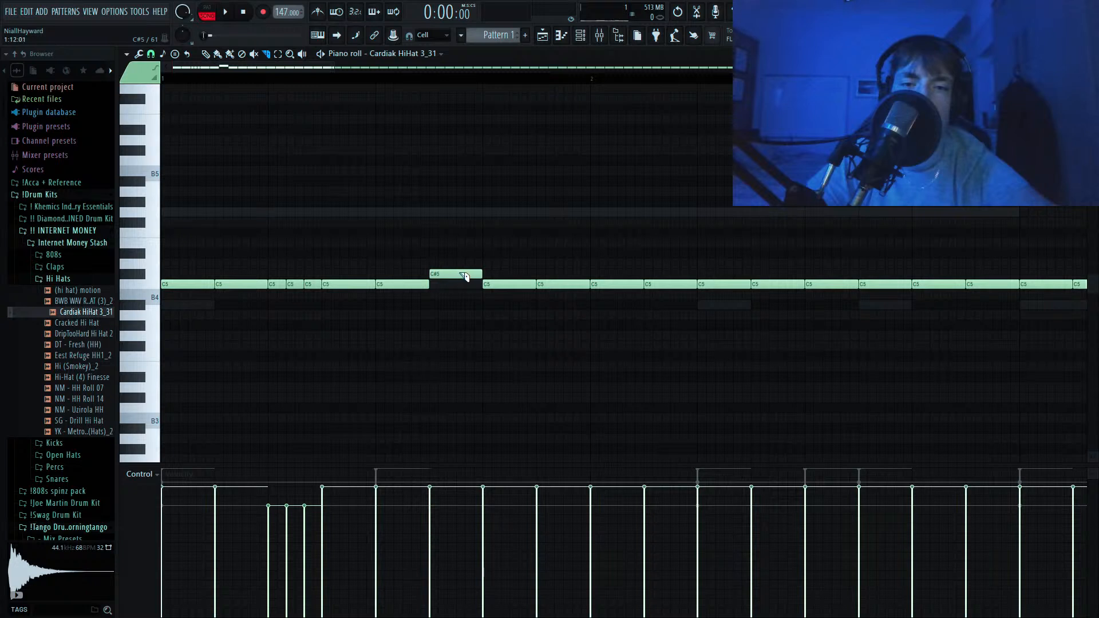
pyautogui.press('space')
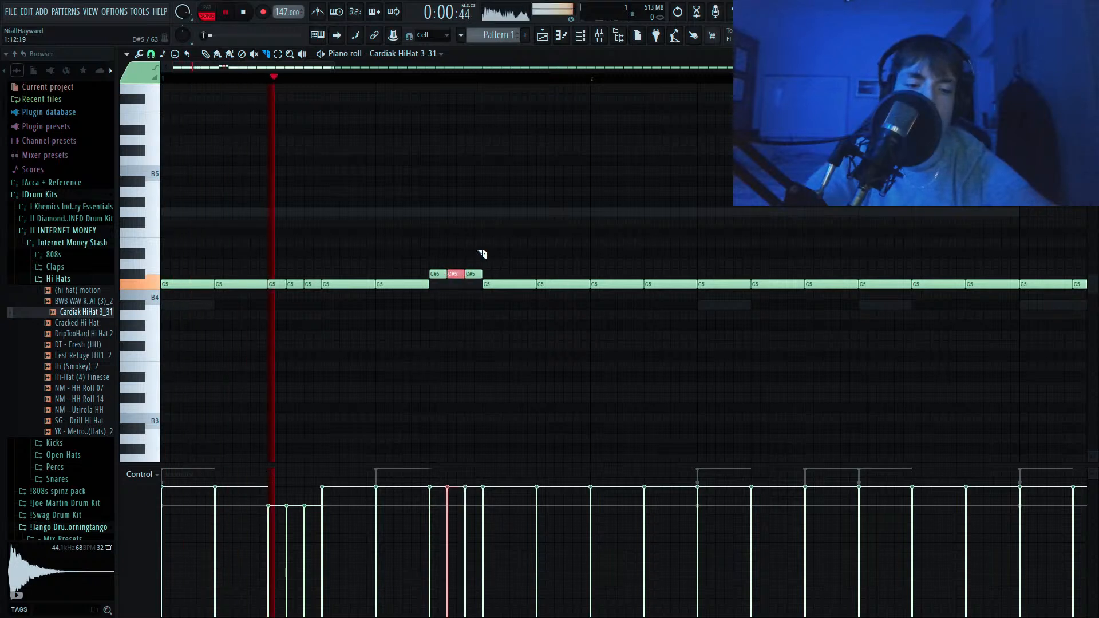
# Lower the C#5 roll's velocity, then add three short G4 notes ending bar 1 and a short D4 note at the pattern's start.
pyautogui.keyDown('ctrl'); pyautogui.moveTo(509, 257); pyautogui.dragTo(542, 327); pyautogui.keyUp('ctrl')
pyautogui.keyDown('alt'); pyautogui.scroll(-2, 436, 270); pyautogui.keyUp('alt')
pyautogui.press('space')
pyautogui.click(171, 388)
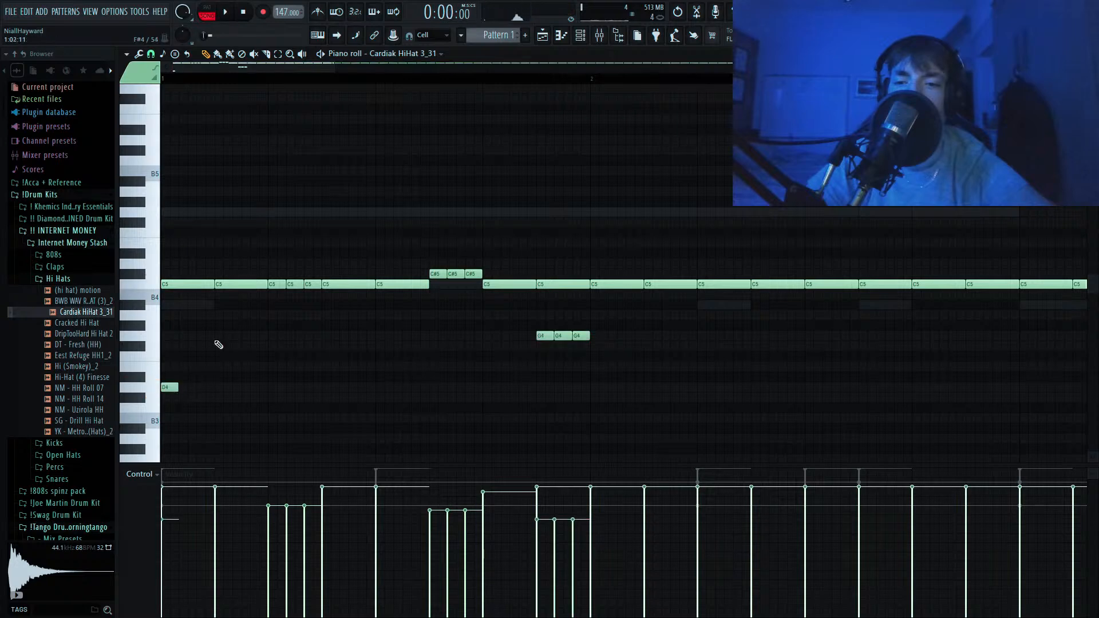
# In the playlist, loop bars 17 to 25 and copy the Pattern 1 clip onto that range on Track 2.
pyautogui.click(549, 39)
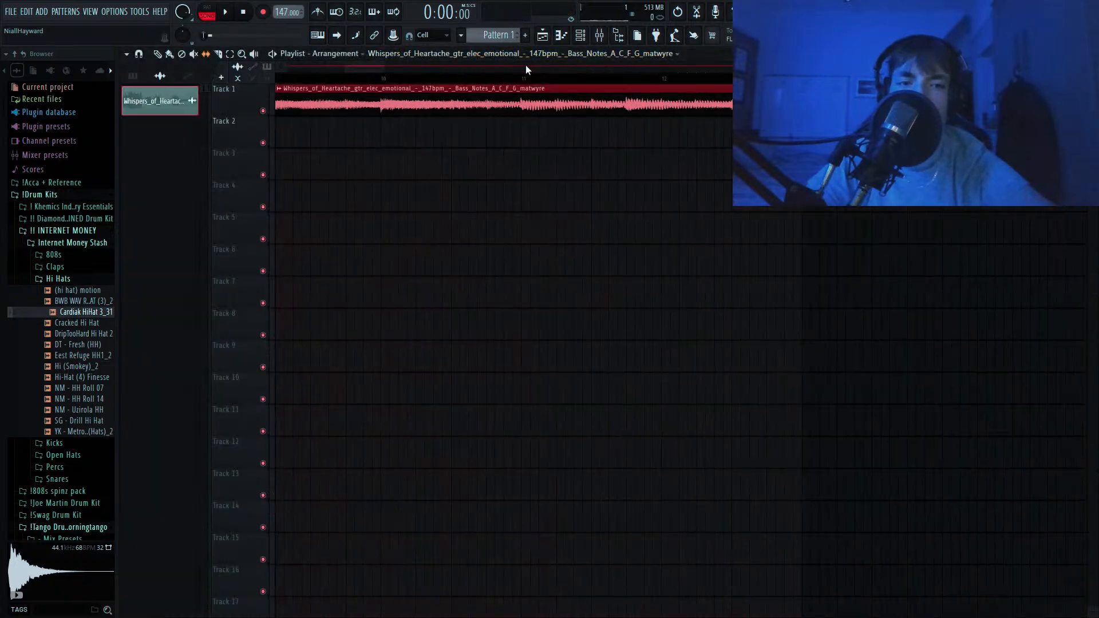
pyautogui.scroll(-5, 525, 128)
pyautogui.press('space')
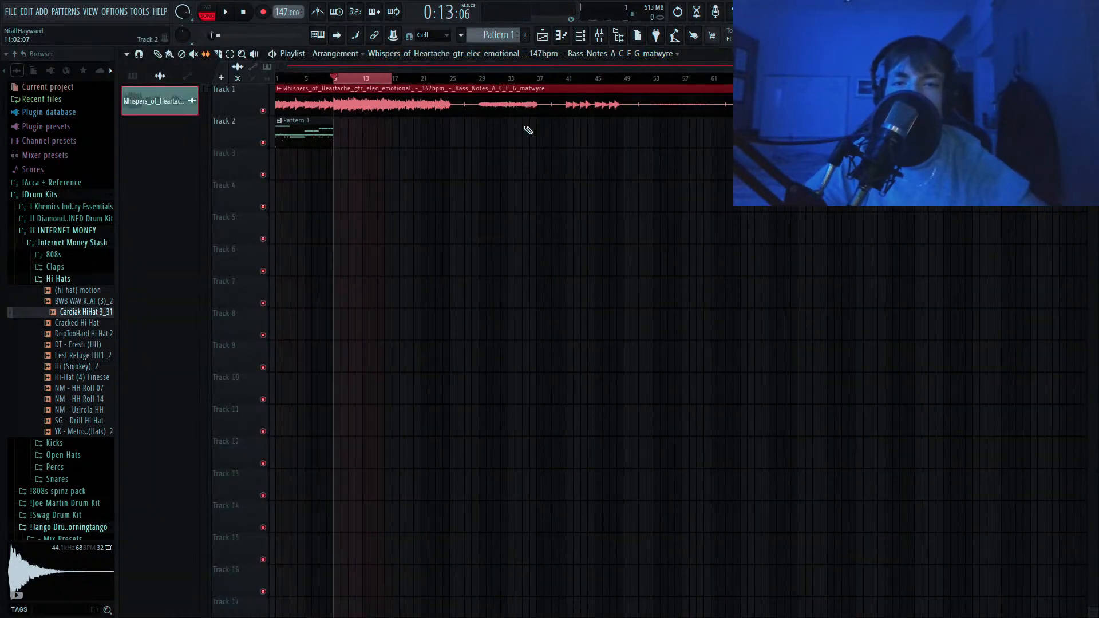
pyautogui.hotkey('ctrl', 'Right')
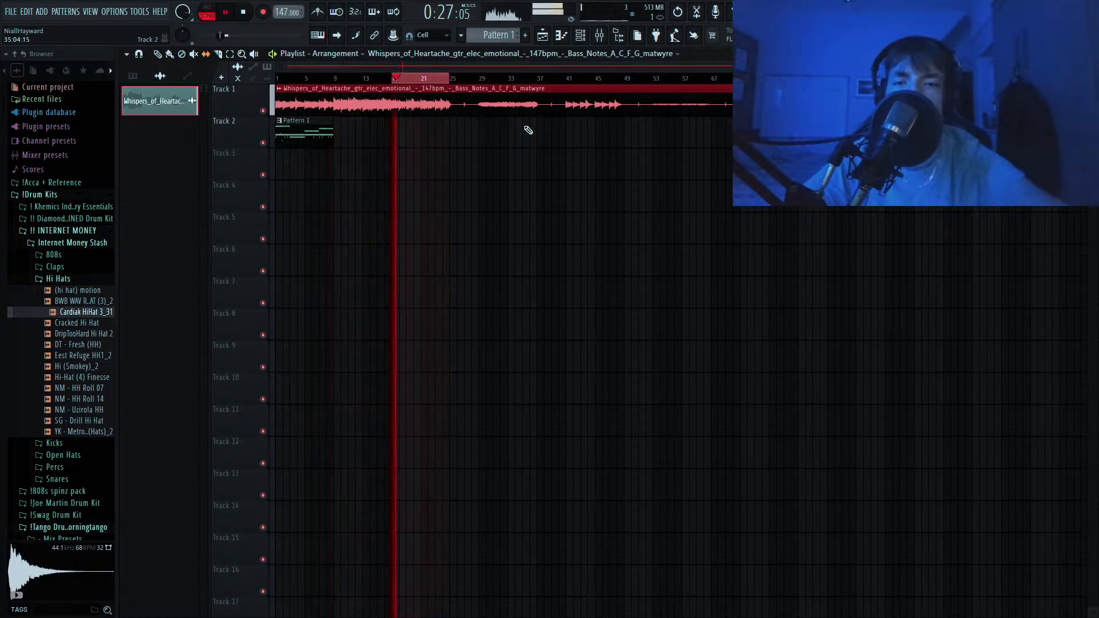
pyautogui.moveTo(302, 139); pyautogui.dragTo(420, 140)
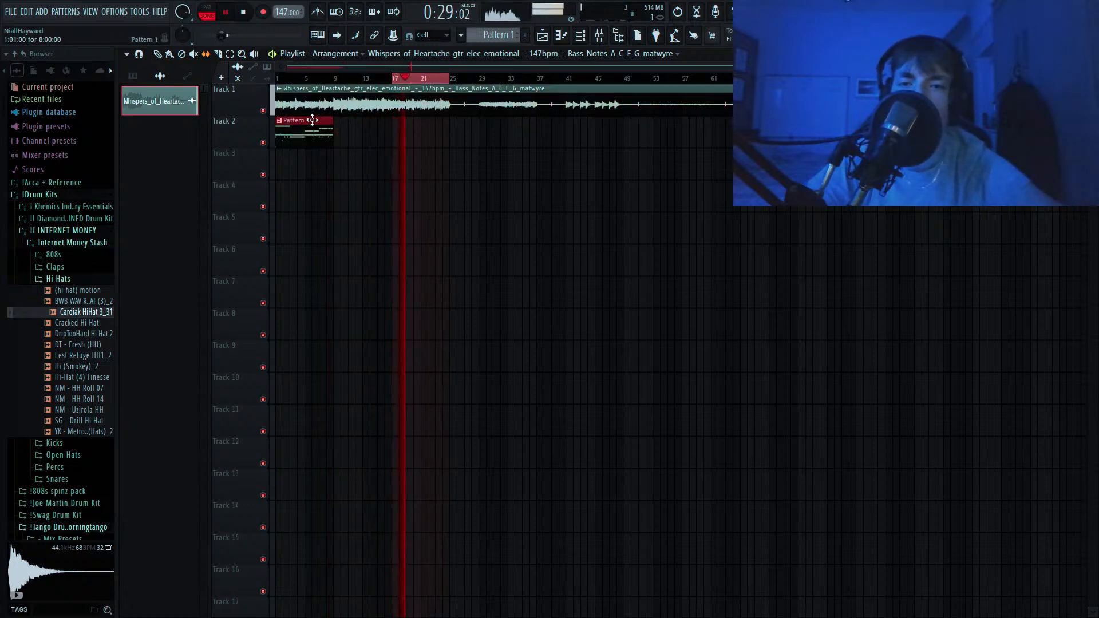
pyautogui.moveTo(312, 120); pyautogui.dragTo(428, 120)
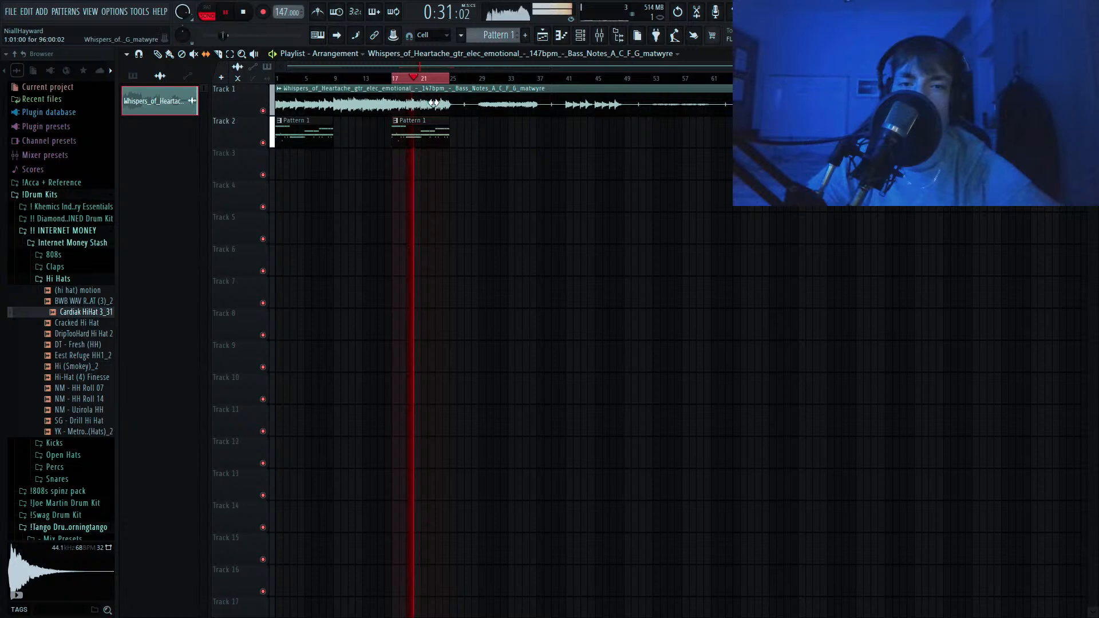
# Raise the guitar audio clip's pitch and transpose all NM - Sanctuary 808 notes up three semitones to match.
pyautogui.doubleClick(434, 103)
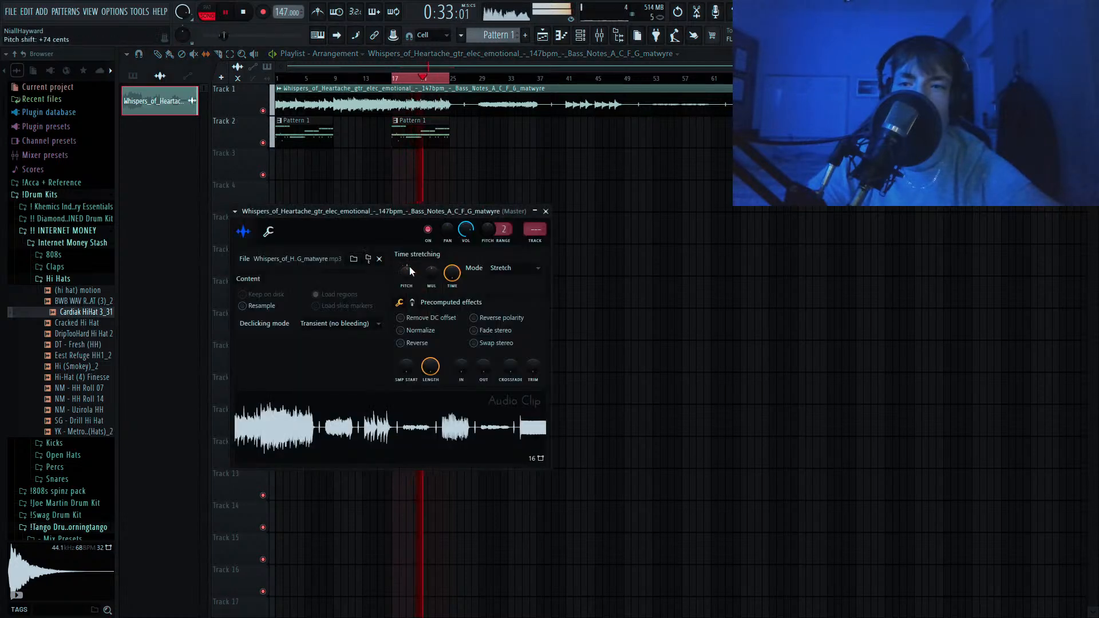
pyautogui.doubleClick(417, 138)
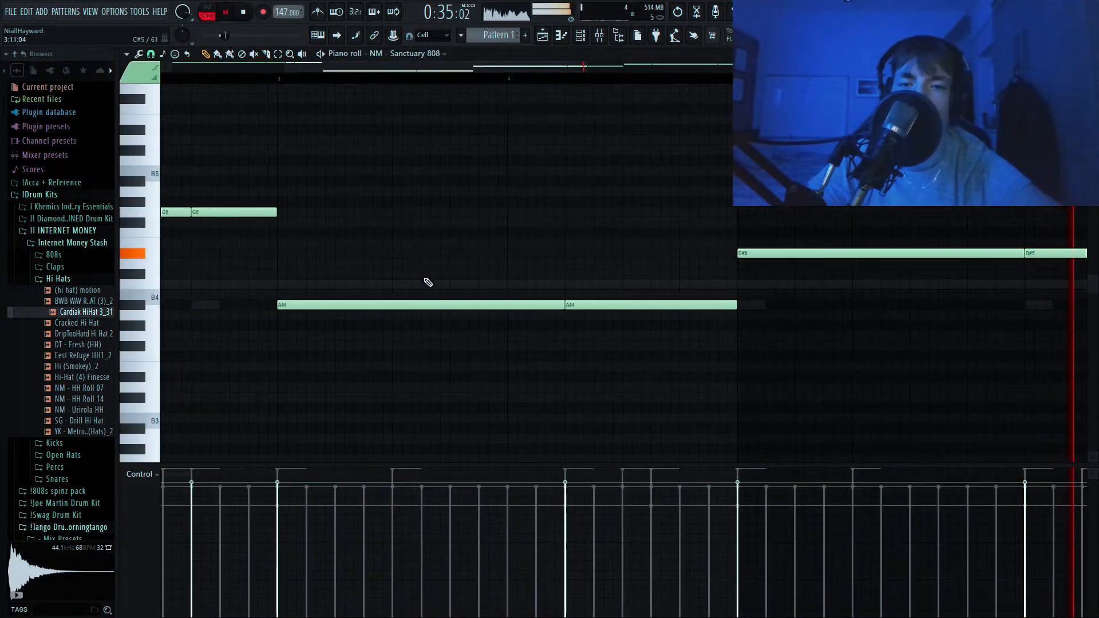
pyautogui.press('space')
pyautogui.hotkey('shift', 'Up')
pyautogui.hotkey('shift', 'Up')
pyautogui.press('space')
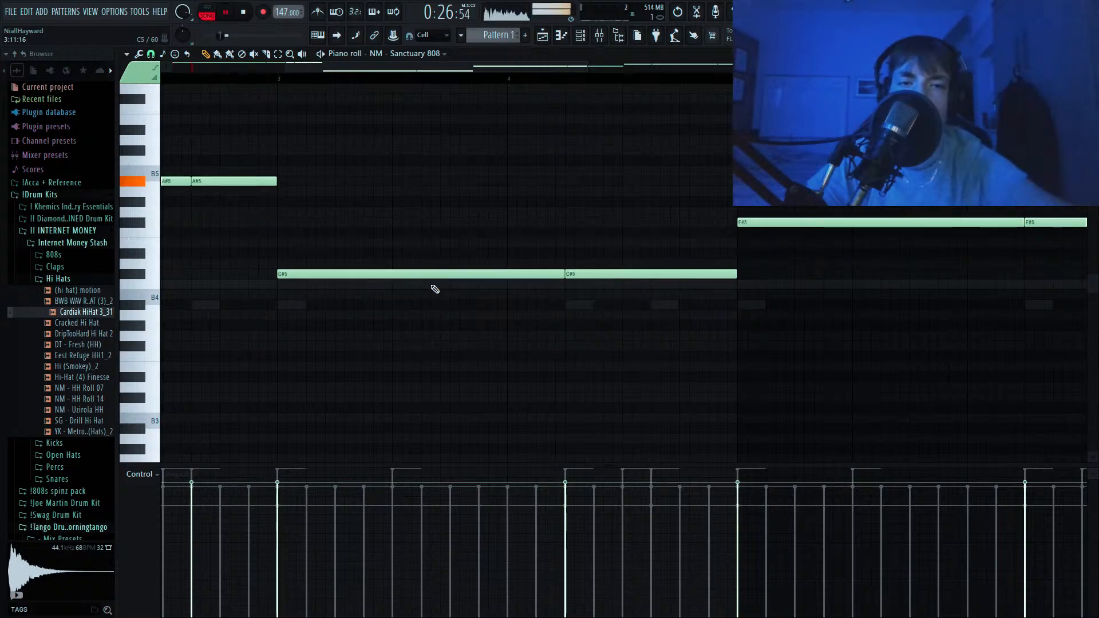
# Replace the Cardiak hi-hat notes from bar 3 onward with repeated copies of the first two bars through bar 8.
pyautogui.scroll(-4, 434, 288)
pyautogui.click(579, 41)
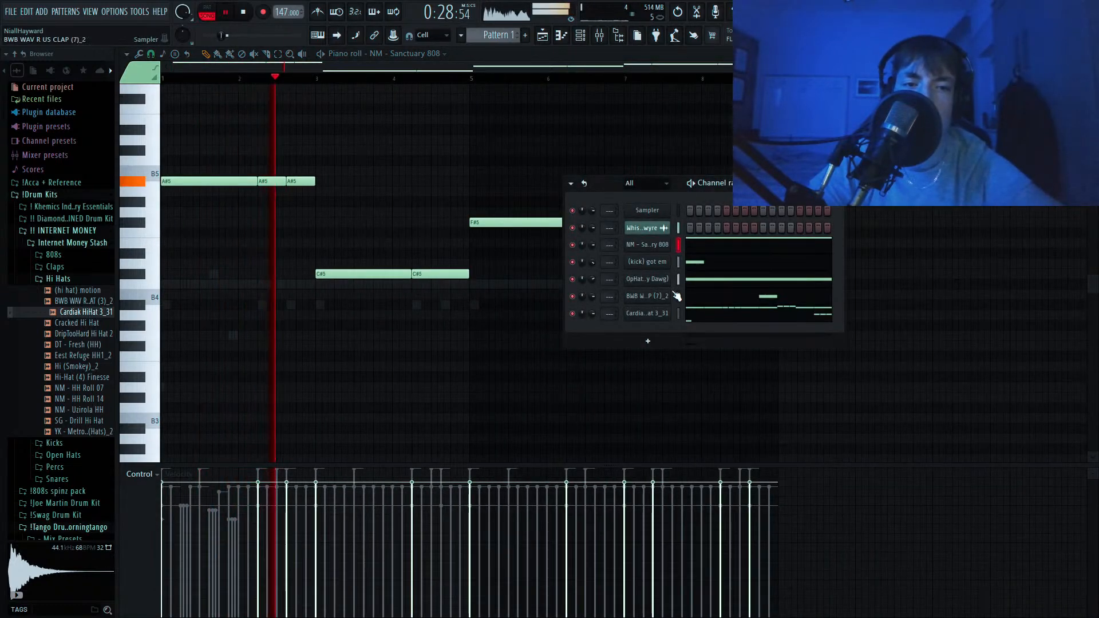
pyautogui.click(562, 43)
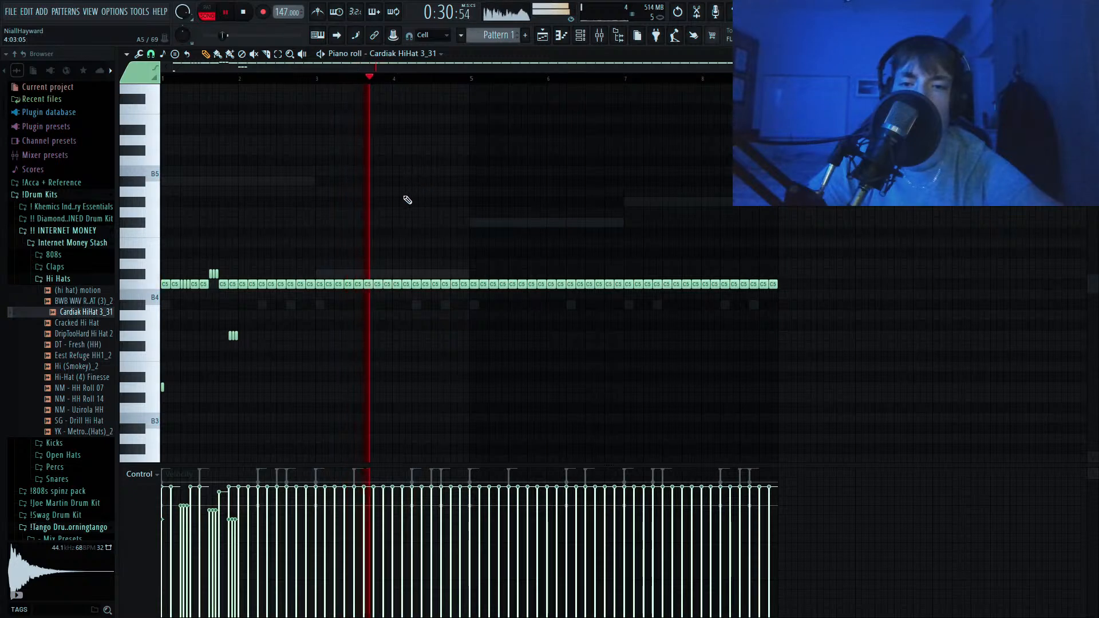
pyautogui.moveTo(889, 239); pyautogui.dragTo(324, 335)
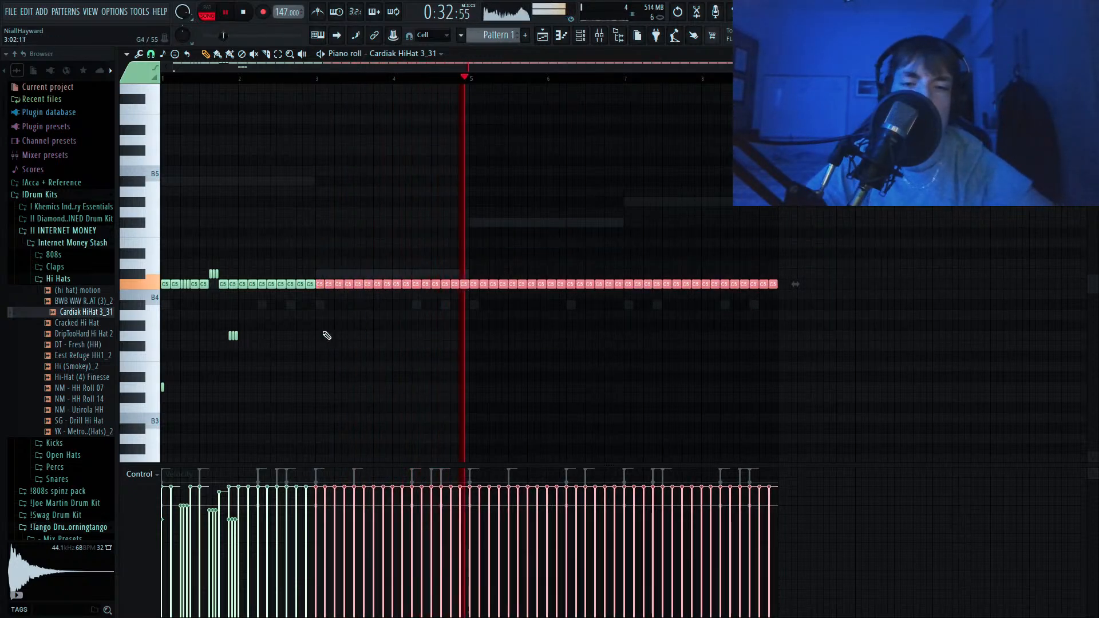
pyautogui.press('Delete')
pyautogui.hotkey('ctrl', 'b')
pyautogui.hotkey('ctrl', 'b')
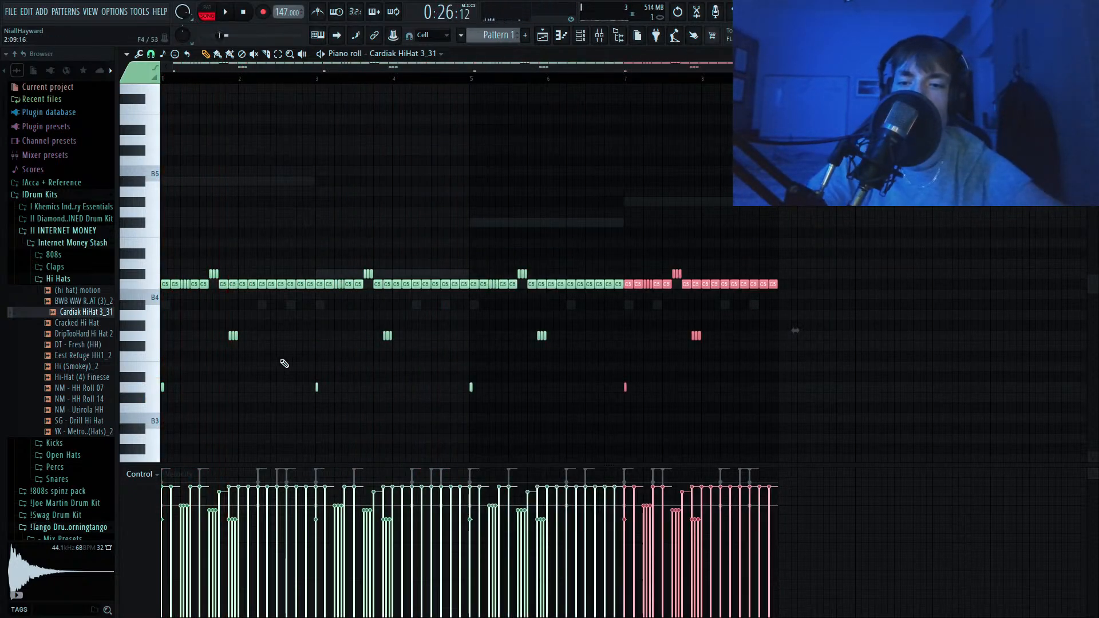
# Add short D4 hi-hat notes at bar 1's fourth eighth and bar 2's second eighth, and lower the D4 notes' velocities.
pyautogui.scroll(-2, 282, 363)
pyautogui.scroll(4, 172, 68)
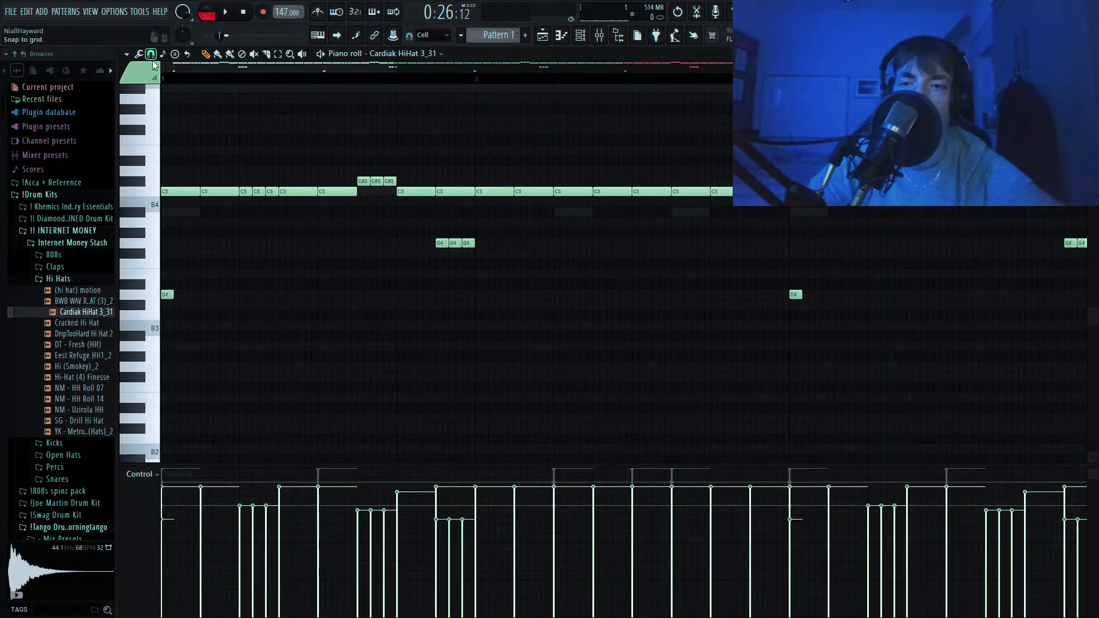
pyautogui.press('space')
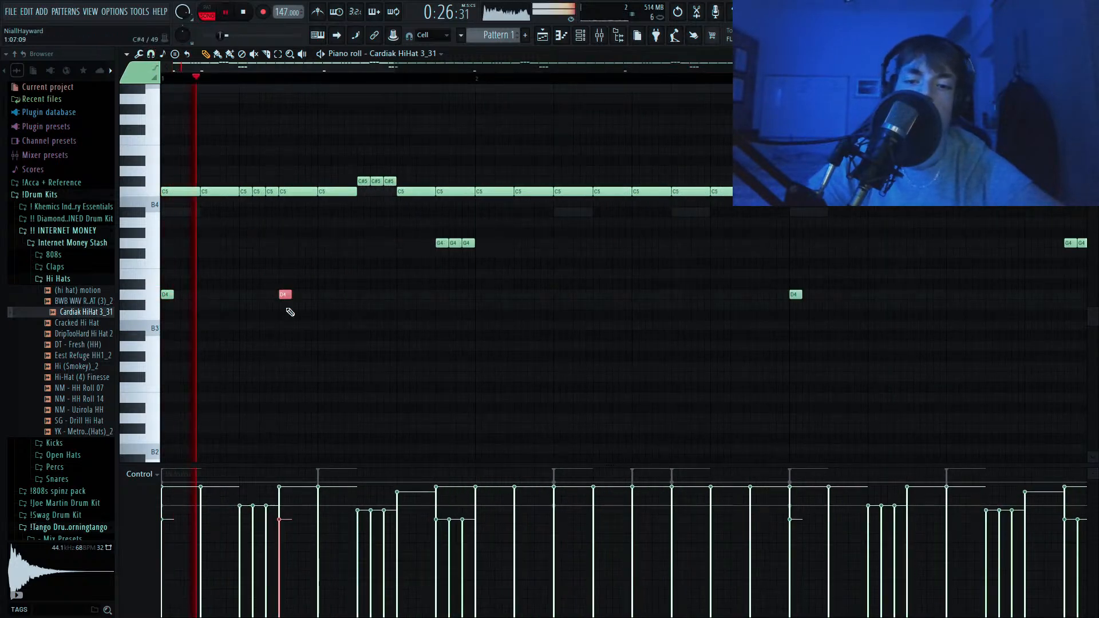
pyautogui.press('space')
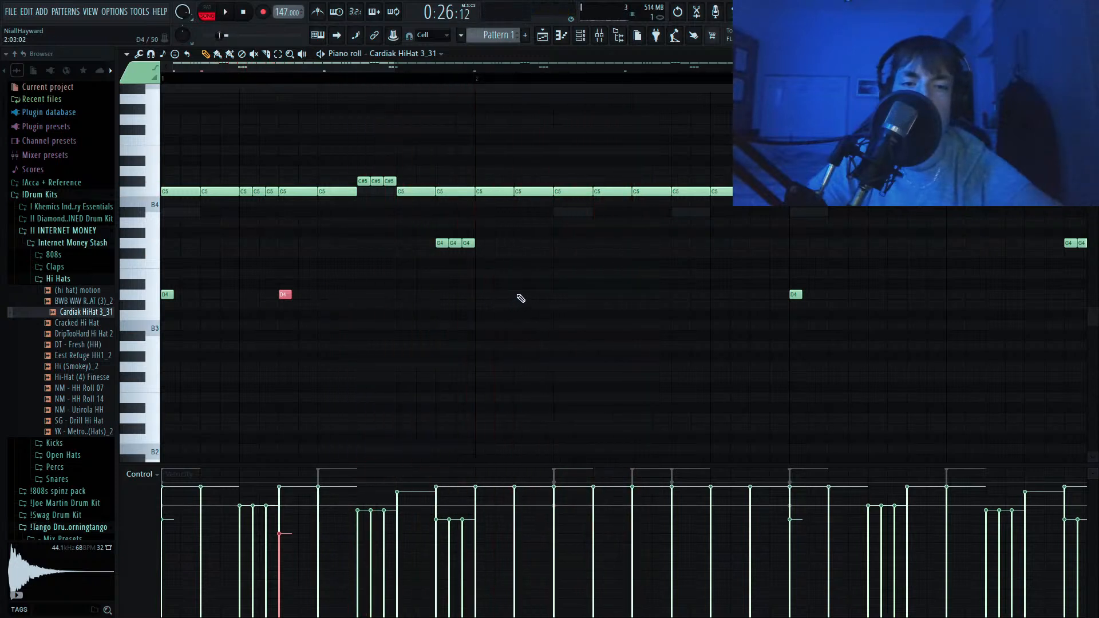
pyautogui.press('space')
pyautogui.moveTo(569, 260); pyautogui.dragTo(145, 356)
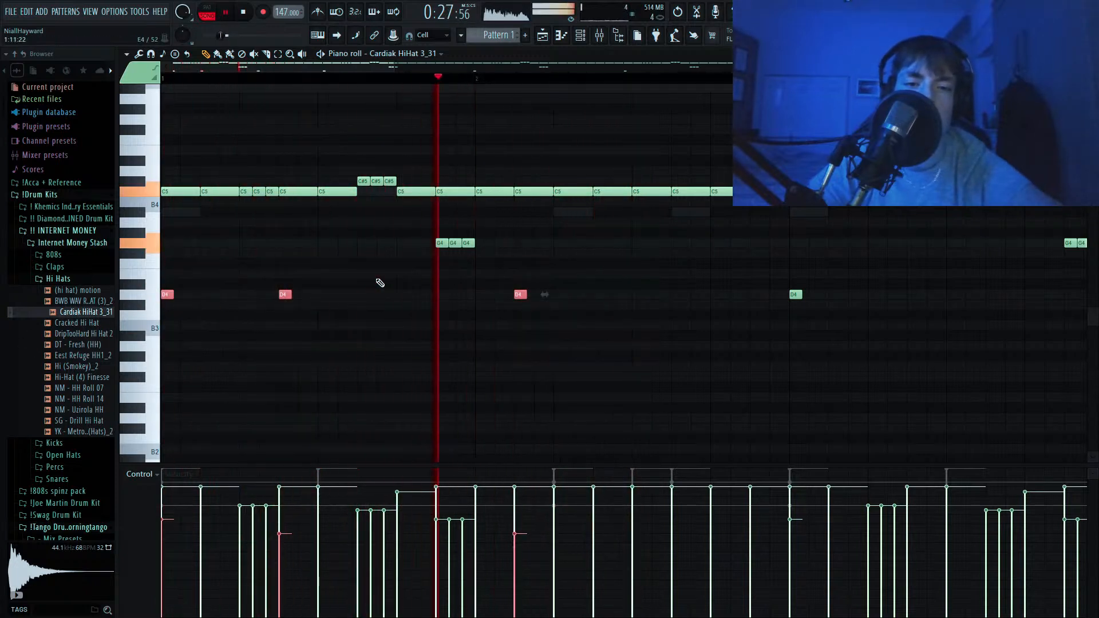
pyautogui.scroll(-1, 380, 283)
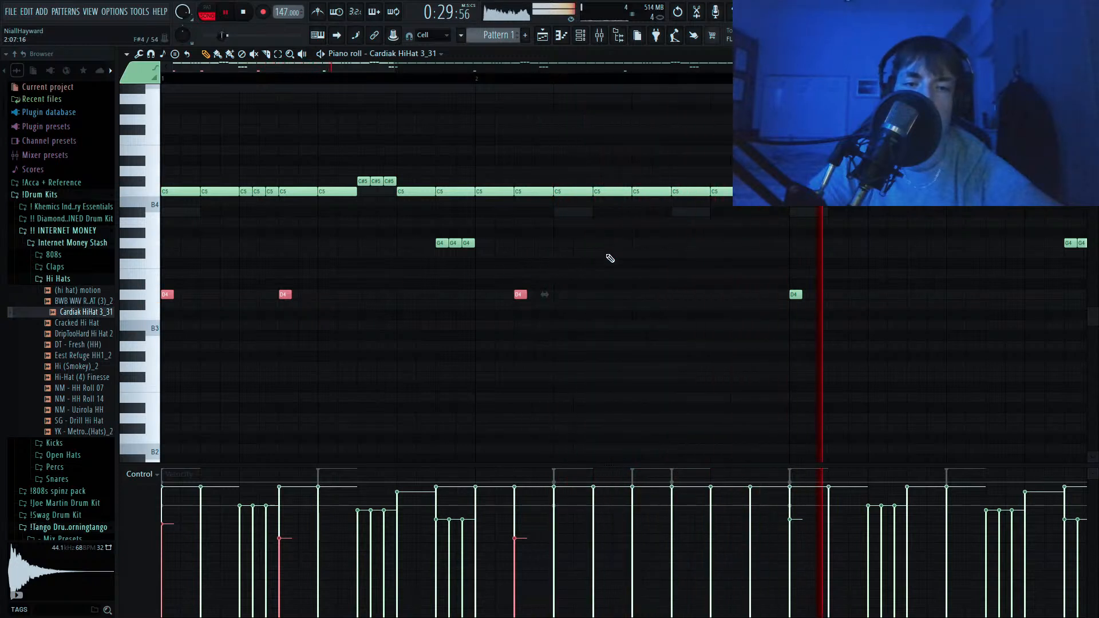
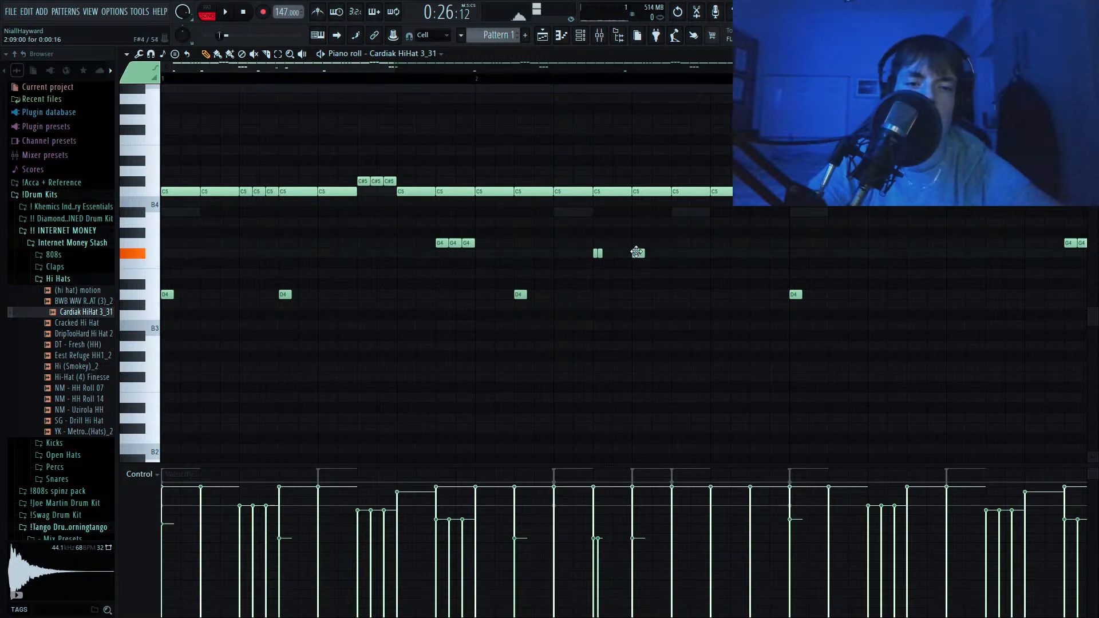
# Try shifting the two very short F#4 hi-hat notes in bar 2 slightly later.
pyautogui.scroll(-2, 504, 171)
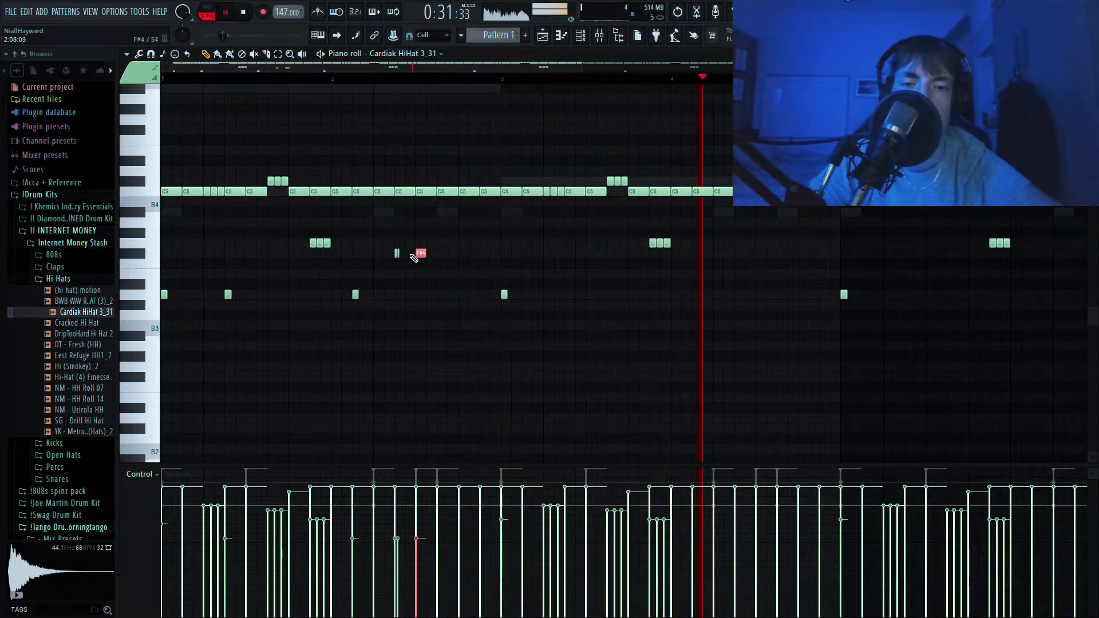
pyautogui.moveTo(410, 251); pyautogui.dragTo(393, 255)
pyautogui.hotkey('shift', 'Right')
pyautogui.scroll(3, 398, 258)
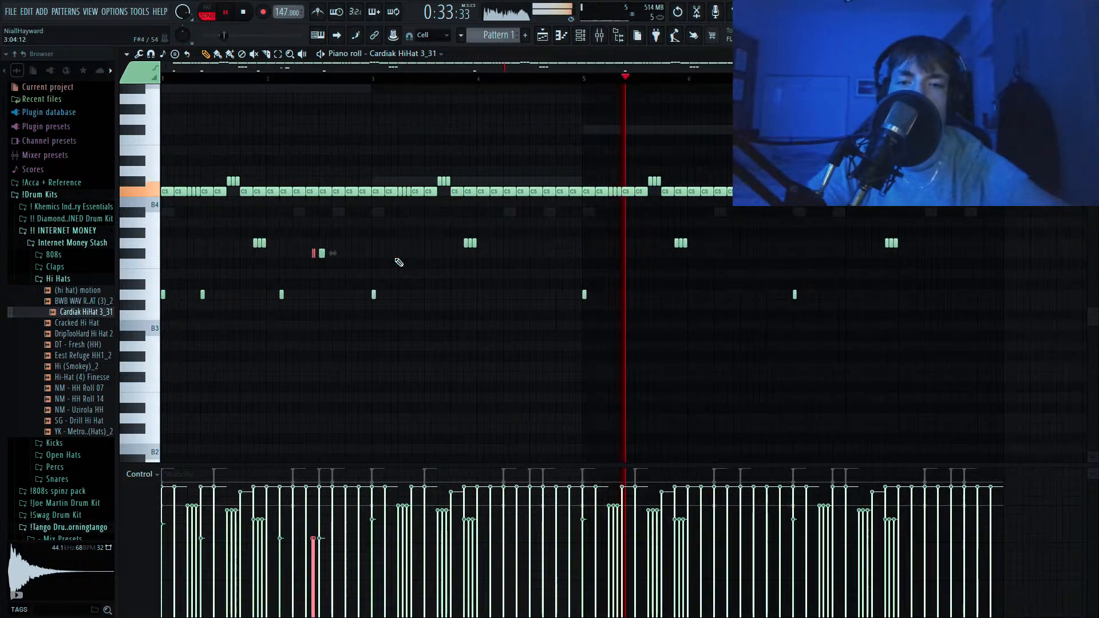
pyautogui.scroll(-4, 449, 193)
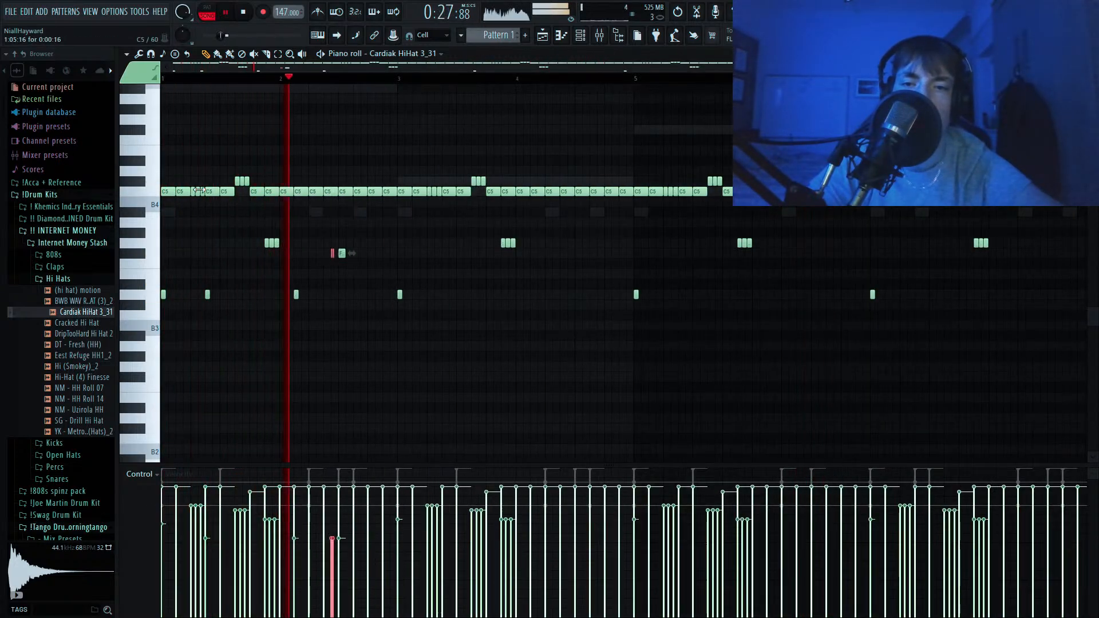
pyautogui.scroll(3, 334, 245)
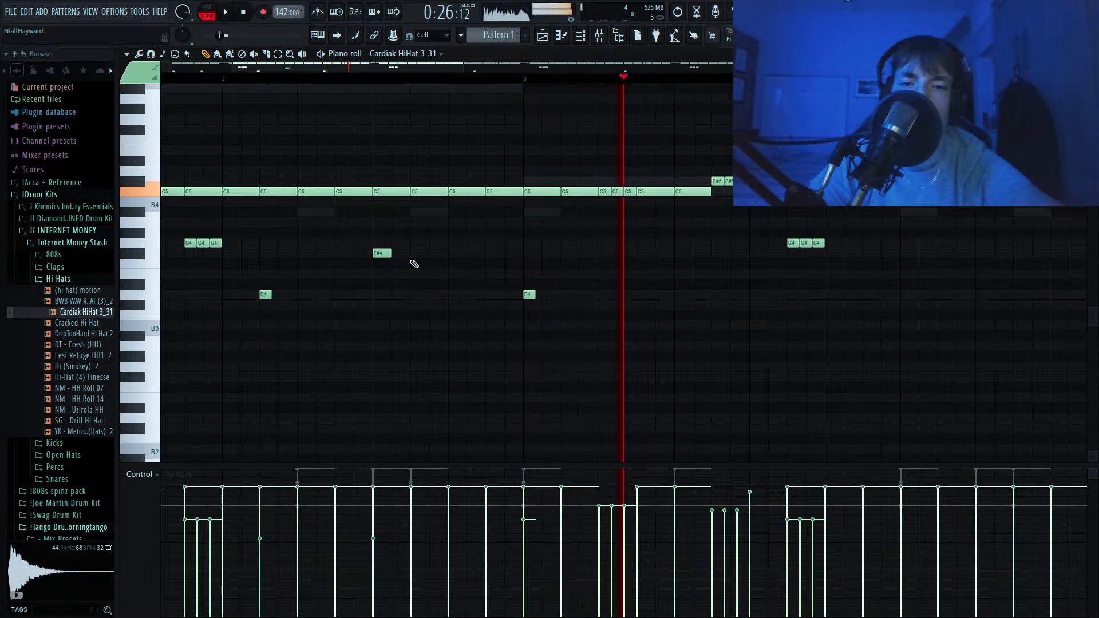
# Place an F#4 hi-hat note on bar 2's third eighth and a chopped F#4 pair on the fourth, at reduced velocity.
pyautogui.click(339, 255)
pyautogui.moveTo(386, 250); pyautogui.dragTo(348, 267)
pyautogui.scroll(-2, 368, 253)
pyautogui.hotkey('ctrl', 'u')
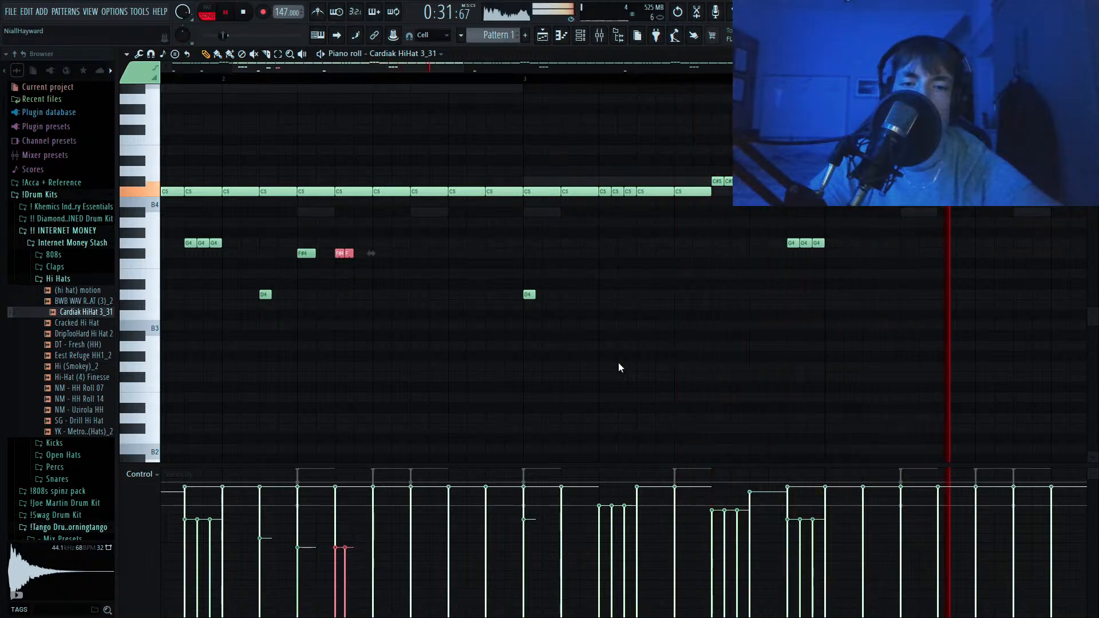
# Delete the hi-hat notes from bar 3 onward and duplicate the revised first two bars to fill through bar 8.
pyautogui.scroll(-4, 419, 246)
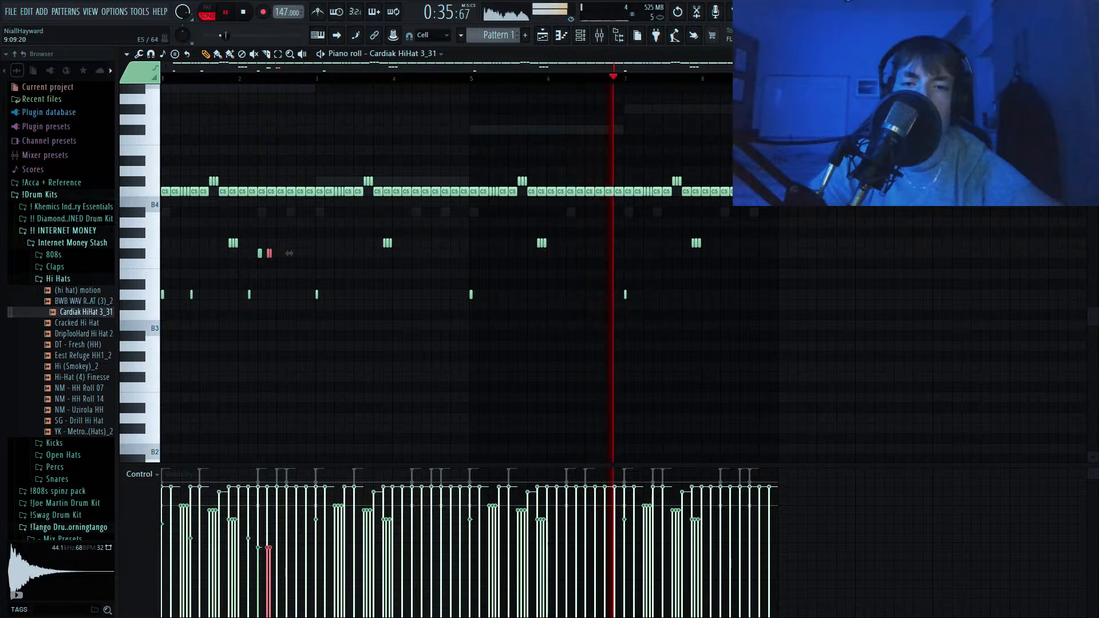
pyautogui.moveTo(819, 146); pyautogui.dragTo(319, 347)
pyautogui.press('Delete')
pyautogui.hotkey('ctrl', 'b')
pyautogui.hotkey('ctrl', 'b')
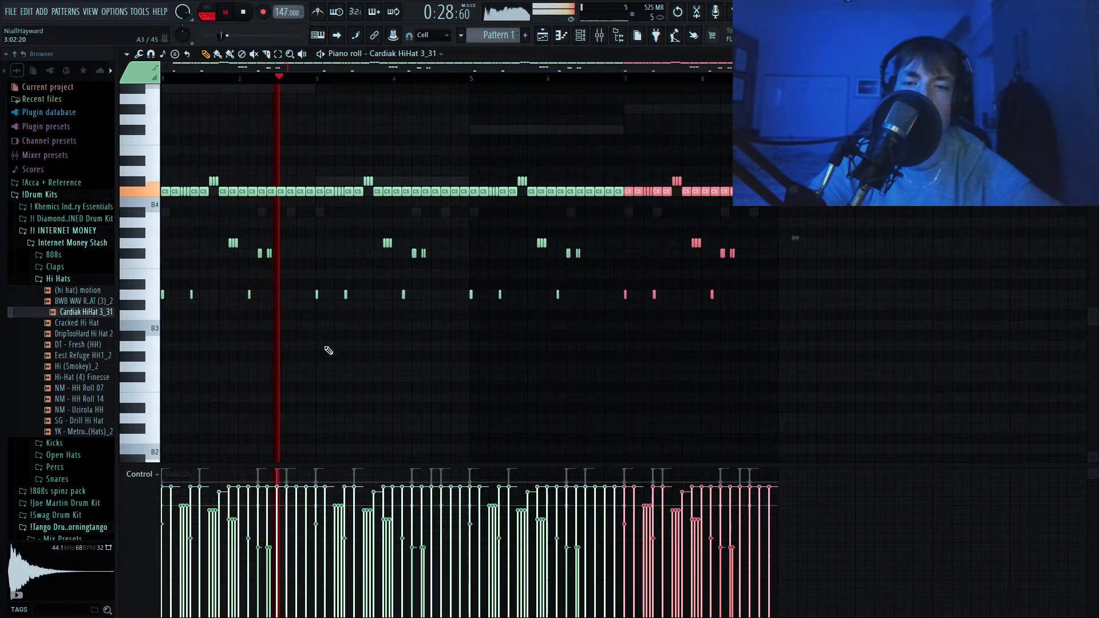
# Delete the chopped pair of F#4 hi-hat notes in bar 2.
pyautogui.scroll(5, 260, 296)
pyautogui.rightClick(288, 255)
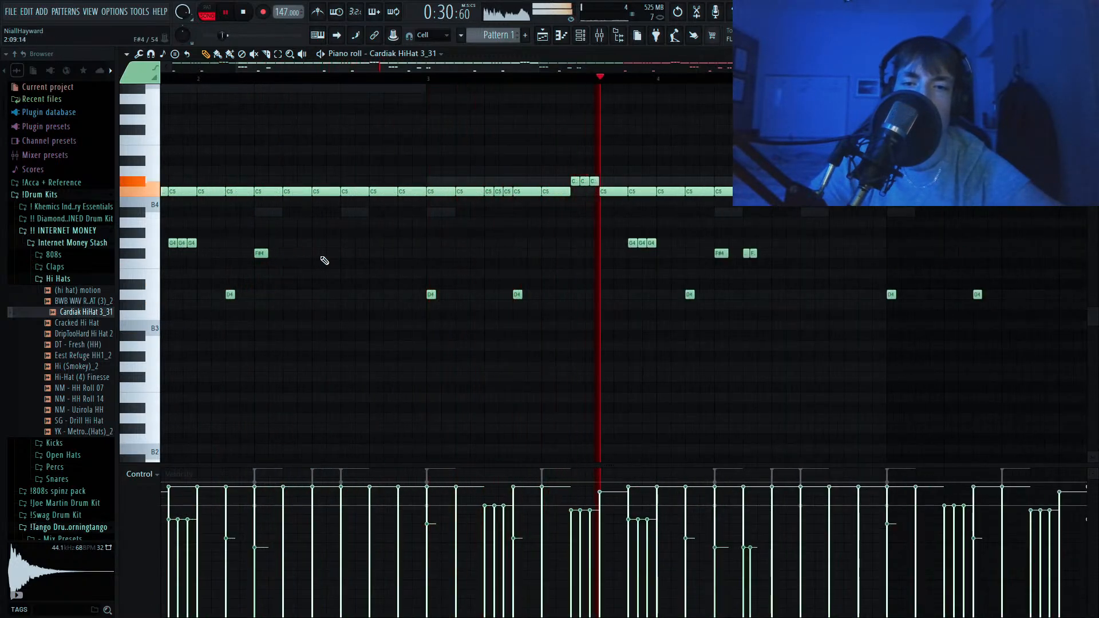
pyautogui.click(319, 255)
pyautogui.keyDown('ctrl'); pyautogui.click(317, 255); pyautogui.keyUp('ctrl')
pyautogui.press('Delete')
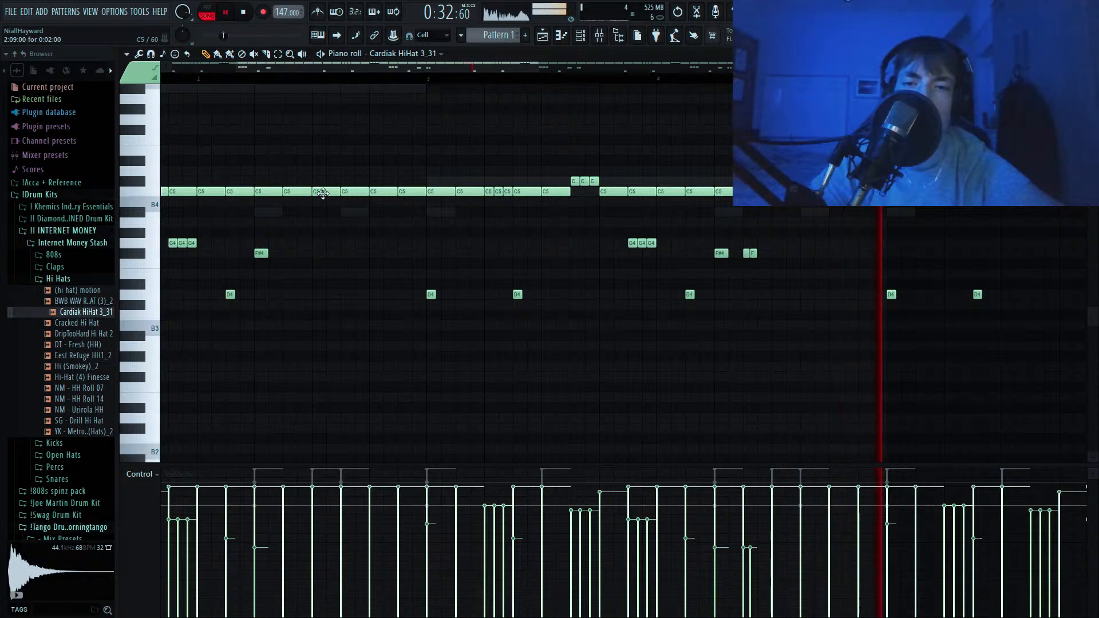
# Move bar 2's sixth C5 hi-hat note down to A#4, chop it into three notes, and lower their velocity.
pyautogui.keyDown('ctrl'); pyautogui.click(348, 212); pyautogui.keyUp('ctrl')
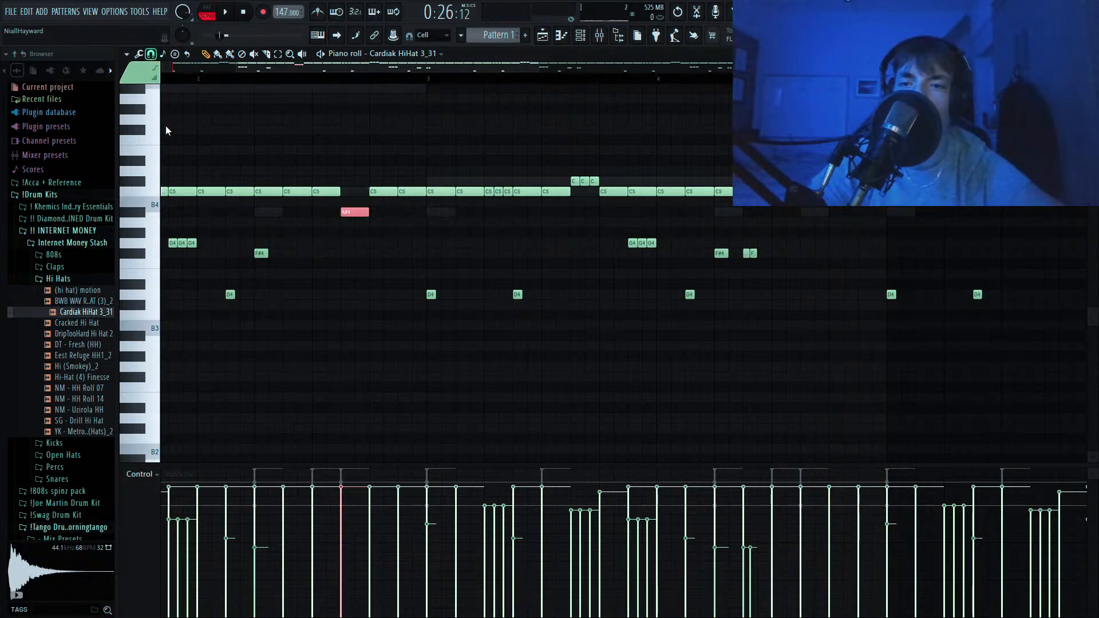
pyautogui.scroll(4, 335, 211)
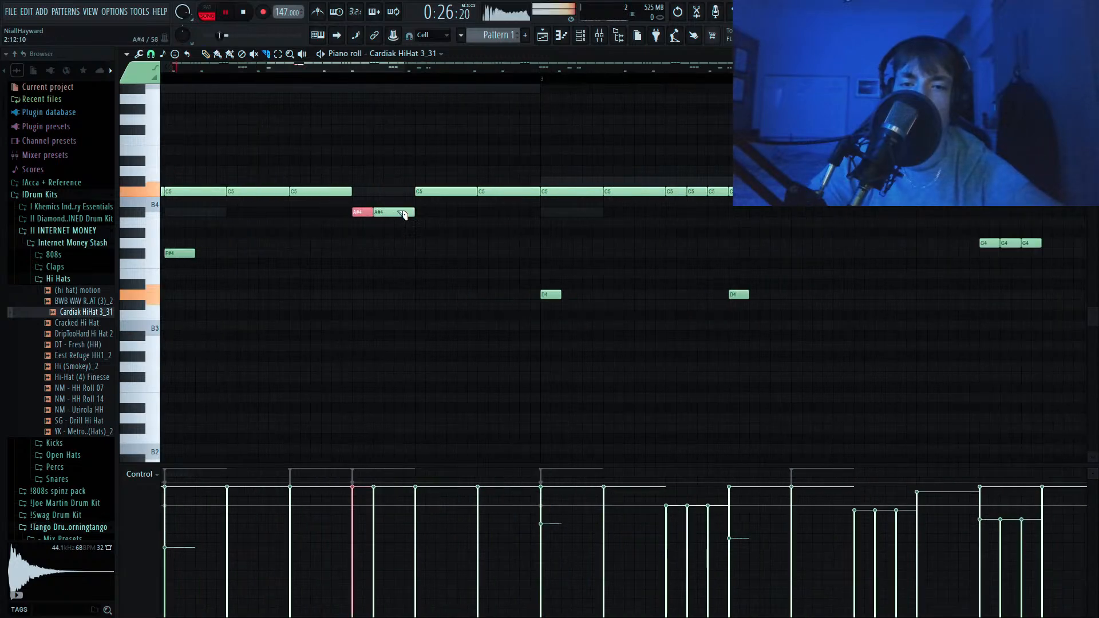
pyautogui.keyDown('ctrl'); pyautogui.moveTo(429, 205); pyautogui.dragTo(306, 236); pyautogui.keyUp('ctrl')
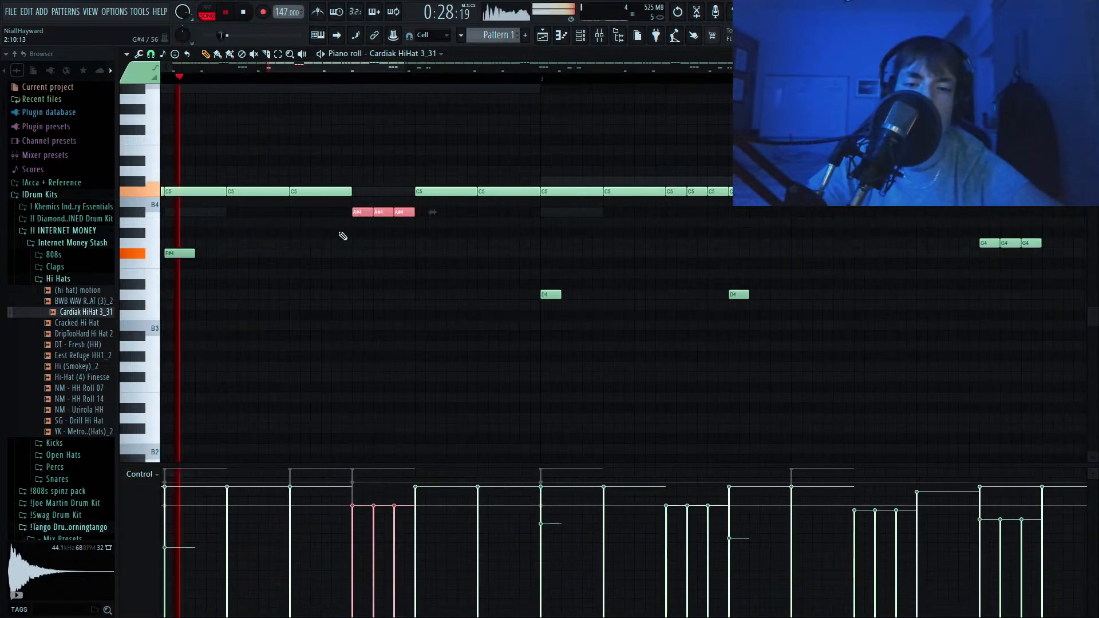
pyautogui.scroll(-5, 344, 233)
pyautogui.press('space')
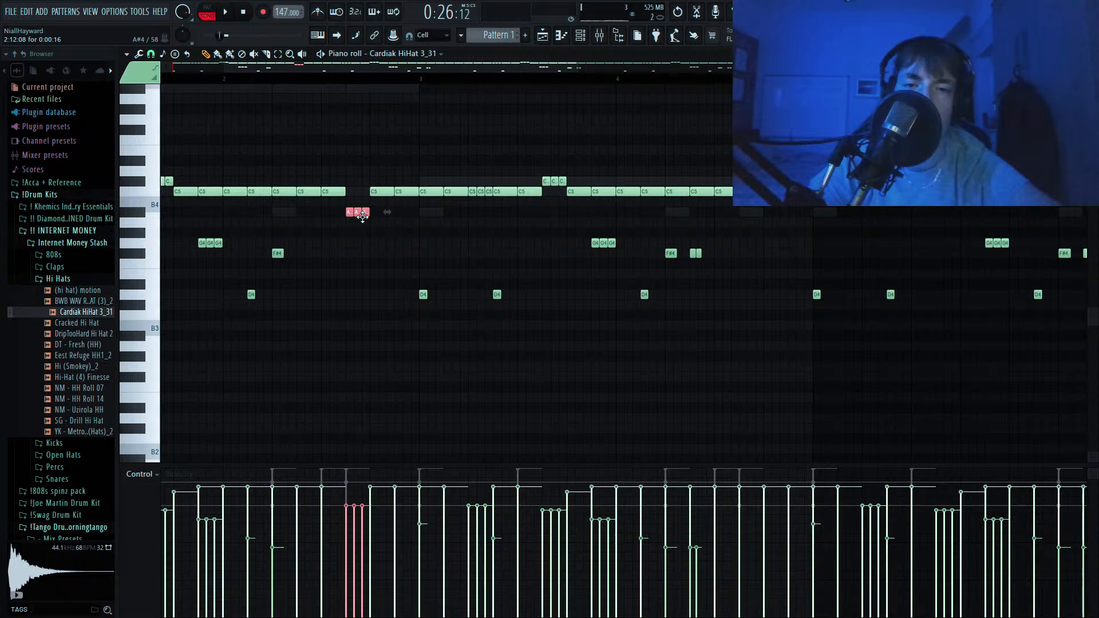
# Copy the three chopped A#4 hi-hat notes down to G#4 at the end of bar 2, with lower velocity.
pyautogui.keyDown('shift'); pyautogui.moveTo(362, 216); pyautogui.dragTo(412, 237); pyautogui.keyUp('shift')
pyautogui.press('space')
pyautogui.scroll(-4, 412, 236)
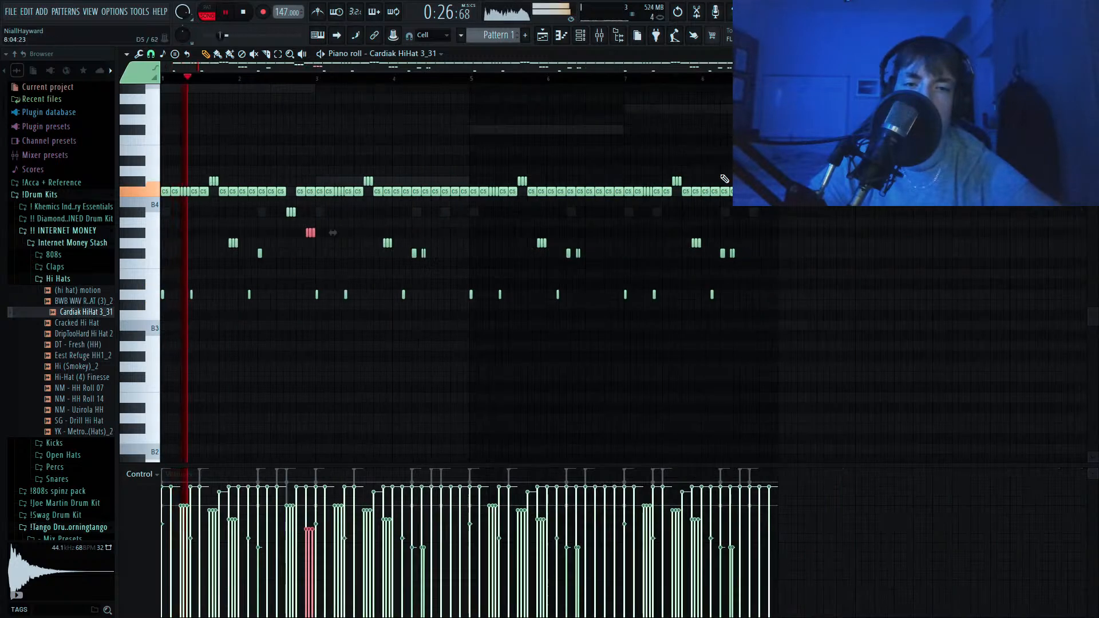
# Replace the hi-hat notes from bar 3 onward with duplicates of the first two bars, filling through bar 8.
pyautogui.keyDown('ctrl'); pyautogui.moveTo(846, 146); pyautogui.dragTo(322, 358); pyautogui.keyUp('ctrl')
pyautogui.press('Delete')
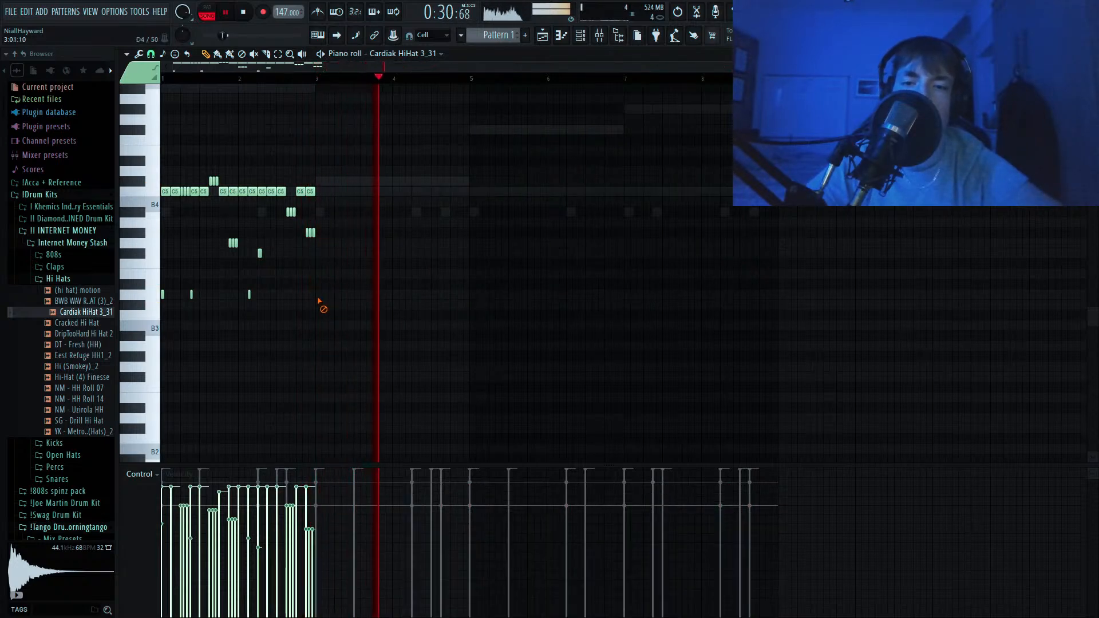
pyautogui.hotkey('ctrl', 'b')
pyautogui.hotkey('ctrl', 'b')
pyautogui.hotkey('ctrl', 'b')
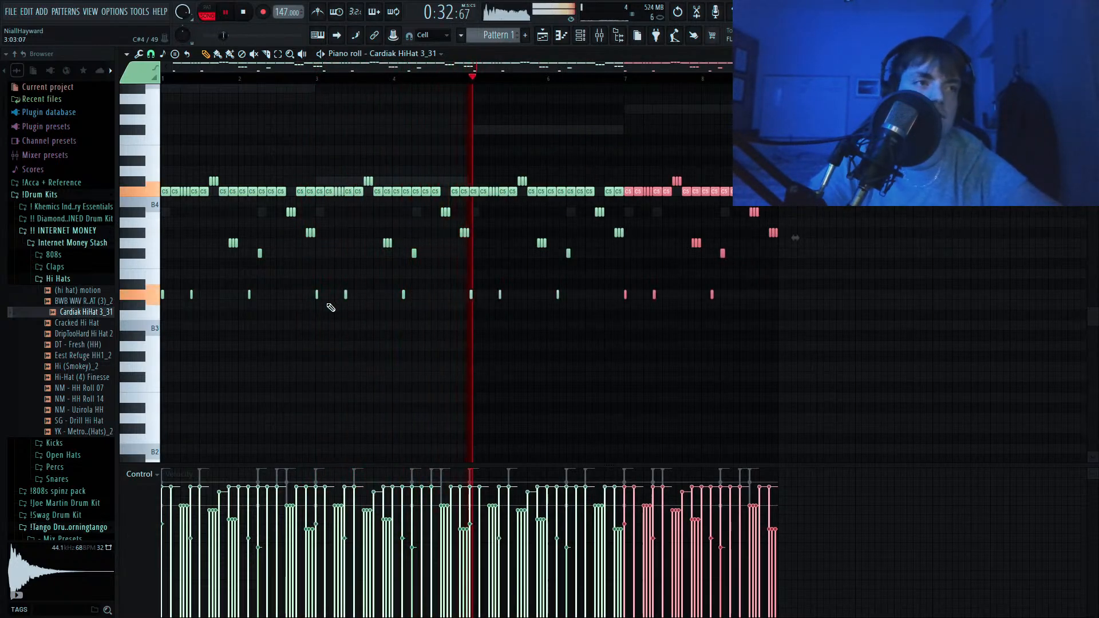
# Audition the snare samples in the Snares folder of the Internet Money Stash kit.
pyautogui.click(588, 36)
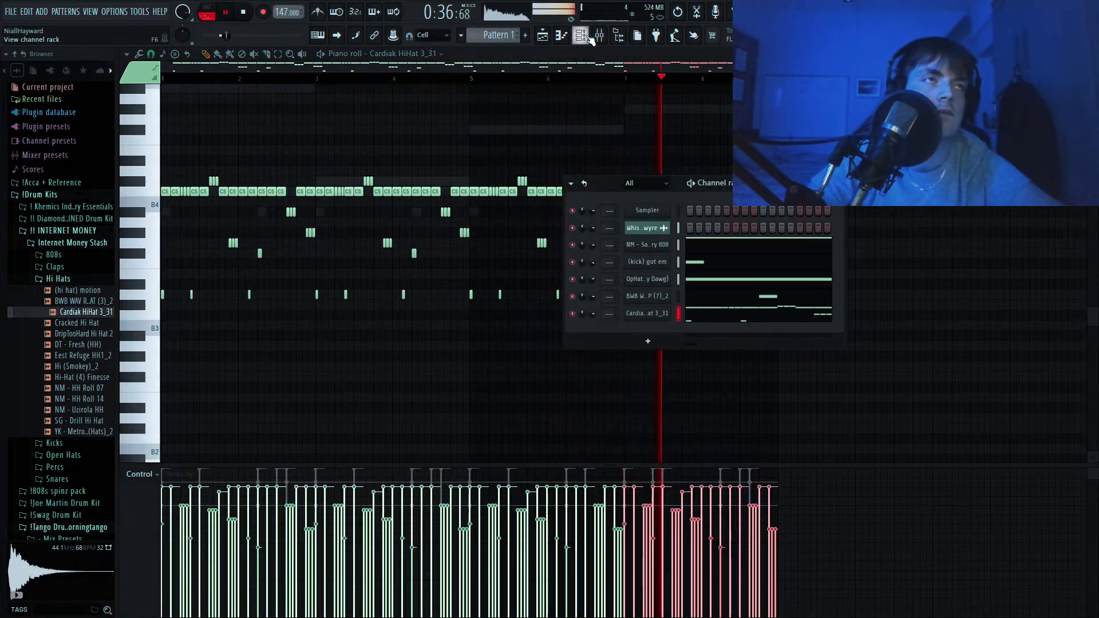
pyautogui.click(58, 279)
pyautogui.click(57, 327)
pyautogui.click(65, 339)
pyautogui.press('Down')
pyautogui.press('Down')
pyautogui.press('Down')
pyautogui.press('Down')
pyautogui.press('Down')
pyautogui.press('Down')
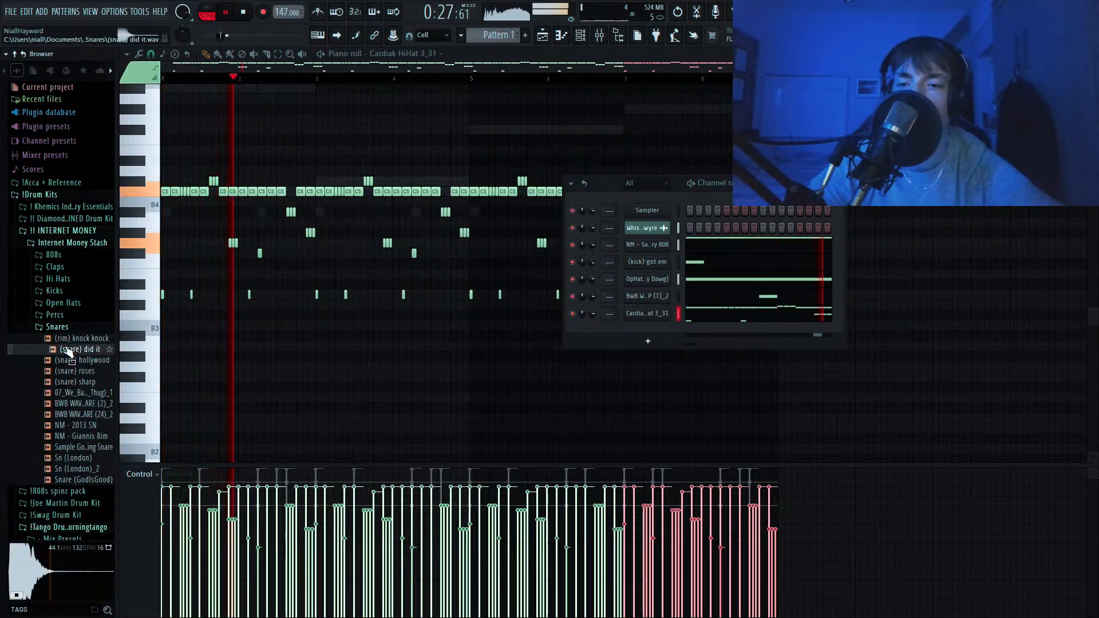
# Load the (snare) did it sample as a new channel and place a C5 note near the end of bar 1.
pyautogui.moveTo(74, 351); pyautogui.dragTo(634, 338)
pyautogui.click(561, 36)
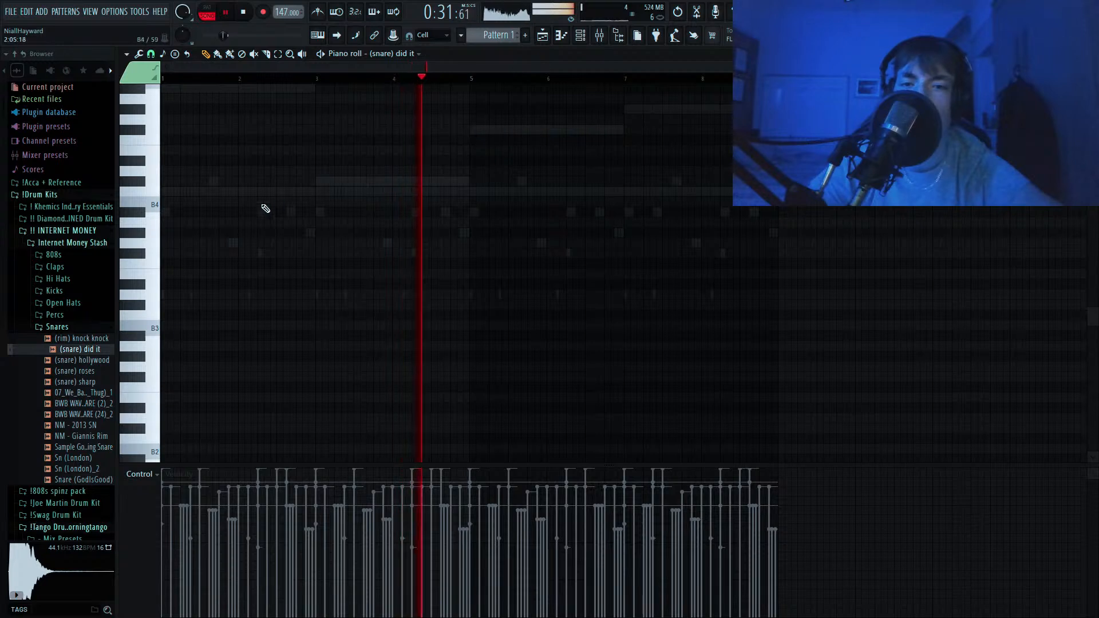
pyautogui.press('space')
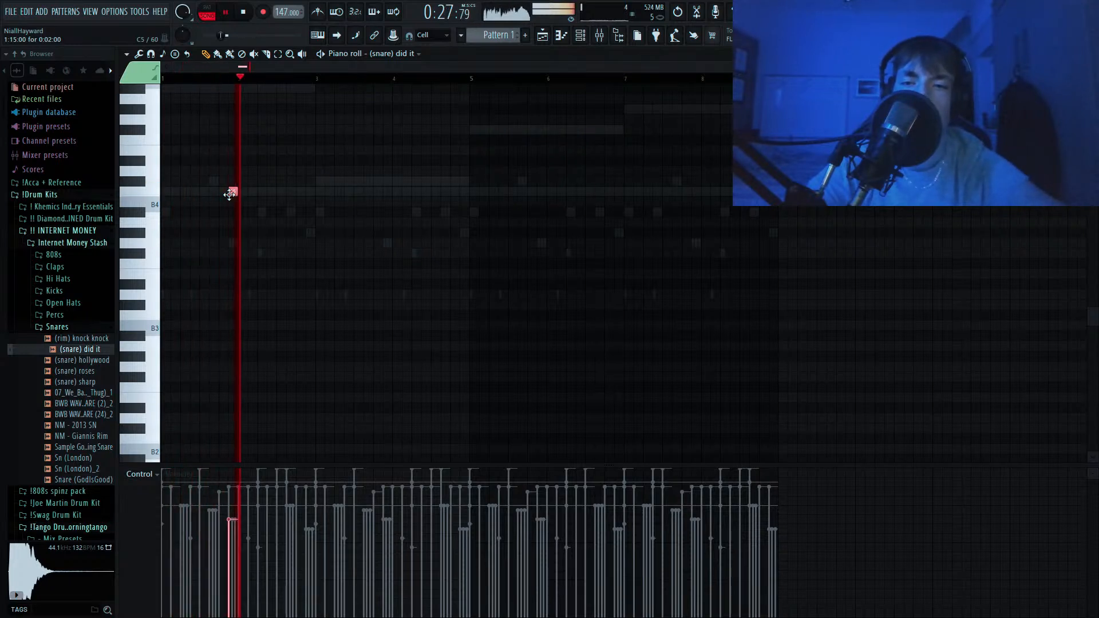
# Audition the last samples in the Snares folder and load Sn (London) as a new channel.
pyautogui.press('F6')
pyautogui.press('space')
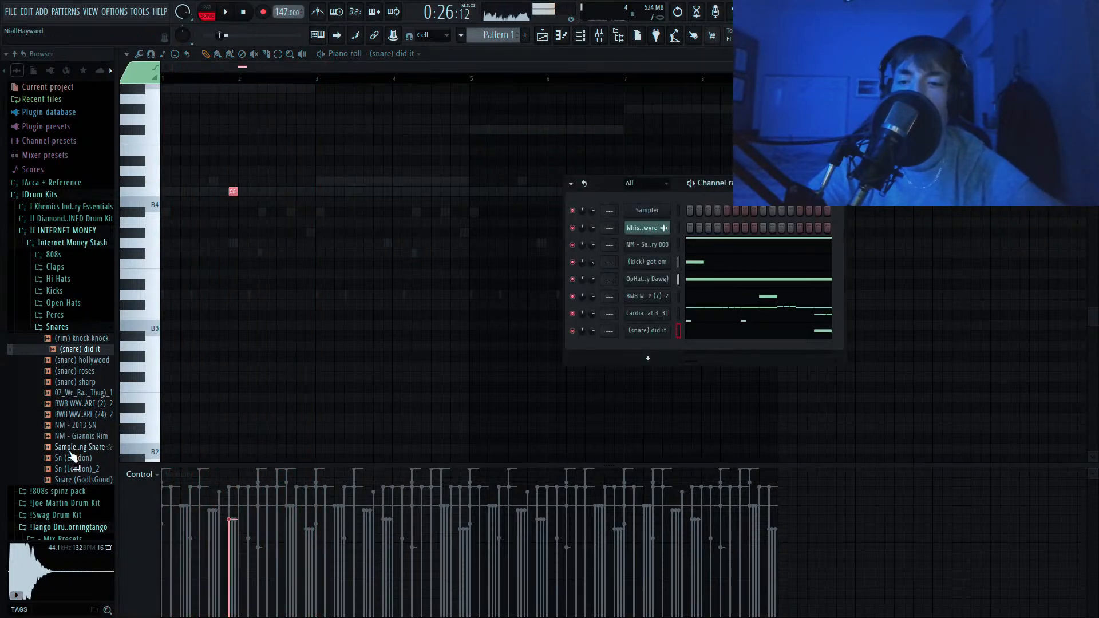
pyautogui.click(71, 457)
pyautogui.click(73, 469)
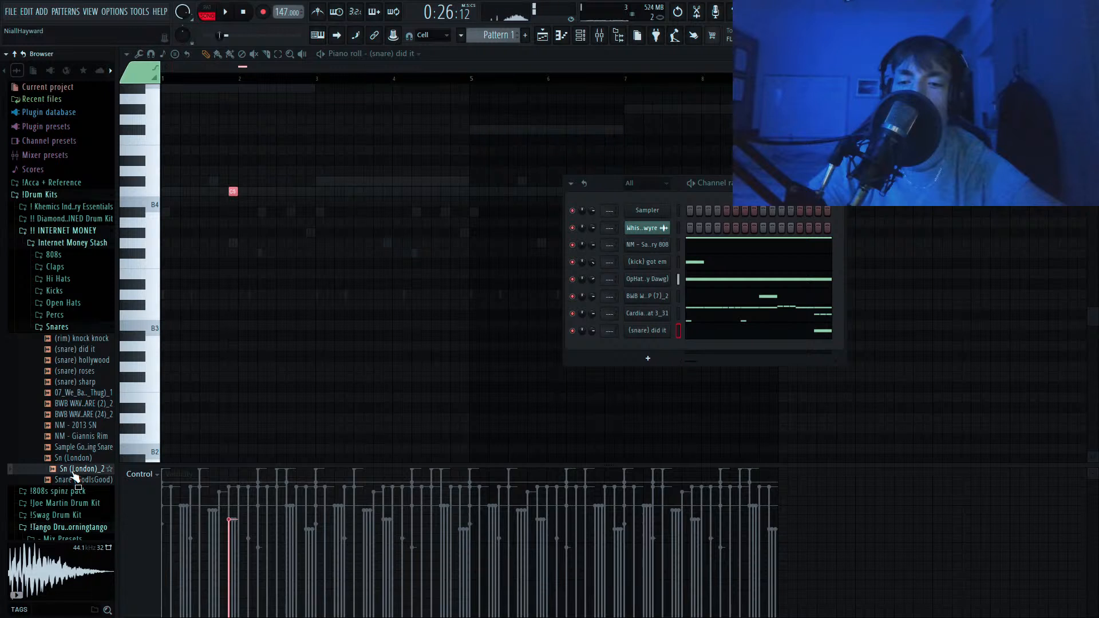
pyautogui.click(75, 477)
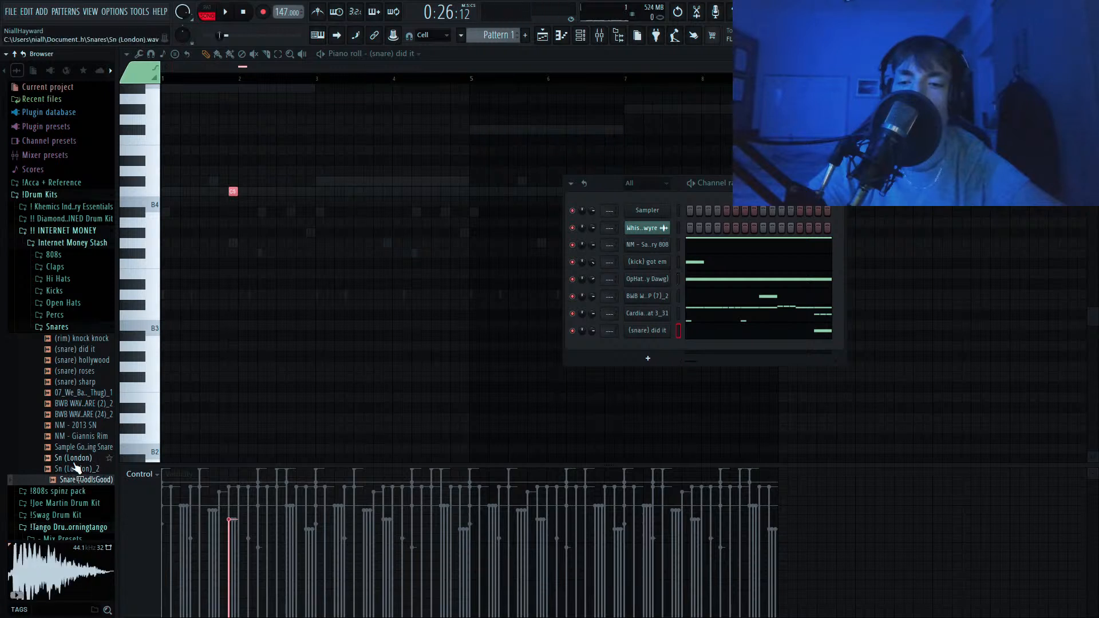
pyautogui.click(77, 459)
pyautogui.moveTo(614, 365); pyautogui.dragTo(616, 363)
pyautogui.press('space')
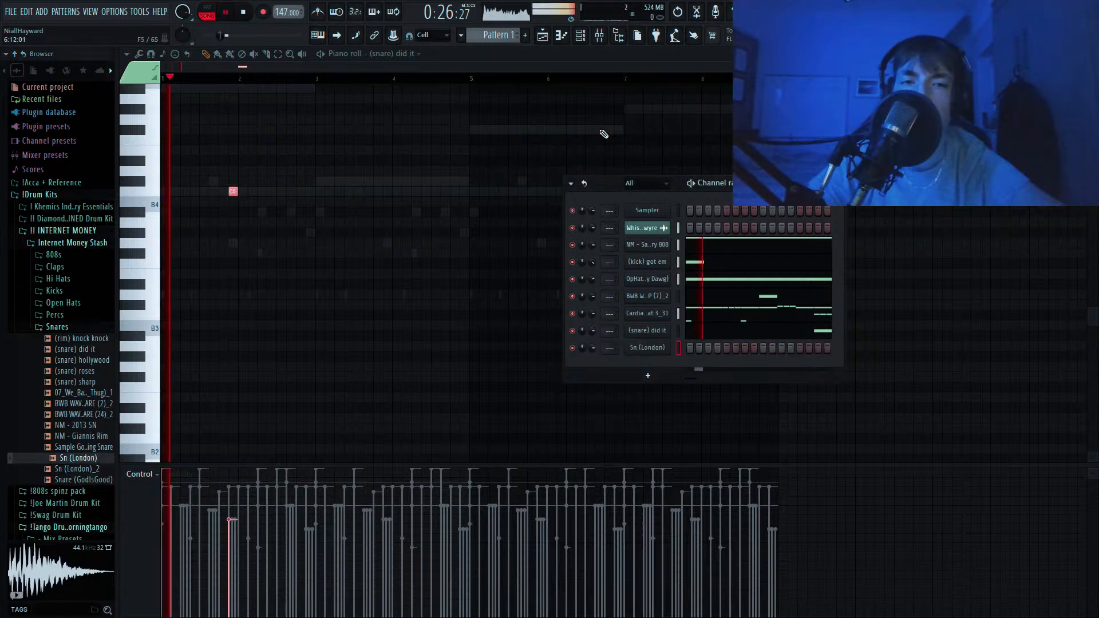
# Place C5 notes for Sn (London) near the end of bars 1 through 4 and early in bars 2 and 4.
pyautogui.click(561, 38)
pyautogui.moveTo(280, 183); pyautogui.dragTo(222, 206)
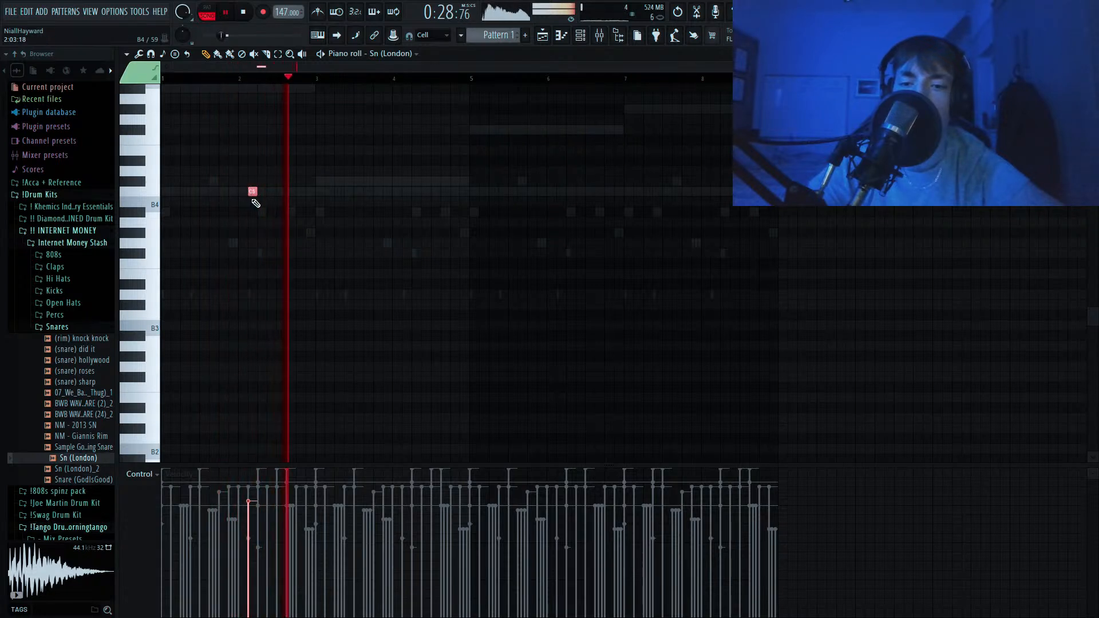
pyautogui.click(385, 191)
pyautogui.click(404, 192)
pyautogui.click(462, 191)
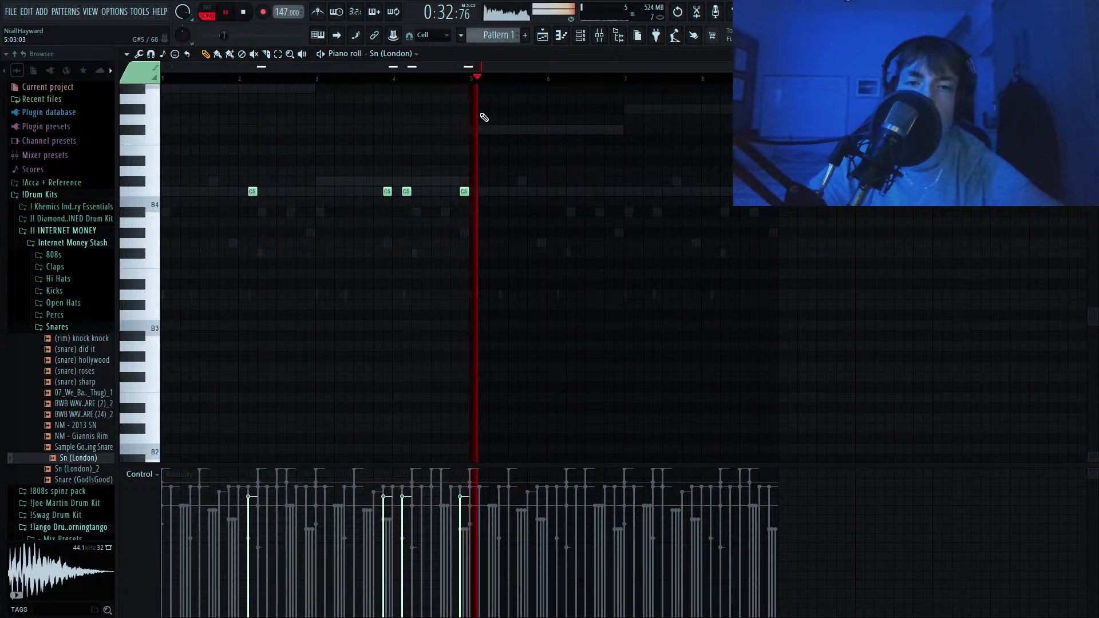
pyautogui.rightClick(253, 192)
pyautogui.moveTo(503, 177); pyautogui.dragTo(227, 196)
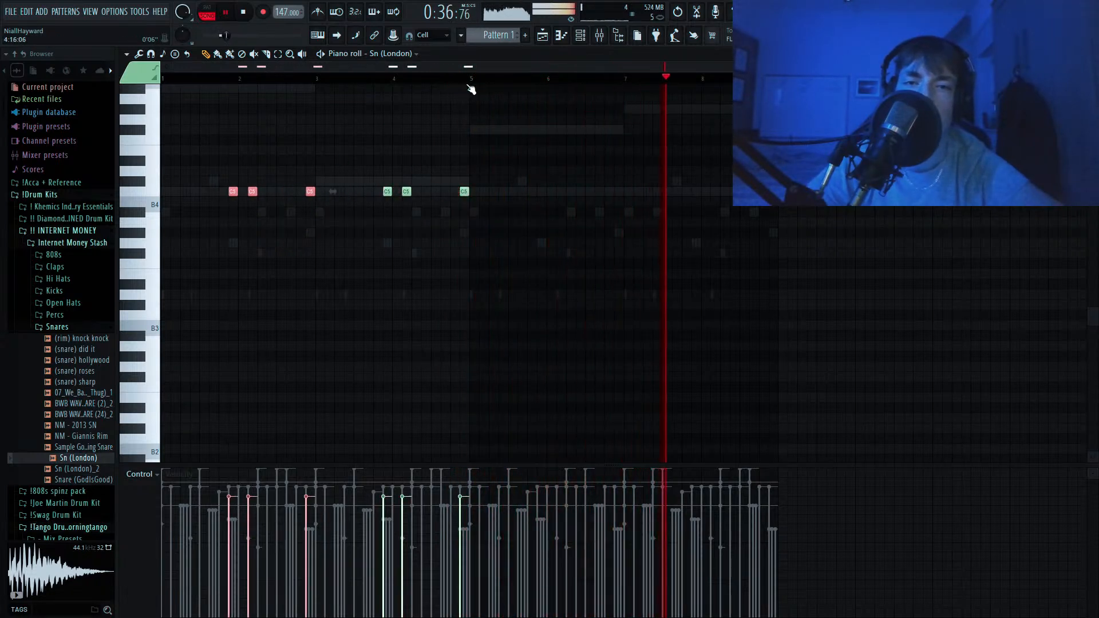
# Duplicate the four-bar snare pattern into bars 5 to 8 and nudge the copies later to match the original timing.
pyautogui.moveTo(462, 79); pyautogui.dragTo(3, 154)
pyautogui.hotkey('ctrl', 'b')
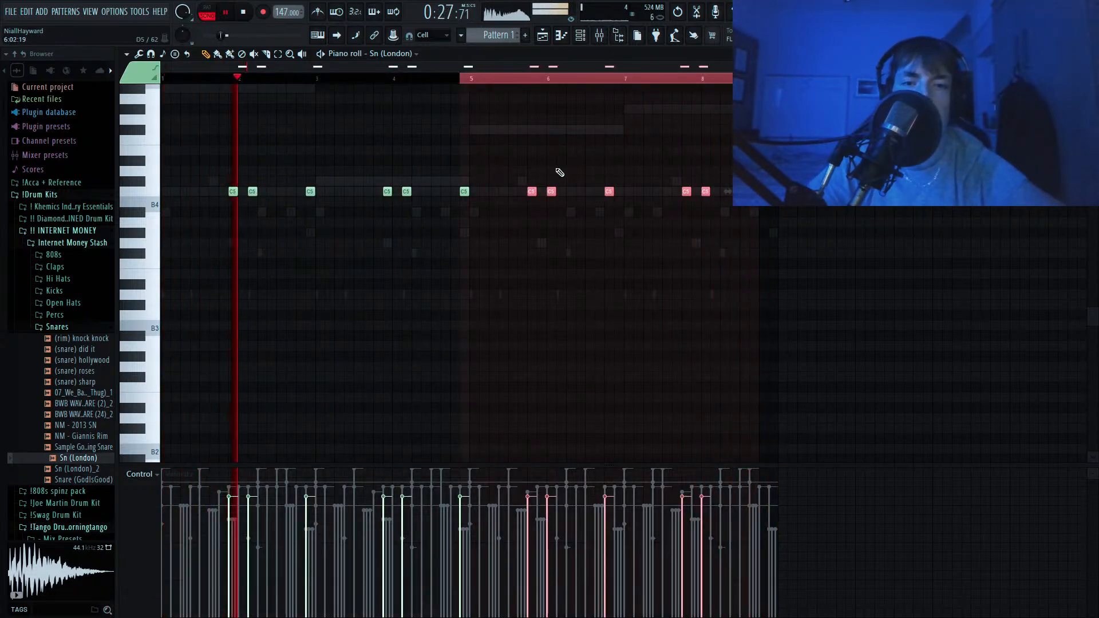
pyautogui.moveTo(509, 166)
pyautogui.mouseDown()
pyautogui.moveTo(616, 229)
pyautogui.moveTo(773, 247)
pyautogui.mouseUp()
pyautogui.hotkey('shift', 'Right')
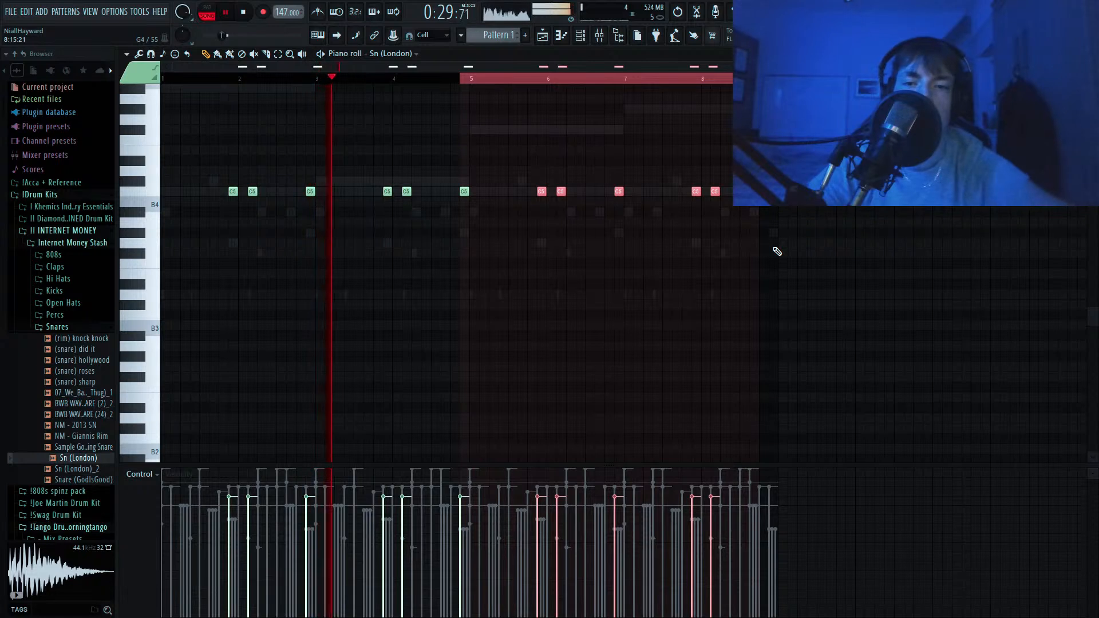
# Raise the velocity of all the Sn (London) notes.
pyautogui.hotkey('ctrl', 'a')
pyautogui.scroll(3, 449, 286)
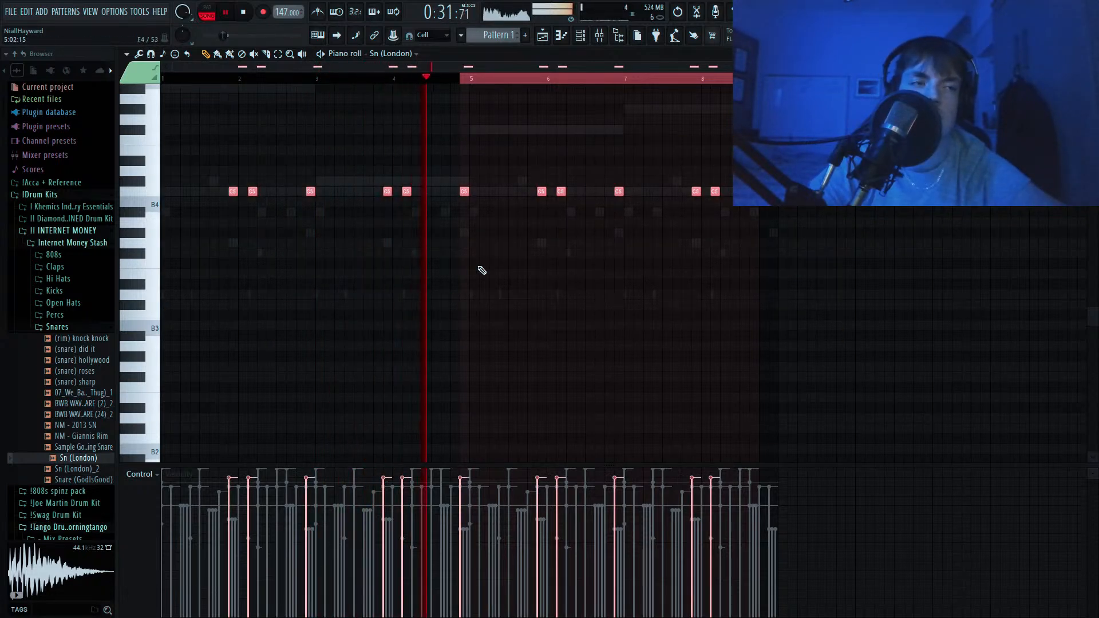
pyautogui.scroll(1, 482, 270)
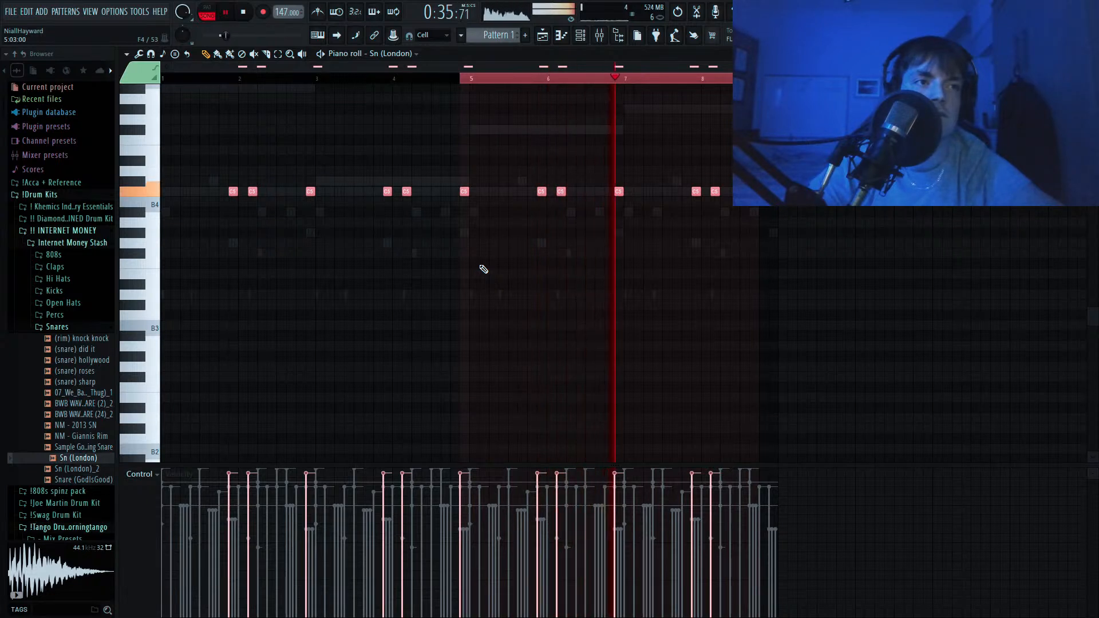
# Audition more snares and replace the Sn (London) channel's sample with Snare (GodIsGood).
pyautogui.press('F6')
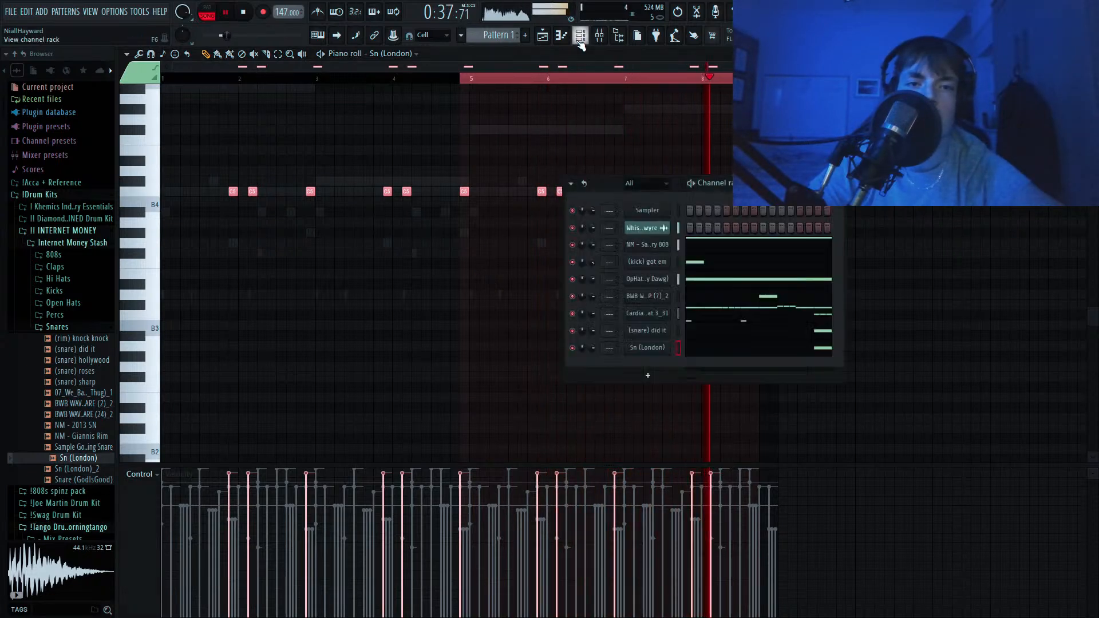
pyautogui.click(89, 449)
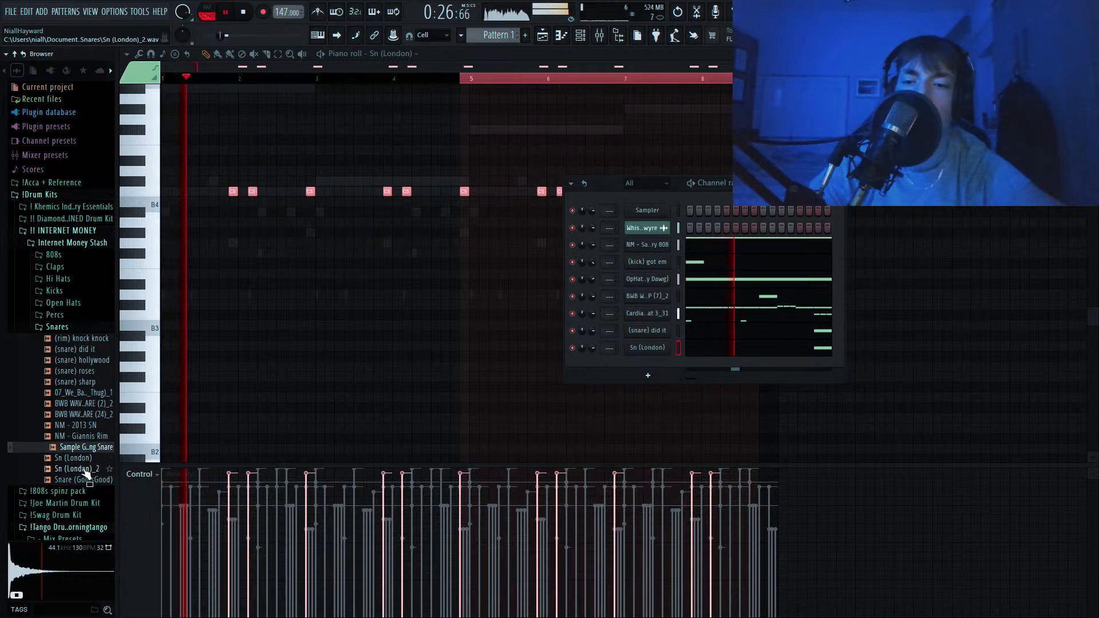
pyautogui.click(85, 469)
pyautogui.click(82, 479)
pyautogui.moveTo(83, 482); pyautogui.dragTo(662, 348)
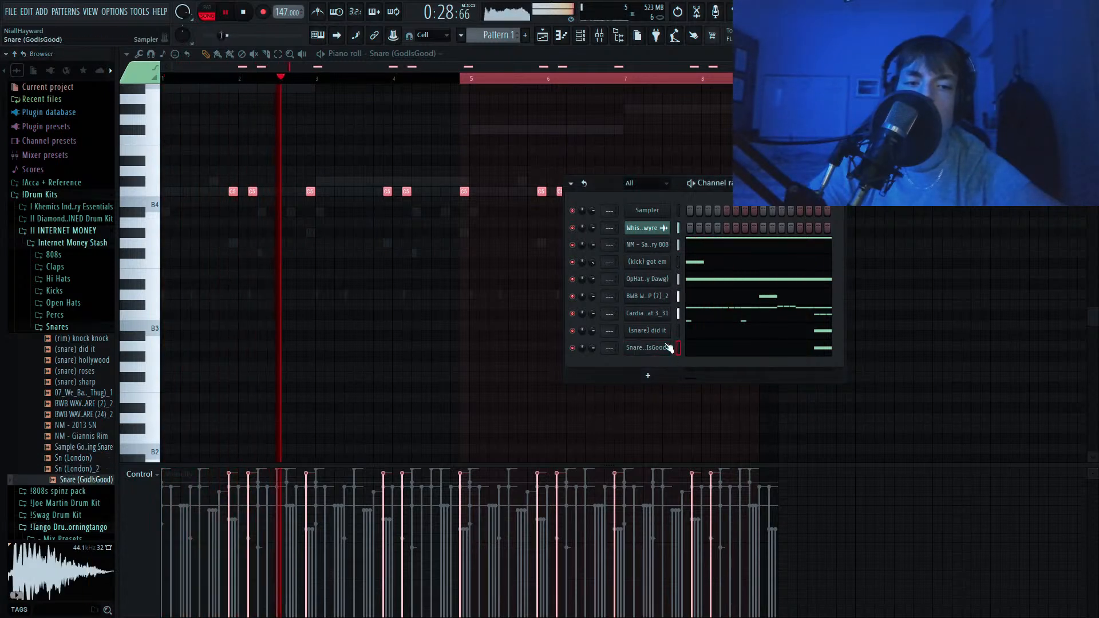
pyautogui.press('F6')
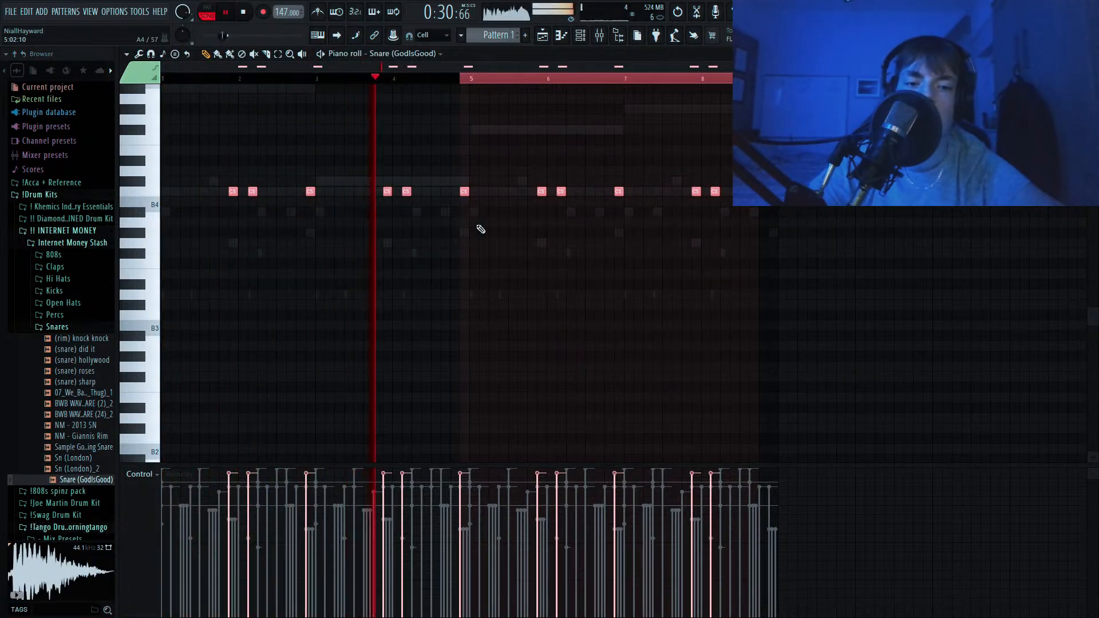
# Audition the remaining snare samples, from (snare) roses and the ones above it down to NM - 2013 SN.
pyautogui.click(72, 371)
pyautogui.press('Up')
pyautogui.press('Up')
pyautogui.press('Up')
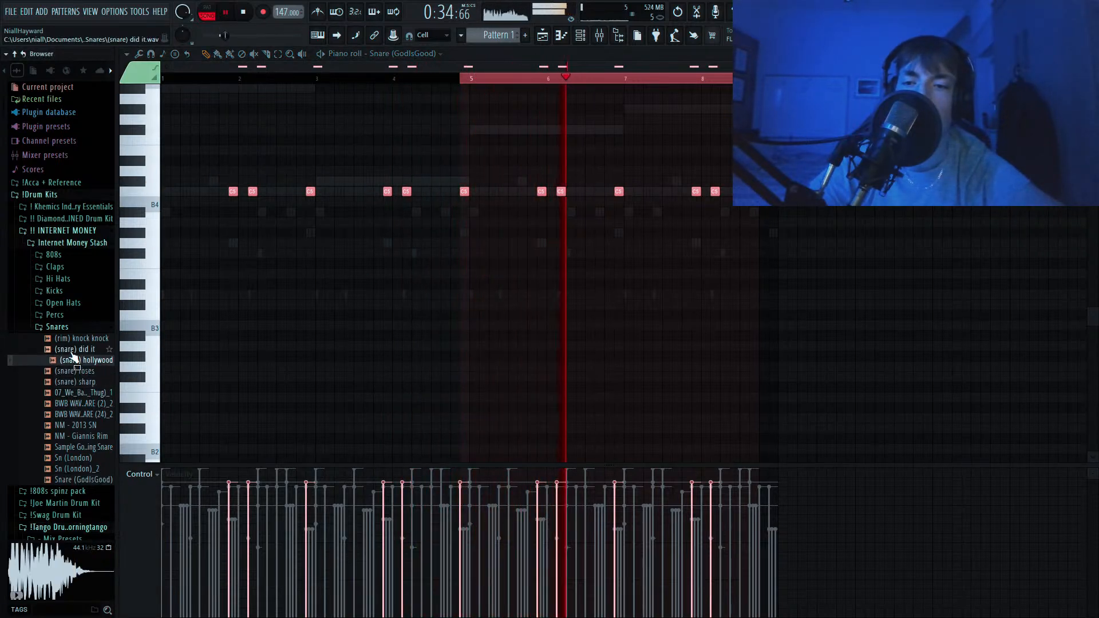
pyautogui.click(80, 382)
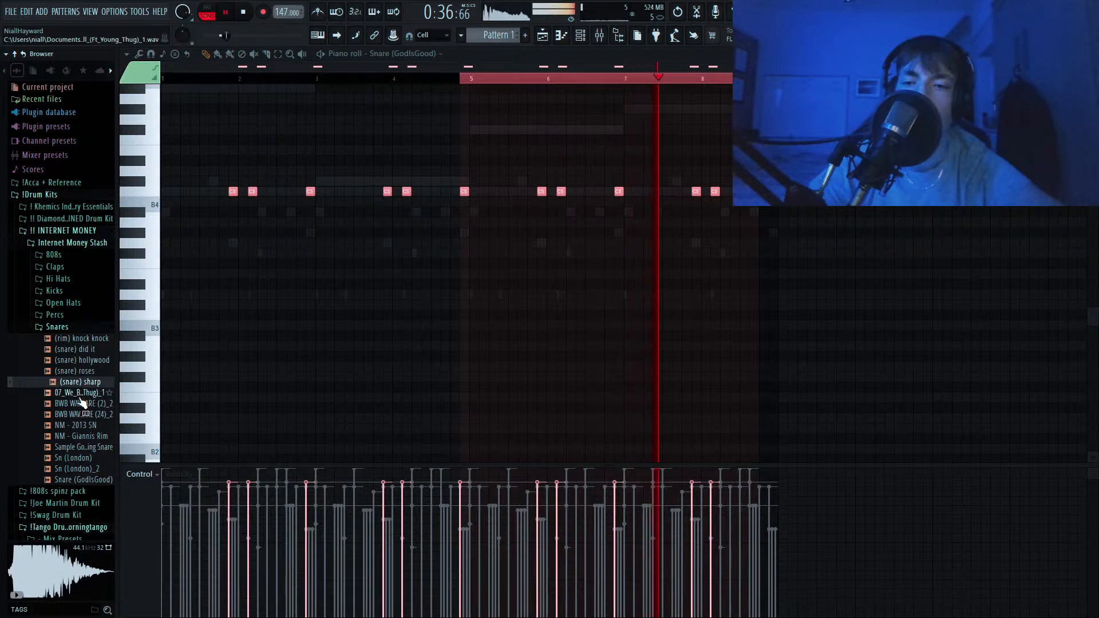
pyautogui.click(80, 392)
pyautogui.press('space')
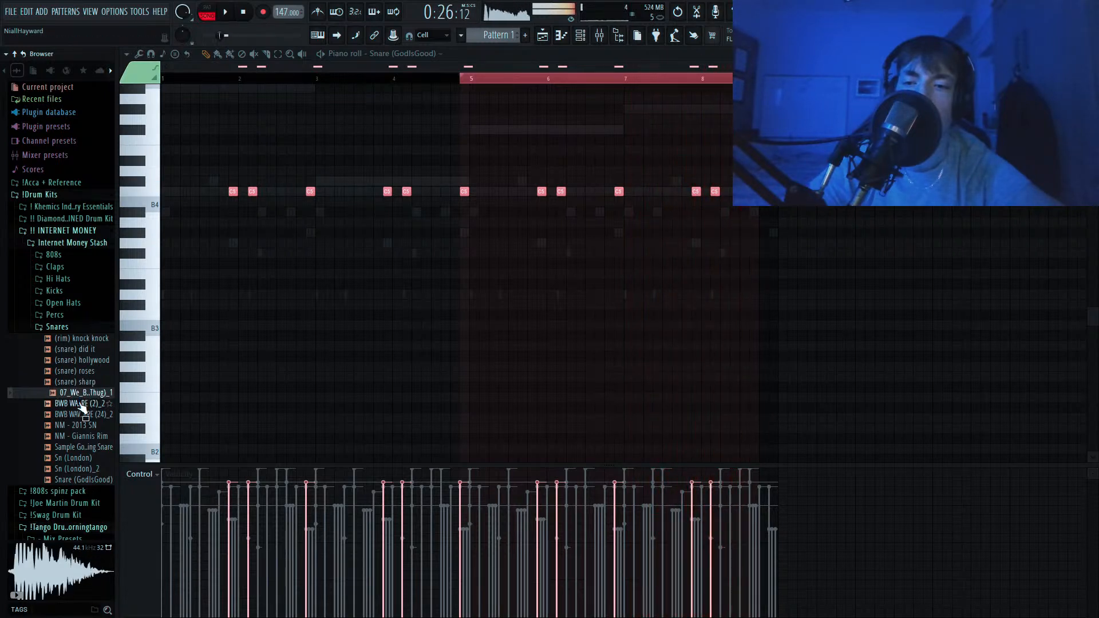
pyautogui.click(81, 404)
pyautogui.click(80, 414)
pyautogui.click(80, 425)
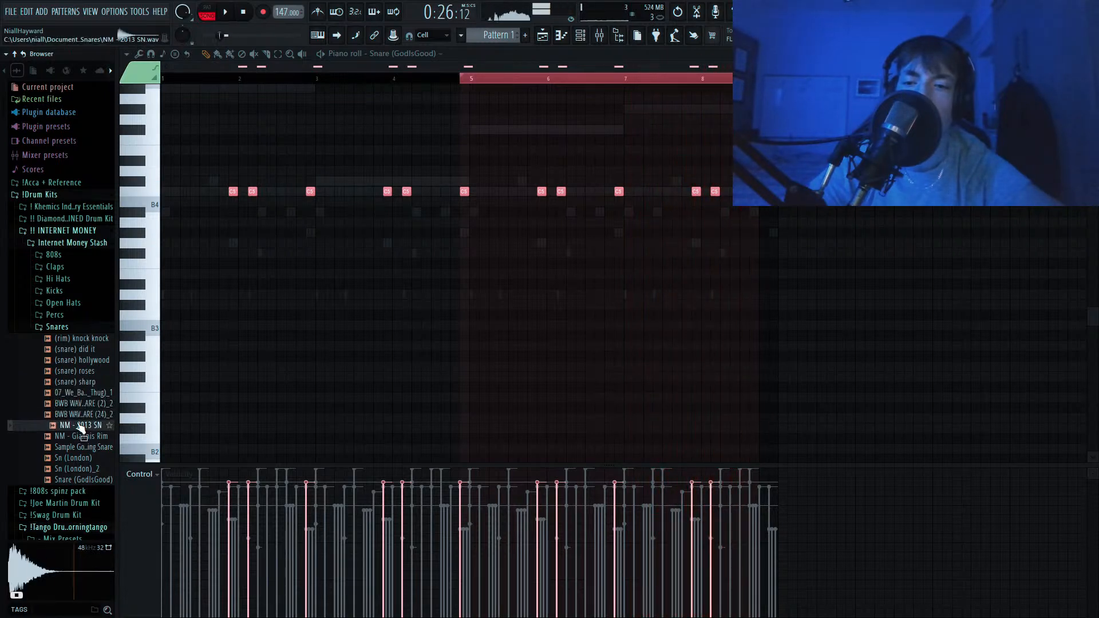
# Try NM - 2013 SN as an additional snare channel, then remove it.
pyautogui.click(579, 36)
pyautogui.press('space')
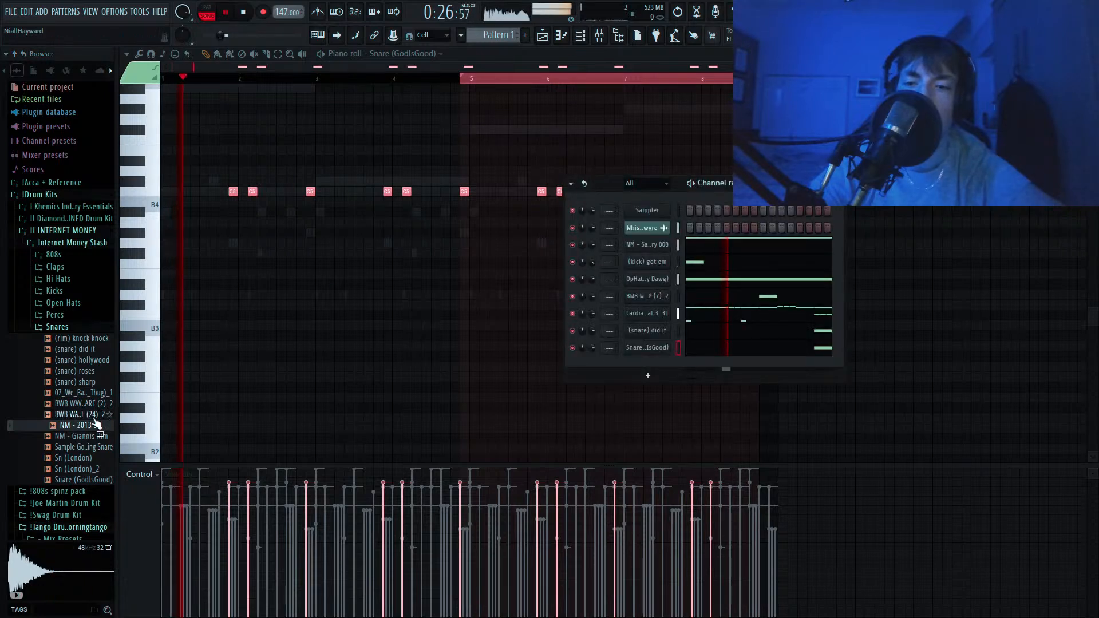
pyautogui.moveTo(632, 341); pyautogui.dragTo(635, 347)
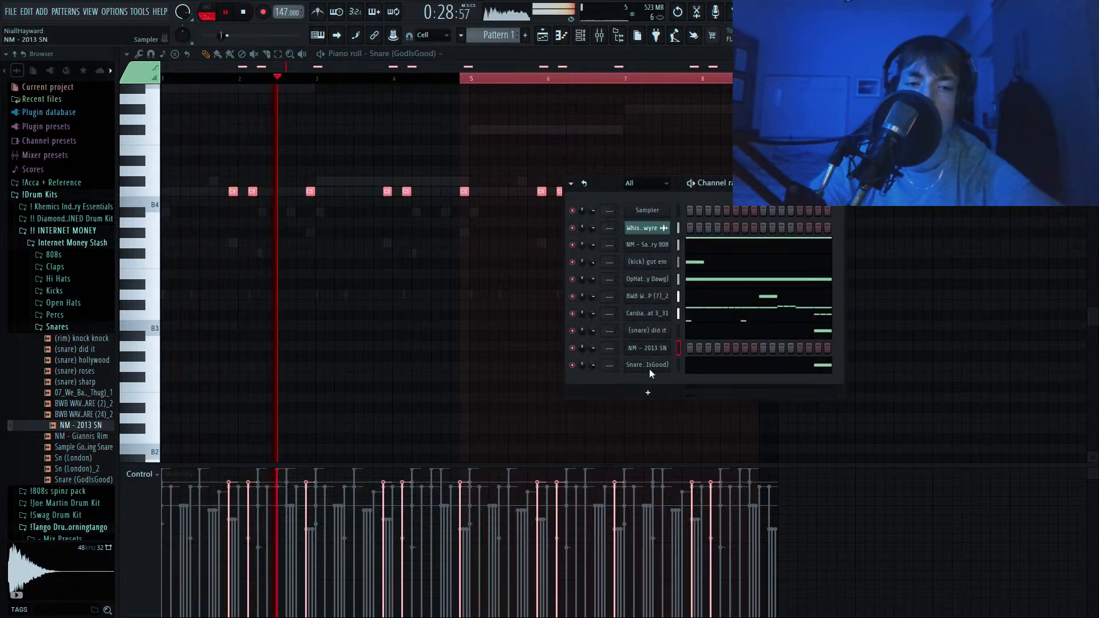
pyautogui.hotkey('alt', 'Delete')
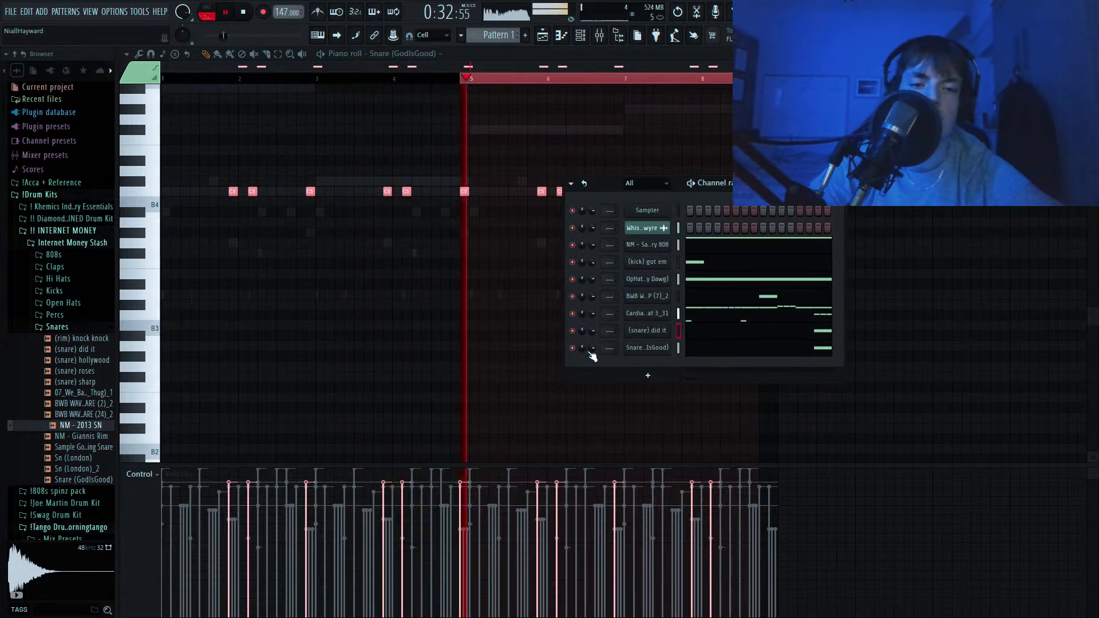
# Clear the selection in the Snare (GodIsGood) pattern and delete the (snare) did it channel.
pyautogui.click(582, 56)
pyautogui.press('space')
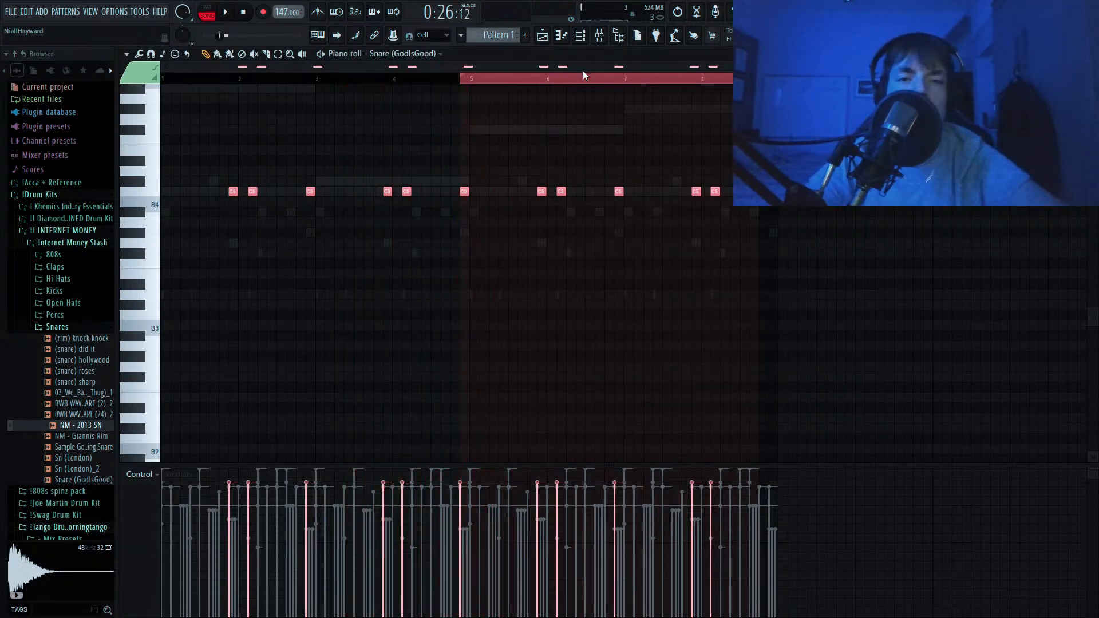
pyautogui.click(582, 76)
pyautogui.click(581, 36)
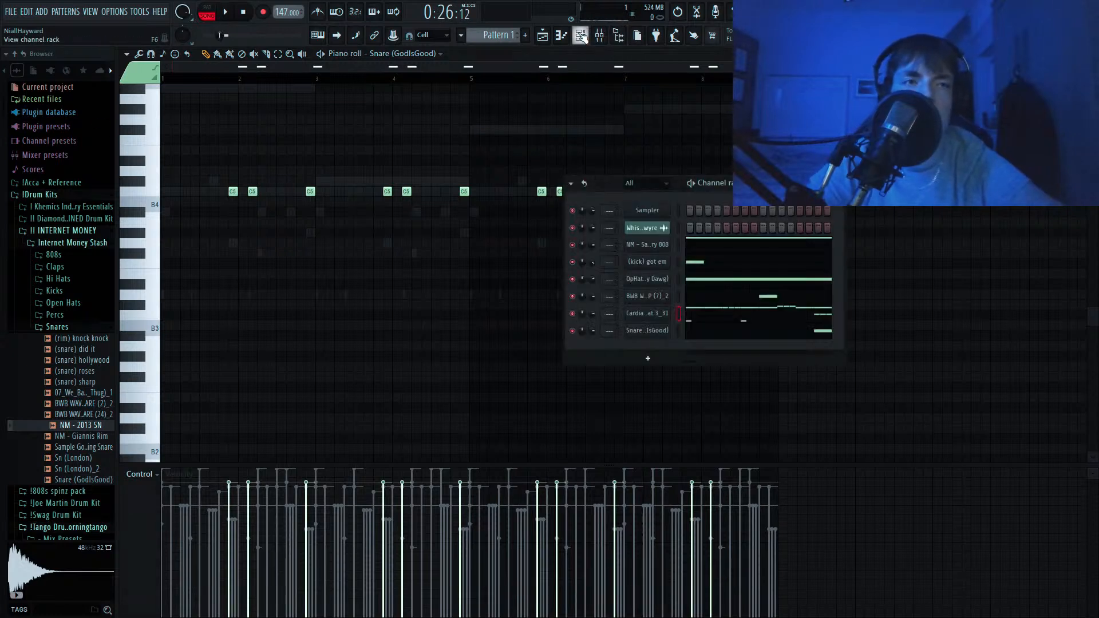
# Show note panning for Snare (GodIsGood), panning the end-of-bar notes left and the early notes in bars 2, 4, 6 and 8 right.
pyautogui.click(140, 479)
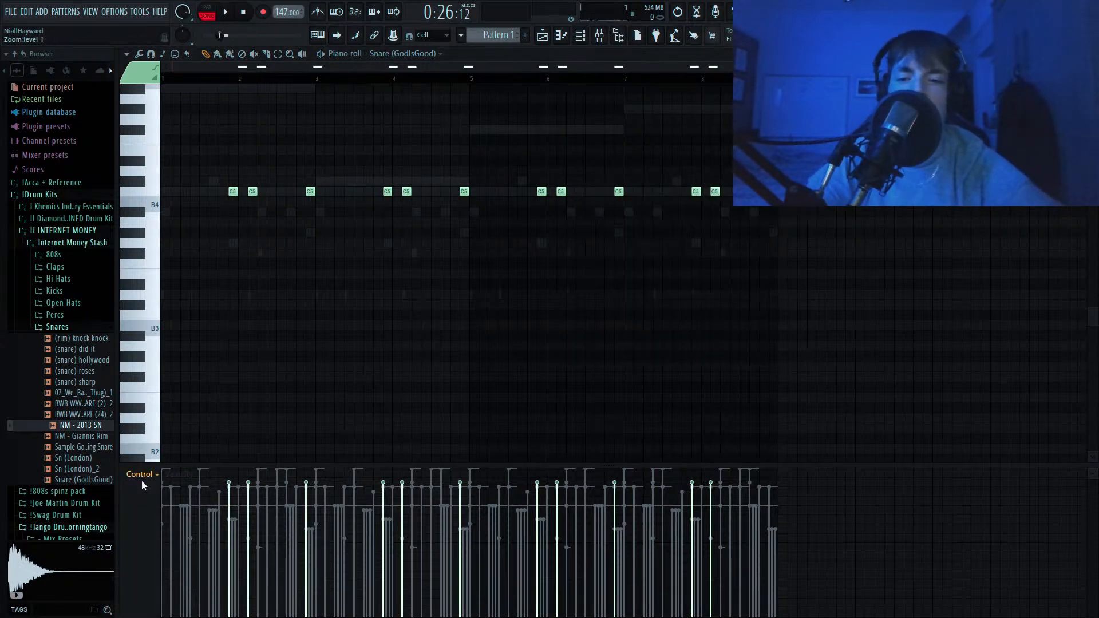
pyautogui.click(147, 494)
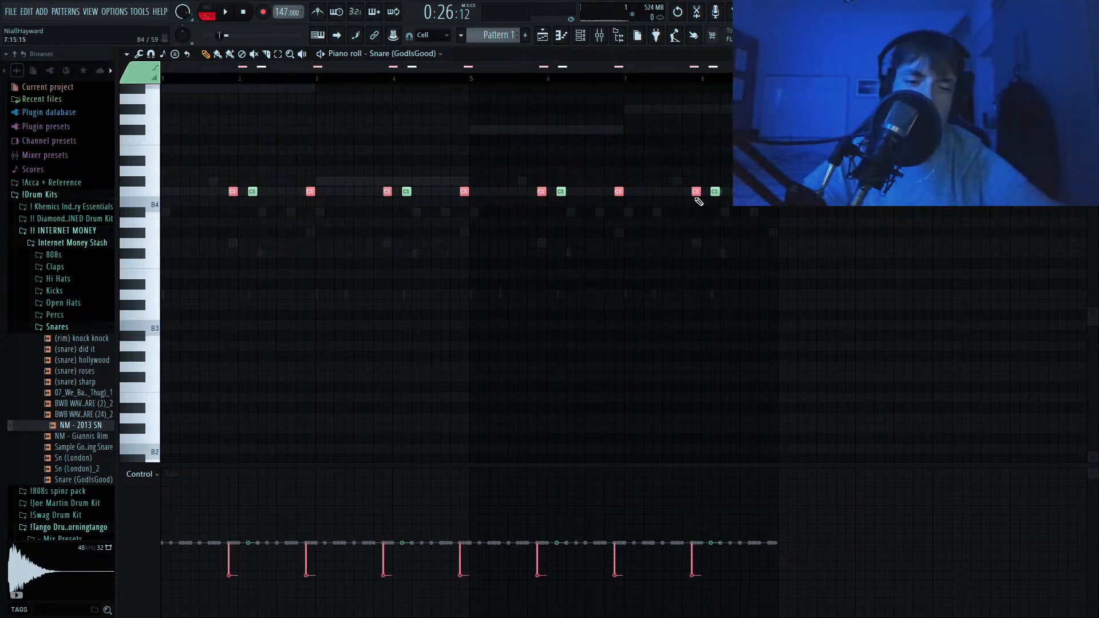
pyautogui.moveTo(268, 177); pyautogui.dragTo(248, 199)
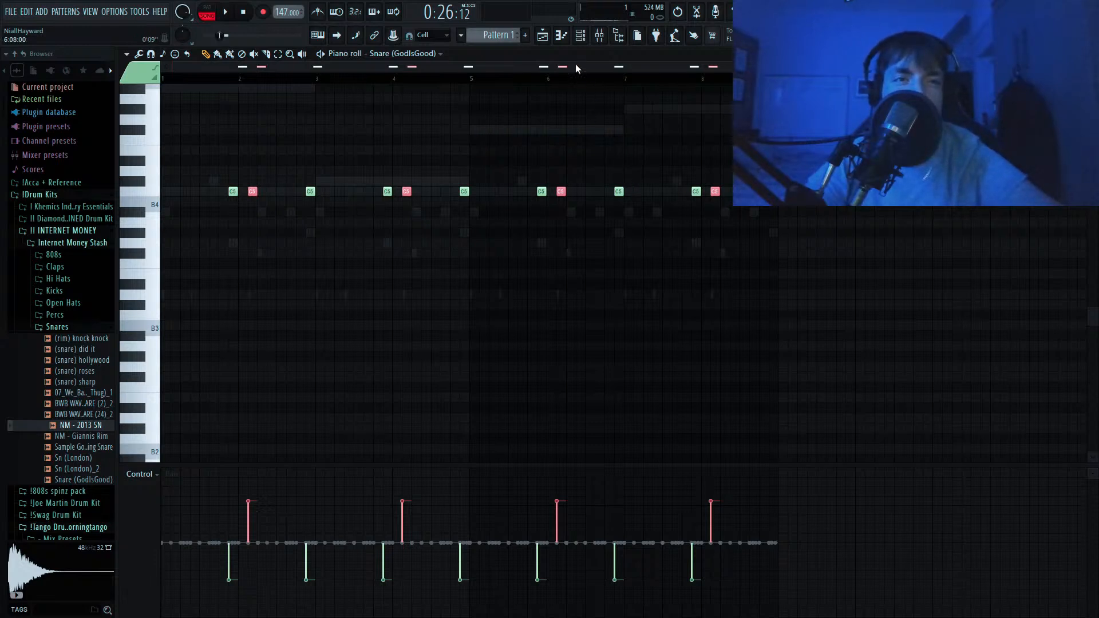
# Shift the panning of all Snare (GodIsGood) notes slightly to the left during playback.
pyautogui.press('space')
pyautogui.hotkey('ctrl', 'a')
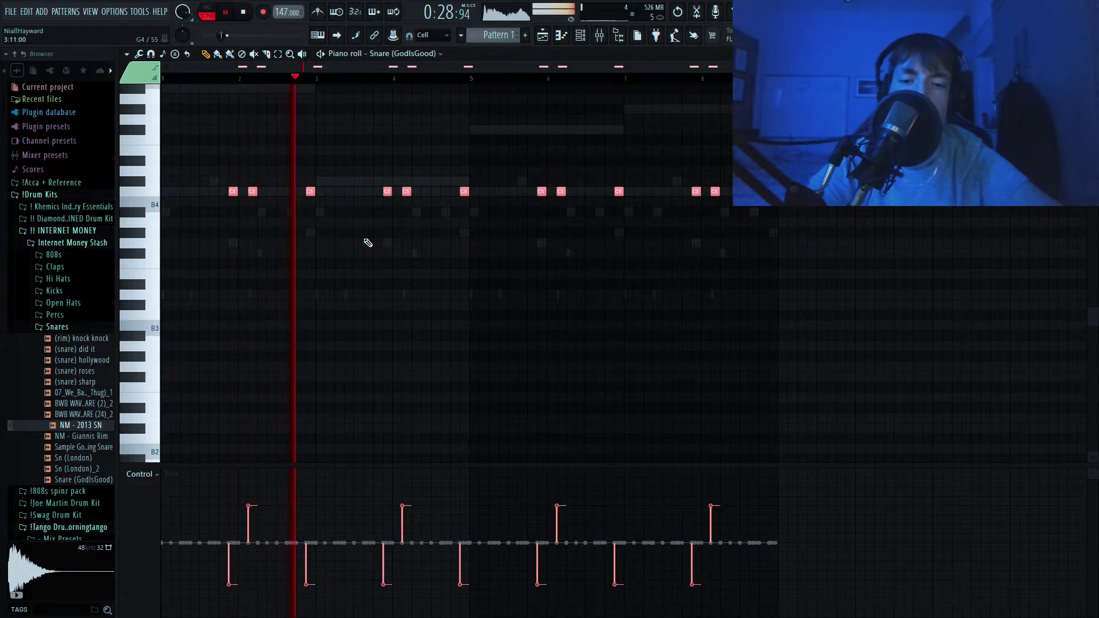
# Audition the percussion samples in the Percs folder of the Internet Money Stash kit.
pyautogui.click(596, 41)
pyautogui.click(582, 41)
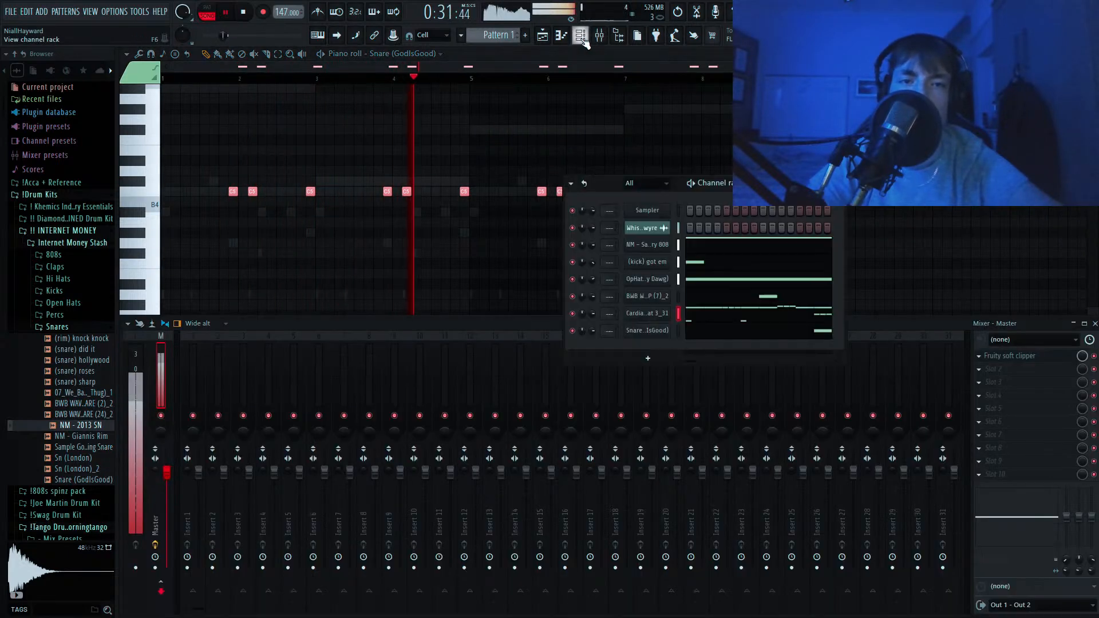
pyautogui.click(57, 326)
pyautogui.click(55, 315)
pyautogui.click(78, 326)
pyautogui.click(67, 339)
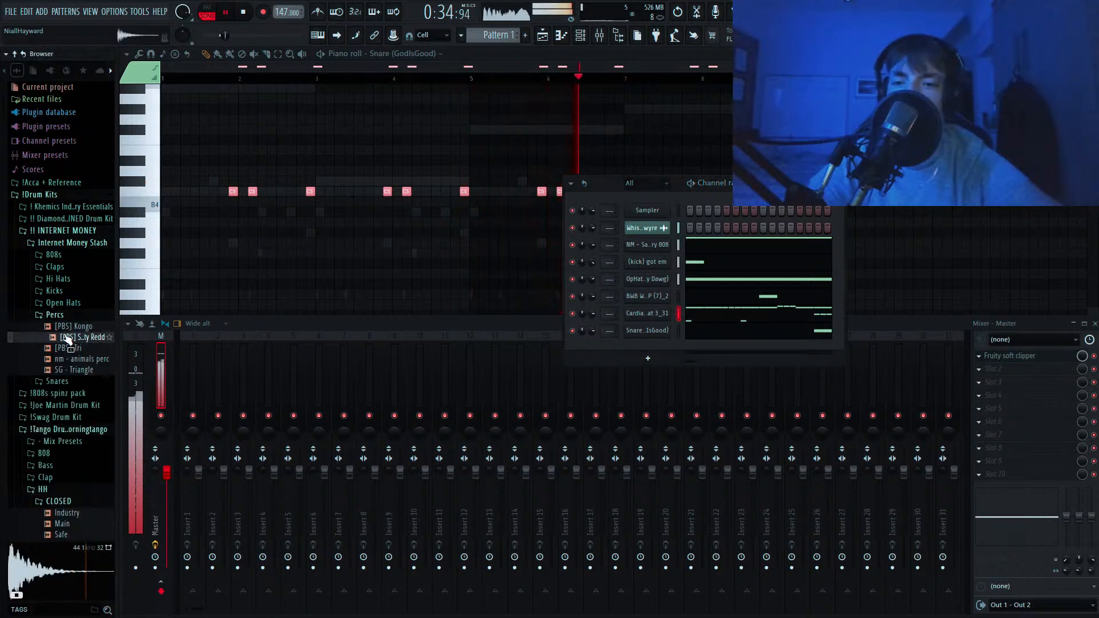
pyautogui.click(68, 328)
pyautogui.click(70, 349)
pyautogui.click(110, 330)
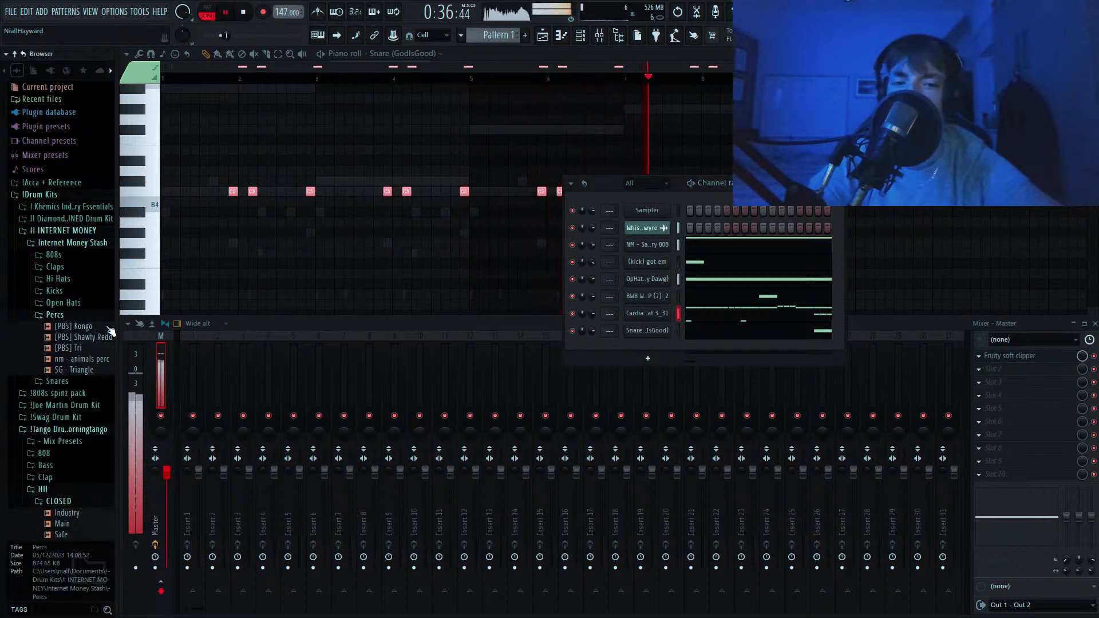
# Add [PBS] Kongo as a new channel and place a C5 note early in bar 1.
pyautogui.click(64, 315)
pyautogui.click(65, 327)
pyautogui.click(64, 327)
pyautogui.click(64, 316)
pyautogui.click(62, 328)
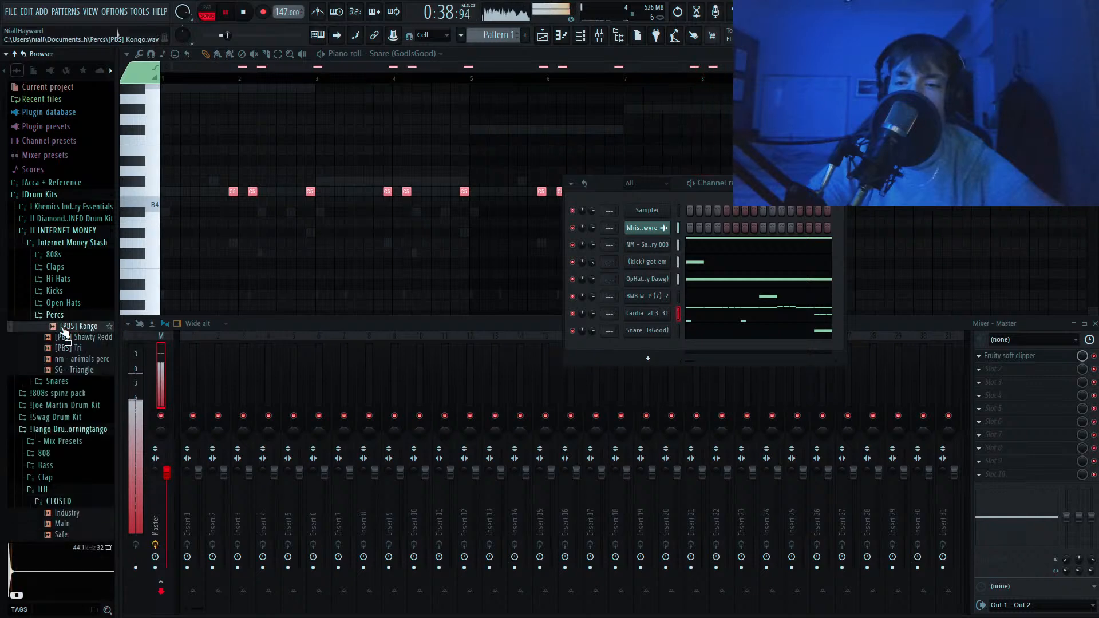
pyautogui.moveTo(623, 347); pyautogui.dragTo(631, 347)
pyautogui.click(710, 346)
pyautogui.click(560, 36)
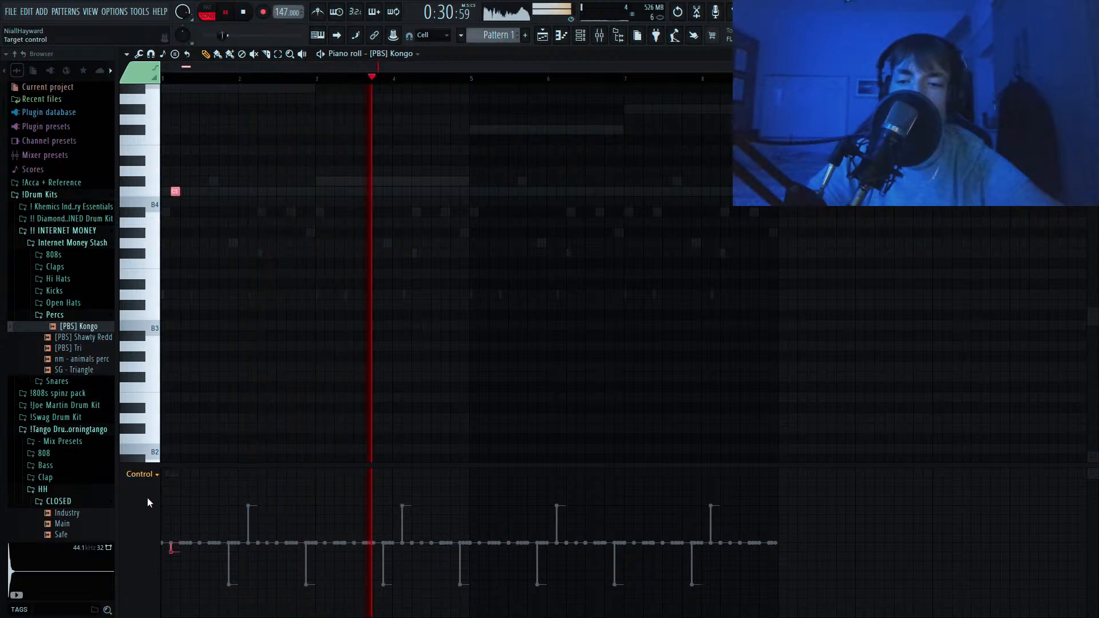
# Show note velocity for [PBS] Kongo and repeat its two-bar phrase to fill eight bars.
pyautogui.scroll(-1, 148, 500)
pyautogui.keyDown('ctrl'); pyautogui.click(316, 79); pyautogui.keyUp('ctrl')
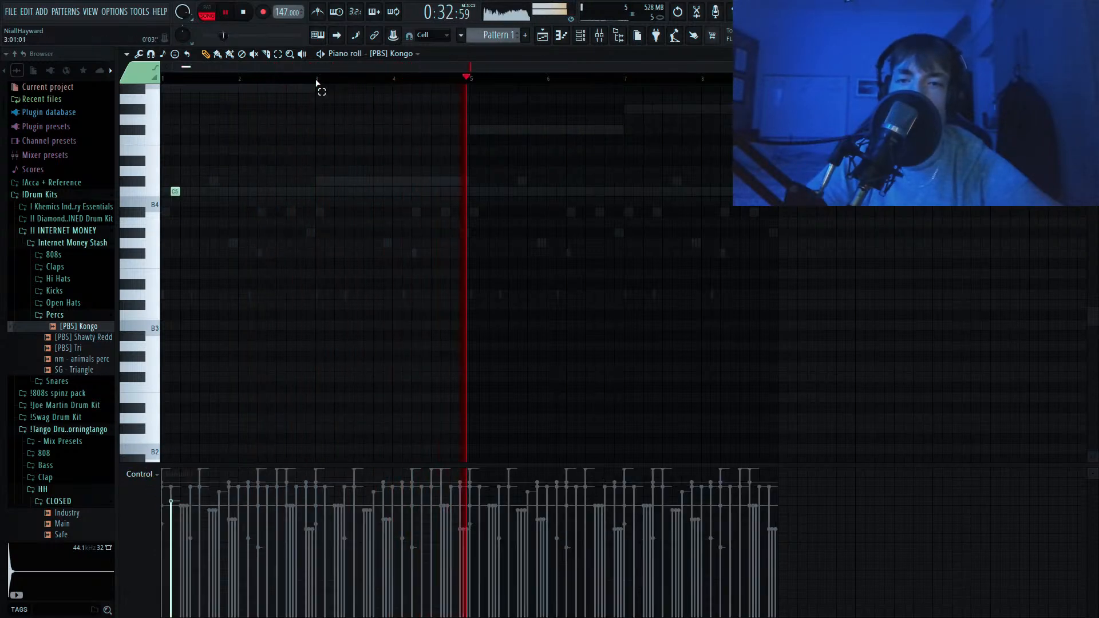
pyautogui.moveTo(316, 79); pyautogui.dragTo(163, 79)
pyautogui.hotkey('ctrl', 'b')
pyautogui.hotkey('ctrl', 'b')
pyautogui.hotkey('ctrl', 'b')
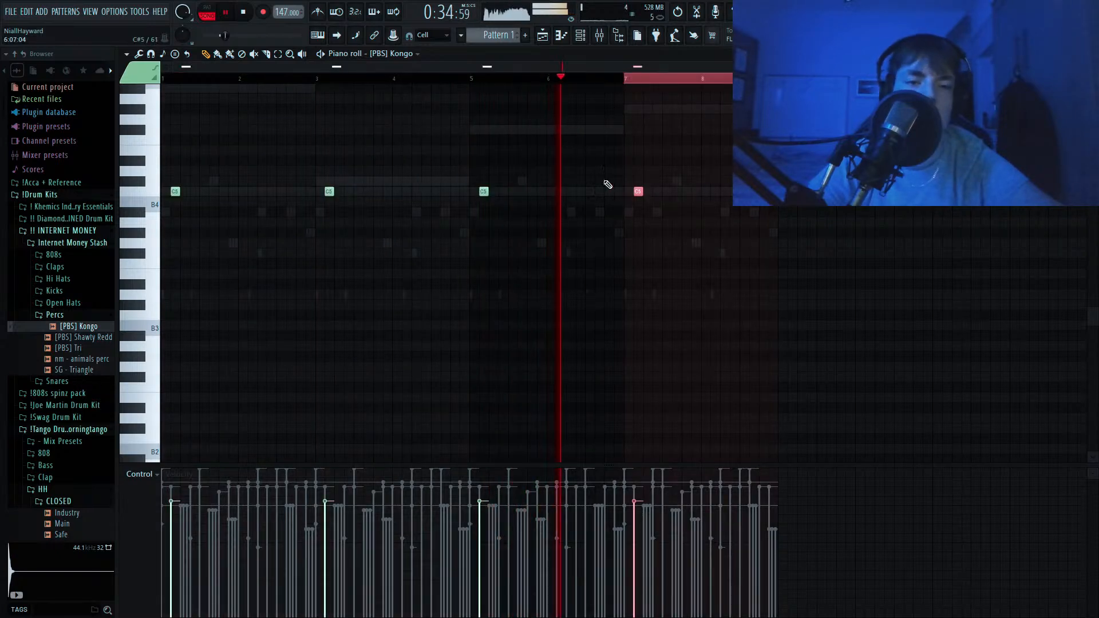
pyautogui.hotkey('ctrl', 'a')
# Open the NM - Sanctuary 808 notes and try splitting the last G#5 note near the end of bar 8.
pyautogui.rightClick(663, 113)
pyautogui.rightClick(663, 112)
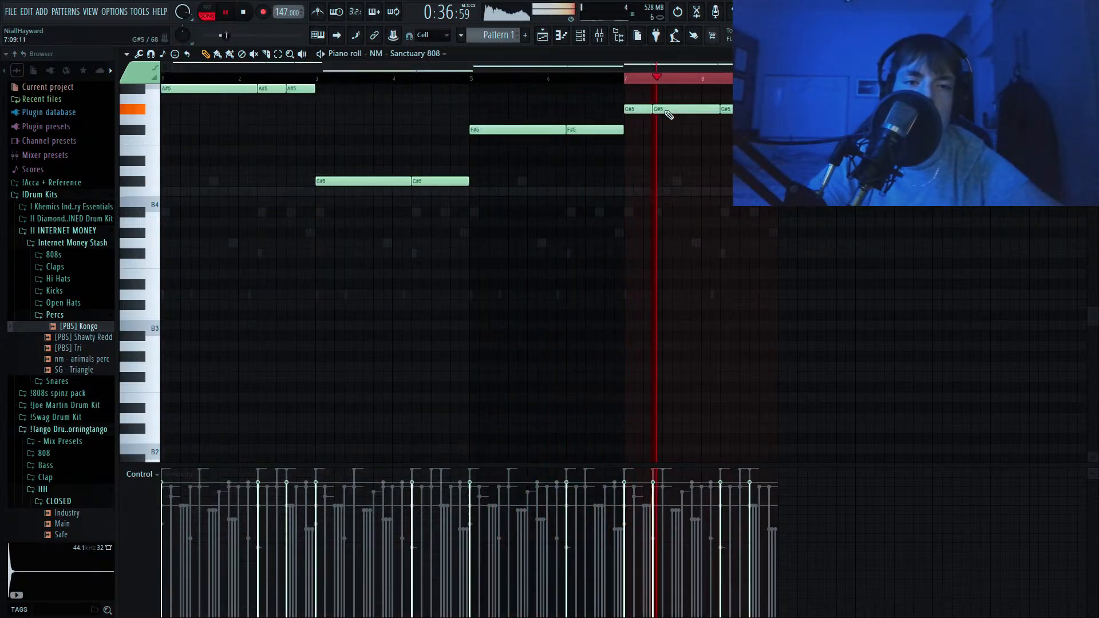
pyautogui.scroll(3, 706, 129)
pyautogui.scroll(3, 725, 131)
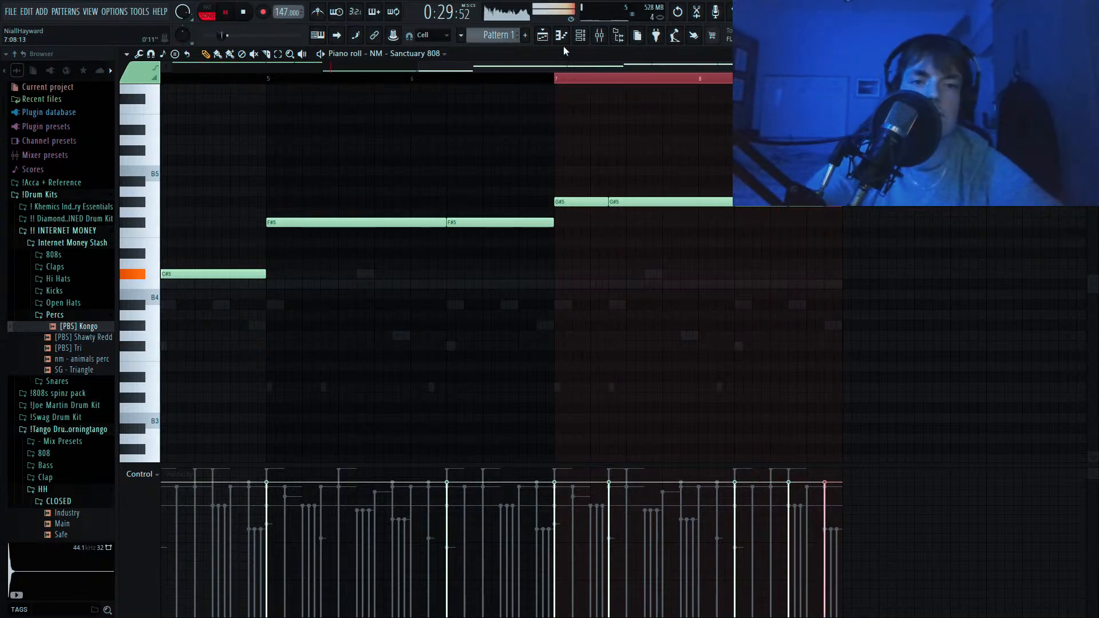
# Delete the unused Sampler channel from the channel rack.
pyautogui.click(543, 36)
pyautogui.click(580, 36)
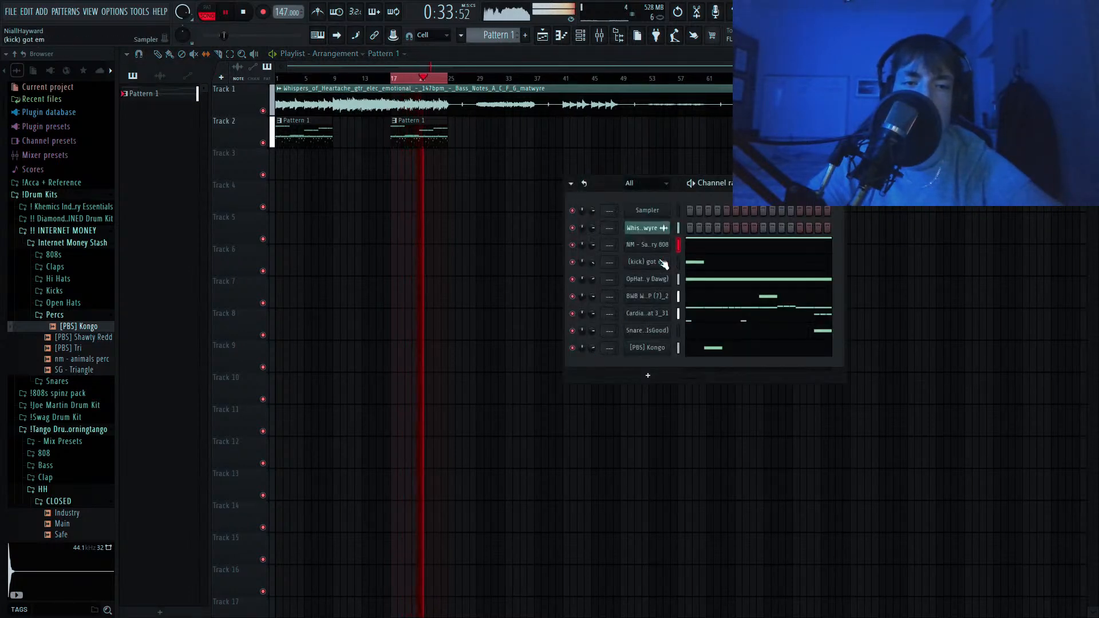
pyautogui.click(678, 227)
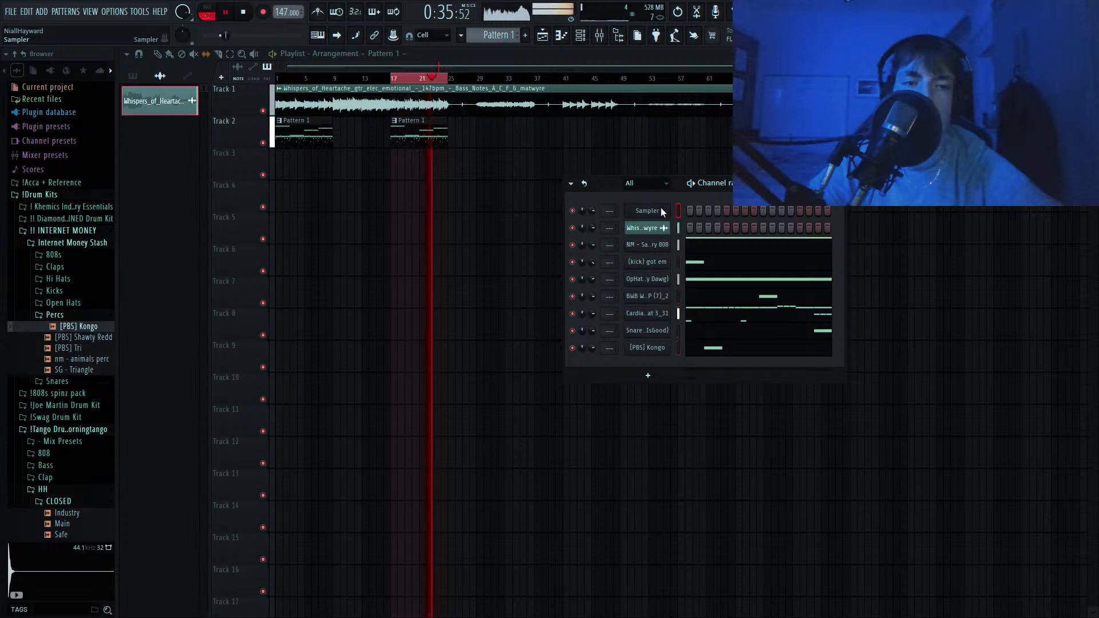
pyautogui.hotkey('alt', 'Delete')
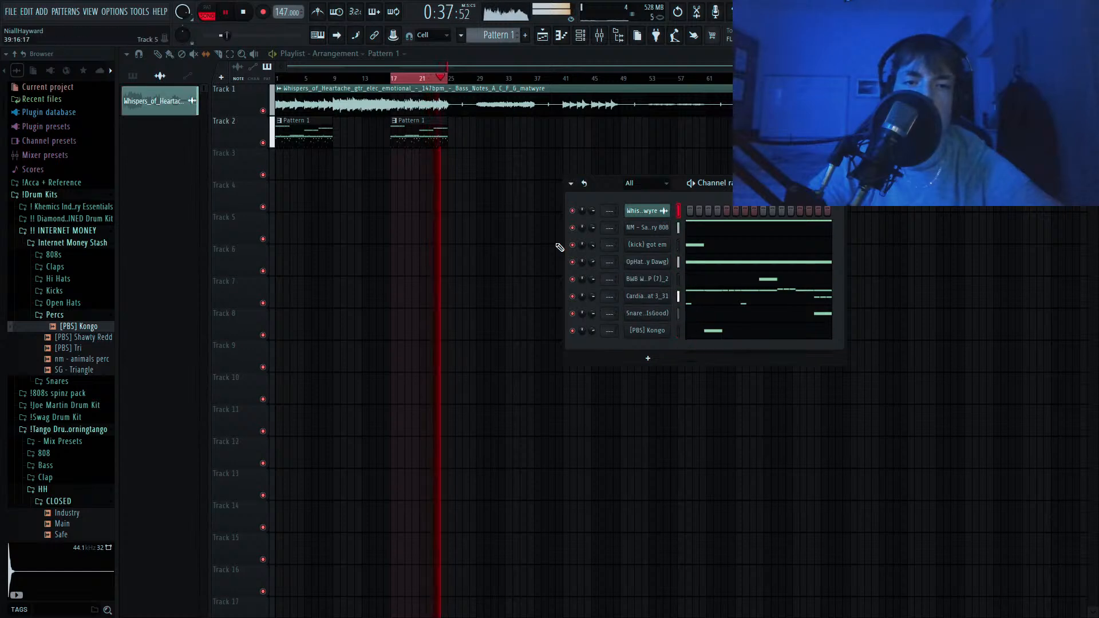
# Reopen the 808 notes from the bar 17 Pattern 1 clip, remove the extra split at the end of bar 8, and stop playback.
pyautogui.moveTo(481, 128)
pyautogui.mouseDown()
pyautogui.moveTo(468, 145)
pyautogui.moveTo(427, 143)
pyautogui.mouseUp()
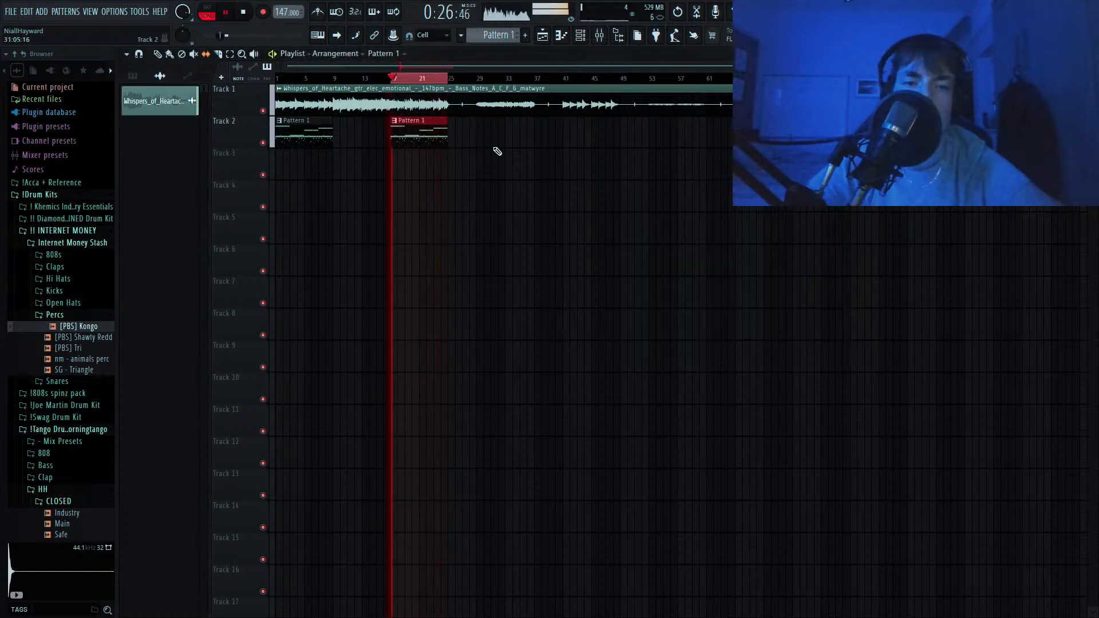
pyautogui.doubleClick(427, 140)
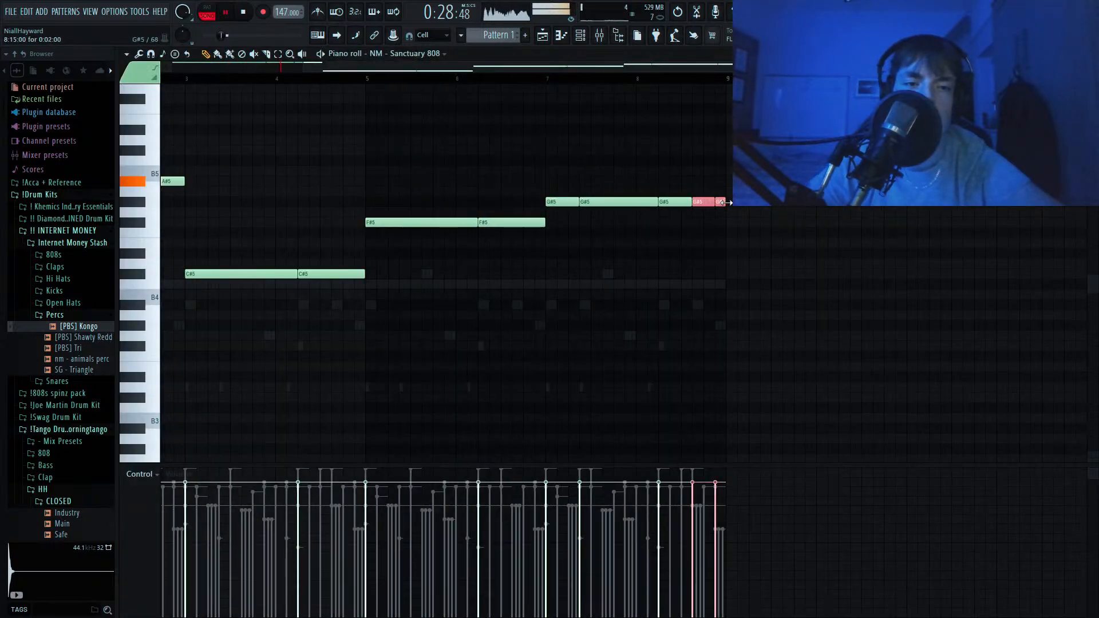
pyautogui.press('Escape')
pyautogui.press('space')
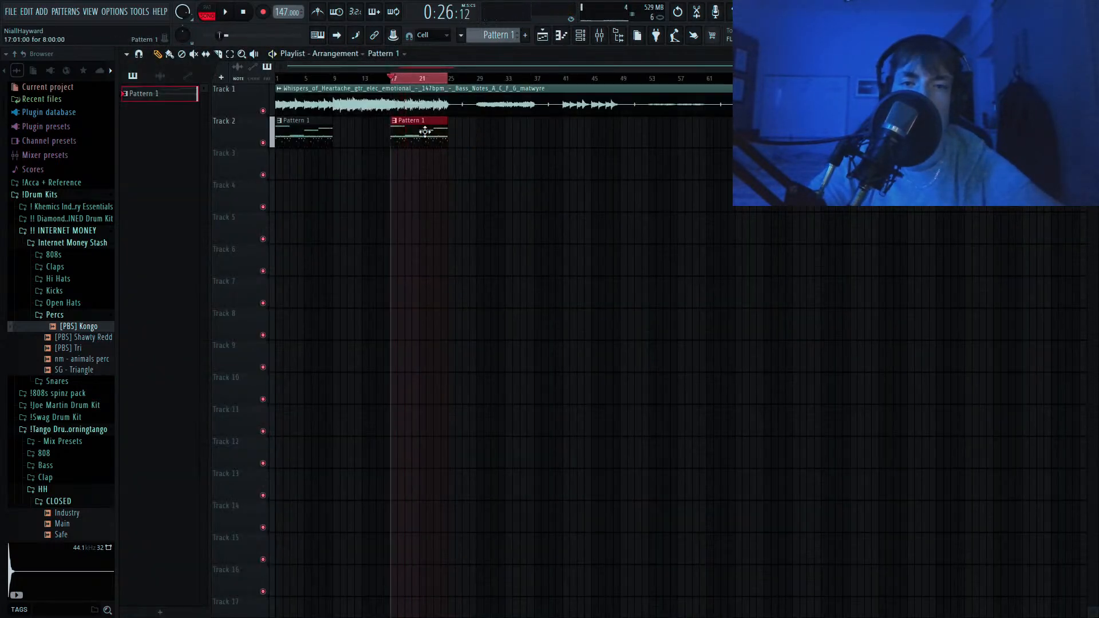
# Add short slide notes to NM - Sanctuary 808: C#5 ending bar 2, F#5 ending bar 4, G#5 ending bar 6 and F#5 ending bar 8.
pyautogui.doubleClick(425, 131)
pyautogui.click(303, 274)
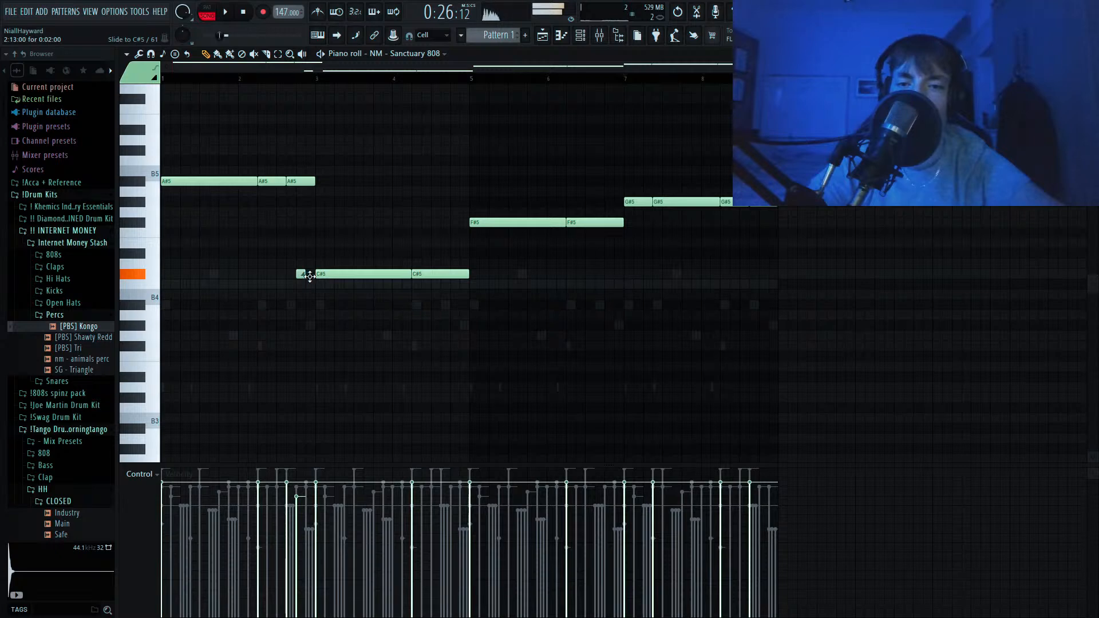
pyautogui.scroll(2, 307, 277)
pyautogui.moveTo(309, 276); pyautogui.dragTo(320, 277)
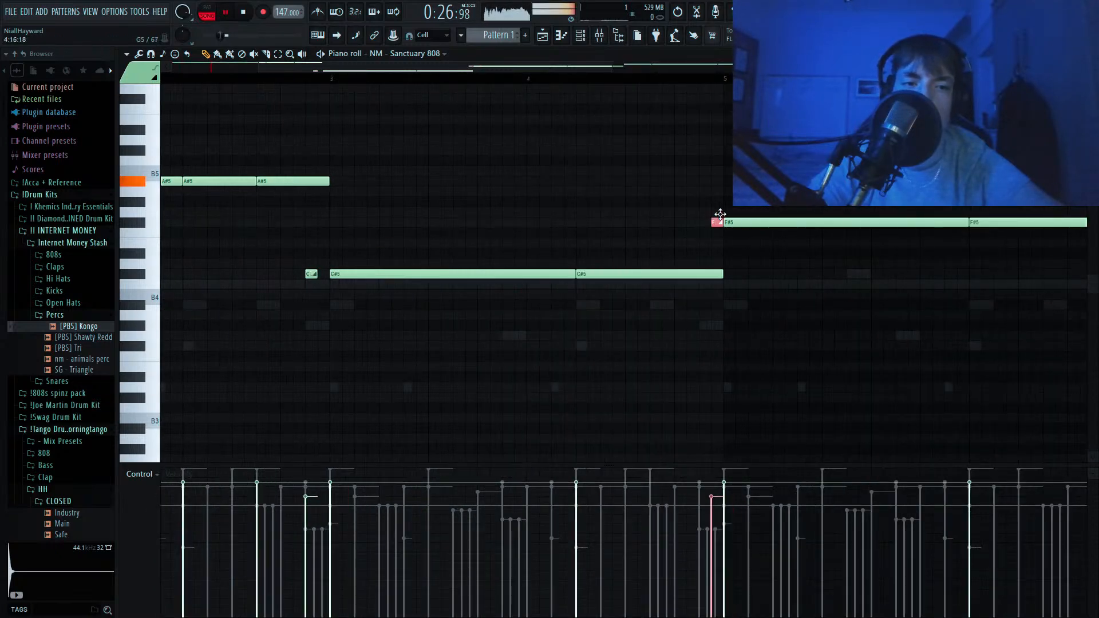
pyautogui.scroll(-2, 707, 219)
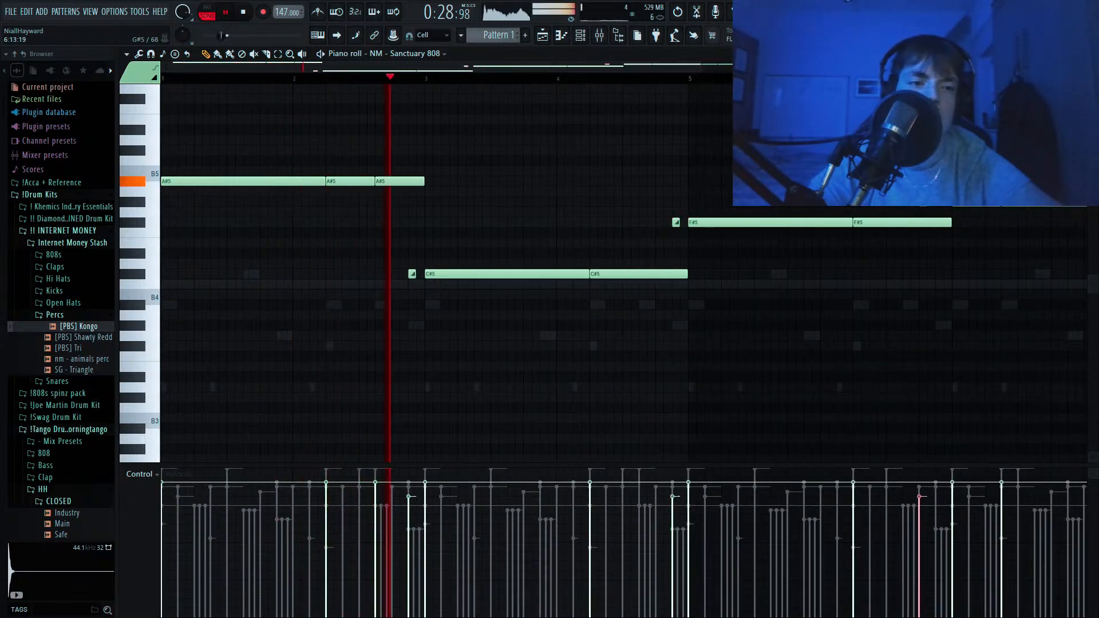
pyautogui.scroll(-1, 938, 202)
pyautogui.moveTo(986, 224); pyautogui.dragTo(1044, 226)
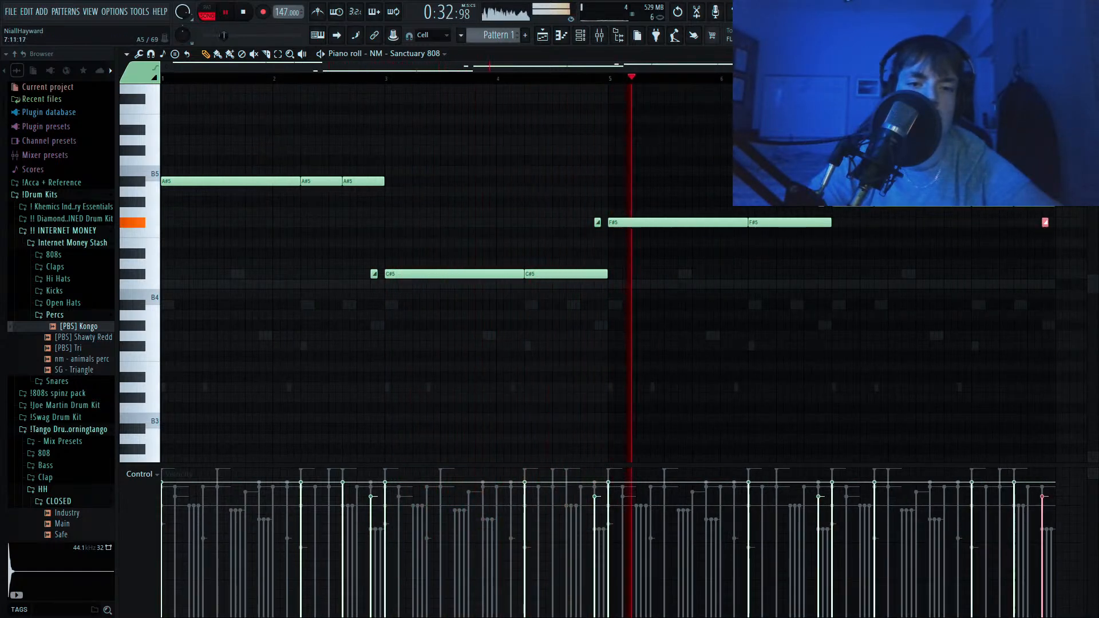
pyautogui.scroll(-3, 647, 223)
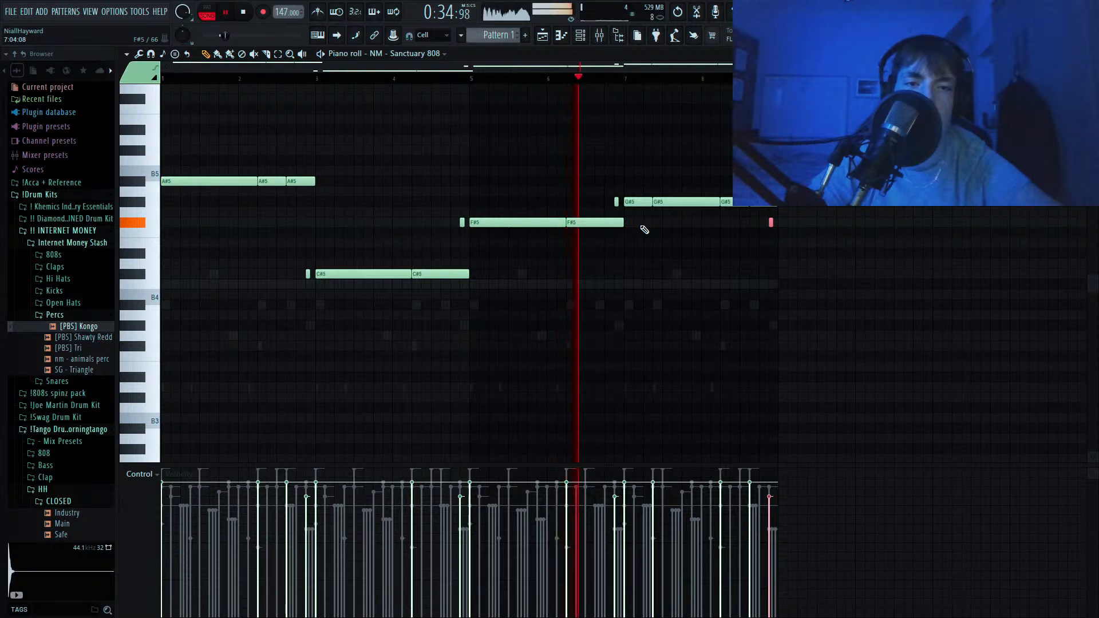
# Split the last C#5 note in bar 4 and raise the pitch of the slide note at the end of bar 8.
pyautogui.click(450, 274)
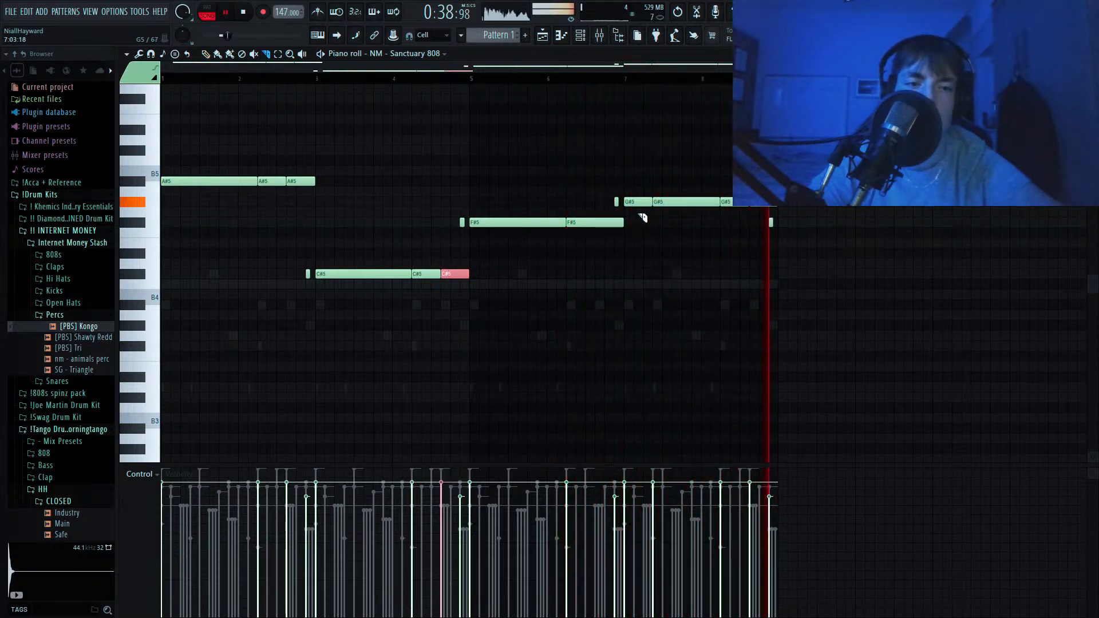
pyautogui.moveTo(749, 217); pyautogui.dragTo(813, 238)
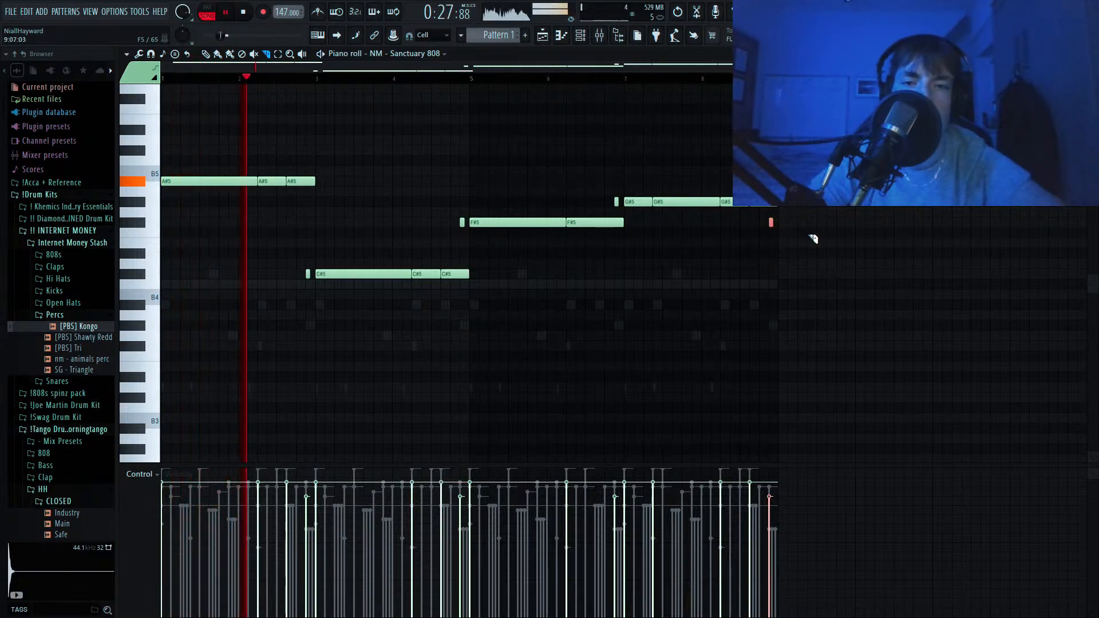
pyautogui.press('Delete')
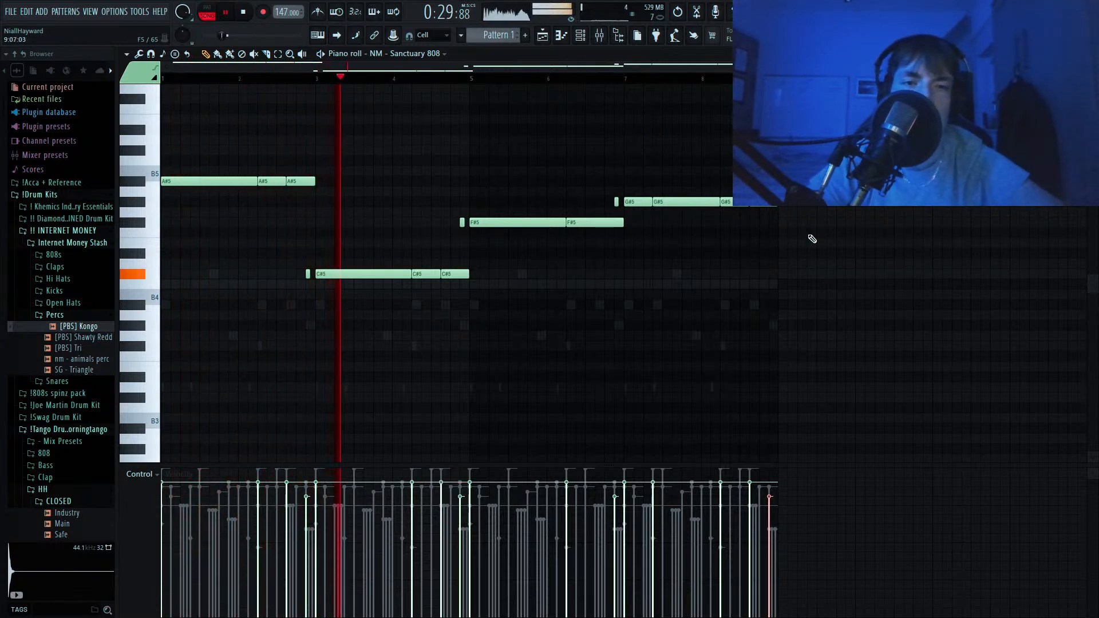
# Assign all eight channels to mixer tracks 1 to 8 and stop playback.
pyautogui.click(582, 36)
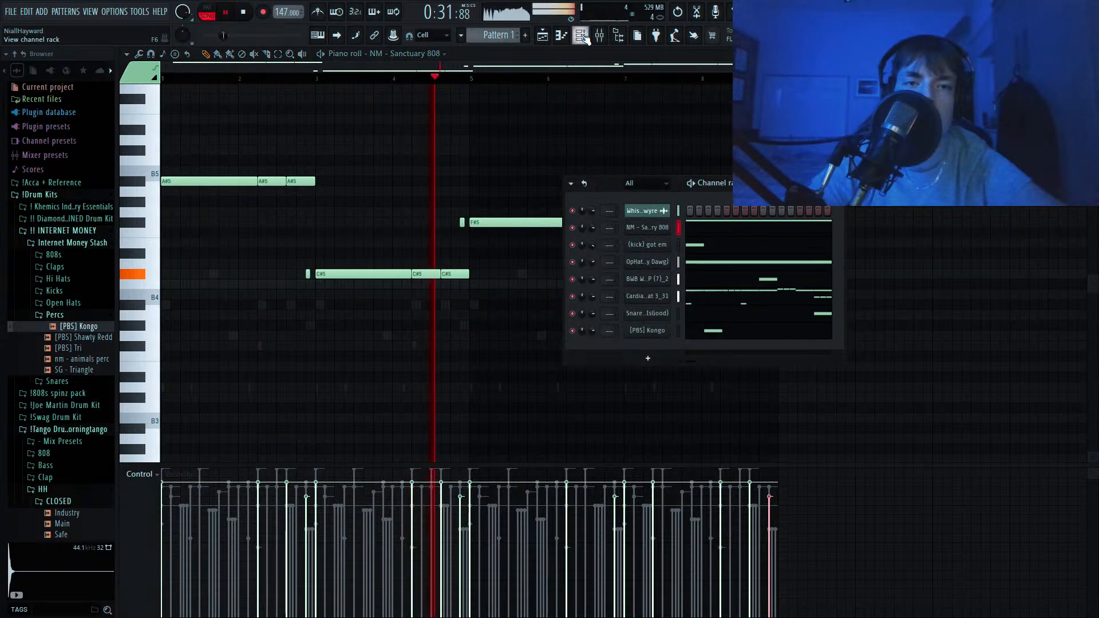
pyautogui.doubleClick(676, 210)
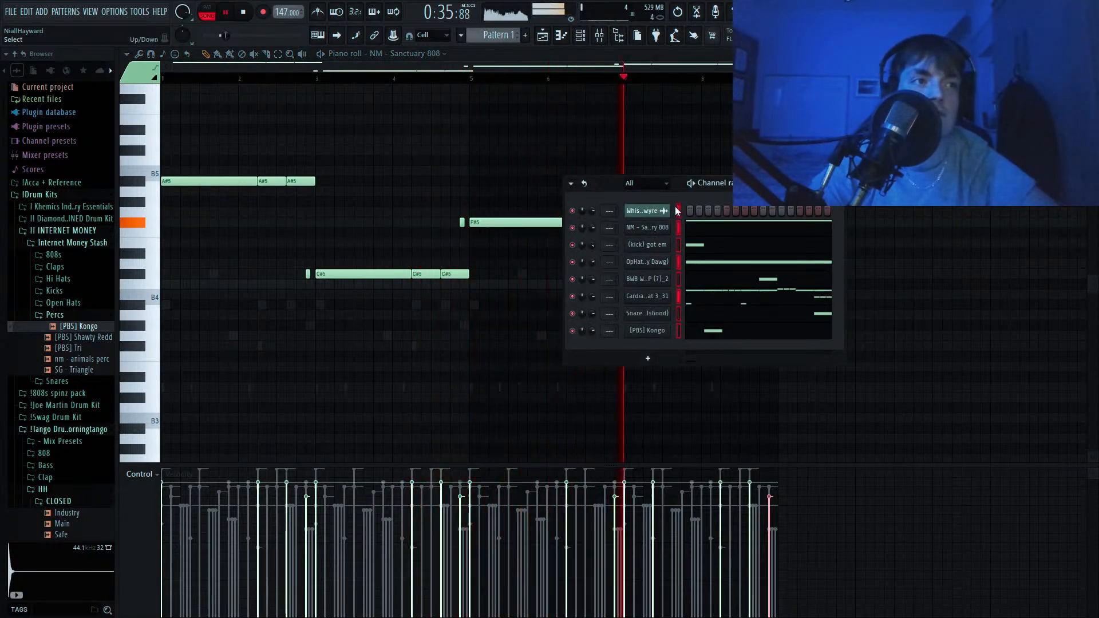
pyautogui.hotkey('ctrl', 'l')
pyautogui.press('space')
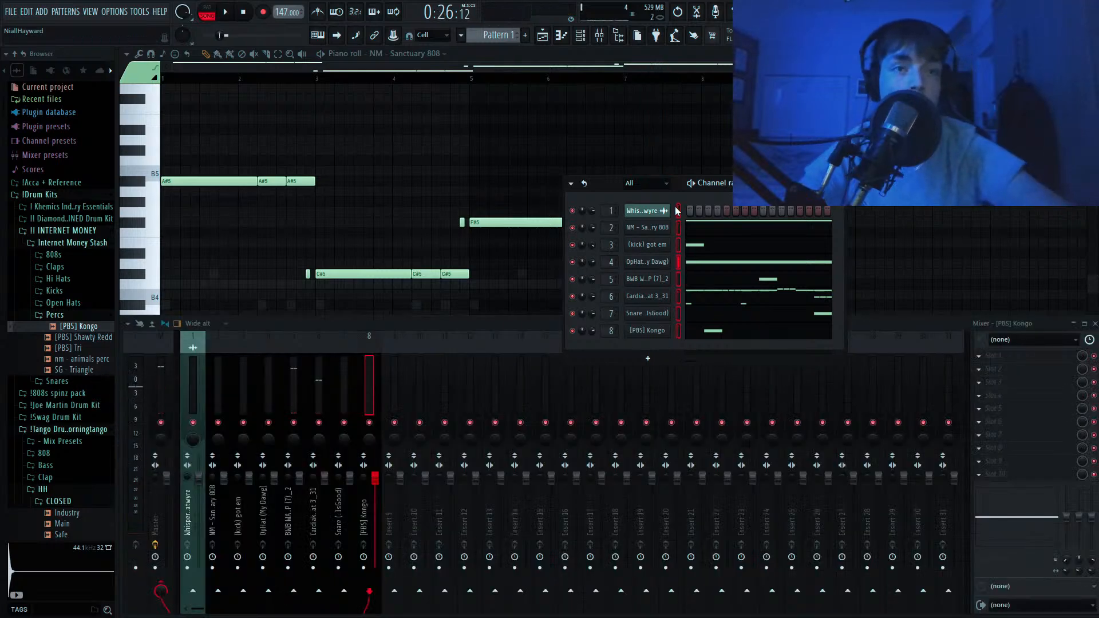
# Load the Drum Bus V1 mix preset from the Tango drum kit onto mixer insert 9.
pyautogui.click(520, 321)
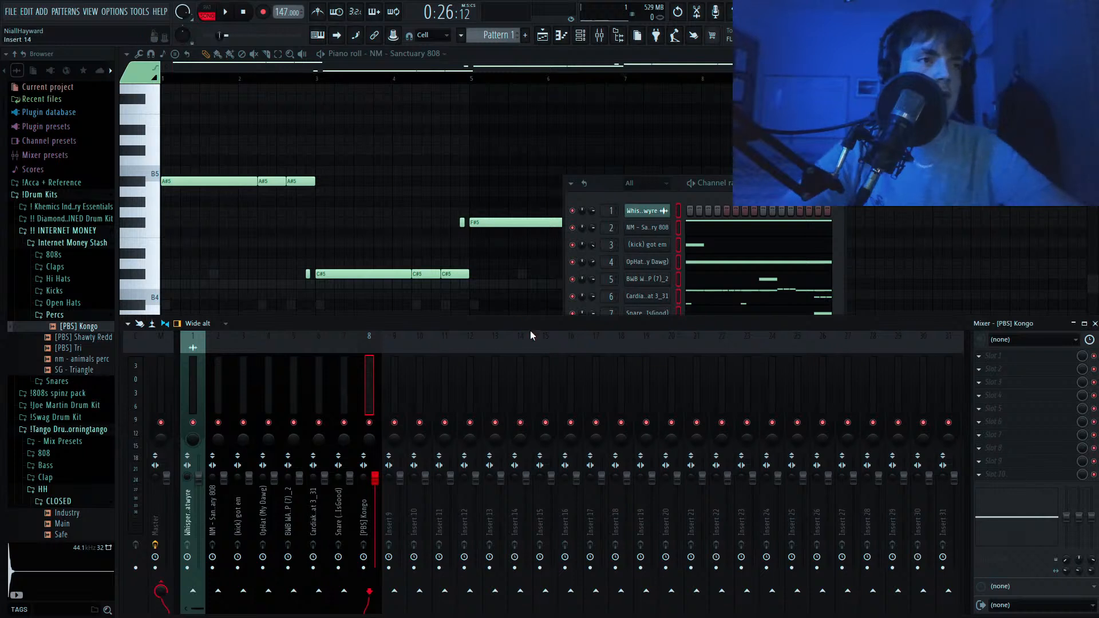
pyautogui.click(80, 315)
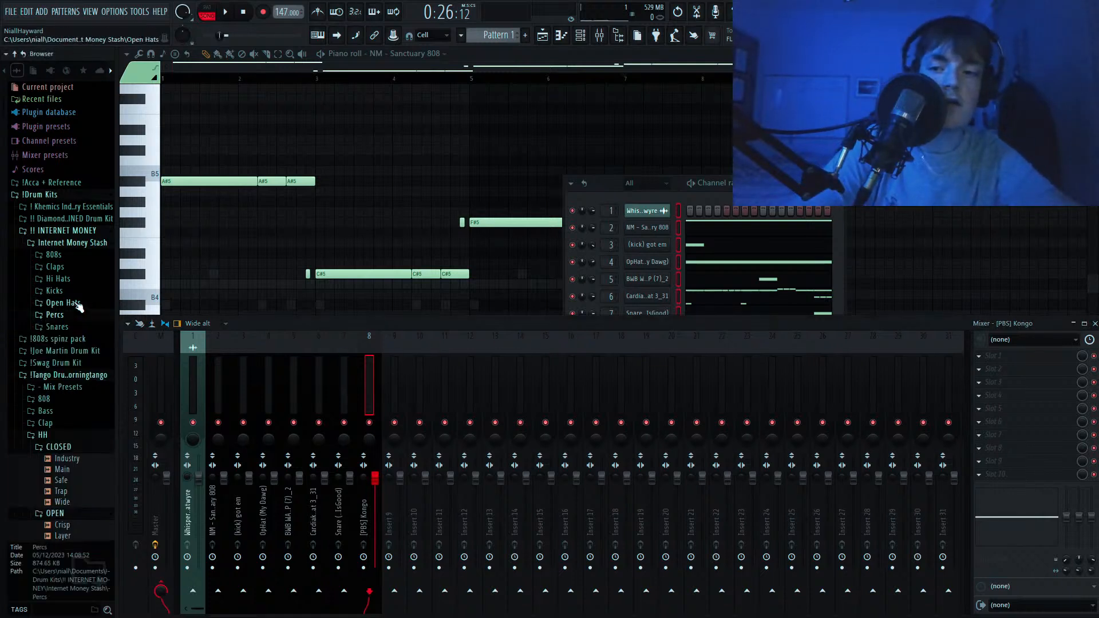
pyautogui.click(60, 231)
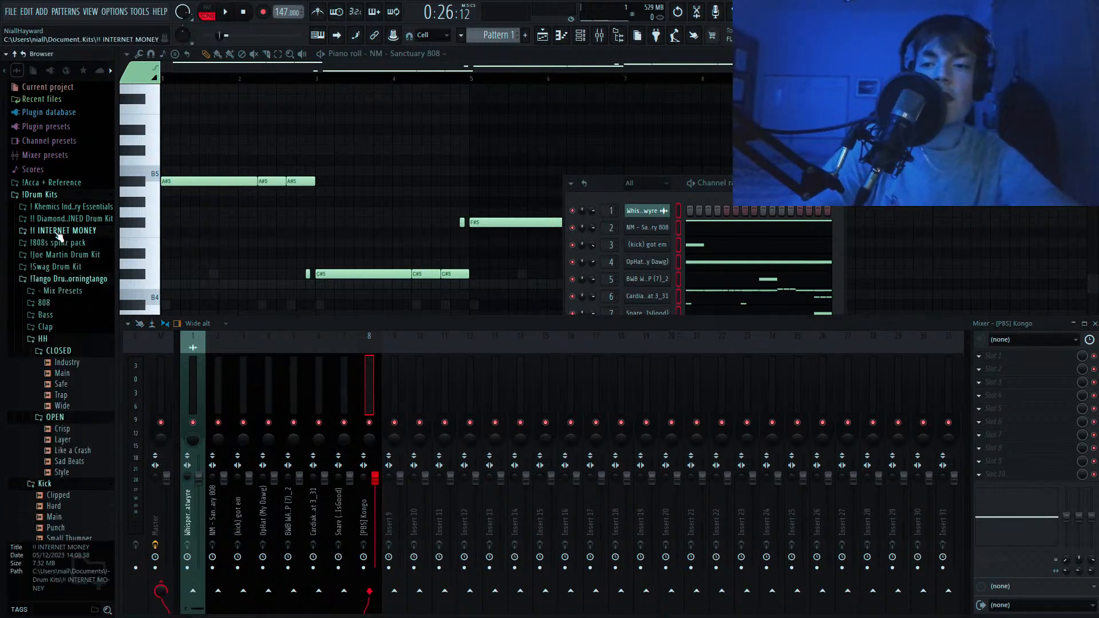
pyautogui.click(57, 292)
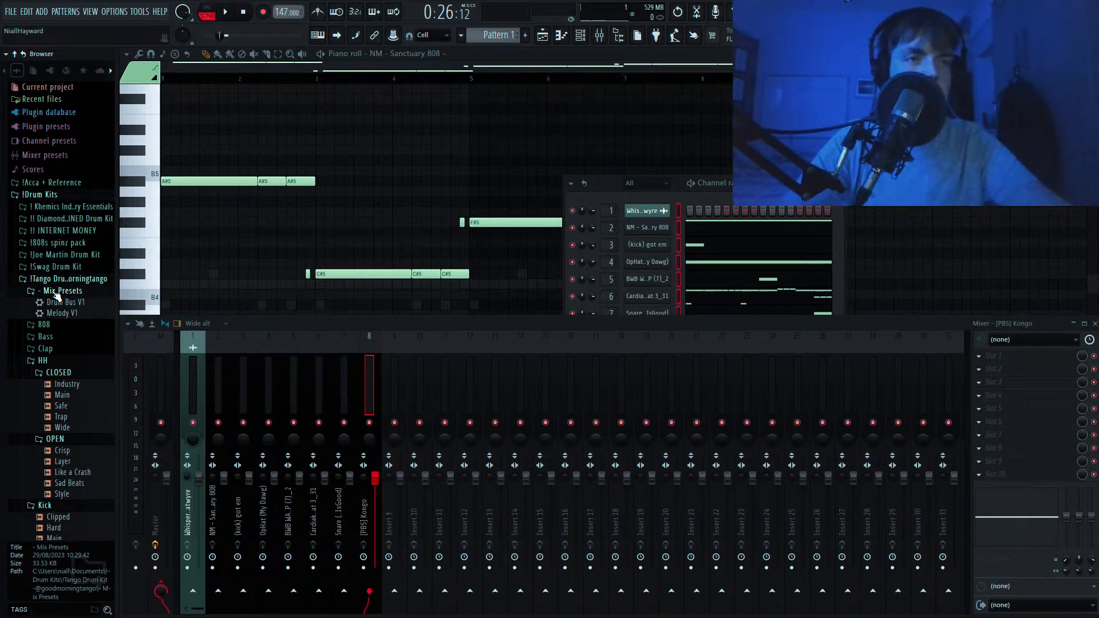
pyautogui.moveTo(62, 302); pyautogui.dragTo(230, 355)
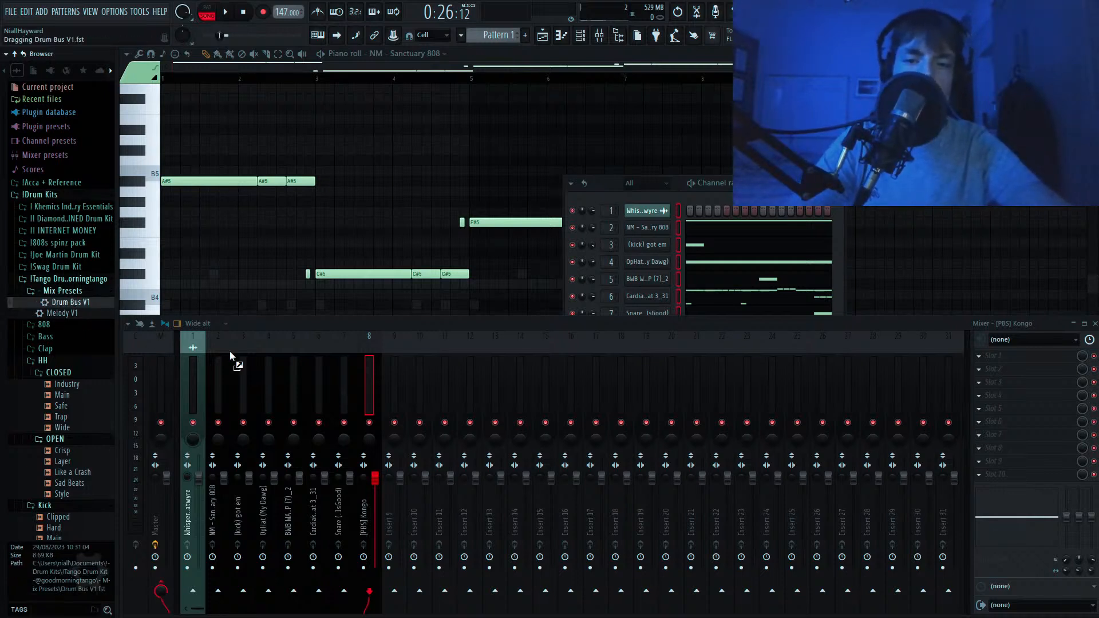
pyautogui.moveTo(398, 383); pyautogui.dragTo(396, 384)
# Route mixer tracks 2 to 8, from NM - Sanctuary 808 to [PBS] Kongo, only to Drum Bus.
pyautogui.moveTo(223, 384); pyautogui.dragTo(364, 417)
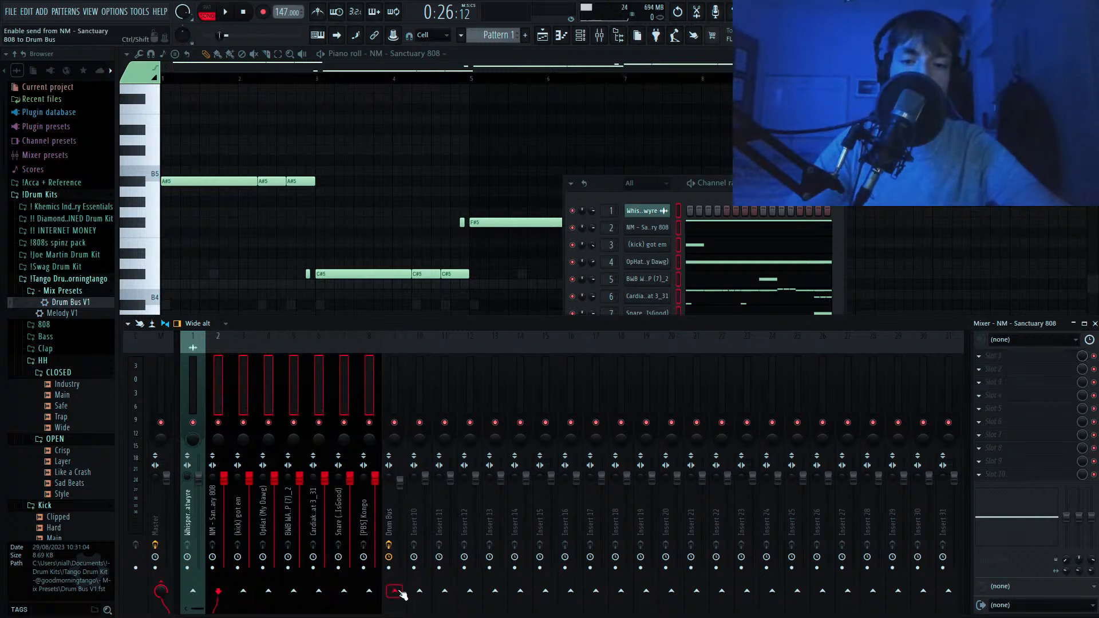
pyautogui.click(399, 401)
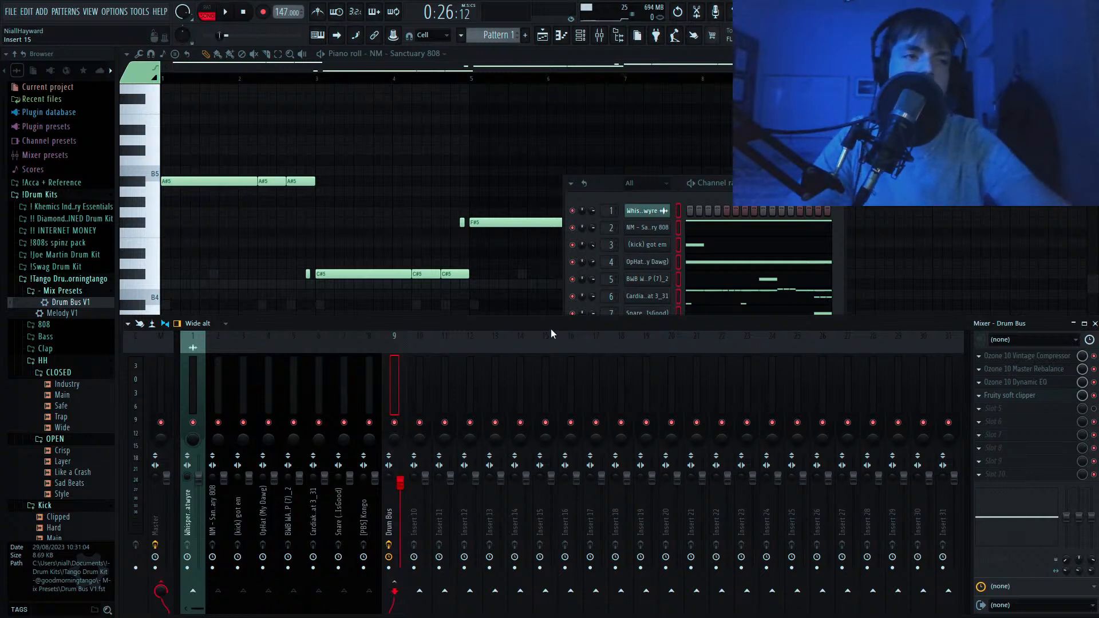
pyautogui.click(522, 61)
# Solo the NM - Sanctuary 808 track during playback and add Fruity soft clipper to the (kick) got em track.
pyautogui.press('space')
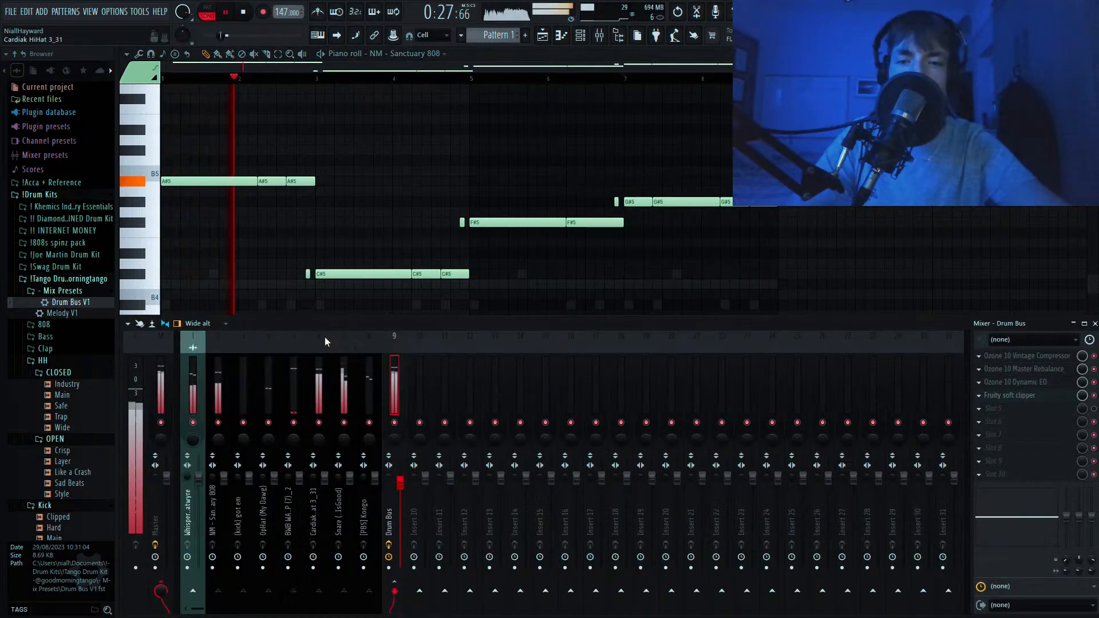
pyautogui.keyDown('ctrl'); pyautogui.click(218, 421); pyautogui.keyUp('ctrl')
pyautogui.click(248, 424)
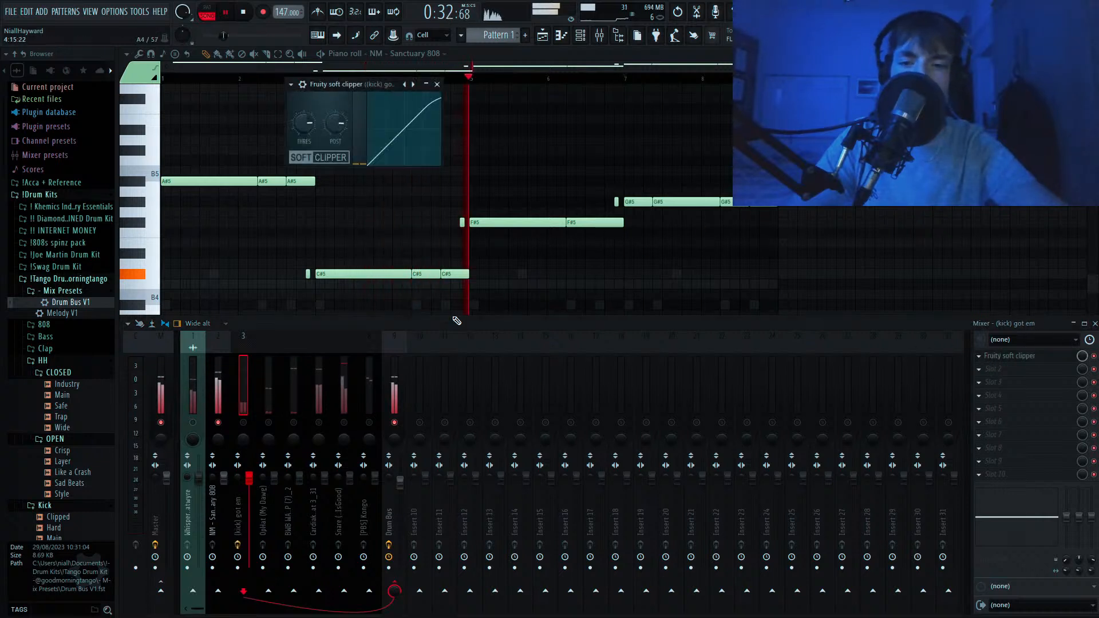
# Unmute the kick, slightly lower the kick and NM - Sanctuary 808 levels, and solo the guitar sample to lower its level.
pyautogui.click(245, 423)
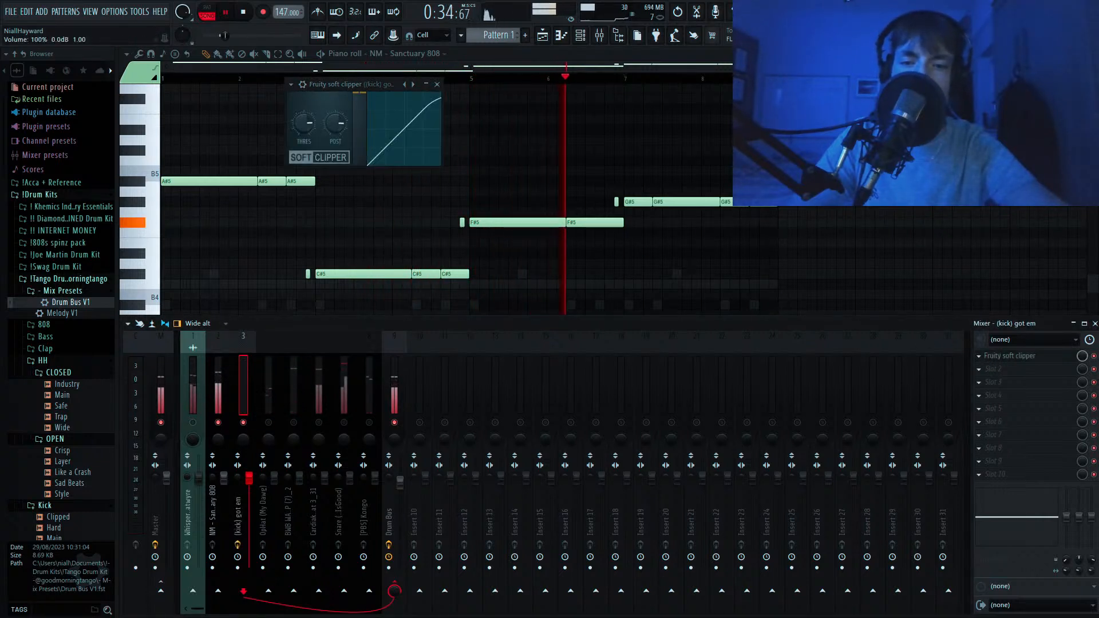
pyautogui.moveTo(249, 478); pyautogui.dragTo(249, 483)
pyautogui.click(214, 404)
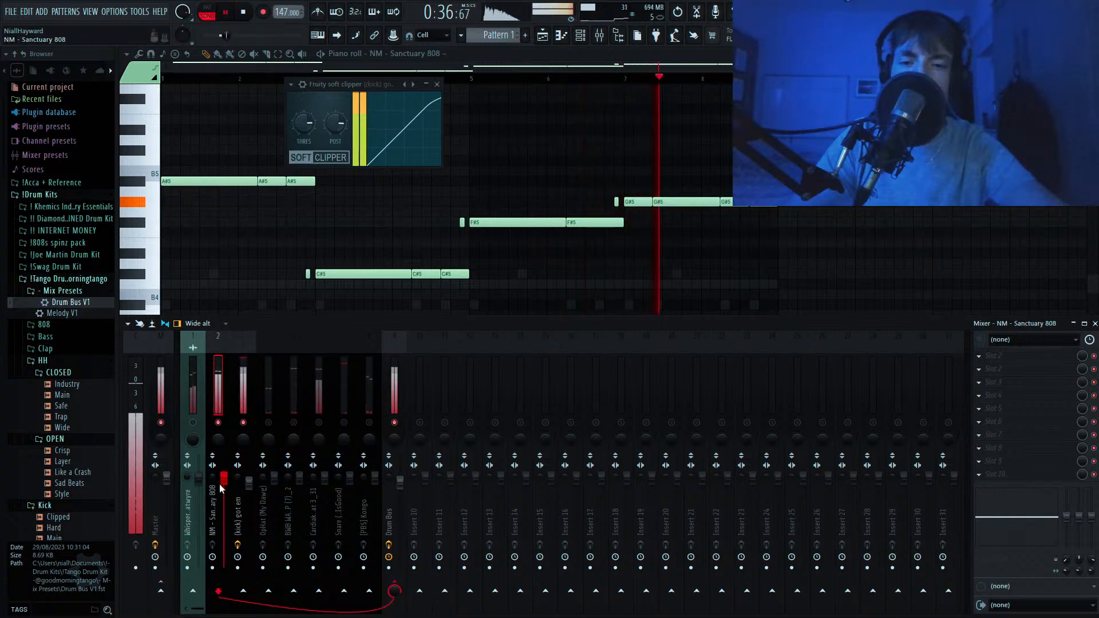
pyautogui.rightClick(193, 422)
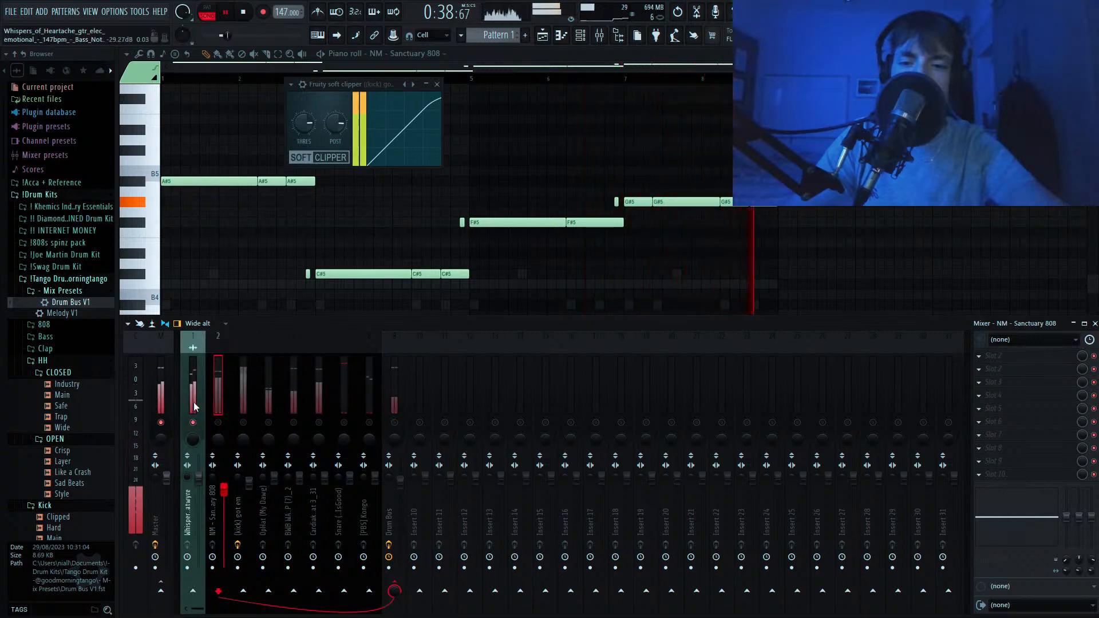
pyautogui.click(195, 407)
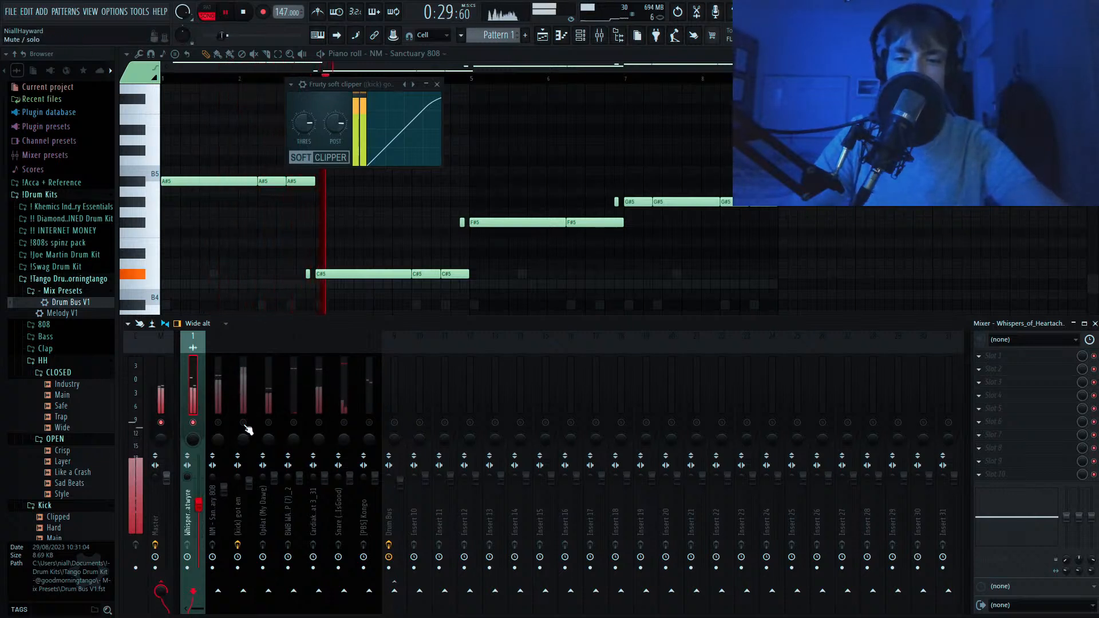
# Unmute the 808, kick and OpHat (My Dawg) tracks, lower the OpHat level clearly and trim the kick and guitar sample levels slightly.
pyautogui.moveTo(244, 423); pyautogui.dragTo(220, 423)
pyautogui.click(268, 424)
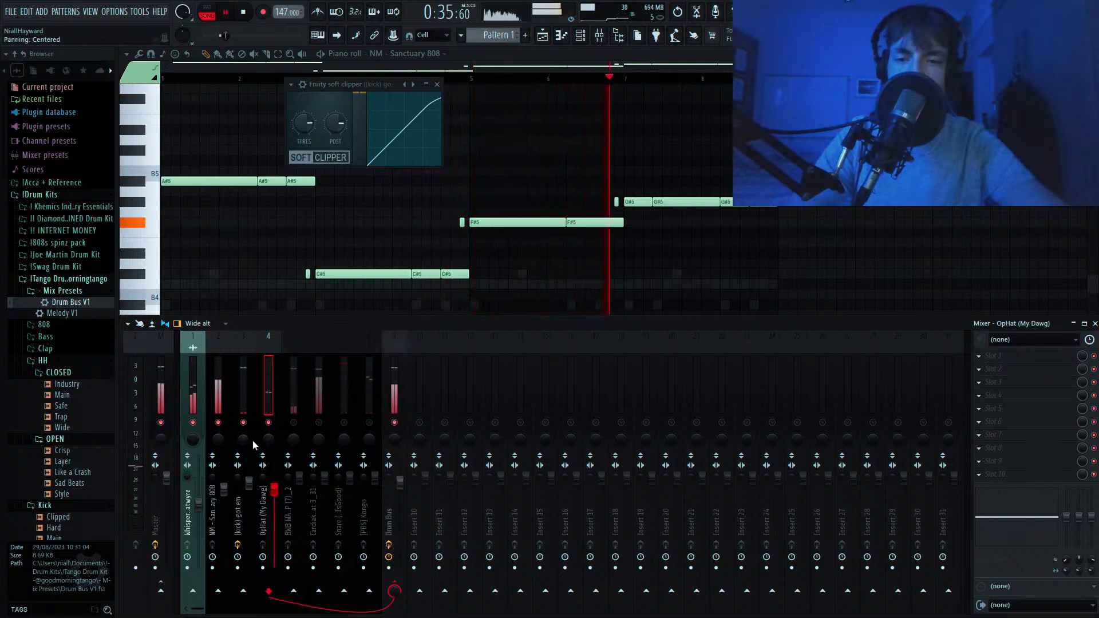
pyautogui.moveTo(274, 489); pyautogui.dragTo(274, 503)
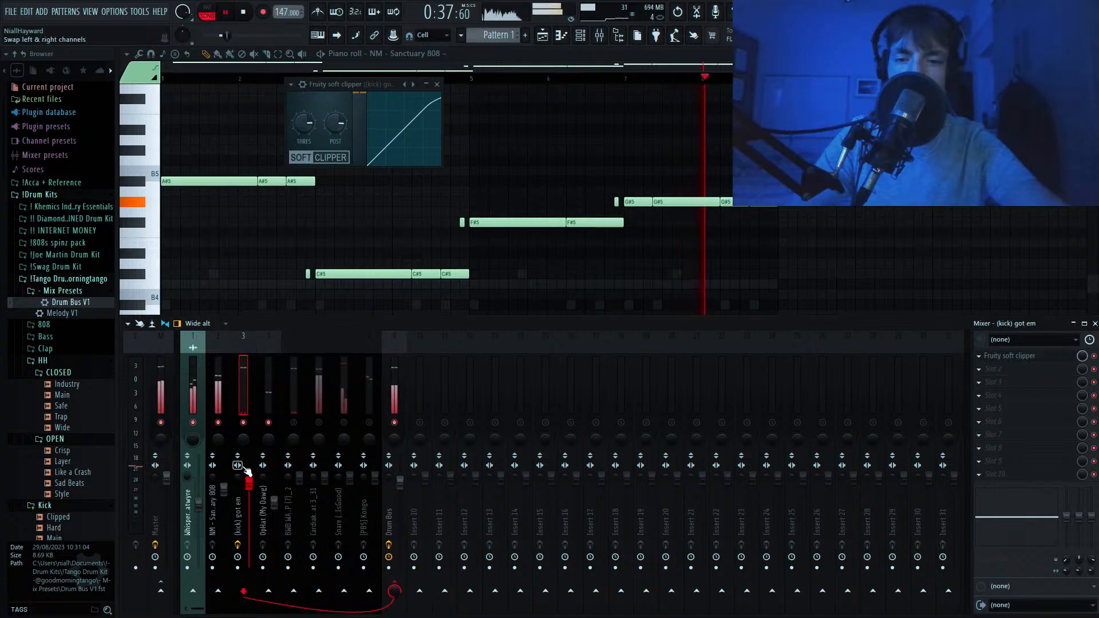
pyautogui.click(224, 490)
pyautogui.click(202, 502)
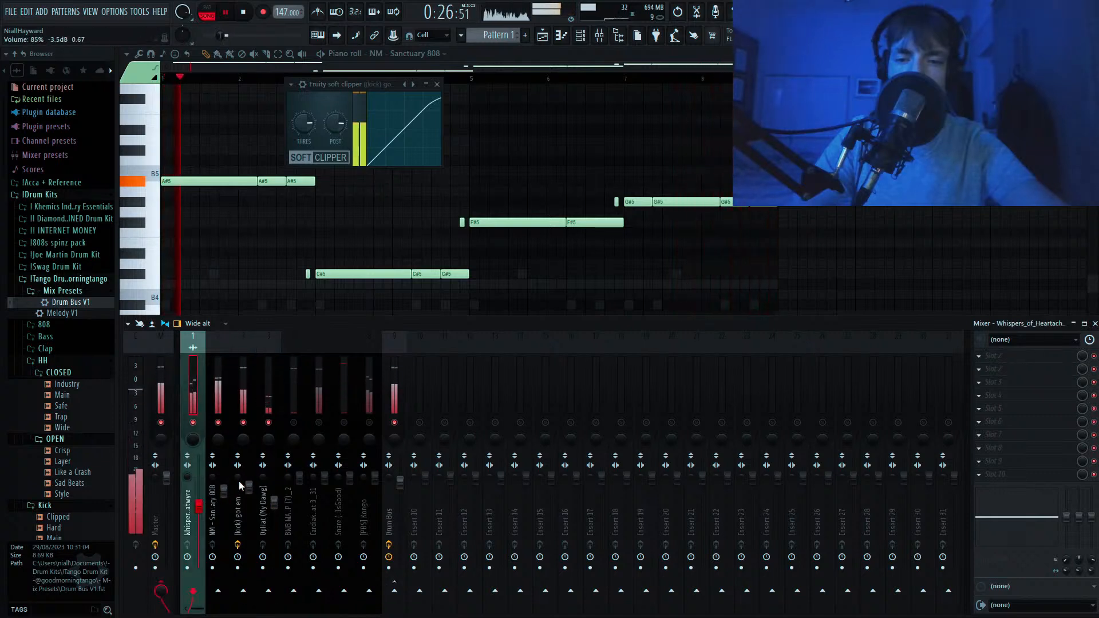
# Unmute the hi-hat, clap, snare and [PBS] Kongo tracks and lower their levels, bringing Kongo to 80%.
pyautogui.moveTo(324, 477); pyautogui.dragTo(325, 487)
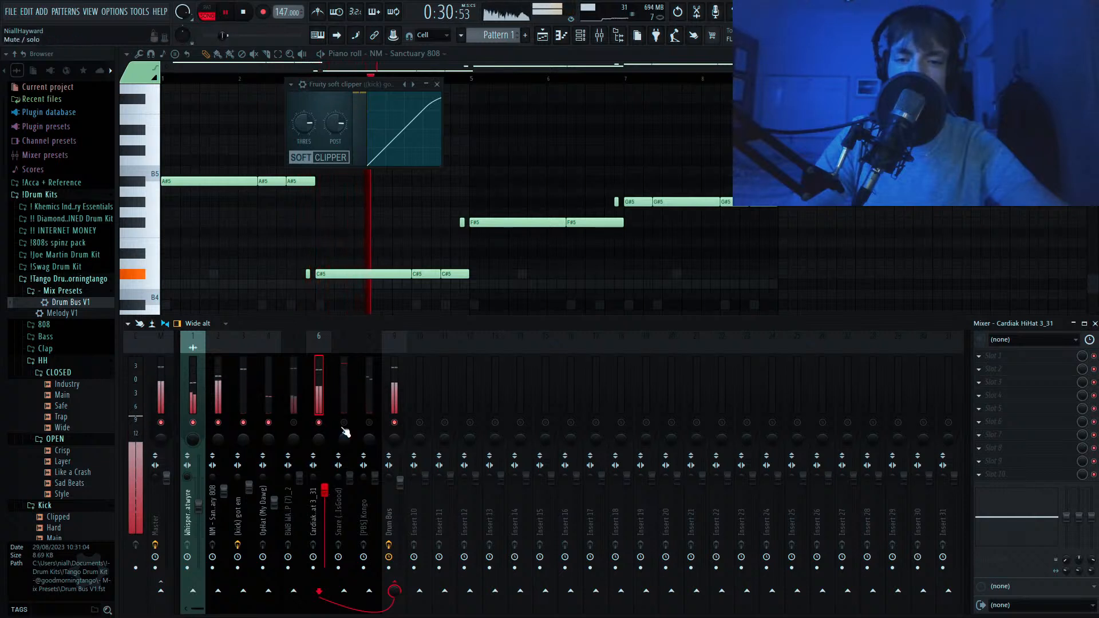
pyautogui.moveTo(300, 478); pyautogui.dragTo(350, 502)
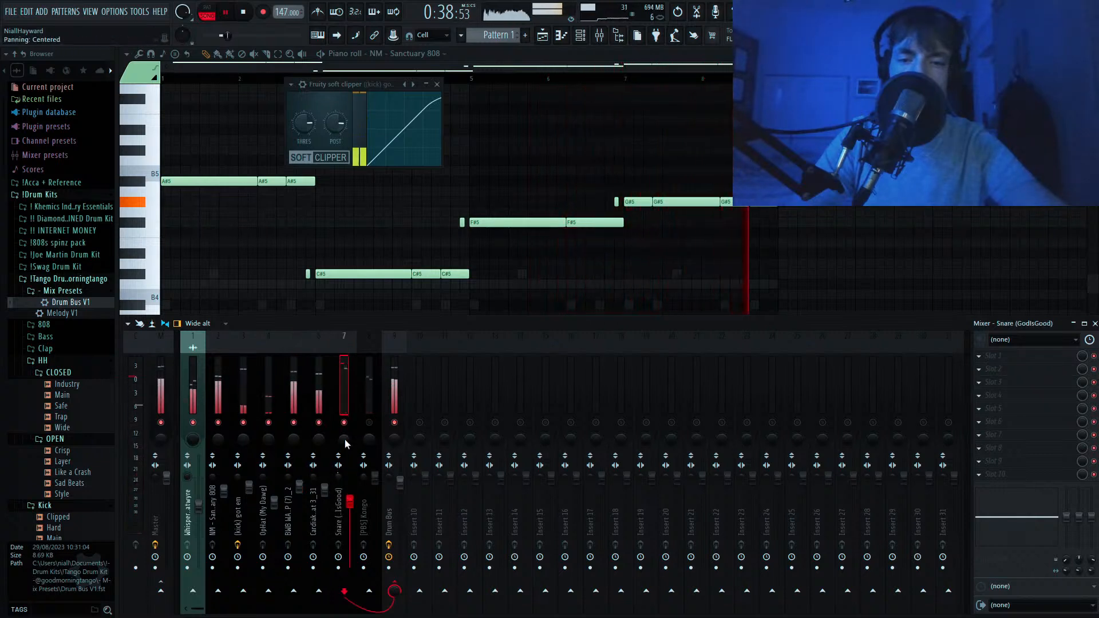
pyautogui.click(366, 462)
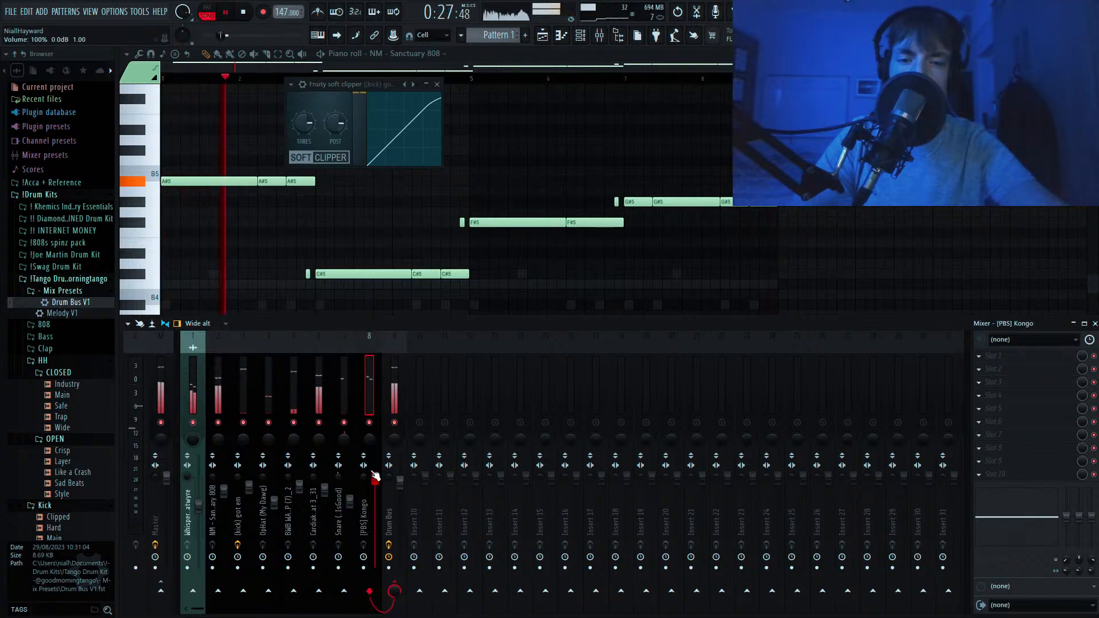
pyautogui.moveTo(374, 491); pyautogui.dragTo(376, 495)
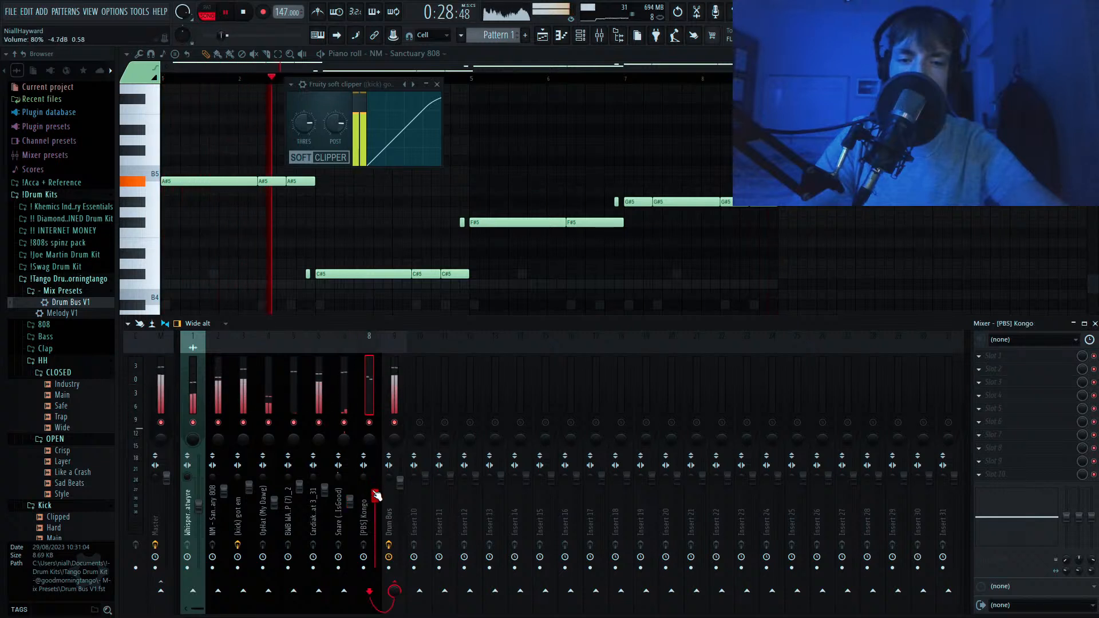
# Lower the kick to 86%, reduce the NM - Sanctuary 808 level slightly and stop playback.
pyautogui.click(234, 390)
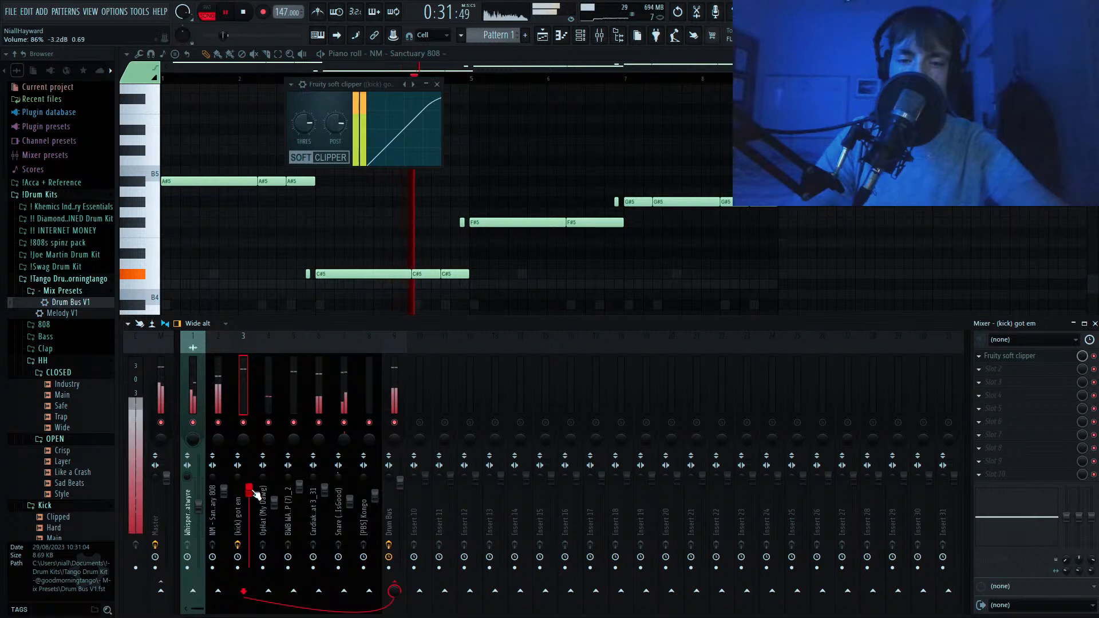
pyautogui.moveTo(223, 490); pyautogui.dragTo(249, 491)
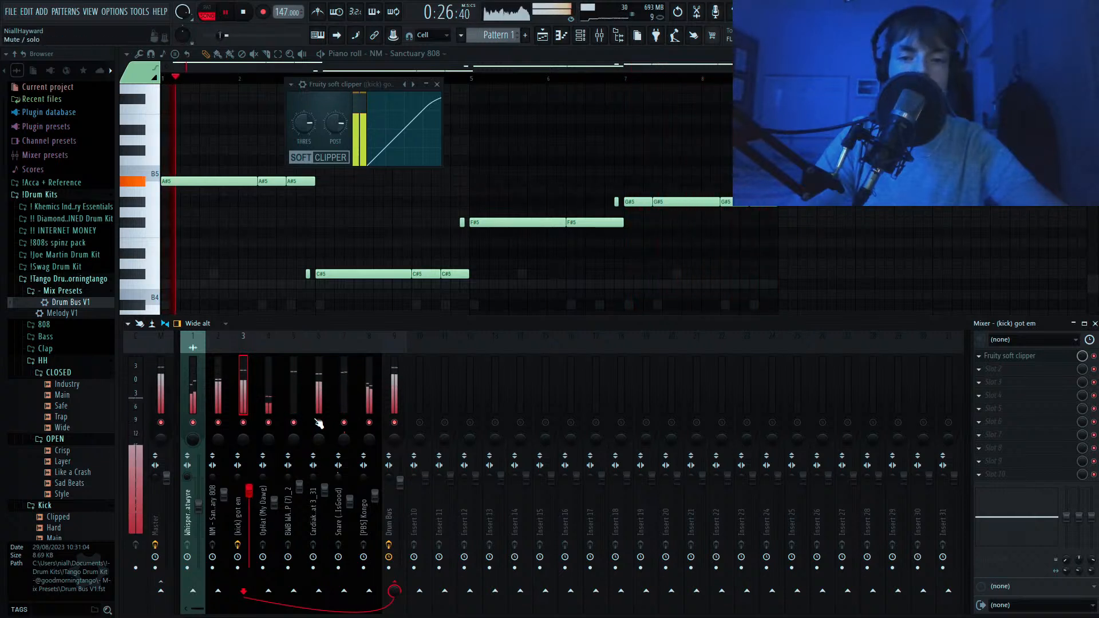
pyautogui.press('space')
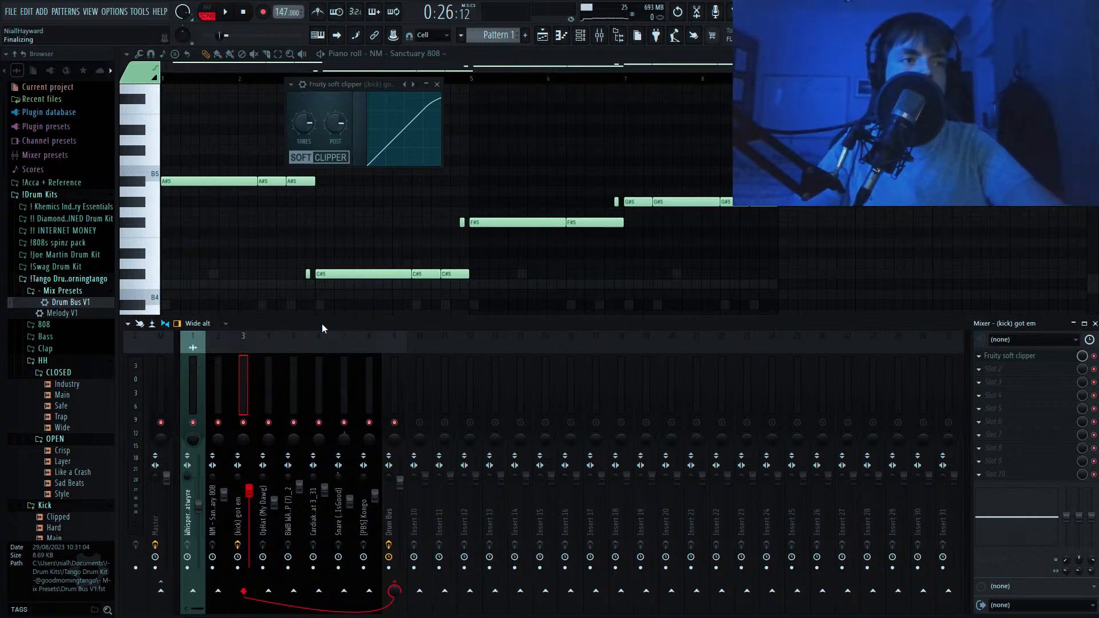
# Play with the guitar sample muted, pan the clap, hi-hat, Kongo and OpHat slightly off-centre and raise the clap level a little.
pyautogui.press('space')
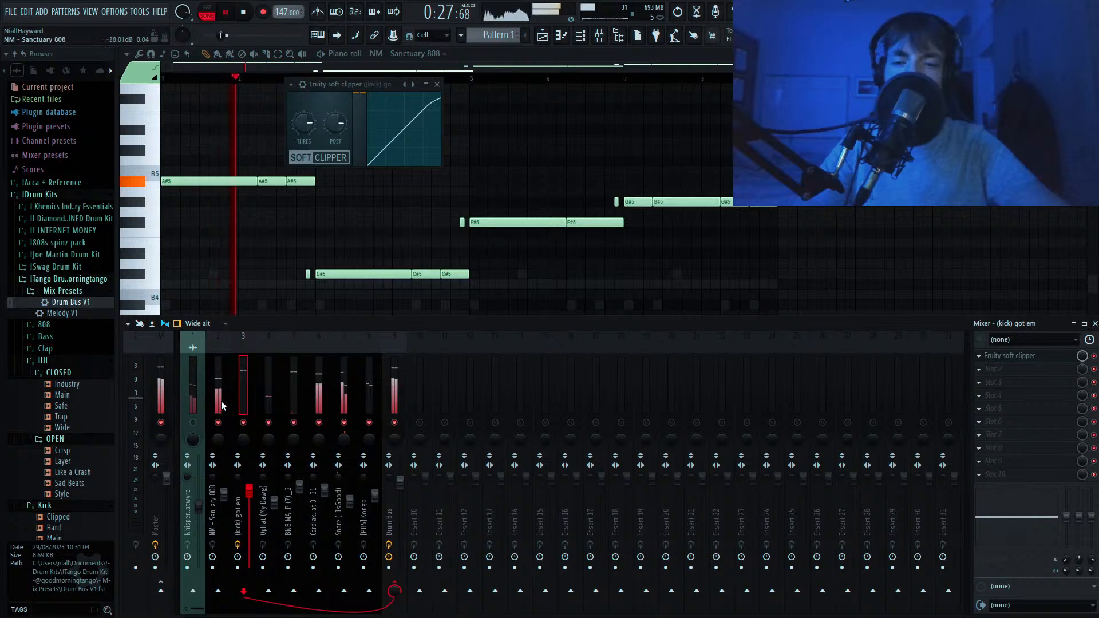
pyautogui.click(267, 427)
pyautogui.click(324, 436)
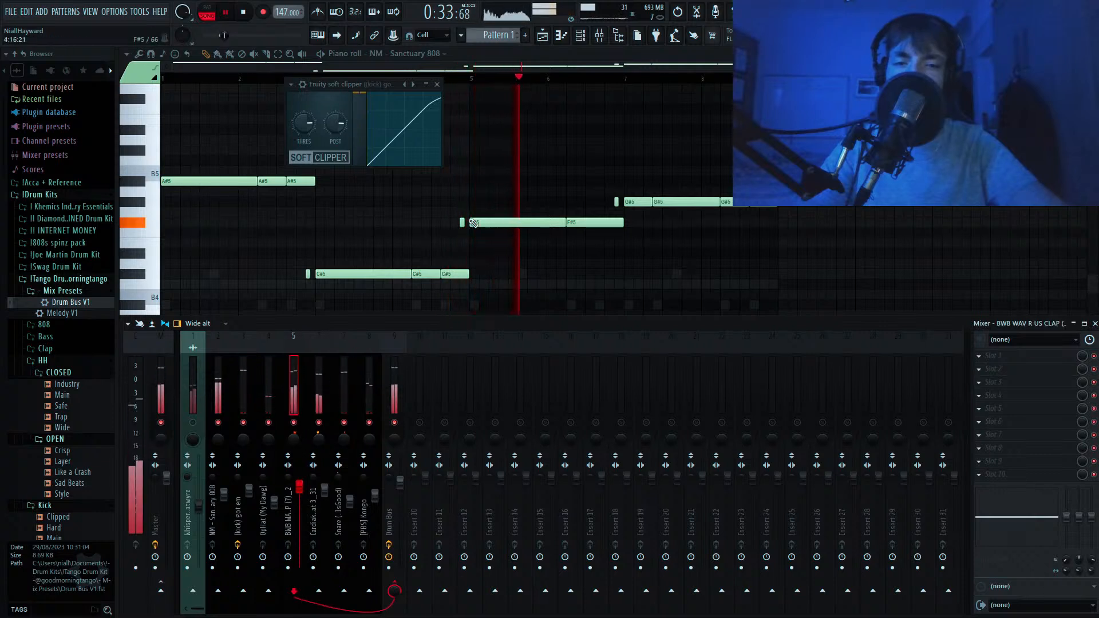
pyautogui.click(307, 489)
pyautogui.moveTo(305, 488); pyautogui.dragTo(305, 484)
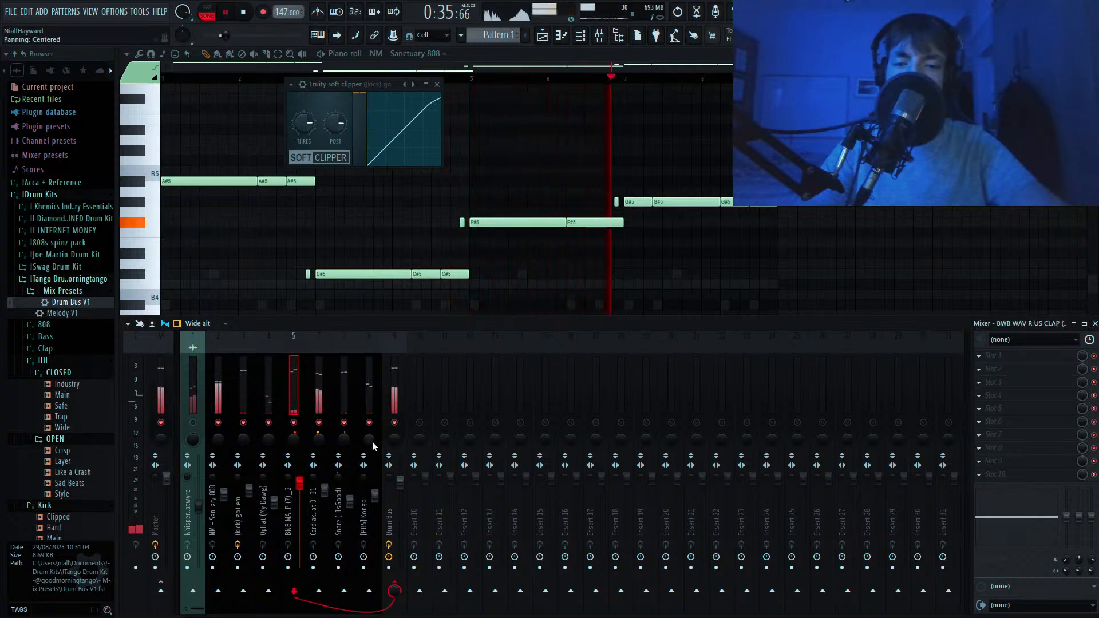
pyautogui.moveTo(371, 441); pyautogui.dragTo(371, 435)
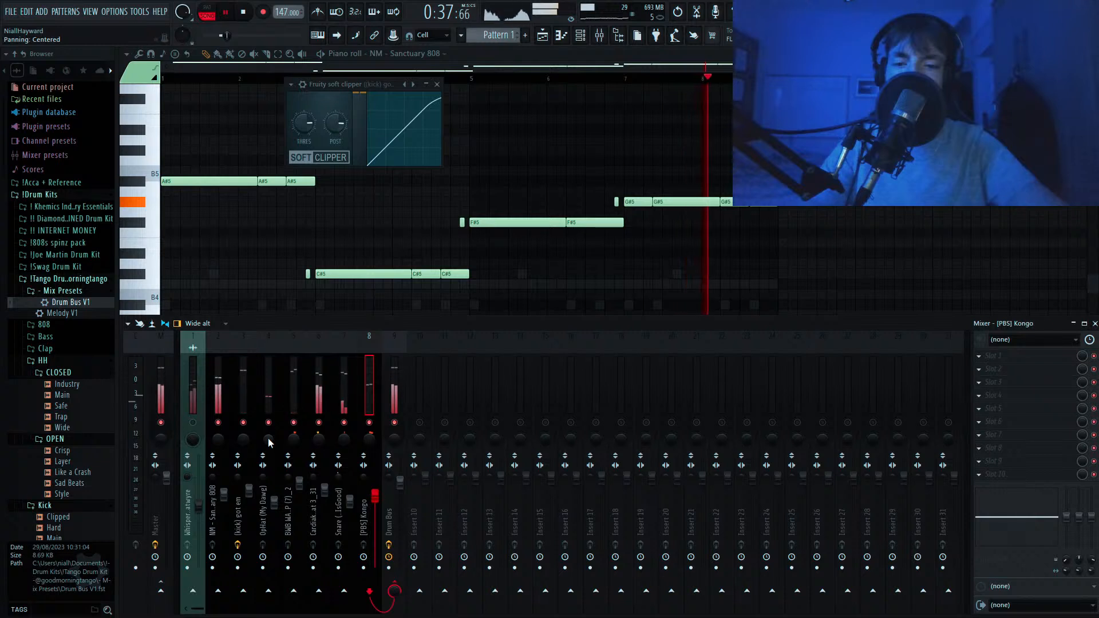
pyautogui.moveTo(269, 439); pyautogui.dragTo(268, 446)
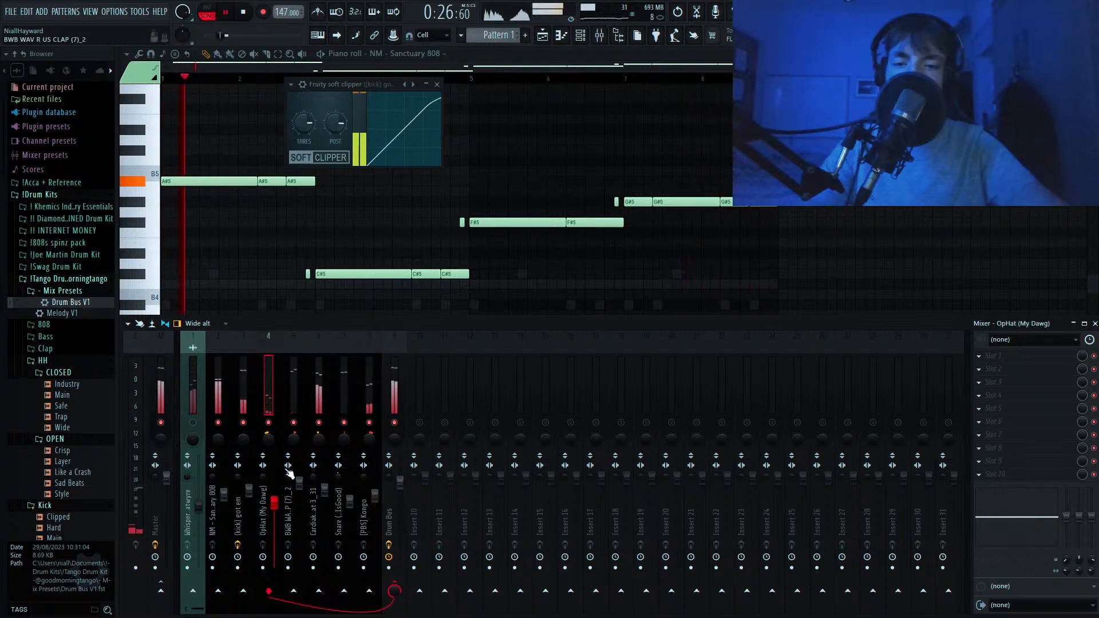
# Unmute the guitar sample and add Ozone 10 to the Master track's second effect slot with the Modern Hip Hop preset.
pyautogui.click(193, 404)
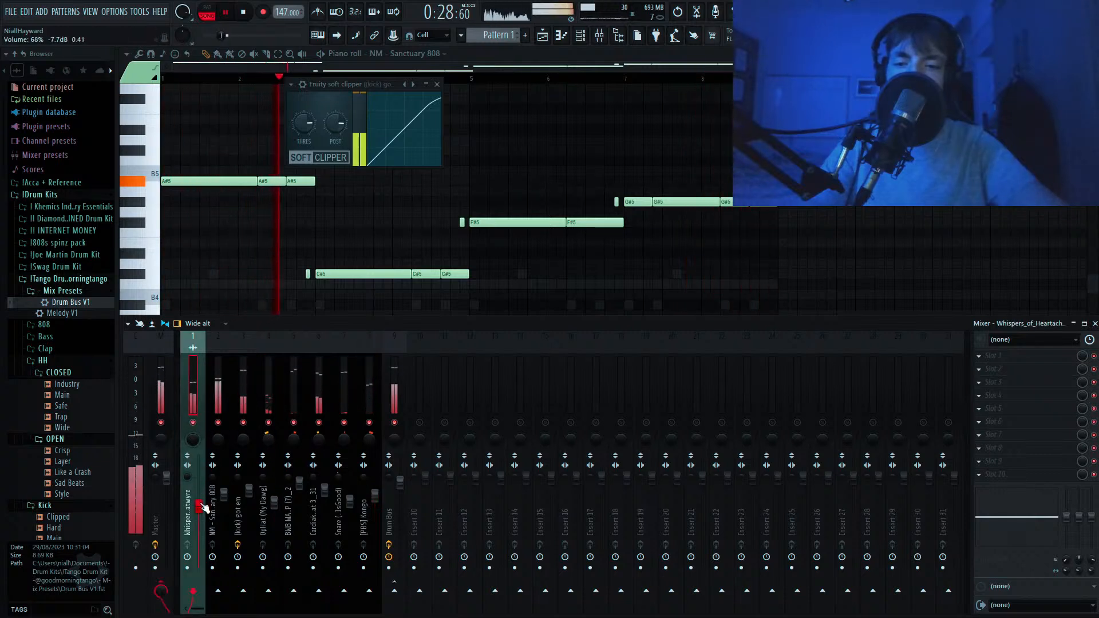
pyautogui.click(170, 429)
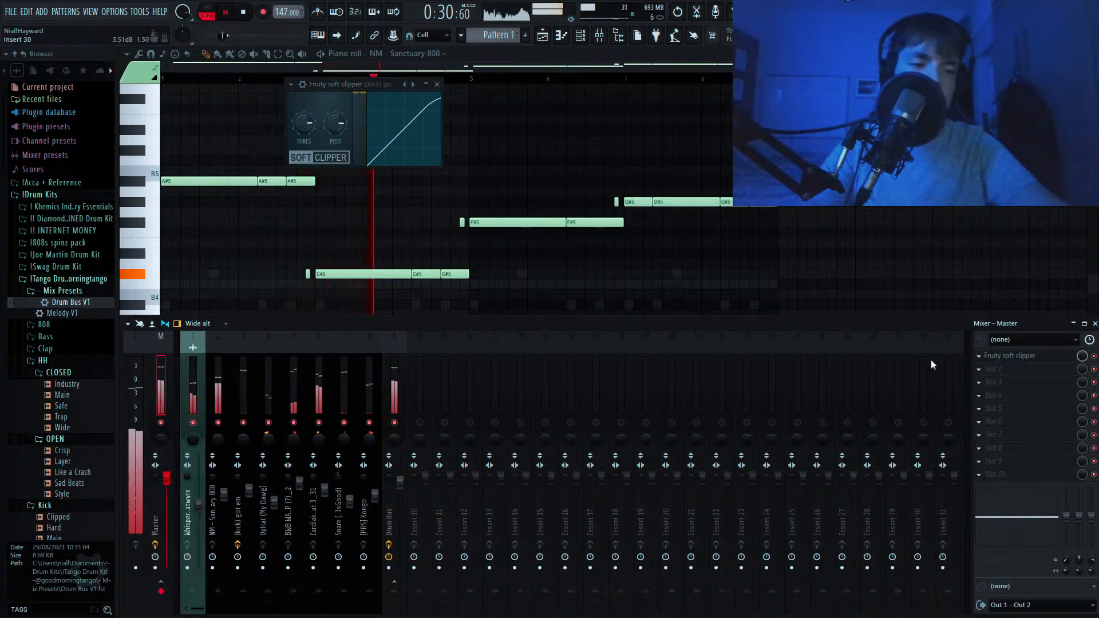
pyautogui.click(801, 235)
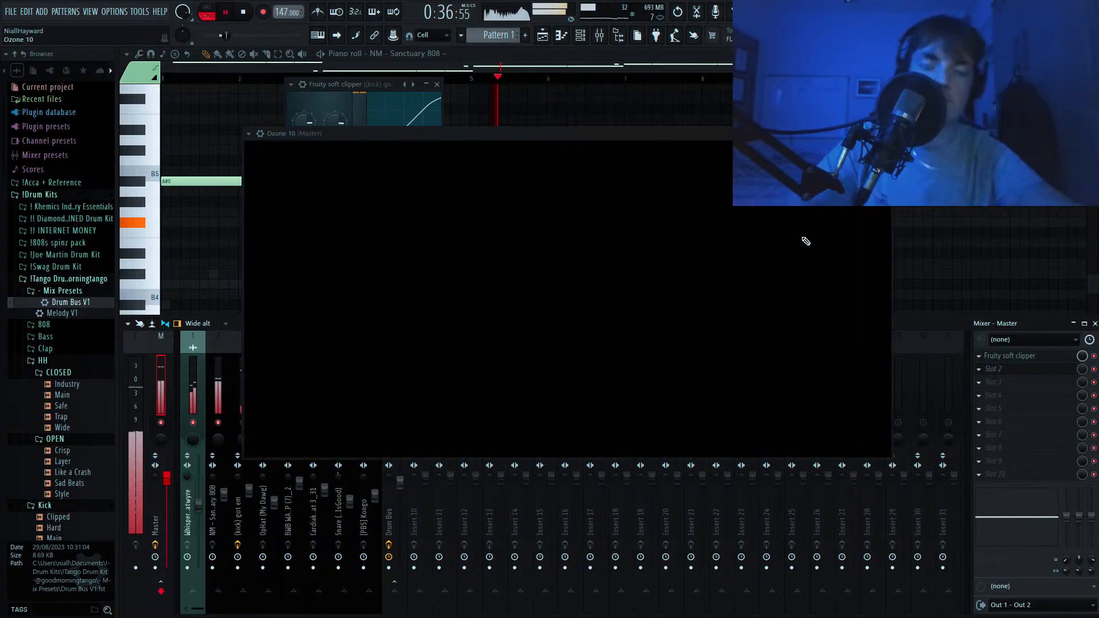
pyautogui.click(668, 157)
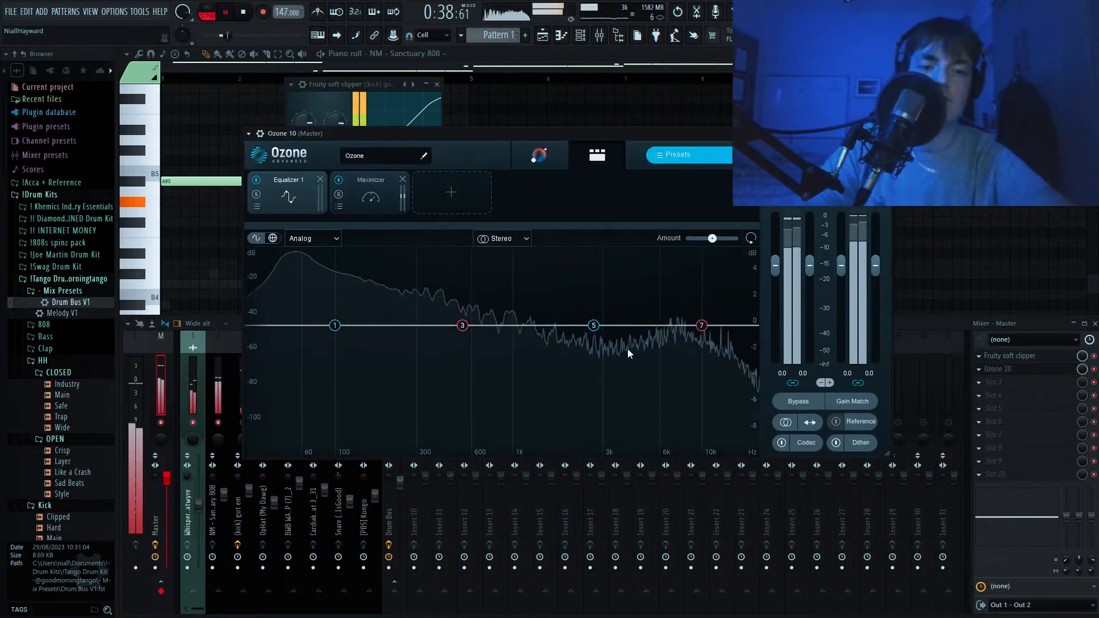
pyautogui.click(662, 427)
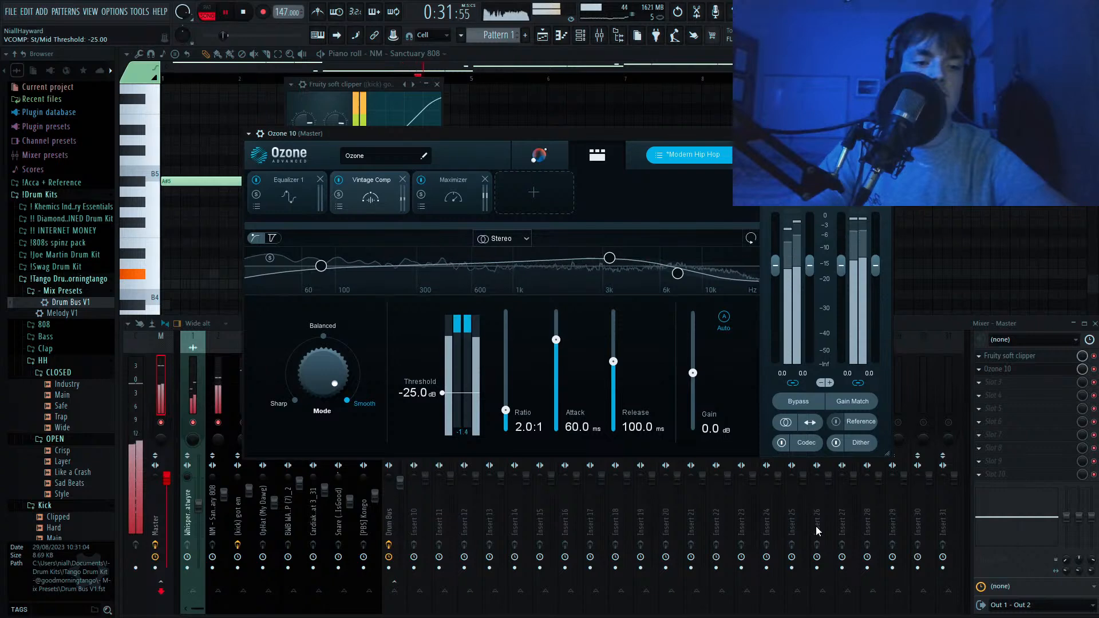
# Stop playback and set Ozone's Maximizer ceiling to -0.5 dB and threshold to -3.2 dB.
pyautogui.click(591, 54)
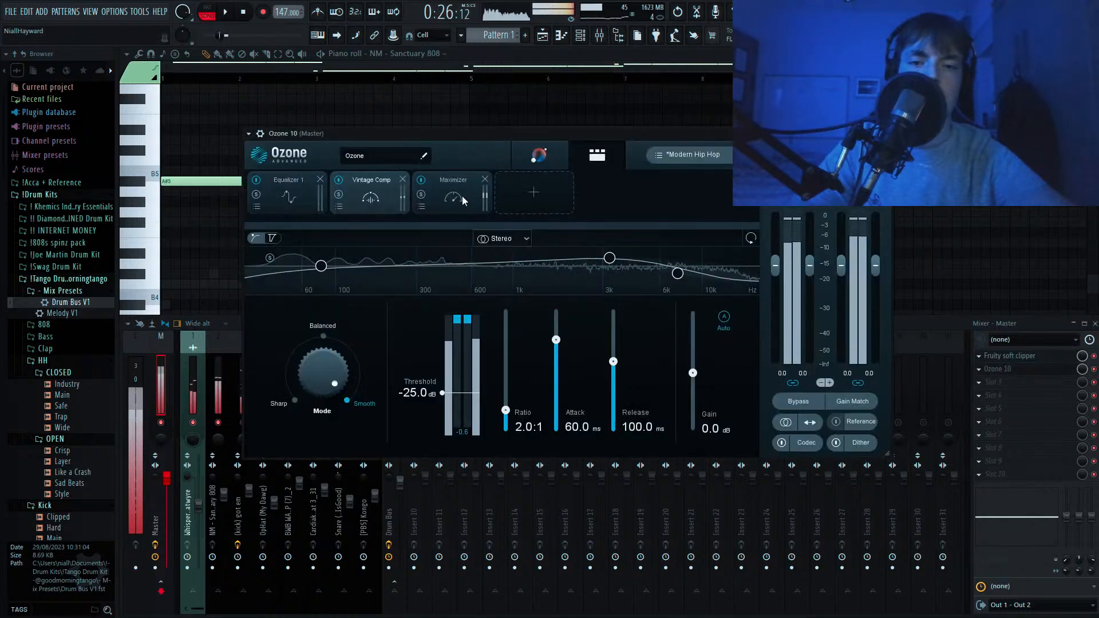
pyautogui.click(453, 195)
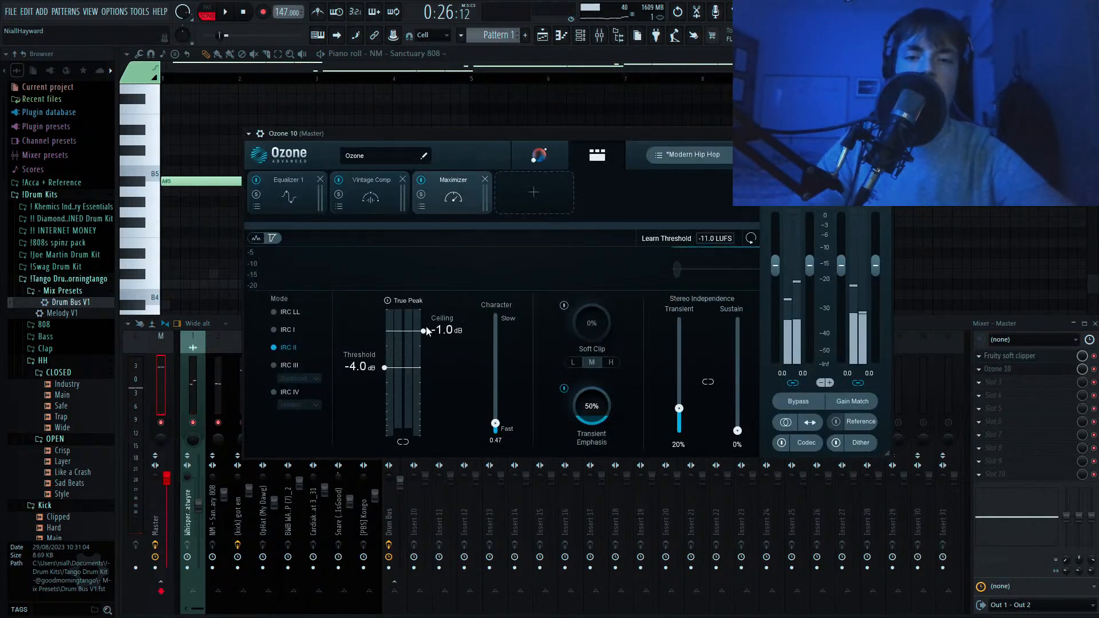
pyautogui.moveTo(423, 331); pyautogui.dragTo(424, 322)
pyautogui.moveTo(383, 367); pyautogui.dragTo(386, 360)
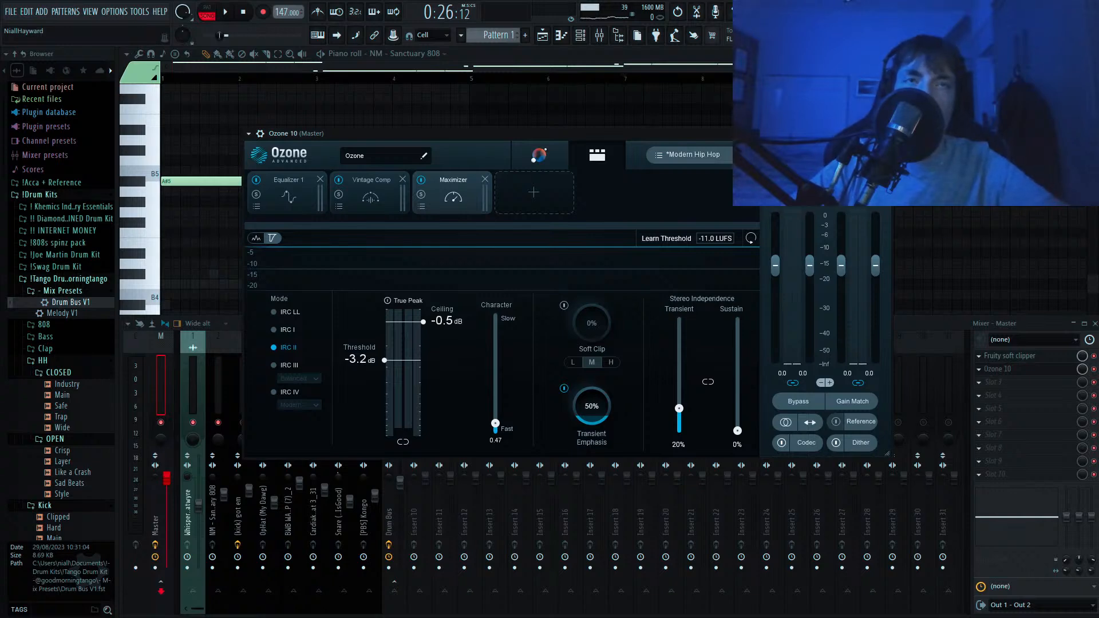
# Switch to the browser and look through the beat titles, tags and prices on the nskieprod BeatStars tracks page.
pyautogui.hotkey('alt', 'Tab')
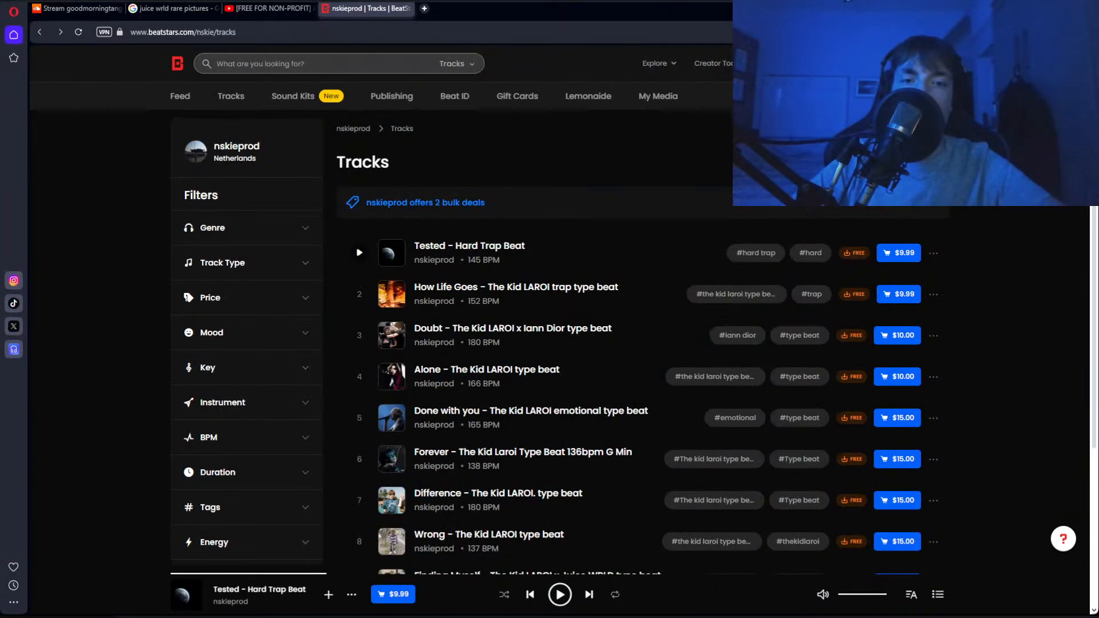
pyautogui.scroll(-3, 537, 239)
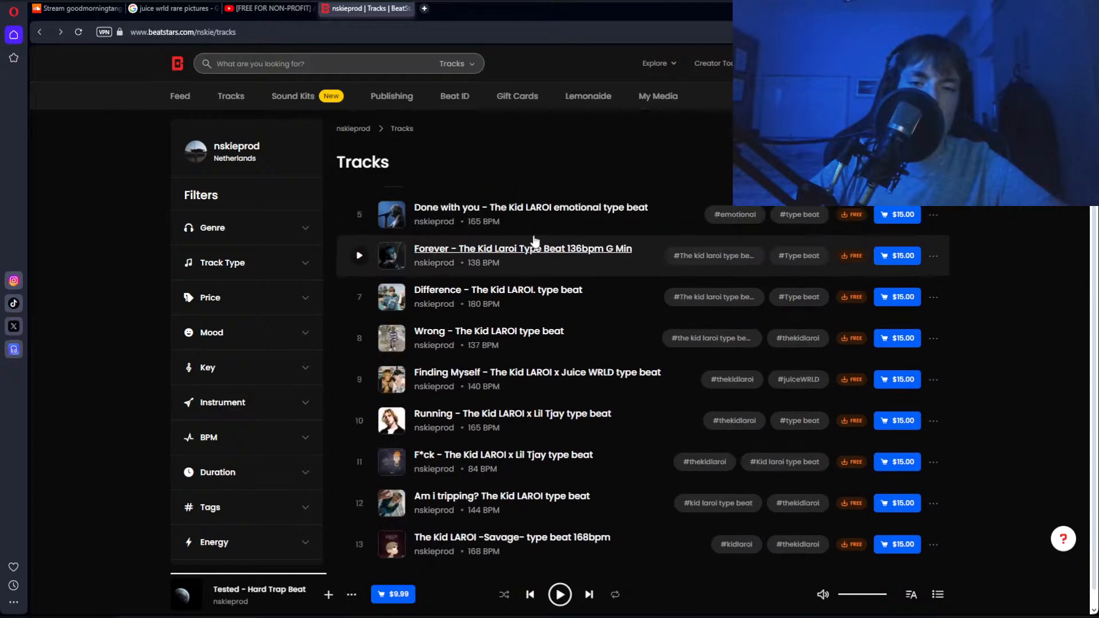
pyautogui.scroll(4, 533, 236)
pyautogui.scroll(-1, 531, 235)
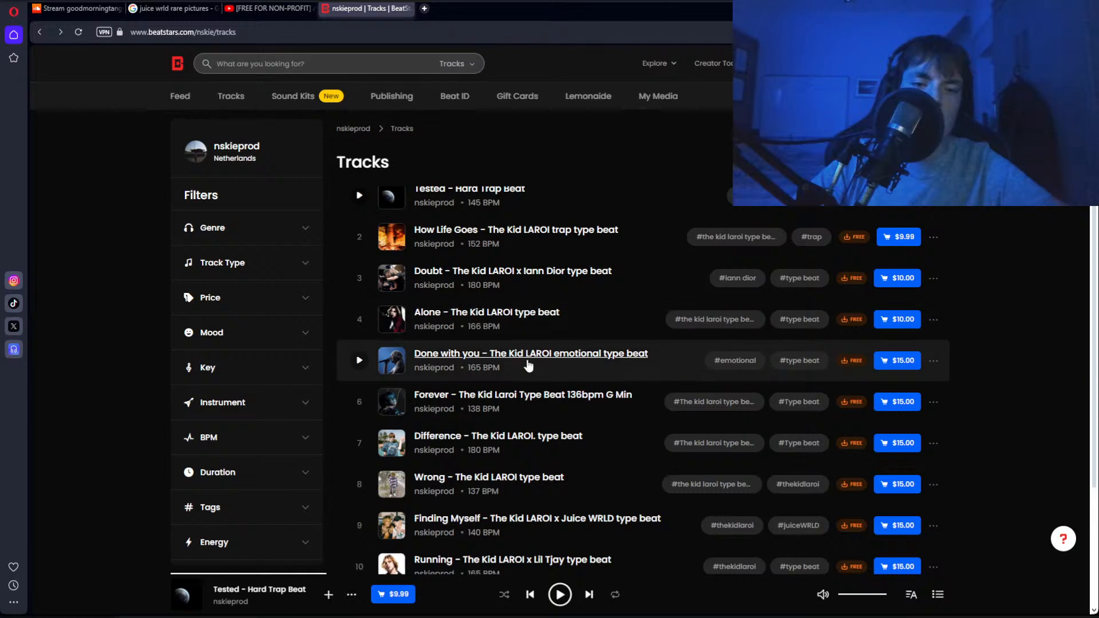
pyautogui.scroll(-3, 538, 415)
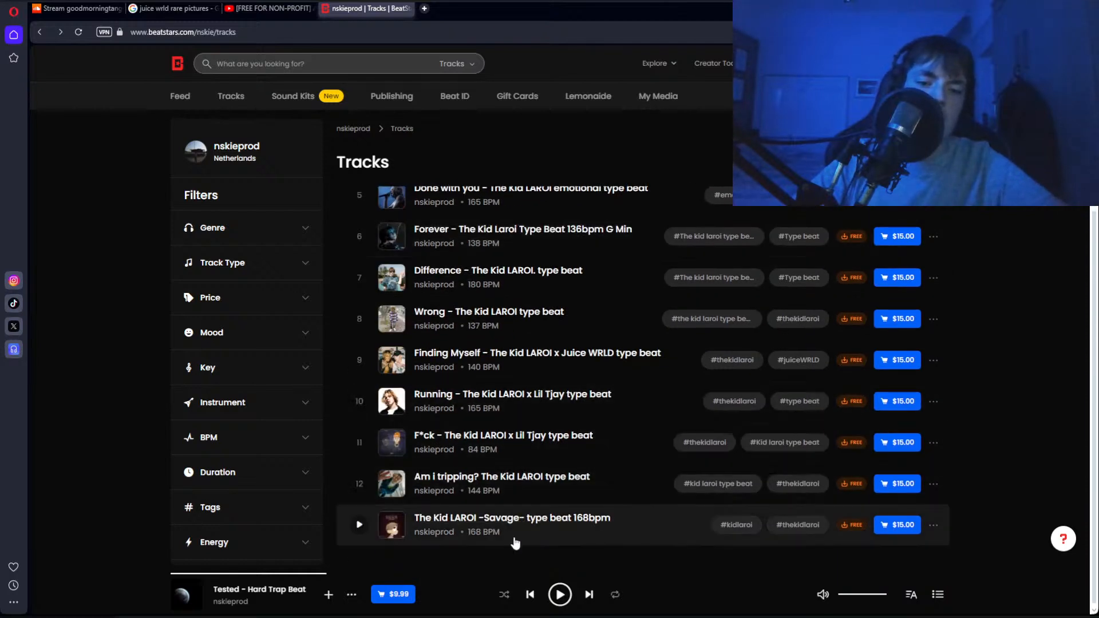
pyautogui.scroll(1, 514, 544)
pyautogui.scroll(-1, 514, 545)
pyautogui.scroll(1, 512, 547)
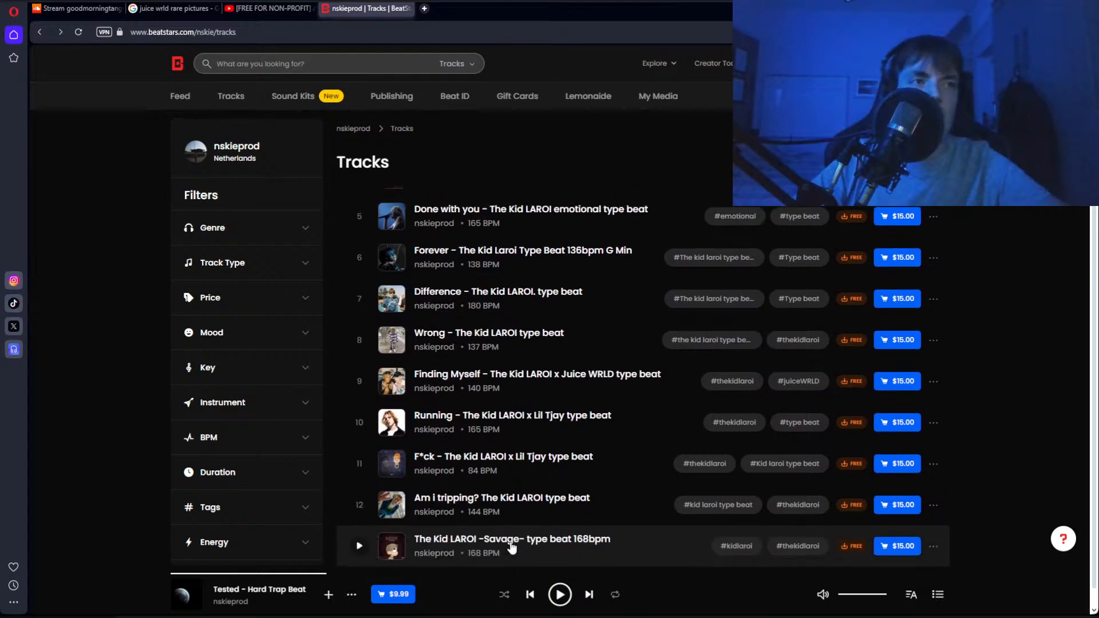
pyautogui.scroll(3, 511, 515)
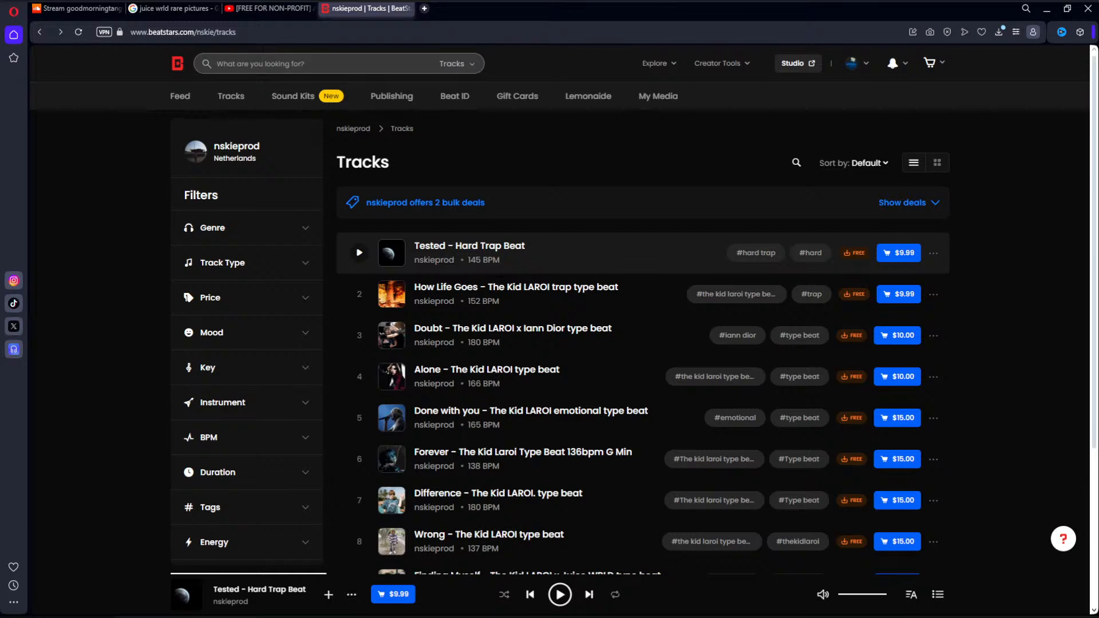
pyautogui.scroll(-1, 709, 243)
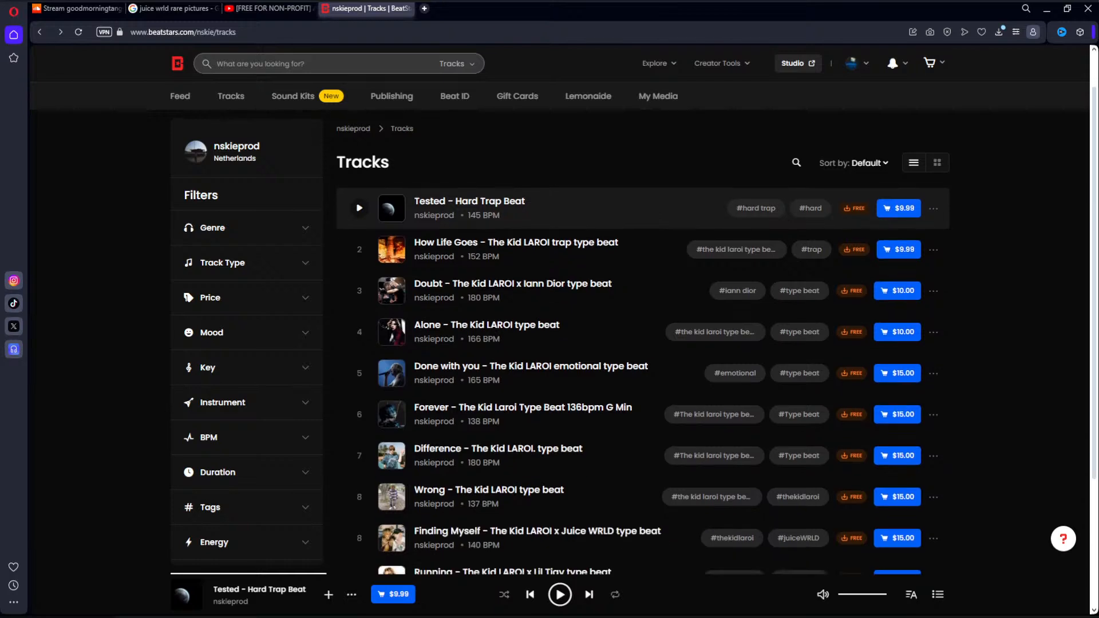
pyautogui.scroll(1, 726, 266)
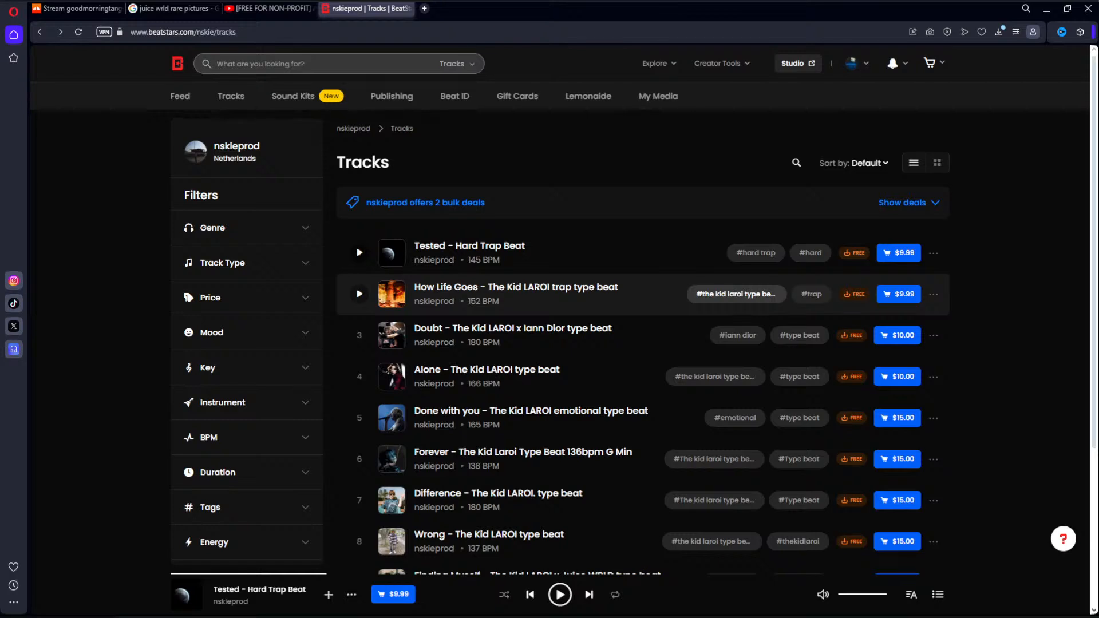
# Look through the full nskieprod track list, examine the licensing and information of How Life Goes, and return to the list.
pyautogui.scroll(-1, 736, 294)
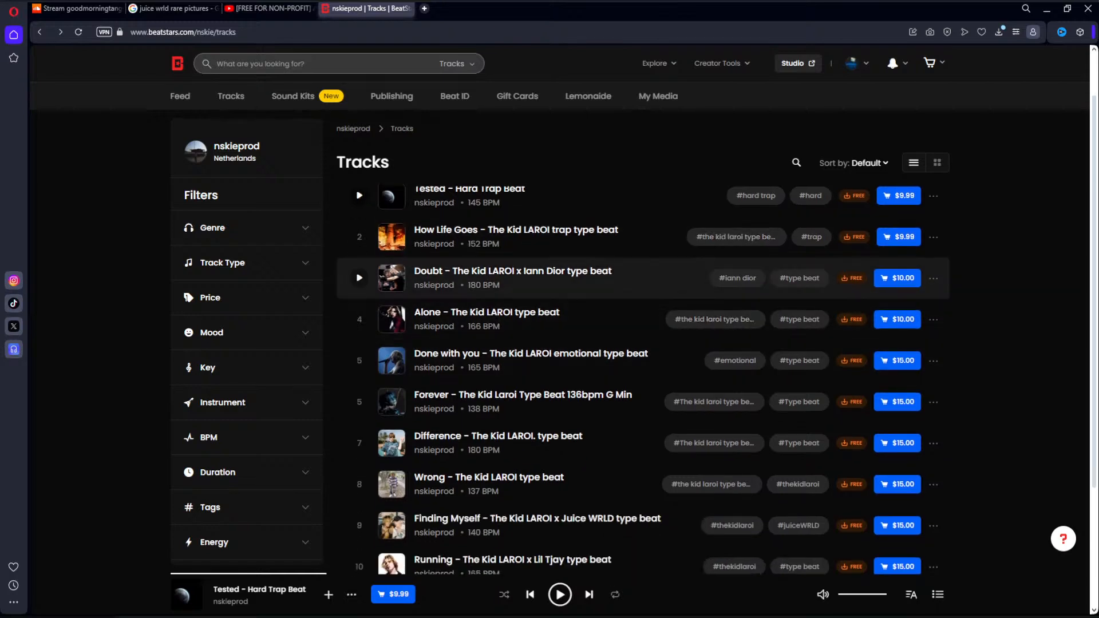
pyautogui.scroll(-1, 715, 318)
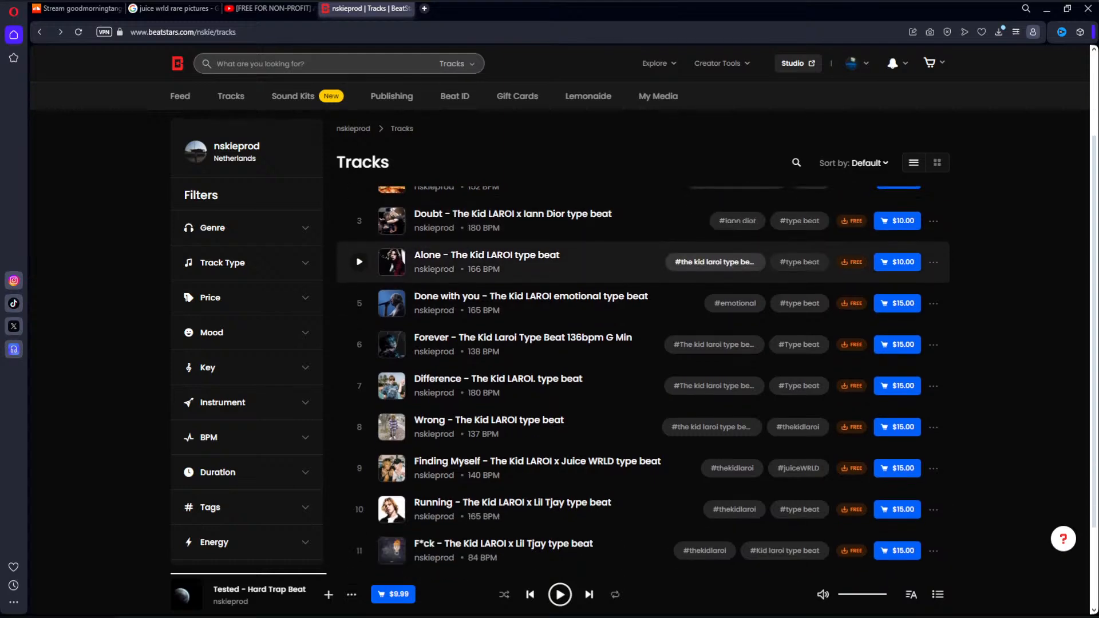
pyautogui.scroll(-2, 715, 426)
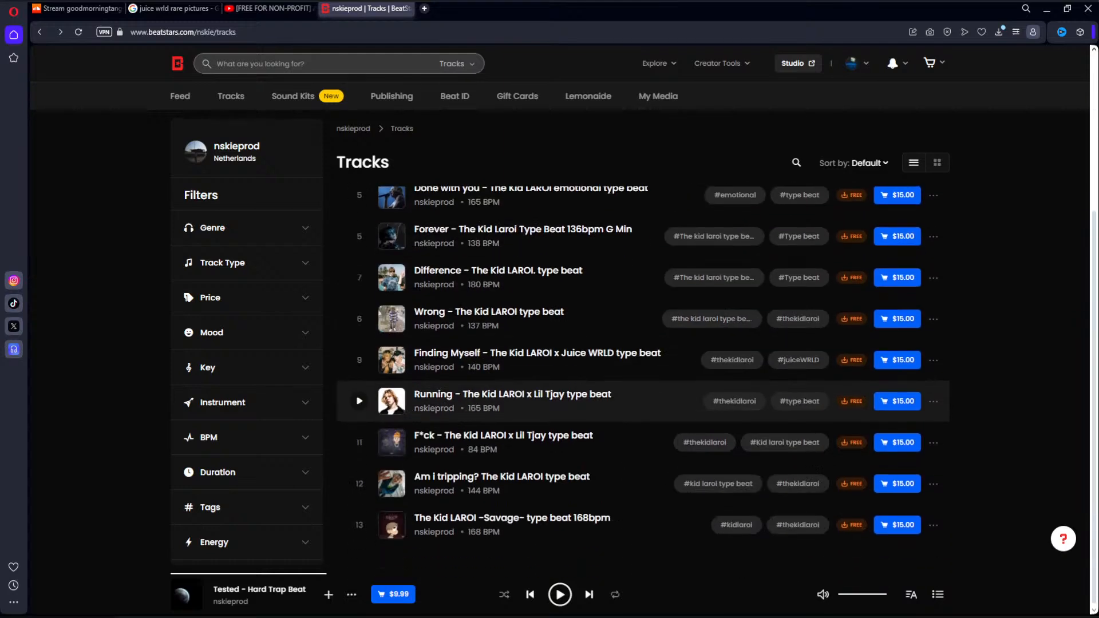
pyautogui.scroll(4, 716, 393)
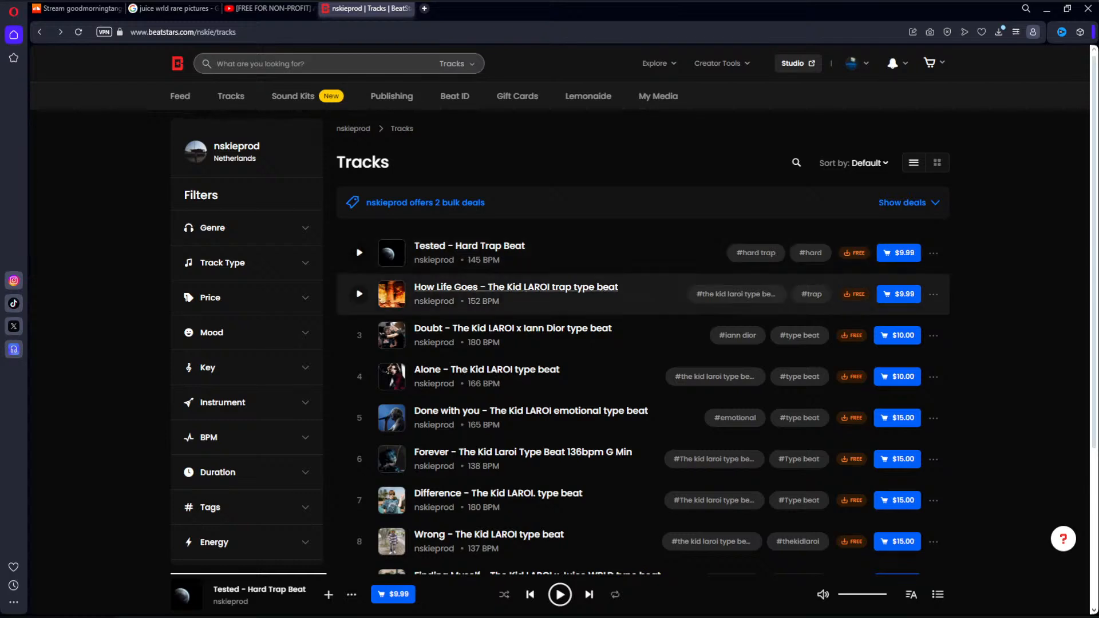
pyautogui.click(523, 291)
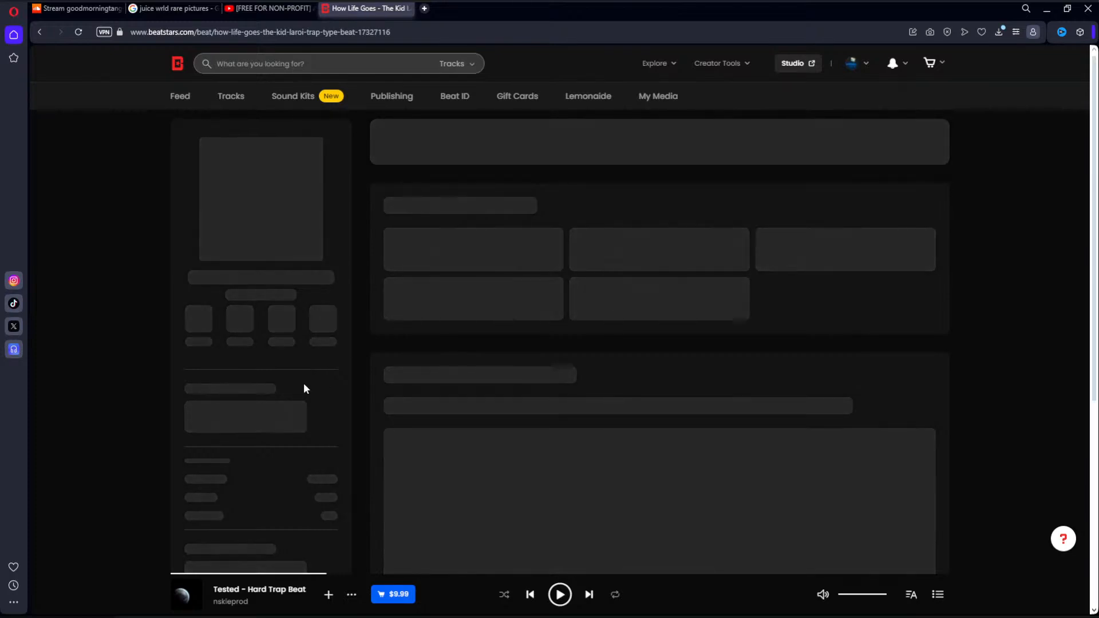
pyautogui.scroll(-2, 287, 440)
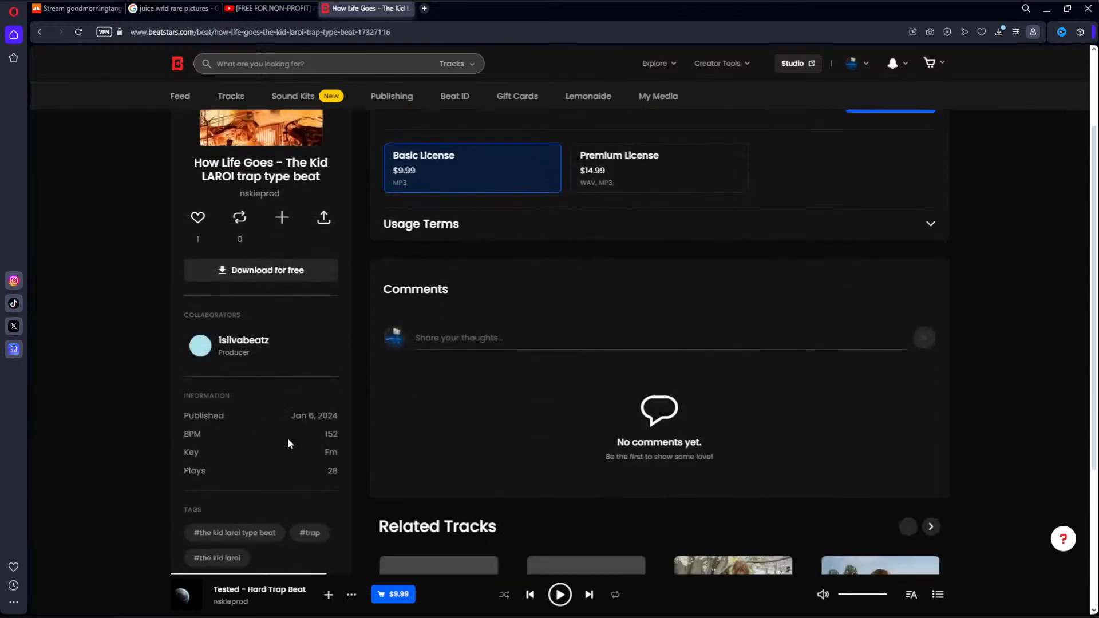
pyautogui.scroll(2, 352, 456)
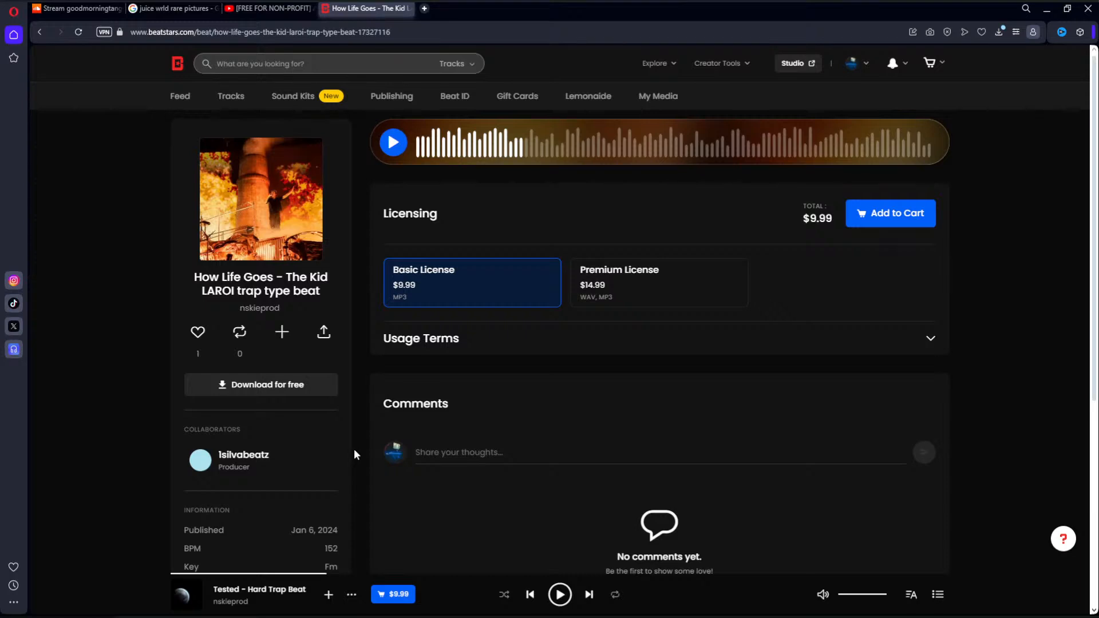
pyautogui.hotkey('alt', 'Left')
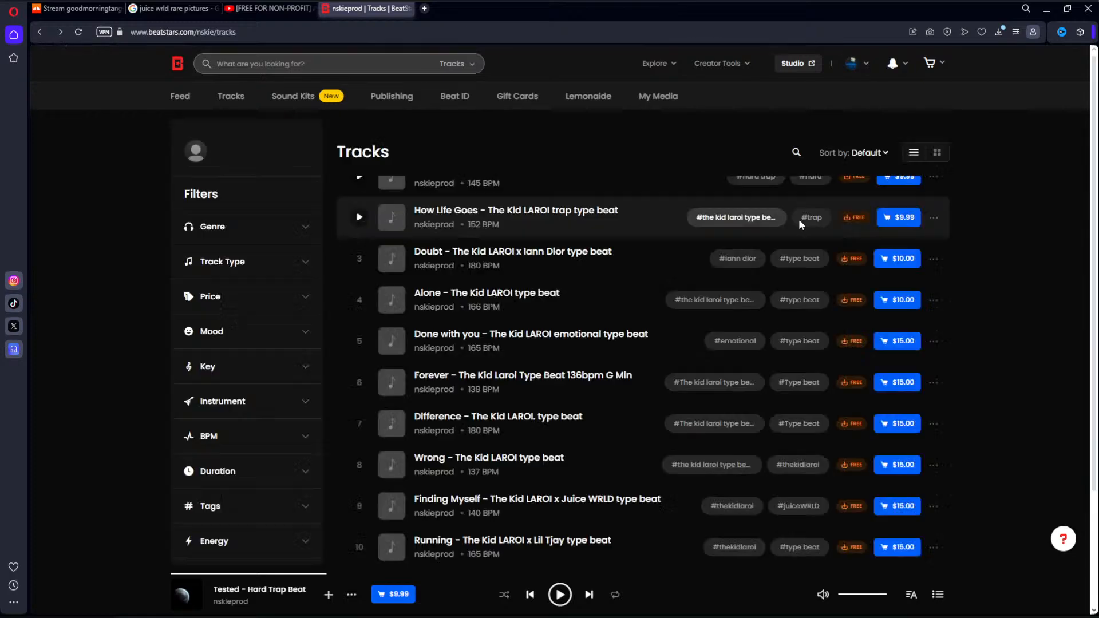
# Open the signed-in account's own BeatStars profile and look over its track covers and prices.
pyautogui.click(851, 63)
pyautogui.click(838, 102)
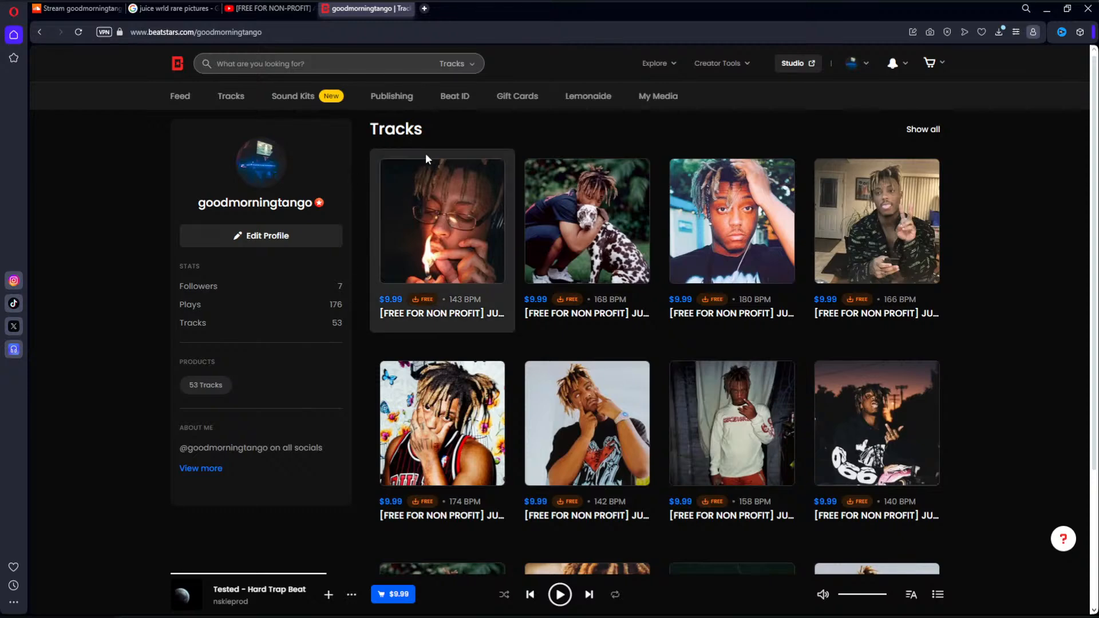
pyautogui.scroll(-3, 425, 153)
pyautogui.scroll(3, 430, 166)
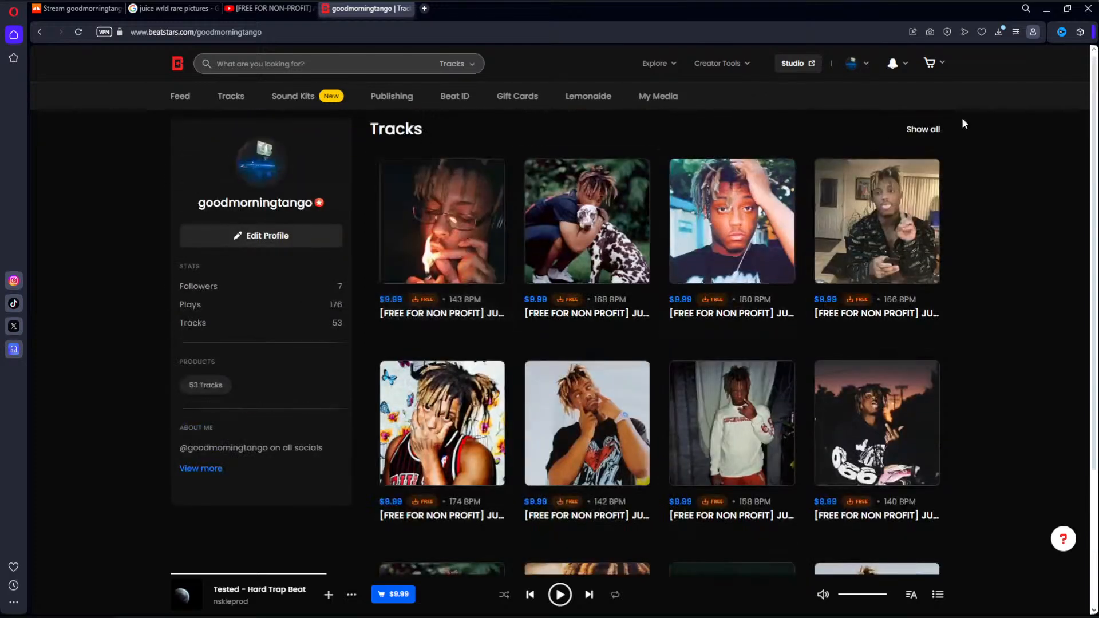
# Show all tracks on the own profile and review their titles, tags and prices down to the oldest upload.
pyautogui.click(939, 129)
pyautogui.scroll(-10, 461, 278)
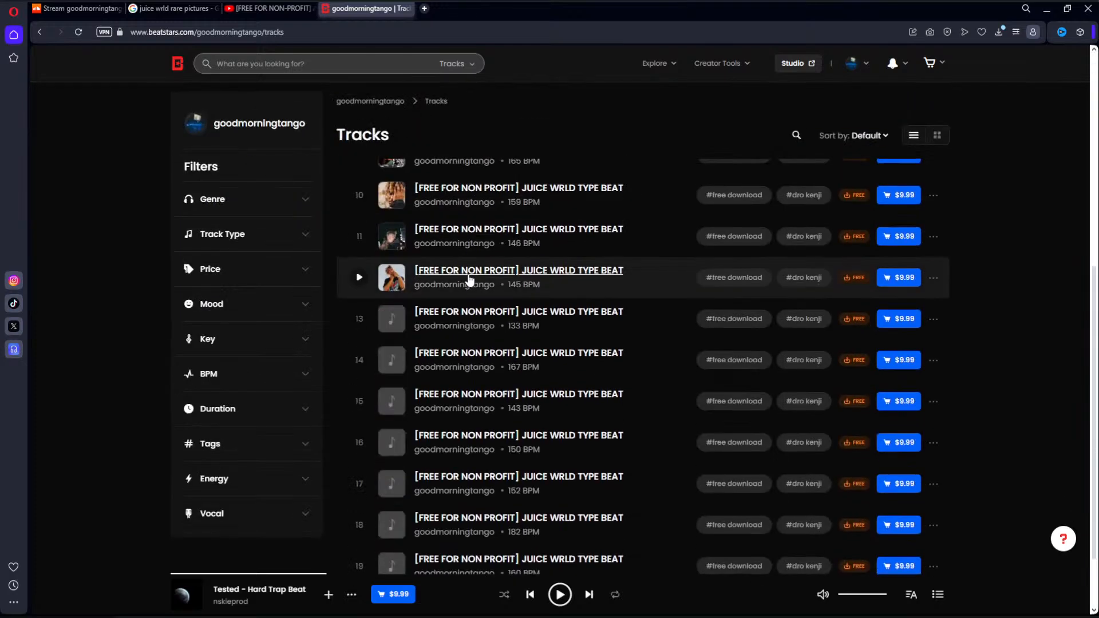
pyautogui.scroll(-20, 469, 279)
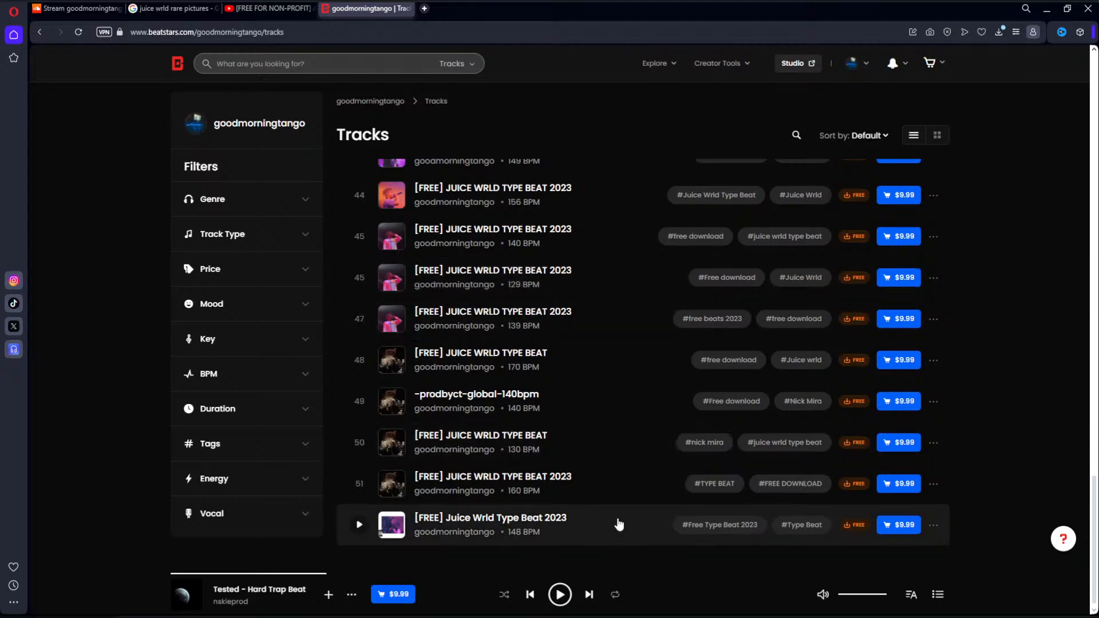
pyautogui.scroll(3, 614, 320)
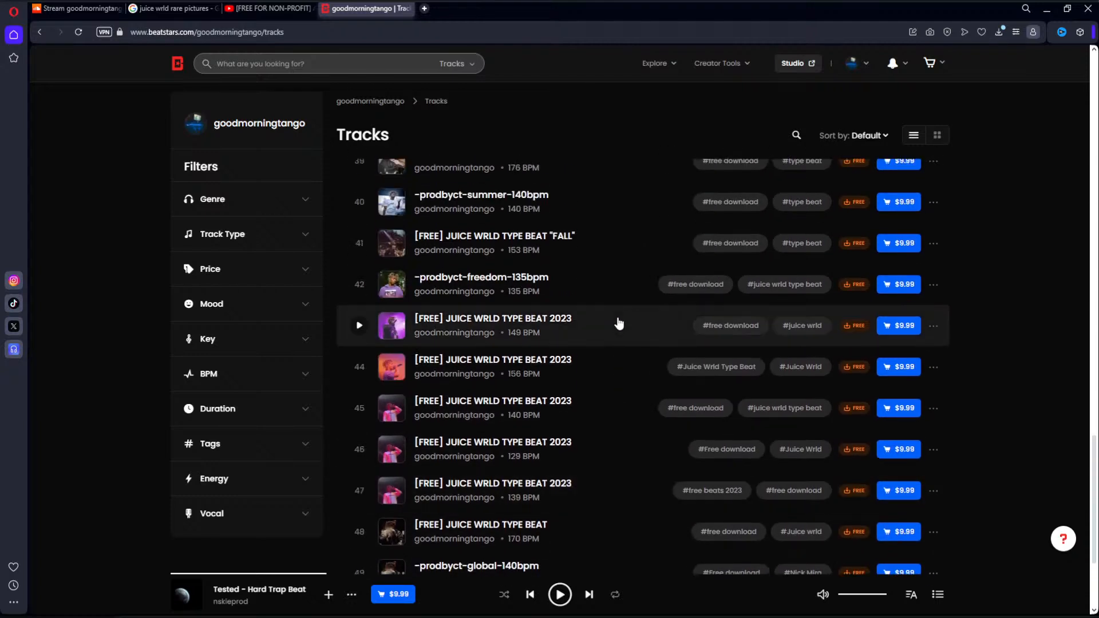
pyautogui.scroll(3, 617, 296)
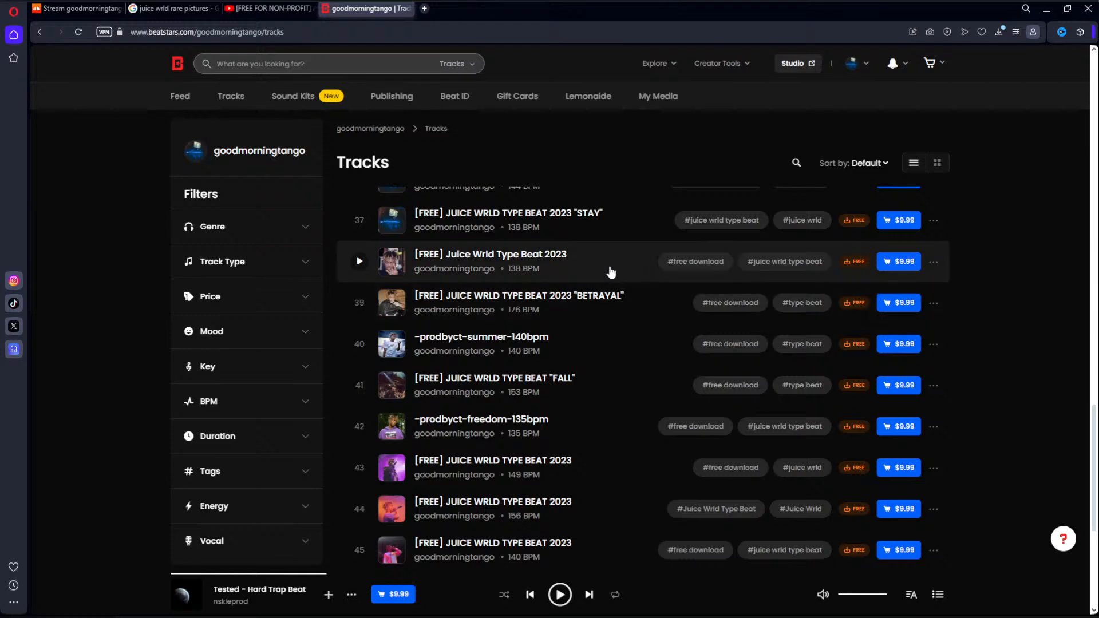
pyautogui.scroll(7, 611, 273)
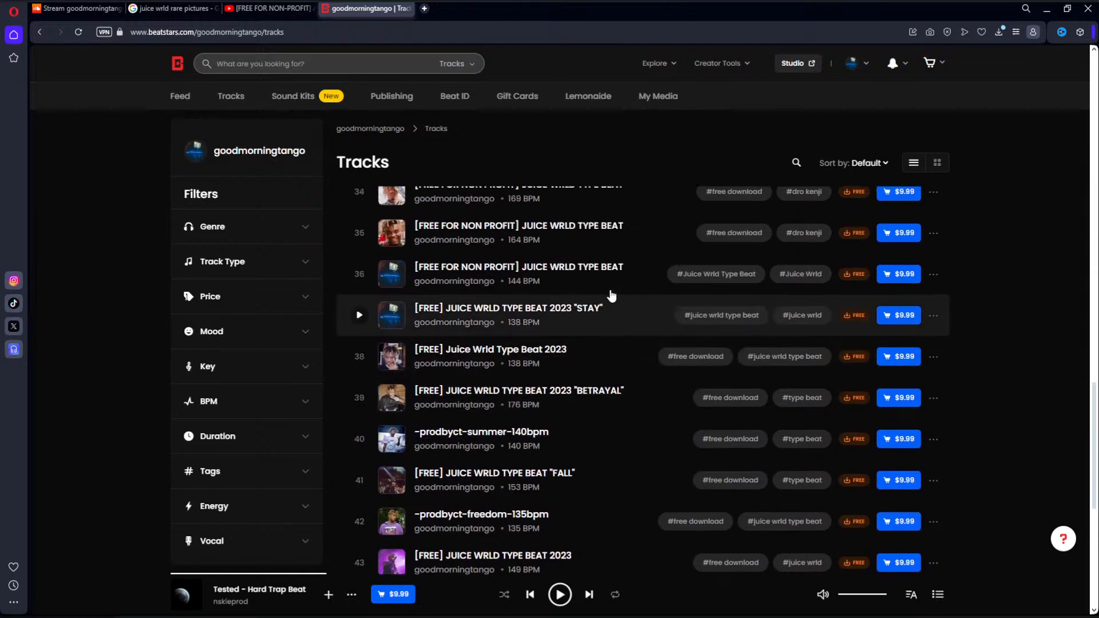
pyautogui.scroll(15, 613, 298)
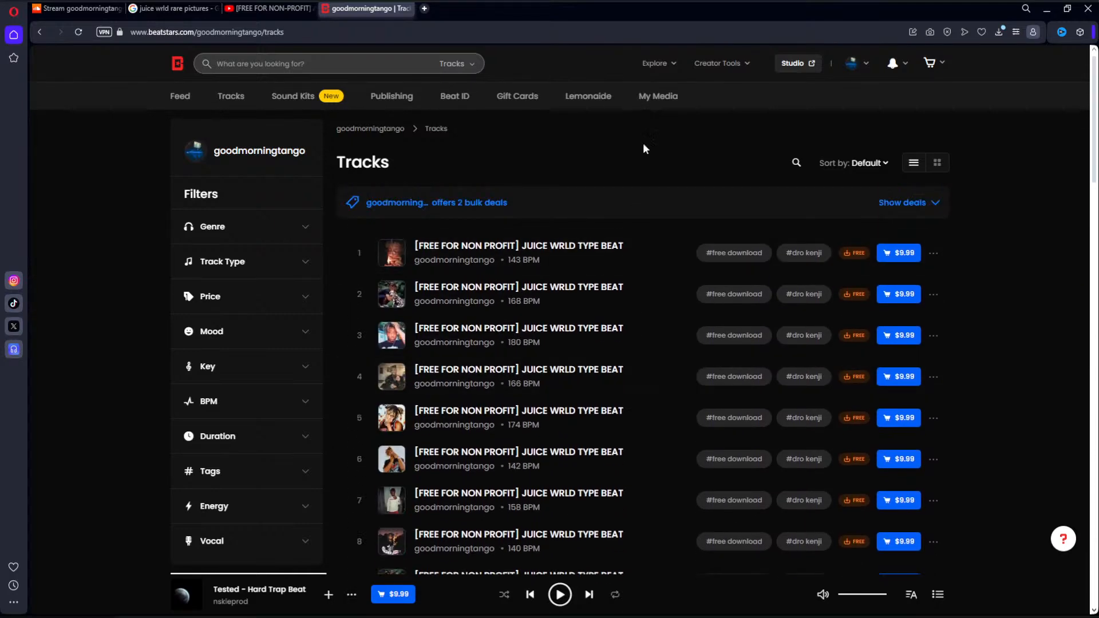
# Open the account's BeatStars play stats and set the period to Last 90 Days.
pyautogui.moveTo(652, 103)
pyautogui.click(194, 179)
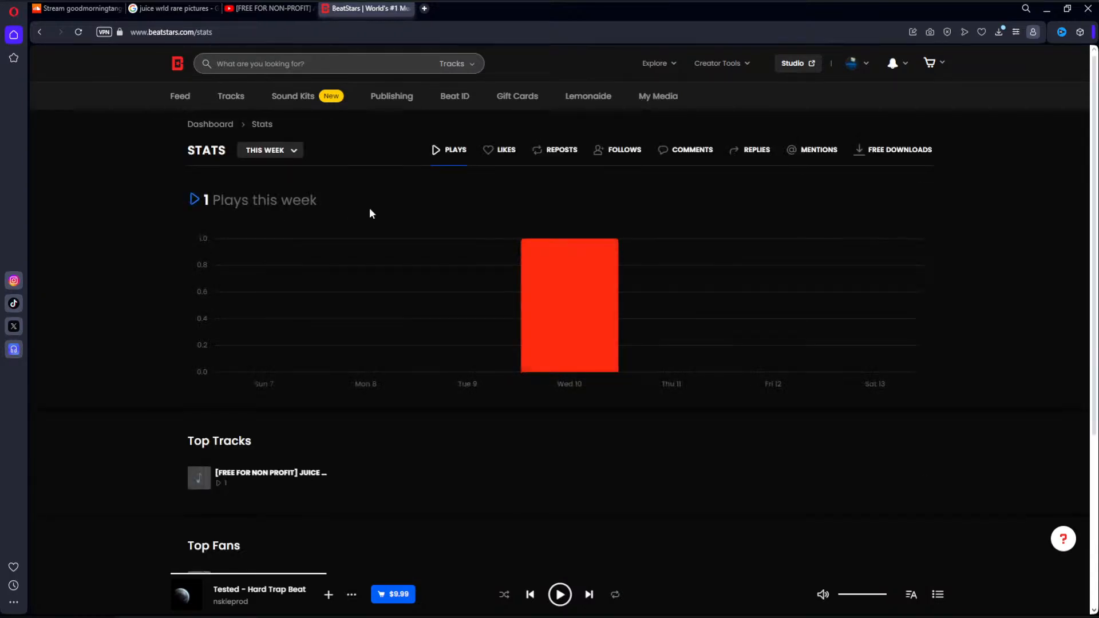
pyautogui.click(266, 152)
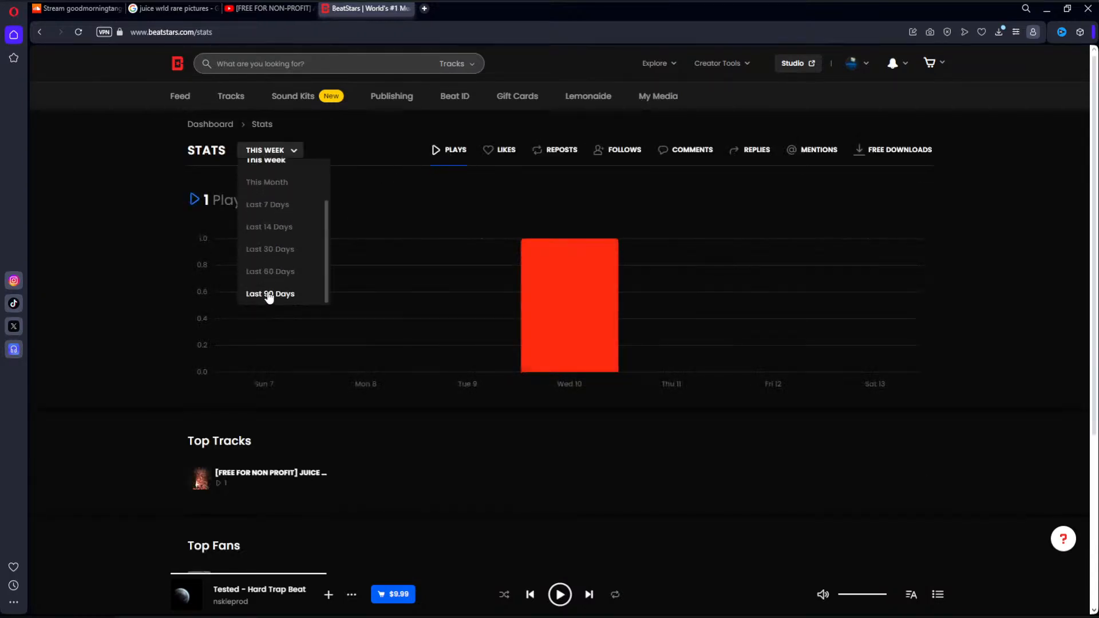
pyautogui.click(270, 294)
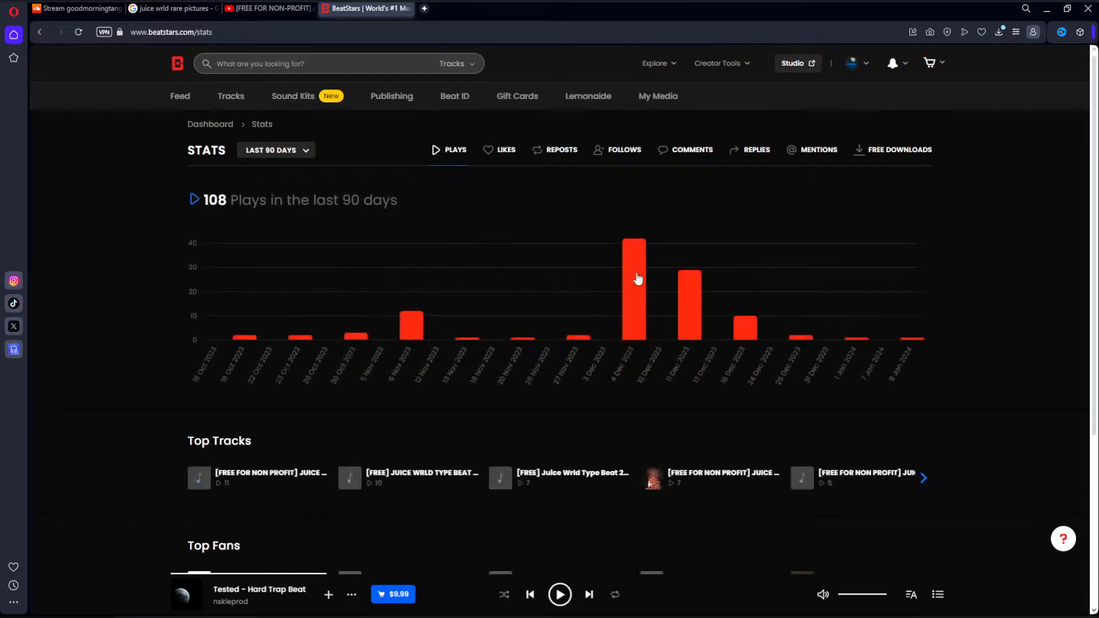
# Examine the December 2023 bars of the plays chart and the top tracks, fans, countries and sources.
pyautogui.moveTo(642, 276)
pyautogui.moveTo(689, 297)
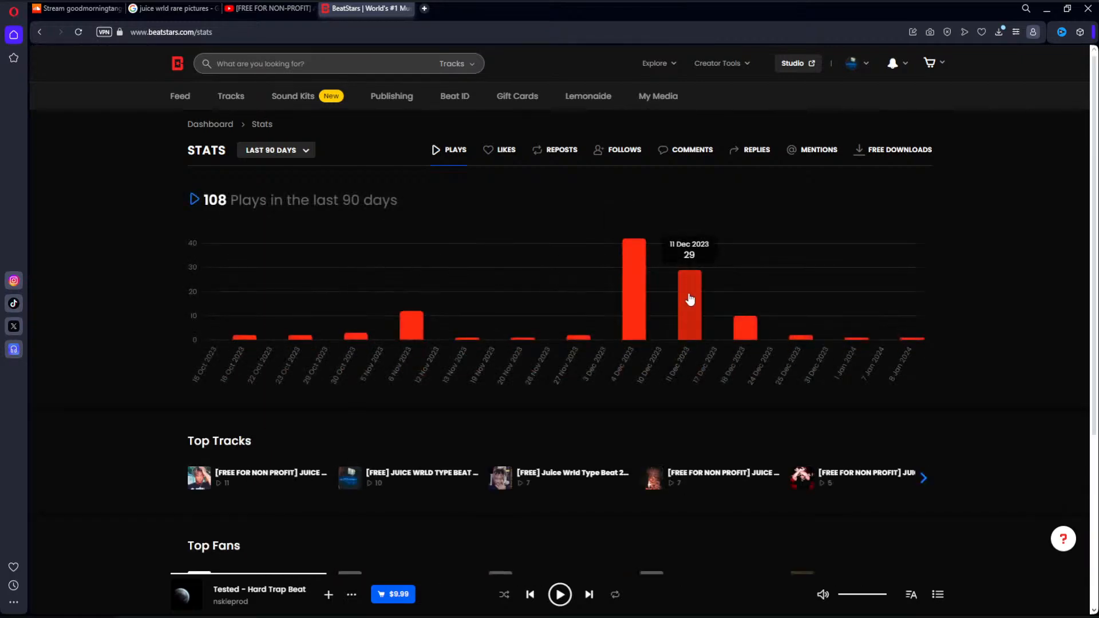
pyautogui.scroll(-3, 172, 339)
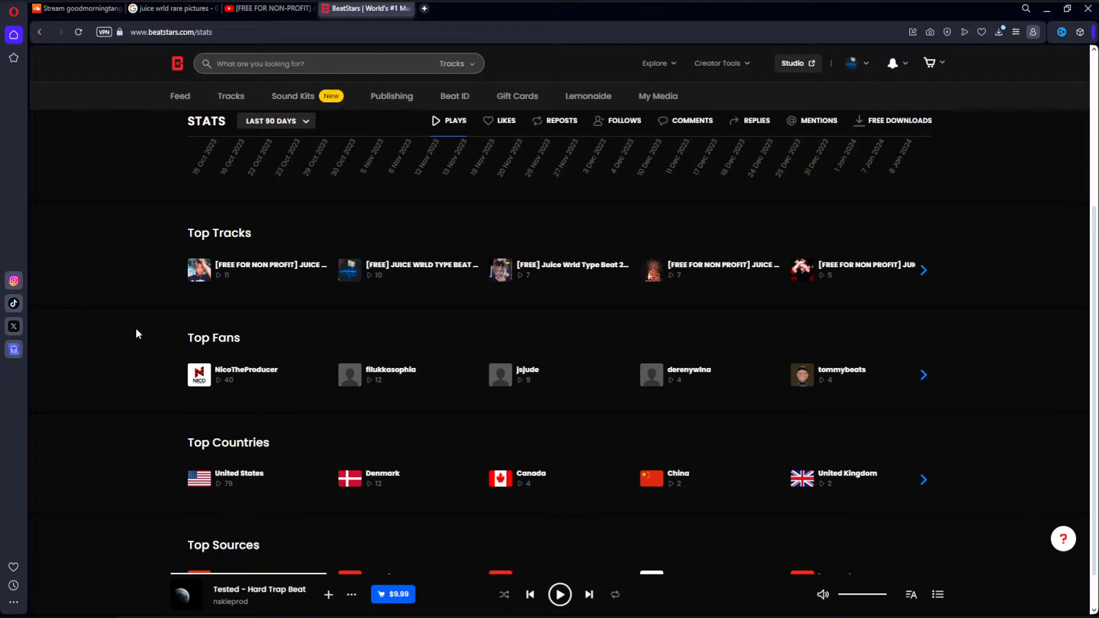
pyautogui.scroll(-1, 136, 333)
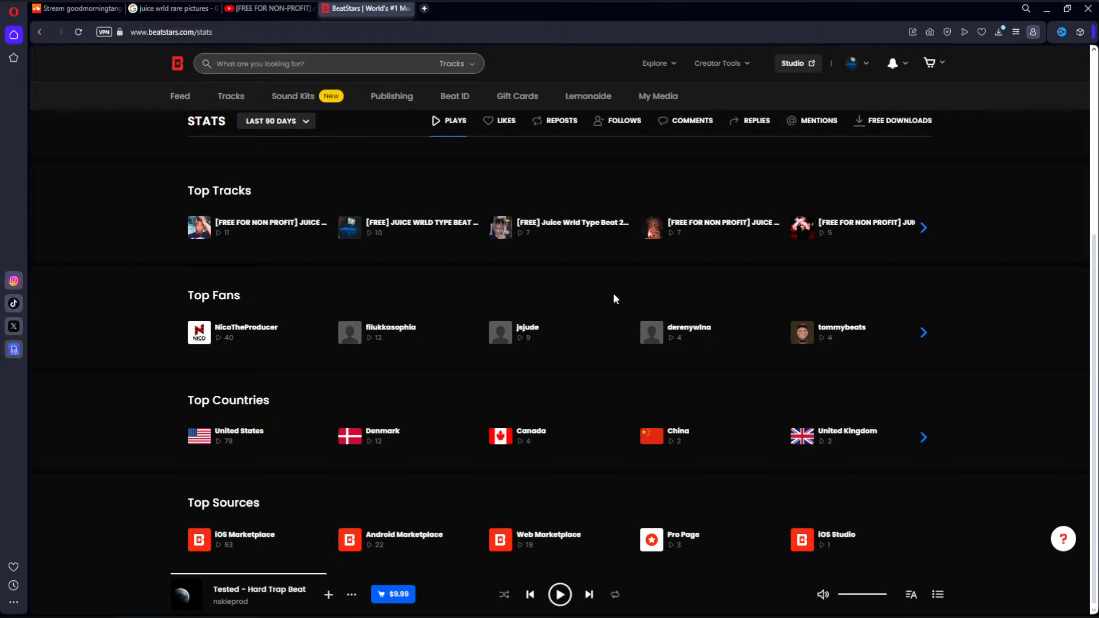
pyautogui.scroll(5, 614, 298)
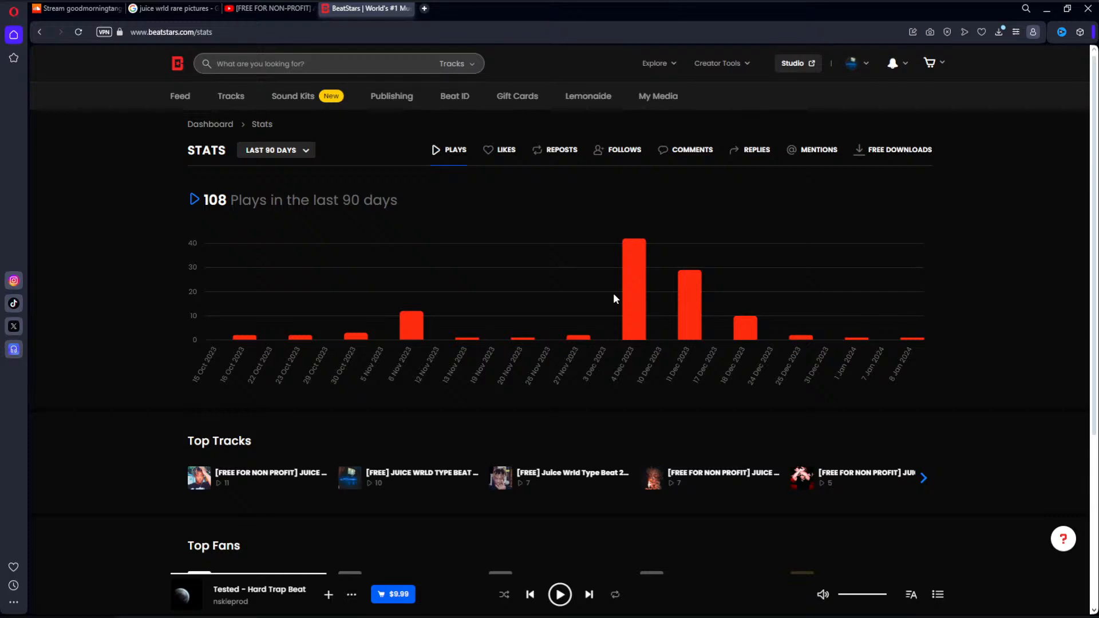
# Go from the stats back to the account's own profile and look over its tracks.
pyautogui.click(852, 63)
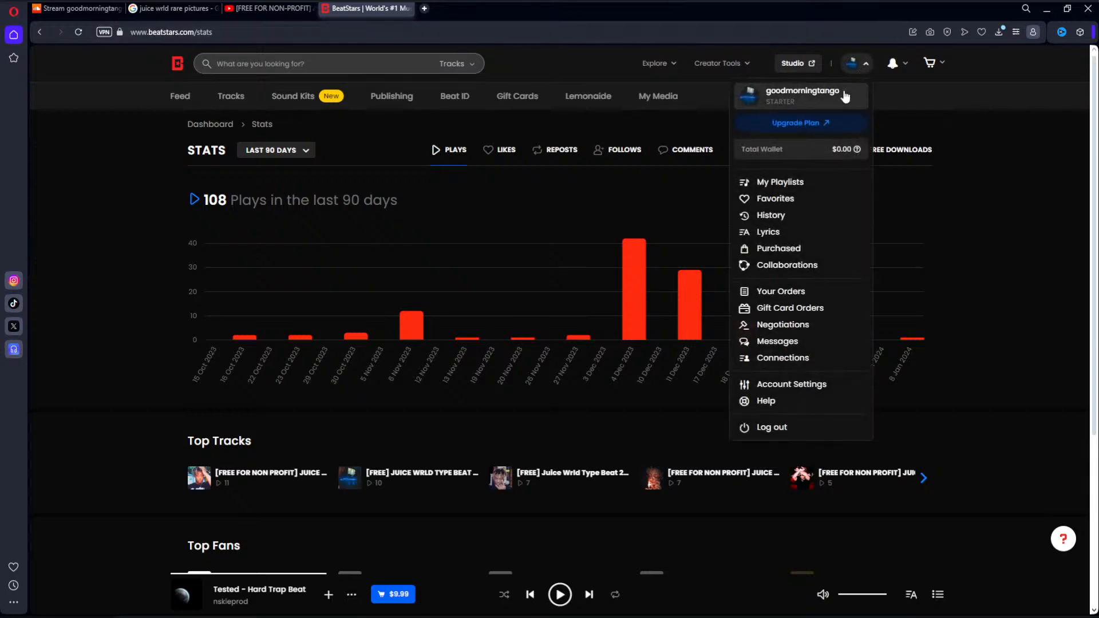
pyautogui.click(844, 96)
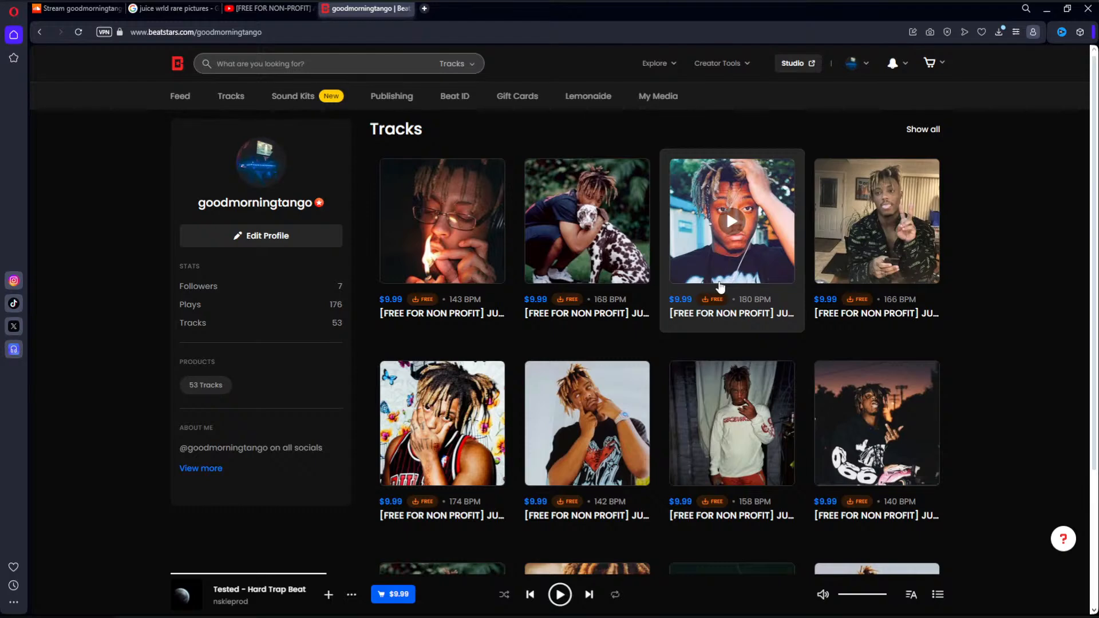
pyautogui.scroll(-3, 630, 309)
pyautogui.scroll(3, 515, 297)
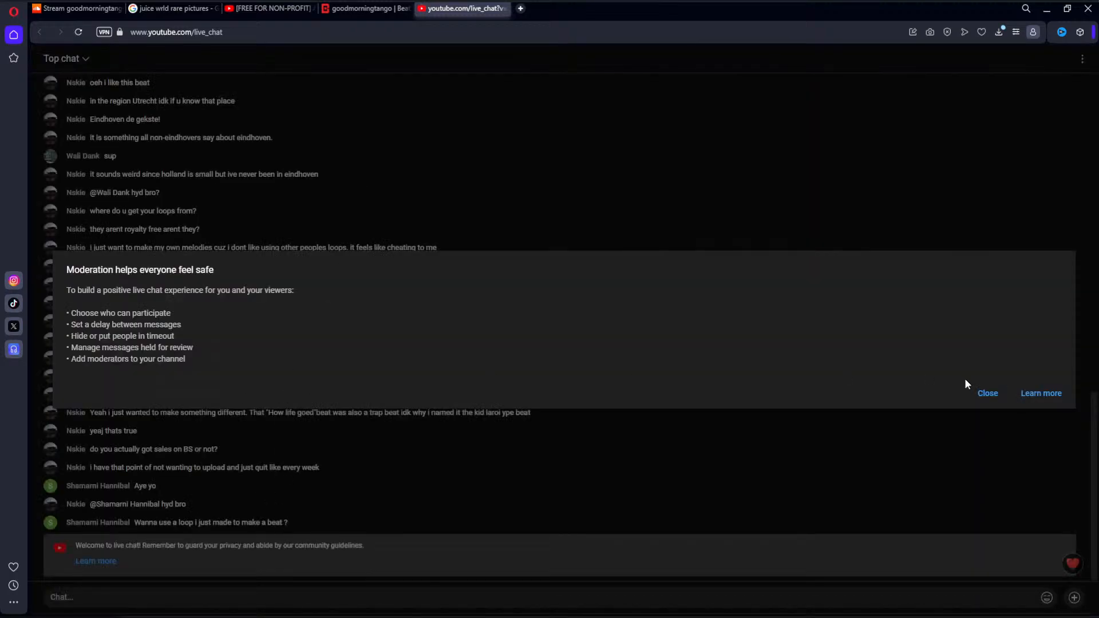
# Dismiss the moderation notice in the YouTube live chat and post a message containing the channel's own handle.
pyautogui.click(987, 393)
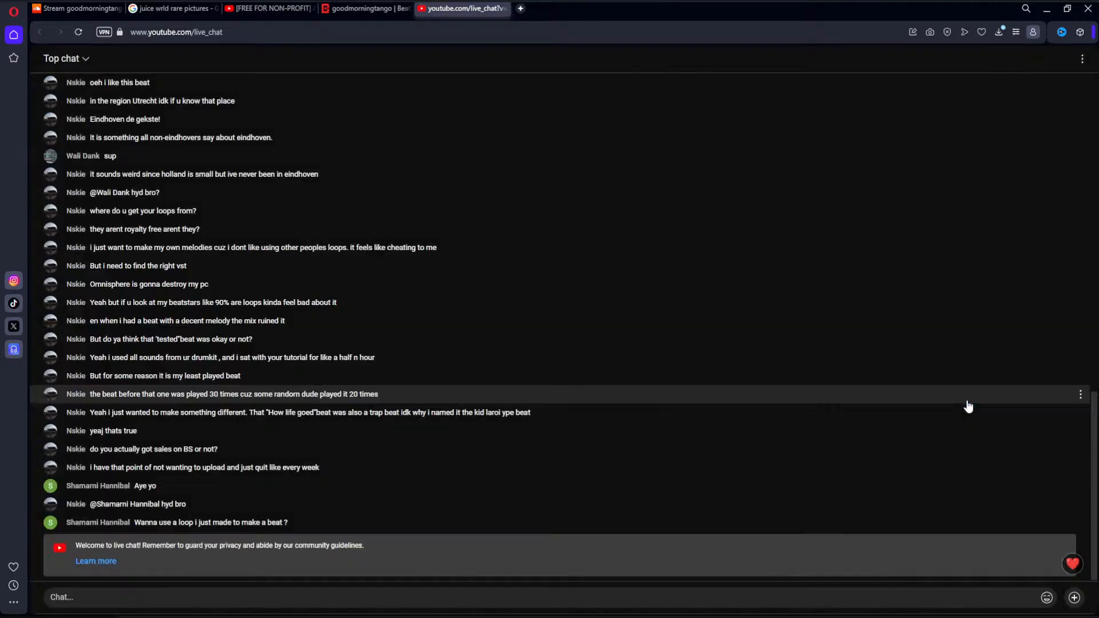
pyautogui.click(125, 597)
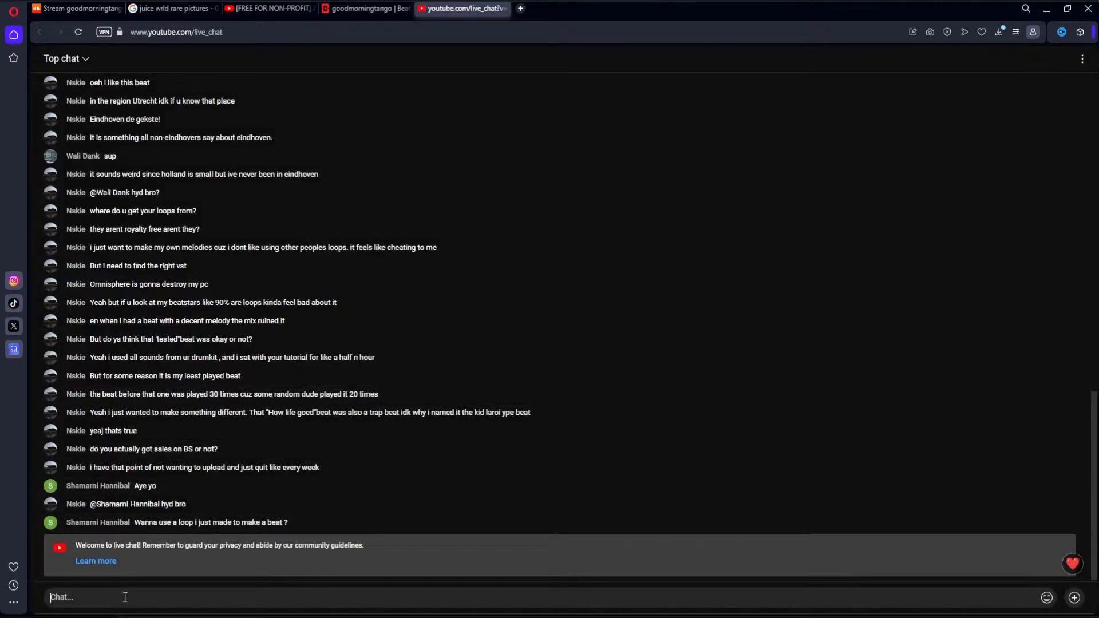
pyautogui.write('@goodm')
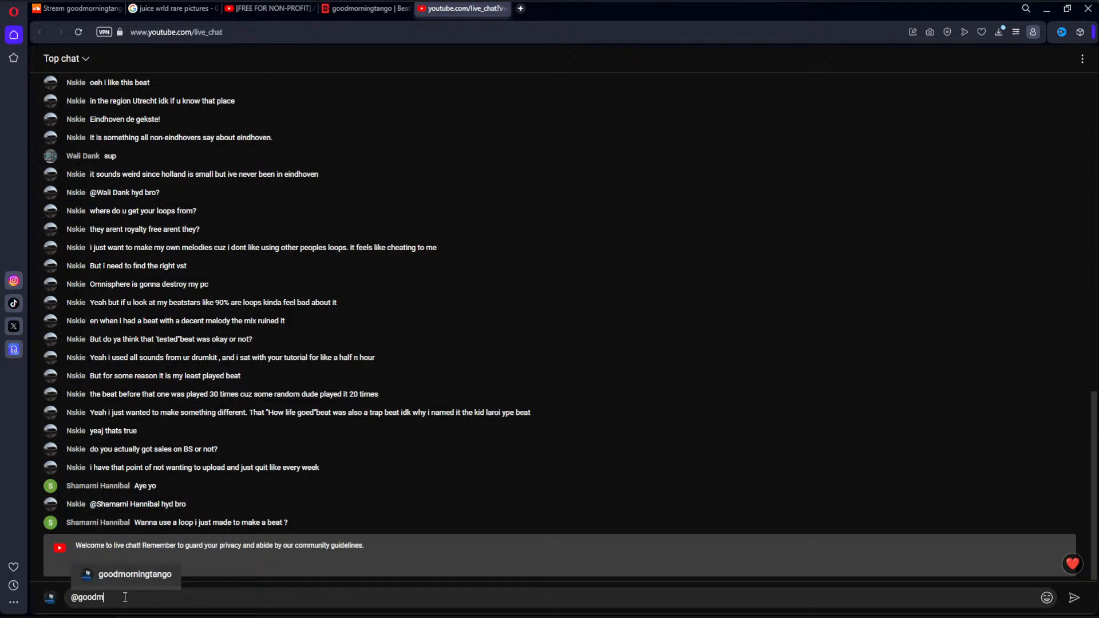
pyautogui.write('orningtango')
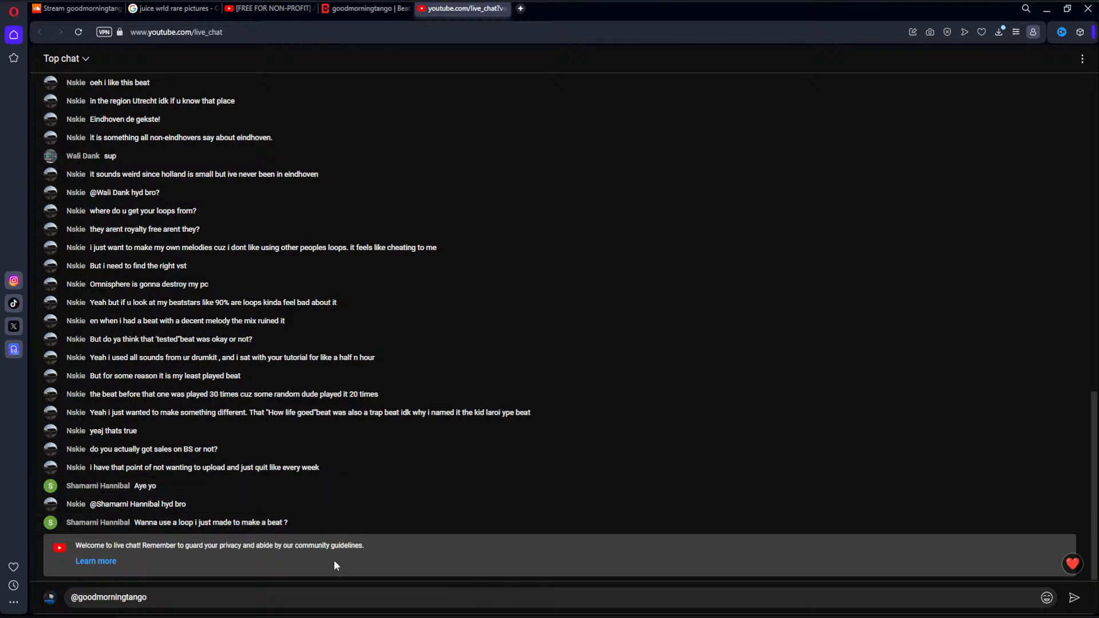
pyautogui.press('Return')
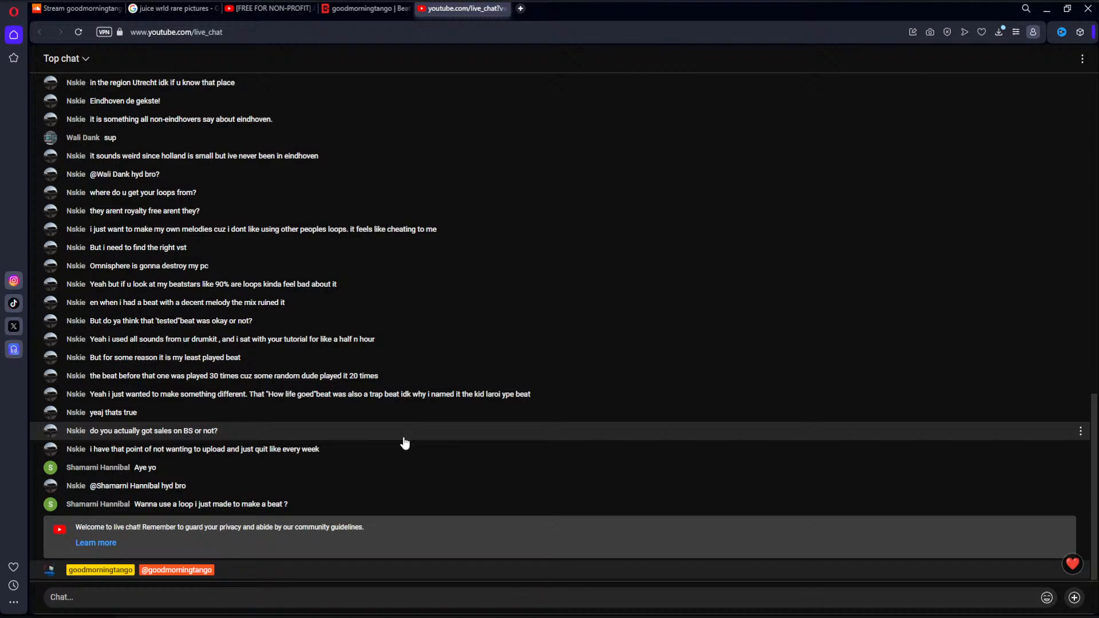
# Look back through the earlier live chat messages and return to the newest ones.
pyautogui.scroll(15, 395, 455)
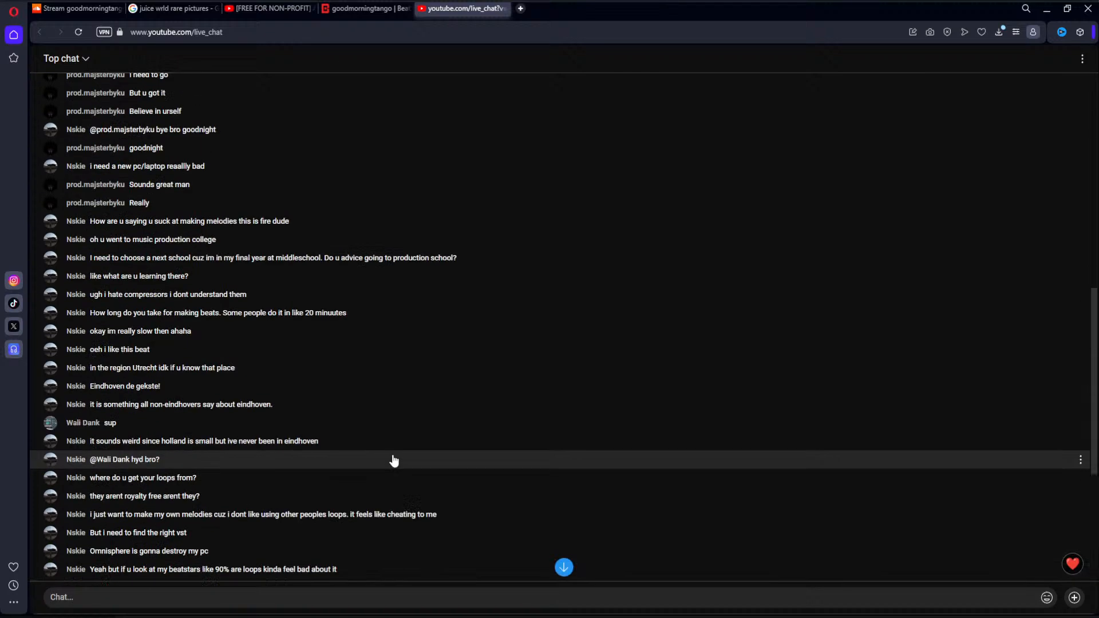
pyautogui.scroll(-12, 394, 461)
pyautogui.scroll(-3, 394, 461)
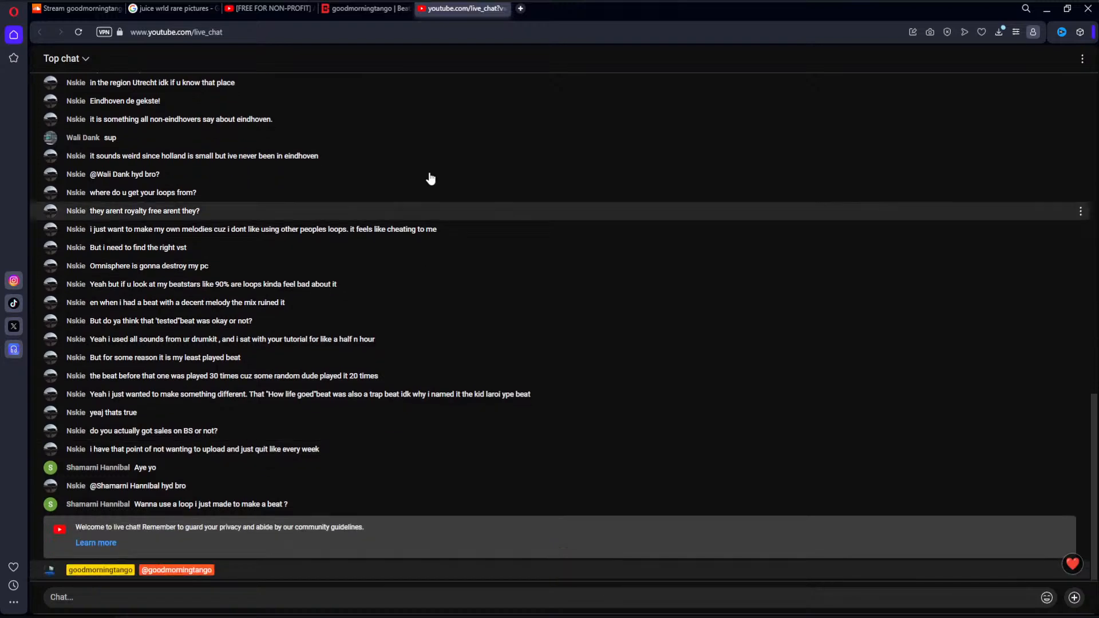
# Check the BeatStars profile again, then open the account's own YouTube channel page in place of the live chat.
pyautogui.click(373, 8)
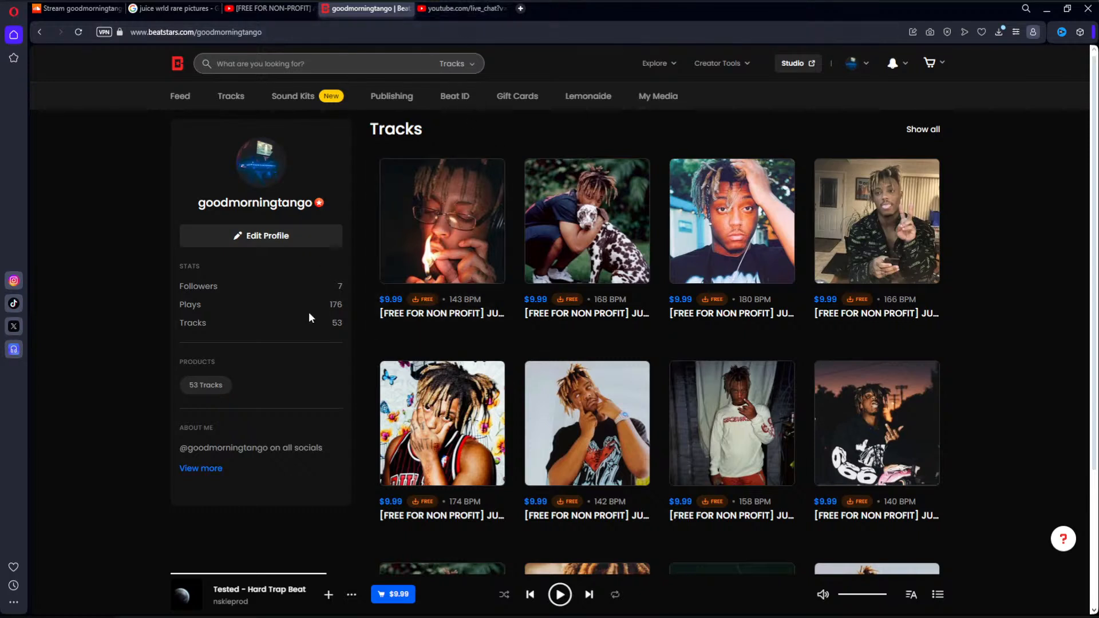
pyautogui.click(447, 1)
pyautogui.click(390, 32)
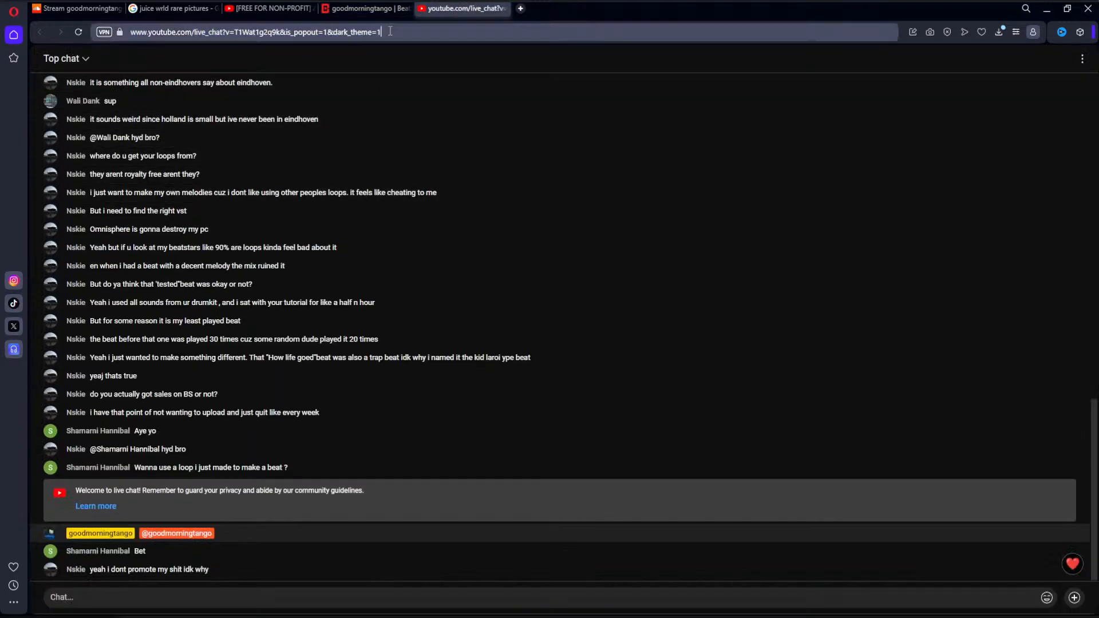
pyautogui.hotkey('ctrl', 'a')
pyautogui.write('y')
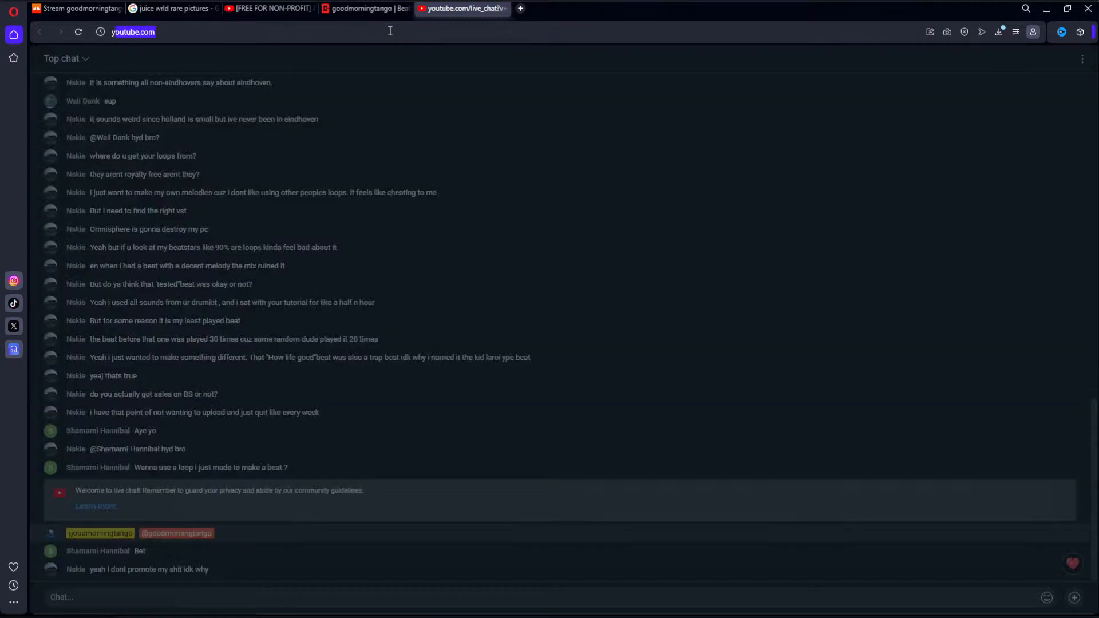
pyautogui.press('Return')
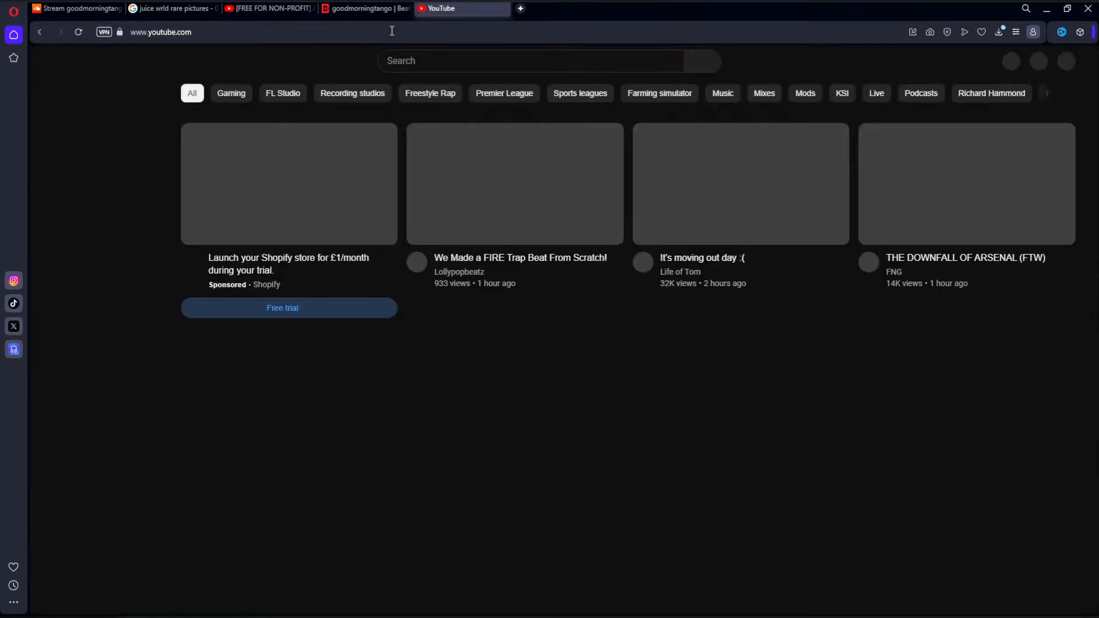
pyautogui.click(1062, 60)
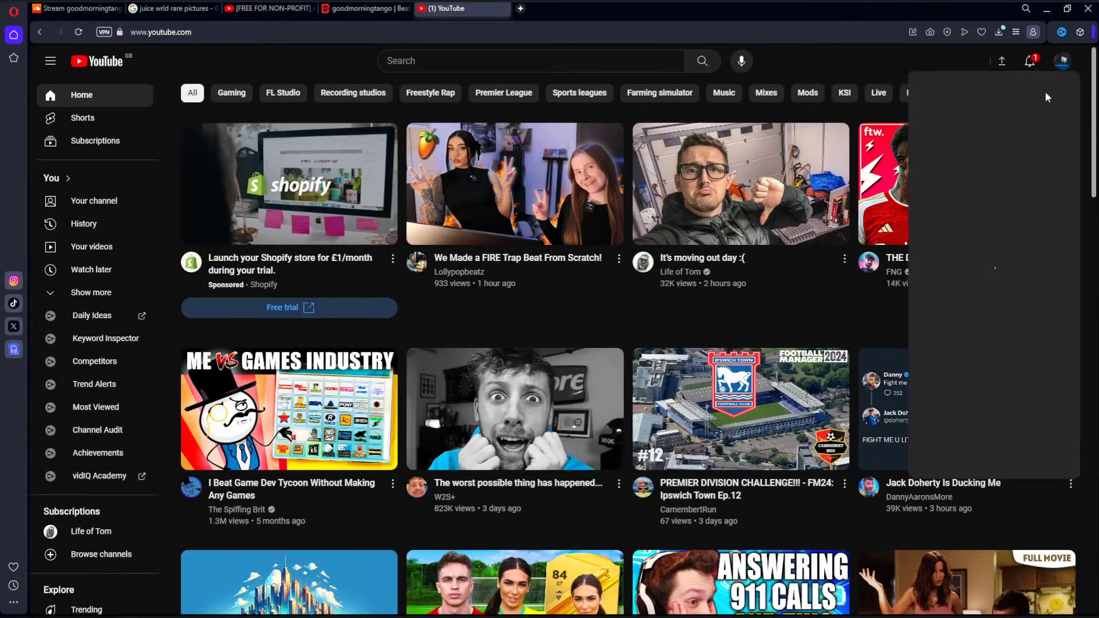
pyautogui.click(982, 115)
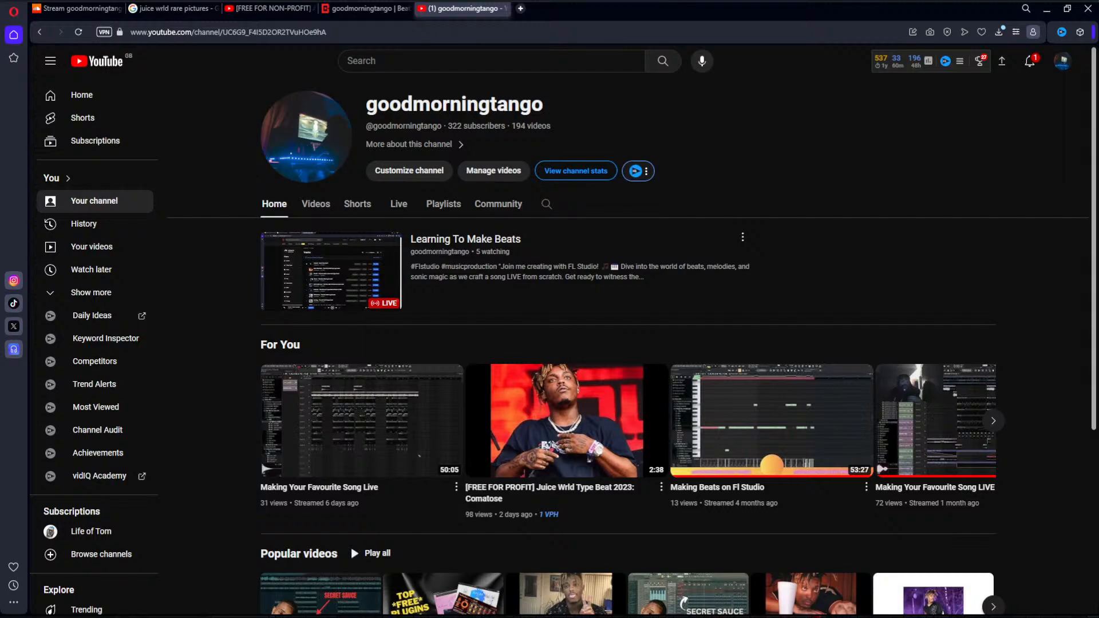
# Switch to FL Studio, delete the full loop and Pattern 1 clips at bar 1, and move the bar 29 clips there.
pyautogui.hotkey('alt', 'Tab')
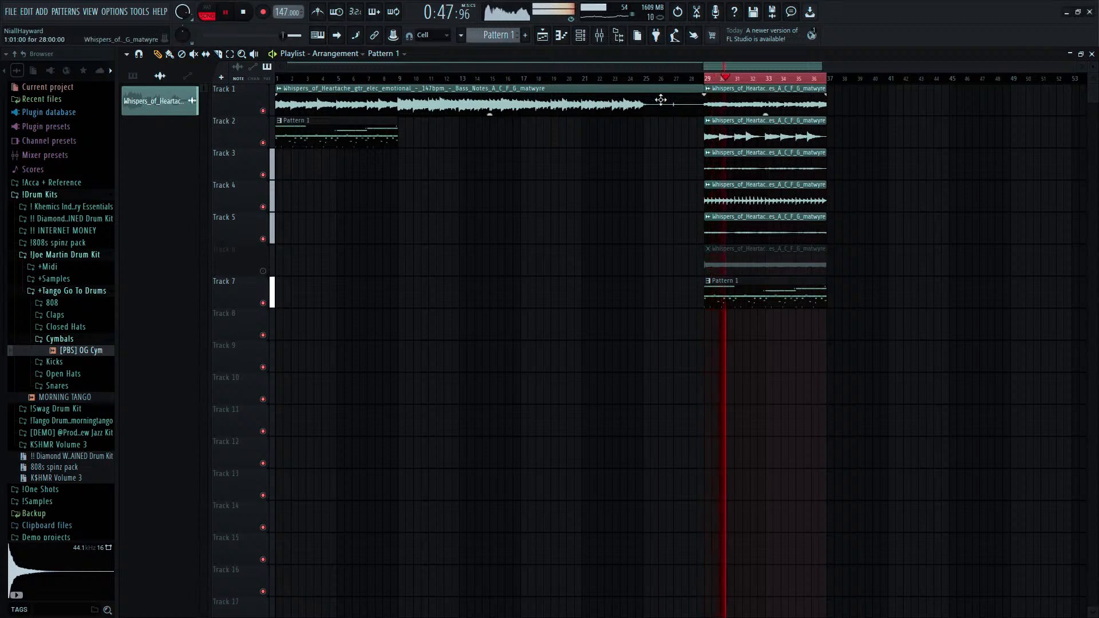
pyautogui.rightClick(681, 109)
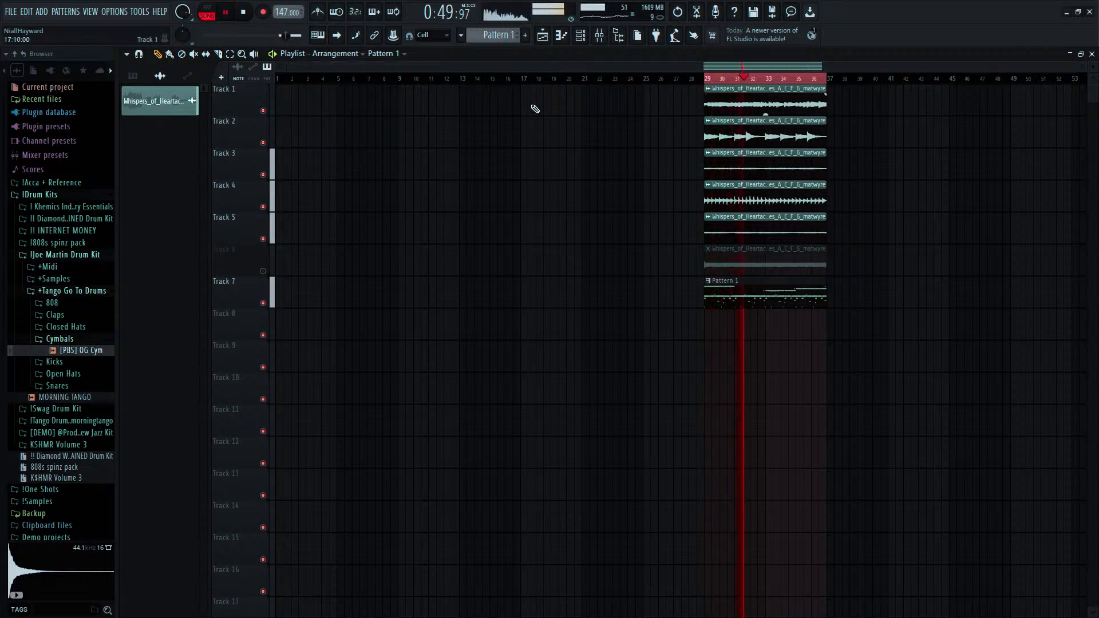
pyautogui.moveTo(561, 83); pyautogui.dragTo(250, 255)
pyautogui.click(341, 78)
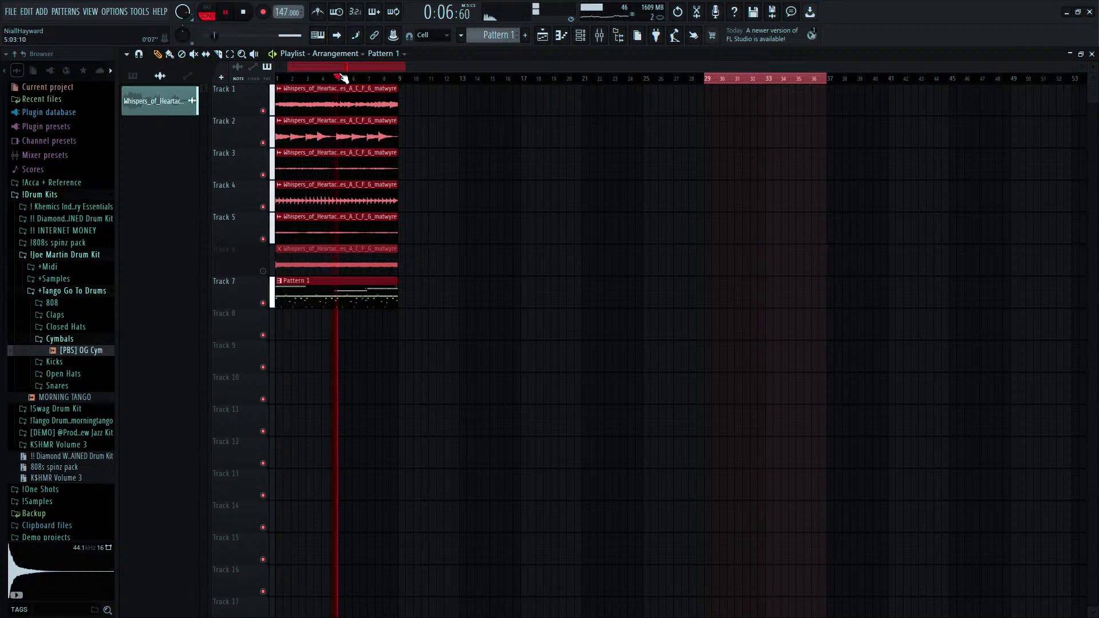
pyautogui.click(320, 79)
pyautogui.click(312, 79)
pyautogui.click(315, 79)
pyautogui.click(277, 79)
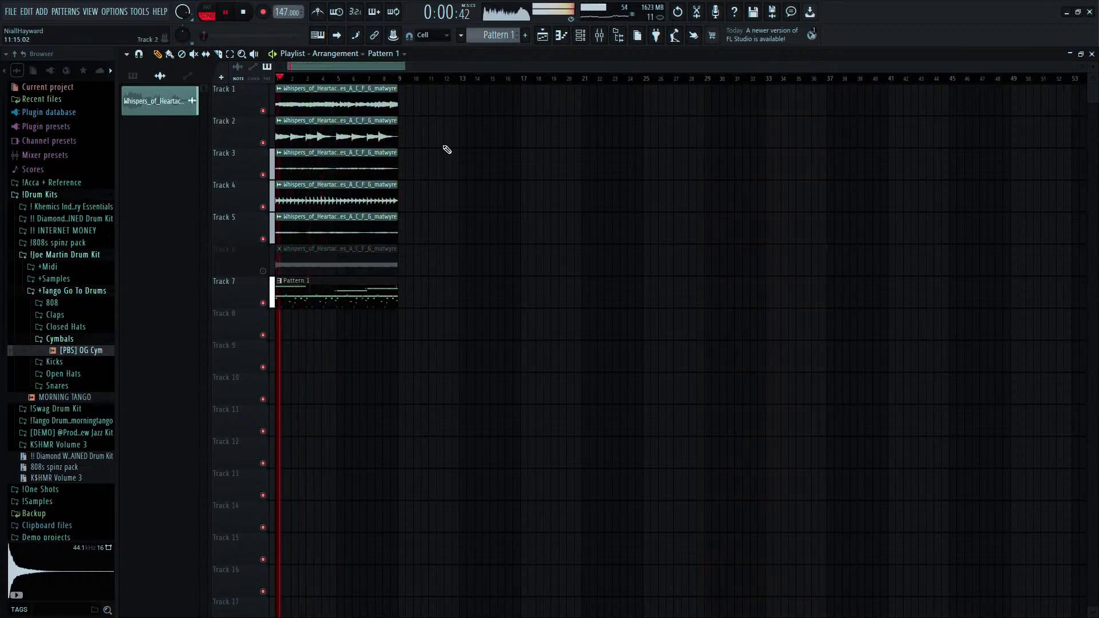
# Duplicate the eight-bar block of clips on tracks 1 to 7 twice so it fills 24 bars.
pyautogui.moveTo(438, 100); pyautogui.dragTo(275, 336)
pyautogui.hotkey('ctrl', 'b')
pyautogui.hotkey('ctrl', 'b')
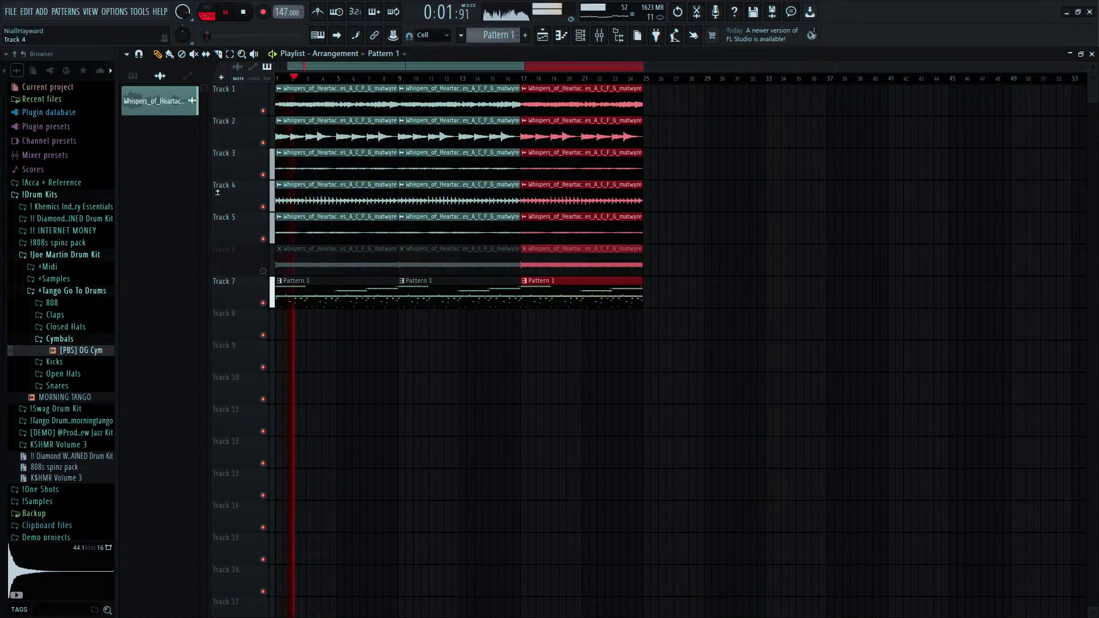
# Split Pattern 1 into one pattern per channel and delete the pattern clips from track 7.
pyautogui.click(133, 75)
pyautogui.click(189, 281)
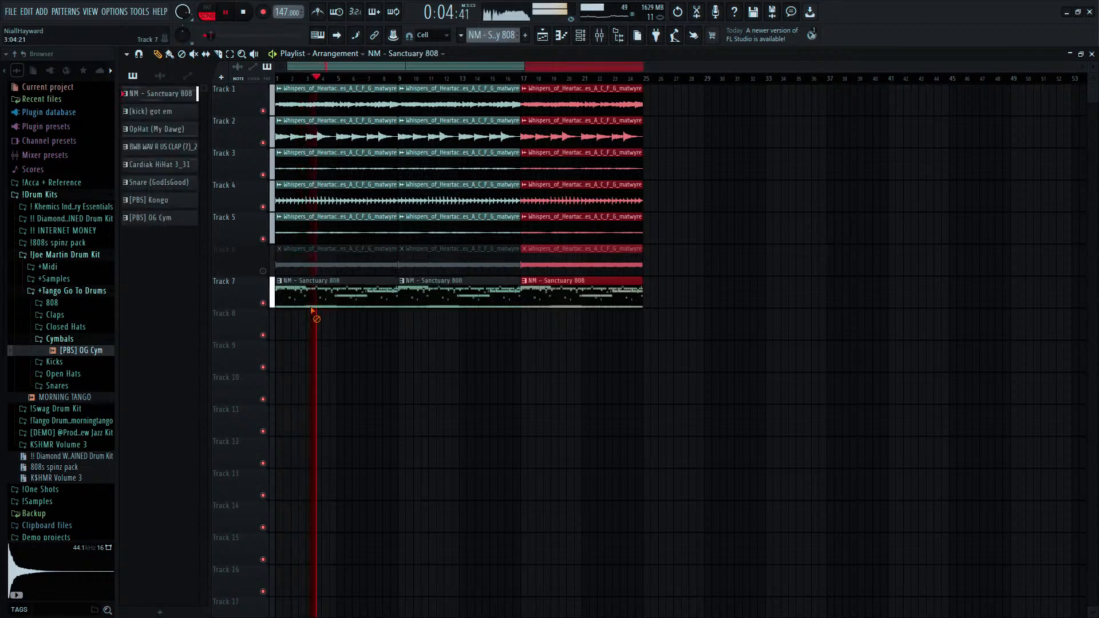
pyautogui.rightClick(314, 305)
pyautogui.moveTo(661, 297); pyautogui.dragTo(277, 293)
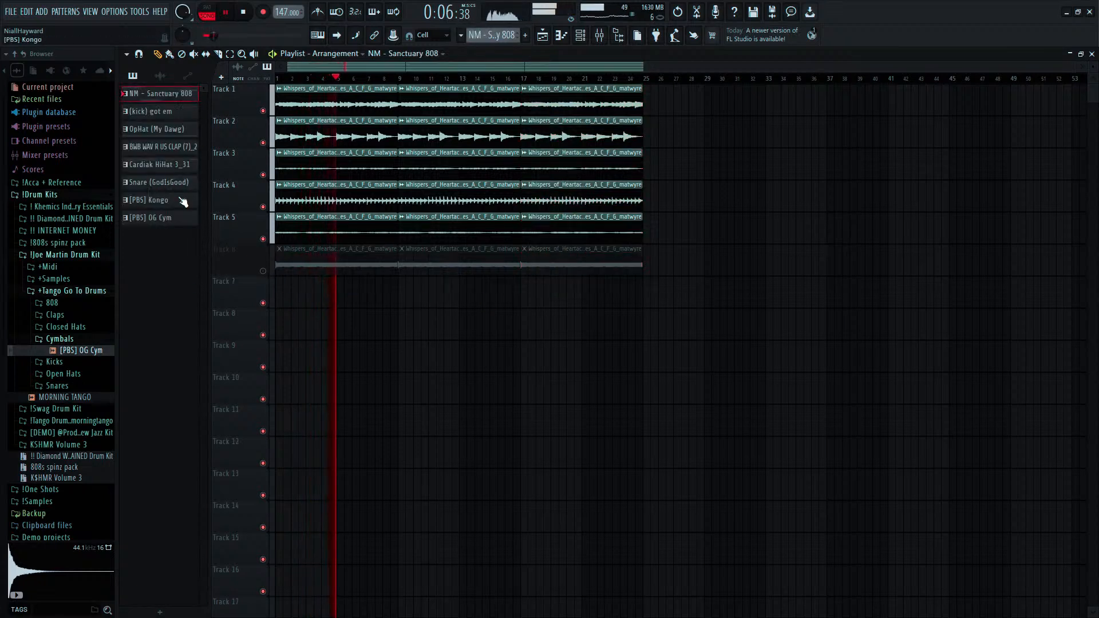
# Place the eight split drum patterns on tracks 7 to 14 from bar 1 and duplicate them twice.
pyautogui.keyDown('shift'); pyautogui.click(180, 218); pyautogui.keyUp('shift')
pyautogui.moveTo(173, 161); pyautogui.dragTo(277, 294)
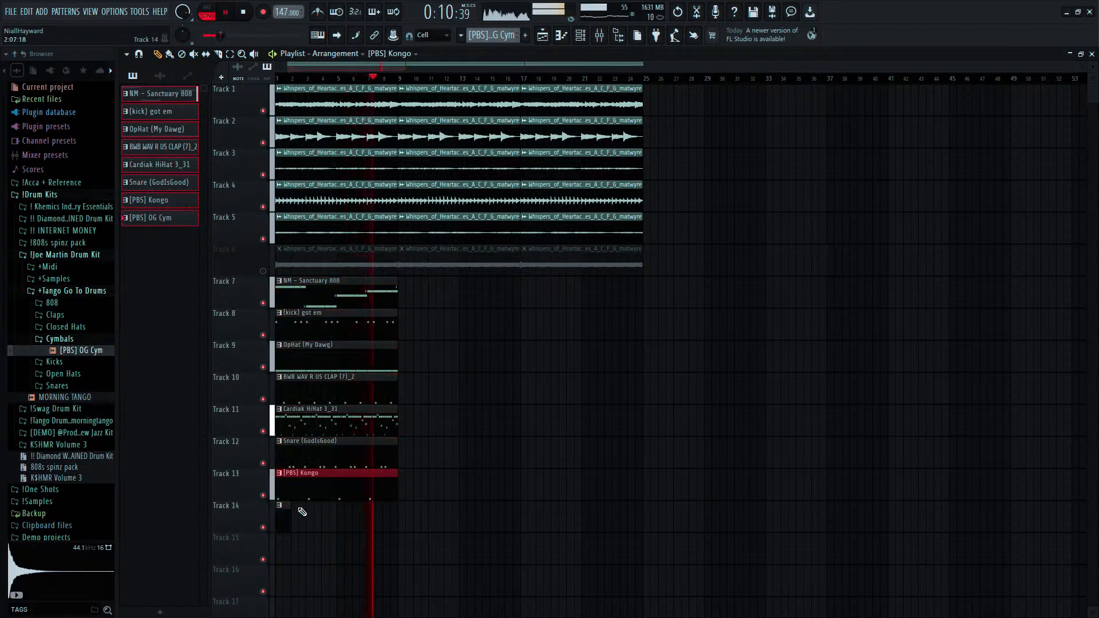
pyautogui.moveTo(289, 507); pyautogui.dragTo(321, 277)
pyautogui.hotkey('ctrl', 'b')
pyautogui.hotkey('ctrl', 'b')
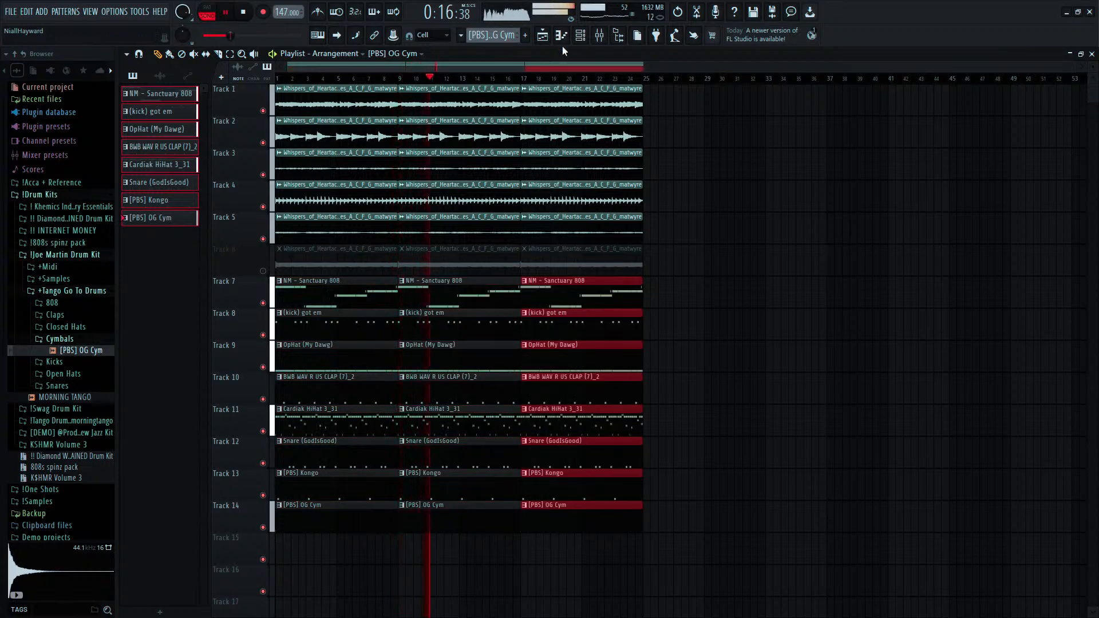
# Play the arrangement from the start and check the track levels in the mixer.
pyautogui.press('space')
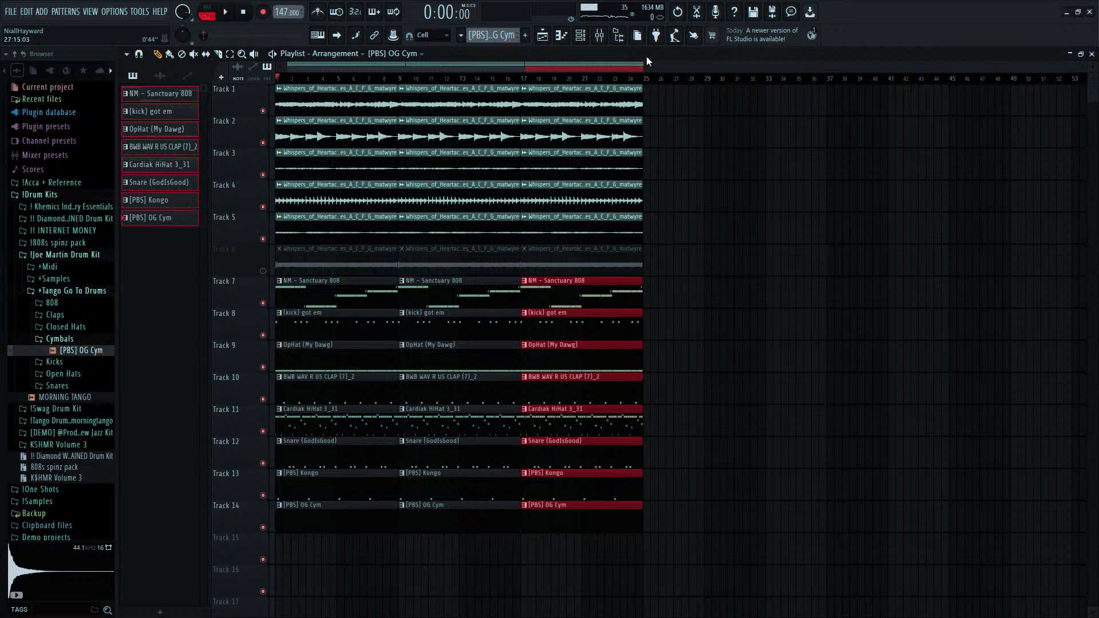
pyautogui.press('space')
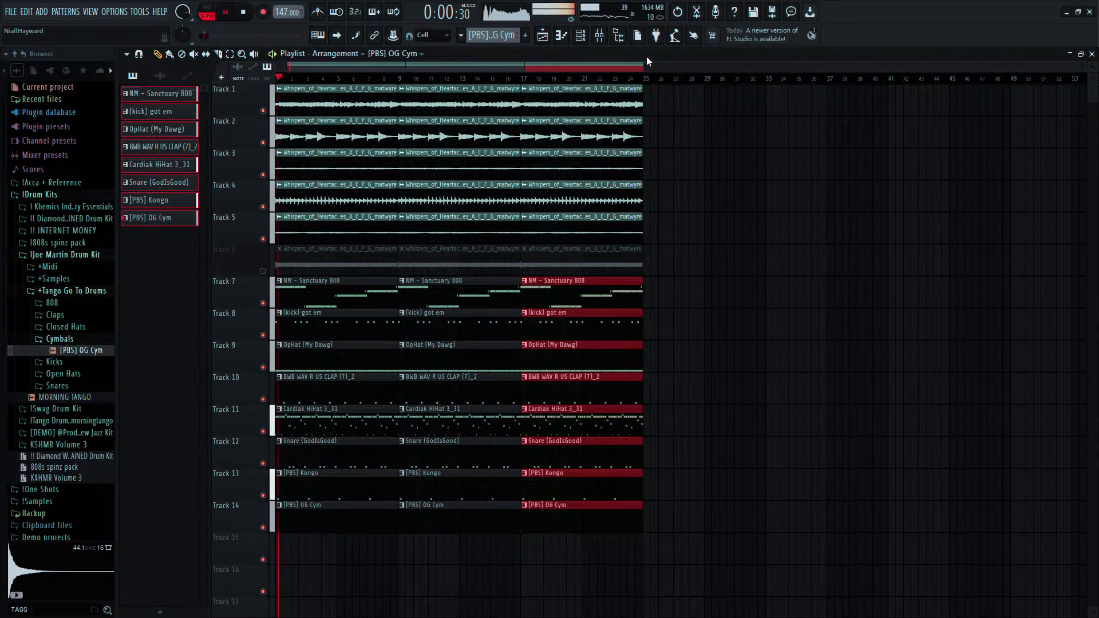
pyautogui.click(599, 36)
pyautogui.click(599, 36)
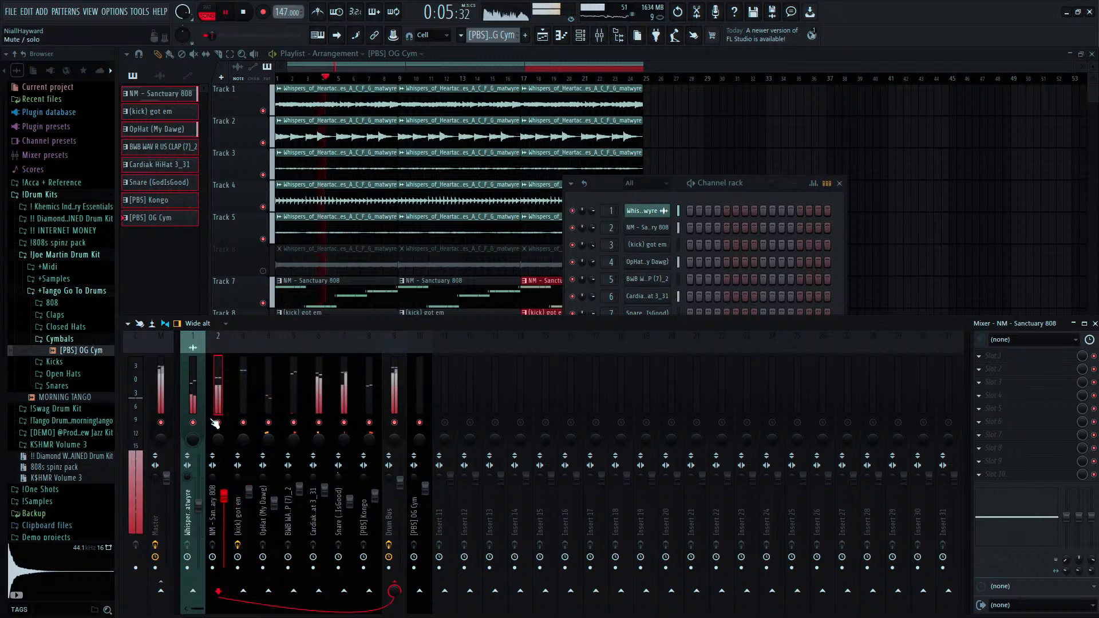
pyautogui.click(189, 452)
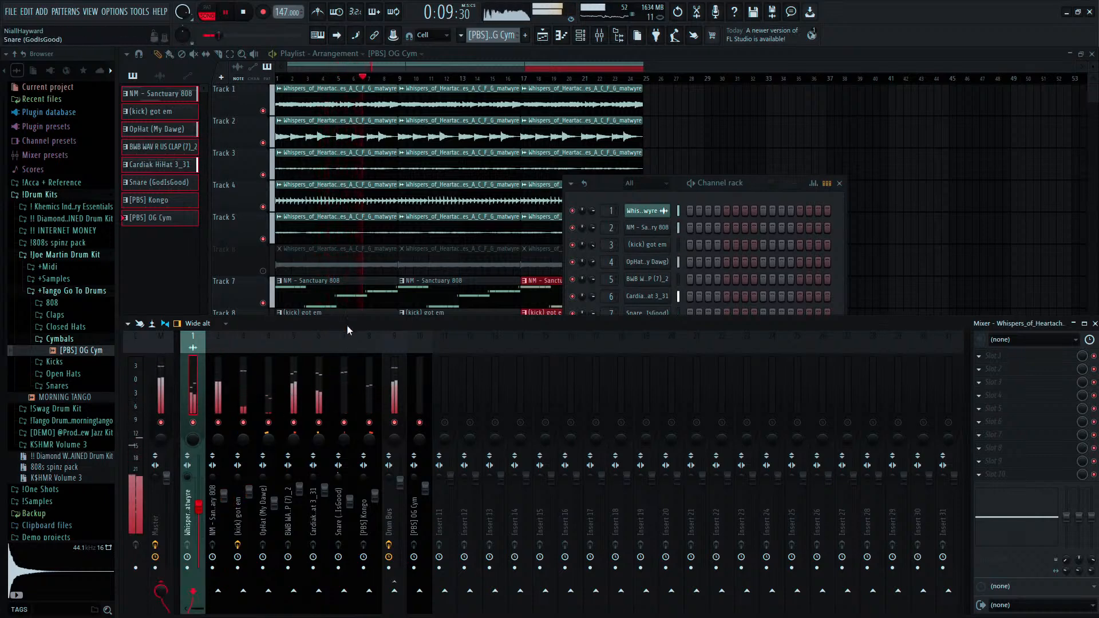
pyautogui.press('space')
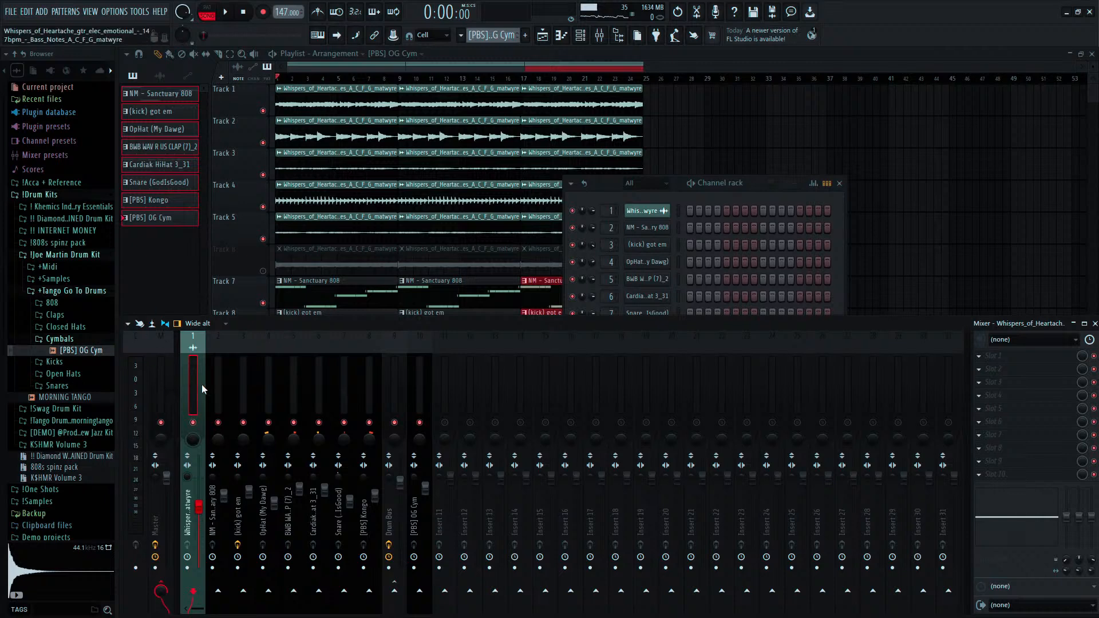
# Audition the drums with the melody loop muted, bringing the clap, hi-hat, open hat, snare and Kongo back in.
pyautogui.keyDown('ctrl'); pyautogui.click(218, 423); pyautogui.keyUp('ctrl')
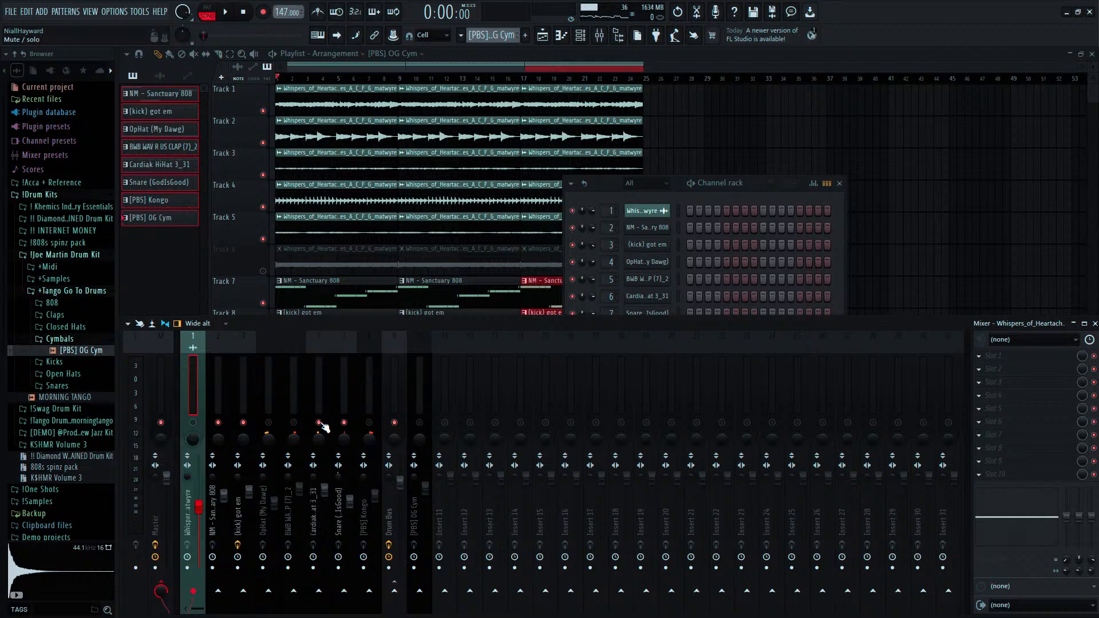
pyautogui.press('space')
pyautogui.click(293, 422)
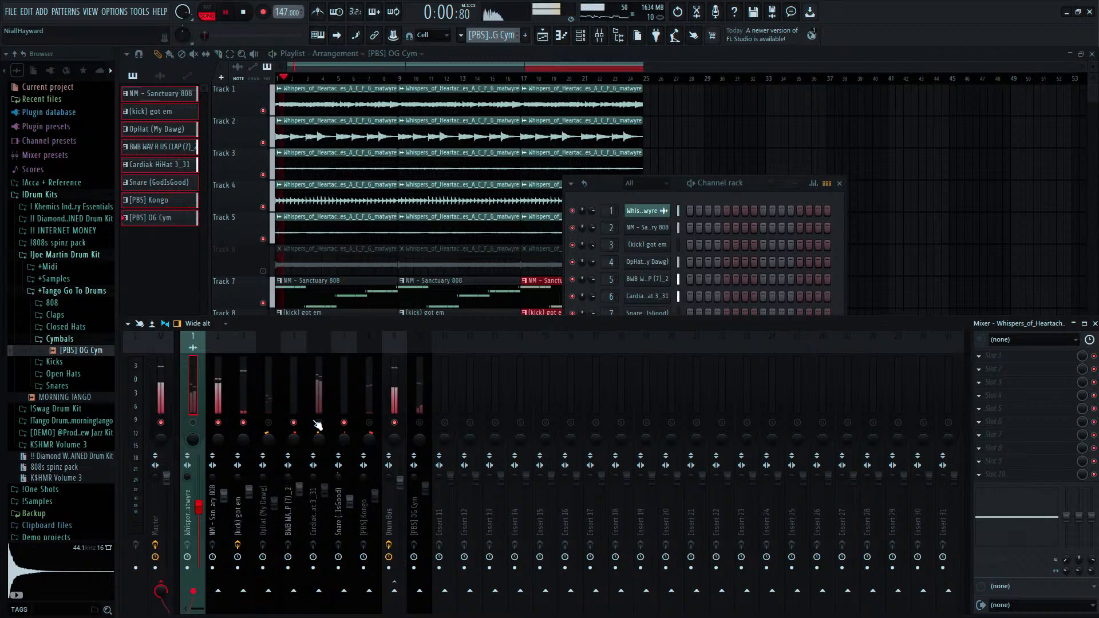
pyautogui.click(319, 422)
pyautogui.click(344, 422)
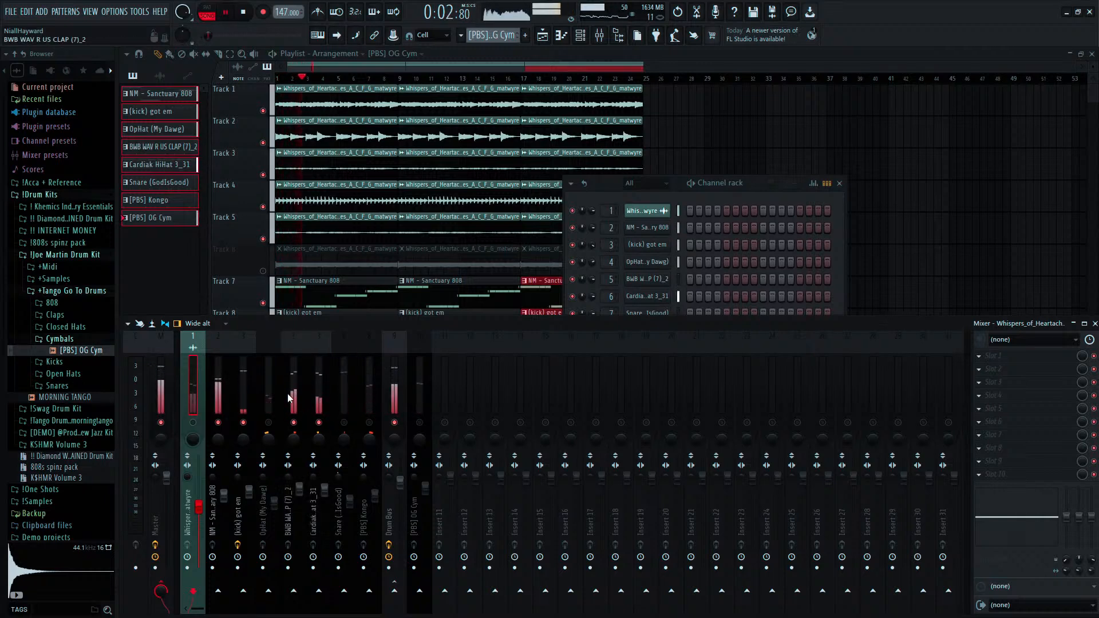
pyautogui.click(268, 422)
pyautogui.click(344, 422)
pyautogui.click(369, 422)
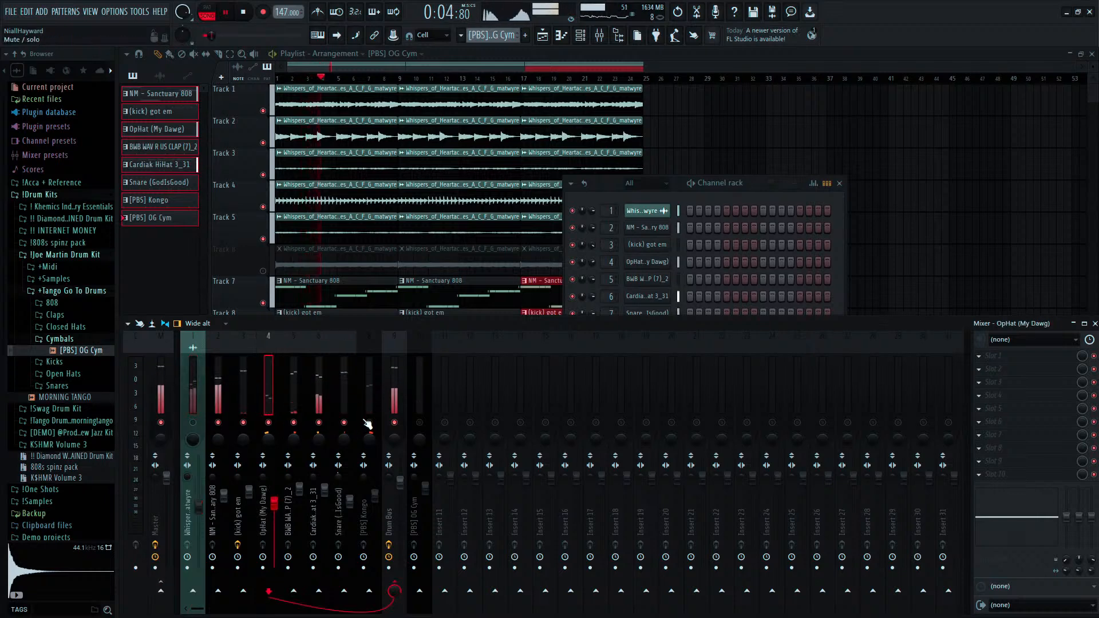
pyautogui.click(366, 390)
pyautogui.click(342, 394)
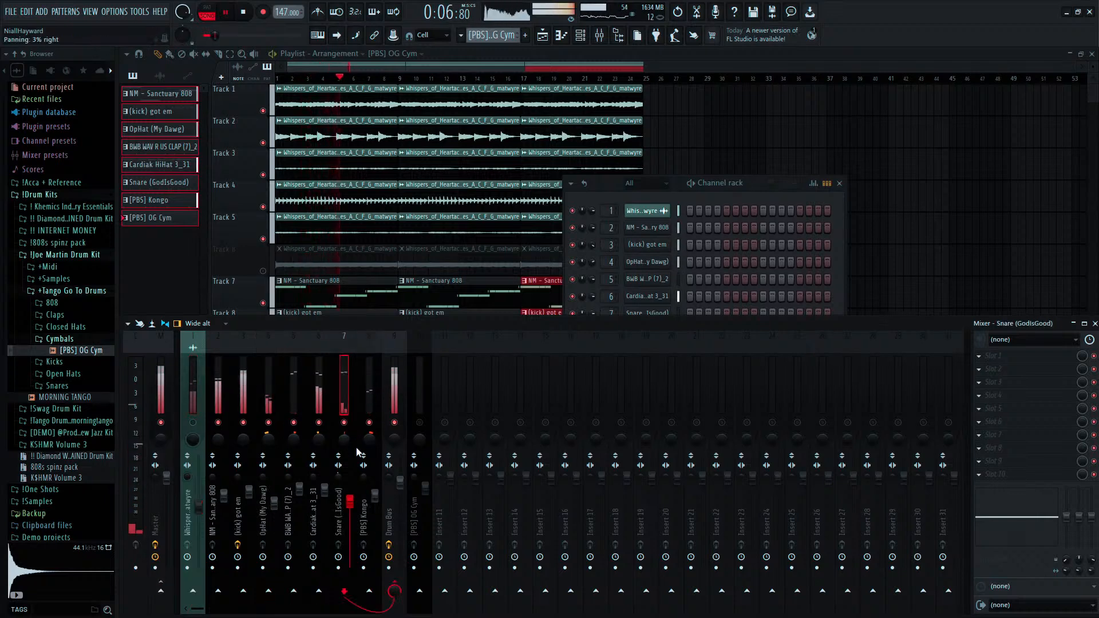
pyautogui.click(490, 59)
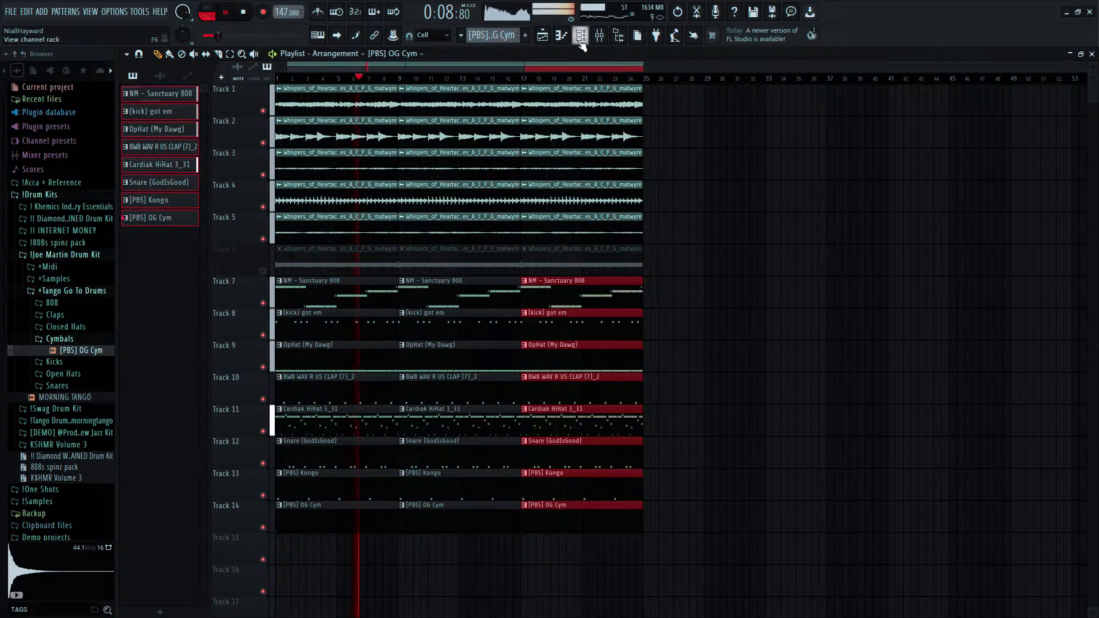
pyautogui.click(599, 35)
pyautogui.click(193, 375)
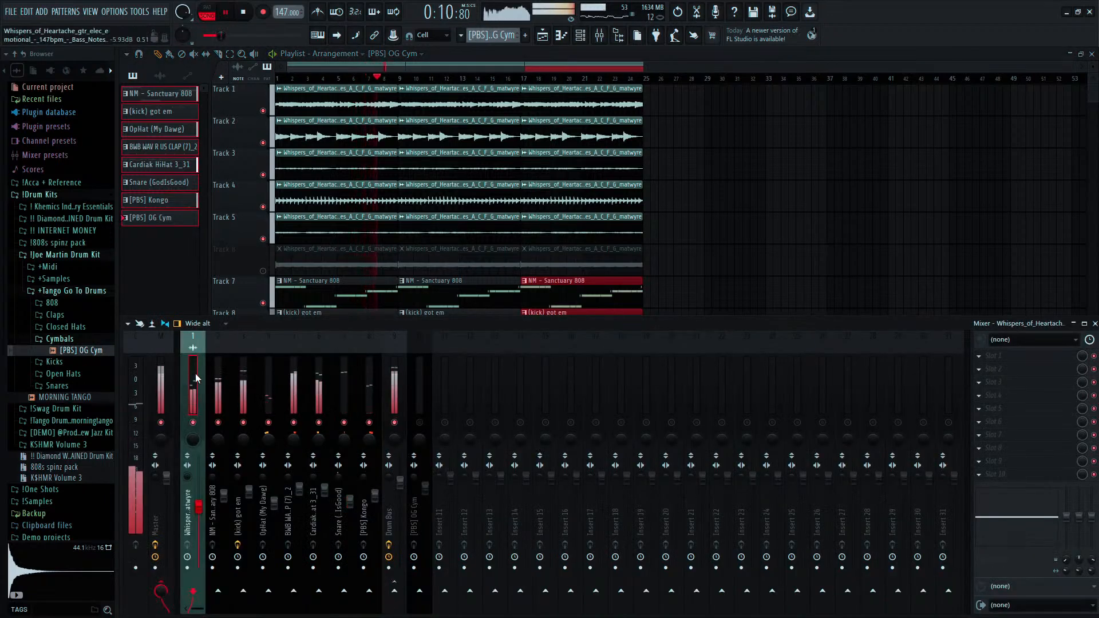
pyautogui.click(518, 53)
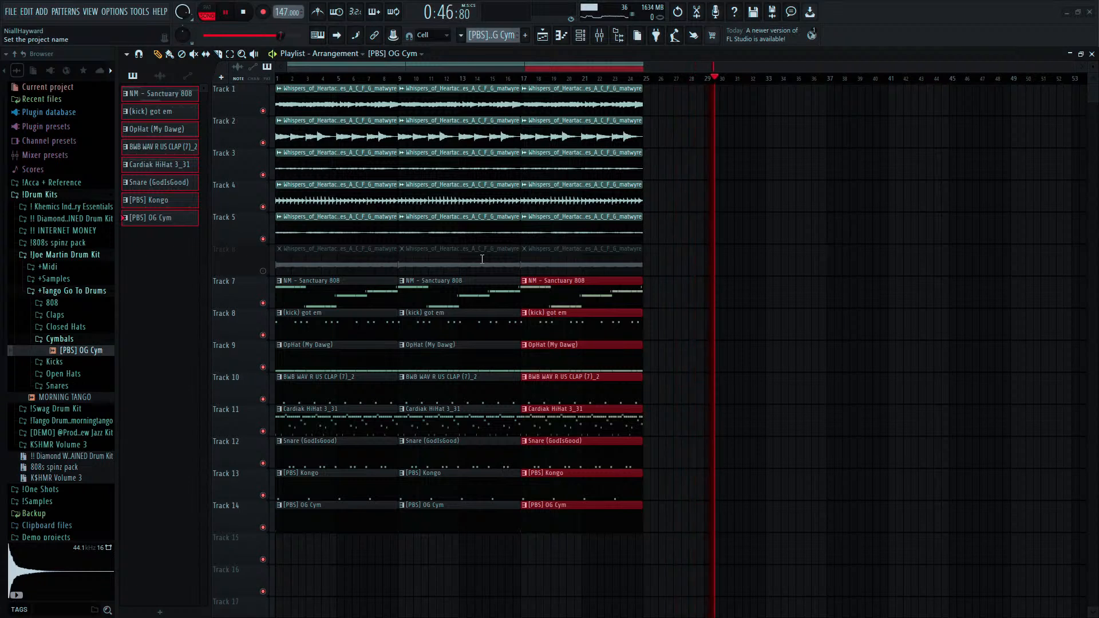
pyautogui.press('space')
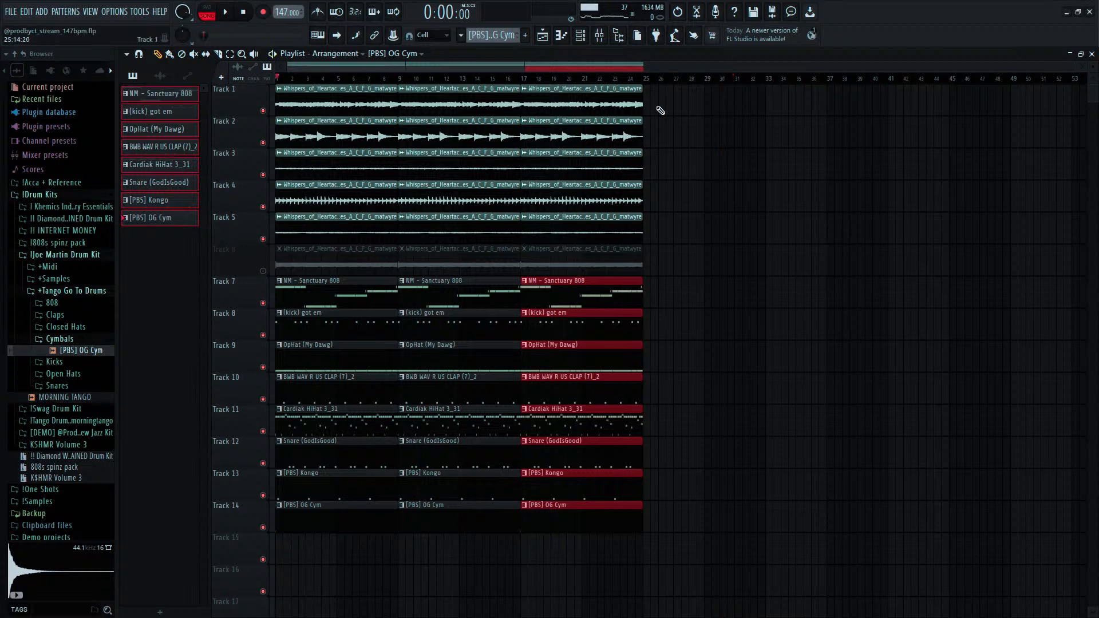
# Start a new project with huney - Loop_4 on track 1 and set the tempo to 150 BPM.
pyautogui.click(22, 26)
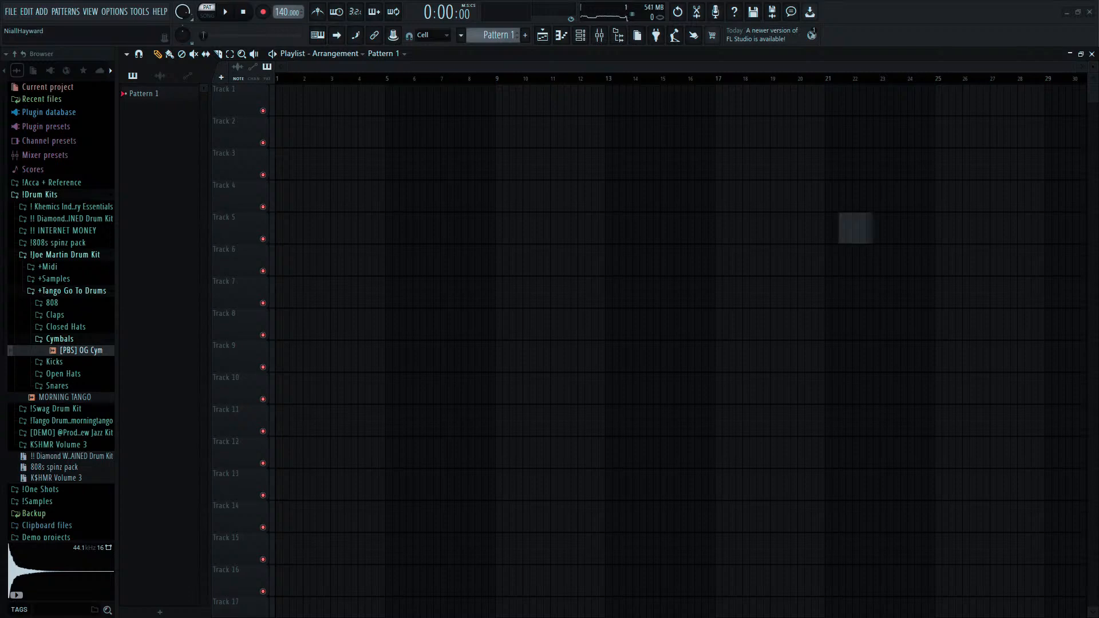
pyautogui.moveTo(856, 229); pyautogui.dragTo(872, 229)
pyautogui.moveTo(954, 237); pyautogui.dragTo(213, 80)
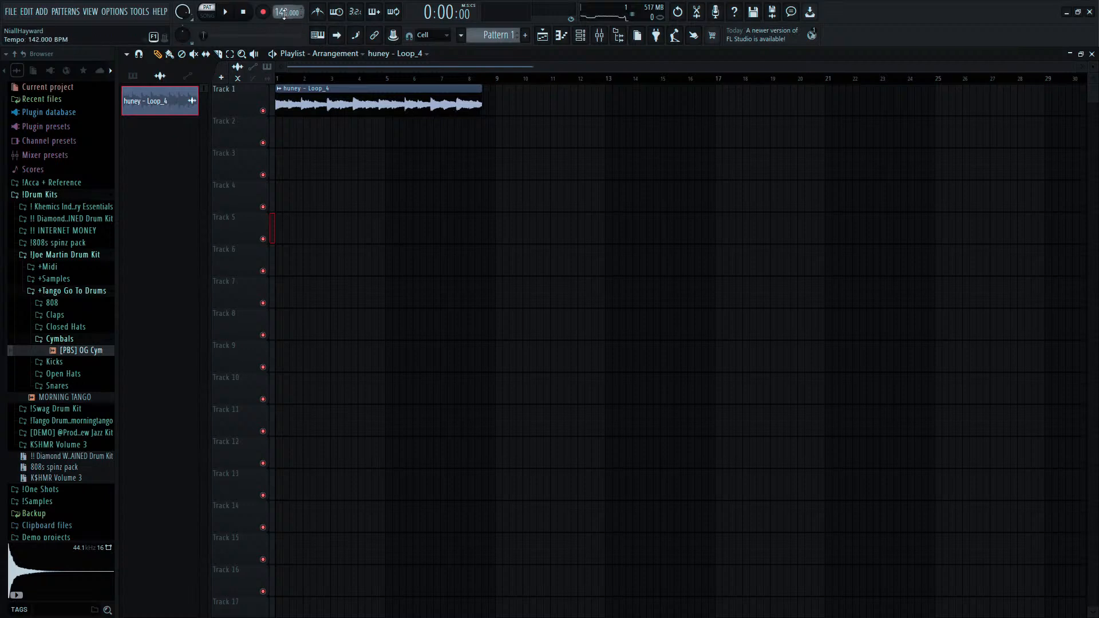
pyautogui.press('space')
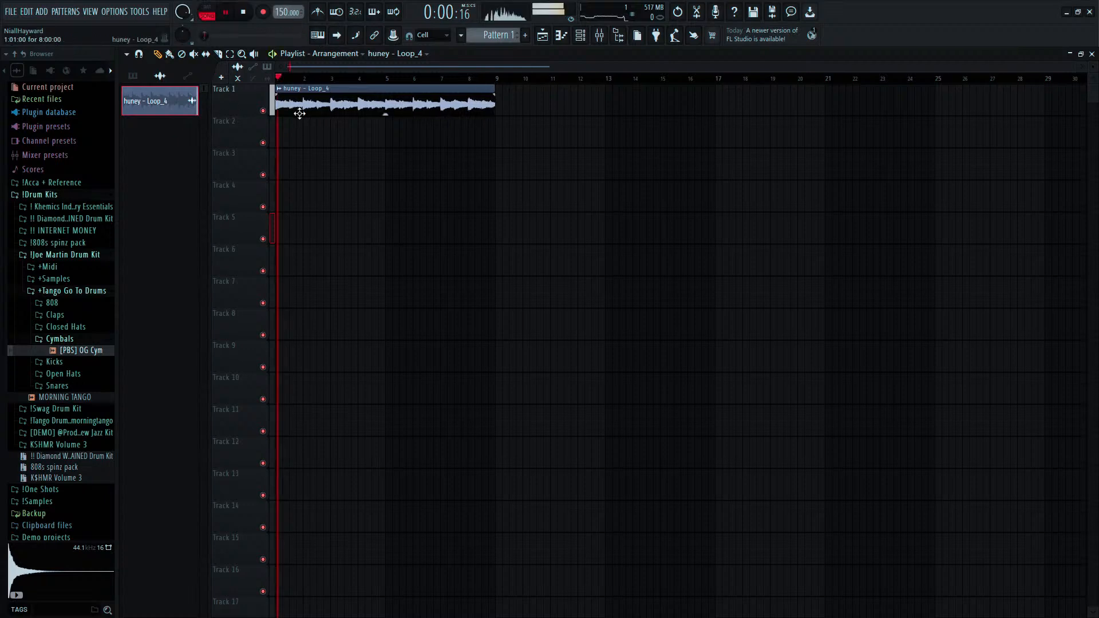
pyautogui.scroll(10, 281, 117)
pyautogui.scroll(-10, 429, 134)
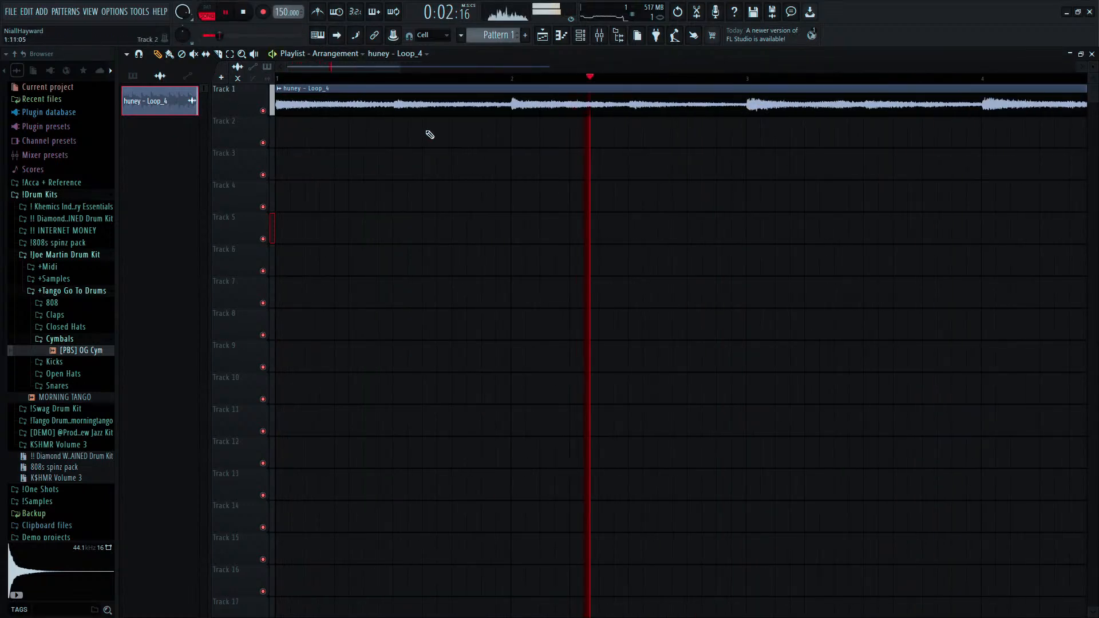
# Stop playback, lower the pitch of the huney - Loop_4 audio clip and show the pattern list.
pyautogui.press('space')
pyautogui.doubleClick(408, 104)
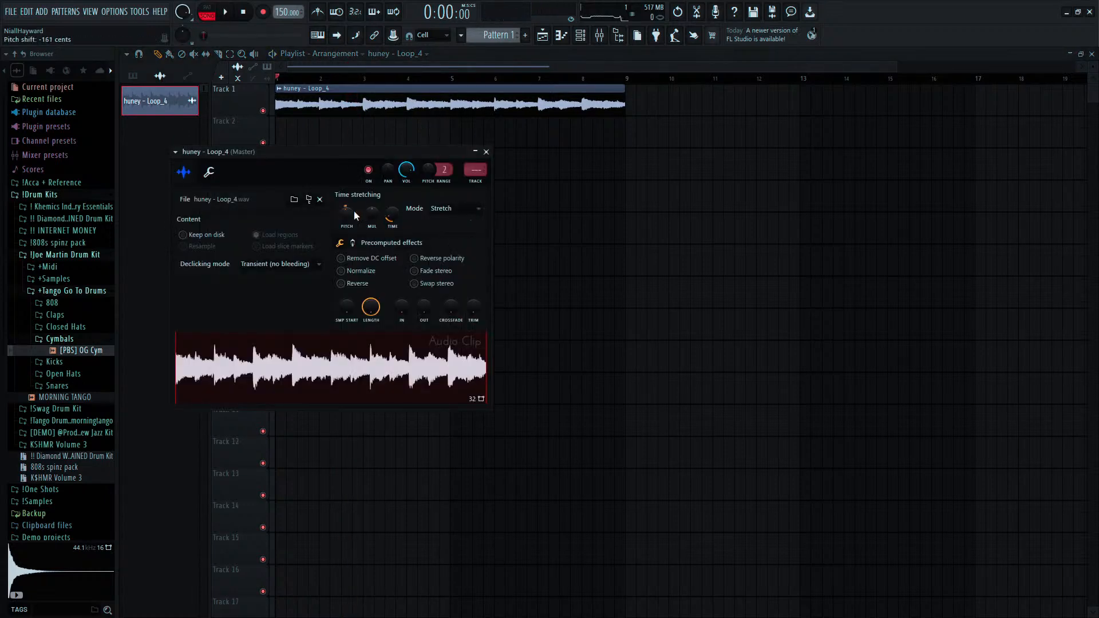
pyautogui.click(132, 79)
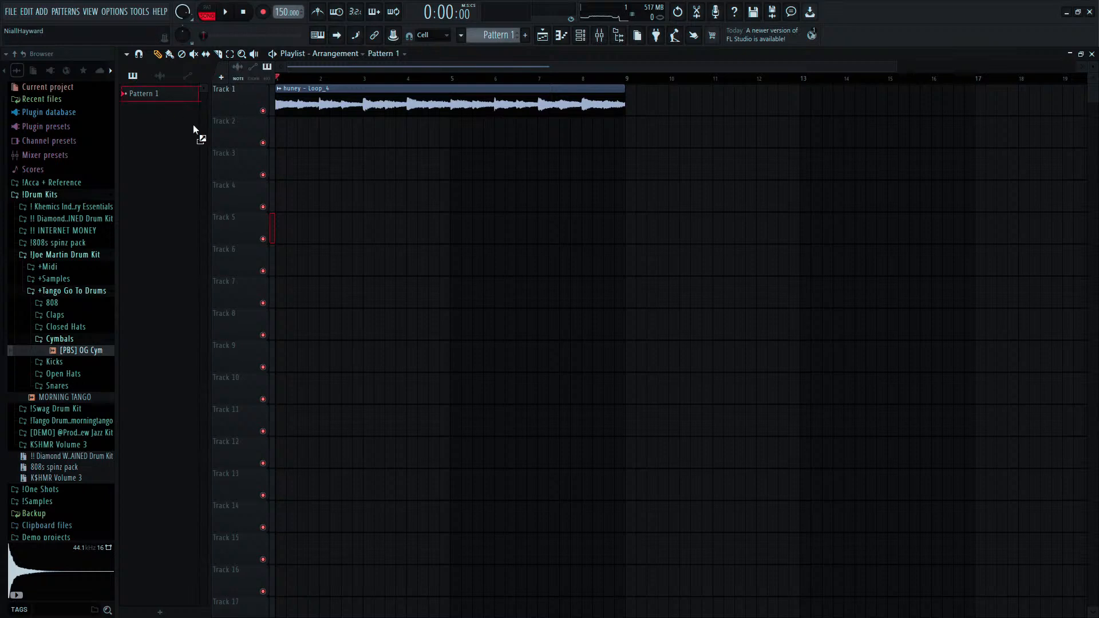
# Place a Pattern 1 clip on track 2 spanning bars 1 to 4 and show the channel rack.
pyautogui.click(277, 132)
pyautogui.moveTo(314, 135); pyautogui.dragTo(453, 139)
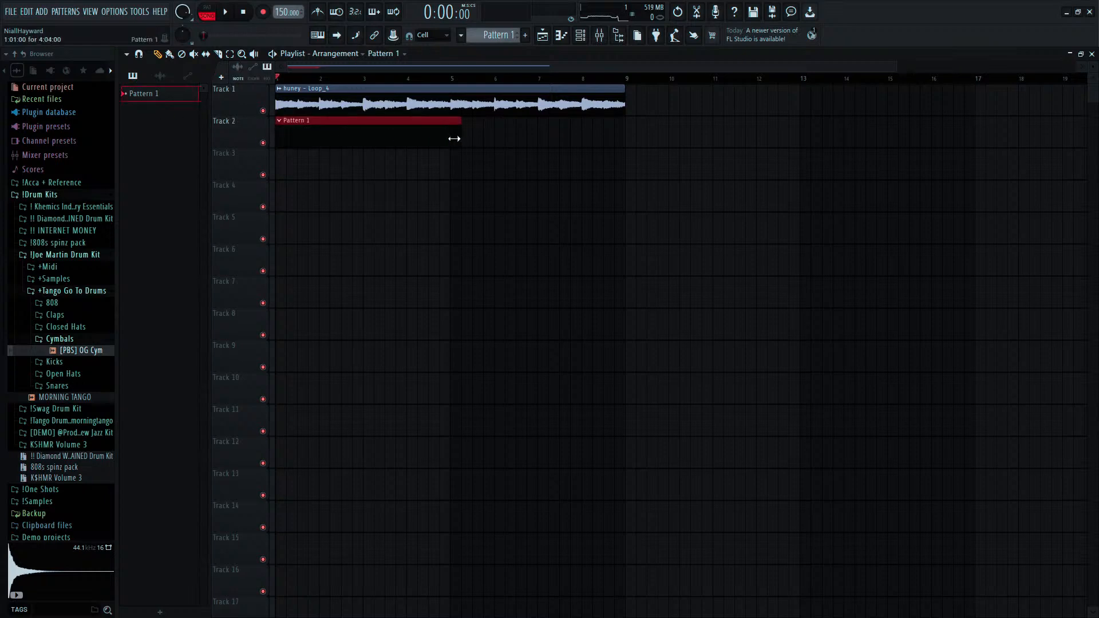
pyautogui.click(580, 40)
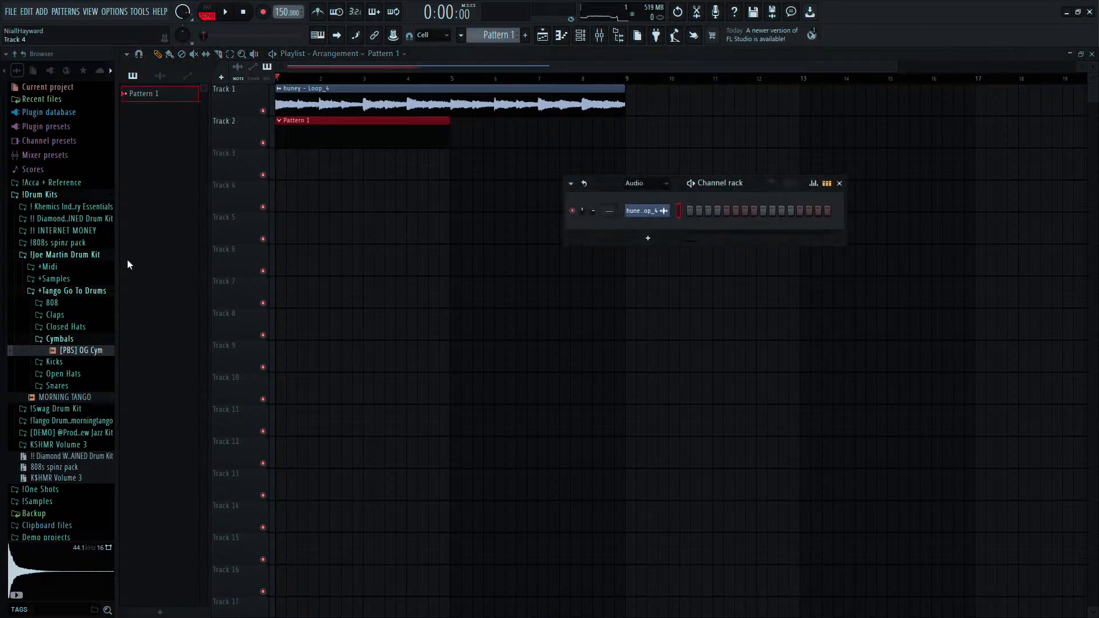
# Load the Classic Zay 808 from the !Tango Drum Kit's 808 folder as a new channel.
pyautogui.click(64, 303)
pyautogui.click(68, 306)
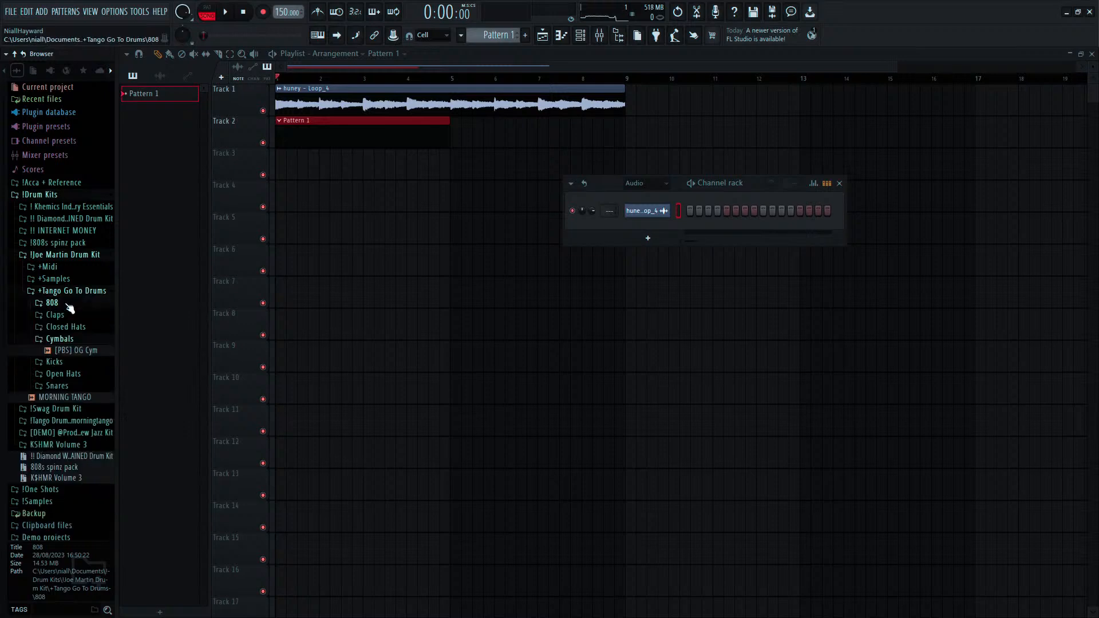
pyautogui.click(61, 293)
pyautogui.click(57, 325)
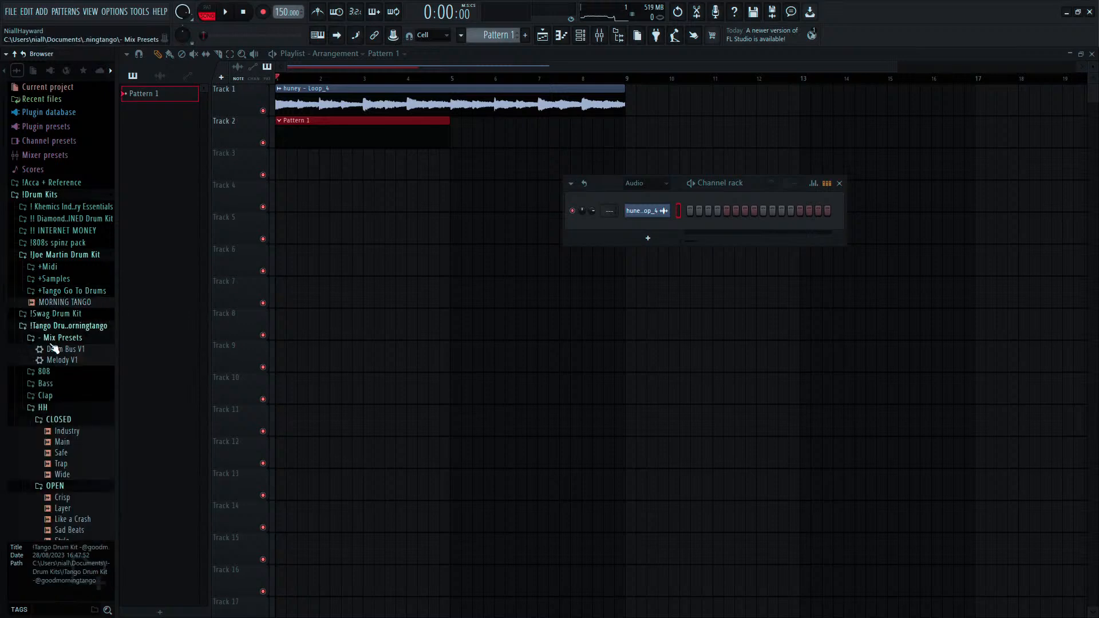
pyautogui.click(51, 371)
pyautogui.moveTo(56, 382); pyautogui.dragTo(230, 356)
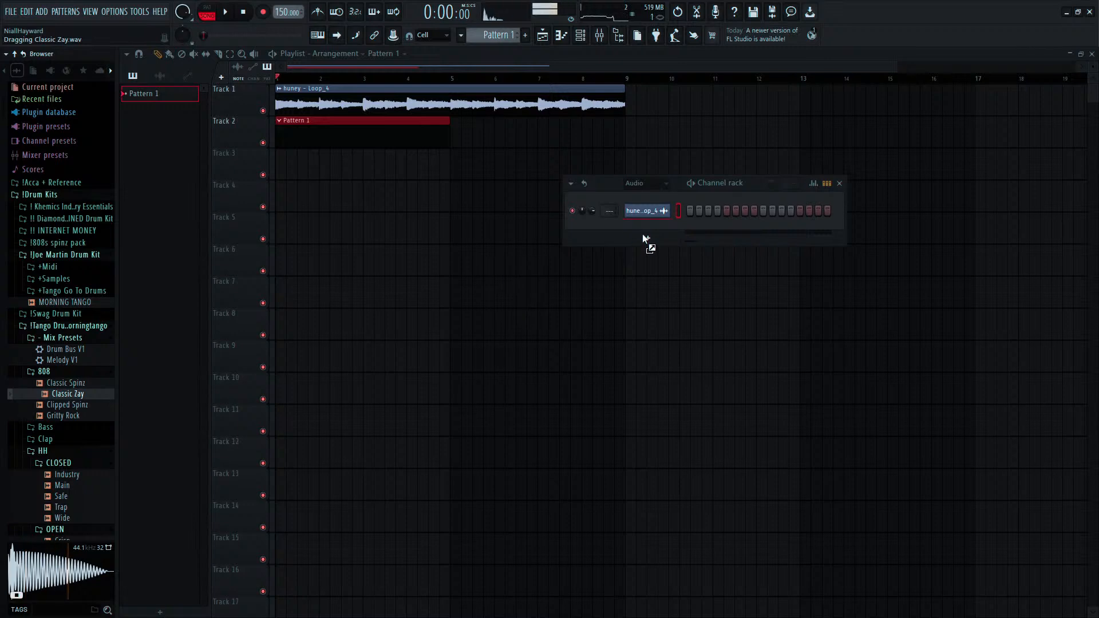
pyautogui.moveTo(642, 234); pyautogui.dragTo(643, 236)
# Load Auto-Key on the master track, play the loop through it to detect the key, and return to the playlist.
pyautogui.press('space')
pyautogui.click(599, 34)
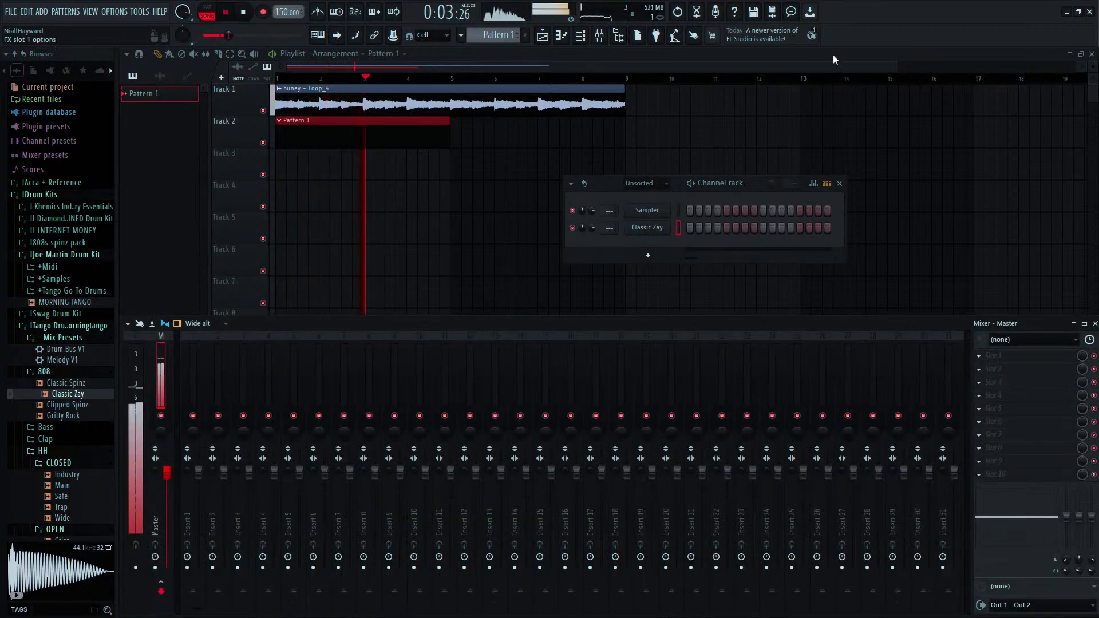
pyautogui.click(815, 45)
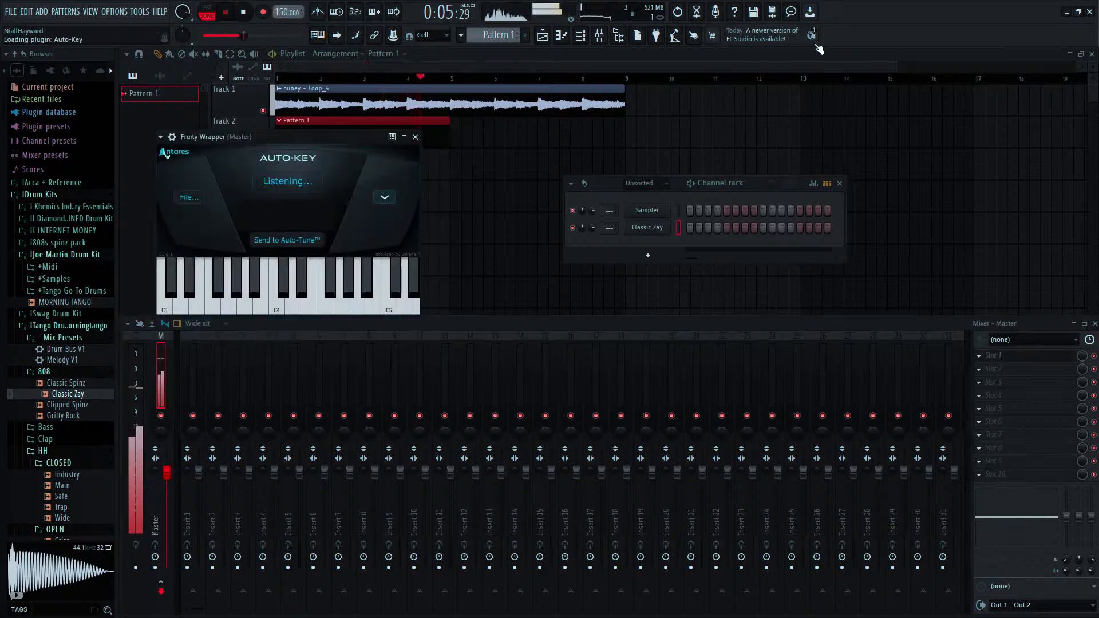
pyautogui.moveTo(304, 138); pyautogui.dragTo(705, 123)
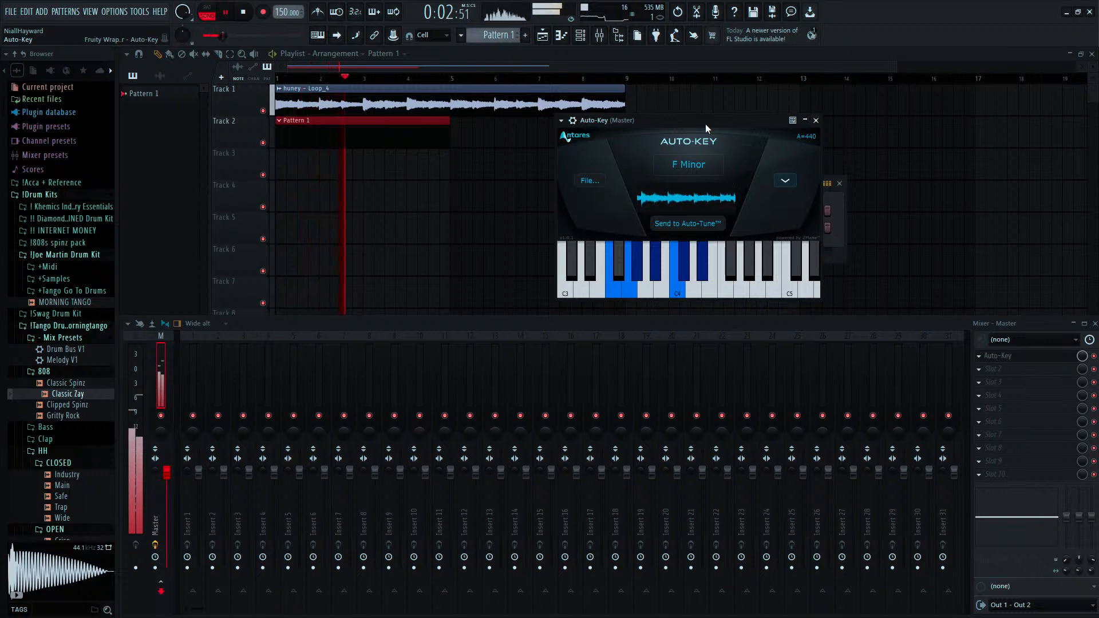
pyautogui.press('space')
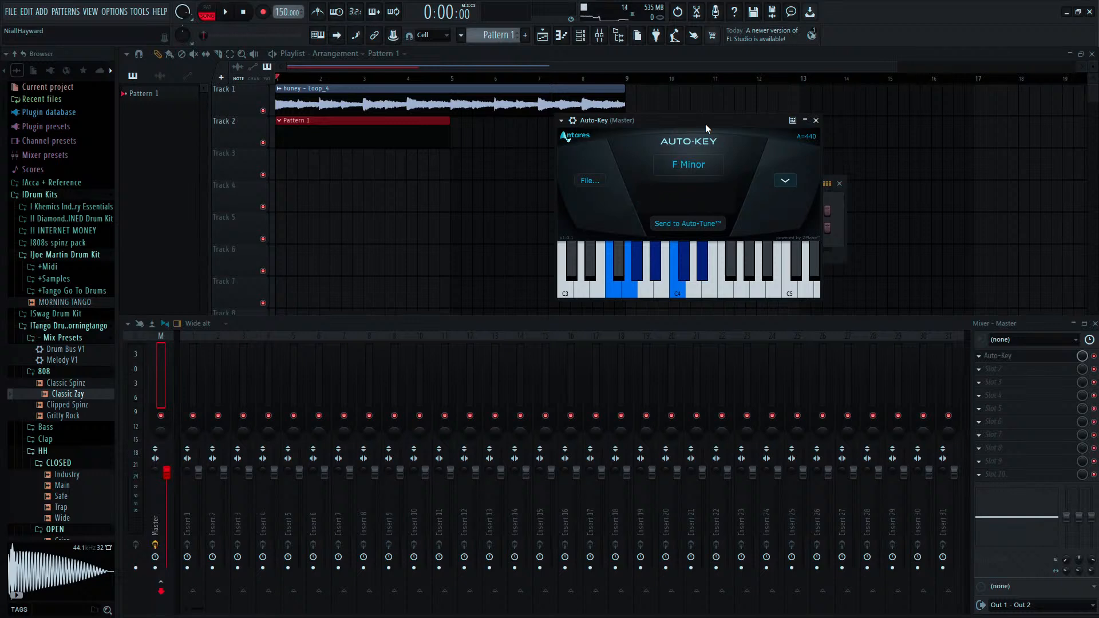
pyautogui.click(630, 60)
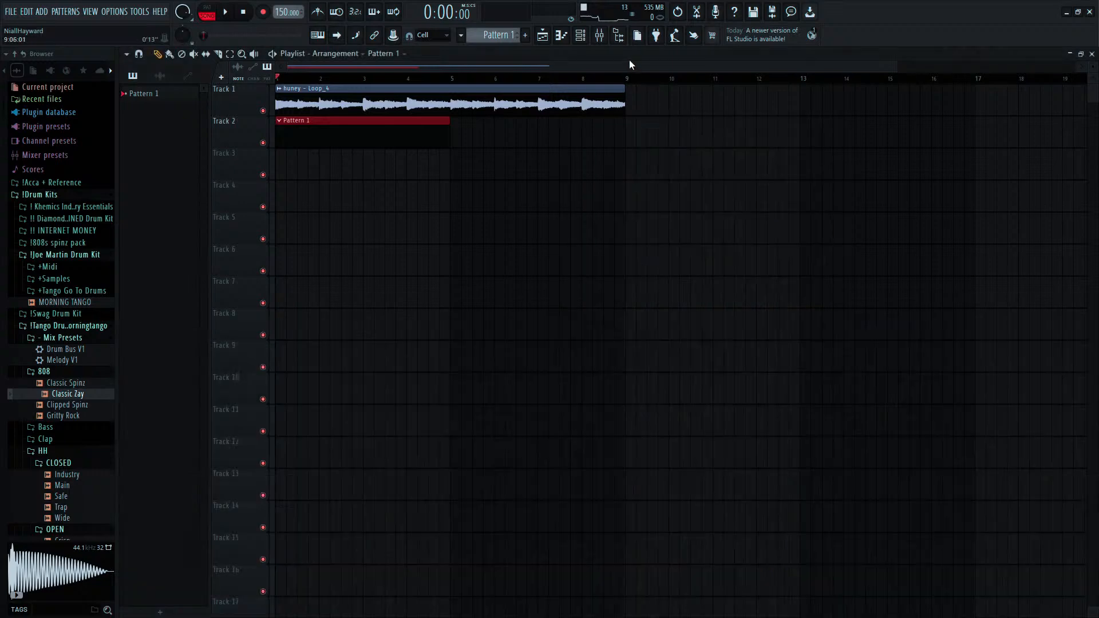
# Draw Classic Zay notes at F5 twice in bar 1 and once at bar 3, plus a G5 note in bar 2.
pyautogui.press('F6')
pyautogui.scroll(-1, 362, 175)
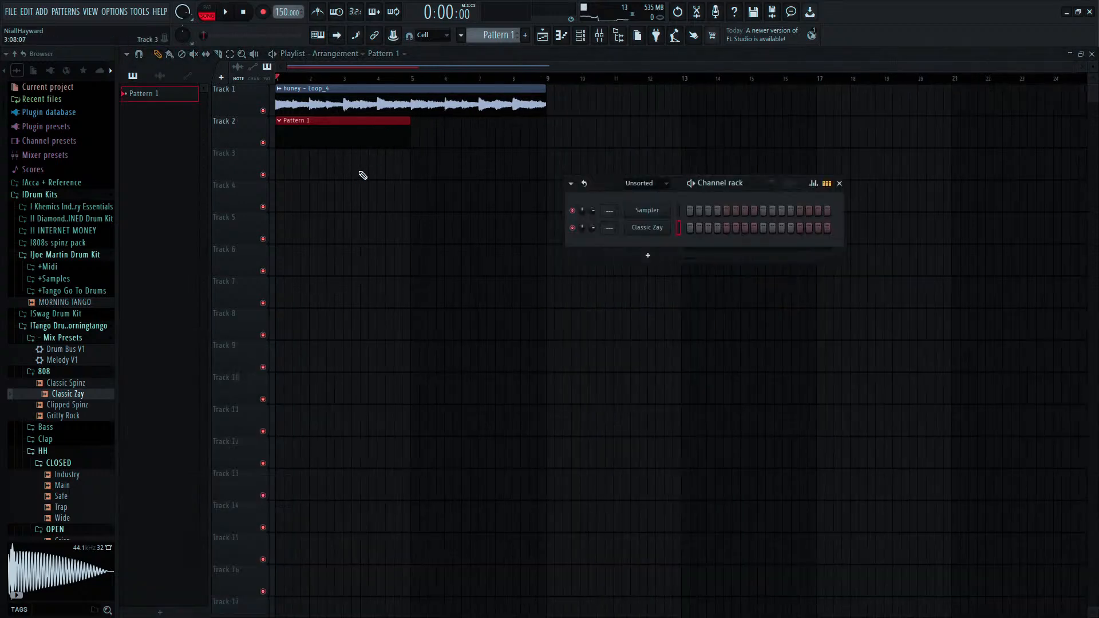
pyautogui.click(562, 36)
pyautogui.press('space')
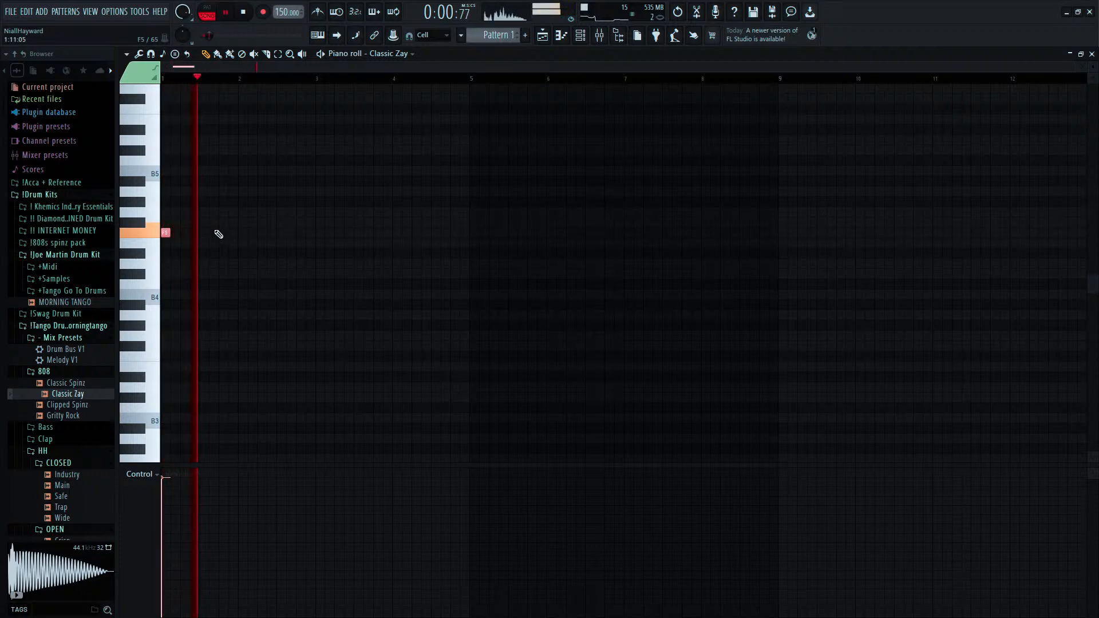
pyautogui.click(261, 213)
pyautogui.press('space')
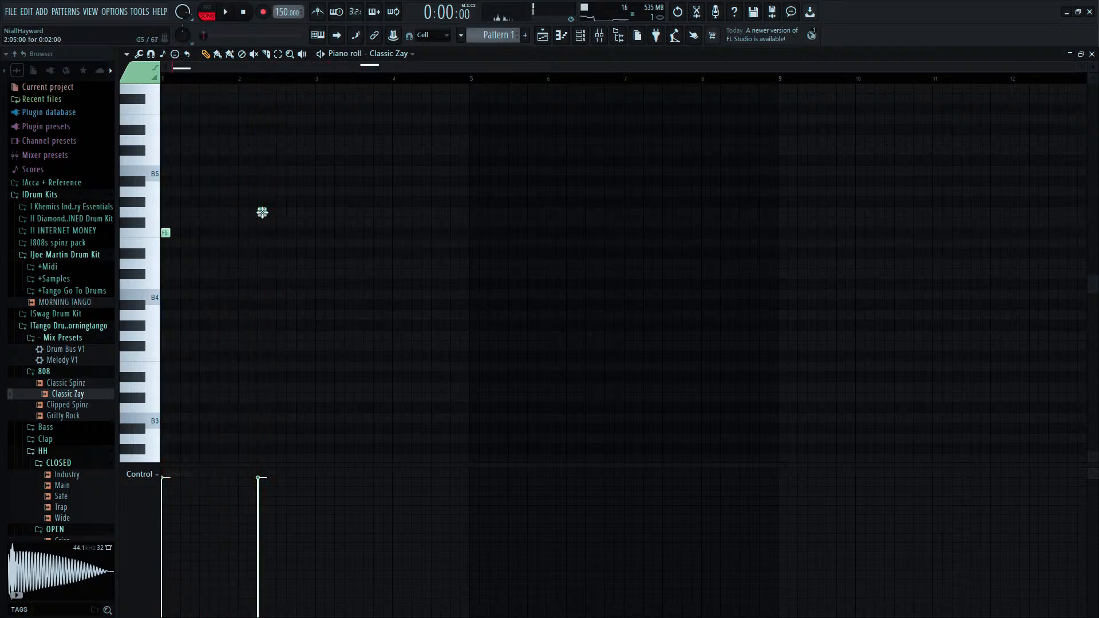
pyautogui.moveTo(262, 212); pyautogui.dragTo(317, 233)
pyautogui.press('space')
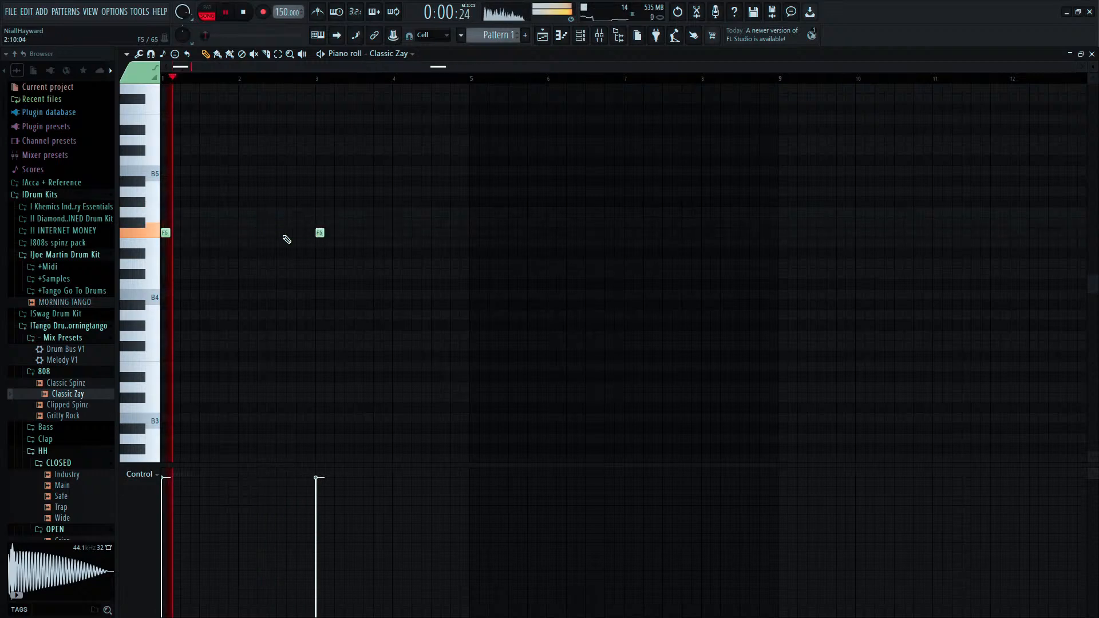
pyautogui.press('space')
pyautogui.click(192, 233)
pyautogui.press('space')
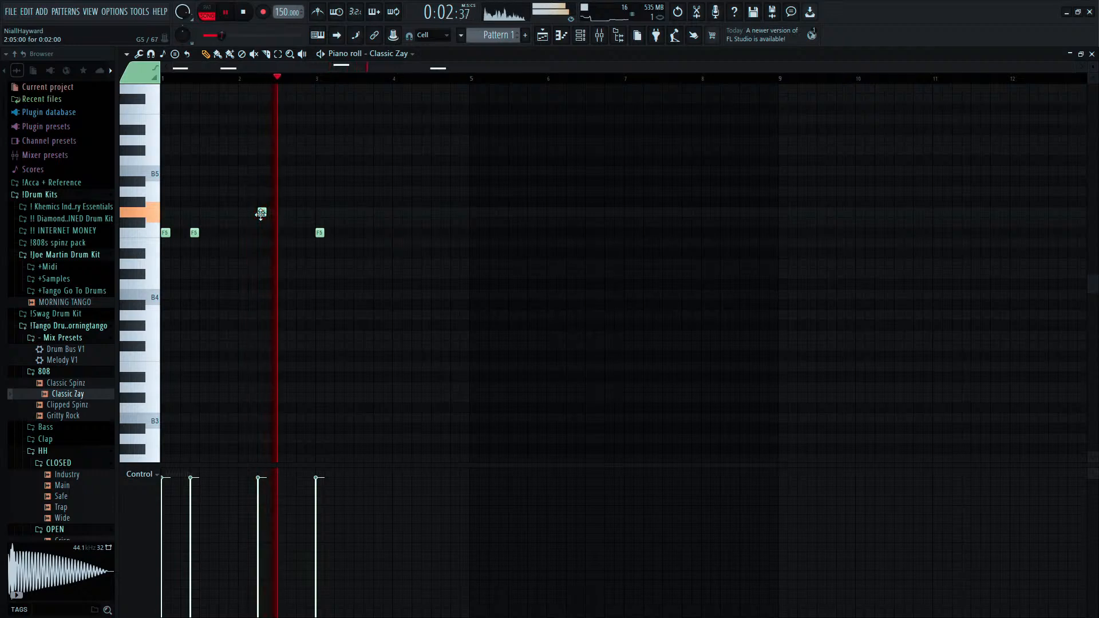
# Add a second 808 note in bar 2, shift the phrase up an octave and raise both bar 2 notes to A#6.
pyautogui.click(263, 212)
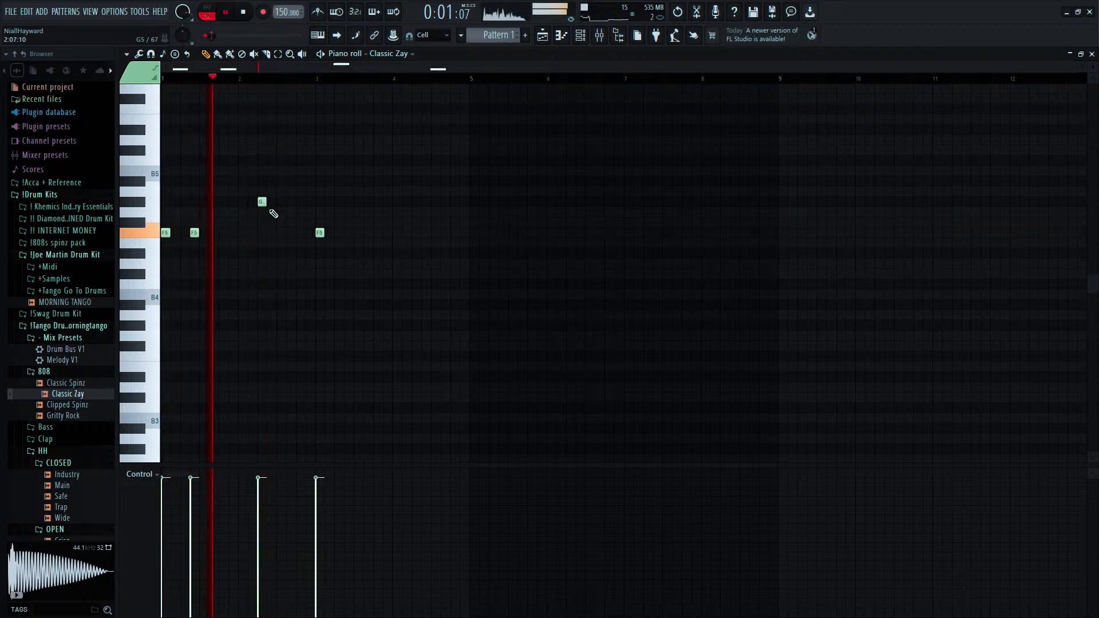
pyautogui.click(291, 201)
pyautogui.moveTo(295, 199); pyautogui.dragTo(339, 266)
pyautogui.hotkey('ctrl', 'a')
pyautogui.hotkey('ctrl', 'Up')
pyautogui.scroll(3, 248, 214)
pyautogui.hotkey('shift', 'Up')
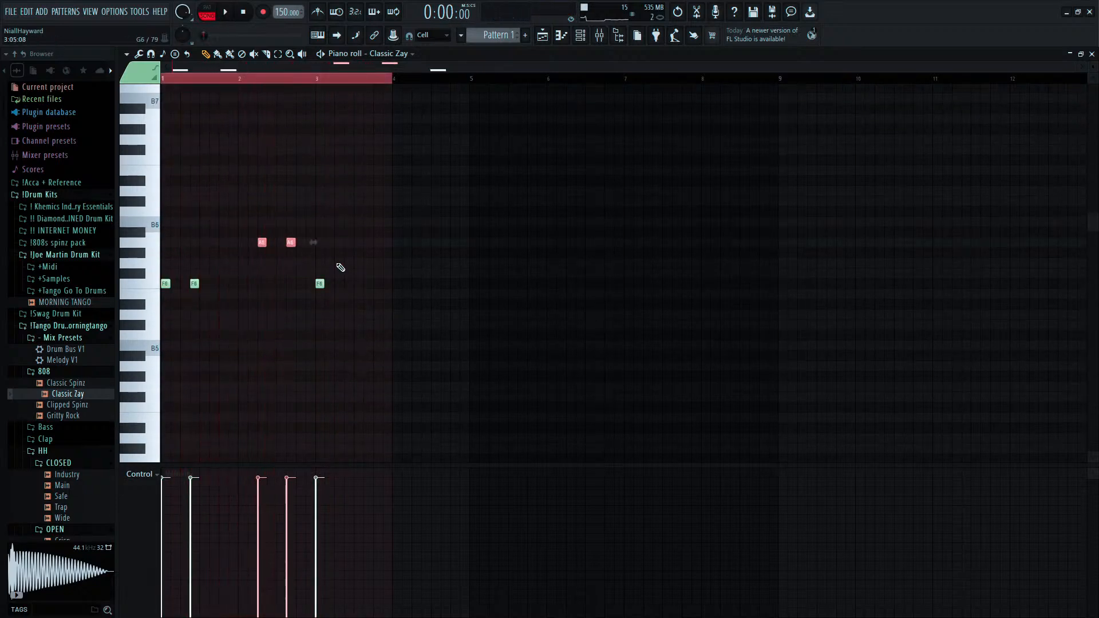
pyautogui.hotkey('shift', 'Up')
# Insert another A#6 note directly after the first one in bar 2 while the loop plays.
pyautogui.press('space')
pyautogui.scroll(3, 343, 252)
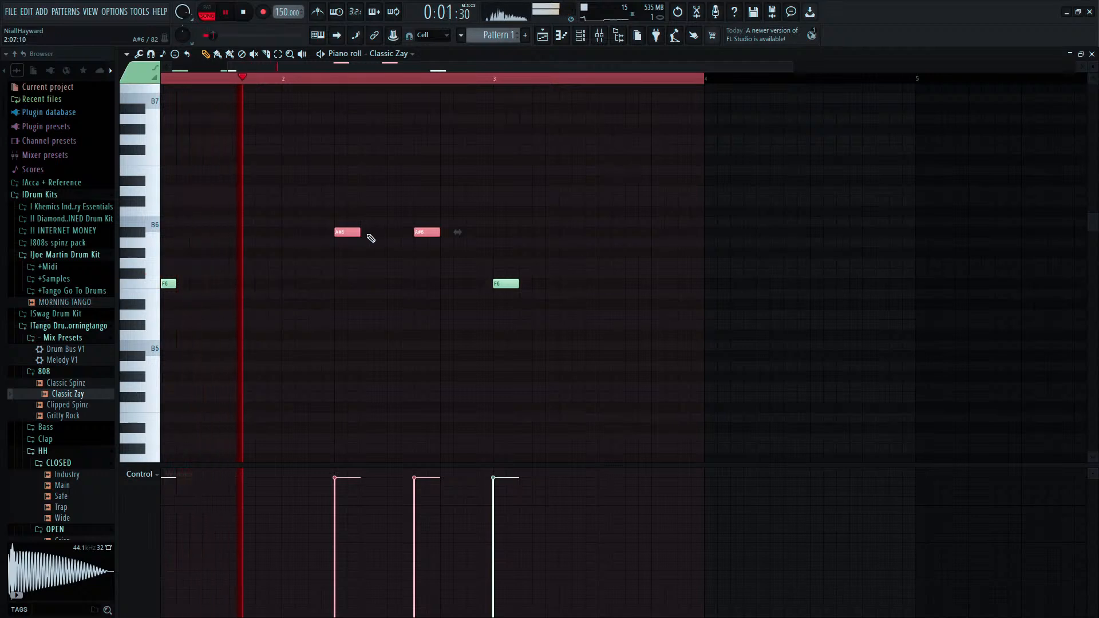
pyautogui.click(369, 234)
pyautogui.scroll(-2, 433, 237)
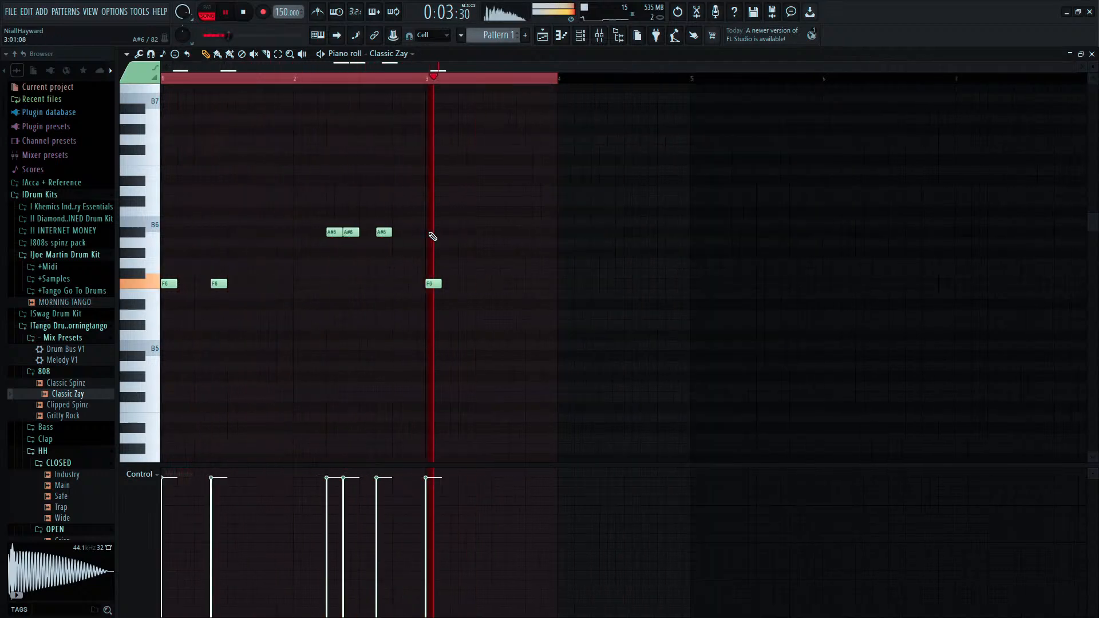
# Raise the 808 note at bar 3 to G#6 and add two more G#6 notes in bar 4.
pyautogui.press('space')
pyautogui.click(430, 283)
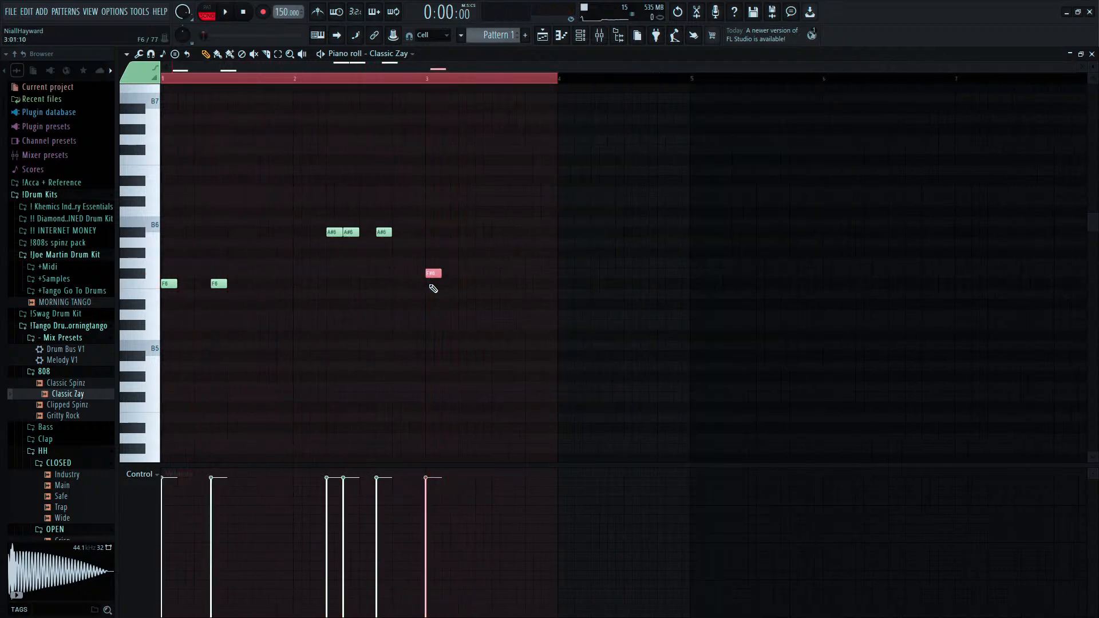
pyautogui.hotkey('shift', 'Up')
pyautogui.hotkey('shift', 'Up')
pyautogui.press('space')
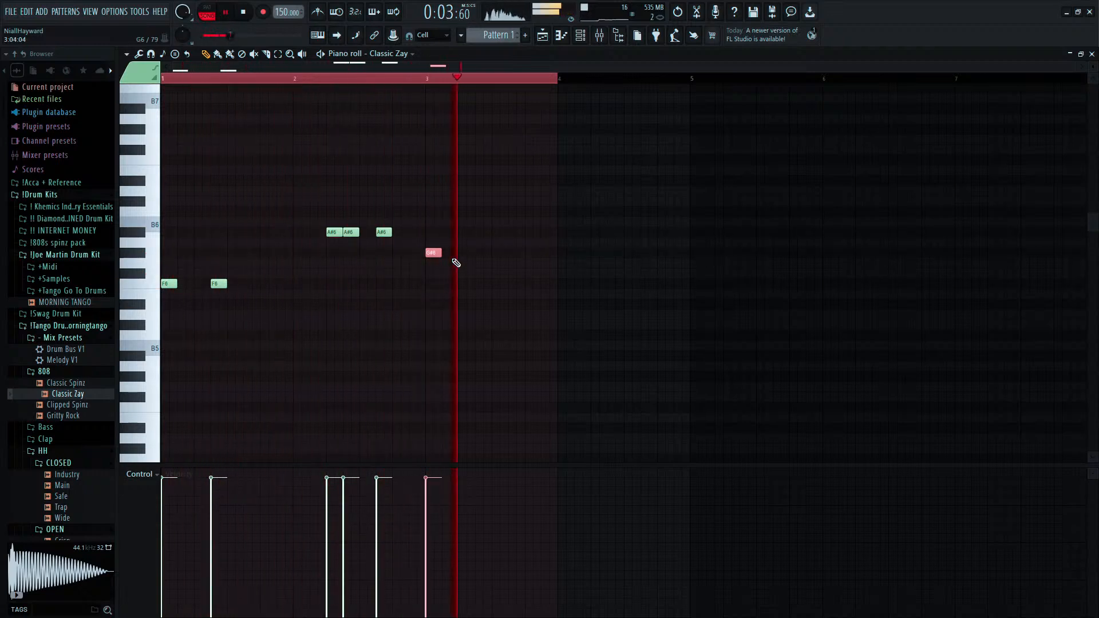
pyautogui.click(596, 253)
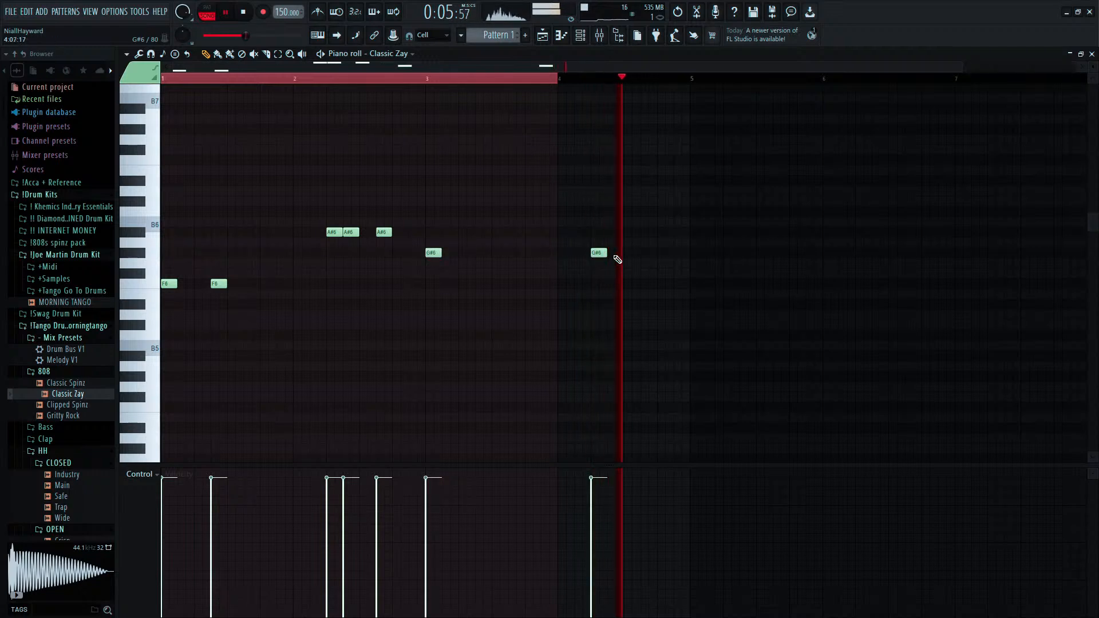
pyautogui.click(645, 254)
# Duplicate the four-bar 808 phrase and place a second Pattern 1 clip on track 2 at bar 5.
pyautogui.hotkey('ctrl', 'a')
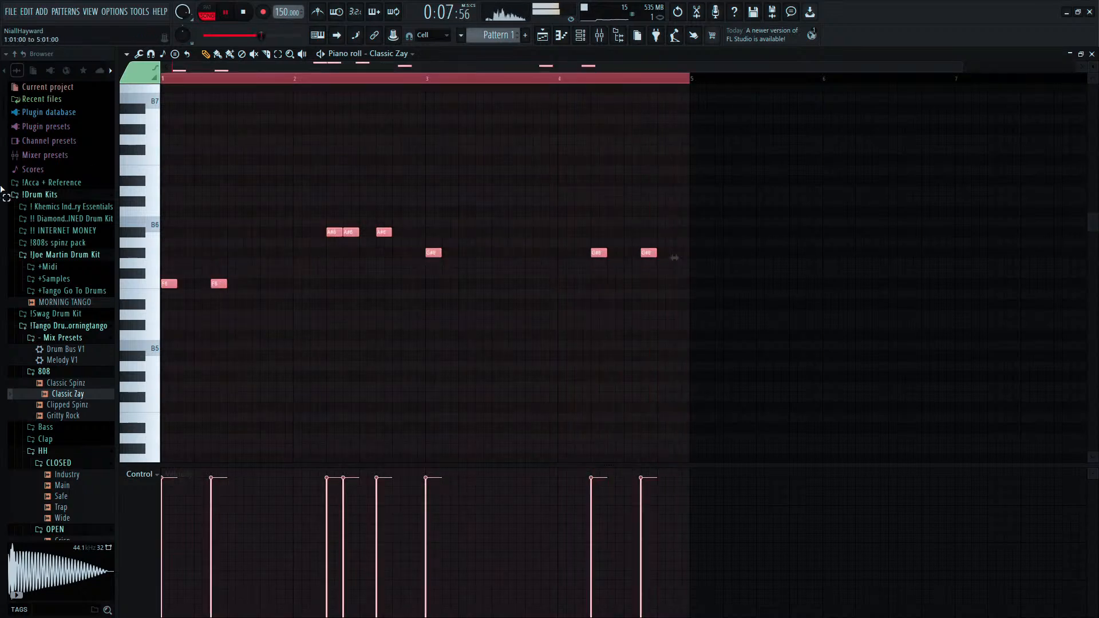
pyautogui.hotkey('ctrl', 'b')
pyautogui.scroll(-2, 407, 148)
pyautogui.click(415, 134)
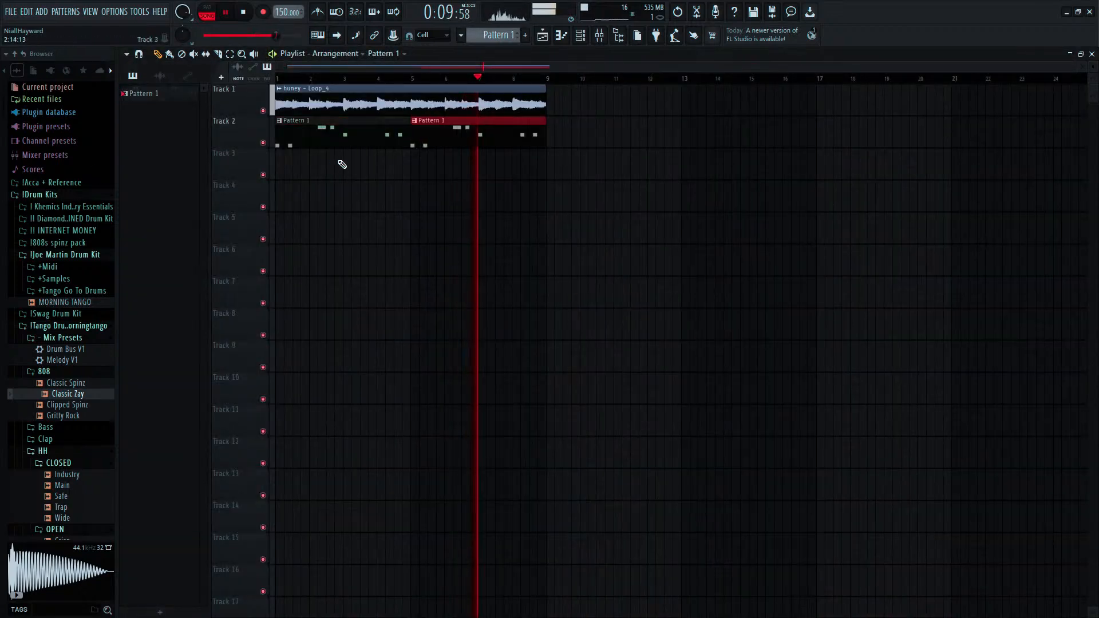
# Audition the 808 notes an octave higher and transpose the whole phrase down to the F5 to A#5 range.
pyautogui.doubleClick(474, 132)
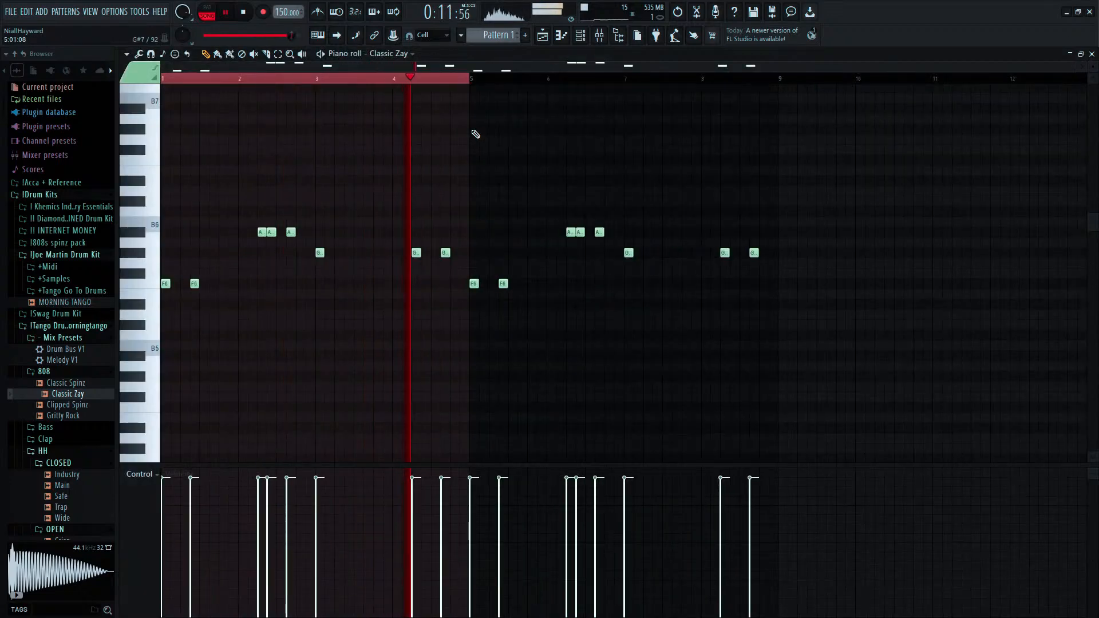
pyautogui.hotkey('ctrl', 'Up')
pyautogui.scroll(3, 475, 134)
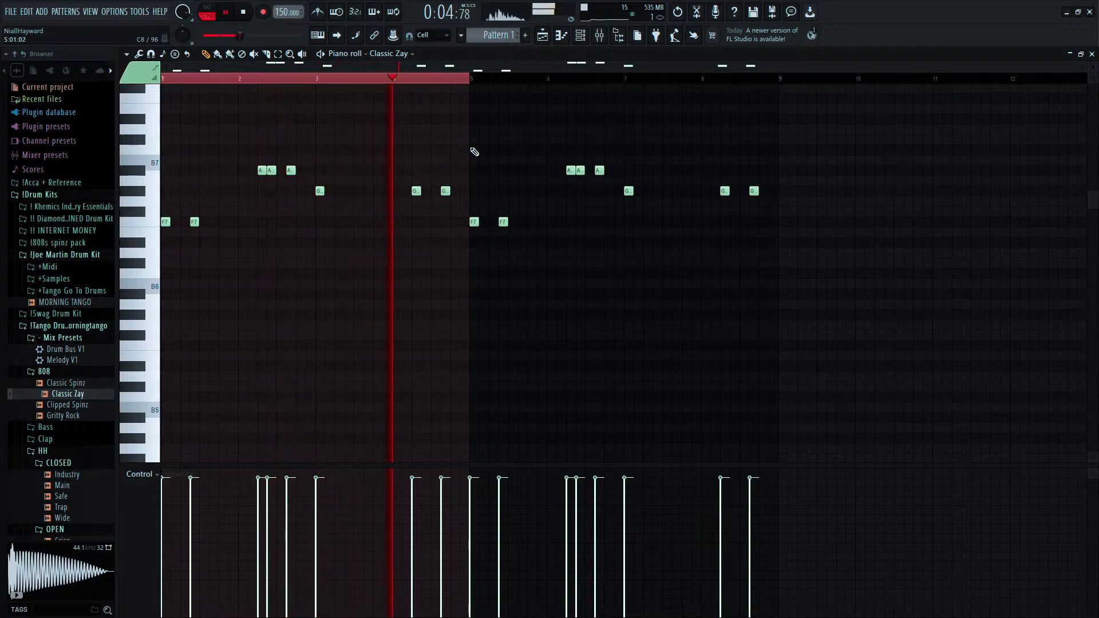
pyautogui.scroll(4, 474, 152)
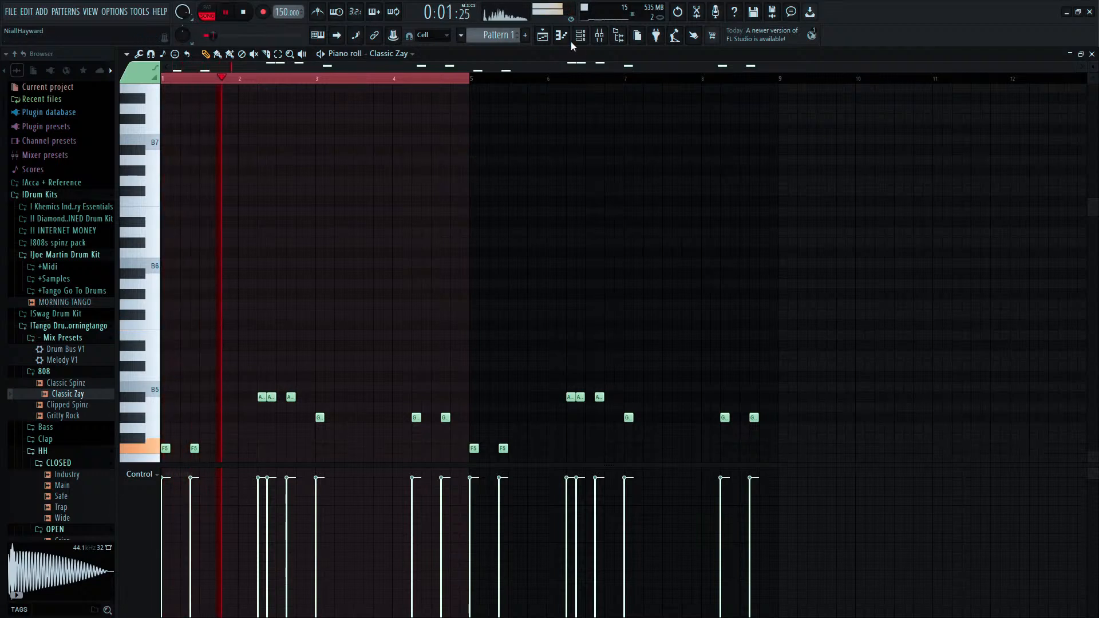
# Add the clvr + best clap sample from the +Tango Go To Drums Claps folder as a new channel.
pyautogui.press('F6')
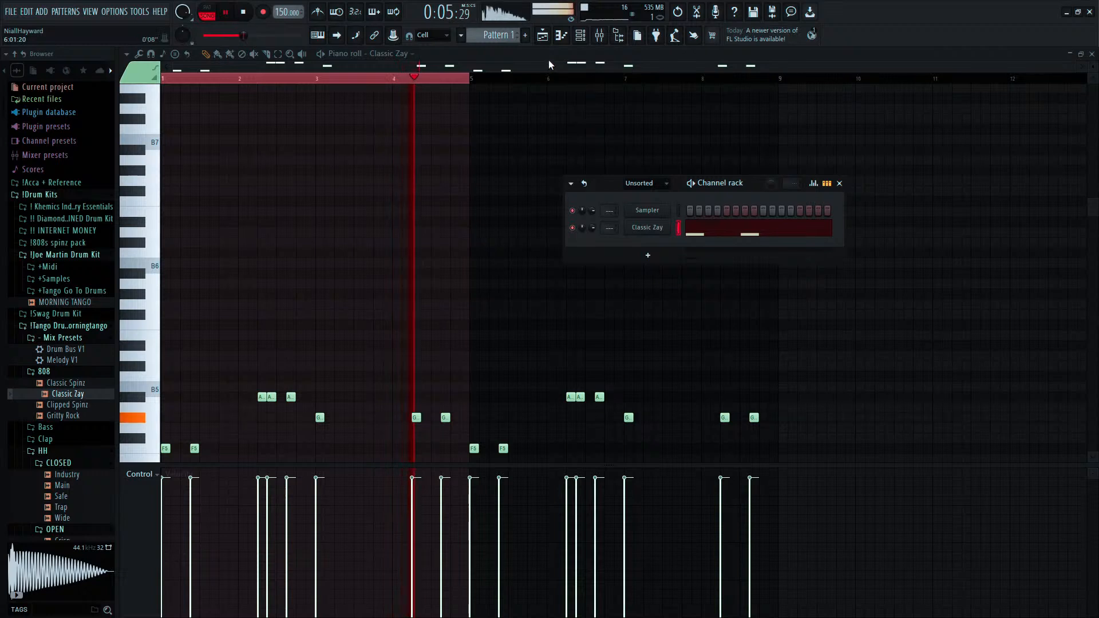
pyautogui.scroll(-3, 548, 60)
pyautogui.click(579, 35)
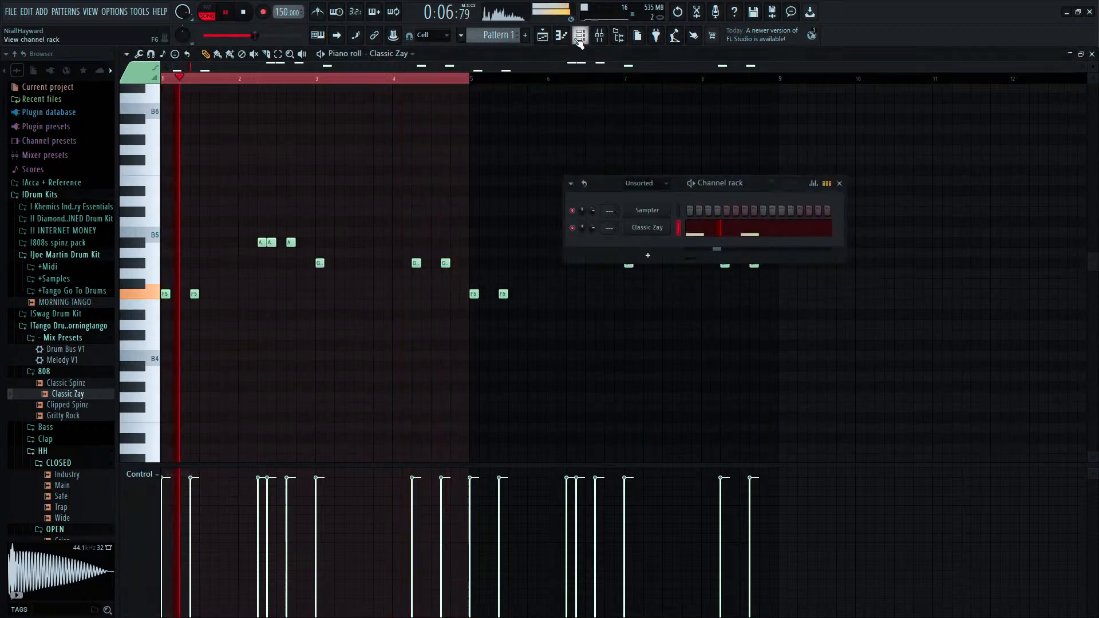
pyautogui.click(72, 290)
pyautogui.click(55, 315)
pyautogui.click(72, 337)
pyautogui.moveTo(61, 348); pyautogui.dragTo(751, 246)
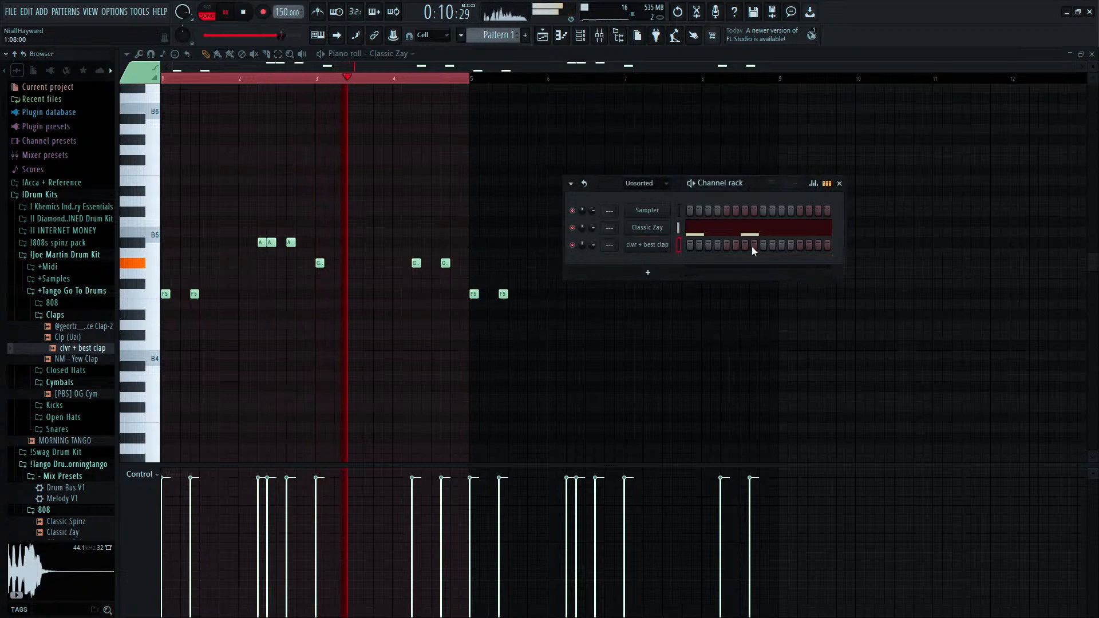
# Repeat the clap on beat 3 of each of the first four bars in the piano roll.
pyautogui.click(561, 36)
pyautogui.moveTo(240, 81); pyautogui.dragTo(207, 91)
pyautogui.hotkey('ctrl', 'b')
pyautogui.hotkey('ctrl', 'b')
pyautogui.hotkey('ctrl', 'b')
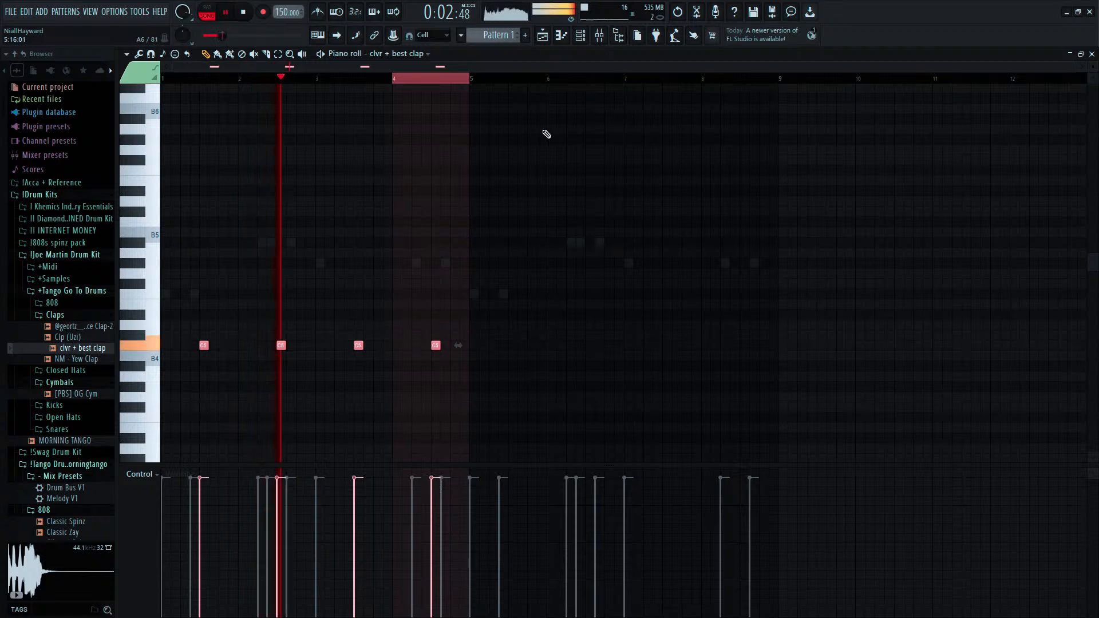
pyautogui.click(580, 35)
pyautogui.click(58, 314)
pyautogui.click(56, 305)
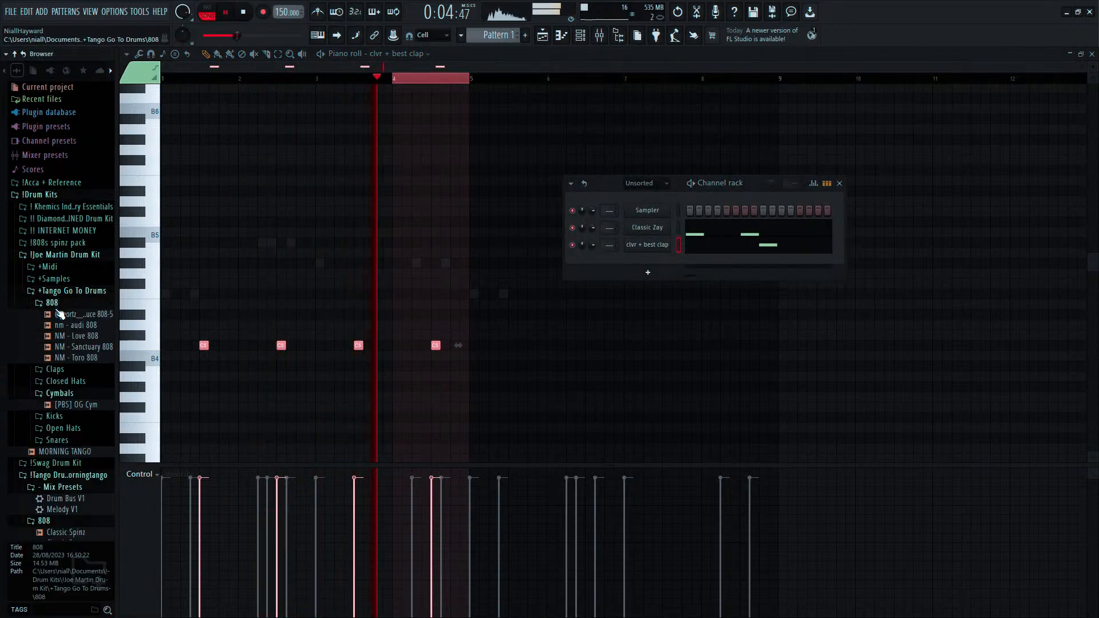
pyautogui.click(57, 305)
pyautogui.click(57, 306)
pyautogui.click(57, 316)
pyautogui.press('space')
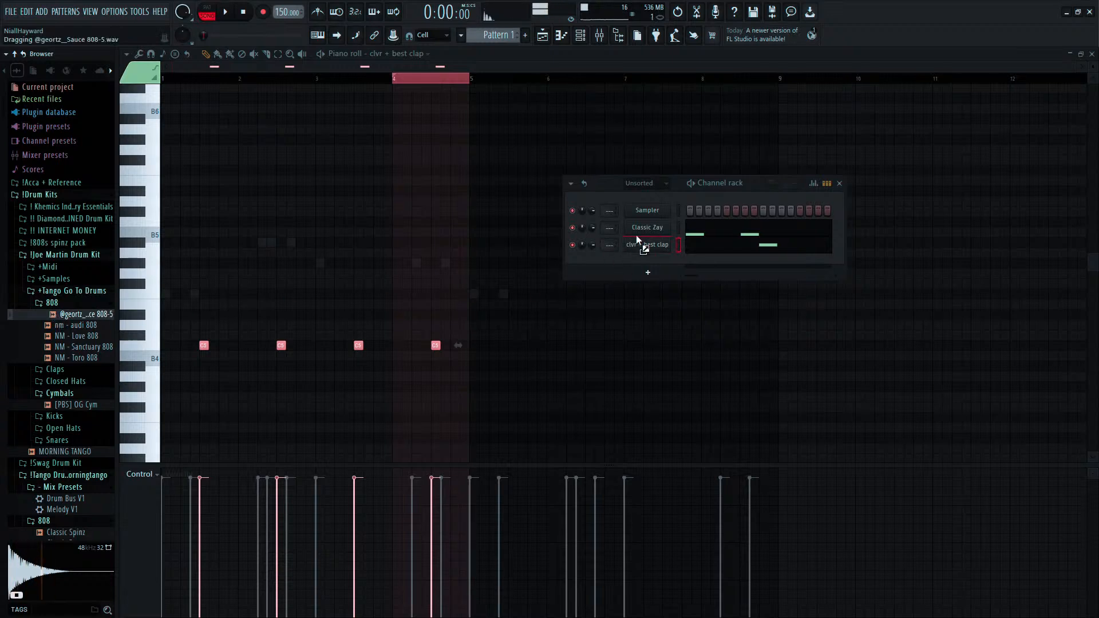
pyautogui.moveTo(636, 235); pyautogui.dragTo(638, 227)
pyautogui.press('space')
# Raise the velocity of all the 808 notes and set the 808's channel volume to 90%.
pyautogui.click(561, 34)
pyautogui.hotkey('ctrl', 'a')
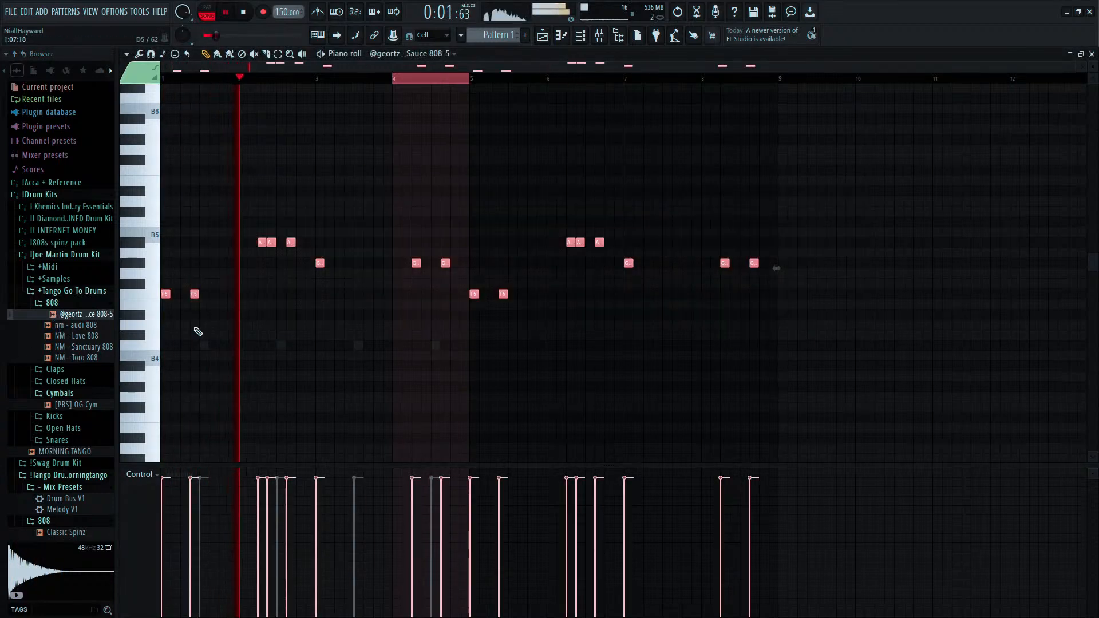
pyautogui.click(580, 35)
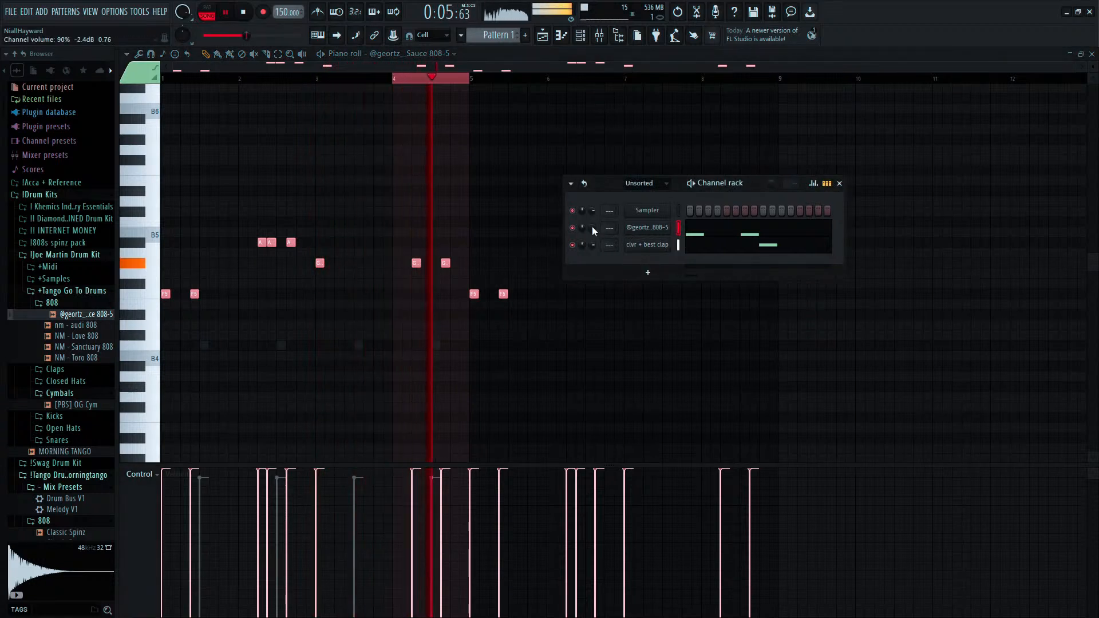
# Stop playback and transpose all the 808 notes down four semitones.
pyautogui.click(575, 56)
pyautogui.press('space')
pyautogui.hotkey('shift', 'Down')
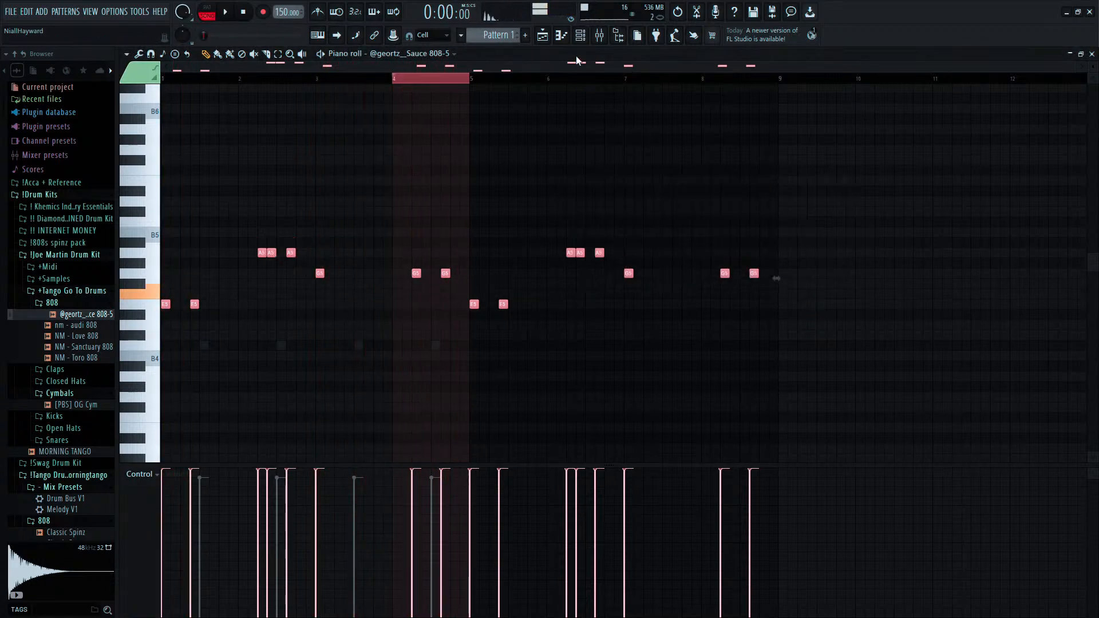
pyautogui.hotkey('shift', 'Down')
pyautogui.hotkey('shift', 'Down')
pyautogui.hotkey('shift', 'Down')
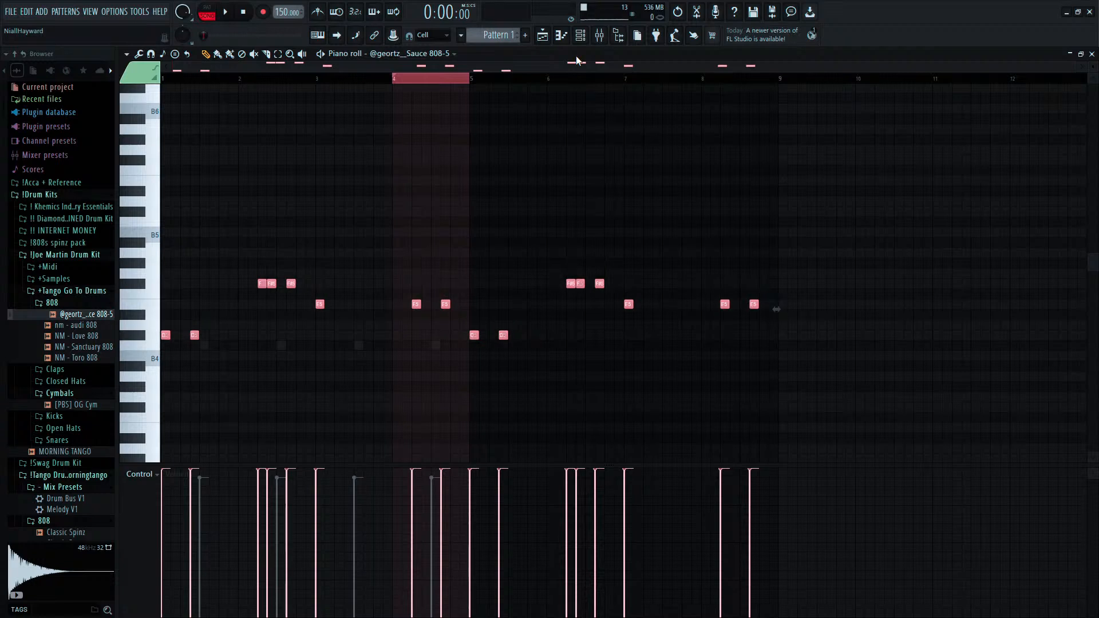
# Set the huney - Loop_4 clip's pitch shift to -400 cents and play the arrangement.
pyautogui.click(549, 43)
pyautogui.doubleClick(470, 97)
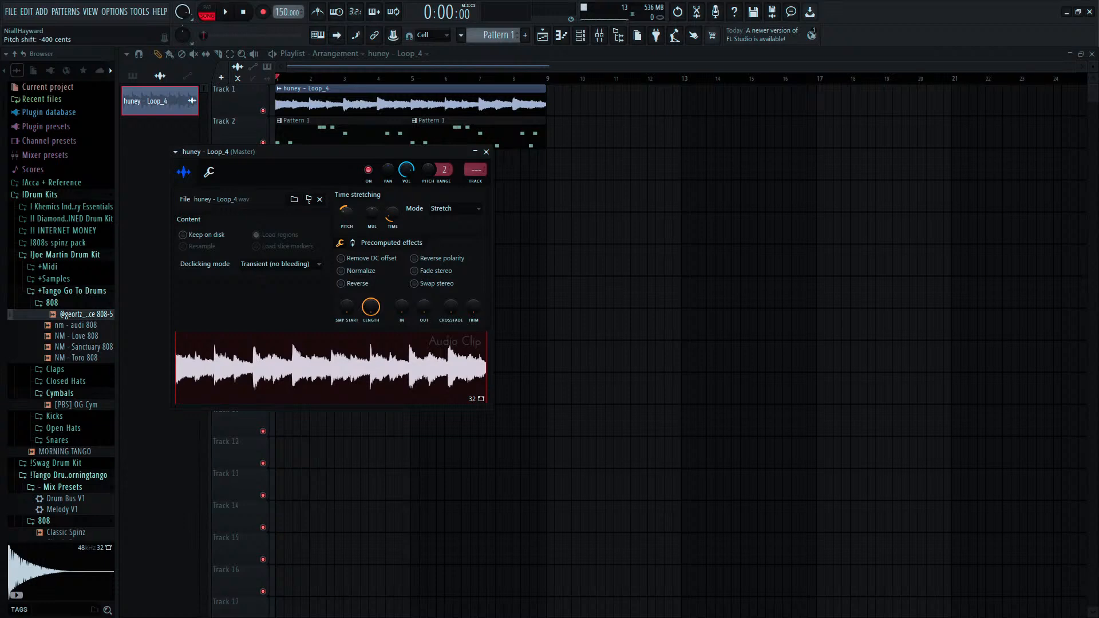
pyautogui.press('space')
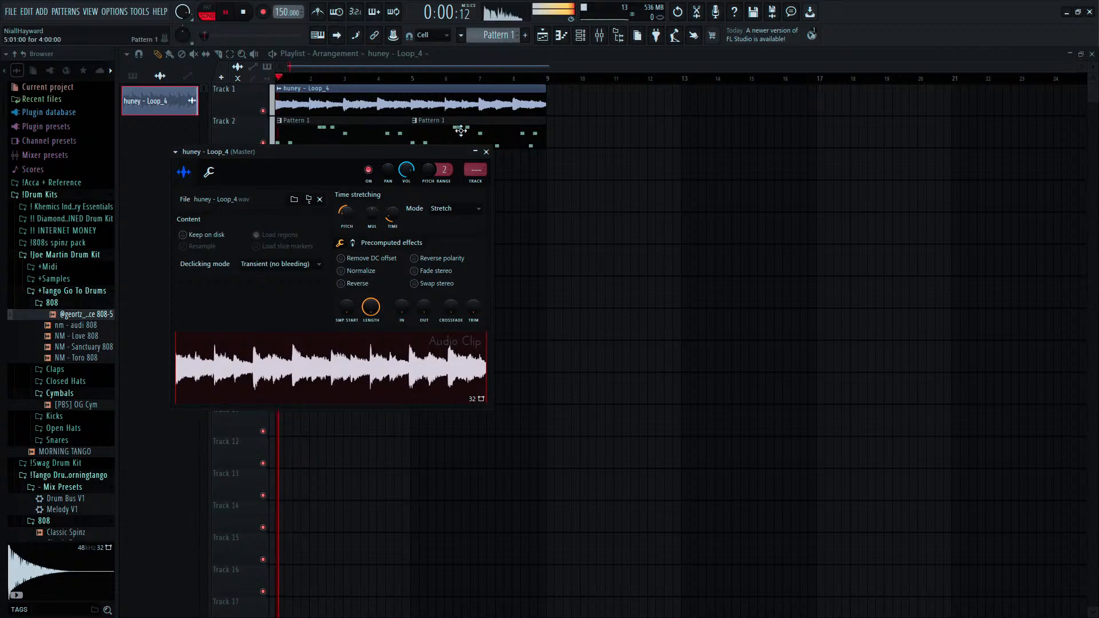
# Bring up the 808's notes in the piano roll and show all channels in the channel rack.
pyautogui.click(560, 36)
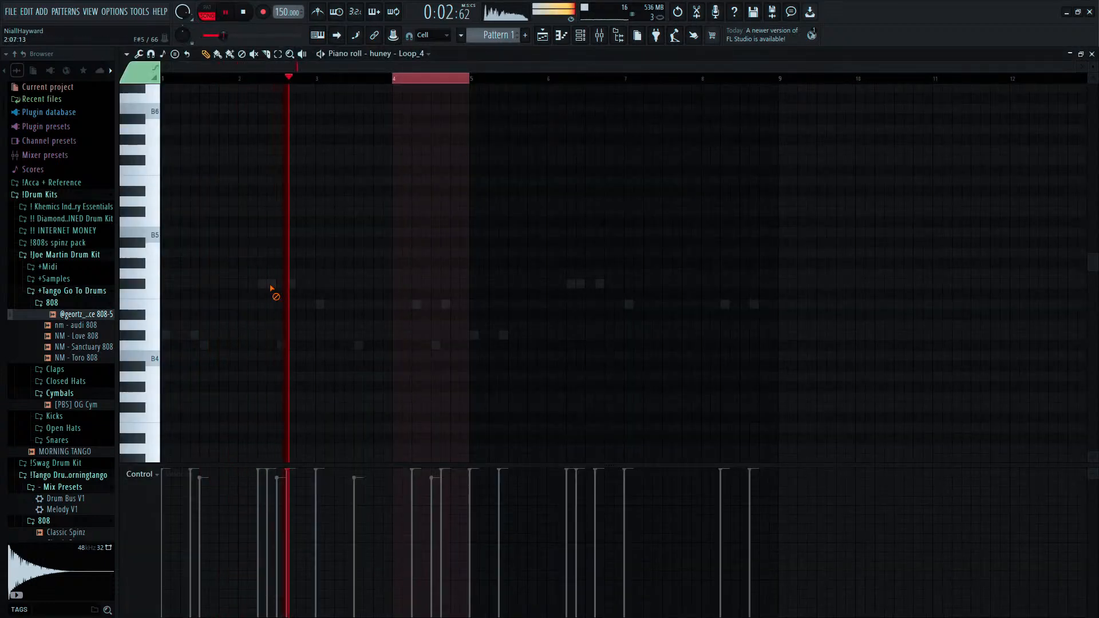
pyautogui.doubleClick(272, 284)
pyautogui.click(580, 36)
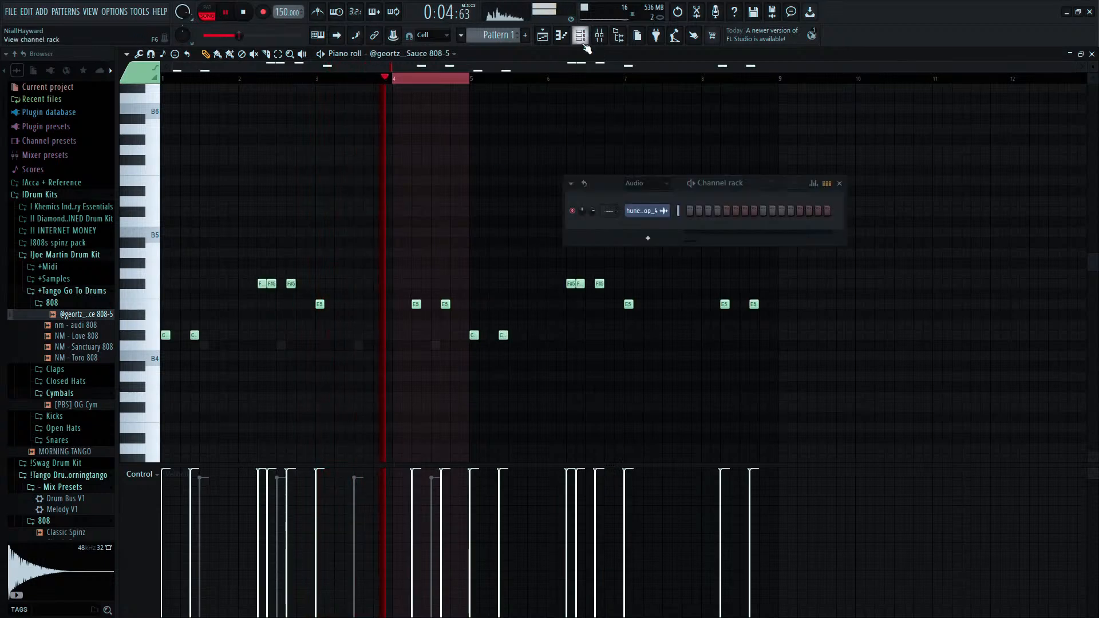
pyautogui.click(645, 184)
pyautogui.click(639, 201)
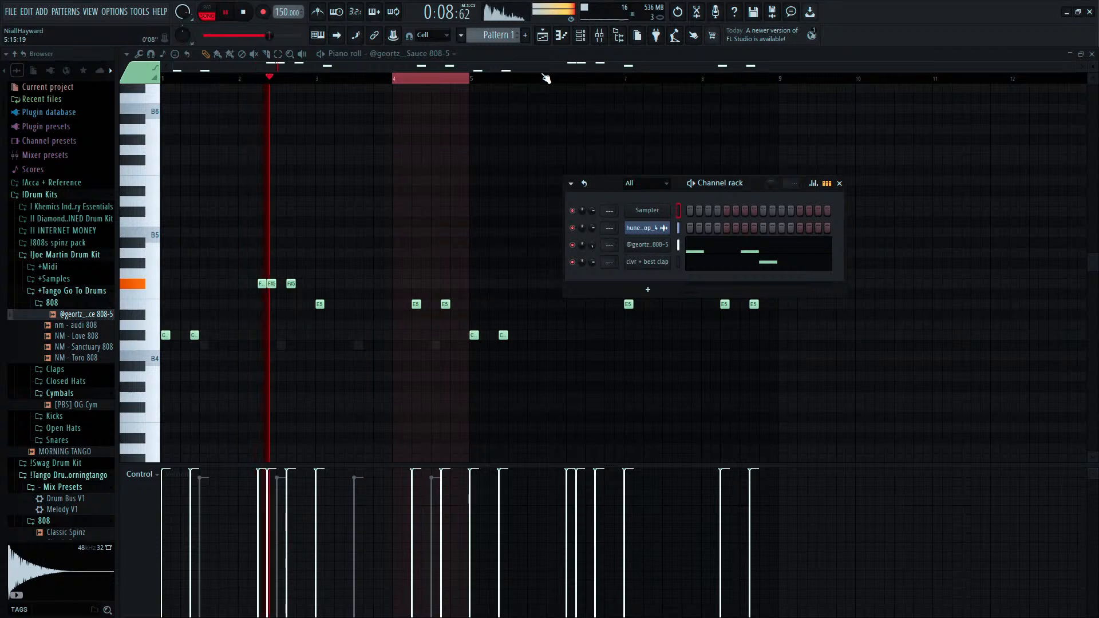
# Restart the loop and try the 808's channel volume at 96% during playback.
pyautogui.press('space')
pyautogui.click(599, 36)
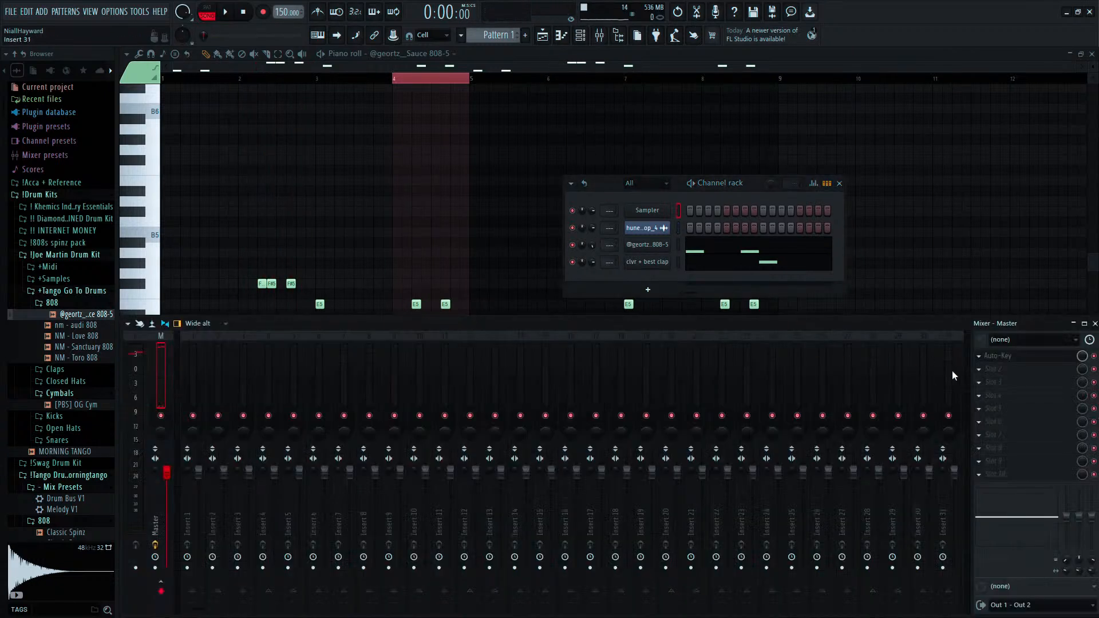
pyautogui.click(579, 62)
pyautogui.press('space')
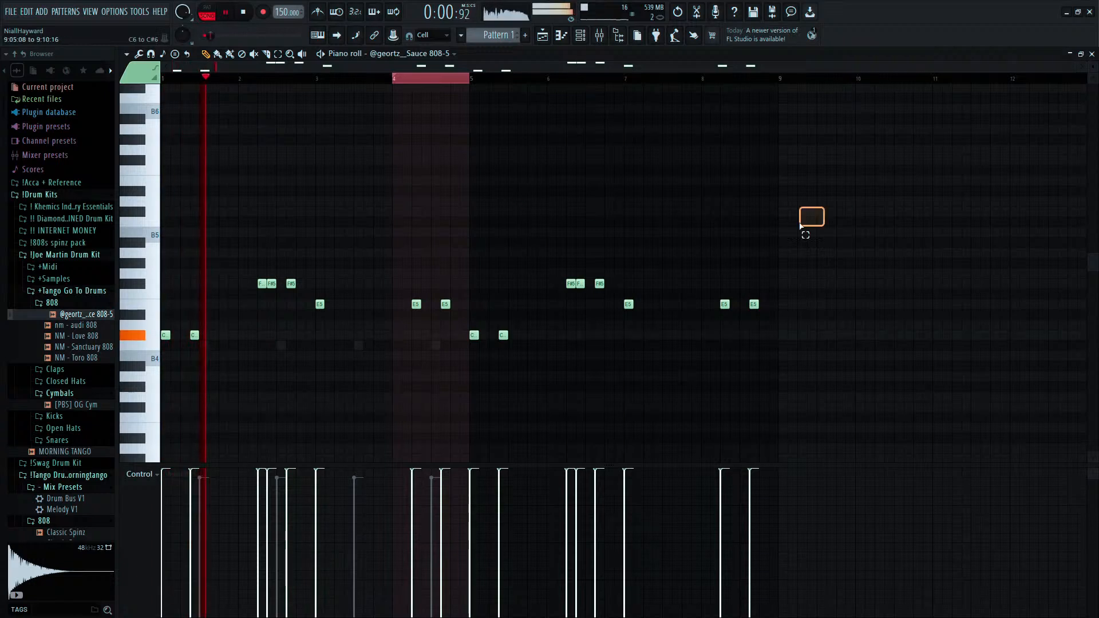
pyautogui.click(587, 32)
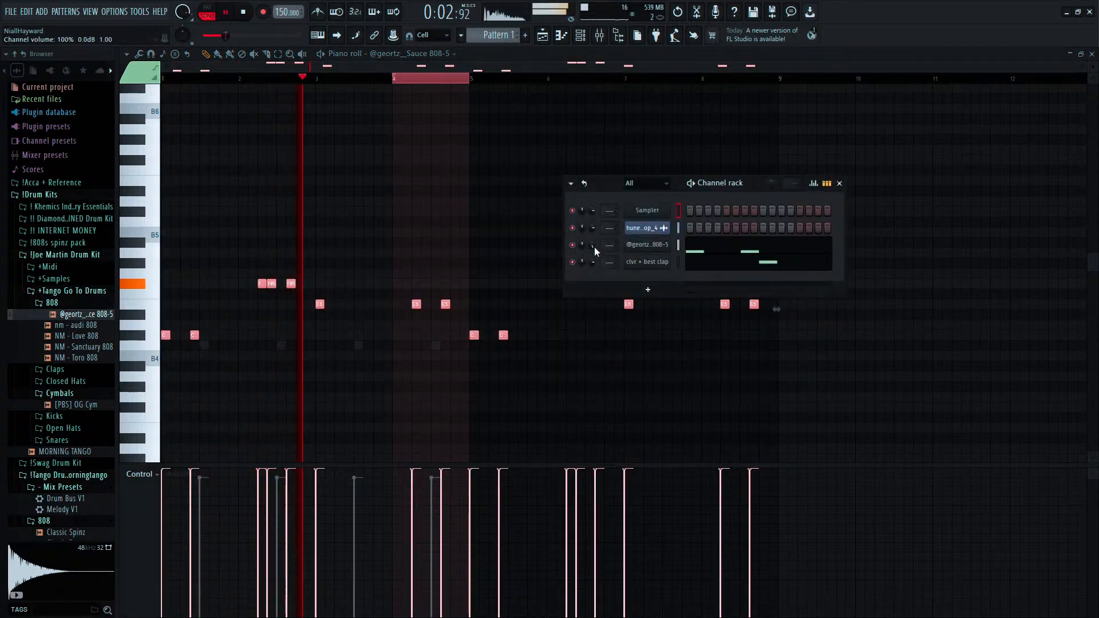
pyautogui.scroll(4, 591, 247)
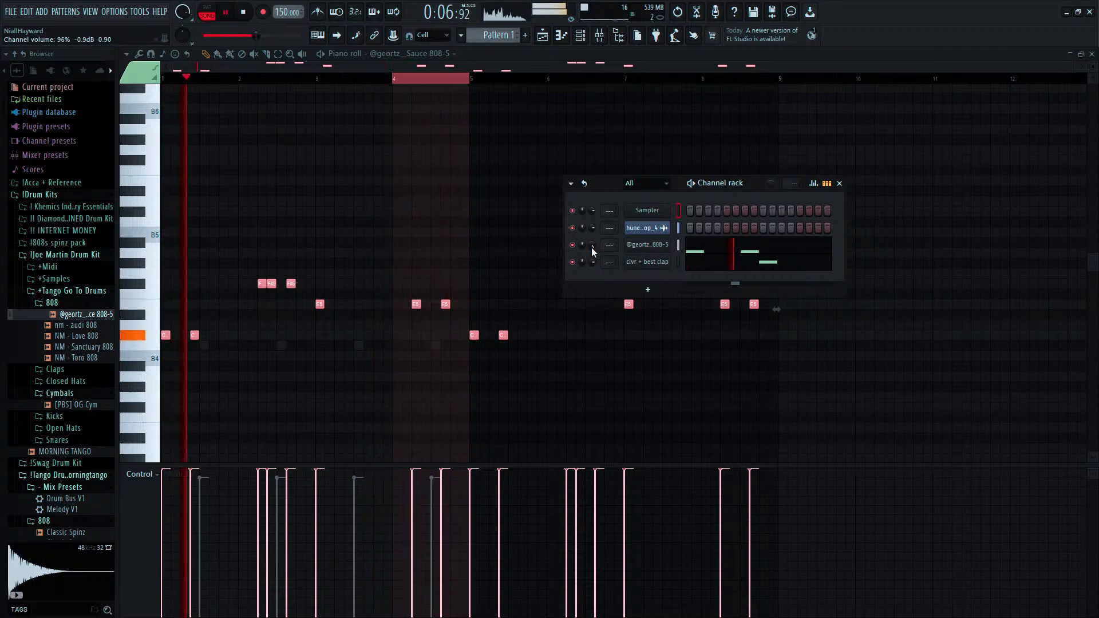
# Lower the 808 sampler's volume slightly from 100%, raise its precomputed Boost effect and play the loop.
pyautogui.click(647, 245)
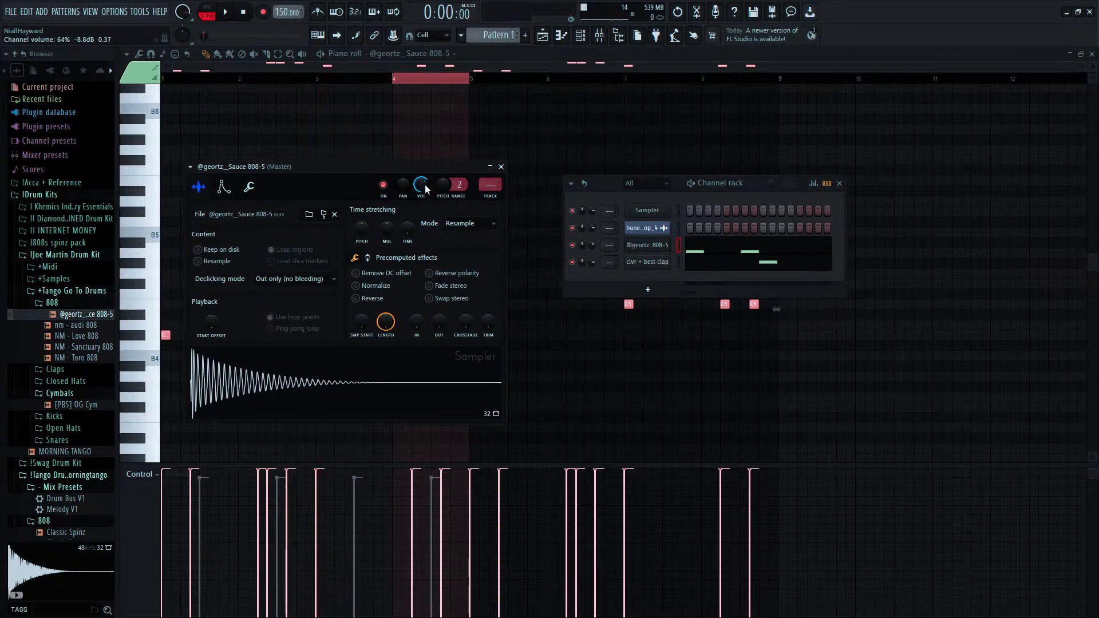
pyautogui.hotkey('ctrl', 'z')
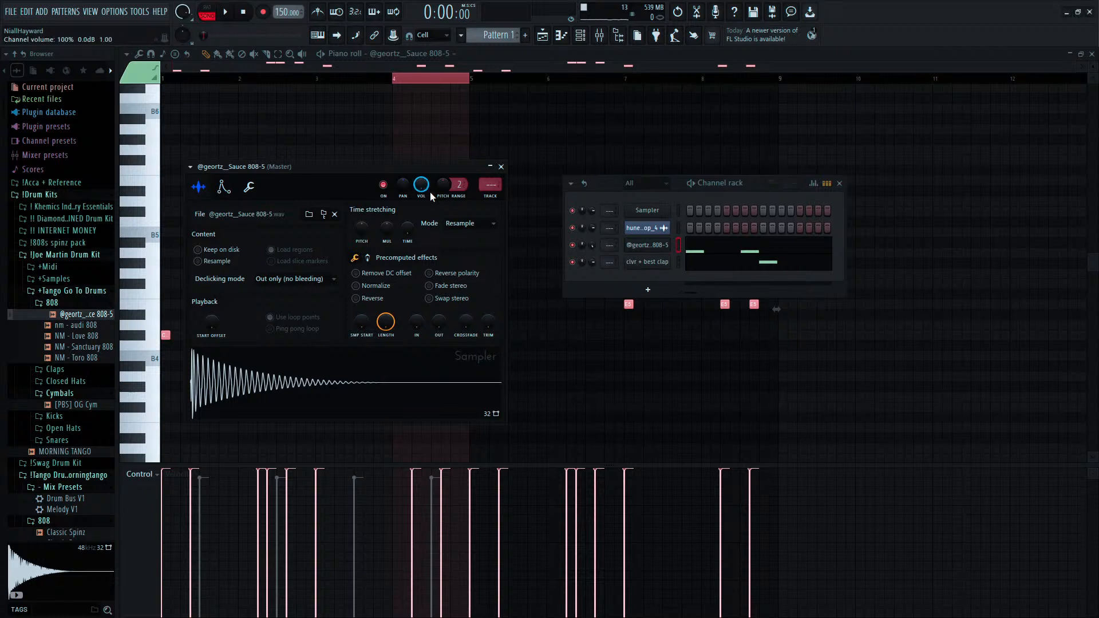
pyautogui.moveTo(432, 197); pyautogui.dragTo(432, 205)
pyautogui.click(369, 258)
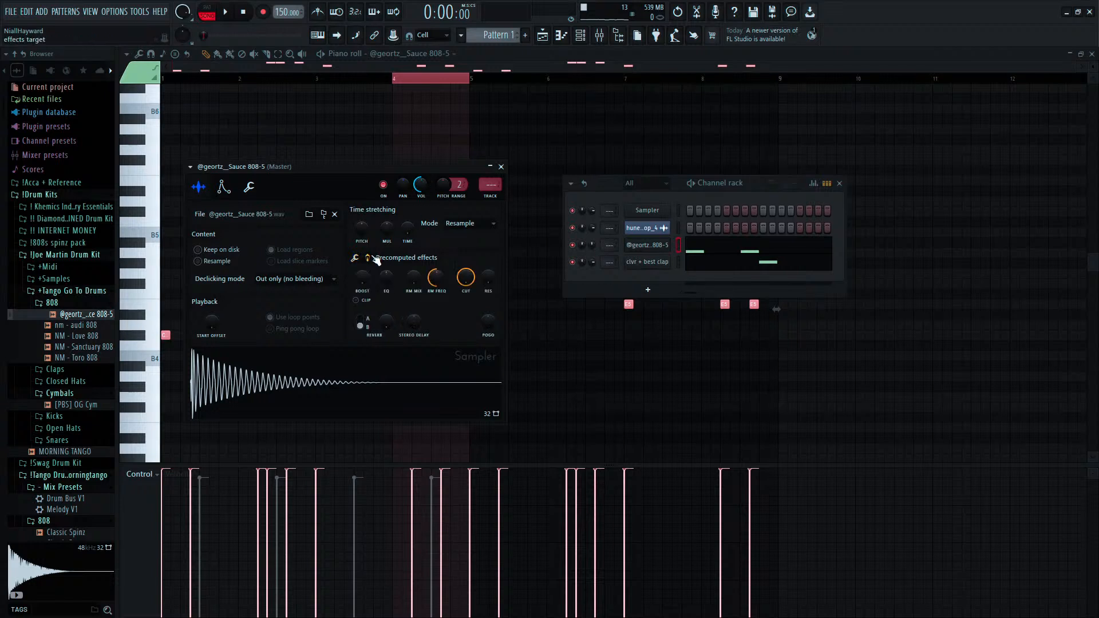
pyautogui.moveTo(365, 283); pyautogui.dragTo(362, 276)
pyautogui.press('space')
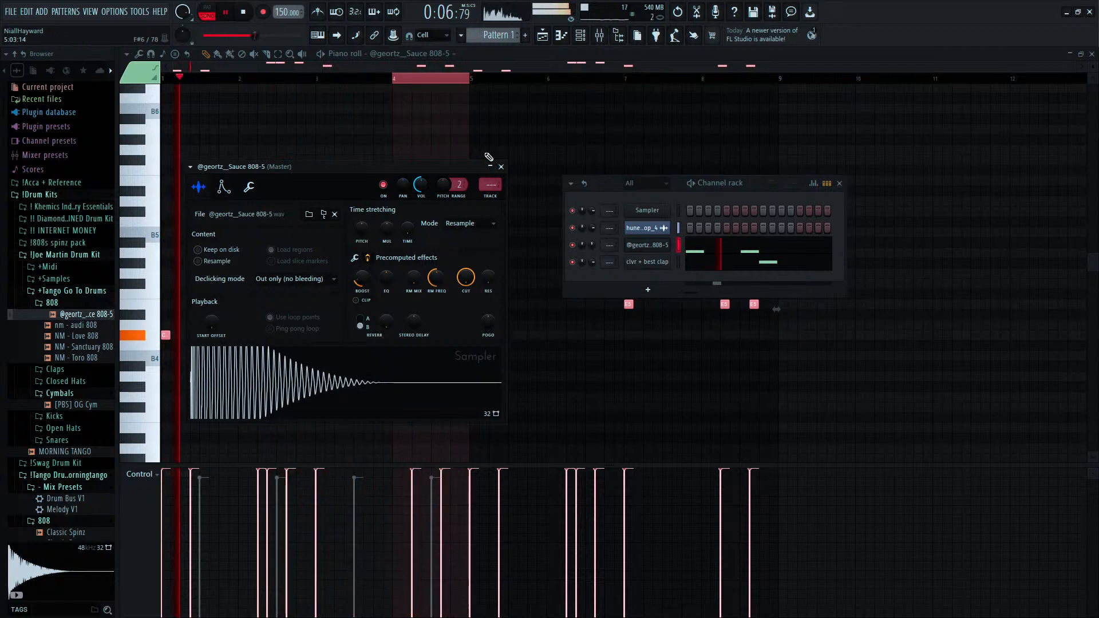
pyautogui.click(357, 299)
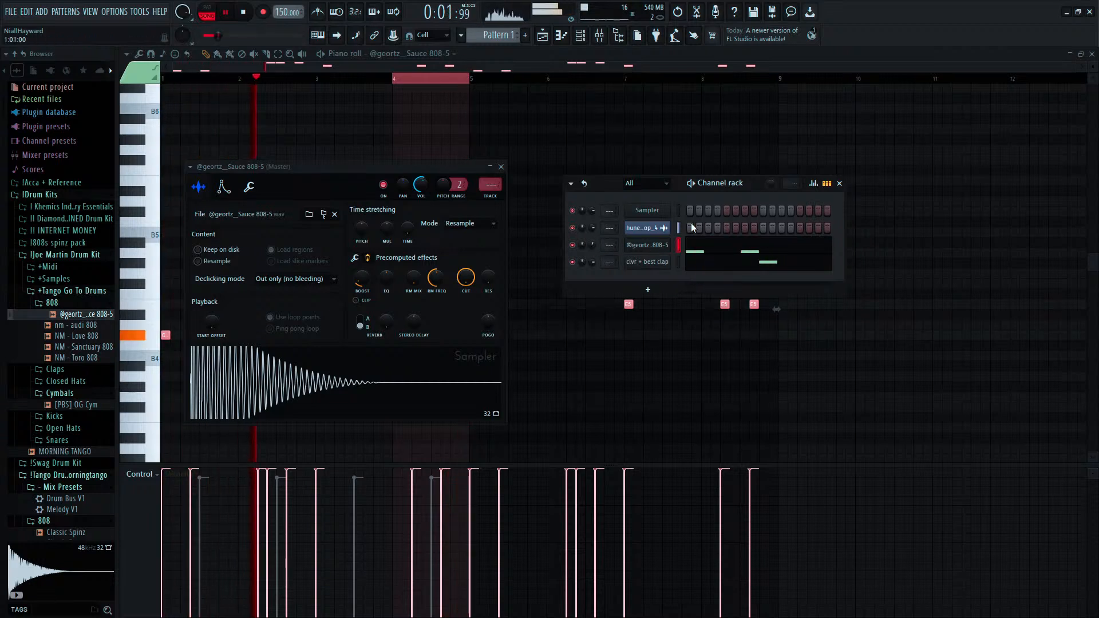
# Route the huney - Loop_4 audio clip to mixer track 1 and check its level during playback.
pyautogui.click(589, 36)
pyautogui.press('space')
pyautogui.click(546, 36)
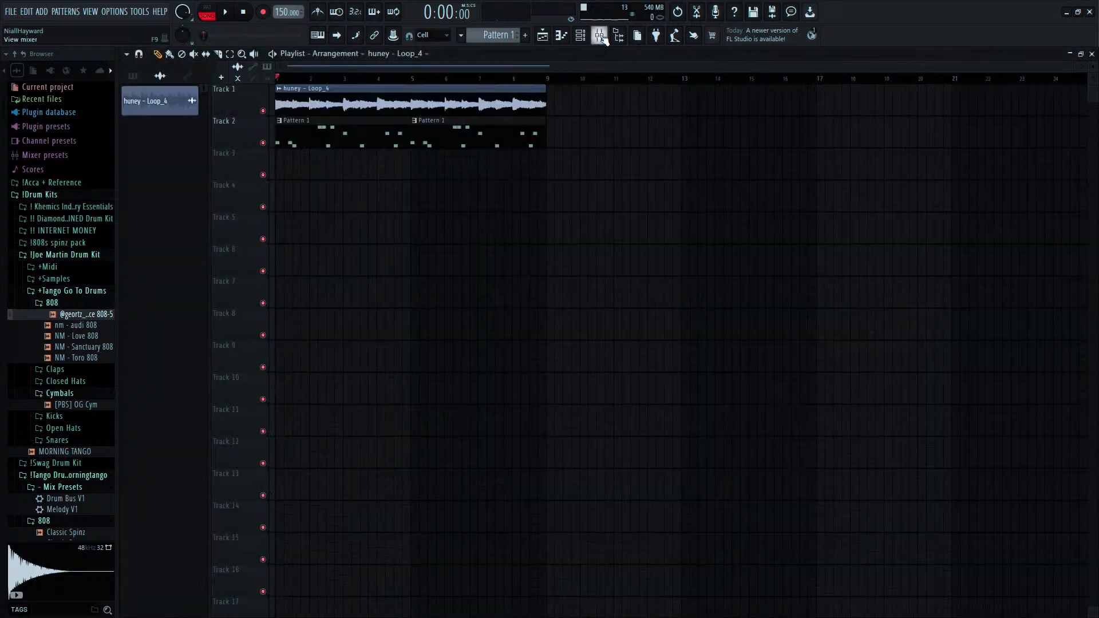
pyautogui.click(599, 34)
pyautogui.doubleClick(358, 99)
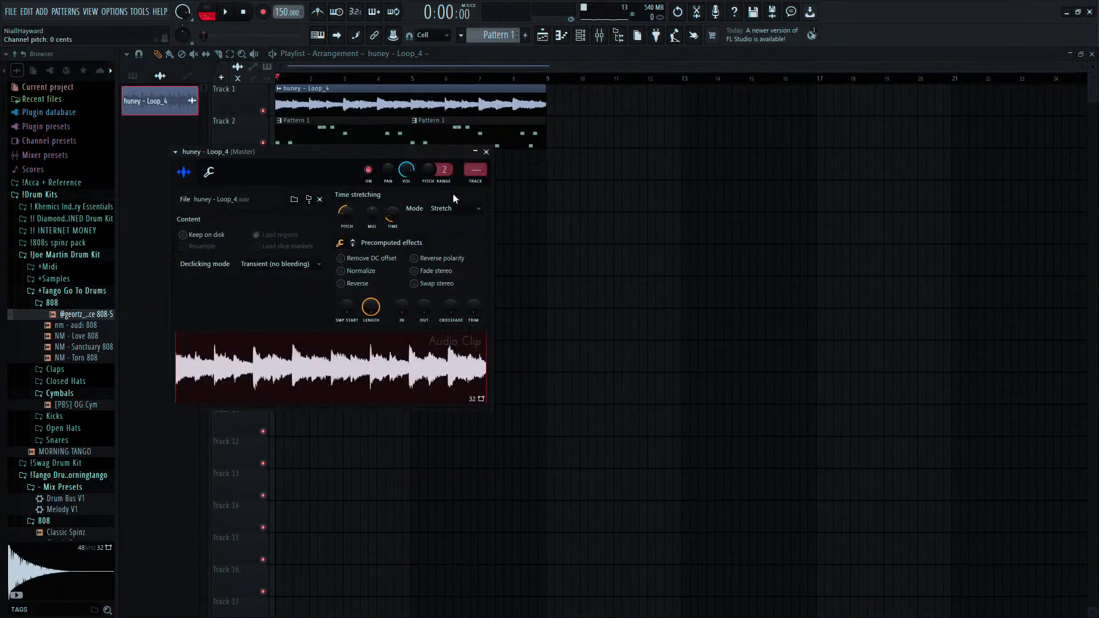
pyautogui.click(475, 170)
pyautogui.press('space')
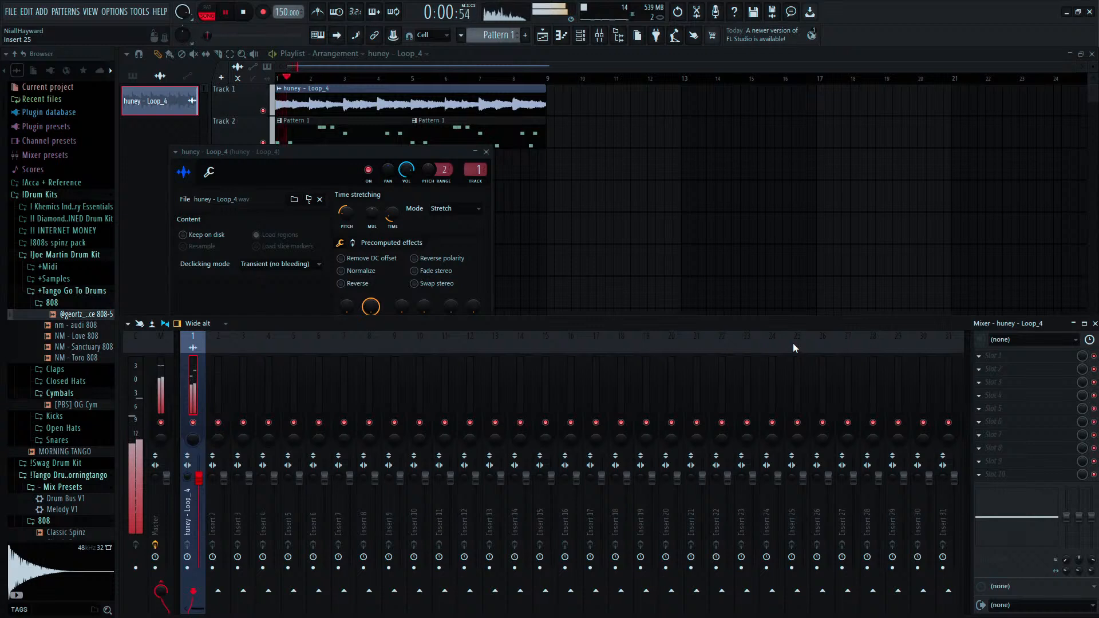
pyautogui.press('space')
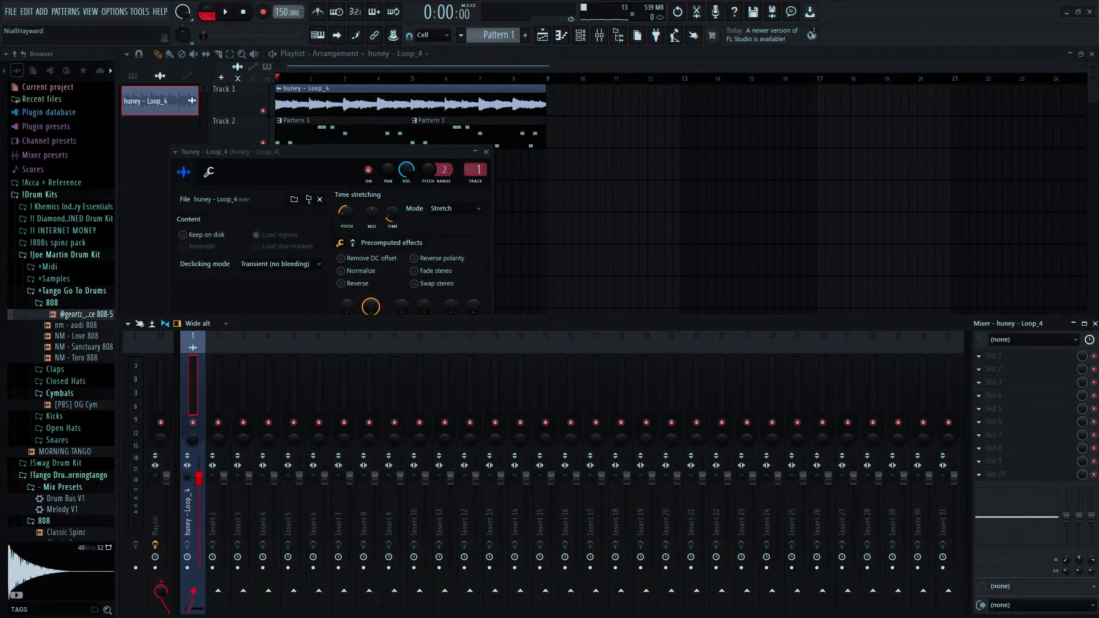
pyautogui.press('F12')
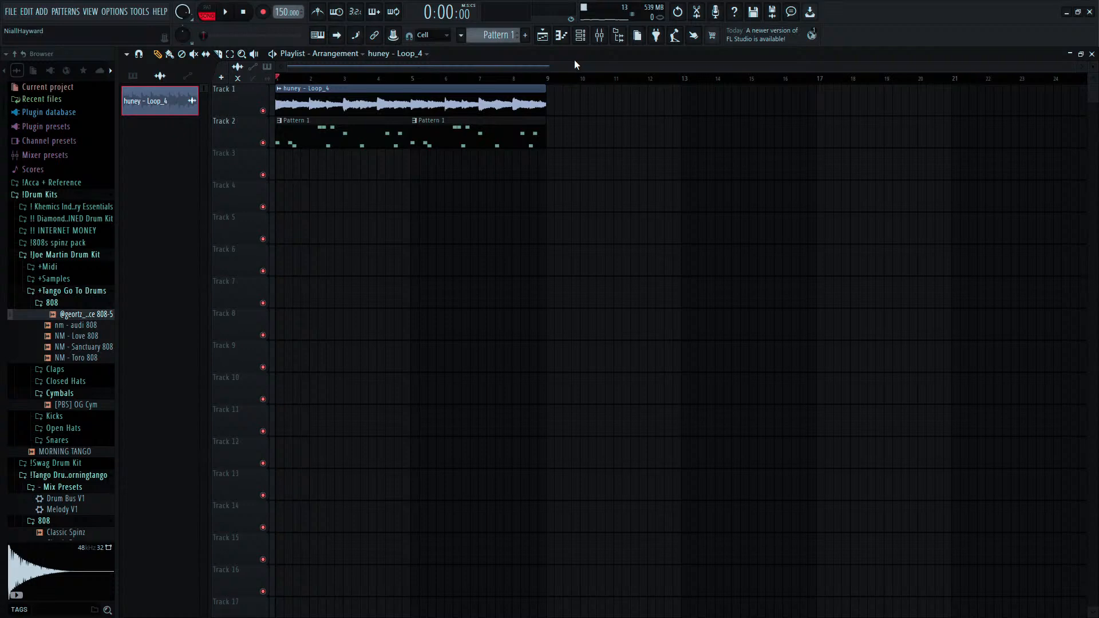
pyautogui.press('space')
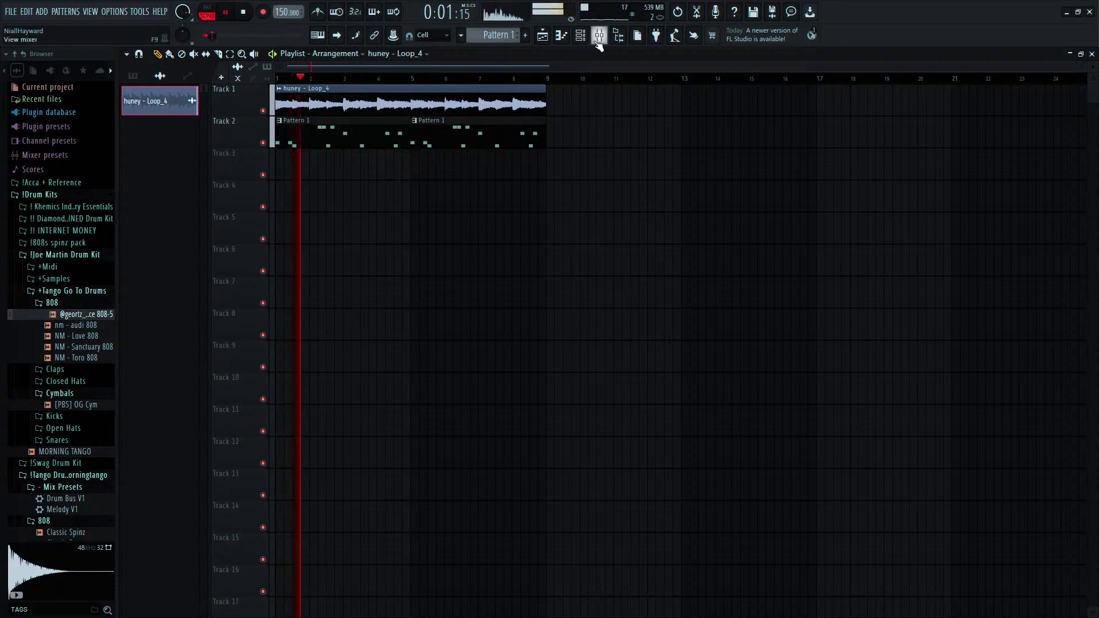
pyautogui.click(597, 38)
pyautogui.click(581, 38)
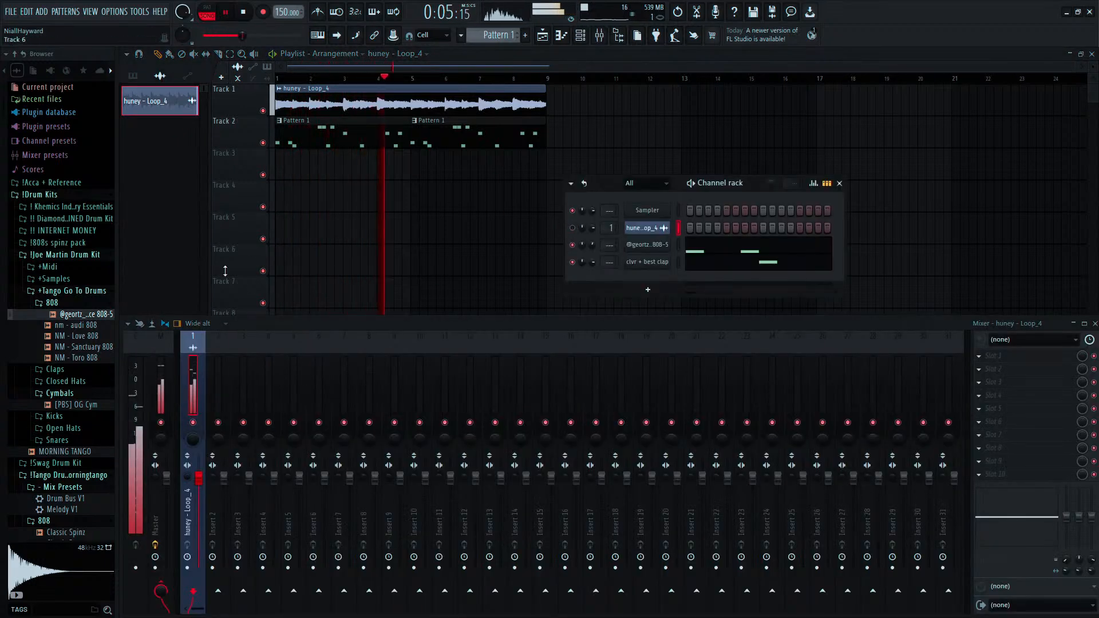
pyautogui.click(73, 303)
pyautogui.click(73, 326)
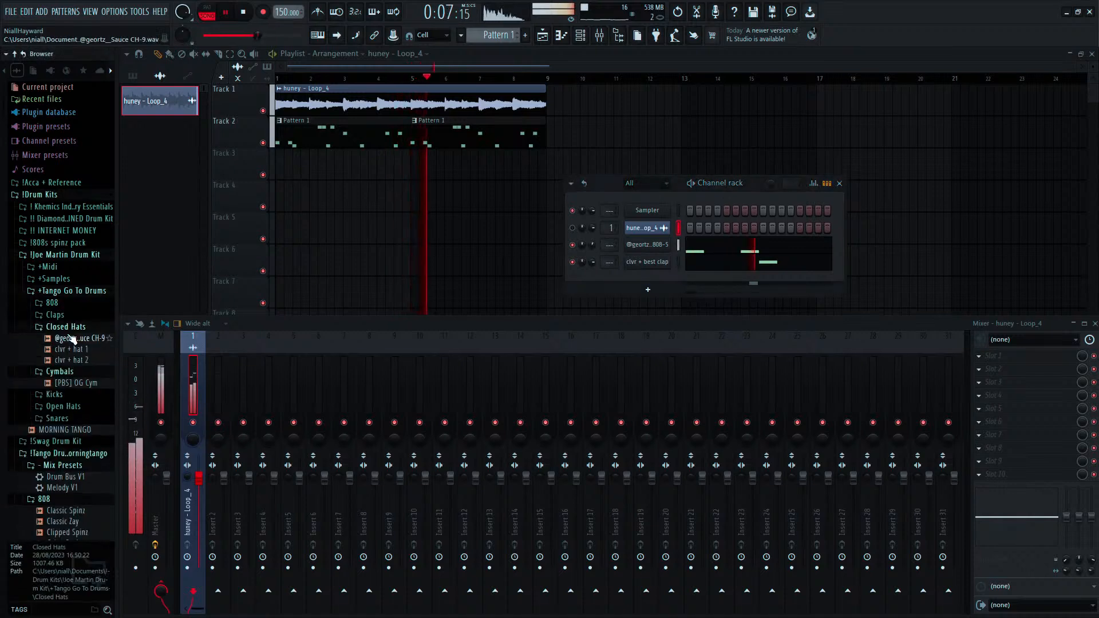
pyautogui.press('space')
pyautogui.click(69, 338)
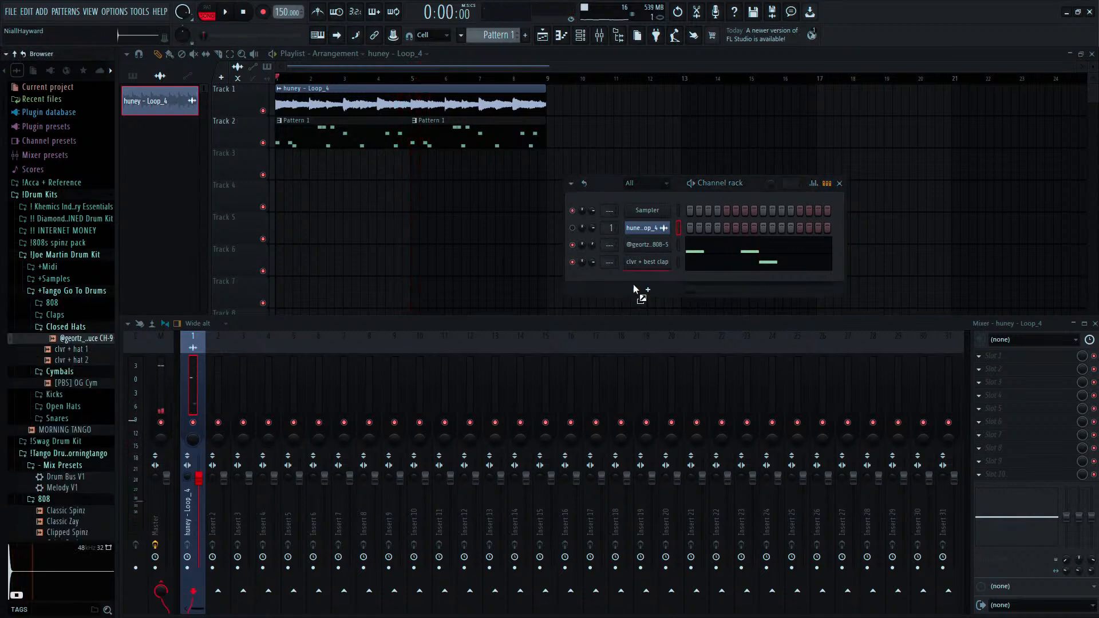
pyautogui.moveTo(633, 289); pyautogui.dragTo(636, 287)
# Fill the closed hat channel on every second step and raise the velocity of all its notes slightly.
pyautogui.rightClick(638, 283)
pyautogui.press('2')
pyautogui.press('space')
pyautogui.click(561, 35)
pyautogui.hotkey('ctrl', 'a')
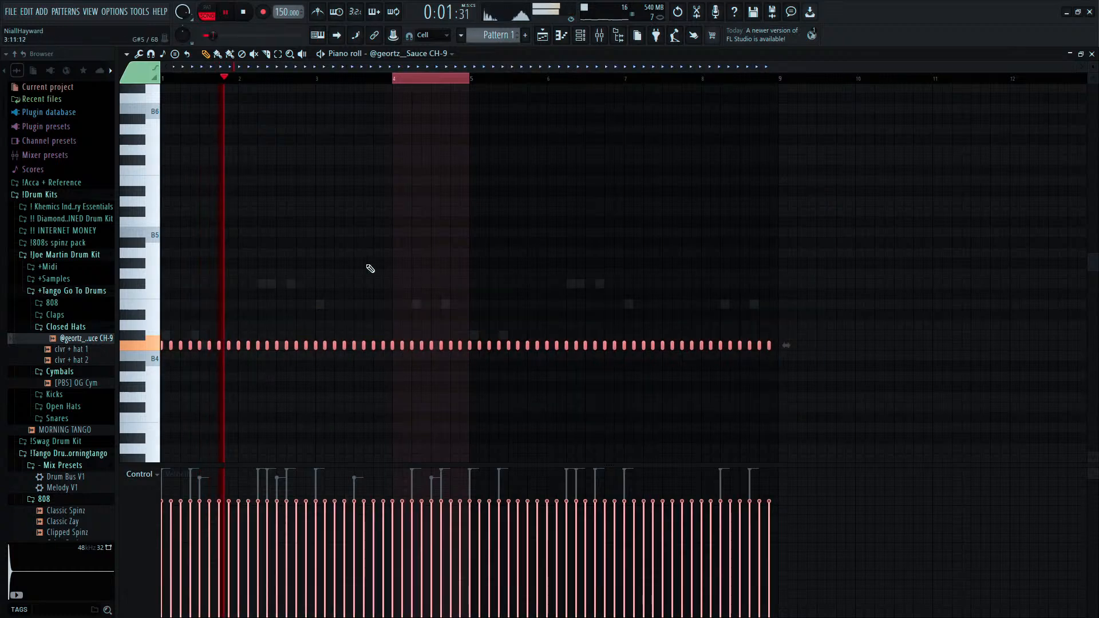
pyautogui.scroll(2, 370, 268)
# Stop playback and lower the velocities of the second, third and fourth hats to different levels.
pyautogui.press('space')
pyautogui.scroll(6, 279, 235)
pyautogui.moveTo(345, 66); pyautogui.dragTo(224, 70)
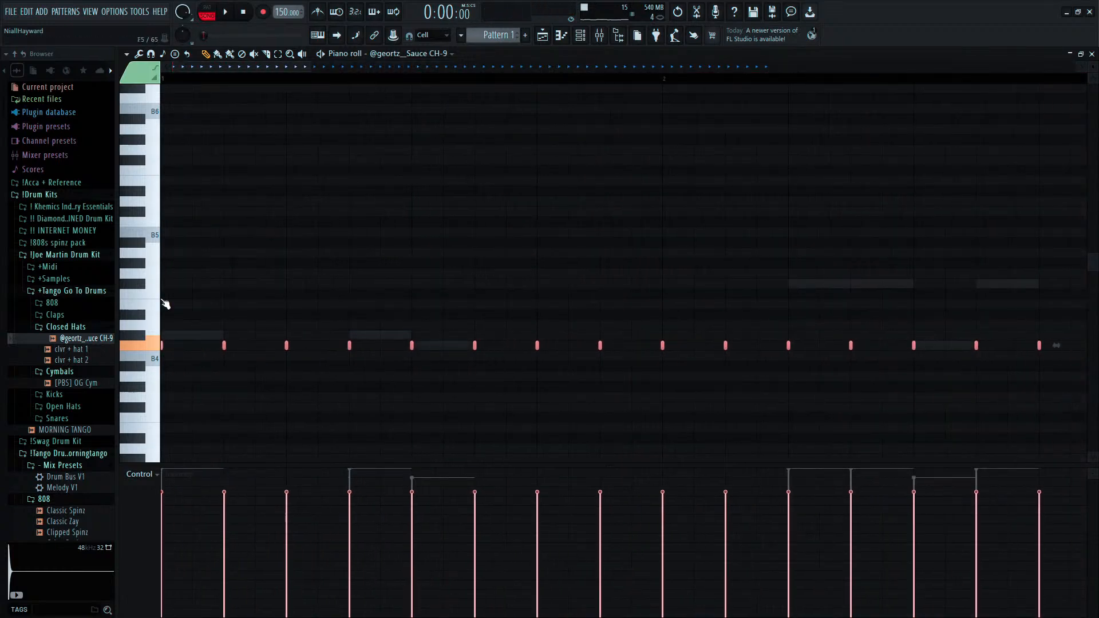
pyautogui.click(224, 345)
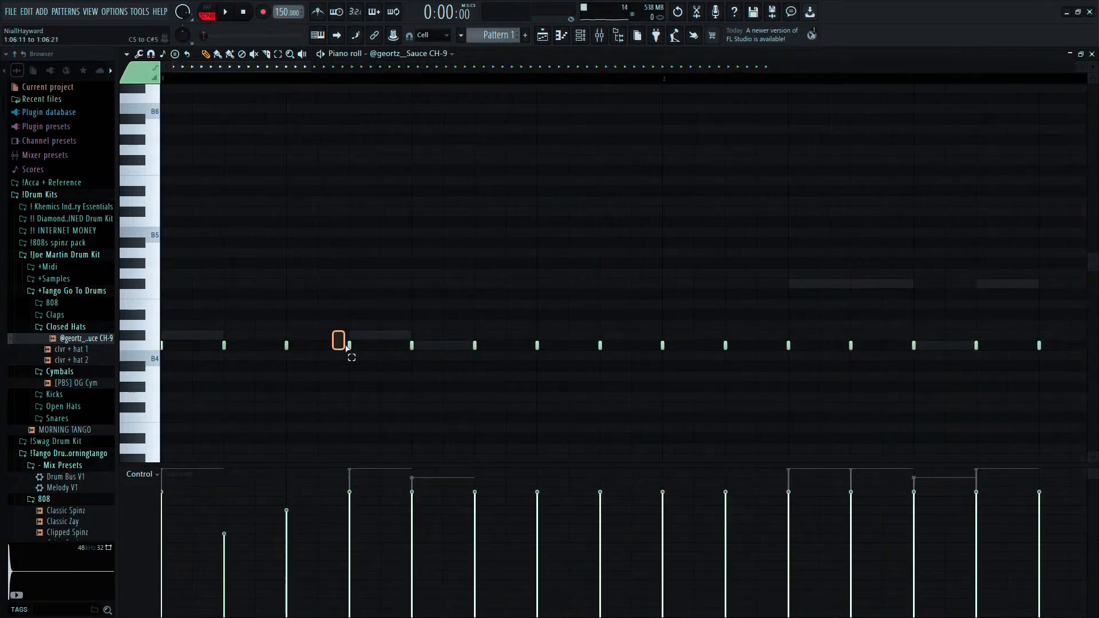
# Delete all hats after the first four and lengthen those four so they sit end to end.
pyautogui.scroll(-5, 392, 356)
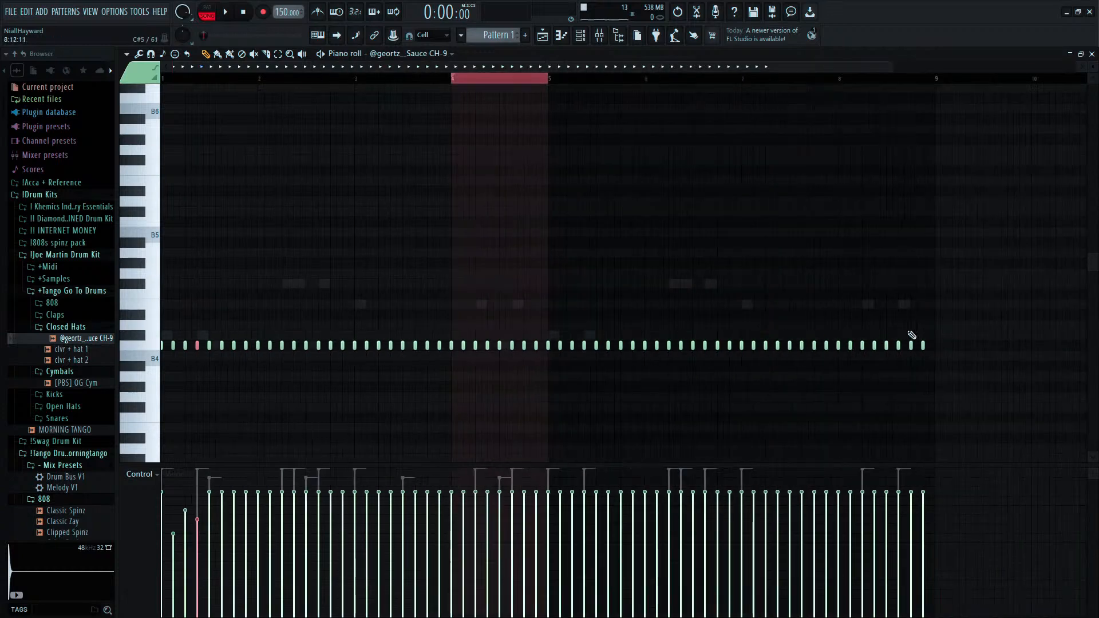
pyautogui.moveTo(994, 322); pyautogui.dragTo(210, 377)
pyautogui.press('Delete')
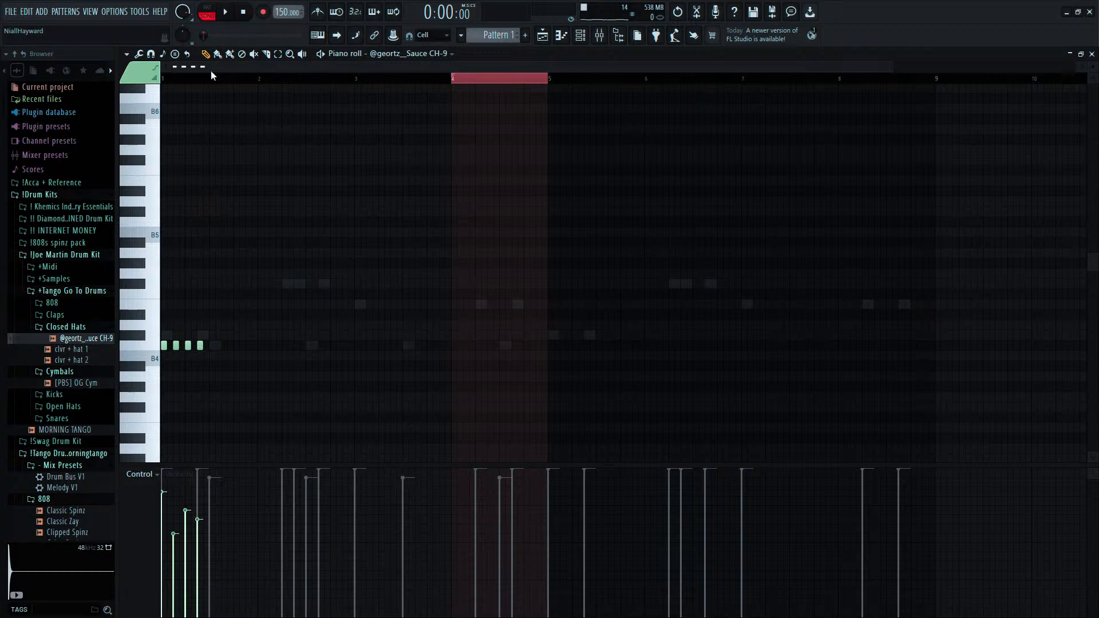
pyautogui.scroll(-1, 248, 169)
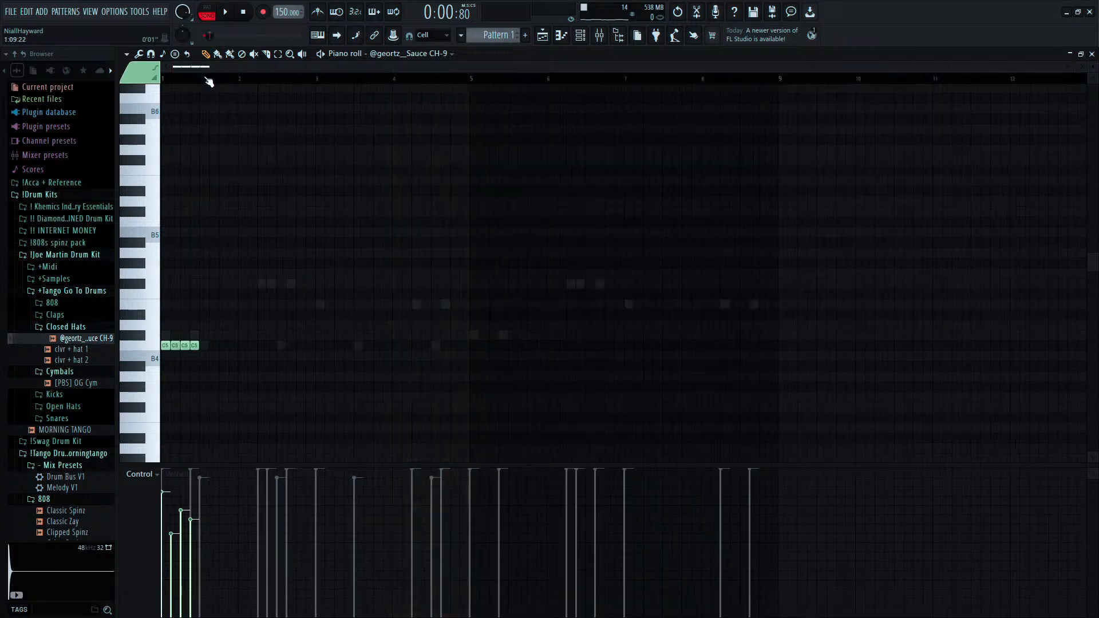
# Duplicate the four-hat velocity pattern repeatedly until it fills all eight bars.
pyautogui.hotkey('ctrl', 'b')
pyautogui.hotkey('ctrl', 'b')
pyautogui.hotkey('ctrl', 'b')
pyautogui.hotkey('ctrl', 'b')
pyautogui.hotkey('ctrl', 'b')
pyautogui.hotkey('ctrl', 'b')
pyautogui.hotkey('ctrl', 'b')
pyautogui.hotkey('ctrl', 'b')
pyautogui.hotkey('ctrl', 'b')
pyautogui.hotkey('ctrl', 'b')
pyautogui.hotkey('ctrl', 'b')
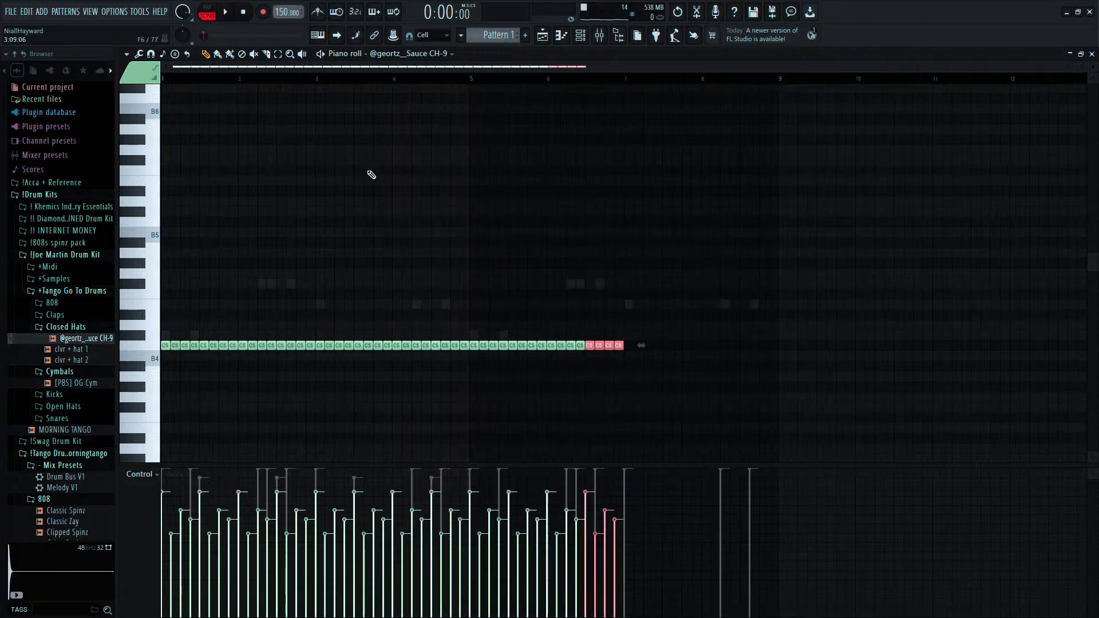
pyautogui.hotkey('ctrl', 'b')
pyautogui.hotkey('ctrl', 'b')
pyautogui.hotkey('ctrl', 'b')
pyautogui.hotkey('ctrl', 'b')
# Select all the hats and play the arrangement to check the hat pattern against the 808 and clap.
pyautogui.hotkey('ctrl', 'a')
pyautogui.press('space')
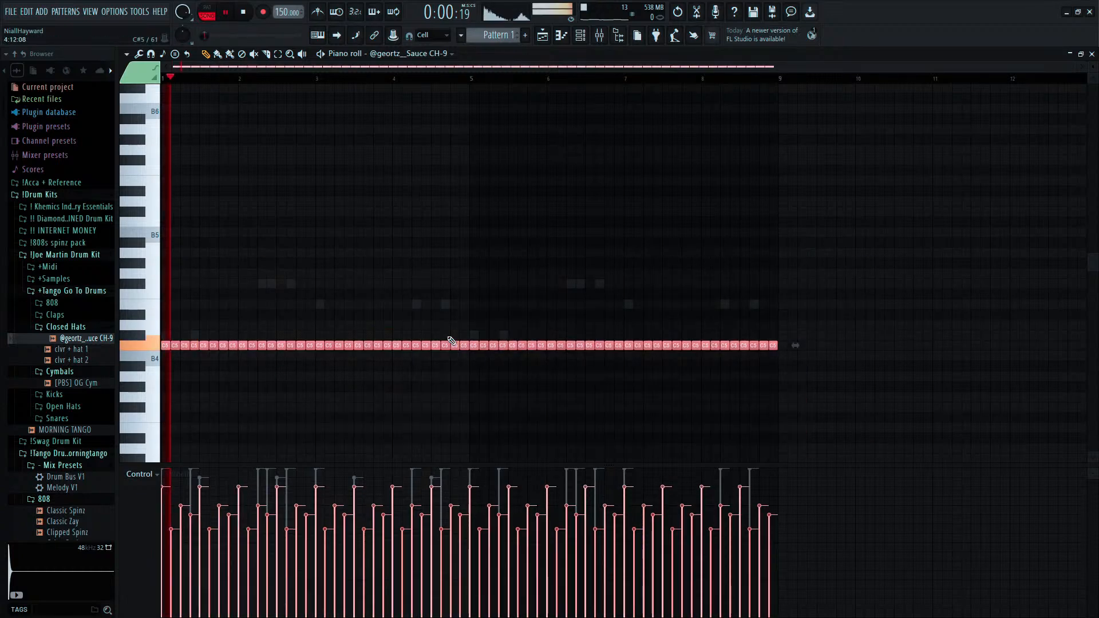
pyautogui.scroll(3, 313, 179)
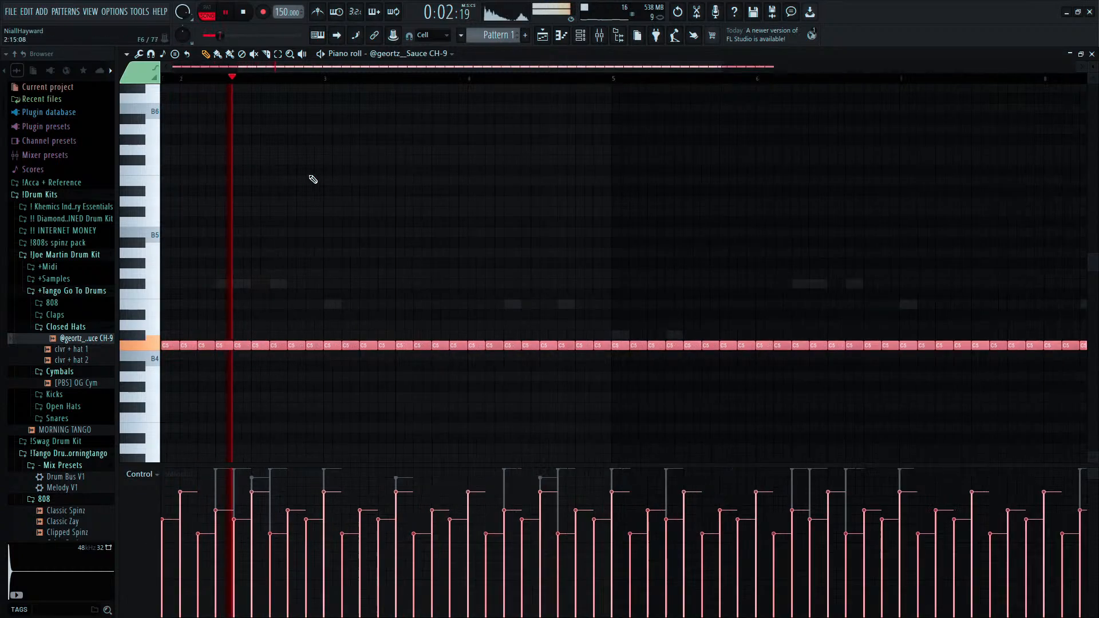
pyautogui.moveTo(348, 69); pyautogui.dragTo(277, 69)
pyautogui.scroll(-3, 290, 167)
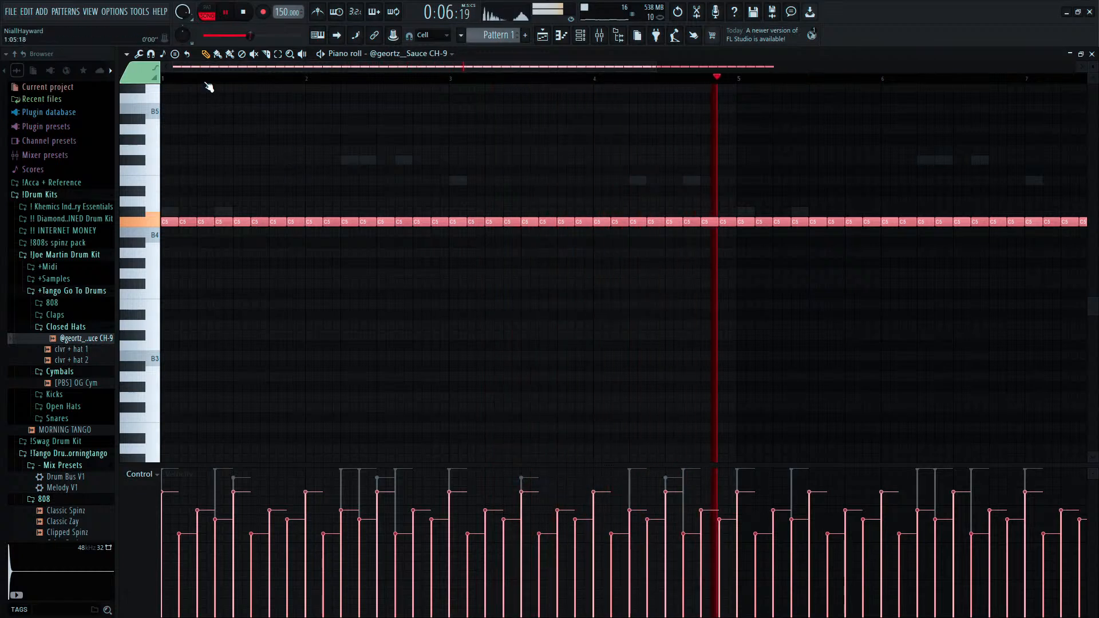
# Chop the hat on beat 3 of bar 1 into four short hits, lower their velocities and play back the roll.
pyautogui.press('space')
pyautogui.scroll(3, 265, 189)
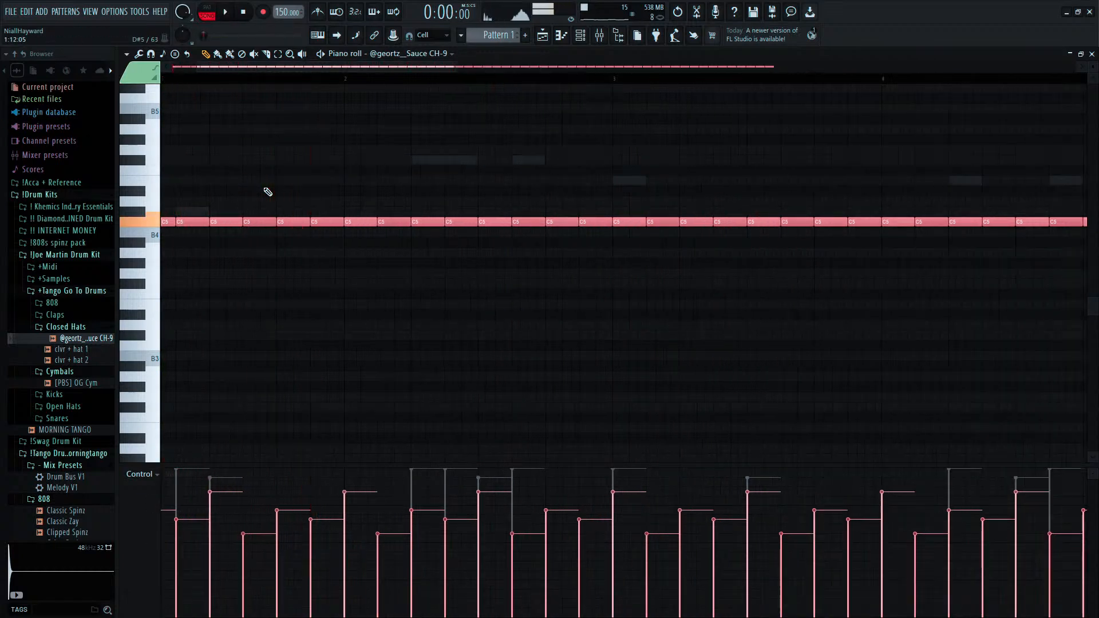
pyautogui.press('space')
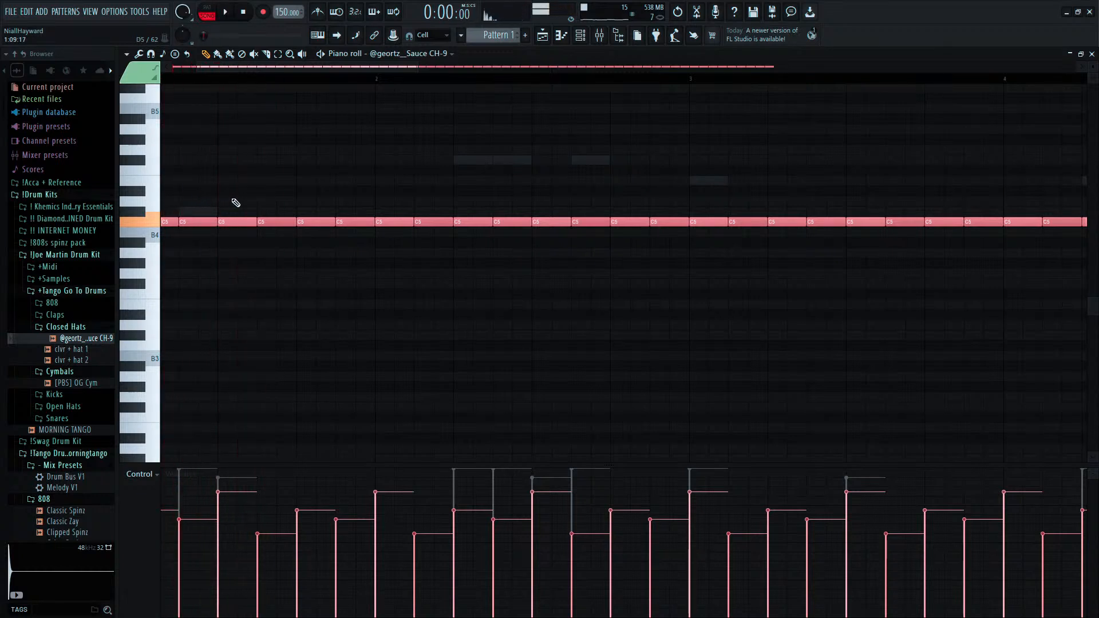
pyautogui.moveTo(233, 202); pyautogui.dragTo(235, 248)
pyautogui.hotkey('ctrl', 'u')
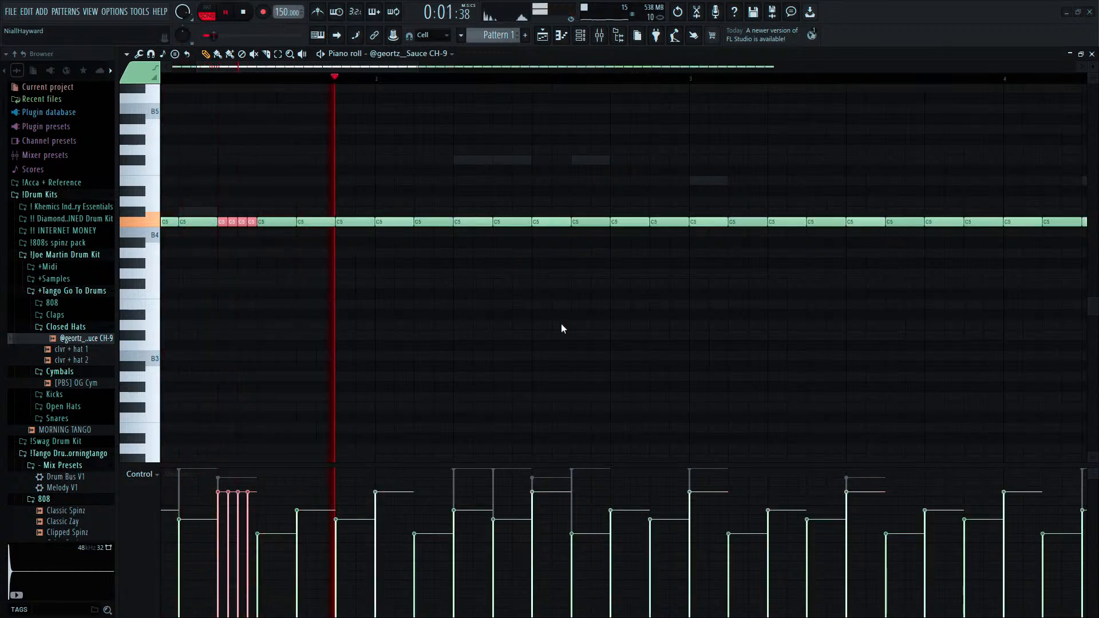
pyautogui.scroll(-2, 624, 398)
pyautogui.press('space')
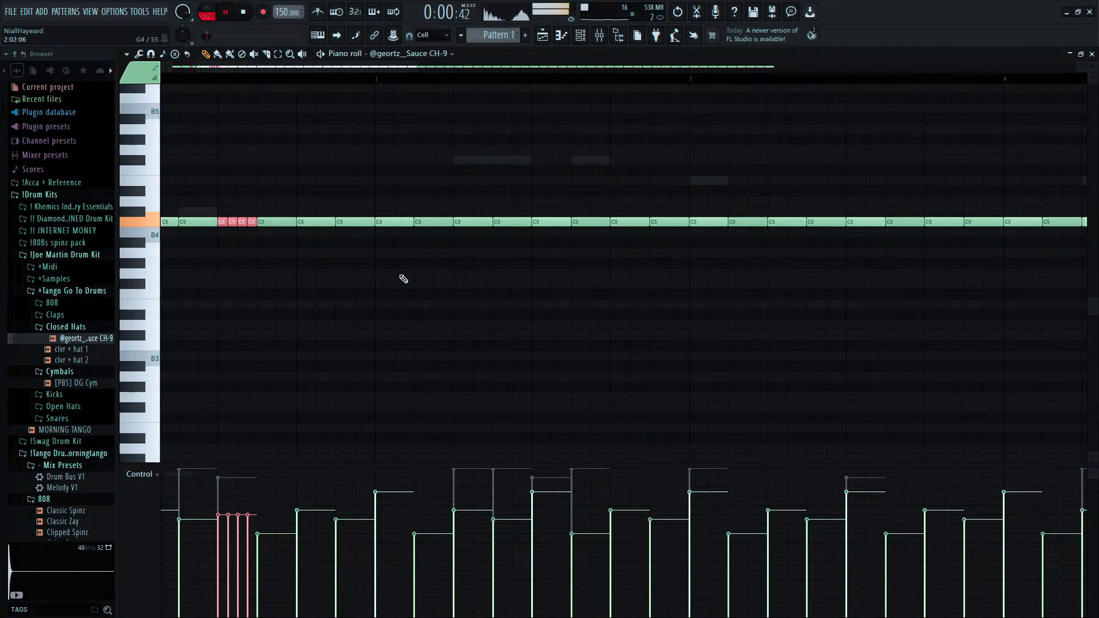
pyautogui.press('space')
pyautogui.click(580, 35)
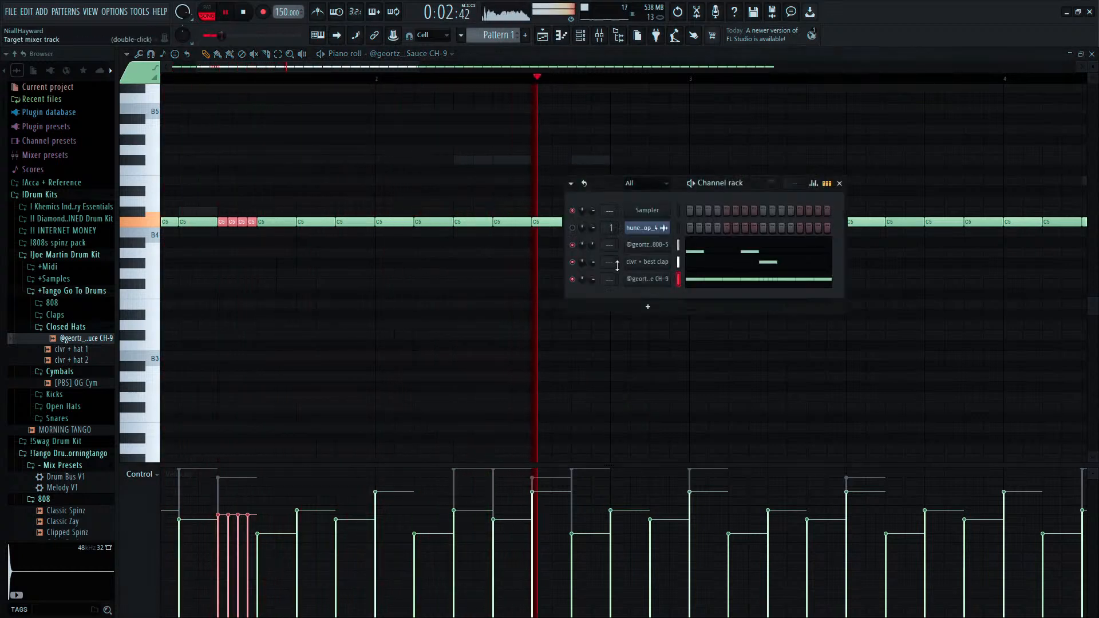
pyautogui.click(576, 71)
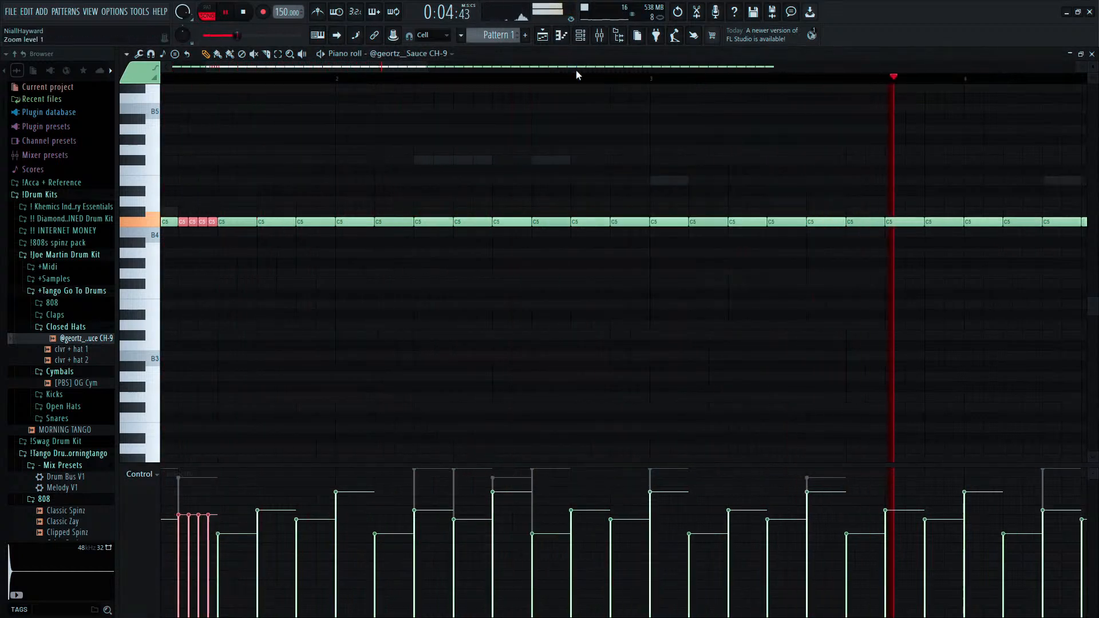
# Shorten the hat on beat 2 of bar 2 to half its length and chop it into two quick hits.
pyautogui.scroll(-2, 578, 75)
pyautogui.scroll(-4, 584, 103)
pyautogui.moveTo(885, 155); pyautogui.dragTo(248, 236)
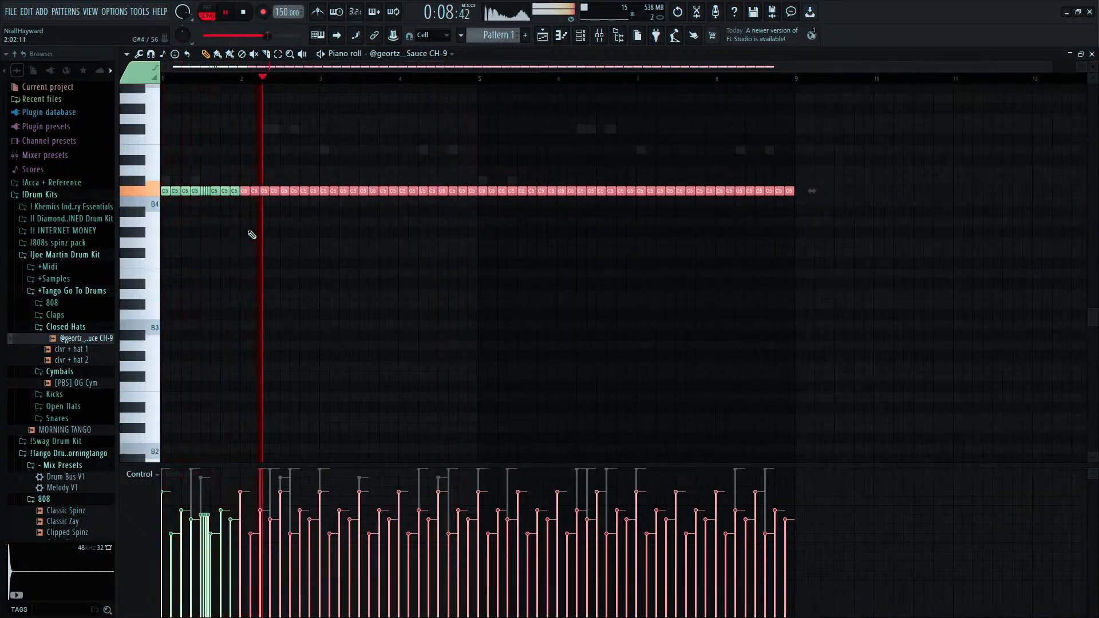
pyautogui.scroll(4, 248, 231)
pyautogui.moveTo(281, 184); pyautogui.dragTo(283, 197)
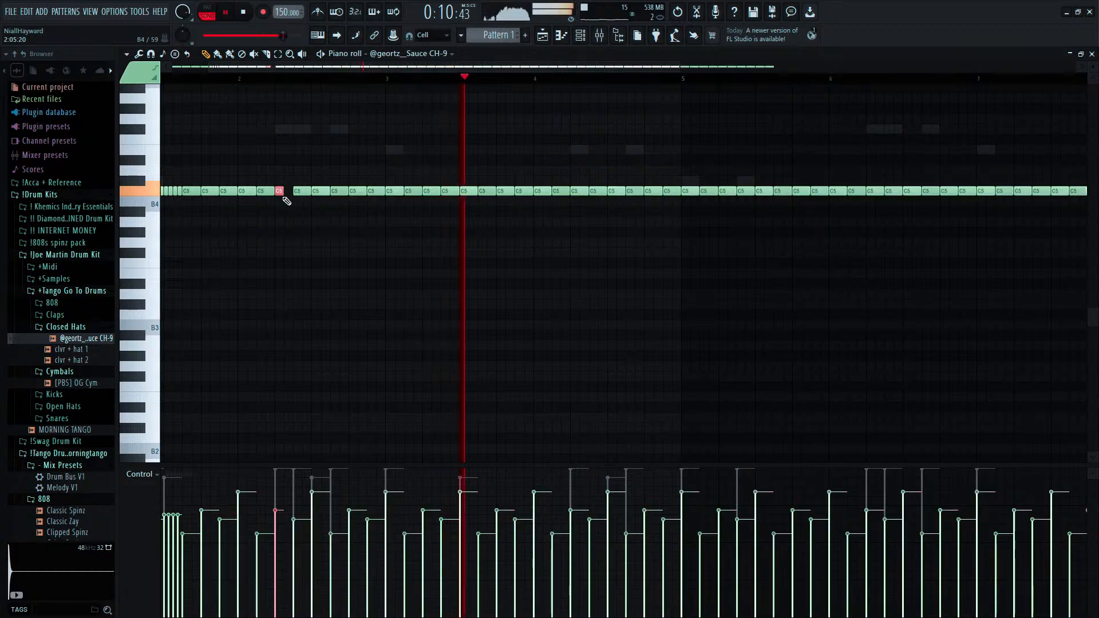
pyautogui.hotkey('alt', 'u')
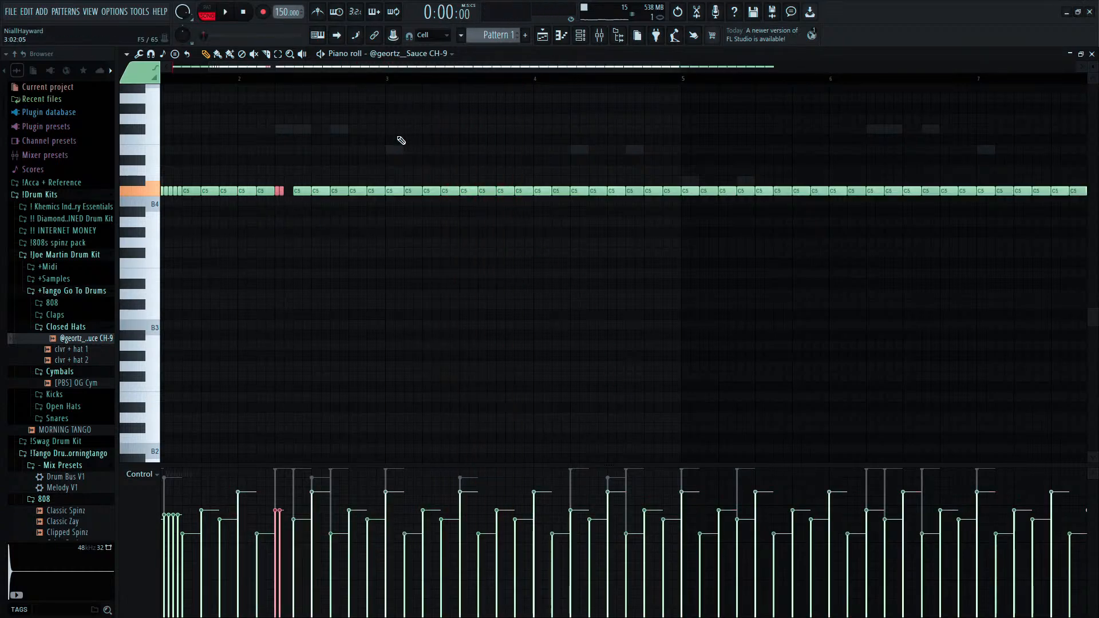
pyautogui.scroll(-2, 412, 163)
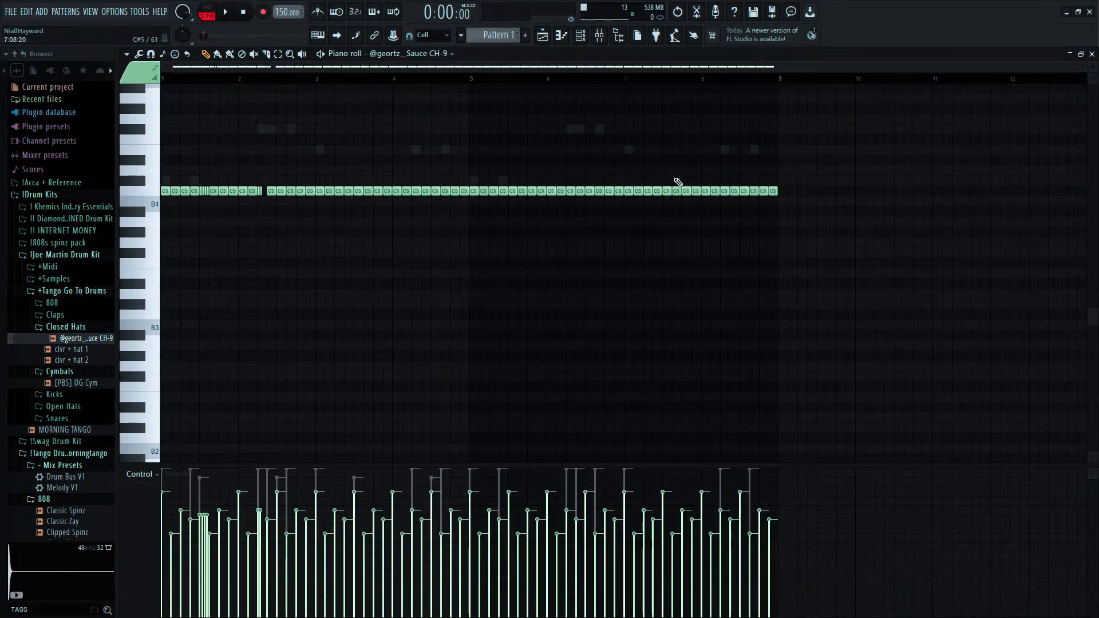
# Delete all hats from bar 3 onward and duplicate the two-bar hat pattern with its rolls through bar 8.
pyautogui.moveTo(802, 167); pyautogui.dragTo(322, 226)
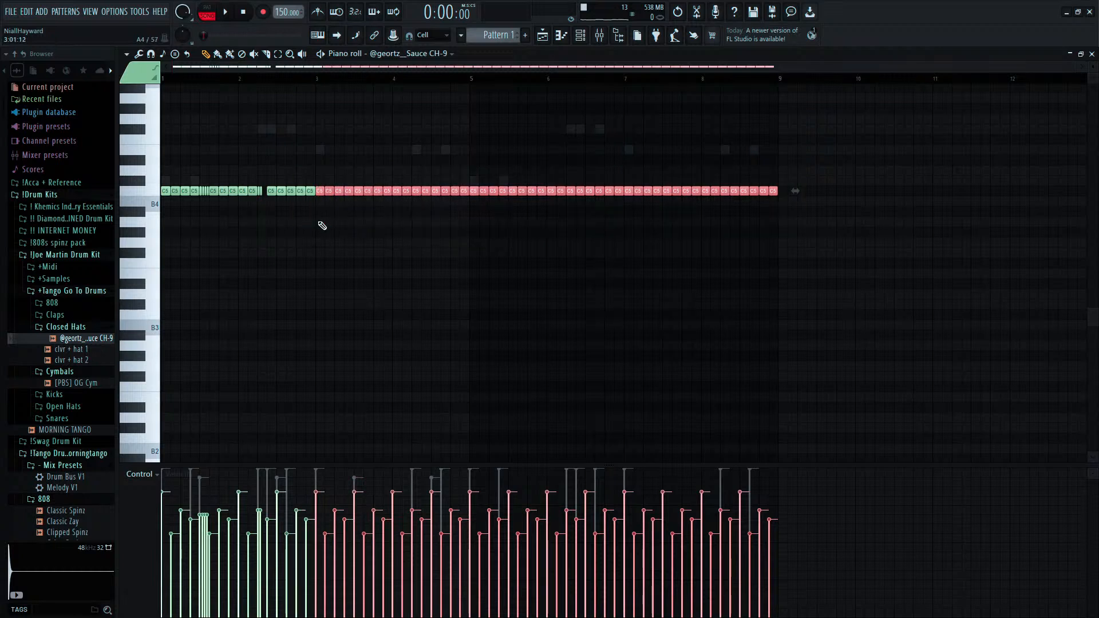
pyautogui.press('Delete')
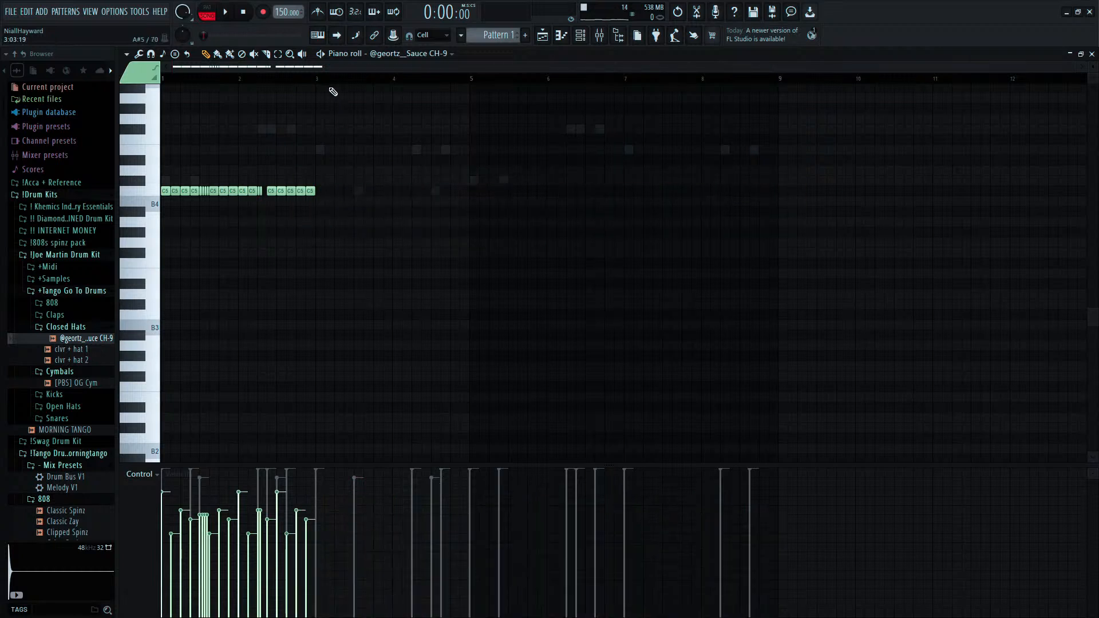
pyautogui.hotkey('ctrl', 'z')
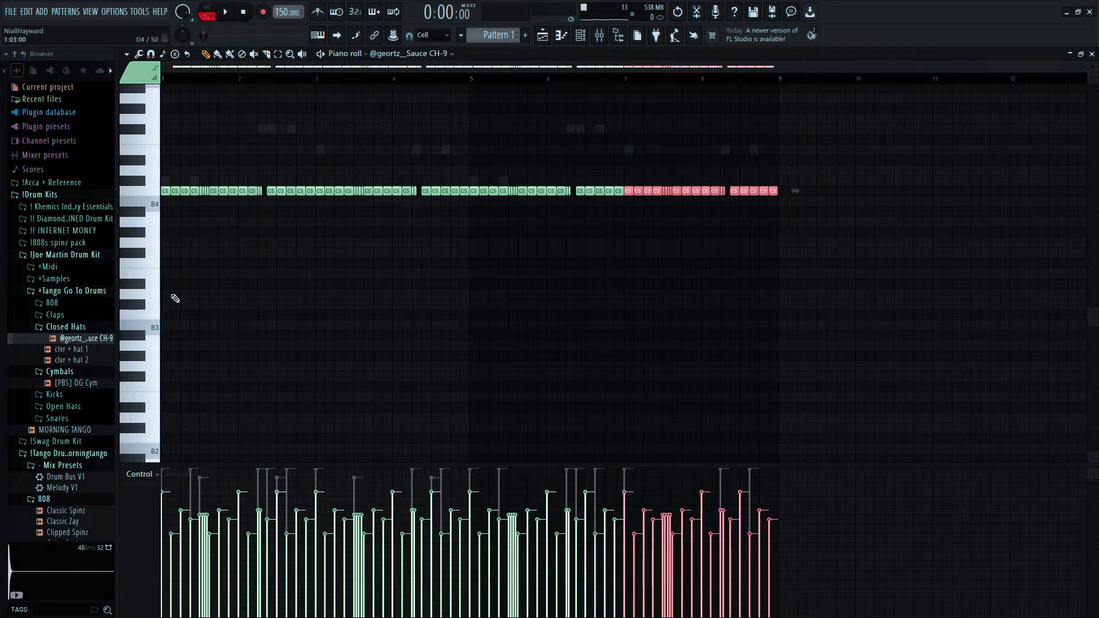
# Add low D4 hats twice per bar in bars 1 and 2, duplicate them through bar 8 and slightly lower their velocities.
pyautogui.click(166, 294)
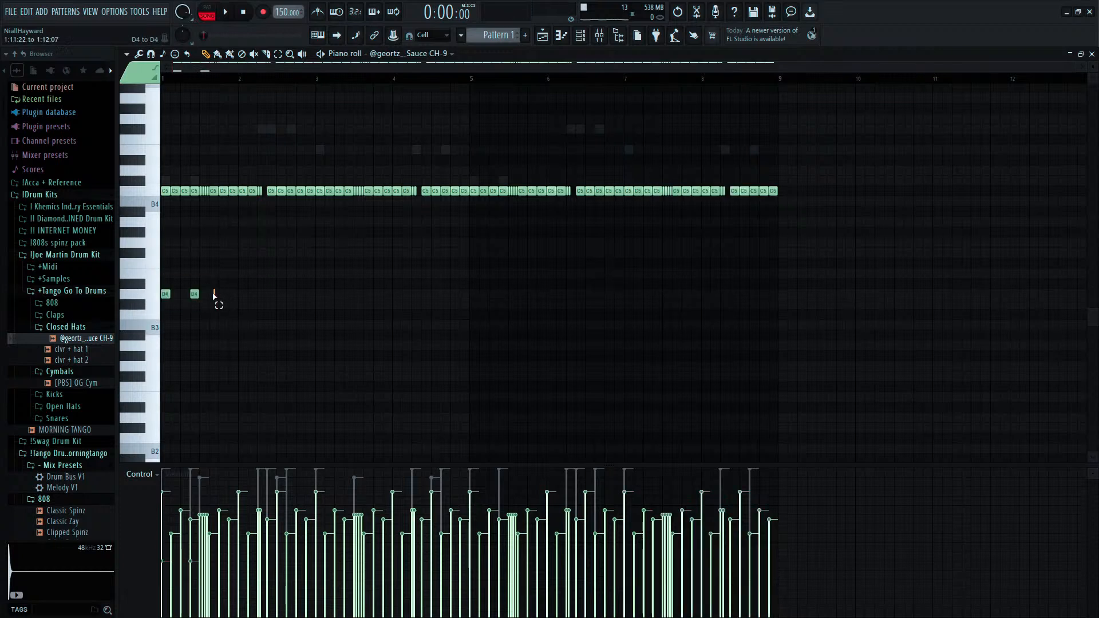
pyautogui.click(291, 294)
pyautogui.moveTo(349, 268); pyautogui.dragTo(314, 297)
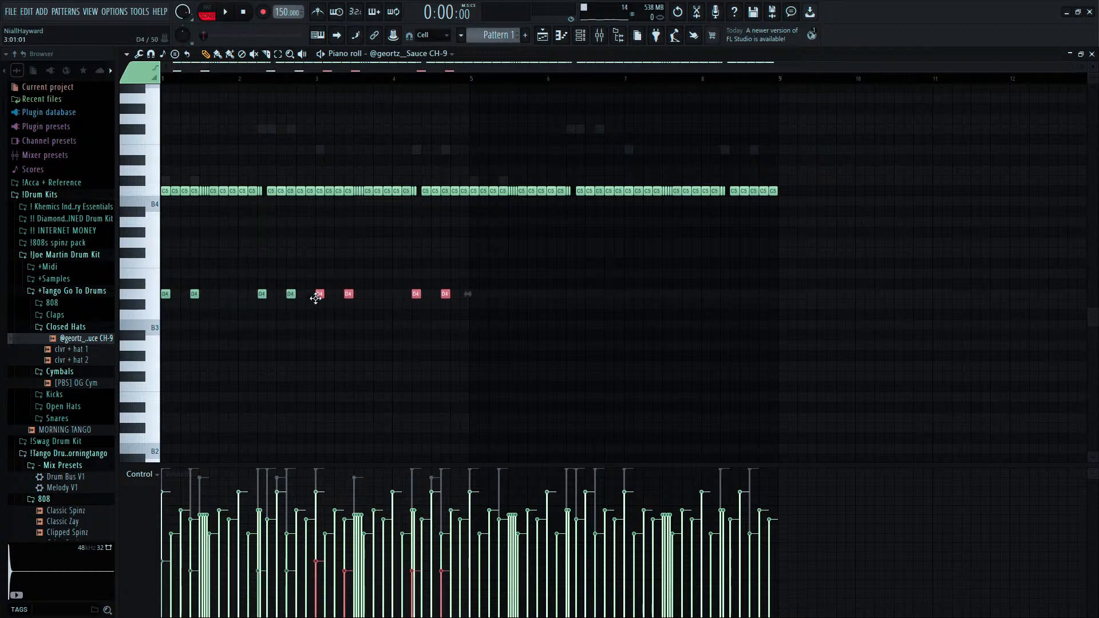
pyautogui.moveTo(490, 269); pyautogui.dragTo(74, 337)
pyautogui.moveTo(207, 296); pyautogui.dragTo(515, 297)
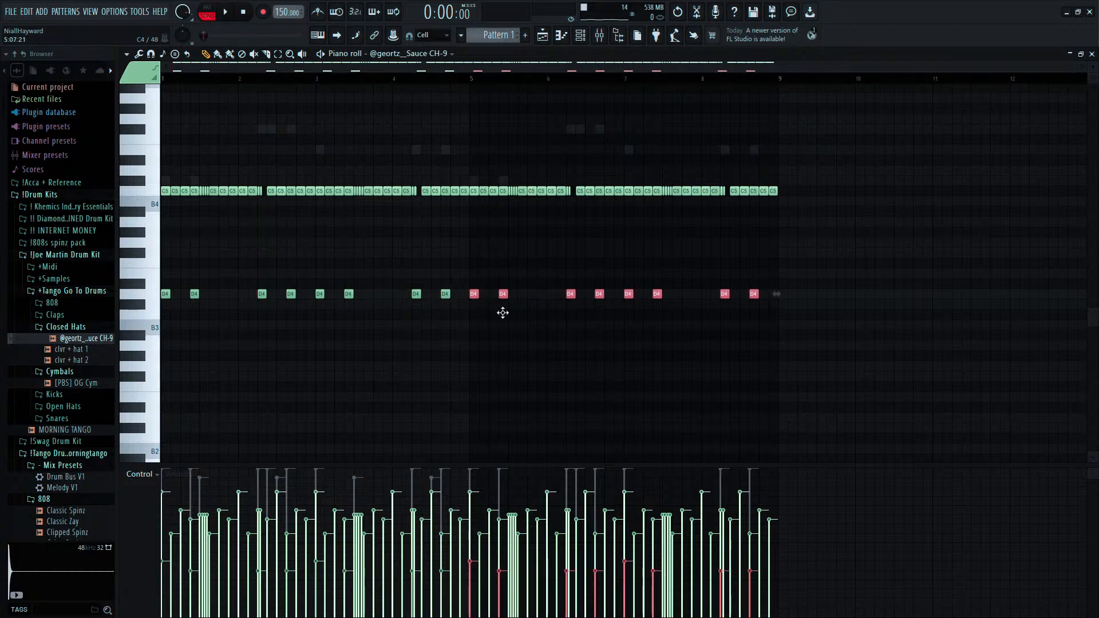
pyautogui.press('space')
pyautogui.moveTo(946, 260); pyautogui.dragTo(150, 326)
pyautogui.scroll(-1, 373, 334)
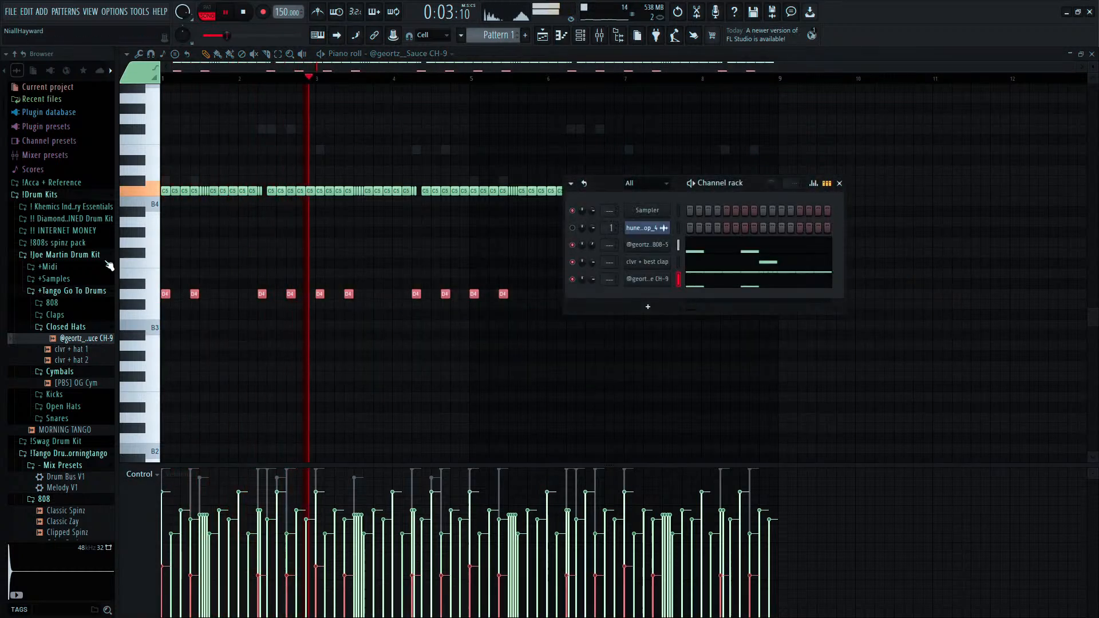
# Load the [PBS] Snare (6)_2 sample from the Snares folder as a new channel in the channel rack.
pyautogui.click(66, 325)
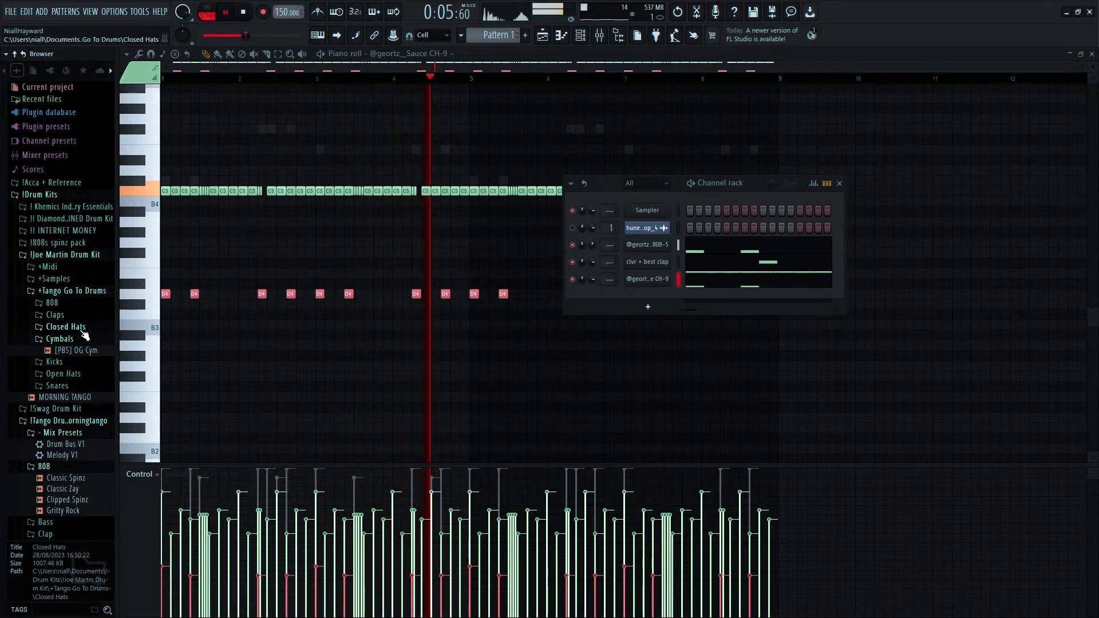
pyautogui.click(56, 386)
pyautogui.click(63, 407)
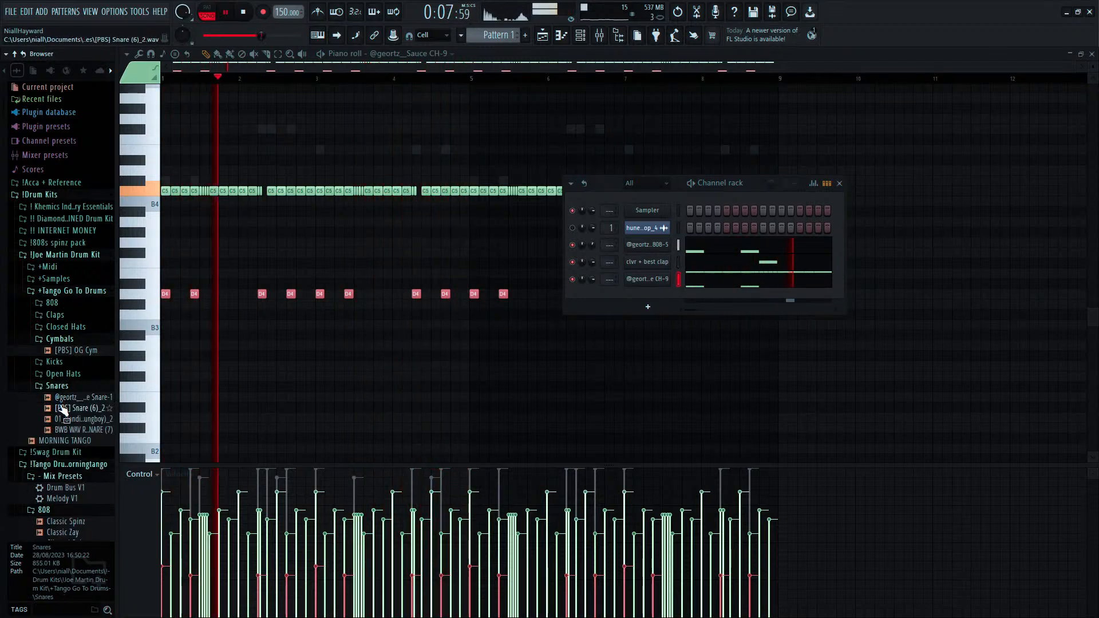
pyautogui.moveTo(657, 295); pyautogui.dragTo(656, 296)
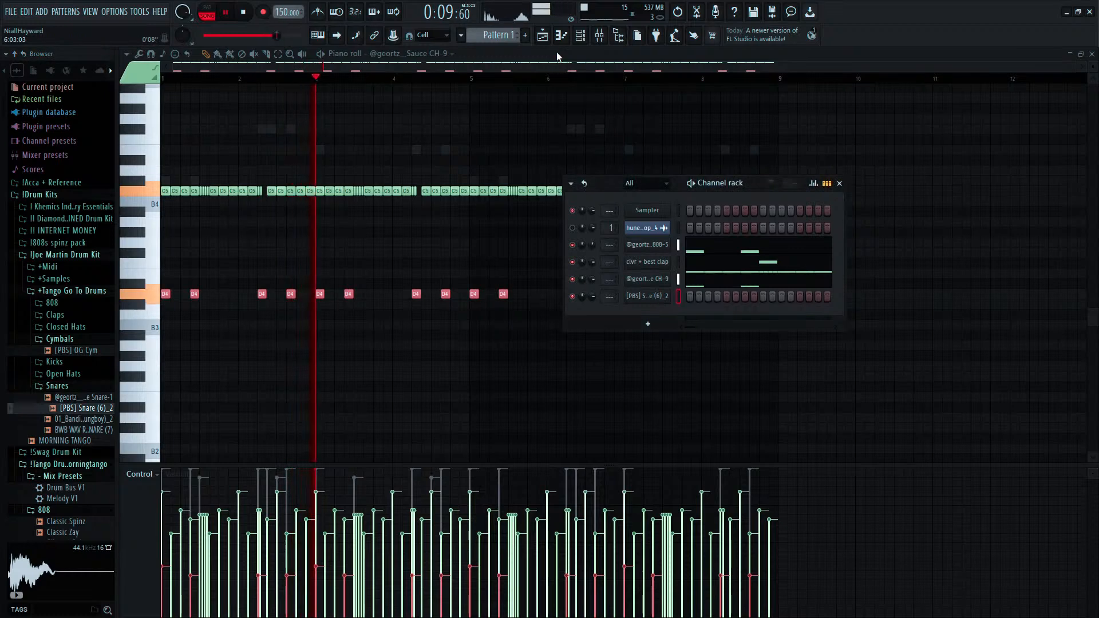
# Place snares at the end of bar 1 and near the start and end of bar 2, duplicate them through bar 8 and raise their velocities.
pyautogui.click(560, 35)
pyautogui.click(230, 192)
pyautogui.click(252, 191)
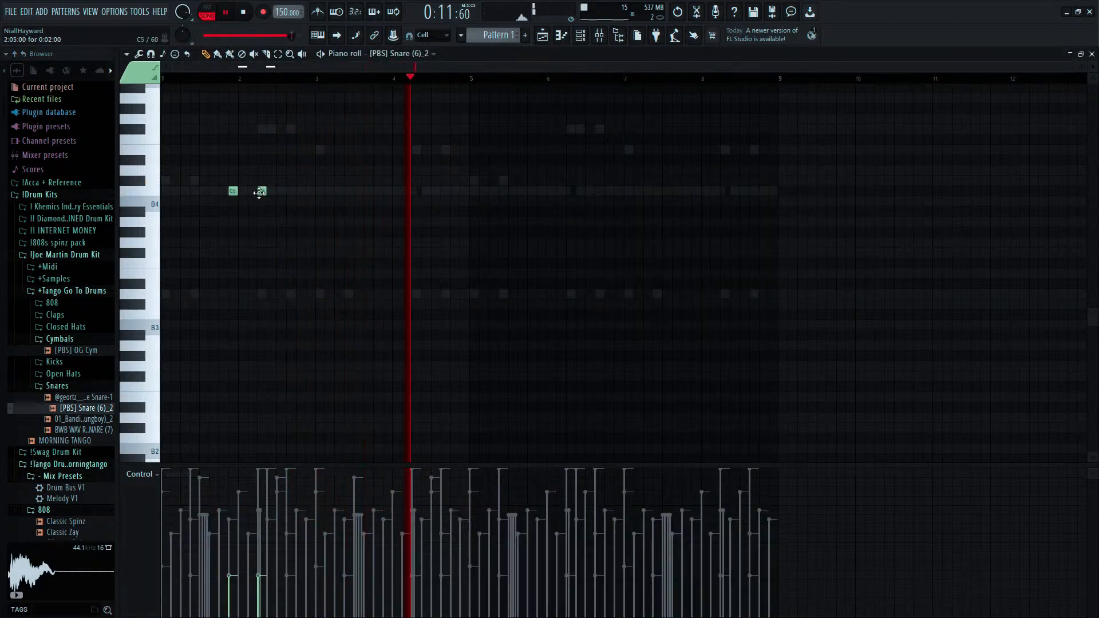
pyautogui.click(310, 190)
pyautogui.moveTo(322, 86); pyautogui.dragTo(164, 171)
pyautogui.hotkey('ctrl', 'b')
pyautogui.hotkey('ctrl', 'b')
pyautogui.hotkey('ctrl', 'b')
pyautogui.moveTo(263, 277); pyautogui.dragTo(202, 286)
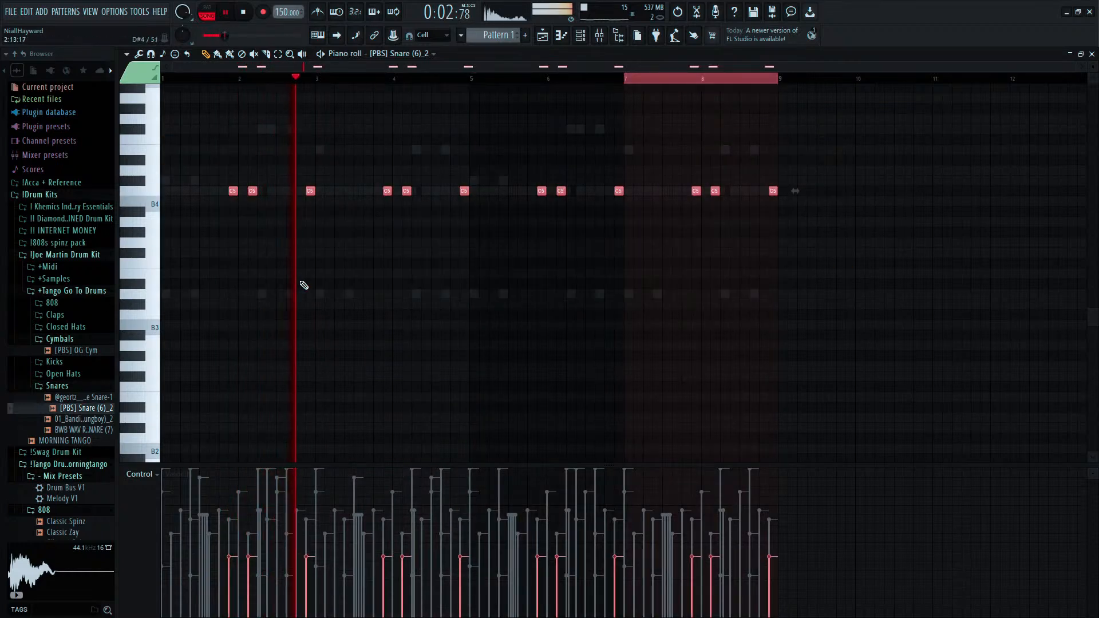
pyautogui.scroll(4, 304, 283)
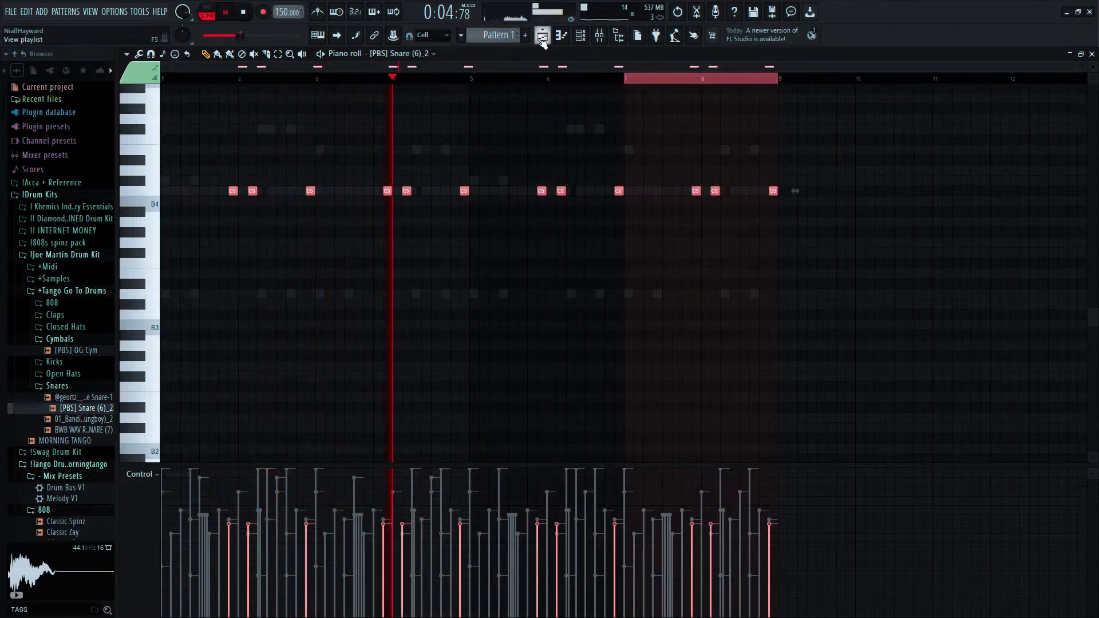
# Play the arrangement from the start and set the huney - Loop_4 clip's pitch shift to -500 cents.
pyautogui.press('F5')
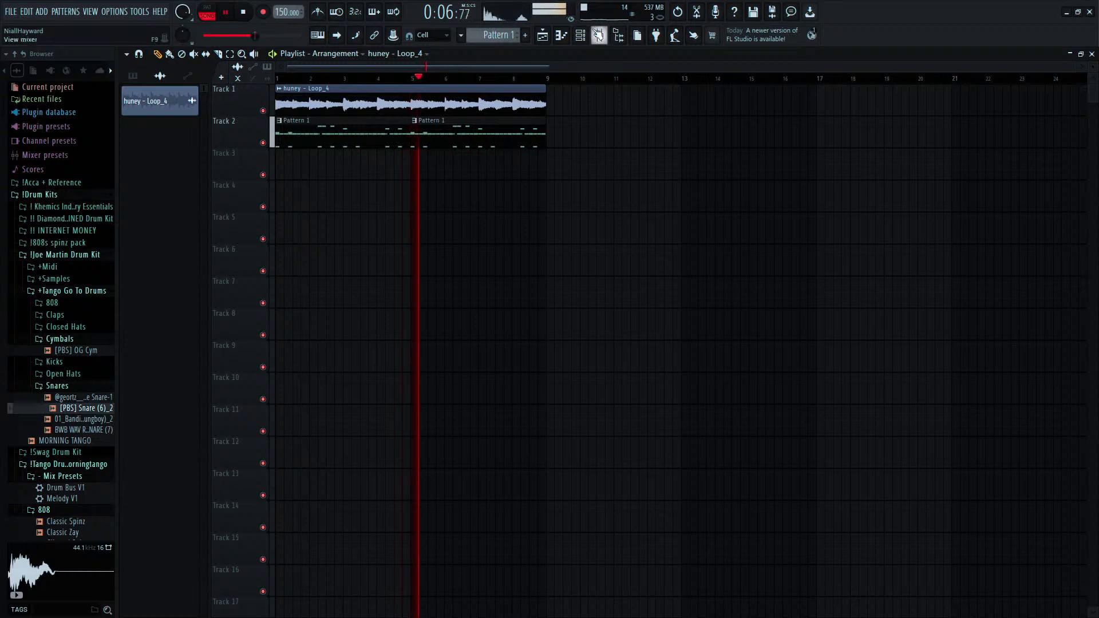
pyautogui.press('F6')
pyautogui.press('space')
pyautogui.press('F6')
pyautogui.press('space')
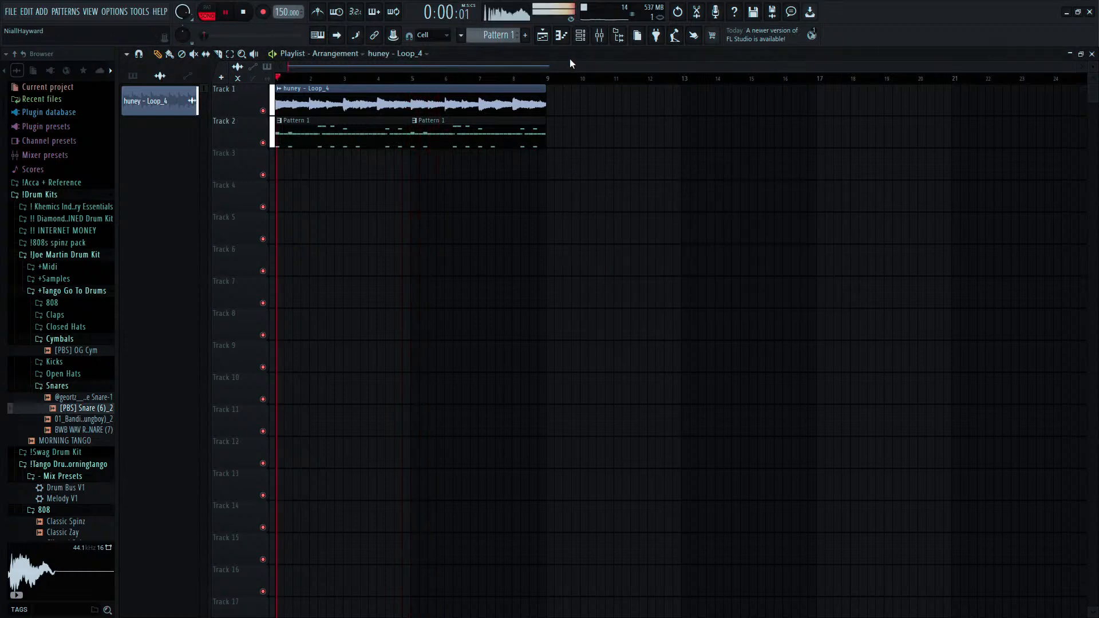
pyautogui.doubleClick(425, 90)
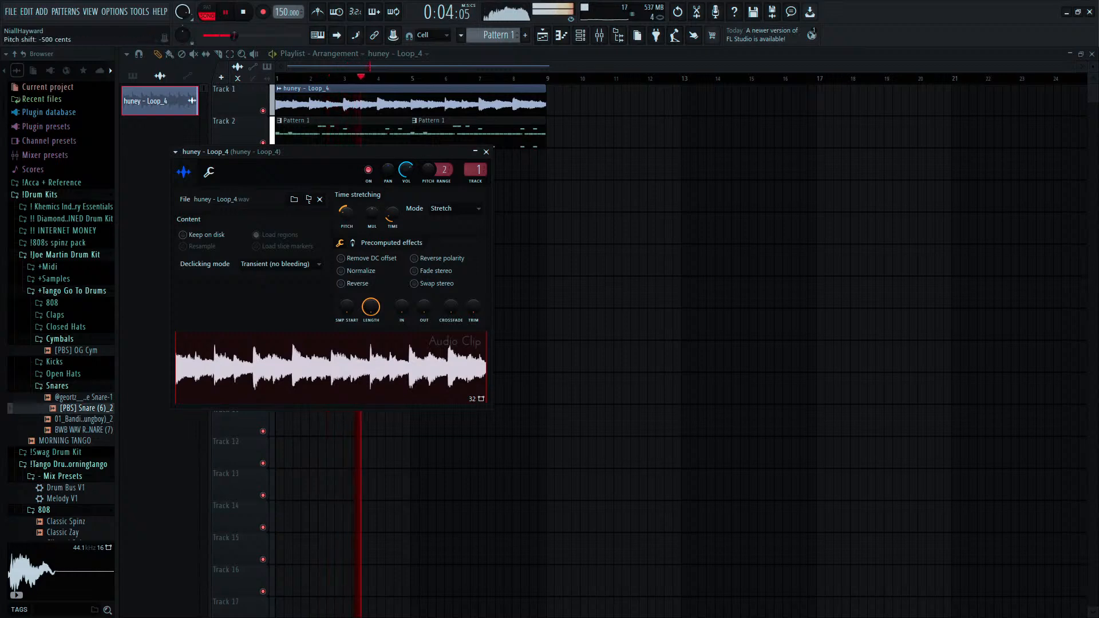
# Transpose all the 808 notes up one semitone, trying them an octave higher and returning them to the D5 to G5 range.
pyautogui.press('F7')
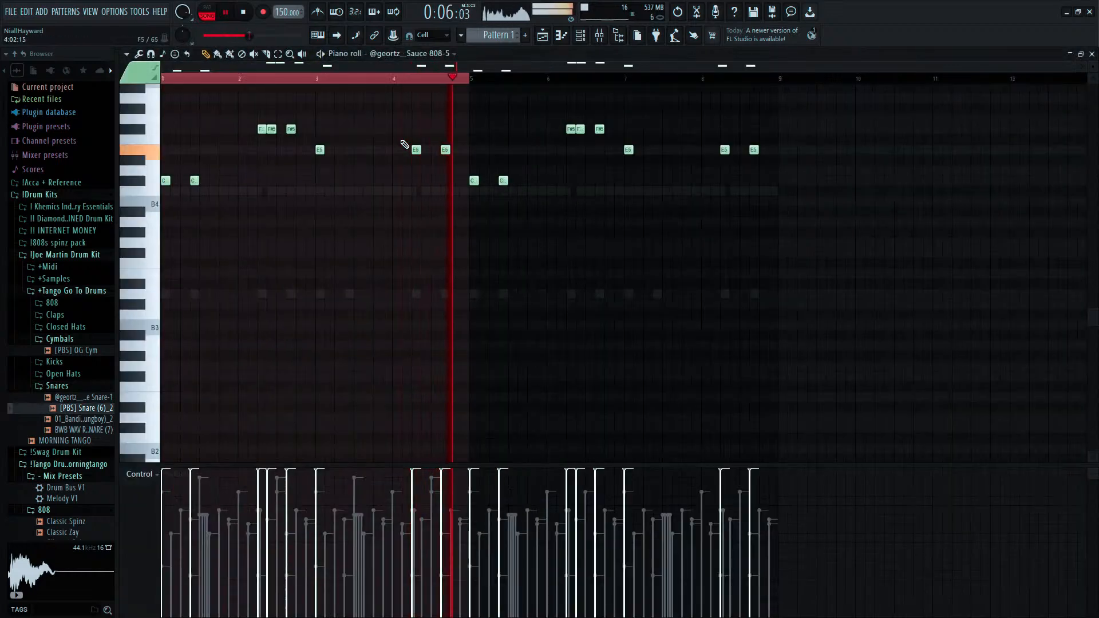
pyautogui.scroll(3, 405, 144)
pyautogui.hotkey('ctrl', 'Up')
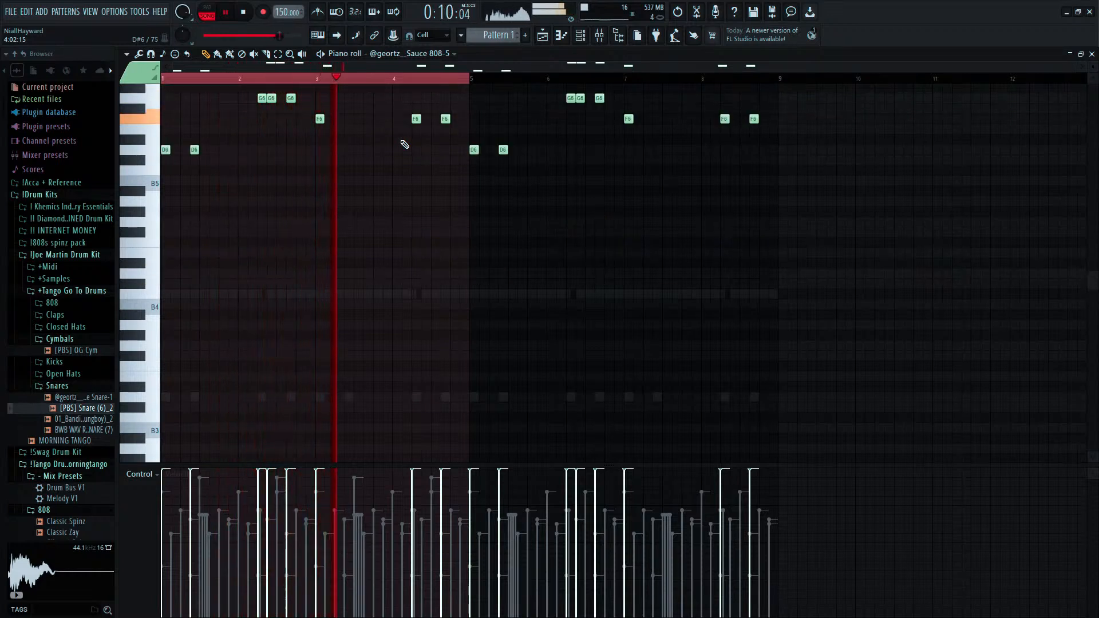
pyautogui.hotkey('ctrl', 'Down')
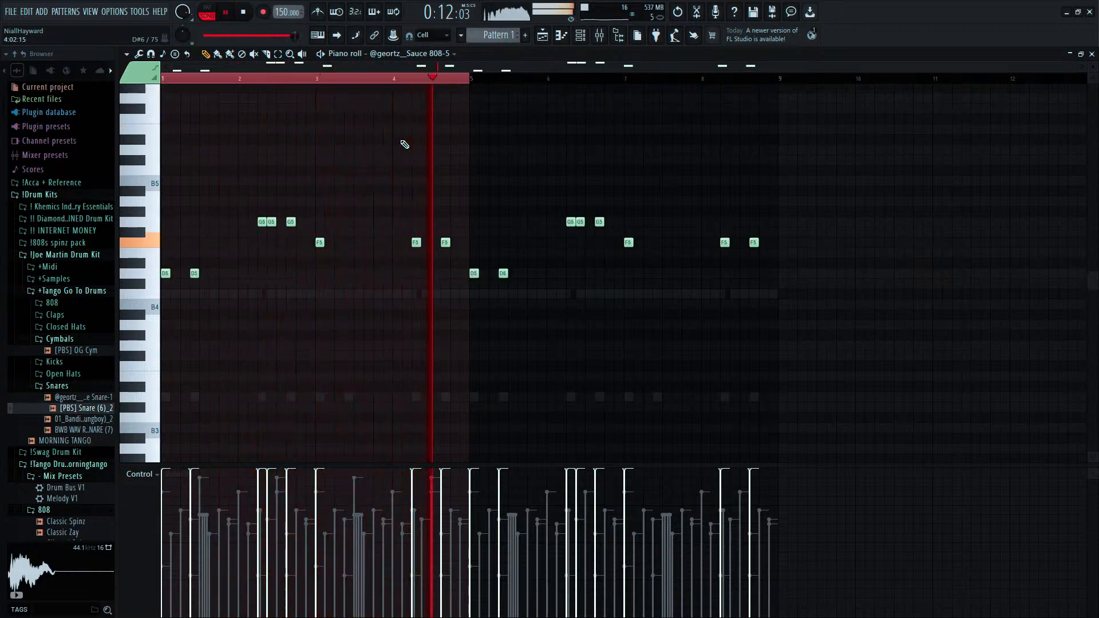
# Stop playback and load the YK - PortOfMiami (Kick) sample from the Kicks folder as a new channel.
pyautogui.press('F6')
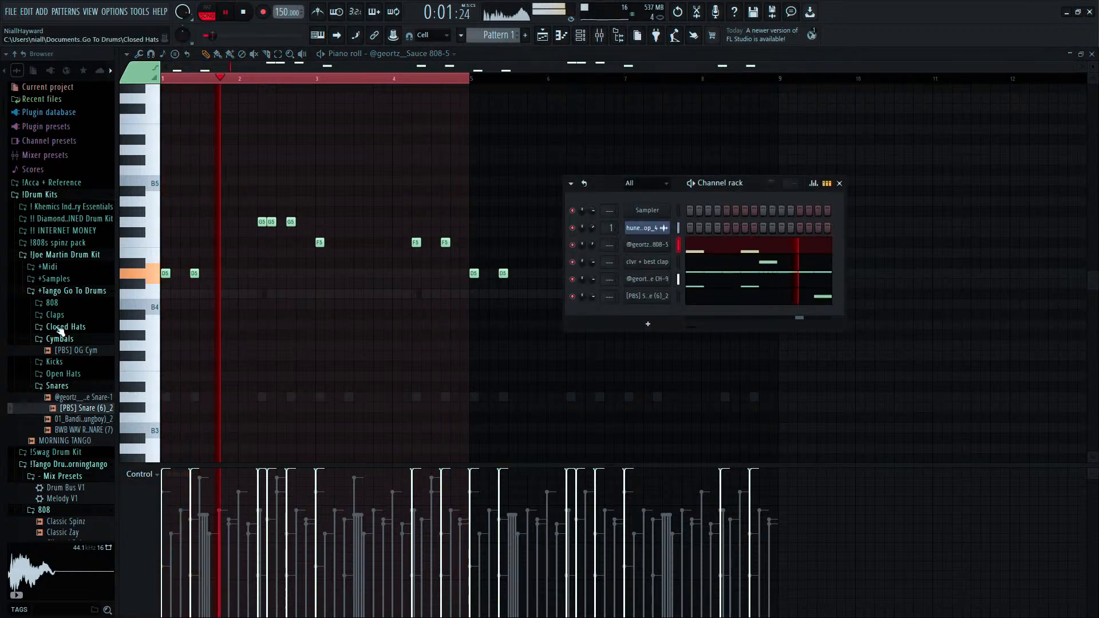
pyautogui.click(58, 340)
pyautogui.click(53, 353)
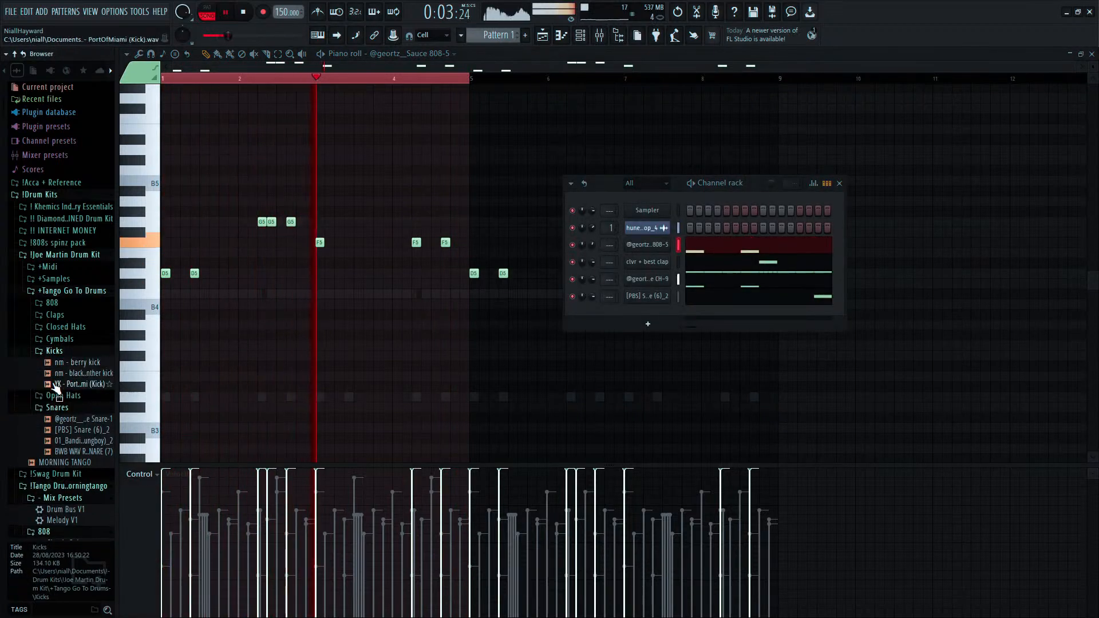
pyautogui.press('space')
pyautogui.moveTo(80, 384); pyautogui.dragTo(223, 371)
pyautogui.moveTo(471, 349); pyautogui.dragTo(672, 319)
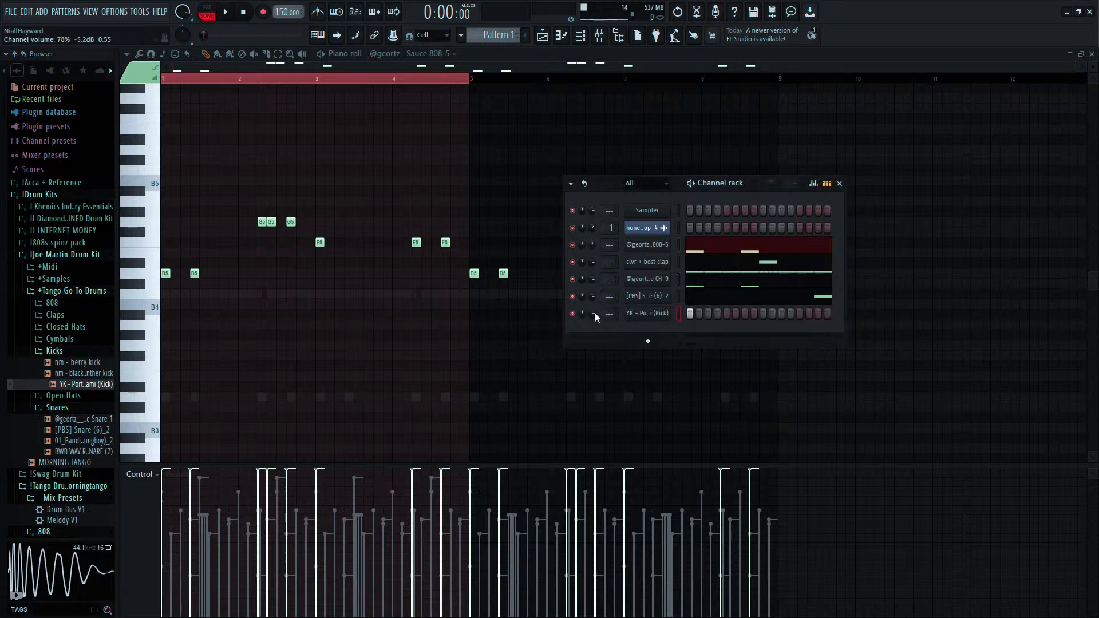
# Place kicks on beat 1 of bar 1 and beat 2 of bar 2, duplicate them through bar 8 and slightly lower their velocities.
pyautogui.click(560, 36)
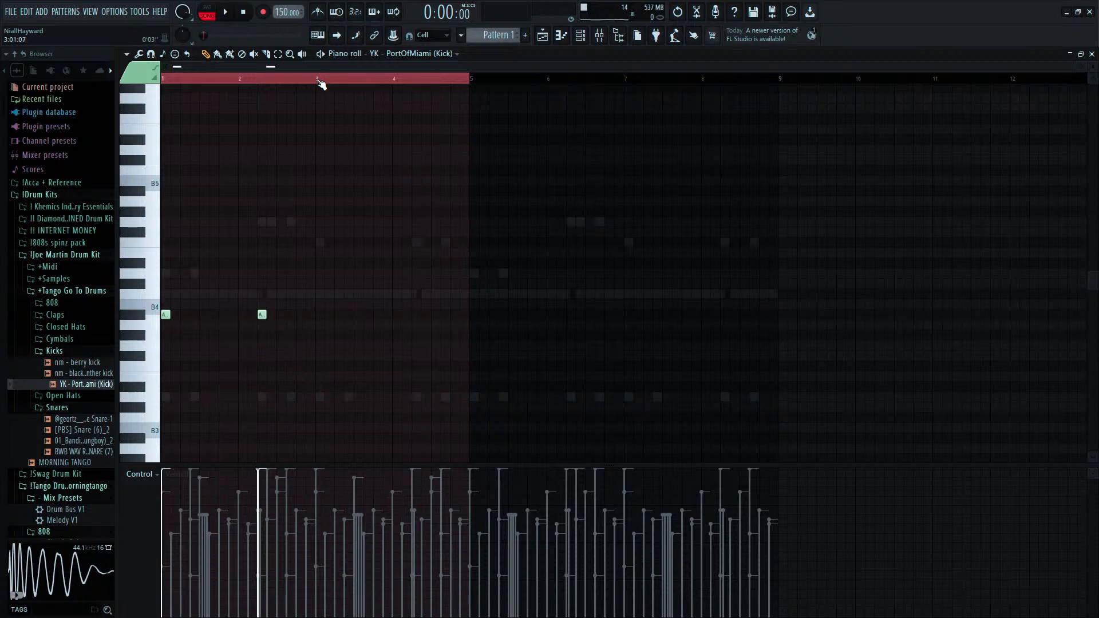
pyautogui.moveTo(319, 82); pyautogui.dragTo(318, 82)
pyautogui.hotkey('ctrl', 'b')
pyautogui.hotkey('ctrl', 'b')
pyautogui.hotkey('ctrl', 'b')
pyautogui.moveTo(735, 257); pyautogui.dragTo(161, 393)
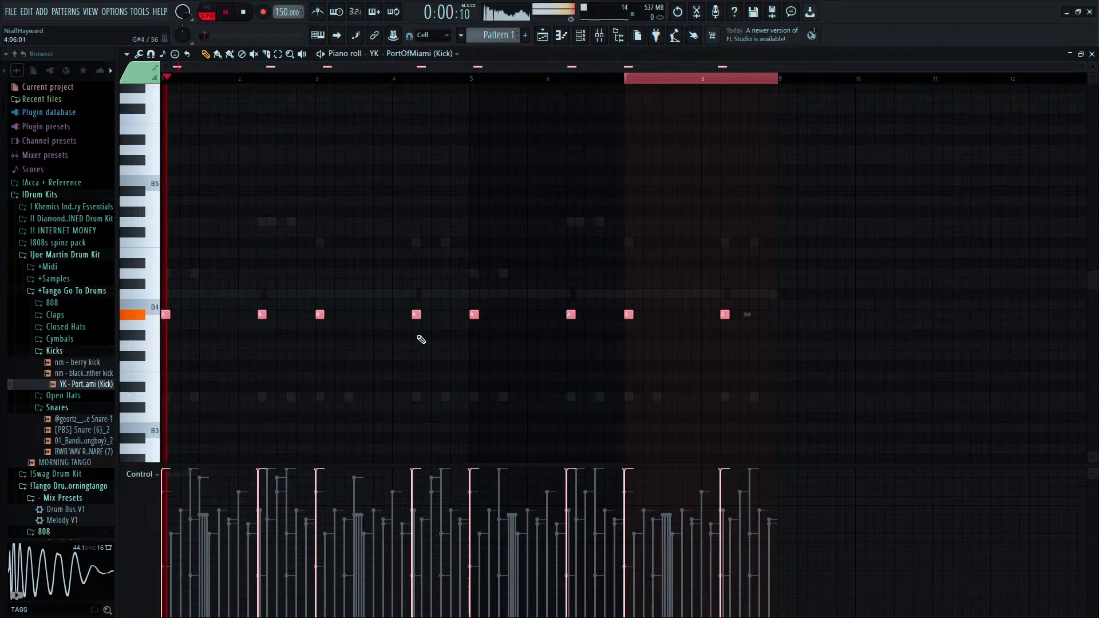
pyautogui.press('F6')
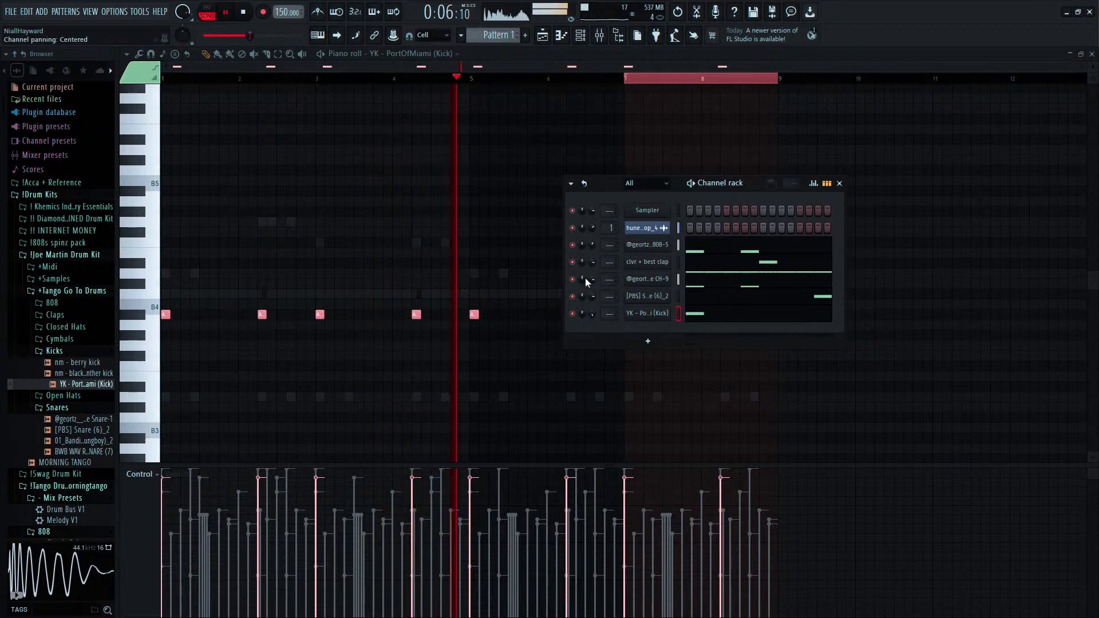
pyautogui.click(48, 349)
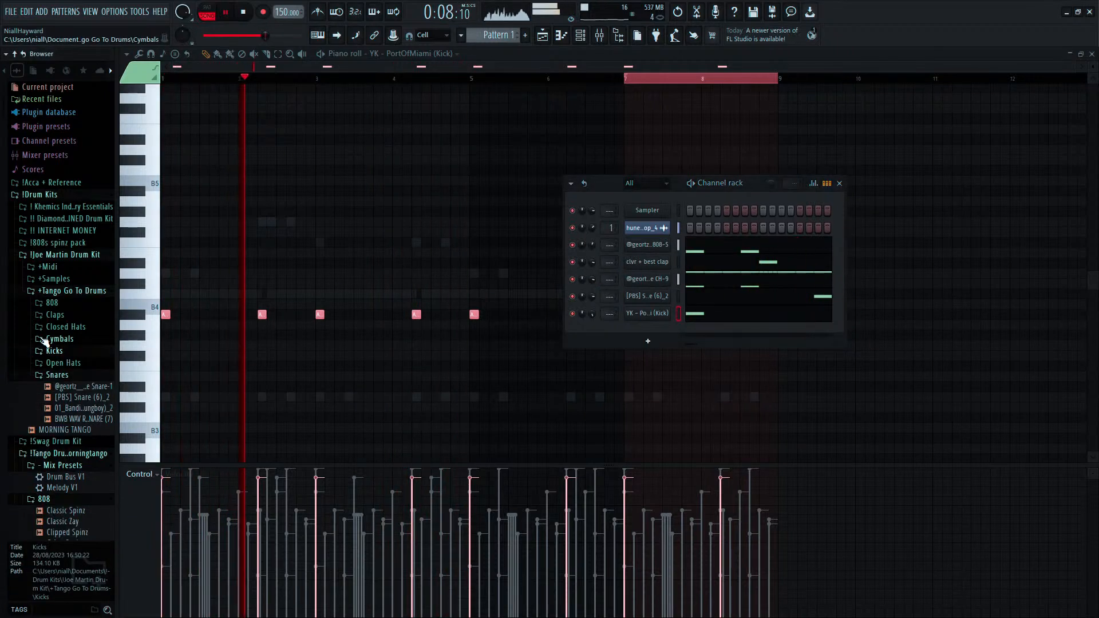
pyautogui.press('space')
pyautogui.click(57, 363)
pyautogui.click(70, 386)
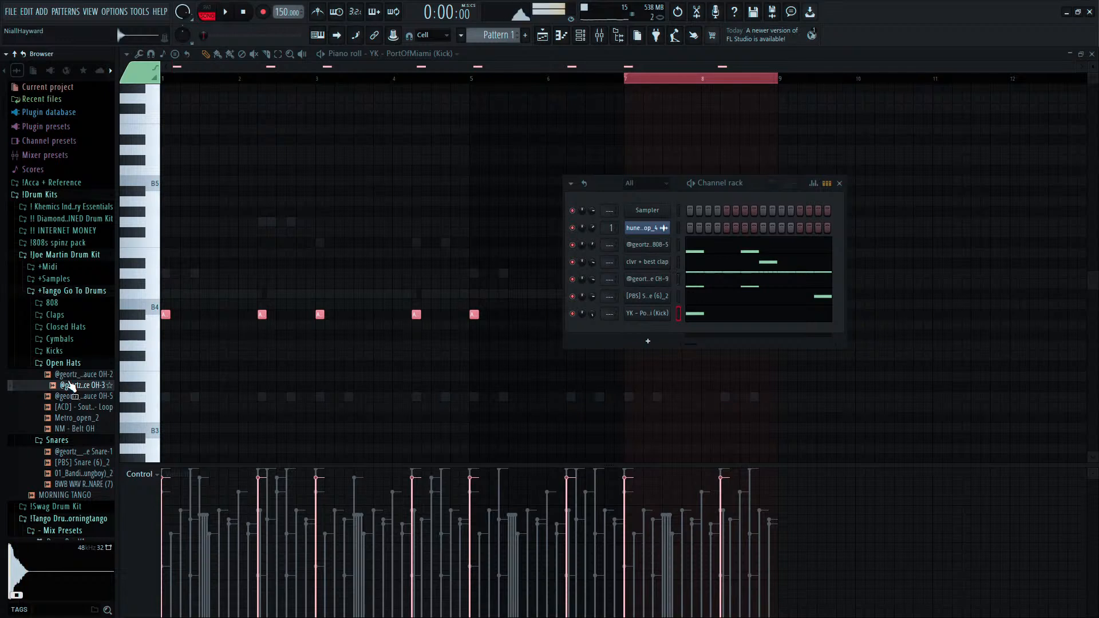
pyautogui.click(67, 375)
pyautogui.moveTo(640, 357); pyautogui.dragTo(651, 332)
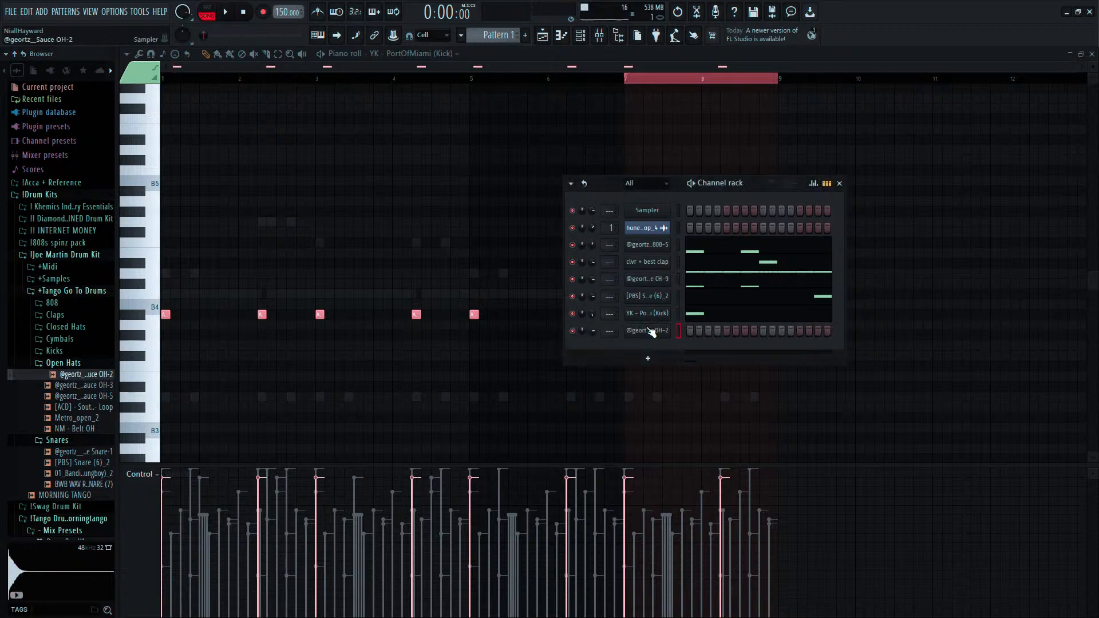
pyautogui.hotkey('ctrl', 'v')
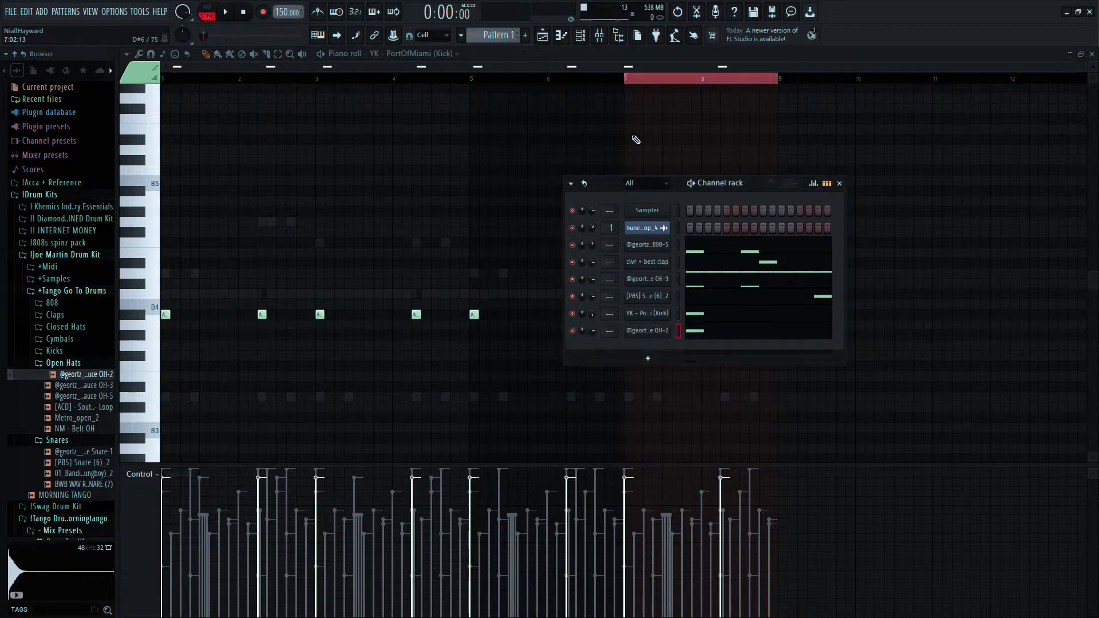
pyautogui.click(561, 35)
pyautogui.press('space')
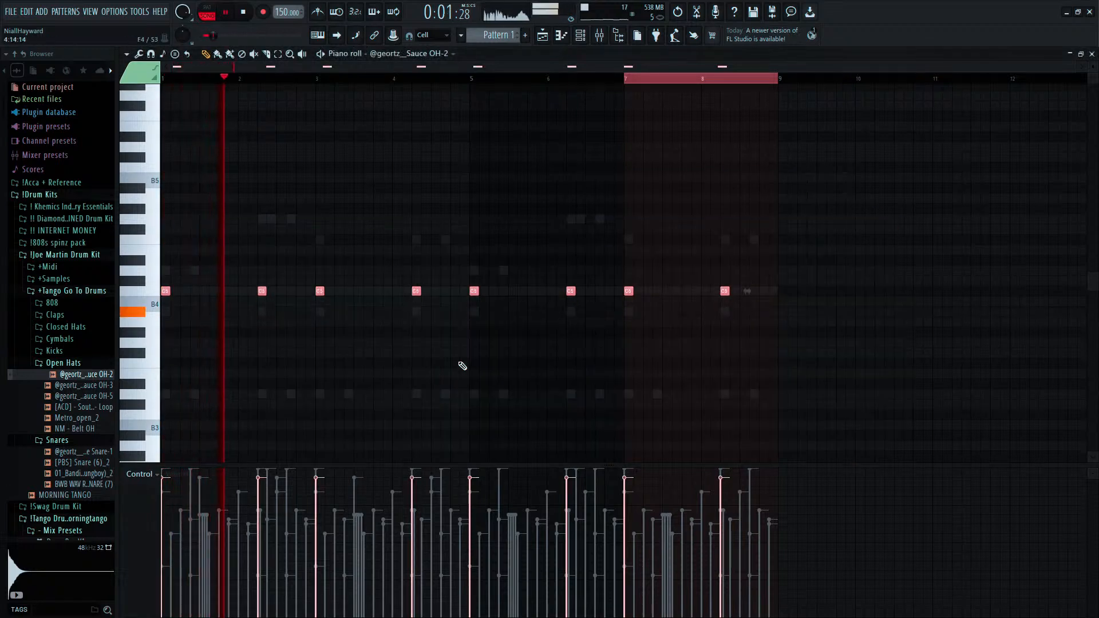
pyautogui.click(579, 35)
# Replace the open hat channel's sample with OpHat (My Dawg) from the Open Hats folder of Internet Money Stash.
pyautogui.click(57, 242)
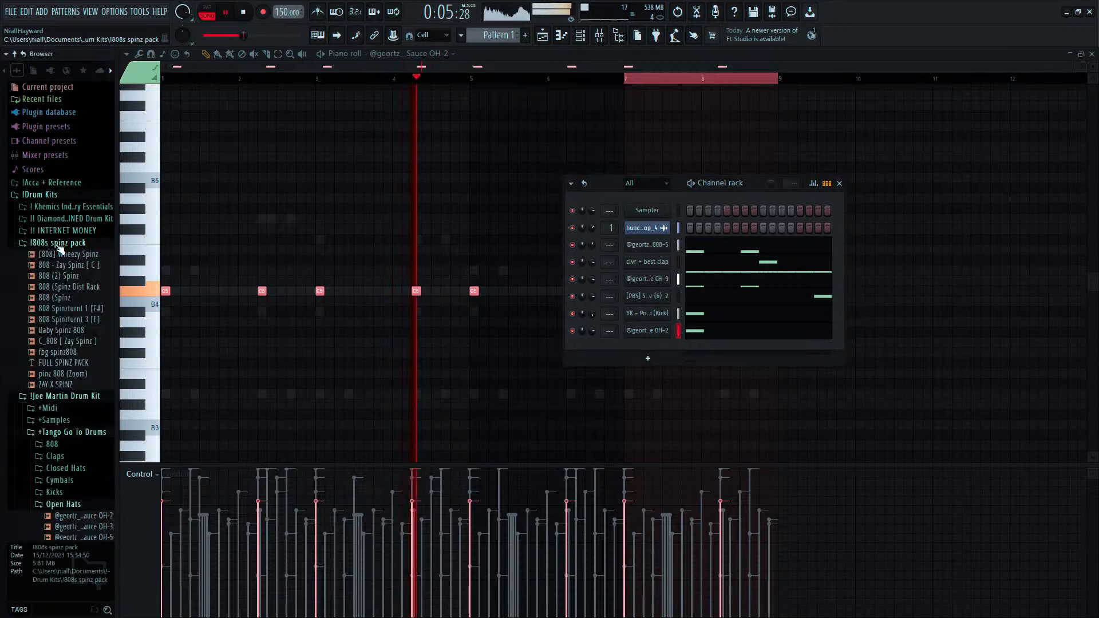
pyautogui.click(64, 230)
pyautogui.click(59, 302)
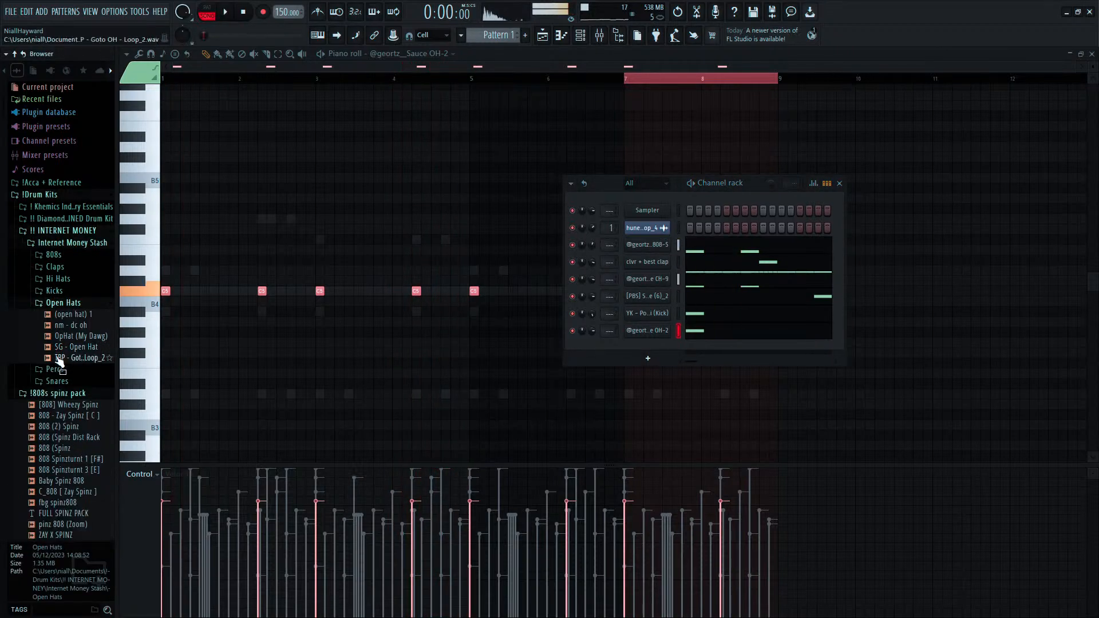
pyautogui.press('space')
pyautogui.moveTo(86, 336); pyautogui.dragTo(88, 338)
pyautogui.moveTo(654, 329); pyautogui.dragTo(654, 330)
# Play the beat, extend the OpHat (My Dawg) notes so each reaches the next one, and lower their velocities slightly.
pyautogui.press('space')
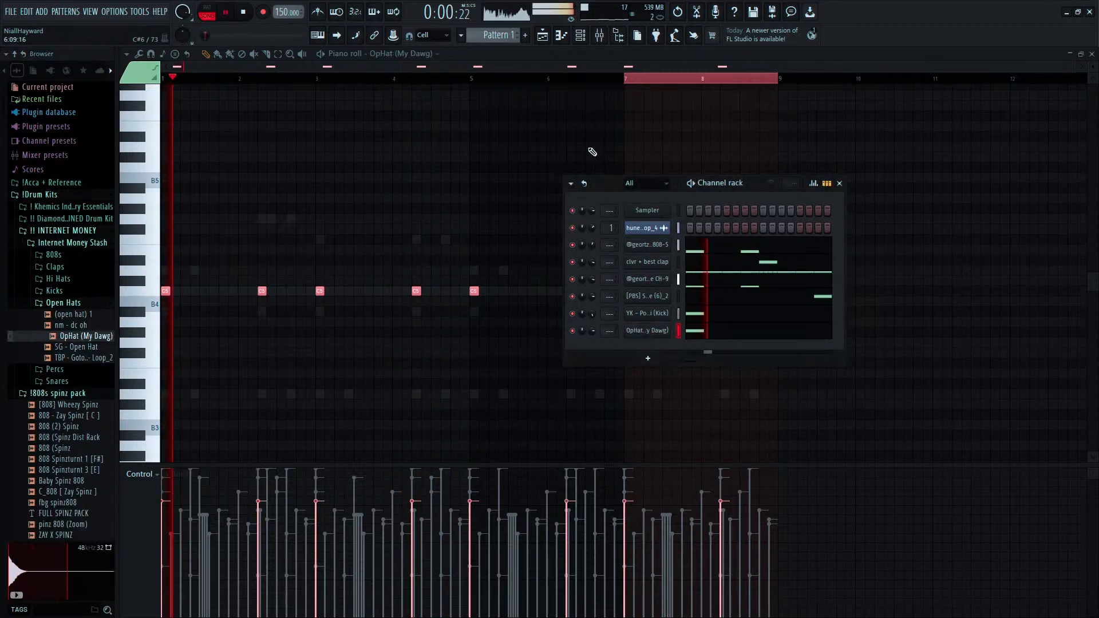
pyautogui.click(562, 36)
pyautogui.hotkey('ctrl', 'l')
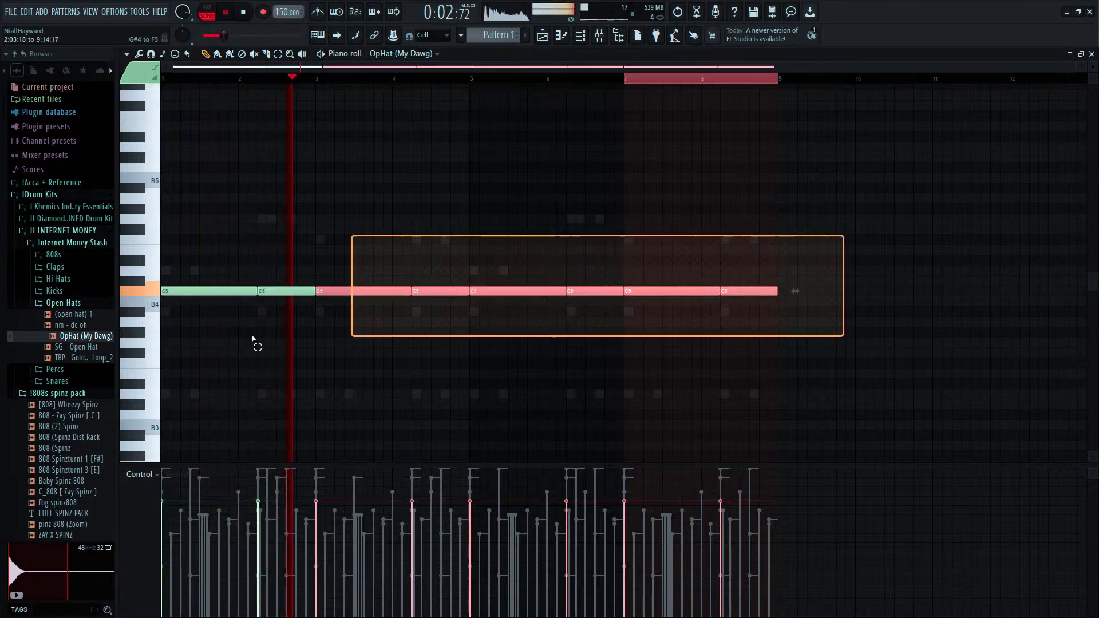
pyautogui.scroll(-1, 420, 203)
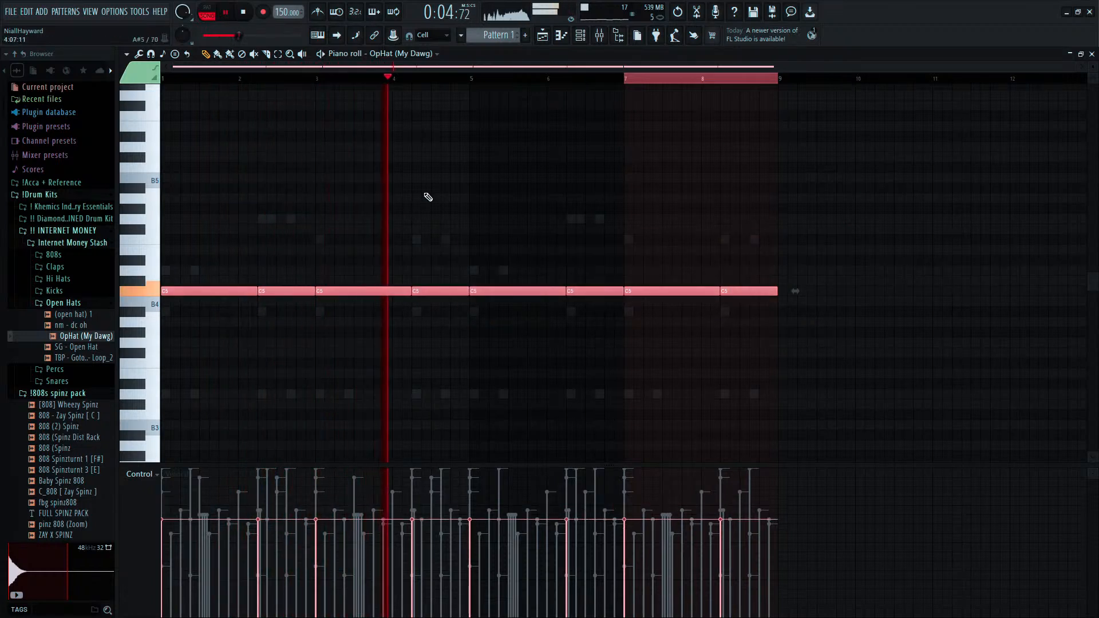
# Review the open hat's sampler settings, the 808 notes and the playlist arrangement while the beat plays.
pyautogui.click(581, 35)
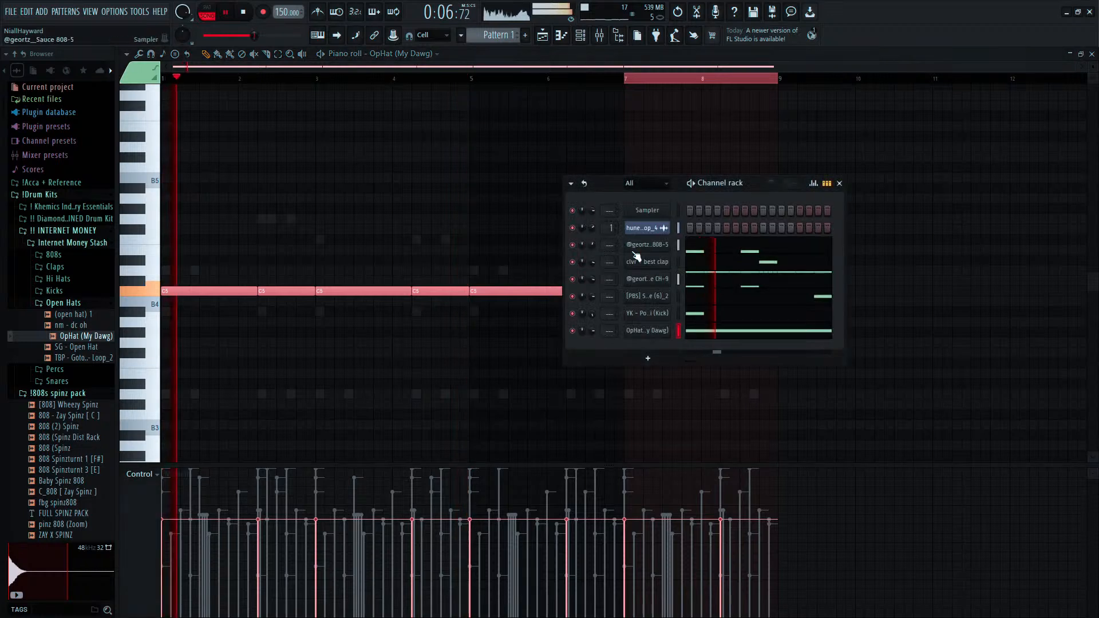
pyautogui.click(647, 331)
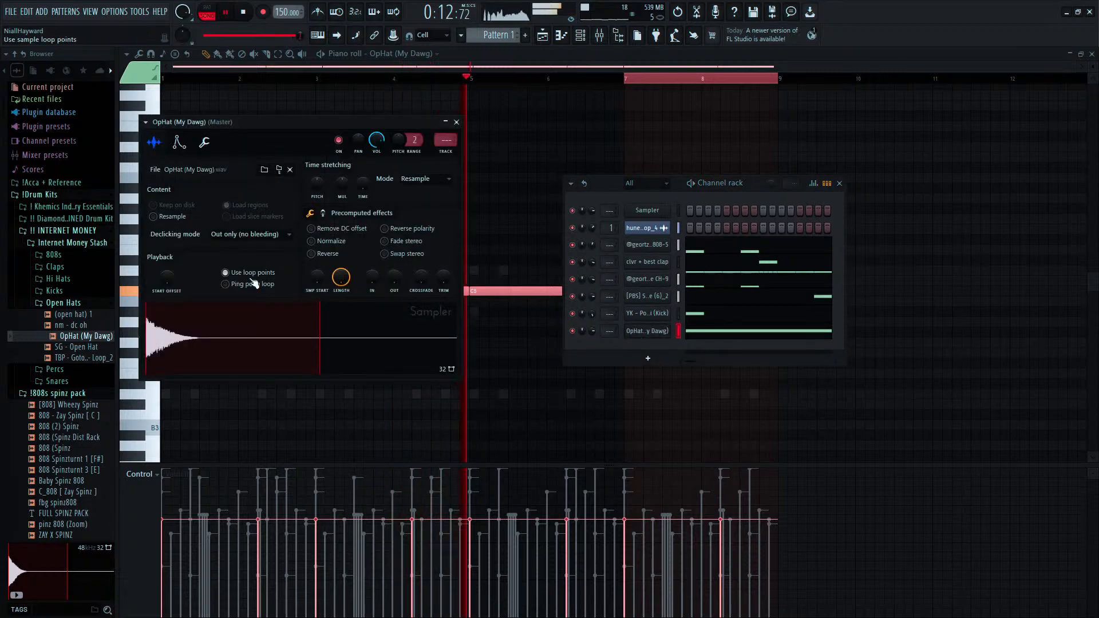
pyautogui.click(561, 36)
pyautogui.press('space')
pyautogui.press('space')
pyautogui.click(562, 37)
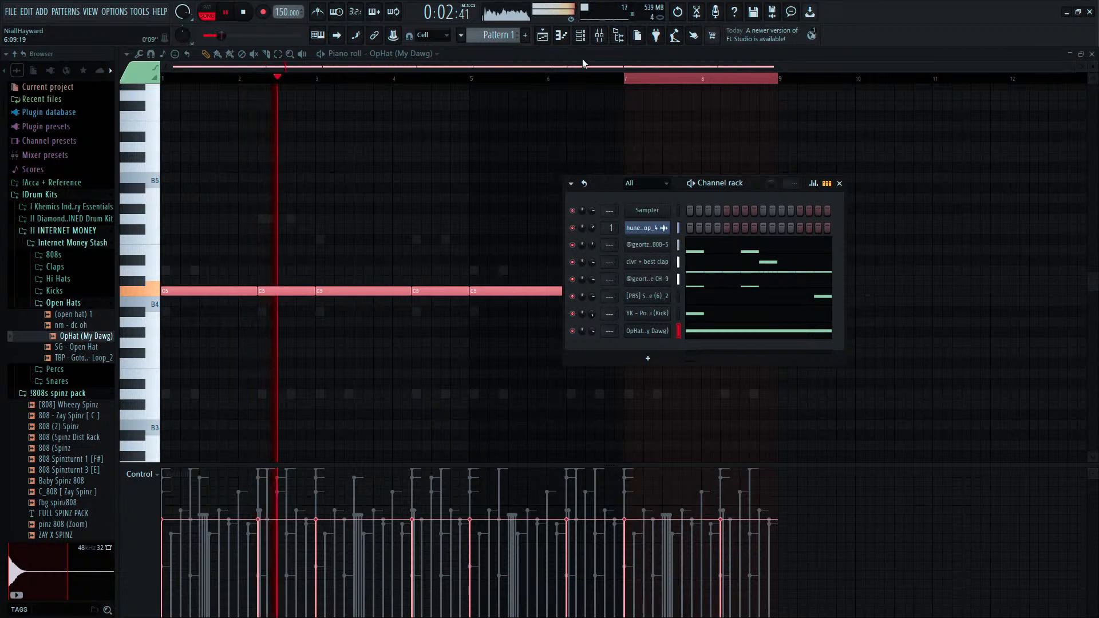
pyautogui.click(561, 36)
pyautogui.rightClick(445, 241)
pyautogui.rightClick(444, 241)
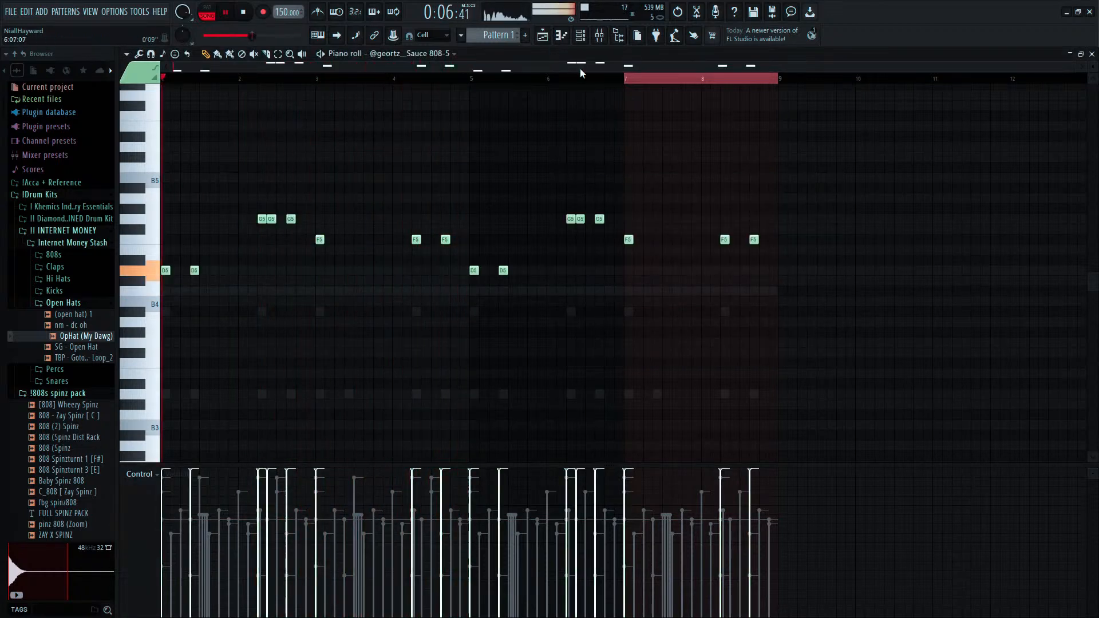
pyautogui.click(581, 36)
pyautogui.click(543, 36)
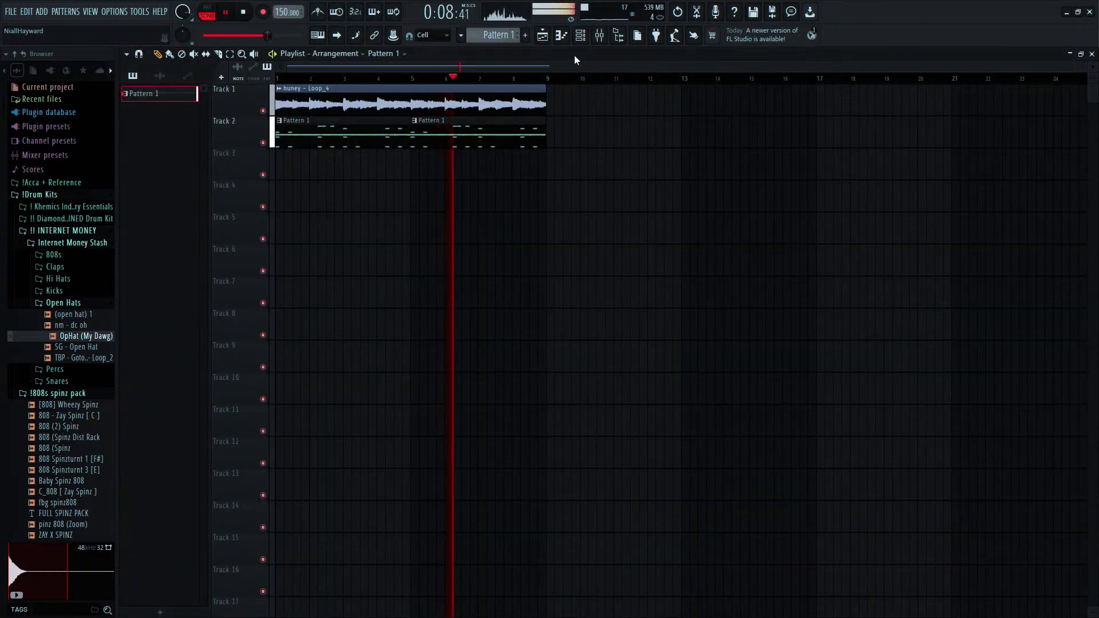
# Stop playback, remove the empty Sampler channel and route the 808 and drum channels to mixer tracks 2 to 7.
pyautogui.press('F6')
pyautogui.press('space')
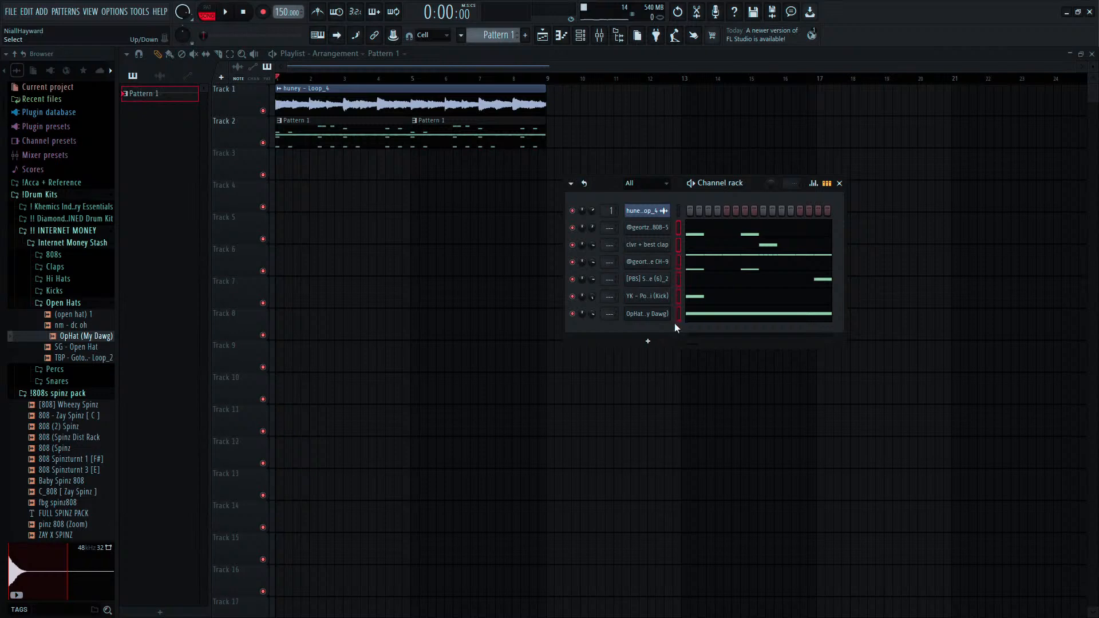
pyautogui.hotkey('ctrl', 'l')
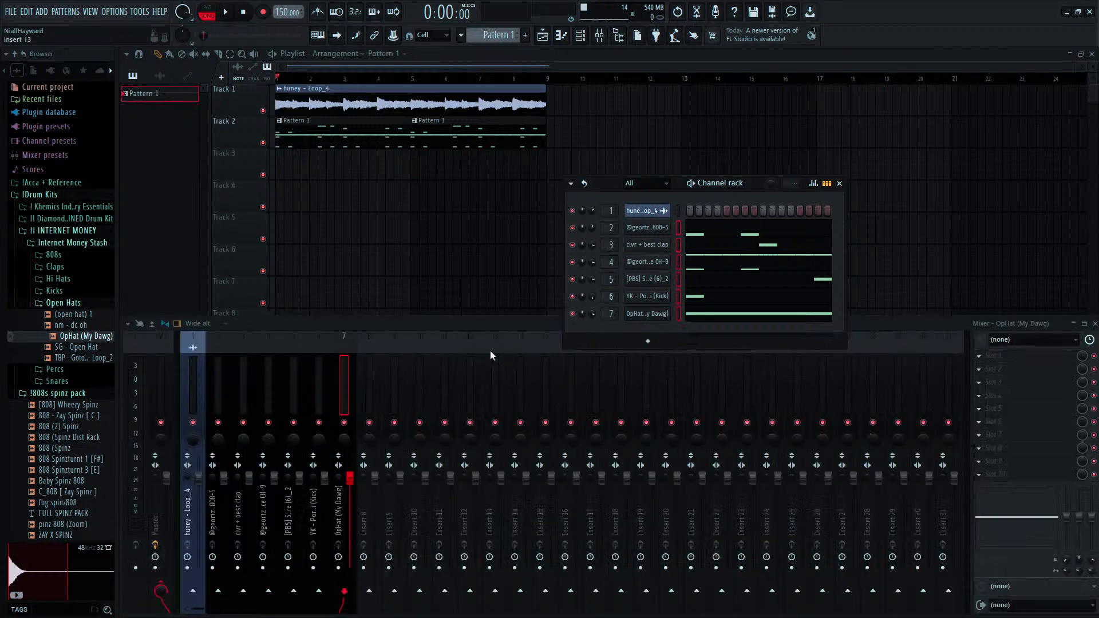
# Collapse the open drum kit folders and load the Drum Bus V1 mix preset onto mixer Insert 8.
pyautogui.click(79, 305)
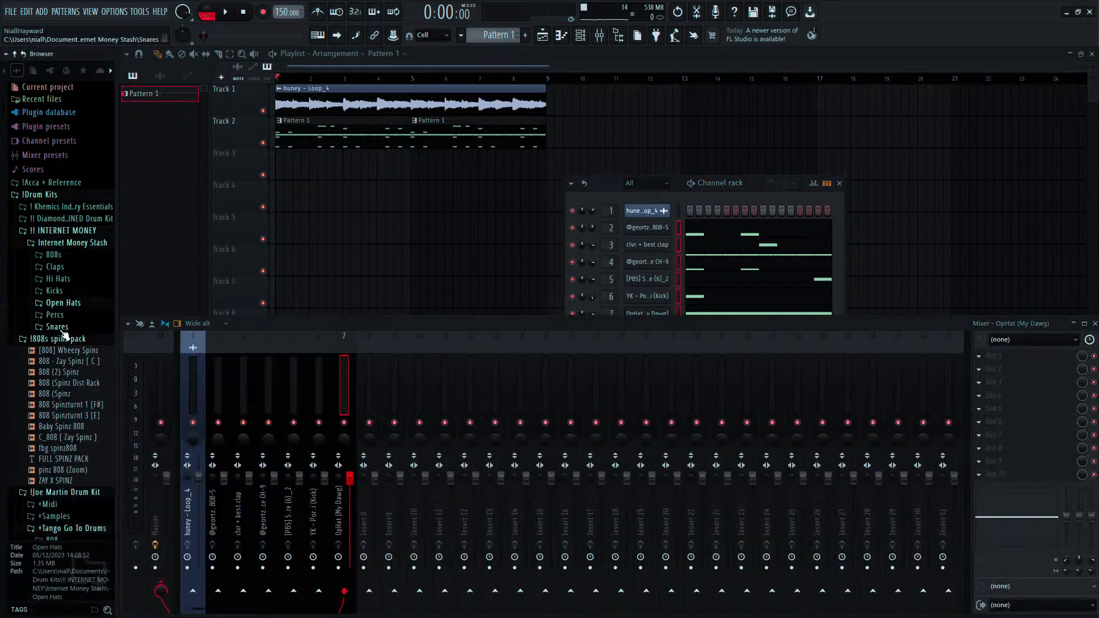
pyautogui.click(64, 338)
pyautogui.click(51, 231)
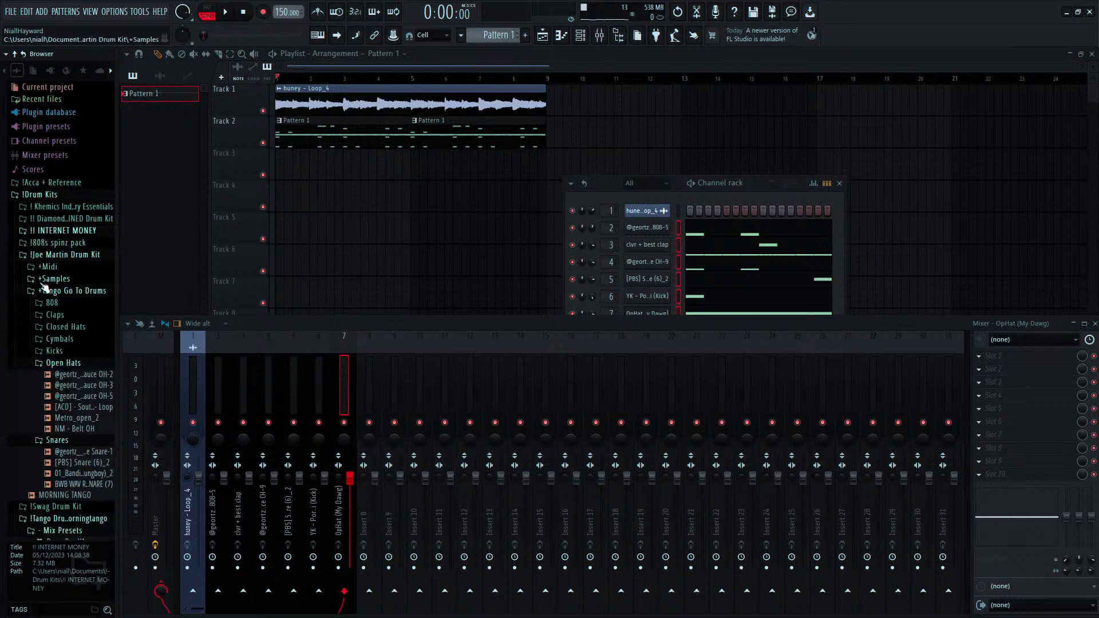
pyautogui.click(44, 289)
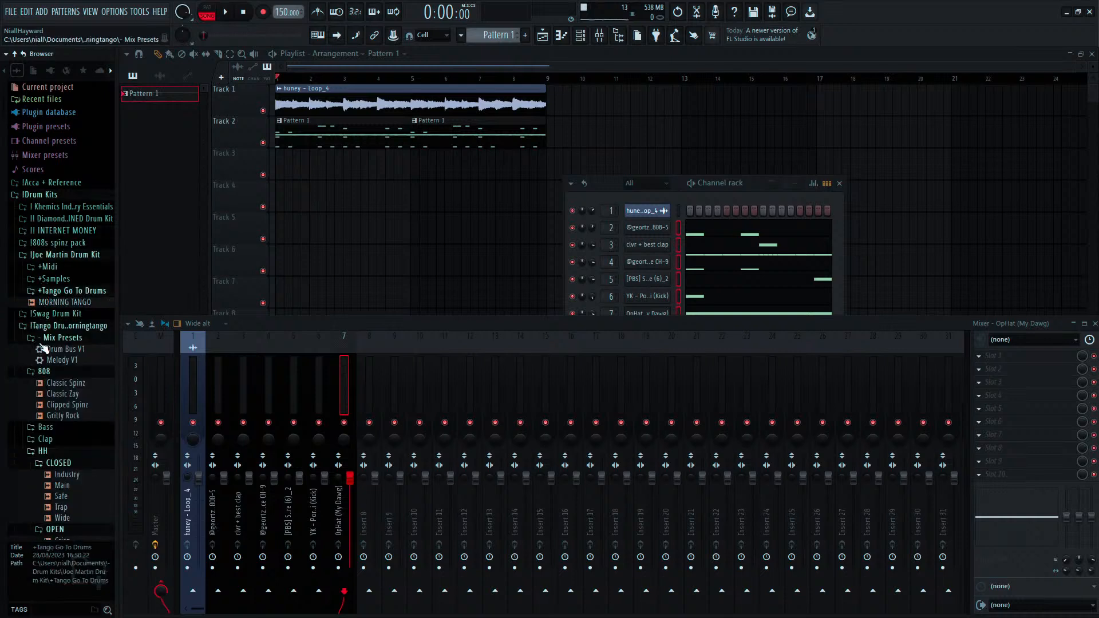
pyautogui.moveTo(47, 352); pyautogui.dragTo(326, 386)
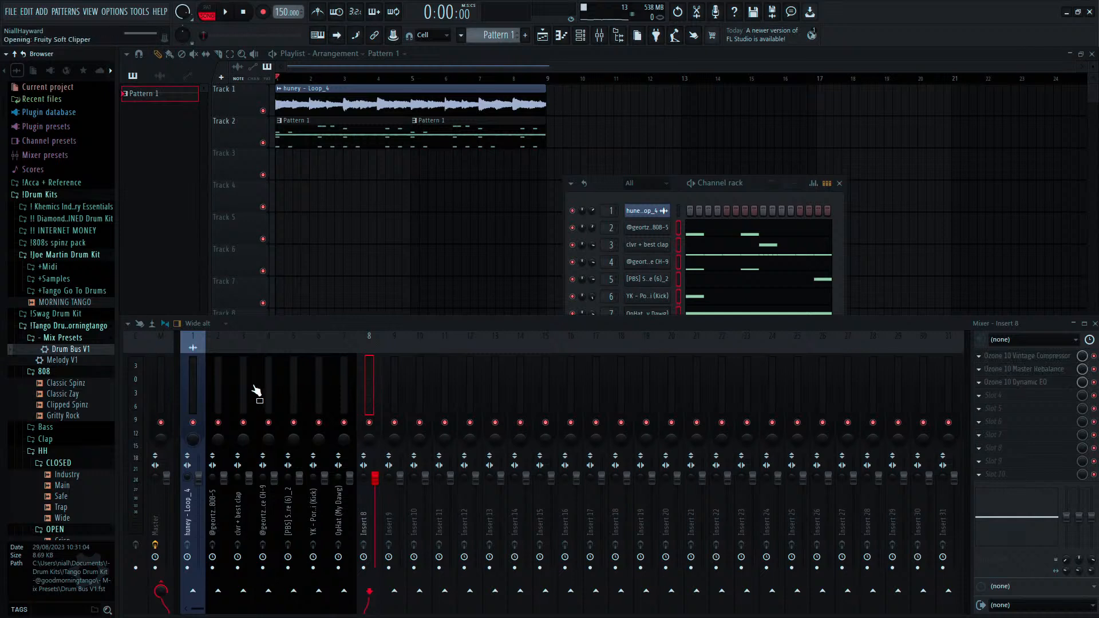
# Route mixer tracks 2 to 7 into the Drum Bus track and solo the bus while playing the beat.
pyautogui.moveTo(217, 377); pyautogui.dragTo(338, 377)
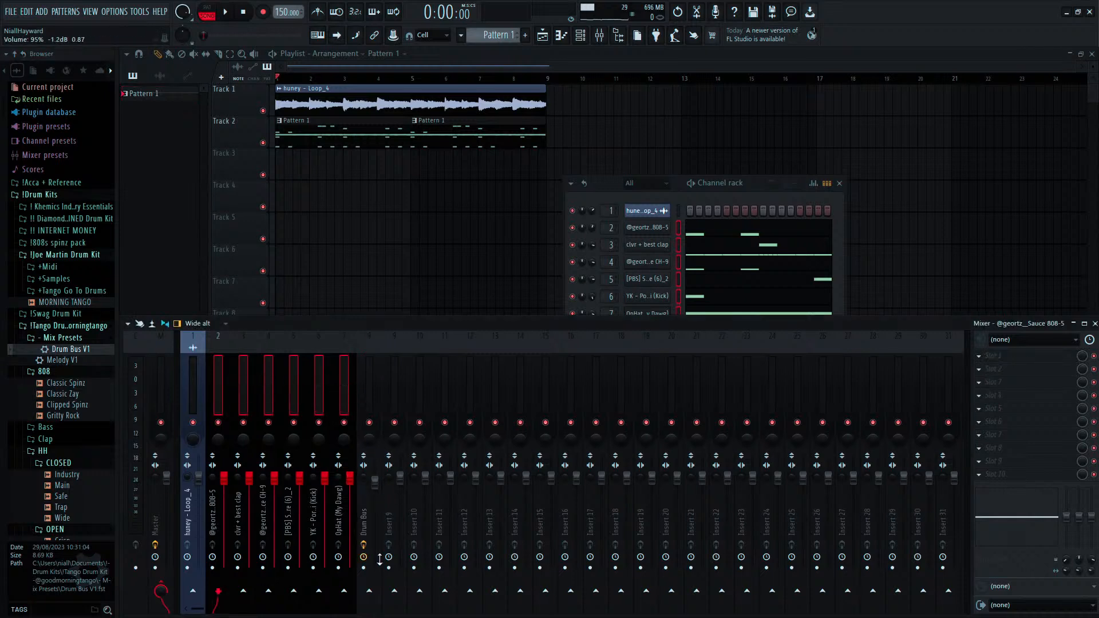
pyautogui.press('space')
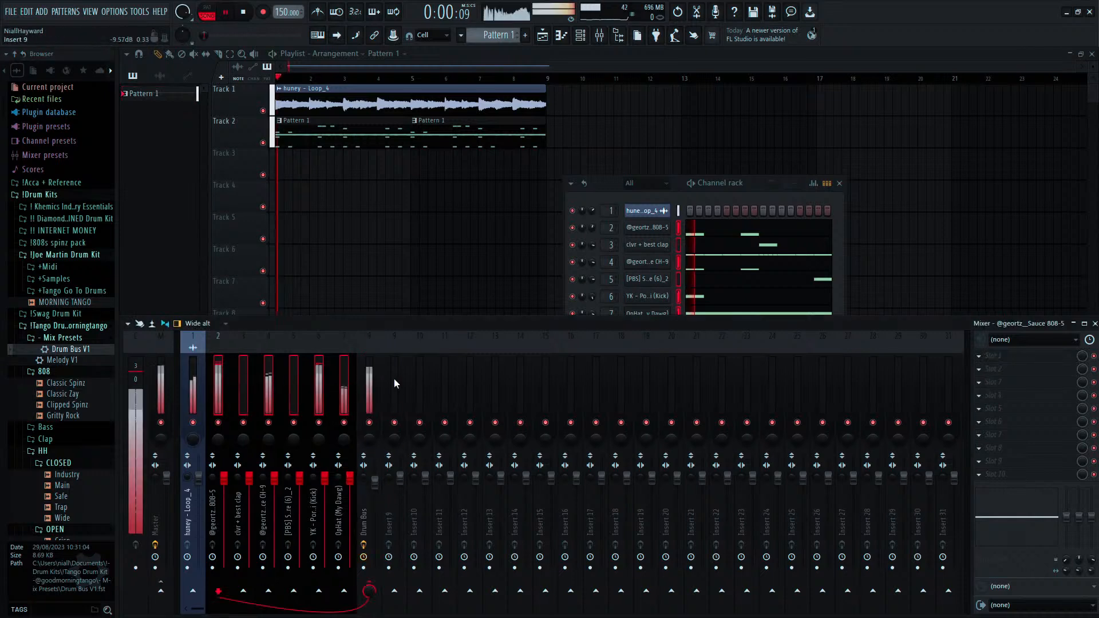
pyautogui.click(388, 336)
pyautogui.click(367, 403)
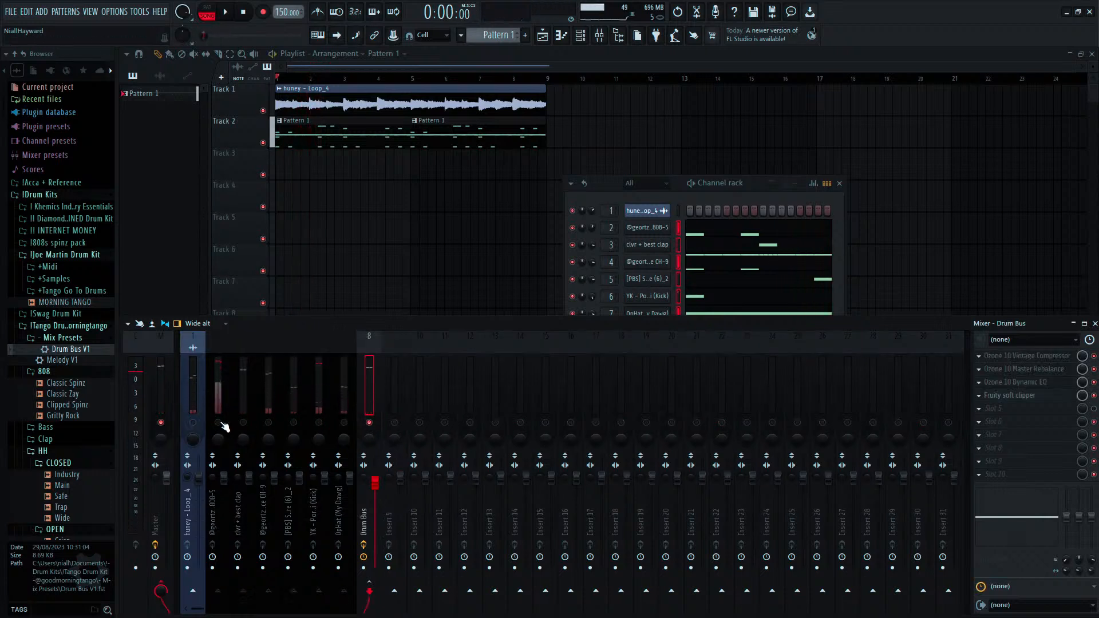
# Solo the 808 track and add Fruity Limiter, turning release and attack down and setting the ceiling to -0.4 dB.
pyautogui.click(211, 390)
pyautogui.press('space')
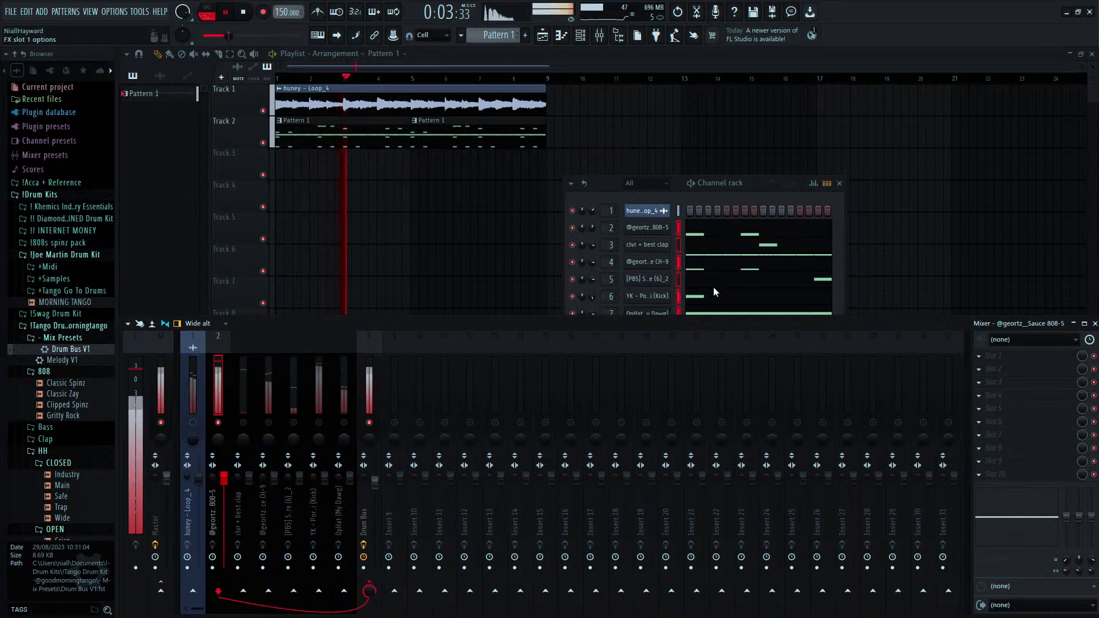
pyautogui.click(689, 285)
pyautogui.moveTo(457, 198); pyautogui.dragTo(458, 241)
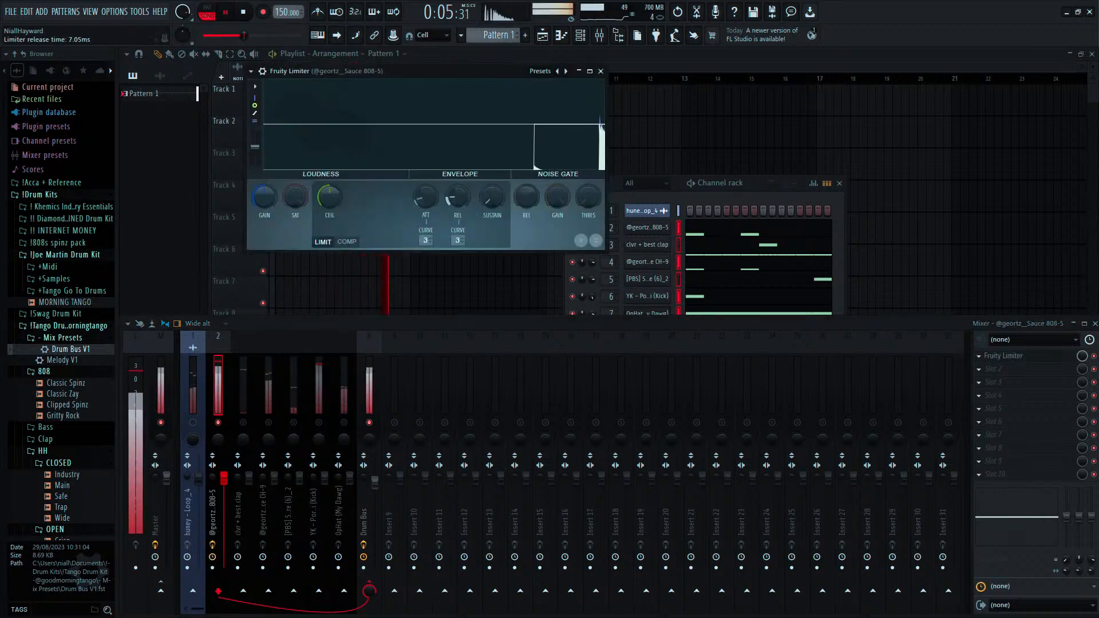
pyautogui.moveTo(425, 198); pyautogui.dragTo(425, 220)
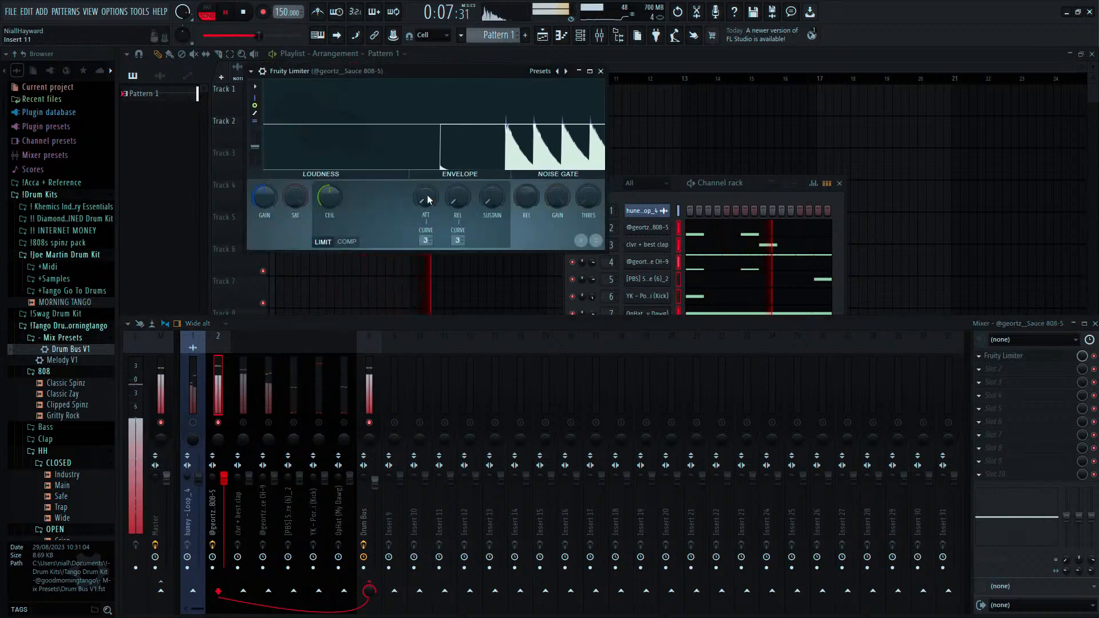
pyautogui.moveTo(329, 196); pyautogui.dragTo(329, 203)
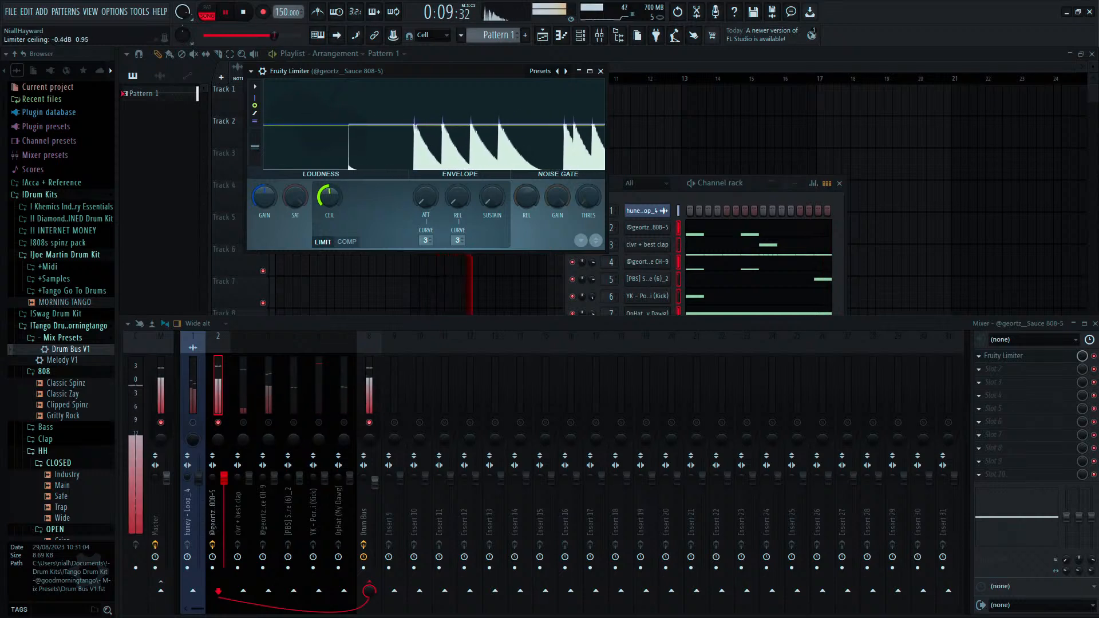
pyautogui.press('space')
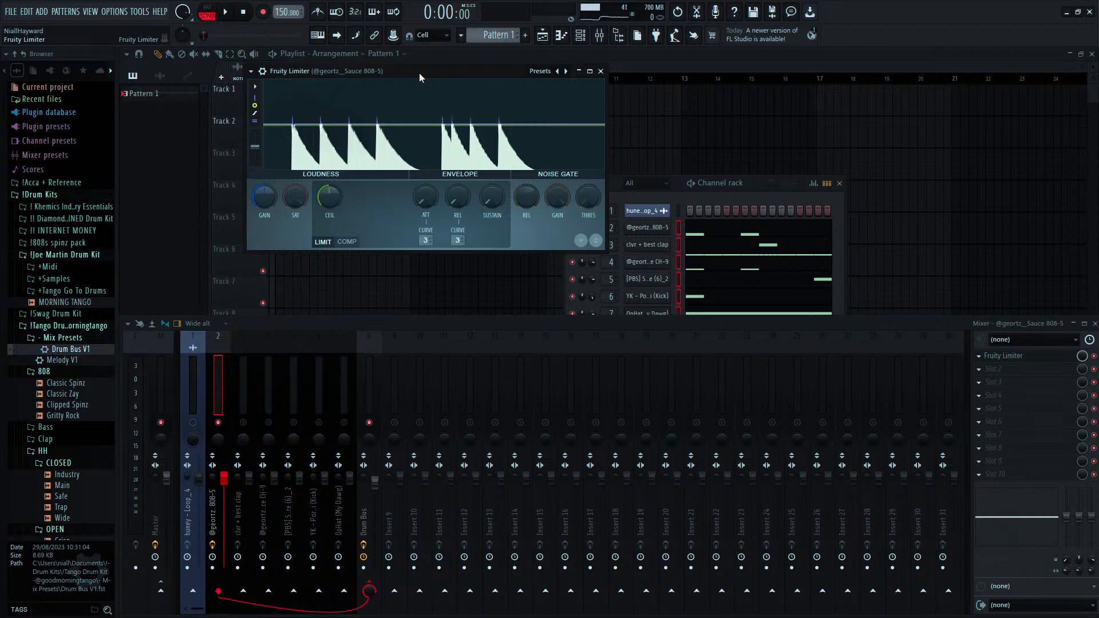
# Move the Fruity Limiter window clear of the mixer, play the beat and lower the 808 track's volume to 89%.
pyautogui.moveTo(419, 74); pyautogui.dragTo(590, 102)
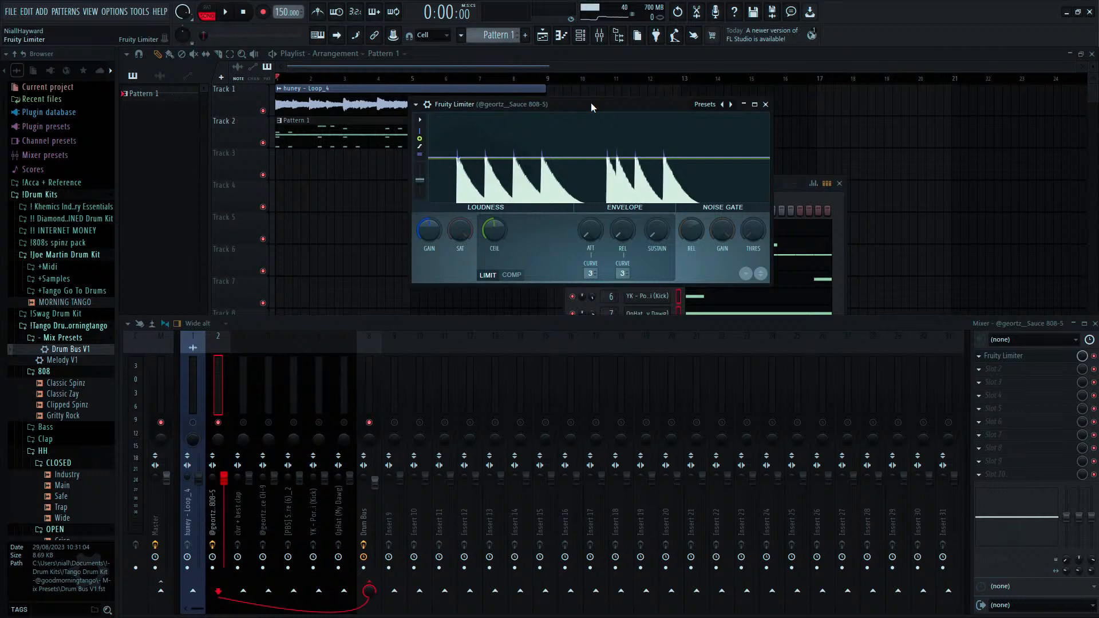
pyautogui.moveTo(590, 102); pyautogui.dragTo(532, 157)
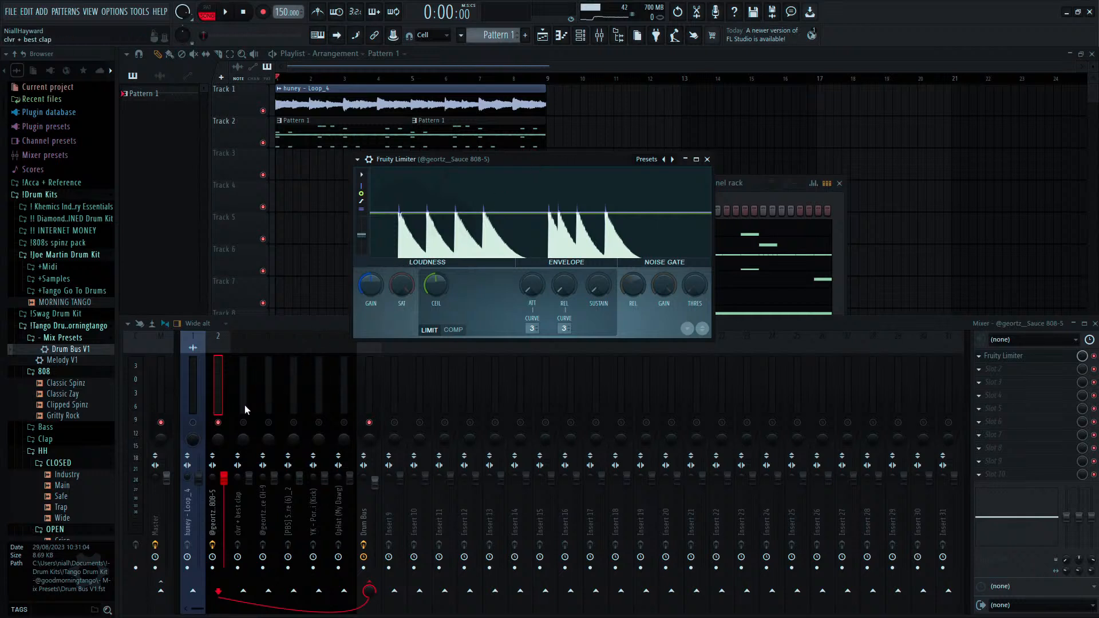
pyautogui.press('space')
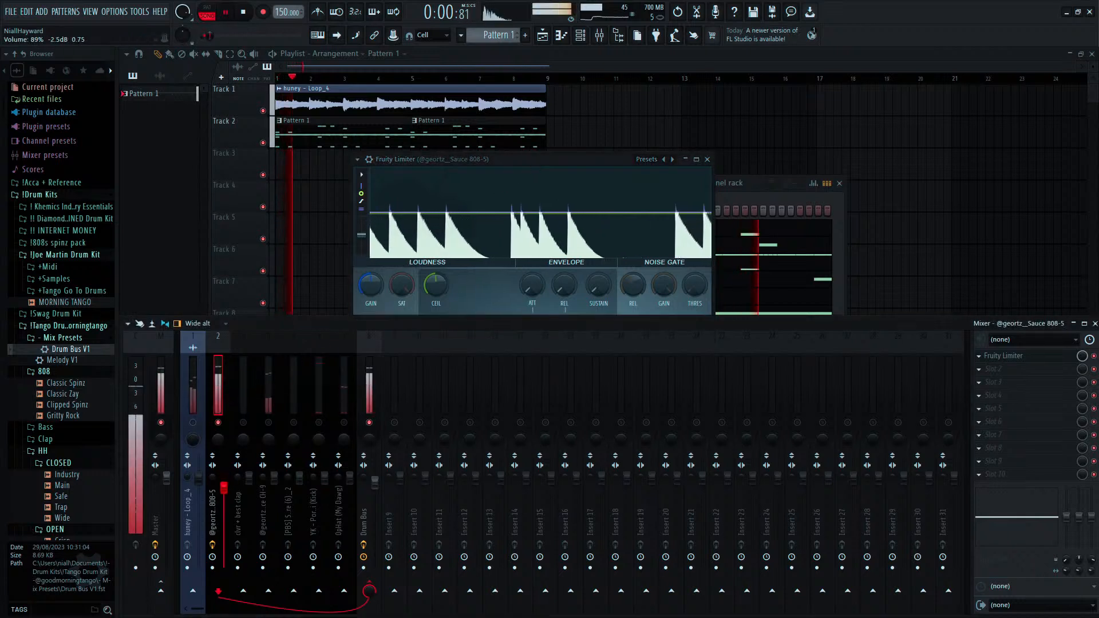
# Solo the huney - Loop_4 mixer track, lower its volume and load the Melody V1 mix preset onto it.
pyautogui.click(200, 478)
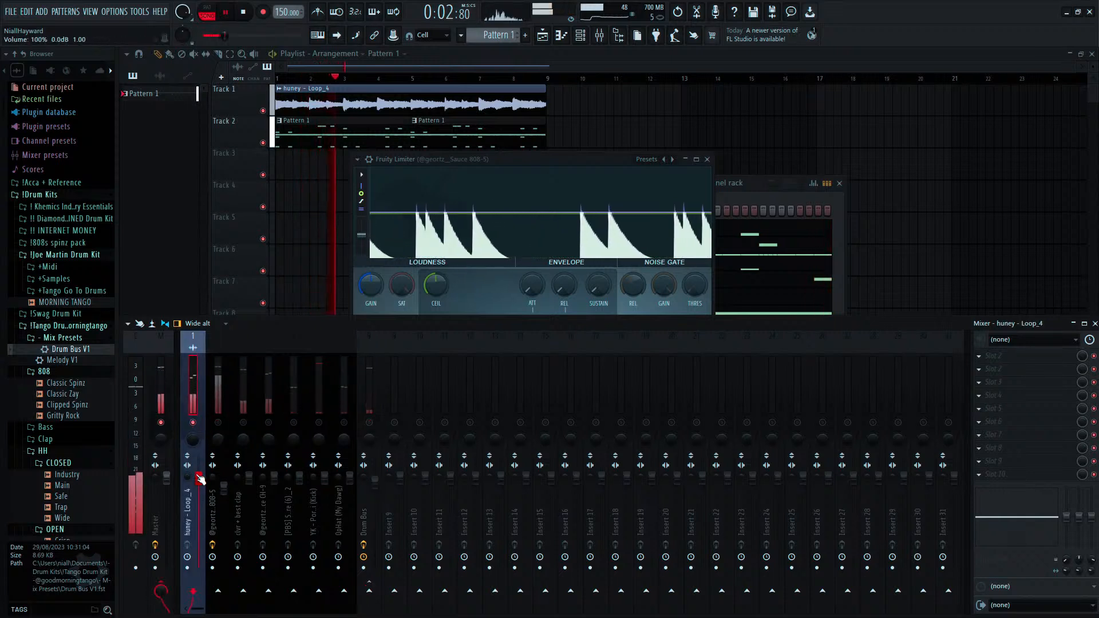
pyautogui.moveTo(199, 479); pyautogui.dragTo(200, 499)
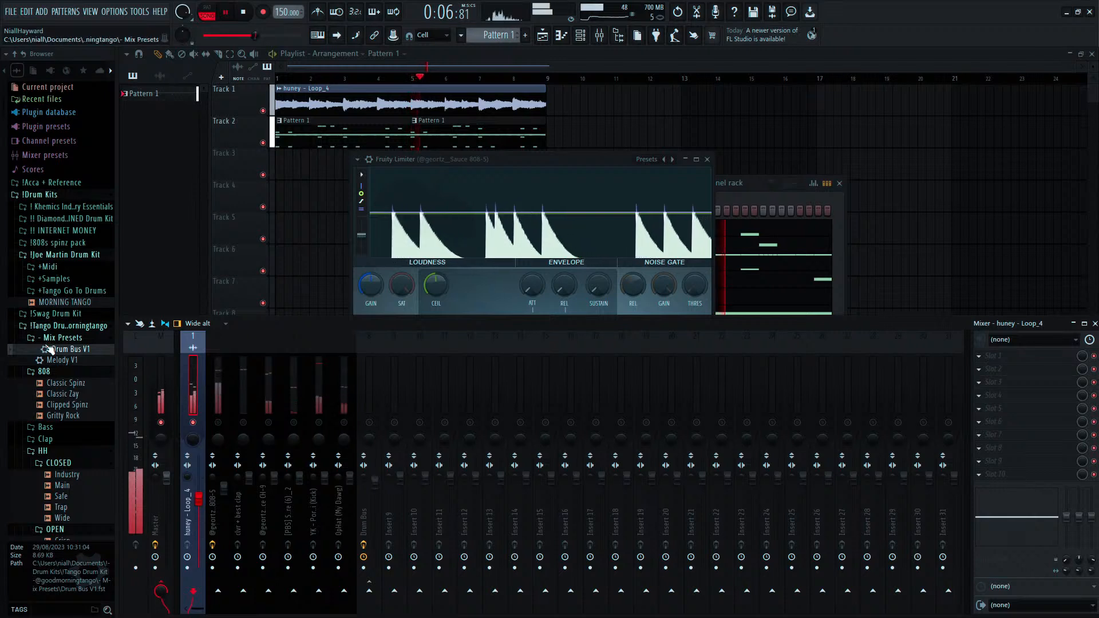
pyautogui.moveTo(63, 360); pyautogui.dragTo(192, 373)
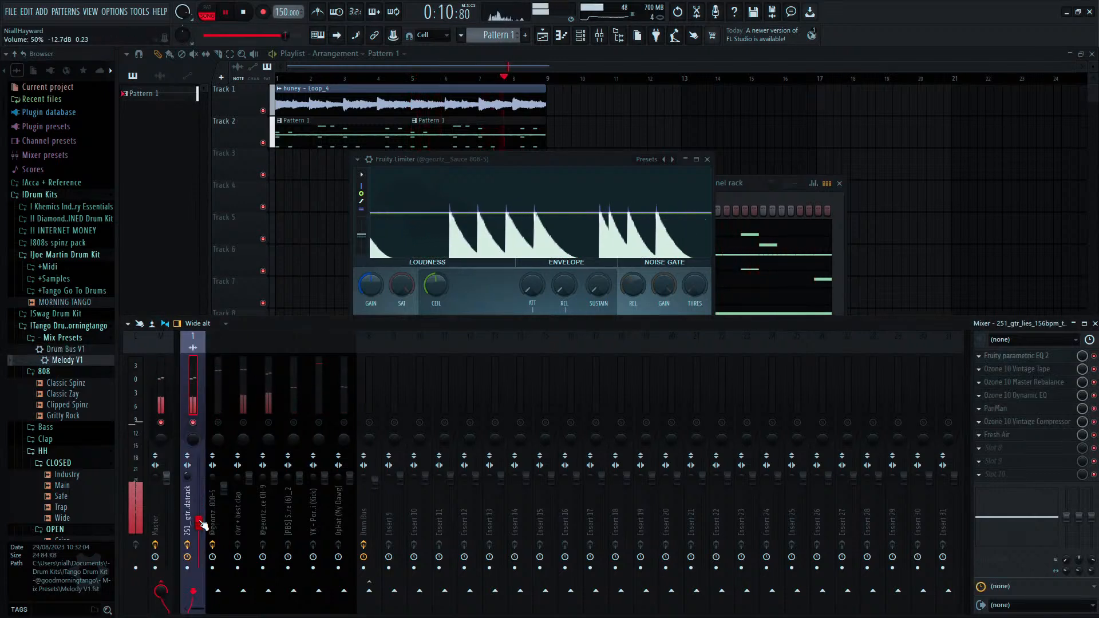
# Raise the melody track's volume, set its Ozone 10 Vintage Compressor threshold to -26.3 dB and switch off its Ozone 10 Vintage Tape effect.
pyautogui.moveTo(198, 511); pyautogui.dragTo(198, 501)
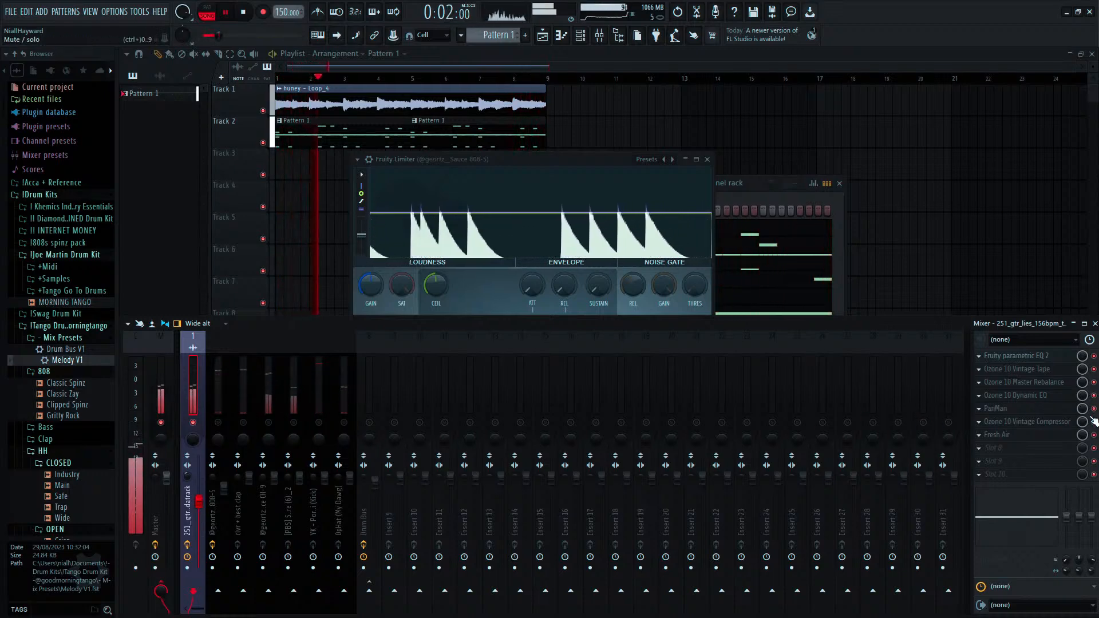
pyautogui.click(1050, 424)
pyautogui.press('Escape')
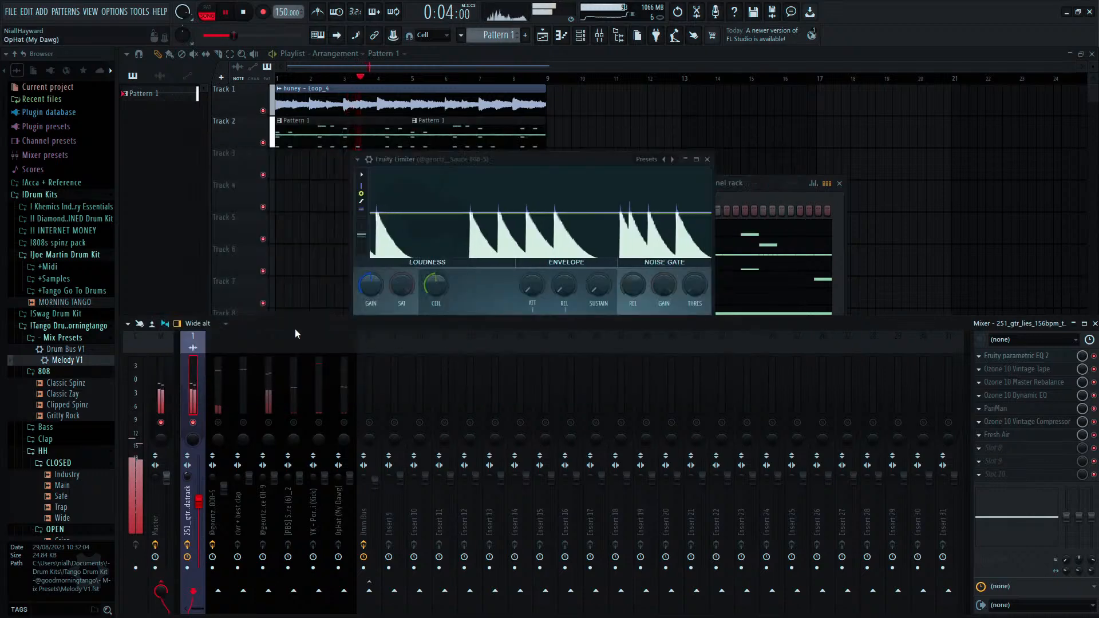
pyautogui.click(1011, 424)
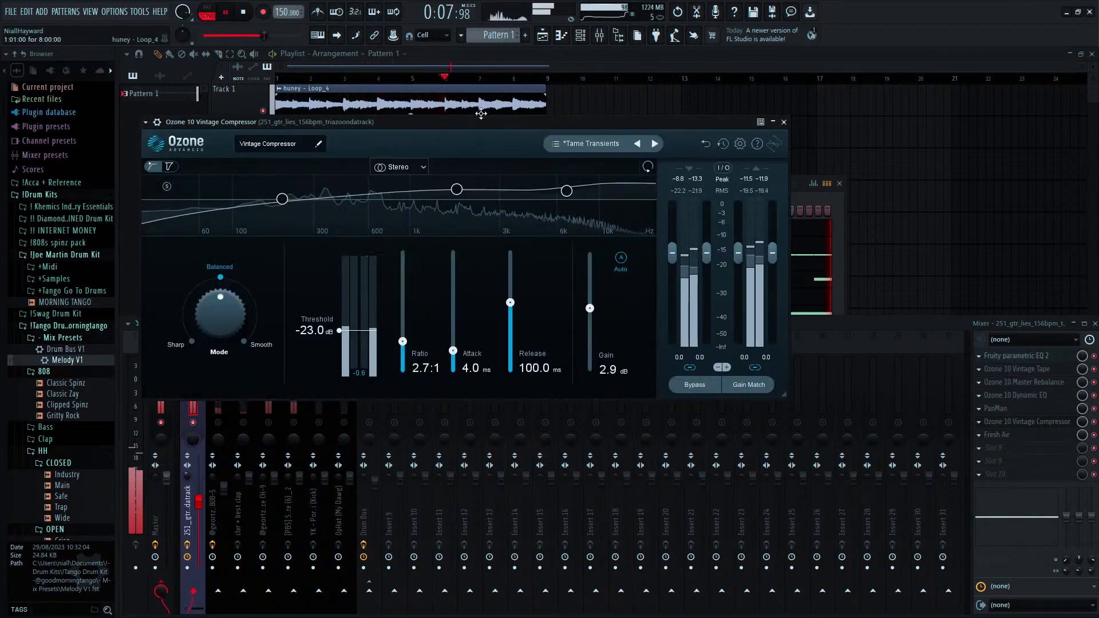
pyautogui.moveTo(445, 122); pyautogui.dragTo(524, 143)
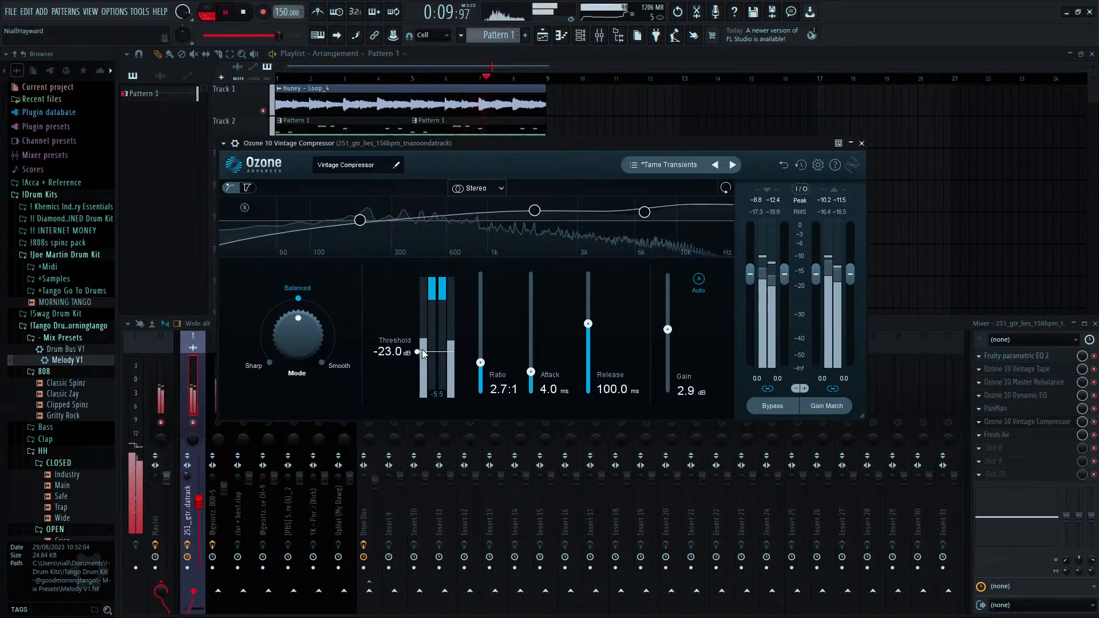
pyautogui.moveTo(418, 352); pyautogui.dragTo(417, 356)
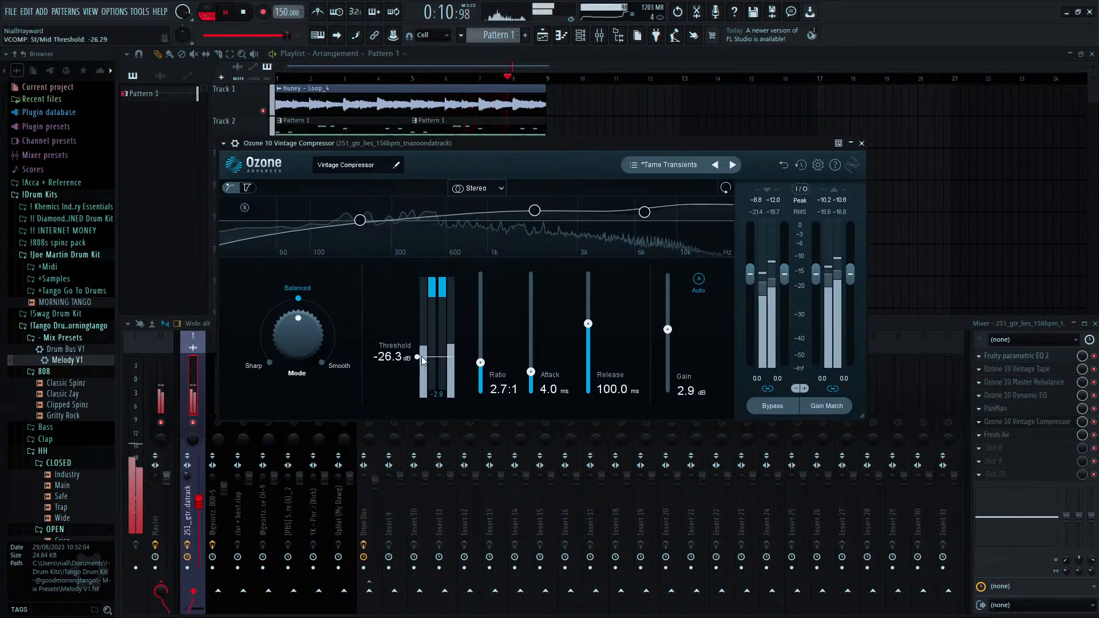
pyautogui.click(1093, 370)
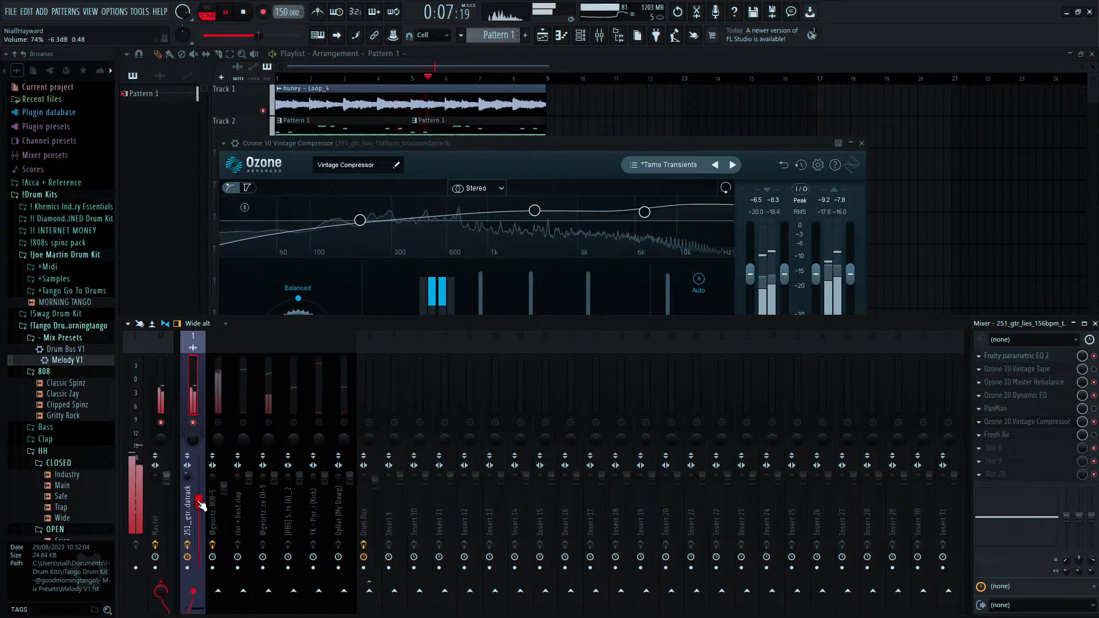
# Bring the 808, hi-hat, clap and snare tracks back in, raising the 808's volume to 95% and lowering the hi-hat, clap and snare volumes.
pyautogui.click(219, 424)
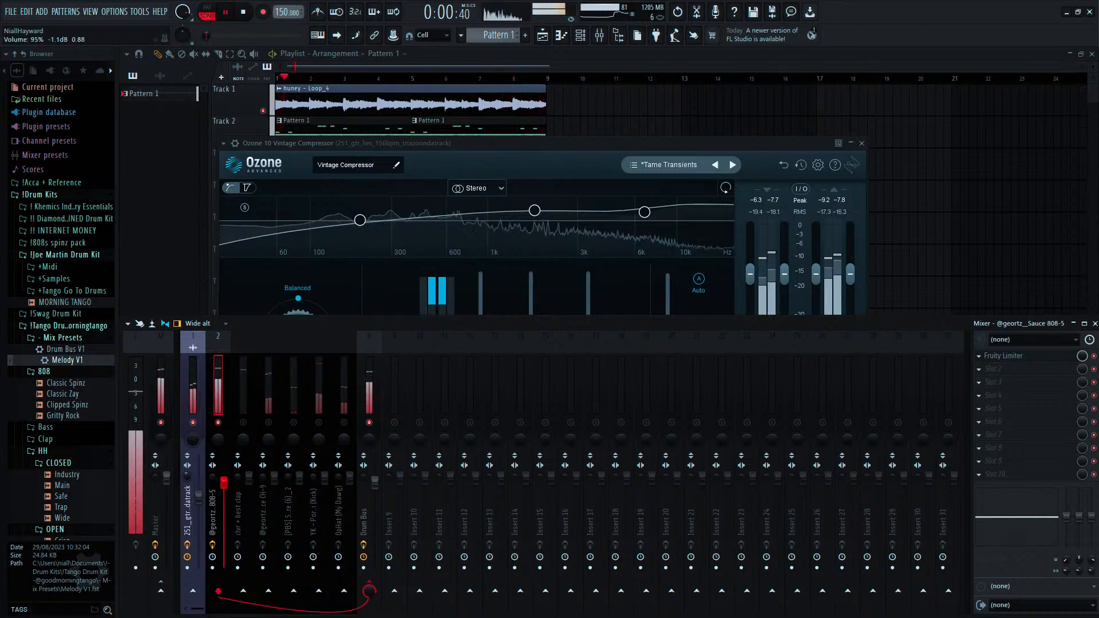
pyautogui.click(267, 450)
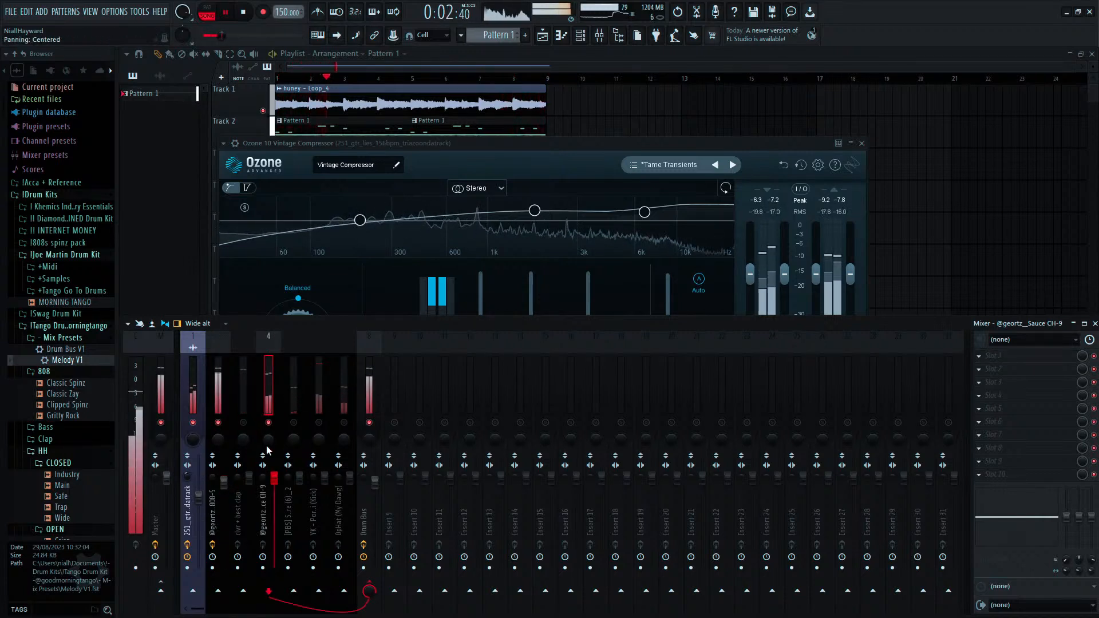
pyautogui.moveTo(275, 477); pyautogui.dragTo(274, 488)
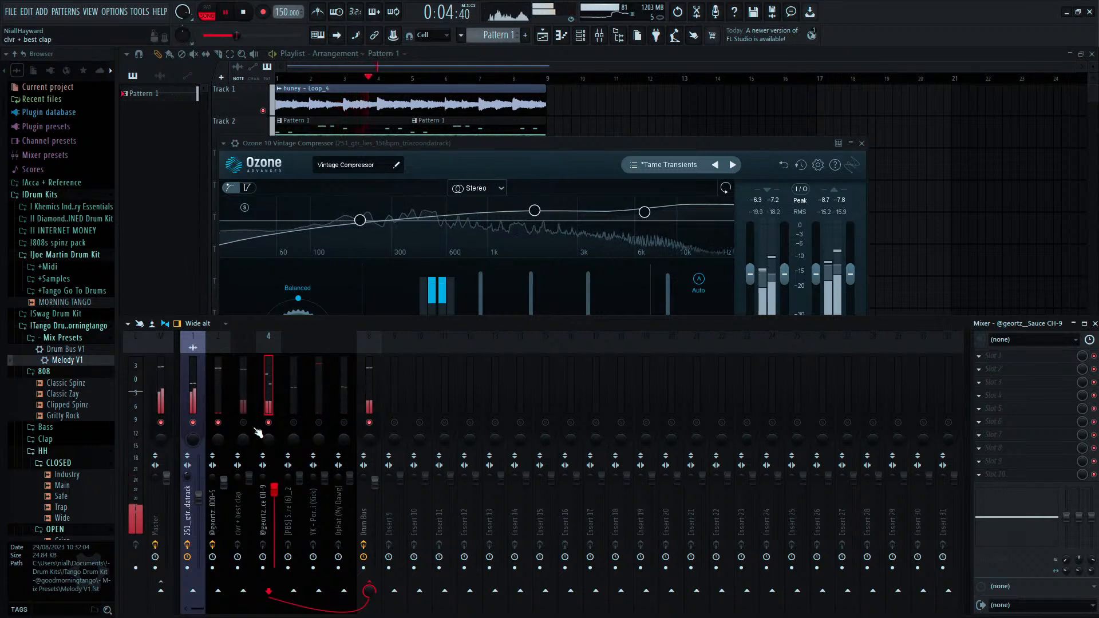
pyautogui.click(250, 477)
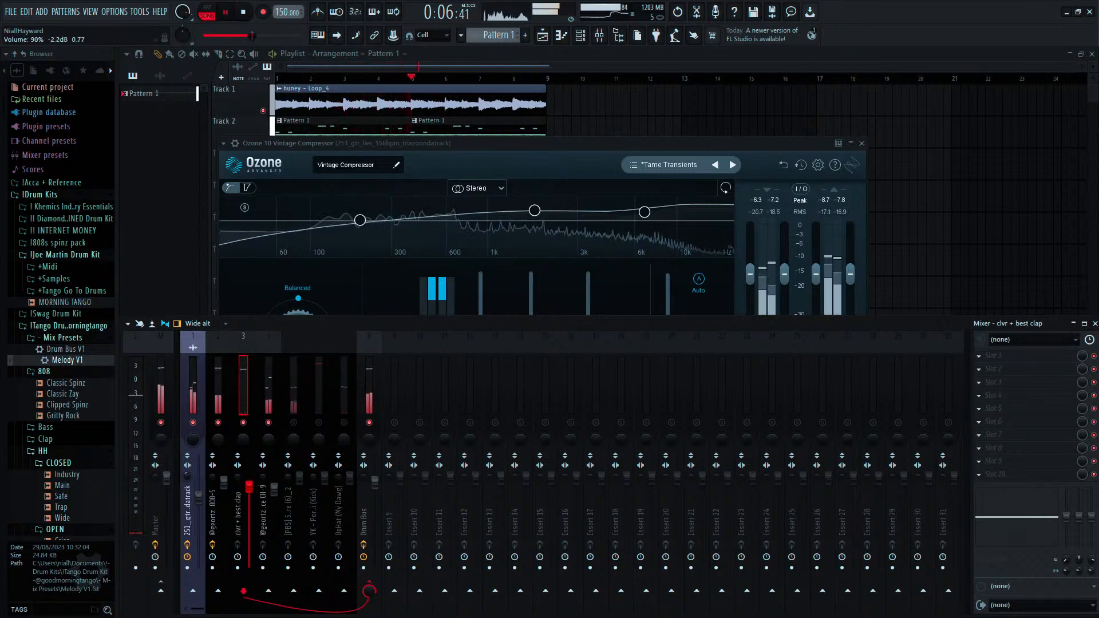
pyautogui.moveTo(249, 486); pyautogui.dragTo(300, 475)
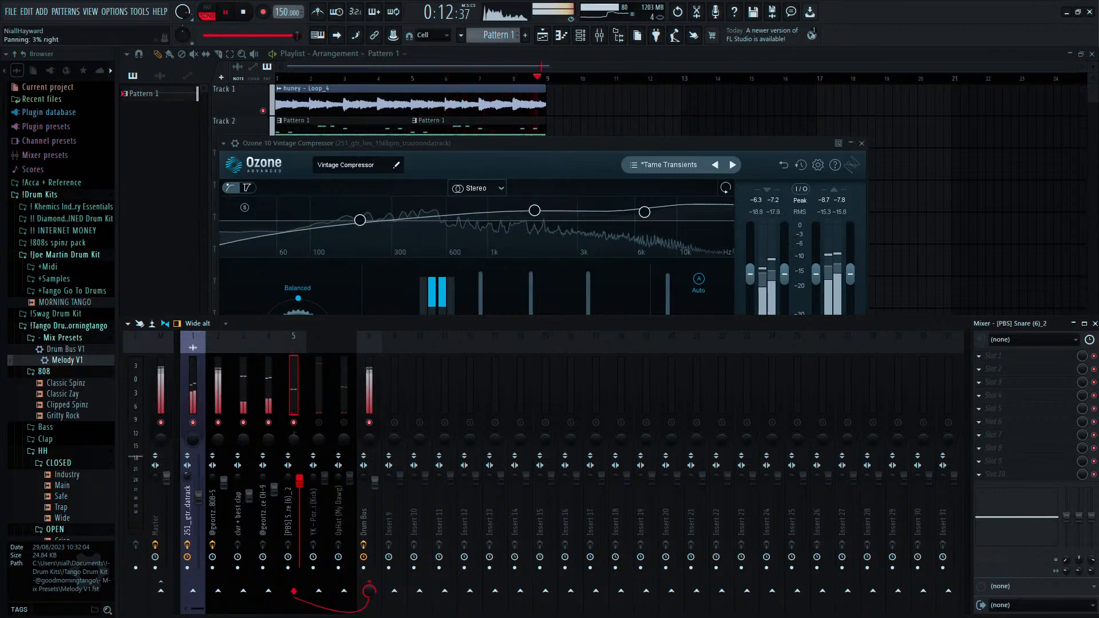
# Unmute the YK - PortOfMiami (Kick) mixer track and load Fruity Soft Clipper into its first effect slot.
pyautogui.click(321, 423)
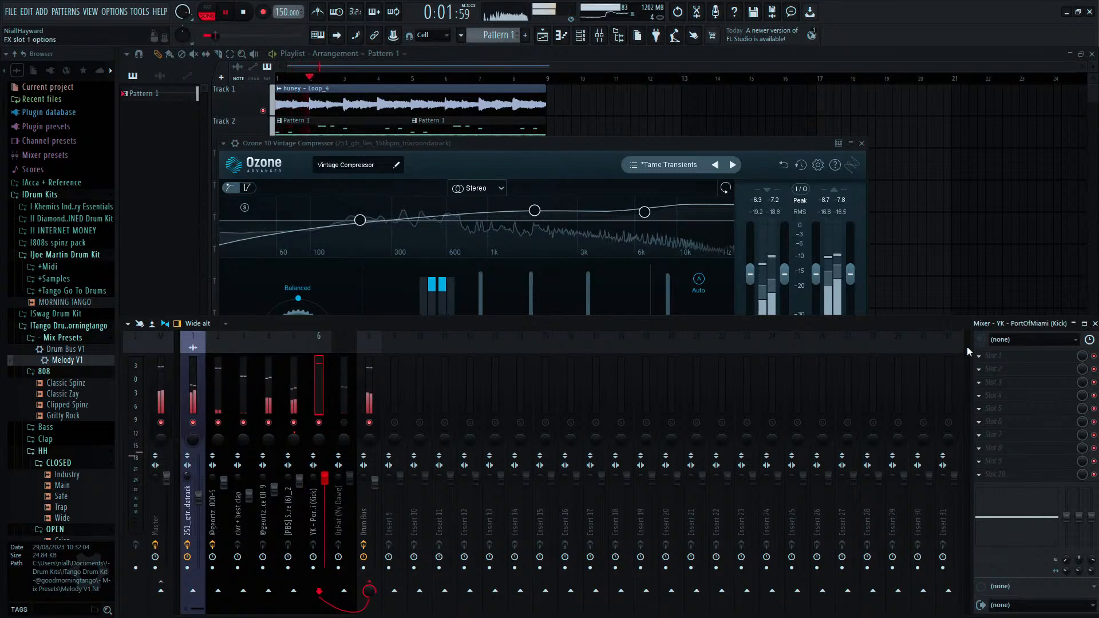
pyautogui.click(739, 232)
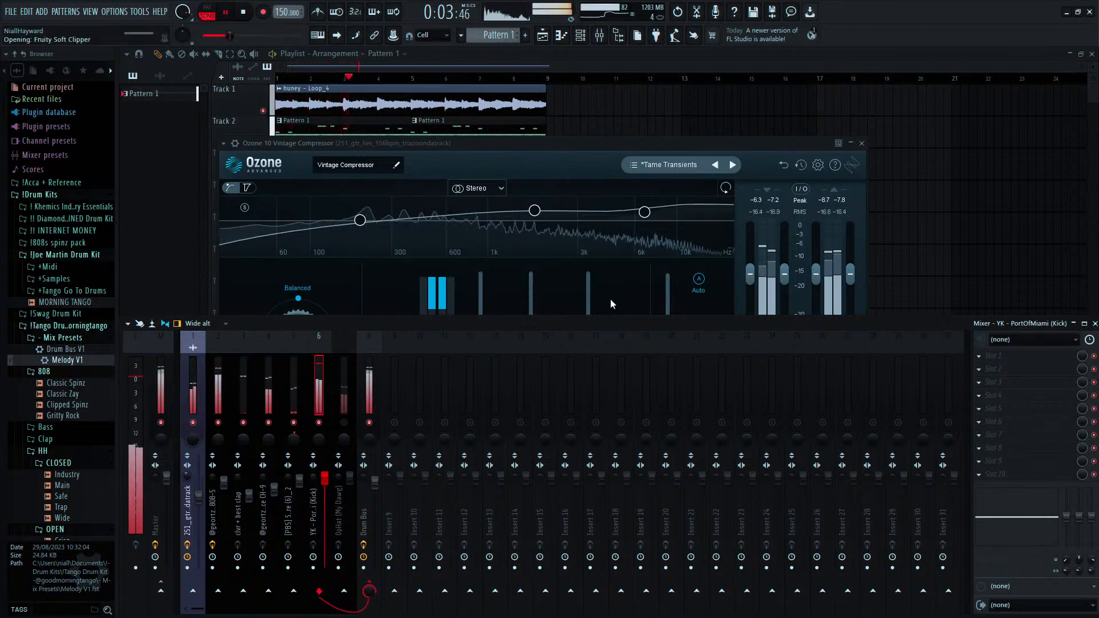
# Fine-tune the kick's mixer fader and open the kick channel's notes in the piano roll.
pyautogui.moveTo(328, 478); pyautogui.dragTo(329, 486)
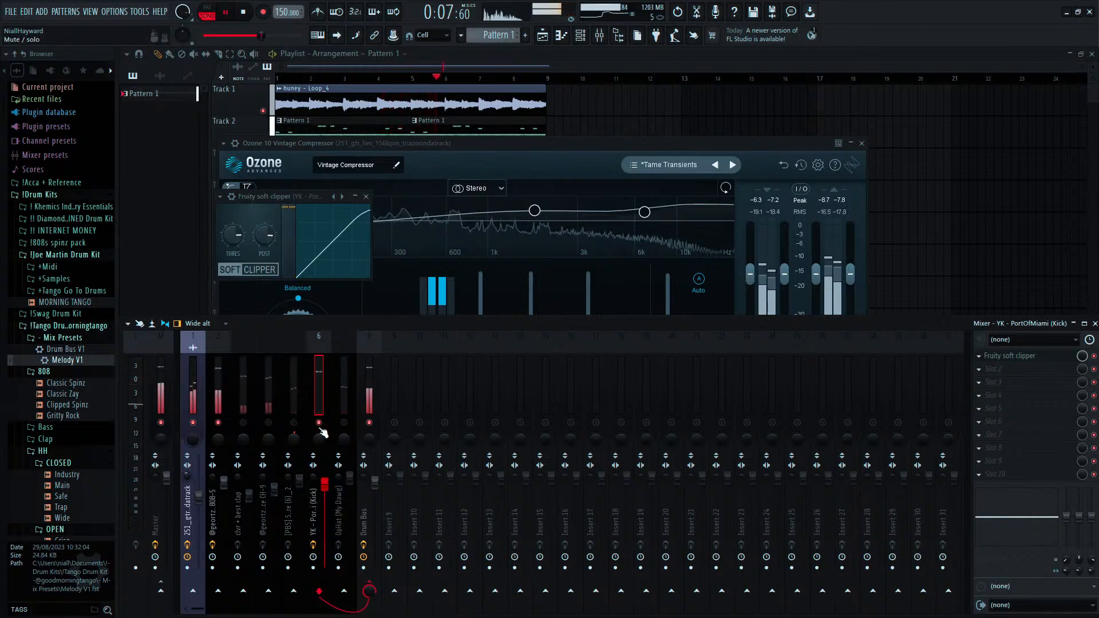
pyautogui.moveTo(325, 484); pyautogui.dragTo(325, 480)
pyautogui.click(580, 37)
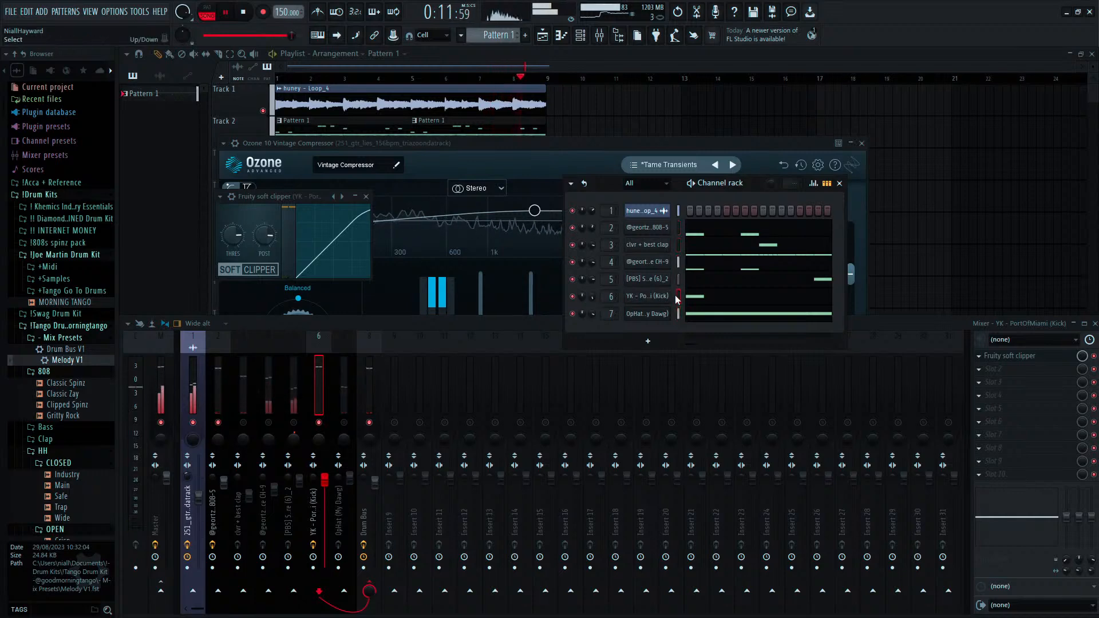
pyautogui.click(561, 36)
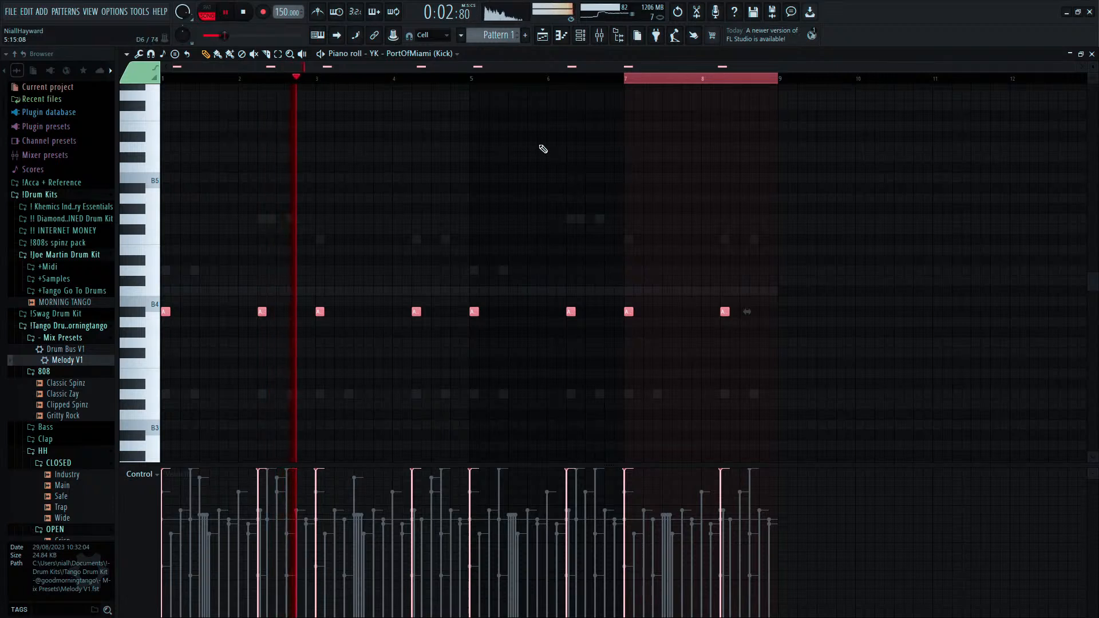
# Show the channel rack and open the Kicks folder of the Internet Money Stash in the sample browser.
pyautogui.click(579, 35)
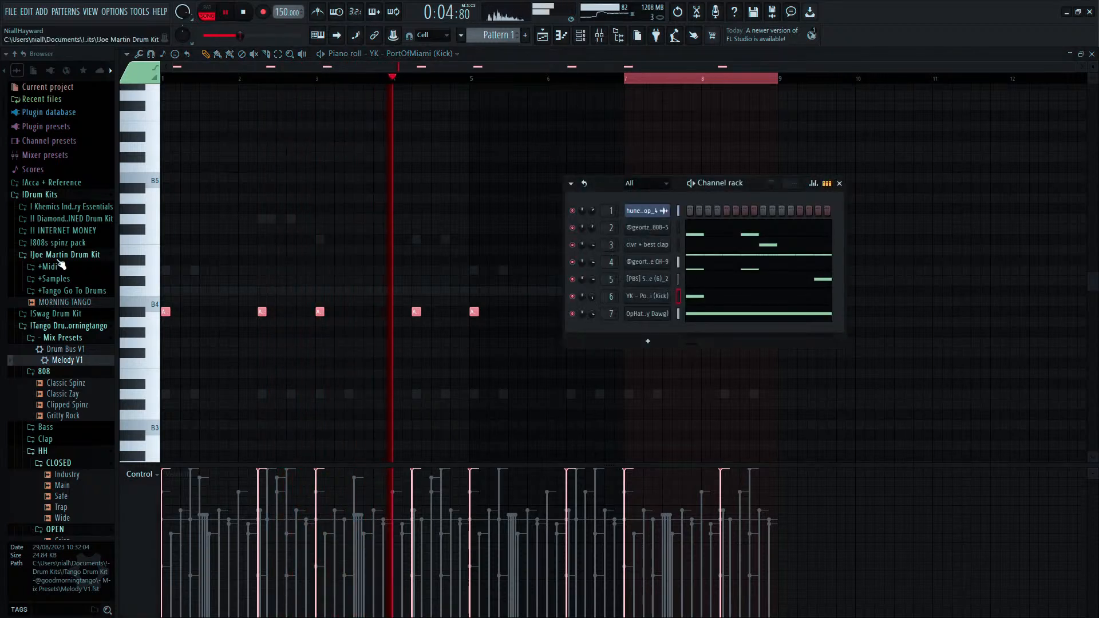
pyautogui.click(51, 256)
pyautogui.click(61, 231)
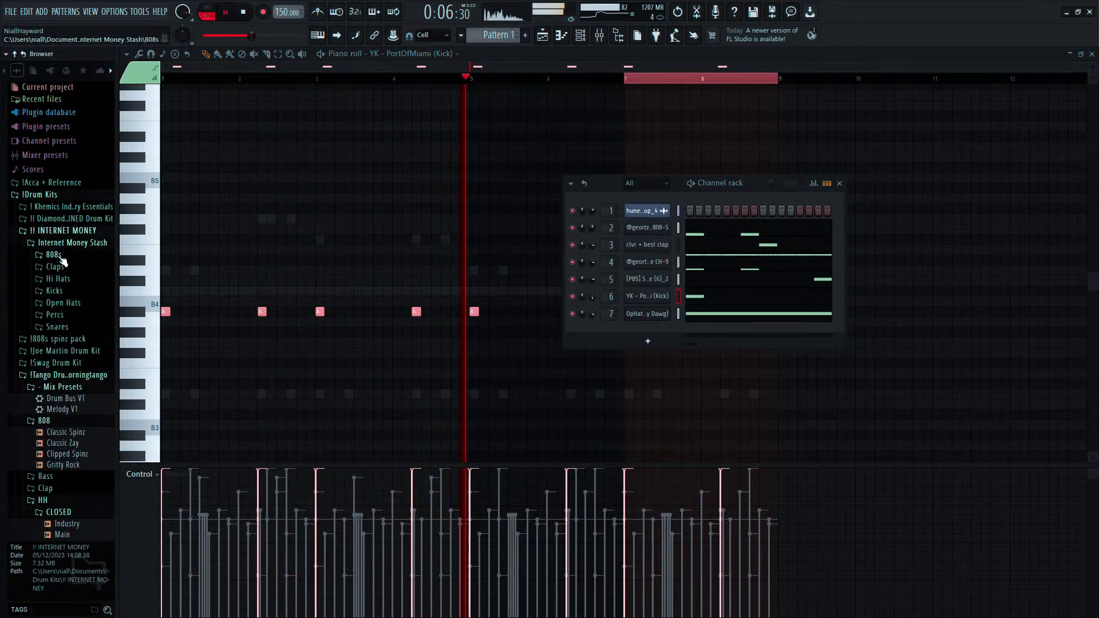
pyautogui.click(62, 292)
# Try (kick) got em and nm - haley kick as the kick channel's sample, adjusting the kick's mixer fader.
pyautogui.click(65, 302)
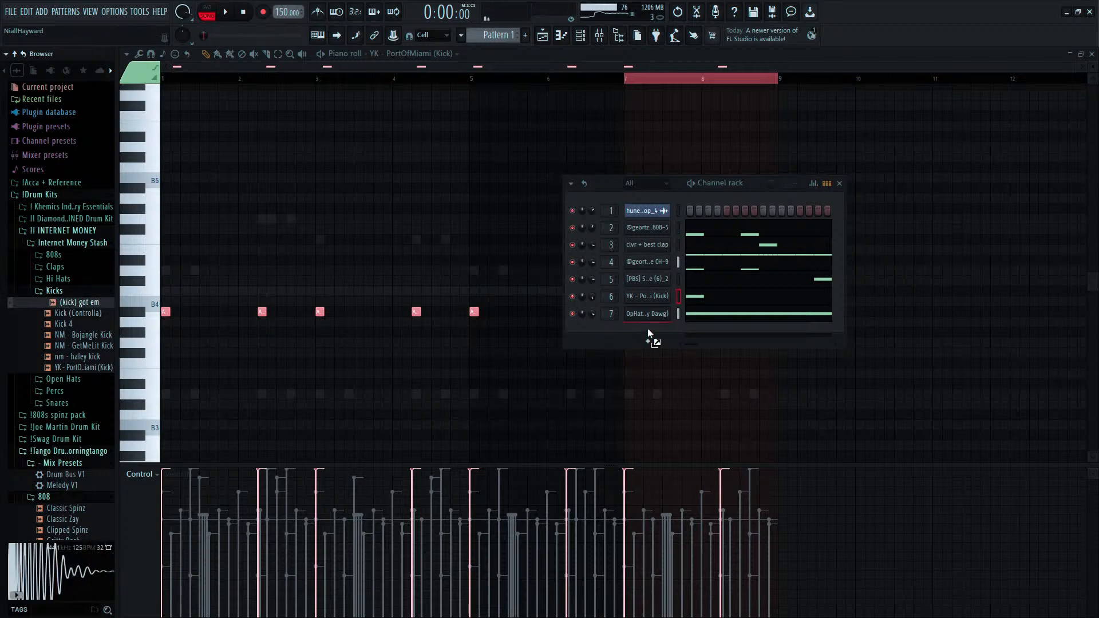
pyautogui.moveTo(648, 297); pyautogui.dragTo(647, 297)
pyautogui.press('space')
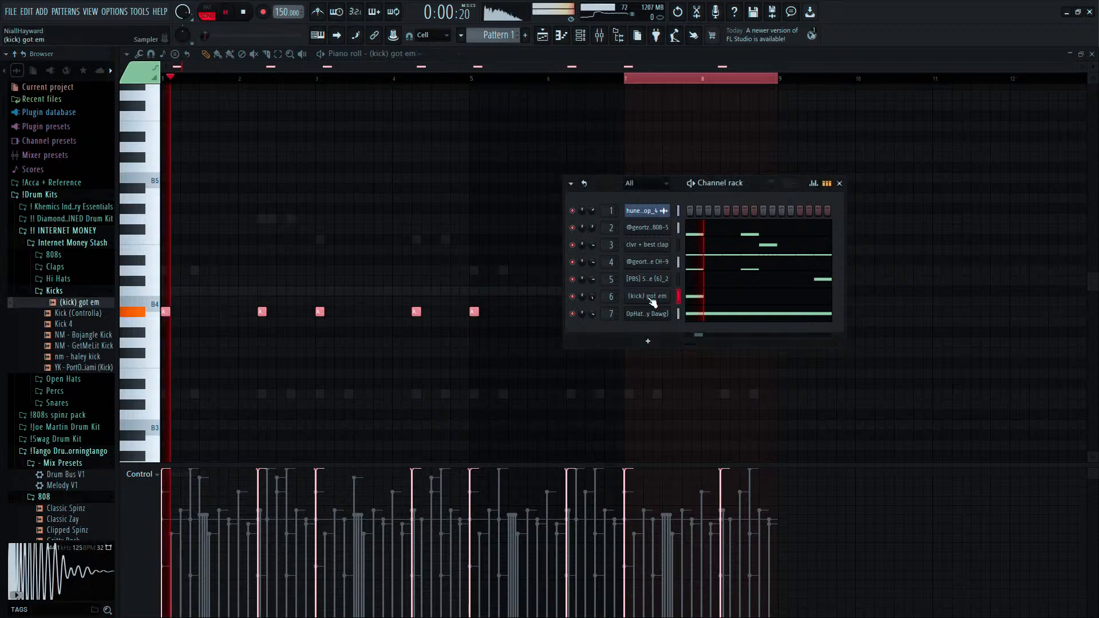
pyautogui.click(599, 35)
pyautogui.moveTo(324, 478); pyautogui.dragTo(324, 495)
pyautogui.moveTo(97, 369); pyautogui.dragTo(650, 299)
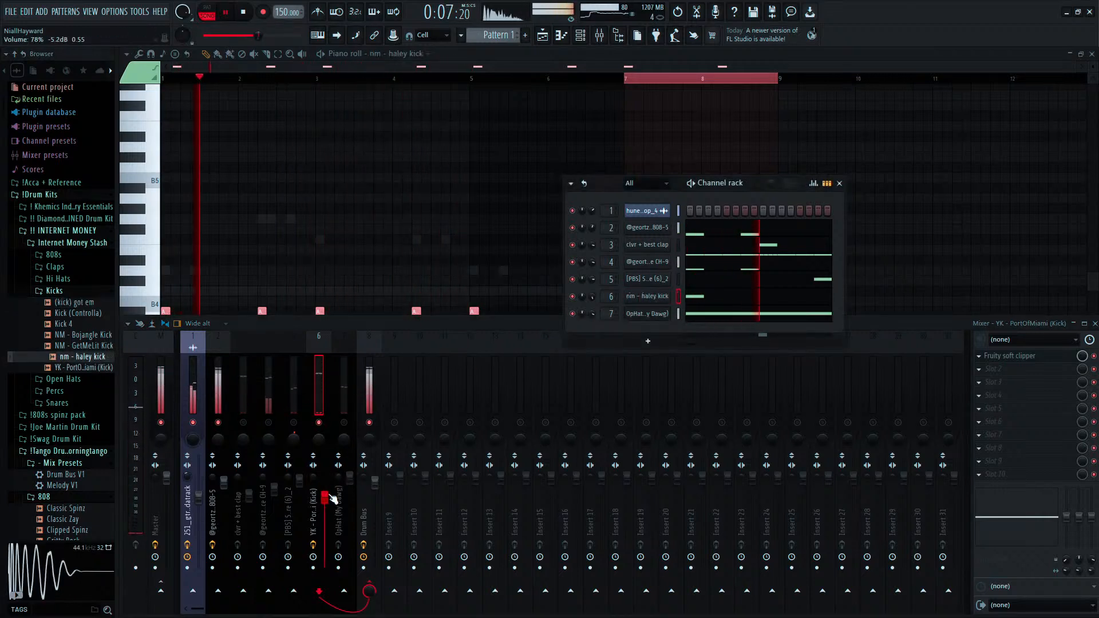
pyautogui.moveTo(324, 497); pyautogui.dragTo(324, 488)
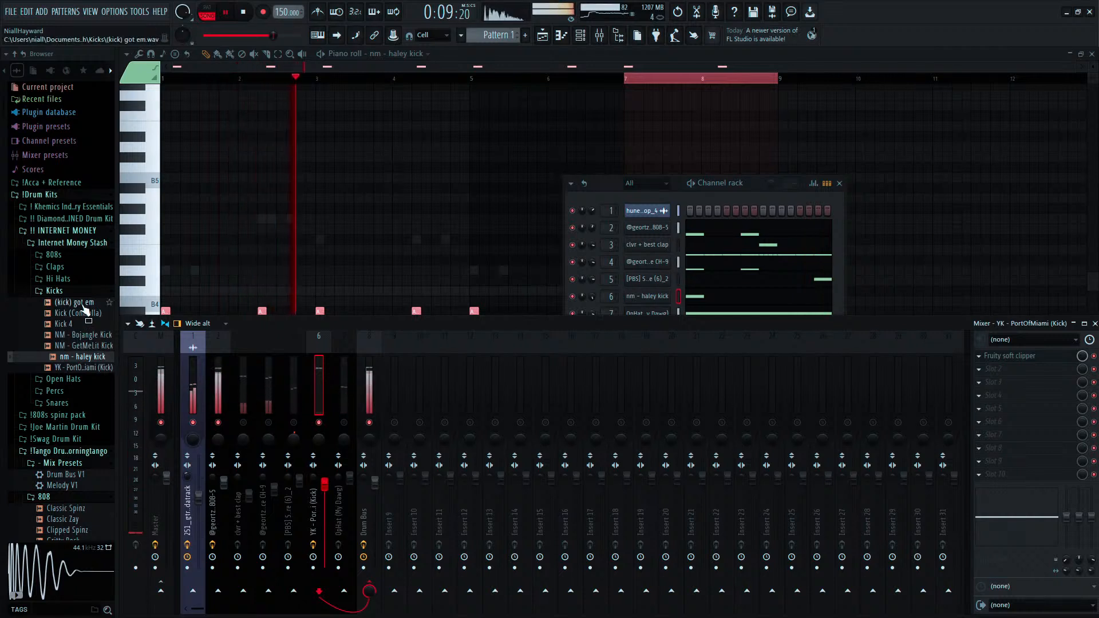
# Replace the kick channel's sample with NM - GetMeLit Kick and set the kick's mixer volume to about 94%.
pyautogui.click(80, 346)
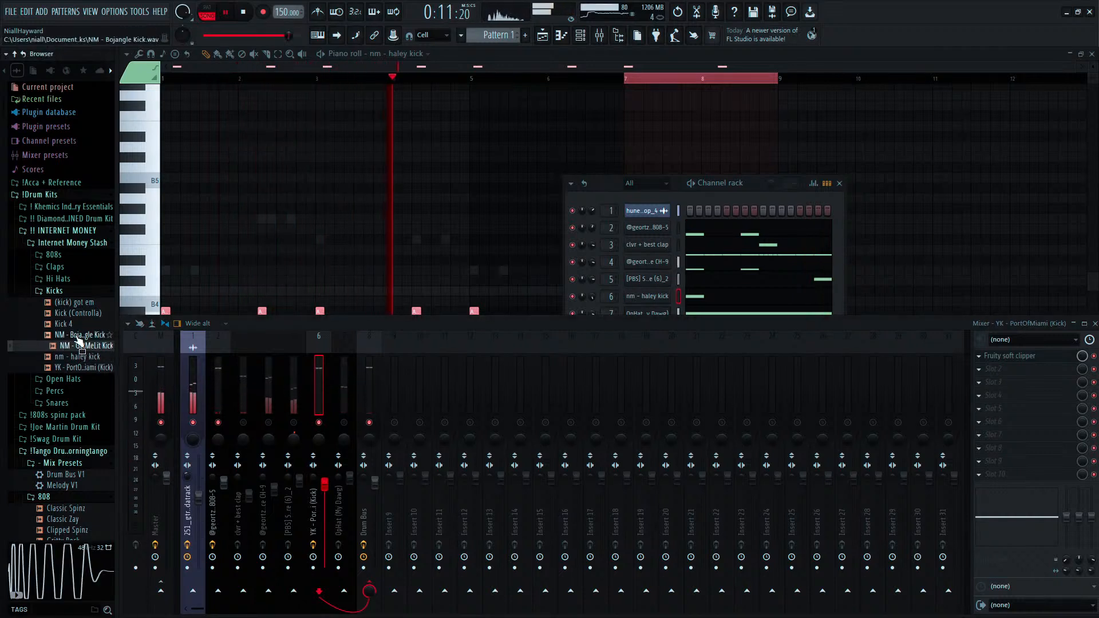
pyautogui.click(78, 337)
pyautogui.moveTo(78, 345); pyautogui.dragTo(641, 297)
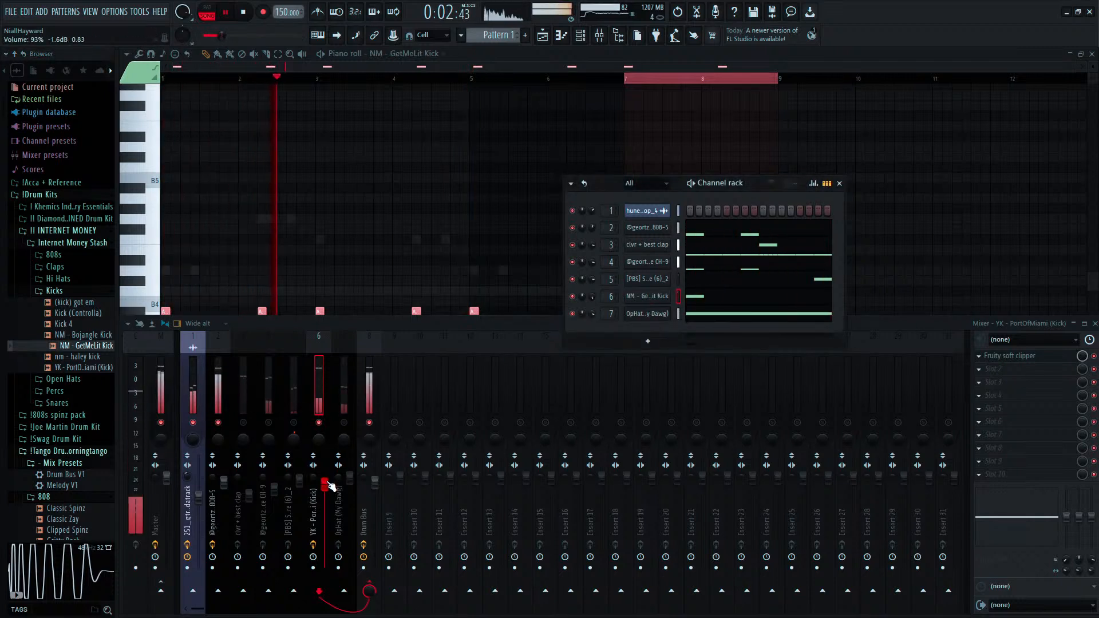
pyautogui.moveTo(325, 484); pyautogui.dragTo(326, 485)
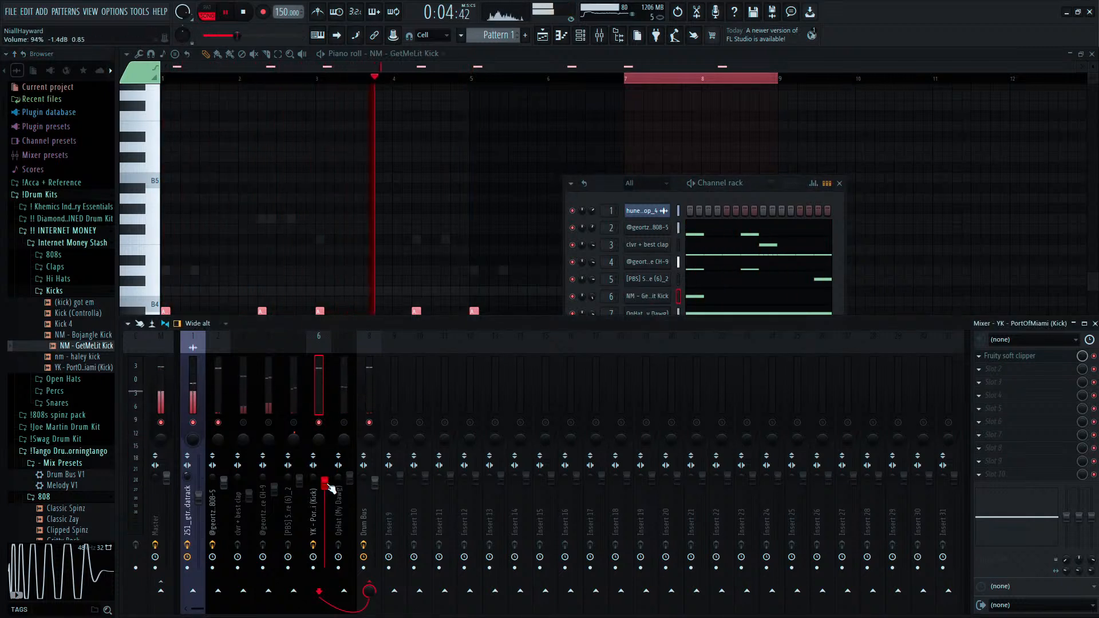
# Unmute the clap, closed hat, snare and open hat mixer tracks and mute the kick track.
pyautogui.click(293, 423)
pyautogui.click(269, 423)
pyautogui.click(344, 422)
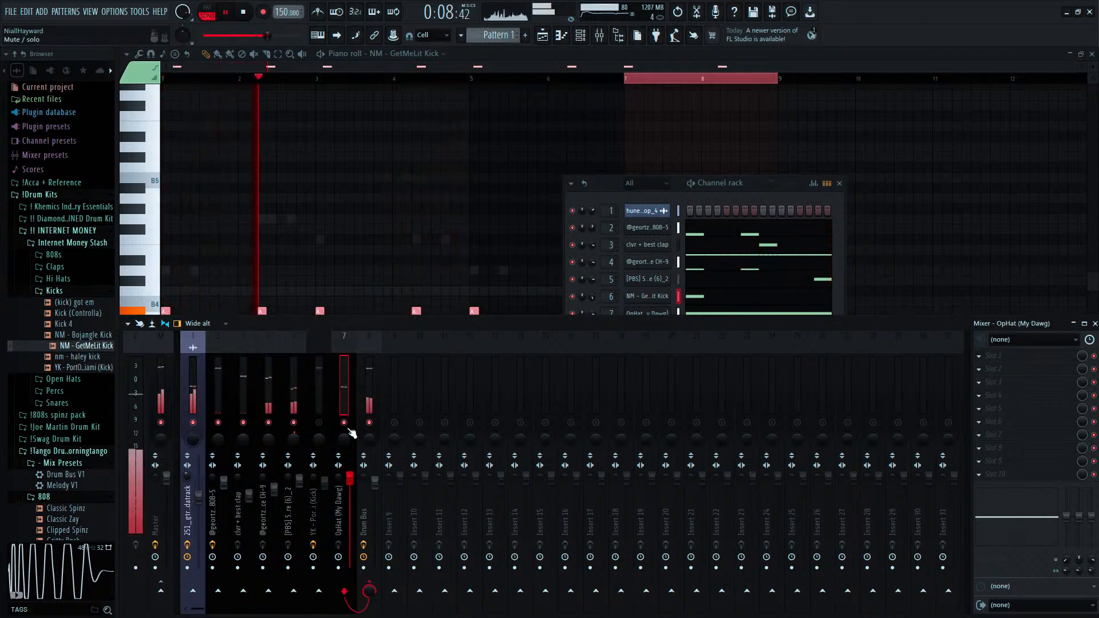
# Load Ozone 10 into slot 2 of the master track and apply its Modern Hip Hop preset.
pyautogui.click(157, 380)
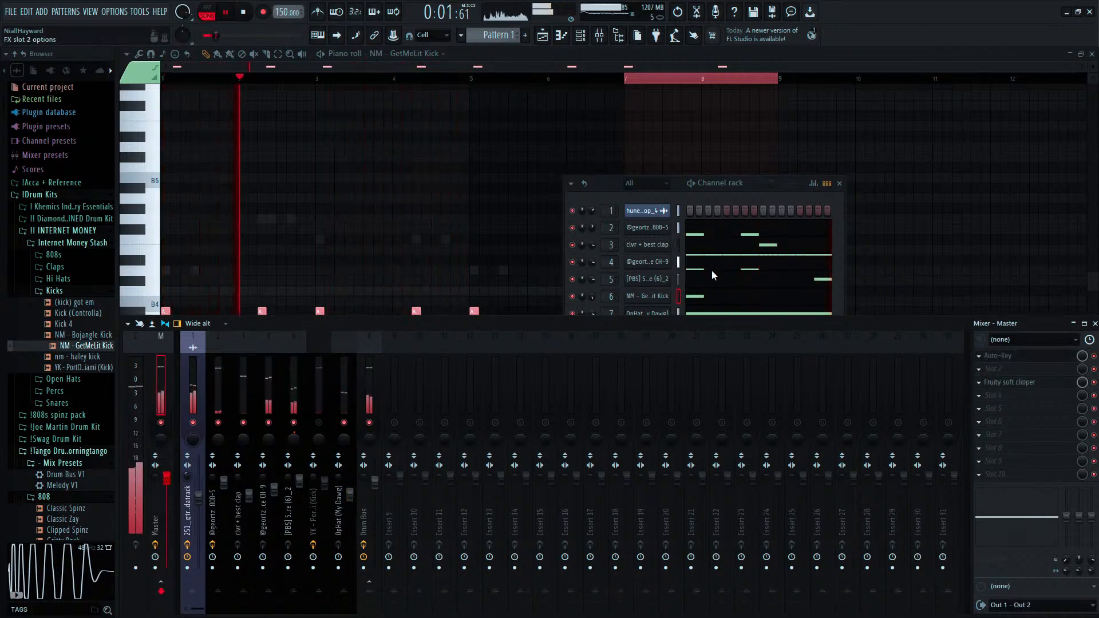
pyautogui.click(820, 258)
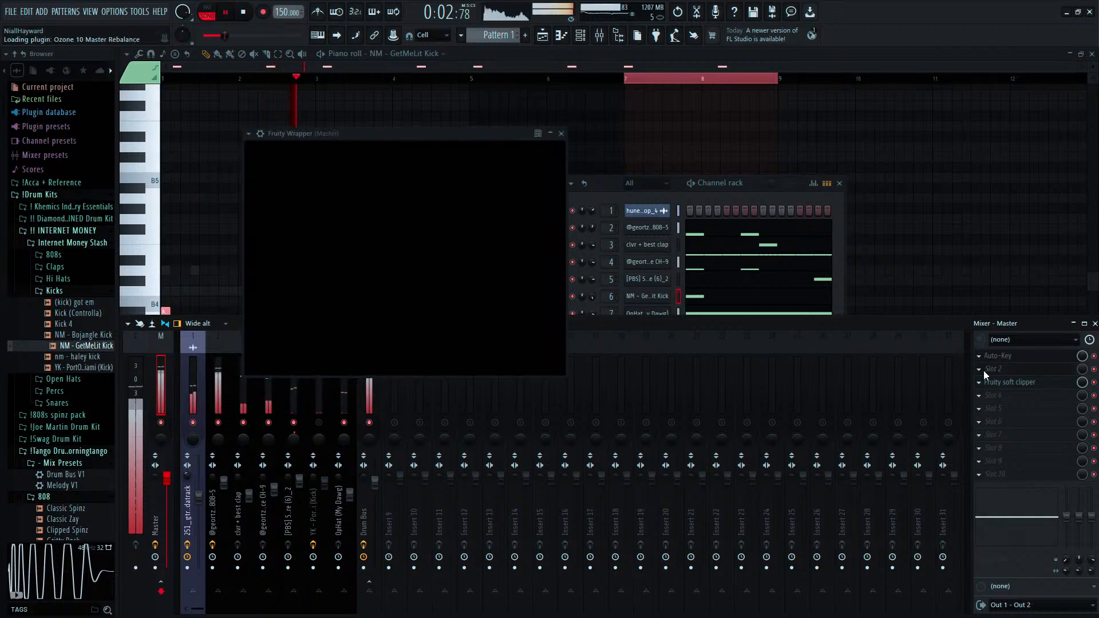
pyautogui.click(980, 370)
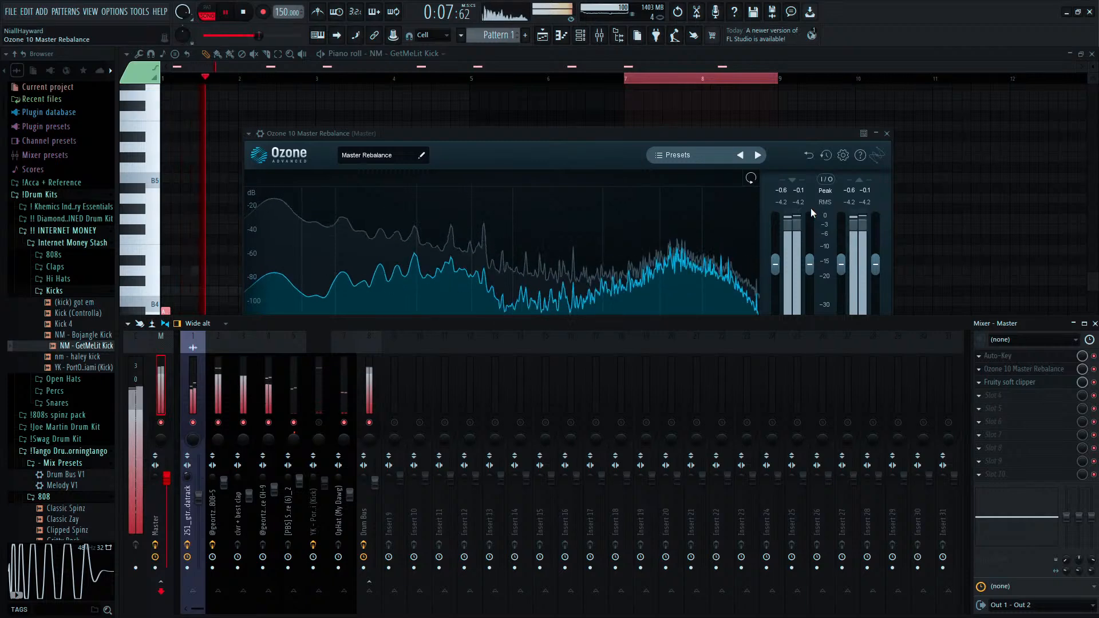
pyautogui.click(810, 235)
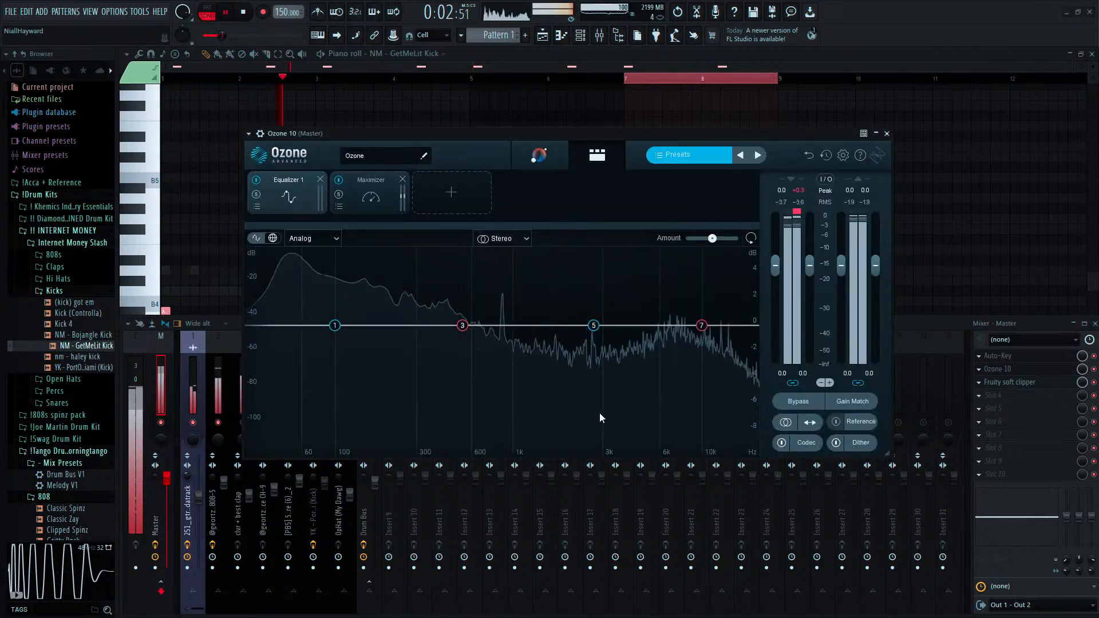
pyautogui.click(677, 402)
pyautogui.click(812, 516)
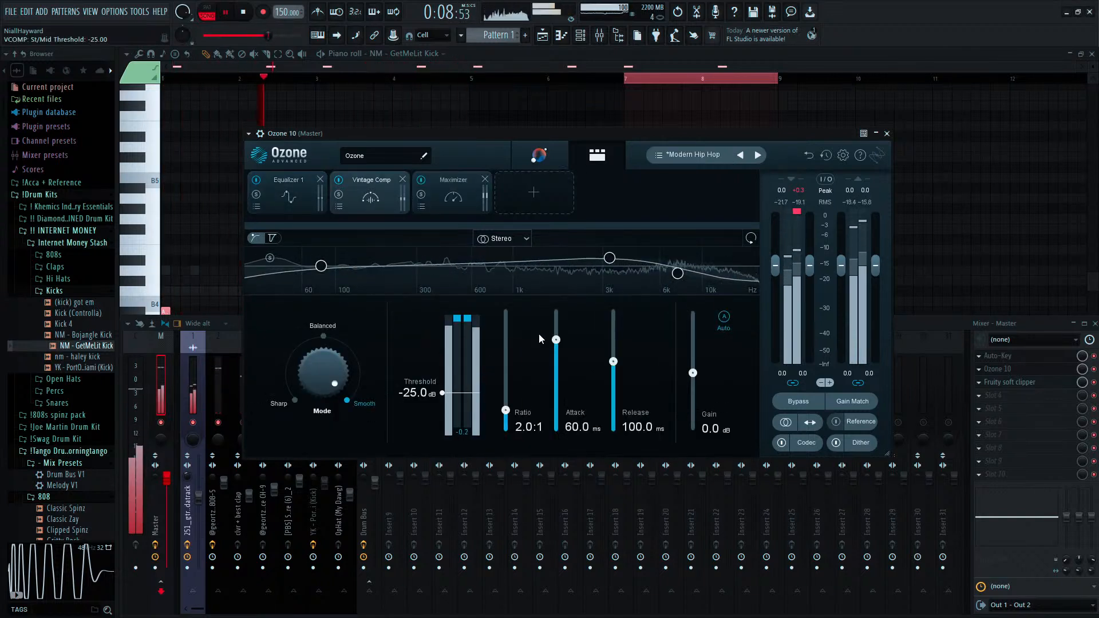
# Set the Maximizer's ceiling to -0.5 dB and its threshold to -2.3 dB, checking them during playback.
pyautogui.click(453, 189)
pyautogui.press('space')
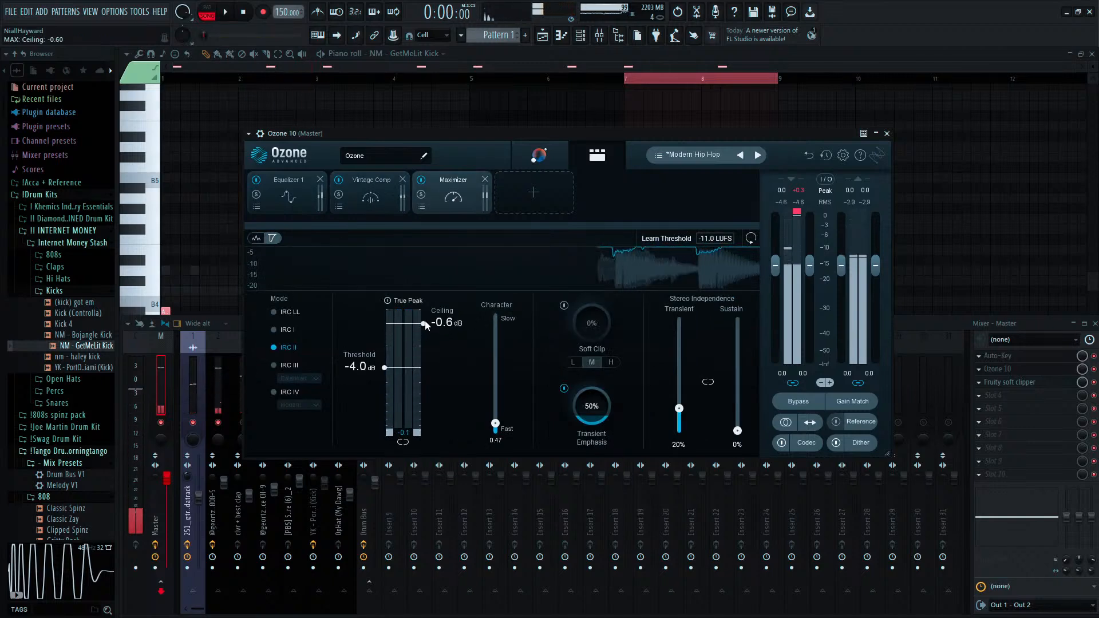
pyautogui.moveTo(425, 325); pyautogui.dragTo(424, 324)
pyautogui.moveTo(386, 367); pyautogui.dragTo(385, 349)
pyautogui.press('space')
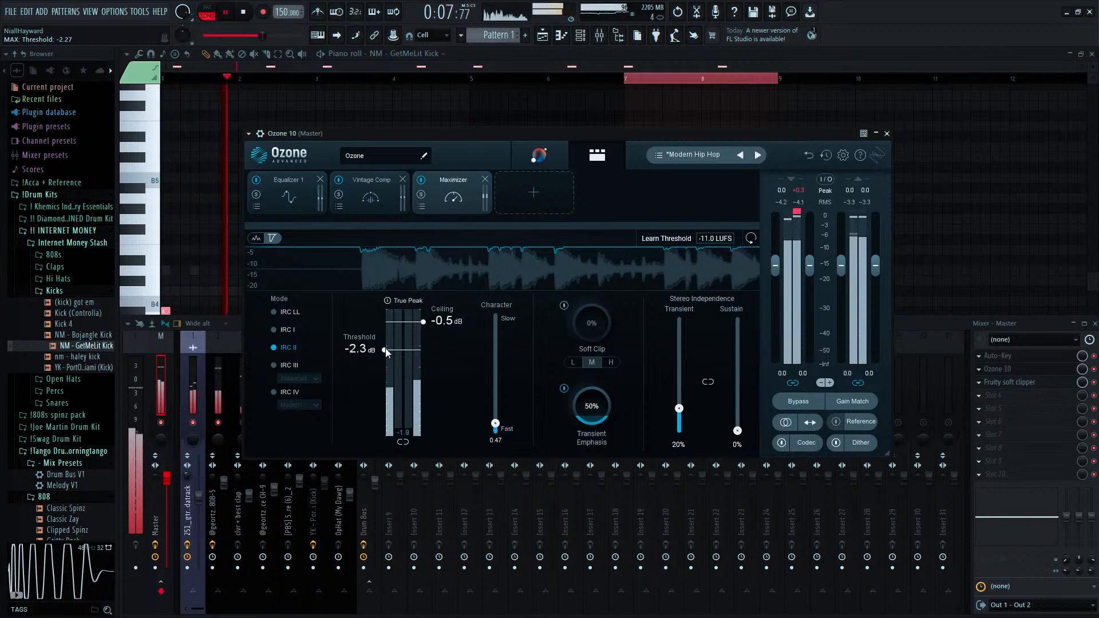
pyautogui.press('space')
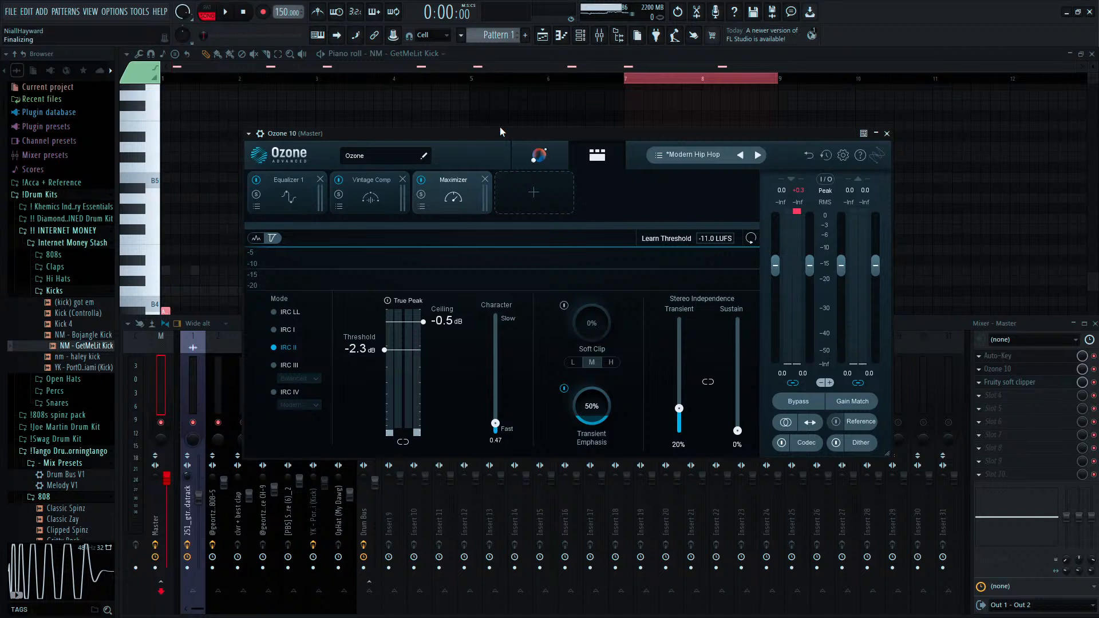
# Set the Vintage Comp module's threshold to -24.1 dB and its ratio to 2.7:1 during playback.
pyautogui.click(381, 192)
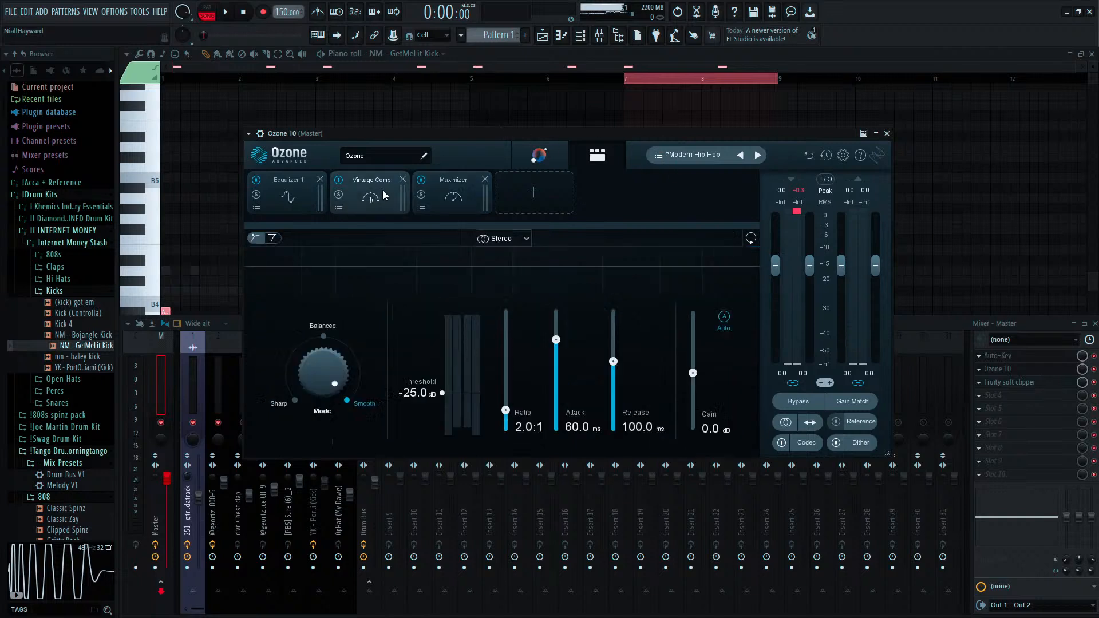
pyautogui.press('space')
pyautogui.moveTo(444, 394); pyautogui.dragTo(444, 392)
pyautogui.moveTo(505, 410); pyautogui.dragTo(507, 403)
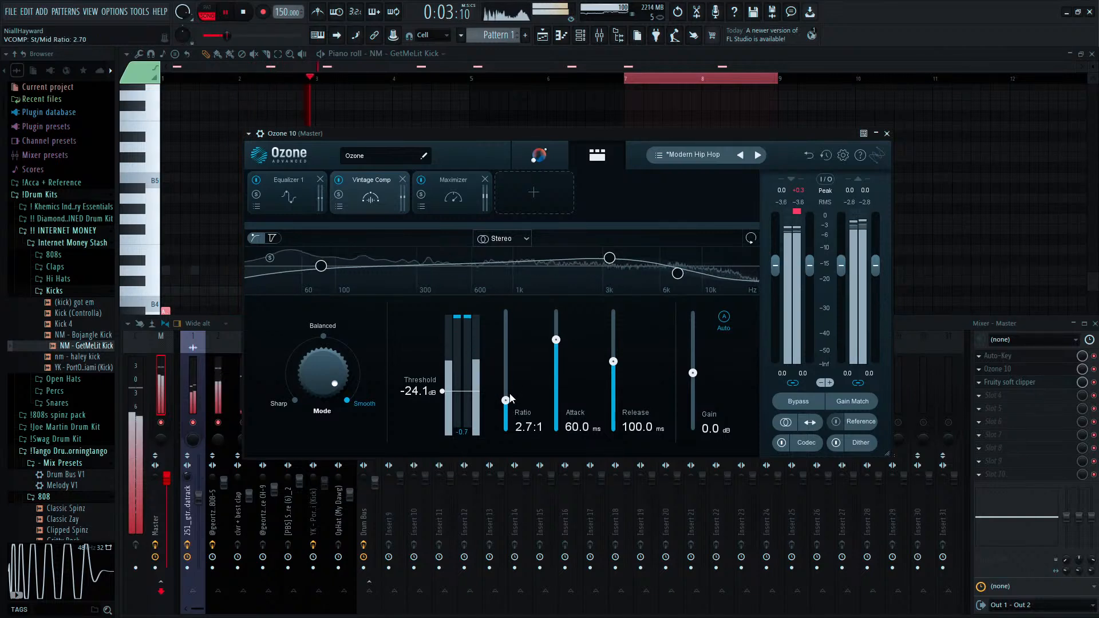
# Set the Maximizer's Learn Threshold target to -14.0 LUFS and return to the mixer.
pyautogui.click(472, 205)
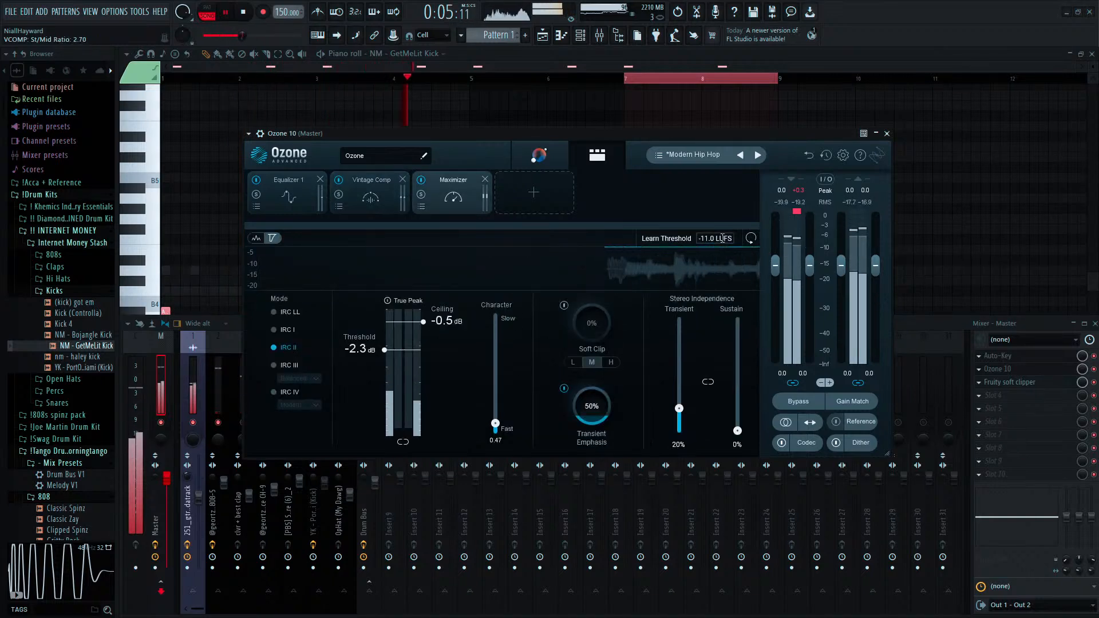
pyautogui.scroll(-3, 723, 243)
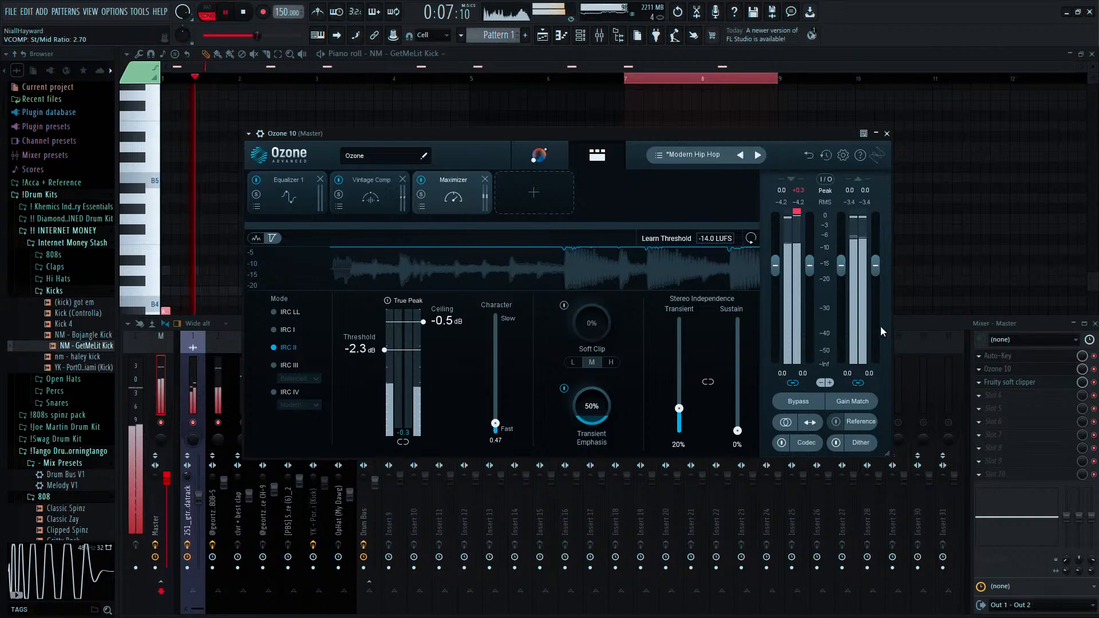
pyautogui.click(914, 325)
# Open Pattern 1's 808 notes from the playlist, add an F5 note near the end of bar 4 and make all notes legato.
pyautogui.click(296, 390)
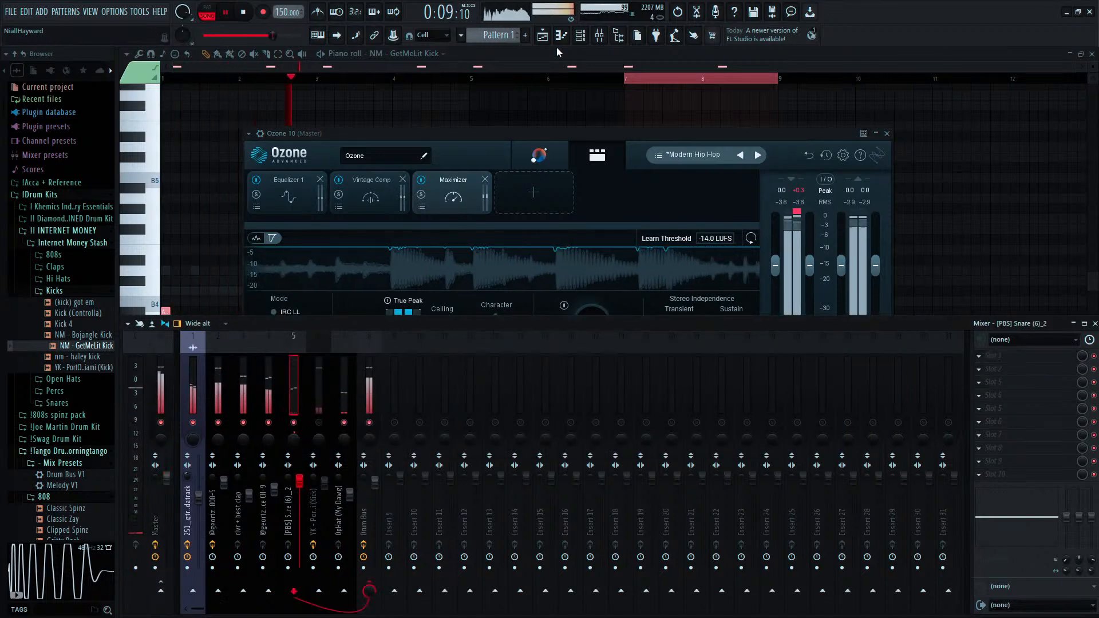
pyautogui.click(543, 35)
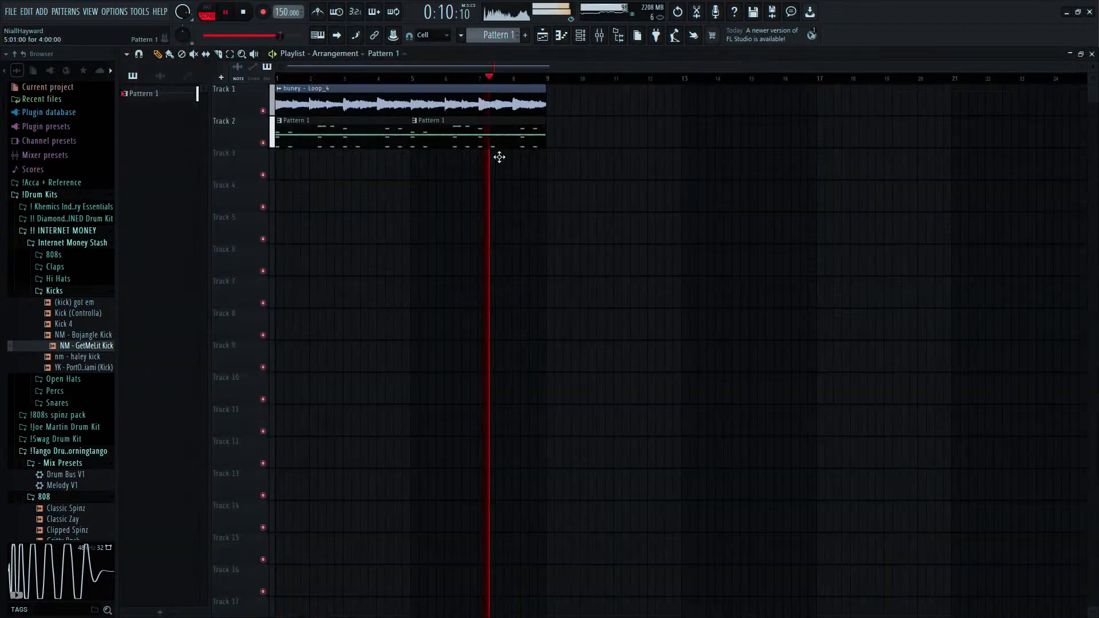
pyautogui.doubleClick(422, 122)
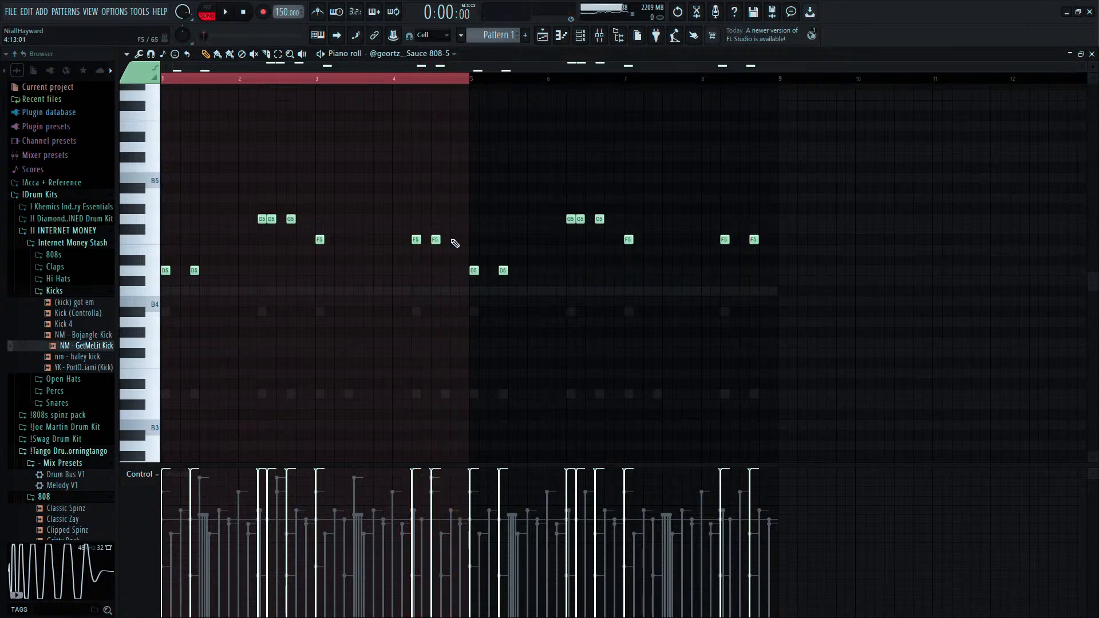
pyautogui.hotkey('ctrl', 'l')
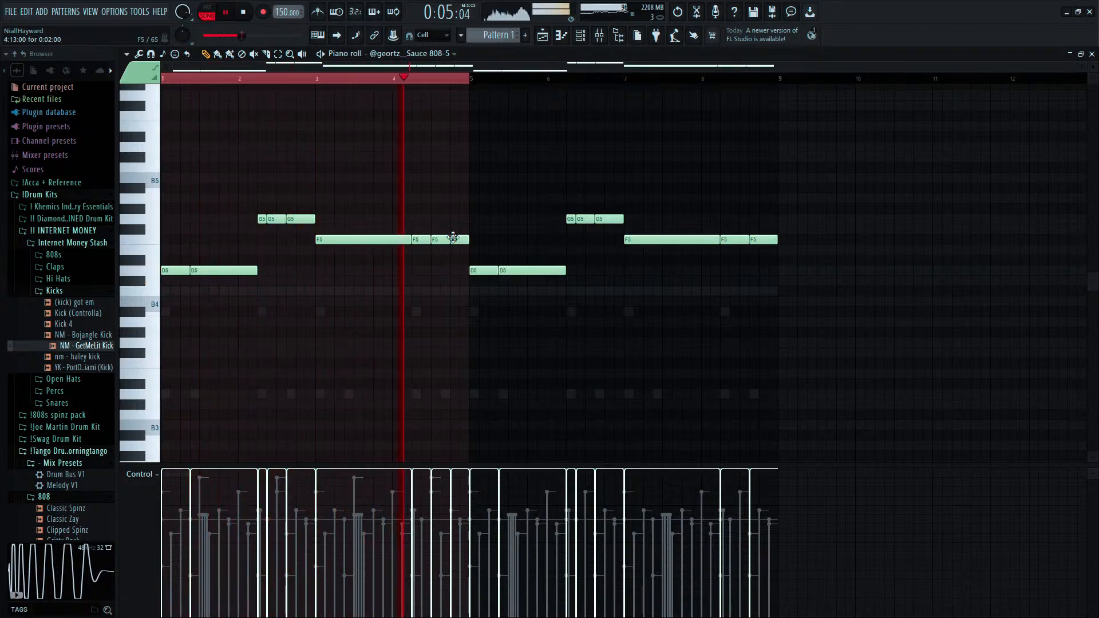
pyautogui.scroll(1, 454, 239)
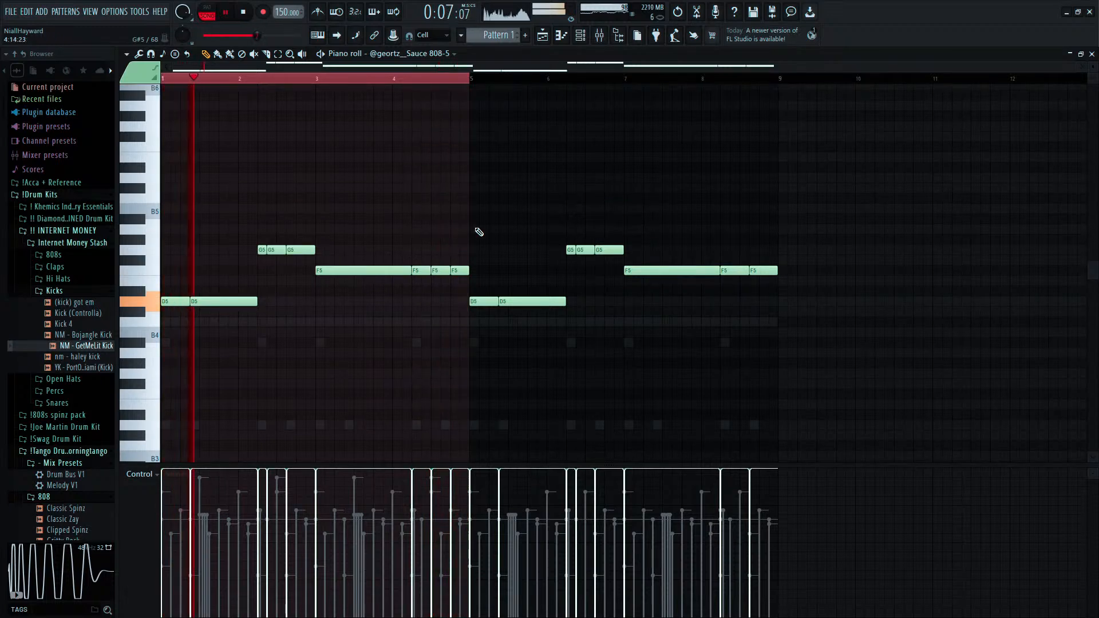
# Collapse the Kicks sample folder, then unmute the kick's mixer track and lower its fader slightly.
pyautogui.press('F6')
pyautogui.click(60, 294)
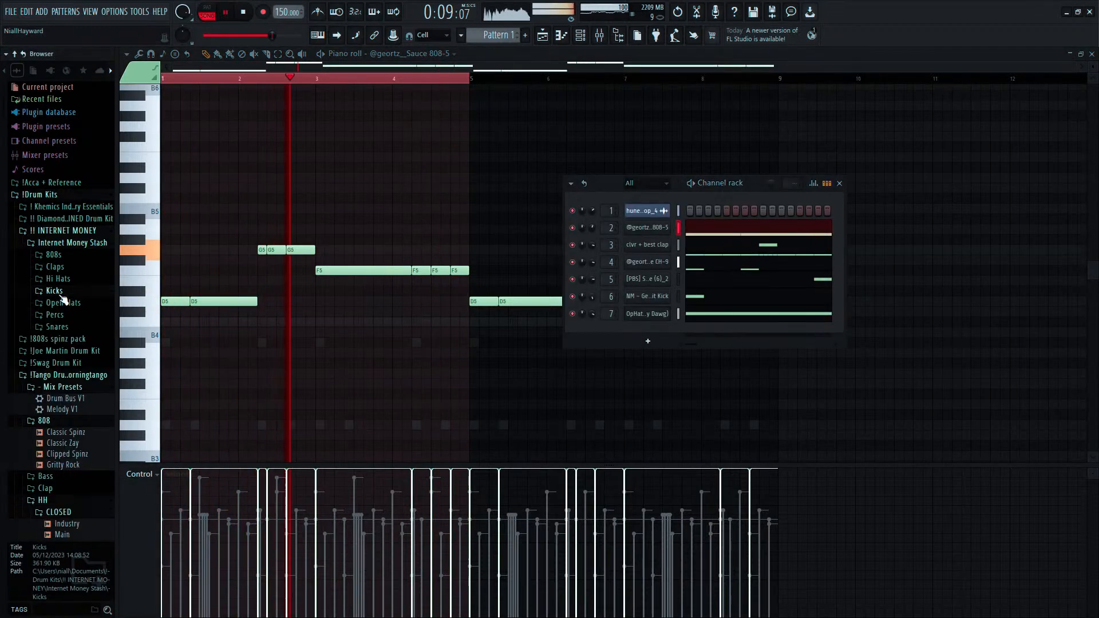
pyautogui.click(601, 38)
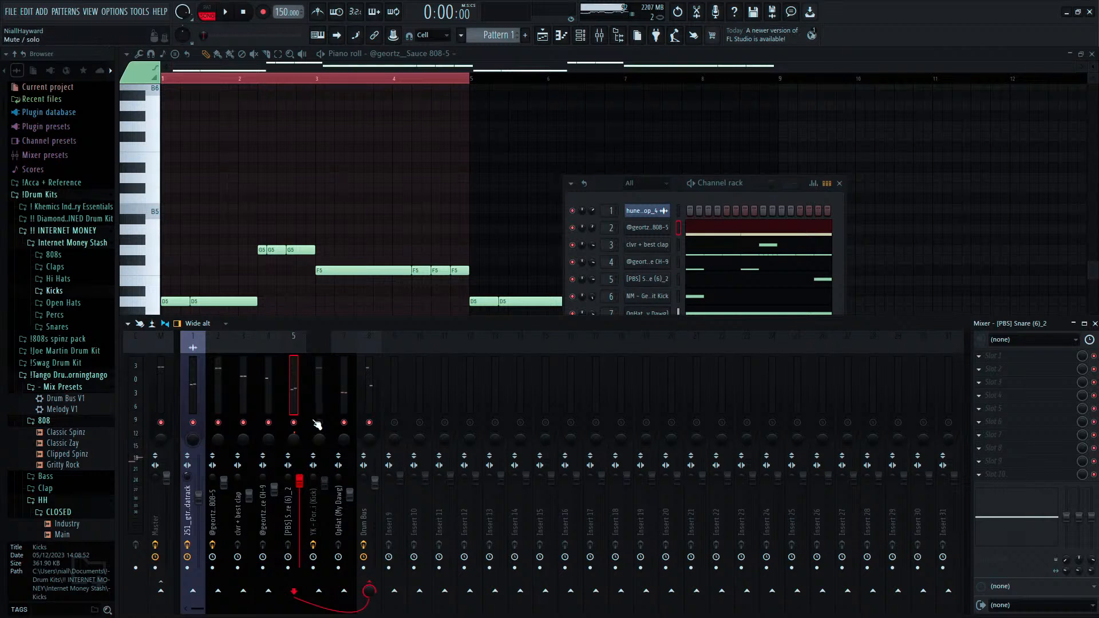
pyautogui.press('space')
pyautogui.moveTo(326, 491); pyautogui.dragTo(328, 493)
pyautogui.press('space')
pyautogui.press('space')
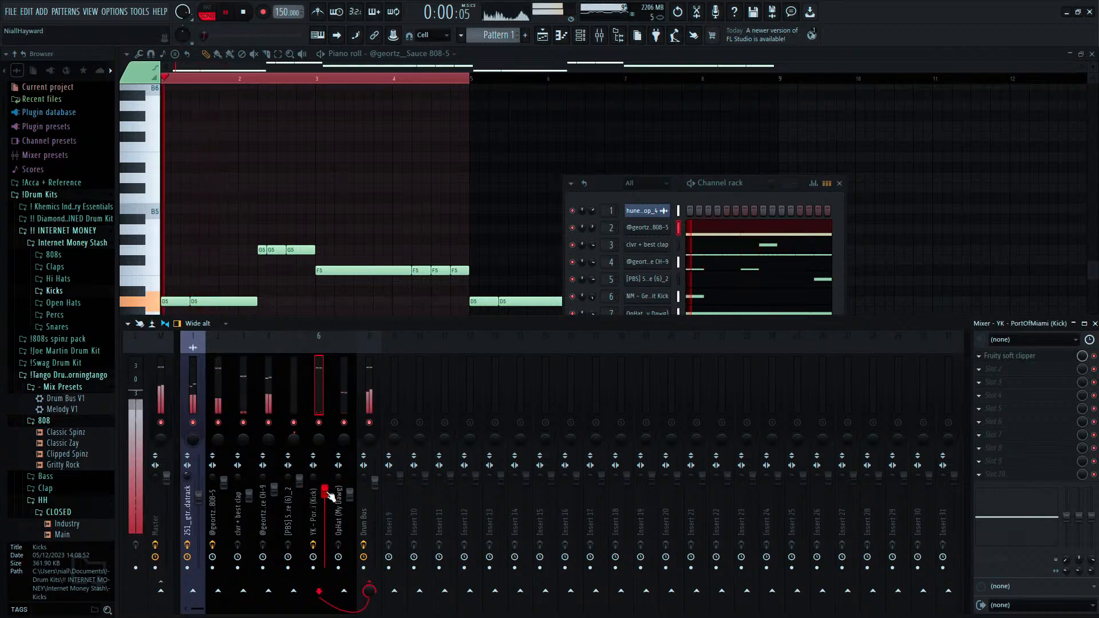
# Replay the pattern and compare the levels of the 808 and kick mixer tracks.
pyautogui.press('space')
pyautogui.click(224, 386)
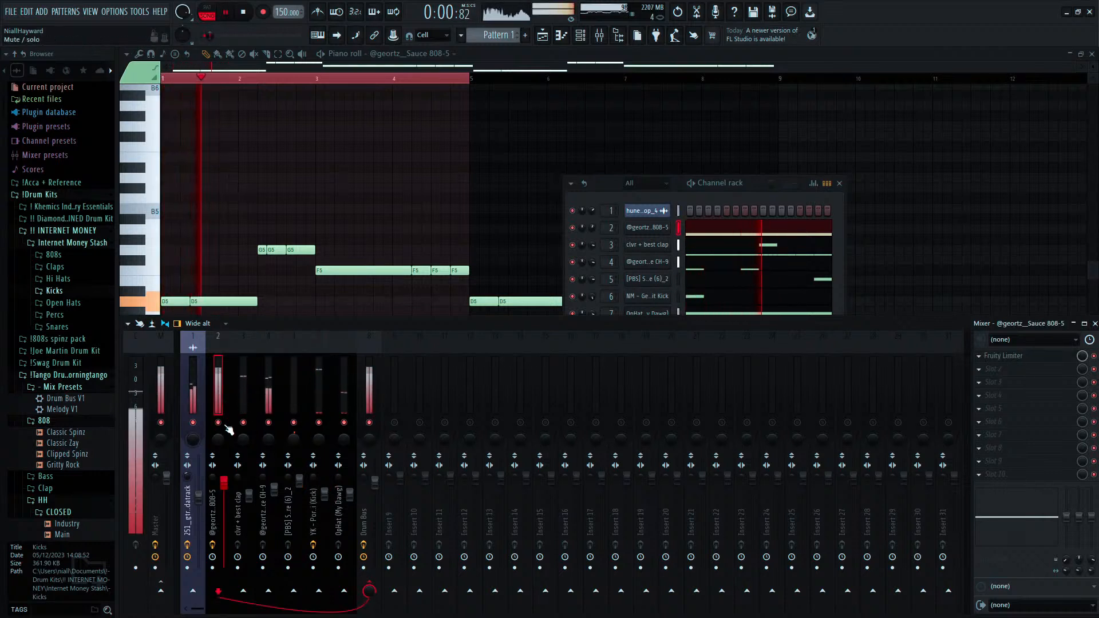
pyautogui.press('space')
pyautogui.press('space')
pyautogui.click(321, 385)
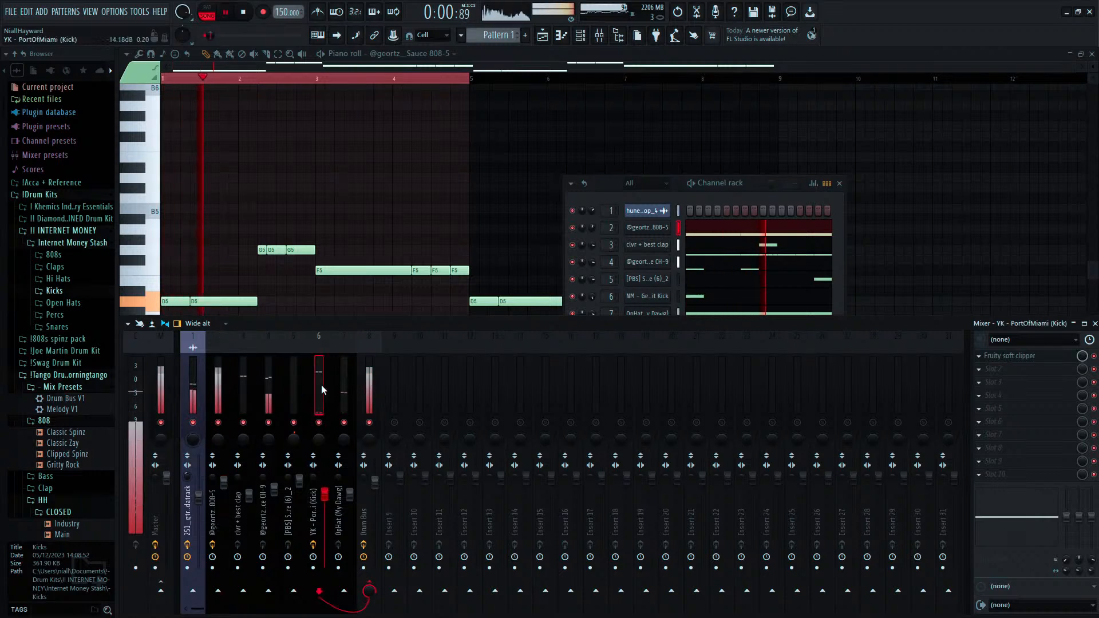
# Mute the open hat, snare, hi-hat and melody mixer tracks so the 808 and kick stand out, then raise the kick fader slightly.
pyautogui.click(343, 424)
pyautogui.click(294, 423)
pyautogui.click(268, 424)
pyautogui.click(193, 422)
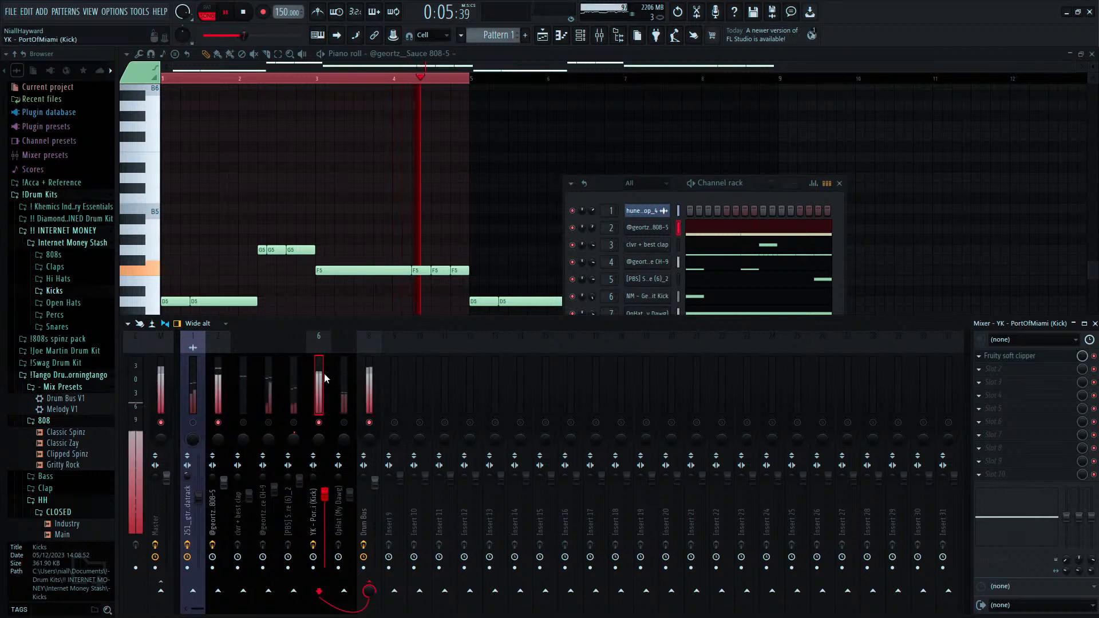
pyautogui.moveTo(325, 493); pyautogui.dragTo(324, 491)
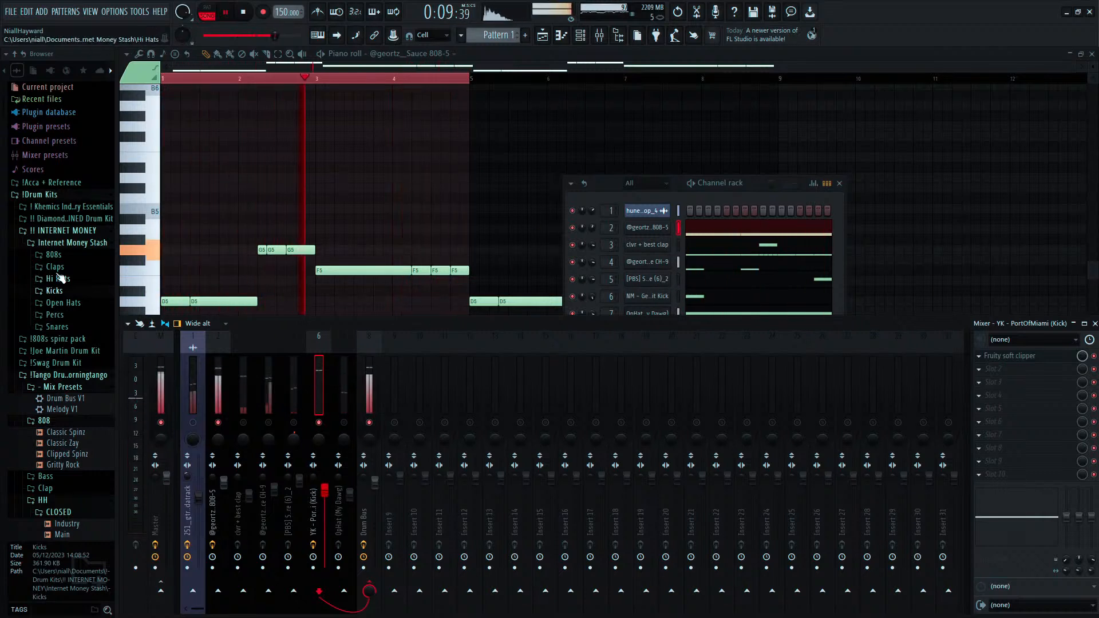
# Replace the 808 channel's sample with Classic Spinz from the drum kit's 808 folder, then play the pattern and select the 808 mixer track.
pyautogui.click(55, 243)
pyautogui.click(56, 232)
pyautogui.press('space')
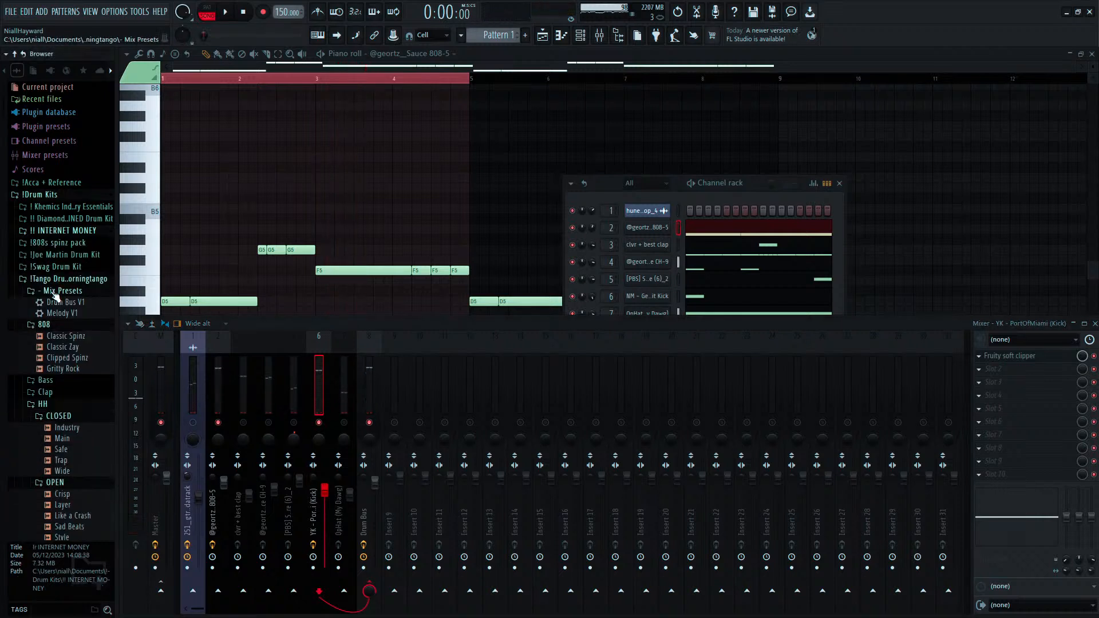
pyautogui.click(55, 292)
pyautogui.click(53, 315)
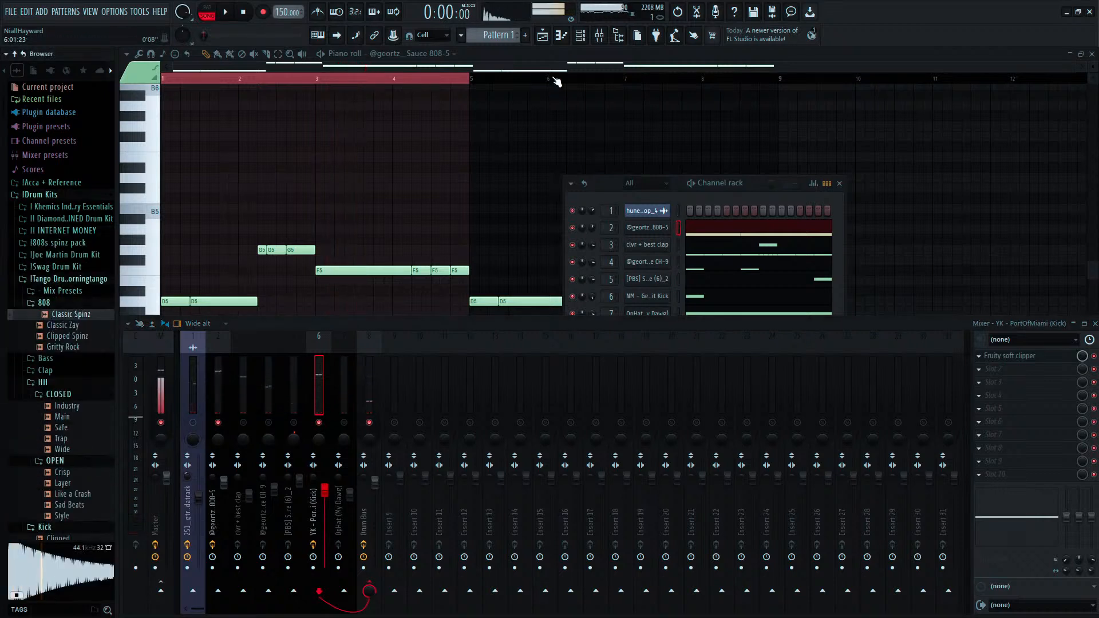
pyautogui.click(580, 36)
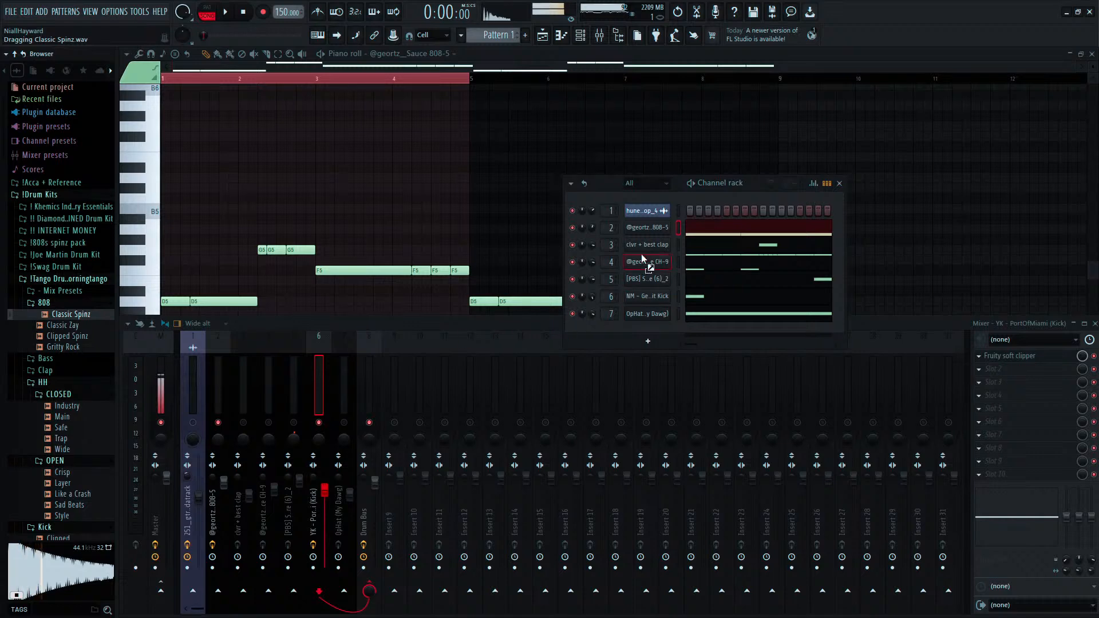
pyautogui.moveTo(648, 236); pyautogui.dragTo(647, 230)
pyautogui.press('space')
pyautogui.click(222, 397)
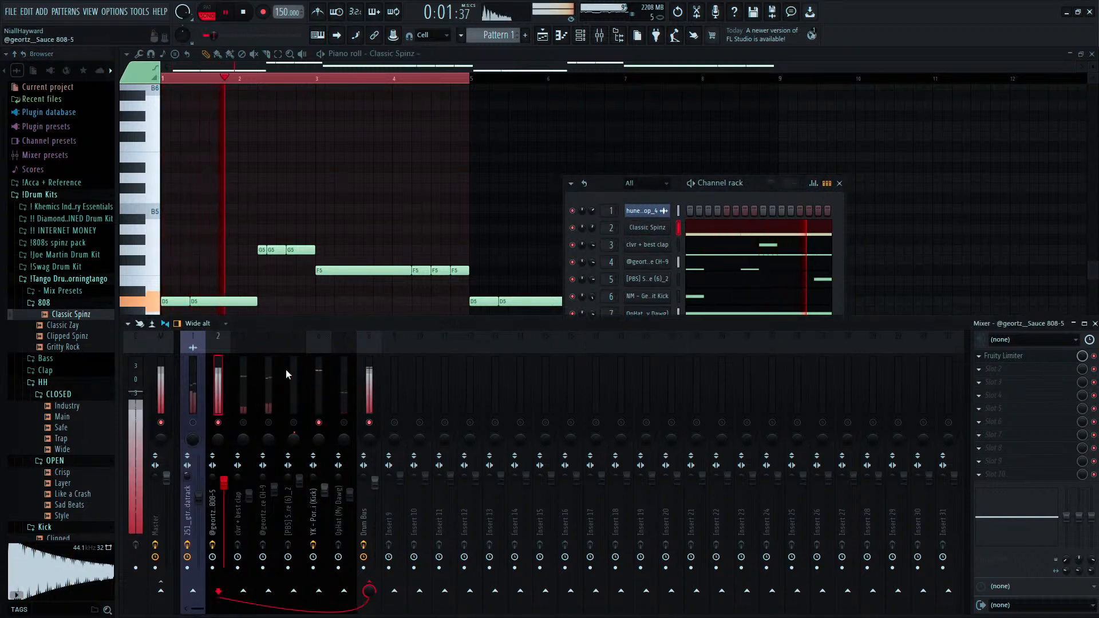
# Remove the Boost from the 808 channel's precomputed effects in its sampler settings.
pyautogui.click(656, 229)
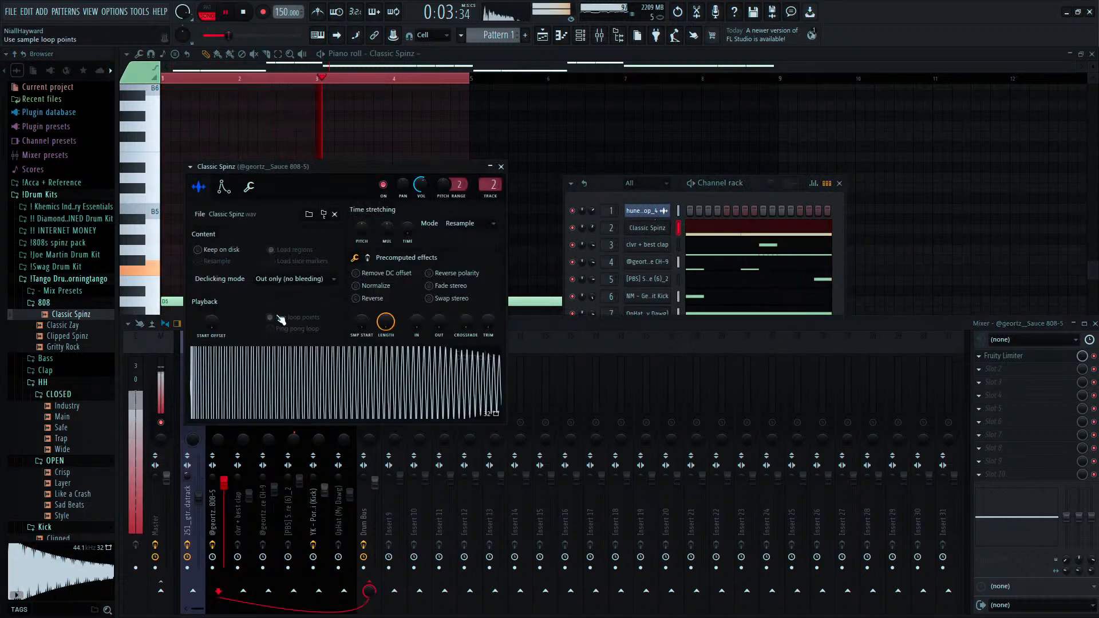
pyautogui.click(368, 258)
pyautogui.moveTo(362, 283); pyautogui.dragTo(373, 284)
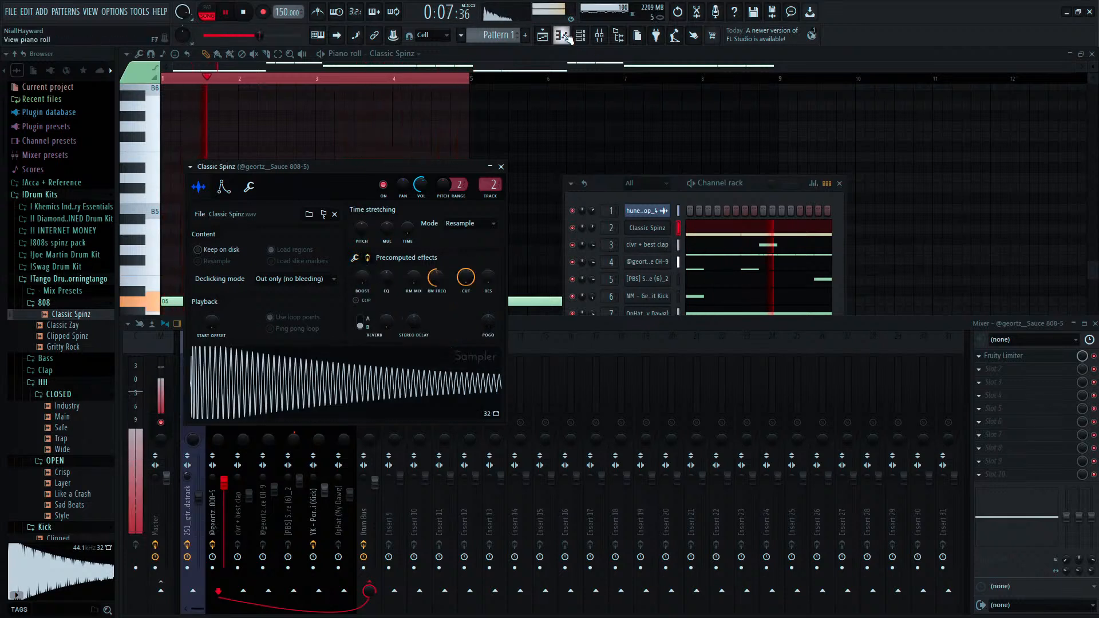
# Rebalance the low end in the mixer by raising the 808 fader slightly and lowering the kick fader.
pyautogui.click(596, 39)
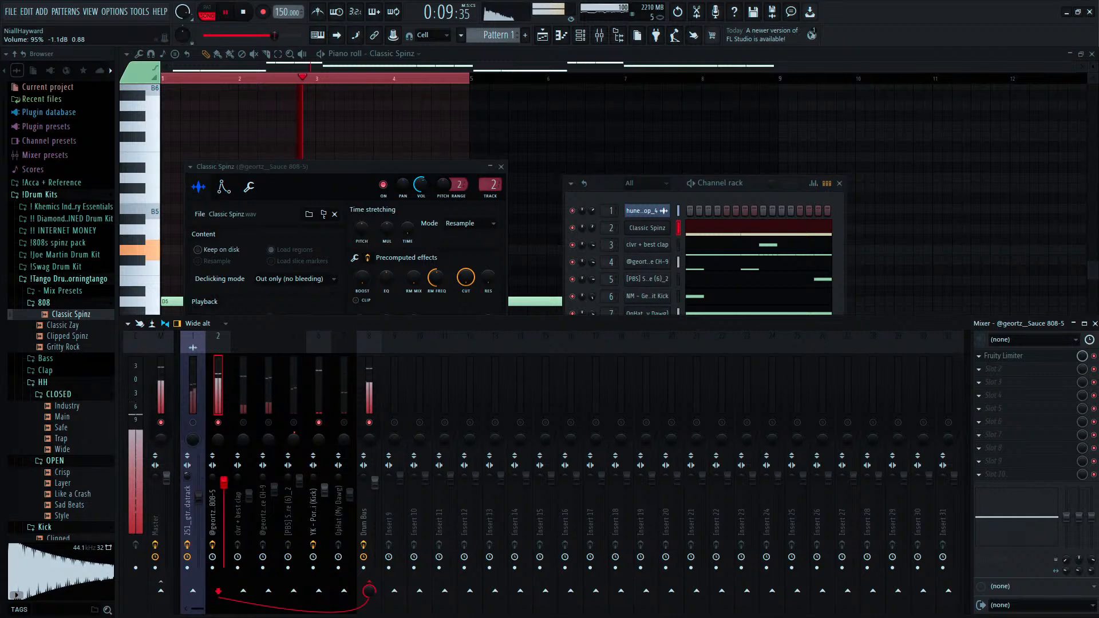
pyautogui.click(555, 58)
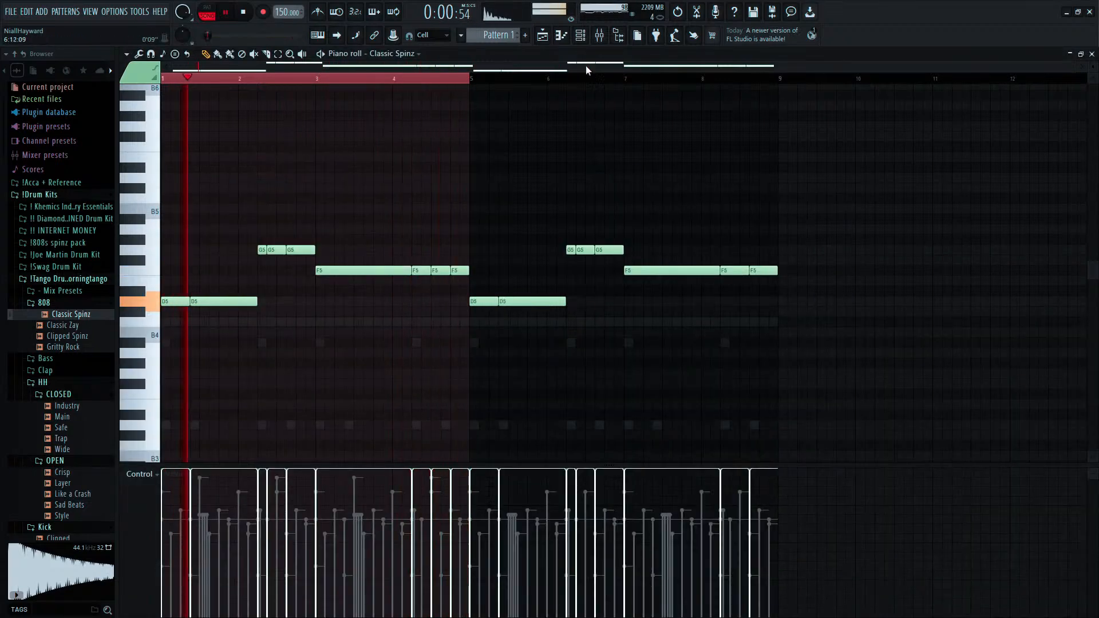
pyautogui.click(580, 39)
pyautogui.click(599, 39)
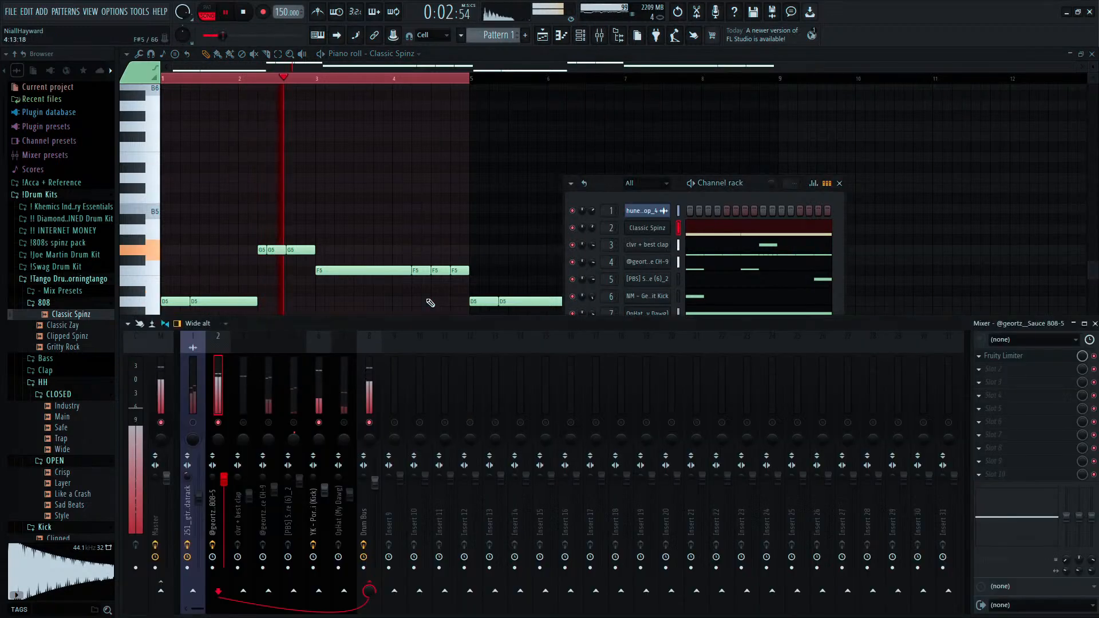
pyautogui.click(327, 490)
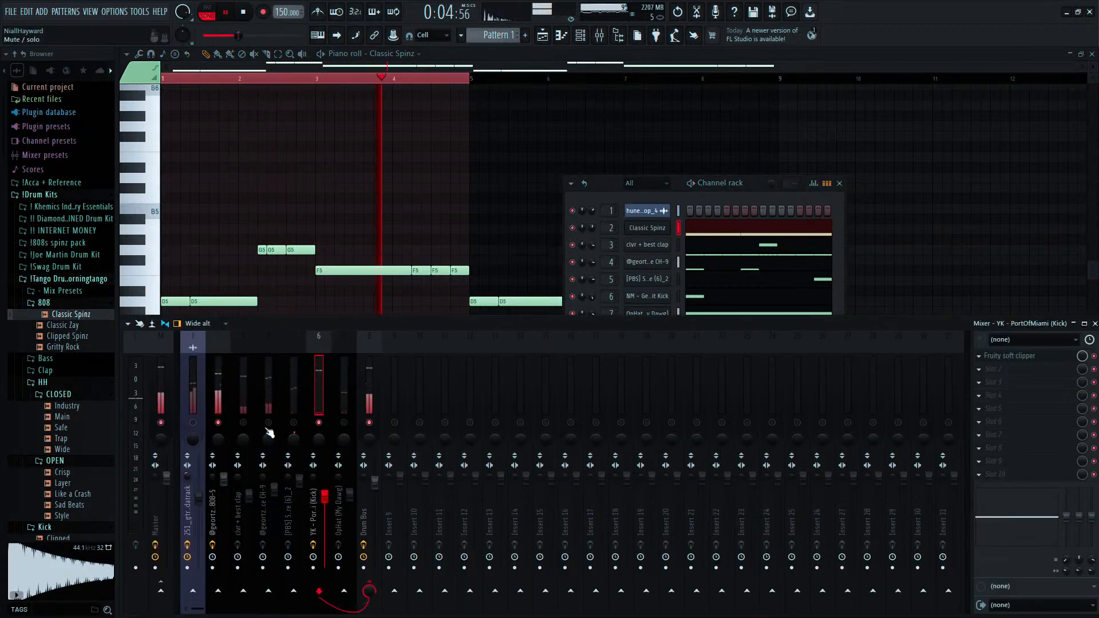
pyautogui.click(217, 484)
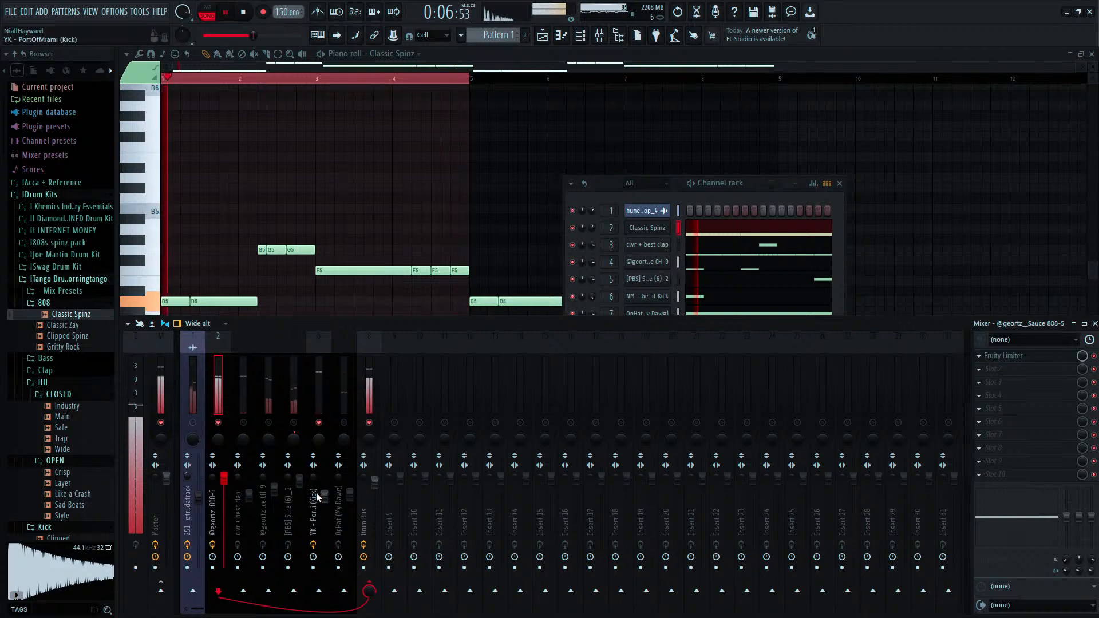
pyautogui.moveTo(328, 499); pyautogui.dragTo(327, 502)
# Unmute the snare, hi-hat, clap and open hat mixer tracks.
pyautogui.click(293, 424)
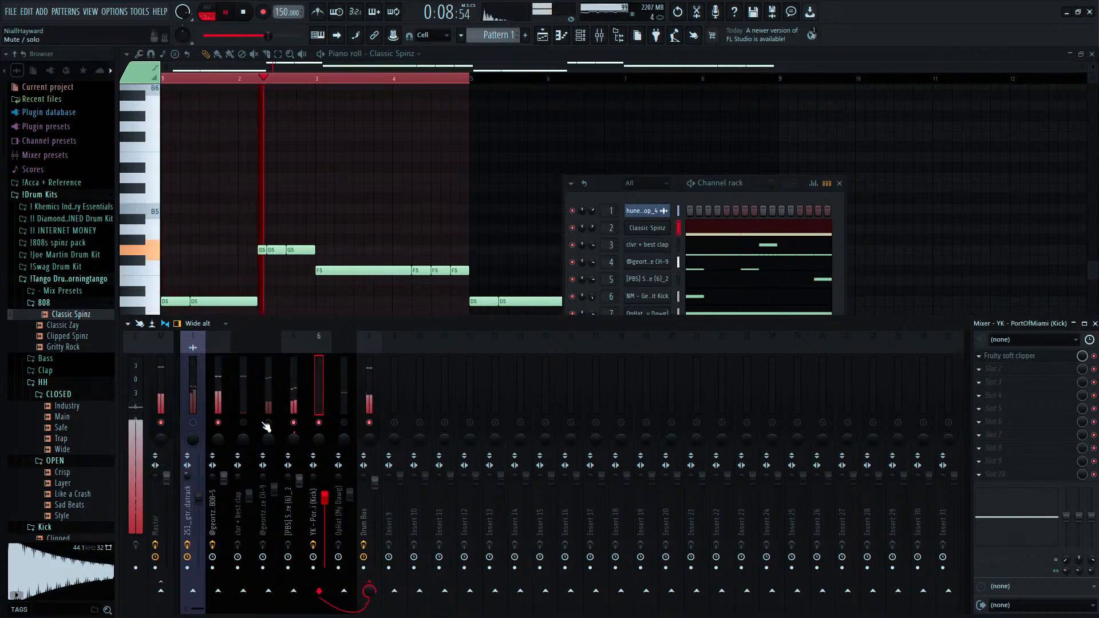
pyautogui.click(267, 424)
pyautogui.click(241, 424)
pyautogui.click(344, 410)
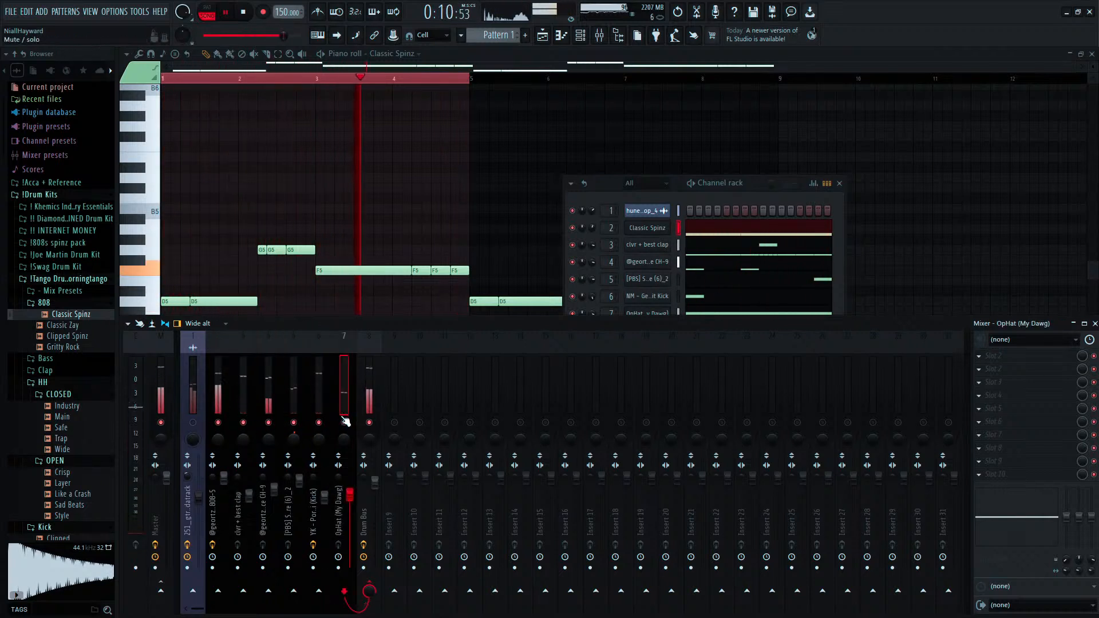
# Lower the open hat's mixer fader and nudge the kick's fader up slightly.
pyautogui.click(368, 400)
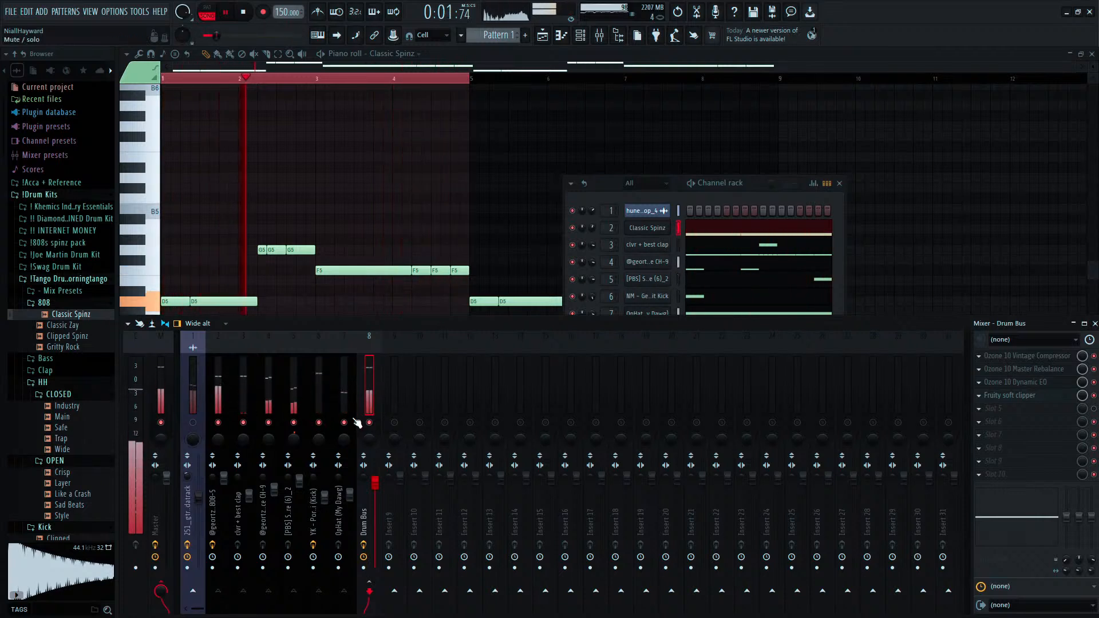
pyautogui.click(344, 475)
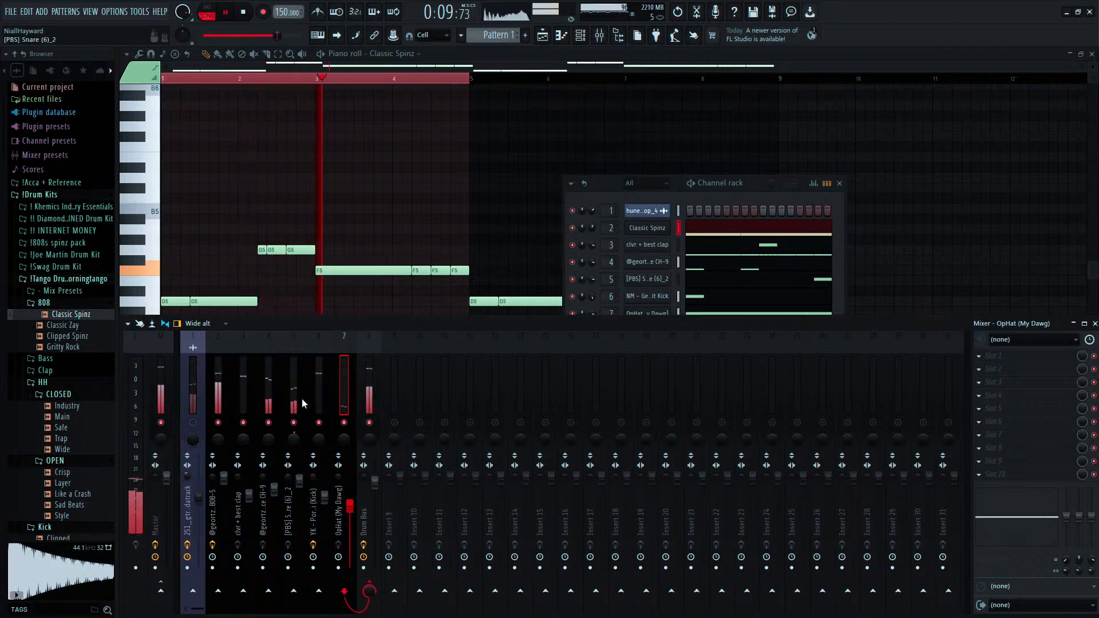
pyautogui.click(319, 474)
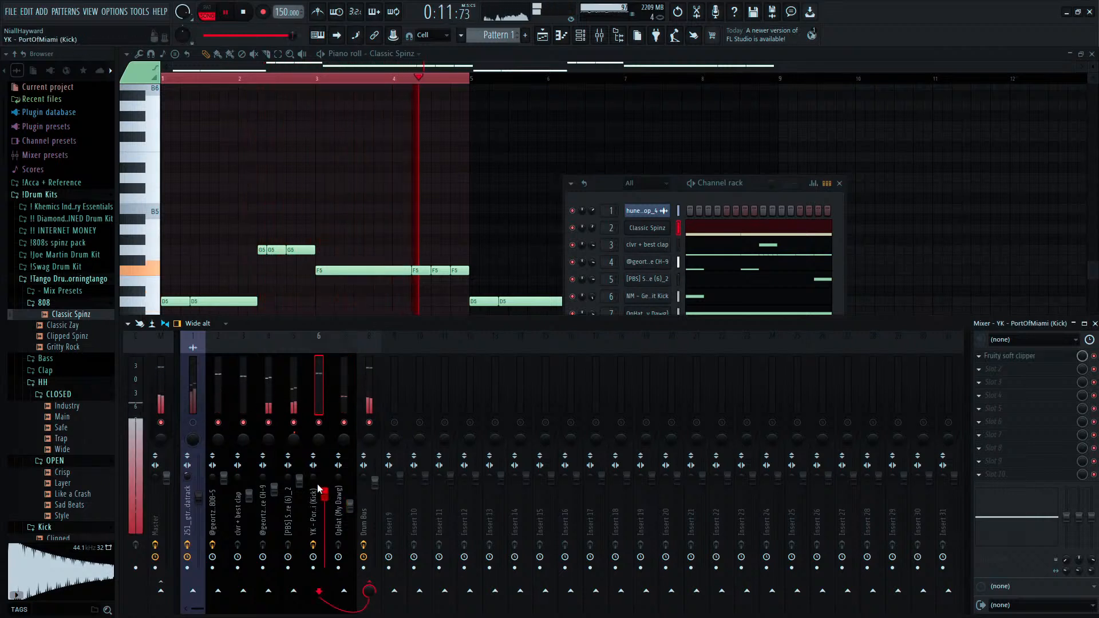
# Replace the 808 channel's sample with NM - Toro 808 from the +Tango Go To Drums 808 folder and play the pattern.
pyautogui.click(63, 278)
pyautogui.press('space')
pyautogui.click(57, 255)
pyautogui.click(63, 290)
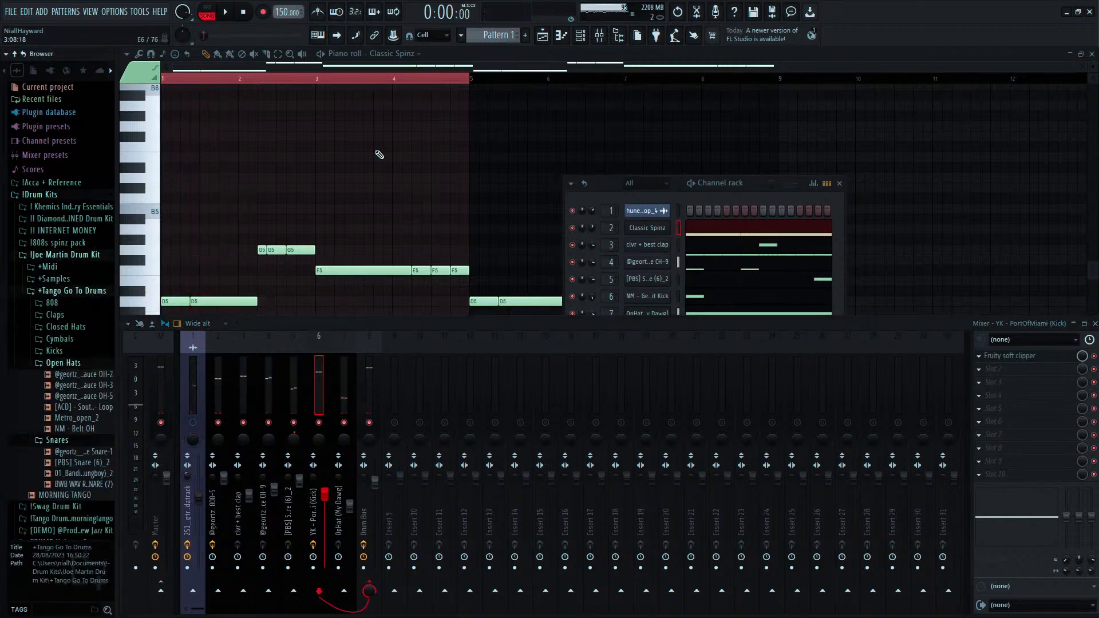
pyautogui.click(580, 36)
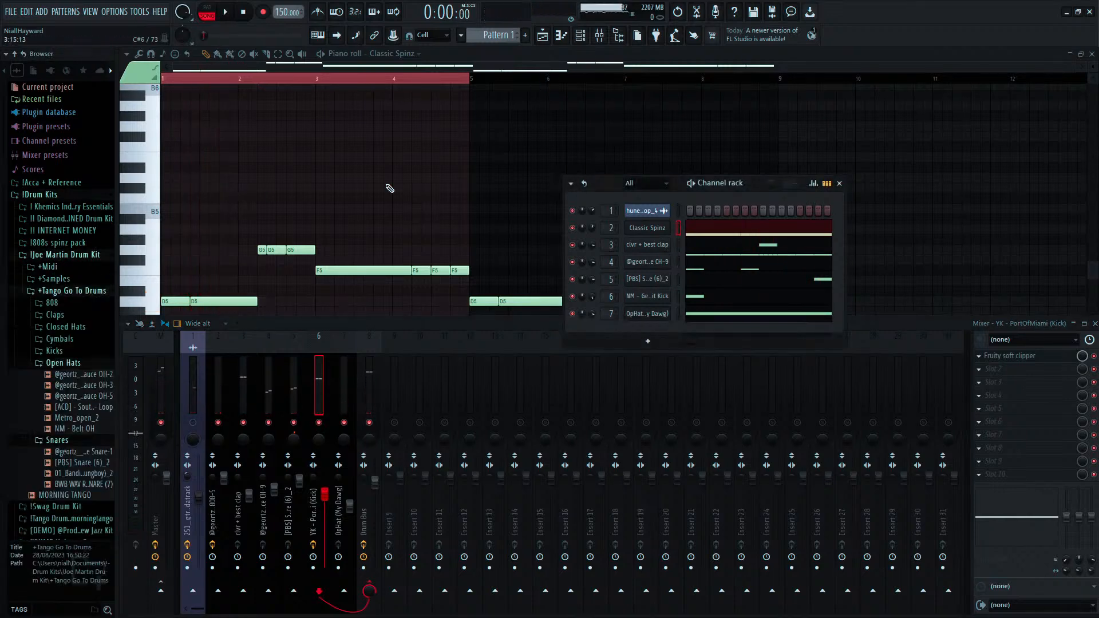
pyautogui.click(55, 304)
pyautogui.click(63, 360)
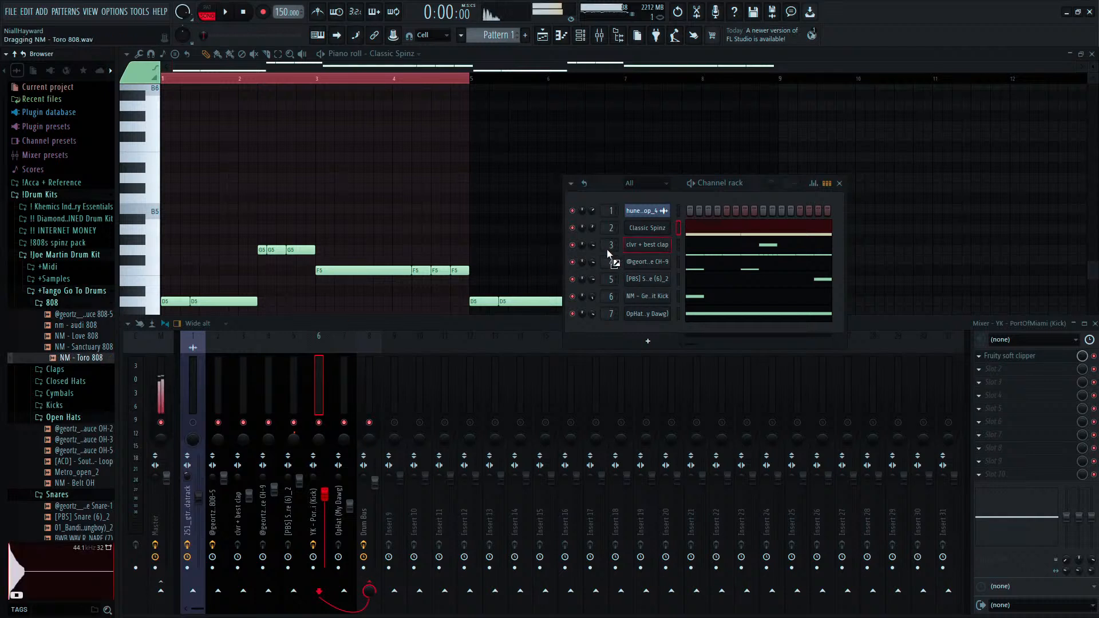
pyautogui.moveTo(633, 227); pyautogui.dragTo(634, 229)
pyautogui.press('space')
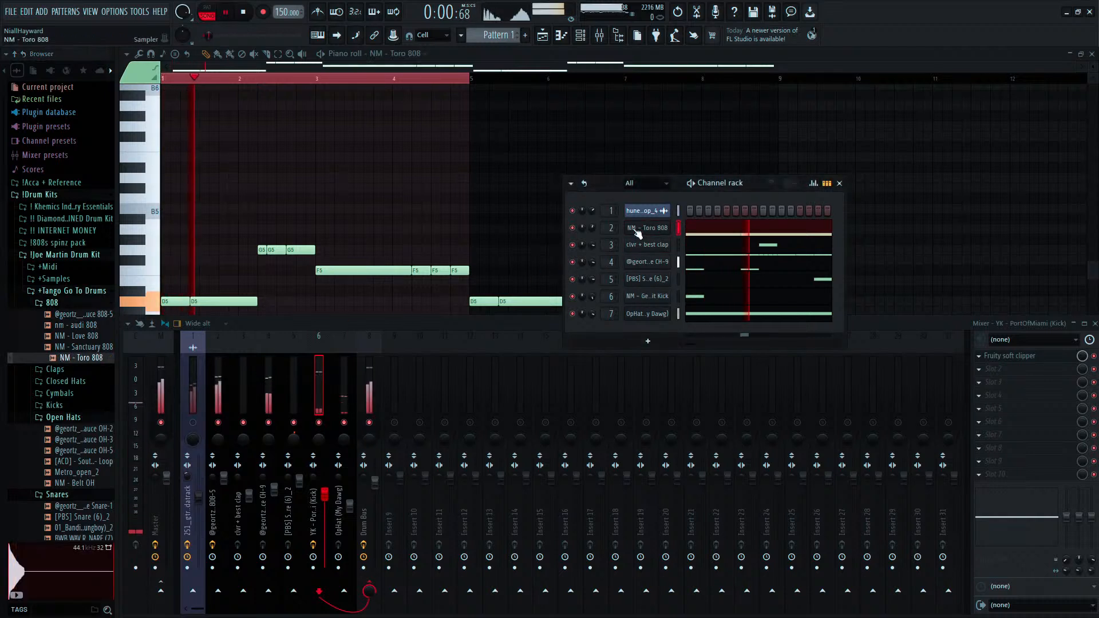
# Rebalance the 808, kick and open hat faders, raising the kick slightly and lowering the open hat to about 63%.
pyautogui.click(215, 393)
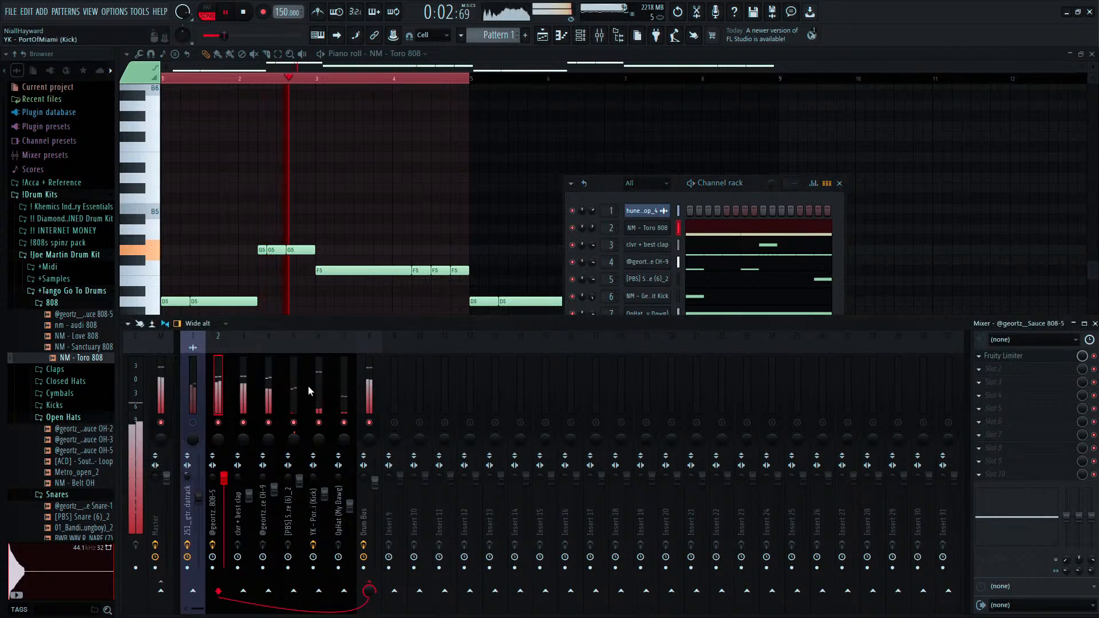
pyautogui.click(309, 386)
pyautogui.moveTo(324, 495); pyautogui.dragTo(324, 492)
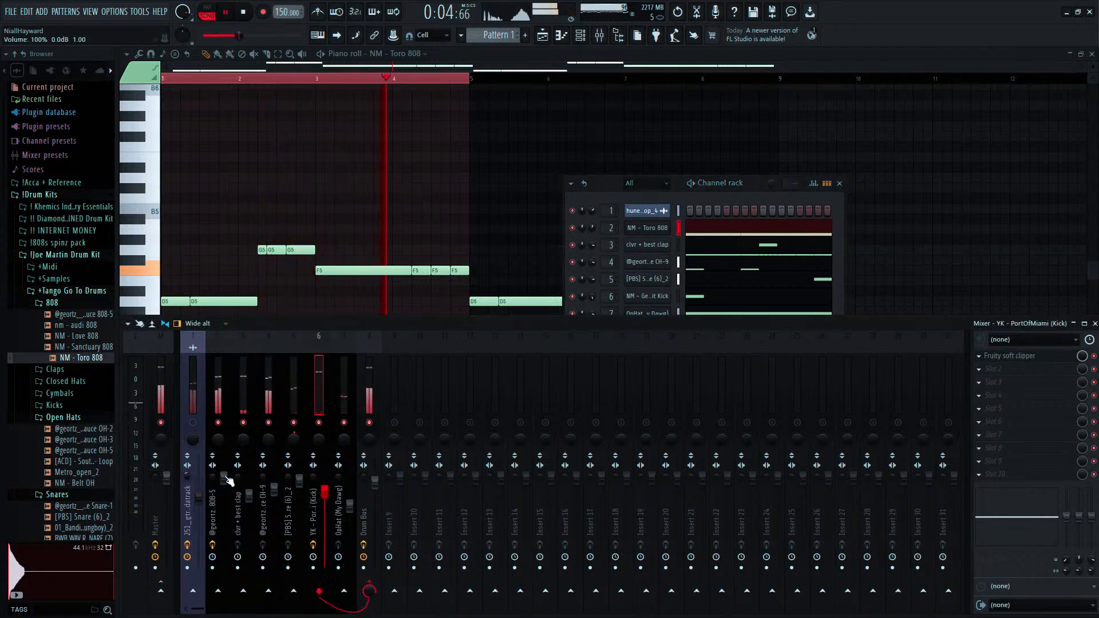
pyautogui.click(224, 479)
pyautogui.click(350, 507)
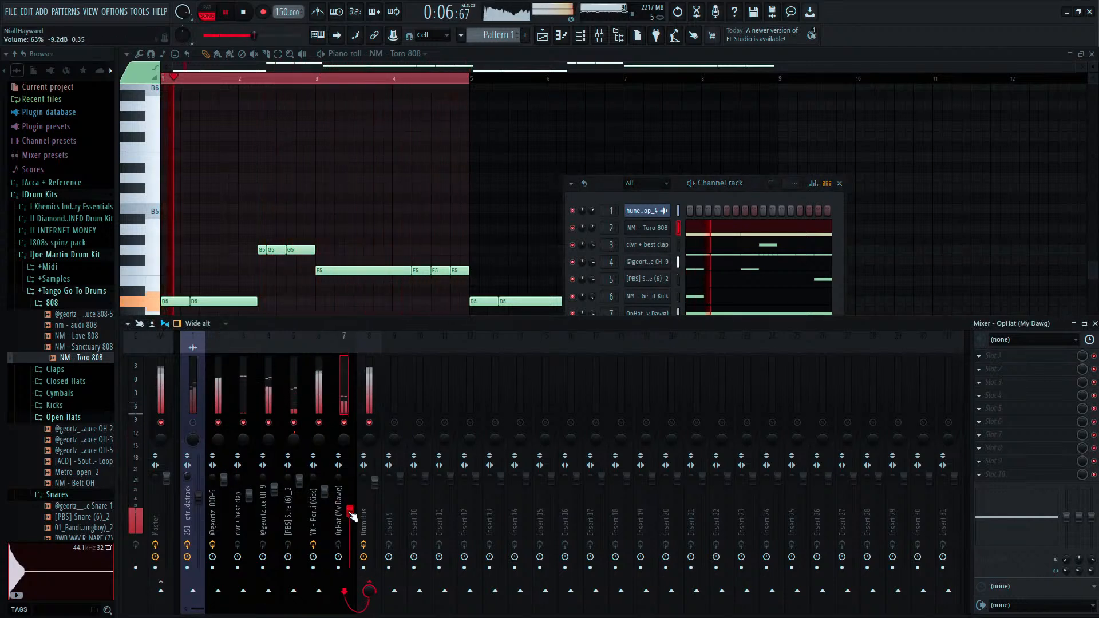
# Open the snare channel's notes, show note panning and pan the successive snare hits alternately left and right by varying amounts.
pyautogui.click(678, 279)
pyautogui.click(560, 35)
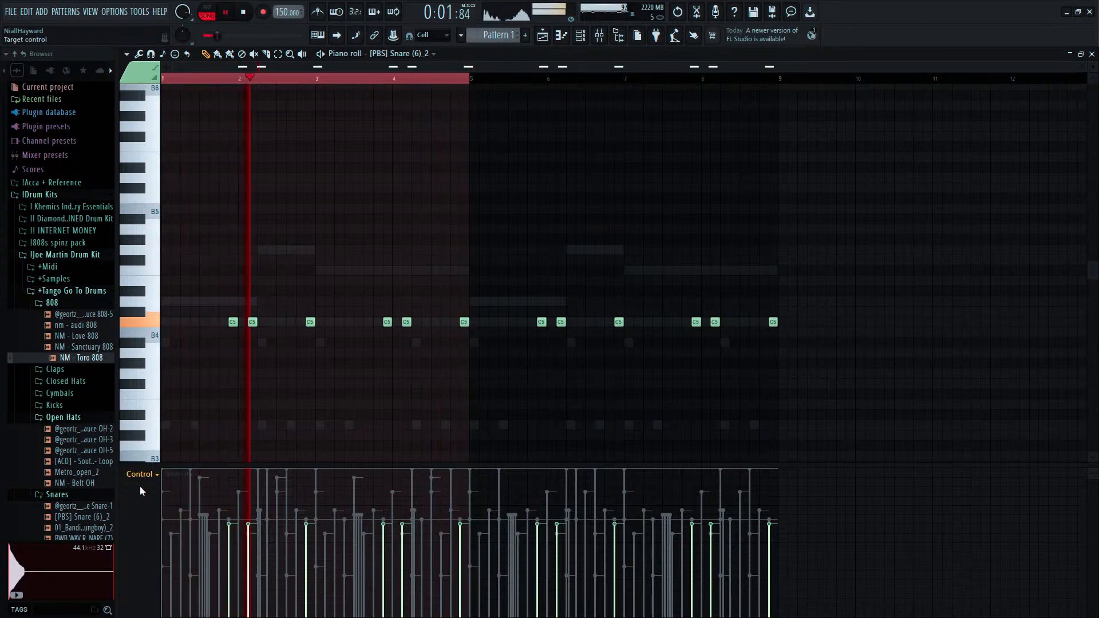
pyautogui.scroll(1, 141, 493)
pyautogui.scroll(-3, 235, 322)
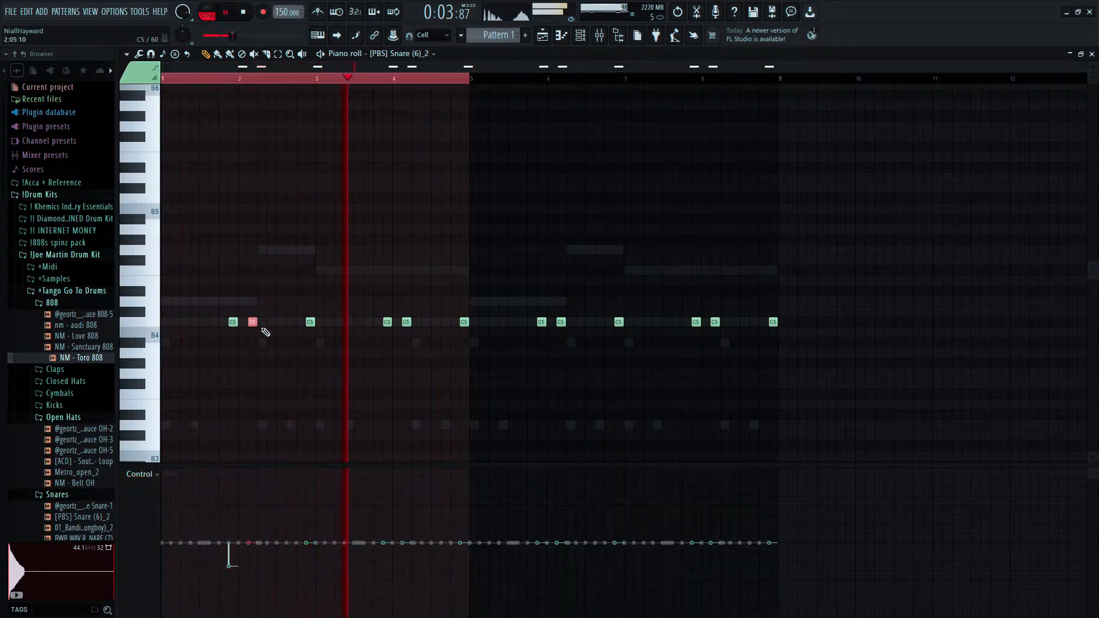
pyautogui.scroll(-3, 332, 323)
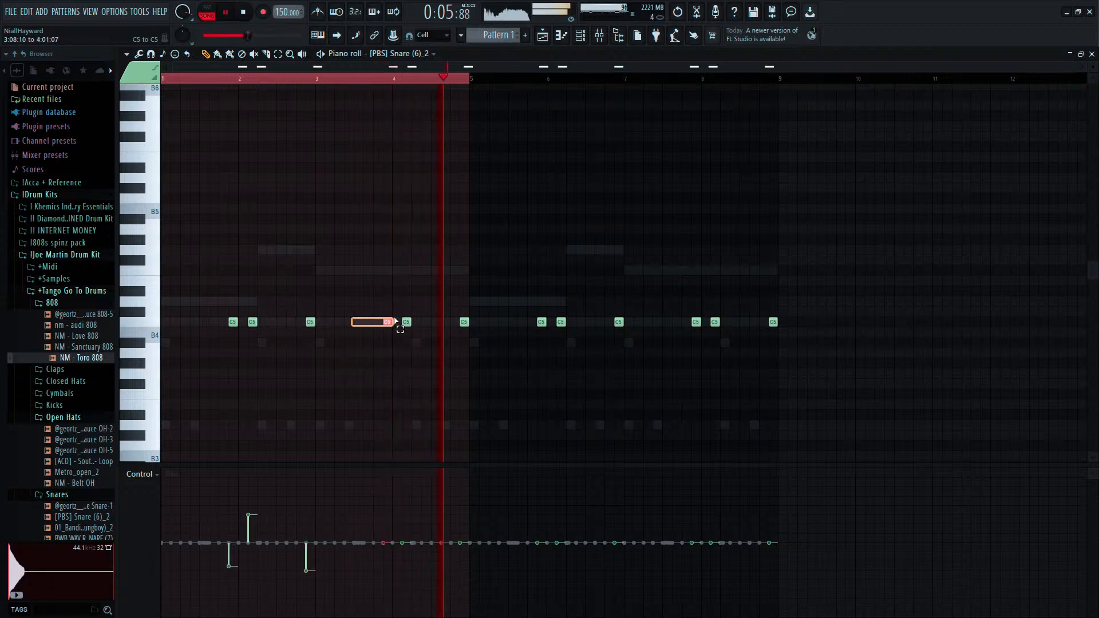
pyautogui.scroll(3, 398, 321)
pyautogui.scroll(-3, 407, 323)
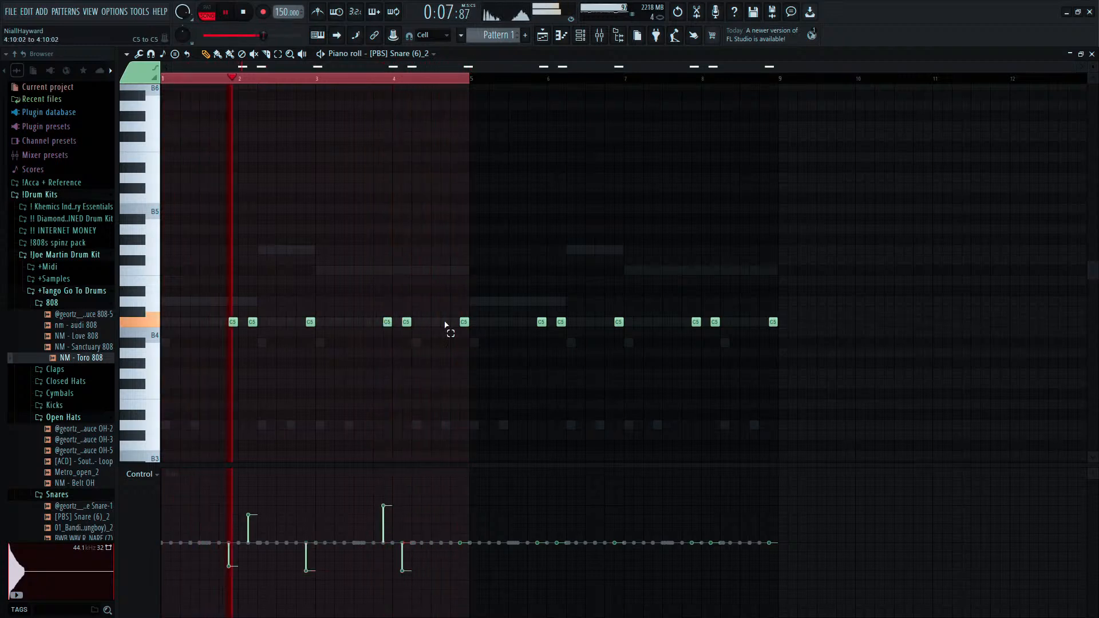
pyautogui.scroll(3, 464, 322)
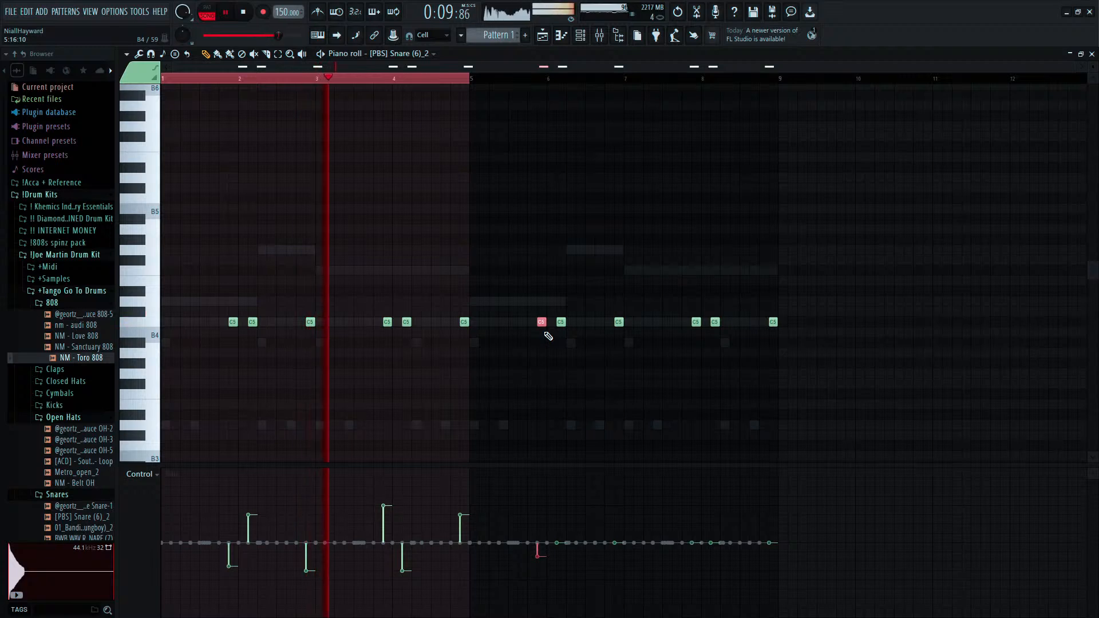
pyautogui.scroll(3, 562, 321)
pyautogui.scroll(-3, 617, 322)
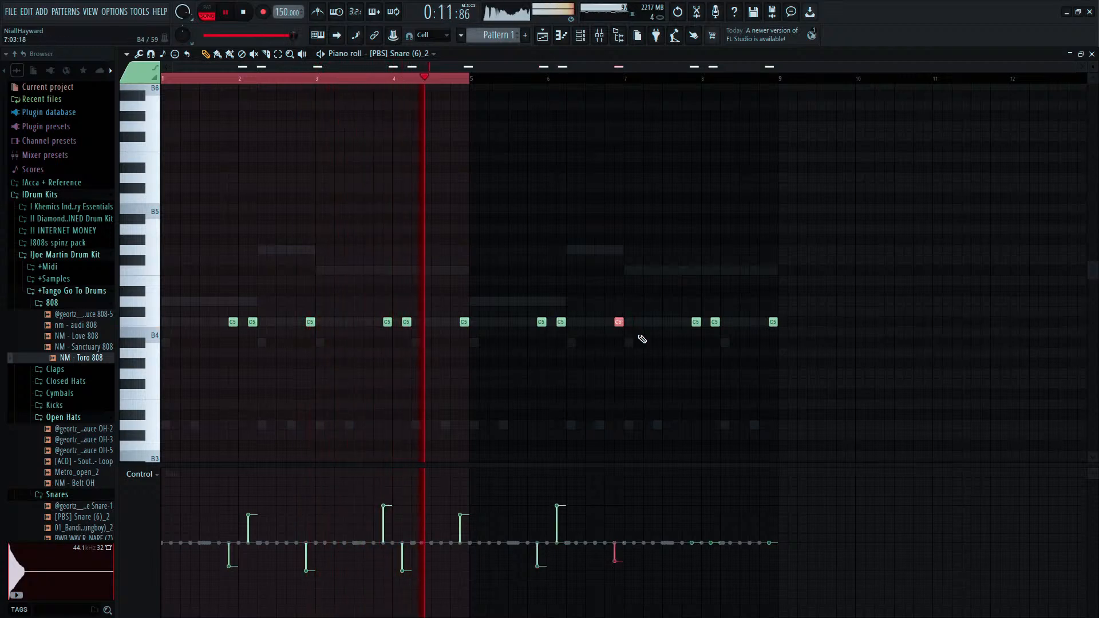
pyautogui.scroll(3, 695, 323)
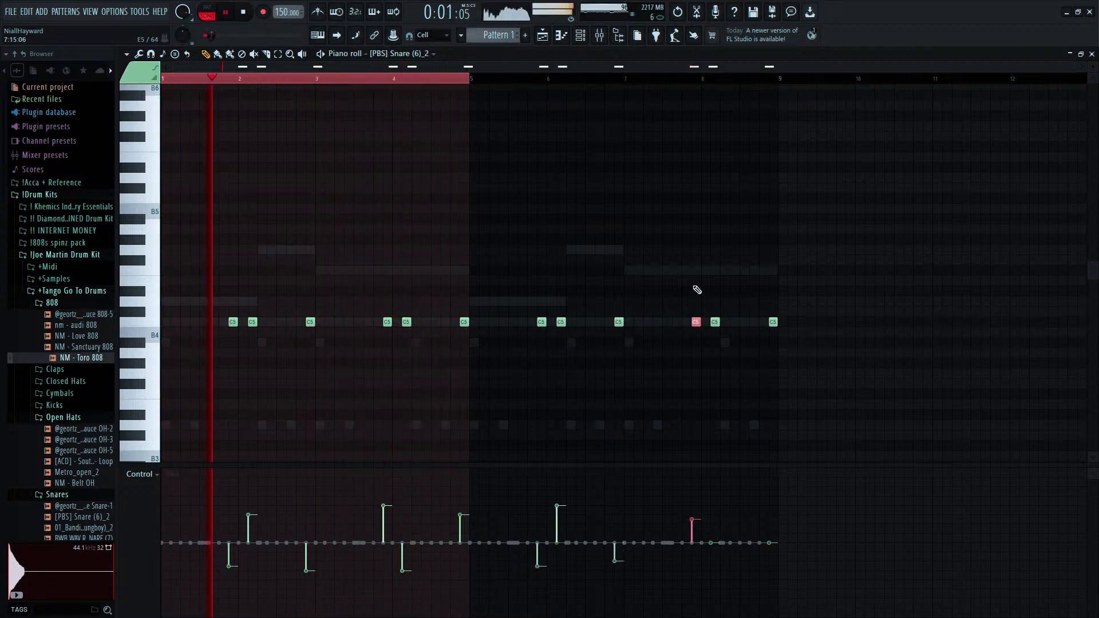
pyautogui.scroll(-3, 715, 323)
pyautogui.scroll(3, 773, 322)
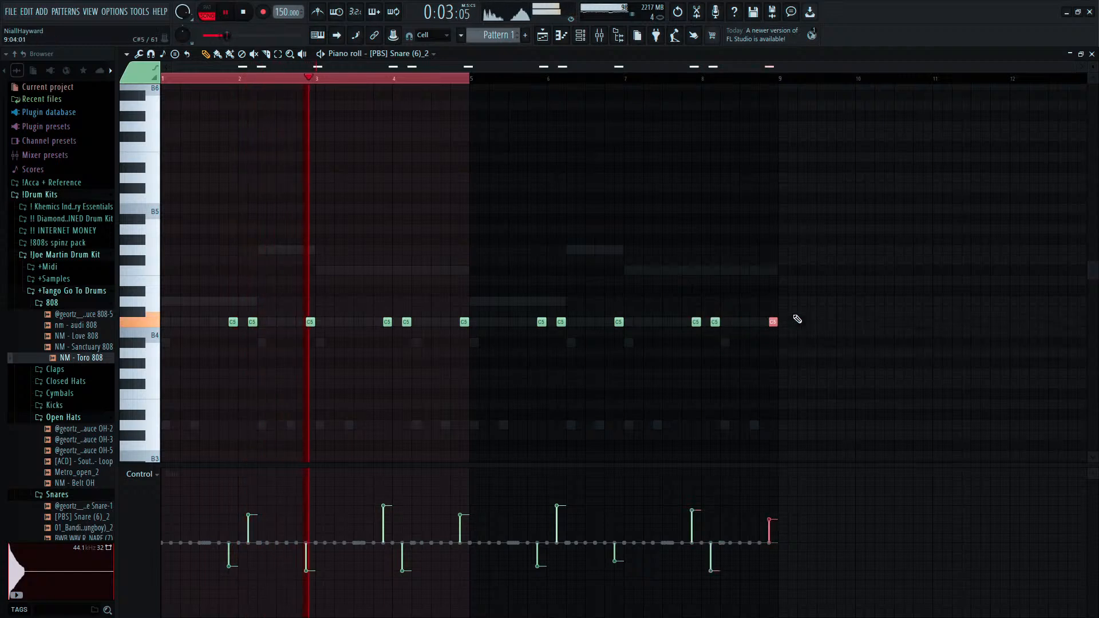
# Open the melody loop's clip settings from the playlist and transpose all of the 808's notes up one semitone.
pyautogui.click(580, 34)
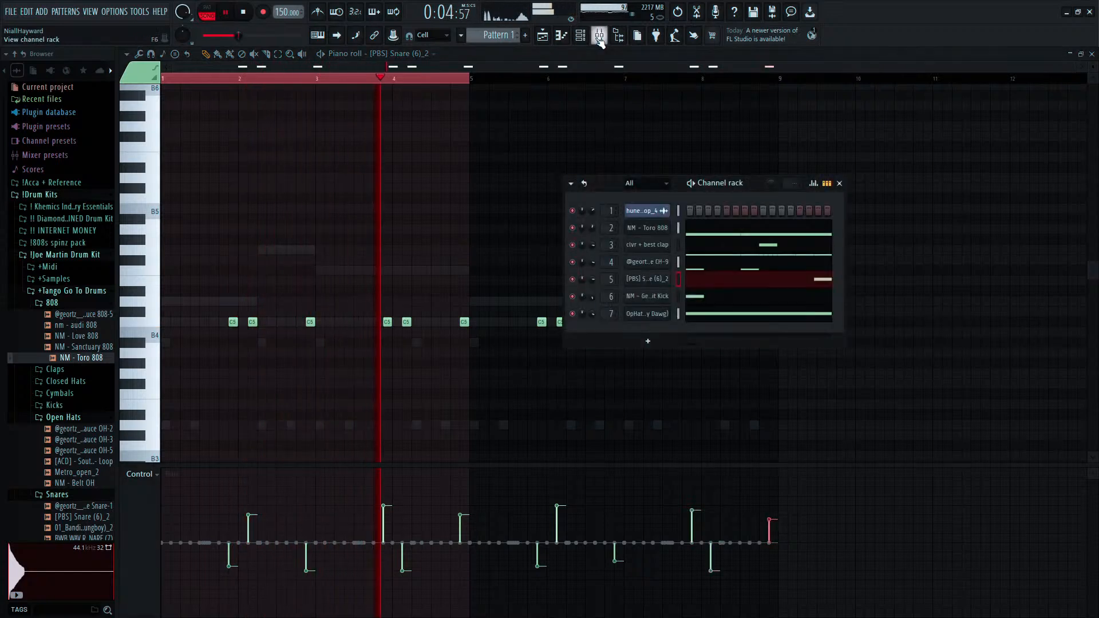
pyautogui.click(543, 35)
pyautogui.doubleClick(440, 116)
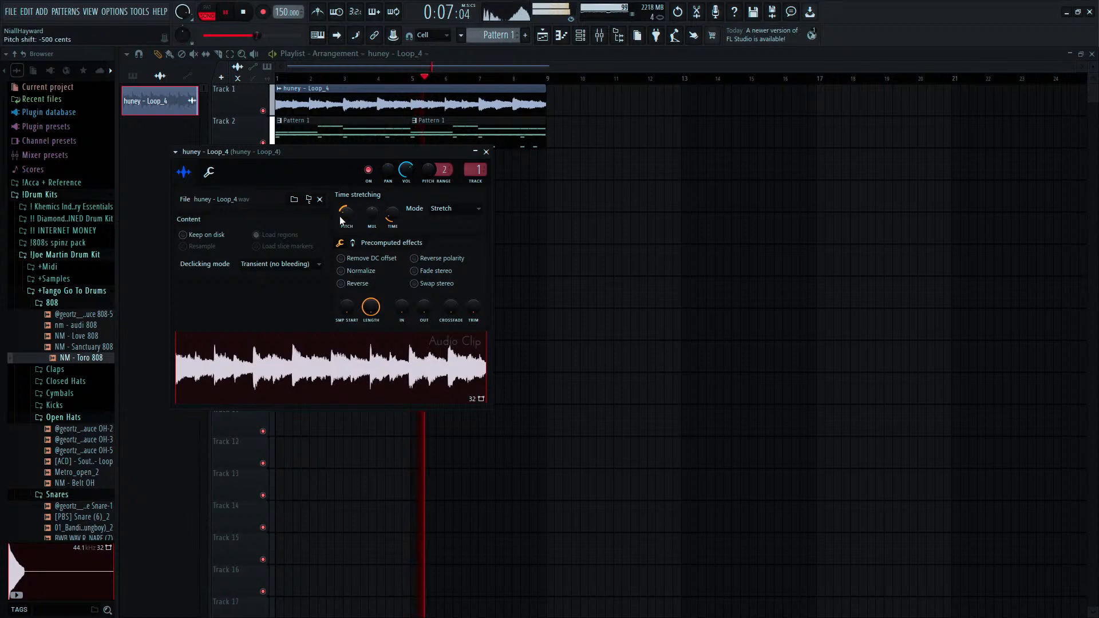
pyautogui.doubleClick(386, 128)
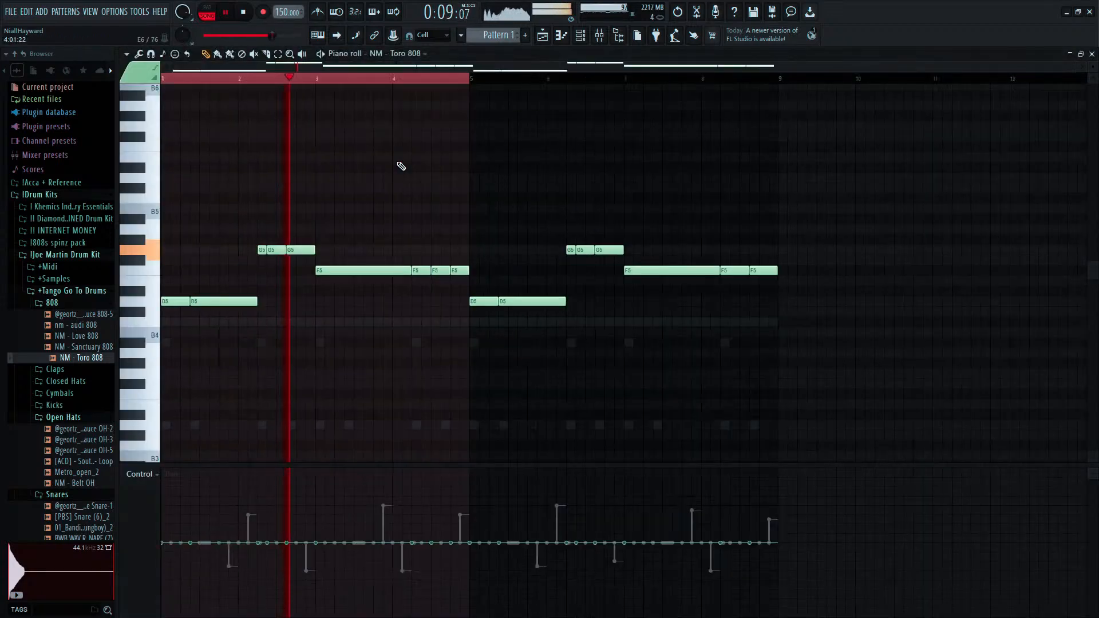
pyautogui.hotkey('shift', 'Up')
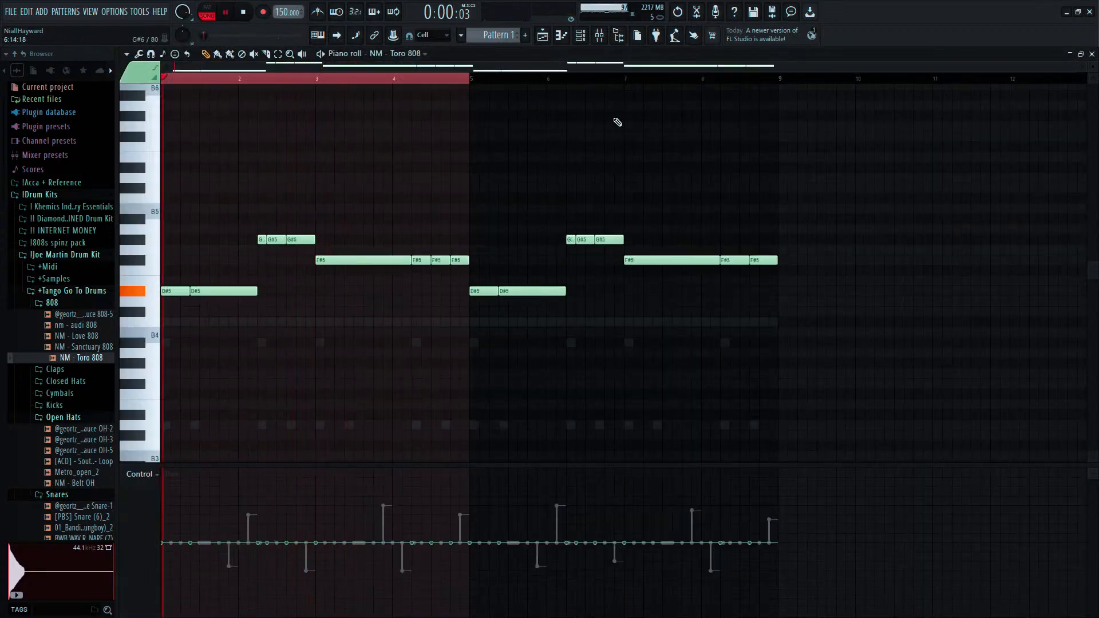
# Show the mixer, mute the melody loop's track and solo the 808 track.
pyautogui.press('F9')
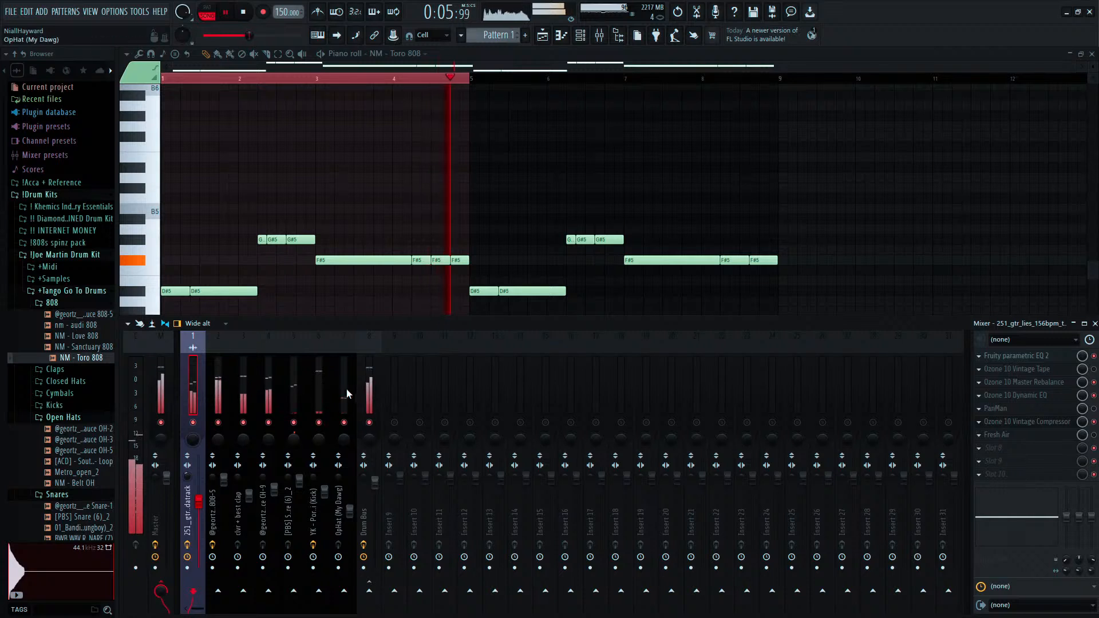
pyautogui.click(375, 480)
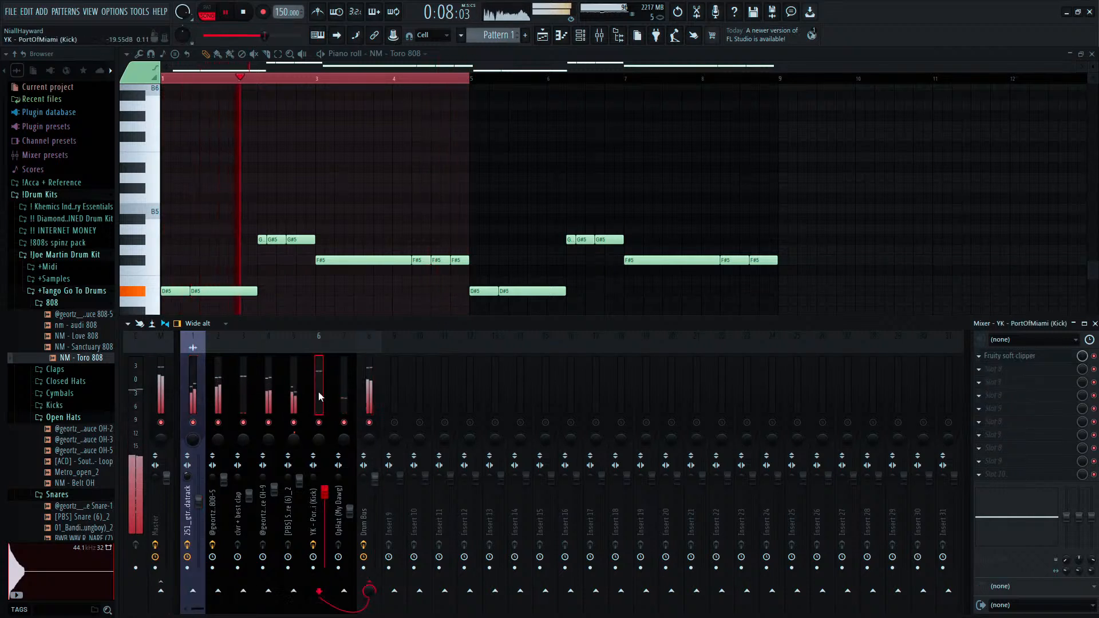
pyautogui.click(319, 475)
pyautogui.click(194, 423)
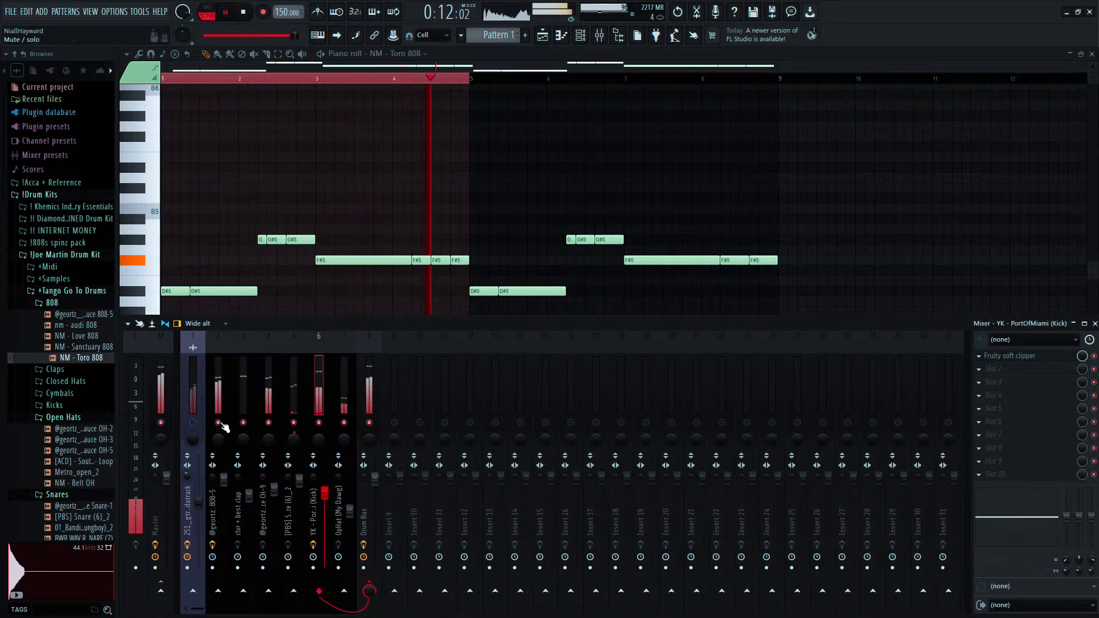
pyautogui.rightClick(218, 422)
pyautogui.click(217, 409)
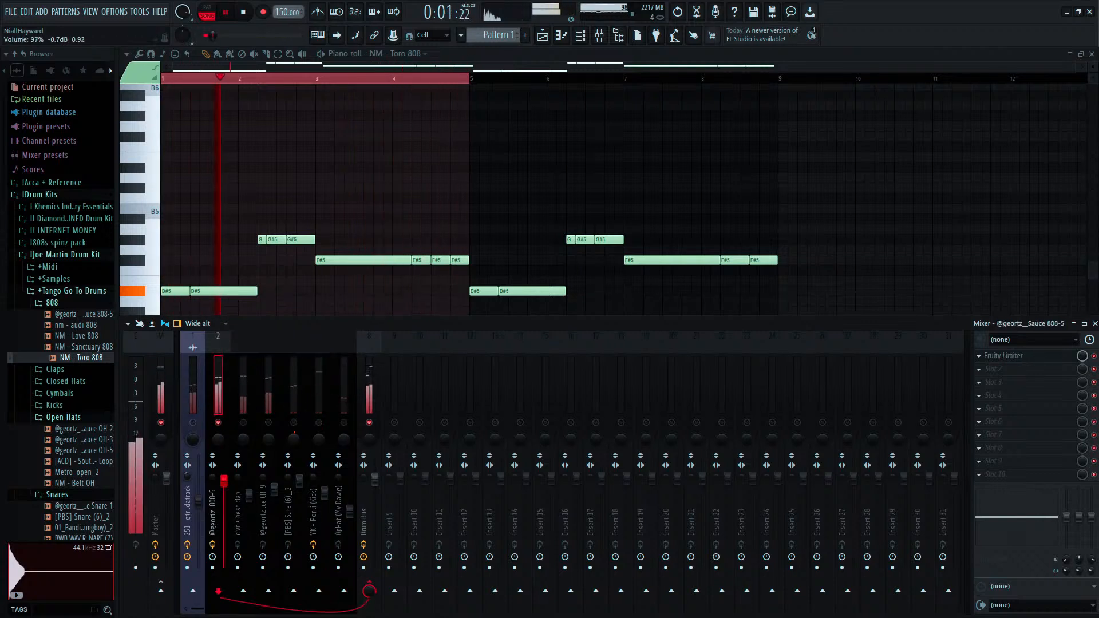
# Lower the 808's fader, bring the melody loop back in and lower its fader to about 69% to balance the two.
pyautogui.click(580, 35)
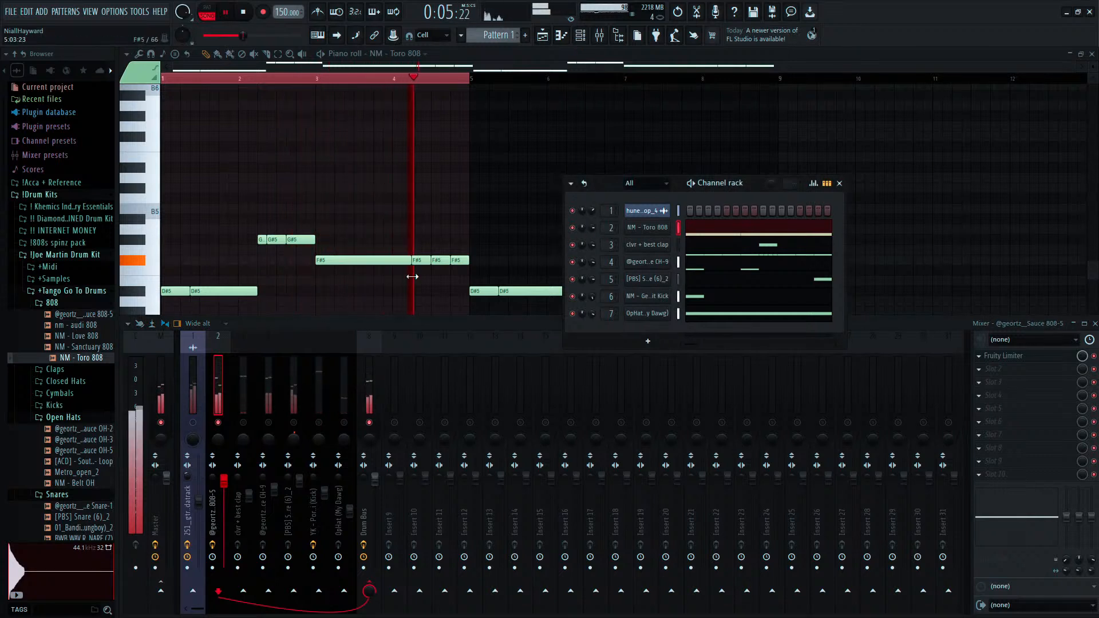
pyautogui.moveTo(223, 481); pyautogui.dragTo(223, 491)
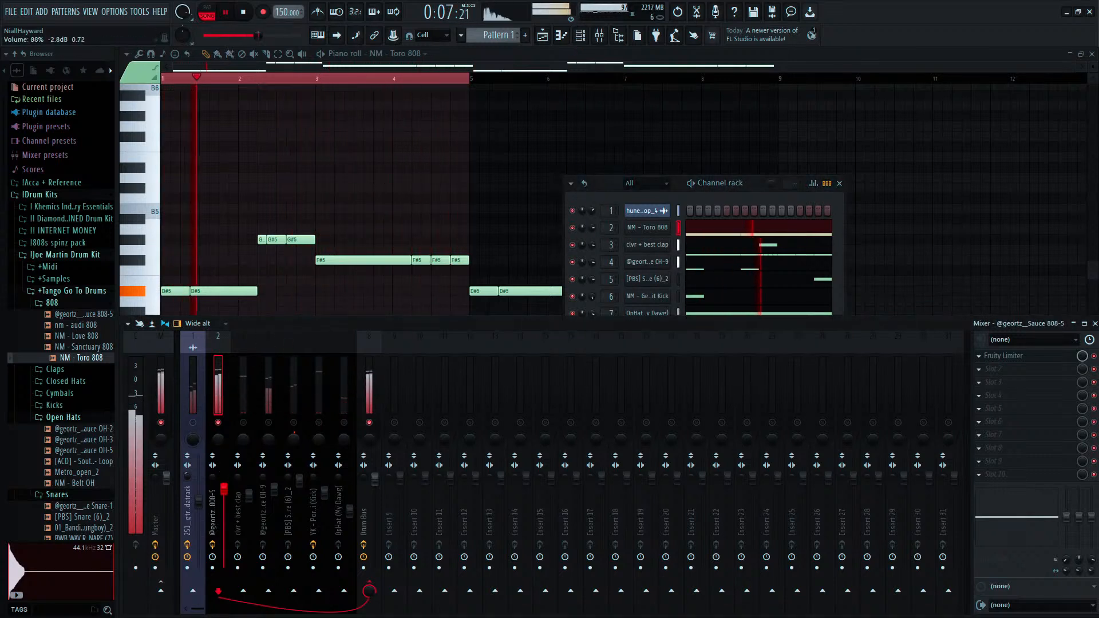
pyautogui.click(197, 401)
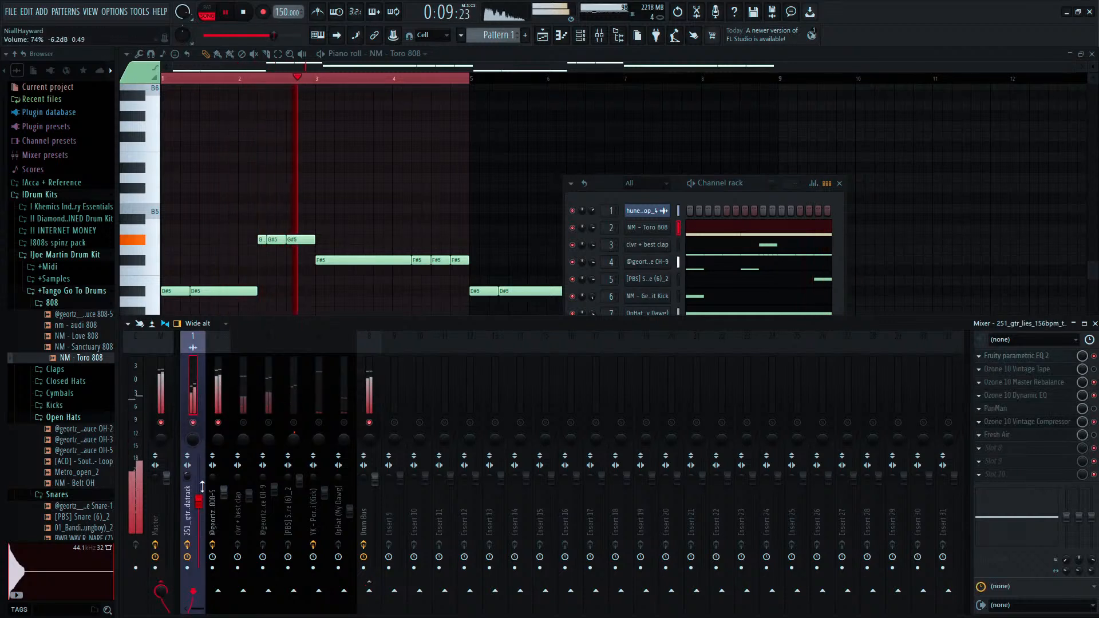
pyautogui.click(224, 492)
pyautogui.moveTo(223, 500); pyautogui.dragTo(198, 495)
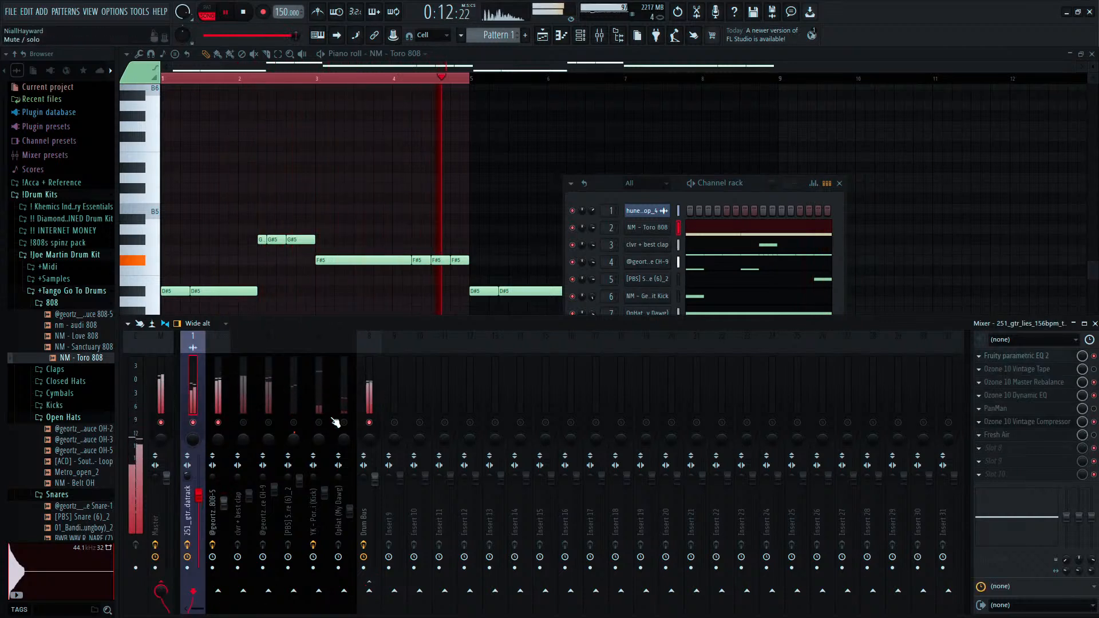
pyautogui.click(223, 502)
pyautogui.moveTo(199, 495); pyautogui.dragTo(198, 507)
pyautogui.click(220, 404)
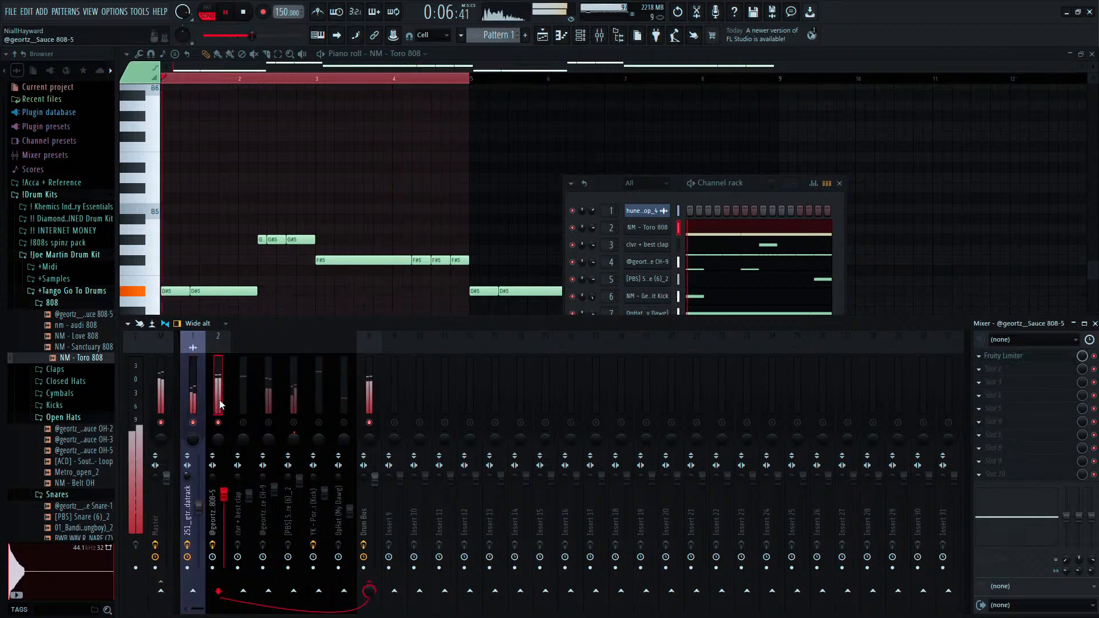
# Bring the closed hat, clap and kick back in, lowering the closed hat's fader and setting the clap to about 76%.
pyautogui.click(272, 425)
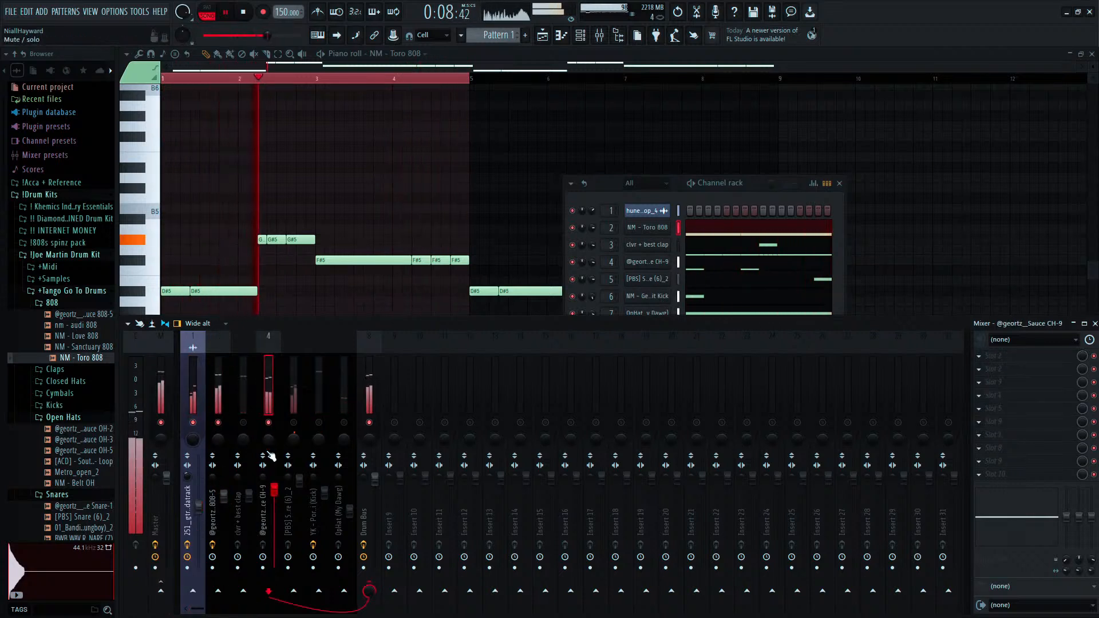
pyautogui.moveTo(274, 494); pyautogui.dragTo(274, 499)
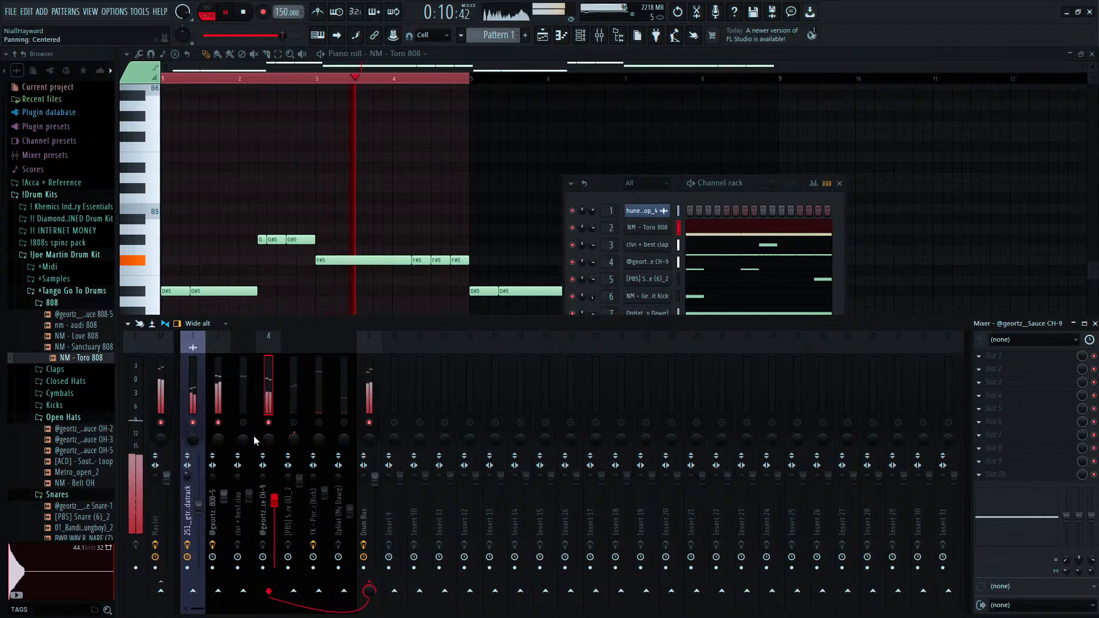
pyautogui.click(246, 479)
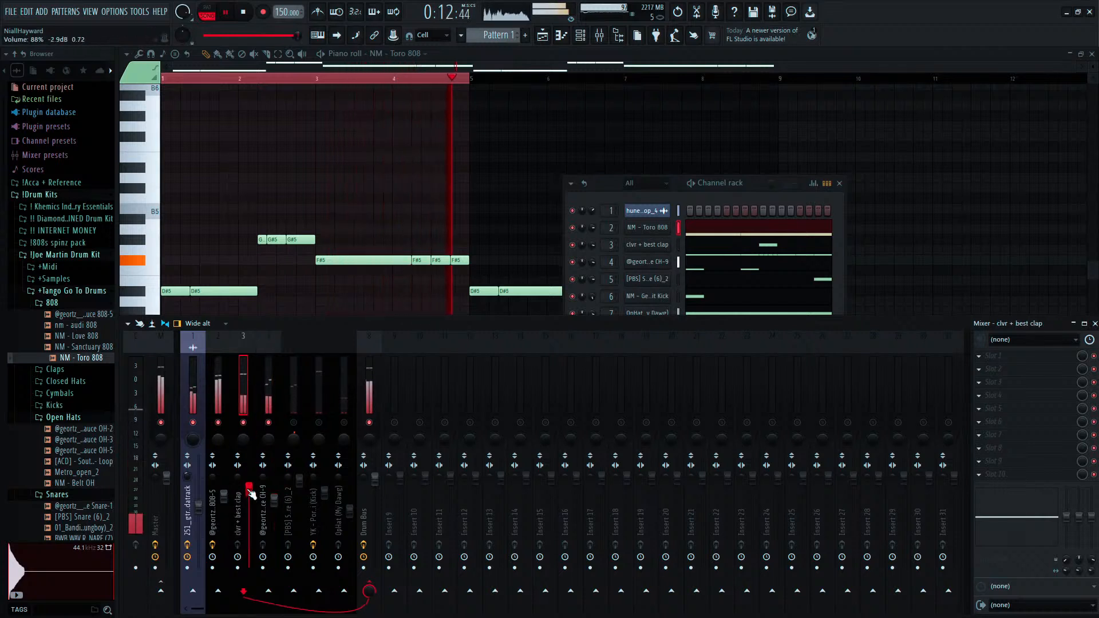
pyautogui.click(320, 455)
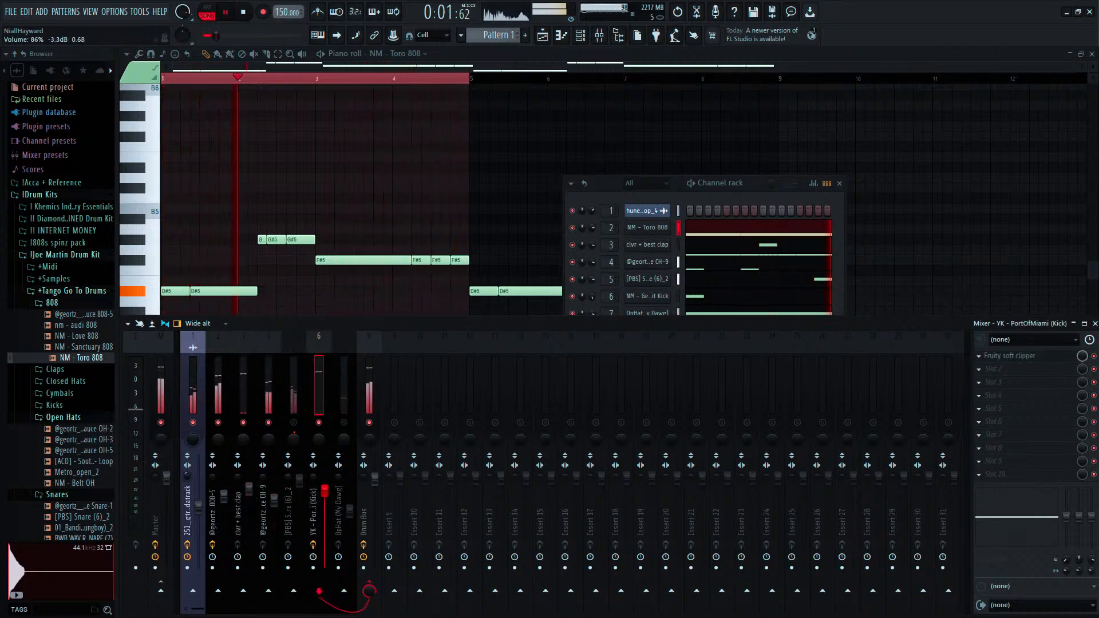
pyautogui.click(253, 390)
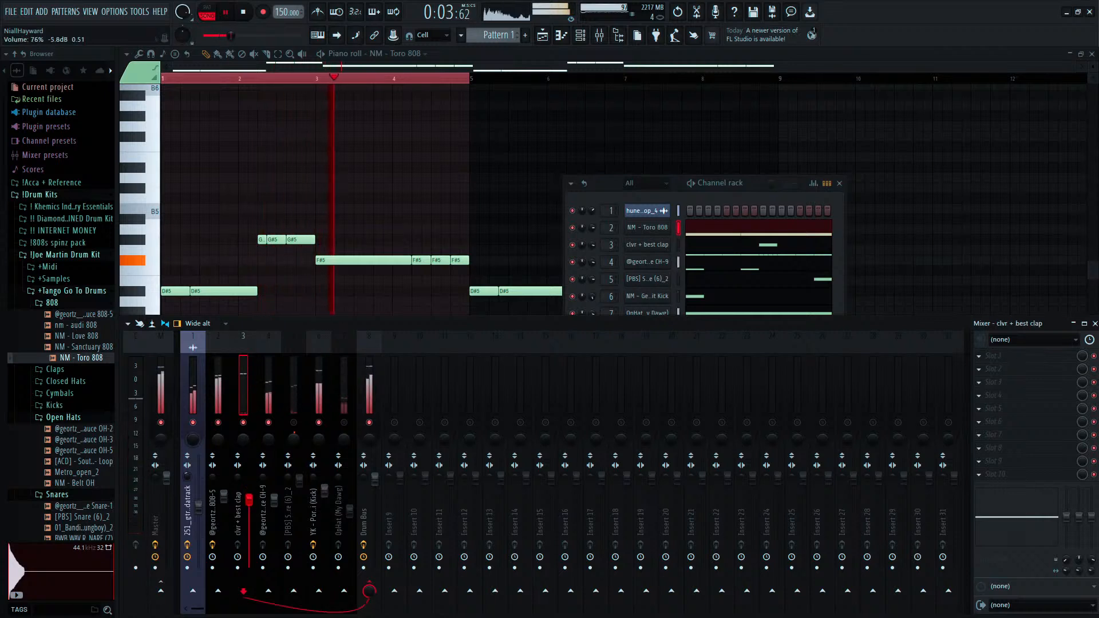
# Bring the snare and open hat back in, and lower the open hat and kick faders slightly.
pyautogui.click(295, 412)
pyautogui.click(343, 415)
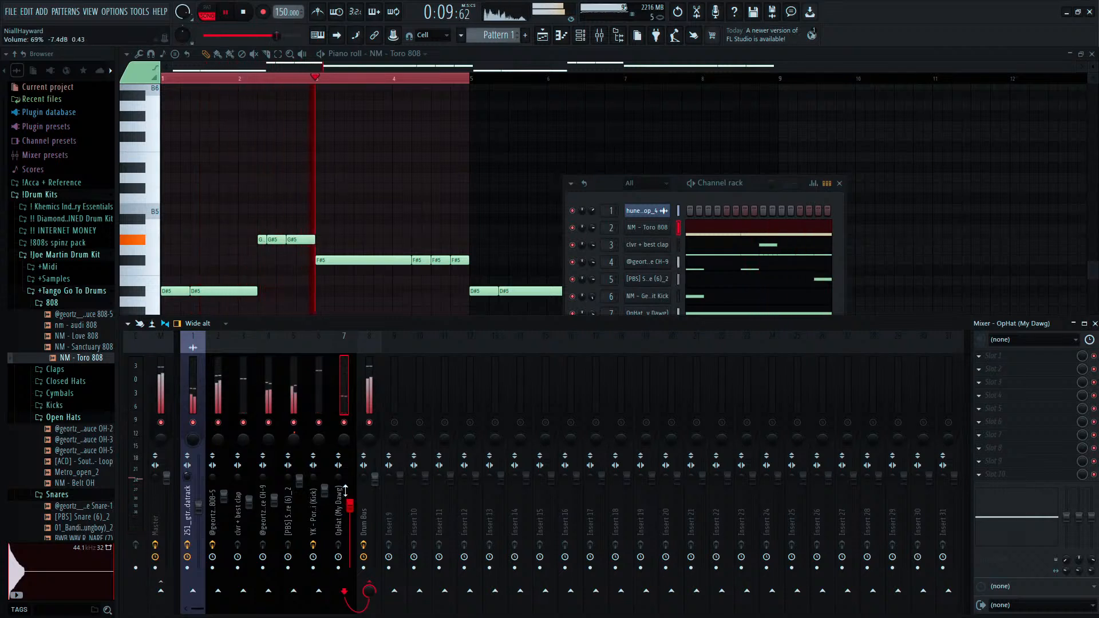
pyautogui.moveTo(350, 505); pyautogui.dragTo(354, 508)
pyautogui.click(324, 492)
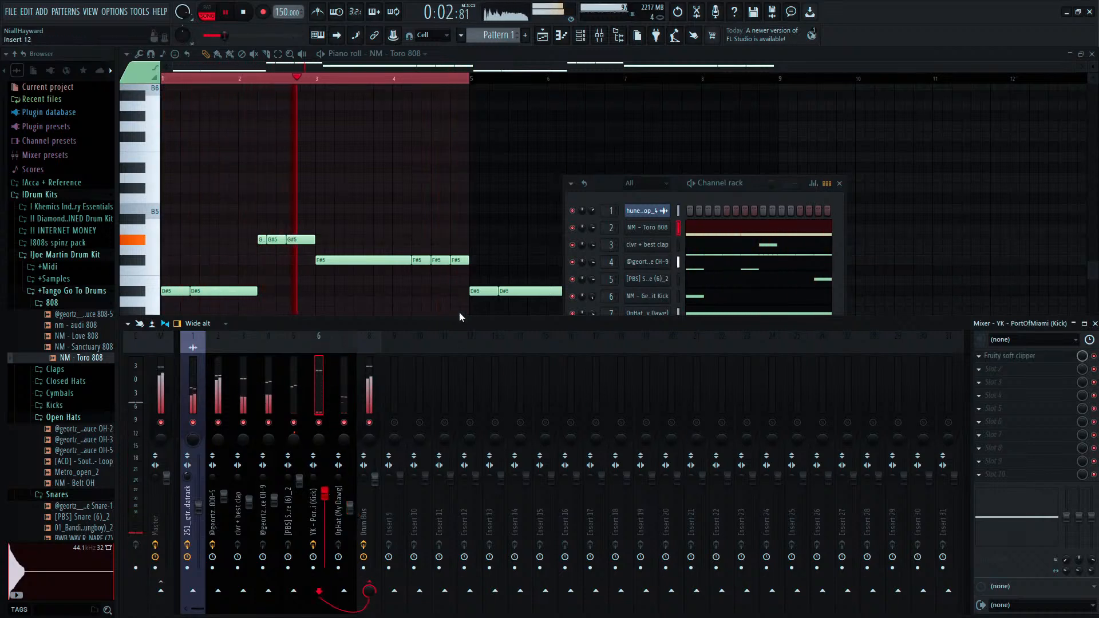
# Replace the kick channel's sample with YK - PortOfMiami (Kick) from the Kicks folder and select all its notes in the piano roll.
pyautogui.click(579, 36)
pyautogui.click(65, 306)
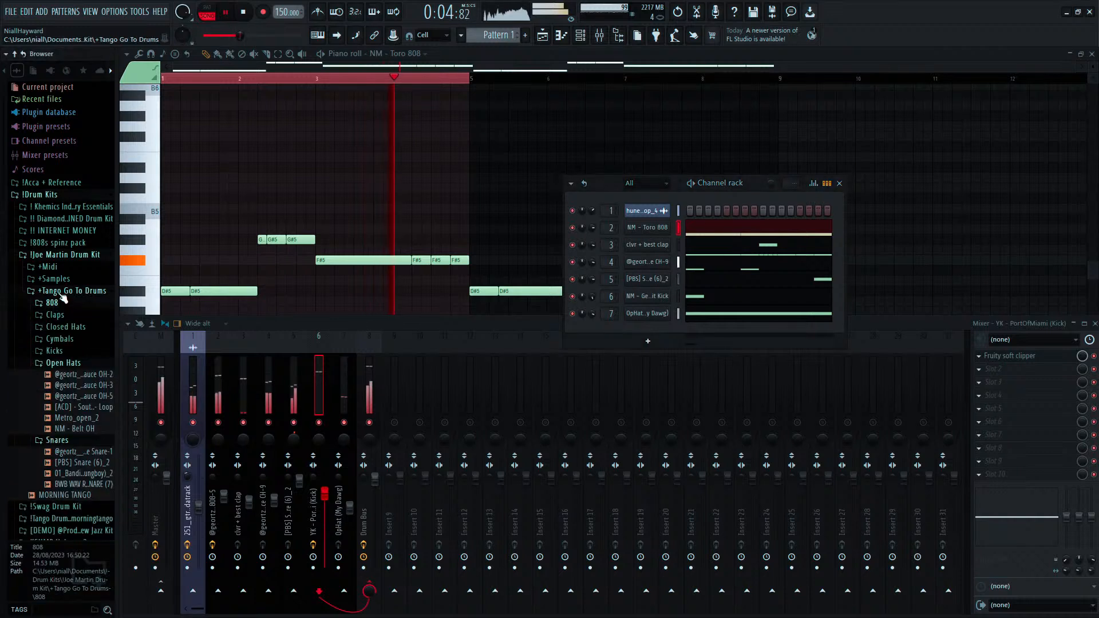
pyautogui.click(54, 350)
pyautogui.moveTo(83, 383); pyautogui.dragTo(647, 296)
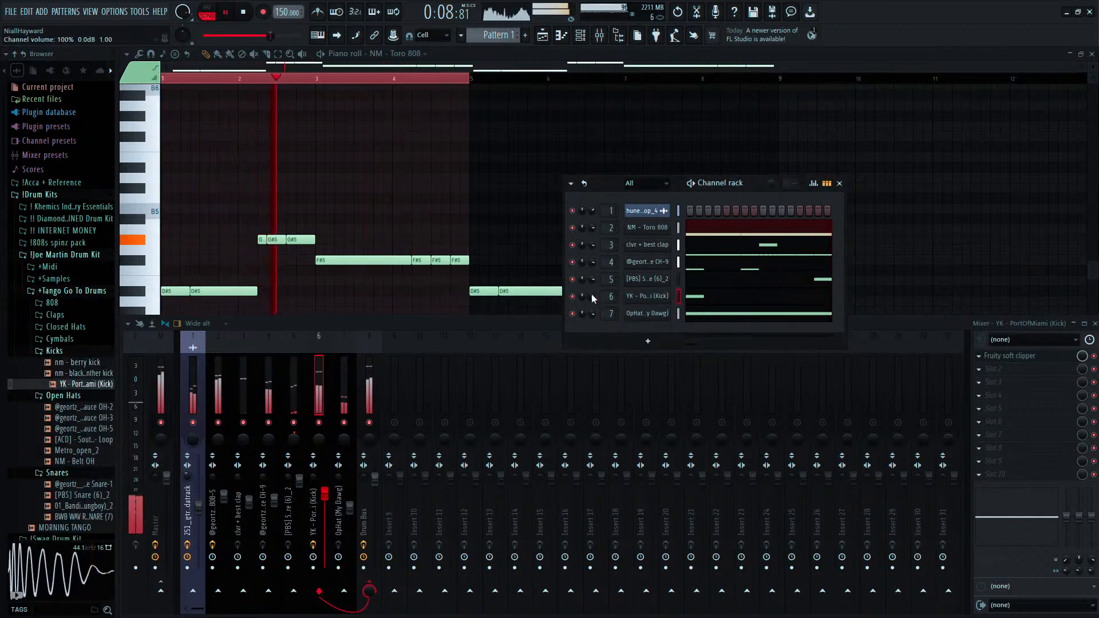
pyautogui.click(561, 36)
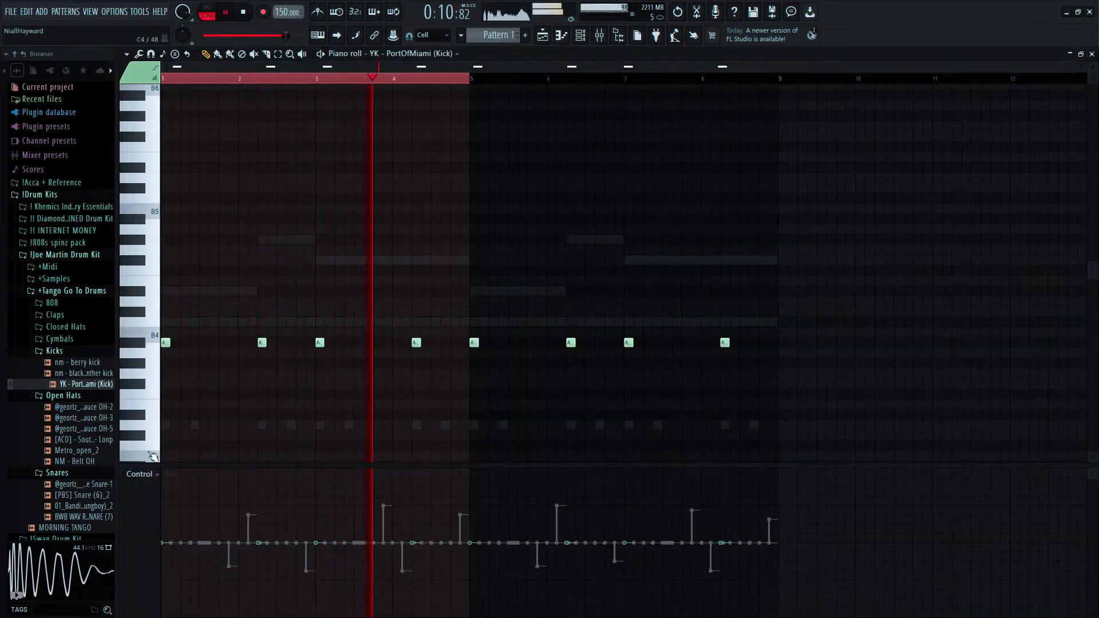
pyautogui.scroll(-1, 152, 509)
pyautogui.moveTo(871, 318); pyautogui.dragTo(155, 468)
# Raise the kick's mixer fader slightly and check it against the 808 and melody loop levels.
pyautogui.click(599, 36)
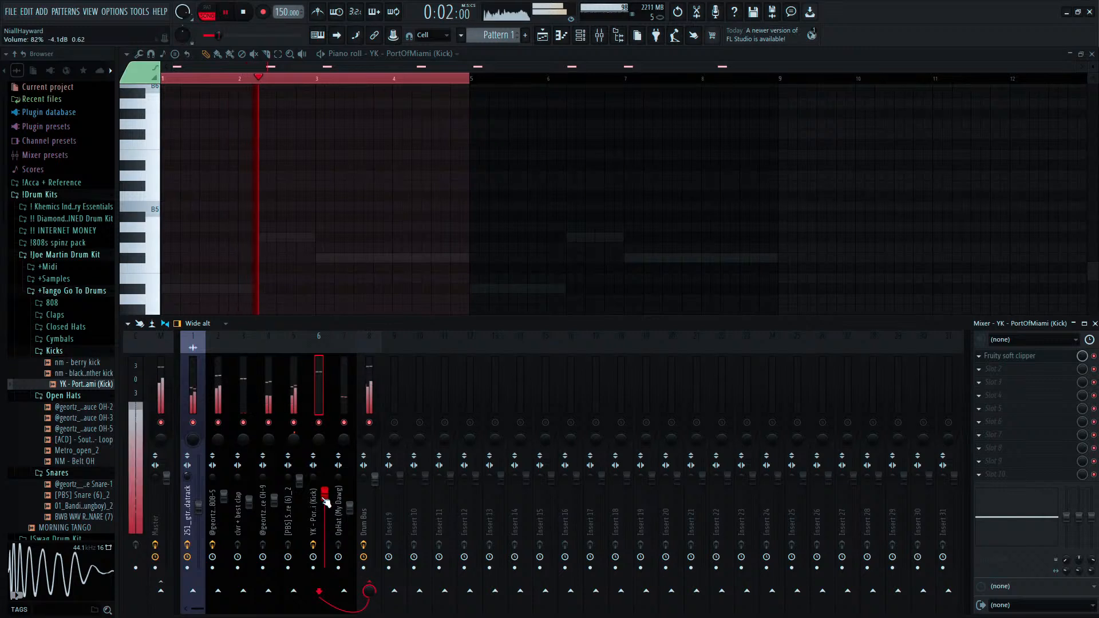
pyautogui.moveTo(324, 492); pyautogui.dragTo(324, 487)
pyautogui.click(224, 495)
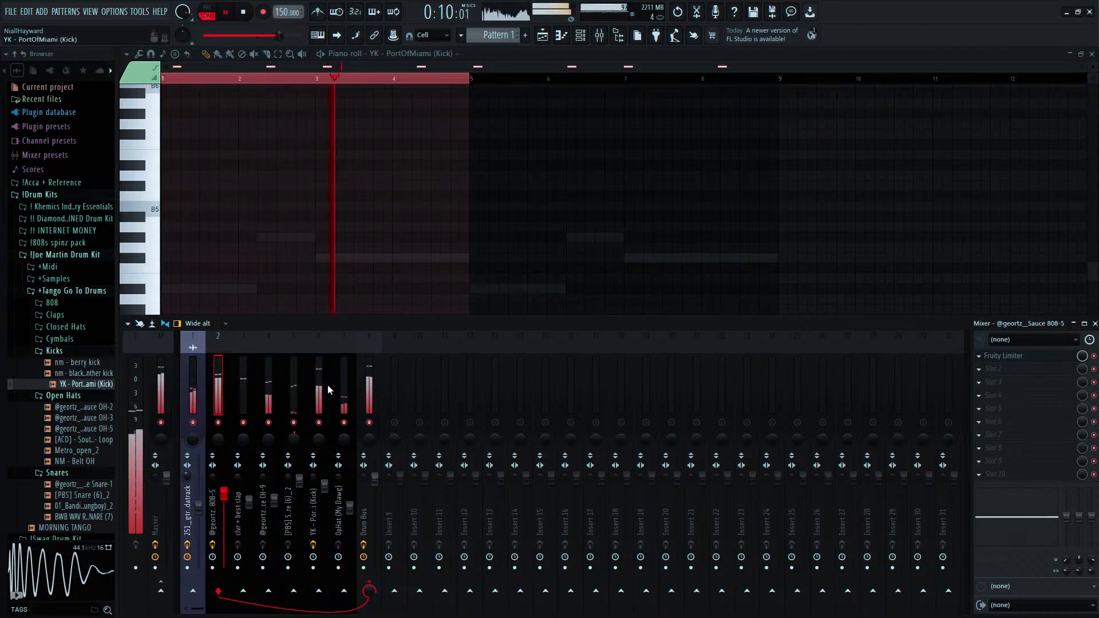
pyautogui.click(327, 487)
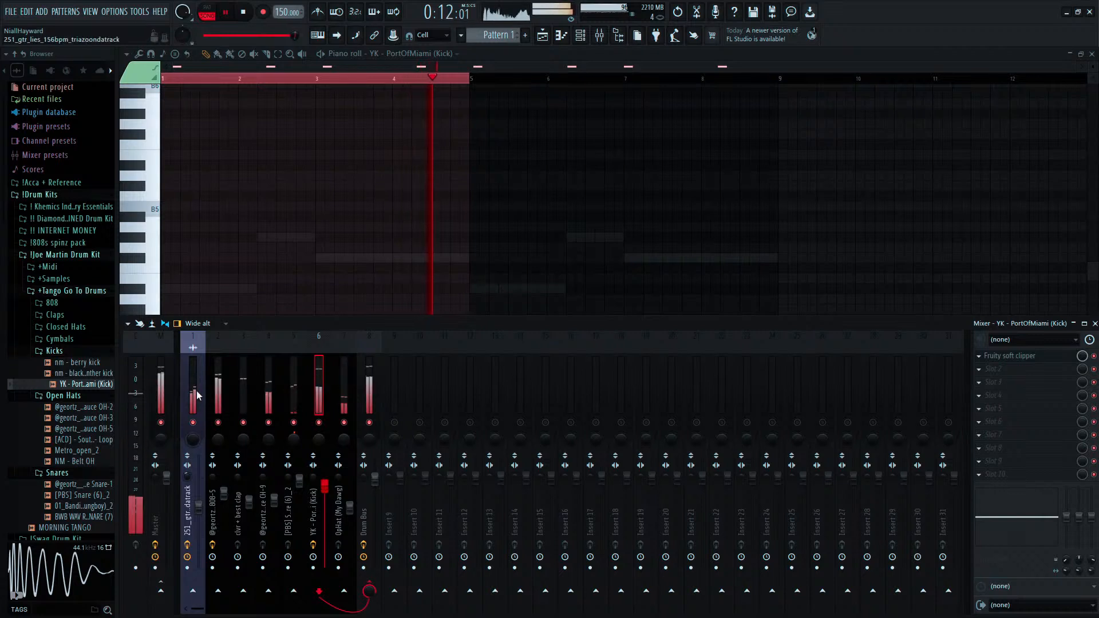
pyautogui.click(198, 507)
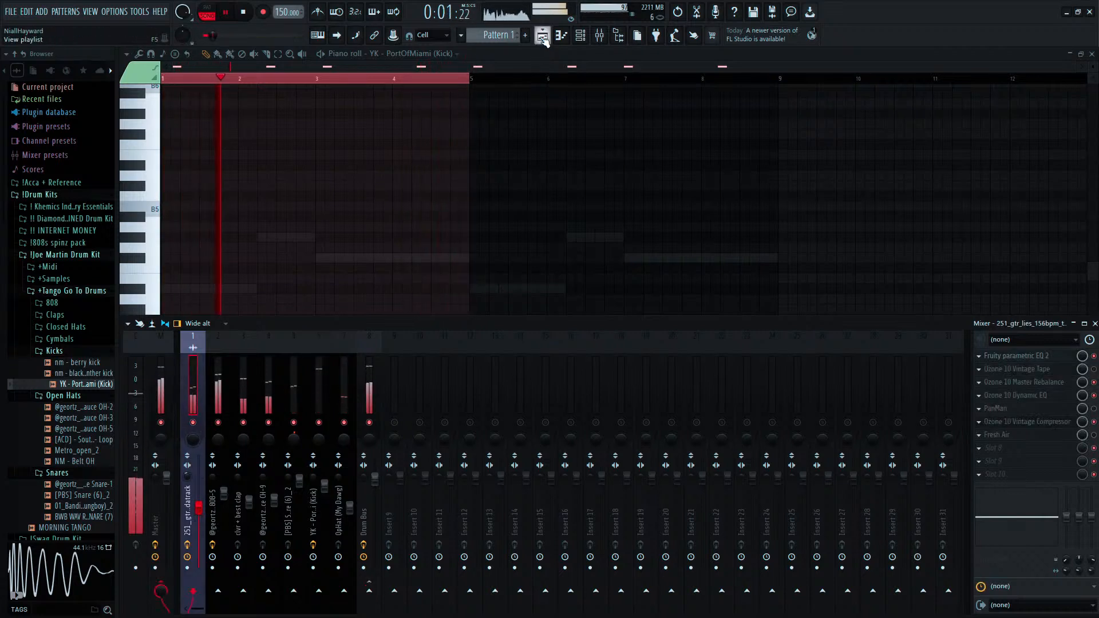
# Solo the melody loop to measure its loudness with Youlean Loudness Meter 2, and bring all other tracks back in.
pyautogui.rightClick(193, 422)
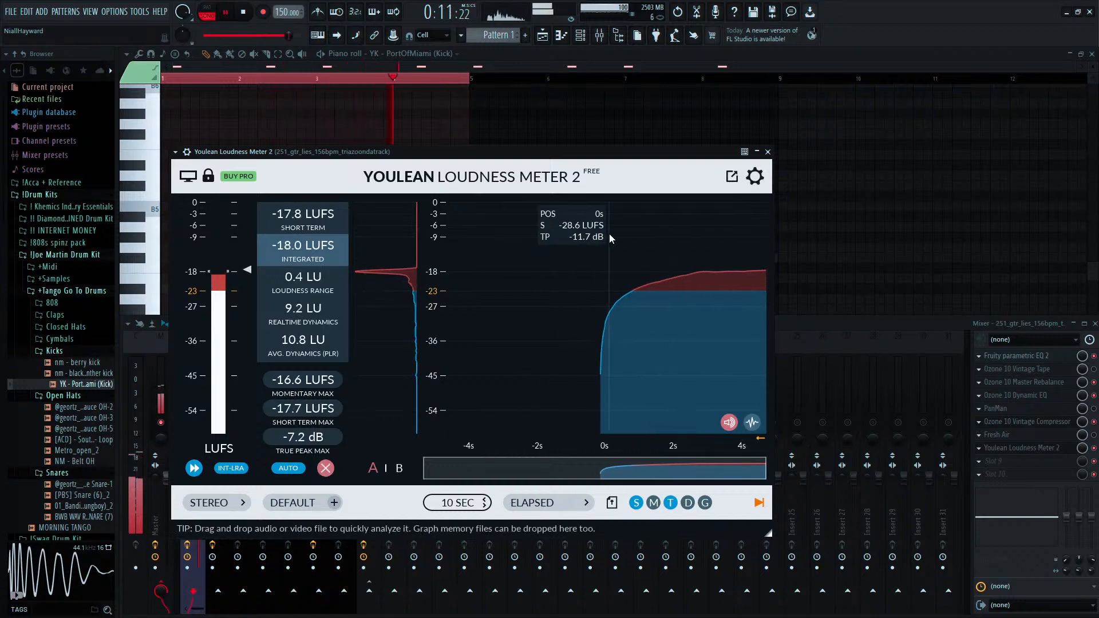
pyautogui.click(767, 151)
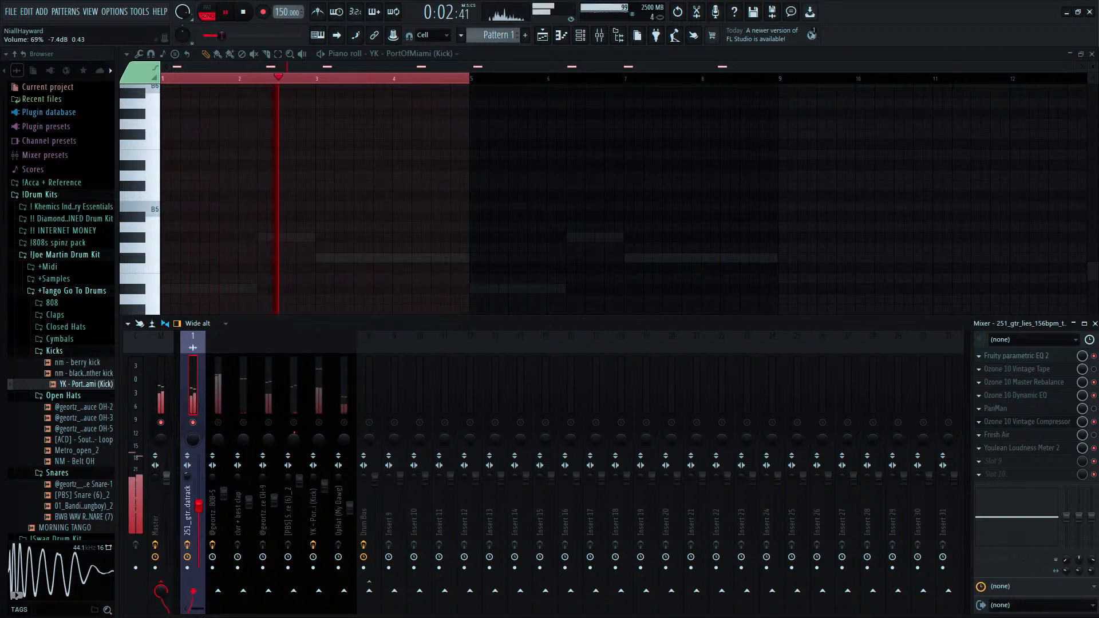
pyautogui.click(218, 421)
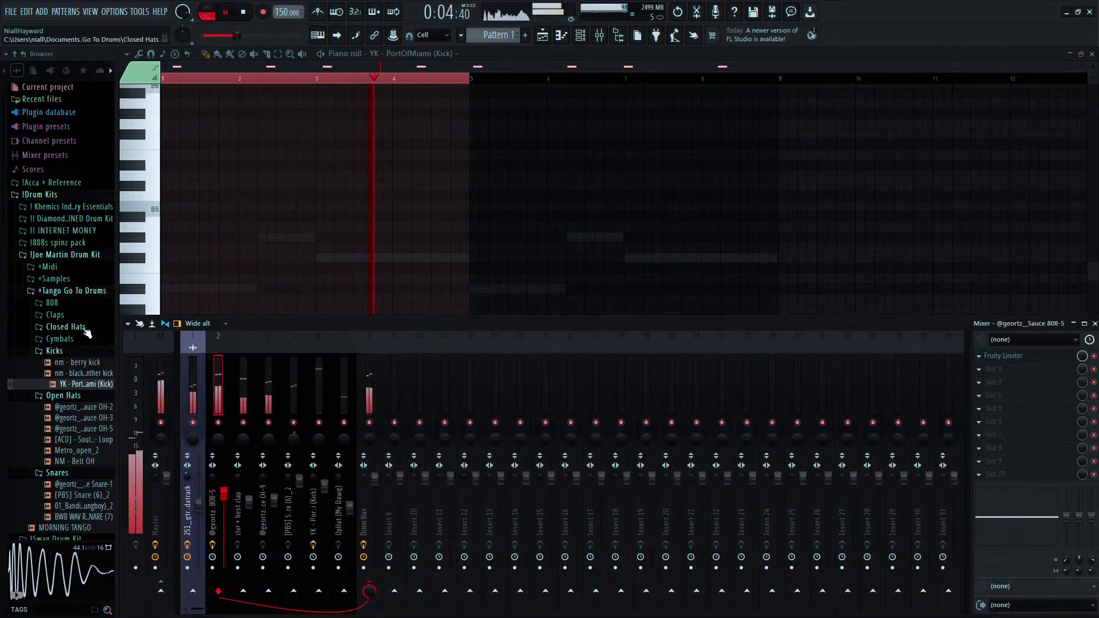
# Replace the 808 channel's sample with NM - Sanctuary 808 from the +Tango Go To Drums 808 folder.
pyautogui.click(42, 301)
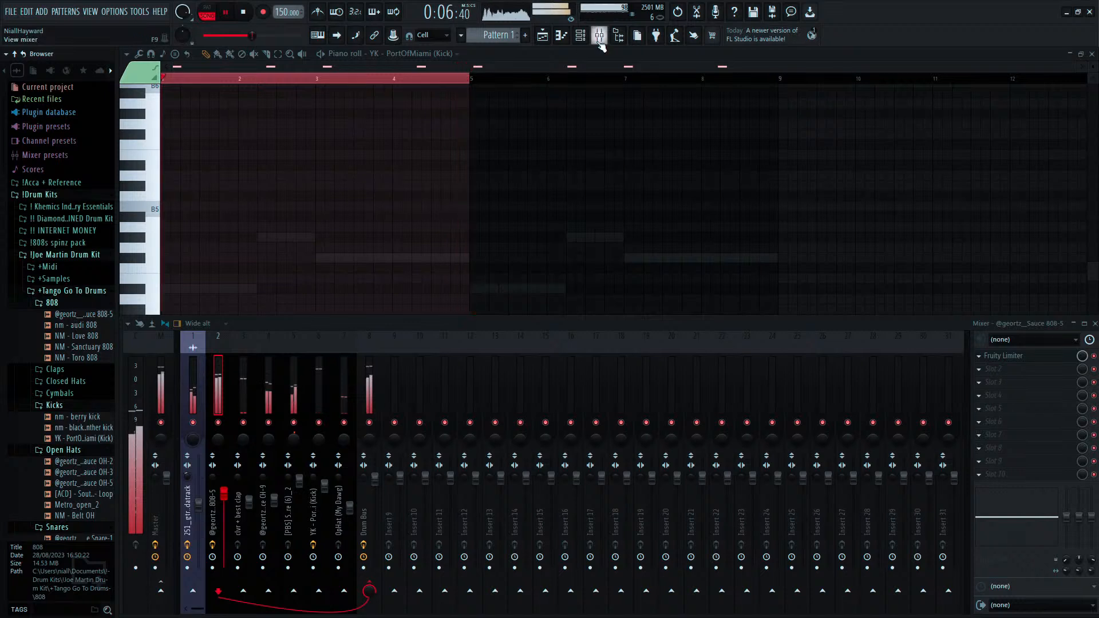
pyautogui.click(580, 35)
pyautogui.moveTo(85, 346); pyautogui.dragTo(650, 297)
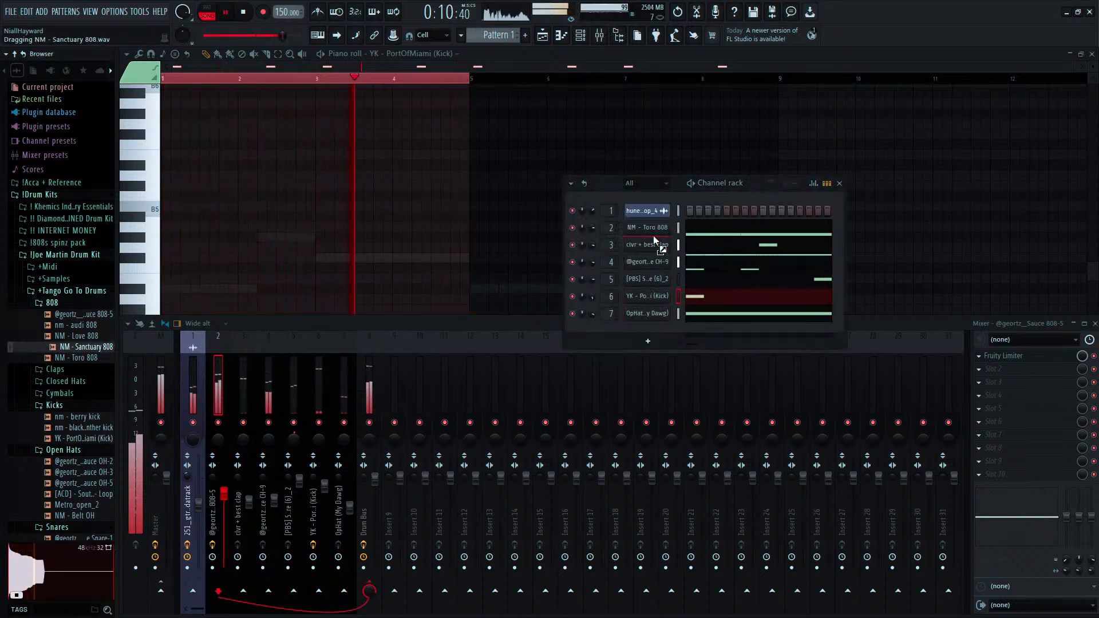
pyautogui.moveTo(653, 228); pyautogui.dragTo(652, 227)
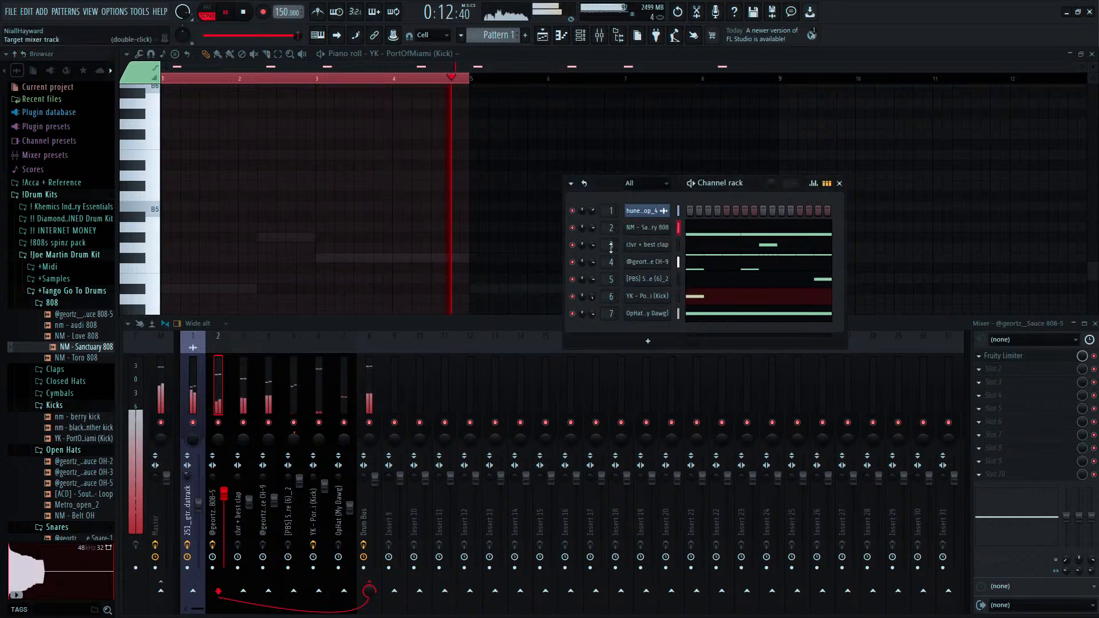
# Shape the melody loop's Fruity Parametric EQ 2 curve with a slight low-mid cut and a small high-frequency boost.
pyautogui.click(194, 392)
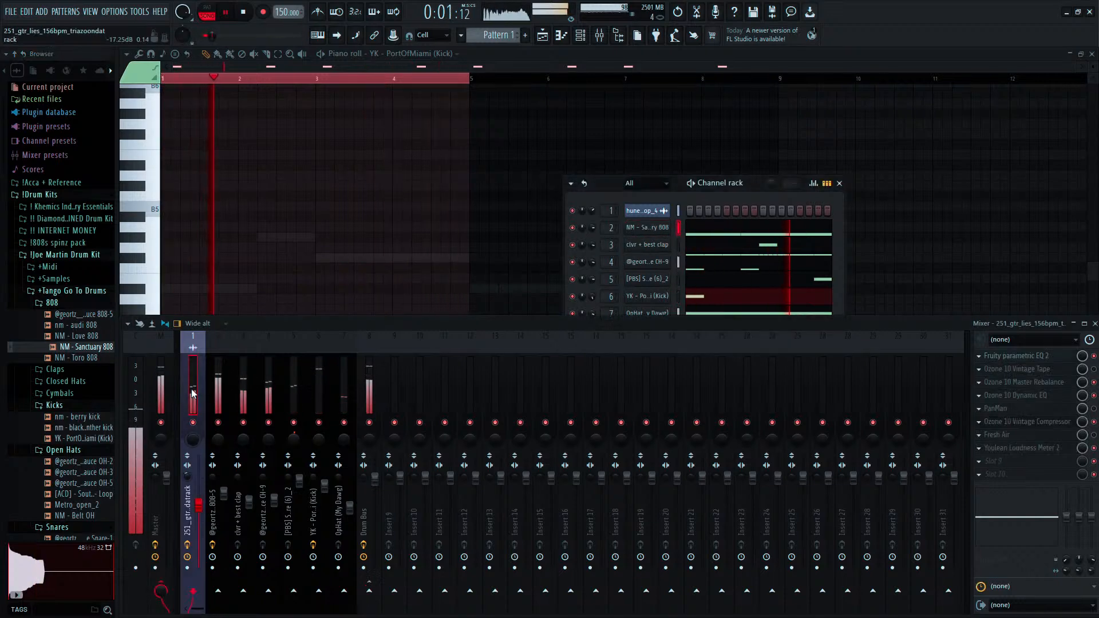
pyautogui.click(1030, 359)
pyautogui.click(1030, 361)
pyautogui.click(1030, 361)
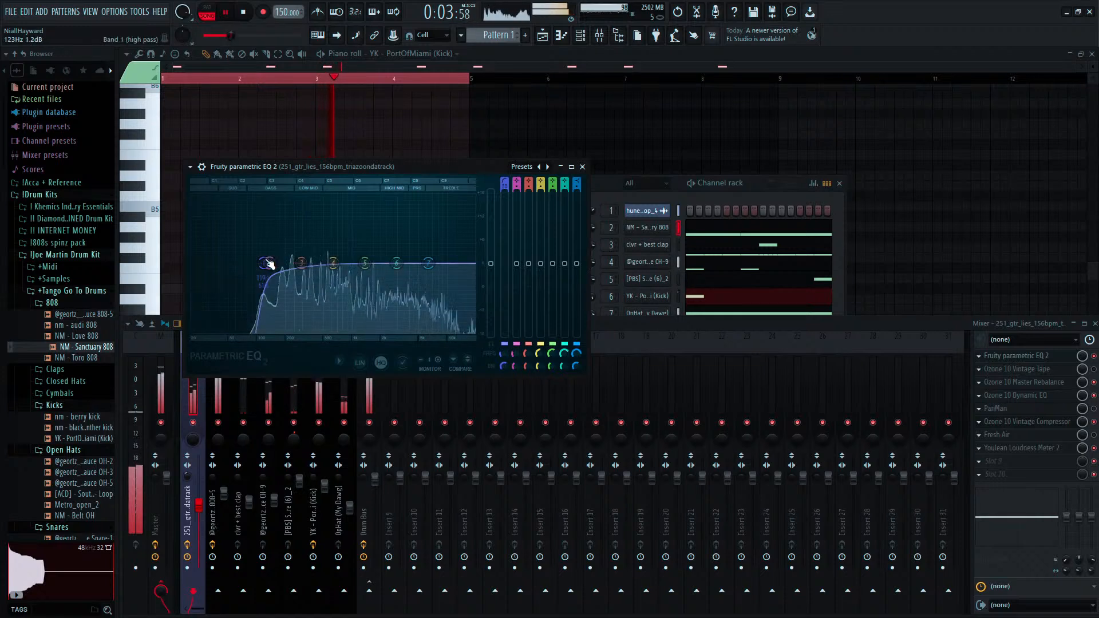
pyautogui.moveTo(333, 263); pyautogui.dragTo(330, 277)
pyautogui.moveTo(398, 264); pyautogui.dragTo(432, 262)
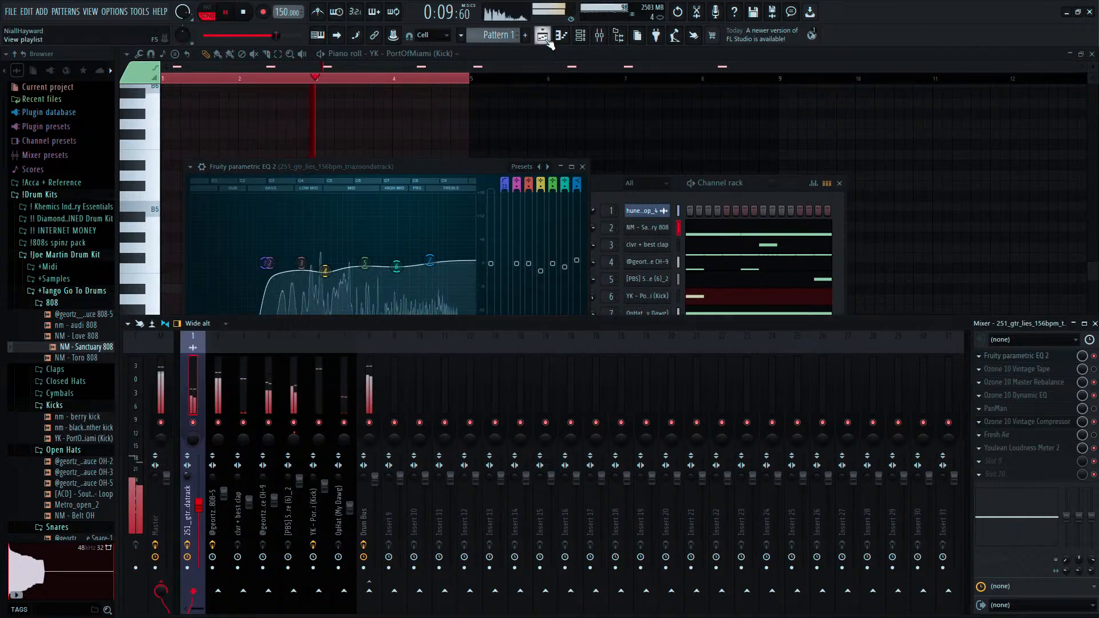
# Add two kick notes, near the ends of bars 4 and 8, in line with the existing kicks, and select all kick notes.
pyautogui.press('F5')
pyautogui.click(579, 35)
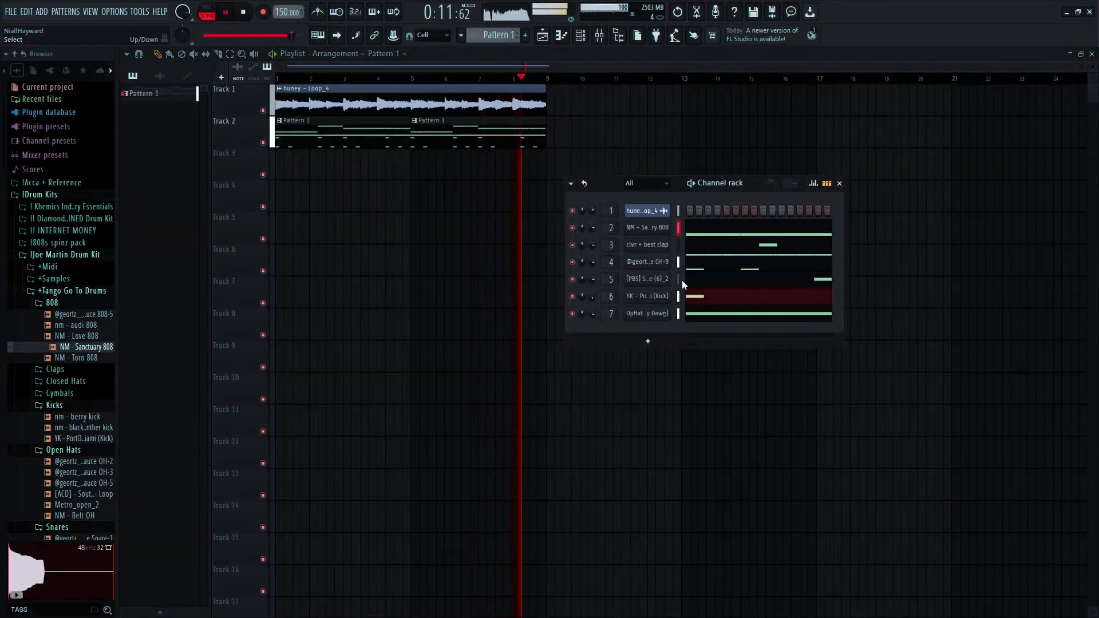
pyautogui.click(561, 34)
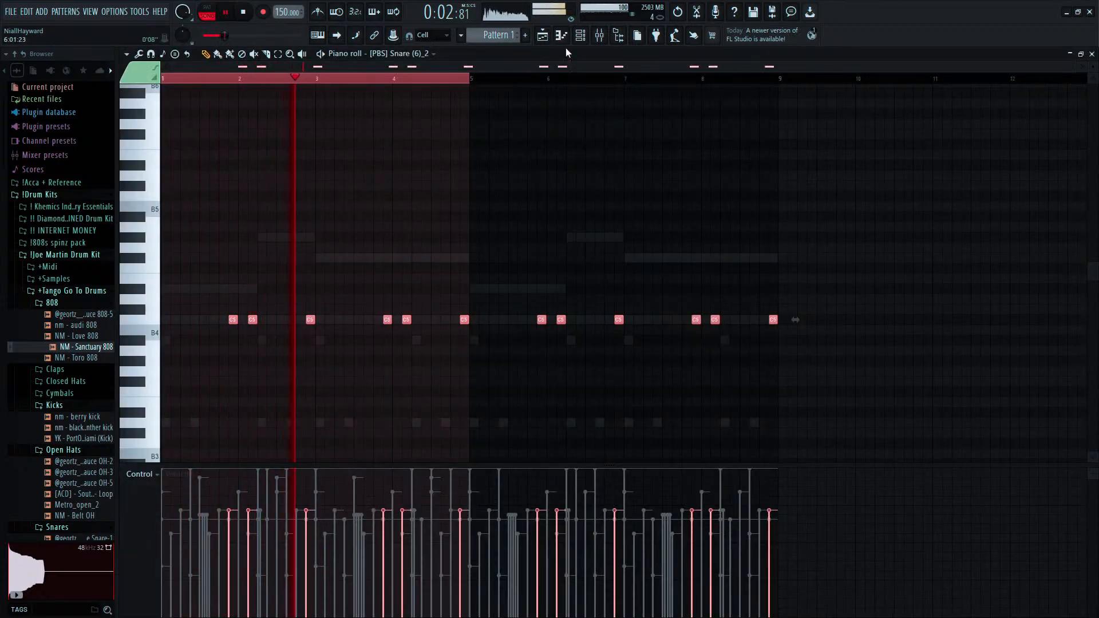
pyautogui.click(579, 38)
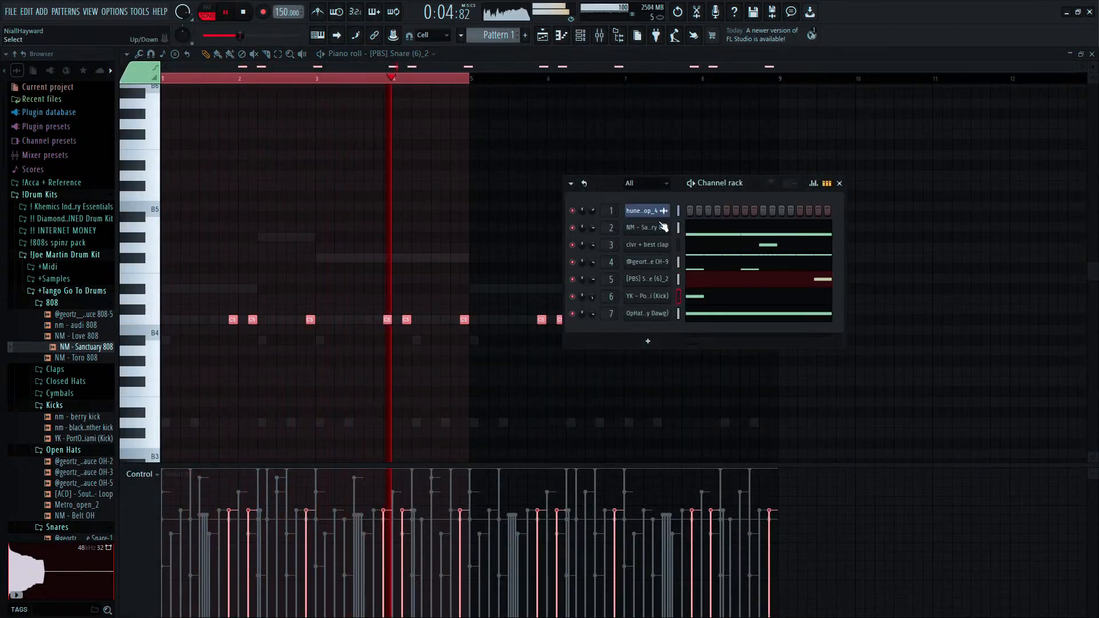
pyautogui.click(563, 38)
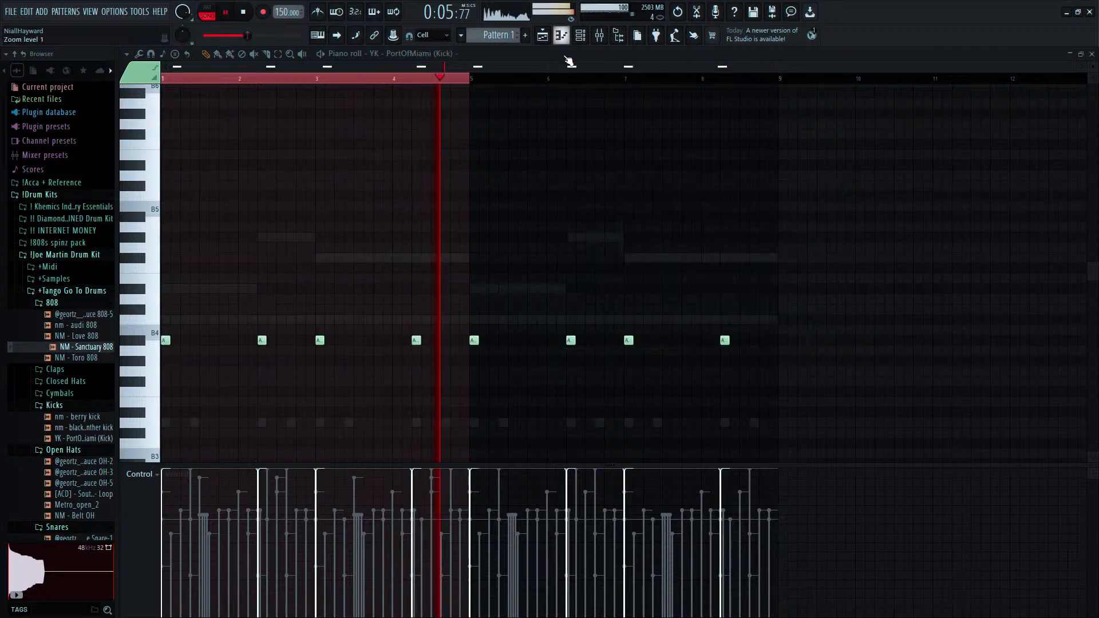
pyautogui.click(445, 341)
pyautogui.press('space')
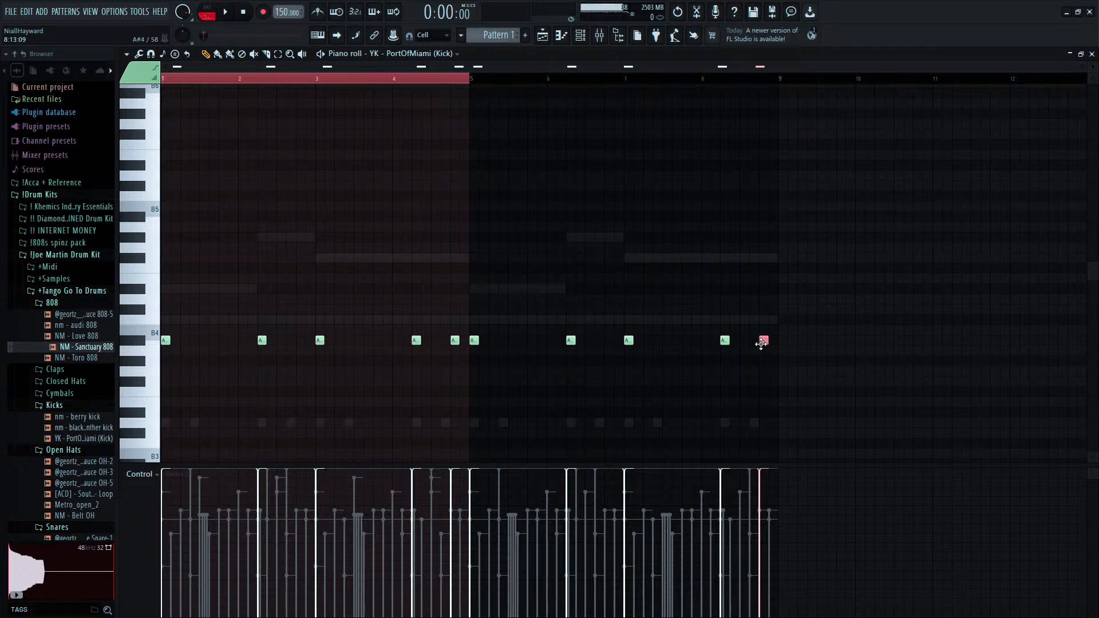
pyautogui.press('space')
pyautogui.hotkey('ctrl', 'a')
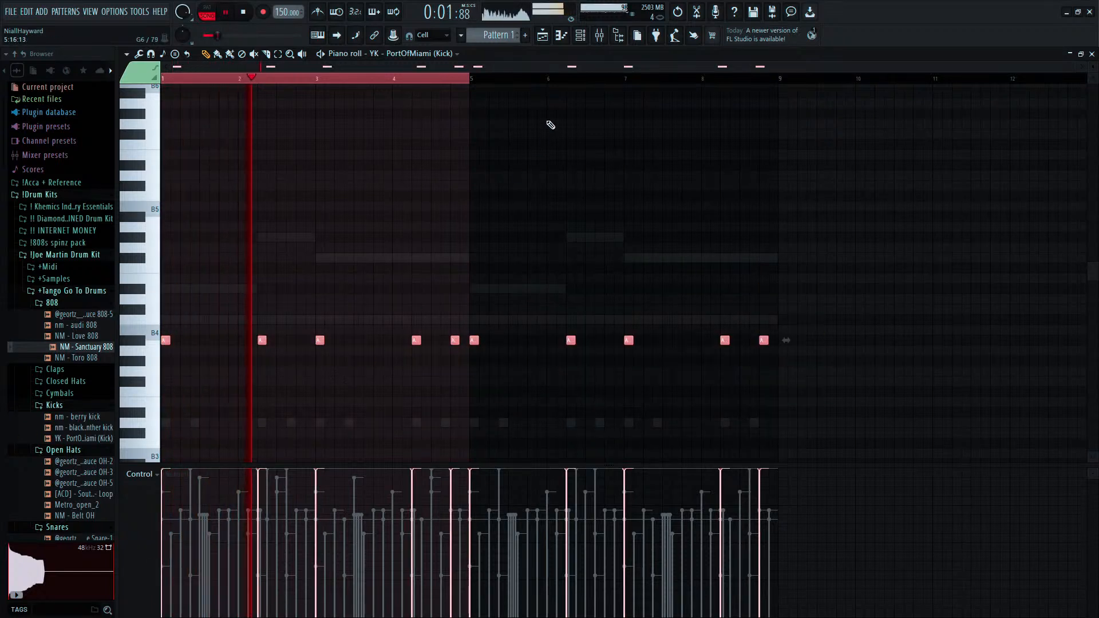
# Move the added kick note near the end of bar 4 one beat earlier.
pyautogui.click(580, 37)
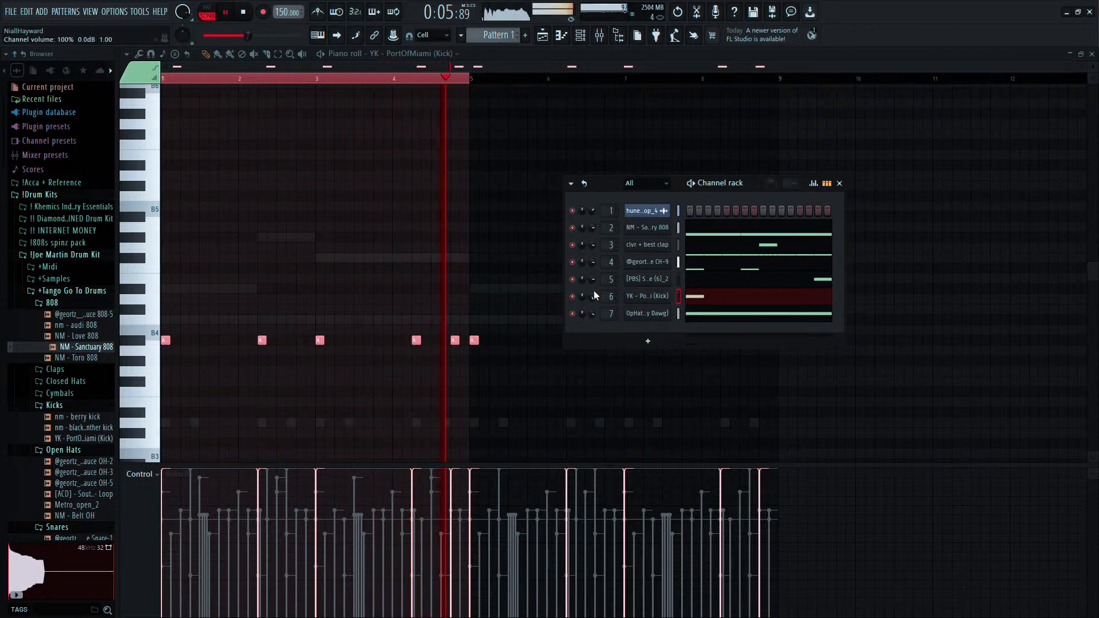
pyautogui.click(461, 328)
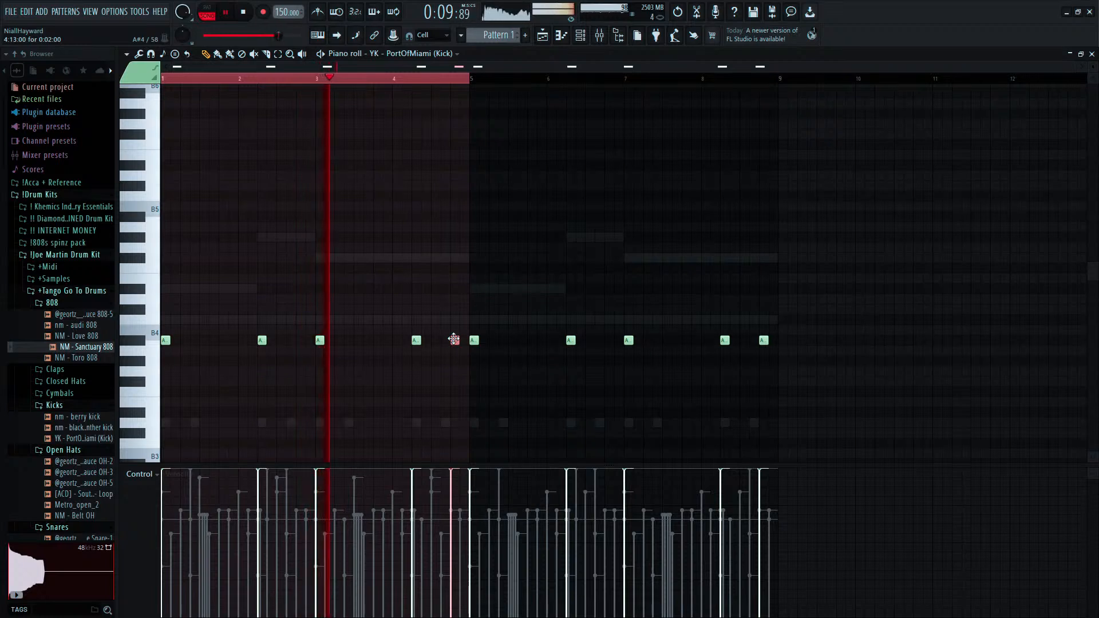
pyautogui.moveTo(454, 339); pyautogui.dragTo(437, 335)
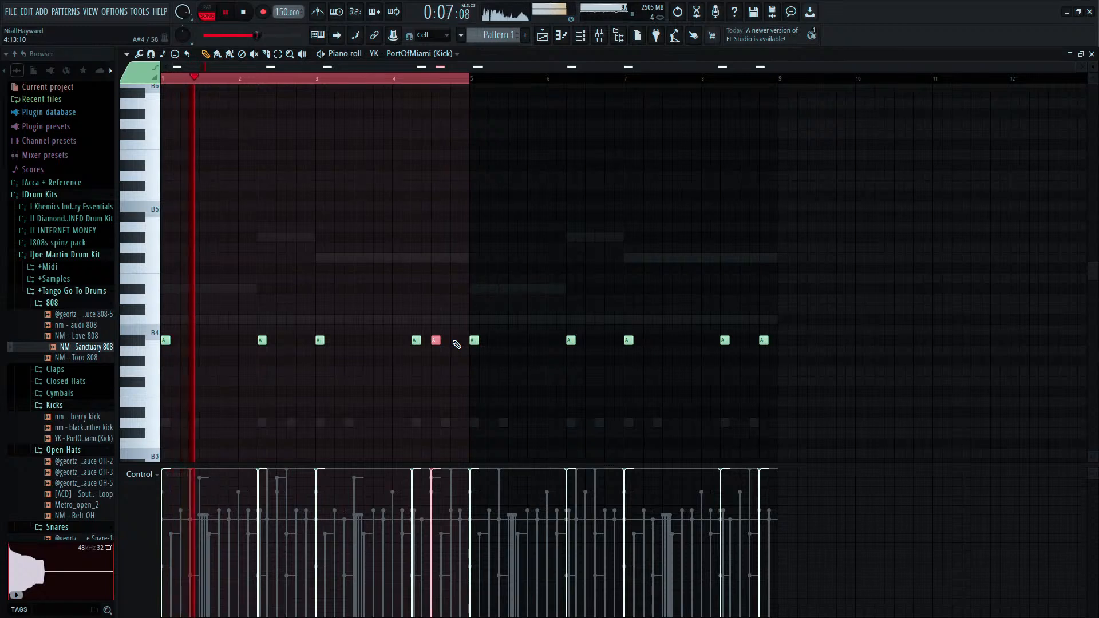
# Add a snare note just before the last hits of bars 4 and 8, with slightly raised velocities.
pyautogui.press('F6')
pyautogui.press('space')
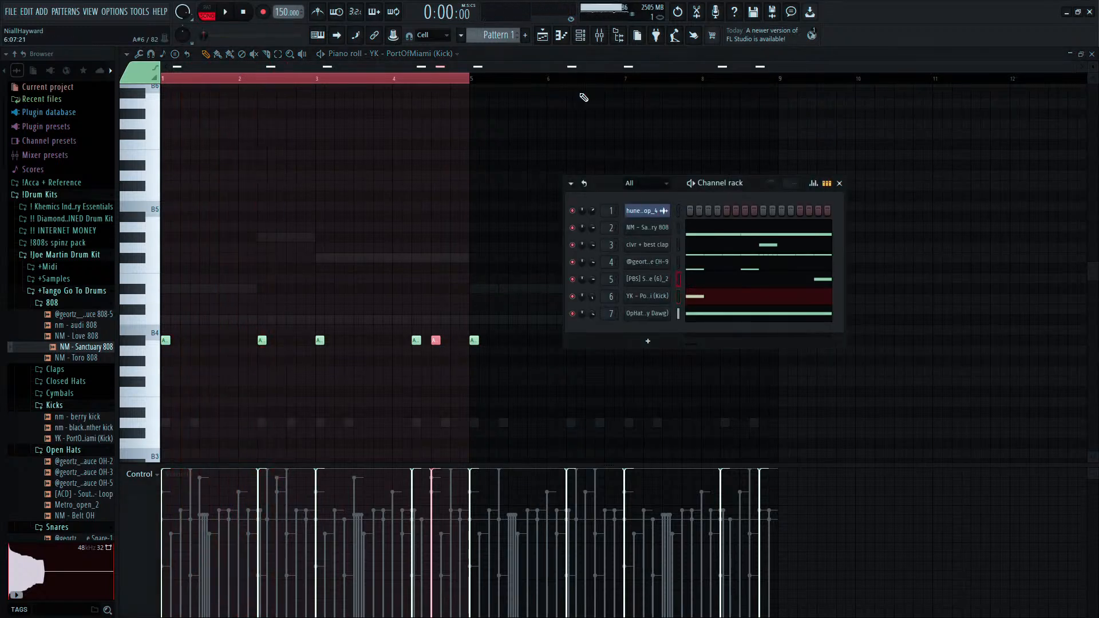
pyautogui.click(563, 41)
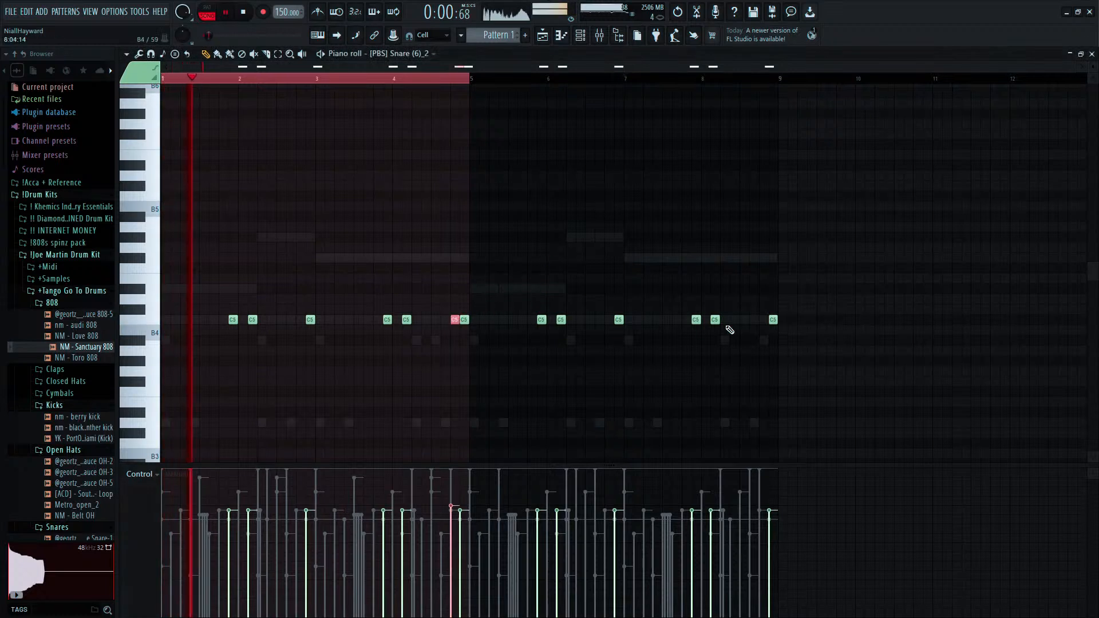
pyautogui.click(764, 319)
pyautogui.keyDown('ctrl'); pyautogui.click(764, 319); pyautogui.keyUp('ctrl')
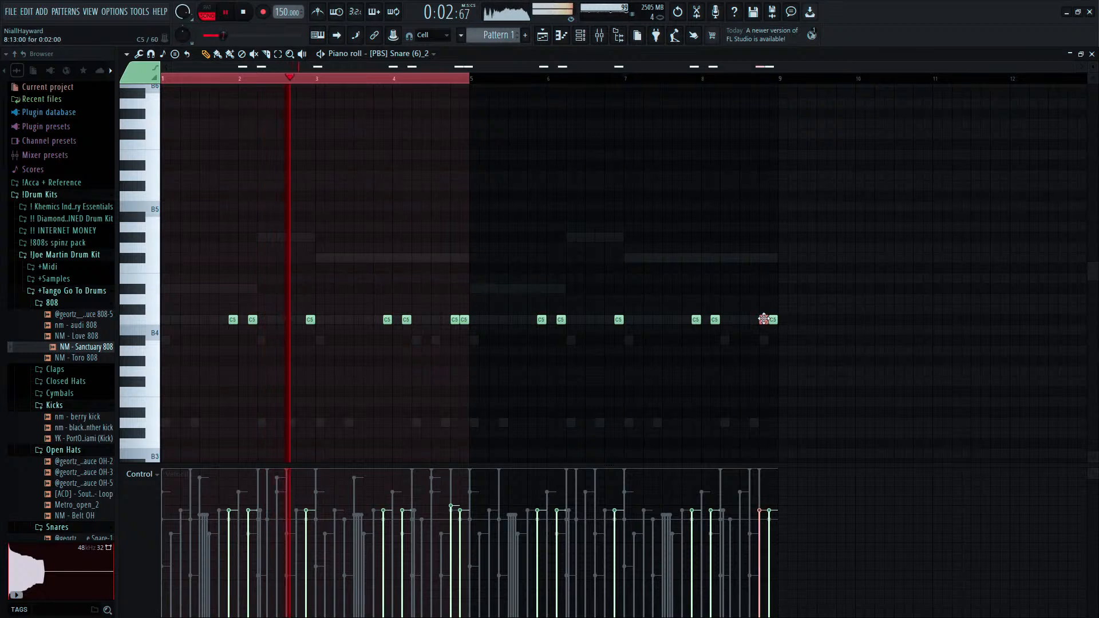
pyautogui.scroll(2, 763, 319)
pyautogui.hotkey('ctrl', 'a')
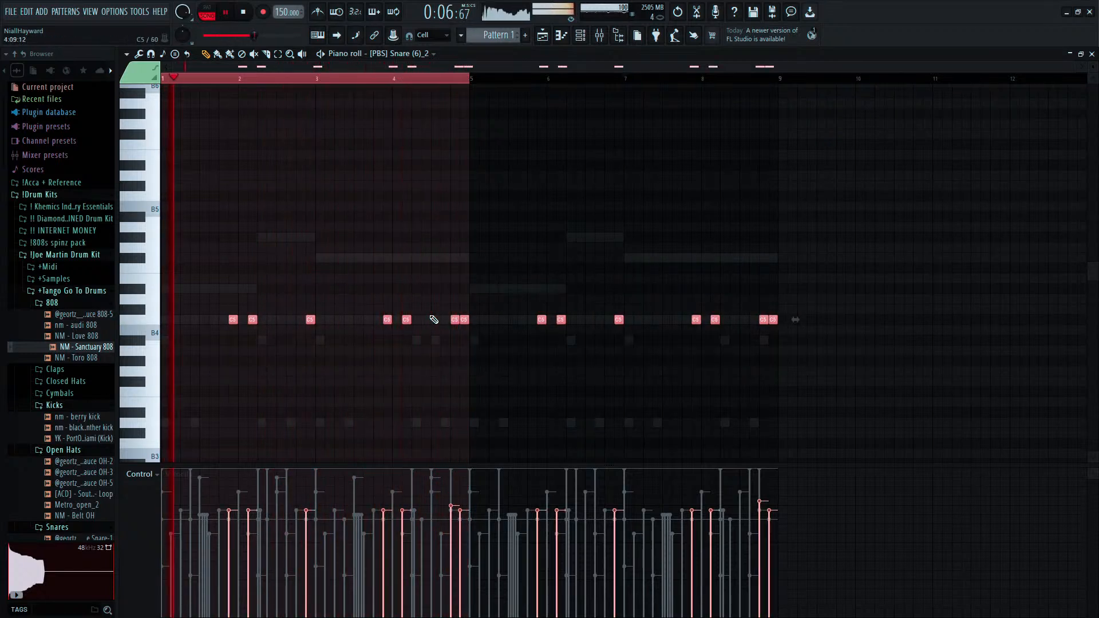
# Build a three-hit snare roll with rising velocities around the start of bar 4, removing the added late hit and accenting the bar's last one.
pyautogui.click(394, 320)
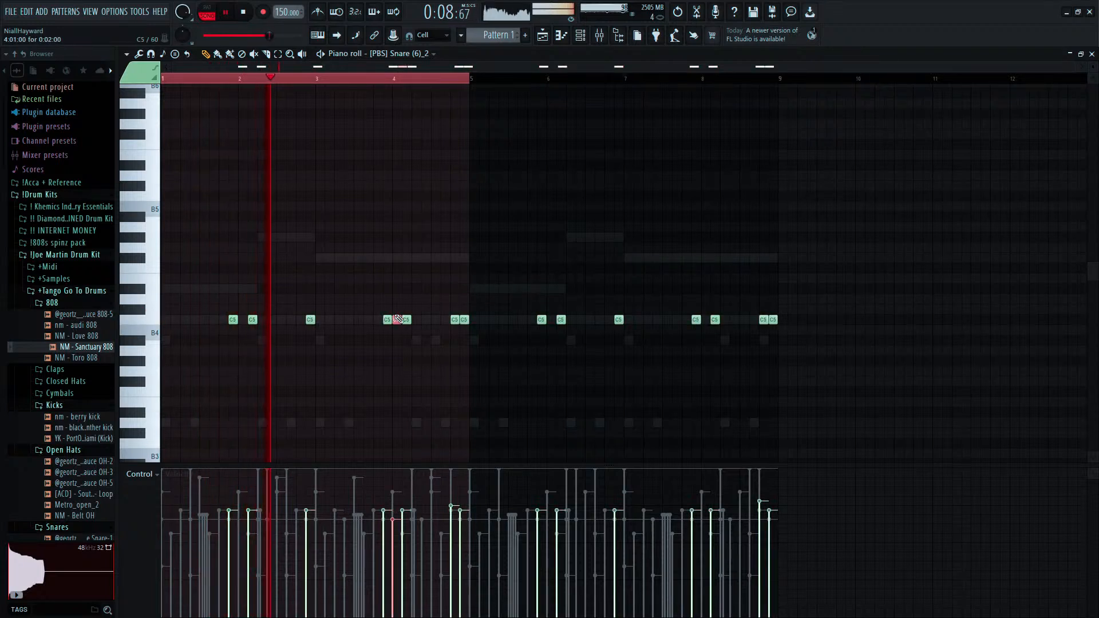
pyautogui.scroll(-4, 387, 319)
pyautogui.rightClick(455, 320)
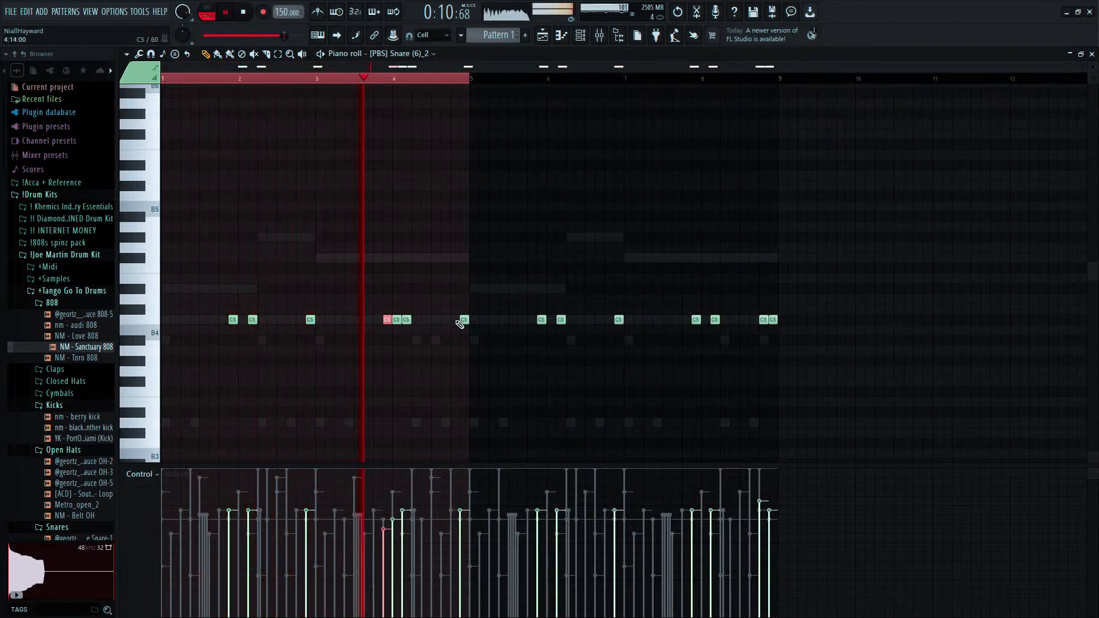
pyautogui.moveTo(435, 307); pyautogui.dragTo(392, 334)
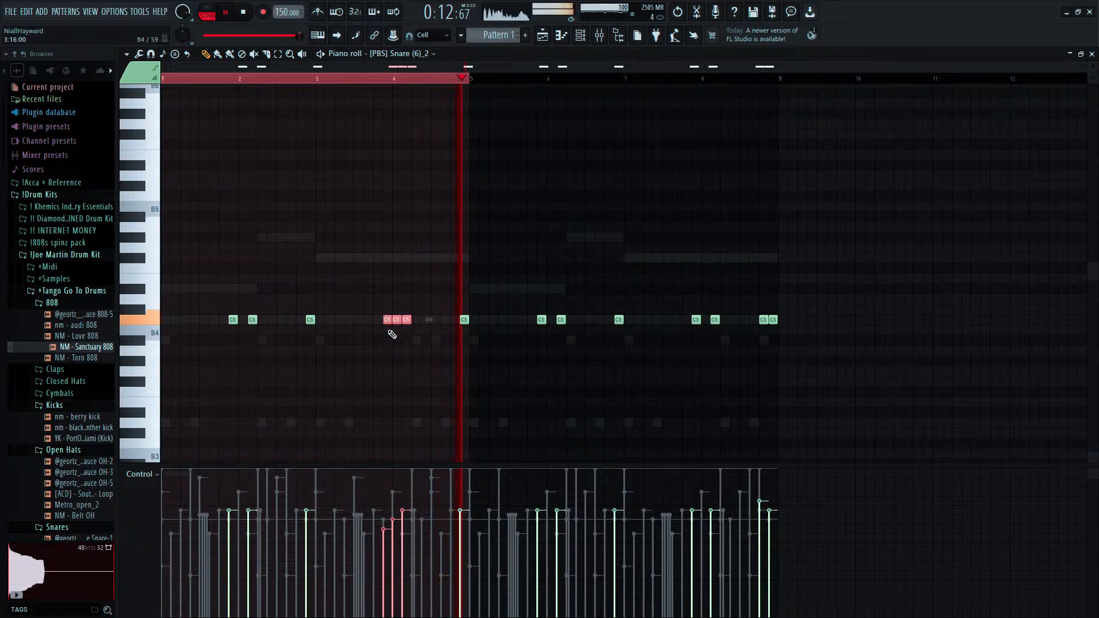
pyautogui.click(464, 319)
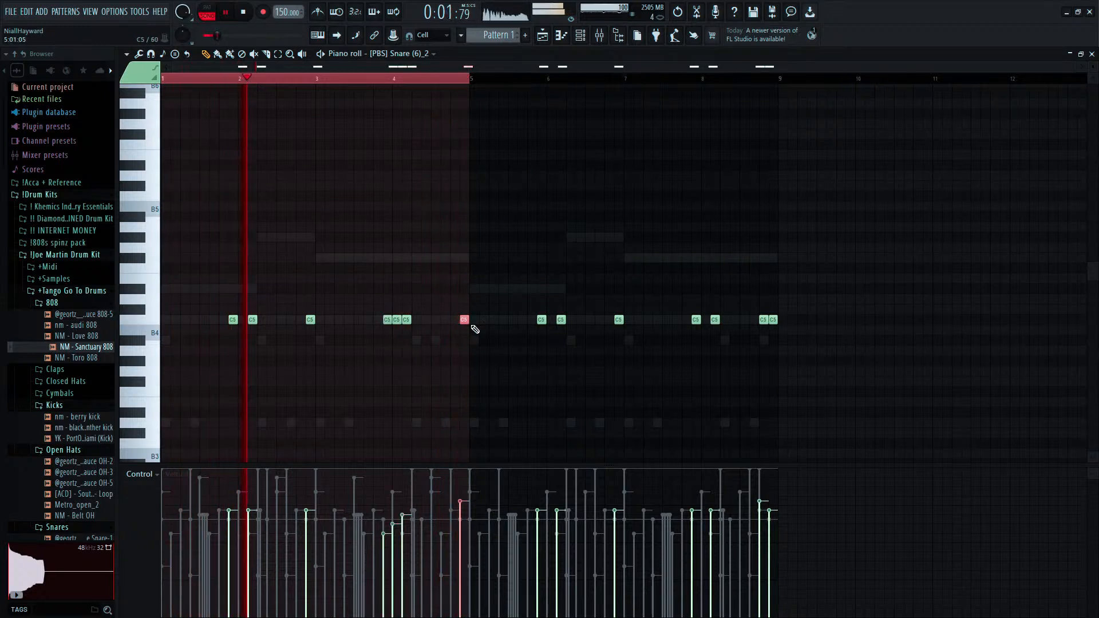
# Review the melody loop's loudness readings in Youlean Loudness Meter 2 and return to the piano roll.
pyautogui.click(591, 37)
pyautogui.press('space')
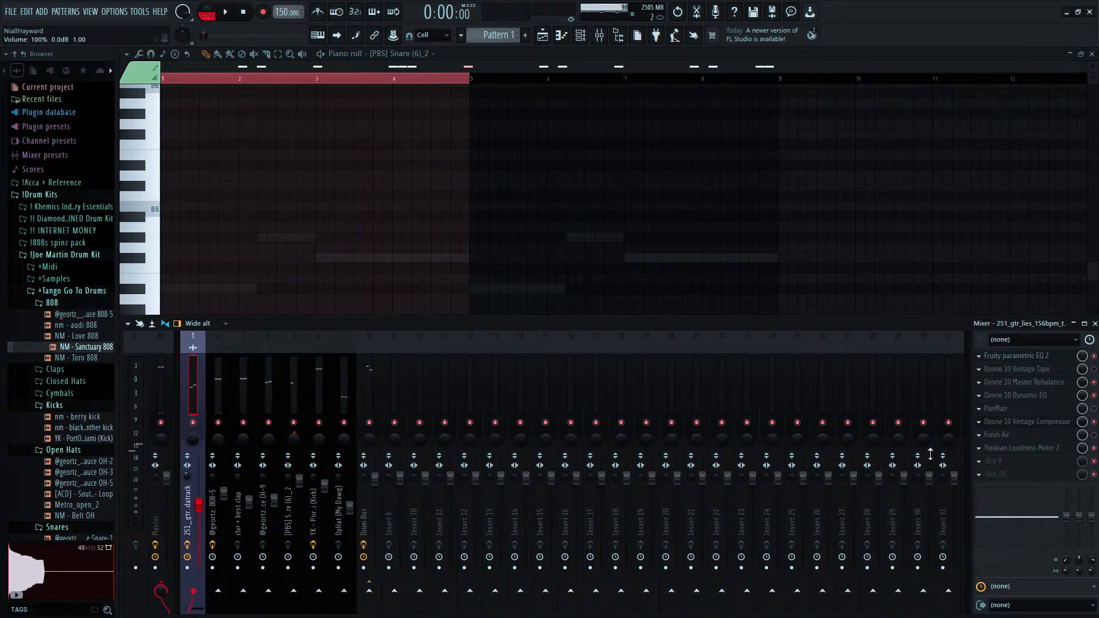
pyautogui.click(1013, 449)
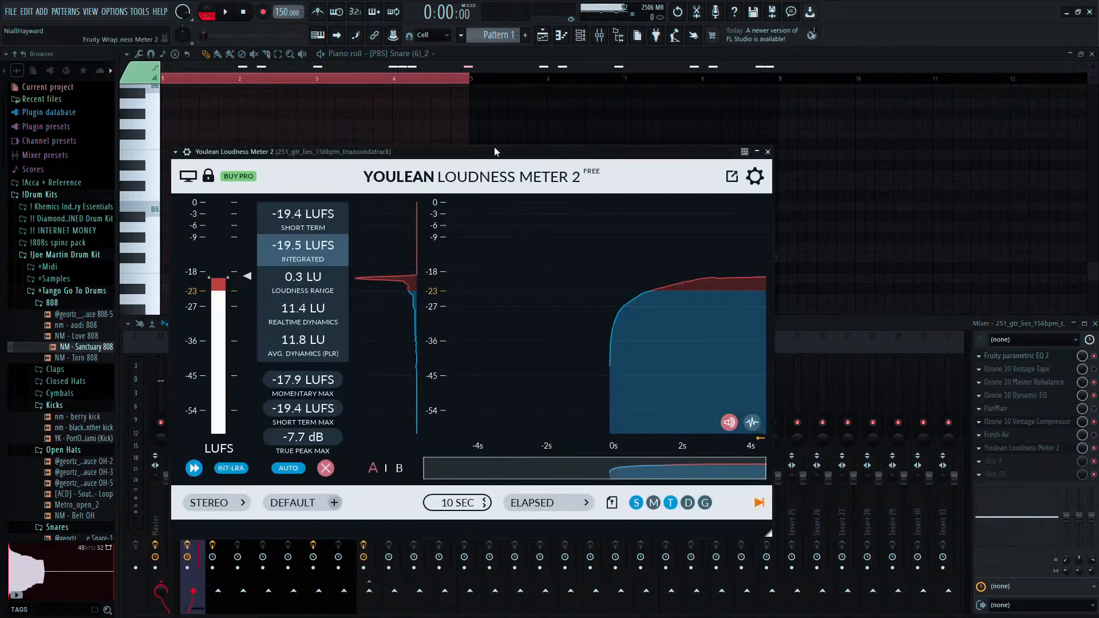
pyautogui.moveTo(494, 147); pyautogui.dragTo(558, 120)
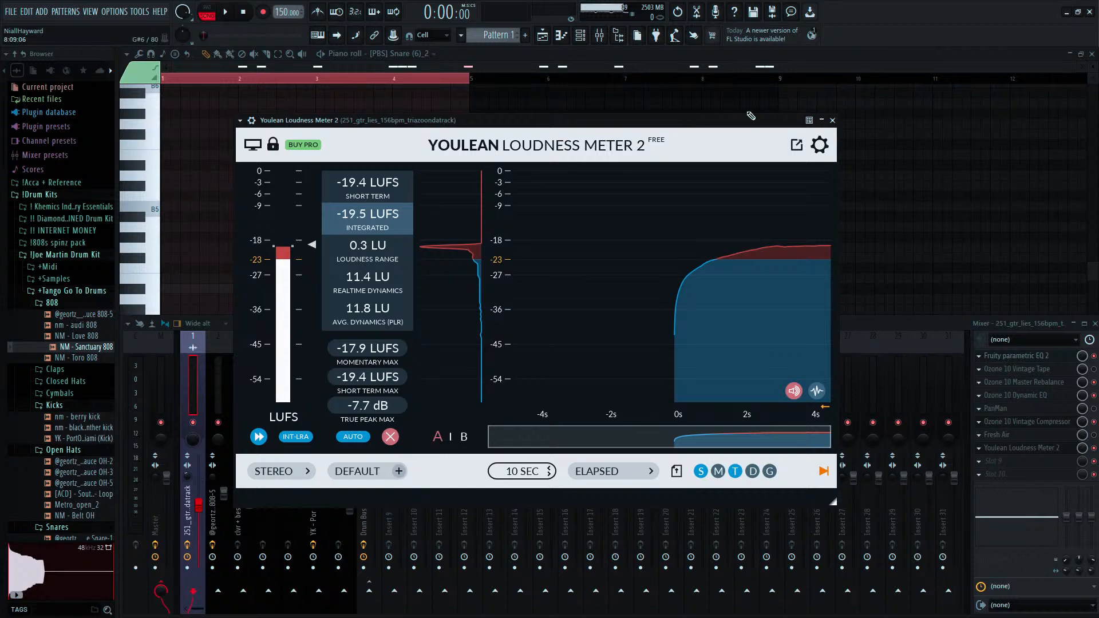
pyautogui.click(832, 120)
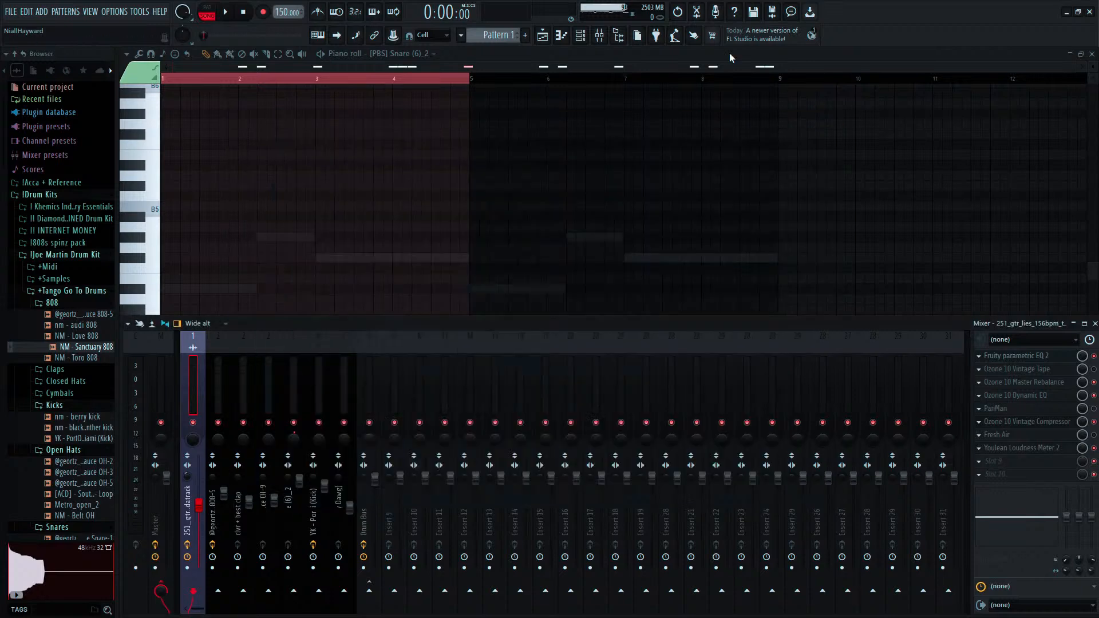
pyautogui.click(532, 55)
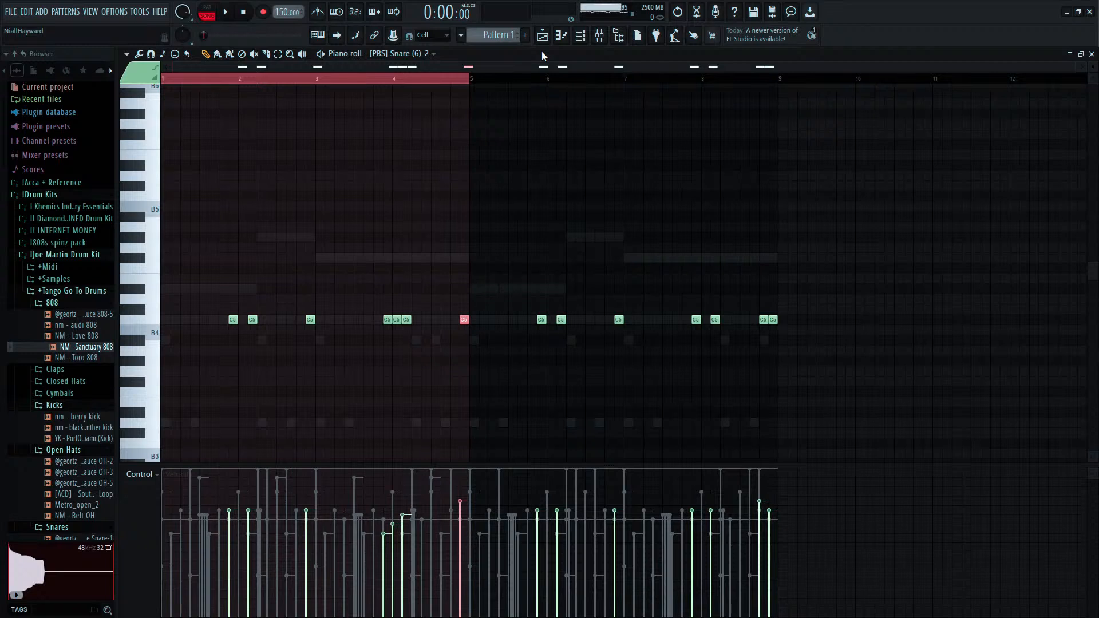
# Lower the snare's mixer fader slightly and fine-tune the clap and closed-hat levels during playback.
pyautogui.press('space')
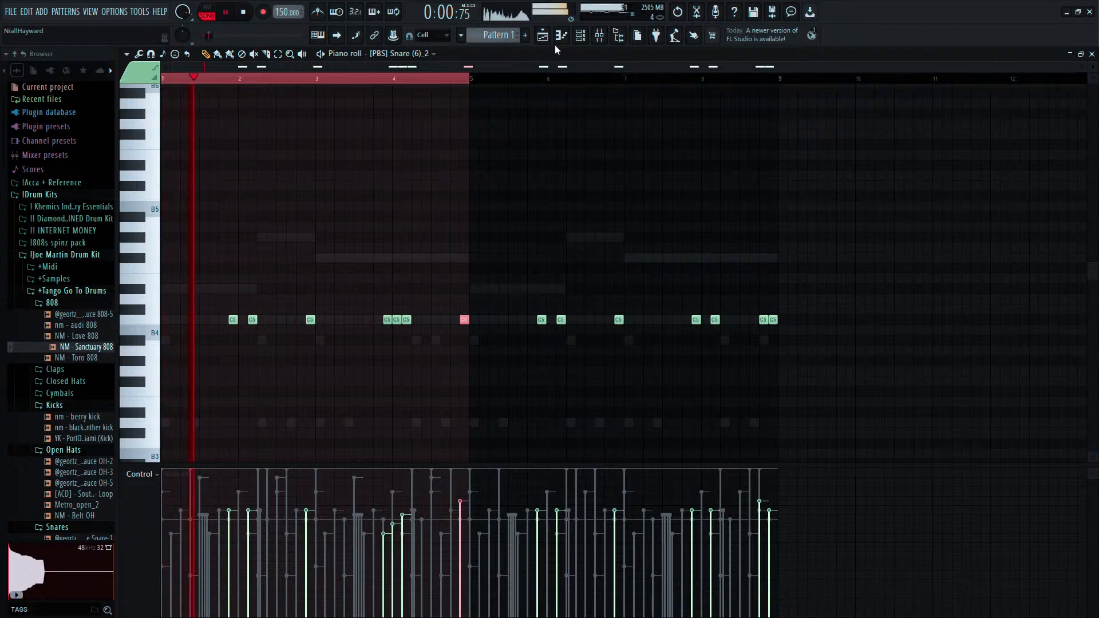
pyautogui.click(581, 35)
pyautogui.click(599, 36)
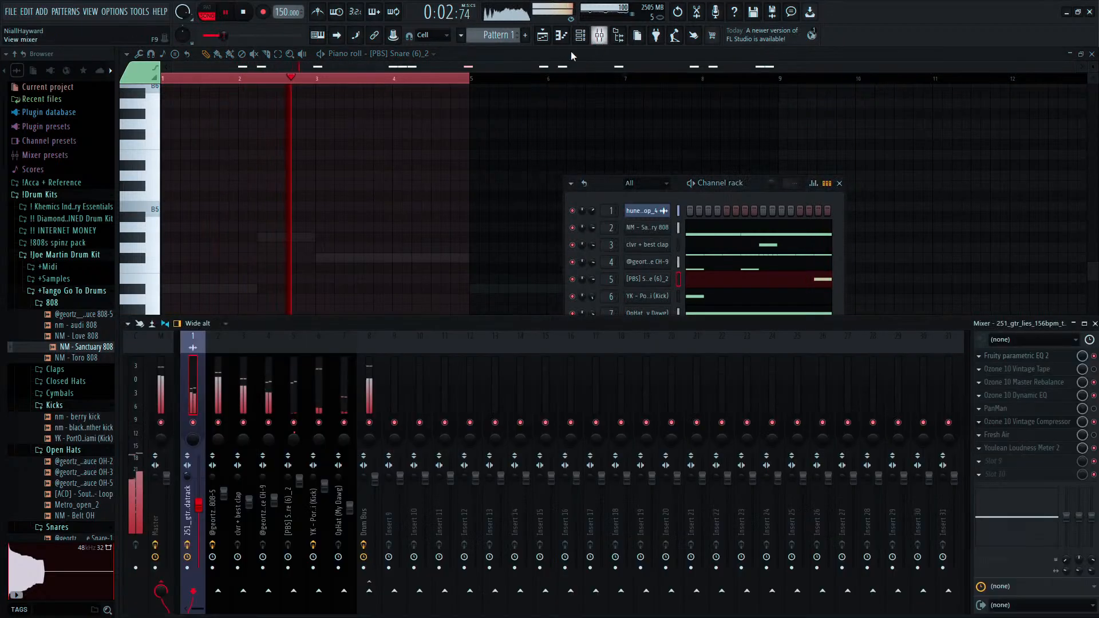
pyautogui.click(321, 375)
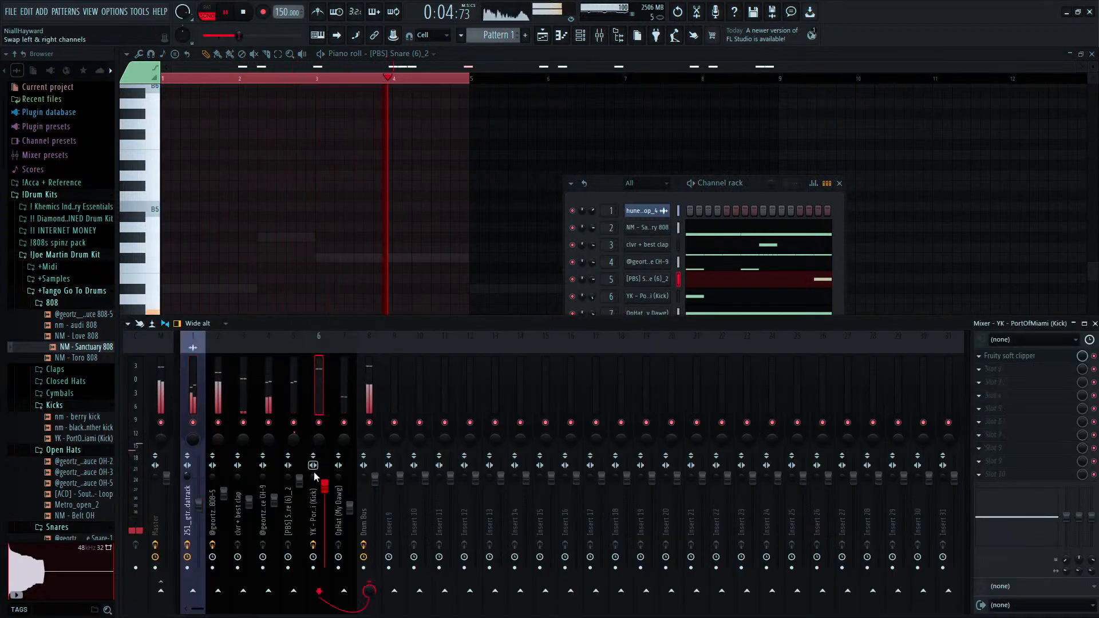
pyautogui.moveTo(300, 481); pyautogui.dragTo(301, 490)
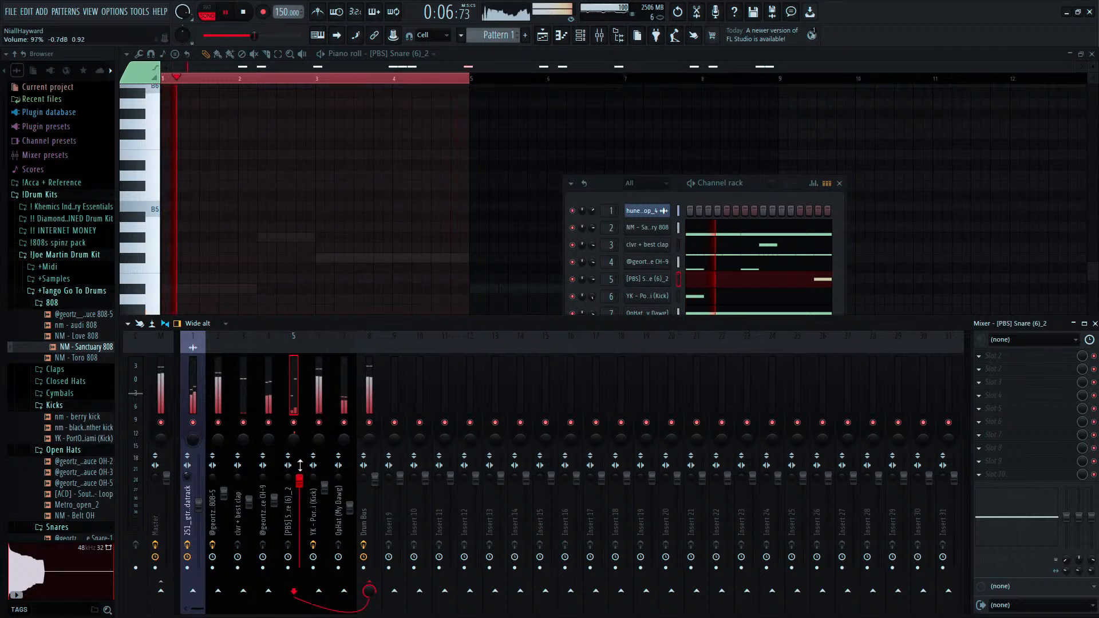
pyautogui.click(350, 509)
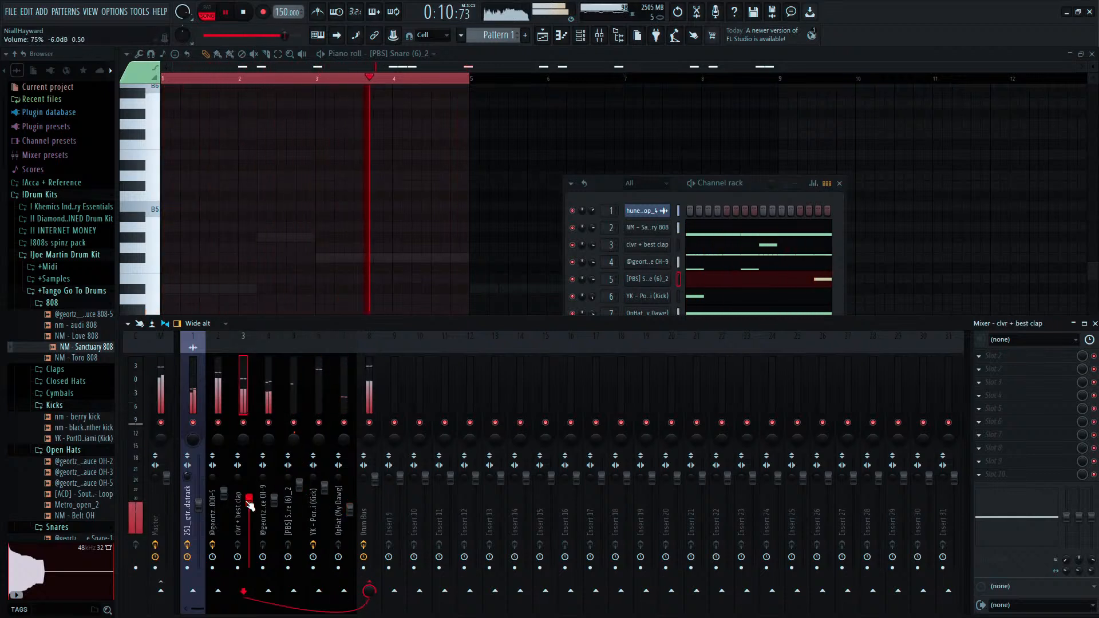
pyautogui.click(274, 498)
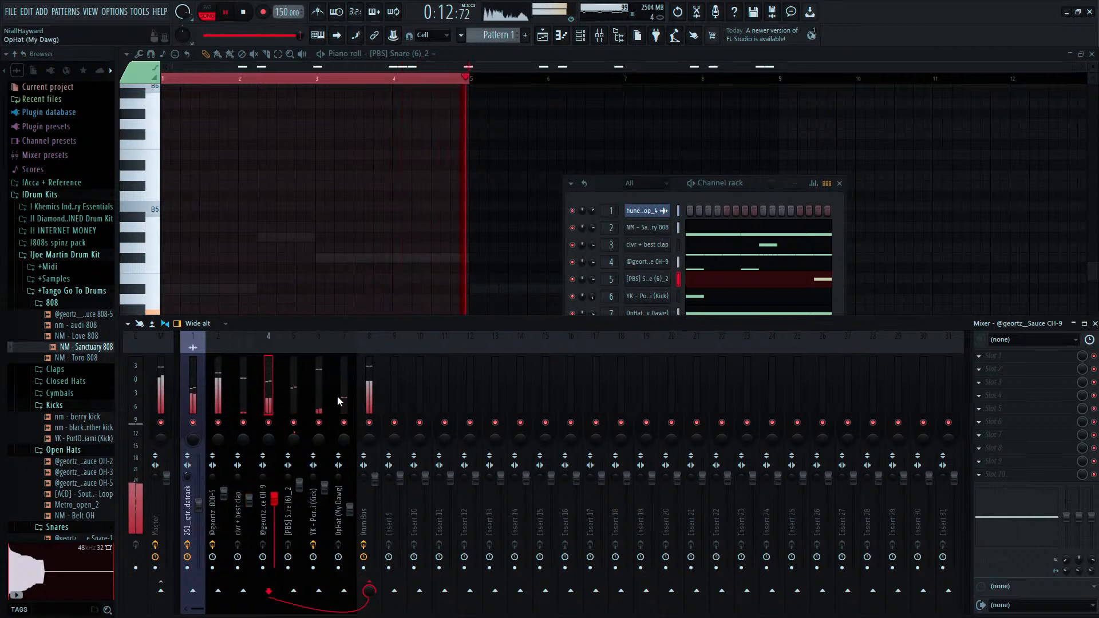
# Enable PanMan on the melody loop's mixer track with the 2 Bar WideSlow MIDI preset and raise its width to maximum.
pyautogui.press('space')
pyautogui.click(160, 381)
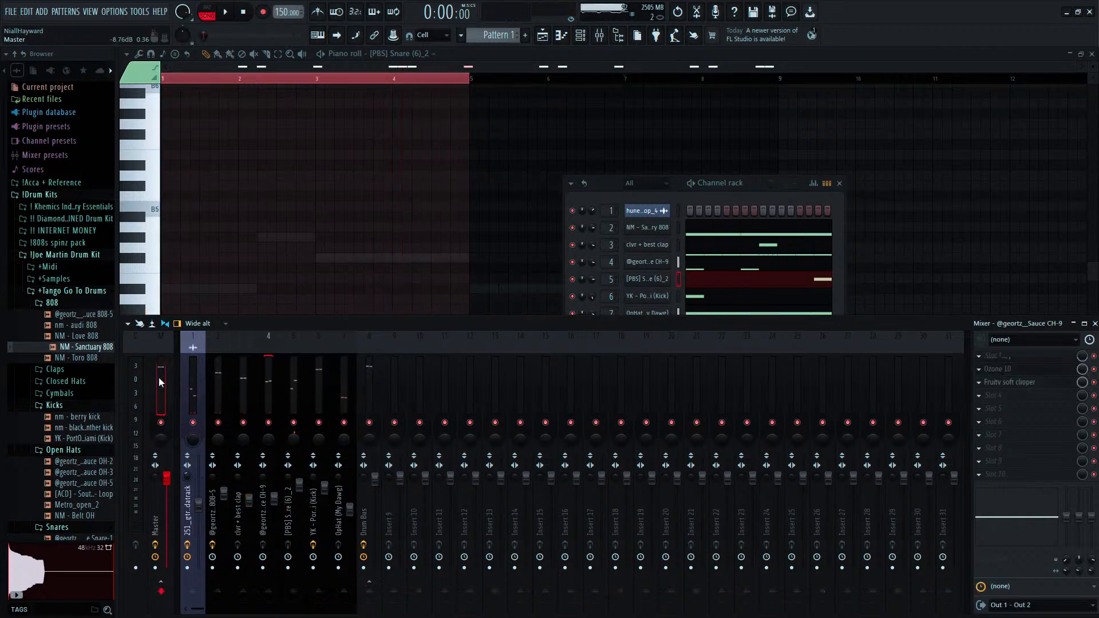
pyautogui.click(195, 384)
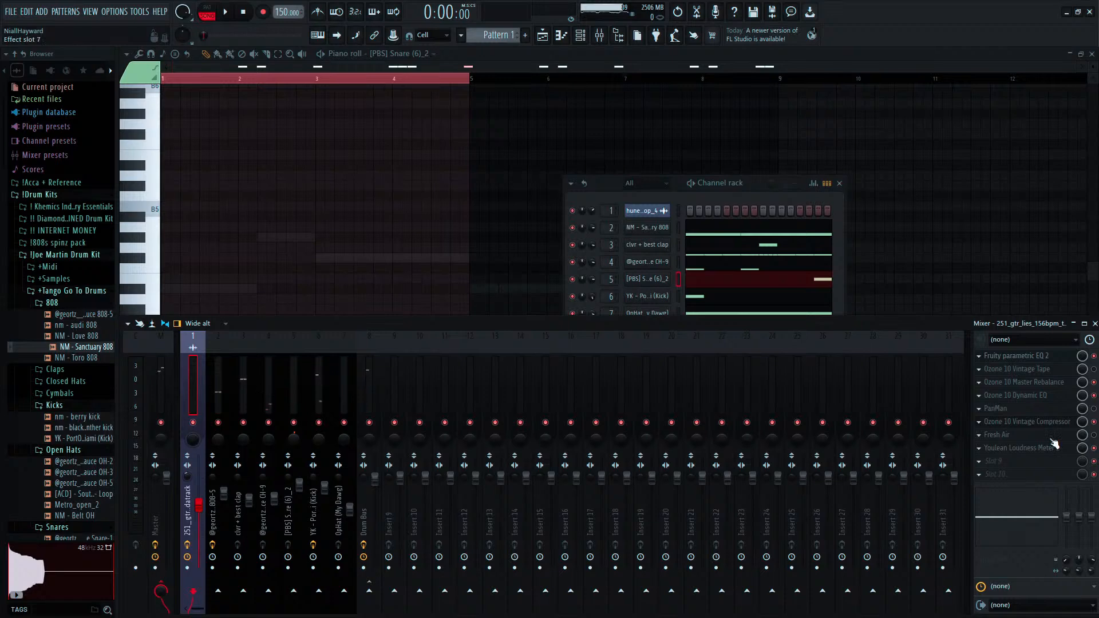
pyautogui.click(1010, 409)
pyautogui.press('space')
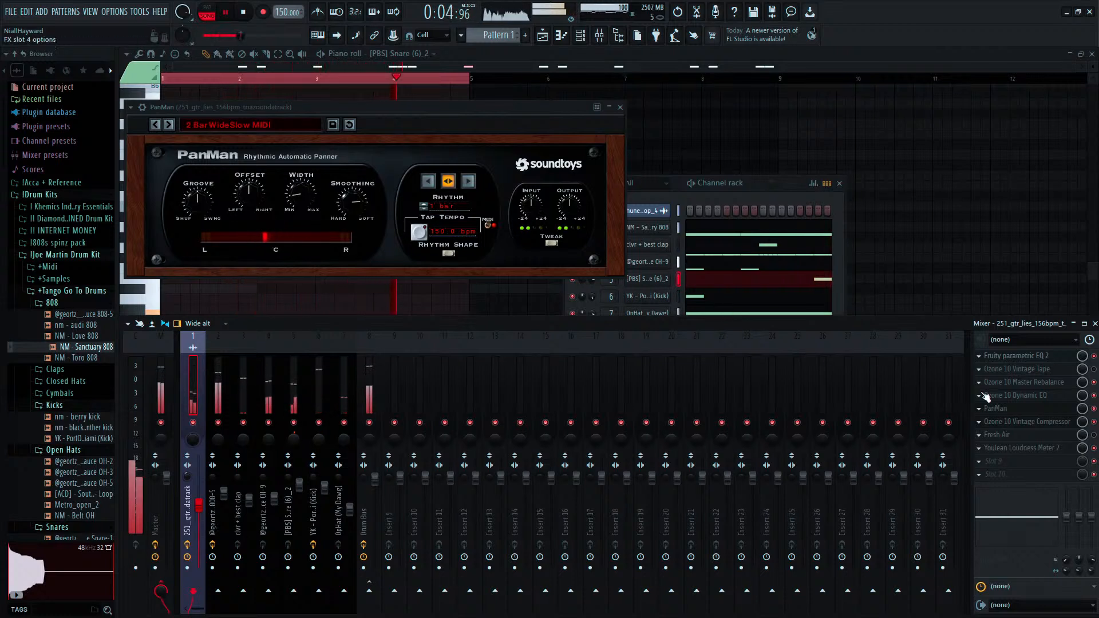
pyautogui.press('space')
pyautogui.moveTo(297, 202); pyautogui.dragTo(297, 121)
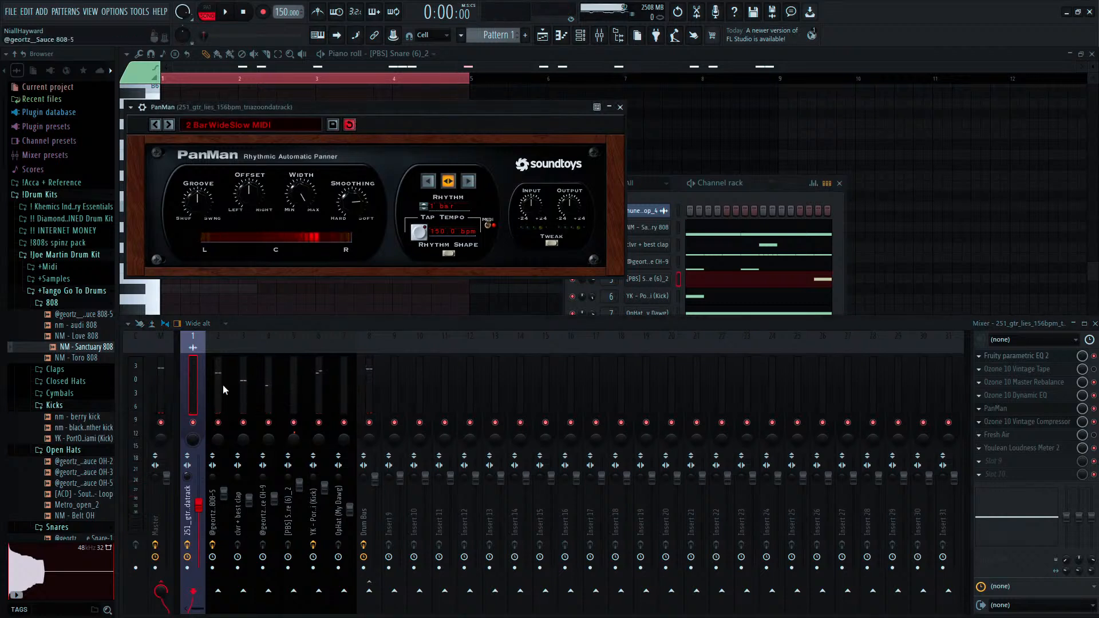
# Audition the soloed melody loop, bypass PanMan and open Youlean Loudness Meter 2 on its mixer track.
pyautogui.press('space')
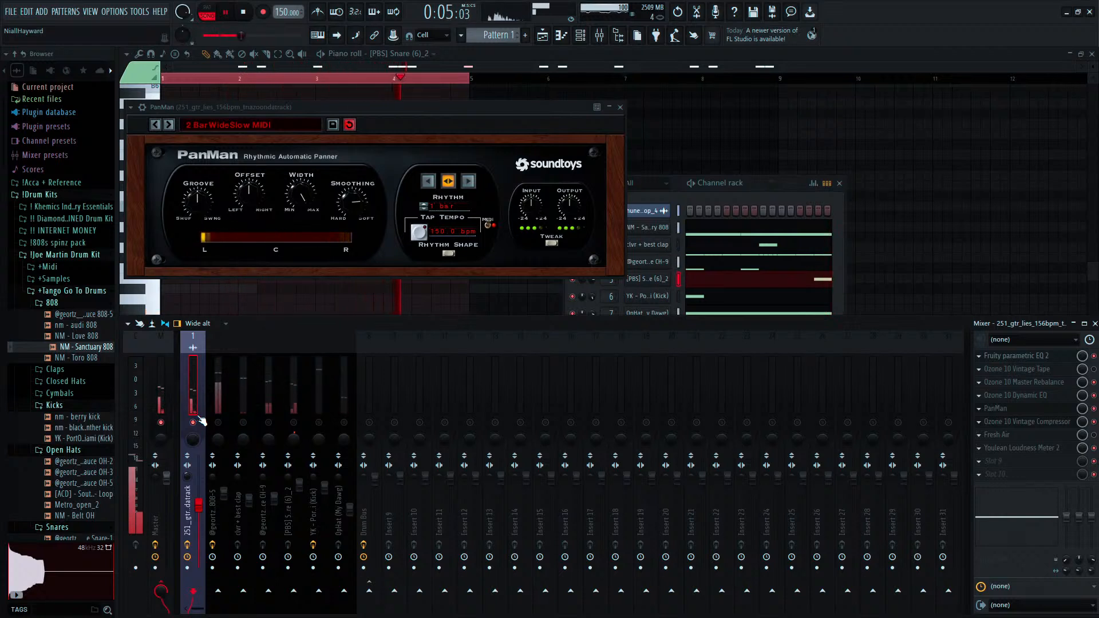
pyautogui.press('space')
pyautogui.click(1017, 448)
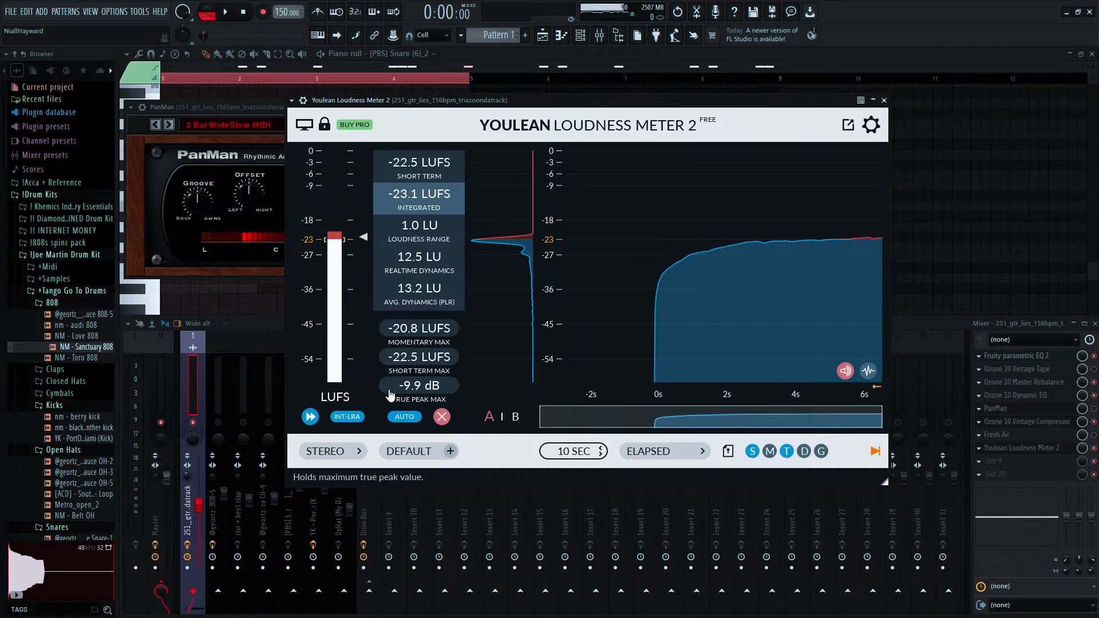
# Measure the soloed melody loop's loudness in Youlean Loudness Meter 2 during playback and close the meter.
pyautogui.click(159, 381)
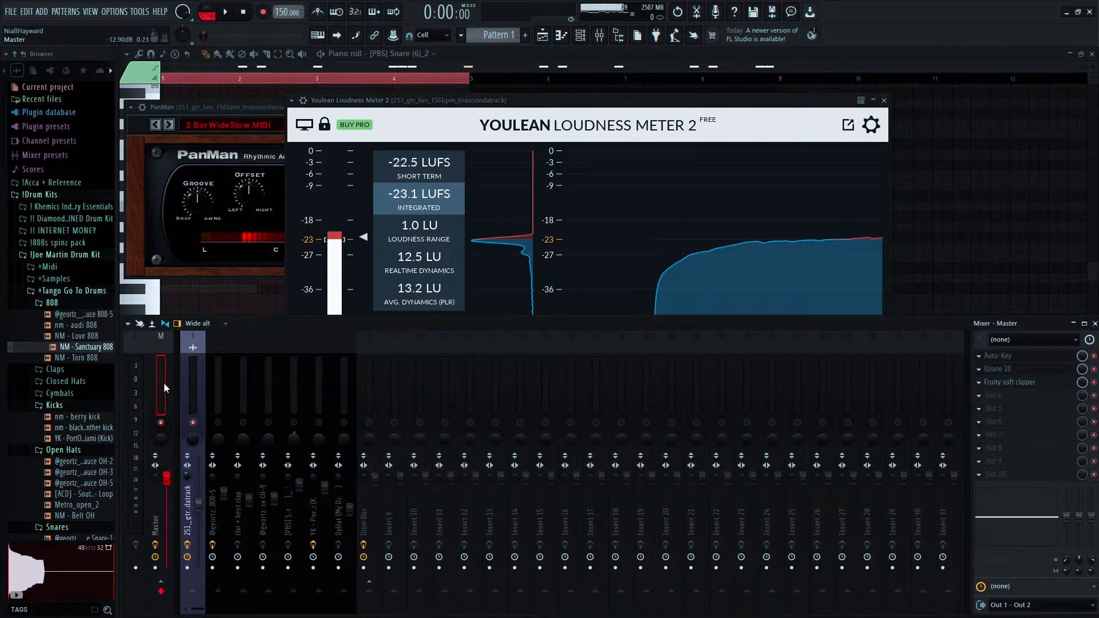
pyautogui.click(457, 107)
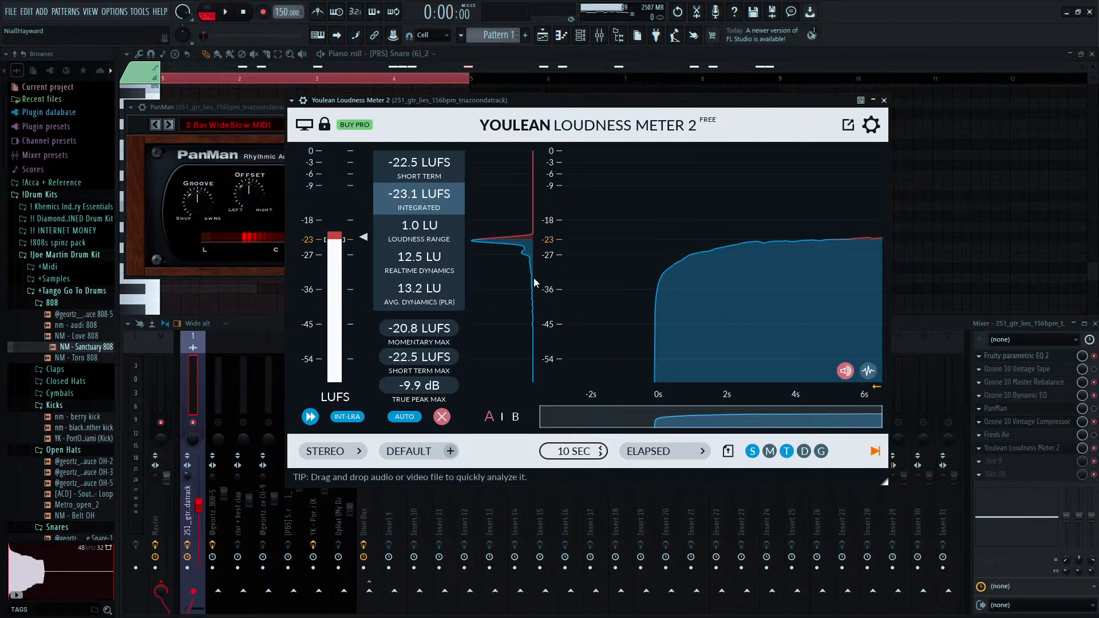
pyautogui.click(927, 317)
pyautogui.press('space')
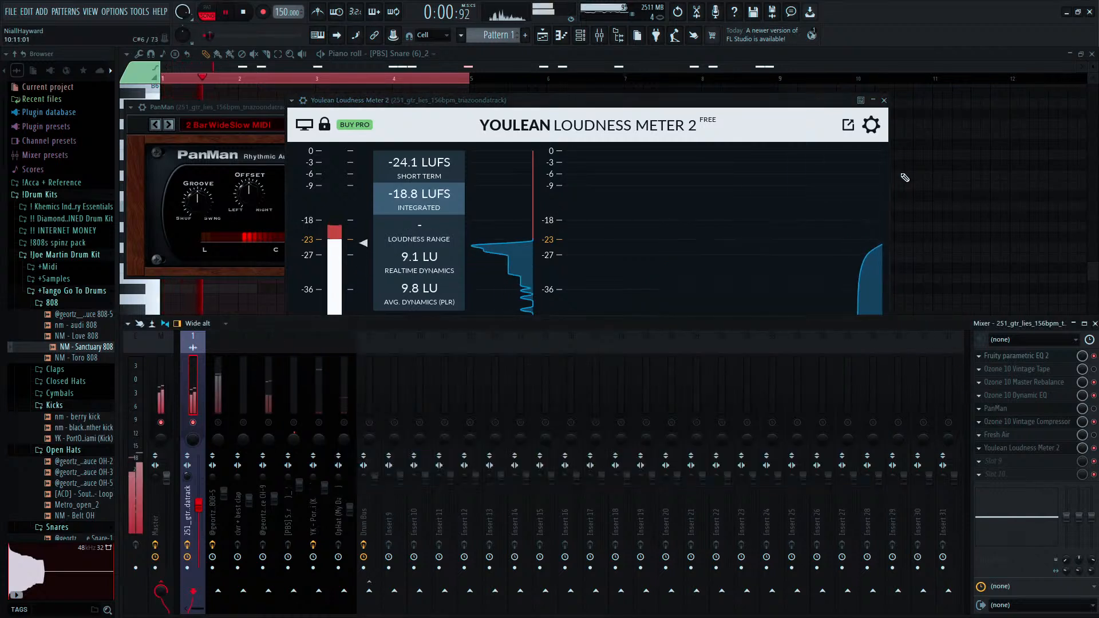
pyautogui.click(784, 123)
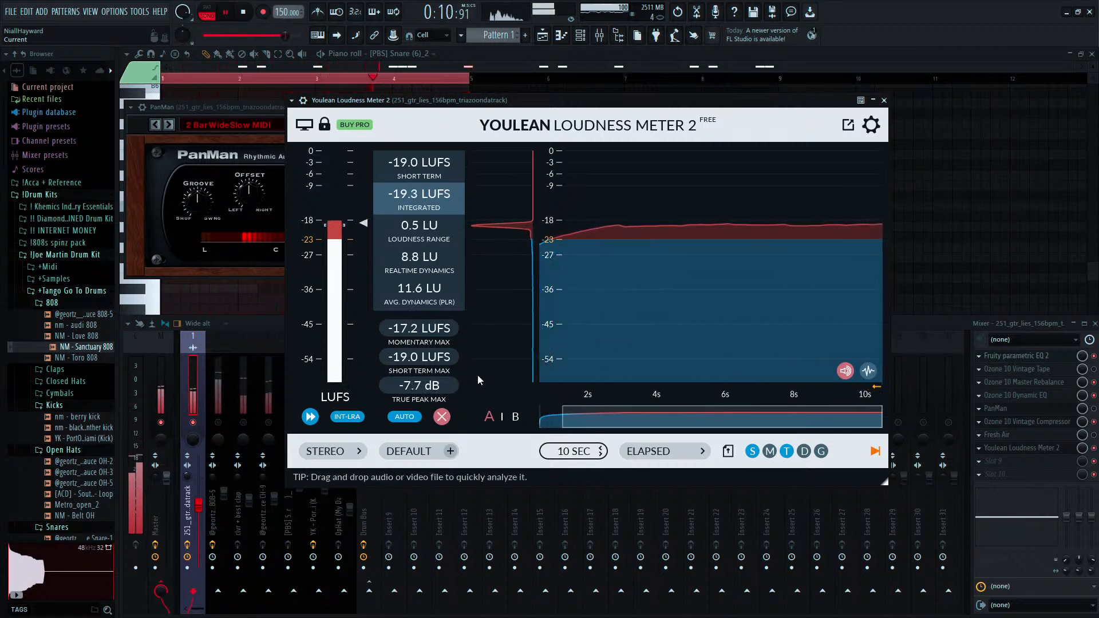
pyautogui.click(884, 100)
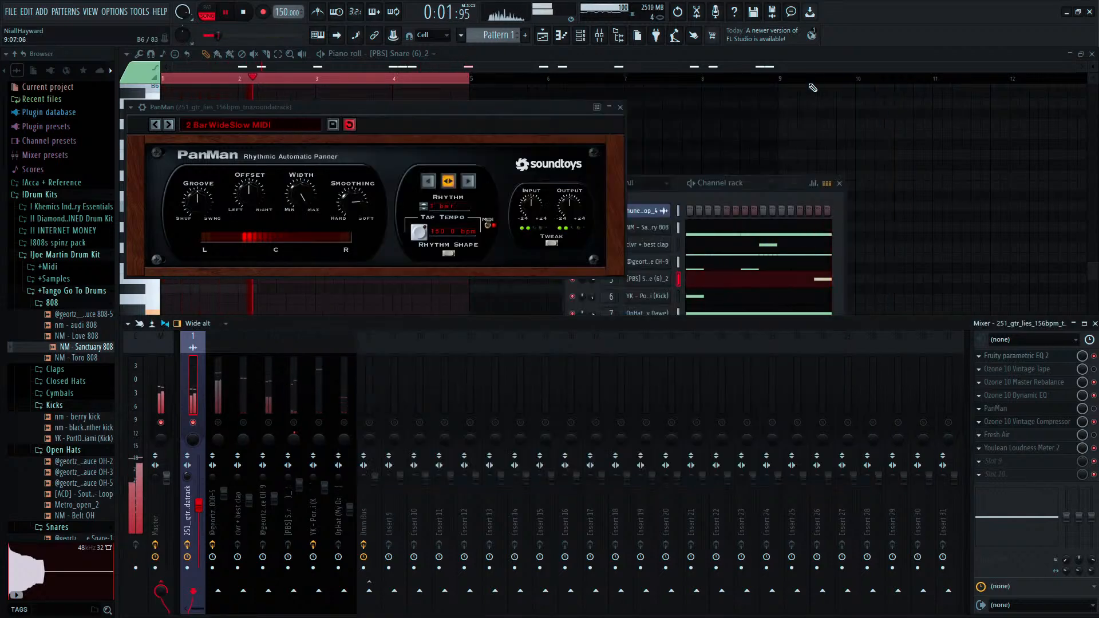
# Unsolo the melody loop, check the full beat's mixer levels and remove Youlean Loudness Meter 2 from the melody's track.
pyautogui.click(637, 38)
pyautogui.click(581, 38)
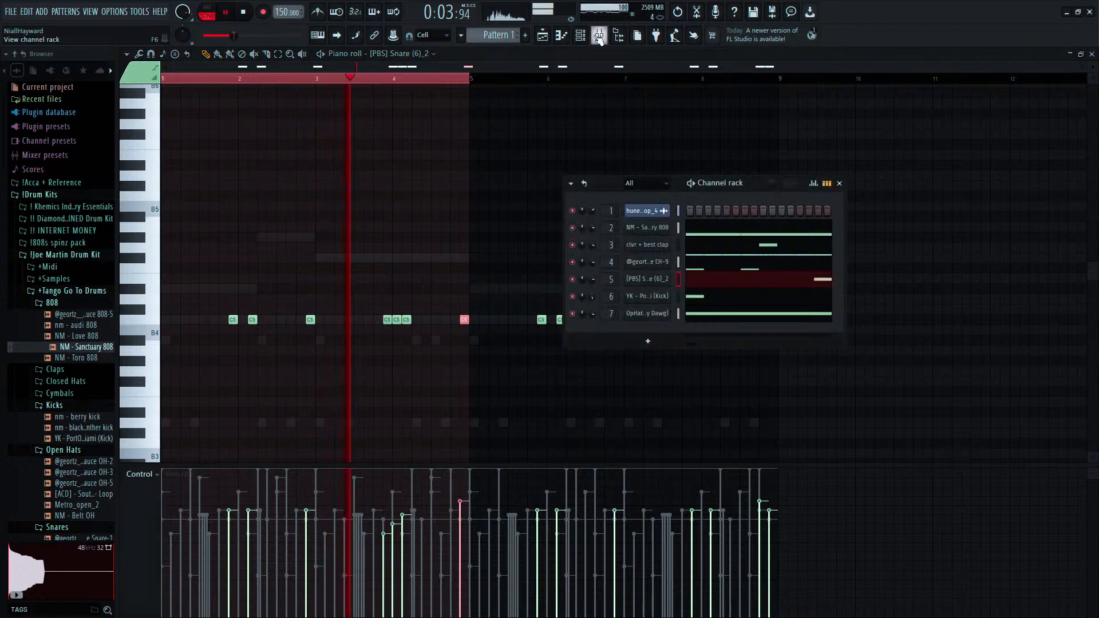
pyautogui.click(599, 38)
pyautogui.click(222, 394)
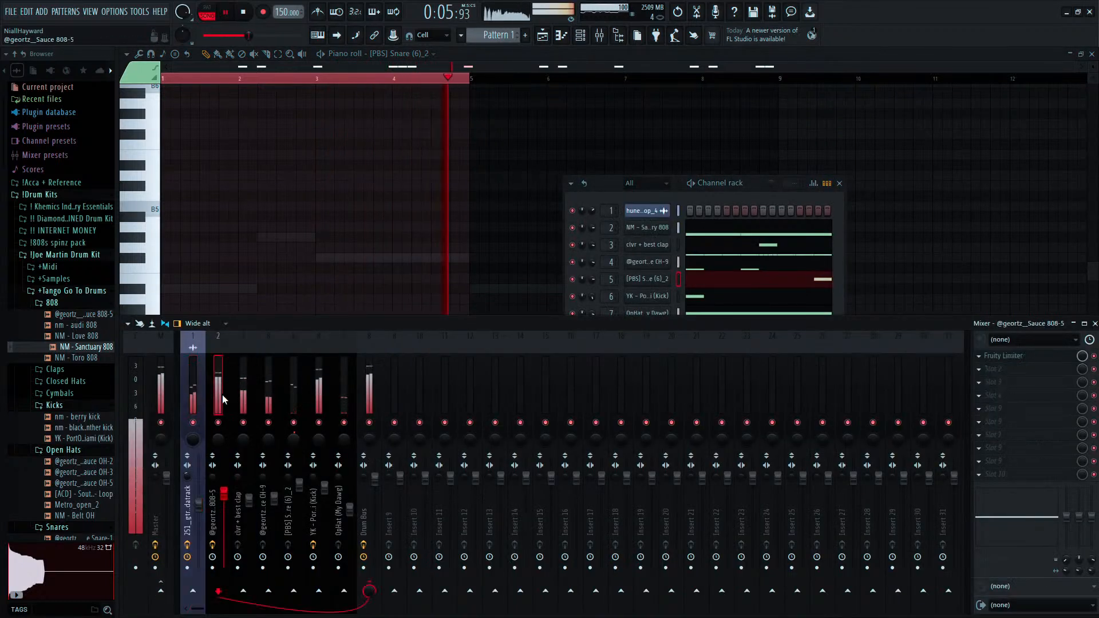
pyautogui.click(266, 390)
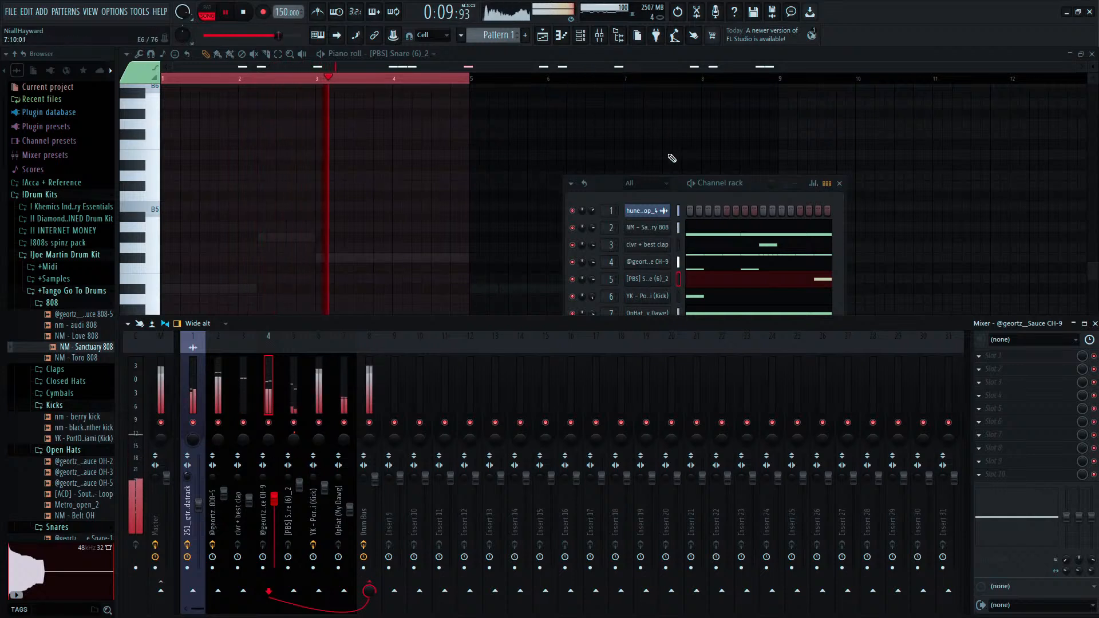
pyautogui.click(195, 384)
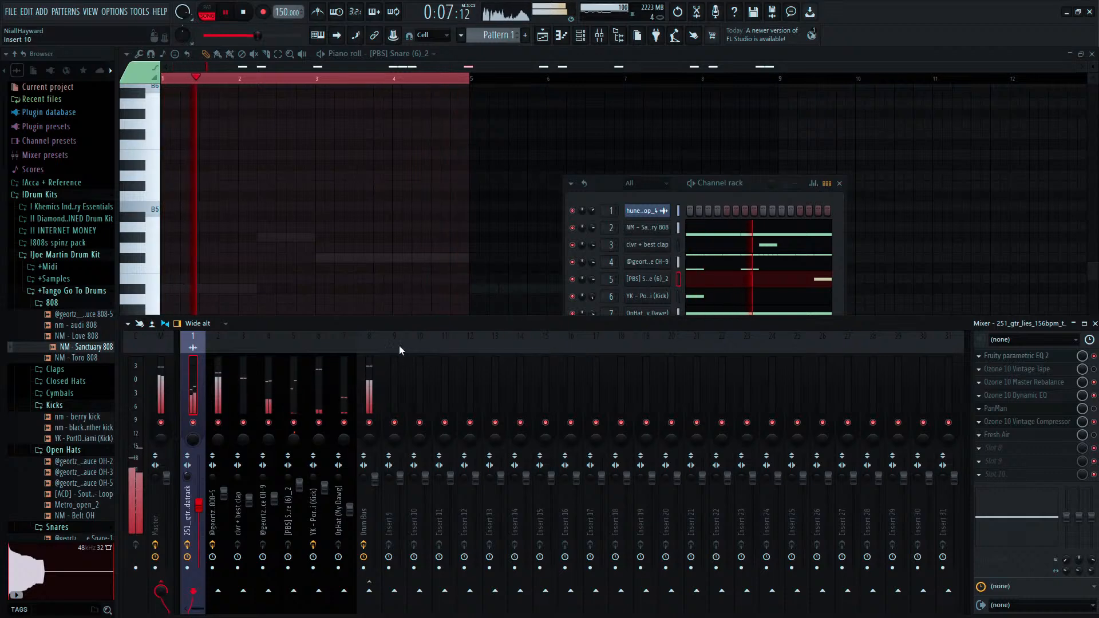
# Duplicate the melody loop clip across bars 9 to 16 in the playlist and delete all Pattern 1 clips.
pyautogui.click(561, 36)
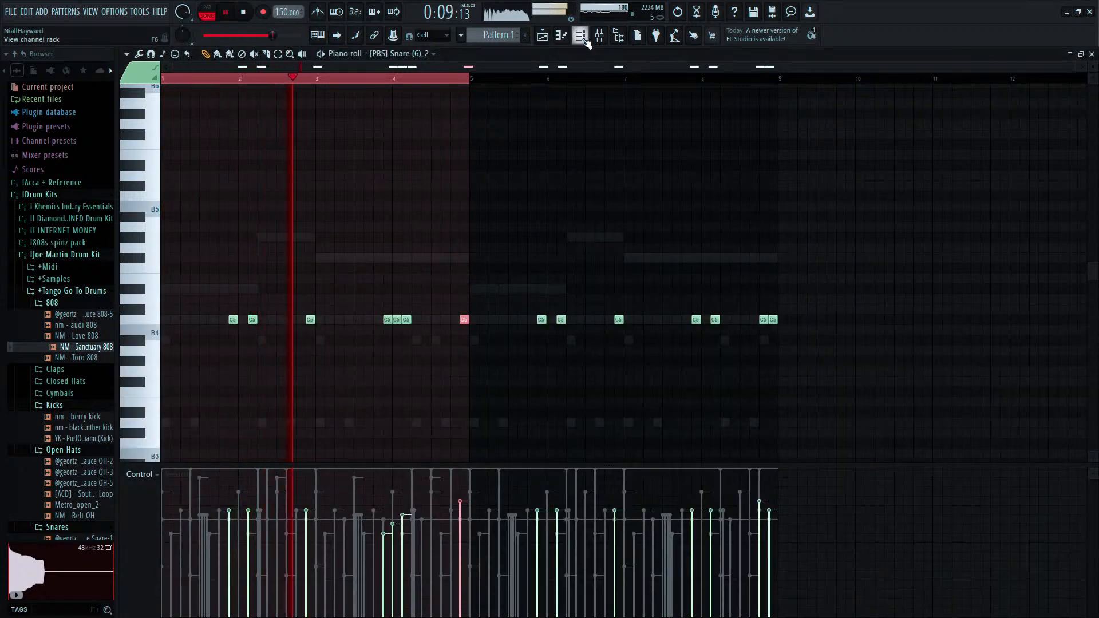
pyautogui.click(544, 36)
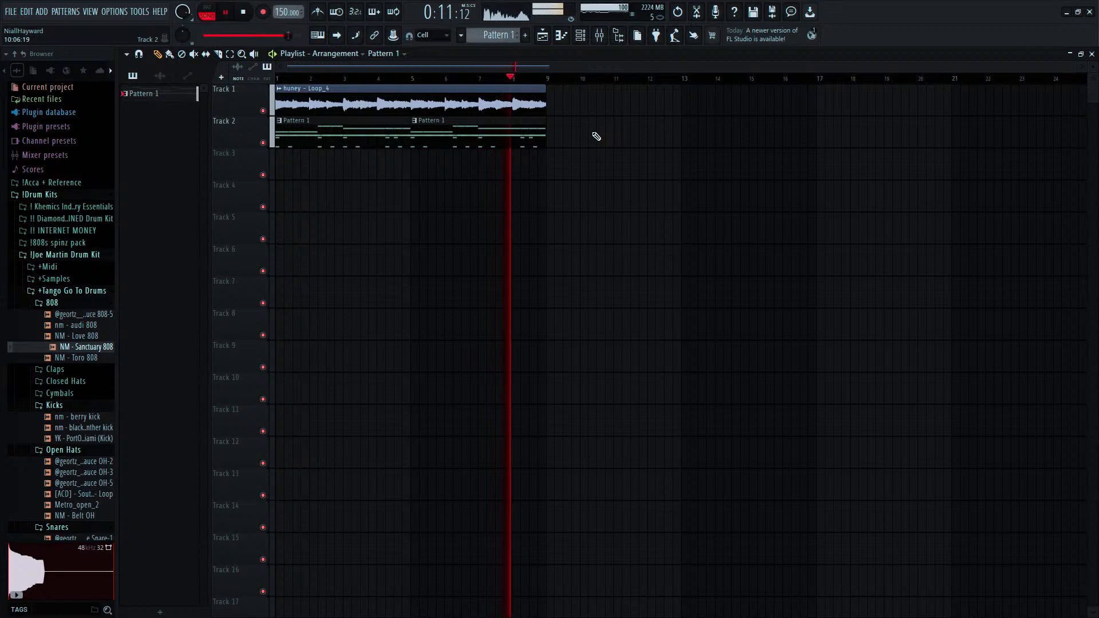
pyautogui.moveTo(597, 111); pyautogui.dragTo(451, 138)
pyautogui.hotkey('ctrl', 'b')
pyautogui.hotkey('ctrl', 'b')
pyautogui.scroll(-1, 450, 139)
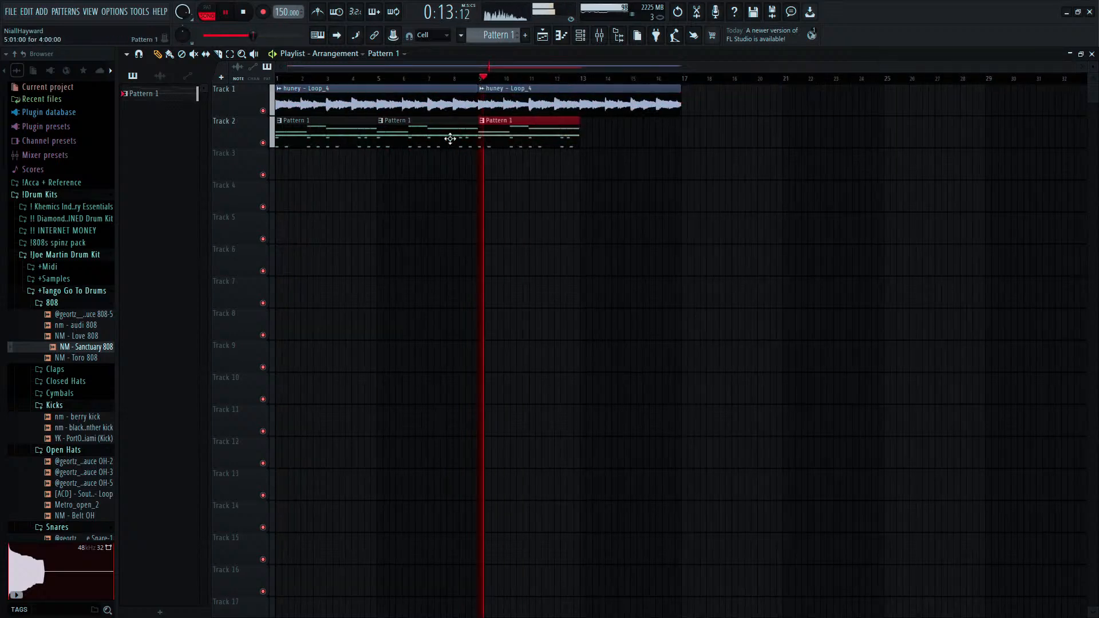
pyautogui.rightClick(540, 146)
pyautogui.rightClick(429, 139)
pyautogui.rightClick(332, 136)
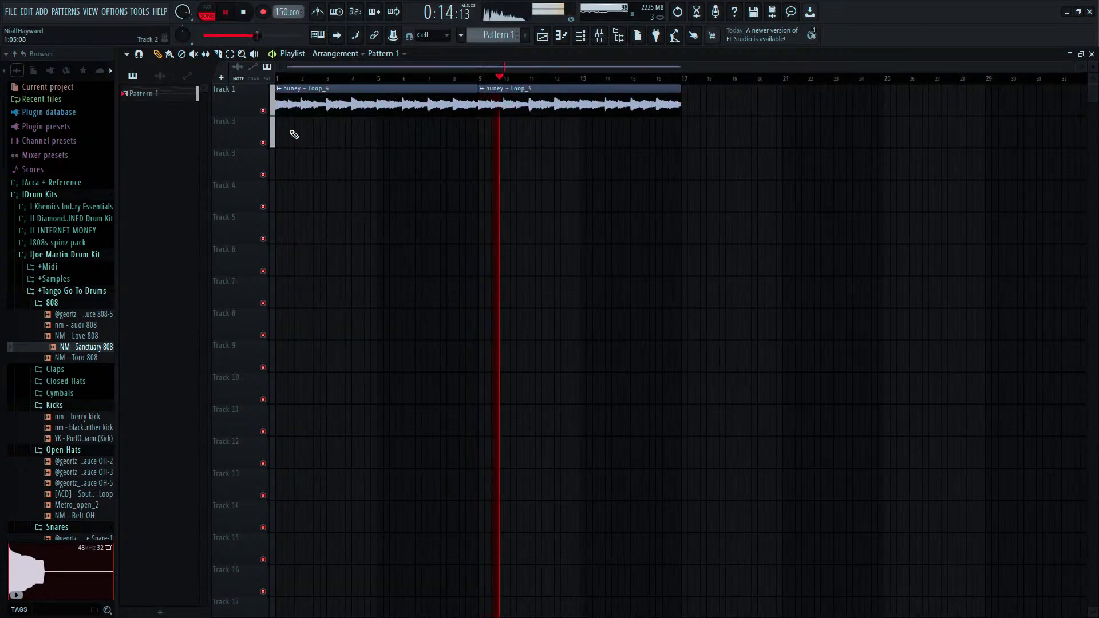
# Split Pattern 1 by channel and place the six resulting patterns on Tracks 2 to 7 at bars 9 and 13.
pyautogui.rightClick(142, 97)
pyautogui.click(188, 273)
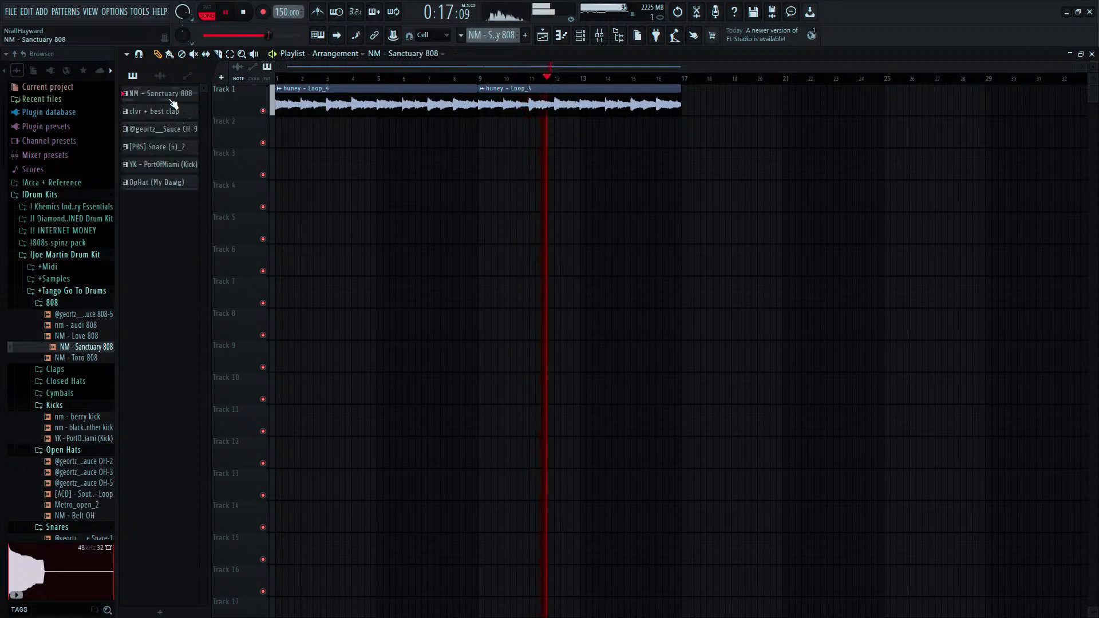
pyautogui.keyDown('shift'); pyautogui.click(170, 182); pyautogui.keyUp('shift')
pyautogui.moveTo(164, 110); pyautogui.dragTo(594, 160)
pyautogui.press('space')
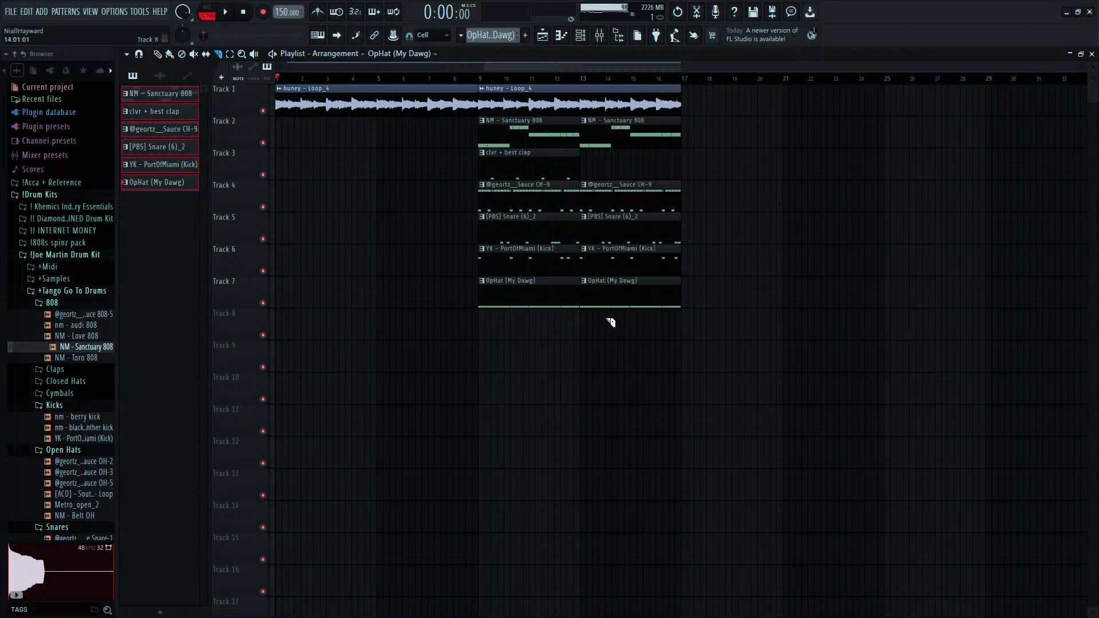
pyautogui.moveTo(610, 322); pyautogui.dragTo(633, 142)
# Try slicing off the drum clips' opening up to about step 7 of bar 9, audition the drop and restore the clips.
pyautogui.press('space')
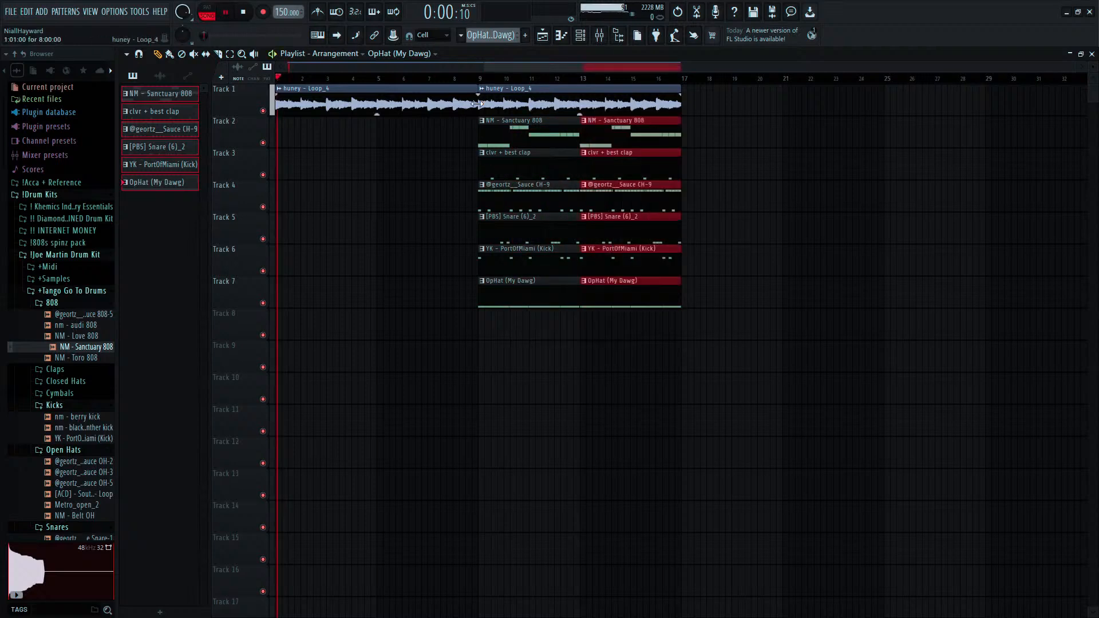
pyautogui.keyDown('ctrl'); pyautogui.scroll(4, 492, 126); pyautogui.keyUp('ctrl')
pyautogui.press('space')
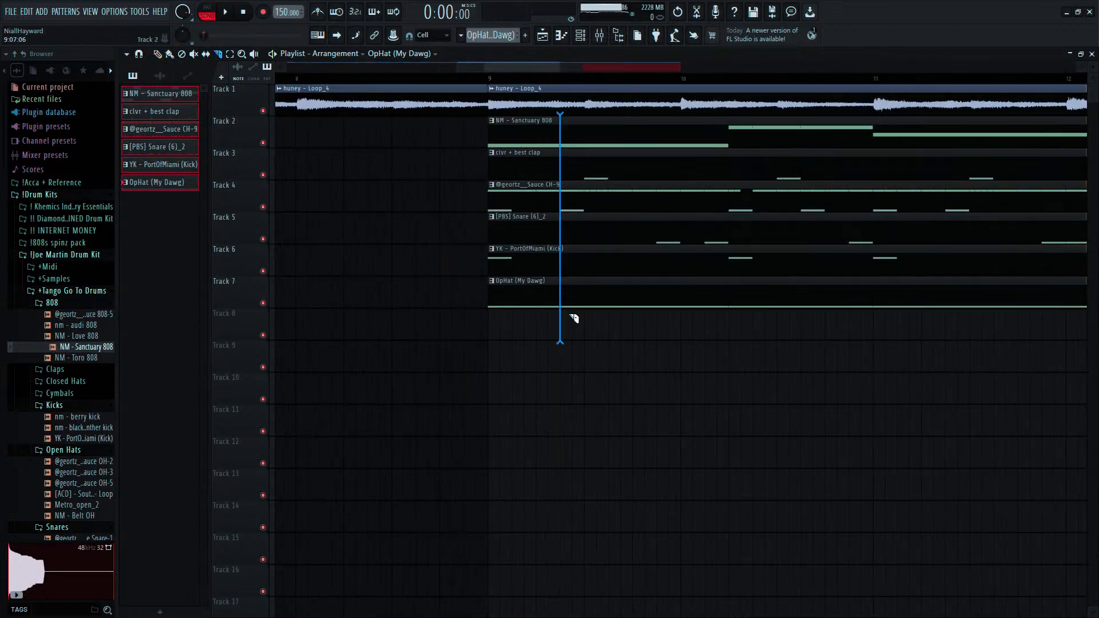
pyautogui.moveTo(574, 318); pyautogui.dragTo(530, 148)
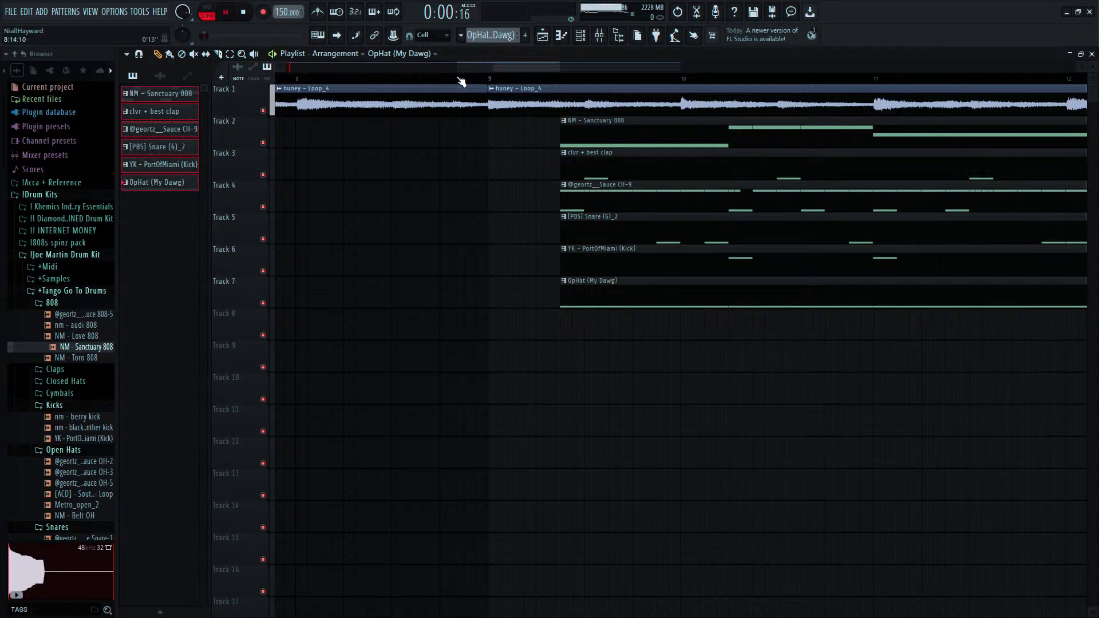
pyautogui.moveTo(458, 79); pyautogui.dragTo(252, 93)
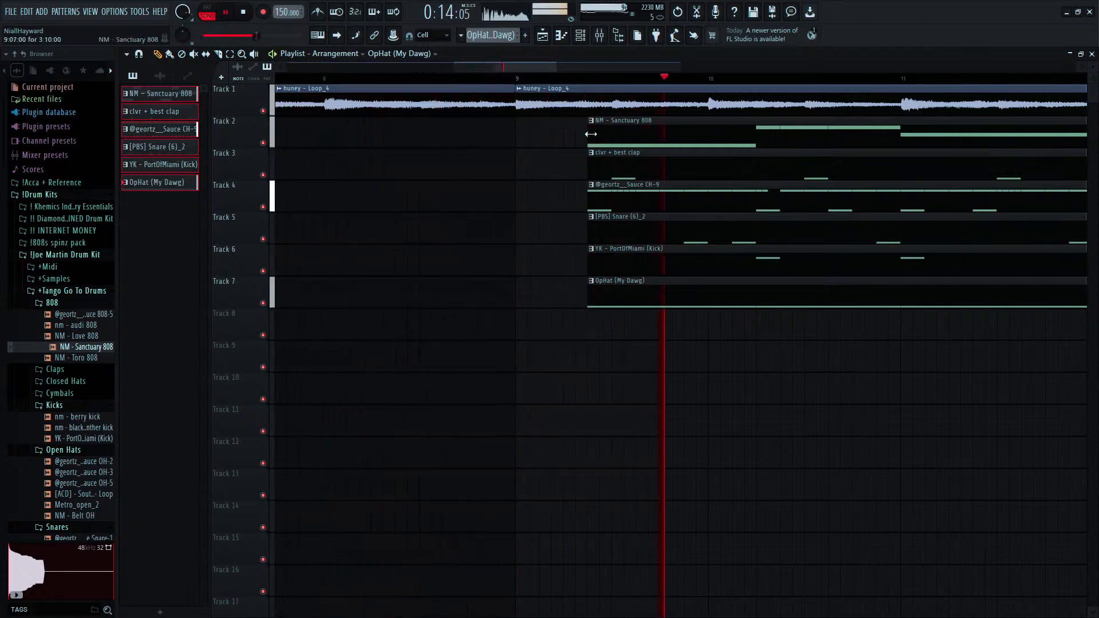
pyautogui.scroll(-3, 592, 133)
pyautogui.moveTo(597, 133); pyautogui.dragTo(569, 206)
# Check the kick's mixer track and listen through the playlist arrangement.
pyautogui.click(600, 35)
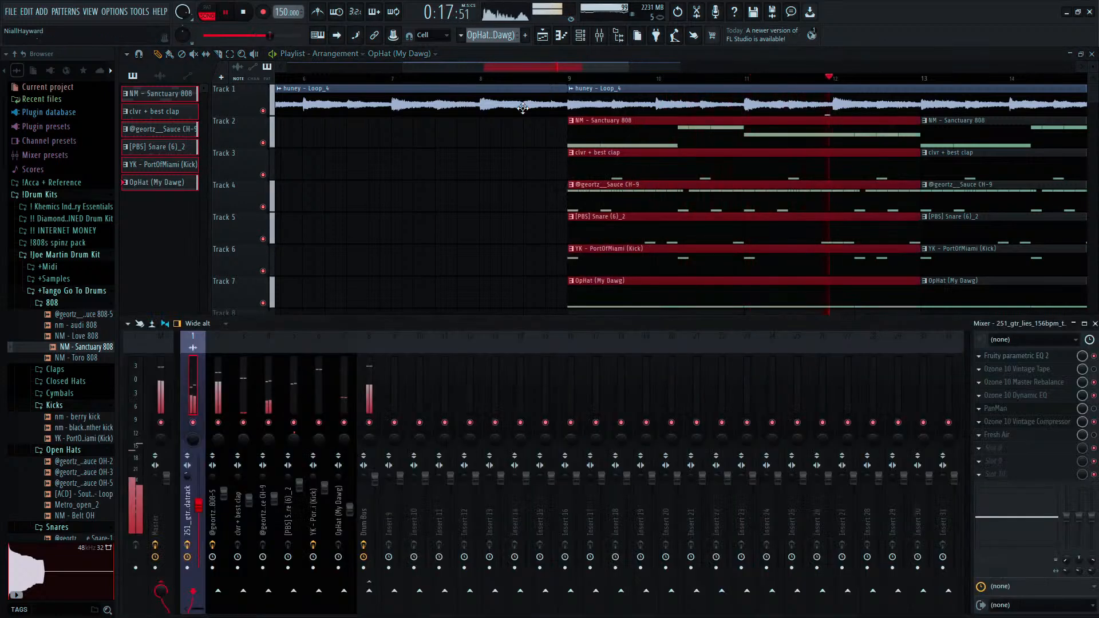
pyautogui.click(319, 375)
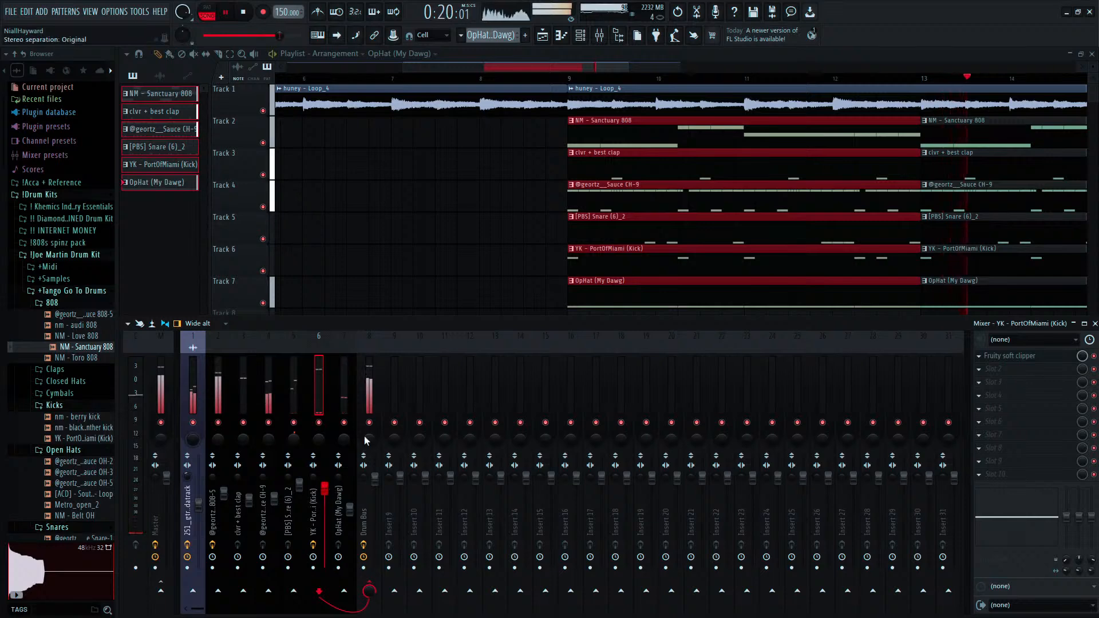
pyautogui.click(599, 36)
pyautogui.scroll(-5, 607, 121)
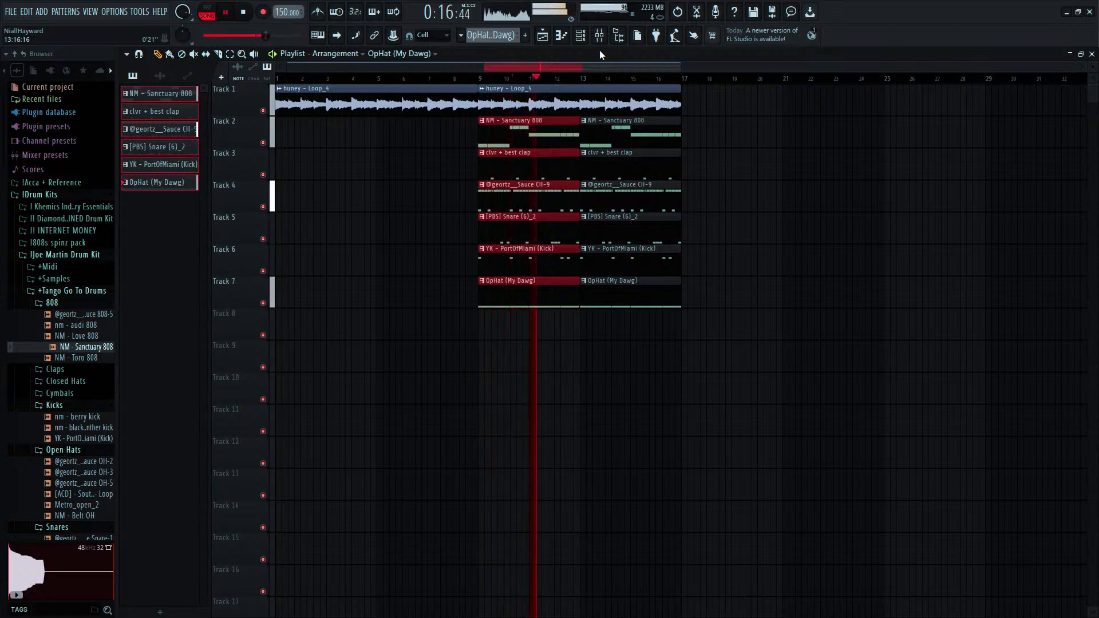
pyautogui.press('space')
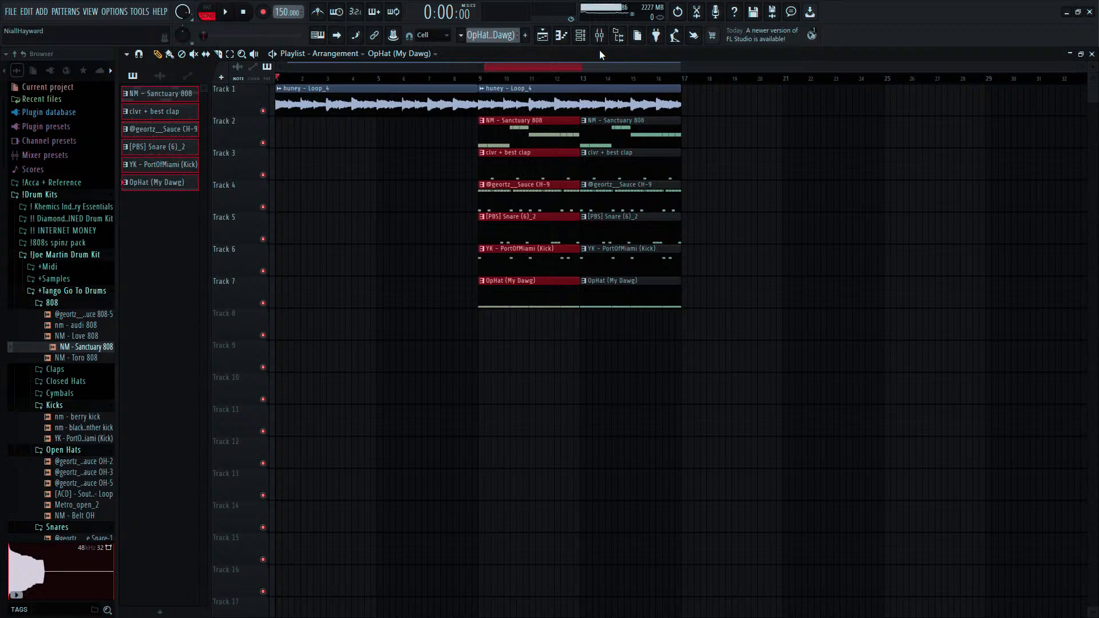
# Copy the clap, closed-hat and open-hat clips on Tracks 3, 4 and 7 from bar 9 to bar 5.
pyautogui.press('space')
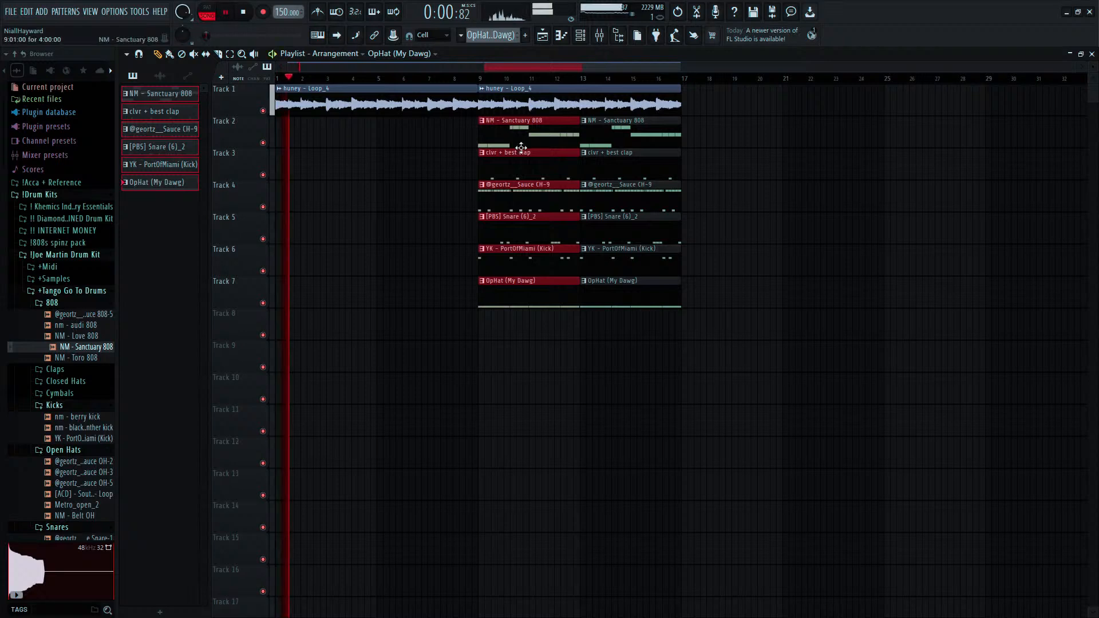
pyautogui.doubleClick(436, 99)
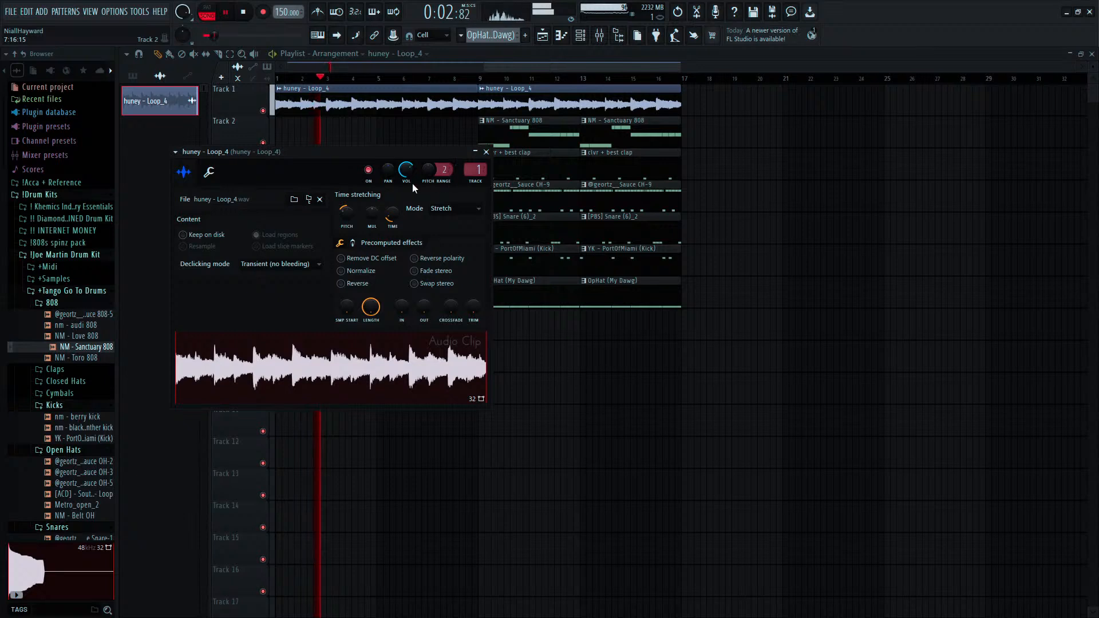
pyautogui.press('Escape')
pyautogui.moveTo(512, 186); pyautogui.dragTo(416, 184)
pyautogui.moveTo(526, 165); pyautogui.dragTo(419, 167)
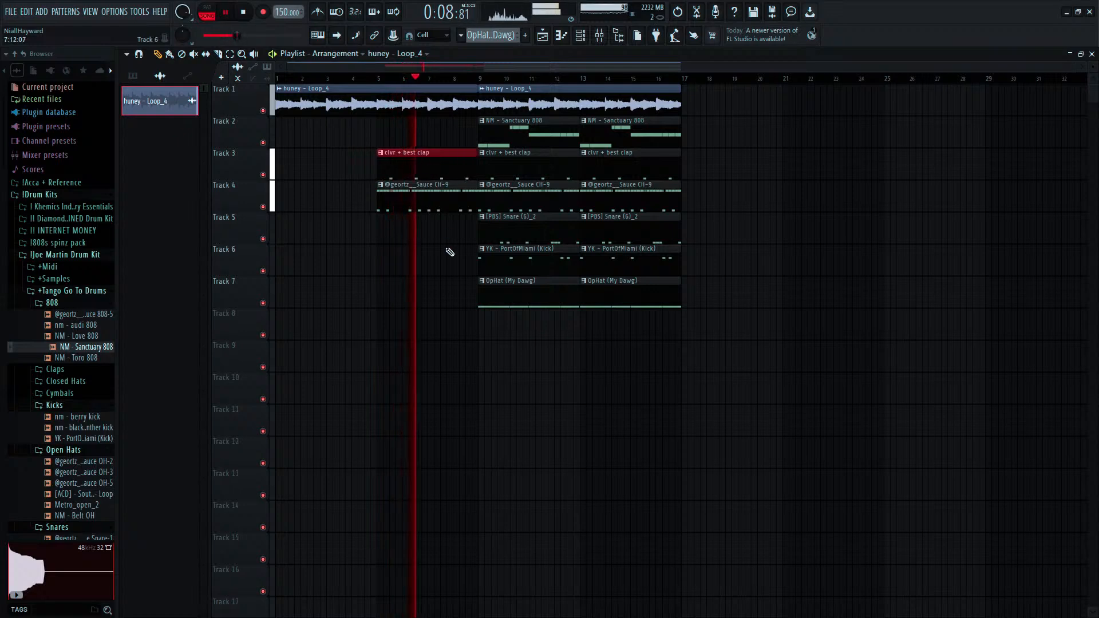
pyautogui.click(514, 244)
pyautogui.moveTo(520, 294); pyautogui.dragTo(437, 284)
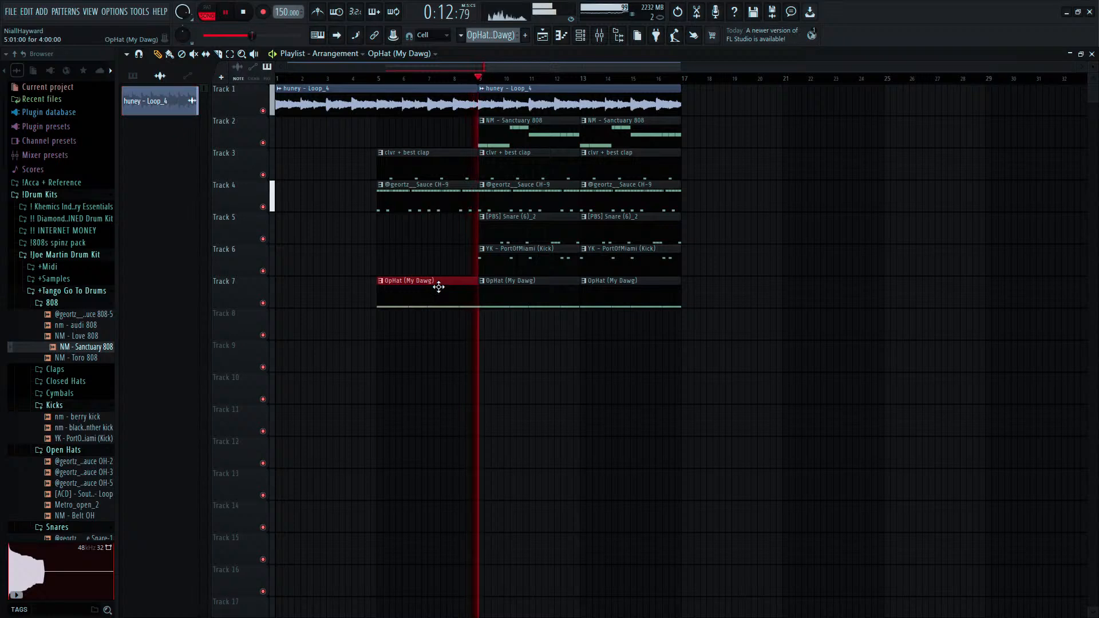
# Slice the closed-hat and open-hat clips halfway through bar 8 and delete their remainders before bar 9.
pyautogui.scroll(5, 436, 284)
pyautogui.moveTo(563, 182); pyautogui.dragTo(564, 303)
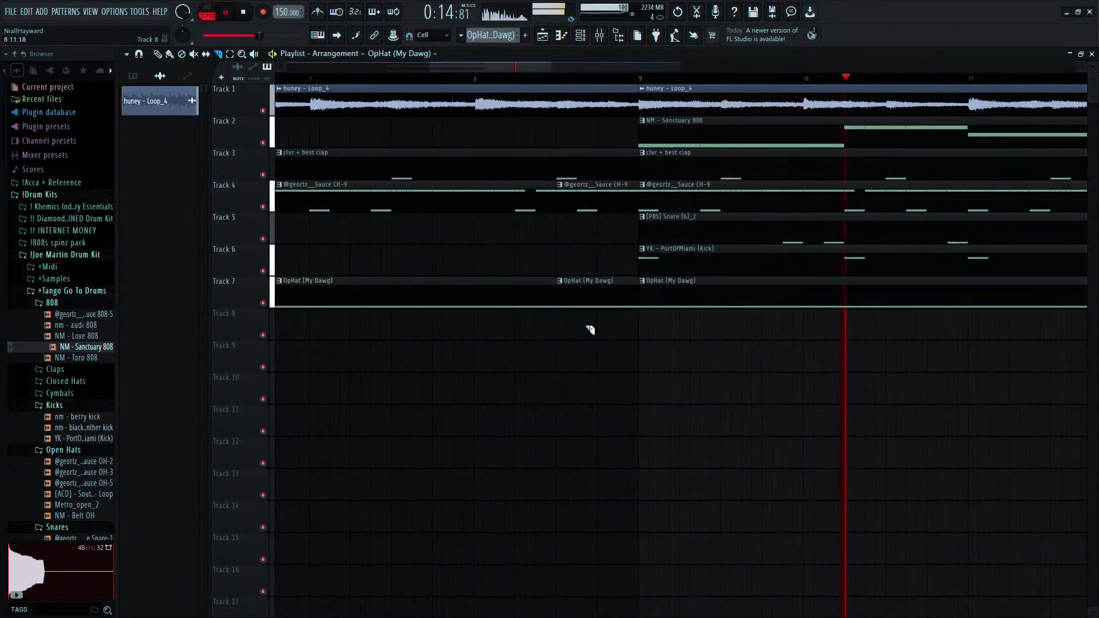
pyautogui.press('p')
pyautogui.rightClick(588, 293)
pyautogui.rightClick(584, 206)
pyautogui.scroll(-6, 586, 205)
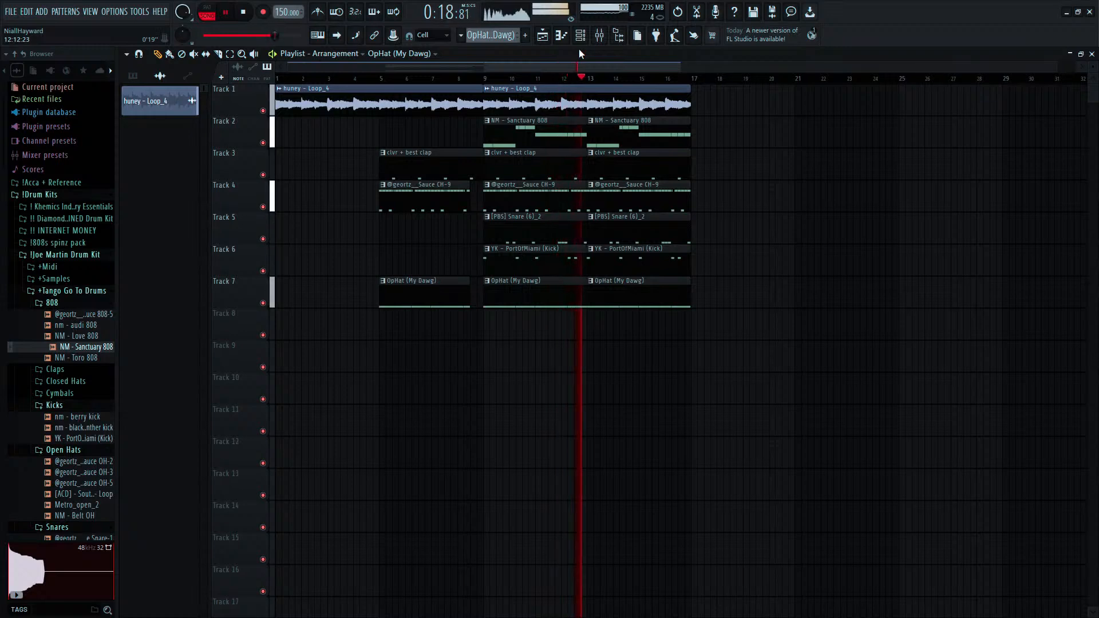
# Play the arrangement again from the start and collapse the +Tango Go To Drums folder in the browser.
pyautogui.press('space')
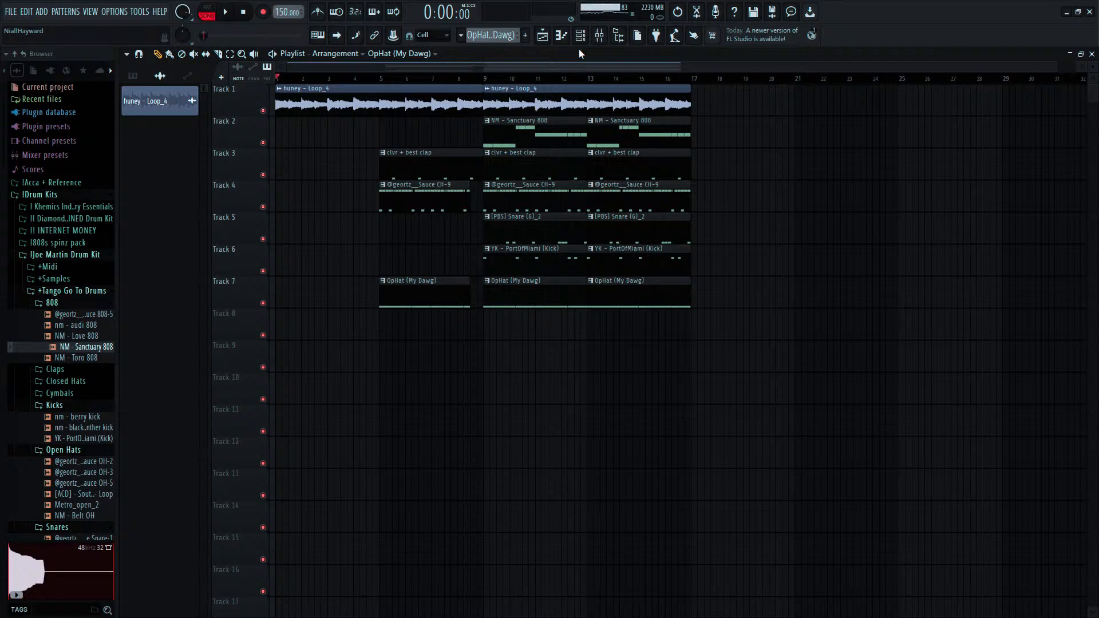
pyautogui.press('space')
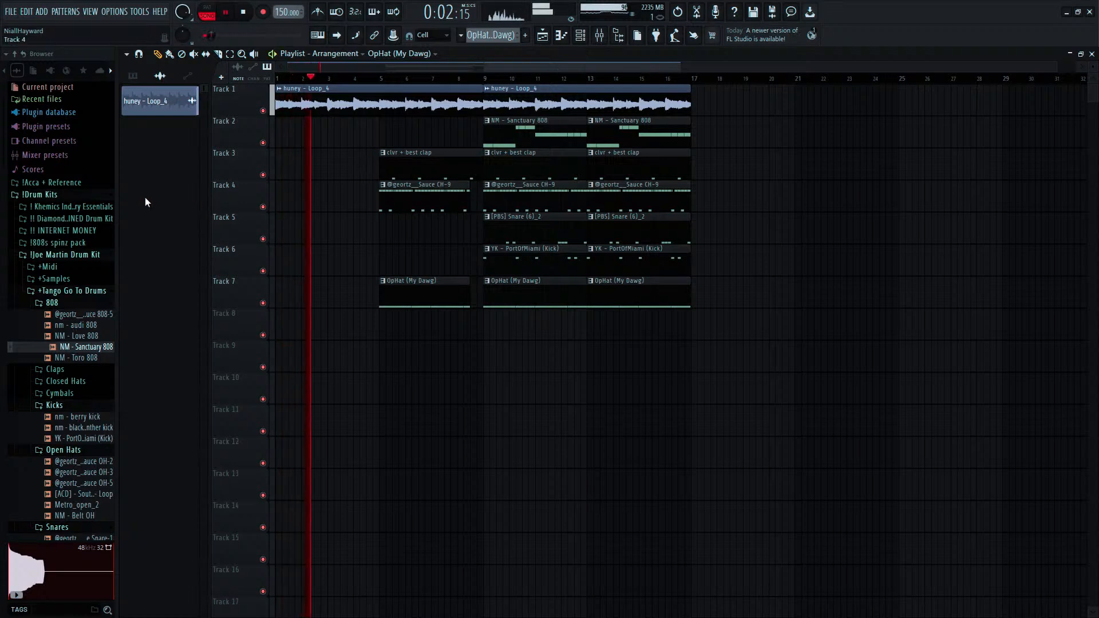
pyautogui.click(71, 291)
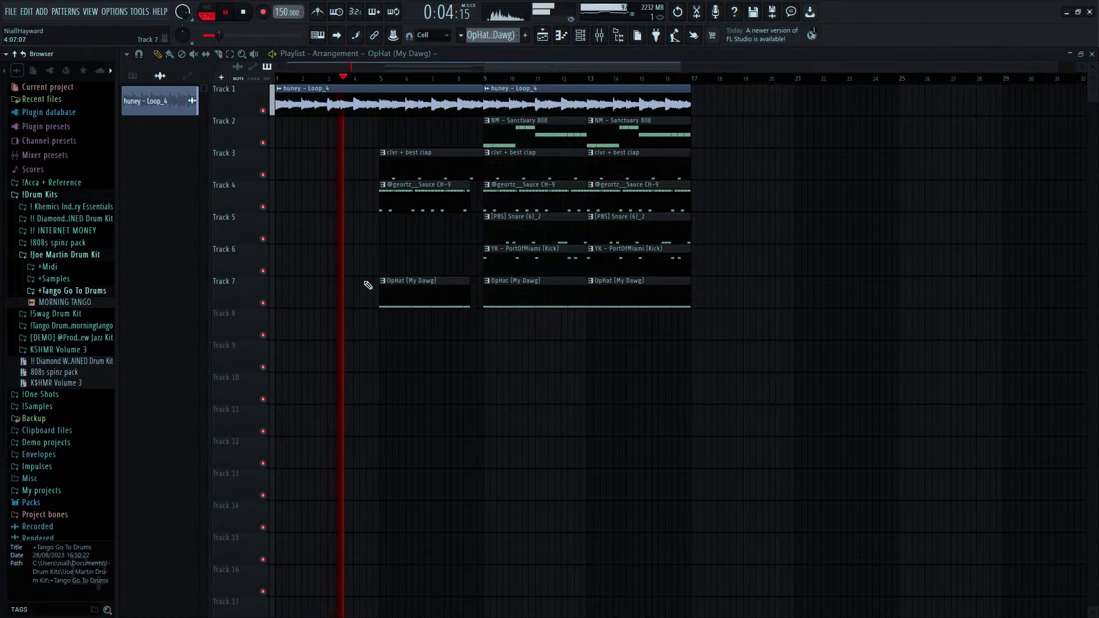
pyautogui.scroll(-2, 410, 289)
pyautogui.scroll(2, 409, 289)
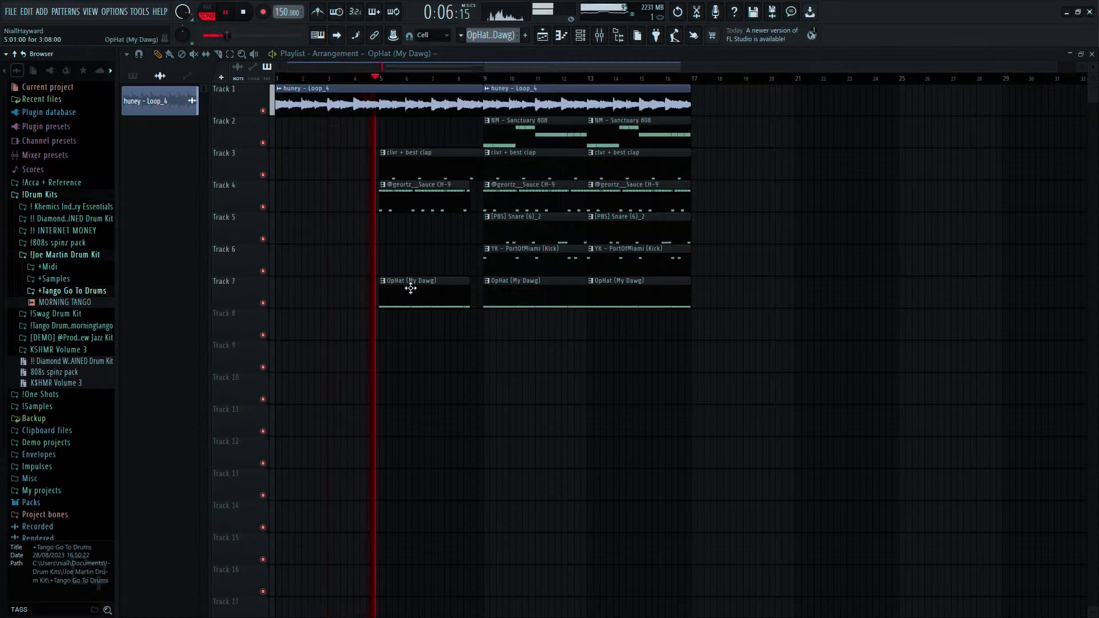
# Expand the !Tango drum kit folder in the browser and collapse its 808, HH and Kick subfolders.
pyautogui.click(69, 326)
pyautogui.click(59, 350)
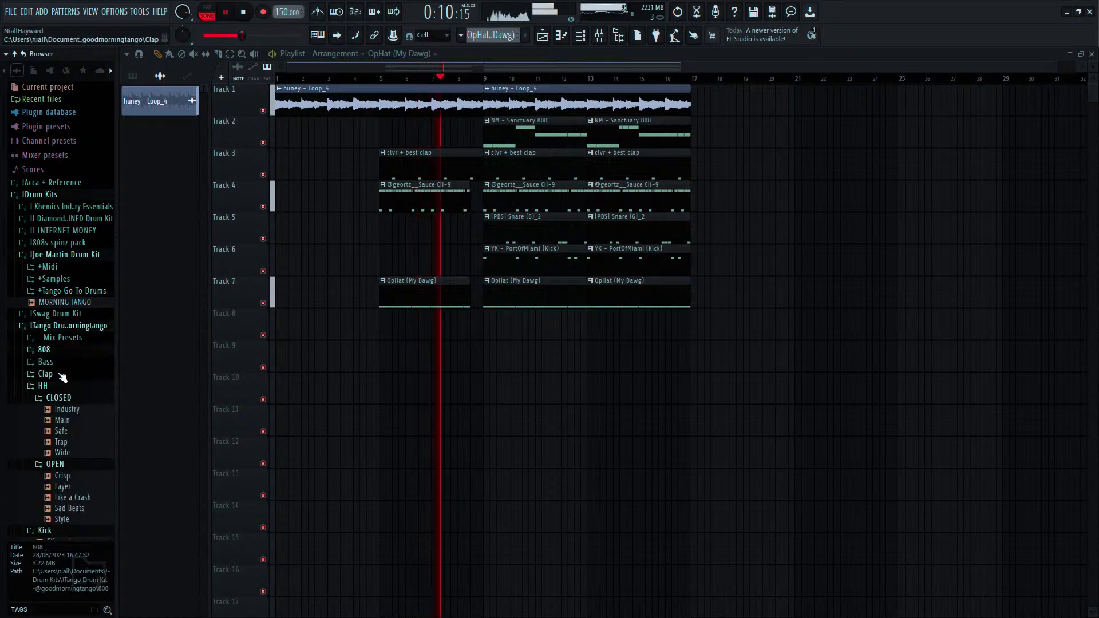
pyautogui.click(60, 386)
pyautogui.click(55, 398)
pyautogui.scroll(-3, 61, 386)
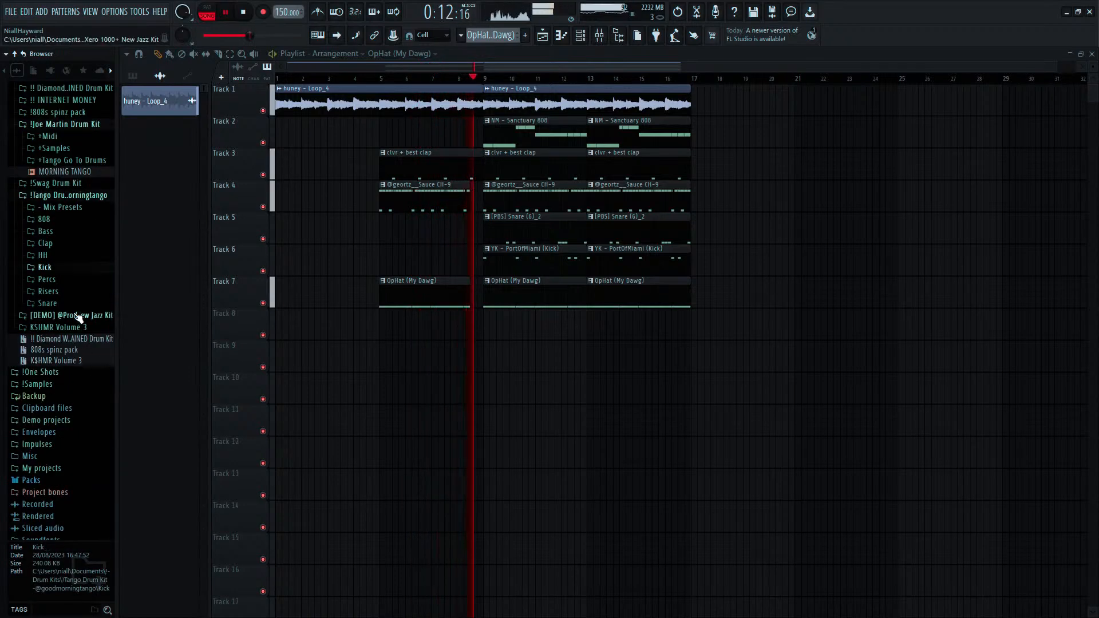
pyautogui.scroll(-1, 454, 217)
# Listen through the playlist arrangement and restart playback from the beginning.
pyautogui.scroll(4, 444, 216)
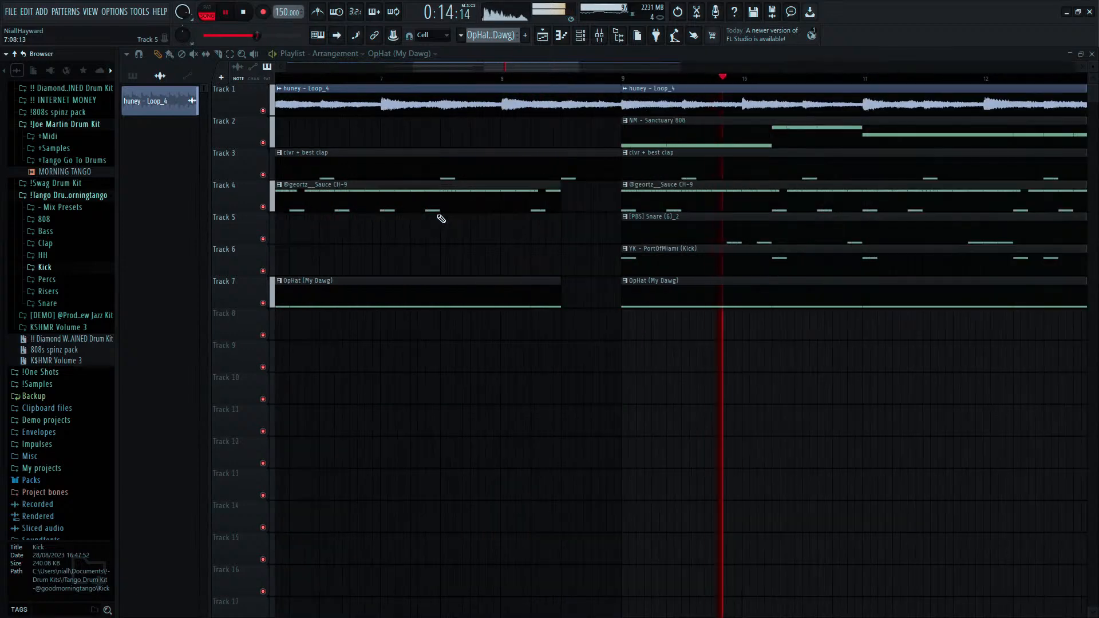
pyautogui.scroll(-3, 429, 221)
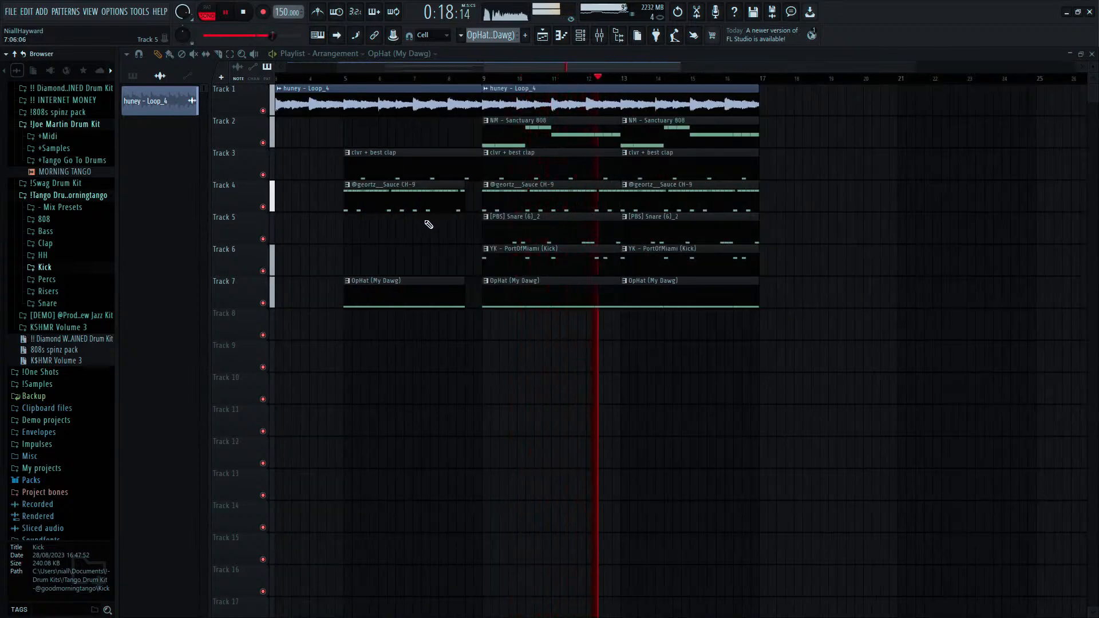
pyautogui.scroll(-1, 435, 223)
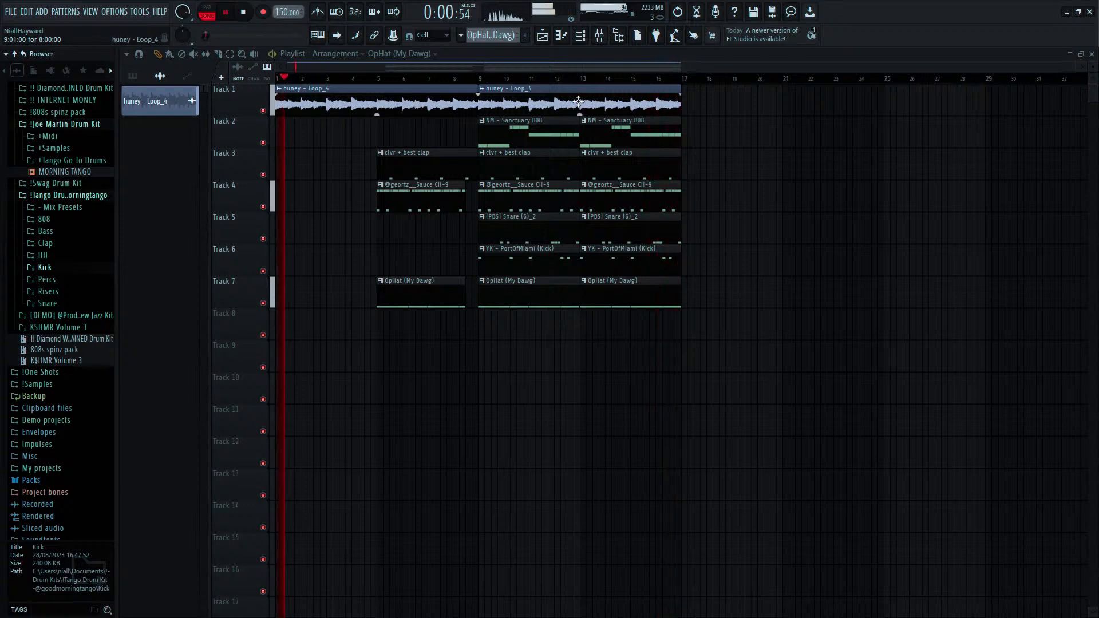
pyautogui.press('space')
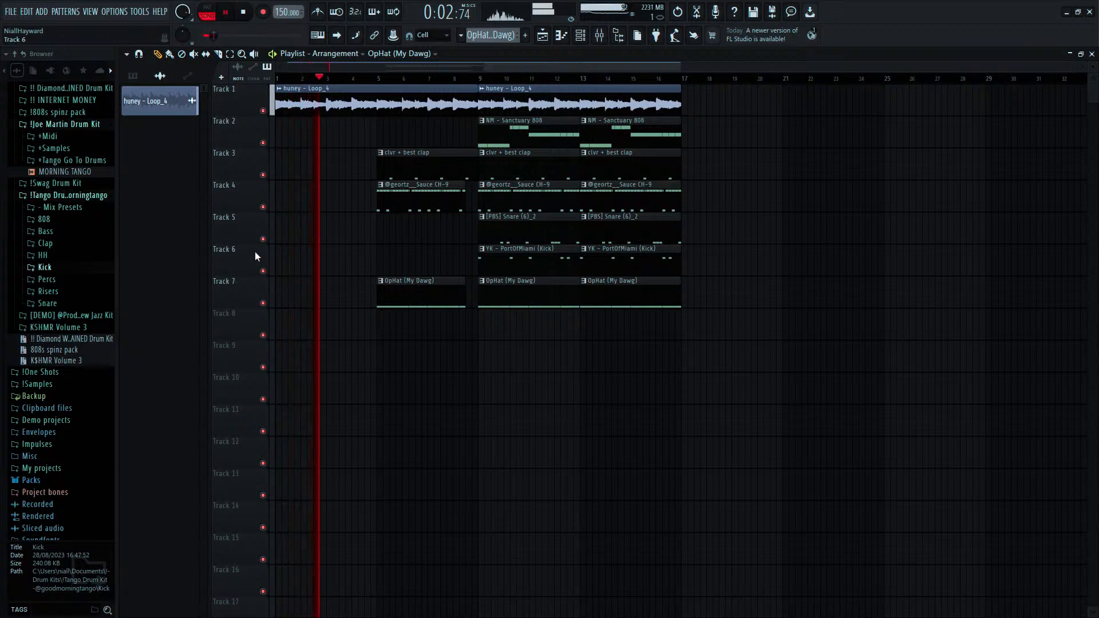
# Place the MORNING TANGO sample on Track 8 at 3:14:06 and check its channel settings.
pyautogui.moveTo(59, 170); pyautogui.dragTo(364, 315)
pyautogui.scroll(6, 363, 316)
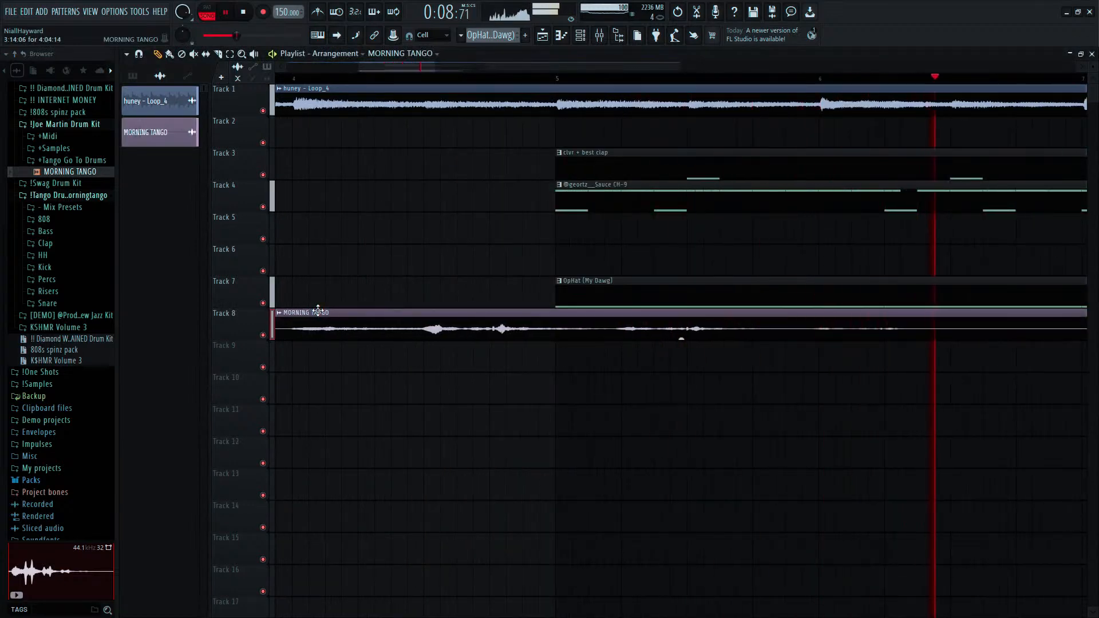
pyautogui.doubleClick(336, 316)
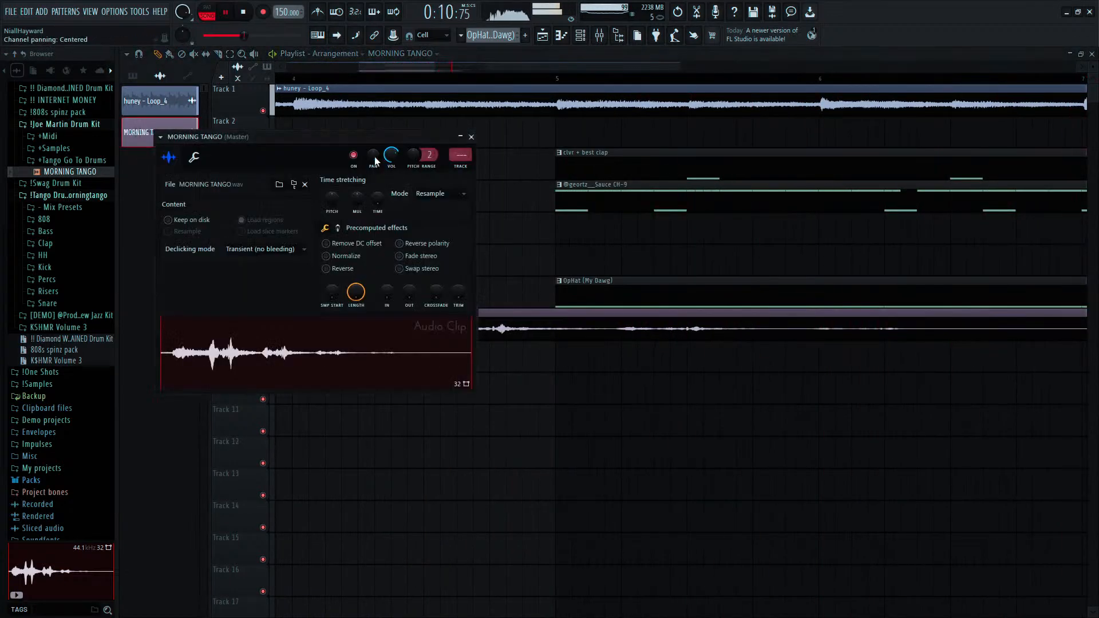
pyautogui.click(471, 137)
pyautogui.scroll(-4, 542, 181)
pyautogui.scroll(-5, 550, 185)
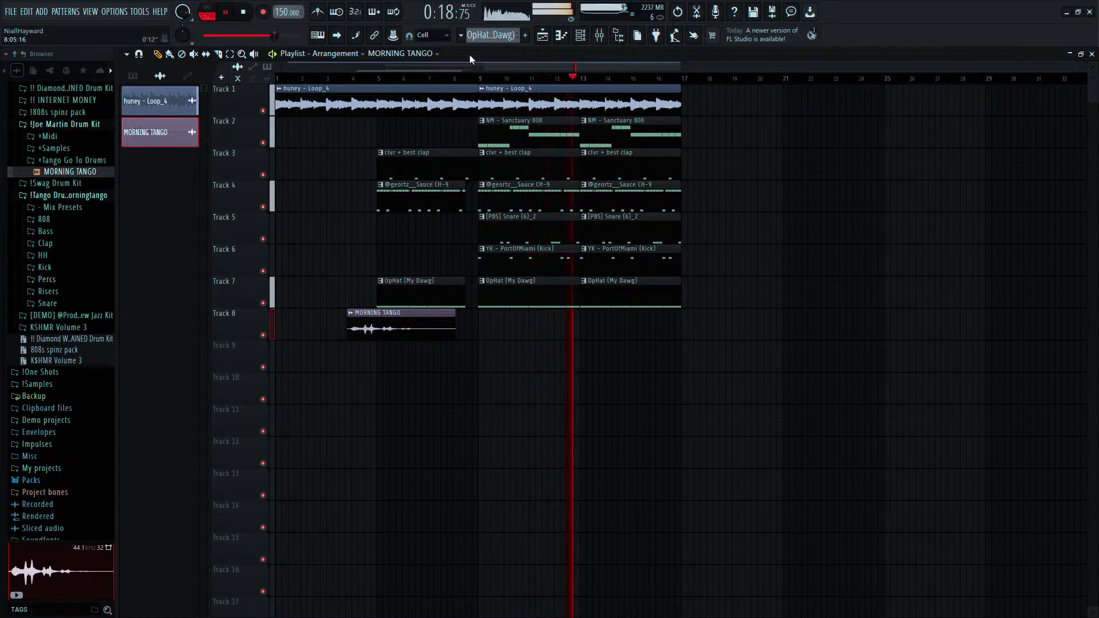
# Replay the arrangement from the start and recheck the MORNING TANGO clip's channel settings.
pyautogui.press('space')
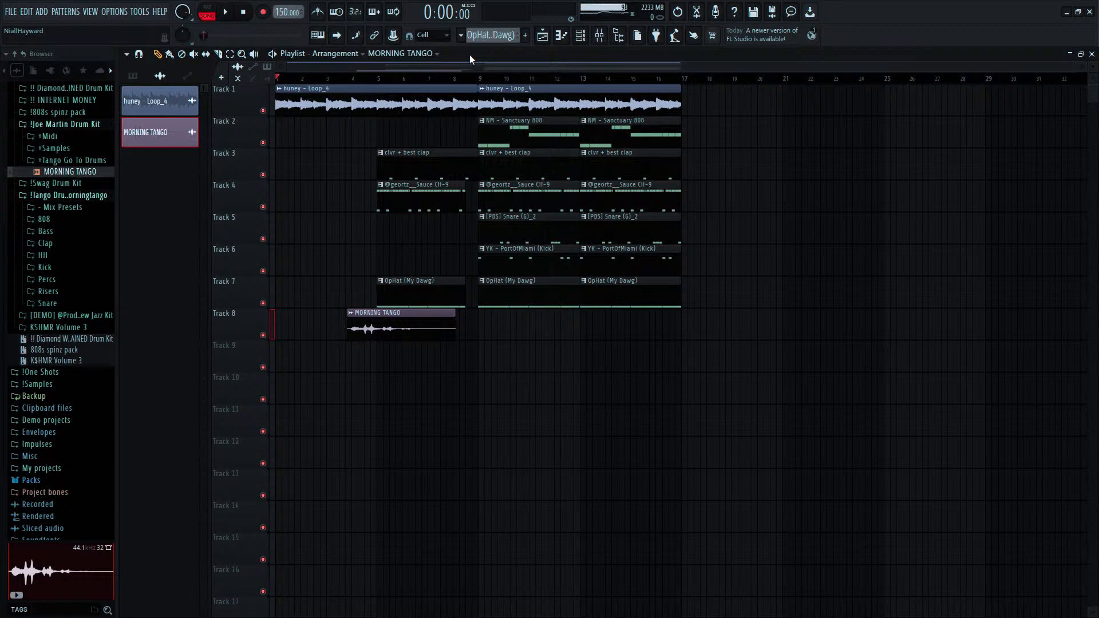
pyautogui.press('space')
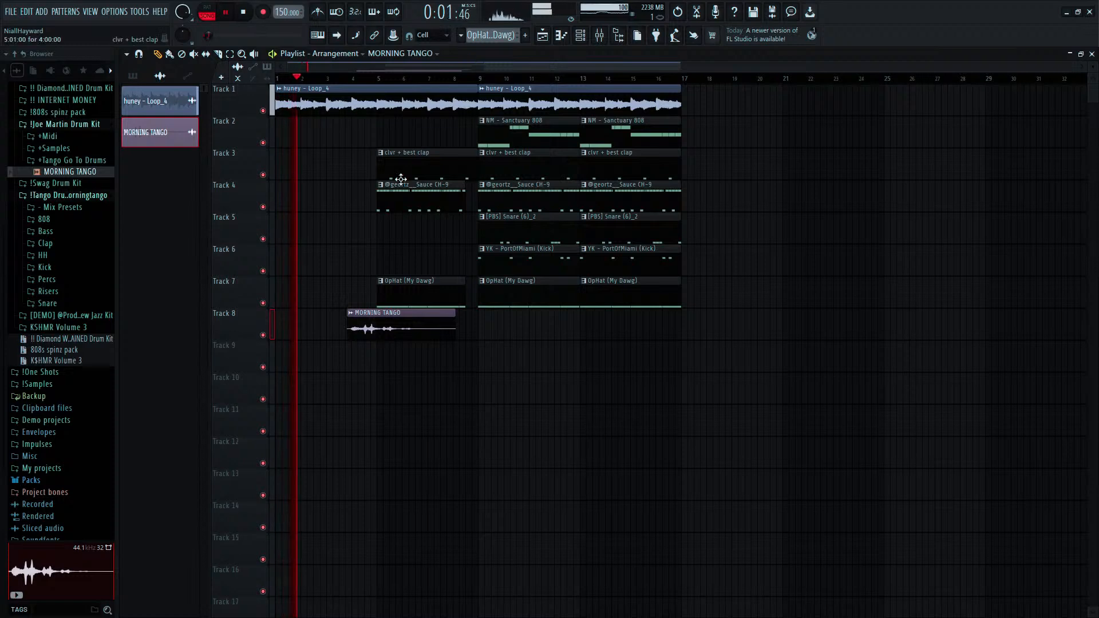
pyautogui.click(141, 79)
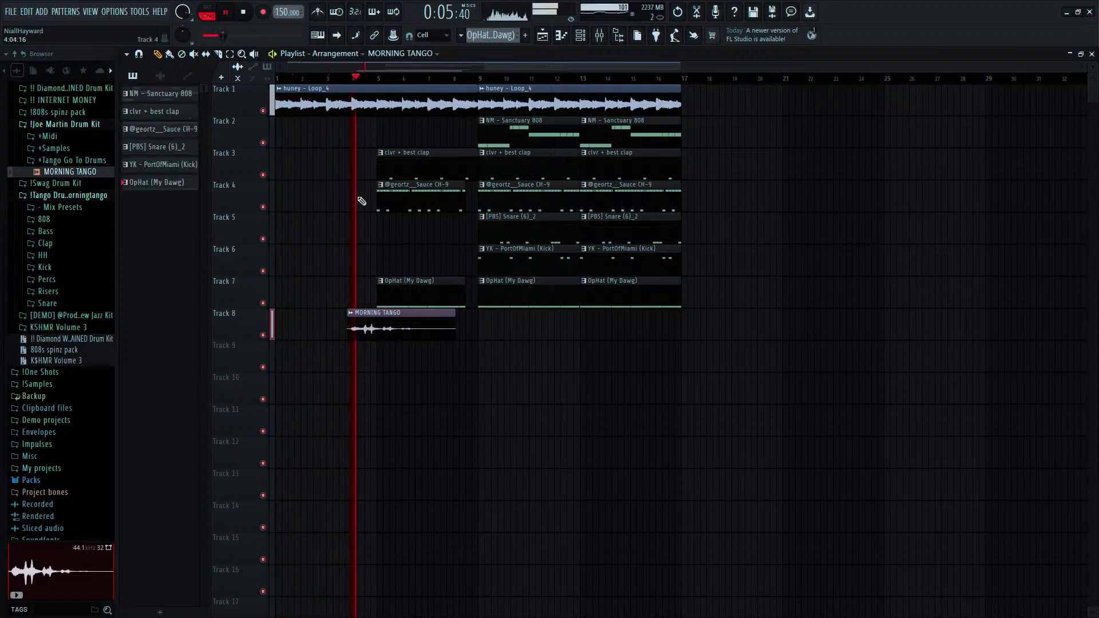
pyautogui.doubleClick(400, 322)
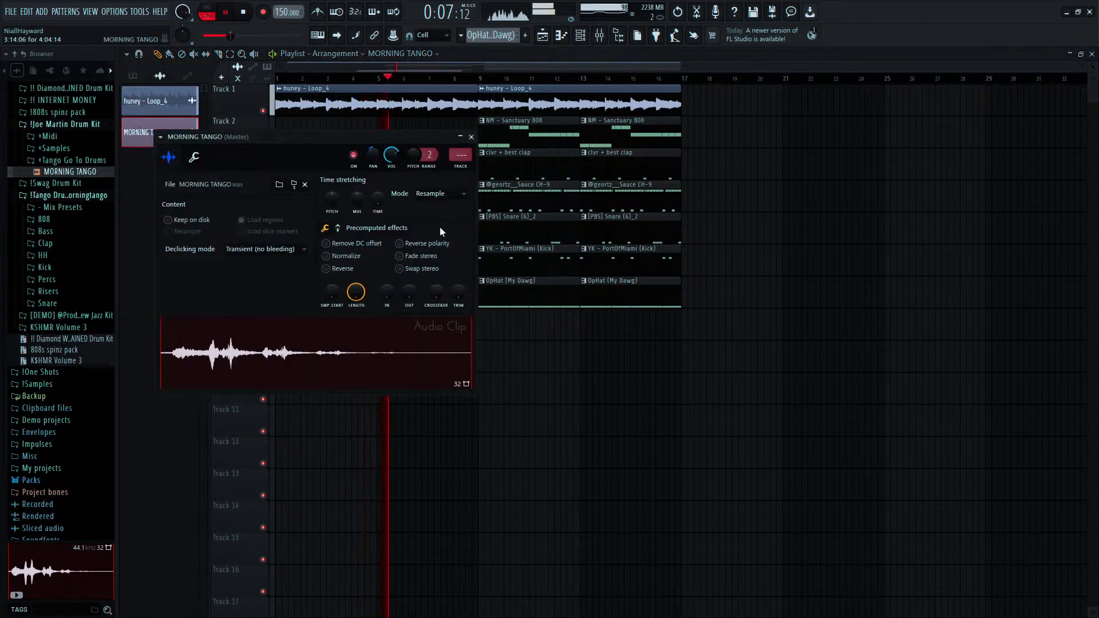
pyautogui.click(467, 136)
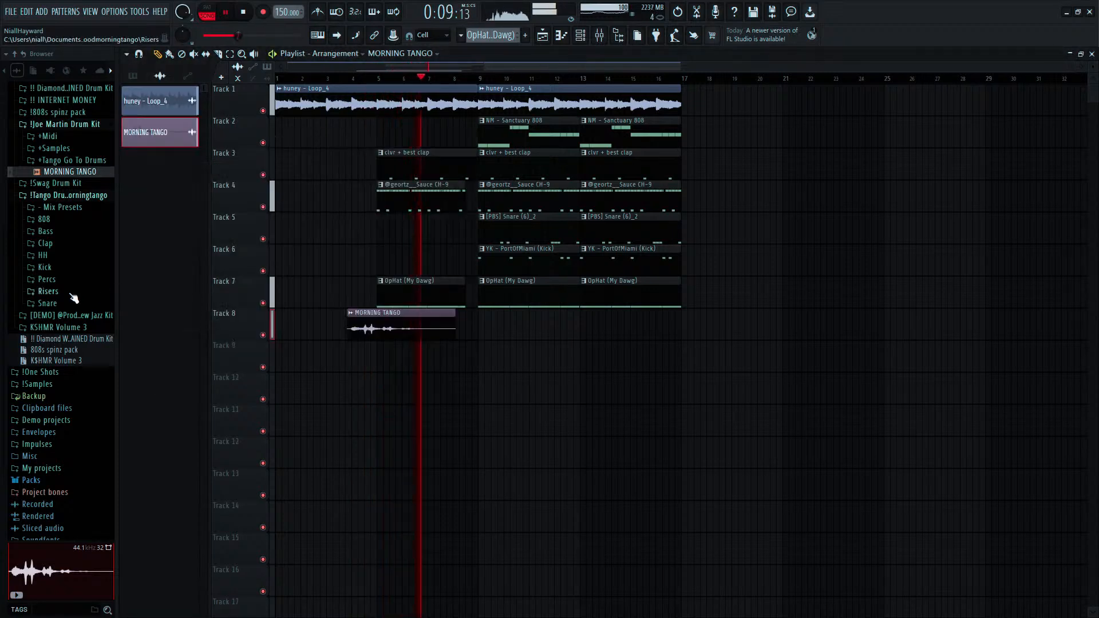
# Place the Sweep sample from the Risers folder on Track 9, midway through bar 8.
pyautogui.click(48, 291)
pyautogui.moveTo(57, 341); pyautogui.dragTo(479, 350)
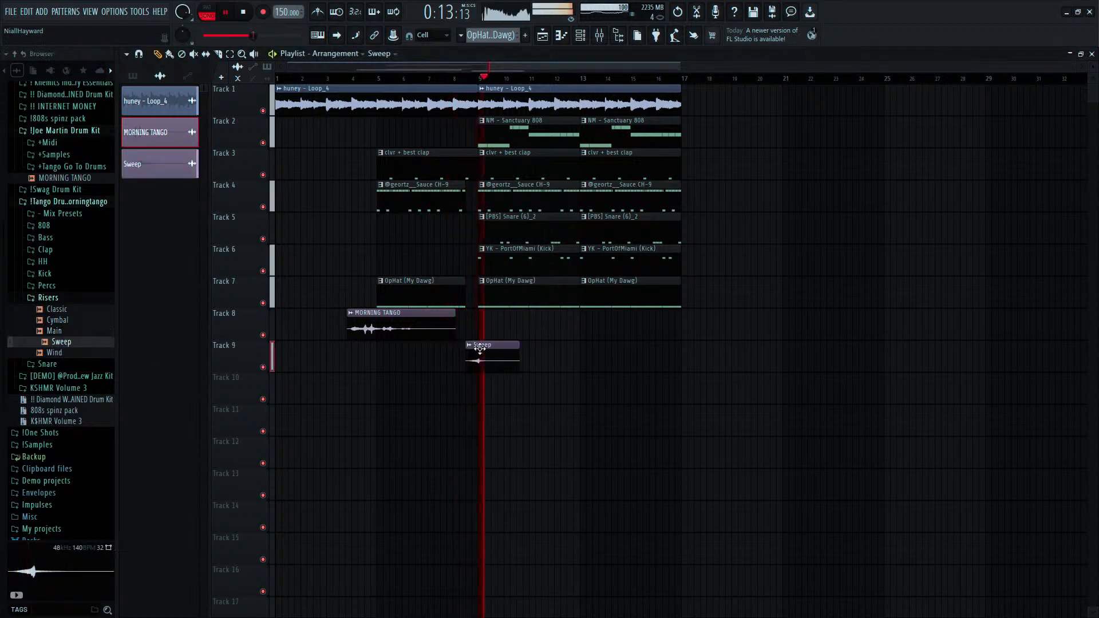
pyautogui.scroll(5, 476, 346)
pyautogui.scroll(3, 492, 346)
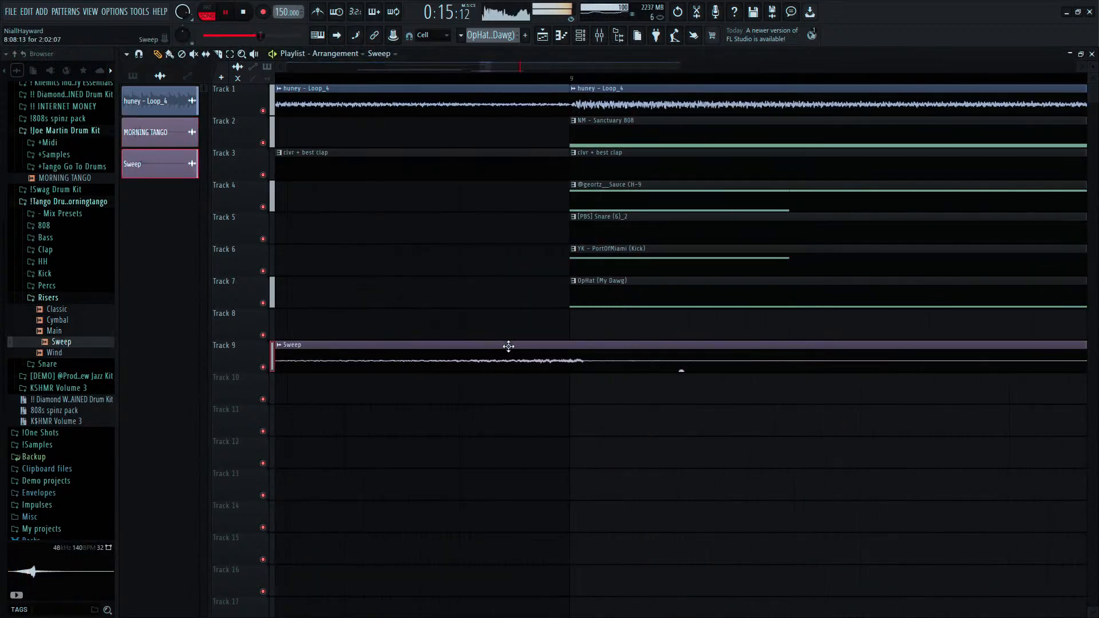
# Slice the Sweep clip at bar 9 and delete the part after the cut.
pyautogui.click(574, 355)
pyautogui.scroll(-3, 574, 353)
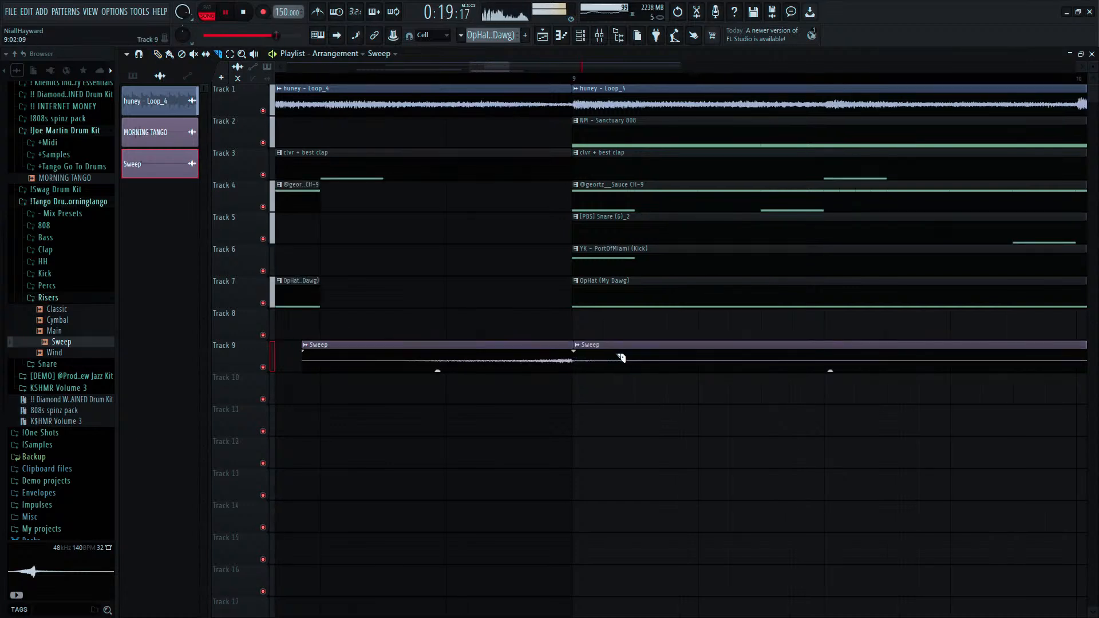
pyautogui.rightClick(621, 358)
pyautogui.scroll(-5, 619, 357)
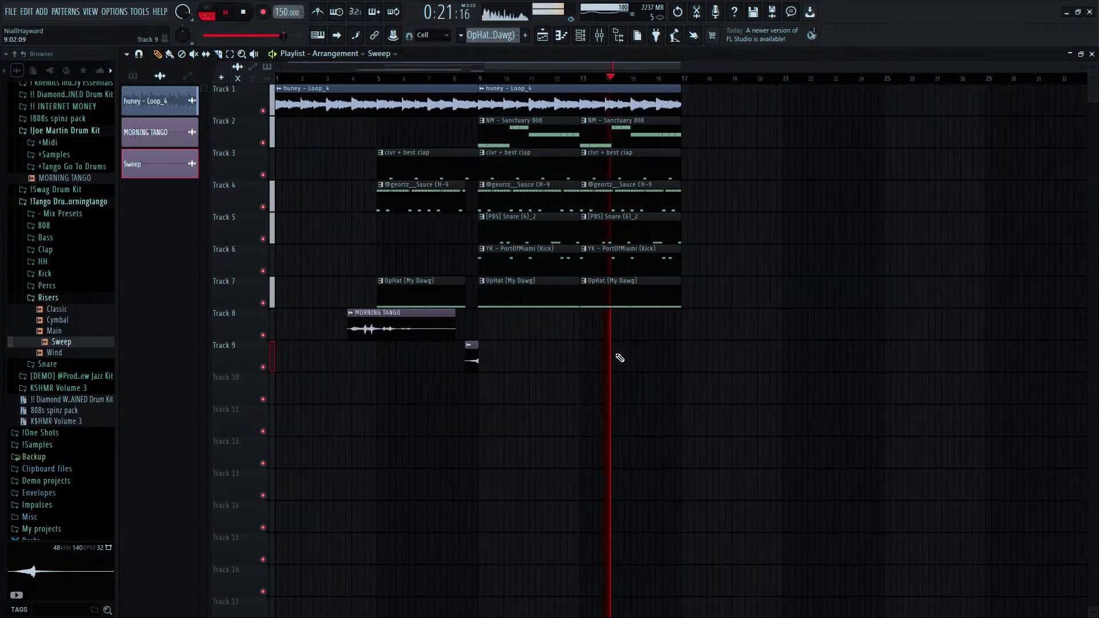
# Duplicate the second melody loop and the last block of drum and 808 clips to bar 17.
pyautogui.moveTo(688, 105); pyautogui.dragTo(651, 107)
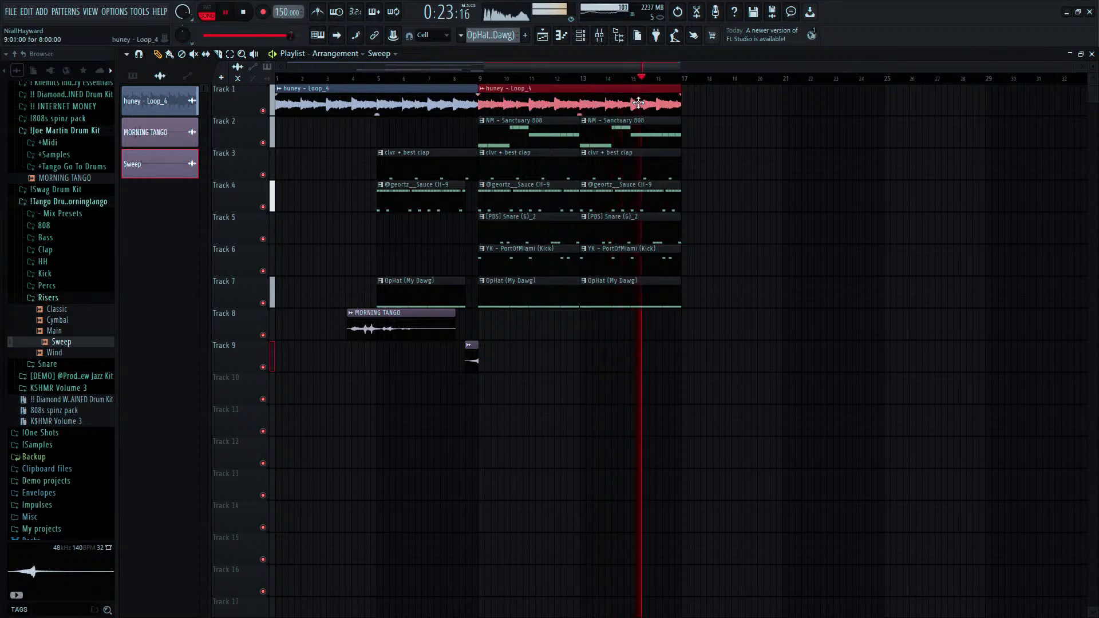
pyautogui.hotkey('ctrl', 'b')
pyautogui.moveTo(711, 140); pyautogui.dragTo(650, 316)
pyautogui.hotkey('ctrl', 'b')
# Slice the duplicated drum and 808 clips at bar 19 and delete their first halves.
pyautogui.scroll(4, 718, 316)
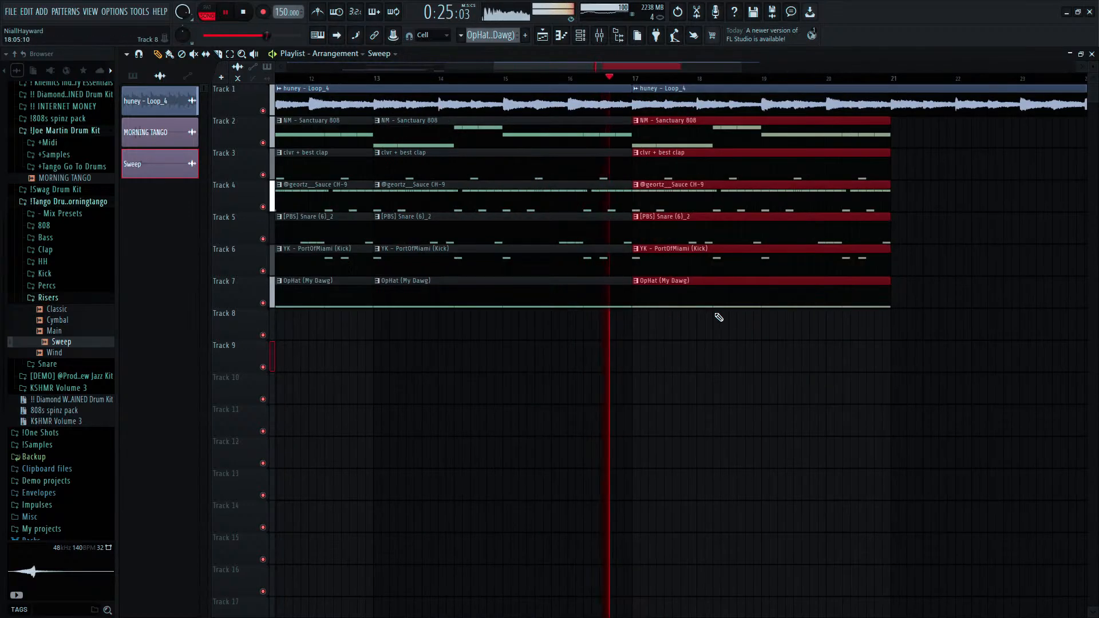
pyautogui.press('c')
pyautogui.moveTo(713, 297)
pyautogui.mouseDown()
pyautogui.moveTo(701, 132)
pyautogui.moveTo(763, 139)
pyautogui.mouseUp()
pyautogui.press('p')
pyautogui.rightClick(716, 137)
pyautogui.scroll(-4, 726, 304)
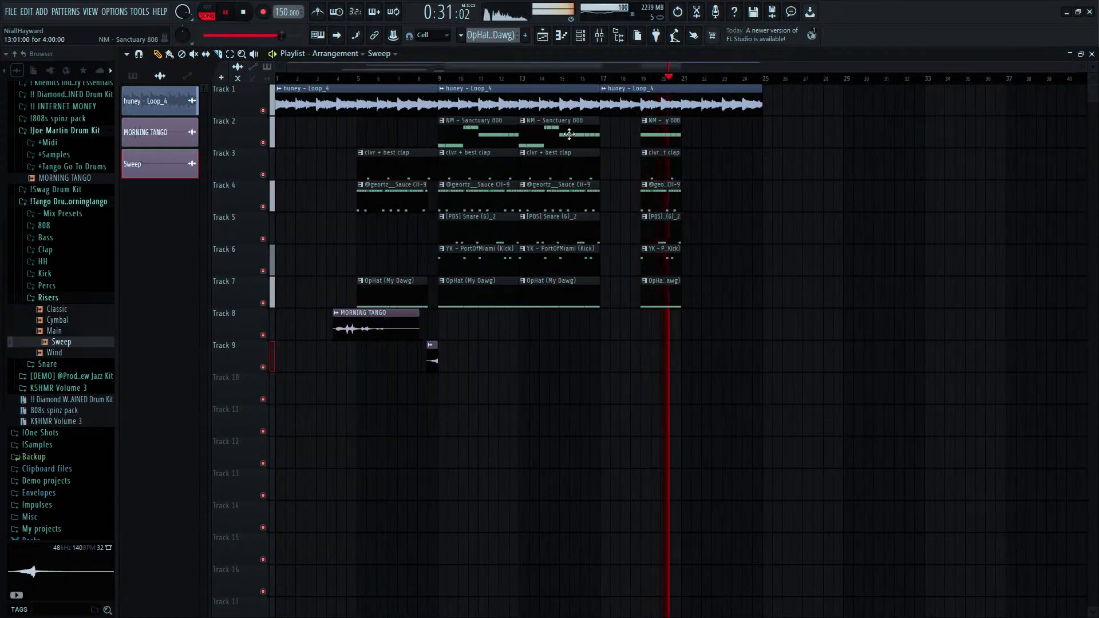
# Copy the bar 13 drum and 808 clips to bar 21 and duplicate the melody loop to bar 25.
pyautogui.moveTo(568, 132)
pyautogui.mouseDown()
pyautogui.moveTo(567, 324)
pyautogui.moveTo(684, 290)
pyautogui.moveTo(726, 296)
pyautogui.mouseUp()
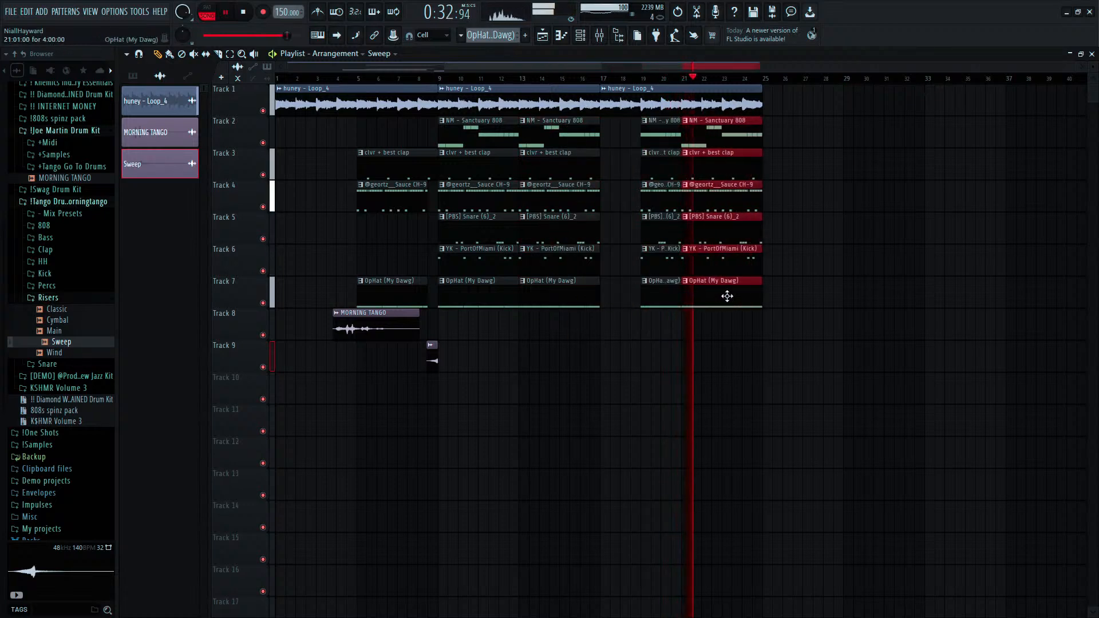
pyautogui.moveTo(810, 102); pyautogui.dragTo(724, 110)
pyautogui.hotkey('ctrl', 'b')
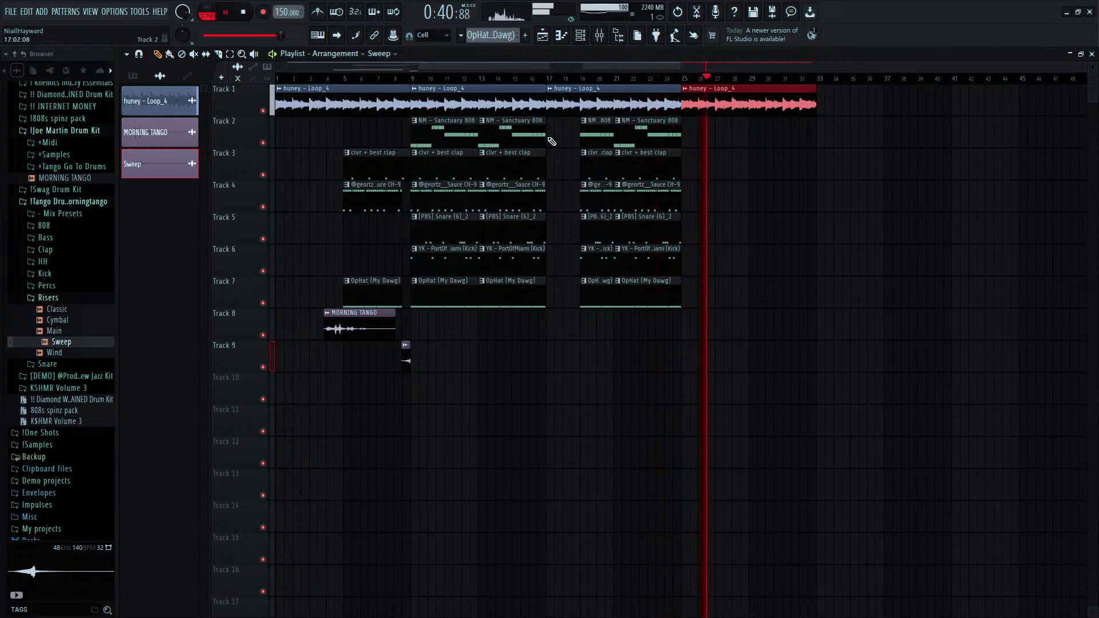
# Duplicate all melody, drum and 808 clips from bars 9 to 32 to bar 33 and clear the selection.
pyautogui.moveTo(851, 111); pyautogui.dragTo(451, 306)
pyautogui.hotkey('ctrl', 'b')
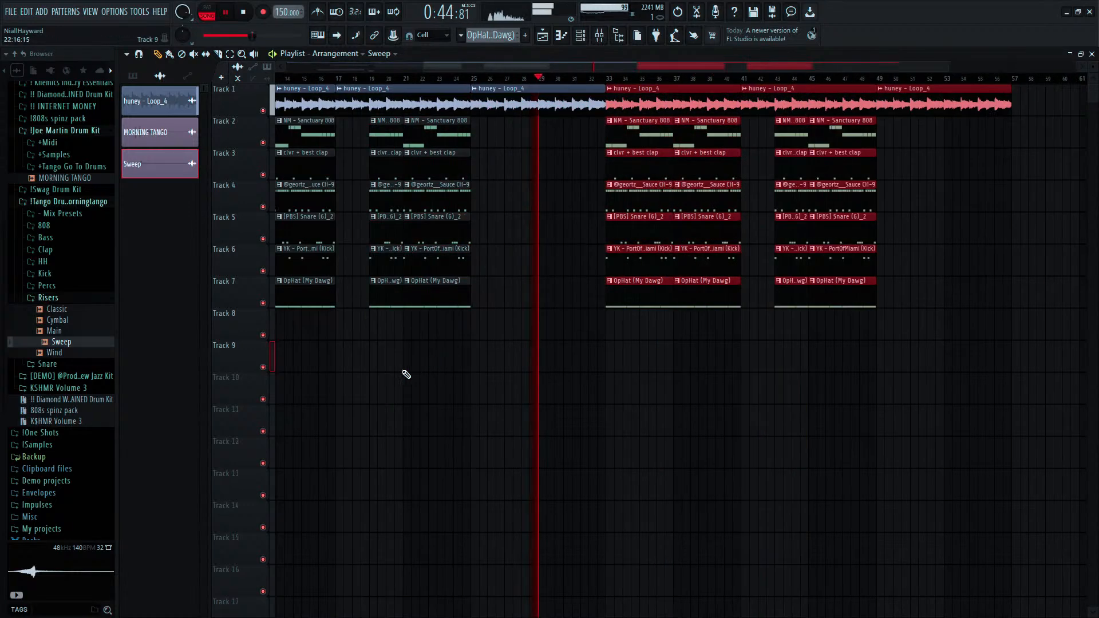
pyautogui.keyDown('ctrl'); pyautogui.click(410, 374); pyautogui.keyUp('ctrl')
# Copy the Sweep clip on Track 9 to lead into bar 19 and another copy to lead into bar 33.
pyautogui.scroll(-2, 445, 354)
pyautogui.moveTo(446, 353); pyautogui.dragTo(1011, 351)
pyautogui.scroll(4, 362, 363)
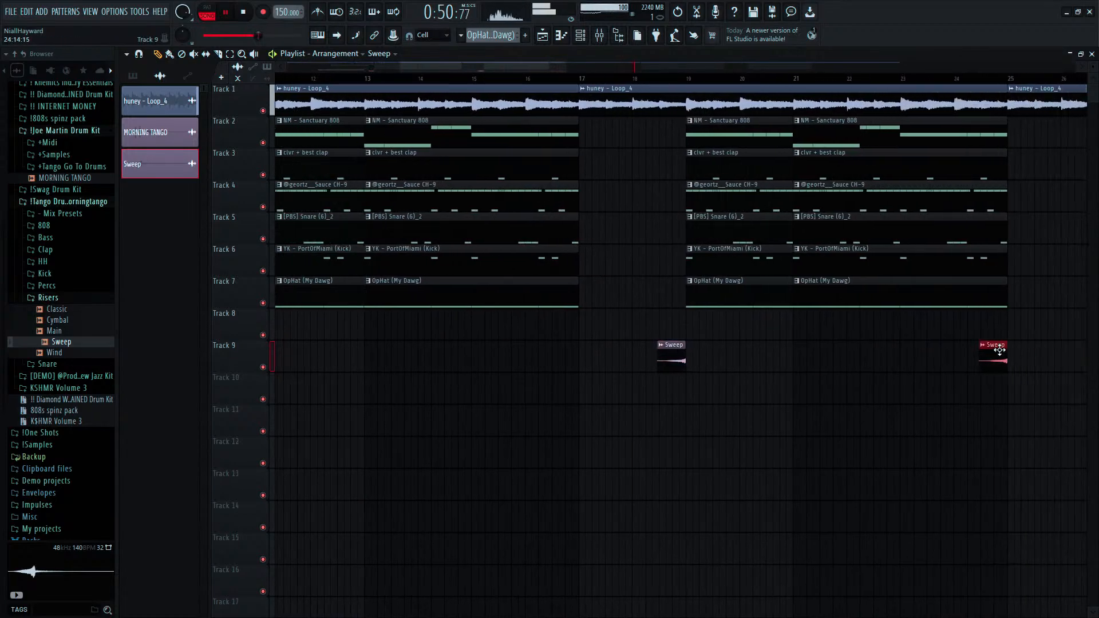
pyautogui.scroll(-3, 1000, 352)
pyautogui.hotkey('shift', 'Right')
pyautogui.hotkey('shift', 'Right')
pyautogui.hotkey('shift', 'Right')
pyautogui.hotkey('shift', 'Right')
pyautogui.hotkey('shift', 'Right')
pyautogui.hotkey('shift', 'Right')
pyautogui.hotkey('shift', 'Right')
pyautogui.hotkey('shift', 'Right')
pyautogui.hotkey('shift', 'Right')
pyautogui.hotkey('shift', 'Right')
pyautogui.hotkey('shift', 'Right')
pyautogui.hotkey('shift', 'Right')
pyautogui.hotkey('shift', 'Right')
pyautogui.hotkey('shift', 'Right')
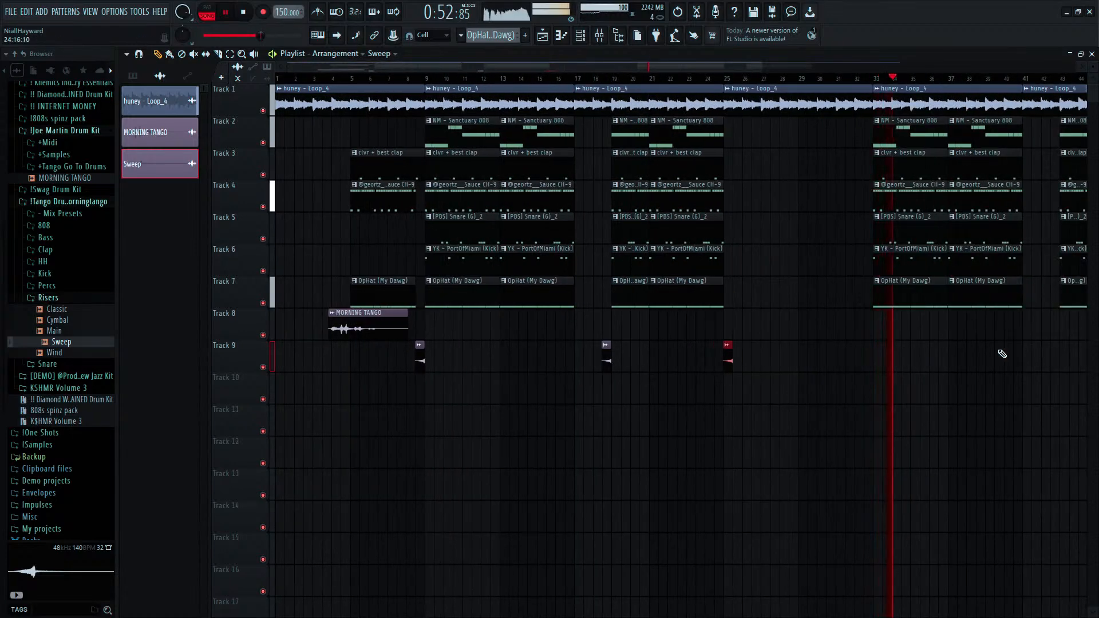
pyautogui.hotkey('shift', 'Right')
pyautogui.hotkey('shift', 'Right')
pyautogui.hotkey('shift', 'Right')
pyautogui.hotkey('shift', 'Right')
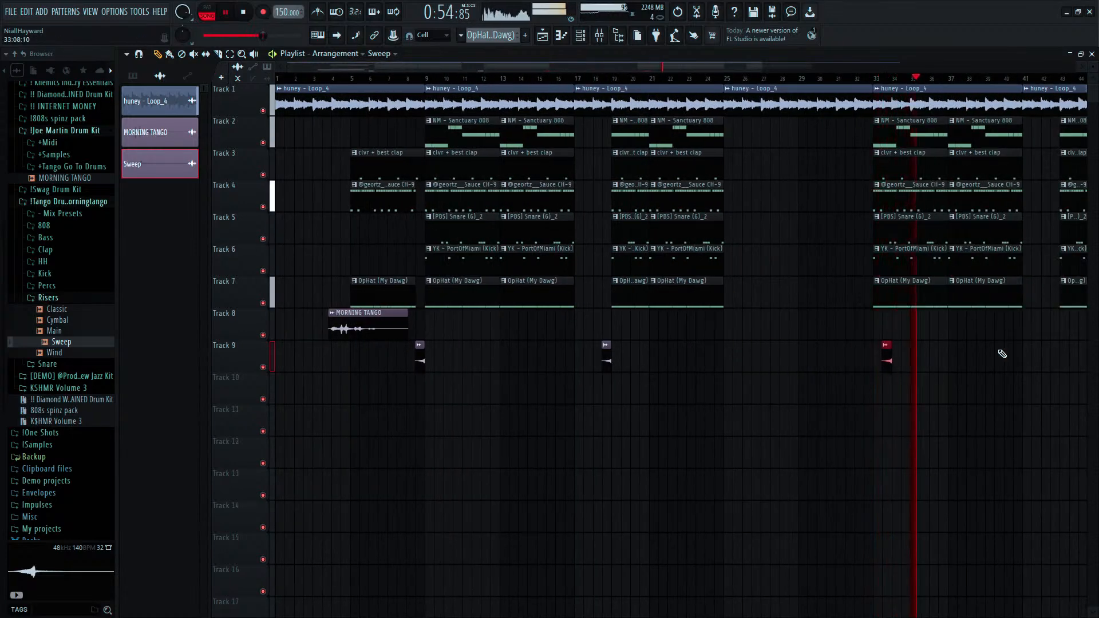
pyautogui.hotkey('shift', 'Left')
pyautogui.hotkey('shift', 'Left')
# Duplicate the Sweep clip again and shift the copy along Track 9 to lead into bar 43.
pyautogui.hotkey('ctrl', 'b')
pyautogui.hotkey('shift', 'Right')
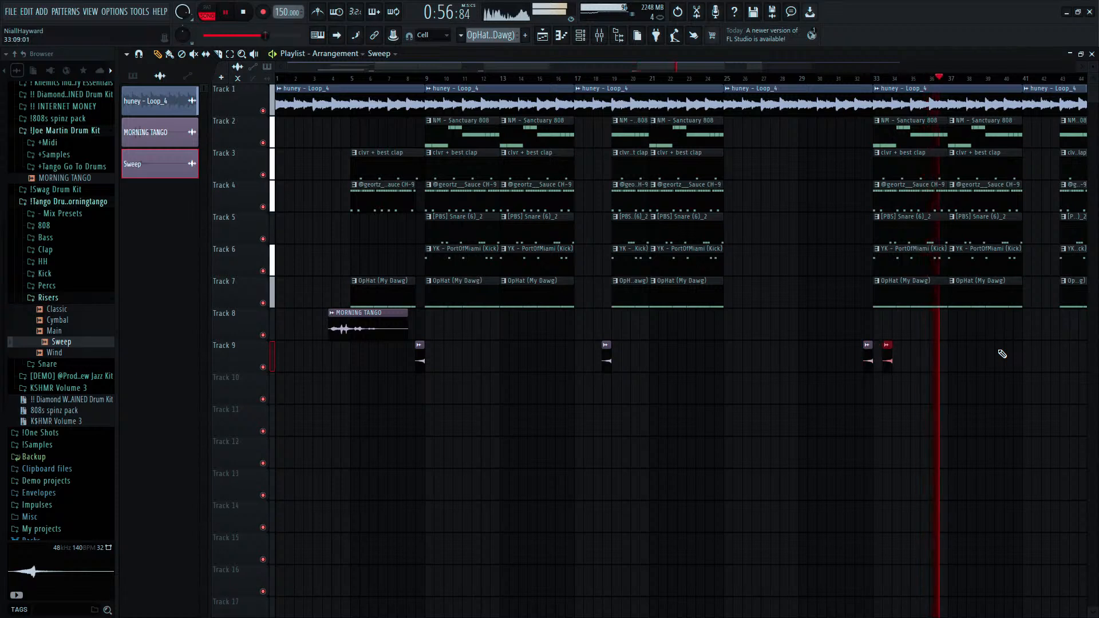
pyautogui.hotkey('shift', 'Right')
pyautogui.hotkey('shift', 'Right')
pyautogui.hotkey('shift', 'Right')
pyautogui.hotkey('shift', 'Right')
pyautogui.hotkey('shift', 'Right')
pyautogui.hotkey('shift', 'Right')
pyautogui.hotkey('shift', 'Right')
pyautogui.hotkey('shift', 'Right')
pyautogui.hotkey('shift', 'Right')
pyautogui.hotkey('shift', 'Right')
pyautogui.hotkey('shift', 'Right')
pyautogui.hotkey('shift', 'Right')
pyautogui.hotkey('shift', 'Right')
pyautogui.hotkey('shift', 'Right')
pyautogui.hotkey('shift', 'Right')
pyautogui.hotkey('shift', 'Right')
pyautogui.hotkey('shift', 'Right')
pyautogui.hotkey('shift', 'Right')
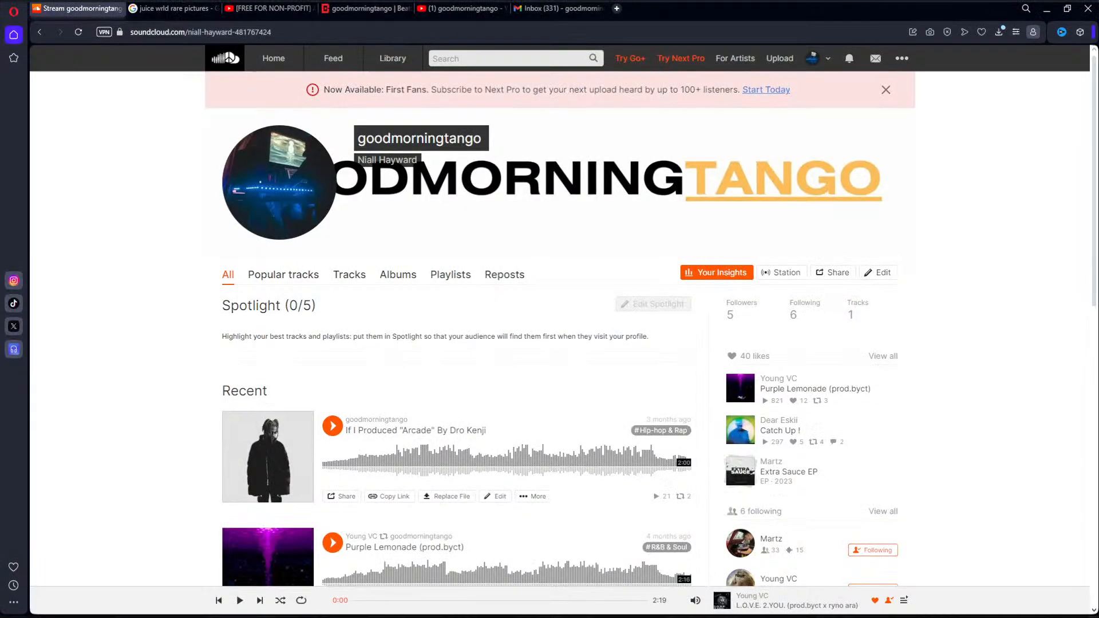
# Switch to the web browser and look through the tracks and reposts on the producer's SoundCloud profile.
pyautogui.scroll(-15, 550, 321)
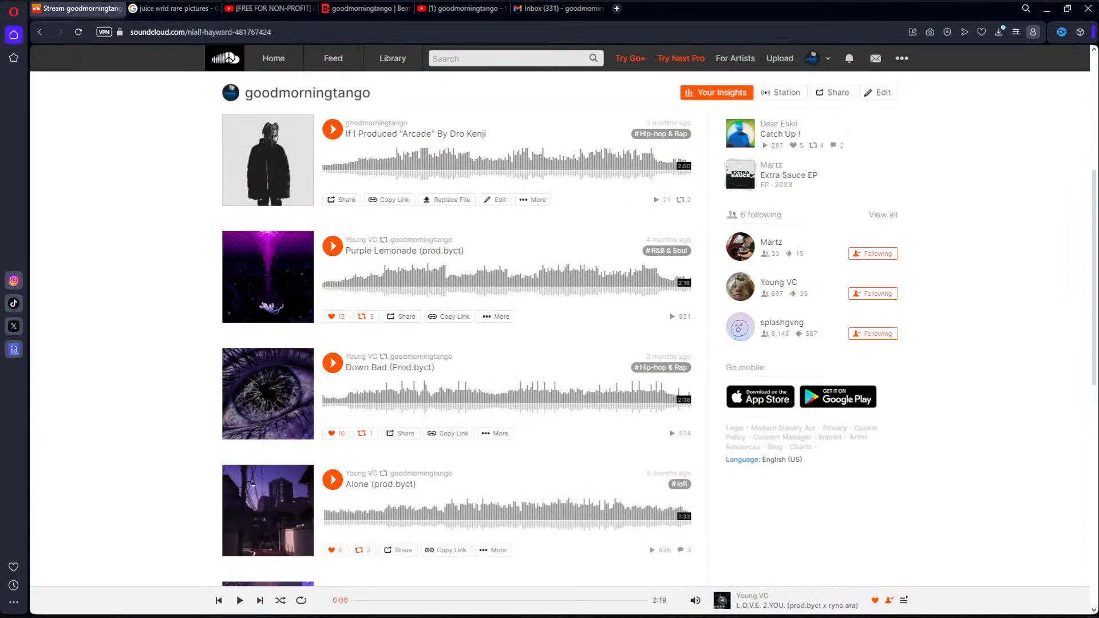
pyautogui.scroll(6, 549, 321)
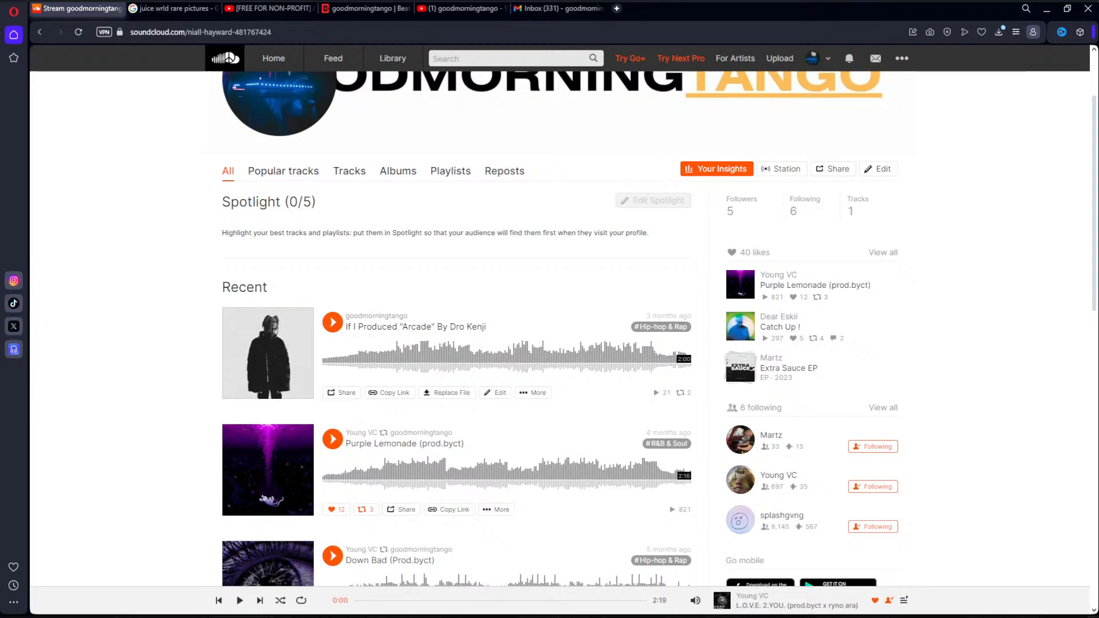
pyautogui.scroll(-15, 550, 320)
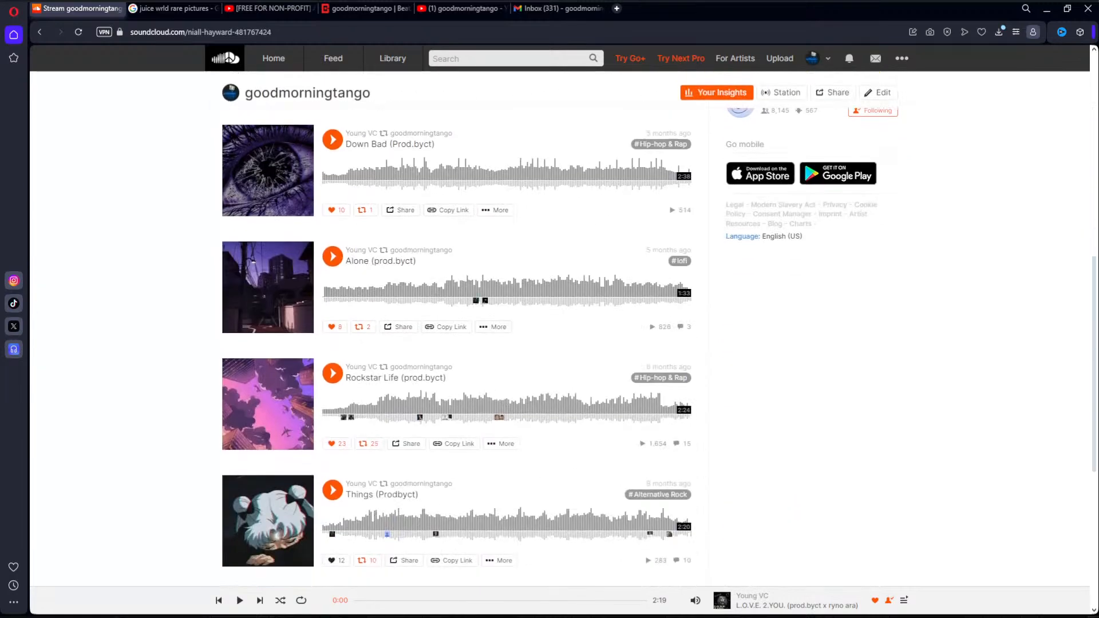
pyautogui.scroll(15, 457, 343)
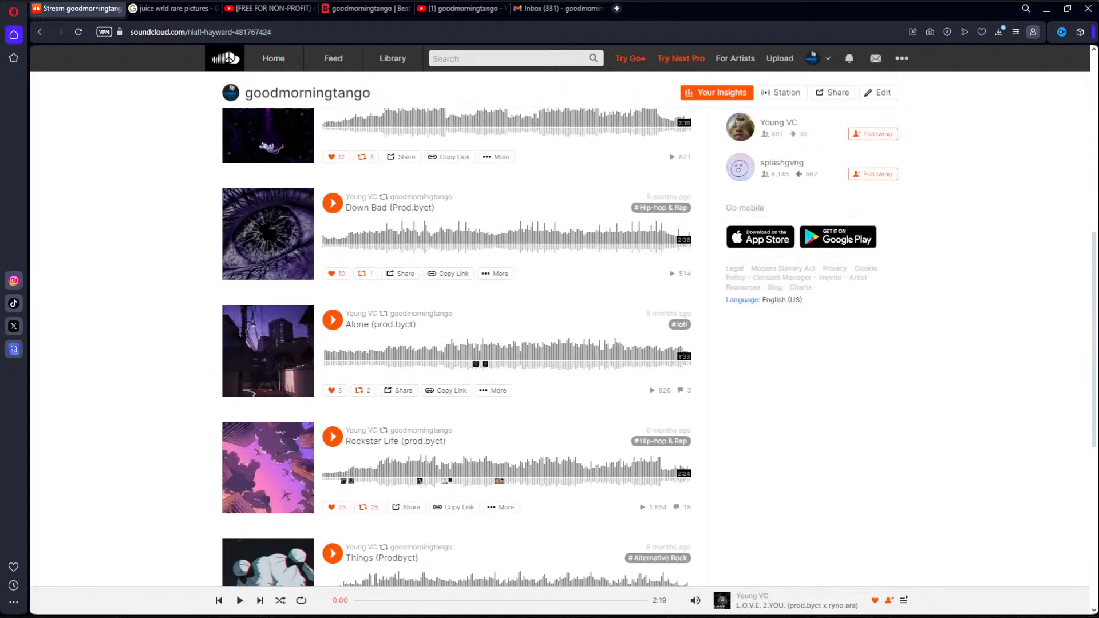
pyautogui.scroll(3, 550, 320)
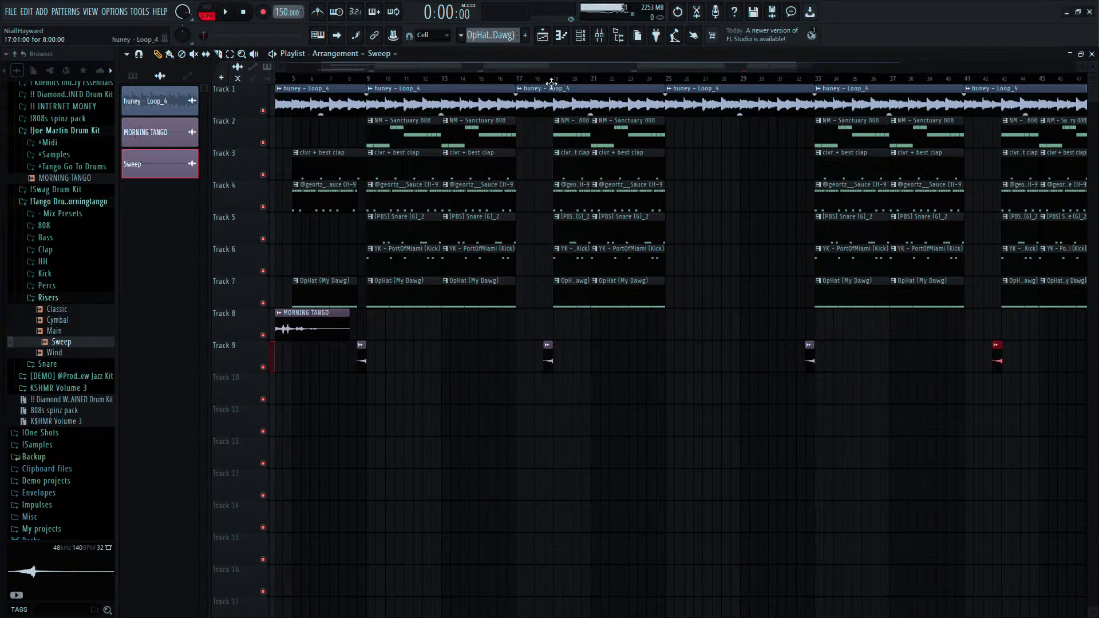
# Return to the FL Studio playlist and play the extended arrangement from the start.
pyautogui.scroll(-2, 353, 200)
pyautogui.scroll(4, 301, 207)
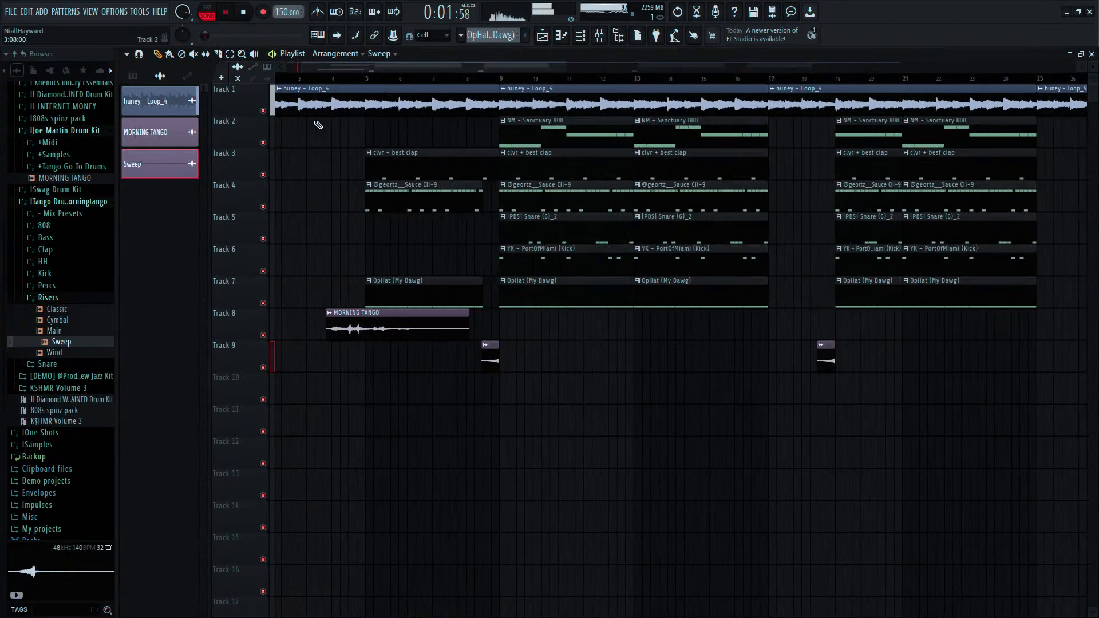
# Set the channel volume of the huney - Loop_4 audio clip to 62%.
pyautogui.doubleClick(329, 101)
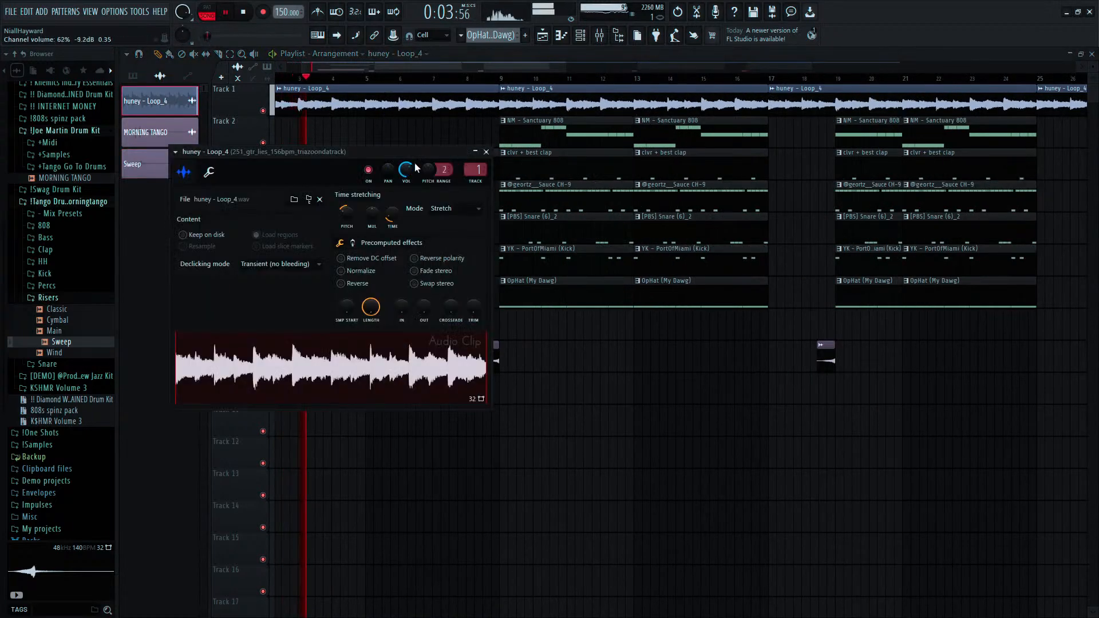
pyautogui.press('Escape')
pyautogui.scroll(-2, 498, 78)
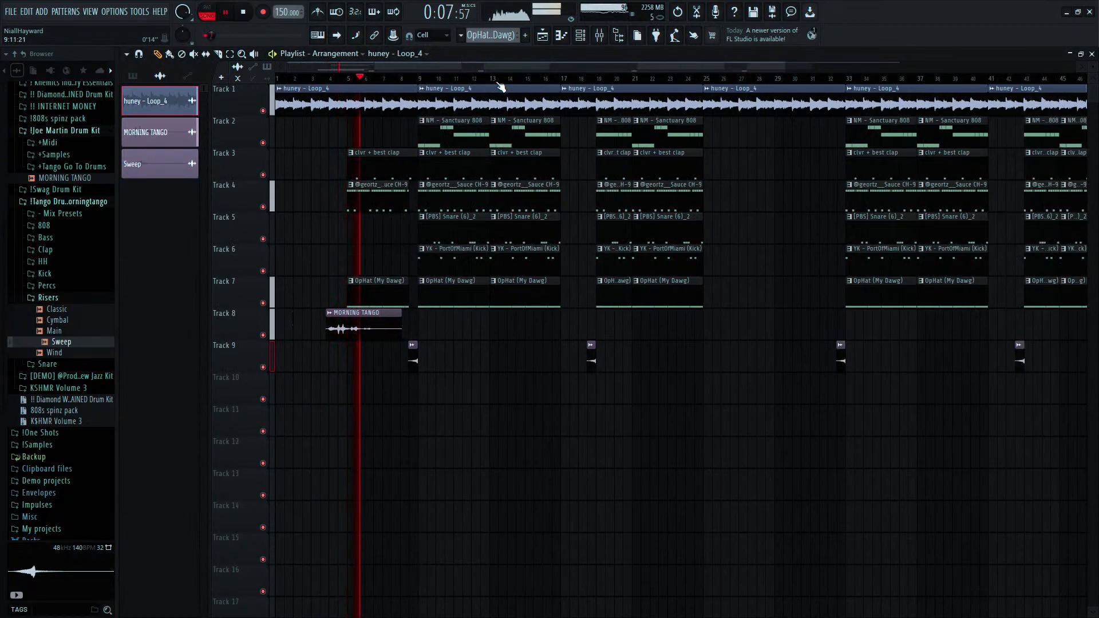
# Open the NM - Sanctuary 808 pattern from bar 9 and glue its first two D#5 notes into one.
pyautogui.scroll(4, 366, 217)
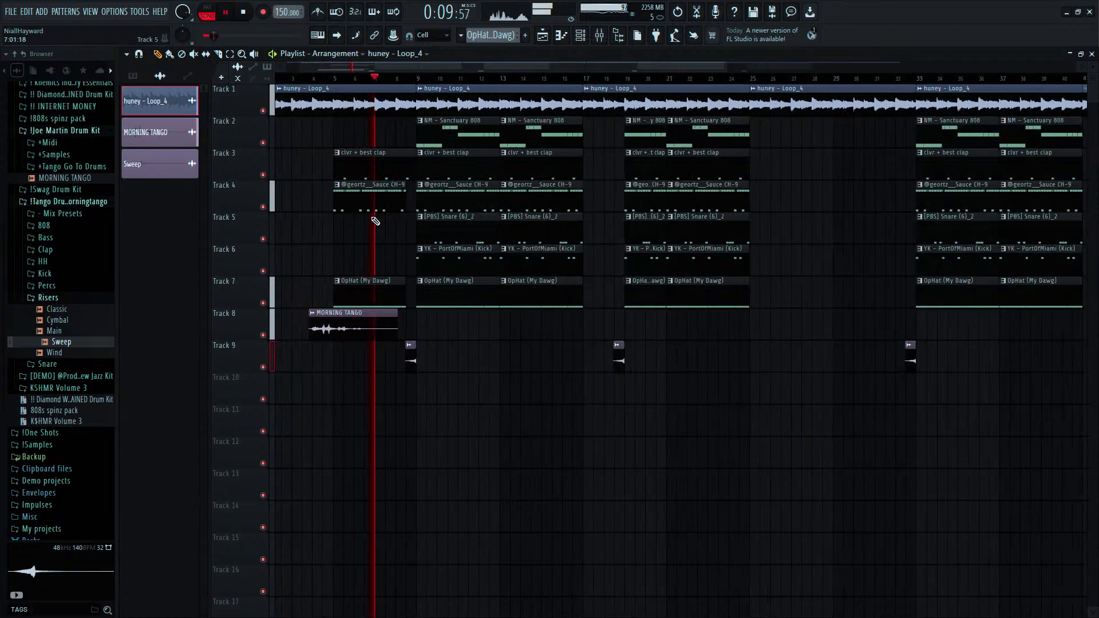
pyautogui.scroll(4, 350, 223)
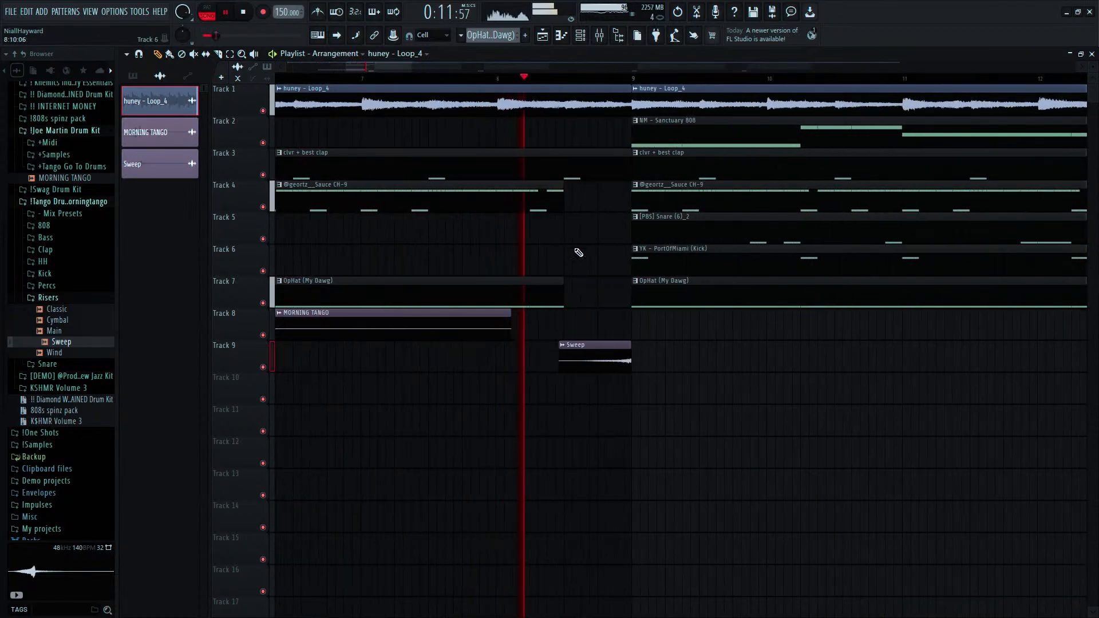
pyautogui.doubleClick(655, 249)
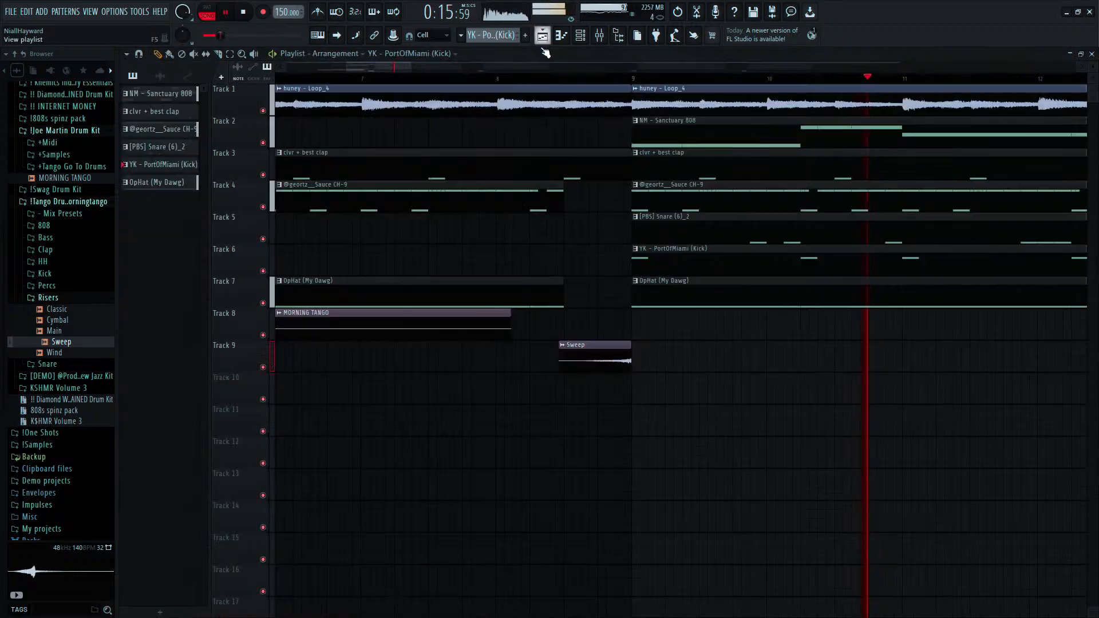
pyautogui.click(540, 35)
pyautogui.doubleClick(665, 136)
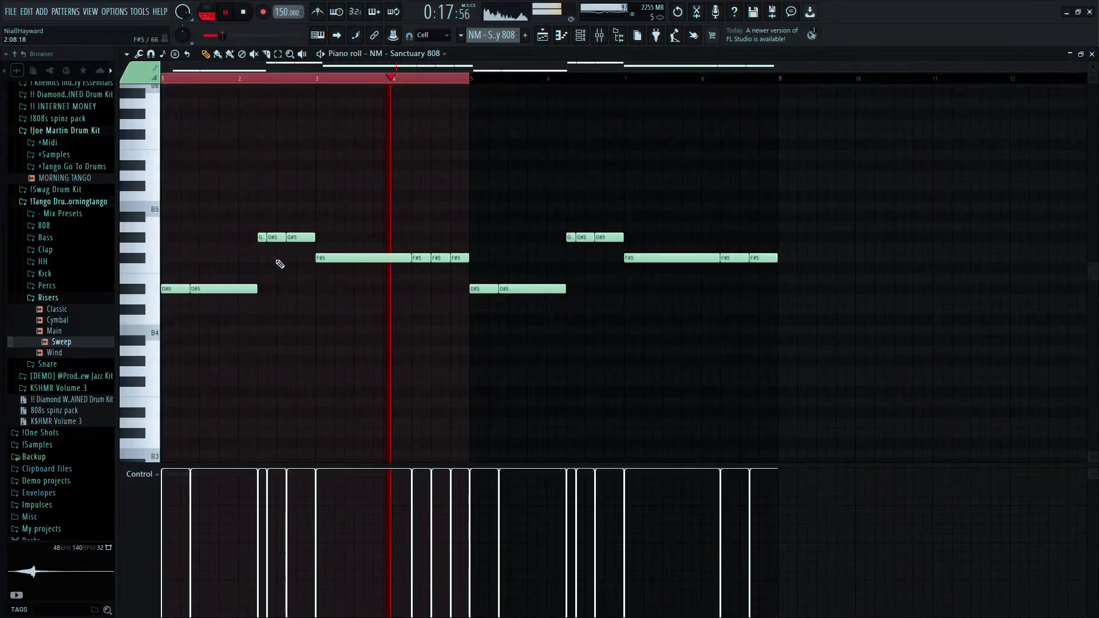
pyautogui.moveTo(273, 263); pyautogui.dragTo(154, 338)
pyautogui.hotkey('ctrl', 'g')
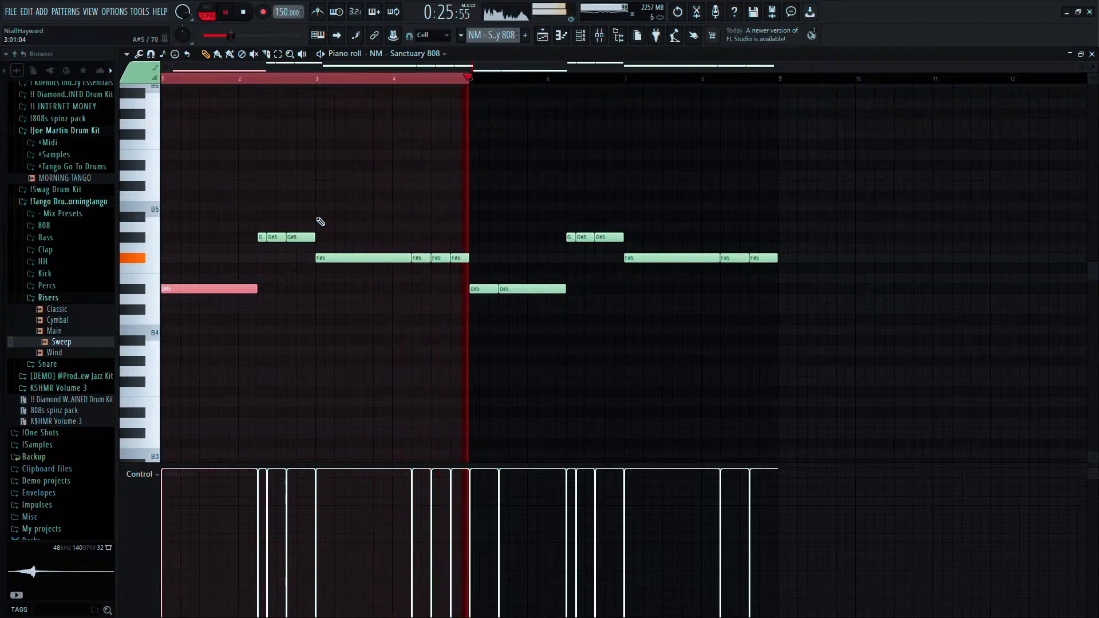
# Open the channel settings of the Sweep clip that leads into bar 19.
pyautogui.scroll(-3, 554, 152)
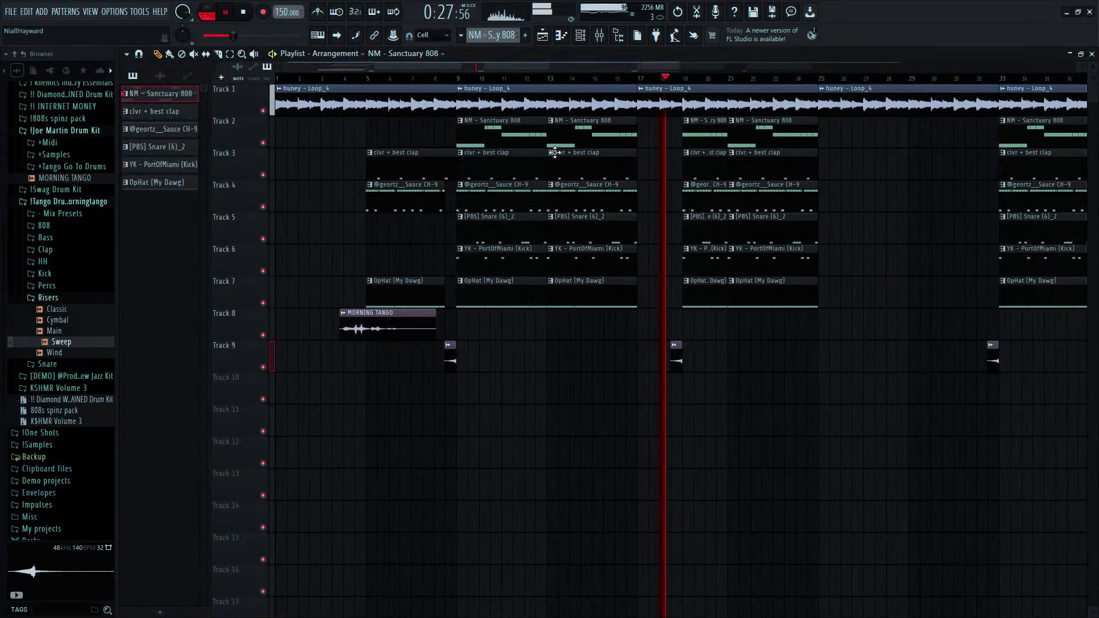
pyautogui.scroll(-1, 554, 152)
pyautogui.scroll(-1, 555, 152)
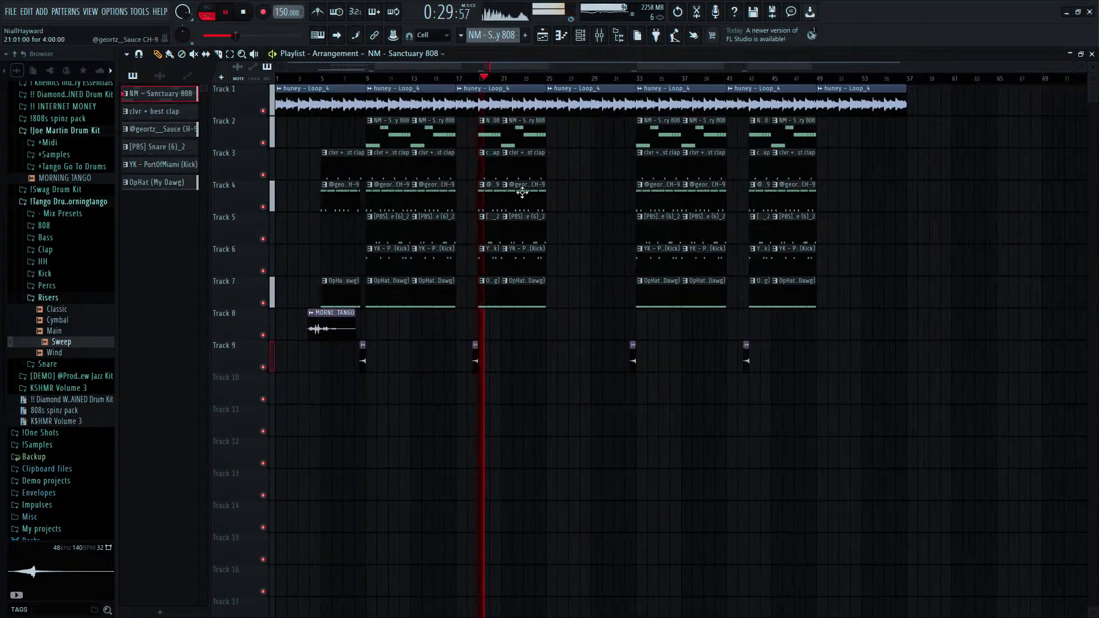
pyautogui.scroll(6, 467, 316)
pyautogui.click(527, 352)
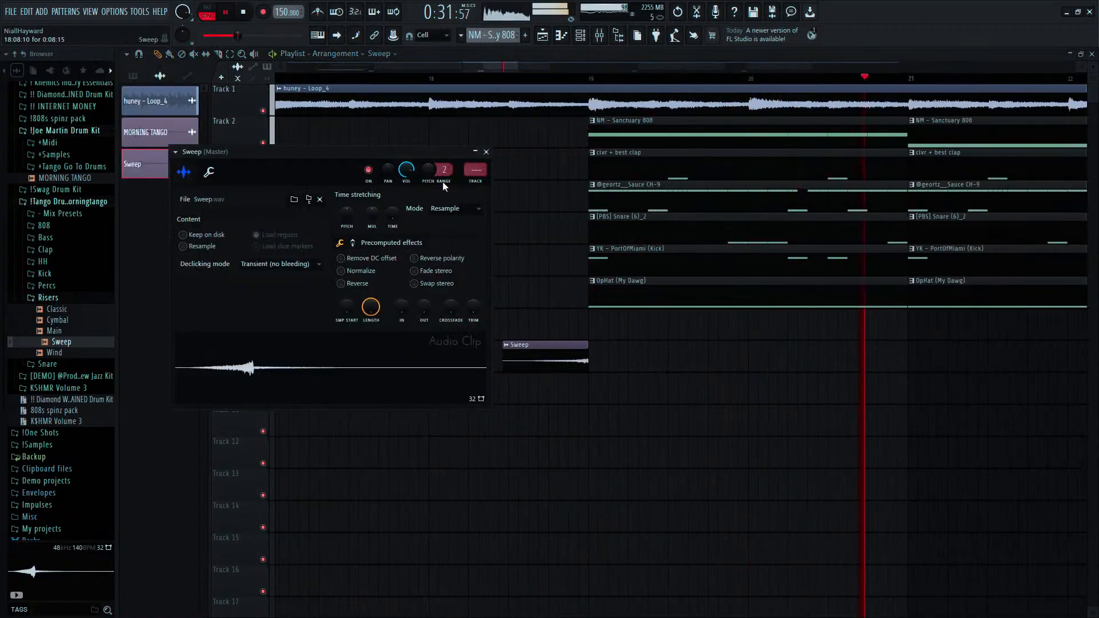
# Transpose all notes of the NM - Sanctuary 808 pattern down two semitones and return to the playlist.
pyautogui.click(647, 132)
pyautogui.doubleClick(647, 131)
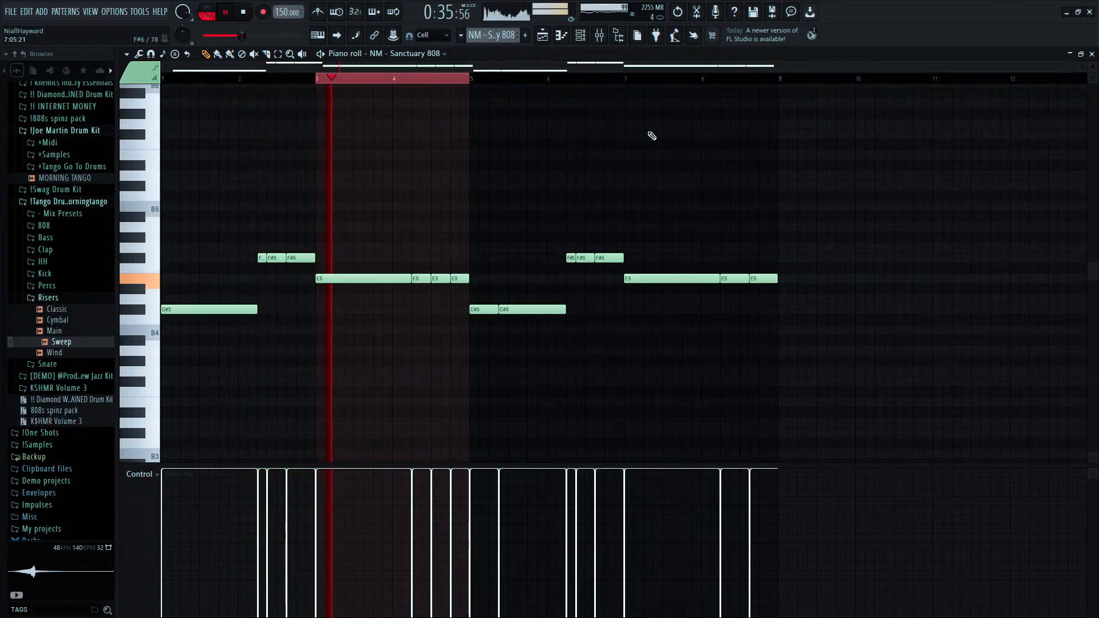
pyautogui.click(542, 35)
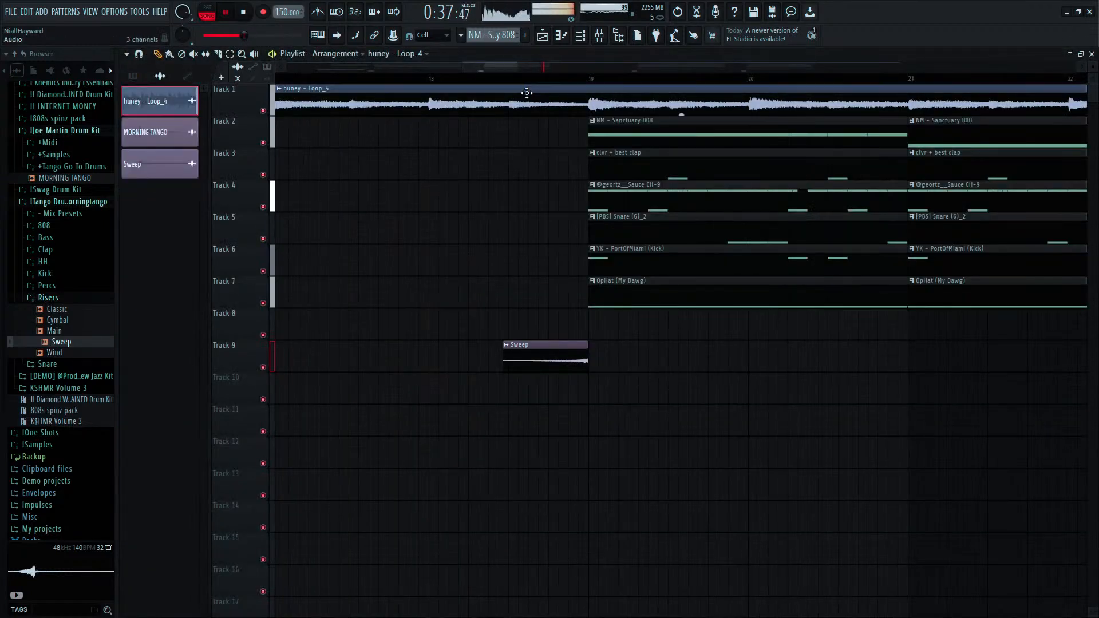
# Set the pitch shift of the huney - Loop_4 audio clip to -600 cents.
pyautogui.doubleClick(526, 92)
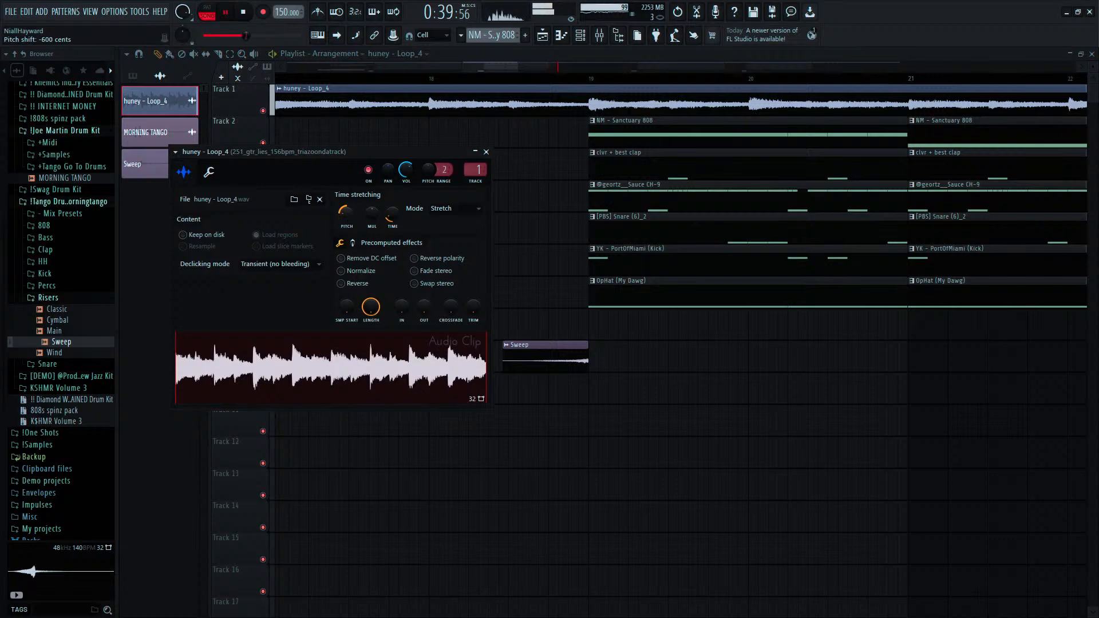
pyautogui.click(544, 91)
pyautogui.scroll(-6, 547, 91)
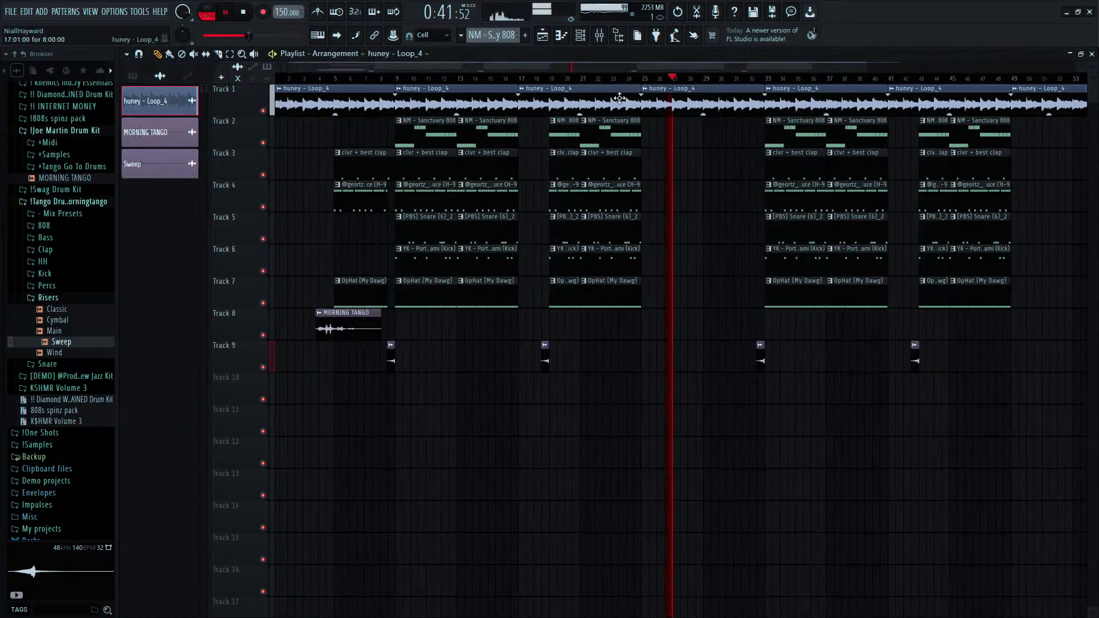
# Play through the full arrangement, then stop and replay it from the start to review the changes.
pyautogui.scroll(-2, 623, 183)
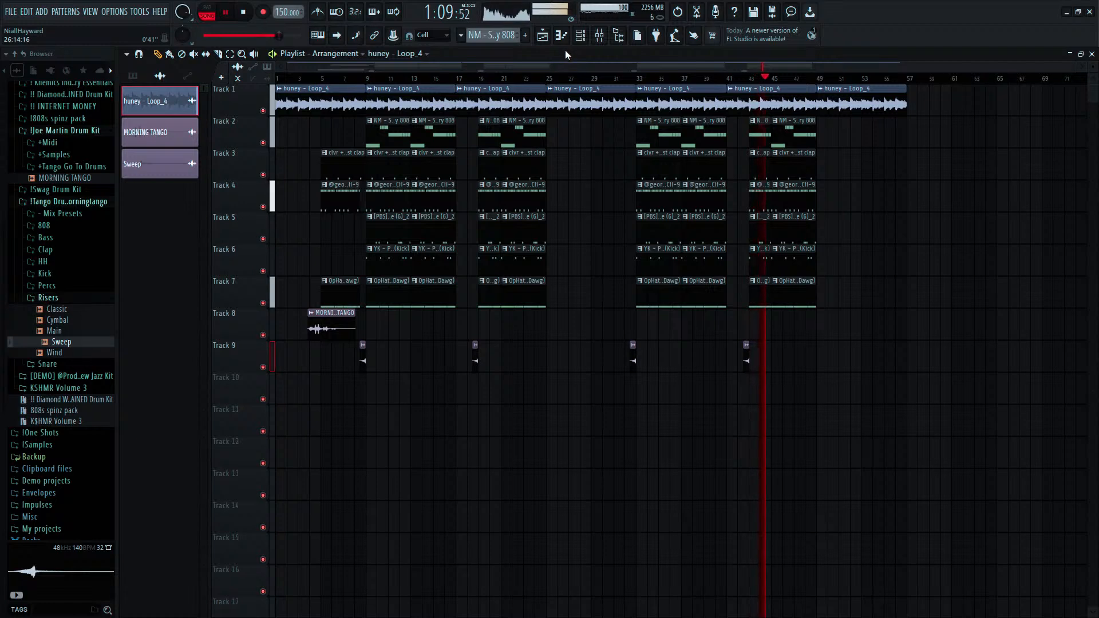
pyautogui.press('space')
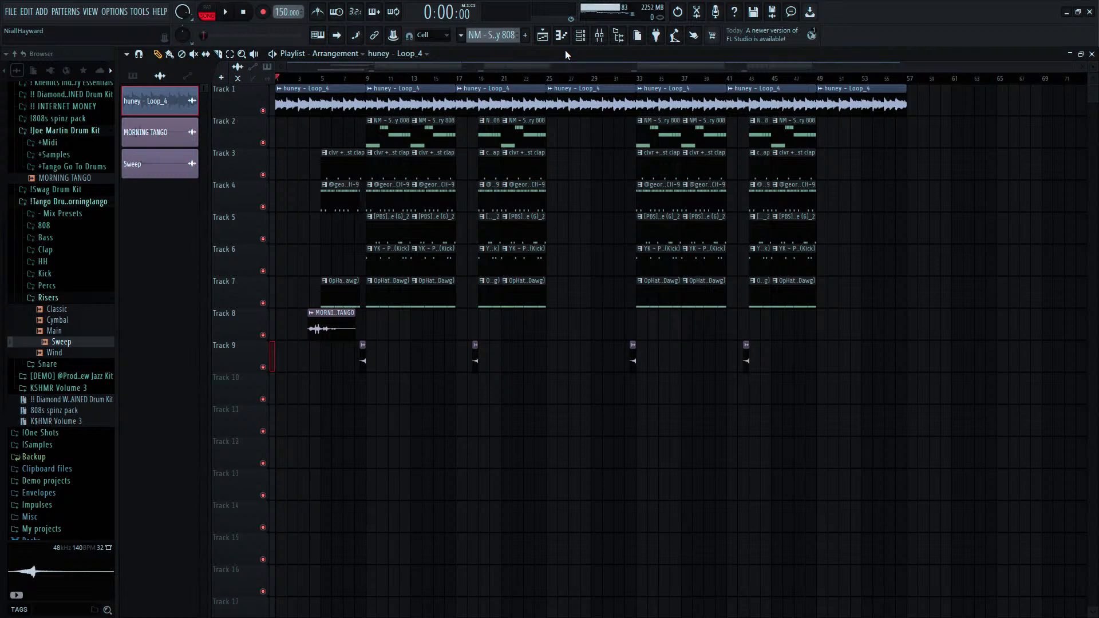
pyautogui.press('space')
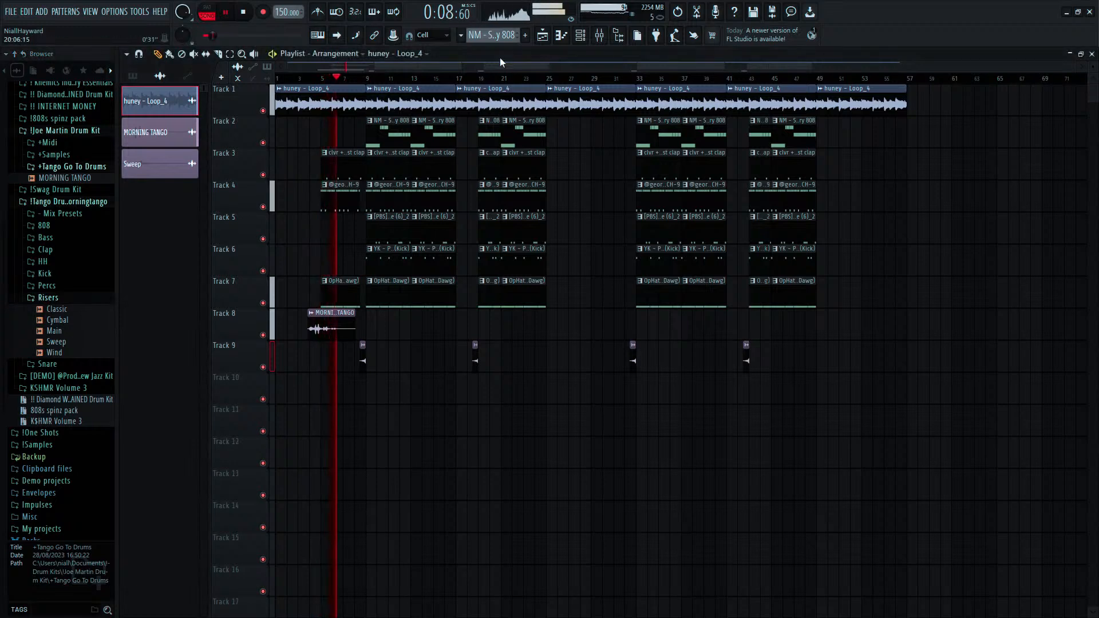
pyautogui.press('space')
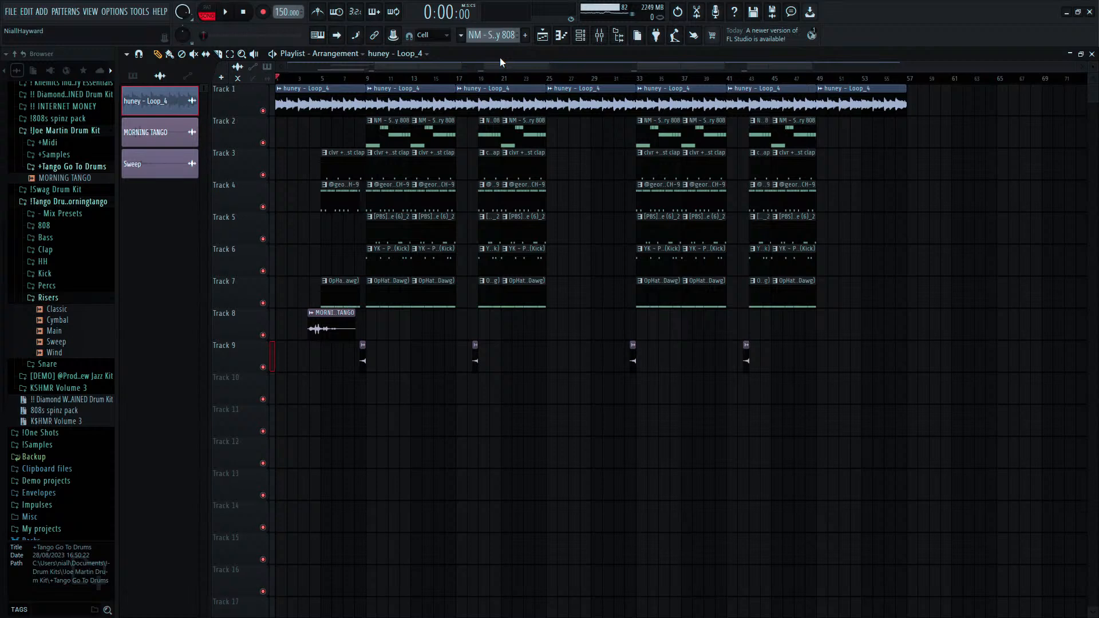
pyautogui.press('space')
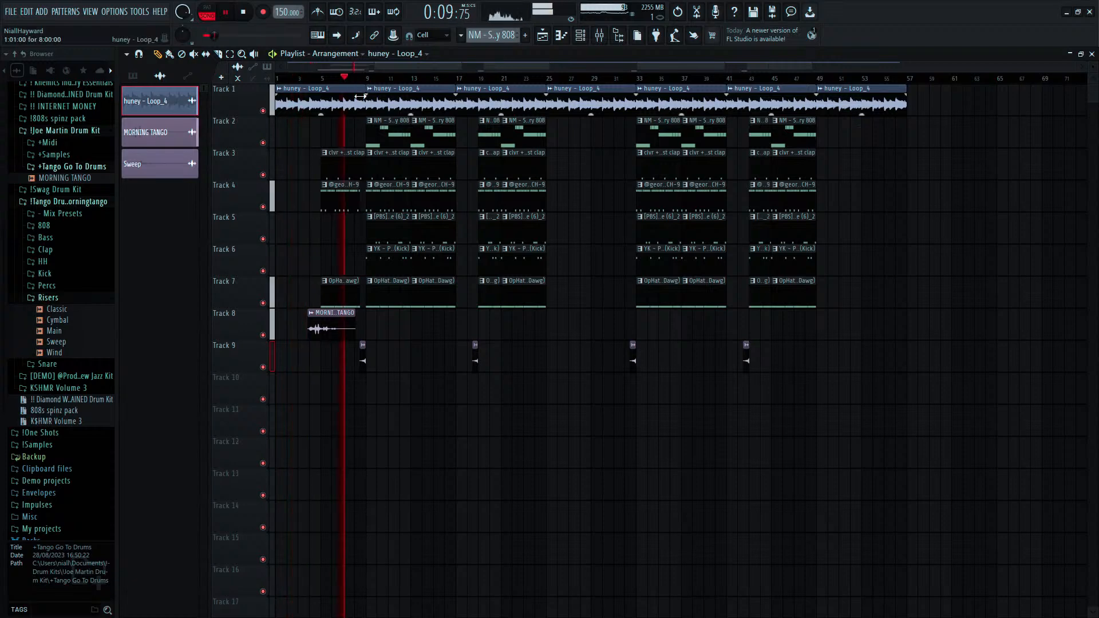
# Make the NM - Sanctuary 808 clip at bar 19 a unique pattern.
pyautogui.scroll(5, 578, 121)
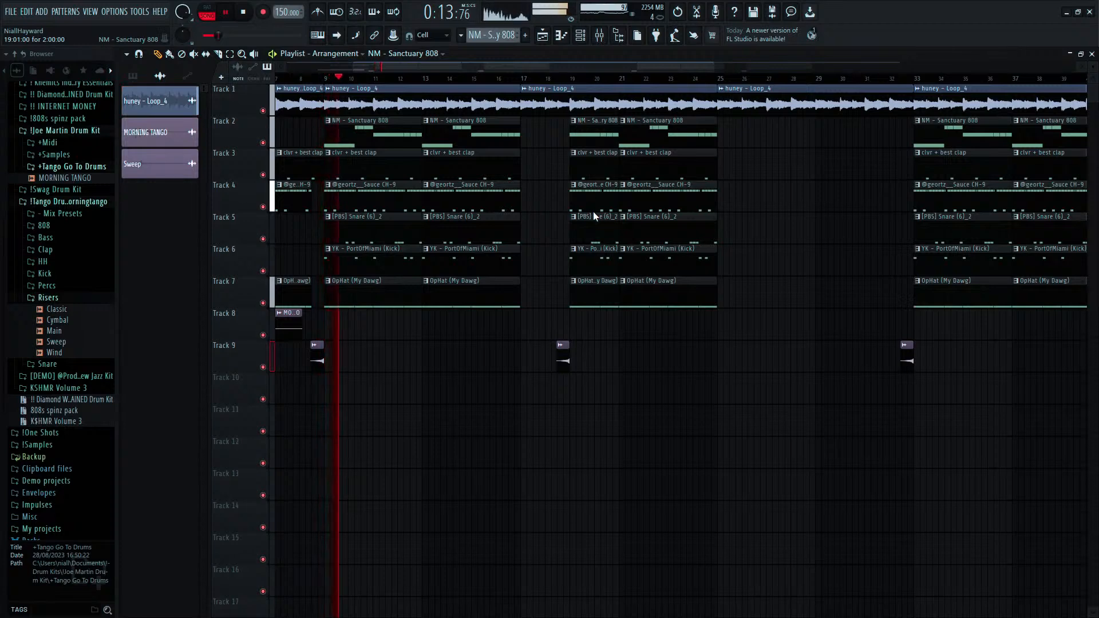
pyautogui.doubleClick(594, 142)
pyautogui.press('Escape')
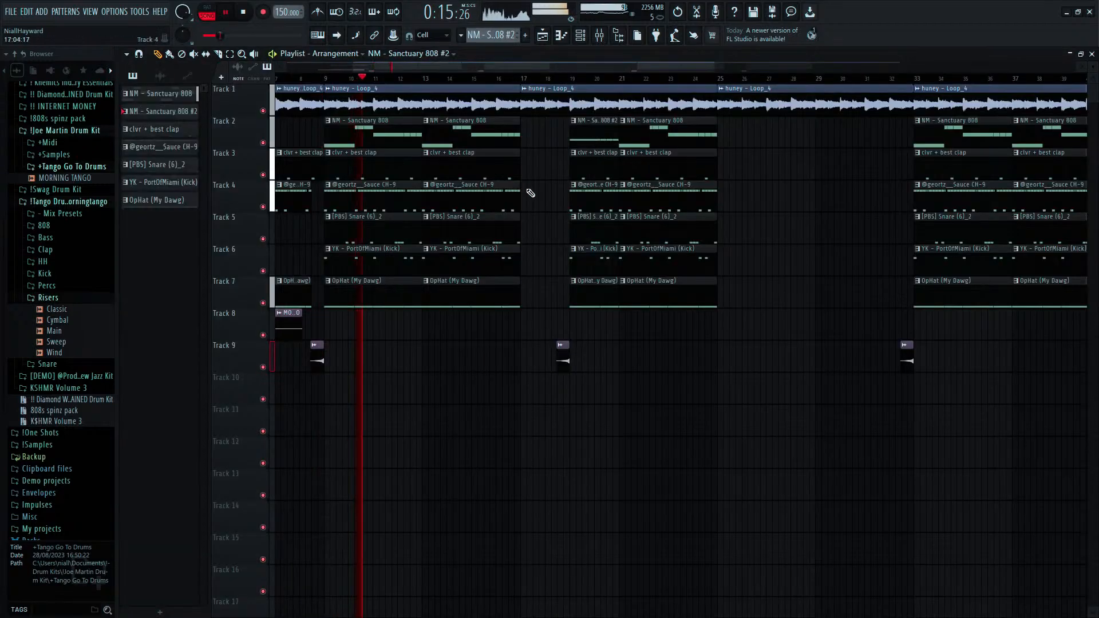
# In NM - Sanctuary 808 #2, slice three half-beat notes off the start of the long E5 and raise the third to F5.
pyautogui.doubleClick(601, 133)
pyautogui.press('c')
pyautogui.click(184, 279)
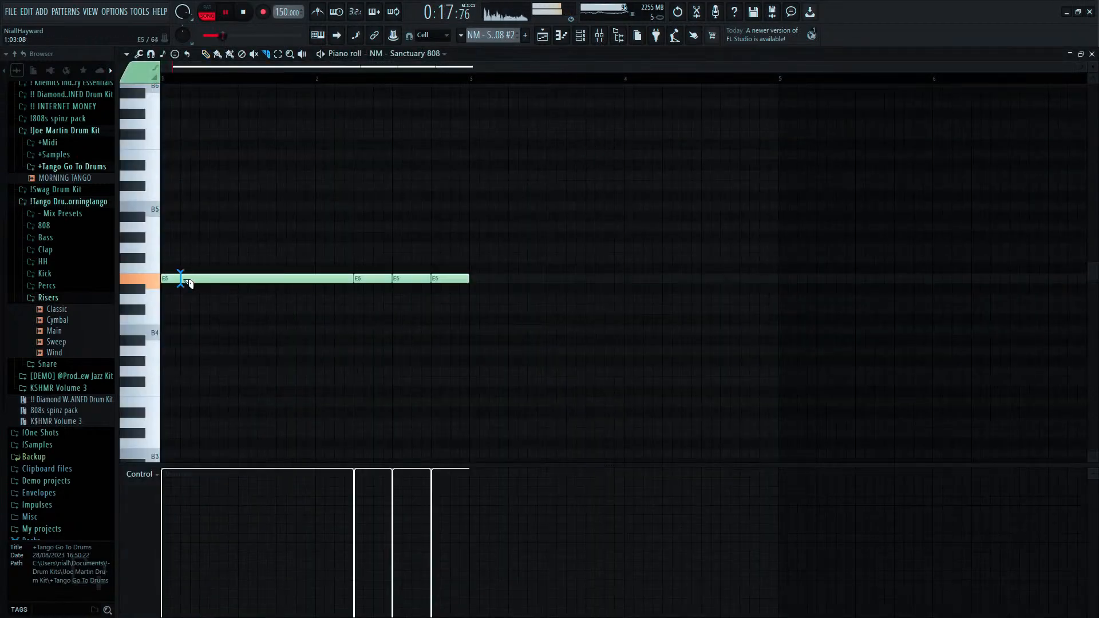
pyautogui.click(198, 280)
pyautogui.hotkey('ctrl', 'z')
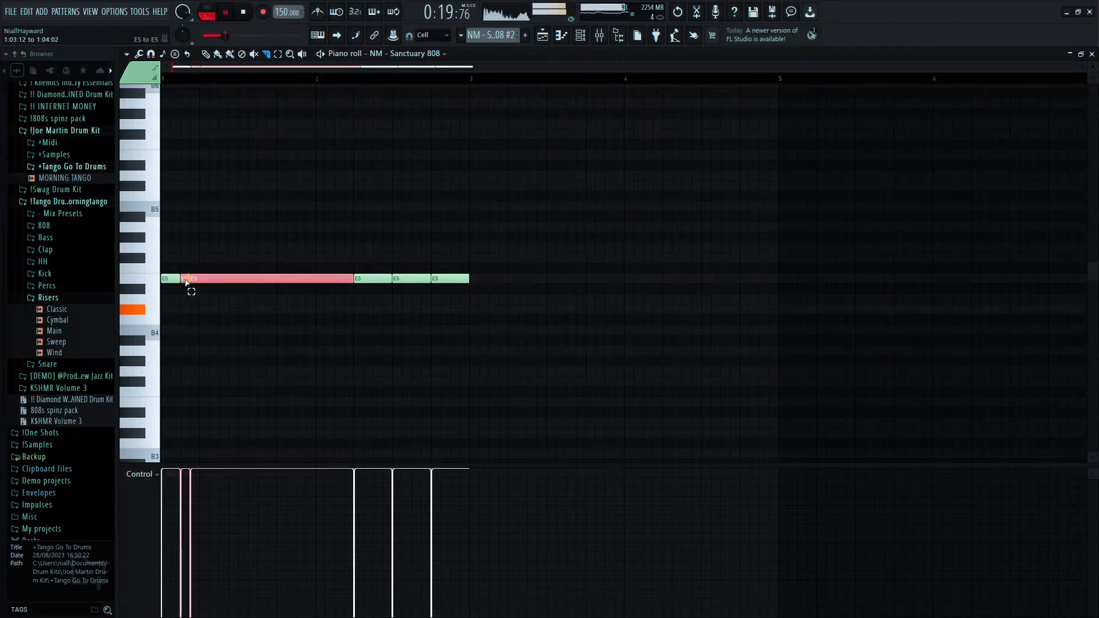
pyautogui.hotkey('ctrl', 'z')
pyautogui.click(204, 280)
pyautogui.click(219, 279)
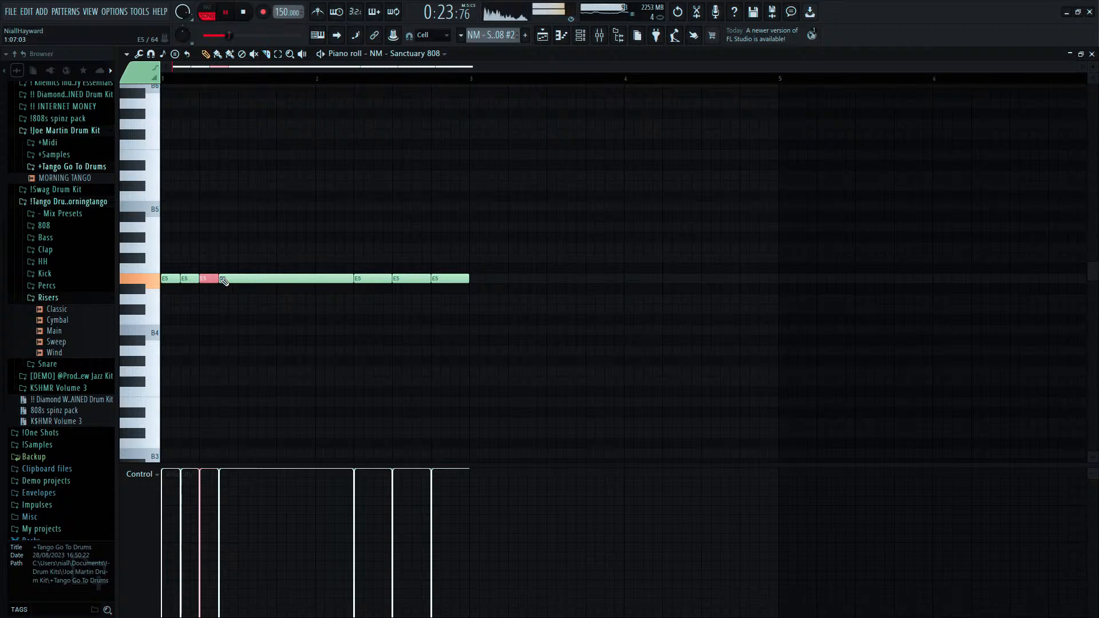
pyautogui.press('p')
pyautogui.hotkey('shift', 'Up')
pyautogui.click(543, 36)
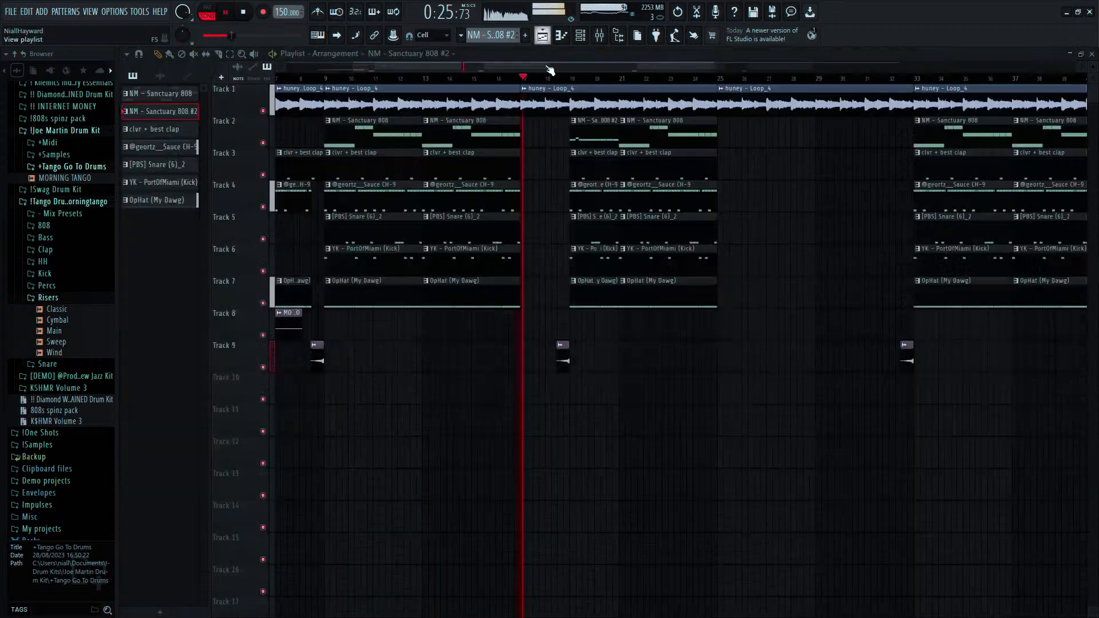
# Slice the kick clip at bar 19 after its first hit and at bar 20, and delete the section between the cuts.
pyautogui.scroll(-3, 539, 206)
pyautogui.scroll(4, 535, 214)
pyautogui.scroll(4, 481, 258)
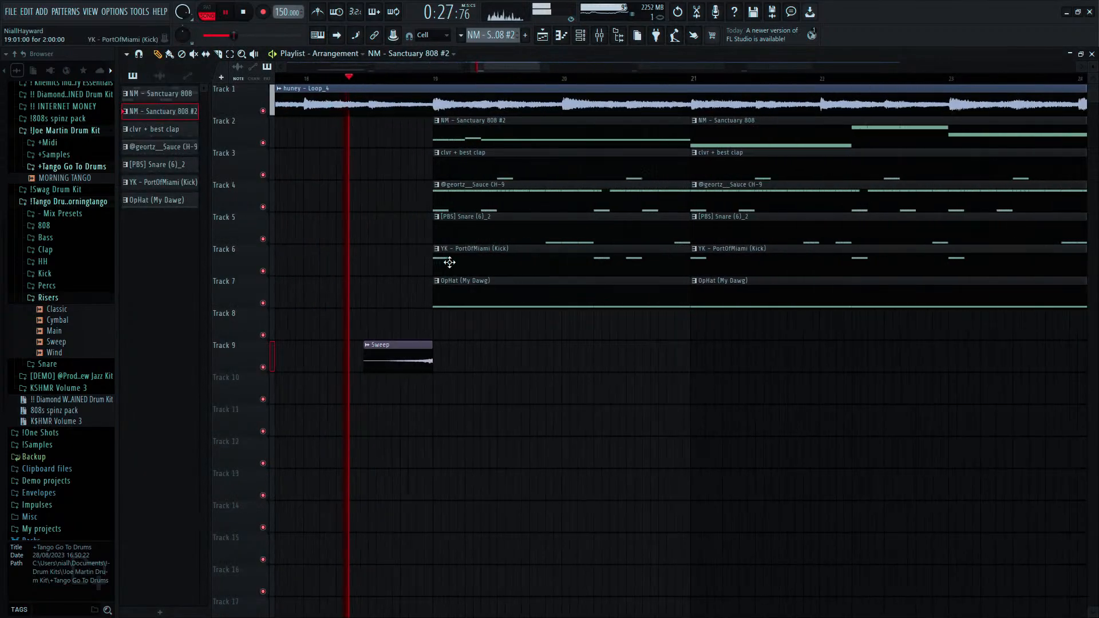
pyautogui.click(456, 264)
pyautogui.press('p')
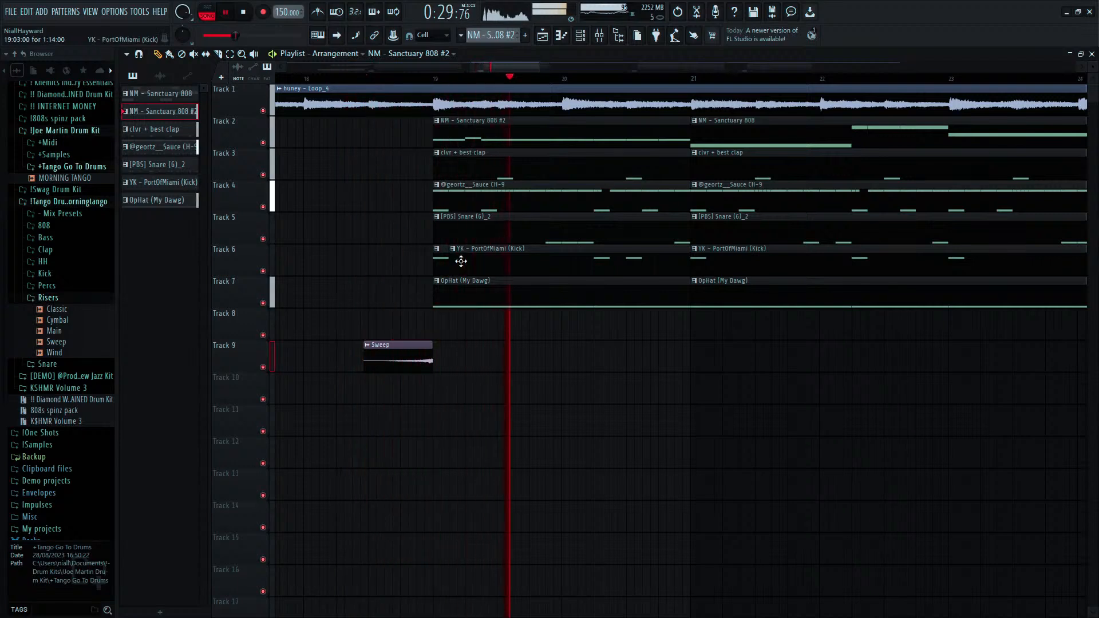
pyautogui.rightClick(463, 262)
pyautogui.hotkey('ctrl', 'z')
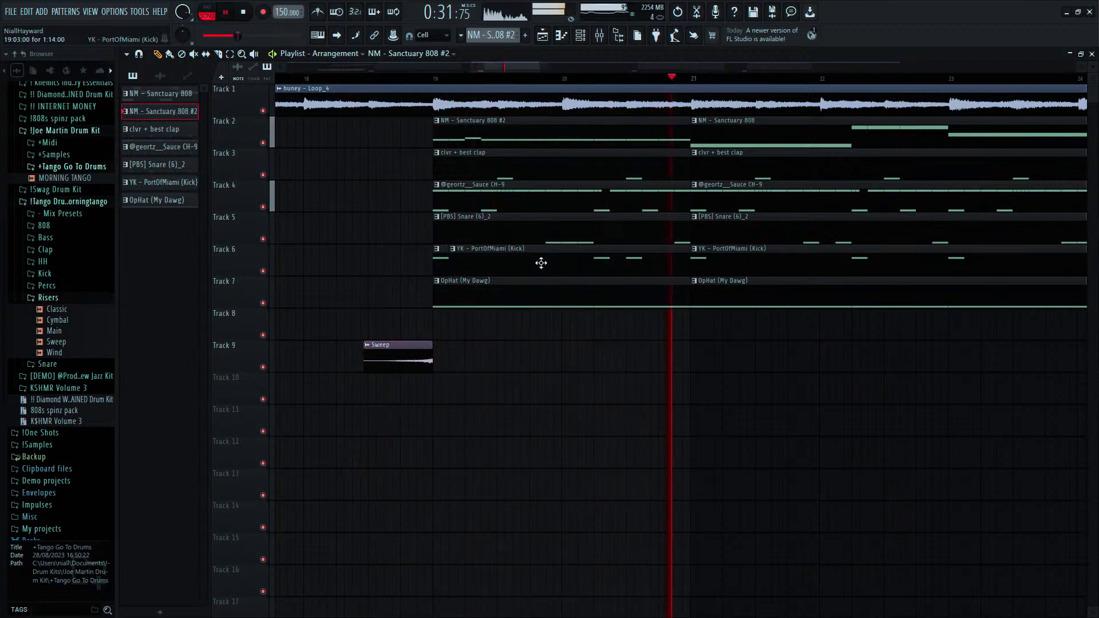
pyautogui.press('c')
pyautogui.click(567, 266)
pyautogui.press('p')
pyautogui.rightClick(544, 269)
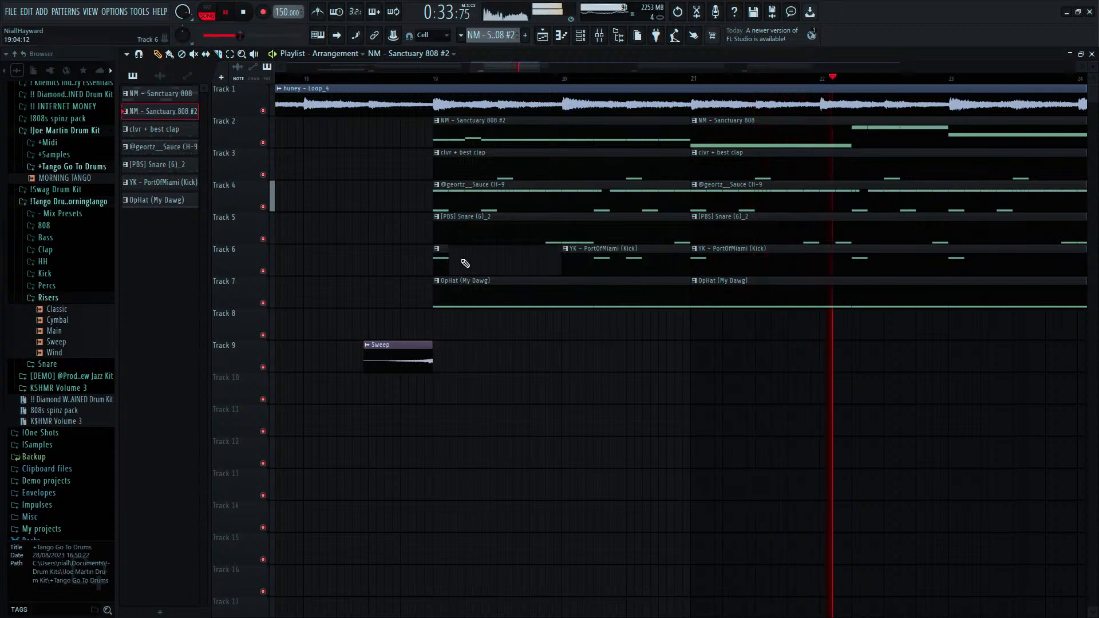
# Duplicate the short kick slice at bar 19 three times, end to end along Track 6.
pyautogui.keyDown('ctrl'); pyautogui.click(438, 257); pyautogui.keyUp('ctrl')
pyautogui.hotkey('ctrl', 'b')
pyautogui.hotkey('ctrl', 'b')
pyautogui.hotkey('ctrl', 'b')
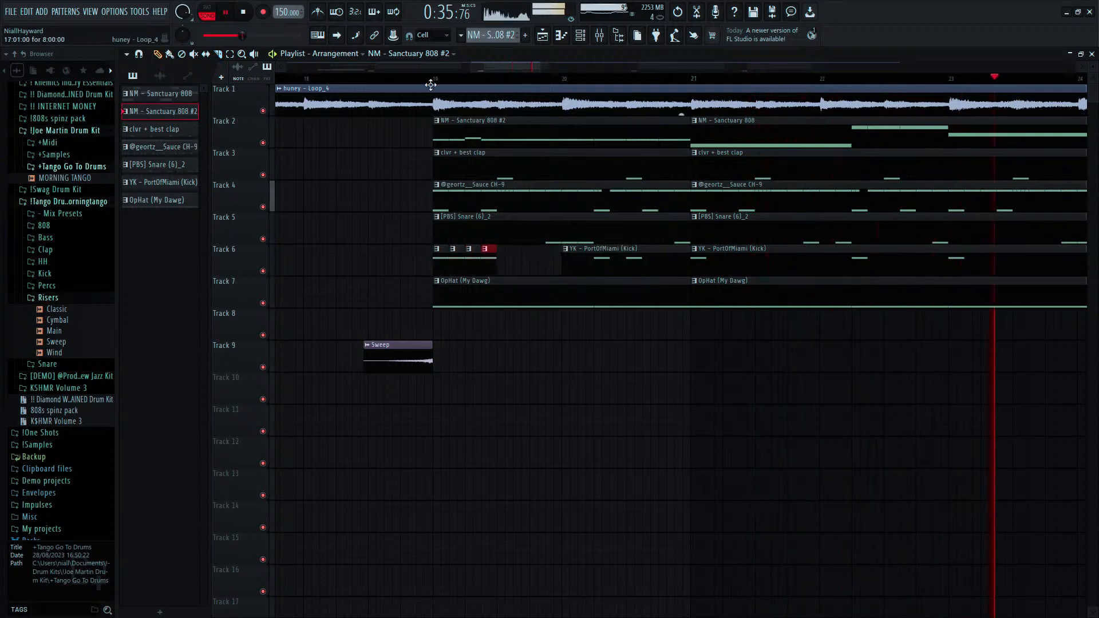
# Rework the opening of NM - Sanctuary 808 #2 by gluing and reslicing it into one-beat E5 notes, with the third raised to F5.
pyautogui.doubleClick(467, 139)
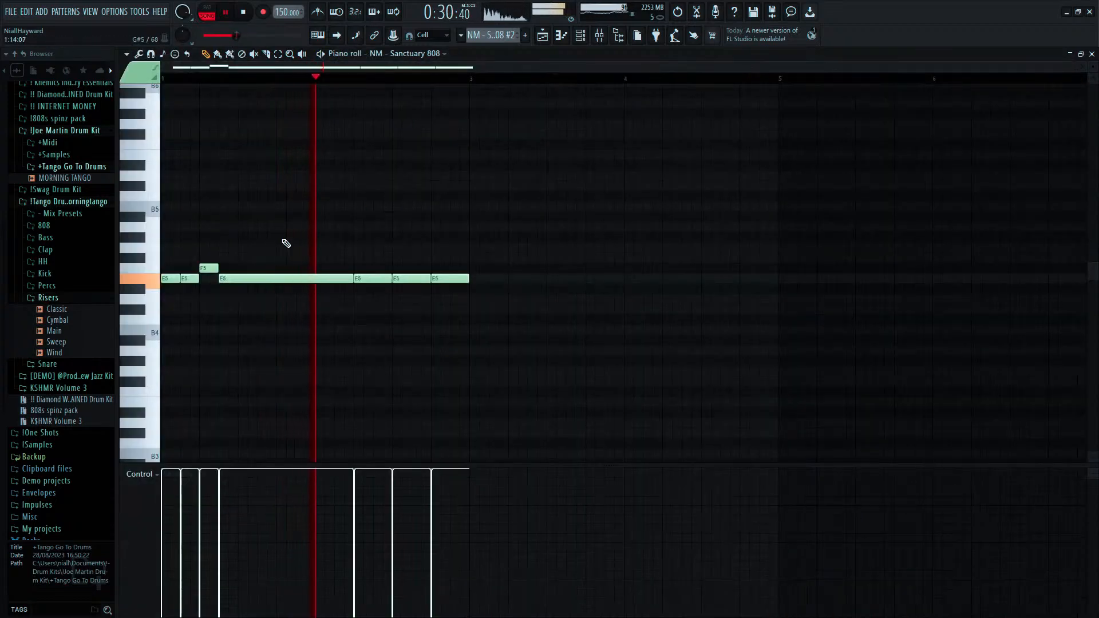
pyautogui.hotkey('ctrl', 'g')
pyautogui.moveTo(208, 269)
pyautogui.mouseDown()
pyautogui.moveTo(208, 281)
pyautogui.moveTo(227, 279)
pyautogui.mouseUp()
pyautogui.hotkey('ctrl', 'g')
pyautogui.press('c')
pyautogui.click(238, 280)
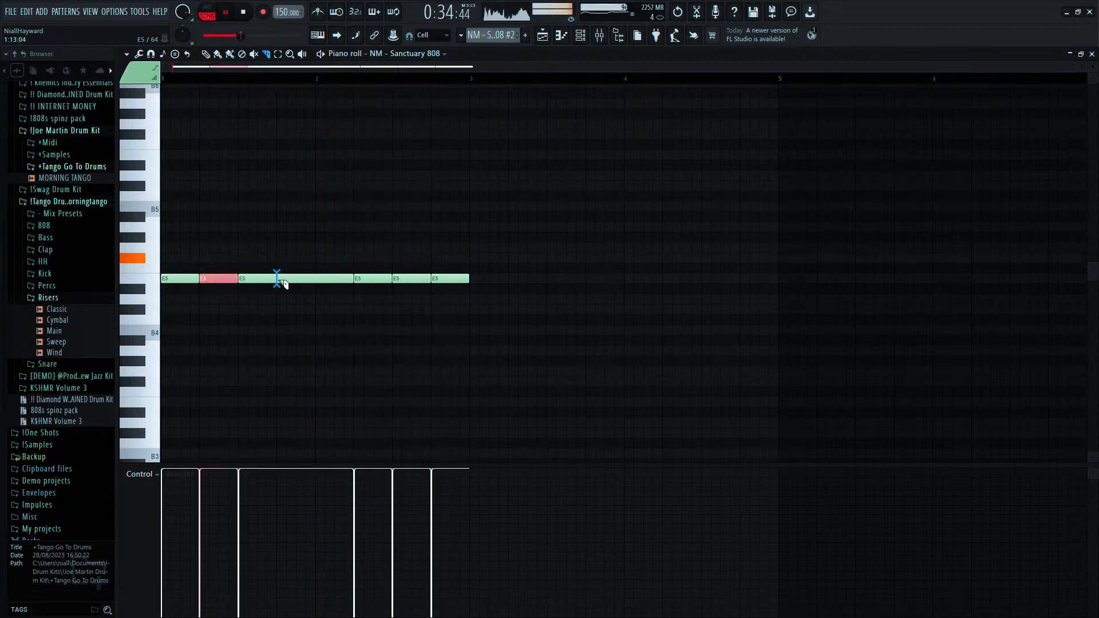
pyautogui.click(276, 280)
pyautogui.hotkey('shift', 'Up')
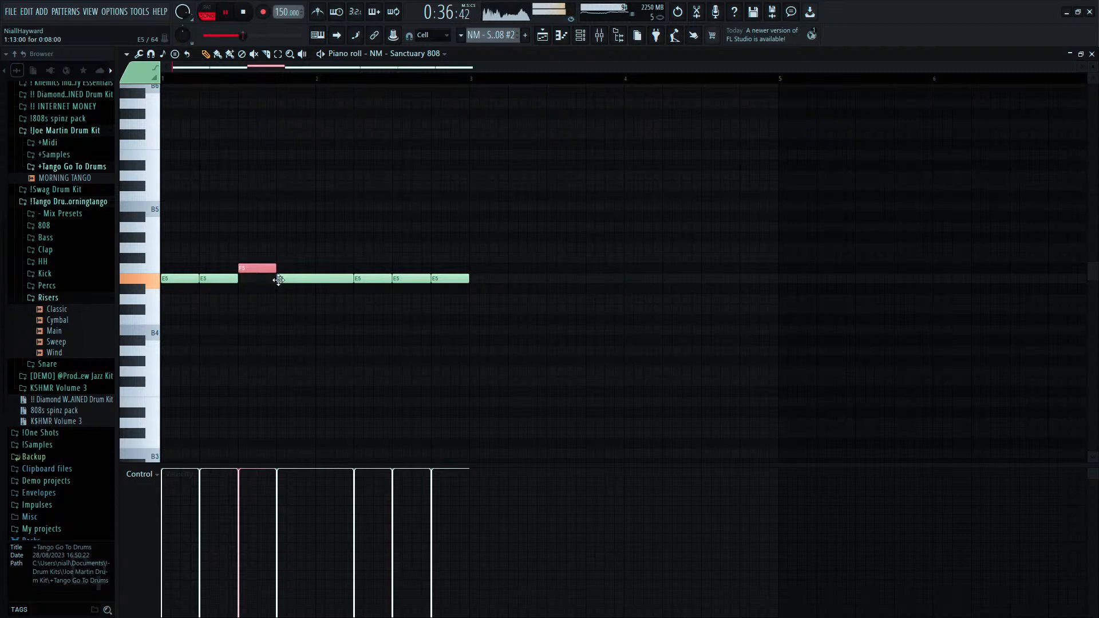
# Space the four short kick clips one beat apart across bar 19 on Track 6 and play from just before that bar.
pyautogui.click(543, 35)
pyautogui.rightClick(428, 260)
pyautogui.moveTo(499, 259); pyautogui.dragTo(552, 256)
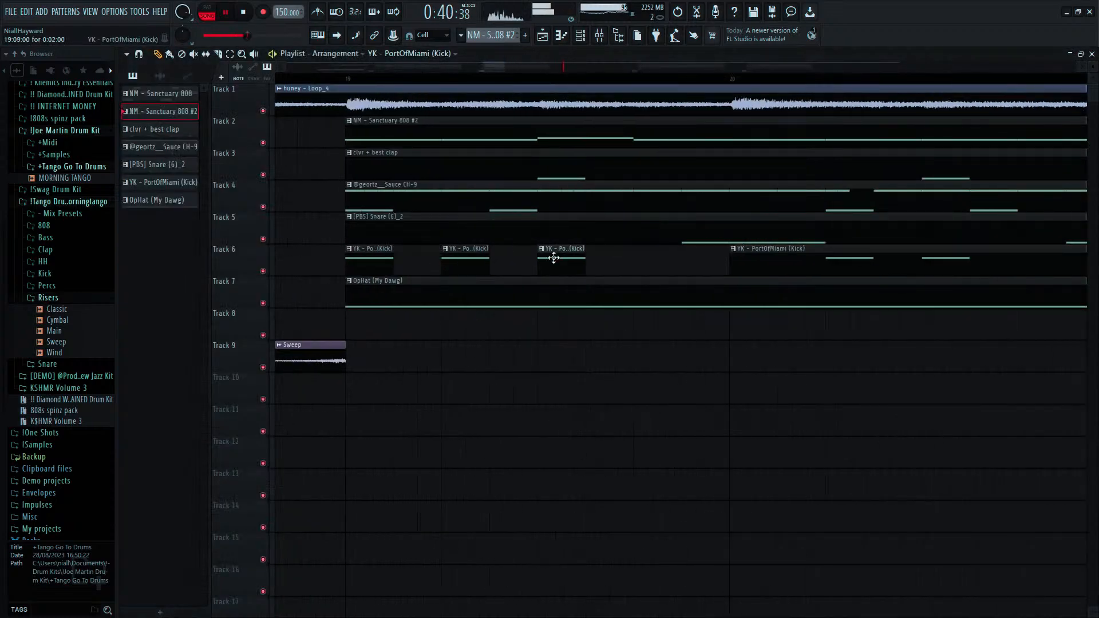
pyautogui.click(644, 257)
pyautogui.click(331, 79)
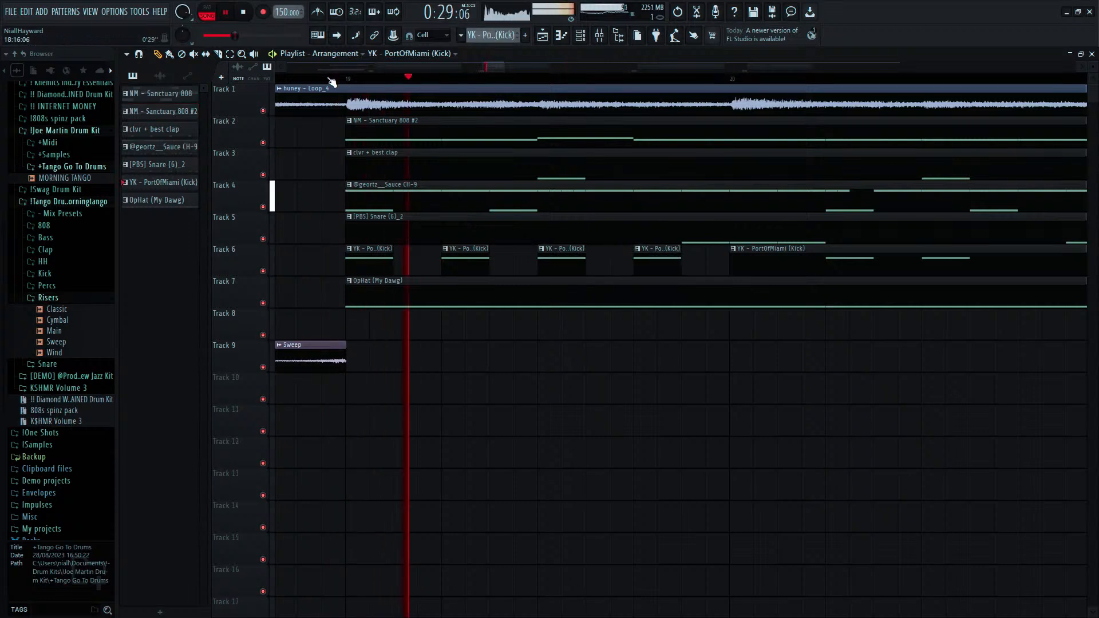
# Lower the two-beat note after the F5 in NM - Sanctuary 808 #2 to D5 and play the arrangement from bar 19.
pyautogui.scroll(-3, 400, 119)
pyautogui.scroll(-3, 400, 119)
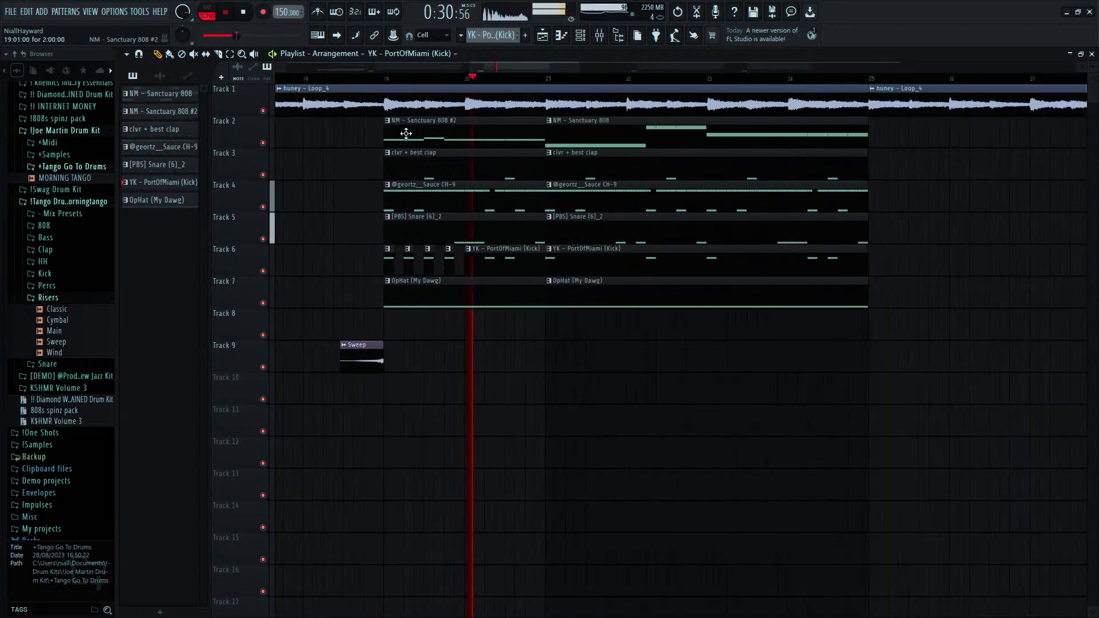
pyautogui.click(458, 164)
pyautogui.doubleClick(457, 140)
pyautogui.press('space')
pyautogui.moveTo(307, 275); pyautogui.dragTo(300, 302)
pyautogui.press('space')
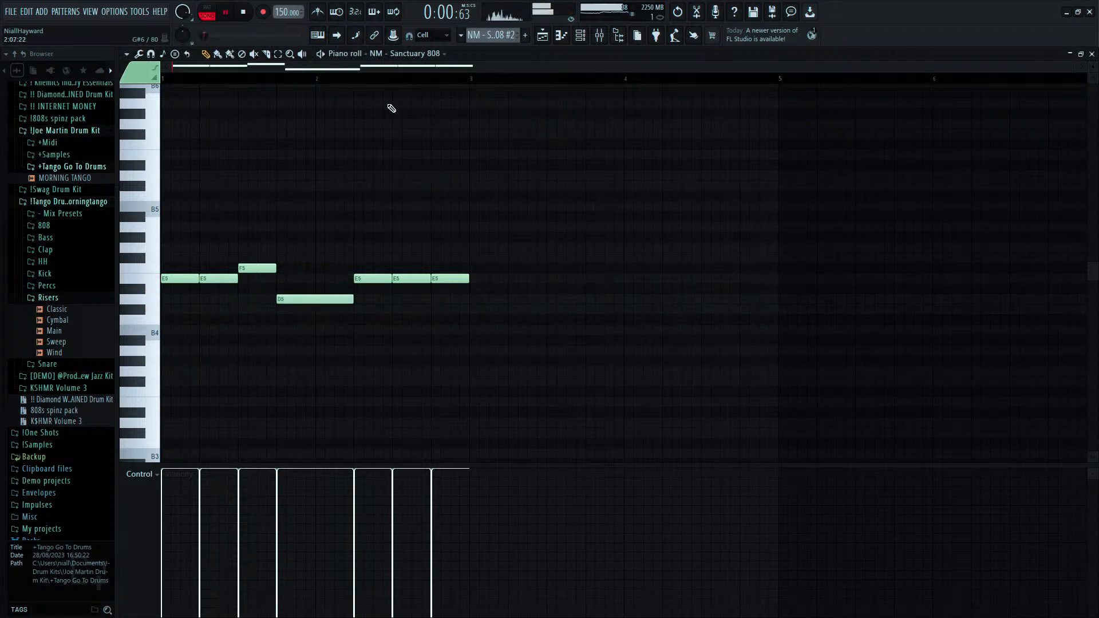
pyautogui.click(542, 34)
pyautogui.click(383, 87)
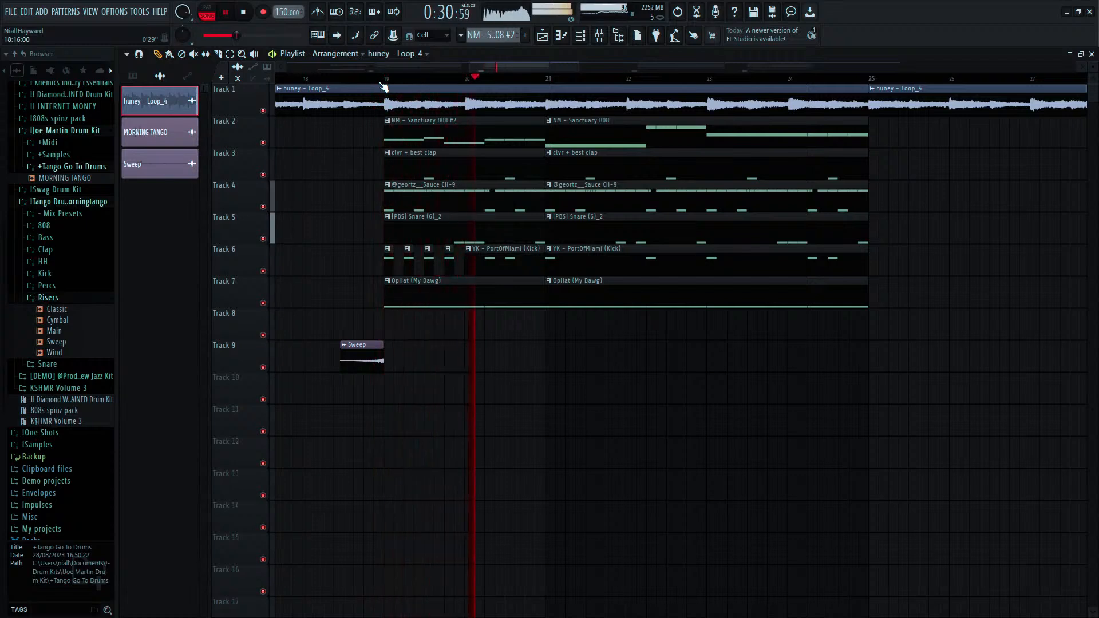
# Lower the two-beat D5 note in NM - Sanctuary 808 #2 to C#5 and listen to it during playback.
pyautogui.doubleClick(456, 138)
pyautogui.moveTo(320, 296); pyautogui.dragTo(311, 309)
pyautogui.click(223, 79)
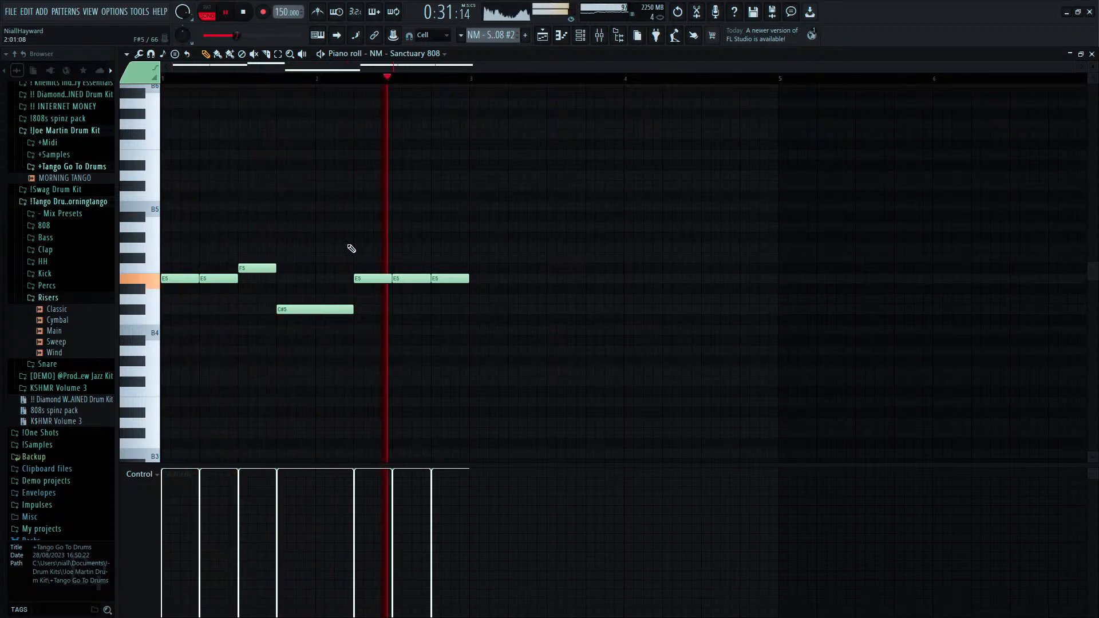
pyautogui.click(542, 35)
# Transpose all NM - Sanctuary 808 #2 notes up two octaves and loop playback over bars 19 and 20.
pyautogui.scroll(4, 410, 108)
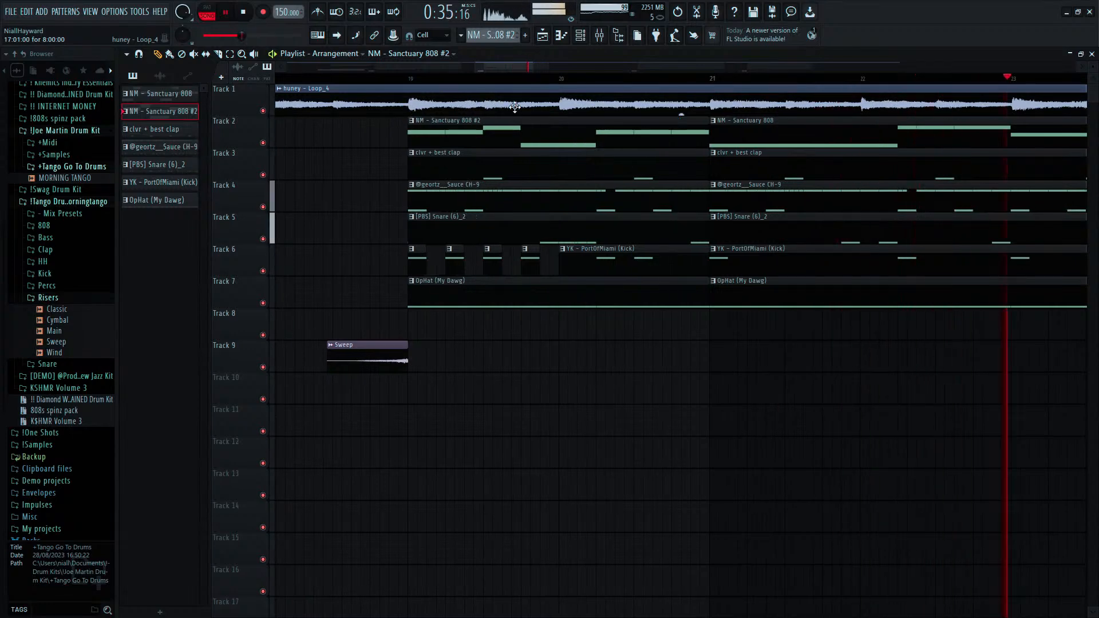
pyautogui.doubleClick(518, 135)
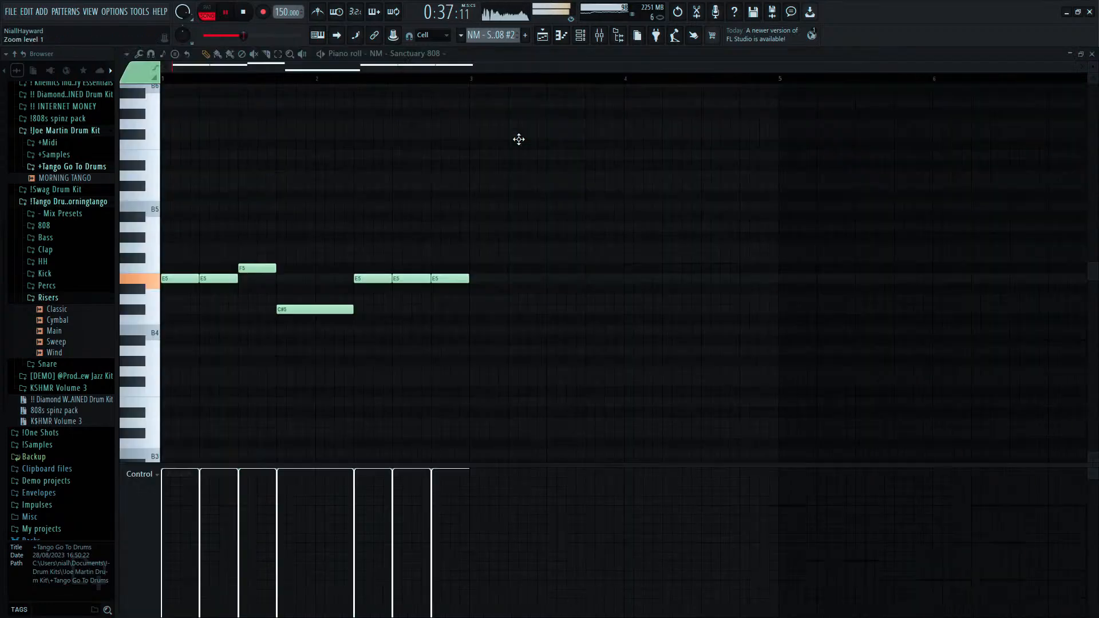
pyautogui.hotkey('ctrl', 'Up')
pyautogui.hotkey('ctrl', 'Up')
pyautogui.press('space')
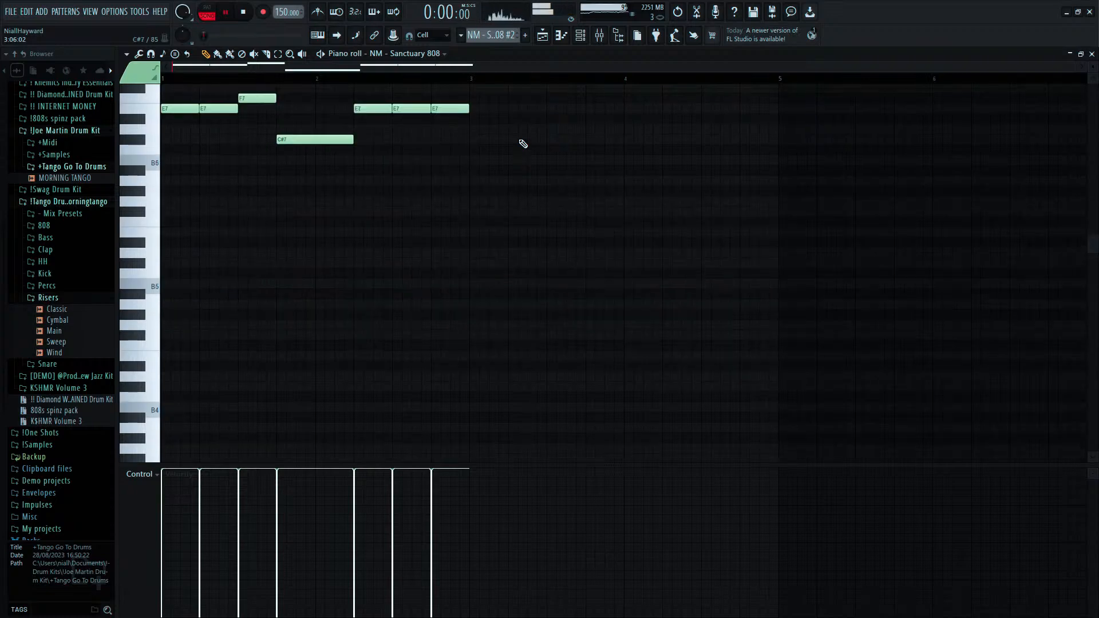
pyautogui.click(543, 35)
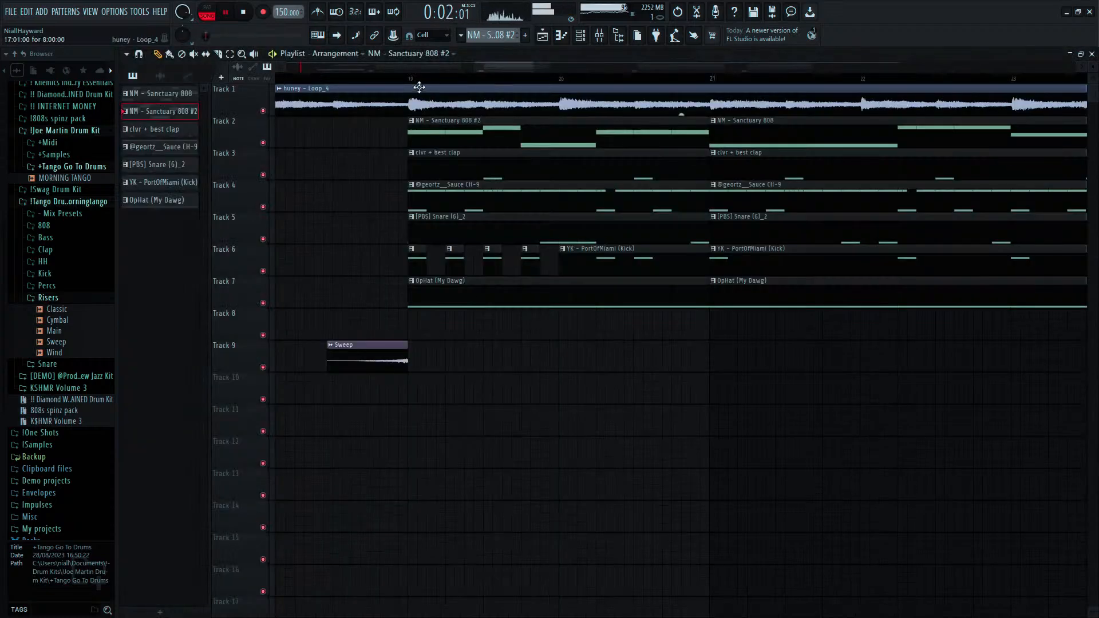
pyautogui.moveTo(416, 83); pyautogui.dragTo(709, 86)
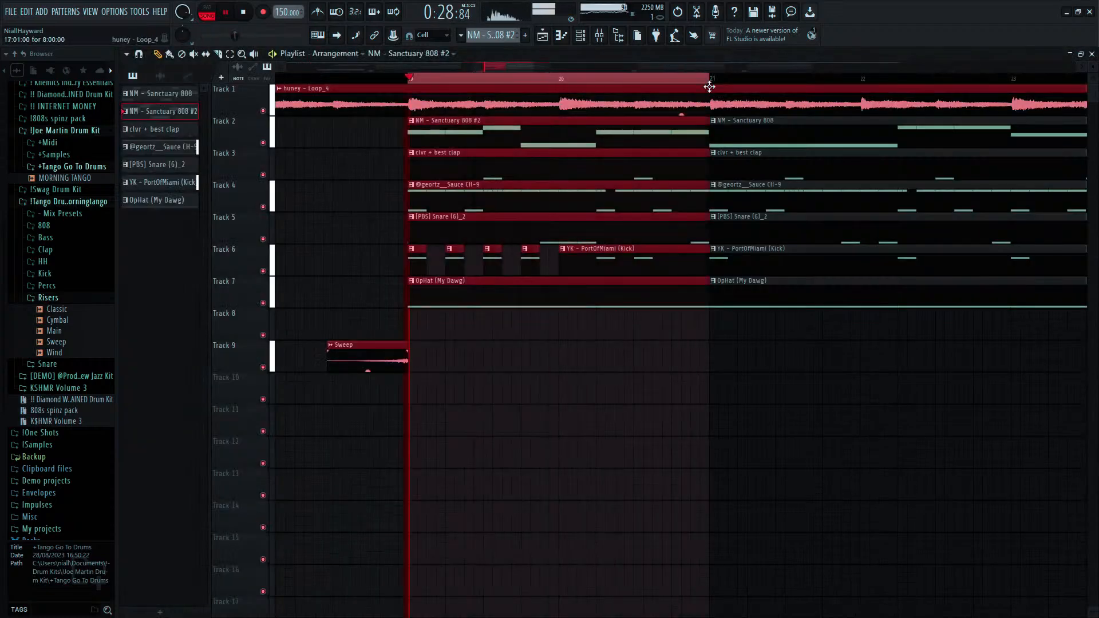
# Raise the third note of NM - Sanctuary 808 #2 to F#7 and play the loop.
pyautogui.click(561, 35)
pyautogui.scroll(2, 490, 137)
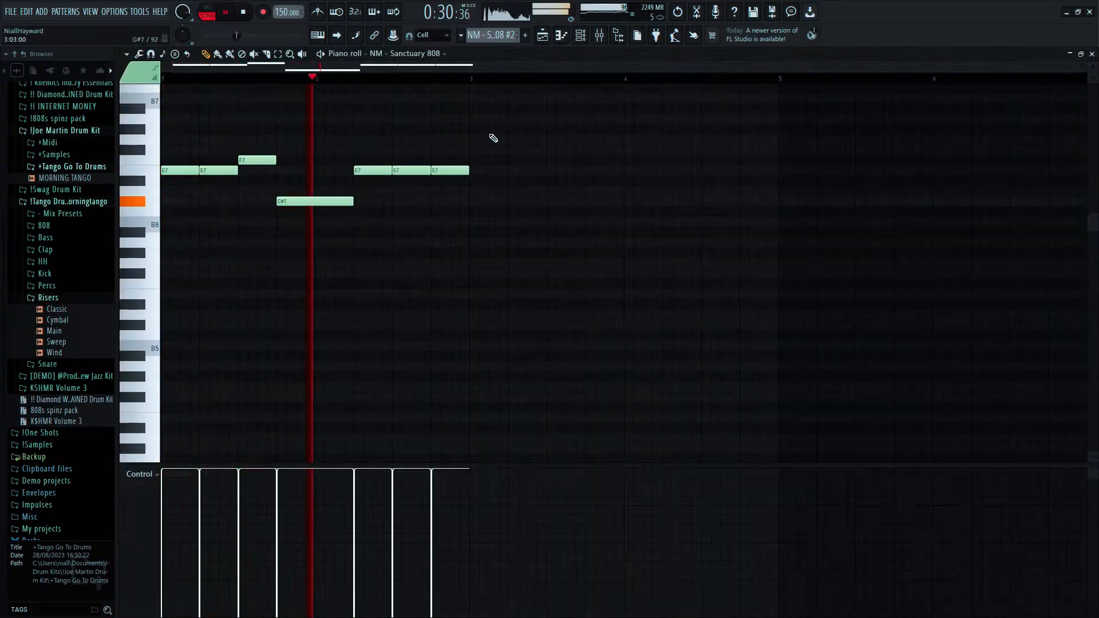
pyautogui.press('space')
pyautogui.moveTo(243, 161); pyautogui.dragTo(244, 150)
pyautogui.press('space')
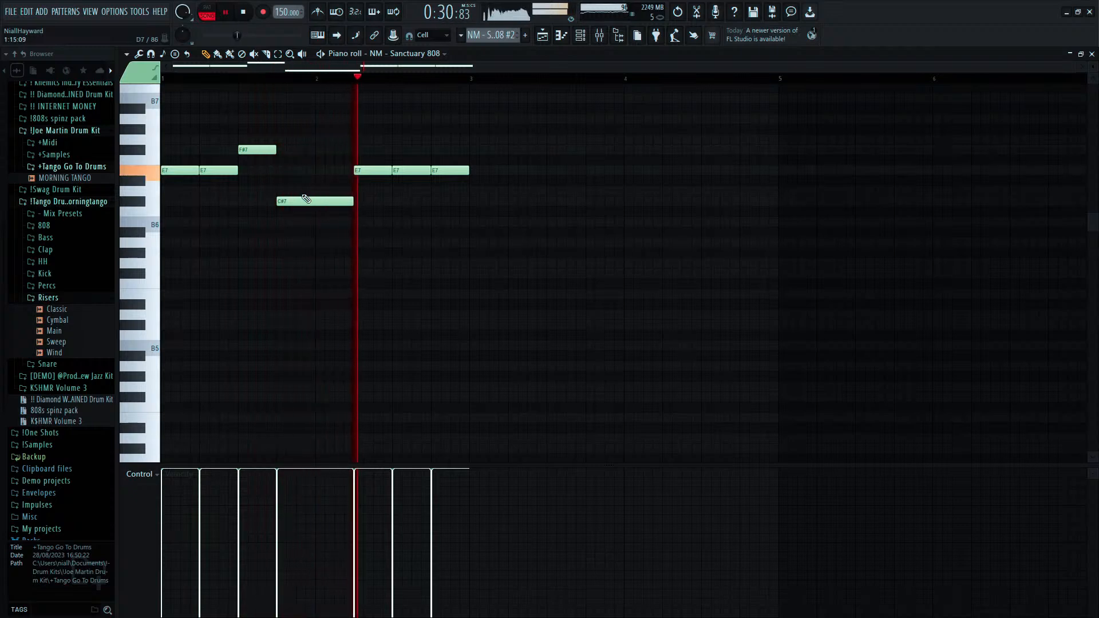
# Transpose all NM - Sanctuary 808 #2 notes back down two octaves and clear the looped time selection in the playlist.
pyautogui.hotkey('ctrl', 'Down')
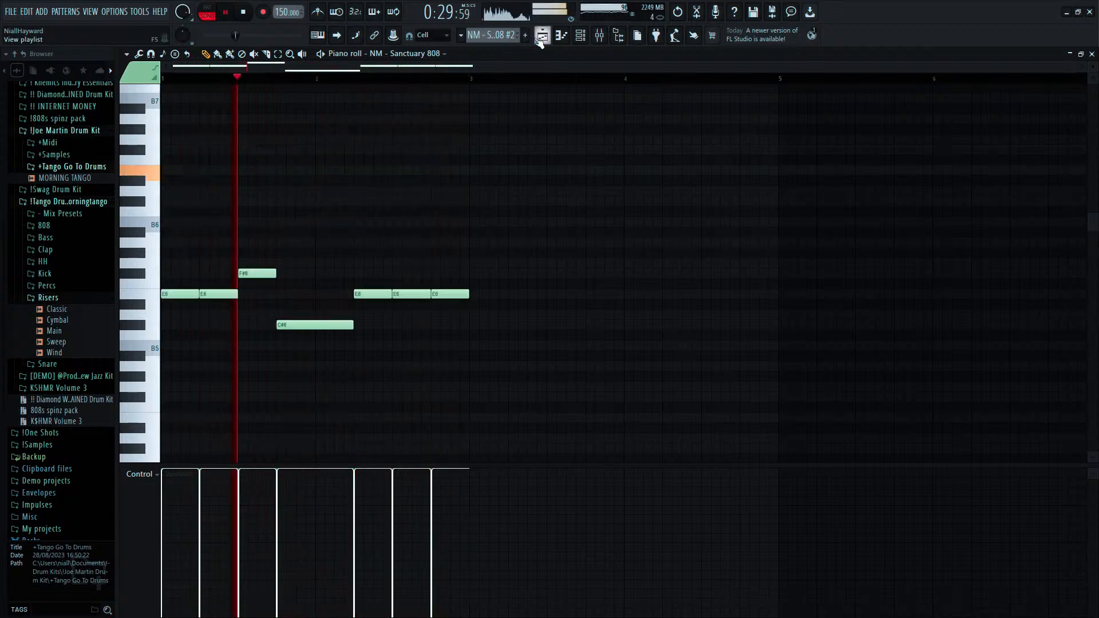
pyautogui.hotkey('ctrl', 'Down')
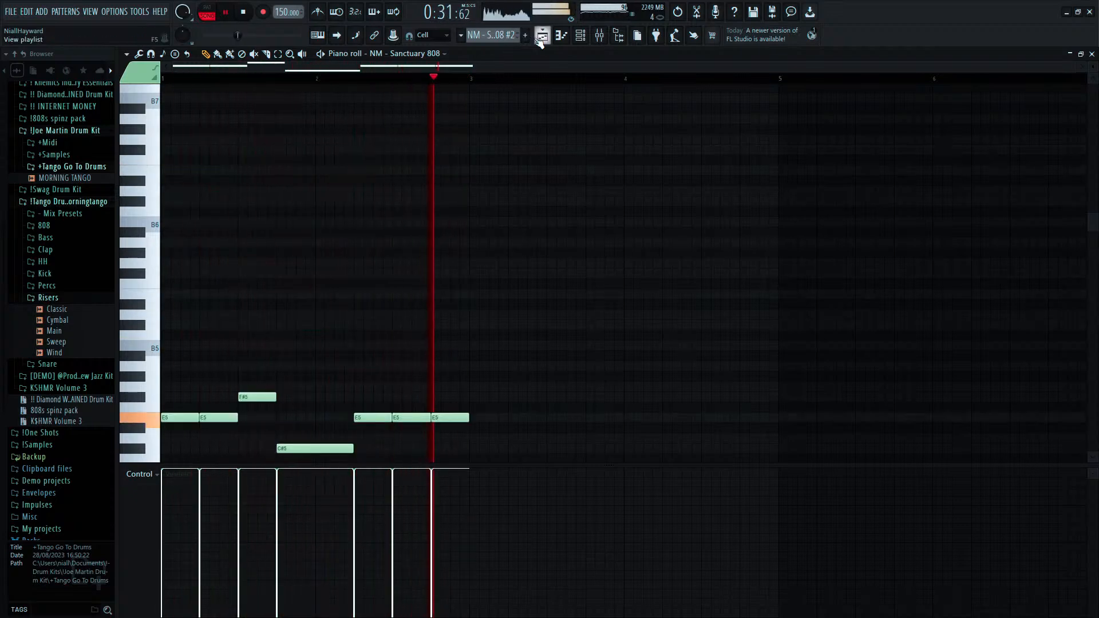
pyautogui.click(541, 36)
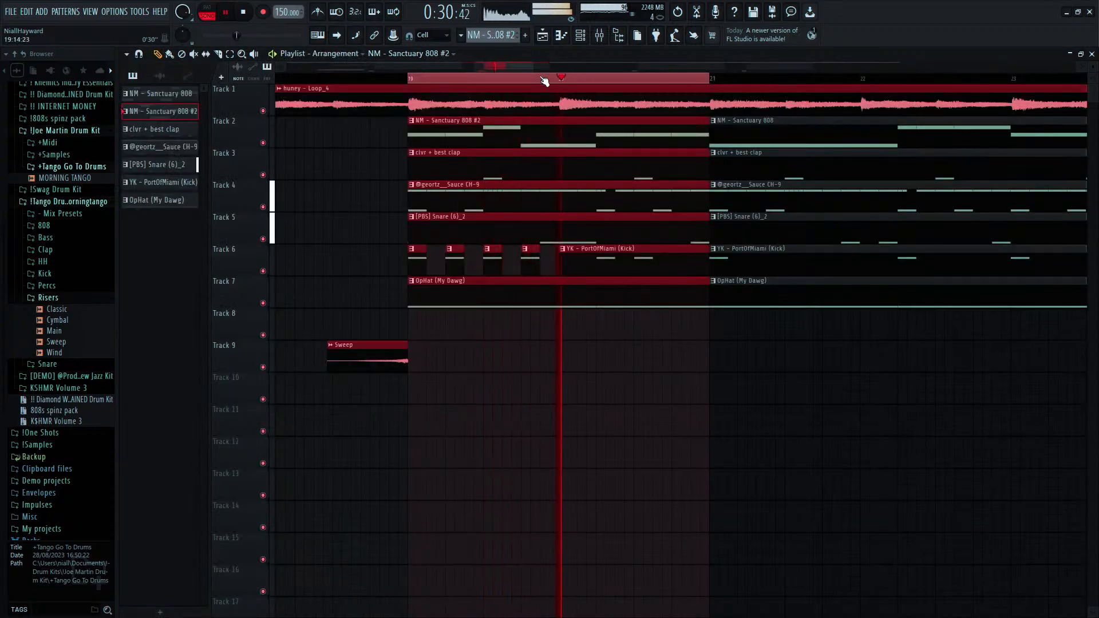
pyautogui.click(543, 81)
# Add a short E5 note just before the three closing E5 notes in NM - Sanctuary 808 #2.
pyautogui.scroll(-3, 495, 81)
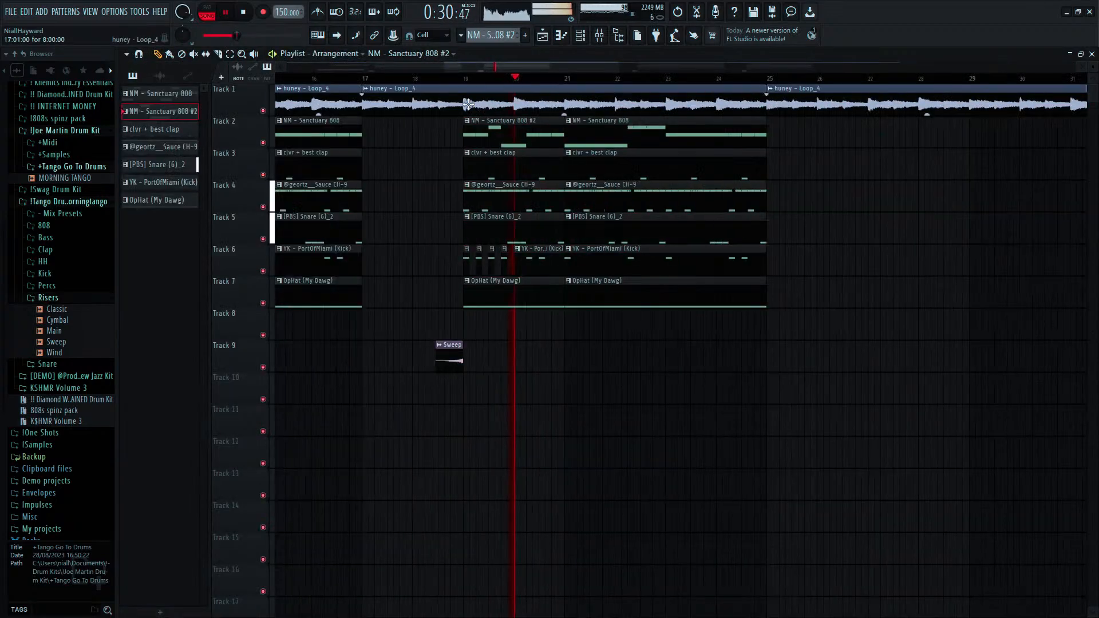
pyautogui.scroll(-2, 443, 88)
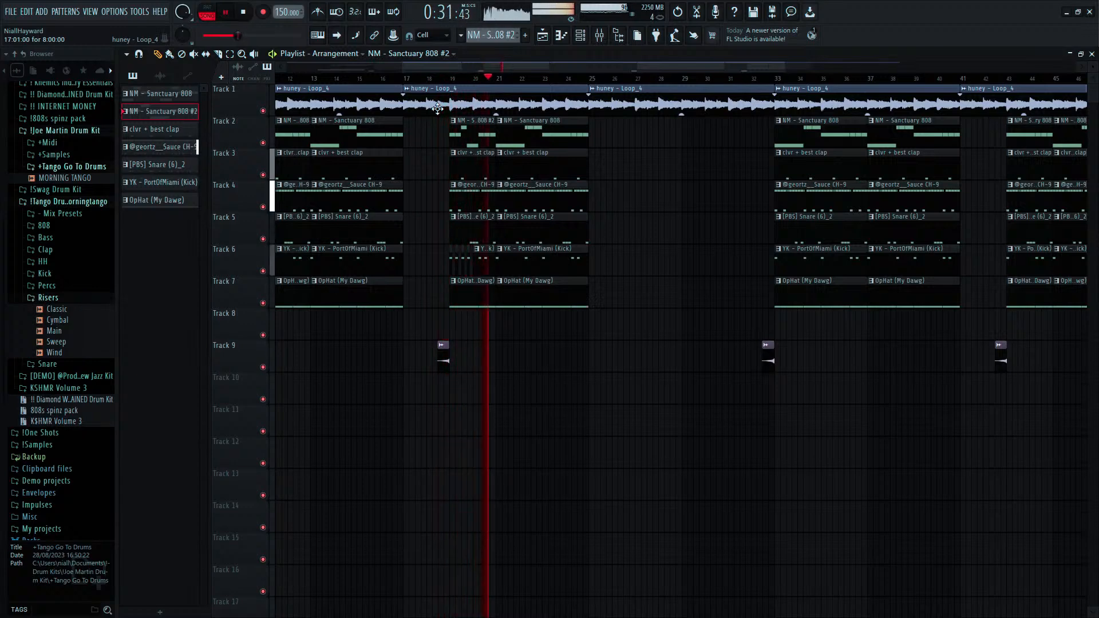
pyautogui.doubleClick(469, 141)
pyautogui.scroll(-5, 380, 250)
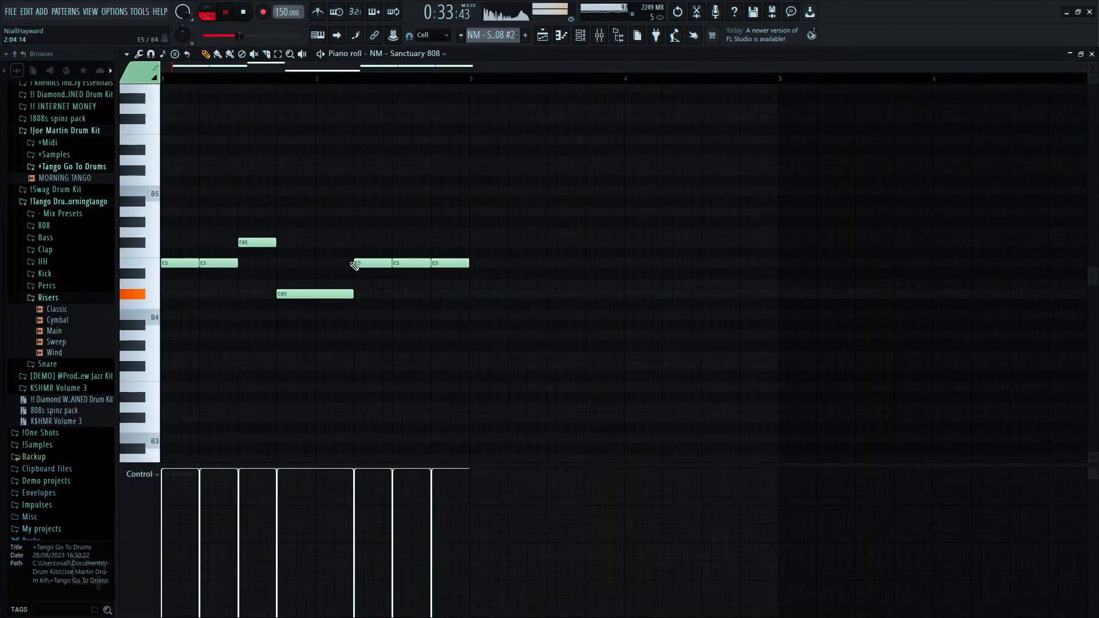
pyautogui.rightClick(345, 264)
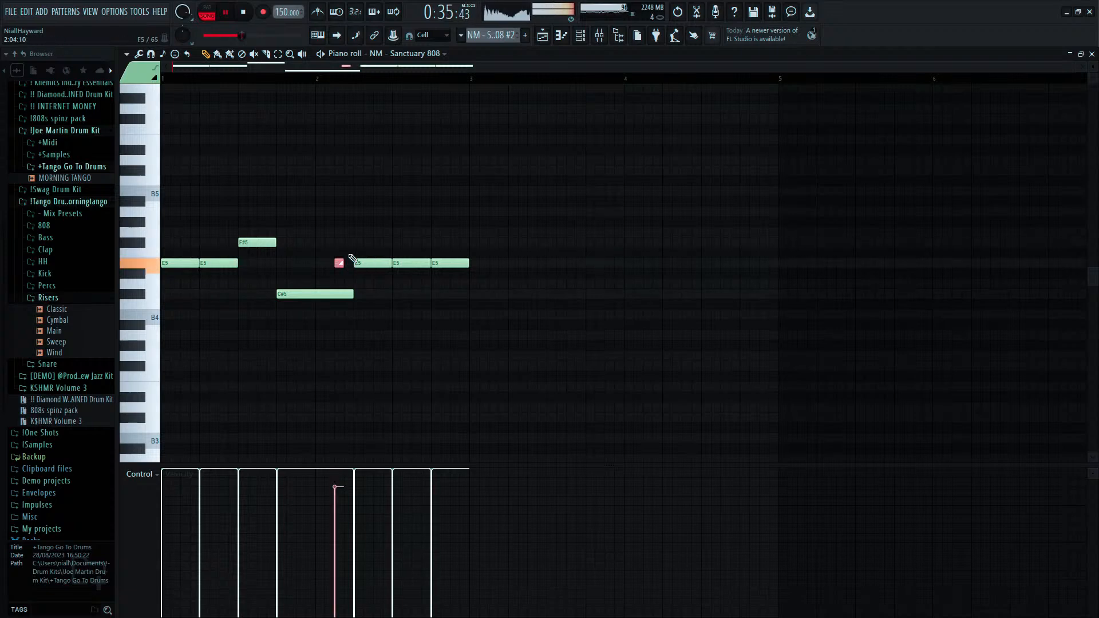
pyautogui.click(542, 36)
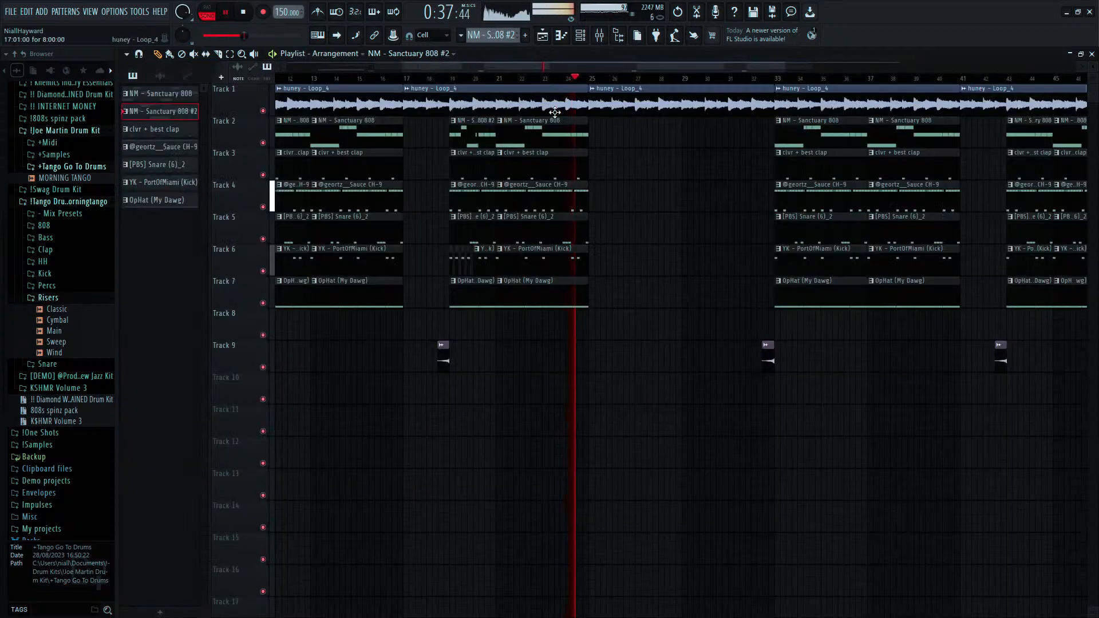
# Replace the 808 clip at bar 43 with NM - Sanctuary 808 #2, and its kick clip with copies of the bar 19 kick clips.
pyautogui.scroll(-3, 556, 119)
pyautogui.rightClick(760, 139)
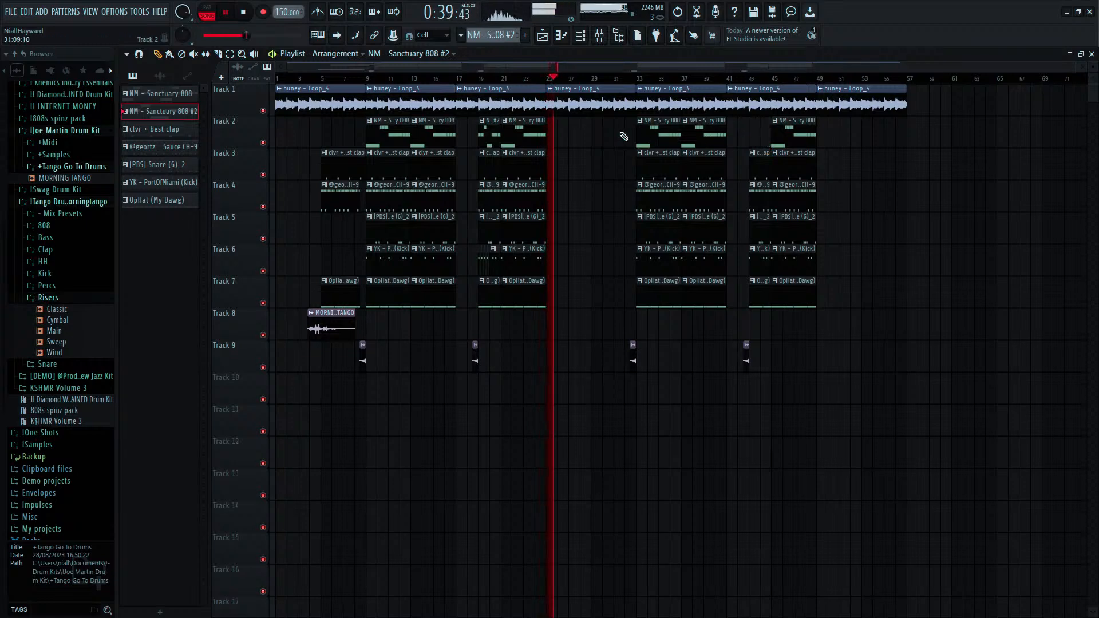
pyautogui.click(754, 138)
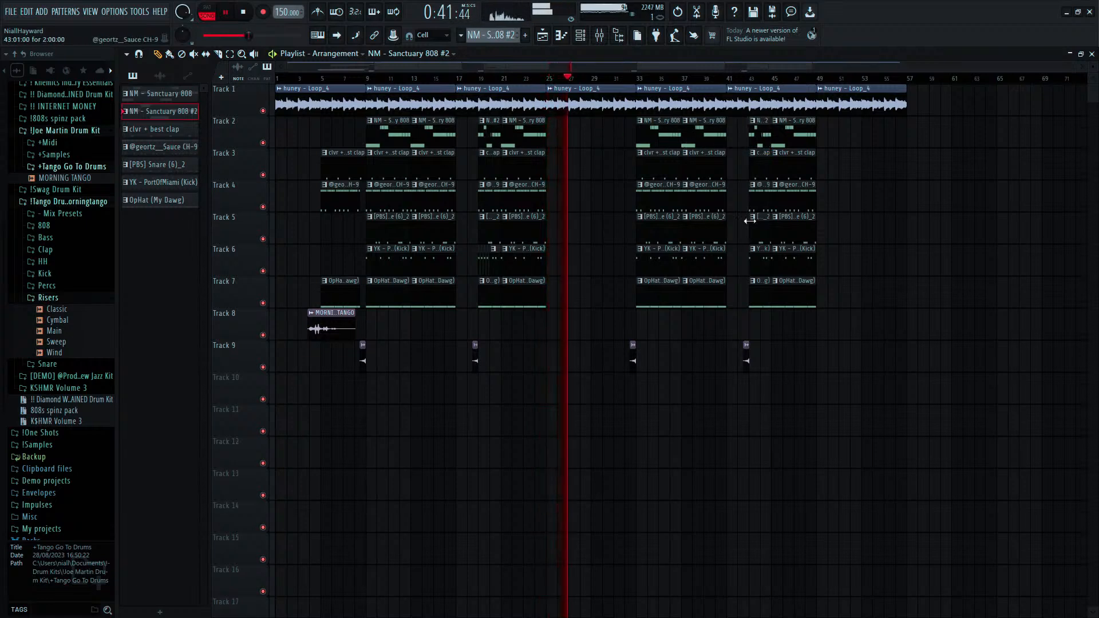
pyautogui.rightClick(762, 255)
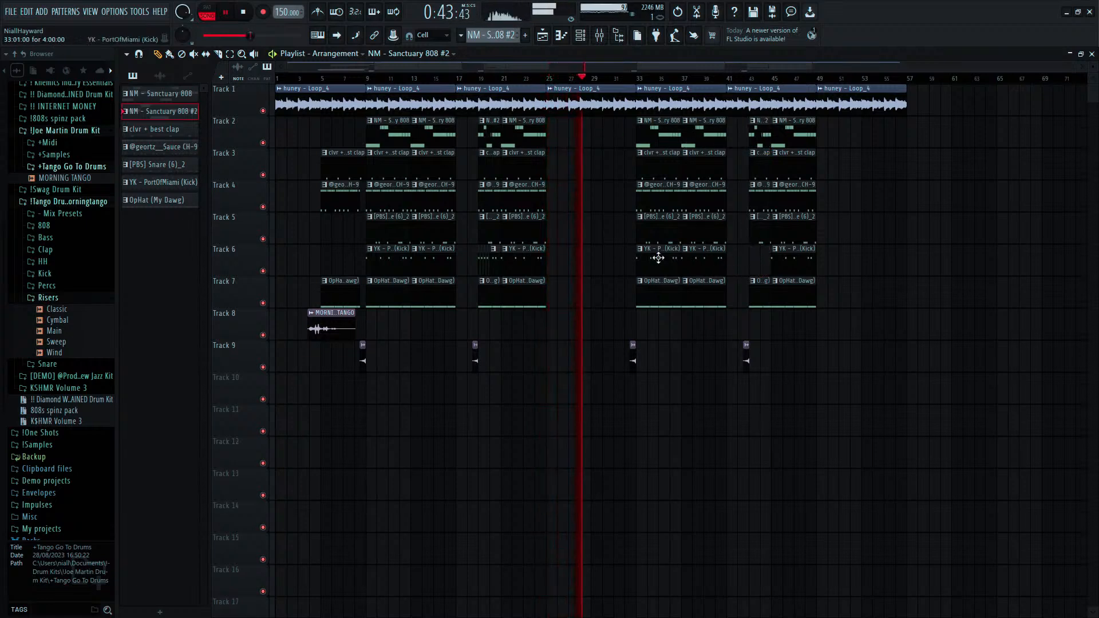
pyautogui.moveTo(476, 263); pyautogui.dragTo(759, 264)
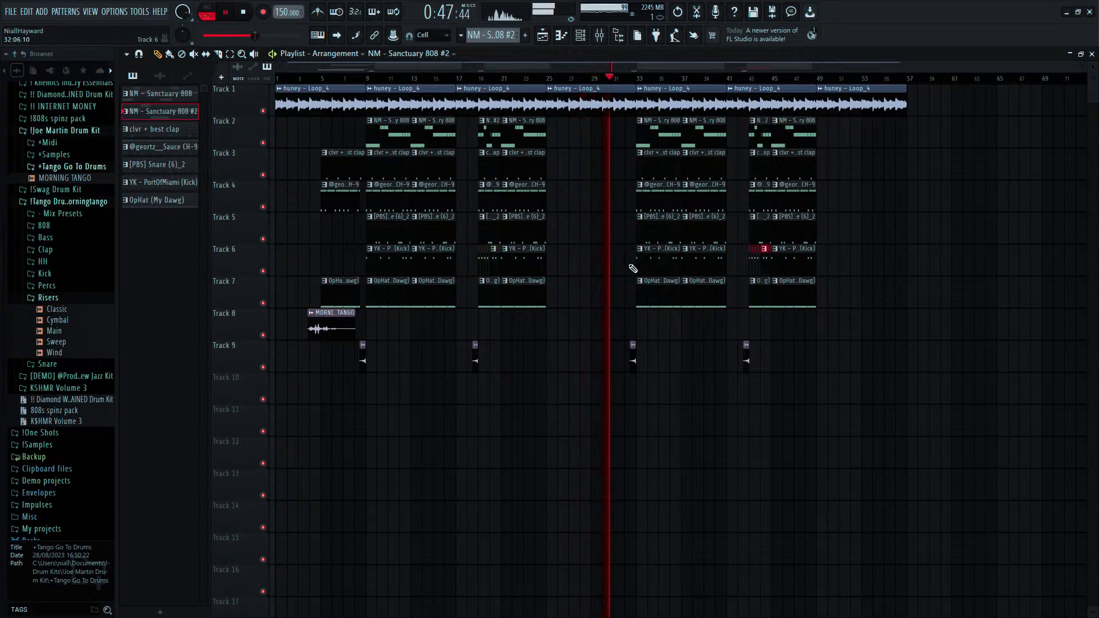
# Duplicate a four-bar set of 808 and drum clips on Tracks 2 to 7 to start at bar 29, and stop playback.
pyautogui.scroll(3, 638, 263)
pyautogui.scroll(2, 639, 263)
pyautogui.moveTo(724, 116); pyautogui.dragTo(532, 261)
pyautogui.press('space')
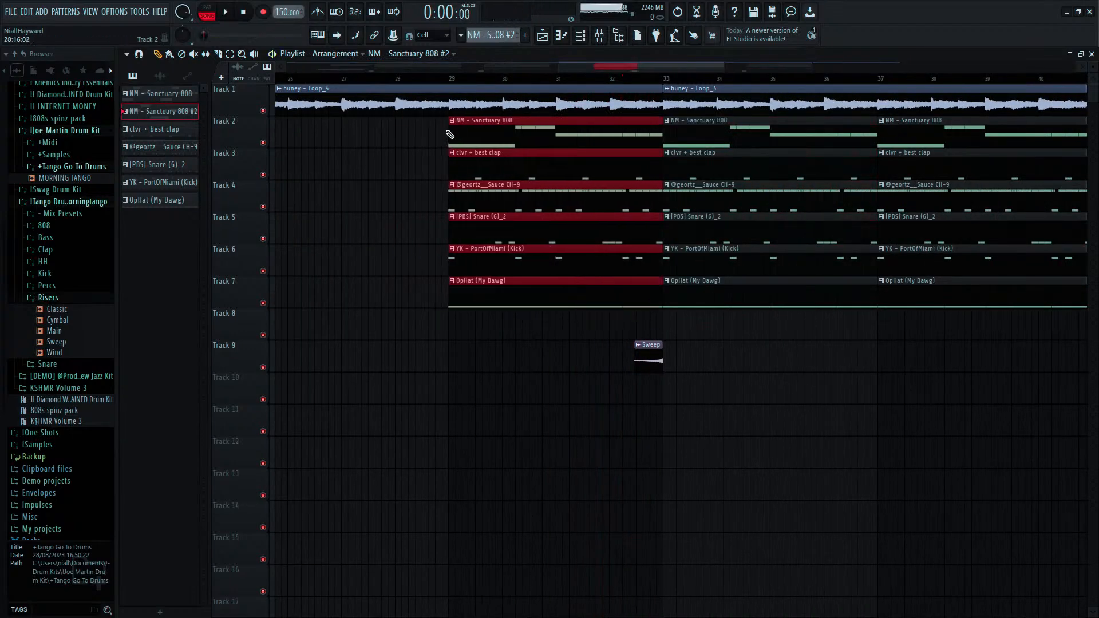
# Trim the start of the duplicated clips so only the last half bar before bar 33 remains, and play from bar 32.
pyautogui.moveTo(453, 135); pyautogui.dragTo(639, 150)
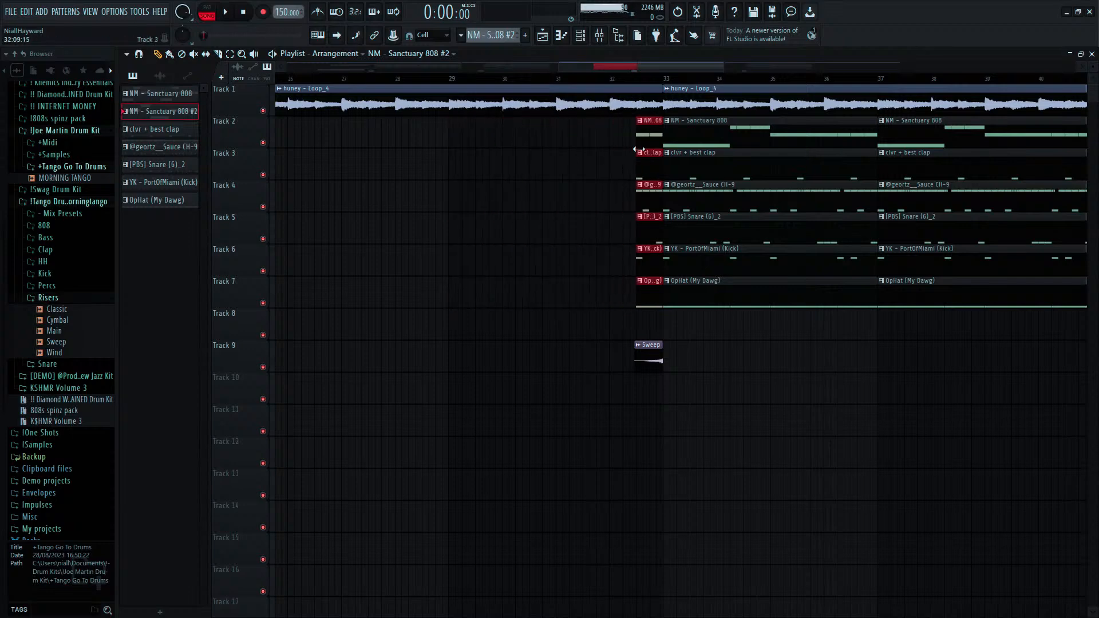
pyautogui.click(608, 79)
pyautogui.press('space')
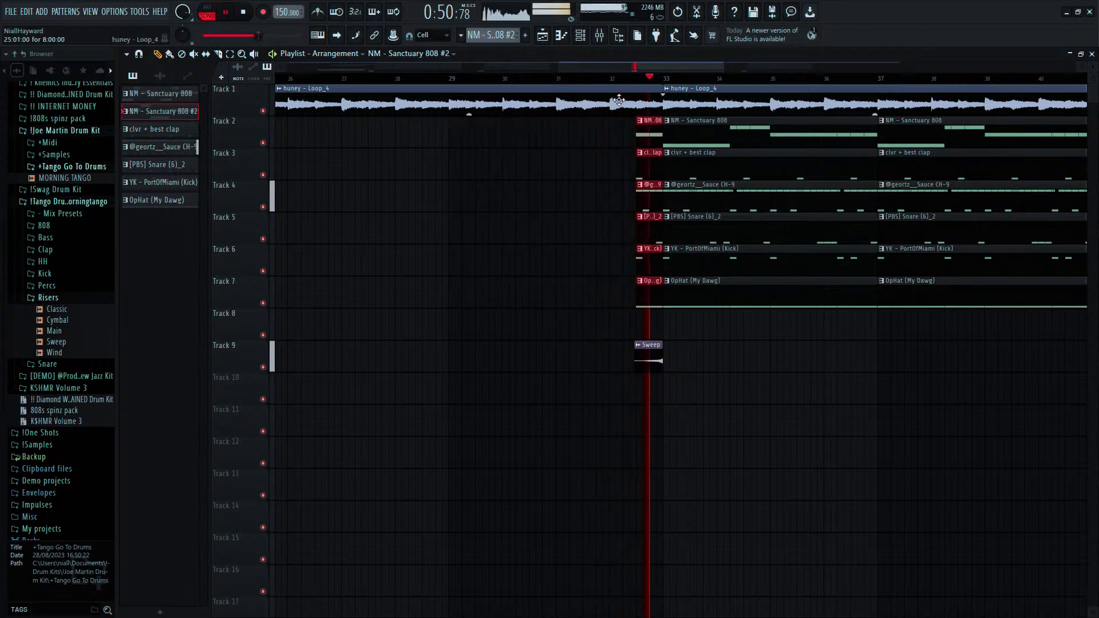
pyautogui.scroll(-6, 630, 130)
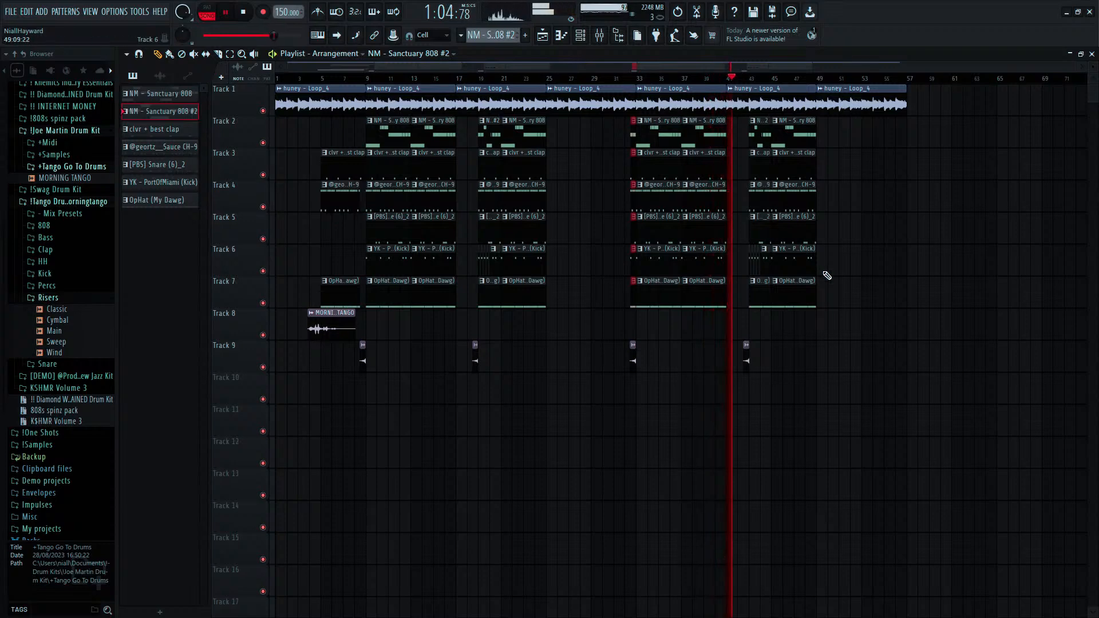
# Delete the short E5 note in NM - Sanctuary 808 #2, lower the two-beat note to C5, and play the pattern.
pyautogui.scroll(3, 697, 256)
pyautogui.scroll(2, 611, 245)
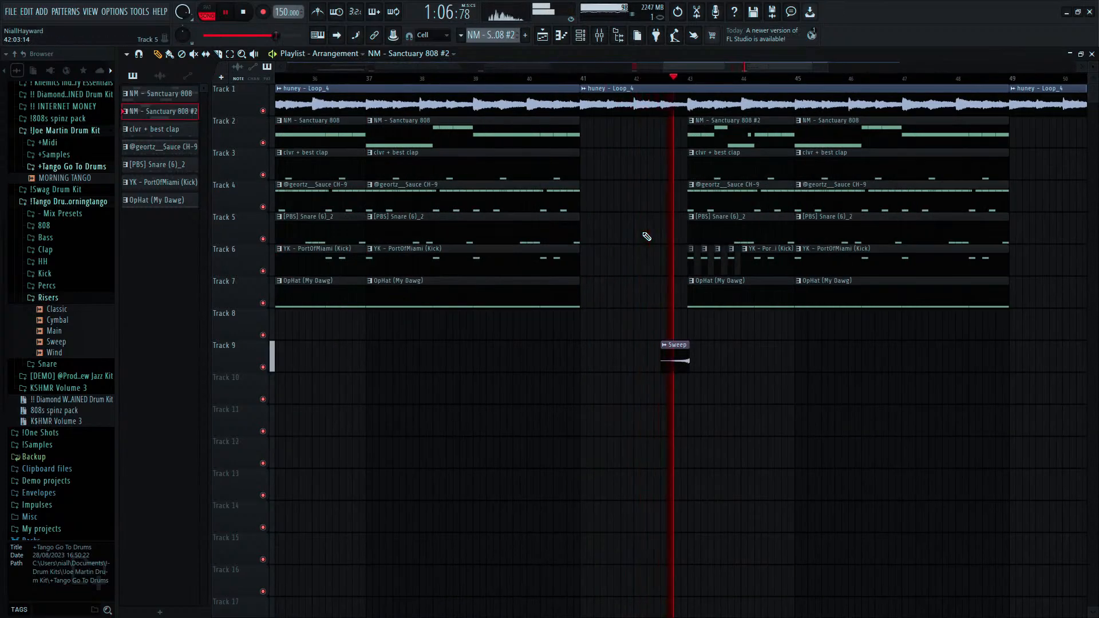
pyautogui.scroll(-3, 646, 236)
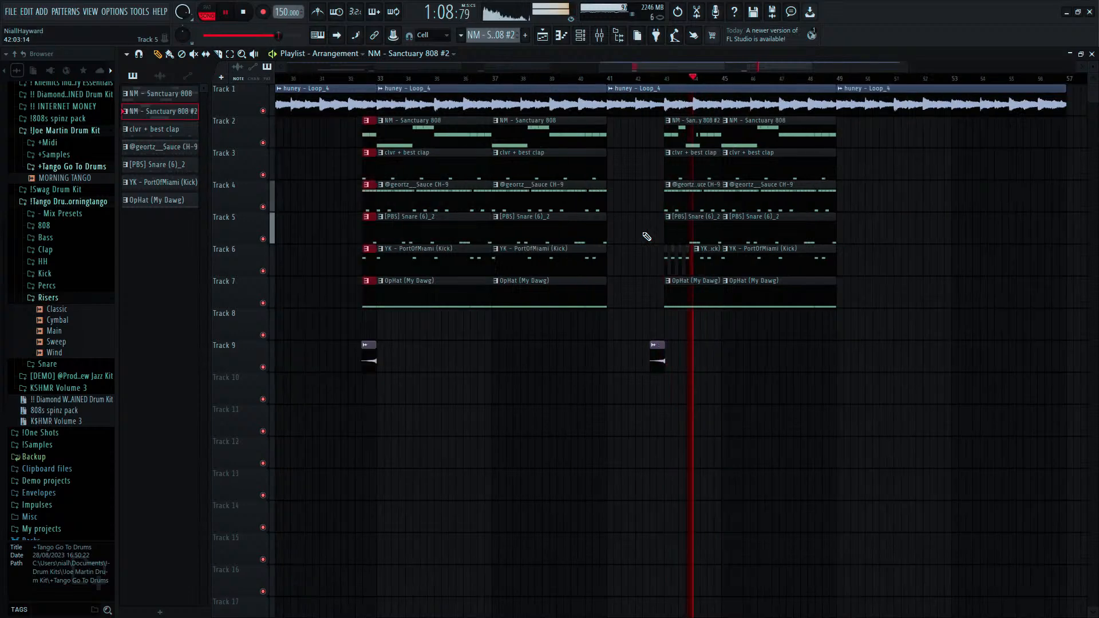
pyautogui.scroll(-3, 647, 236)
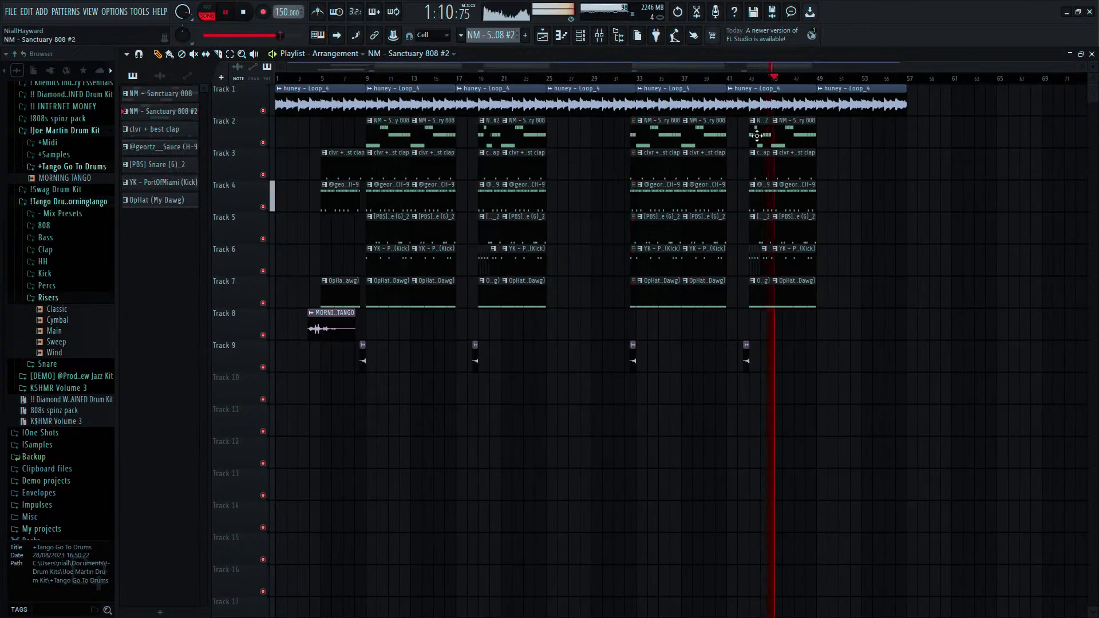
pyautogui.press('F7')
pyautogui.rightClick(339, 264)
pyautogui.press('space')
pyautogui.click(300, 292)
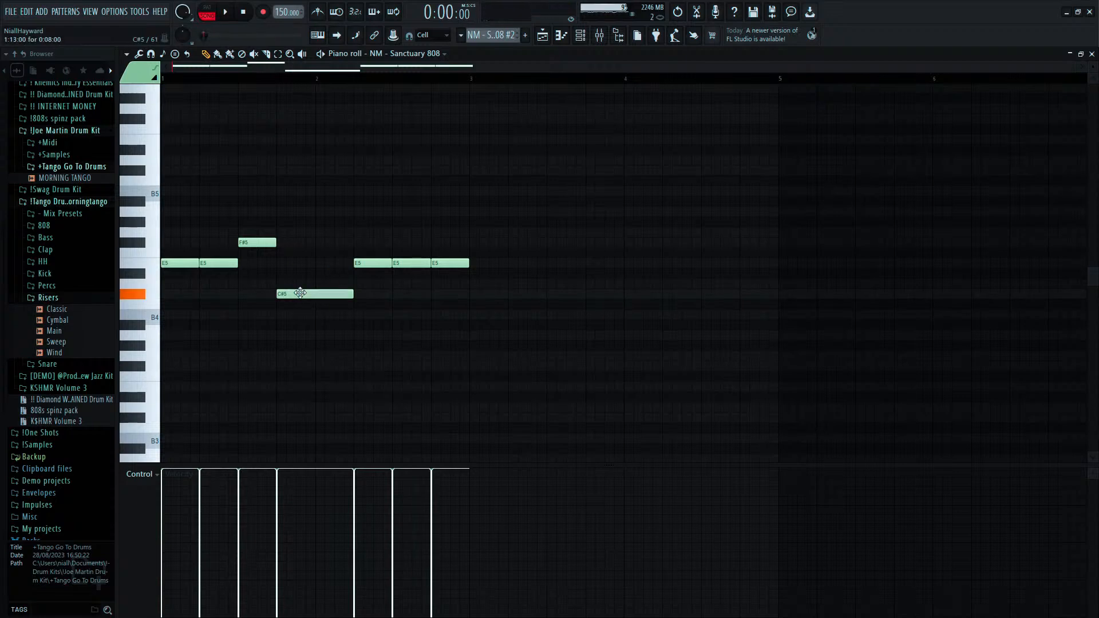
pyautogui.moveTo(299, 293); pyautogui.dragTo(300, 303)
pyautogui.click(321, 54)
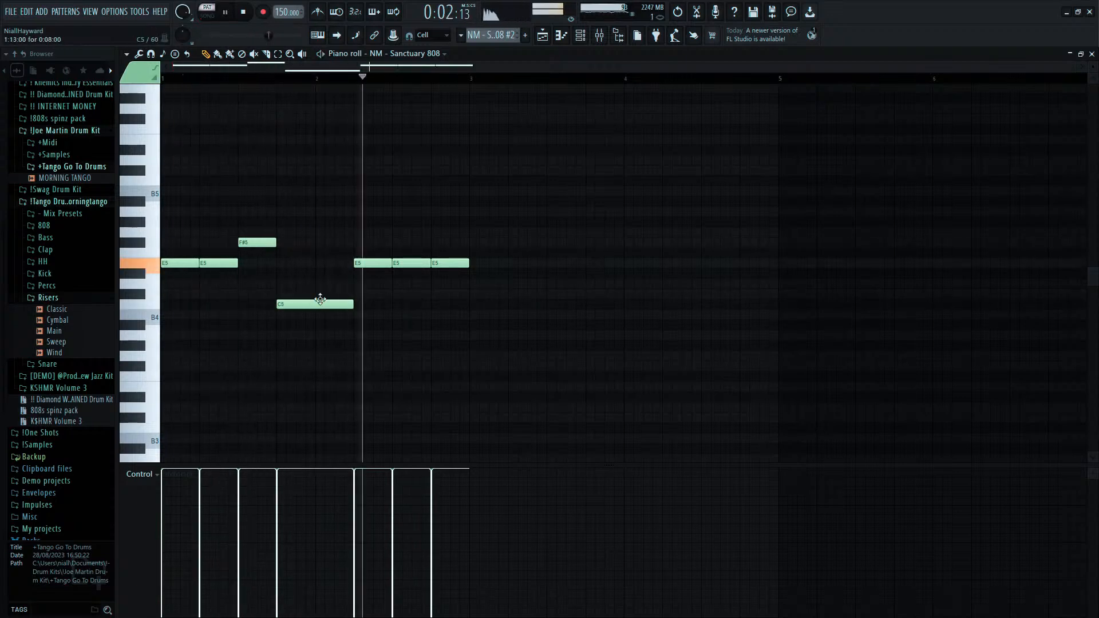
# Play the arrangement from just before the bar 43 drop to hear the 808 and kick variation.
pyautogui.press('F5')
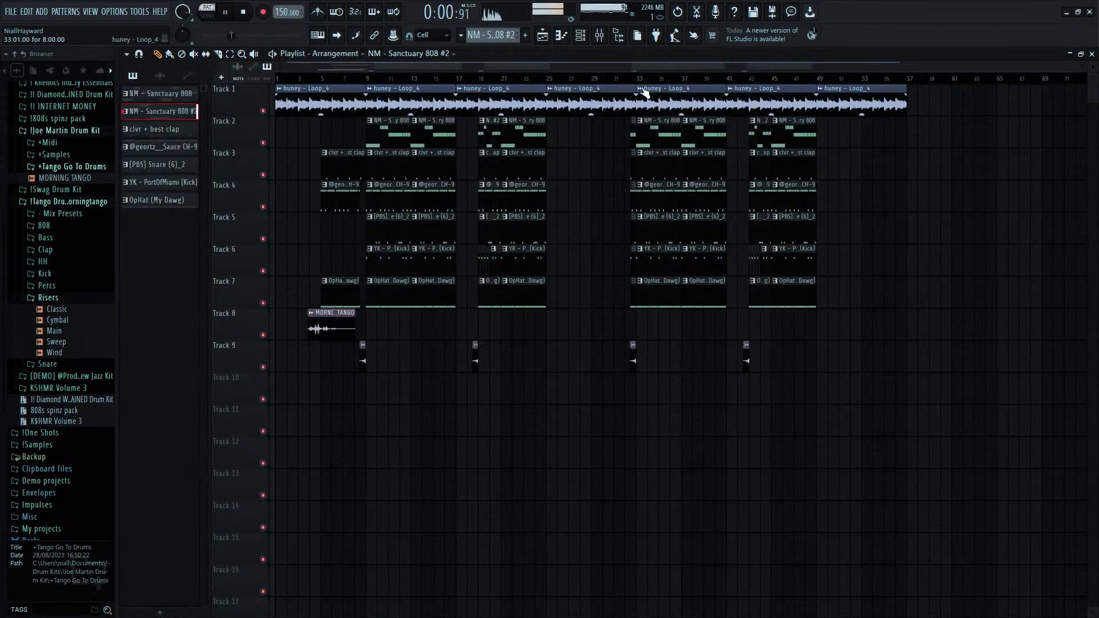
pyautogui.click(629, 79)
pyautogui.click(741, 79)
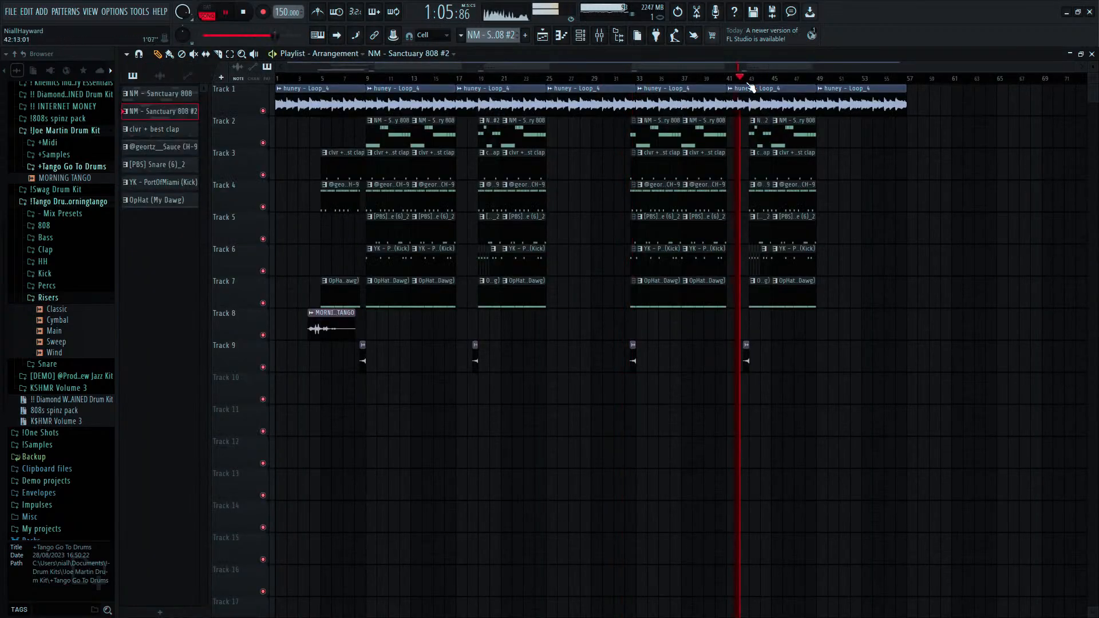
pyautogui.scroll(5, 751, 87)
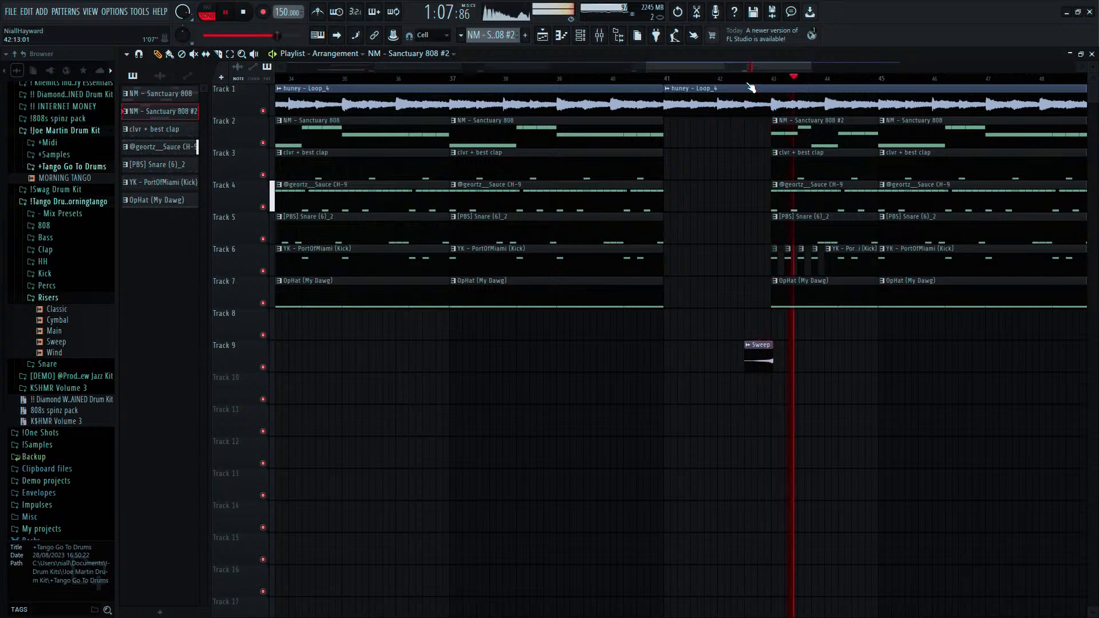
# Lower the two-beat note in NM - Sanctuary 808 #2 to B4 and play the arrangement from before the bar 19 drop.
pyautogui.doubleClick(821, 132)
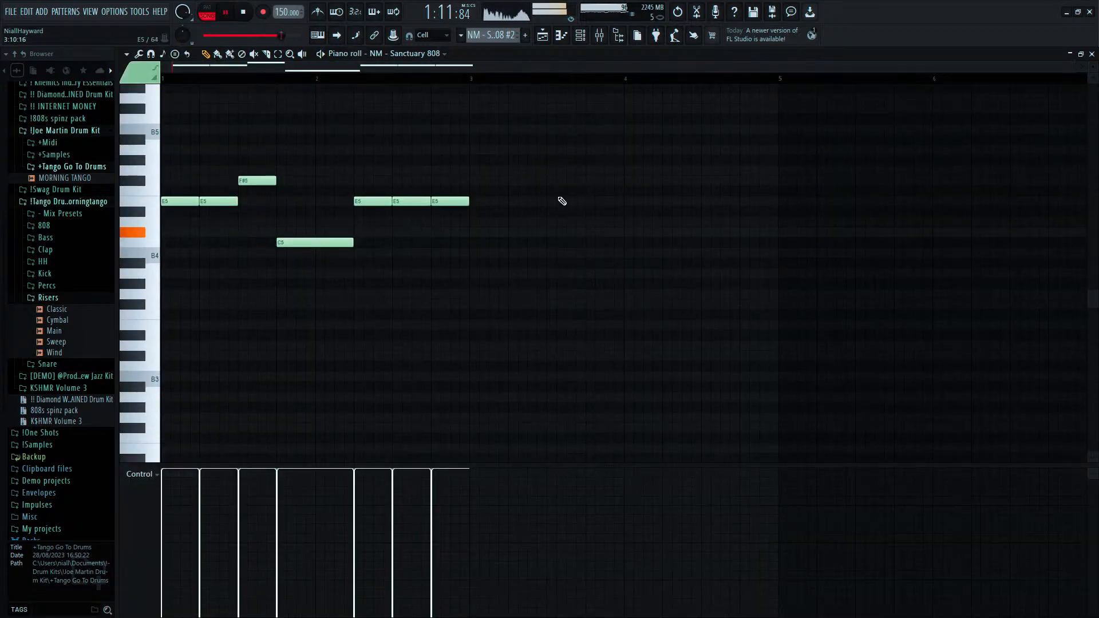
pyautogui.press('space')
pyautogui.moveTo(327, 242); pyautogui.dragTo(332, 248)
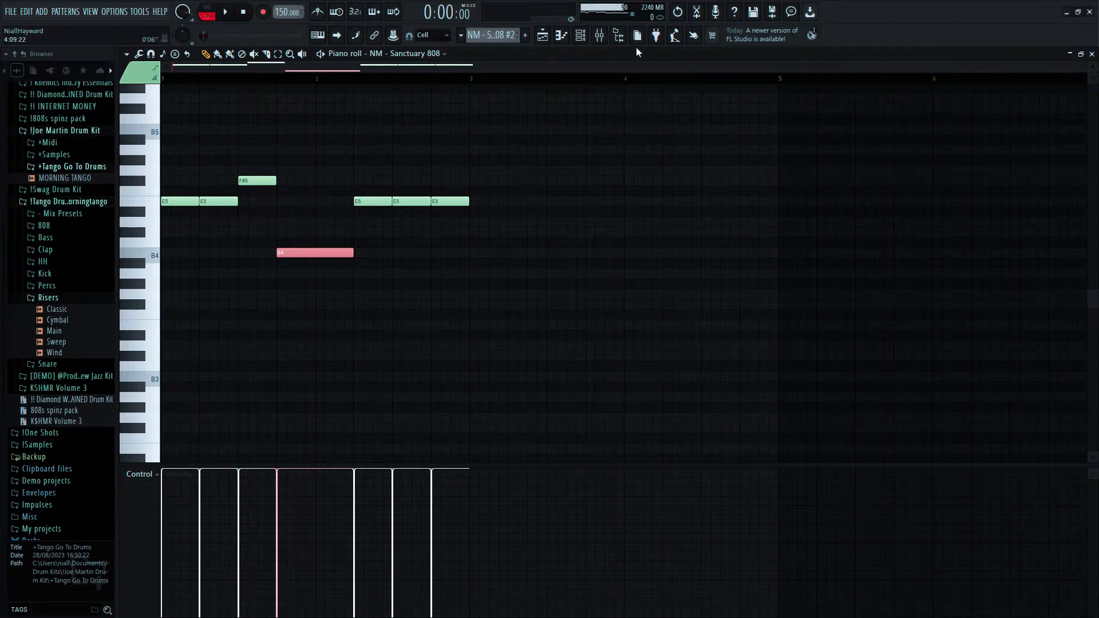
pyautogui.click(542, 36)
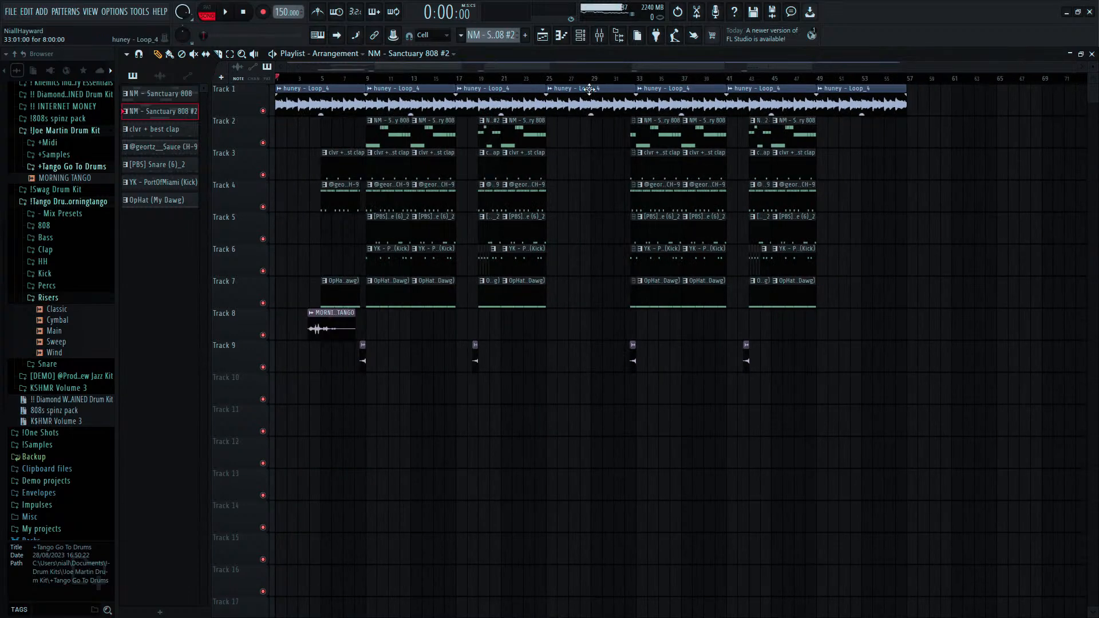
pyautogui.press('space')
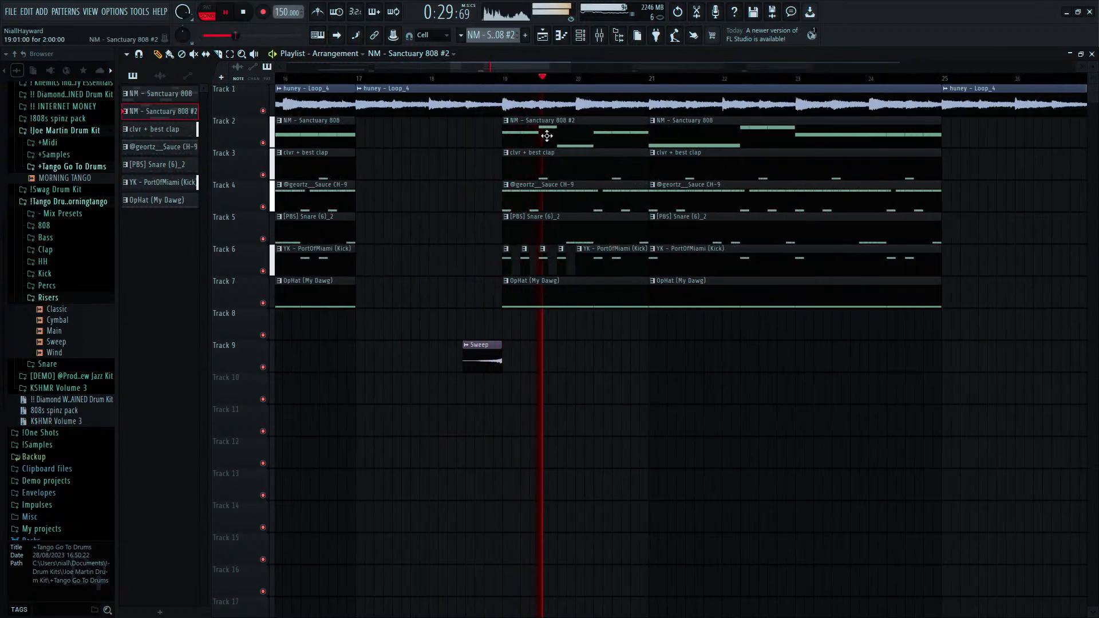
# Raise the two-beat note in NM - Sanctuary 808 #2 to C5, then play the arrangement and stop playback.
pyautogui.click(550, 137)
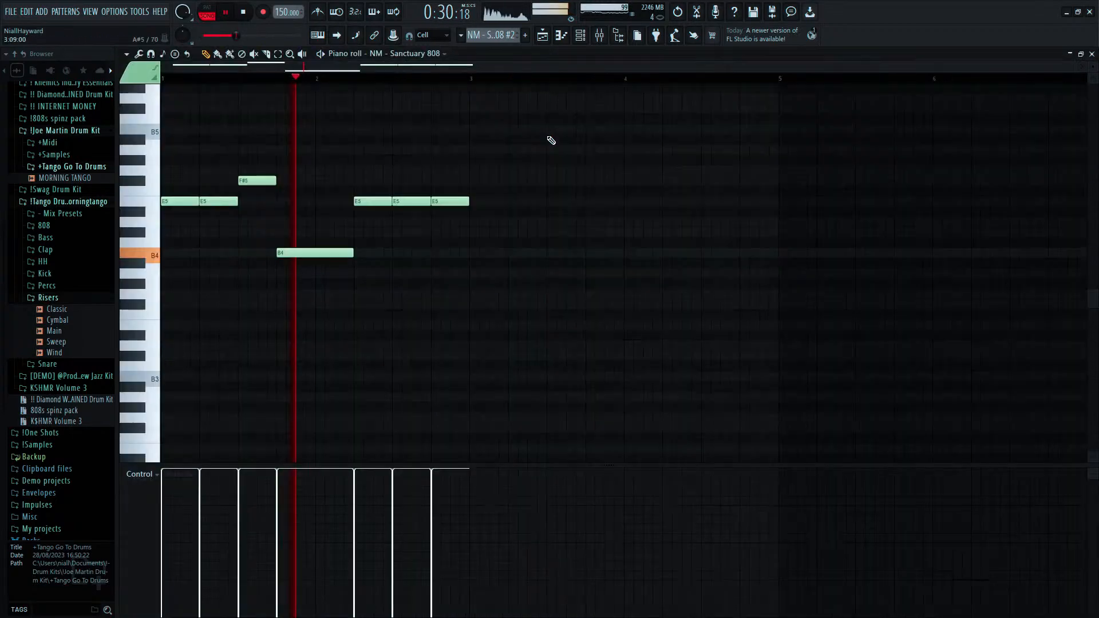
pyautogui.press('space')
pyautogui.moveTo(307, 252); pyautogui.dragTo(306, 240)
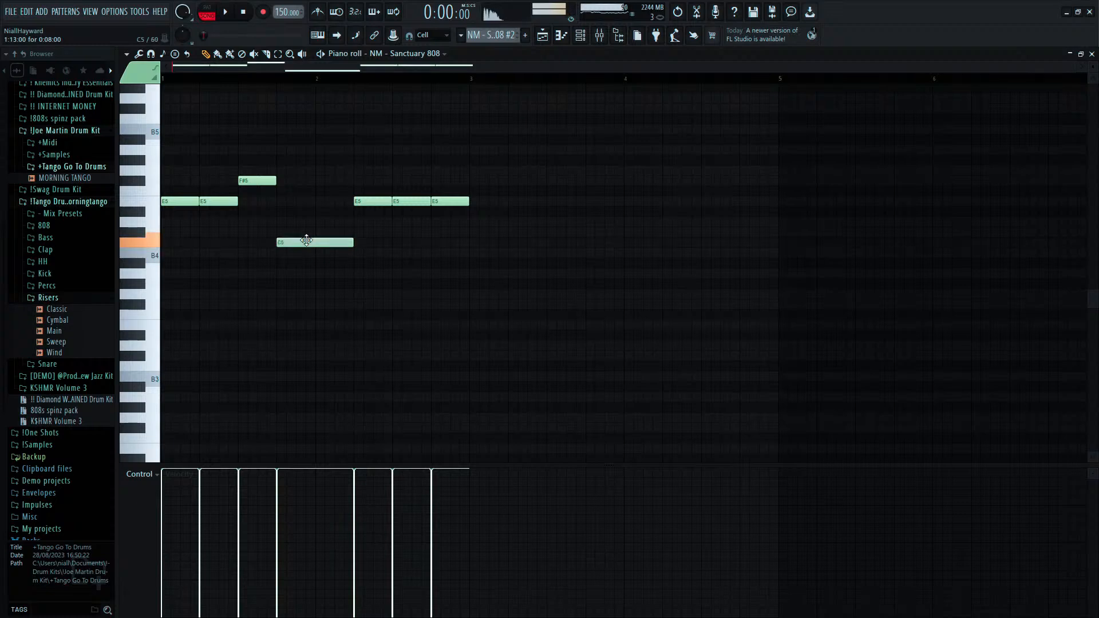
pyautogui.press('space')
pyautogui.click(542, 36)
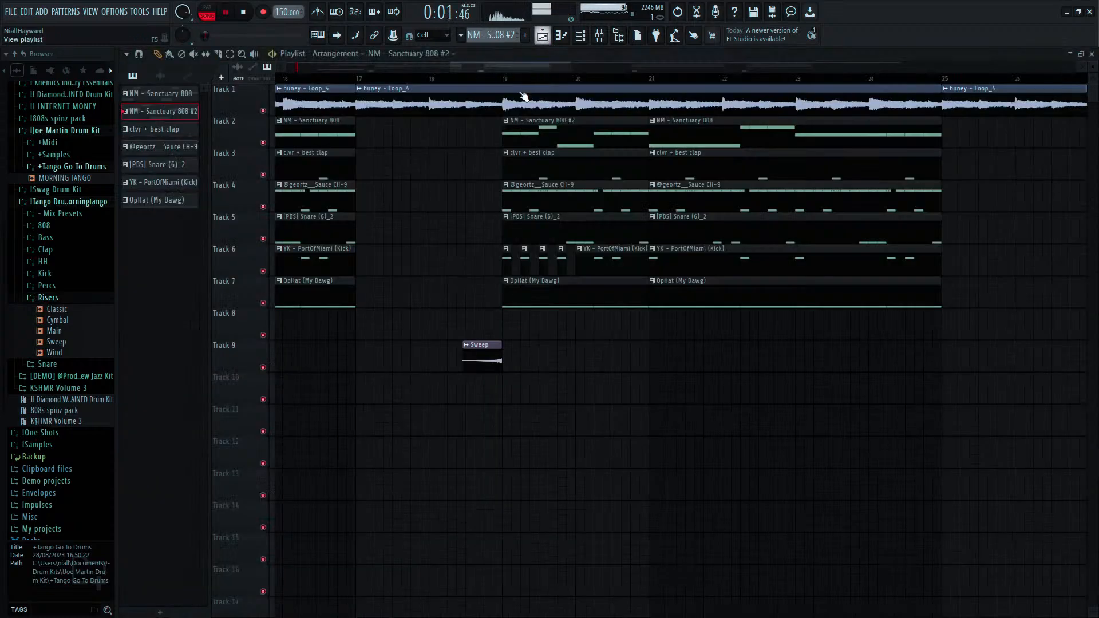
pyautogui.scroll(-3, 490, 139)
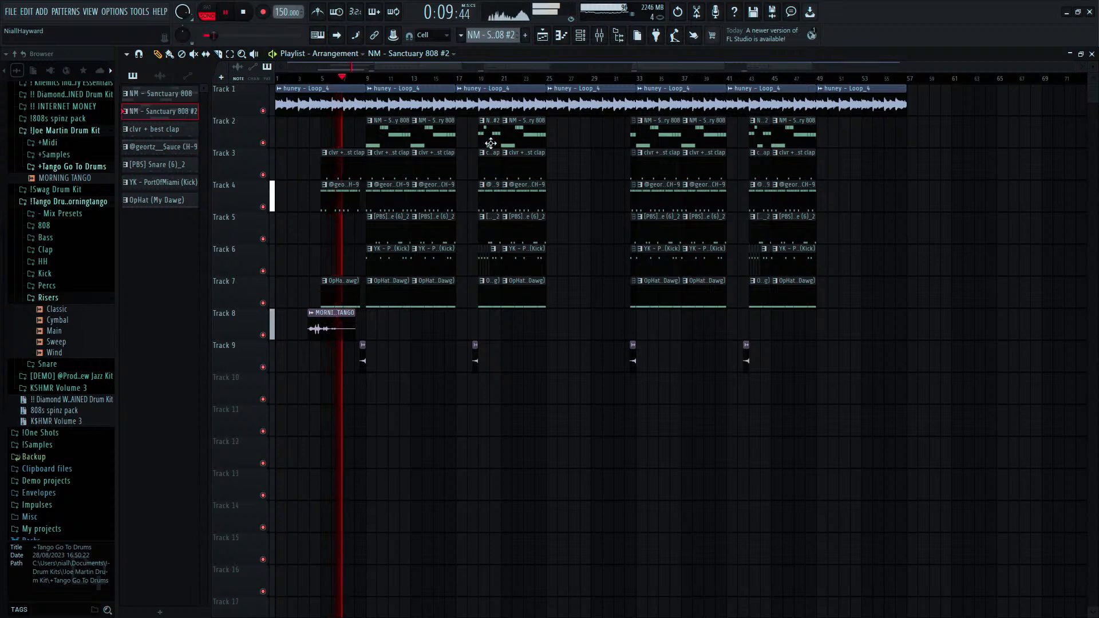
pyautogui.press('space')
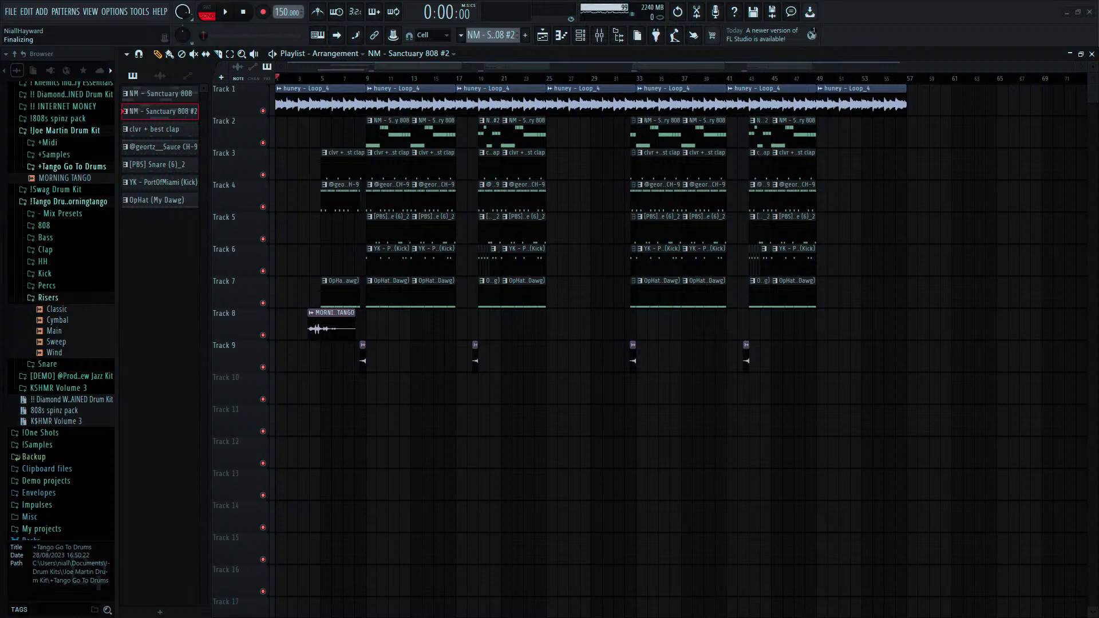
# Play the arrangement from the intro into the first drop and examine the 808 track's level and effects in the mixer.
pyautogui.press('space')
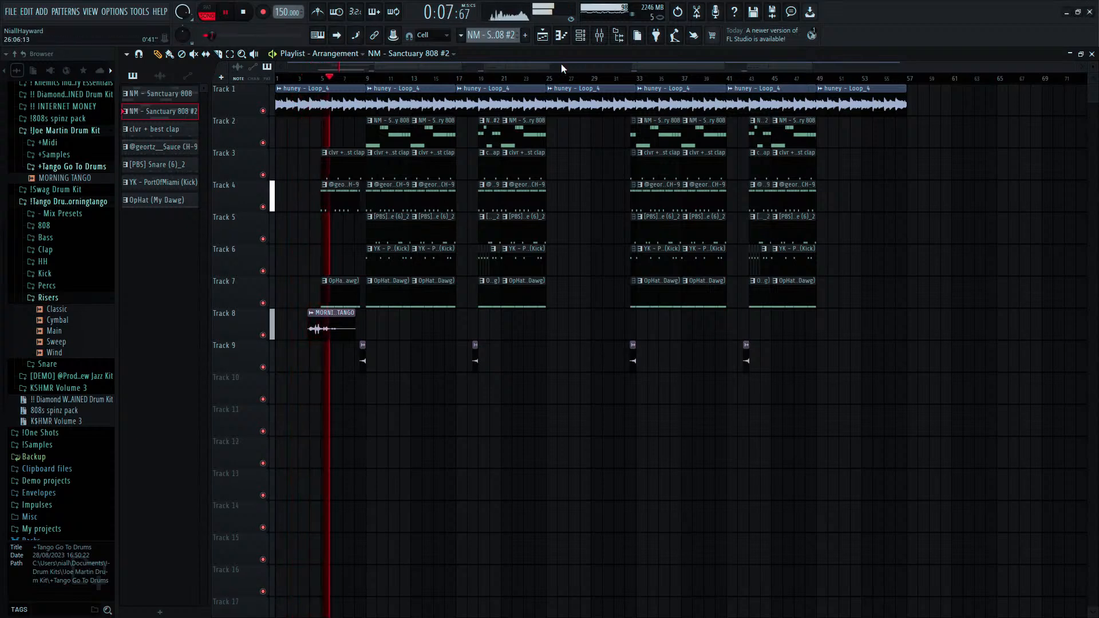
pyautogui.scroll(5, 299, 179)
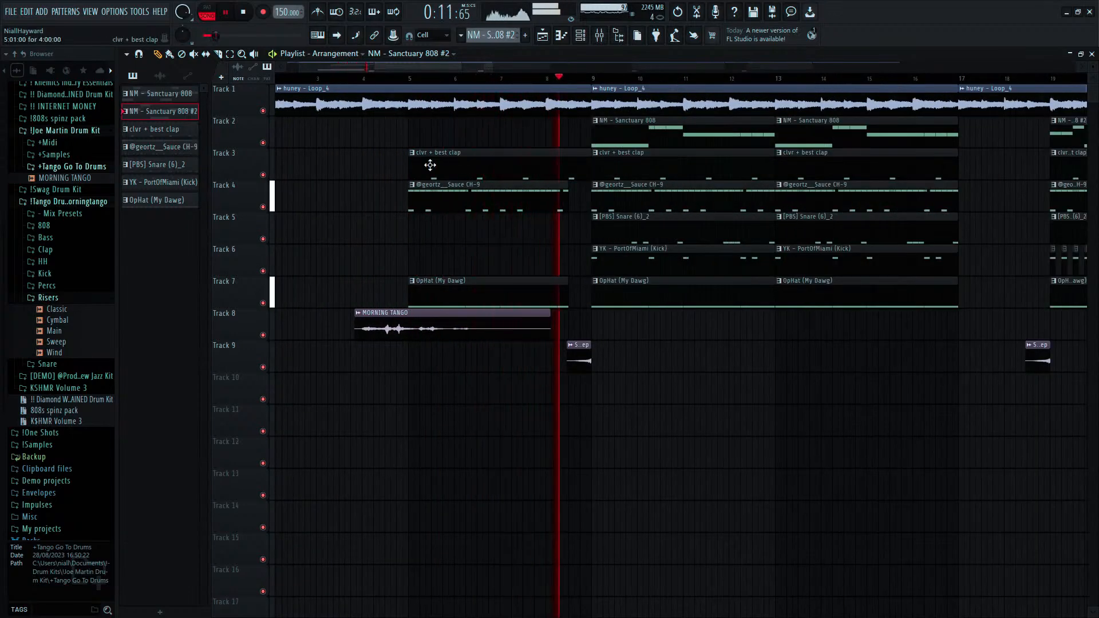
pyautogui.scroll(-5, 454, 201)
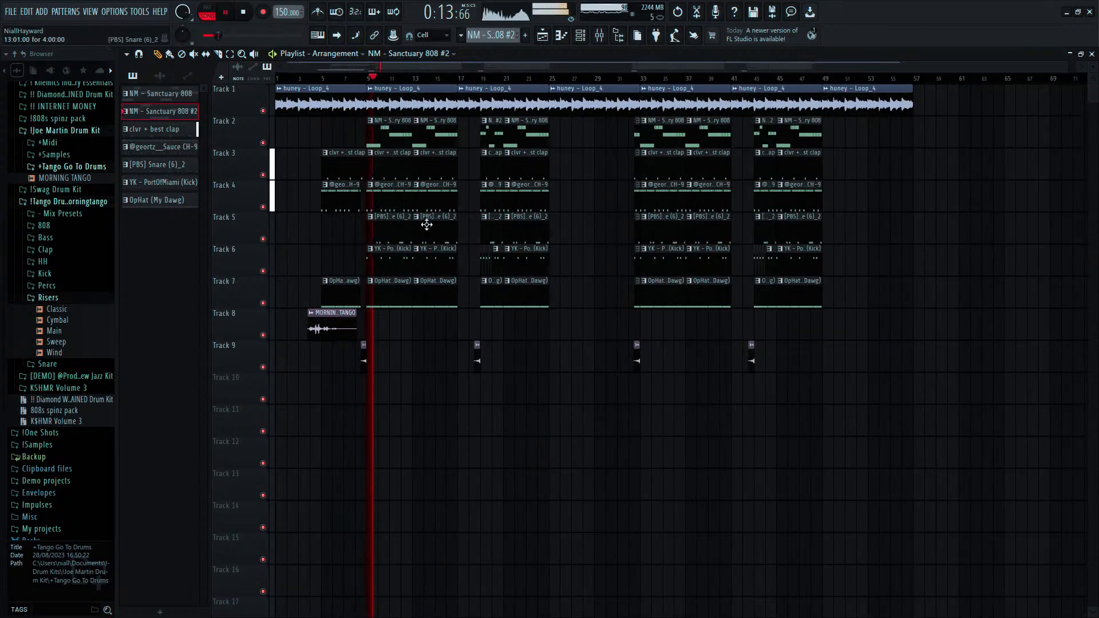
pyautogui.scroll(4, 426, 224)
pyautogui.click(599, 35)
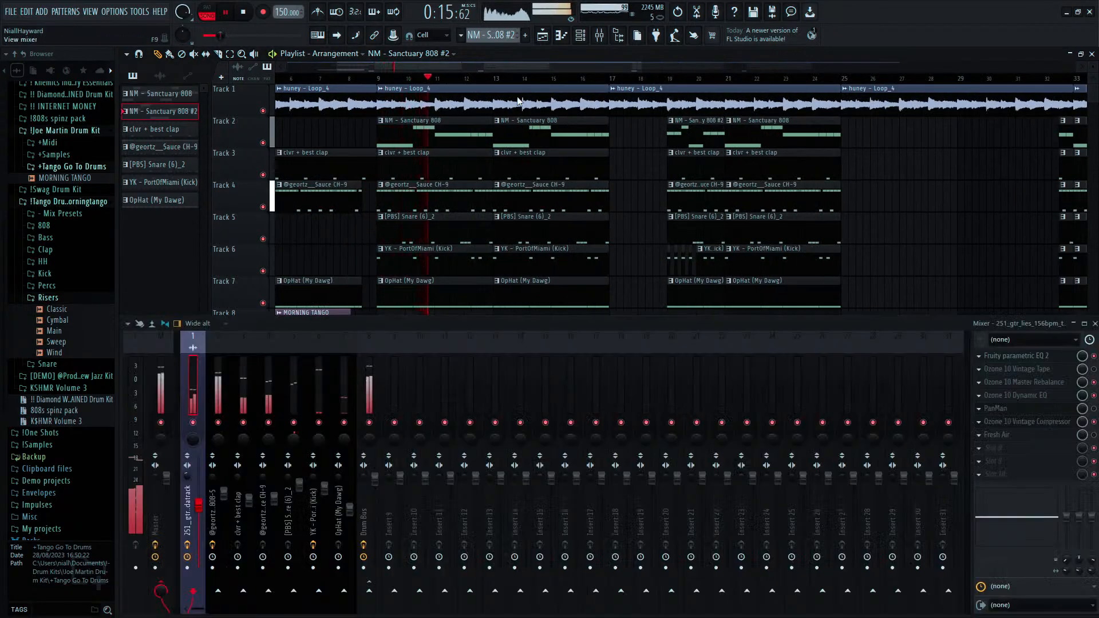
pyautogui.click(228, 380)
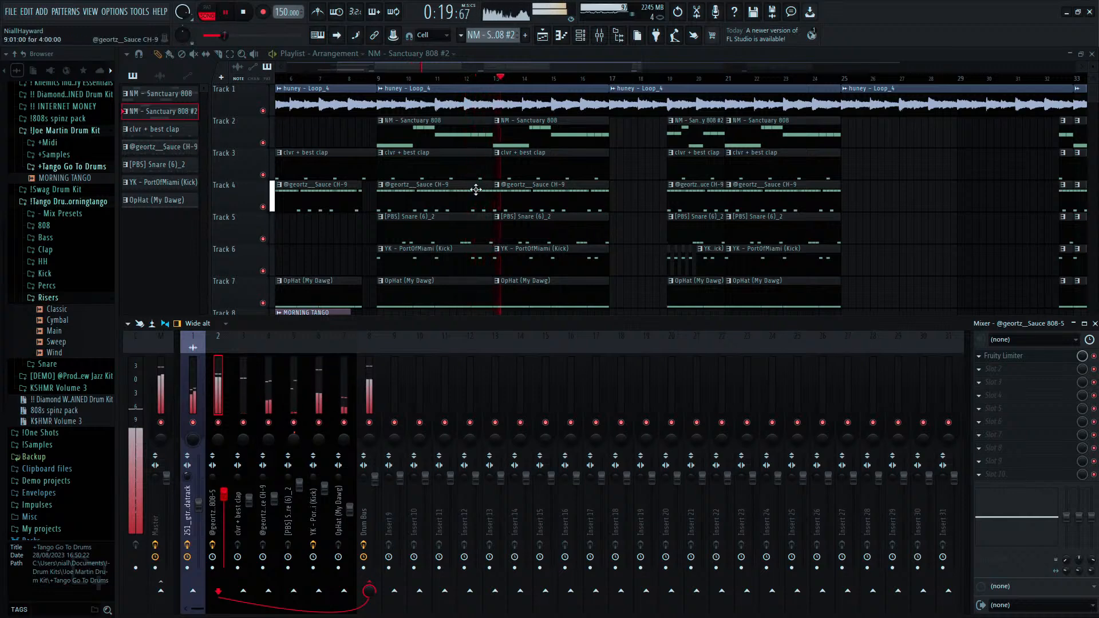
# Add a short A#4 note directly after the second kick hit in the YK - PortOfMiami (Kick) pattern.
pyautogui.doubleClick(412, 248)
pyautogui.scroll(-3, 411, 254)
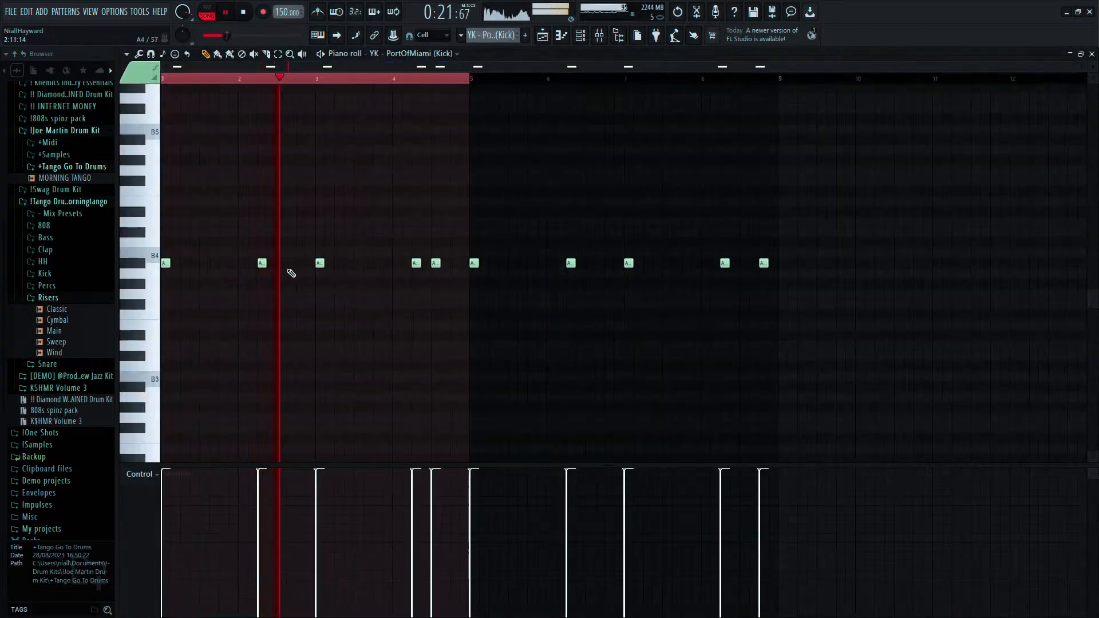
pyautogui.click(274, 264)
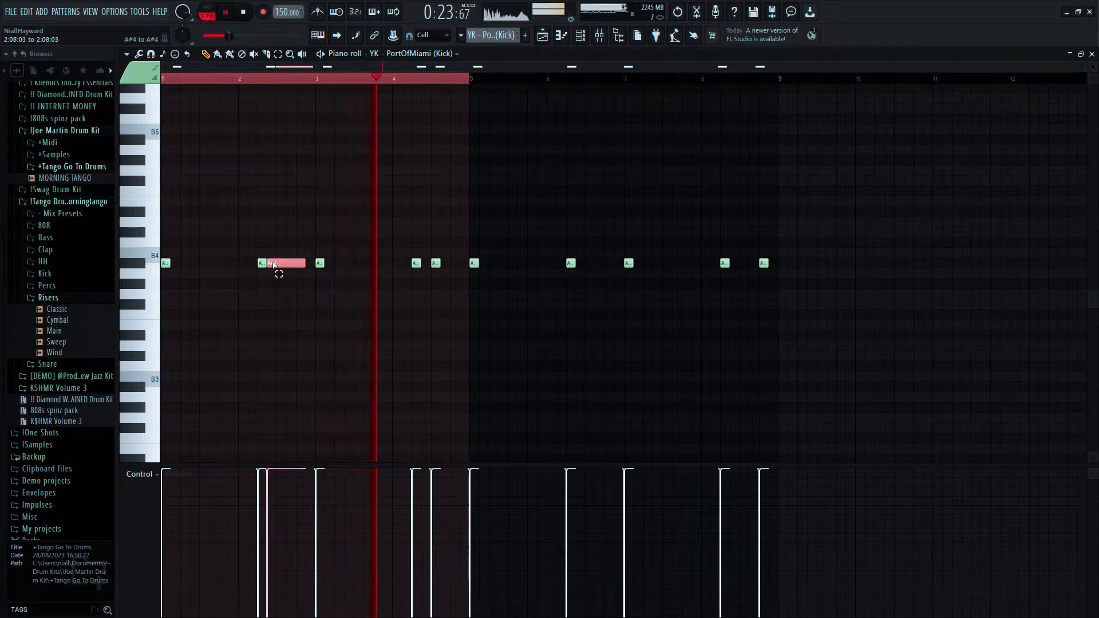
pyautogui.hotkey('shift', 'd')
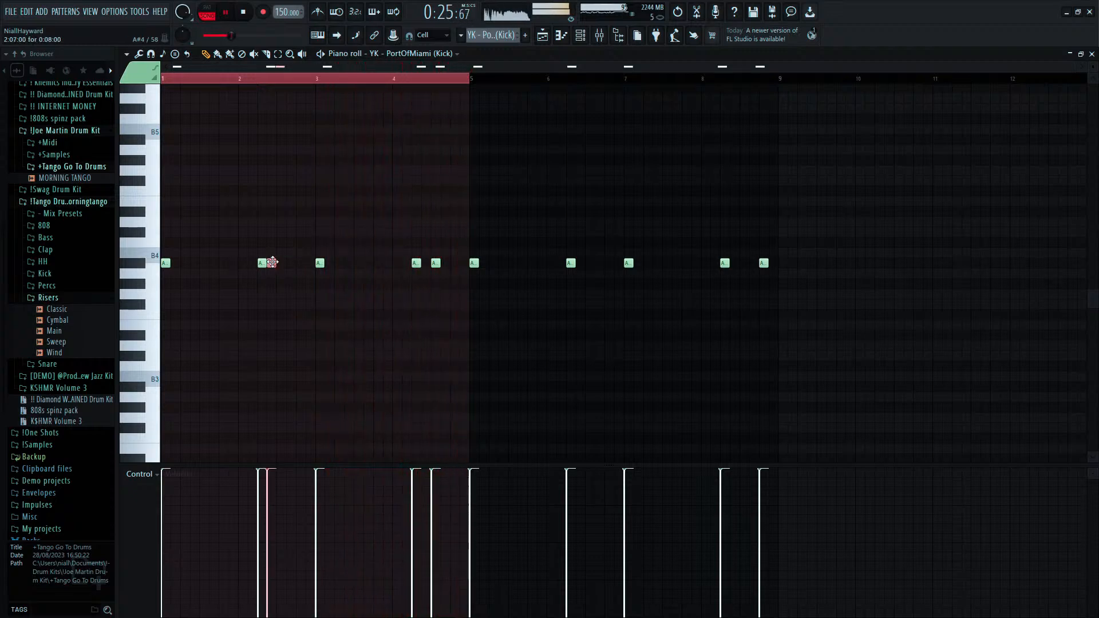
pyautogui.click(542, 35)
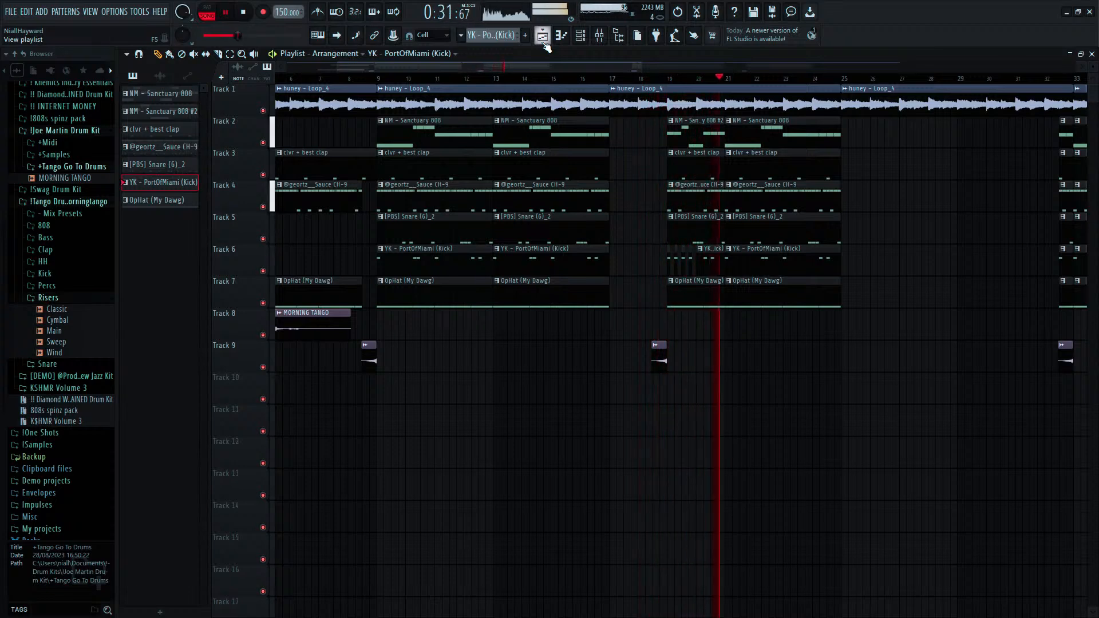
# Try the two-beat note in NM - Sanctuary 808 #2 at F#5 and at A5, playing the pattern after each change.
pyautogui.doubleClick(692, 139)
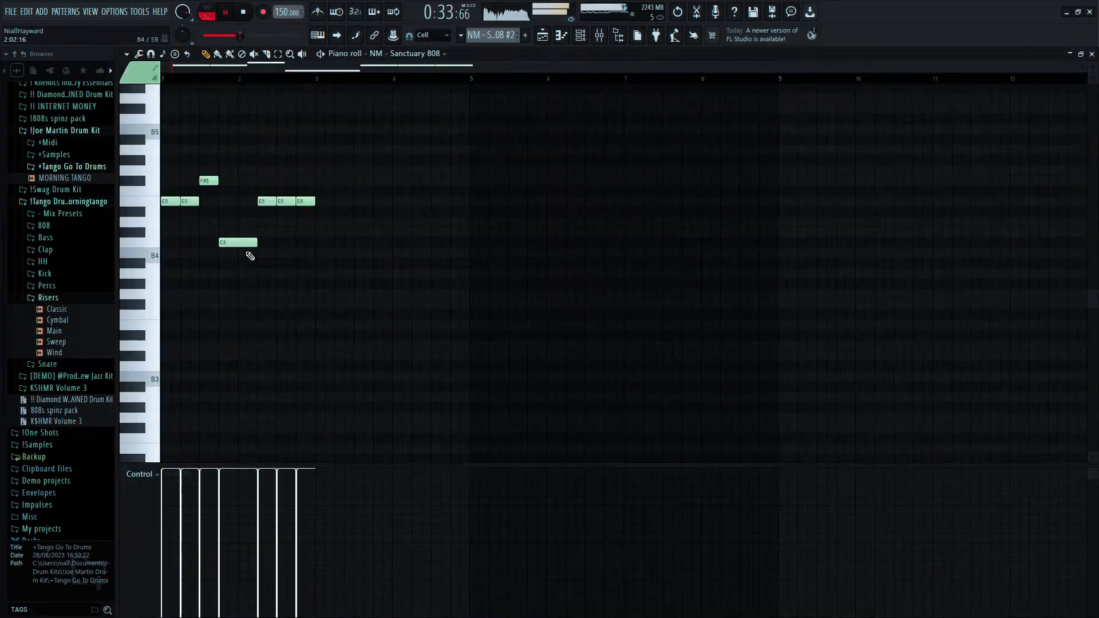
pyautogui.moveTo(234, 242); pyautogui.dragTo(234, 180)
pyautogui.press('space')
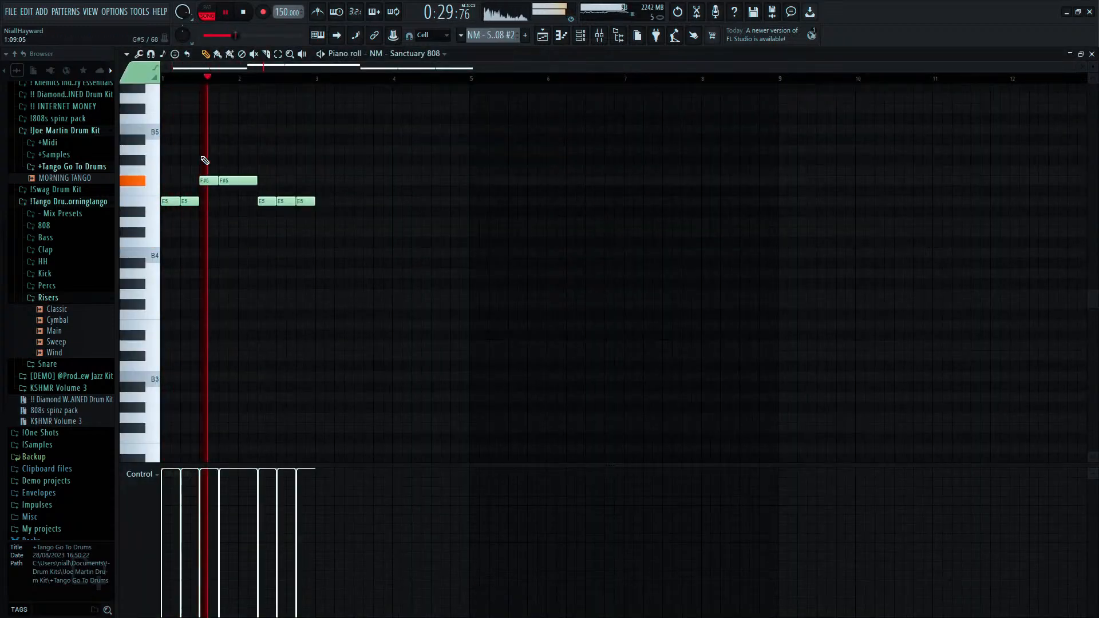
pyautogui.press('space')
pyautogui.moveTo(228, 180); pyautogui.dragTo(227, 146)
pyautogui.press('space')
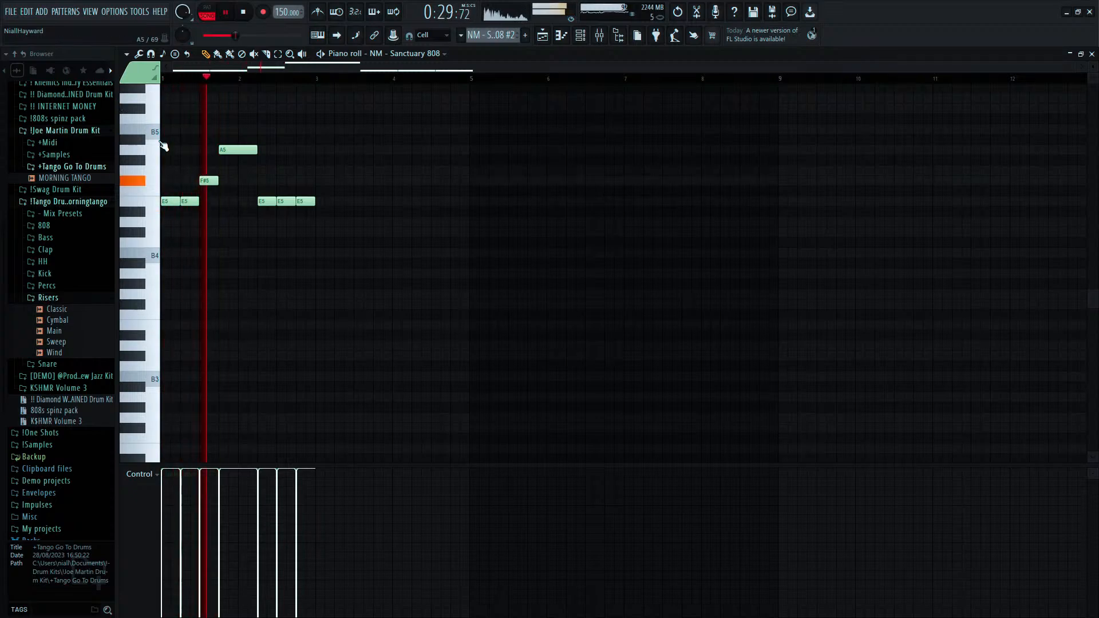
# Raise the two-beat 808 note by a semitone to A#5, play it, and raise it again to B5.
pyautogui.click(225, 149)
pyautogui.press('space')
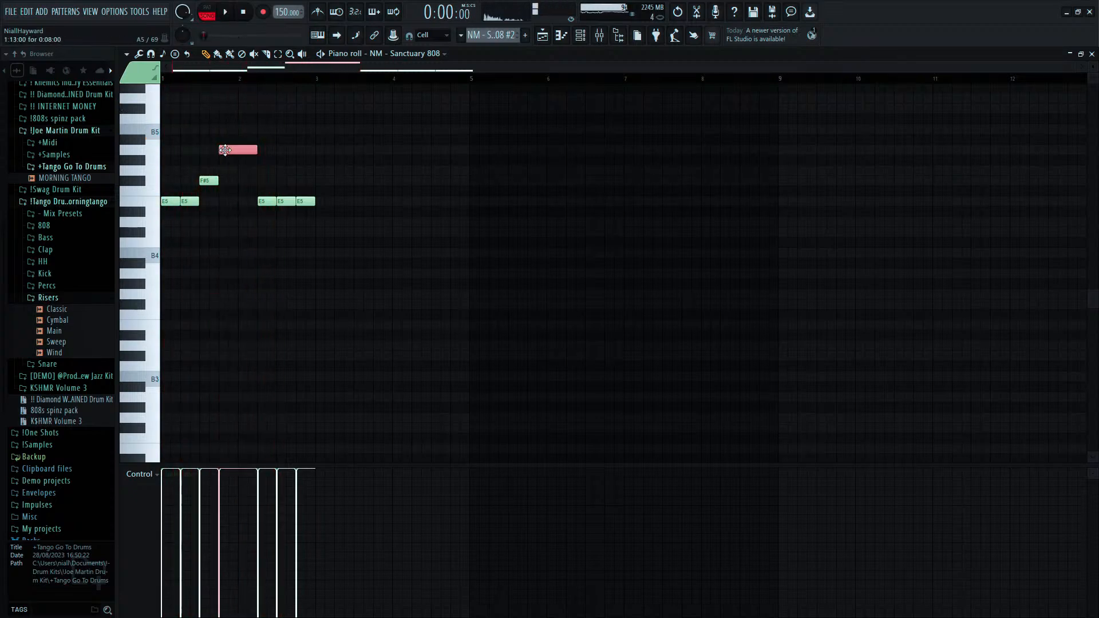
pyautogui.hotkey('shift', 'Up')
pyautogui.press('space')
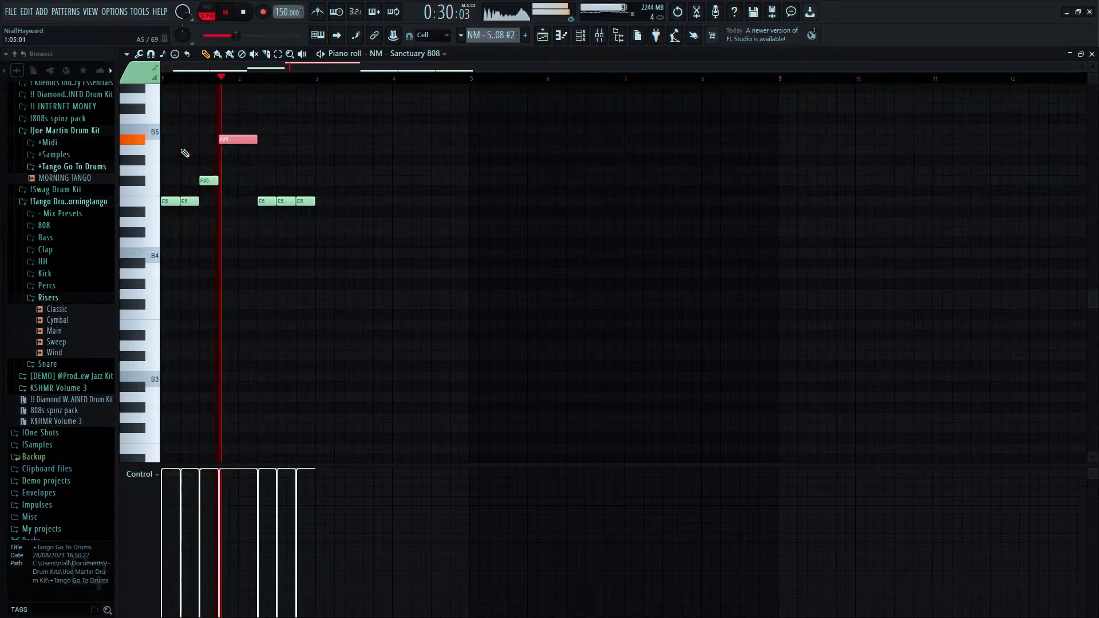
pyautogui.press('space')
pyautogui.hotkey('shift', 'Up')
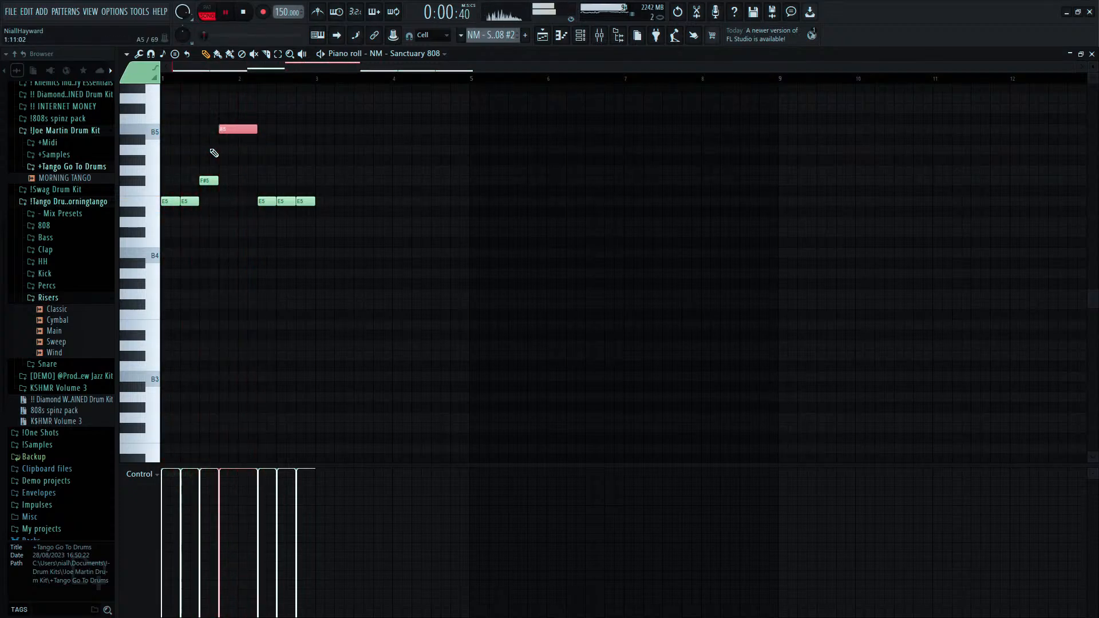
# Lower the two-beat note in NM - Sanctuary 808 #2 to E5 and play the bar 19 drop.
pyautogui.hotkey('shift', 'Down')
pyautogui.hotkey('shift', 'Down')
pyautogui.hotkey('shift', 'Down')
pyautogui.hotkey('shift', 'Down')
pyautogui.hotkey('shift', 'Down')
pyautogui.hotkey('shift', 'Down')
pyautogui.hotkey('shift', 'Down')
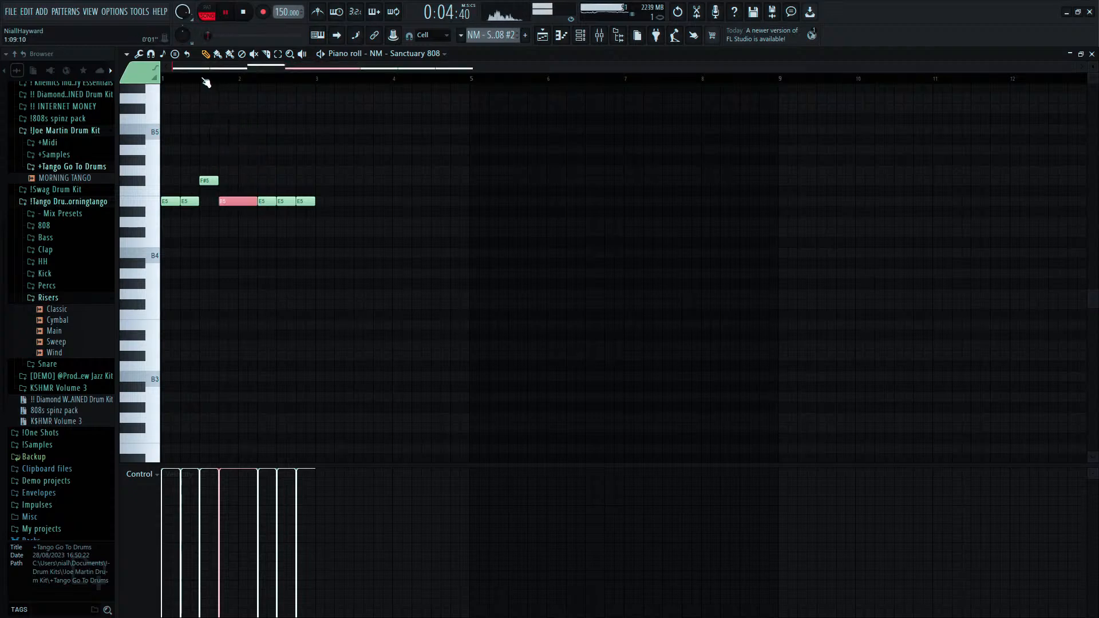
pyautogui.press('space')
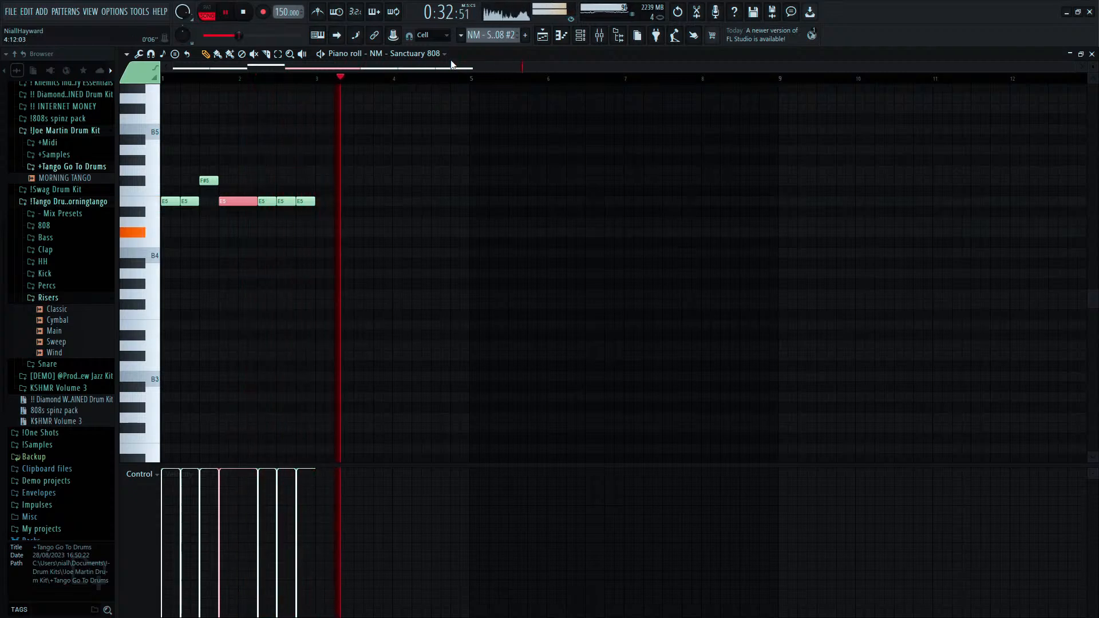
pyautogui.press('space')
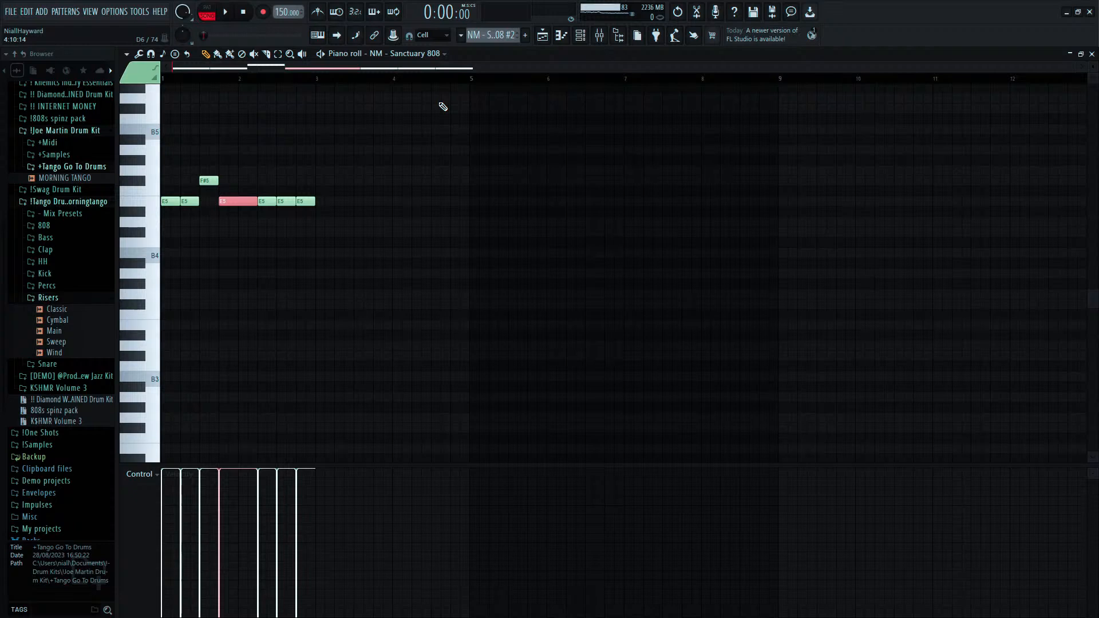
# Duplicate the melody, 808, drum and sweep clips from bar 9 onward so the copies start at bar 57.
pyautogui.click(542, 35)
pyautogui.scroll(-4, 561, 193)
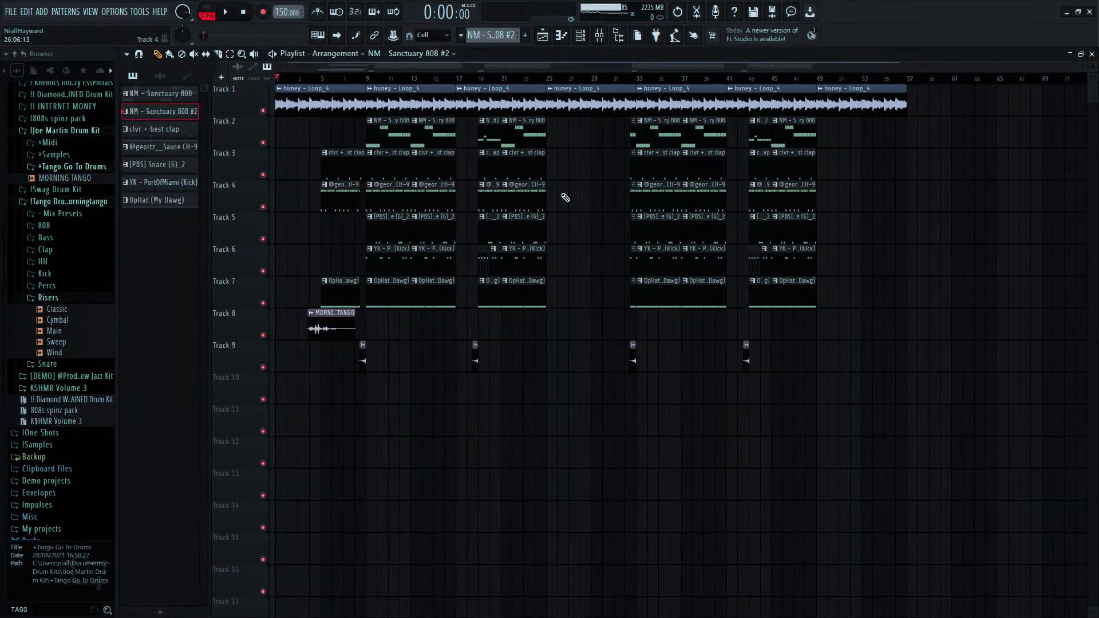
pyautogui.scroll(-5, 452, 273)
pyautogui.scroll(5, 444, 277)
pyautogui.click(897, 83)
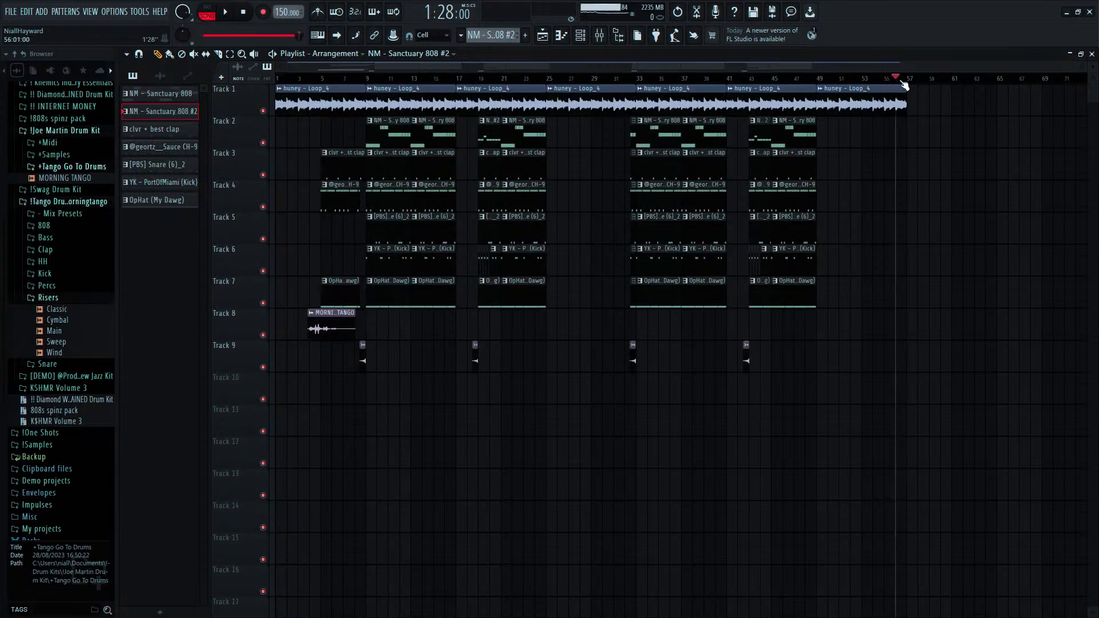
pyautogui.moveTo(963, 86)
pyautogui.mouseDown()
pyautogui.moveTo(780, 211)
pyautogui.moveTo(657, 277)
pyautogui.mouseUp()
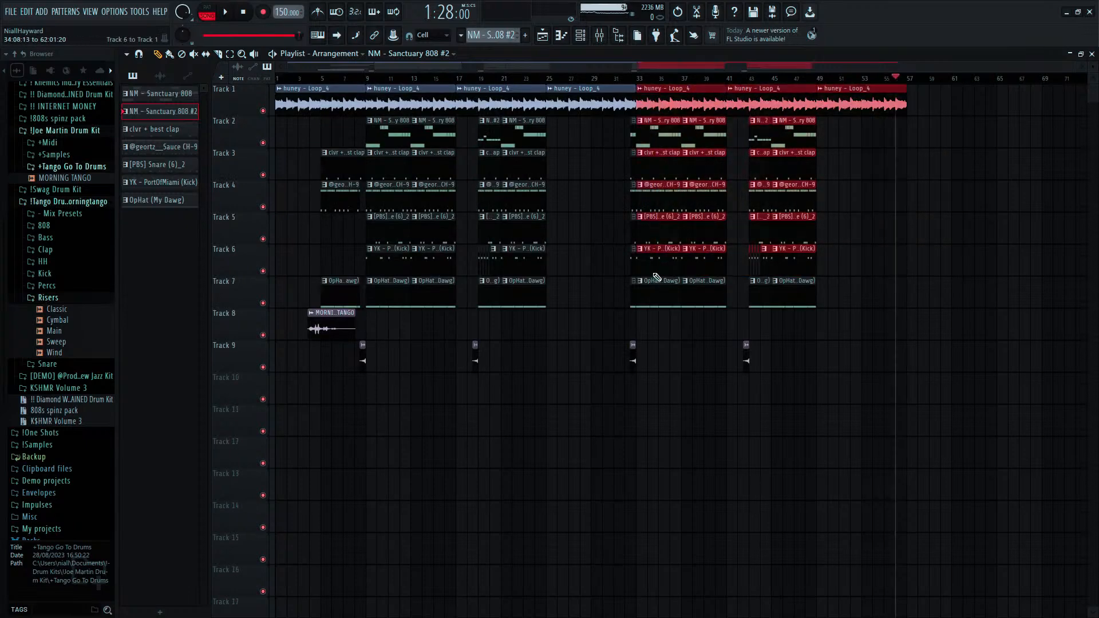
pyautogui.moveTo(966, 84); pyautogui.dragTo(269, 468)
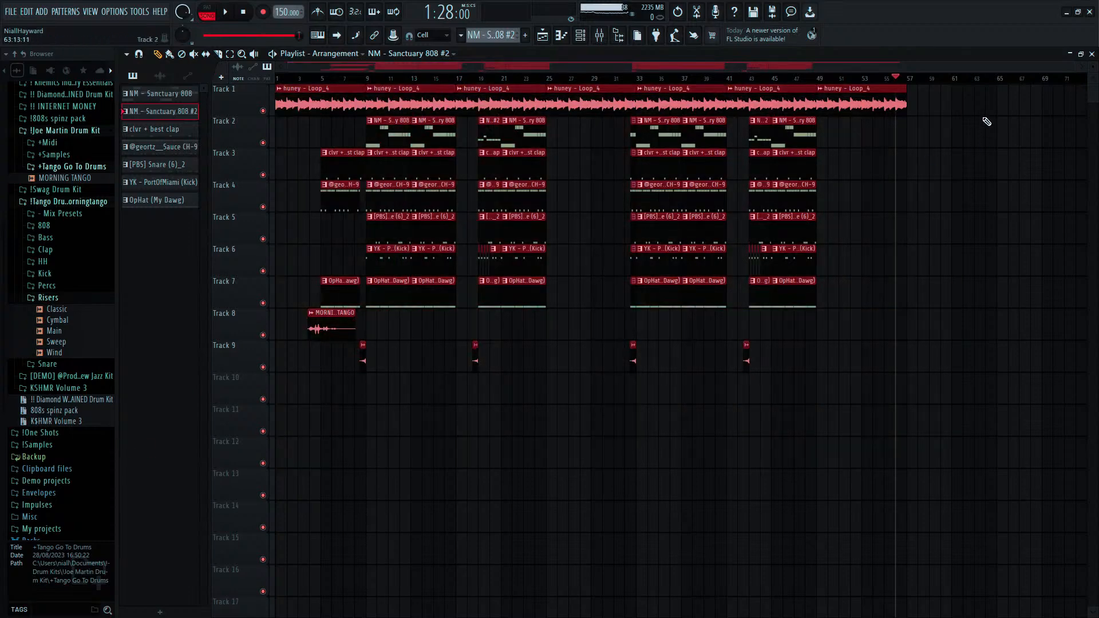
pyautogui.moveTo(964, 117); pyautogui.dragTo(373, 462)
pyautogui.moveTo(925, 107); pyautogui.dragTo(406, 381)
pyautogui.hotkey('ctrl', 'b')
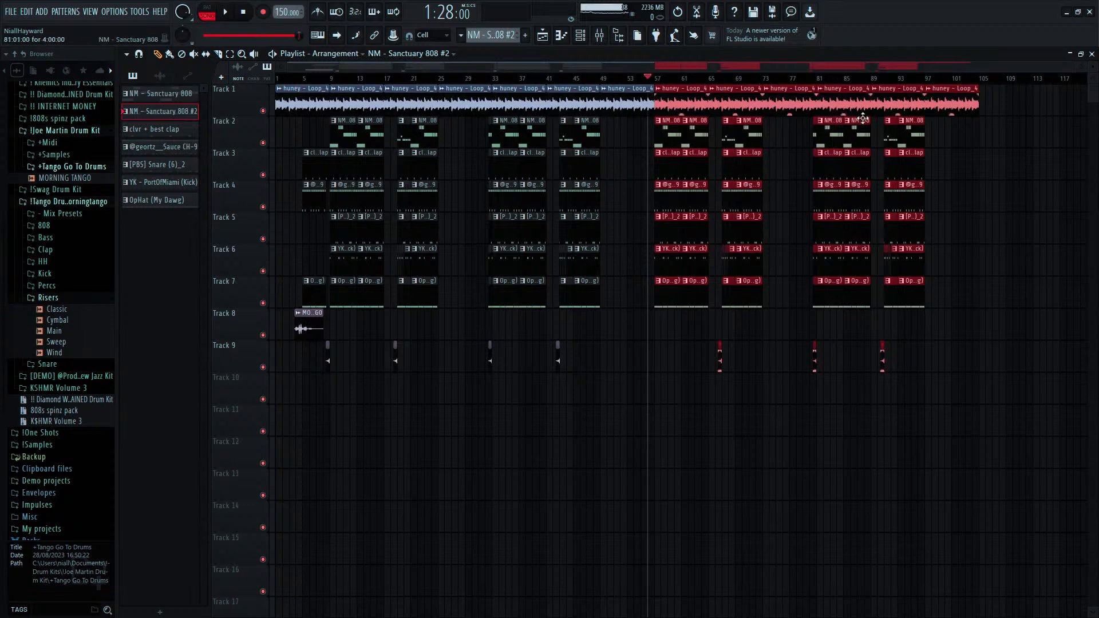
# Copy the MORNING TANGO clip on Track 8 to about bar 56 and about bar 80.
pyautogui.click(965, 79)
pyautogui.moveTo(355, 338)
pyautogui.mouseDown()
pyautogui.moveTo(330, 332)
pyautogui.moveTo(825, 328)
pyautogui.mouseUp()
pyautogui.click(804, 80)
# Delete the half-bar 808 and drum fill clips just before bar 81 and play from about bar 79.
pyautogui.scroll(5, 807, 86)
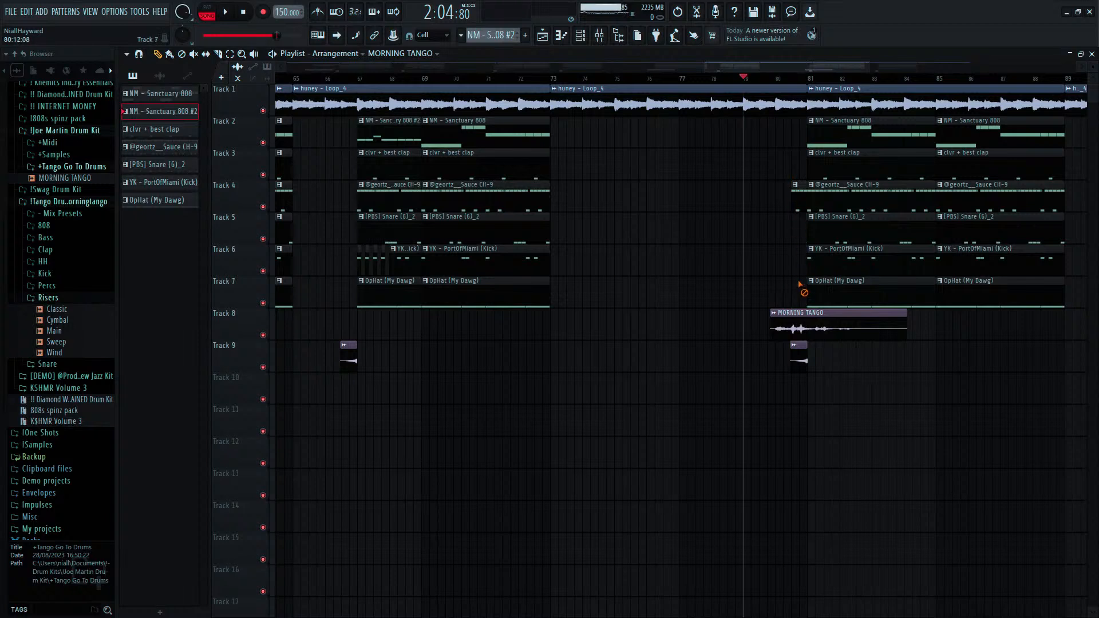
pyautogui.press('space')
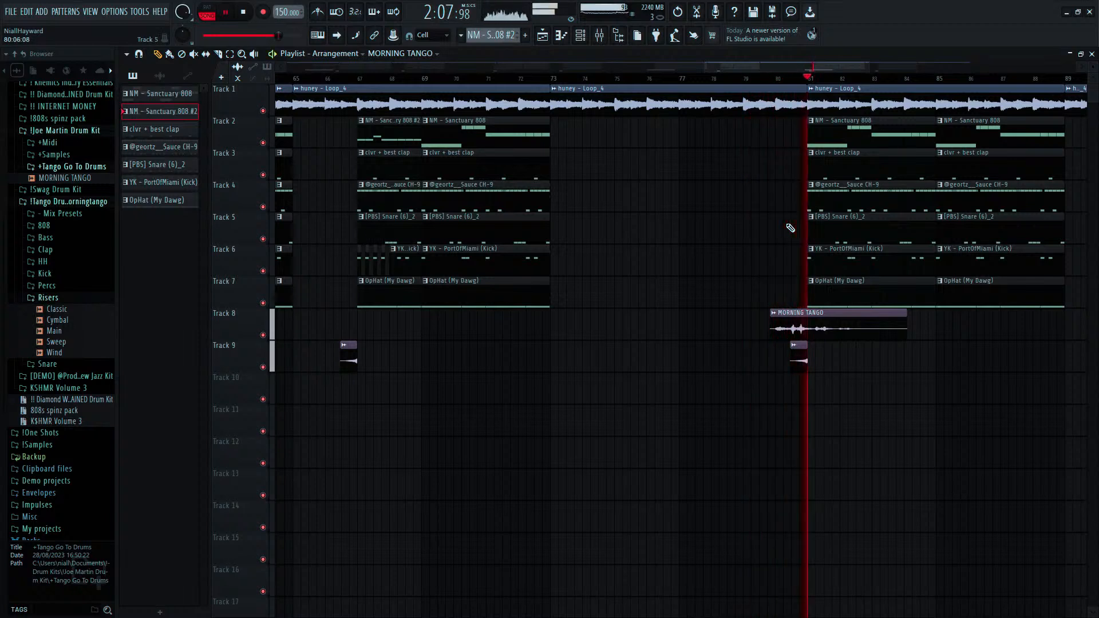
pyautogui.scroll(-2, 792, 251)
pyautogui.scroll(-2, 794, 259)
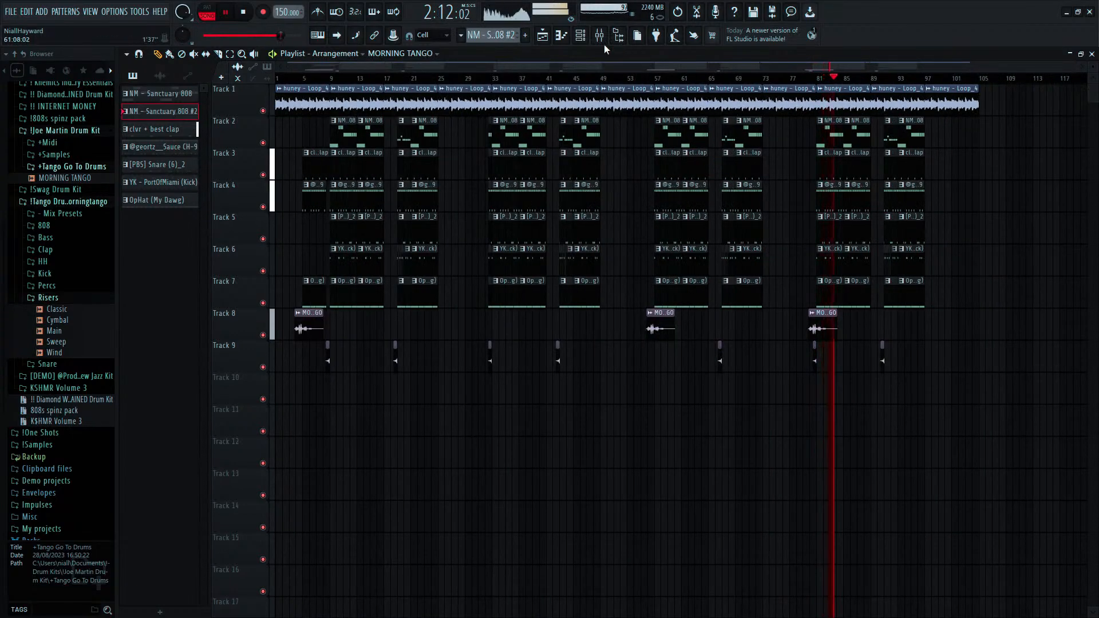
# Review the YK - PortOfMiami (Kick) pattern from the bar 81 section and play on past bar 91 of the arrangement.
pyautogui.keyDown('ctrl'); pyautogui.scroll(8, 836, 197); pyautogui.keyUp('ctrl')
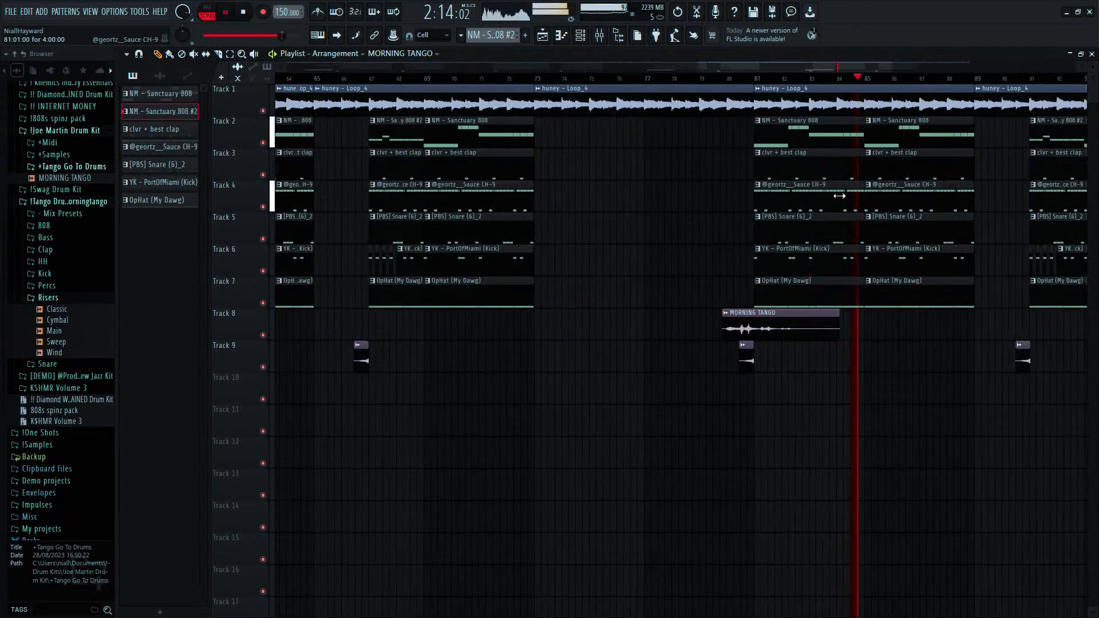
pyautogui.click(767, 222)
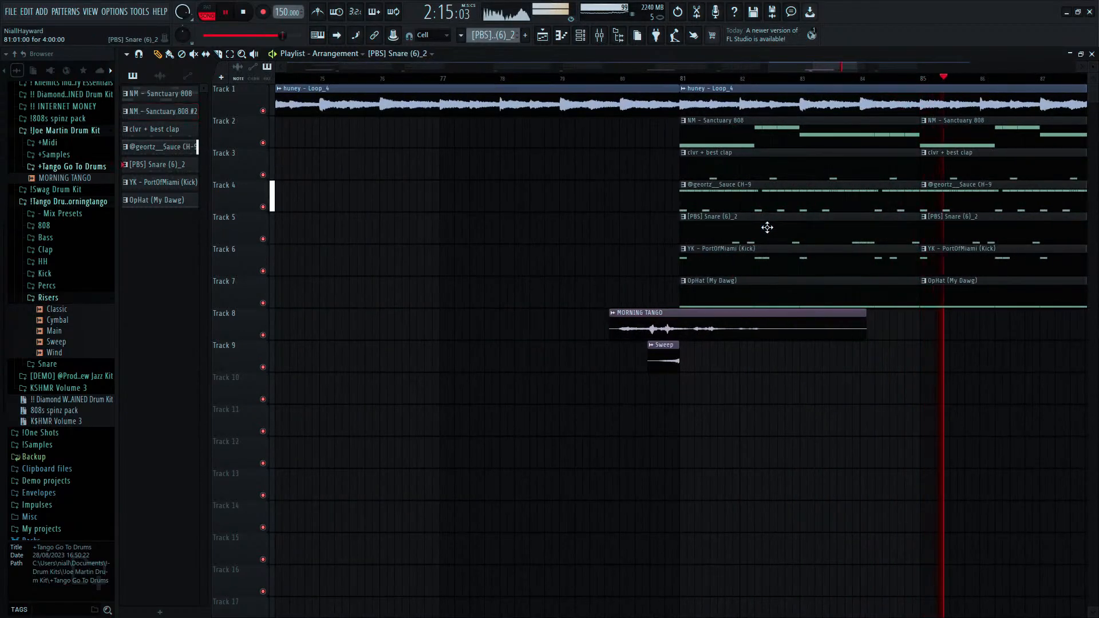
pyautogui.doubleClick(732, 272)
pyautogui.rightClick(274, 264)
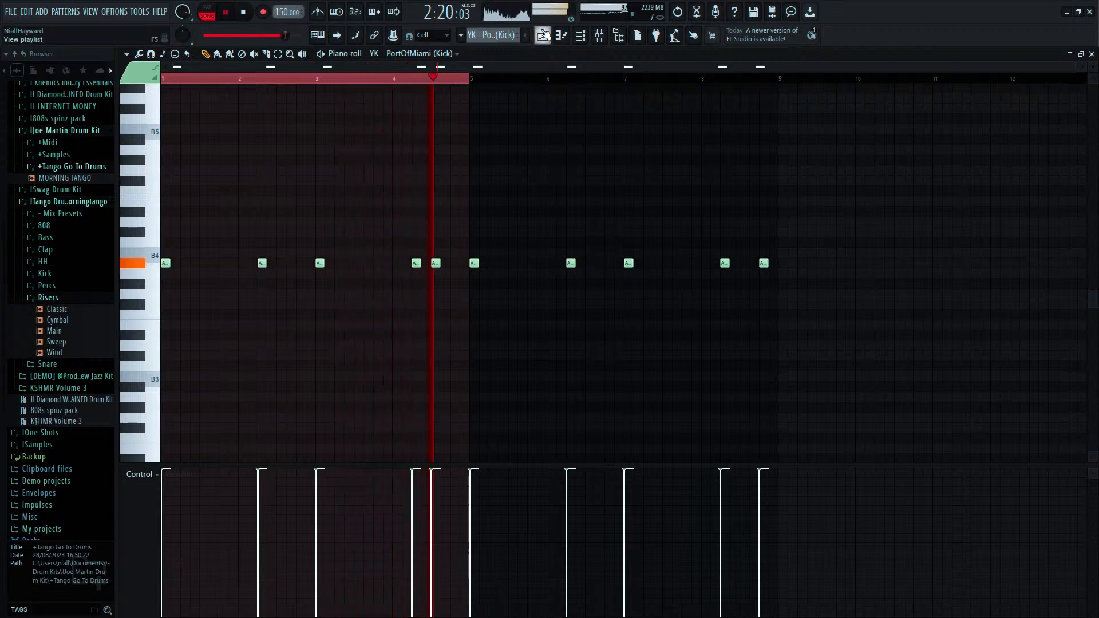
pyautogui.press('F5')
pyautogui.scroll(-6, 479, 225)
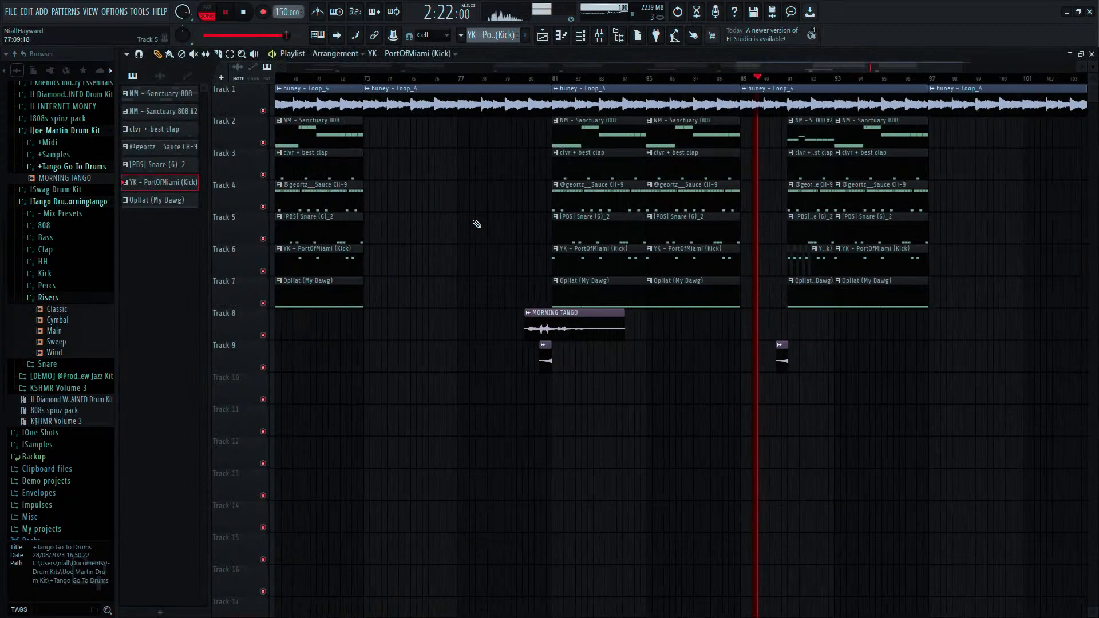
pyautogui.scroll(-1, 642, 191)
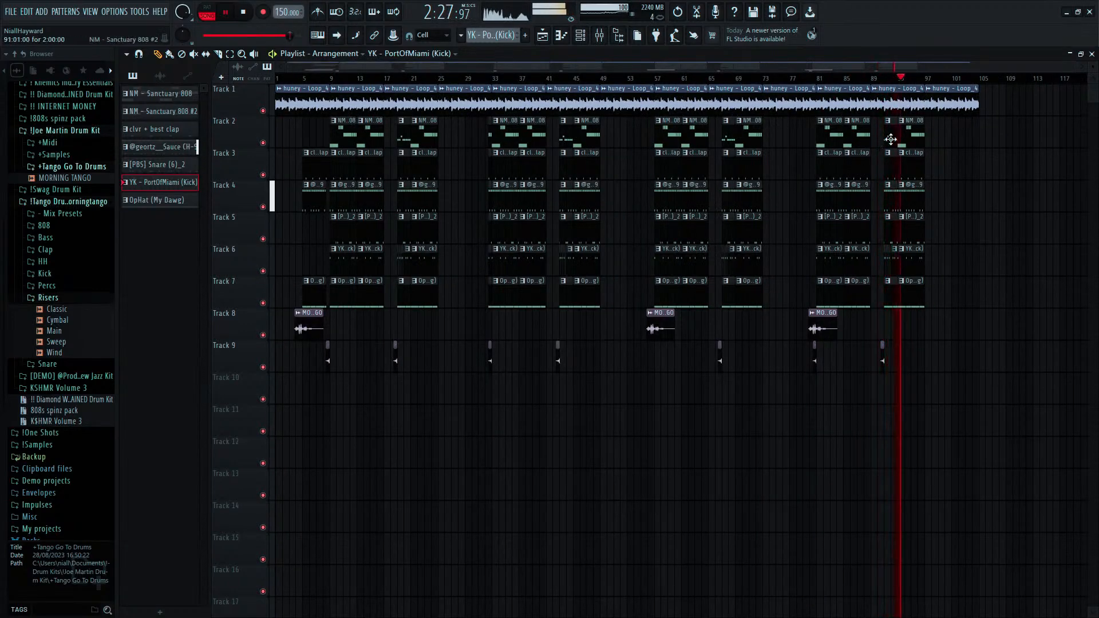
pyautogui.press('space')
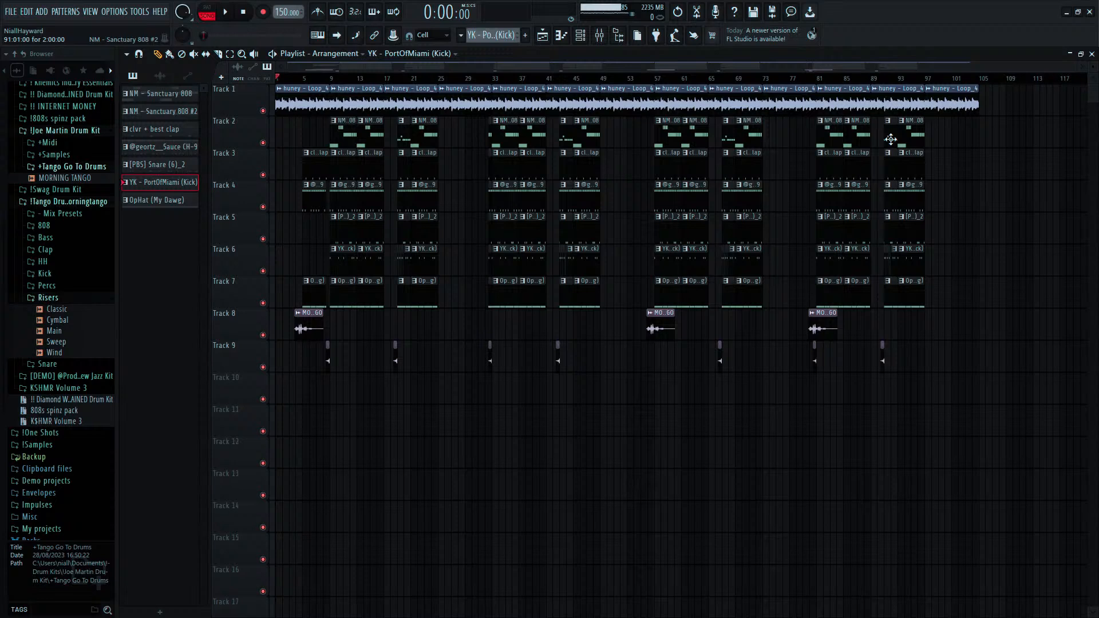
# Load Gross Beat in effect slot 9 of the melody loop's mixer insert and arm that insert for recording.
pyautogui.click(599, 35)
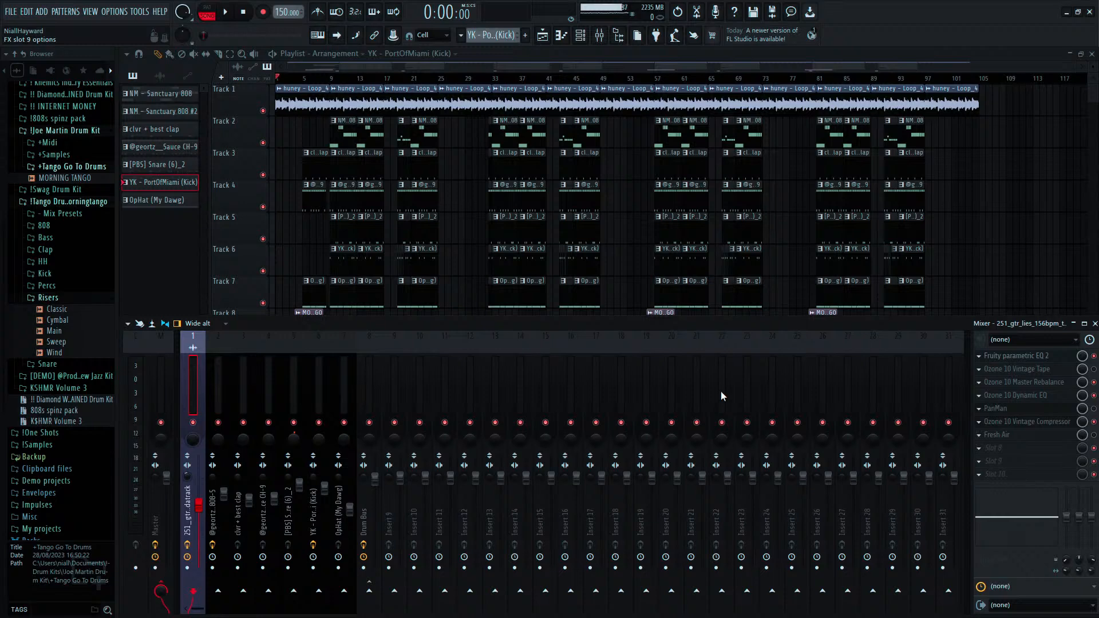
pyautogui.click(805, 498)
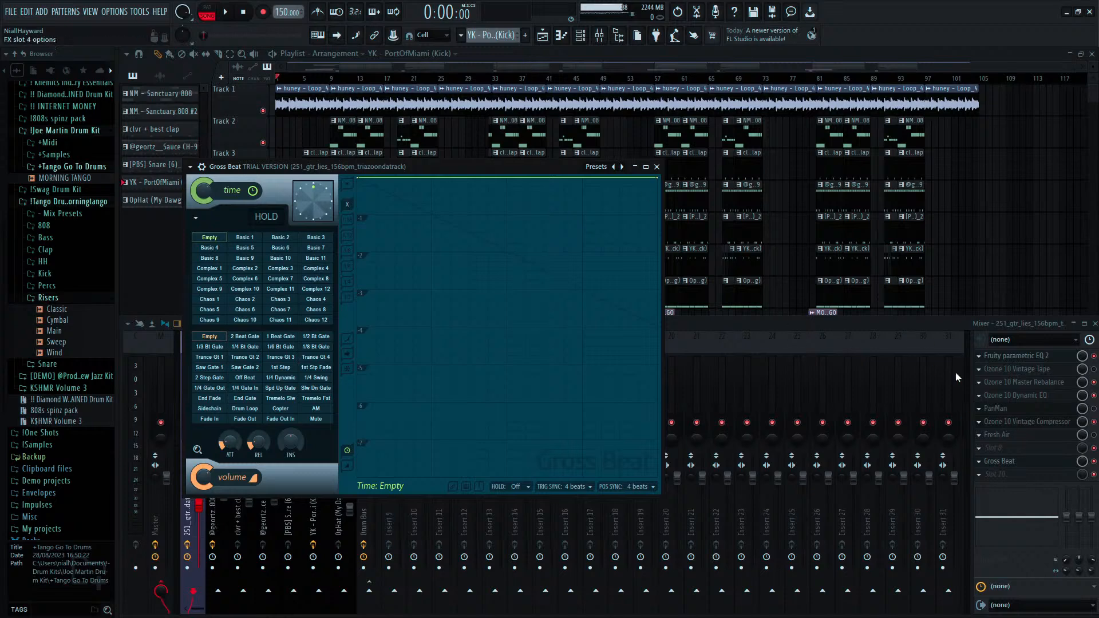
pyautogui.click(918, 322)
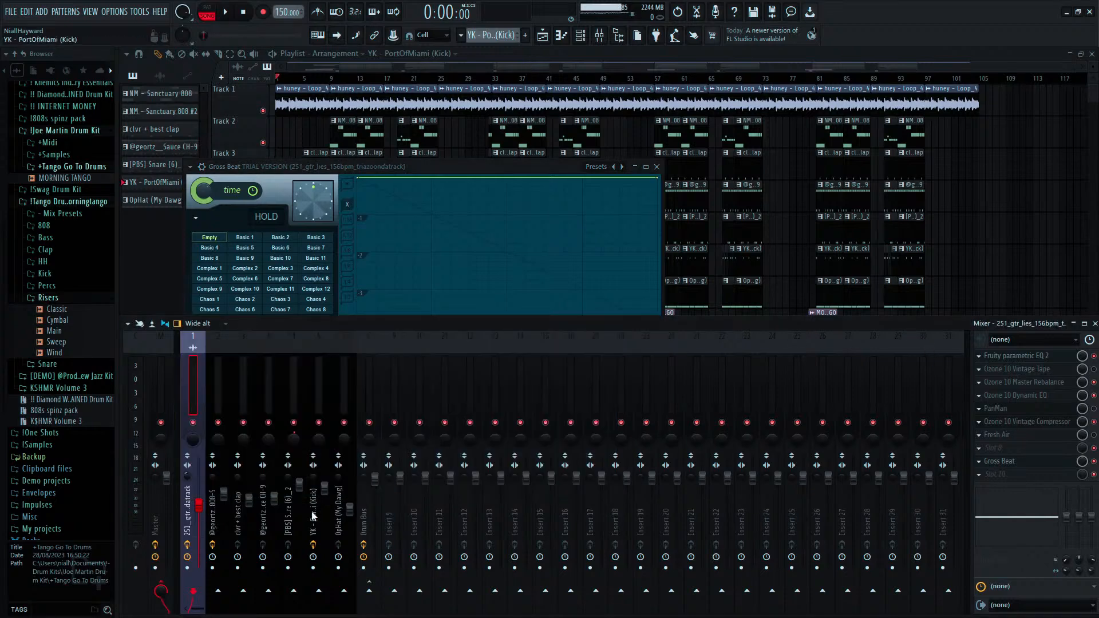
pyautogui.click(189, 568)
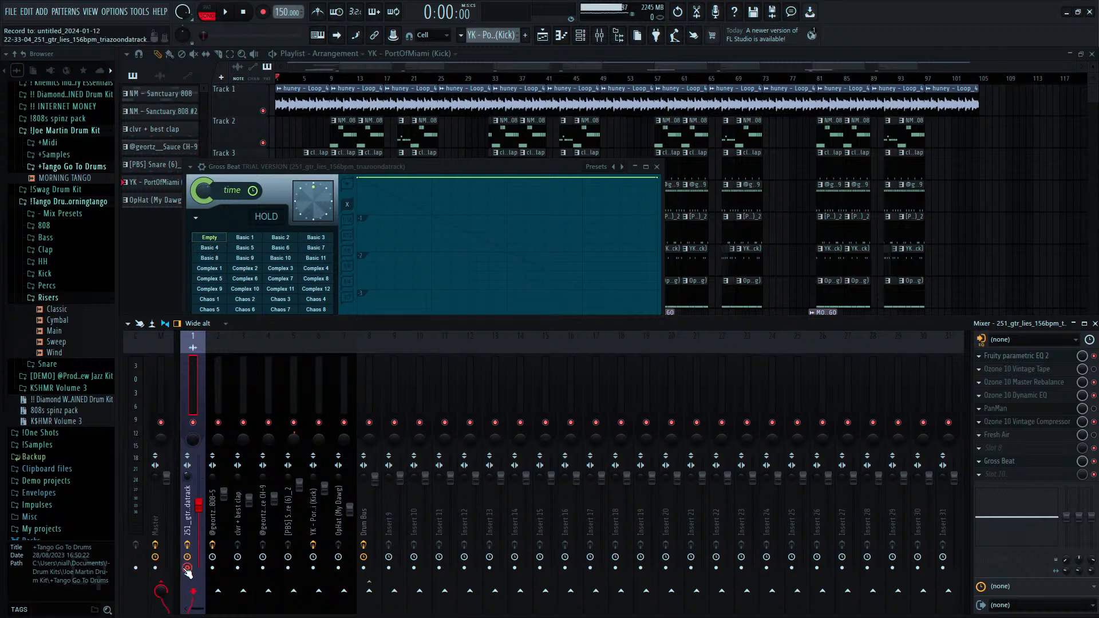
pyautogui.hotkey('alt', 'r')
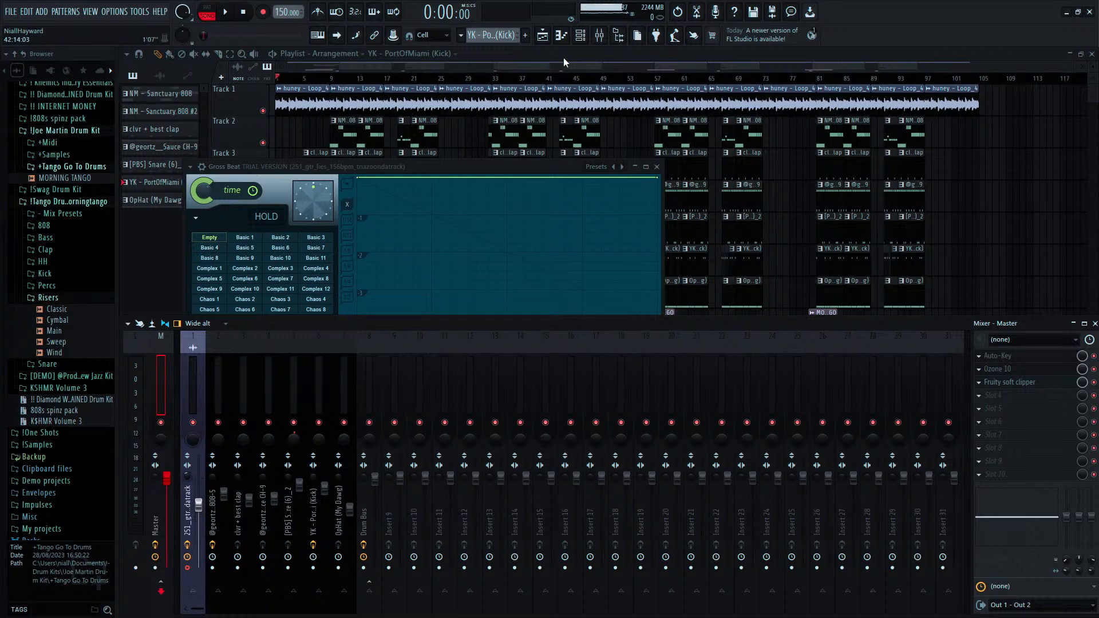
pyautogui.press('F12')
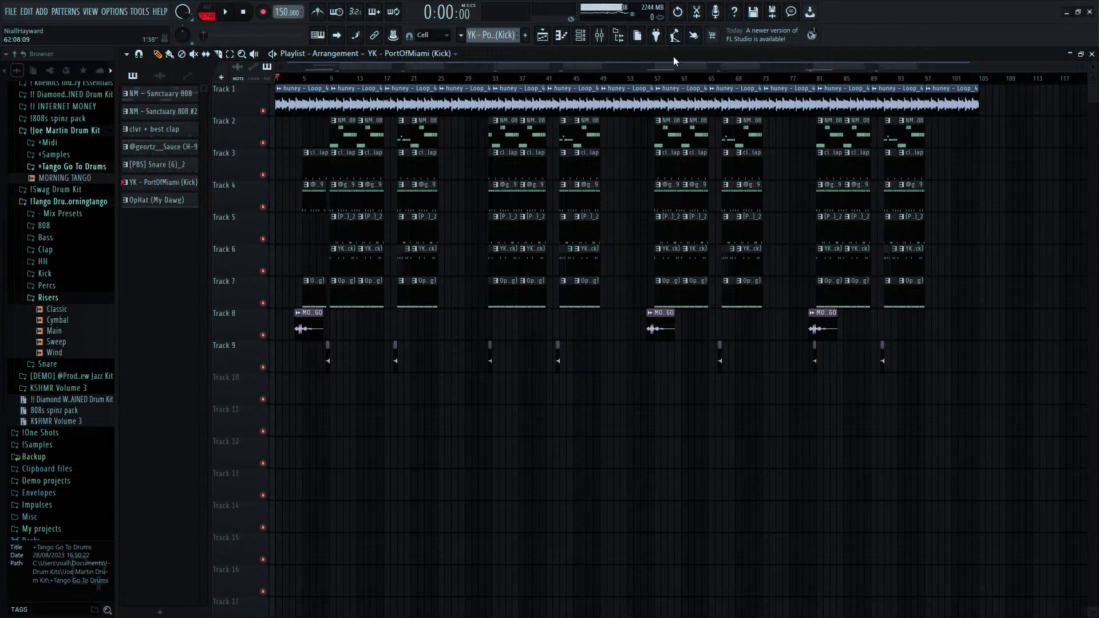
# Play the arrangement from the start and check the 808 and kick insert levels in the mixer.
pyautogui.press('space')
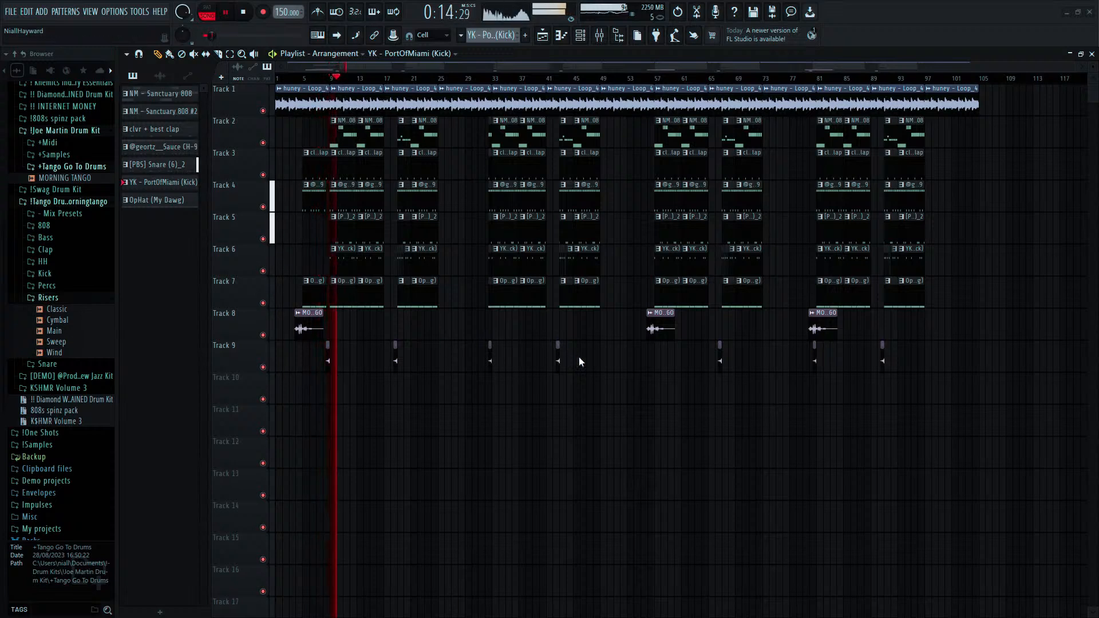
pyautogui.press('space')
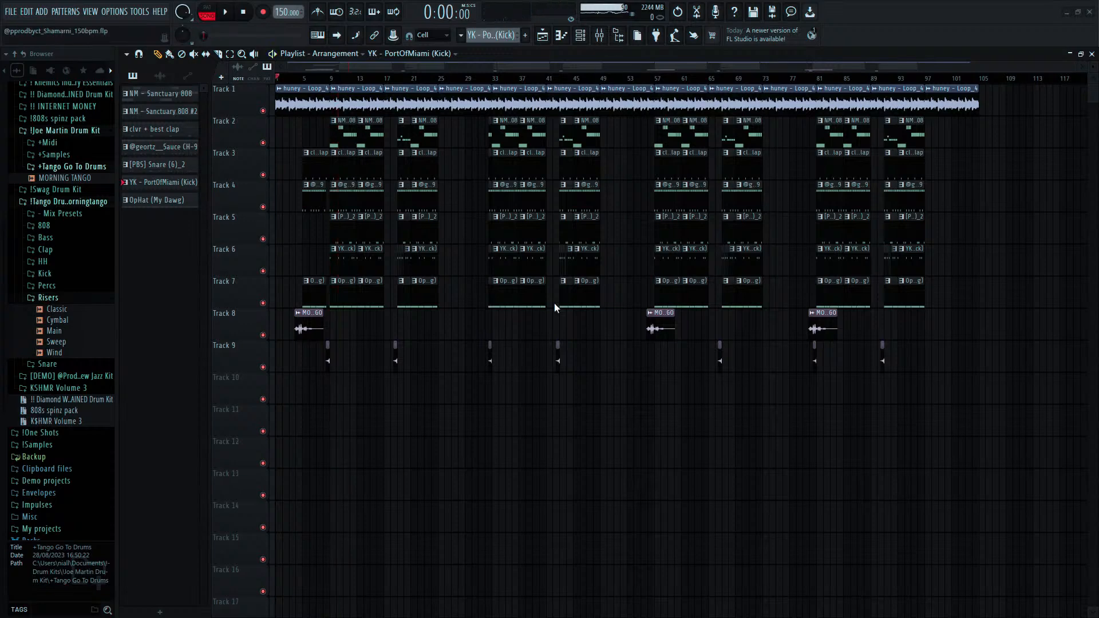
pyautogui.click(599, 34)
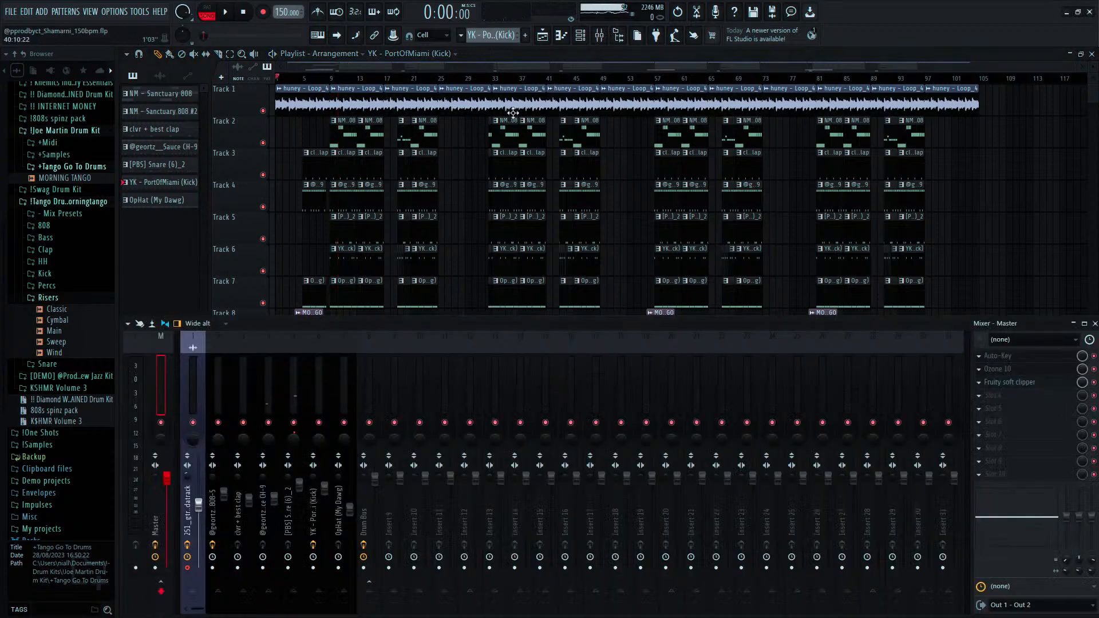
pyautogui.press('space')
pyautogui.click(222, 383)
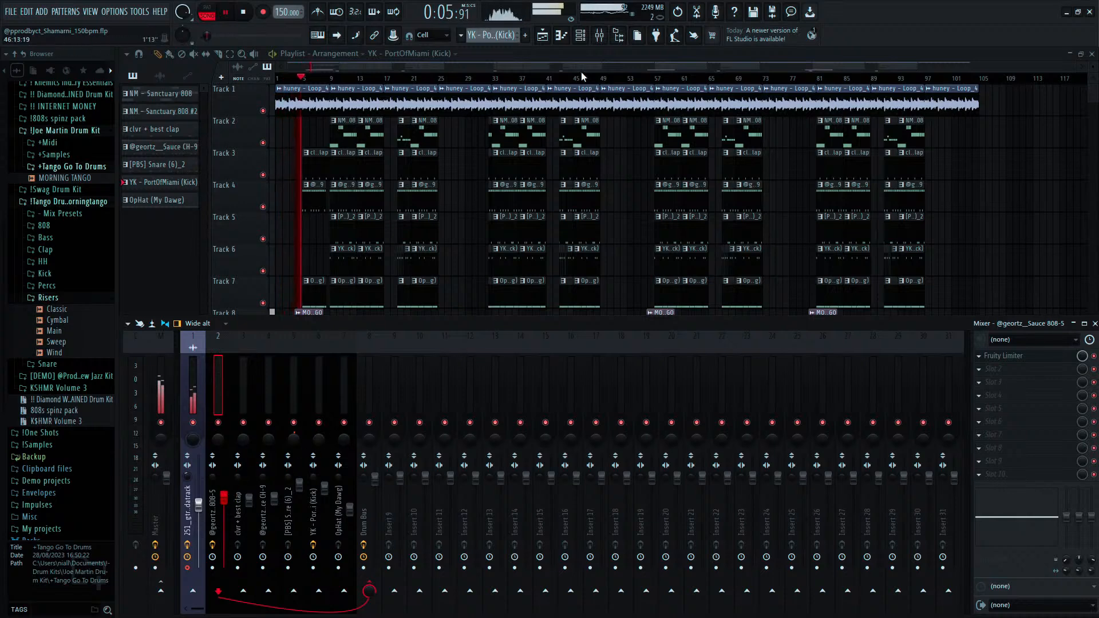
pyautogui.press('F9')
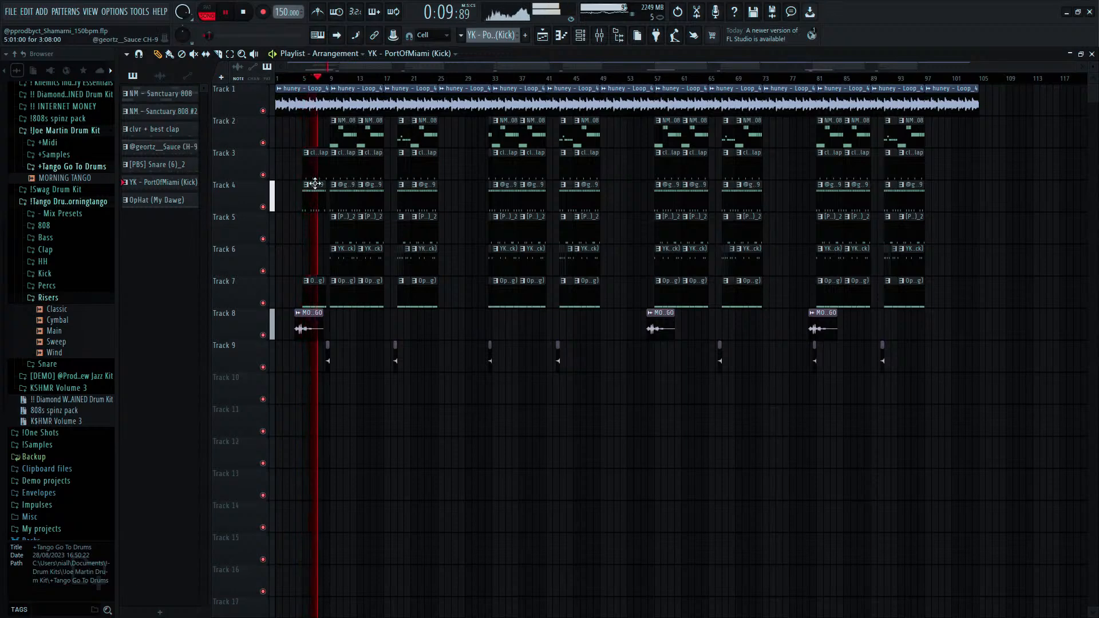
pyautogui.scroll(5, 343, 142)
pyautogui.moveTo(366, 67); pyautogui.dragTo(163, 73)
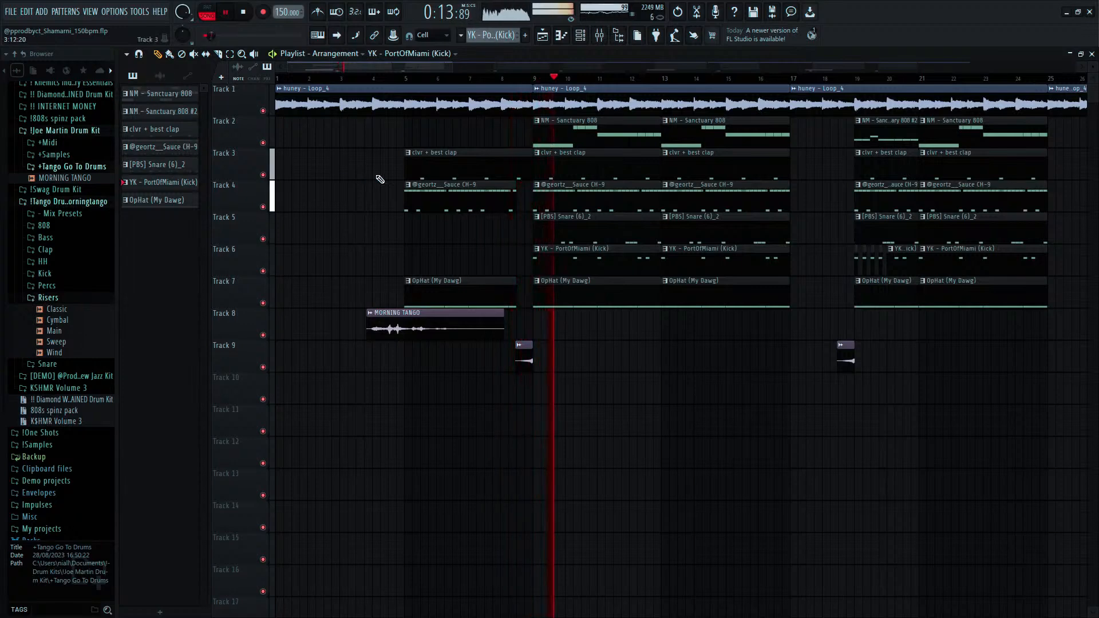
pyautogui.scroll(-3, 478, 175)
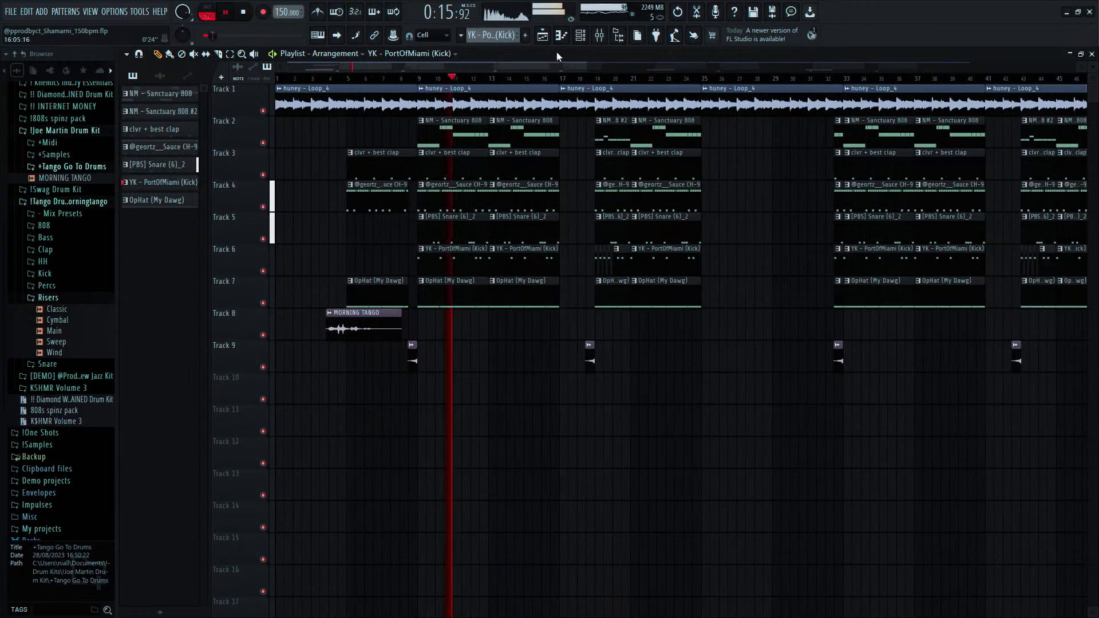
pyautogui.press('F9')
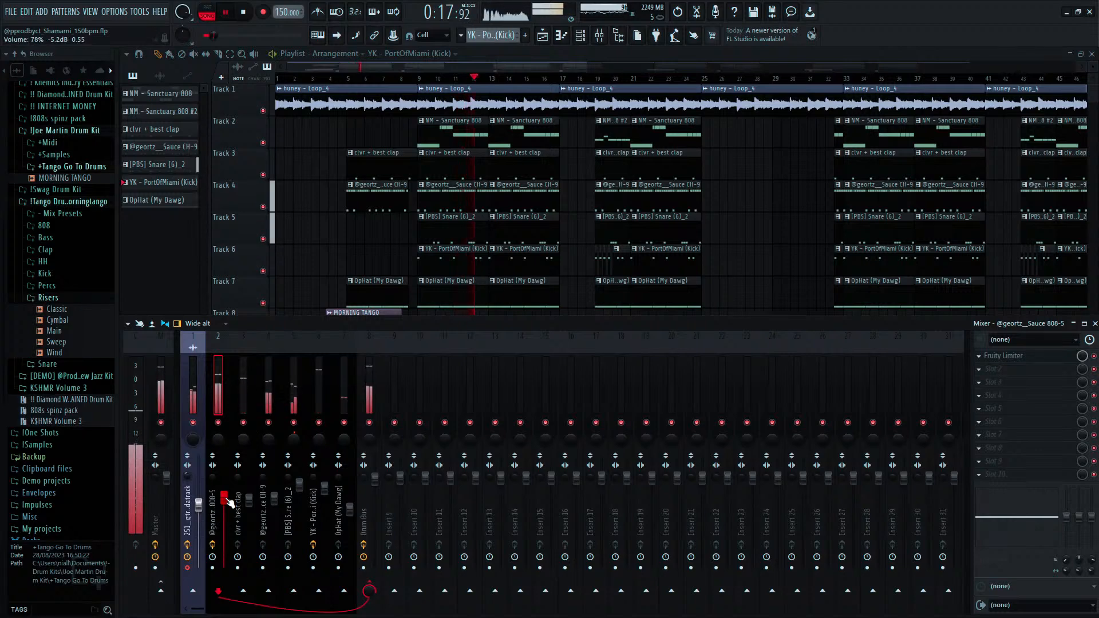
pyautogui.click(320, 483)
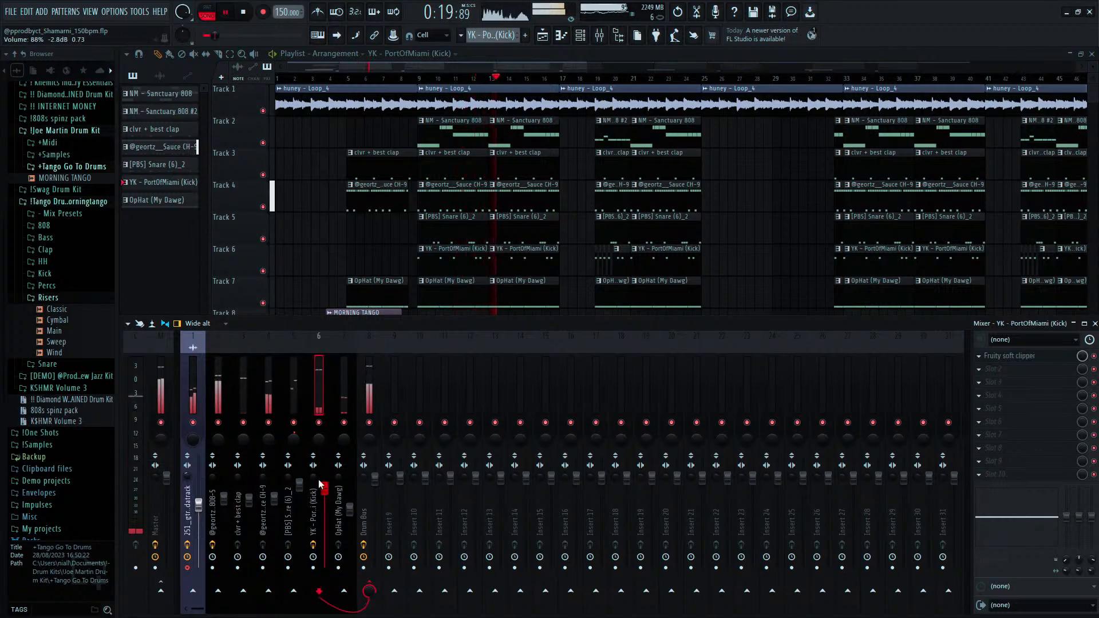
# Enable the NM - Sanctuary 808 channel's volume envelope with maximum hold and zero attack, decay, sustain and release.
pyautogui.click(458, 134)
pyautogui.click(561, 35)
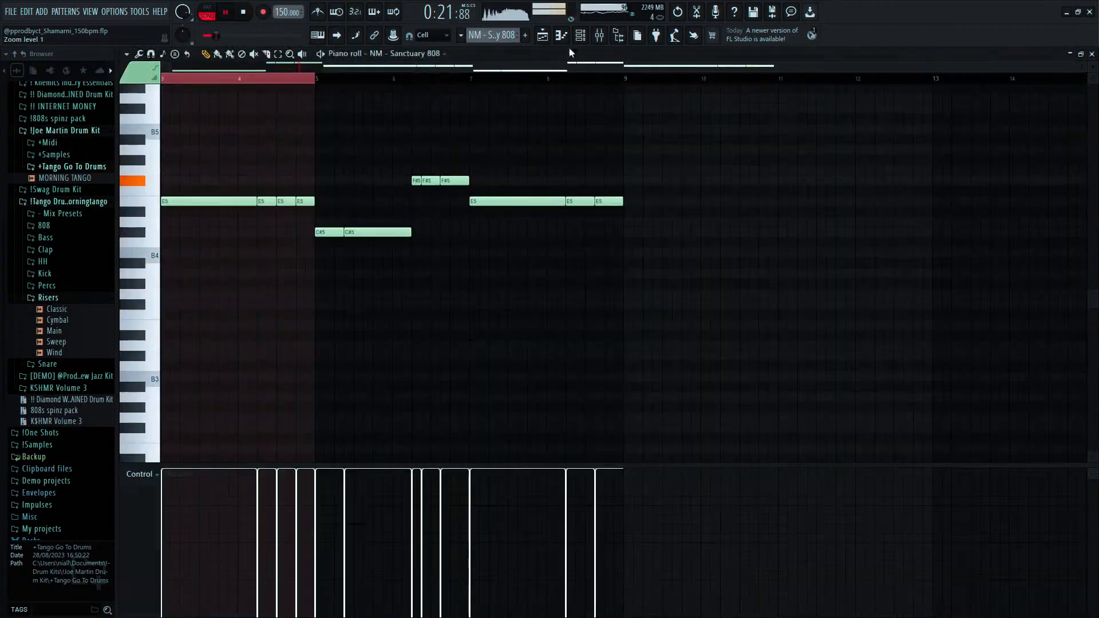
pyautogui.click(580, 35)
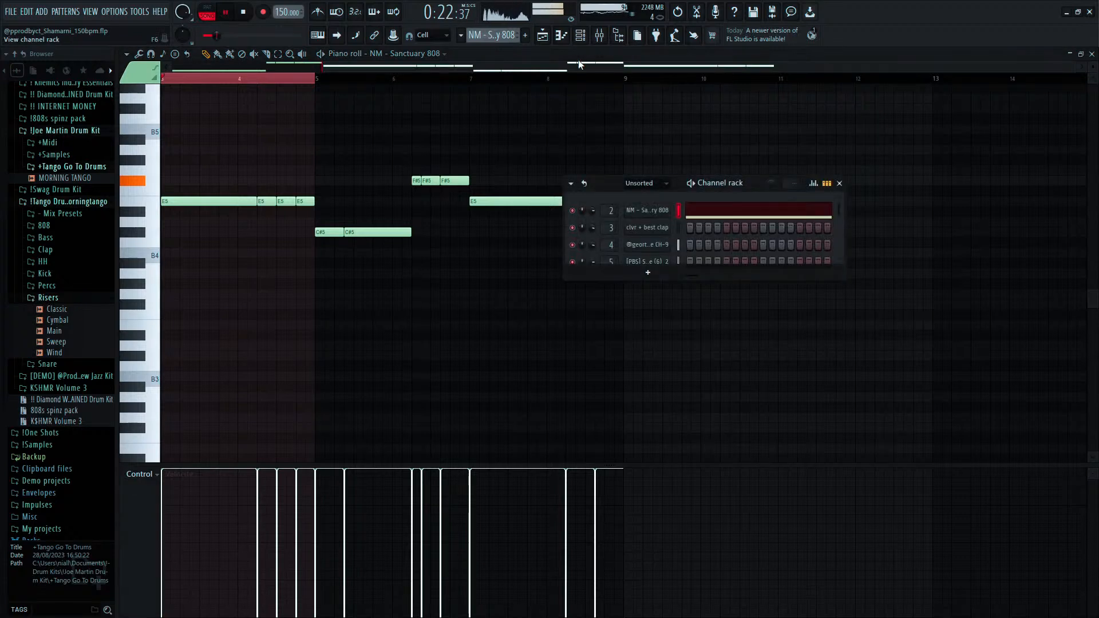
pyautogui.click(641, 212)
pyautogui.click(224, 187)
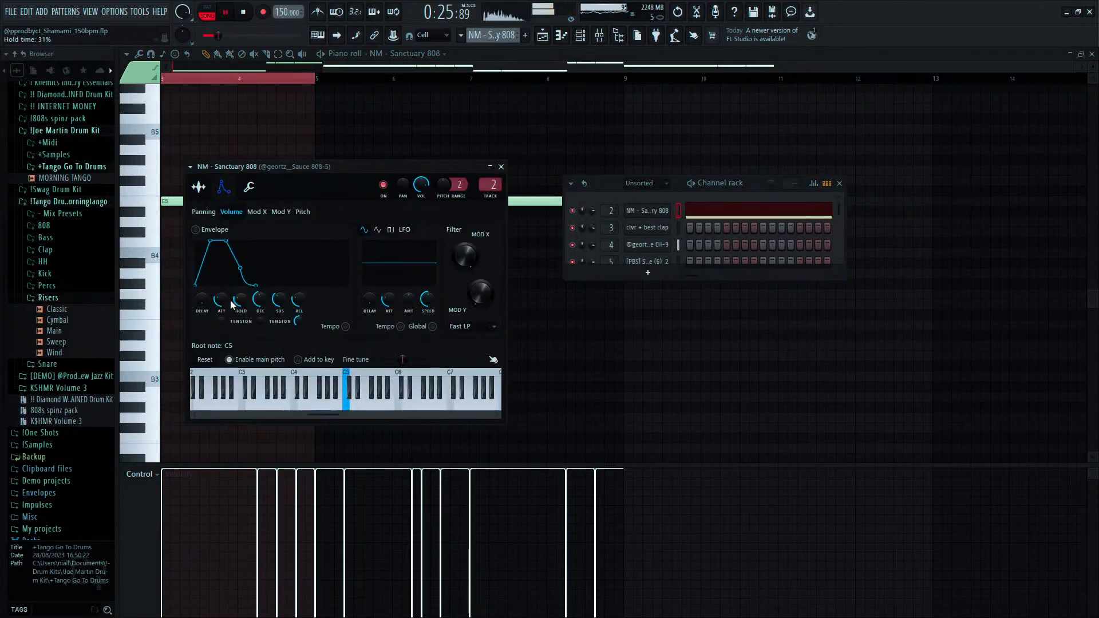
pyautogui.moveTo(225, 302); pyautogui.dragTo(237, 229)
pyautogui.moveTo(258, 300); pyautogui.dragTo(276, 355)
pyautogui.moveTo(300, 291); pyautogui.dragTo(300, 354)
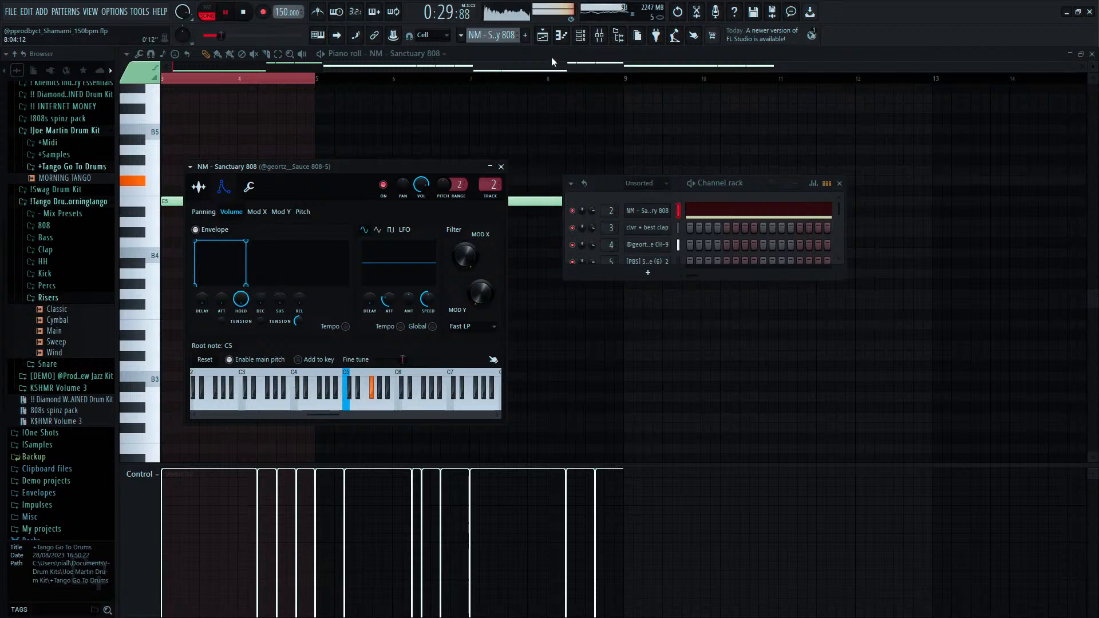
# Replace the NM - Sanctuary 808 #2 clip at bar 19 with the last two bars of the NM - Sanctuary 808 pattern.
pyautogui.press('F5')
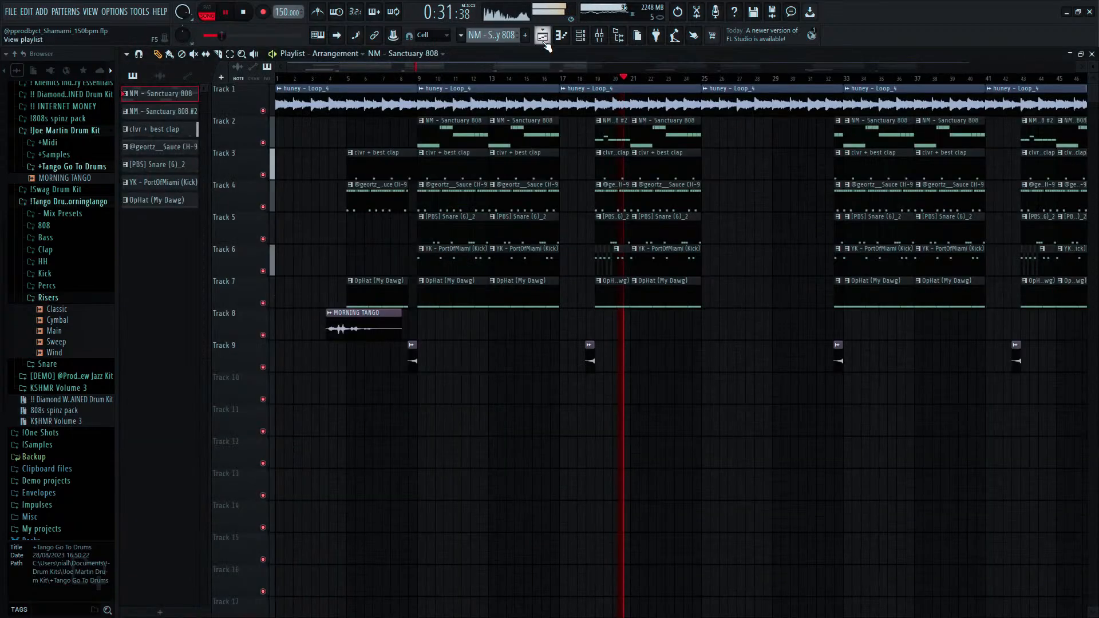
pyautogui.doubleClick(614, 137)
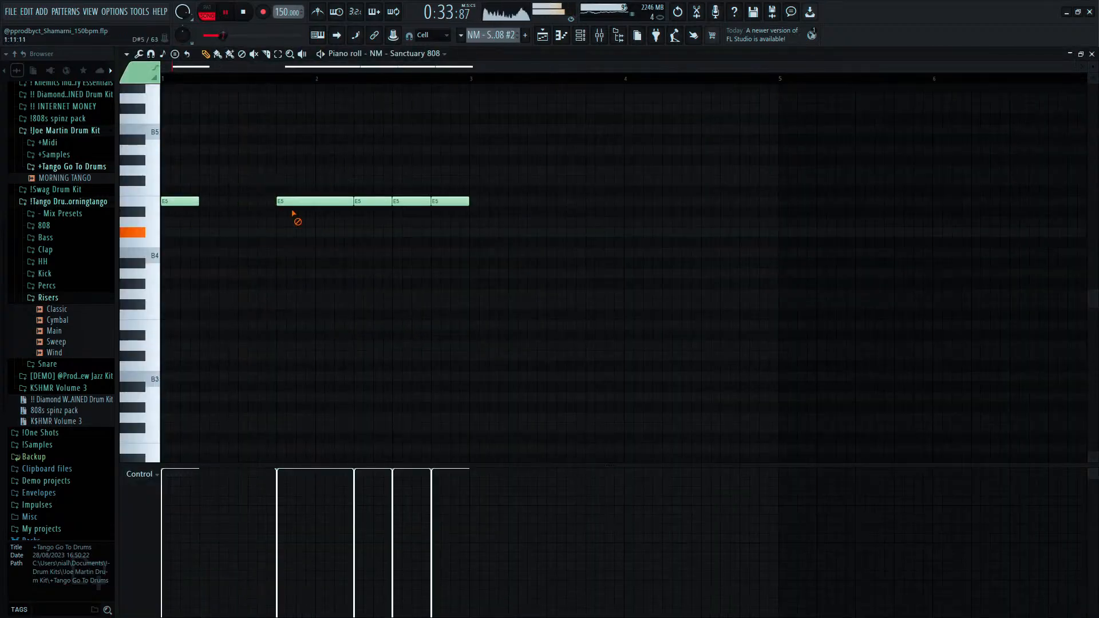
pyautogui.press('F5')
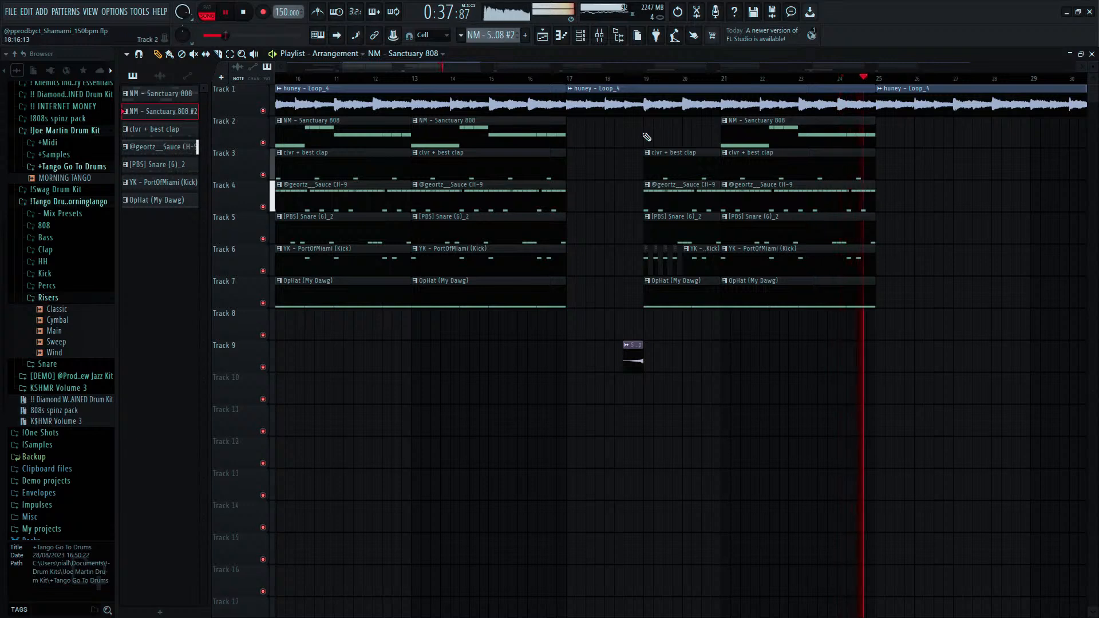
pyautogui.moveTo(758, 133); pyautogui.dragTo(649, 140)
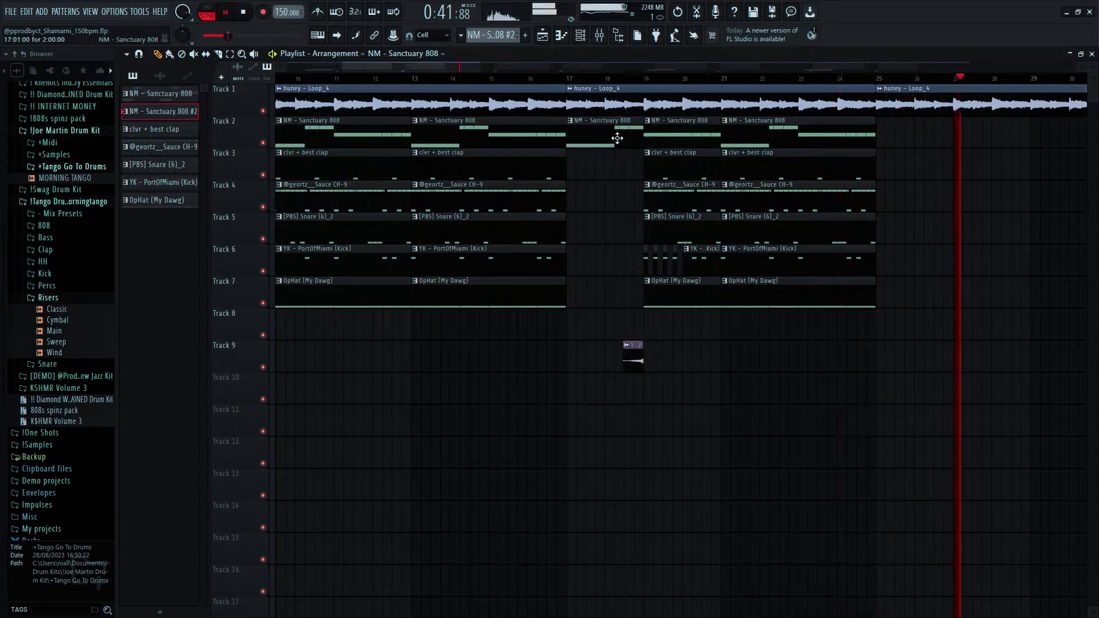
pyautogui.rightClick(617, 138)
# Replace the NM - Sanctuary 808 #2 clip at bar 91 with a sliced copy of the neighbouring NM - Sanctuary 808 clip.
pyautogui.scroll(-5, 643, 144)
pyautogui.scroll(5, 884, 137)
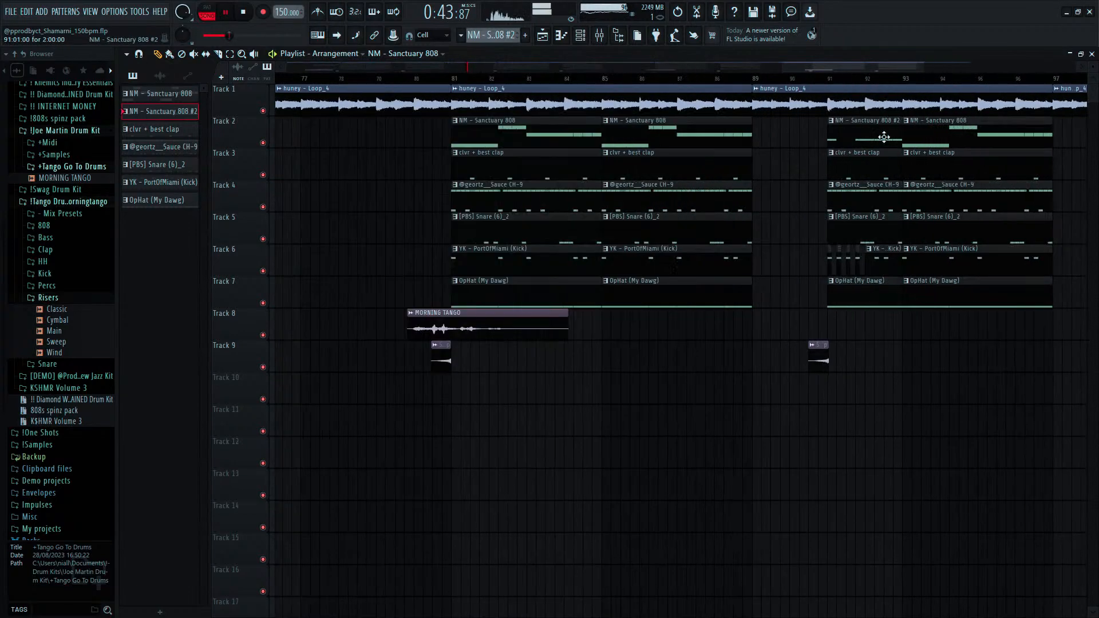
pyautogui.rightClick(884, 137)
pyautogui.moveTo(946, 143); pyautogui.dragTo(828, 146)
pyautogui.press('c')
pyautogui.rightClick(824, 140)
# Shift the sliced NM - Sanctuary 808 clip slightly earlier and trim off the part before bar 91.
pyautogui.press('space')
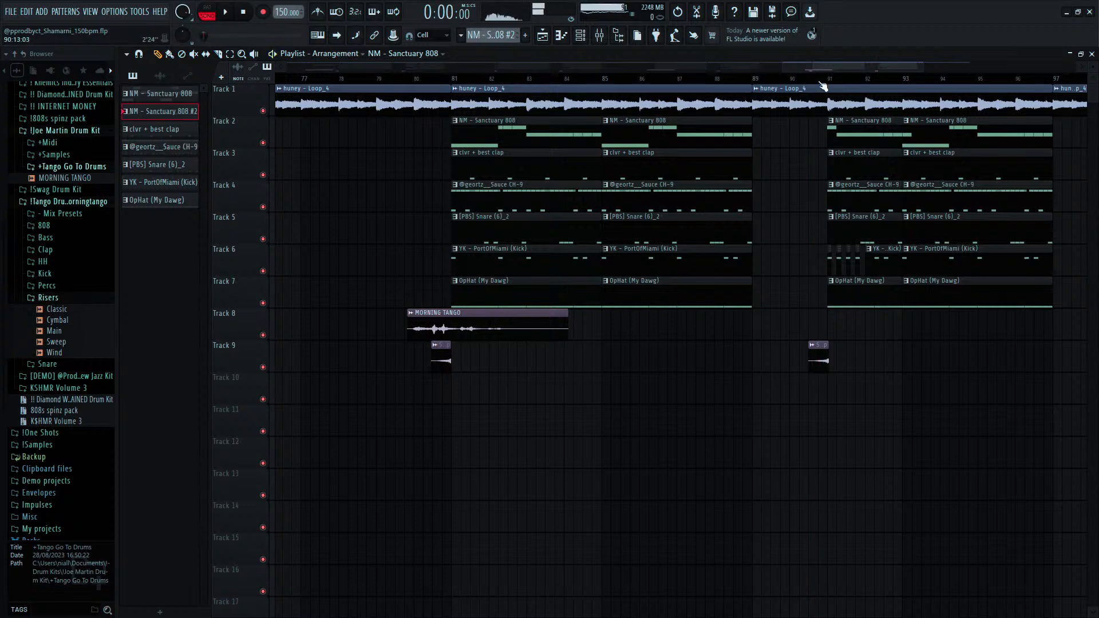
pyautogui.press('space')
pyautogui.moveTo(851, 137); pyautogui.dragTo(842, 136)
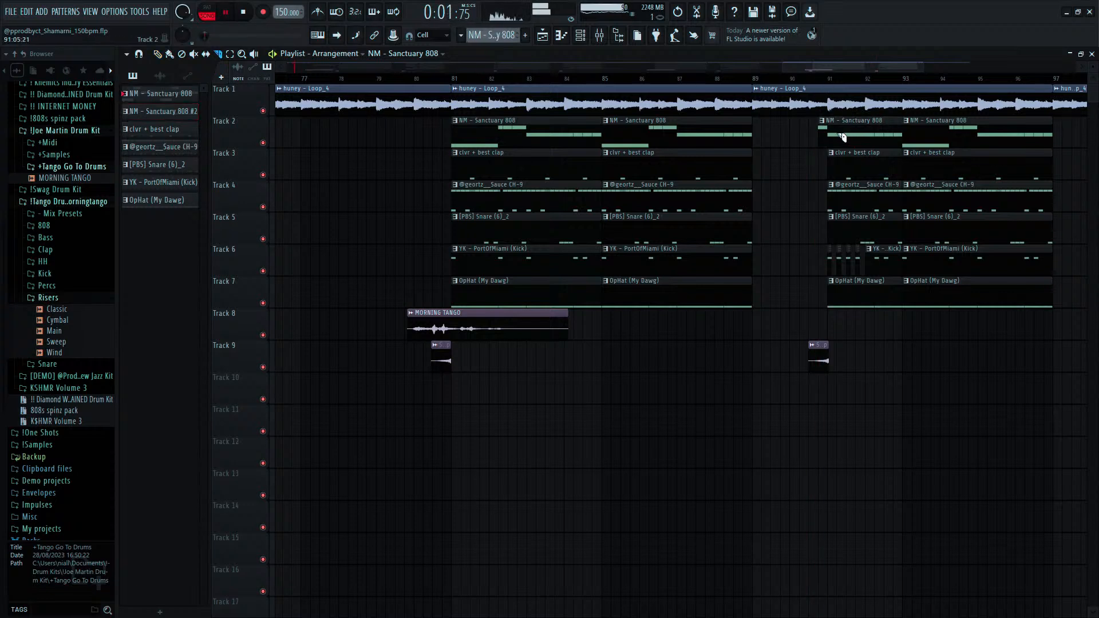
pyautogui.click(838, 137)
pyautogui.press('p')
pyautogui.rightClick(822, 140)
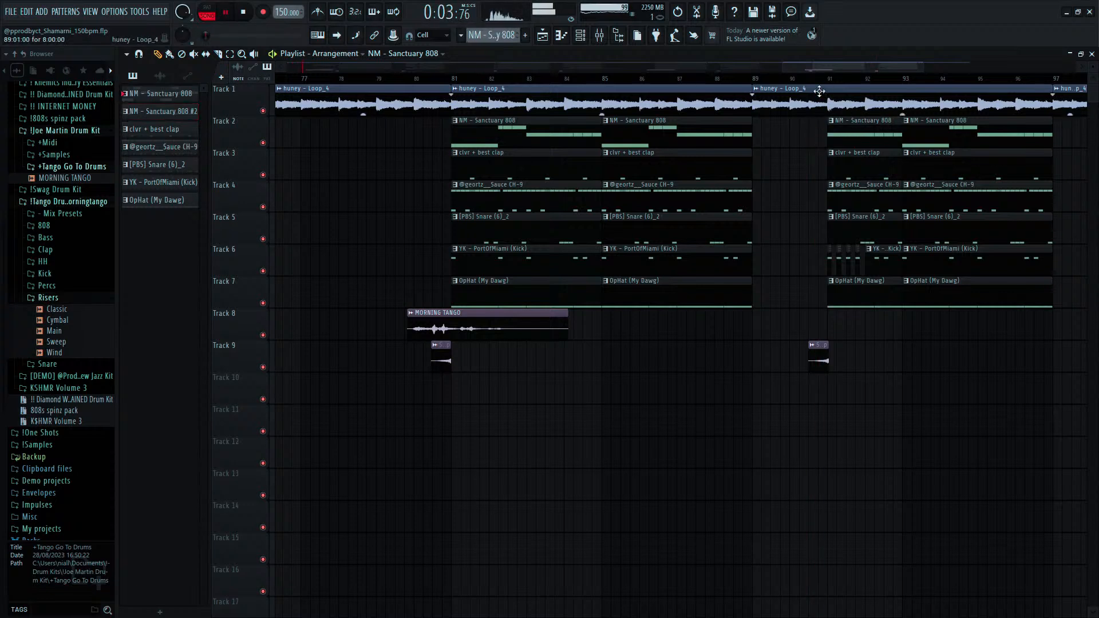
# Play the arrangement from about bar 90 to check the new 808 entry at bar 91.
pyautogui.click(815, 80)
pyautogui.press('space')
pyautogui.press('space')
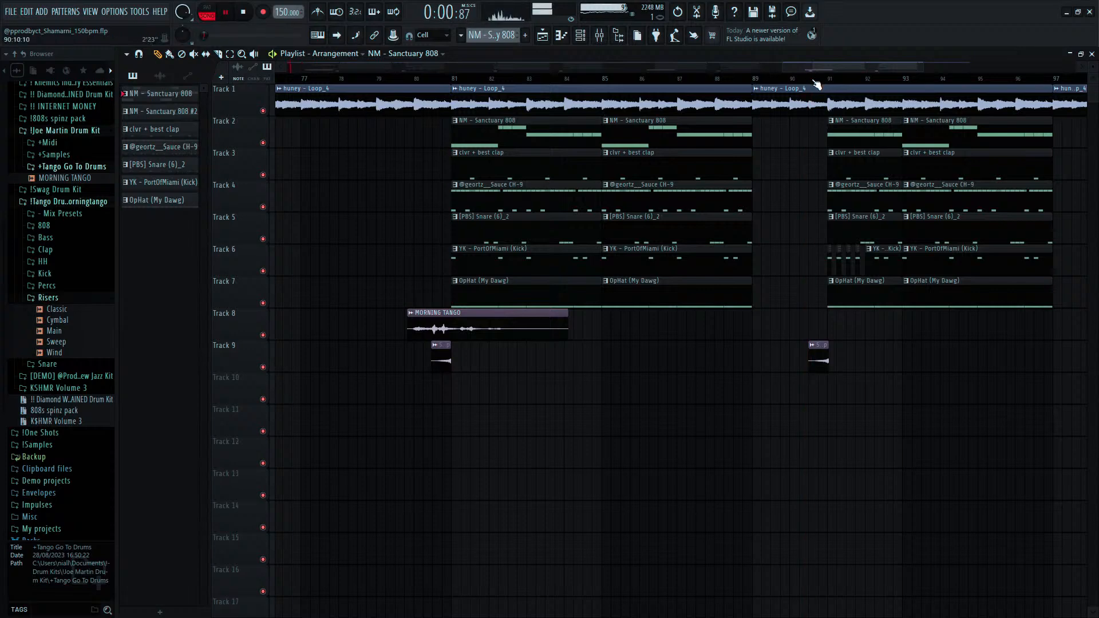
pyautogui.click(815, 80)
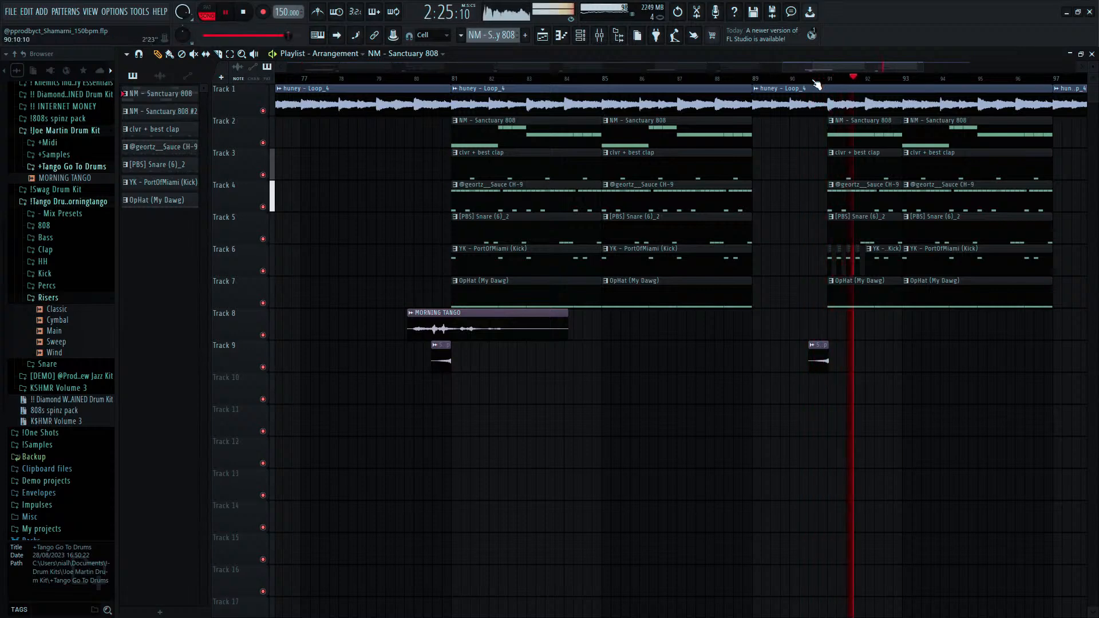
# Stop playback and delete the repeated kick slices in bars 91 and 19, keeping only the first slice in each bar.
pyautogui.scroll(4, 800, 267)
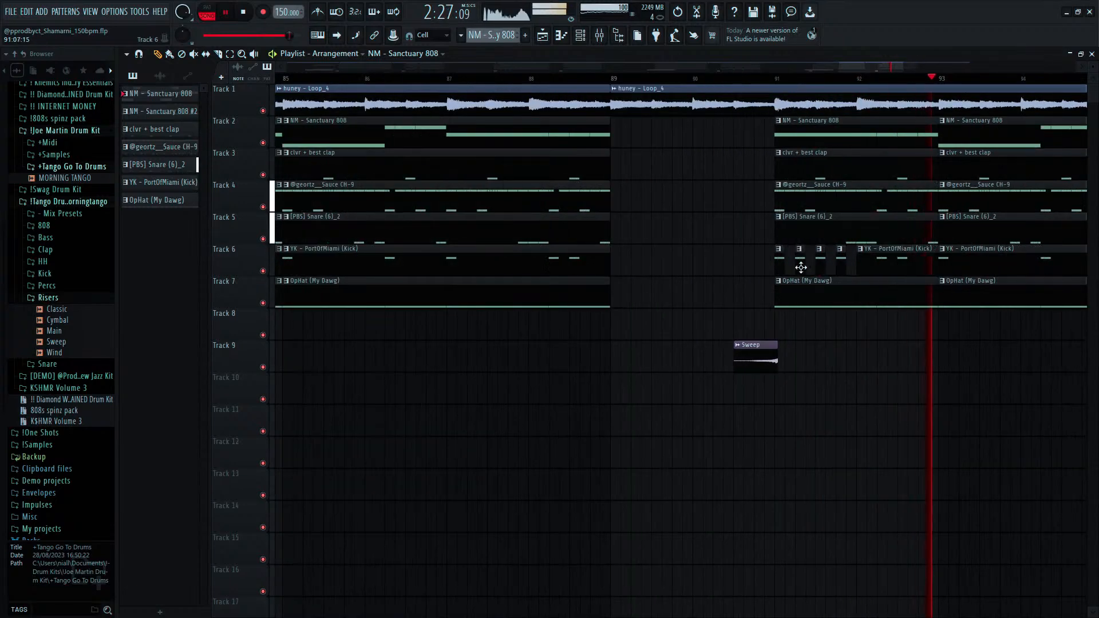
pyautogui.press('space')
pyautogui.scroll(-6, 718, 225)
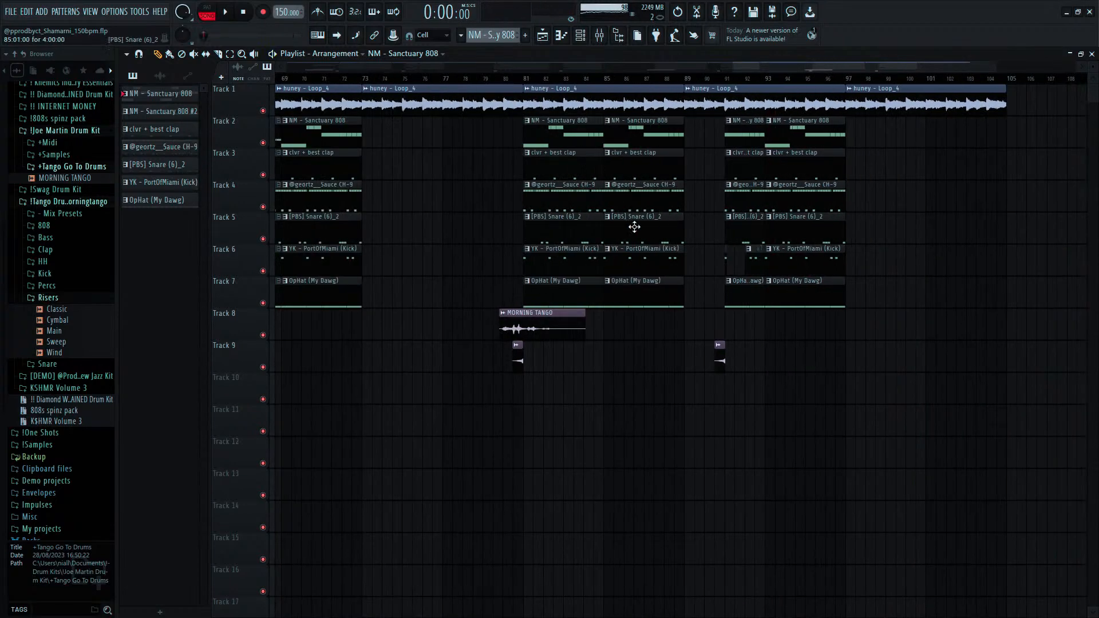
pyautogui.scroll(-5, 634, 227)
pyautogui.scroll(4, 402, 290)
pyautogui.scroll(2, 367, 266)
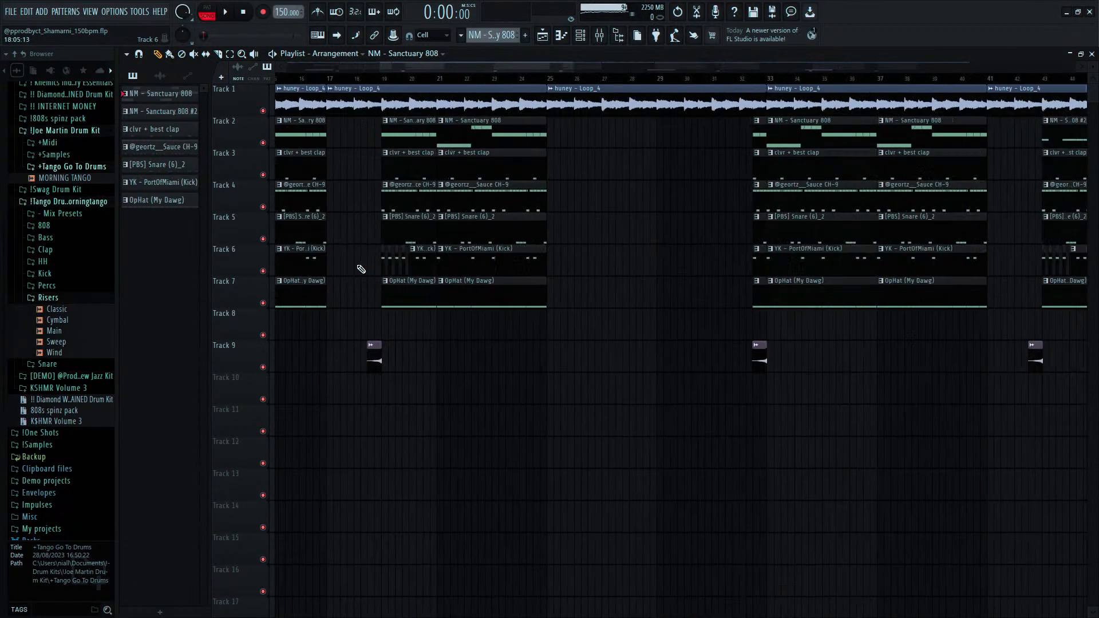
pyautogui.scroll(8, 361, 269)
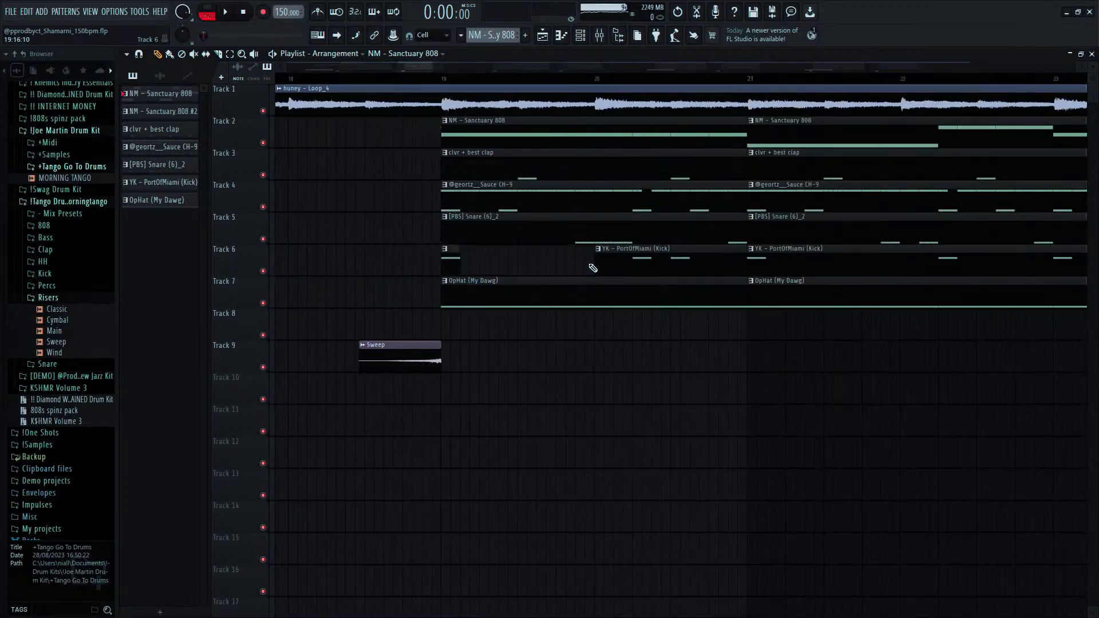
# Delete the repeated YK - PortOfMiami (Kick) slices in bar 43, keeping only the first slice.
pyautogui.scroll(-12, 591, 268)
pyautogui.scroll(9, 716, 259)
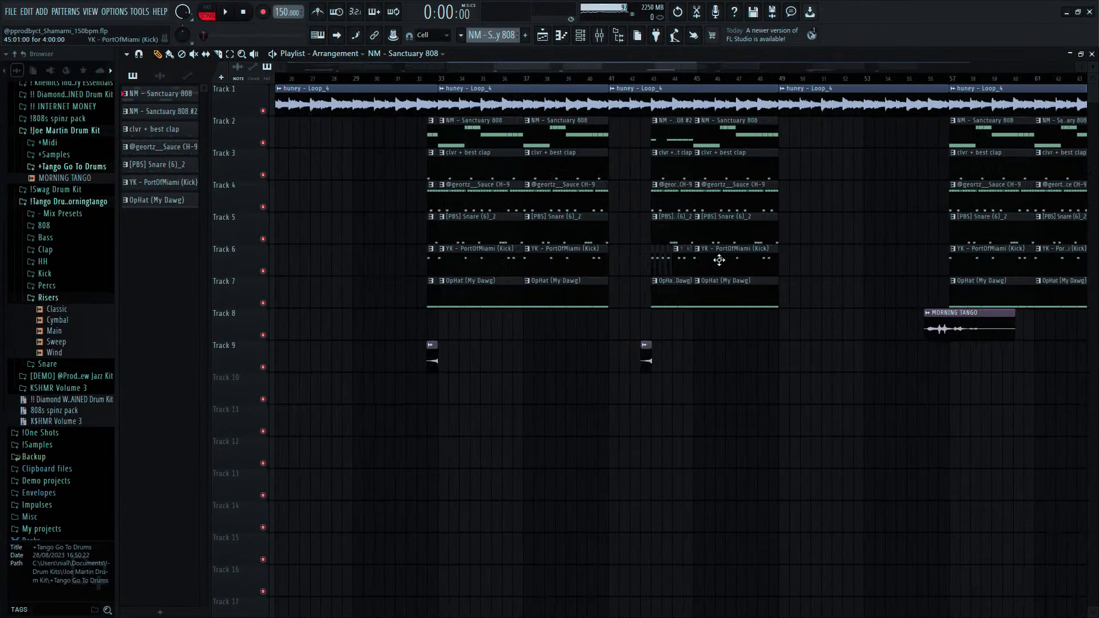
pyautogui.scroll(2, 665, 276)
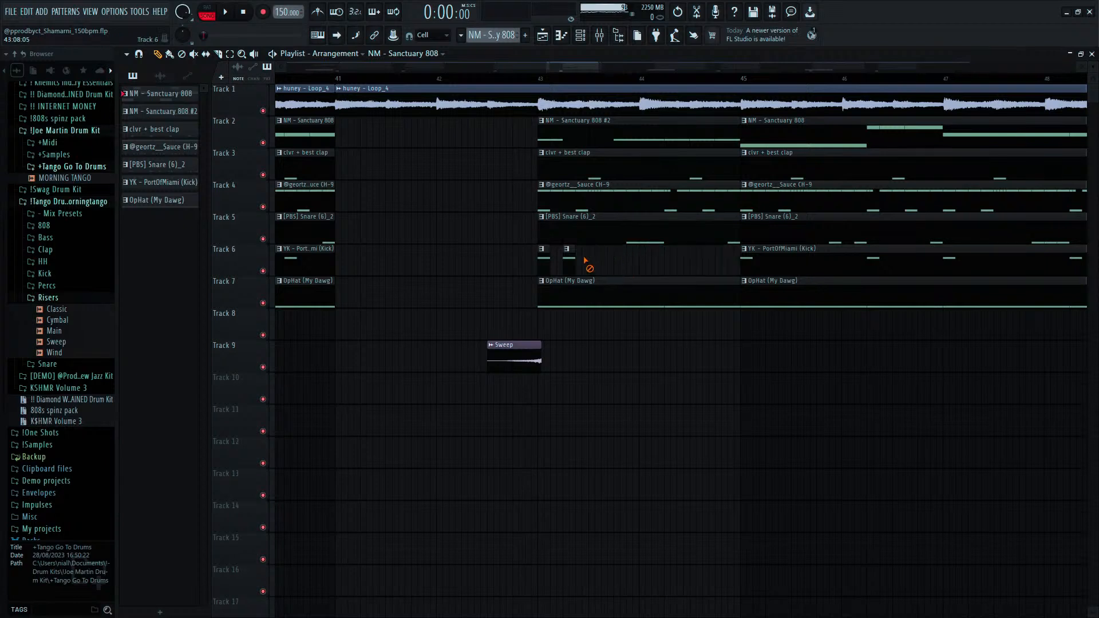
pyautogui.rightClick(620, 260)
pyautogui.rightClick(597, 262)
pyautogui.rightClick(574, 265)
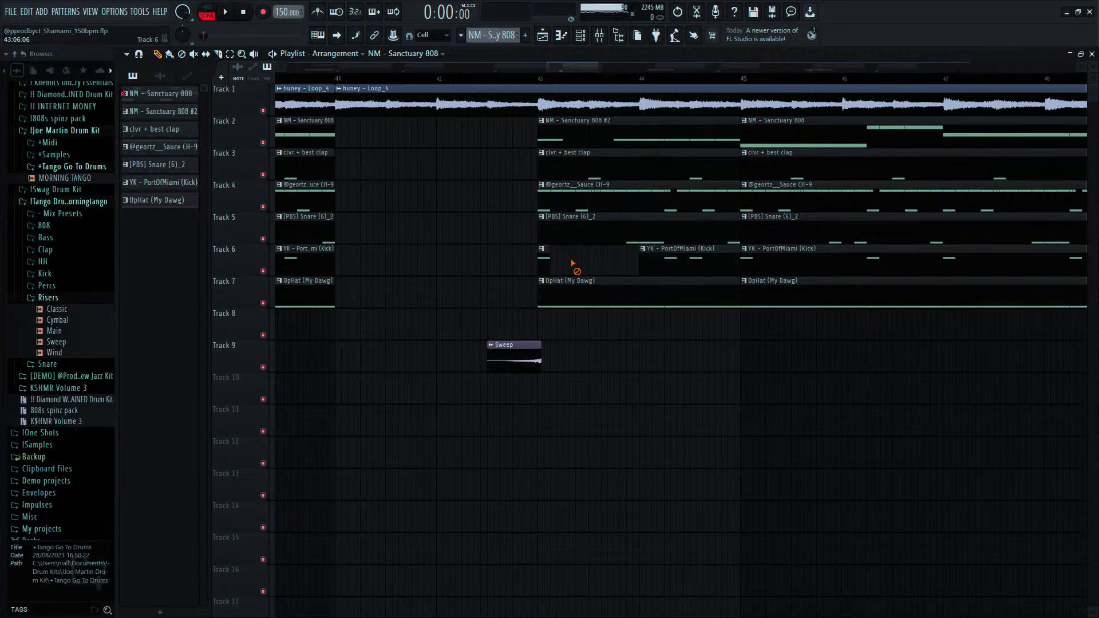
# Replace the NM - Sanctuary 808 #2 clip at bar 43 with the last two bars of a copied NM - Sanctuary 808 clip.
pyautogui.rightClick(605, 134)
pyautogui.scroll(-3, 643, 135)
pyautogui.moveTo(729, 135); pyautogui.dragTo(551, 123)
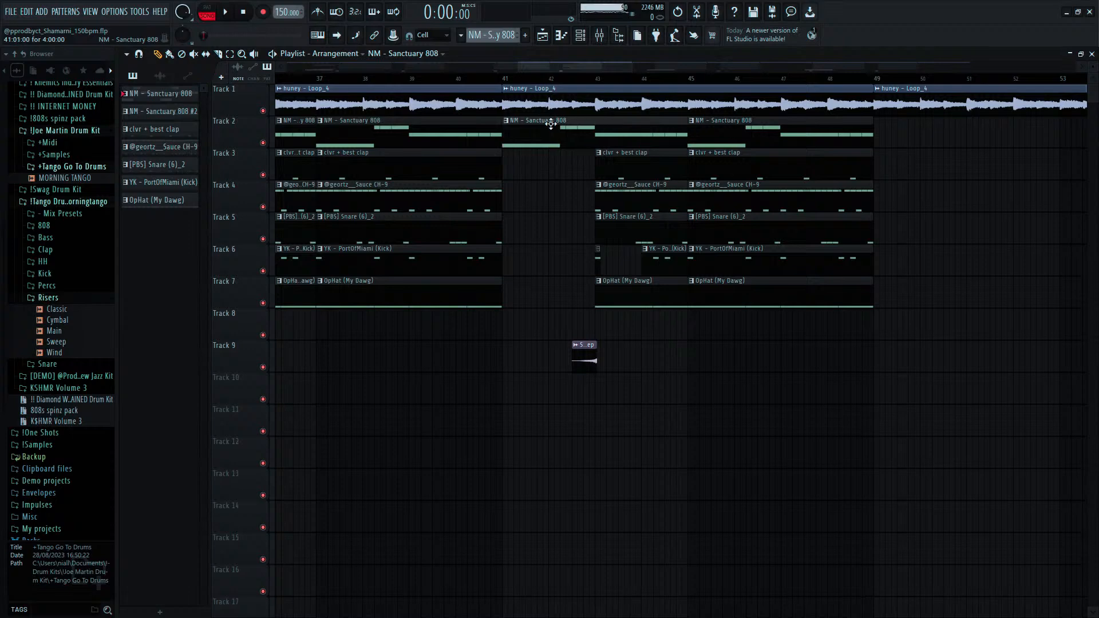
pyautogui.rightClick(582, 138)
pyautogui.scroll(-5, 625, 167)
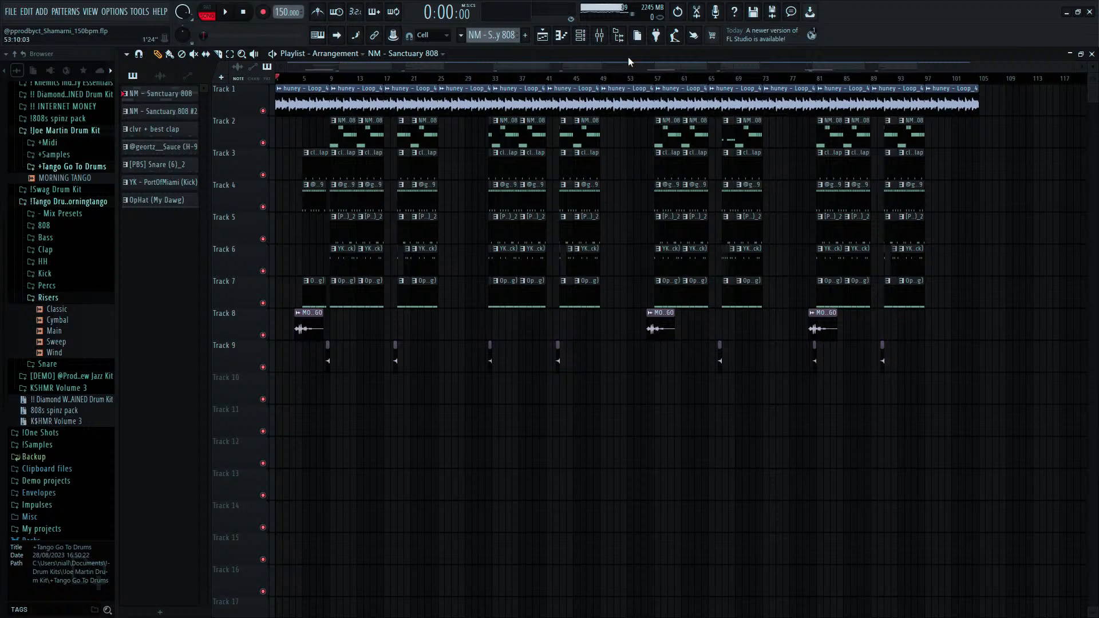
# Play the arrangement from around bar 43 to check the changed 808 and kick entry.
pyautogui.click(566, 82)
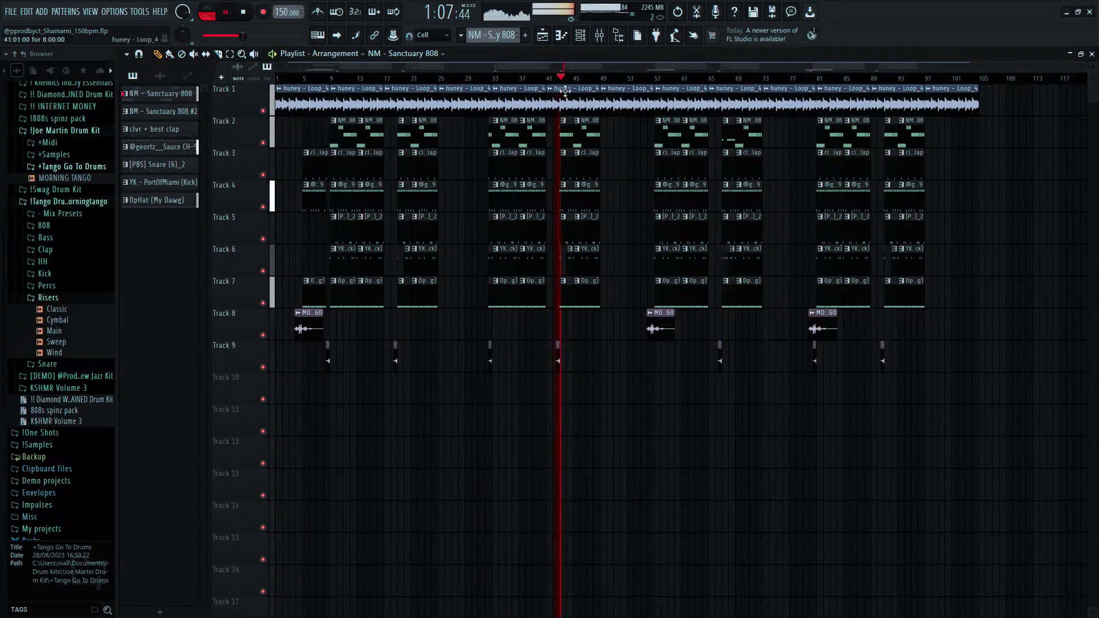
pyautogui.scroll(4, 563, 165)
pyautogui.scroll(-5, 564, 165)
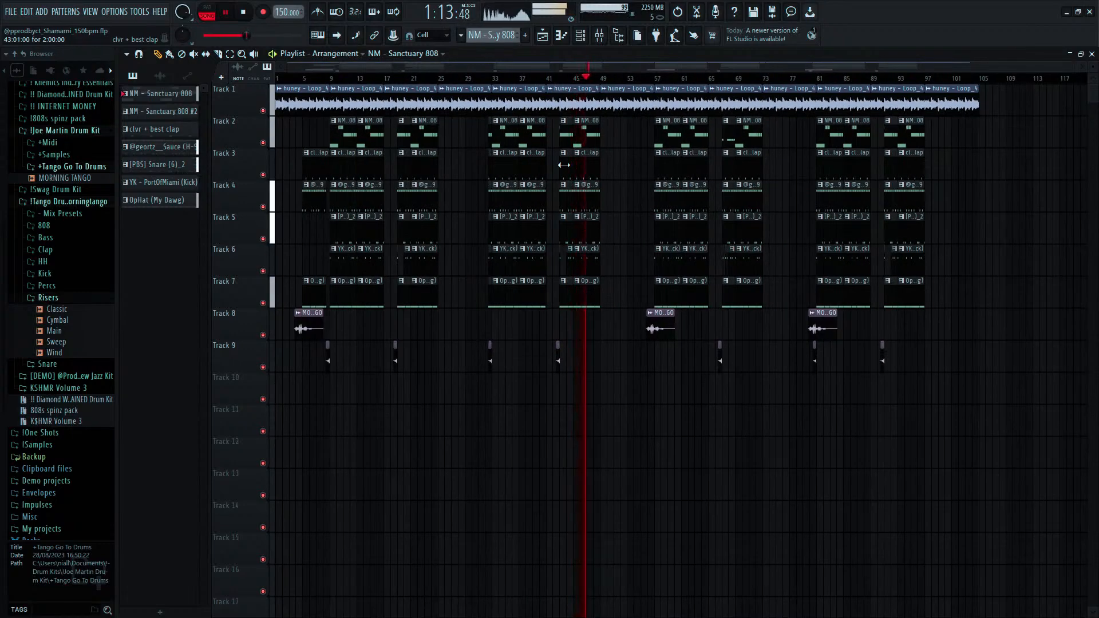
pyautogui.press('space')
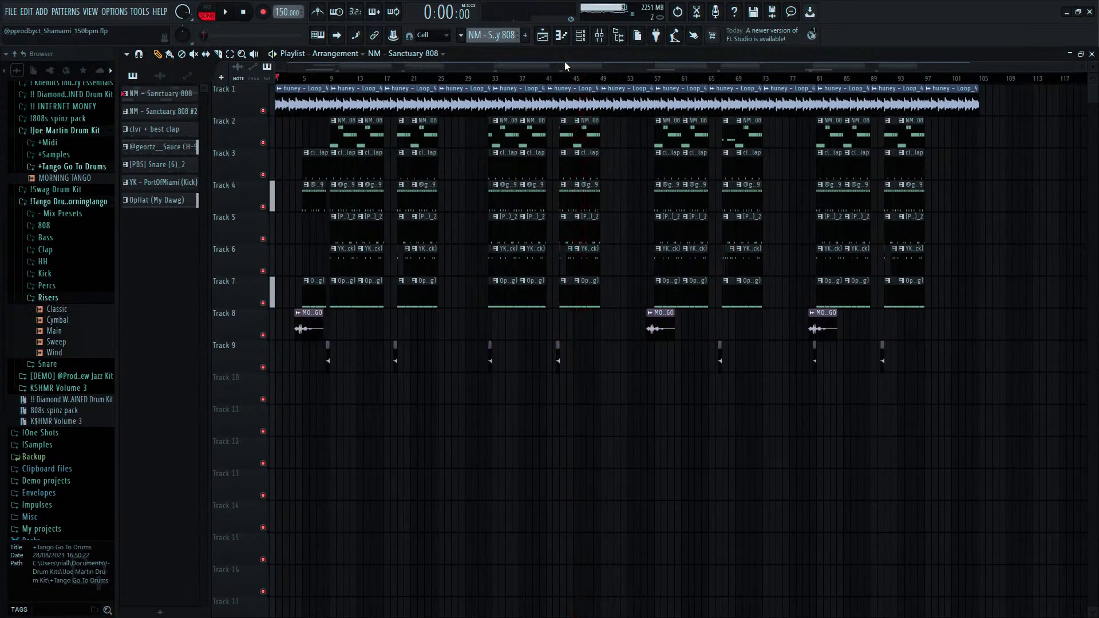
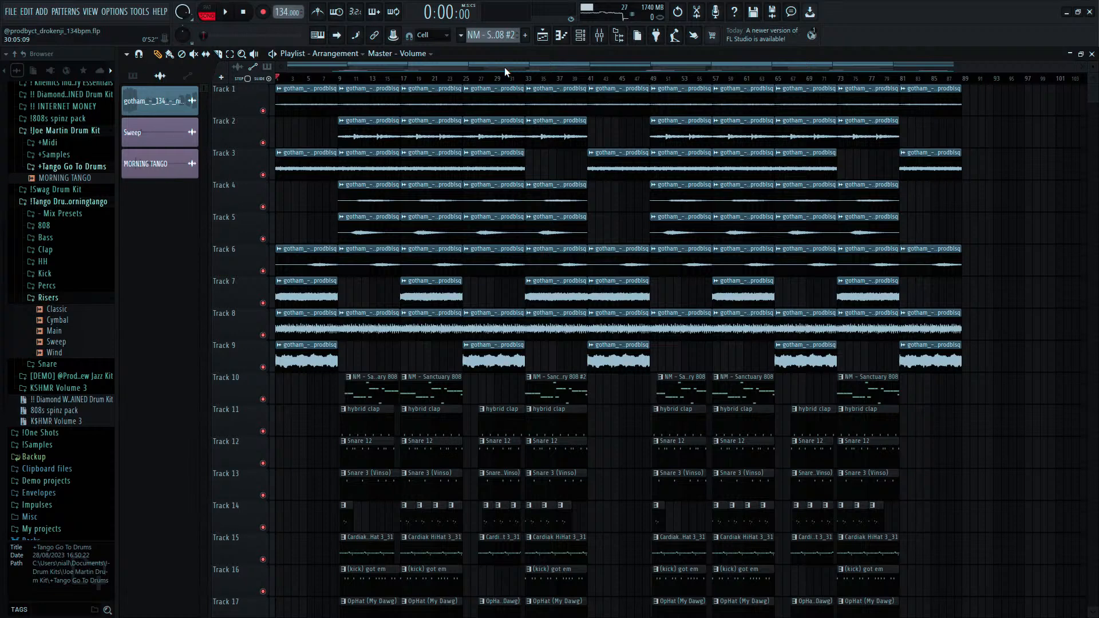
# Play the 134 BPM gotham arrangement from the beginning.
pyautogui.press('space')
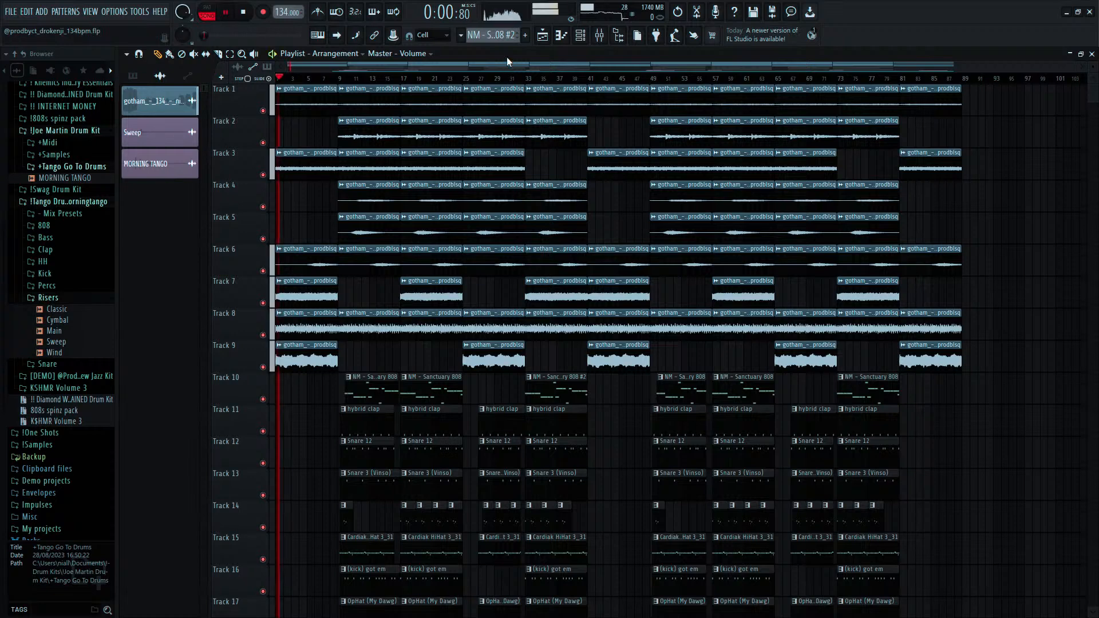